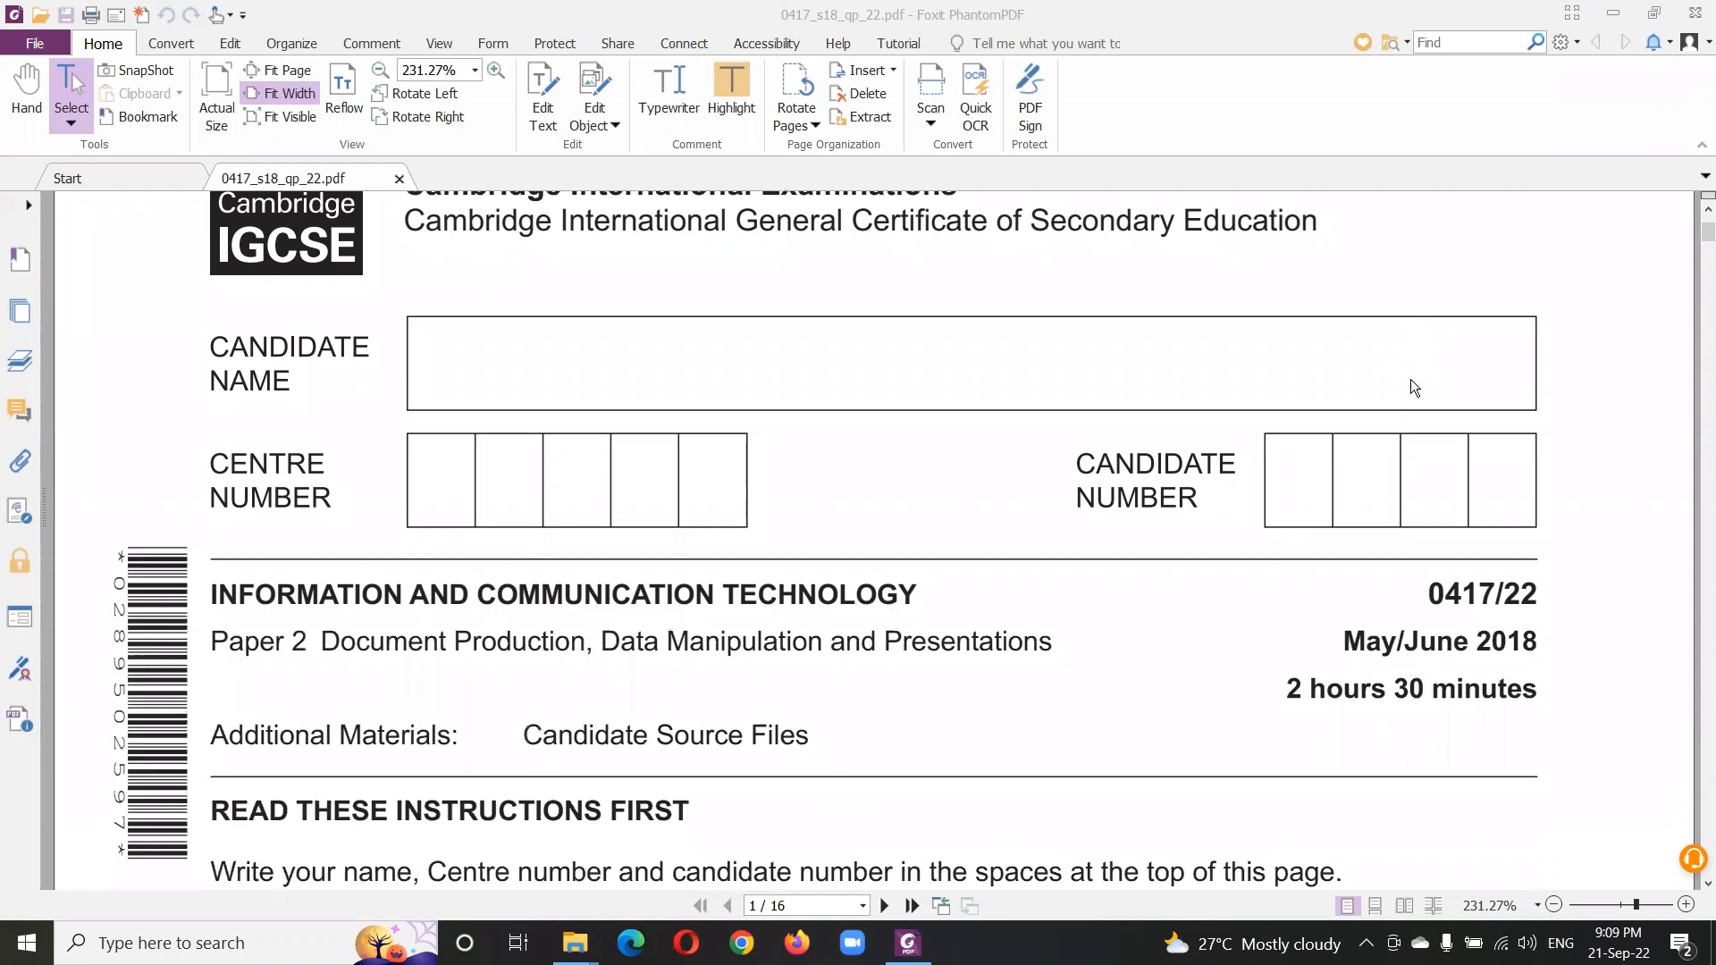
- Scroll the question paper to page 2's Task 1 – Evidence Document instructions
scroll(1410, 379, down, 20)
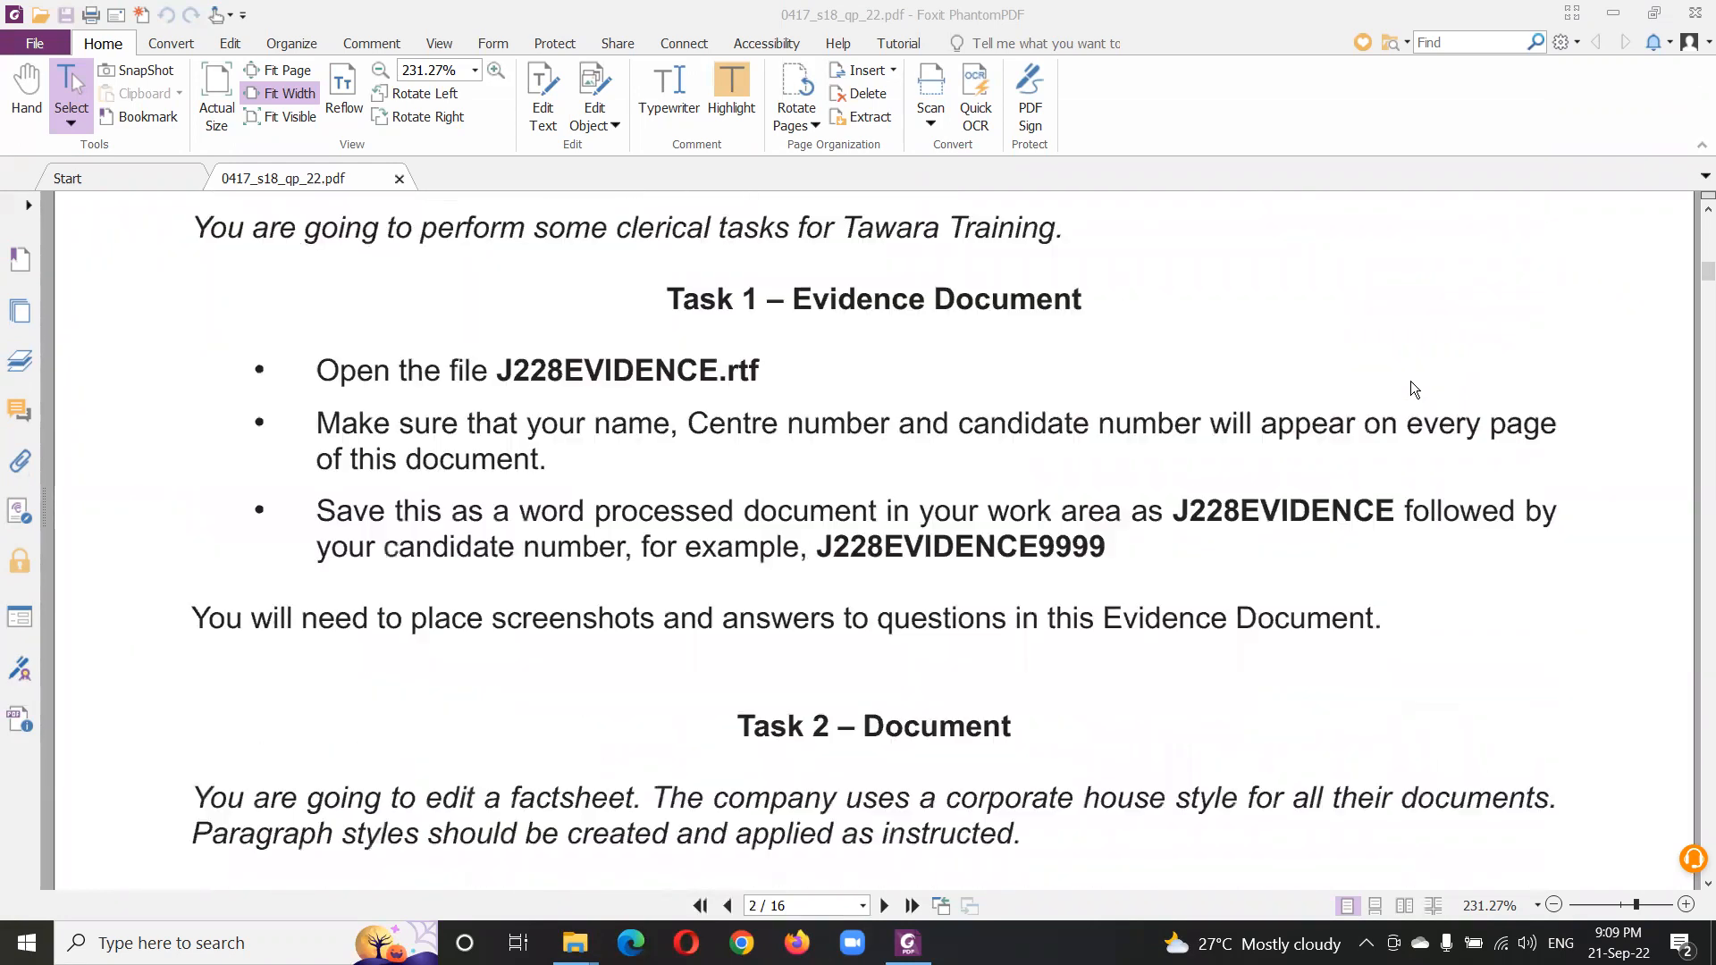
scroll(1410, 387, up, 1)
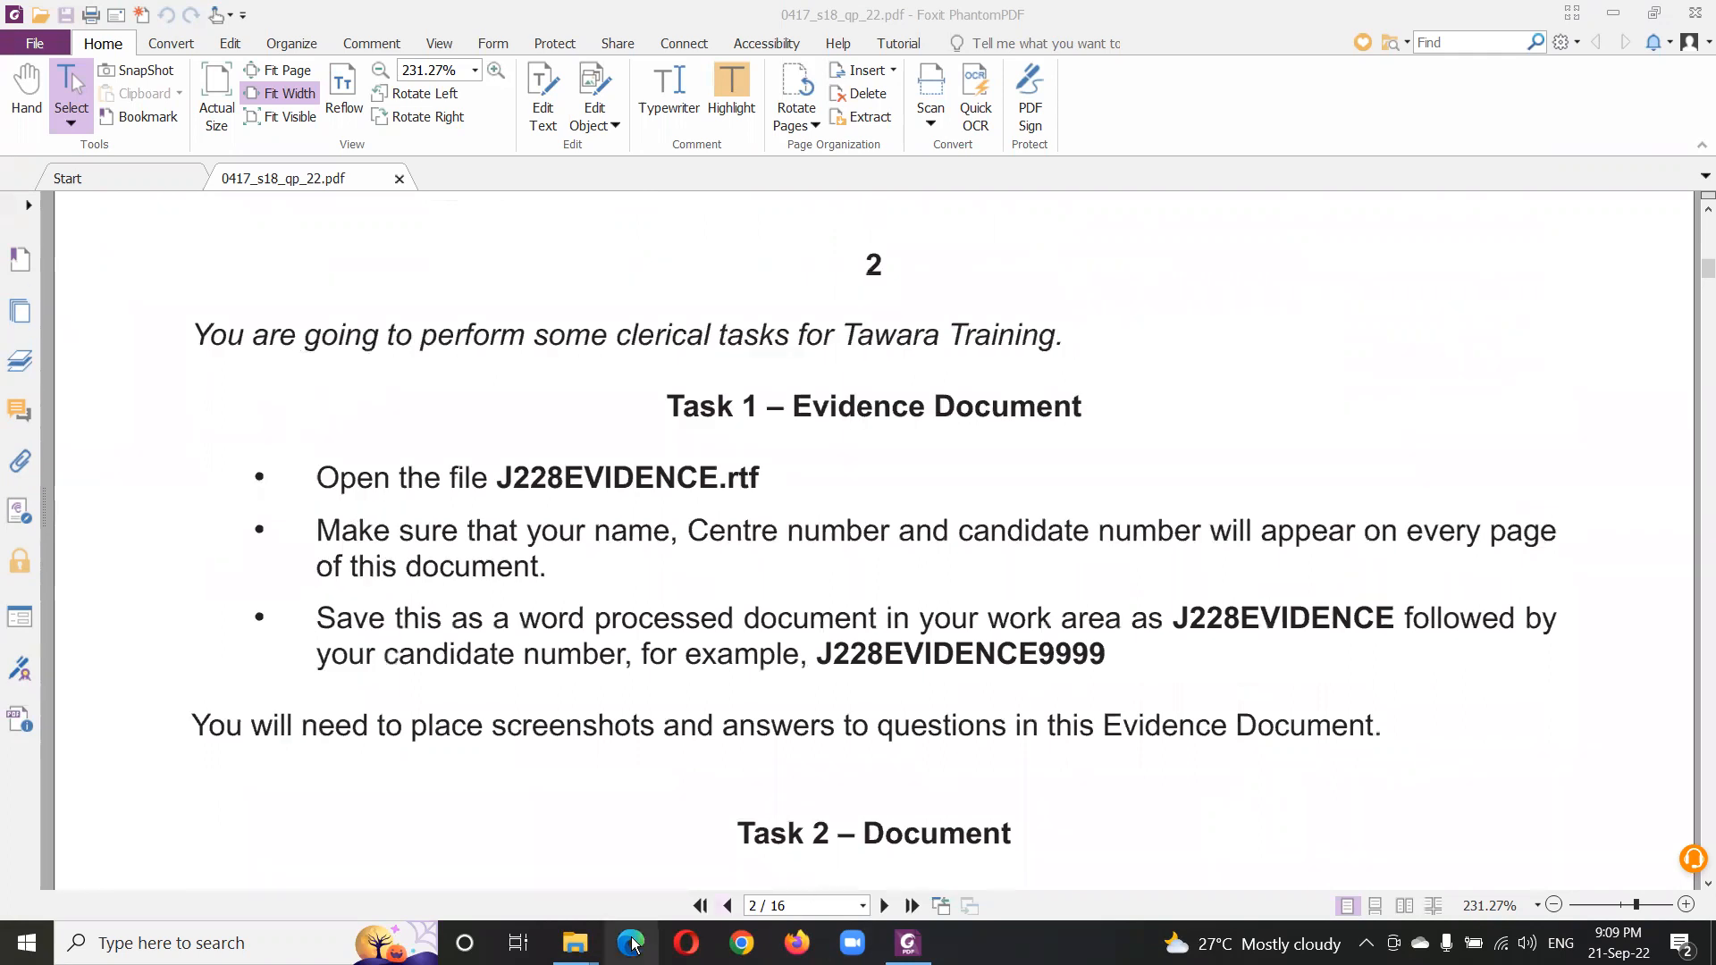
- Extract 0417_s18_sf_22.zip in the Document Production folder into its suggested folder
mouse_move(575, 943)
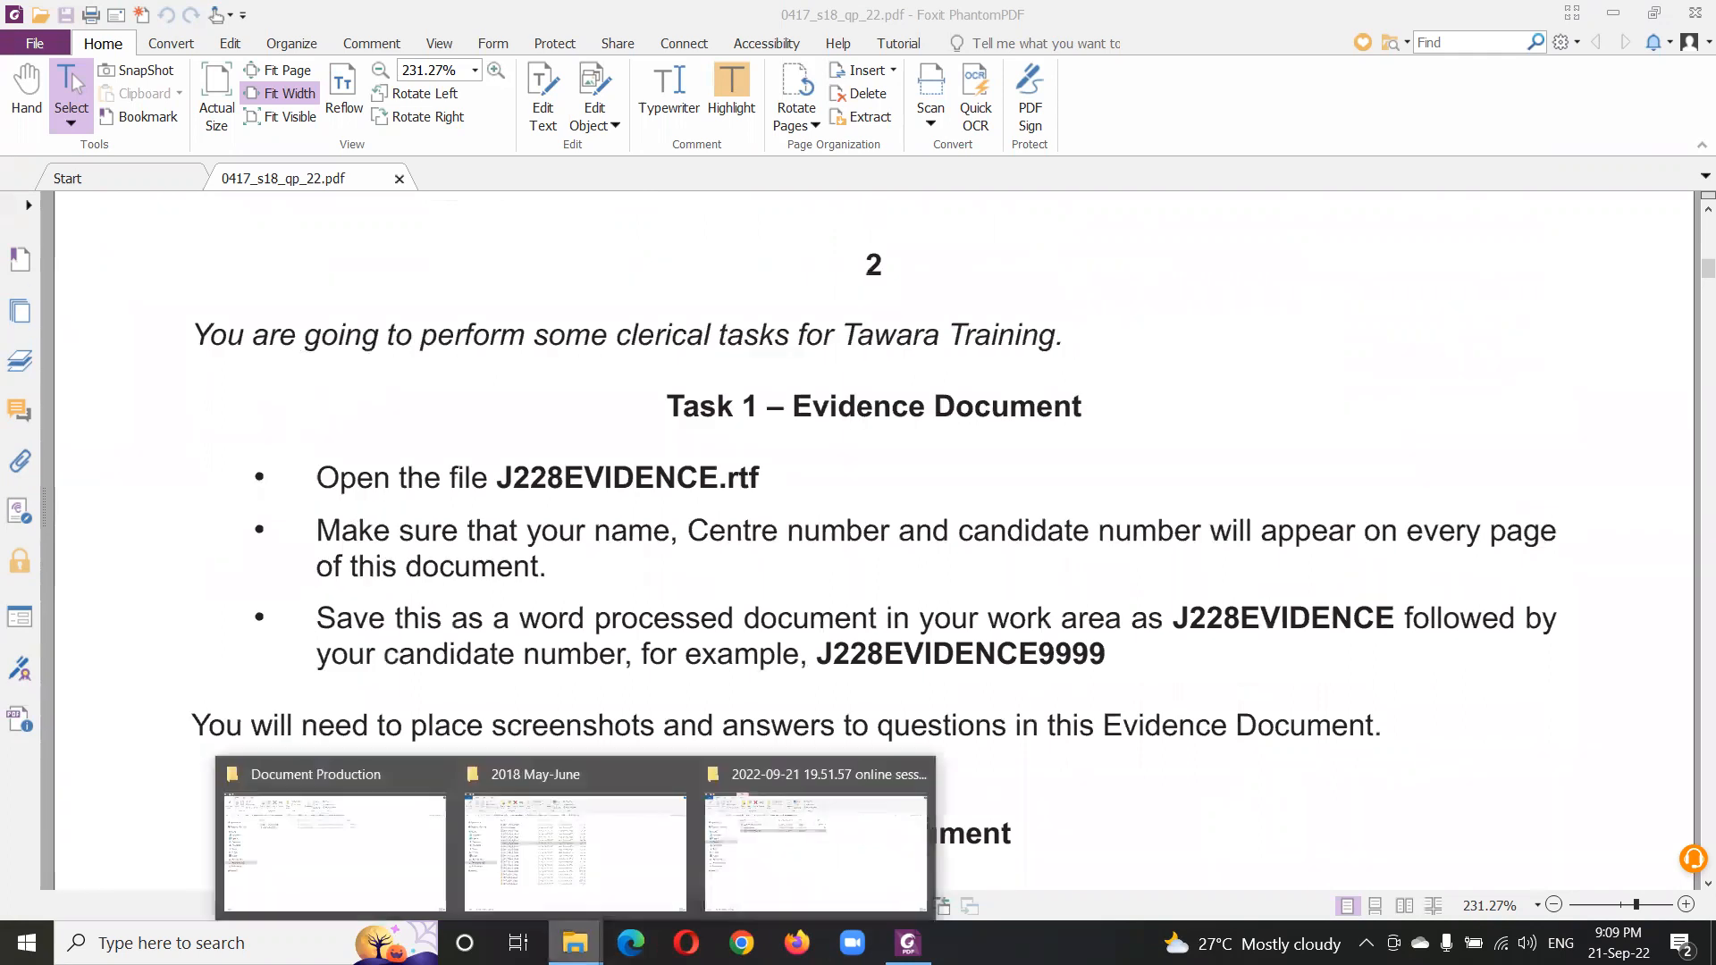
click(362, 842)
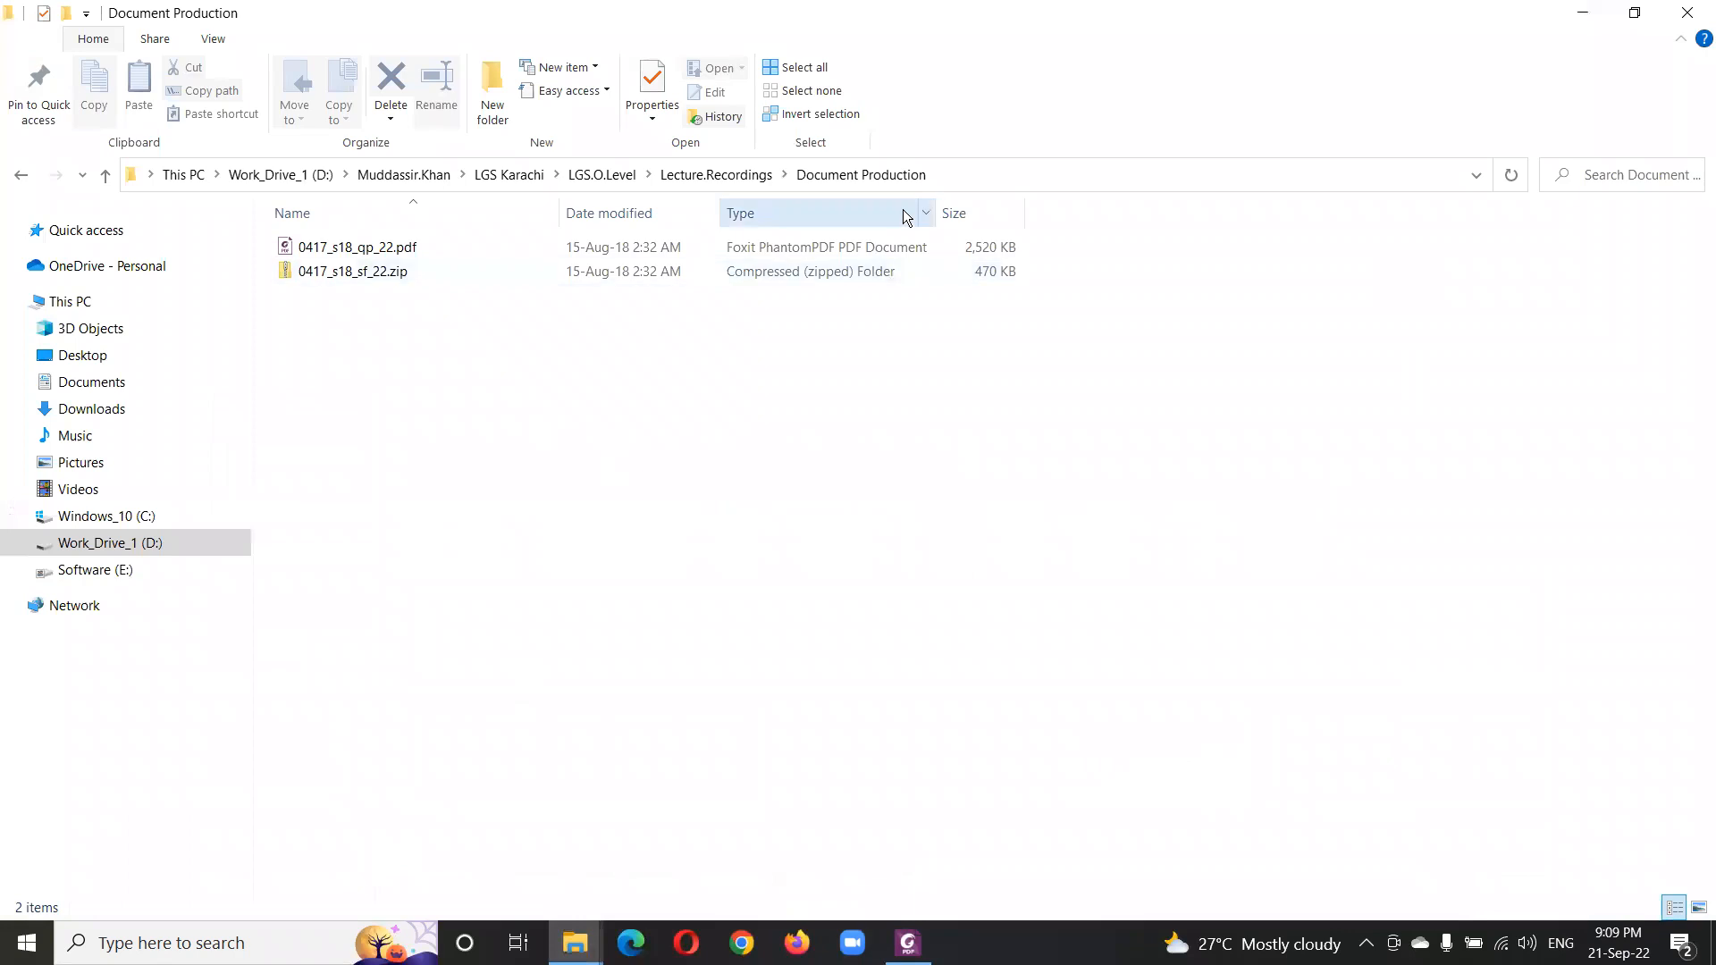
click(321, 254)
click(336, 271)
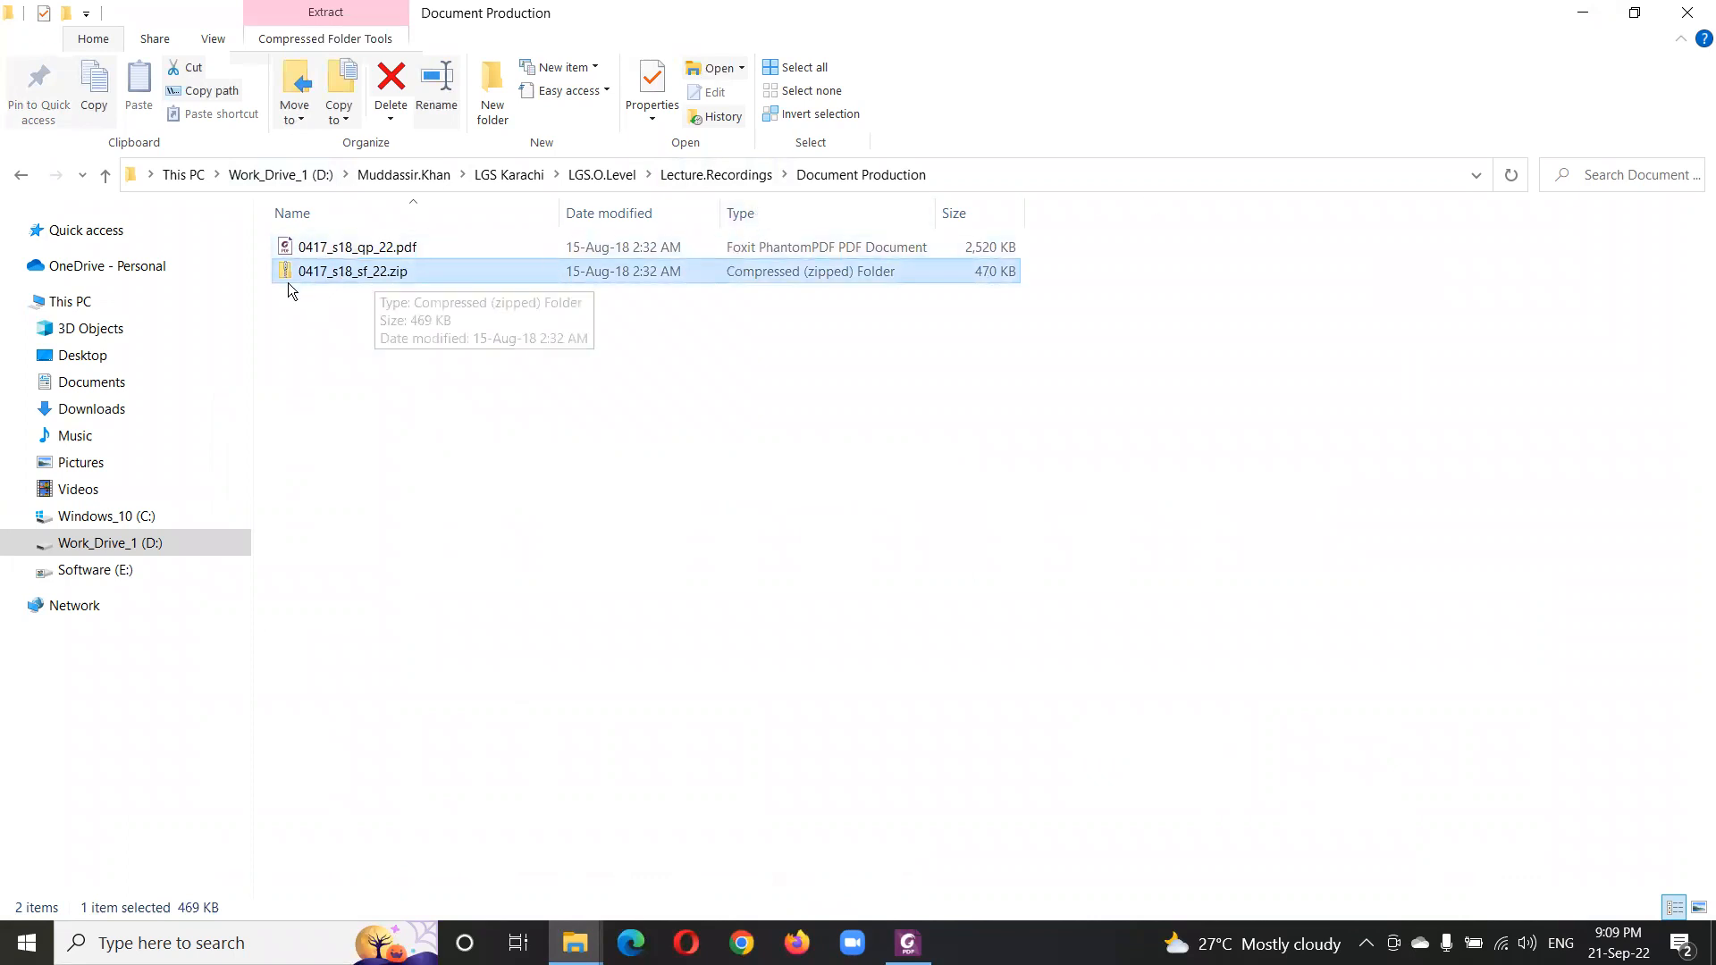
right_click(363, 270)
click(431, 350)
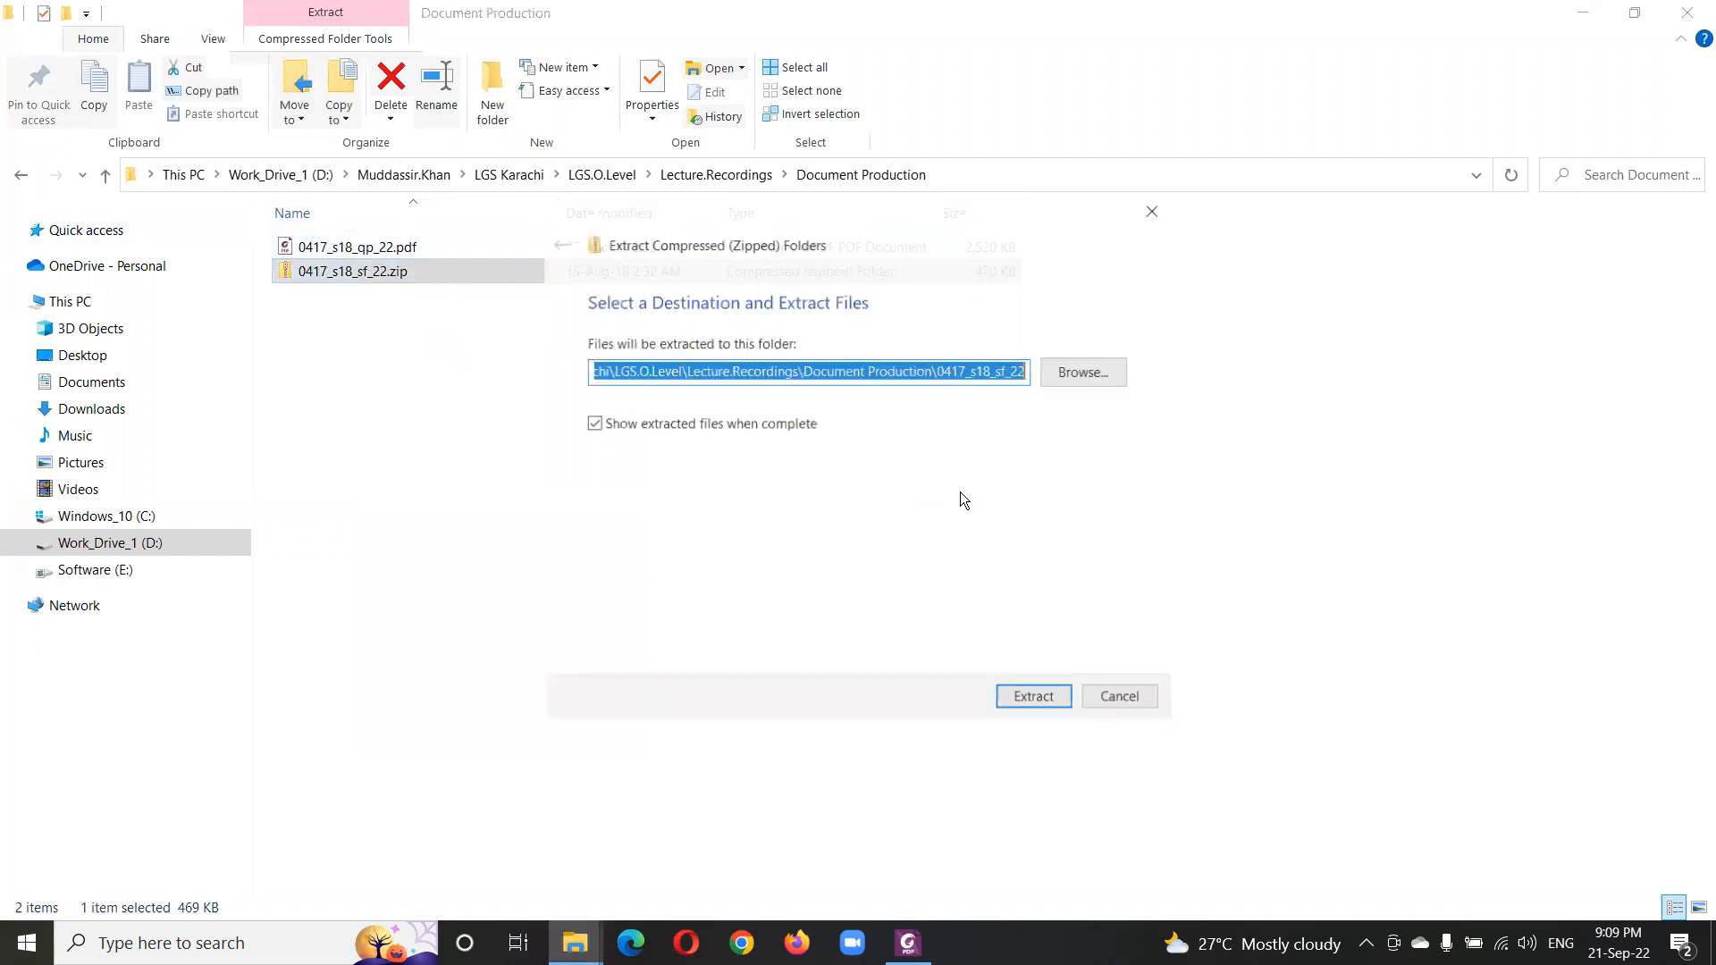
click(1021, 693)
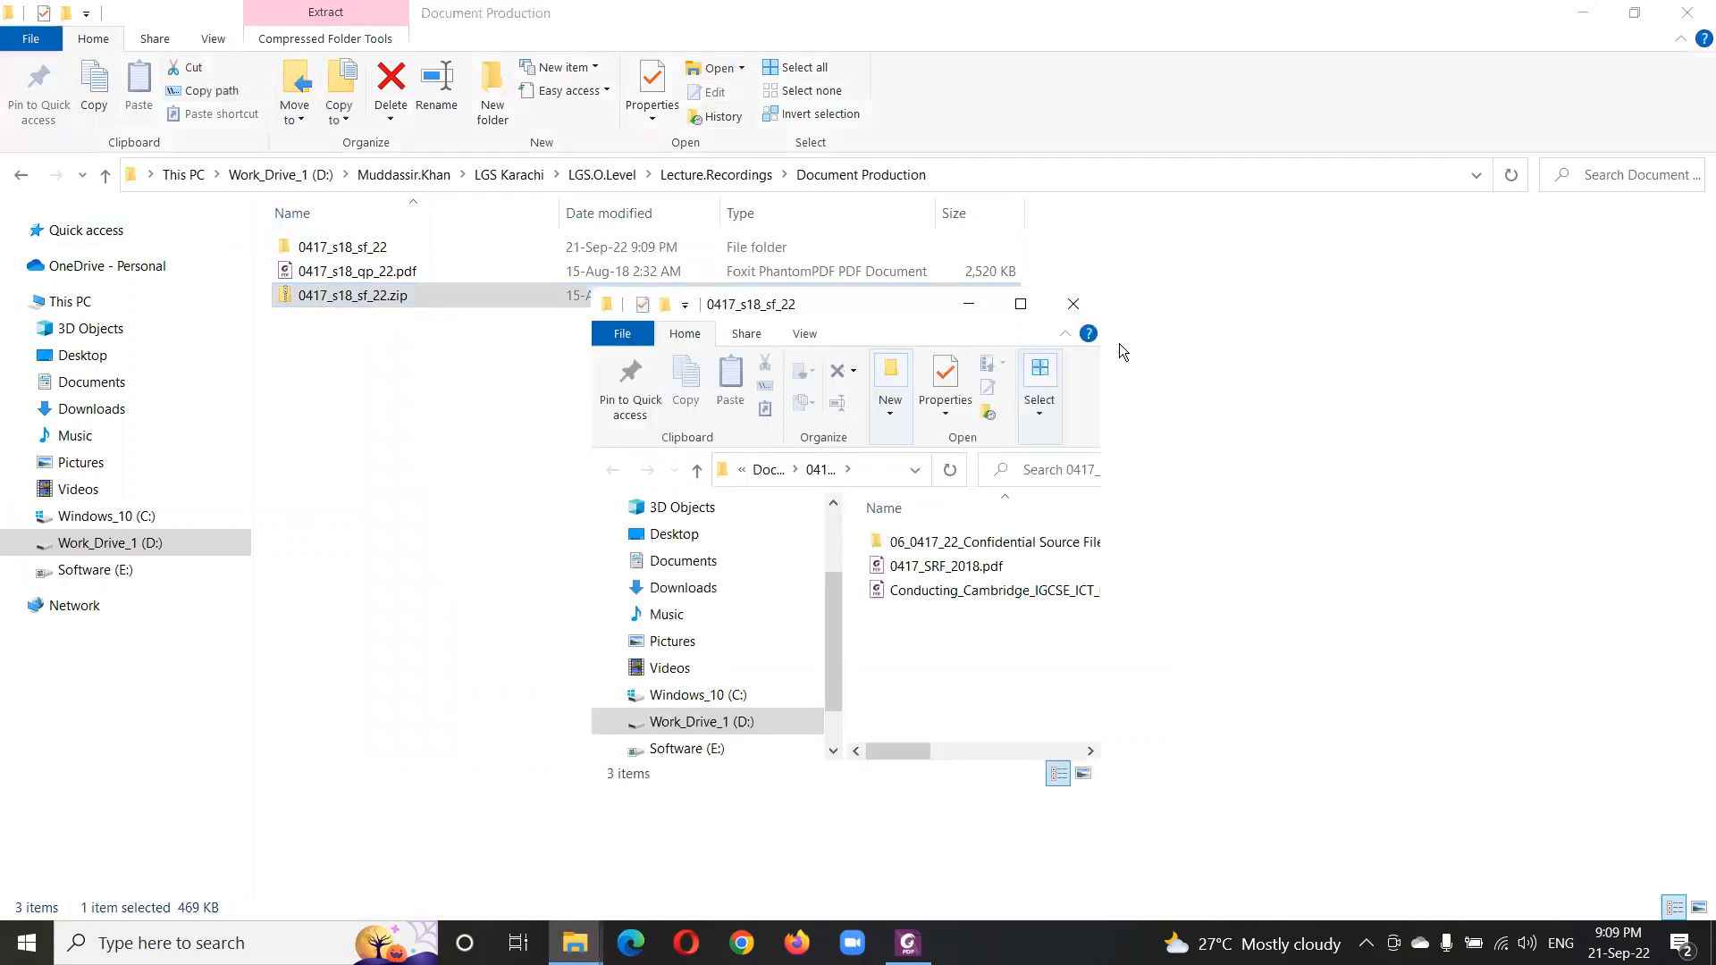
click(1074, 305)
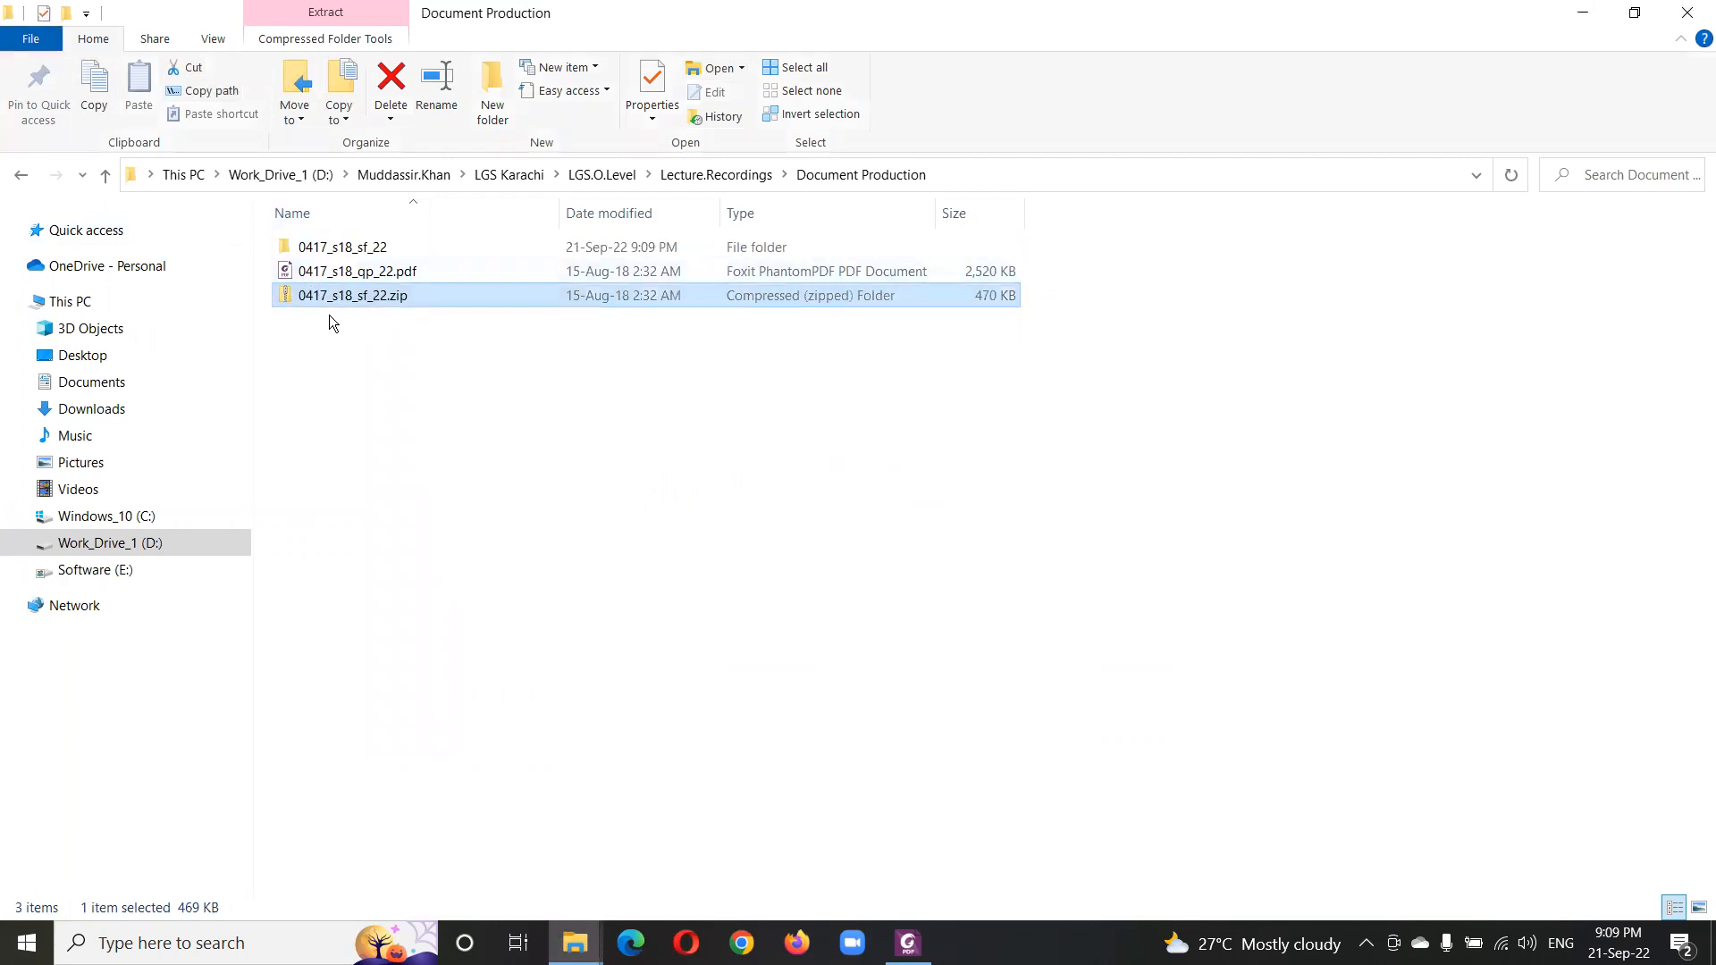
- Move the ten source files from the nested subfolder up into 0417_s18_sf_22
double_click(362, 255)
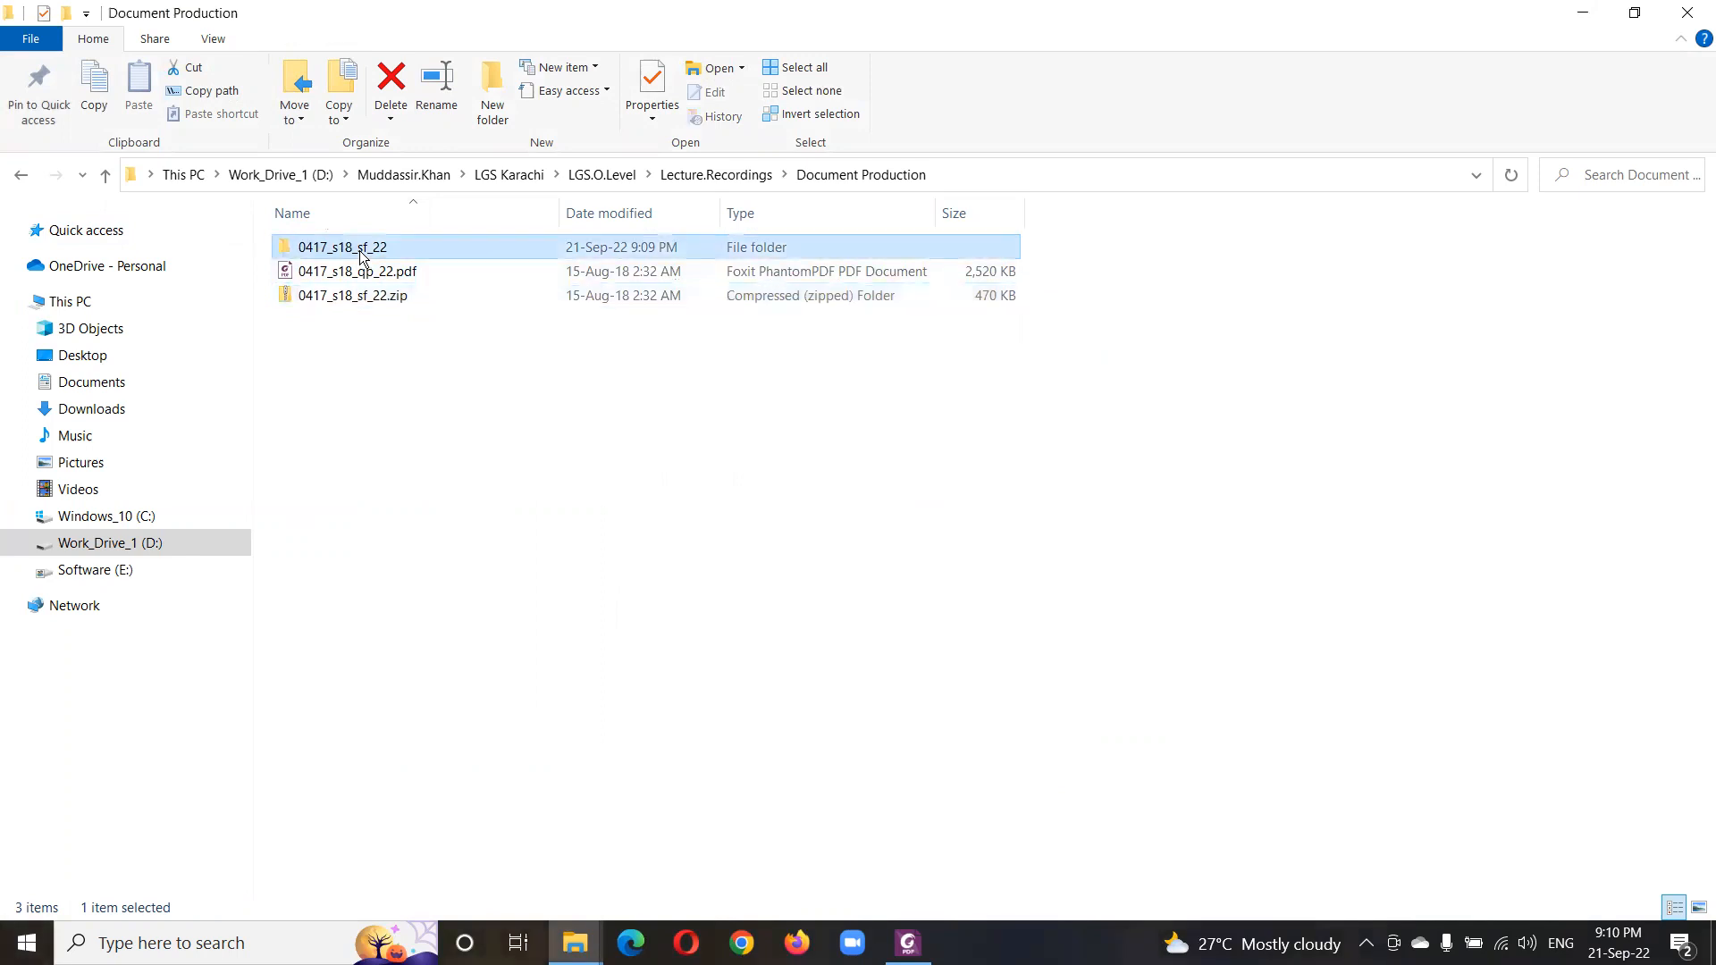
double_click(362, 254)
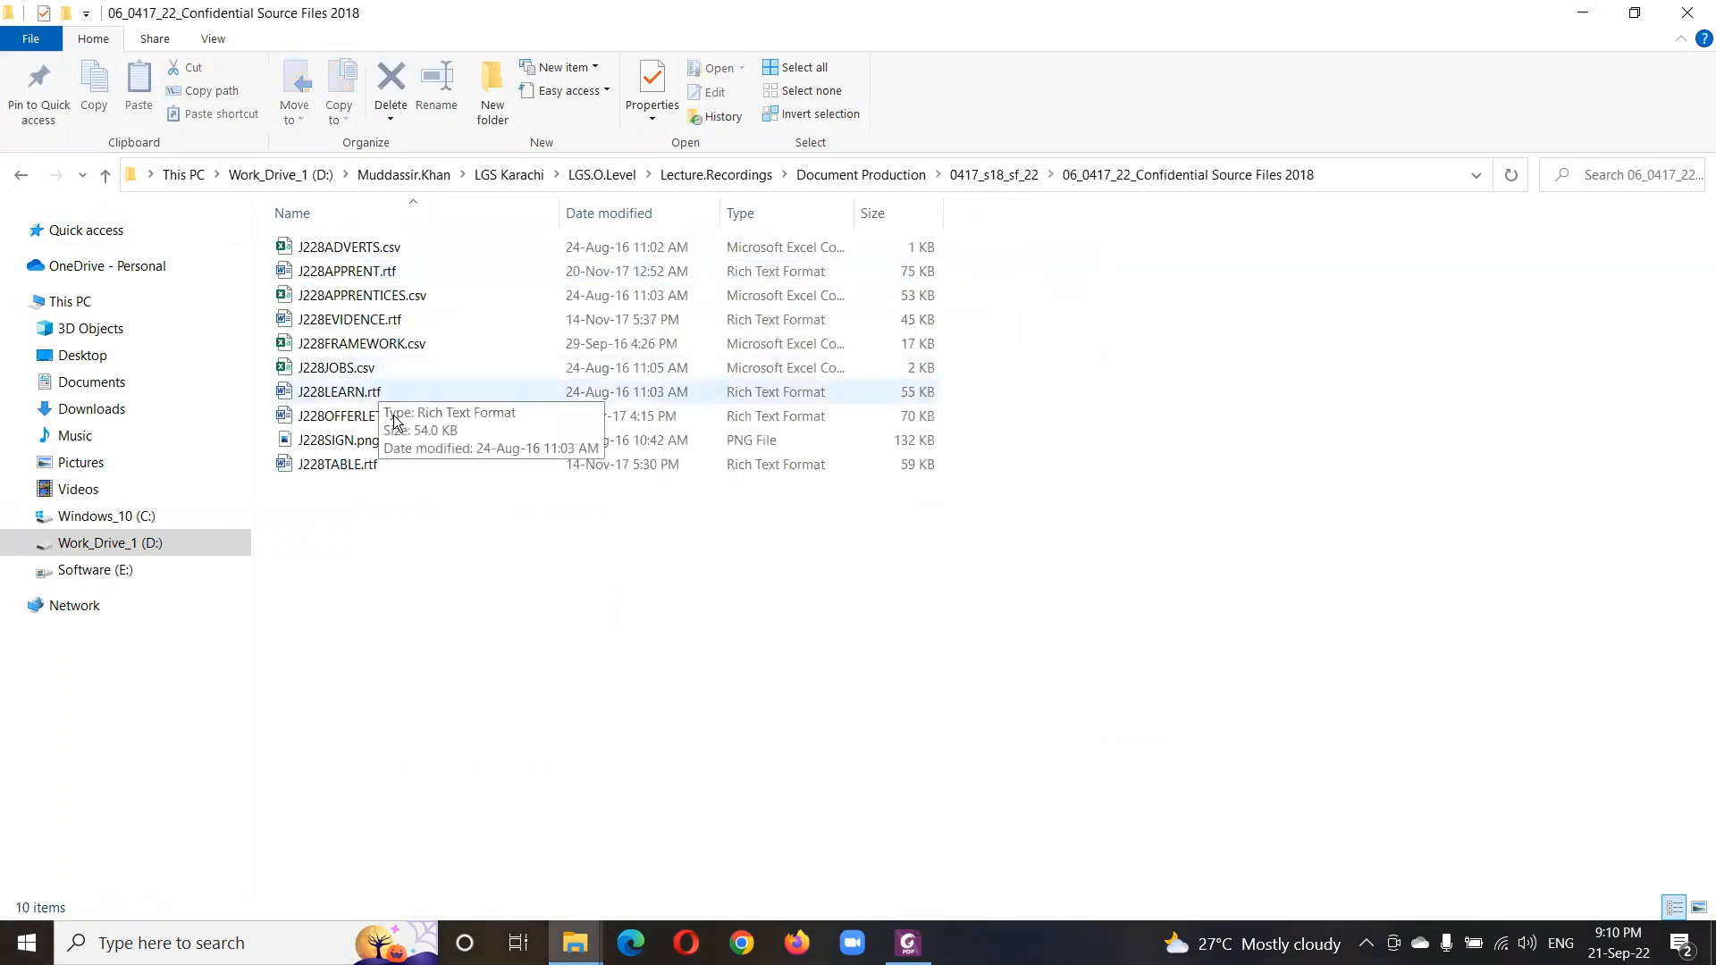
key(ctrl+a)
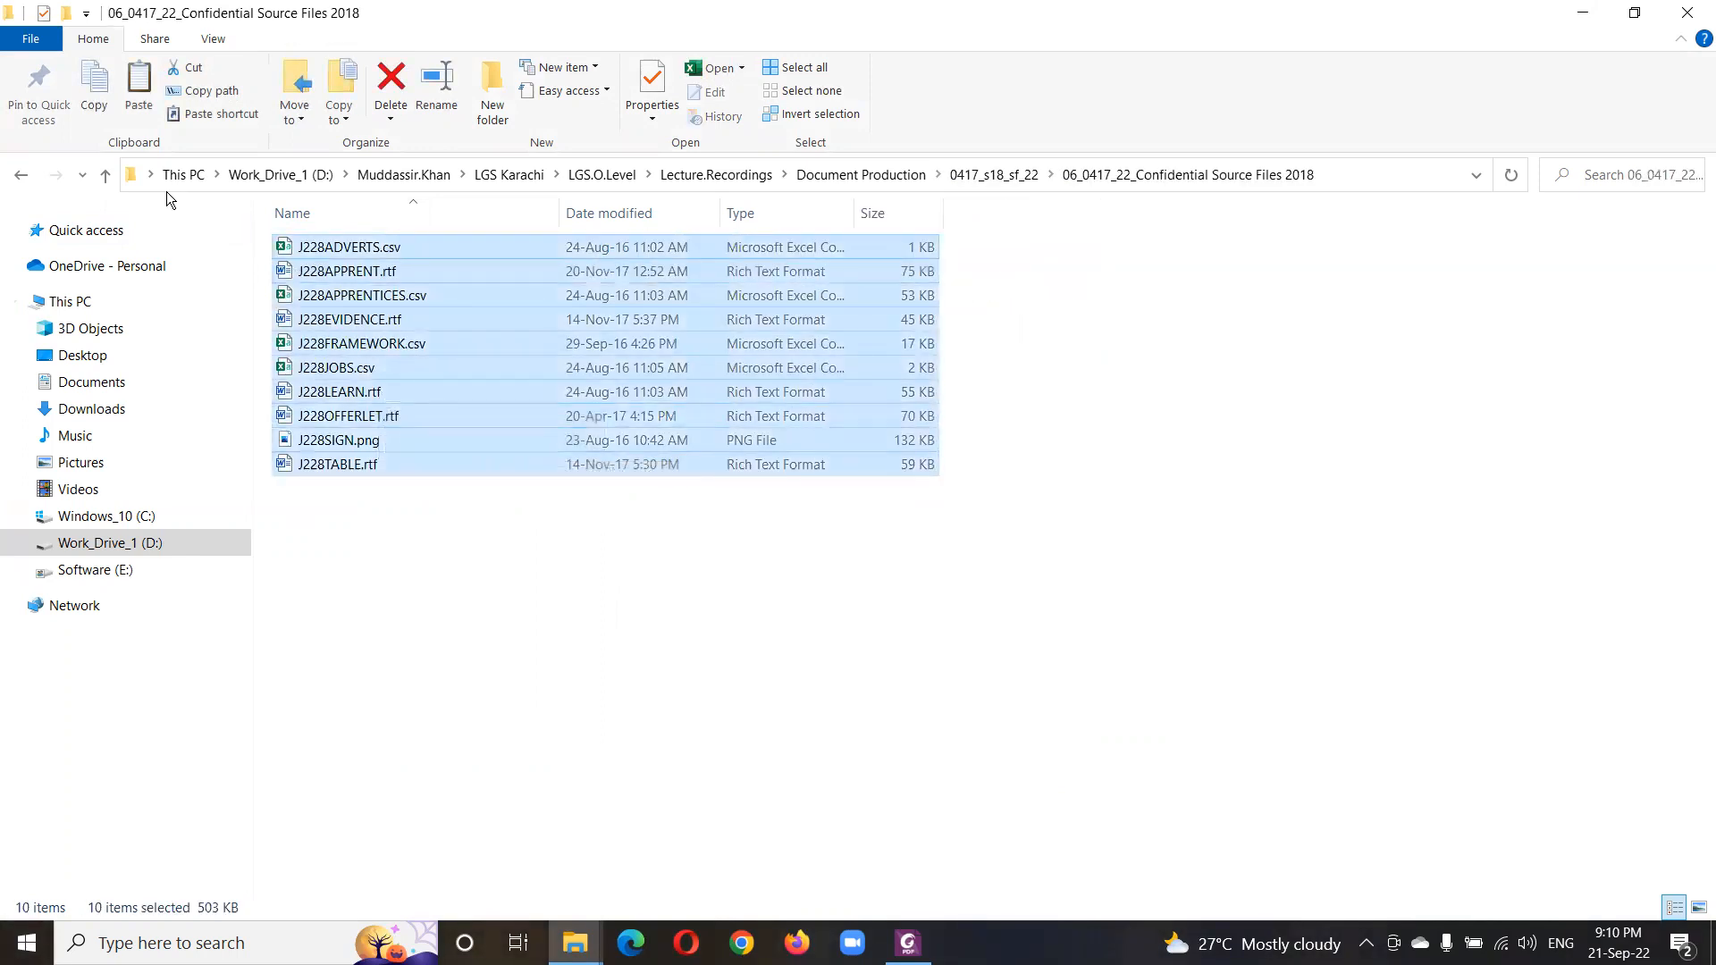
click(102, 184)
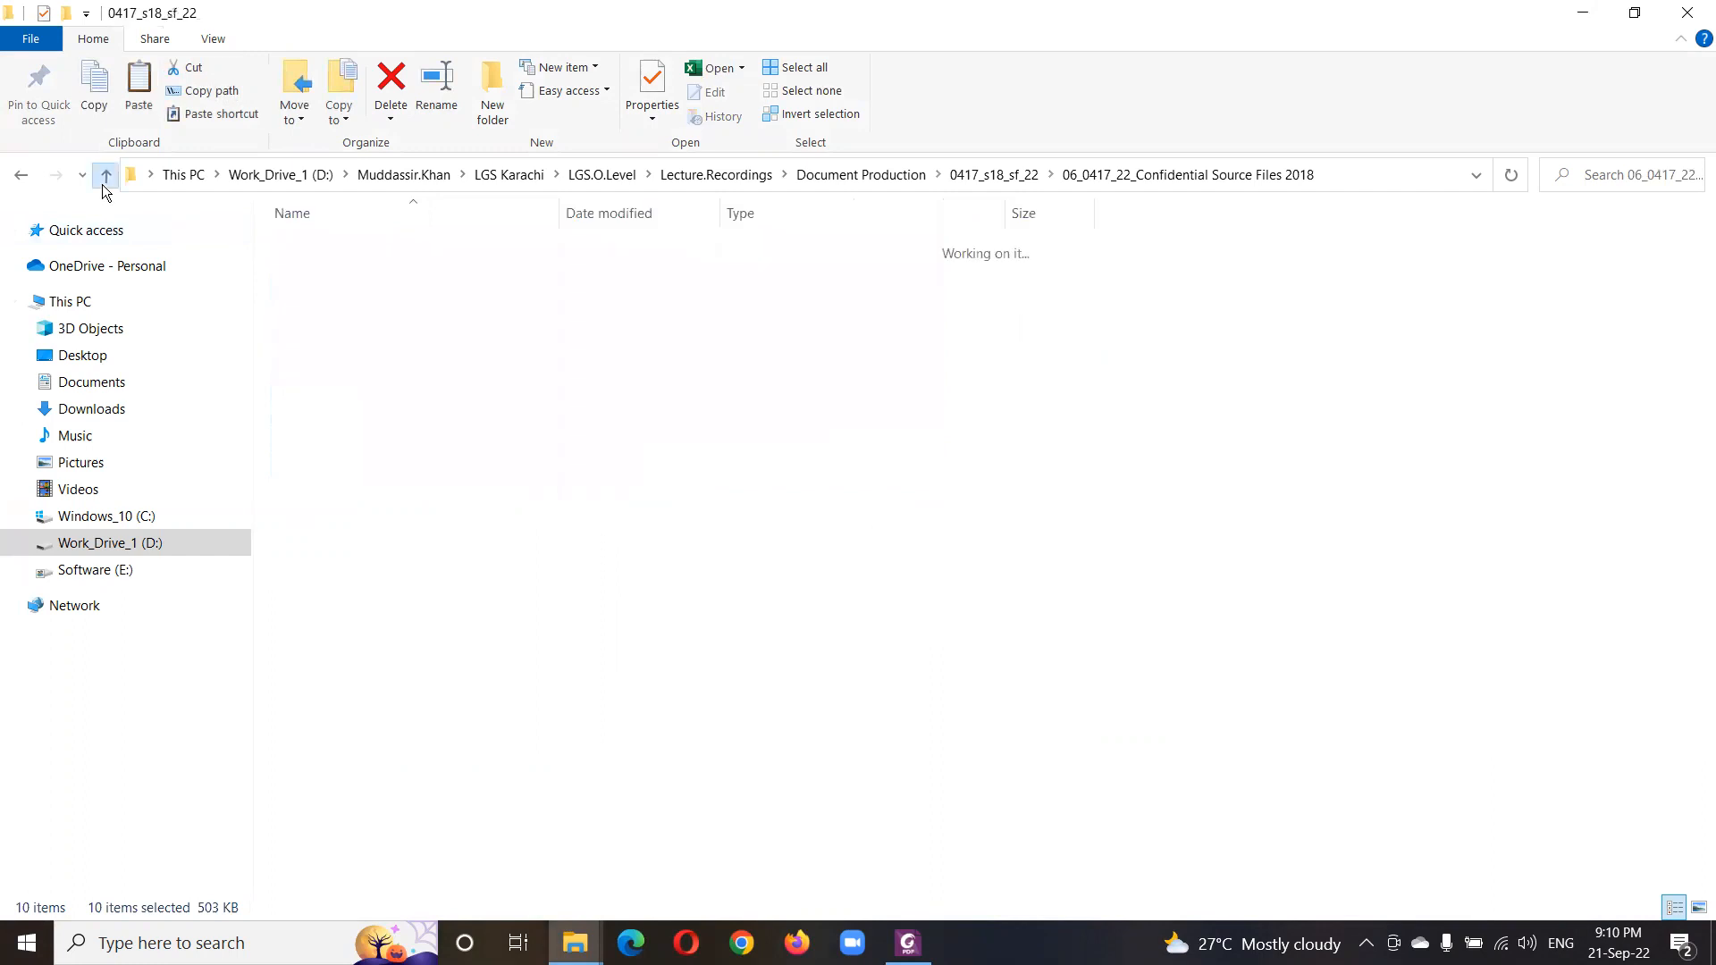
click(382, 413)
key(ctrl+v)
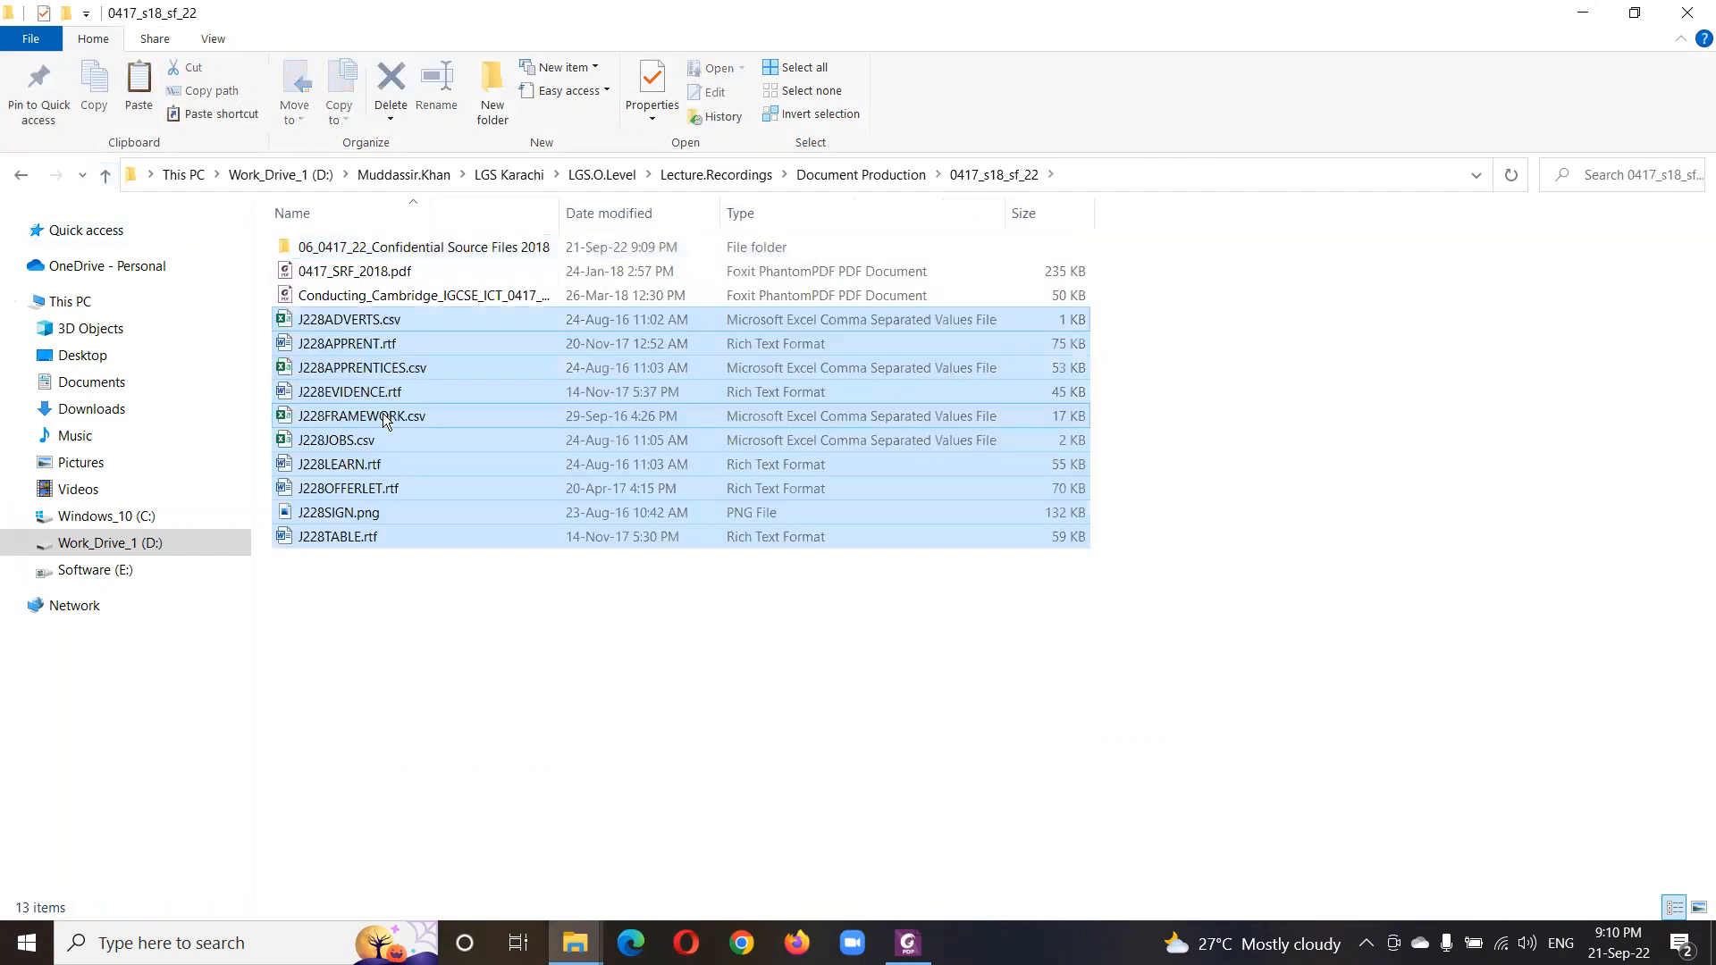
- Delete the leftover subfolder and both PDFs from 0417_s18_sf_22
click(451, 296)
shift+click(369, 253)
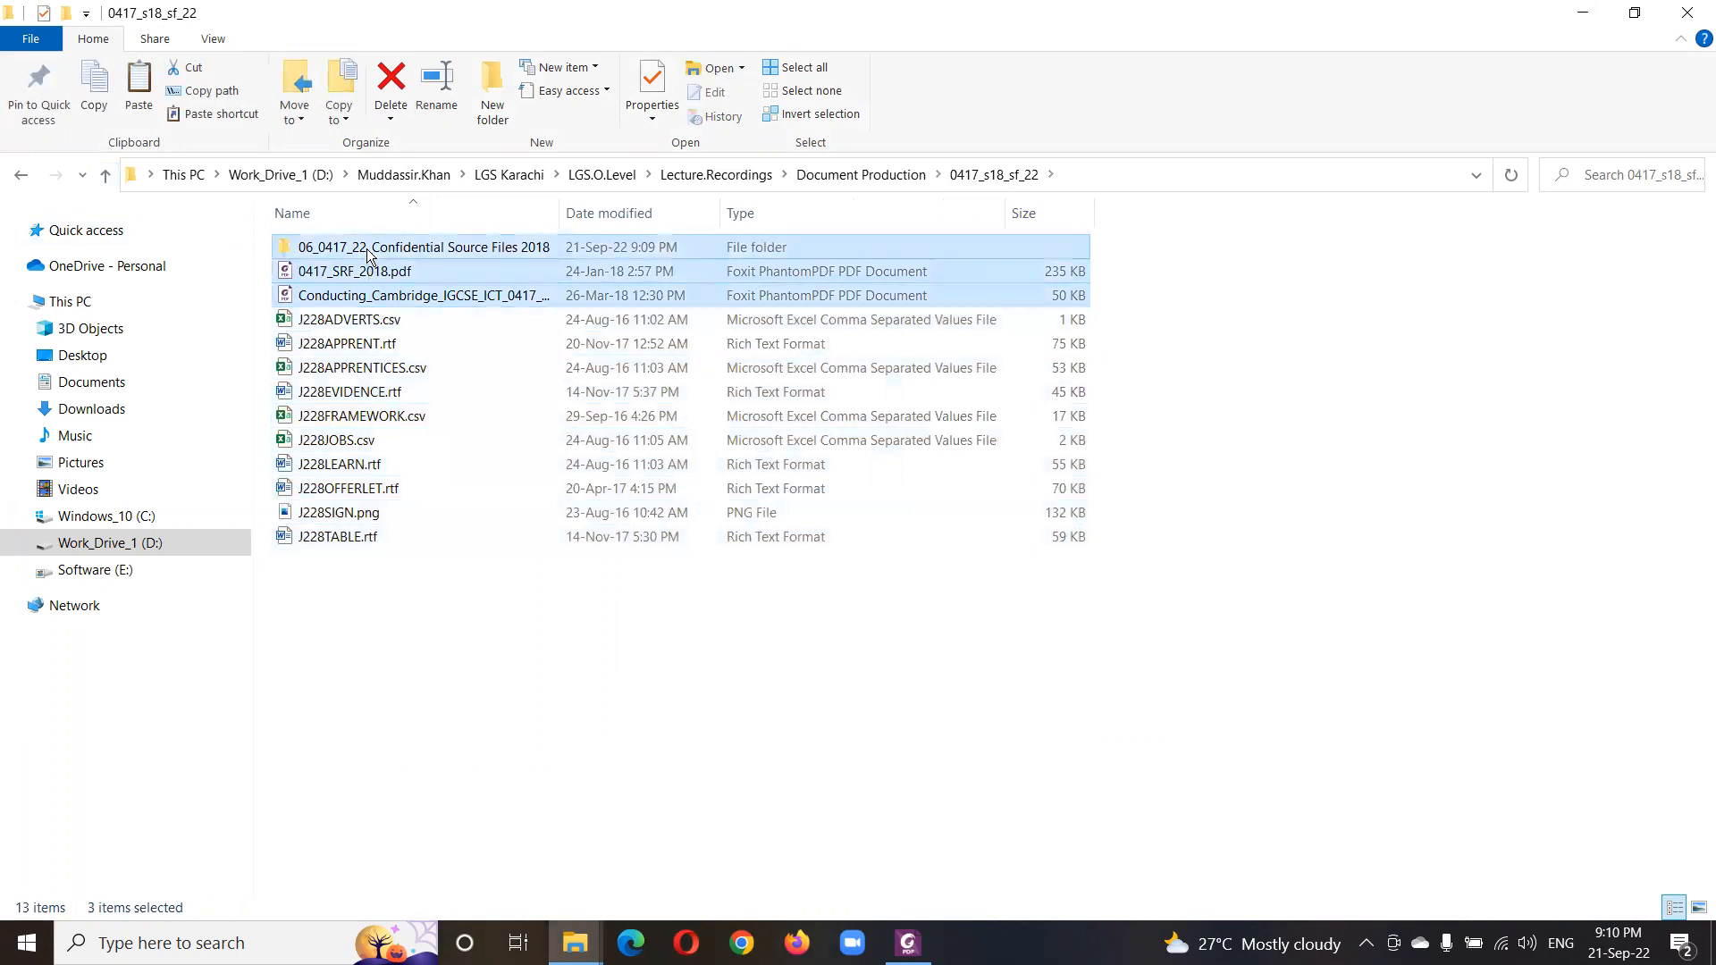
key(Delete)
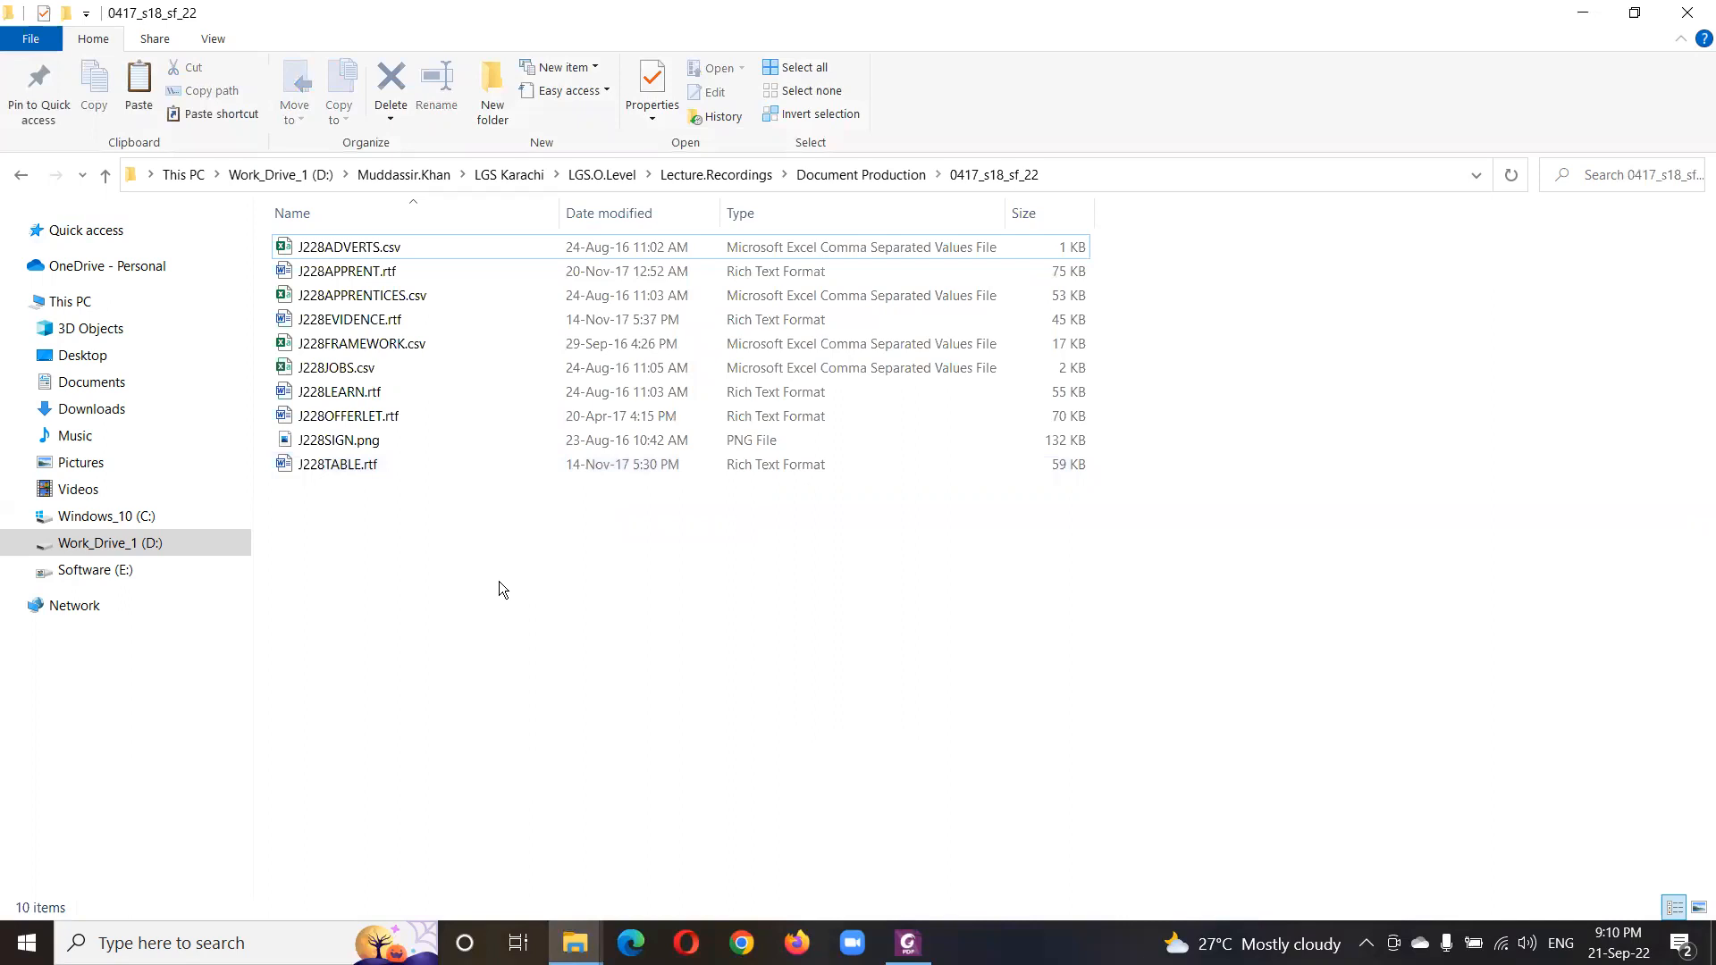
key(alt+Tab)
- Highlight the Task 1 – Evidence Document heading in yellow
drag(669, 407, 1133, 420)
right_click(1020, 409)
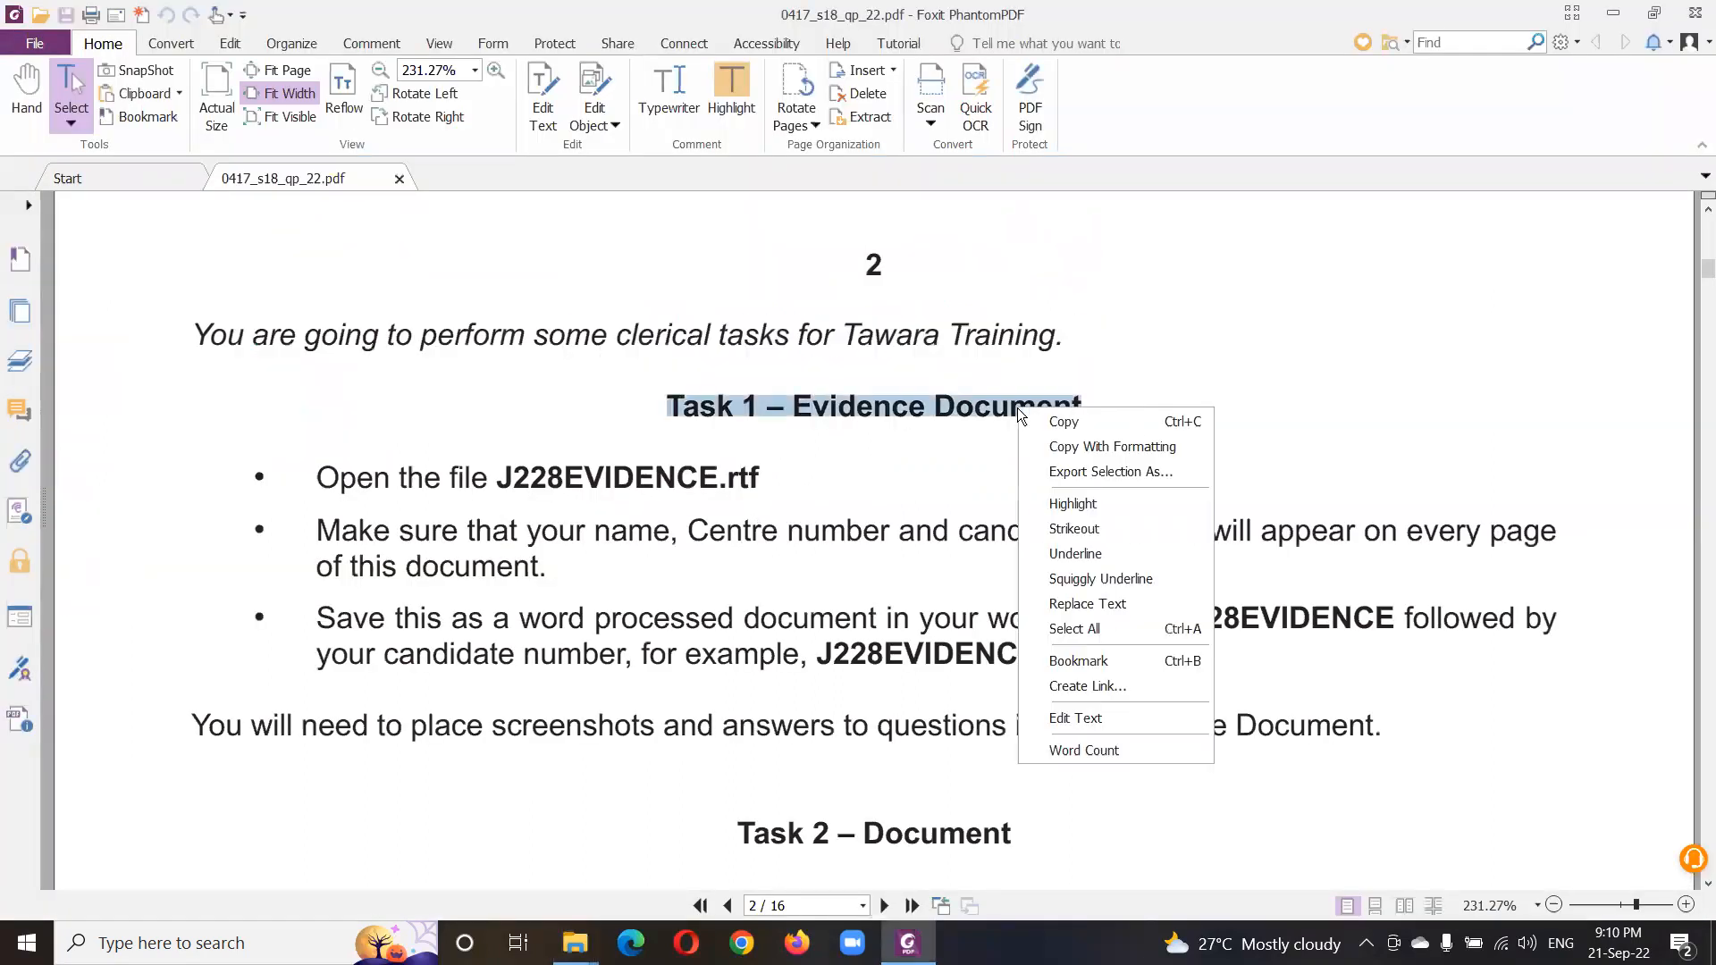
click(1075, 504)
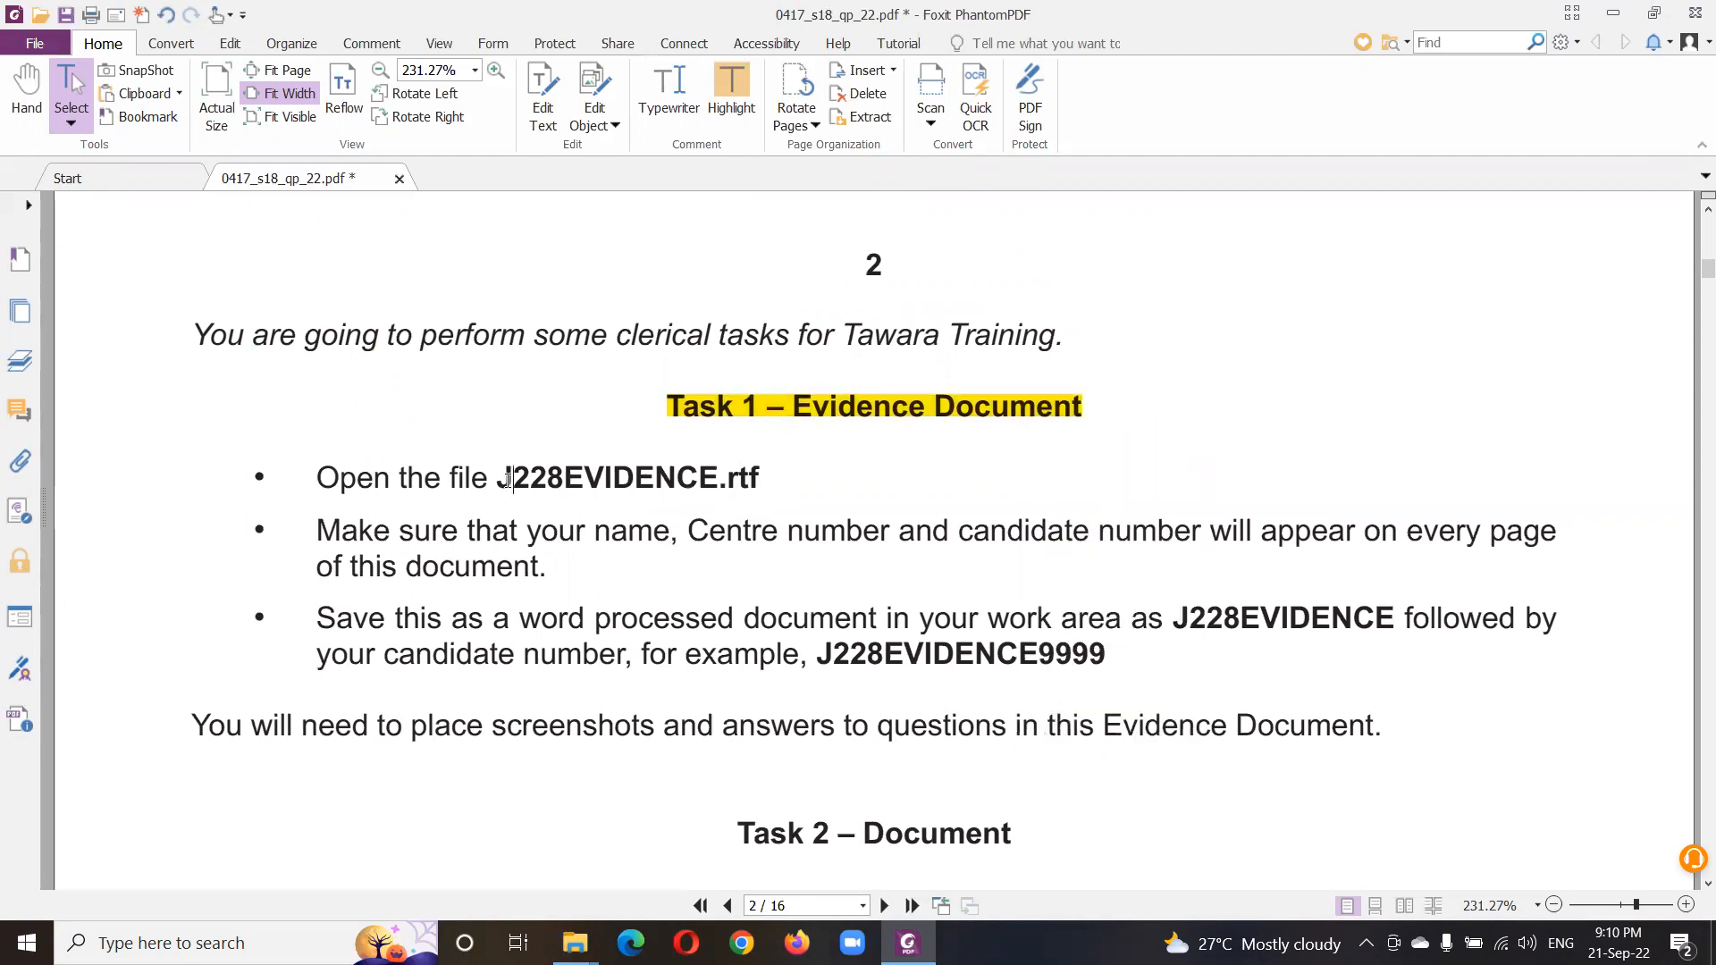
- Strike out the three completed Task 1 bullets
drag(509, 480, 763, 476)
drag(318, 531, 618, 573)
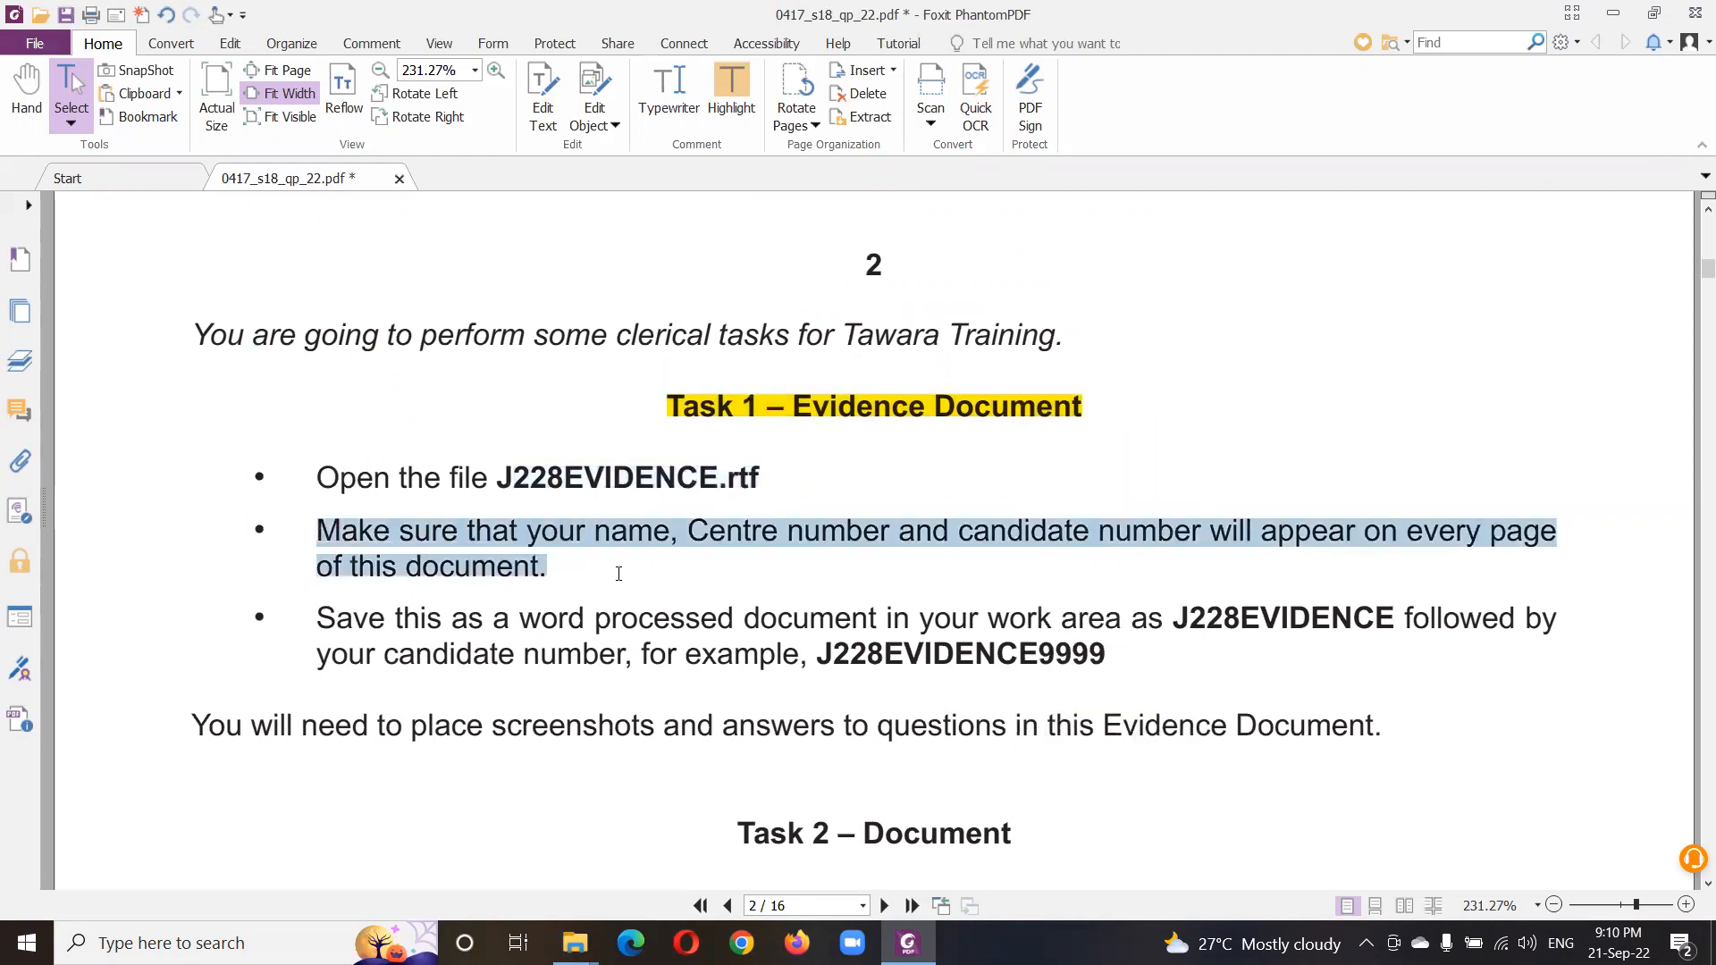
drag(325, 625, 1122, 653)
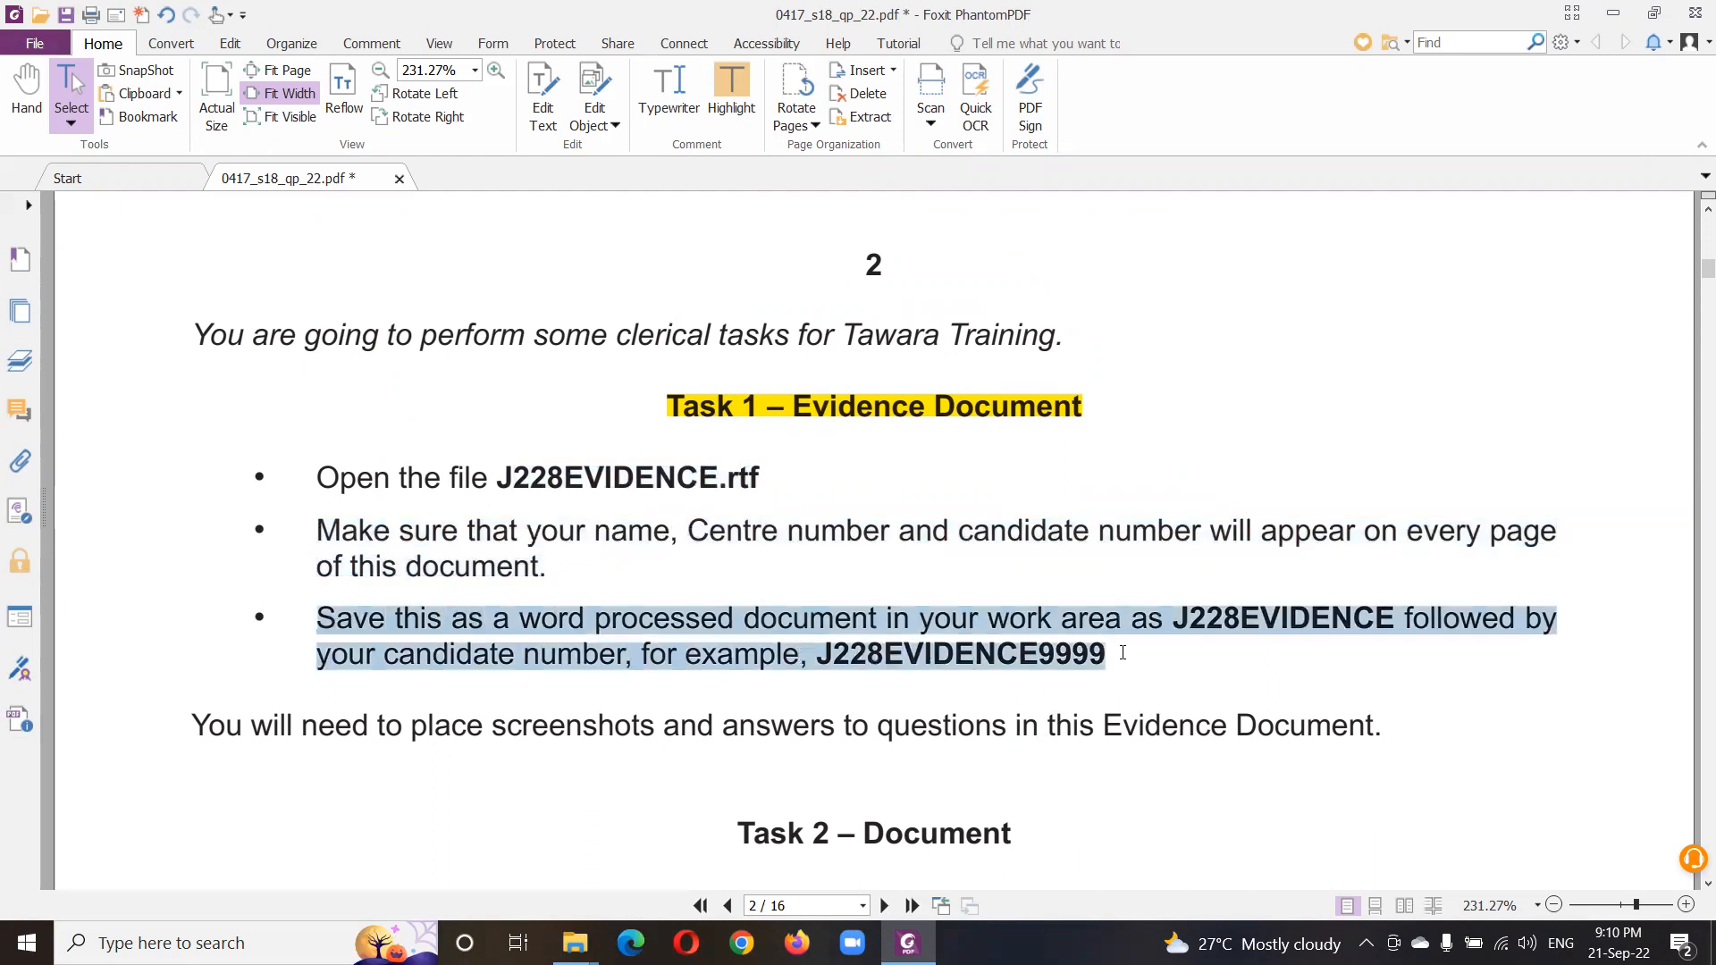
click(282, 349)
drag(318, 476, 1110, 661)
right_click(889, 661)
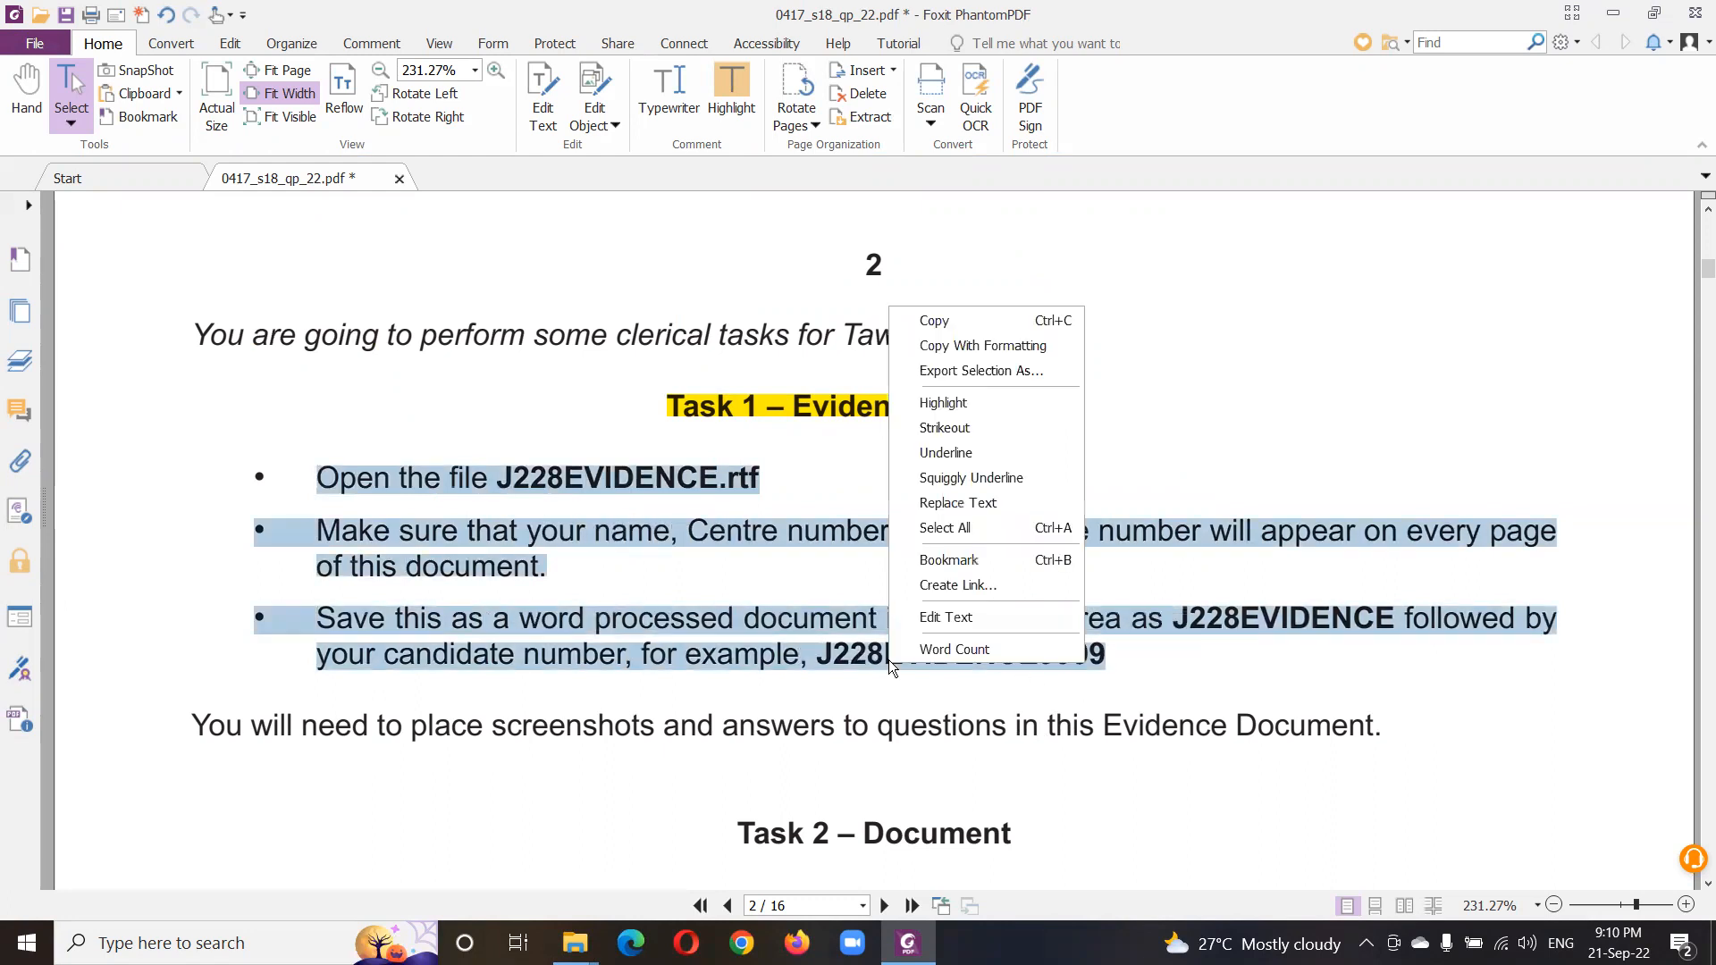
click(903, 426)
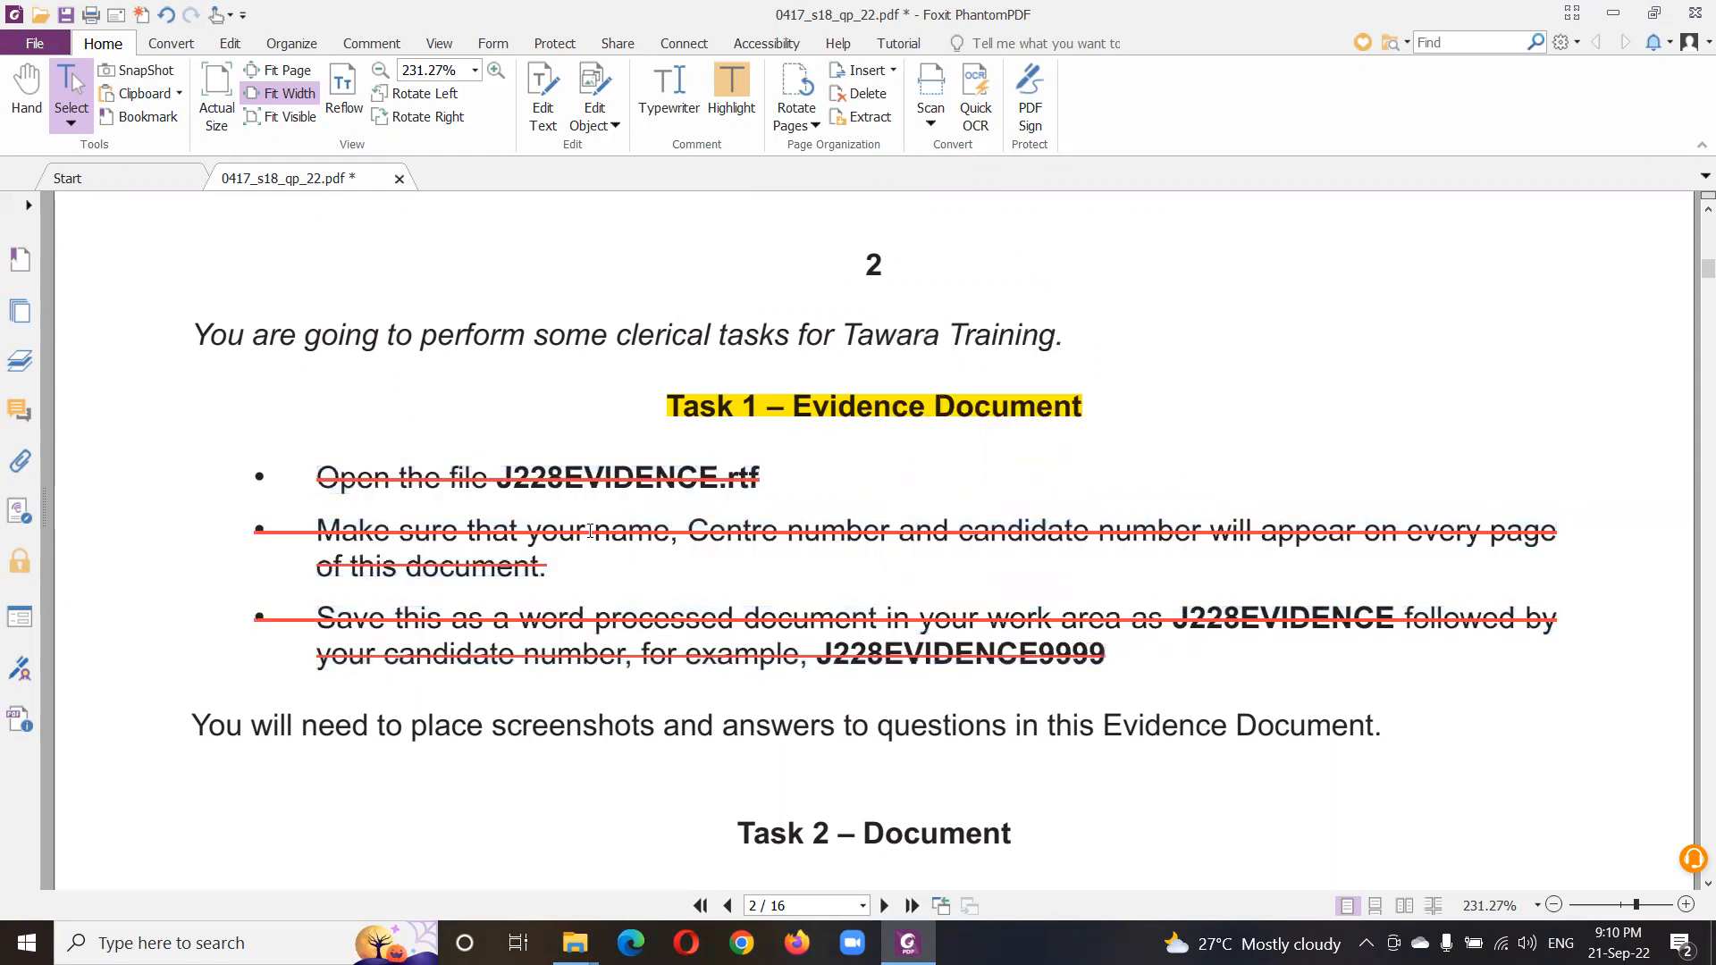
key(alt+Tab)
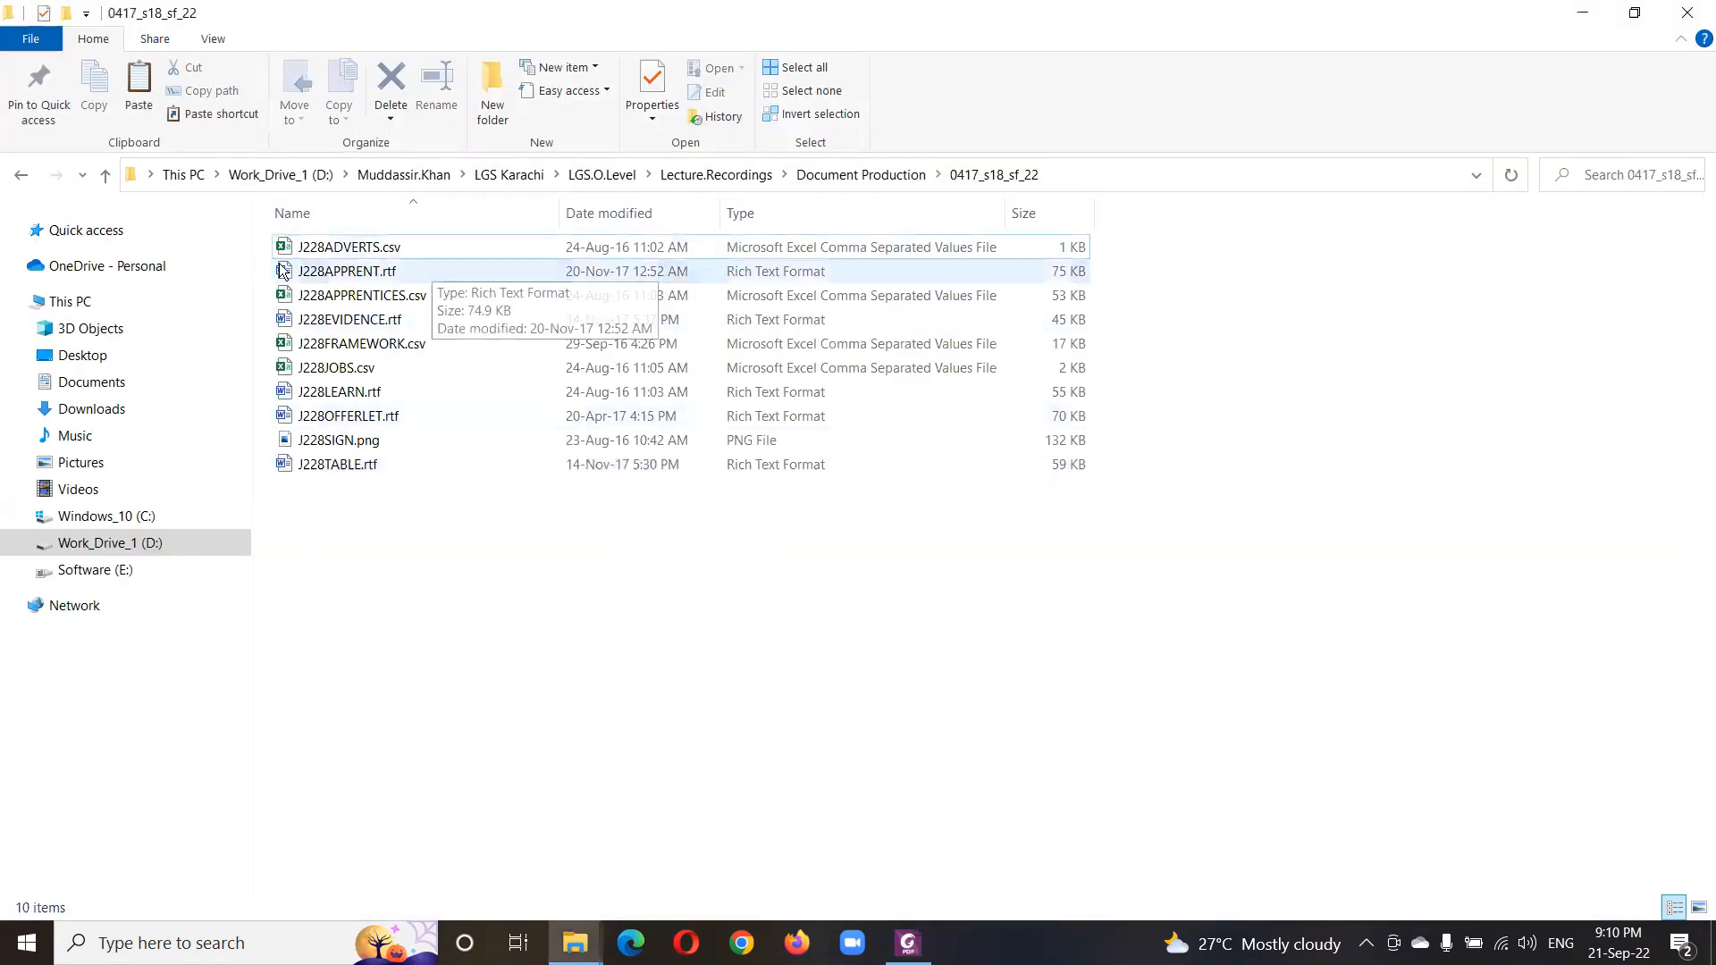
- Open J228EVIDENCE.rtf from the source folder in Word
click(373, 323)
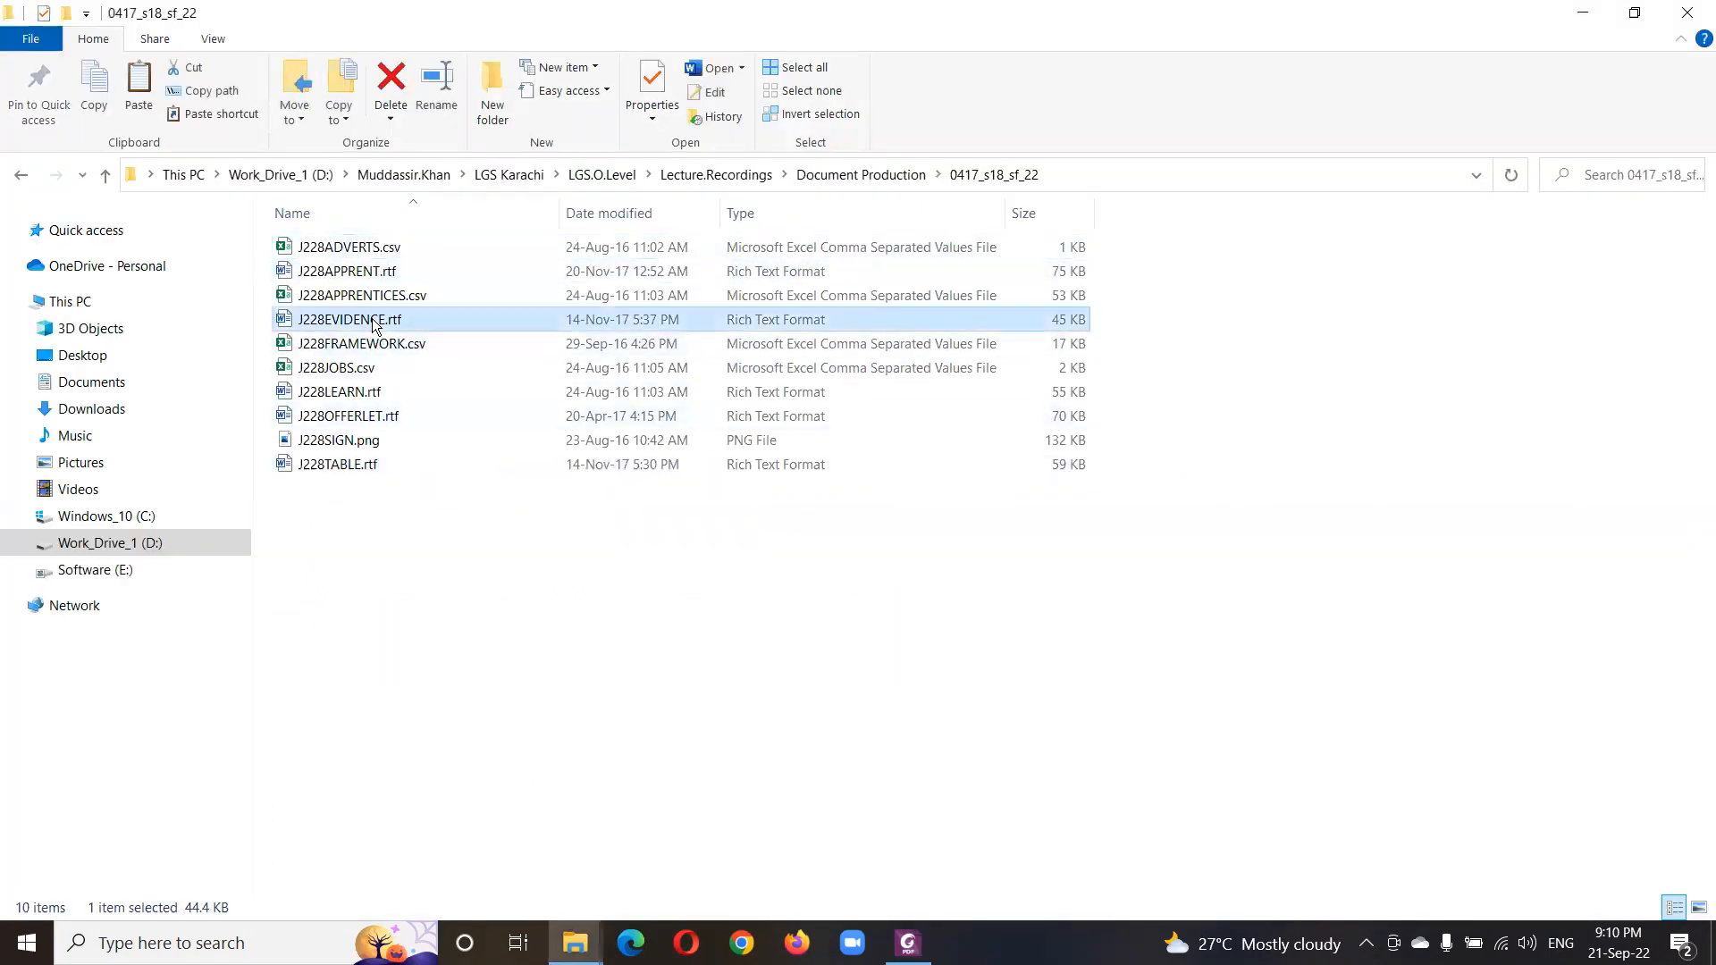
double_click(378, 322)
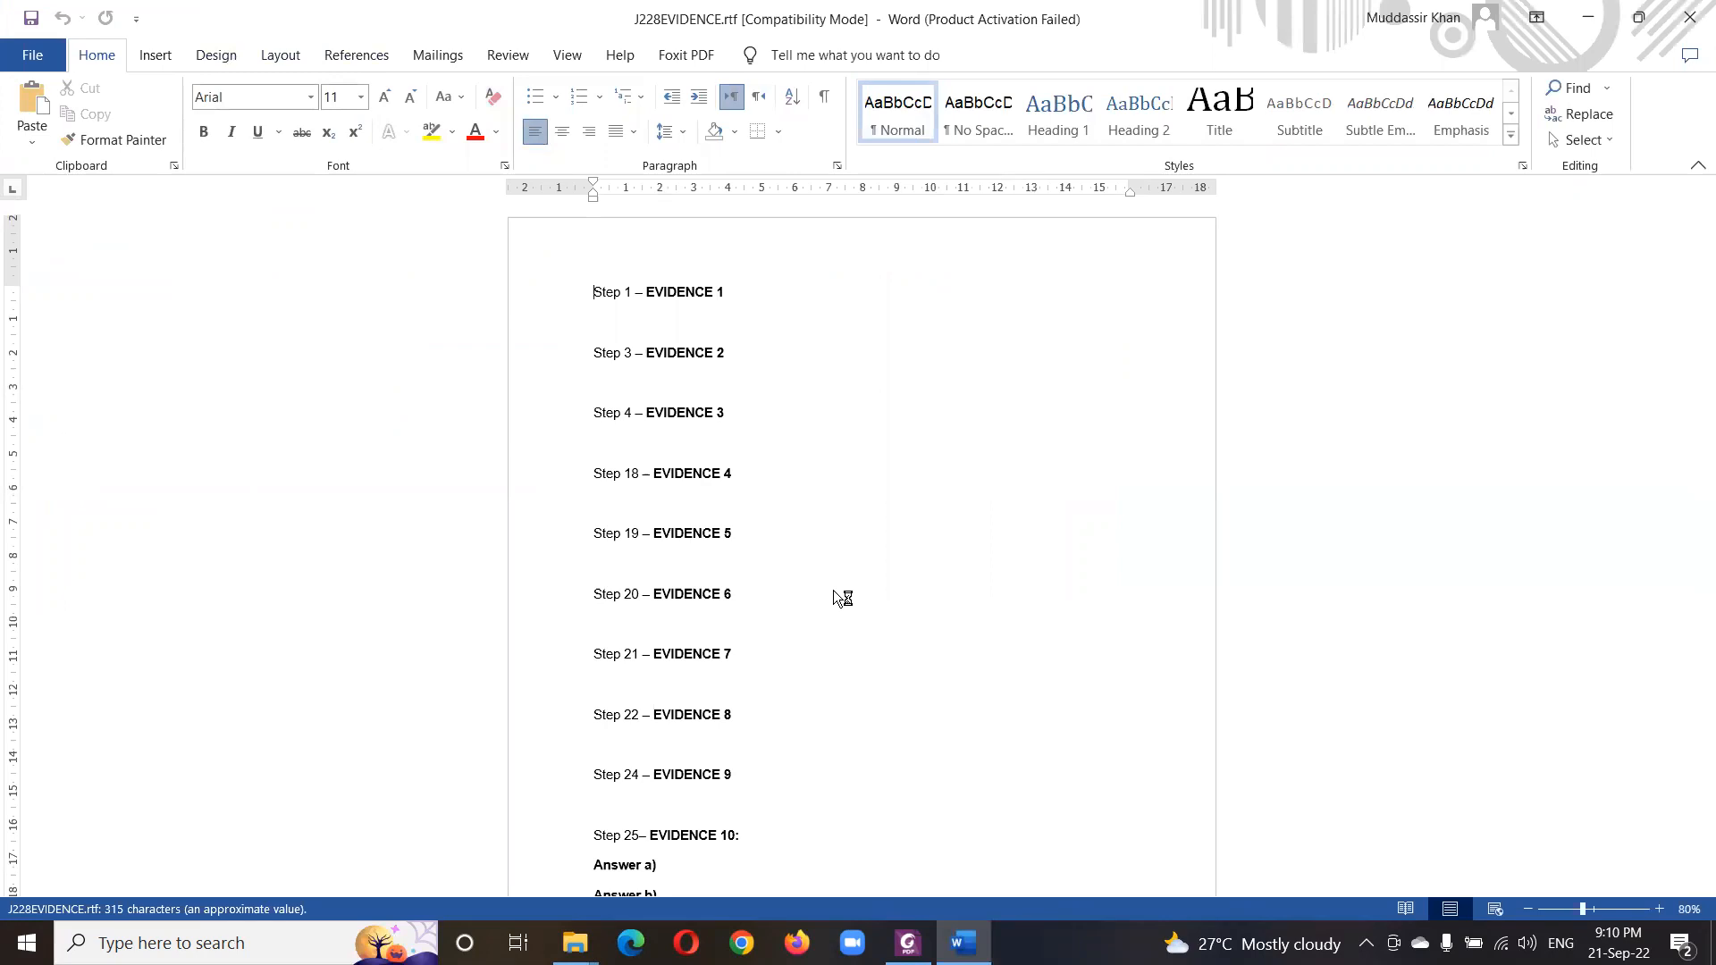
- Apply the blank three-column header design to the evidence document
click(1080, 701)
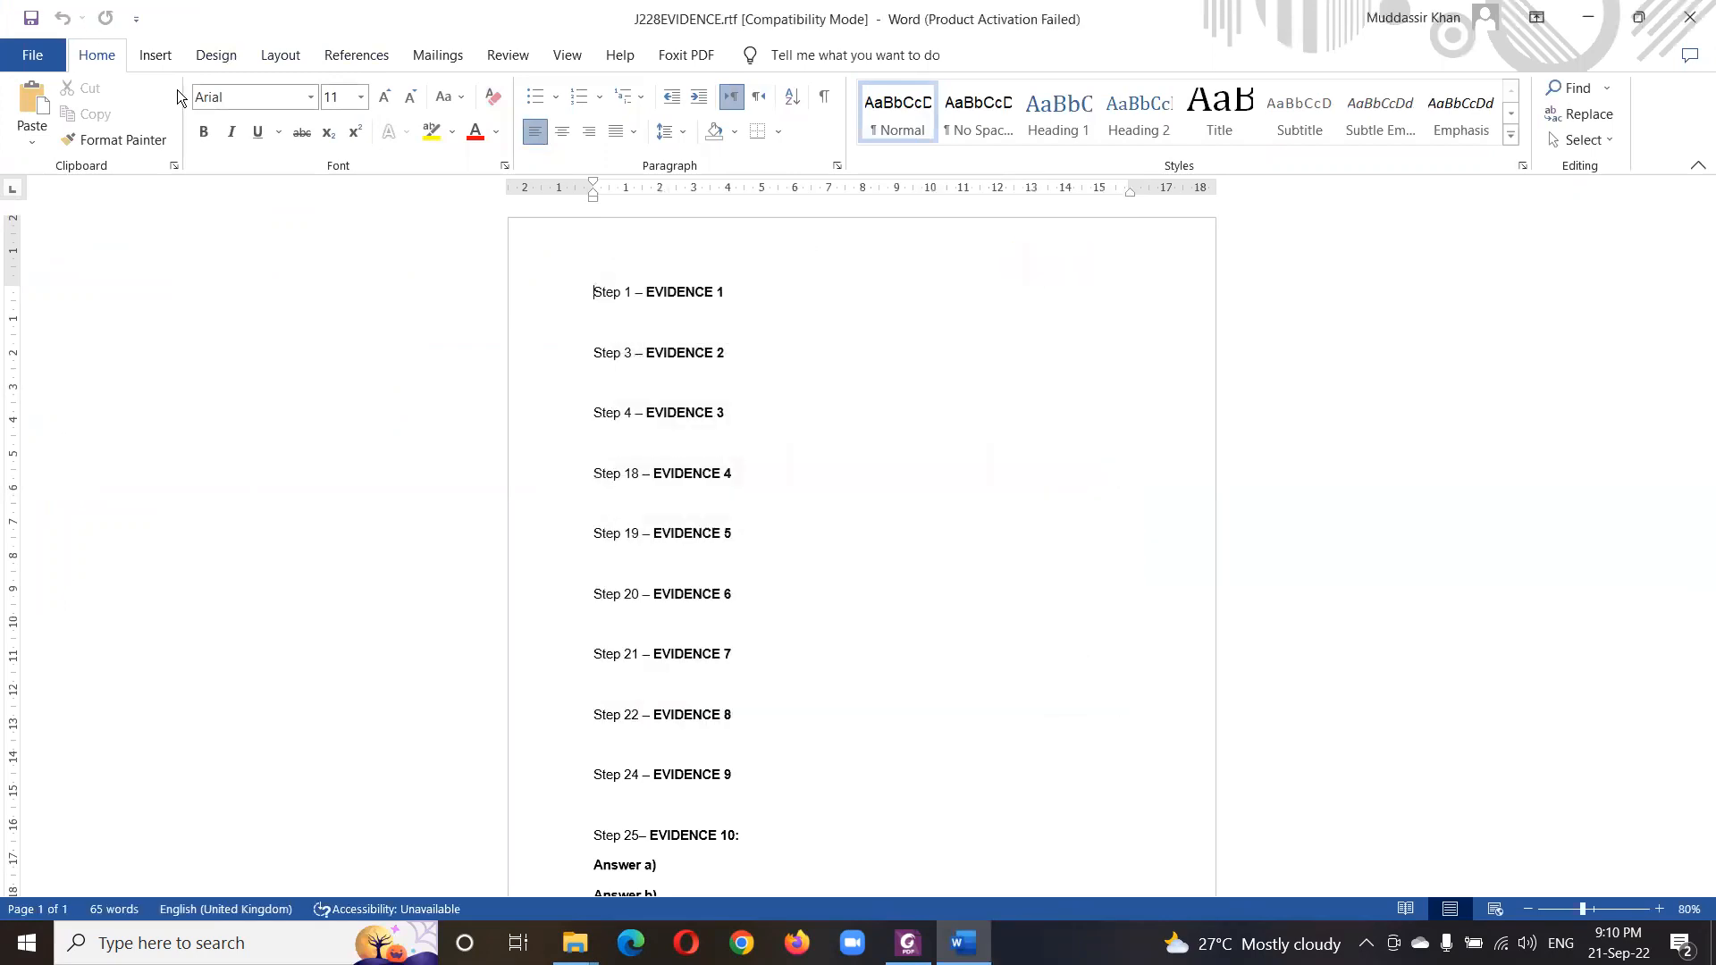
double_click(834, 246)
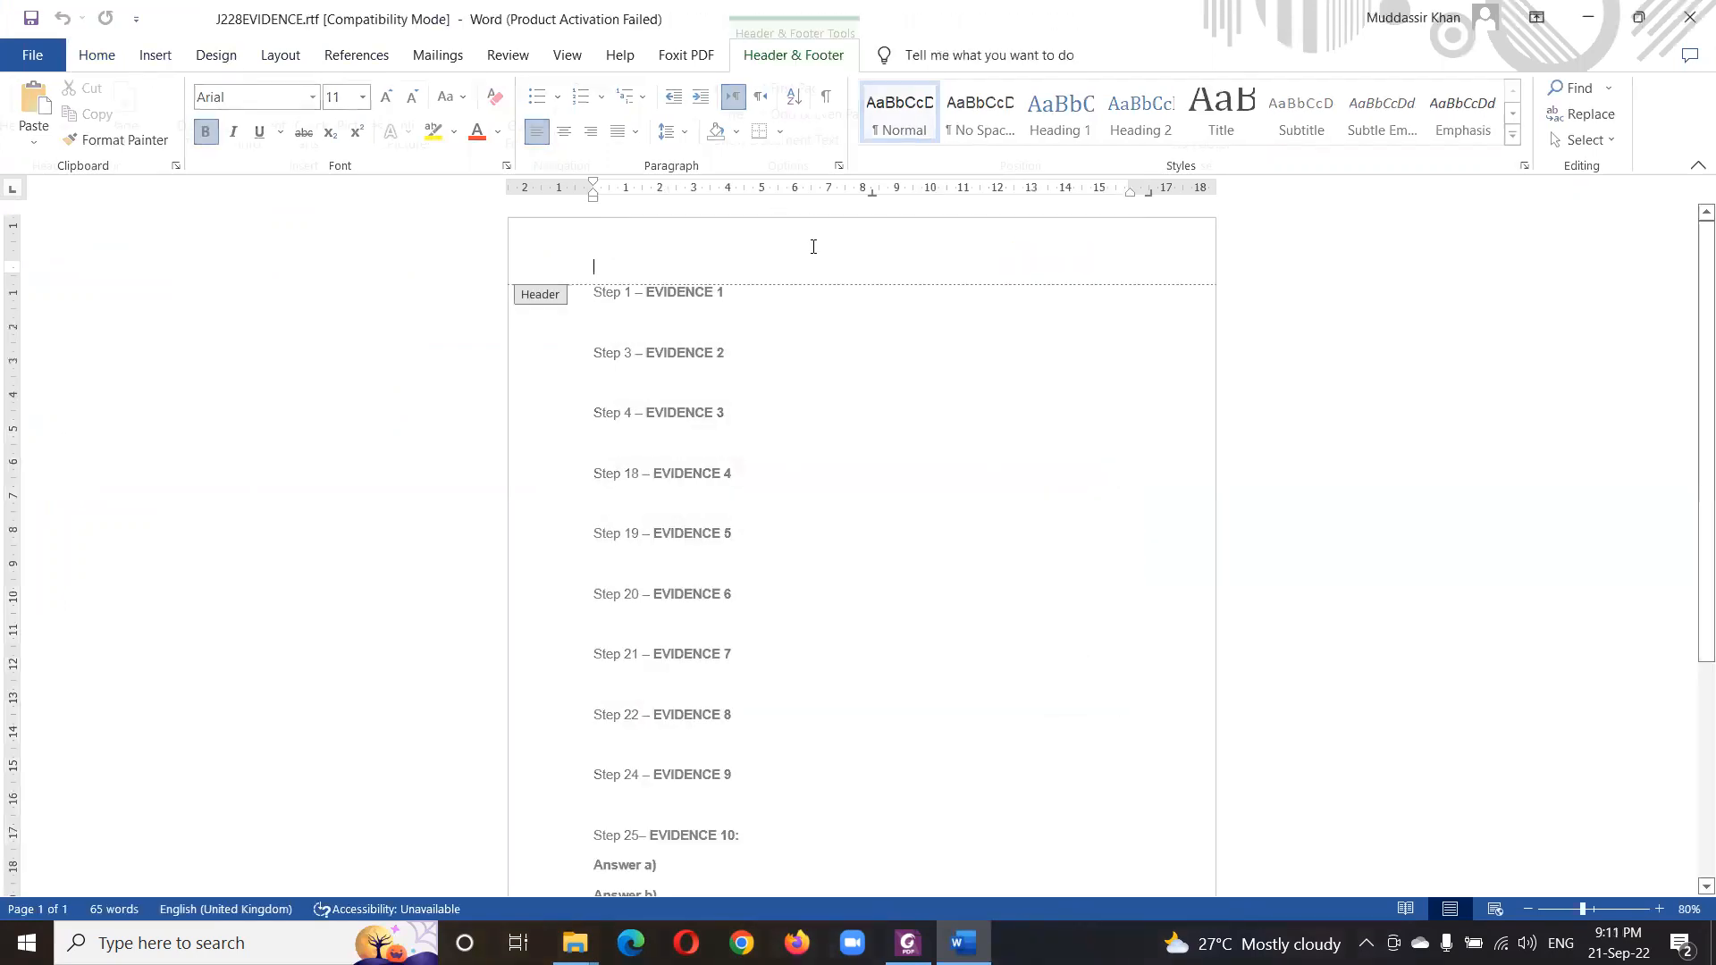
click(155, 55)
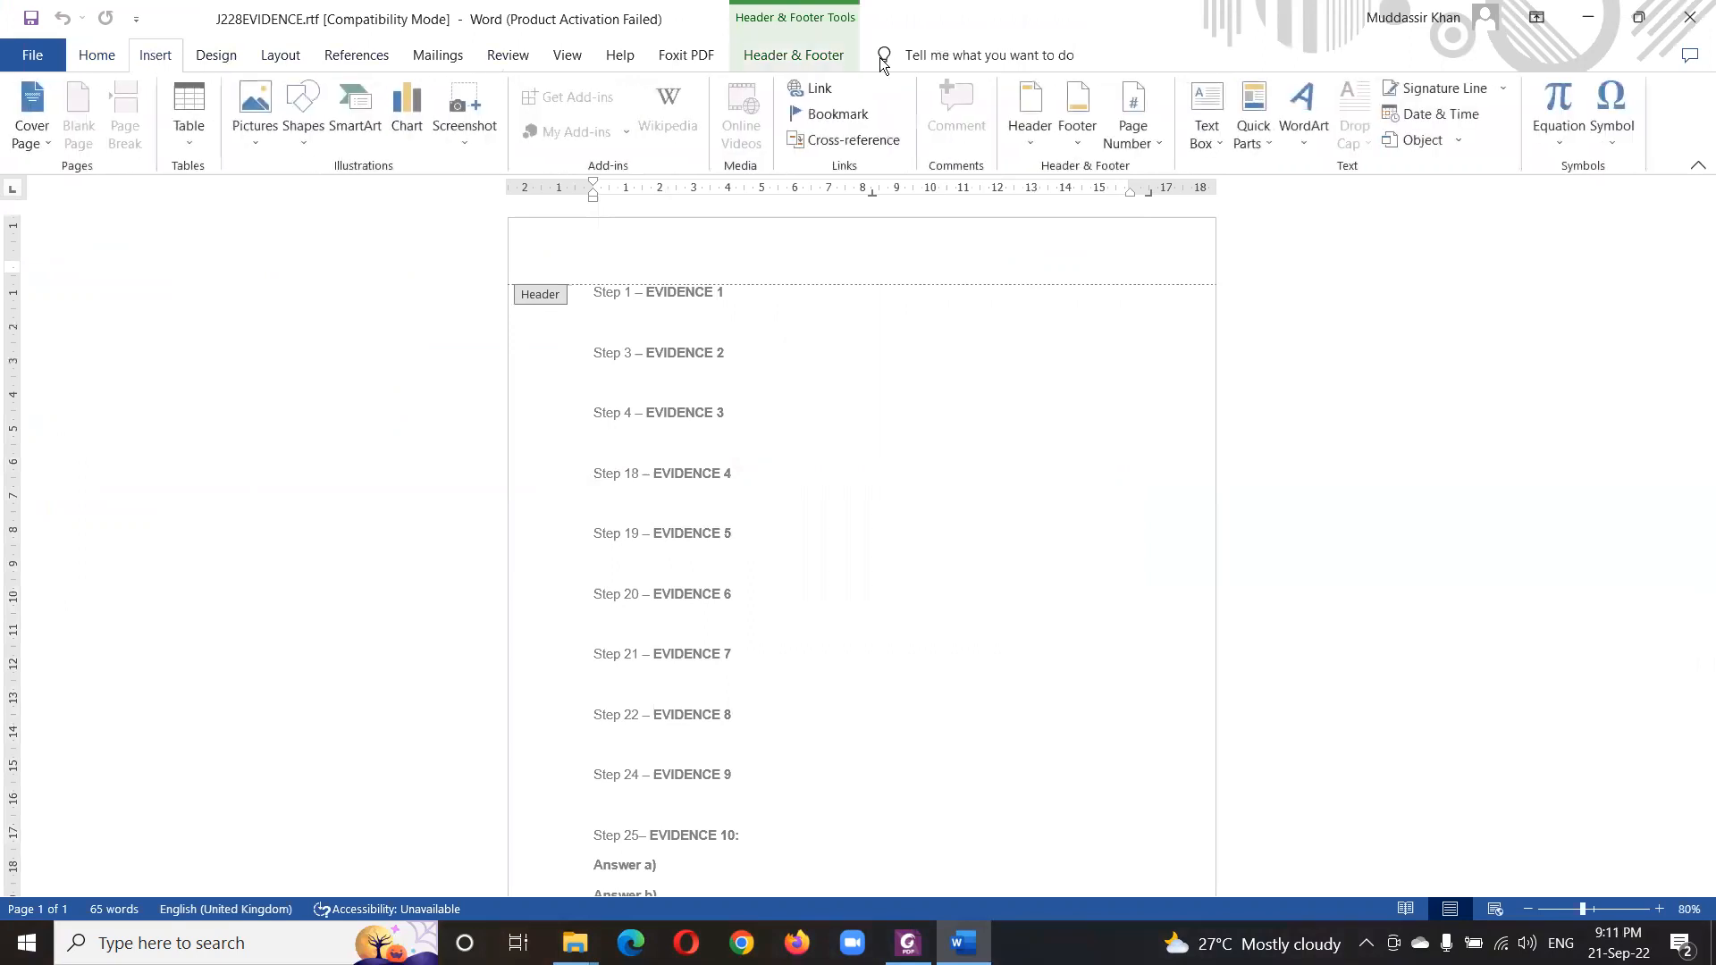
click(1028, 134)
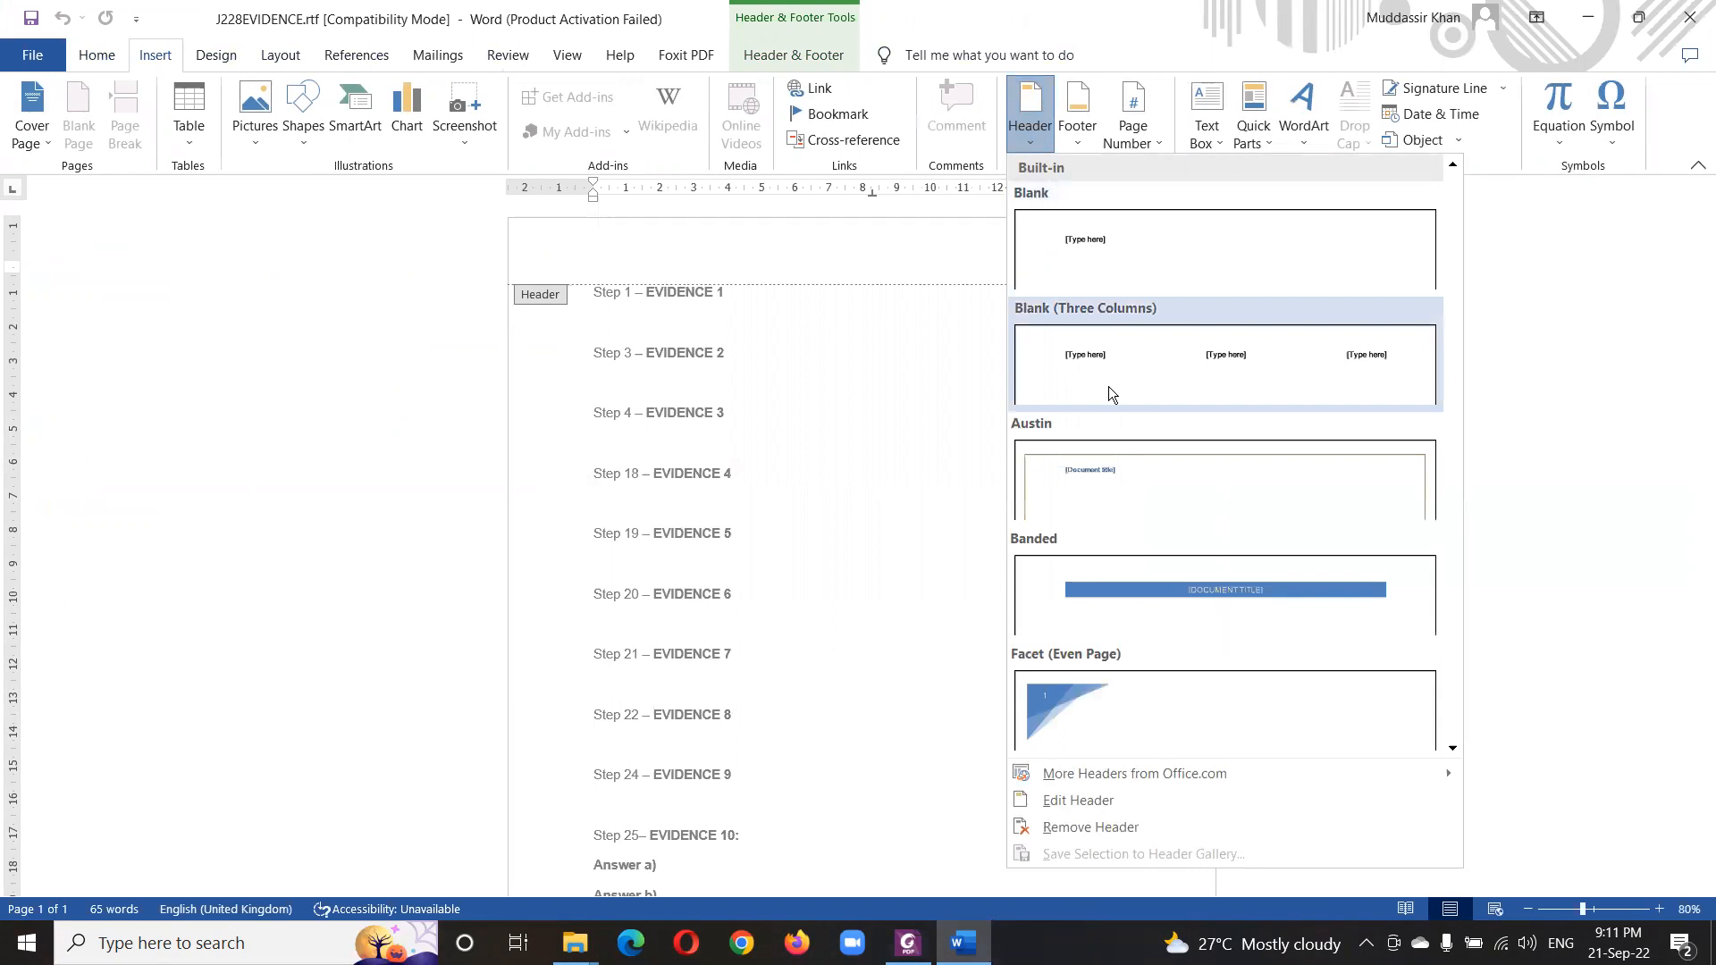
click(1116, 370)
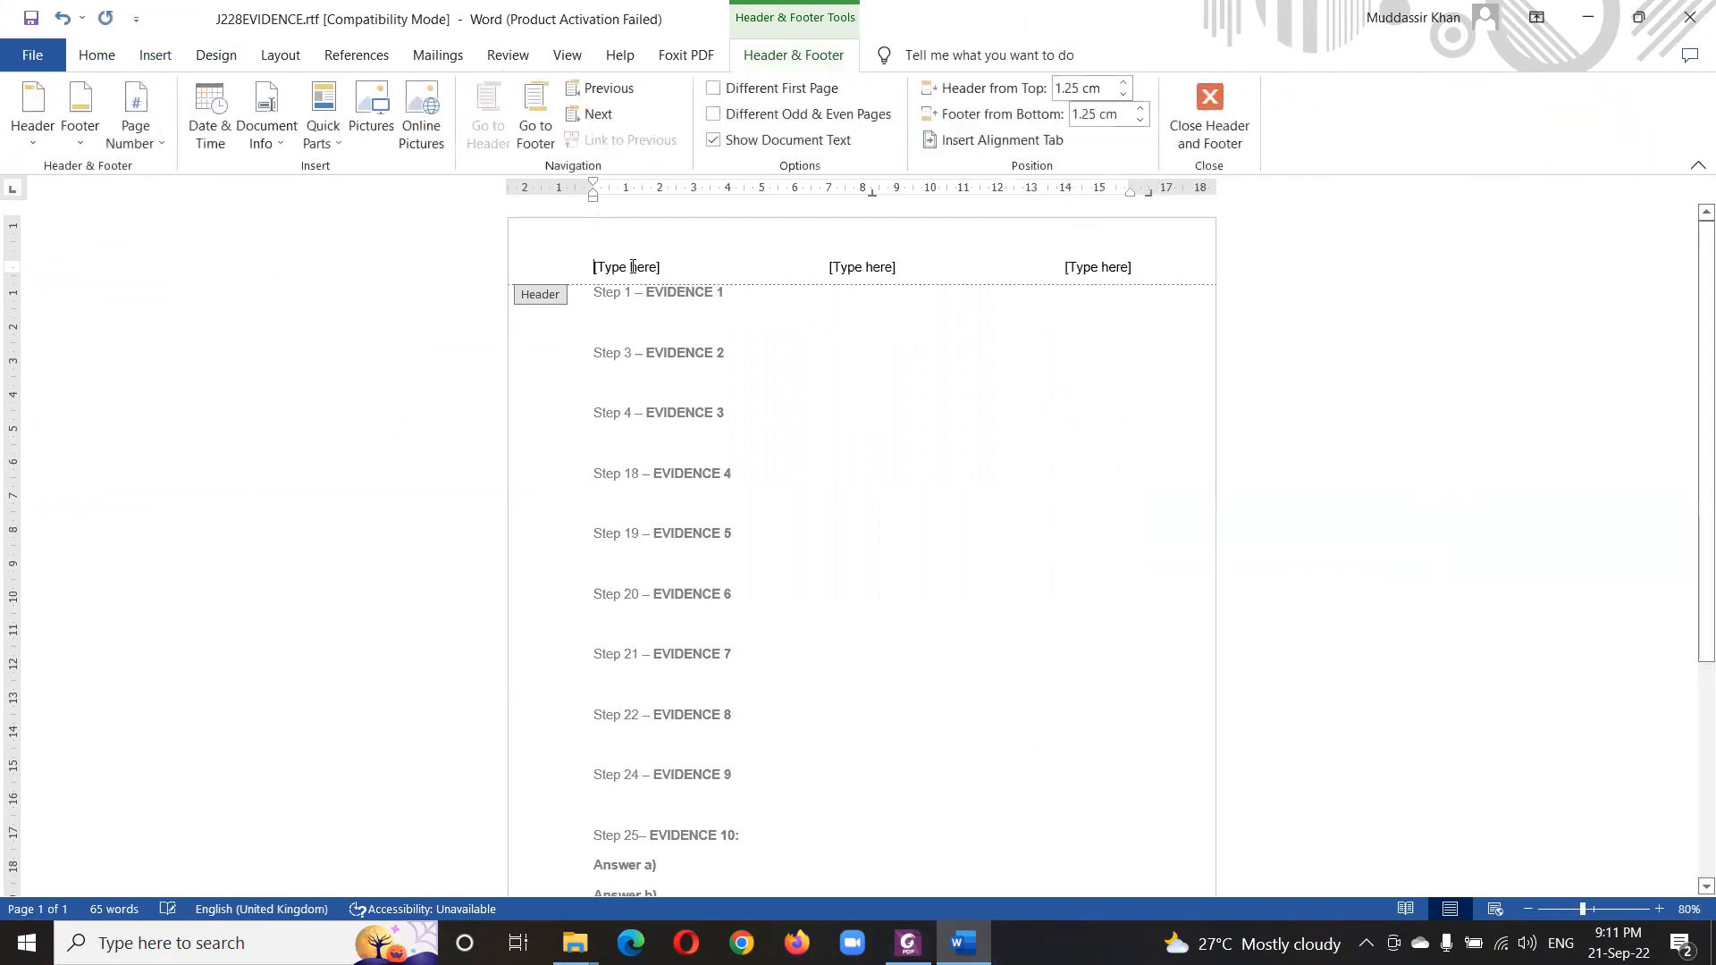
key(alt+Tab)
key(alt+Tab)
key(alt+Tab)
key(Tab)
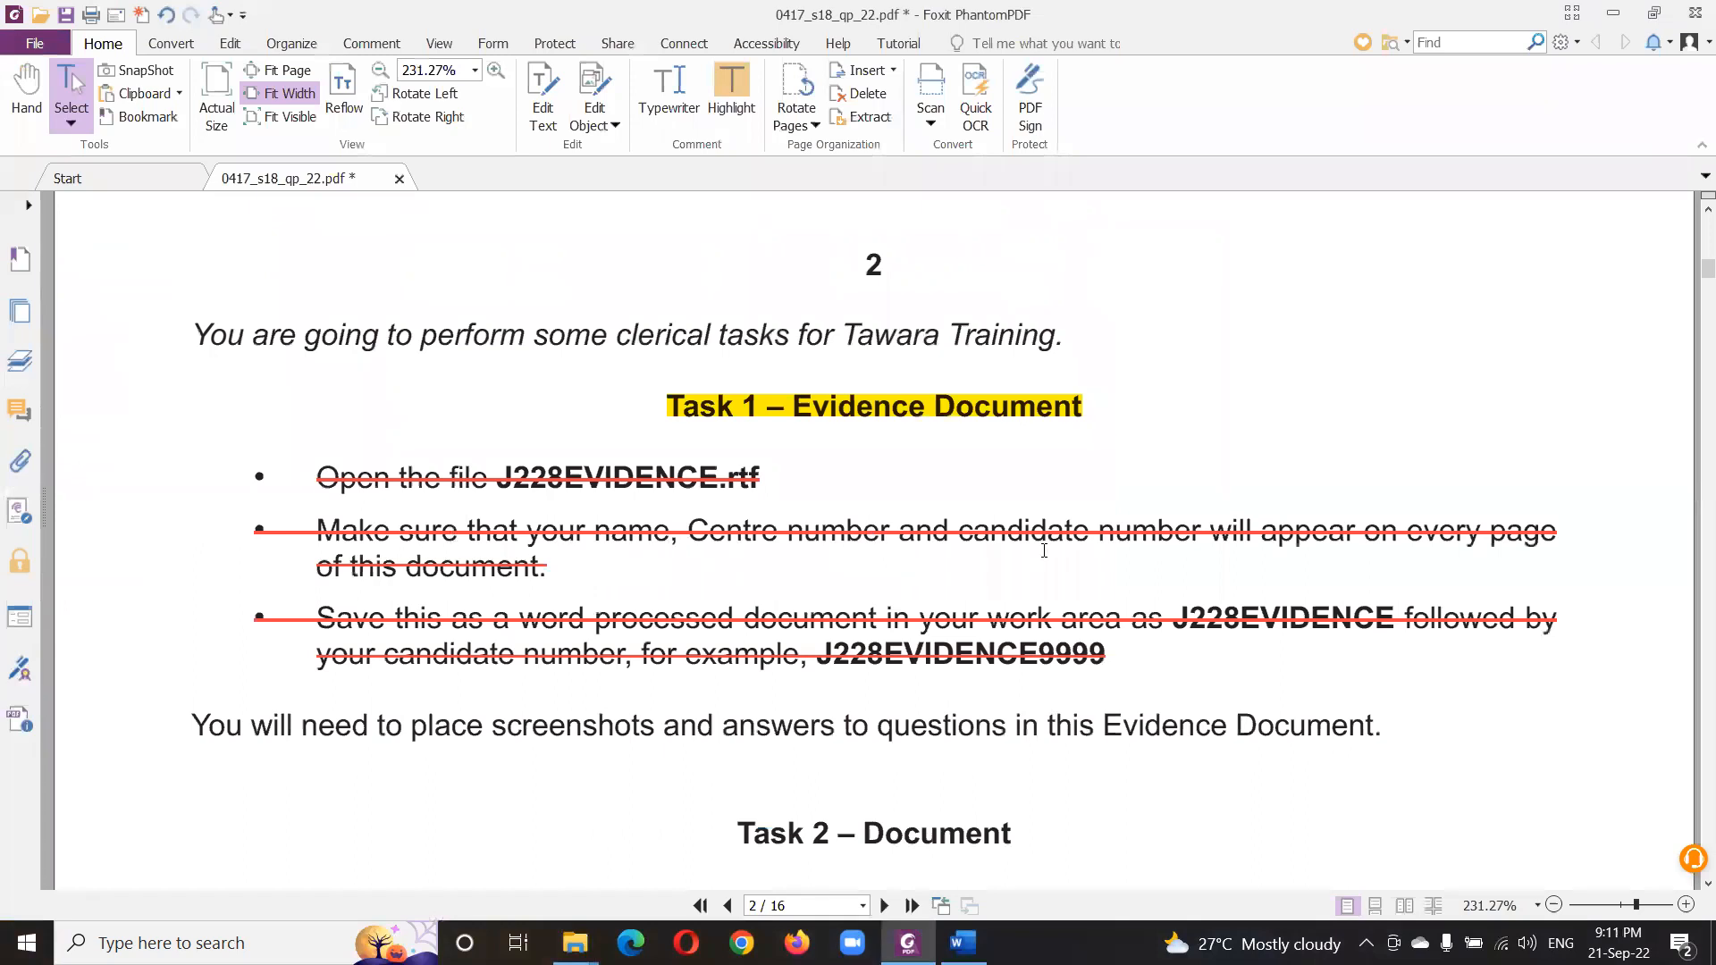
key(alt+Tab)
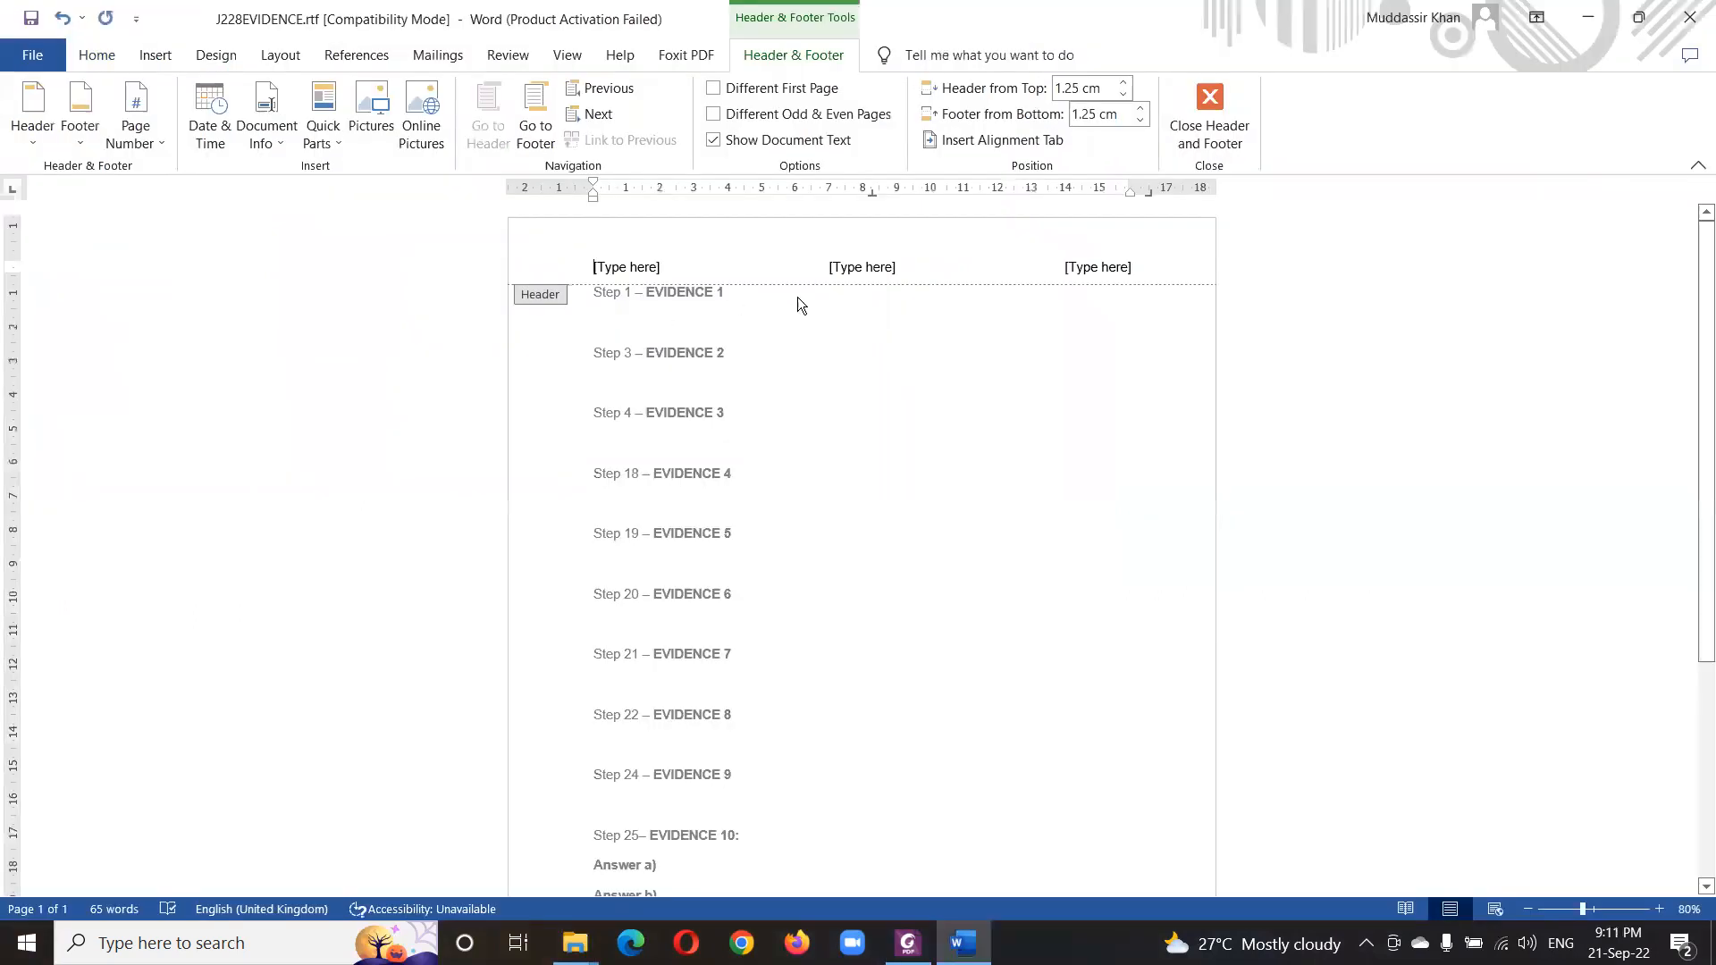
- Fill the header with candidate name centred, centre number left, candidate number right
click(872, 270)
text(Mudd)
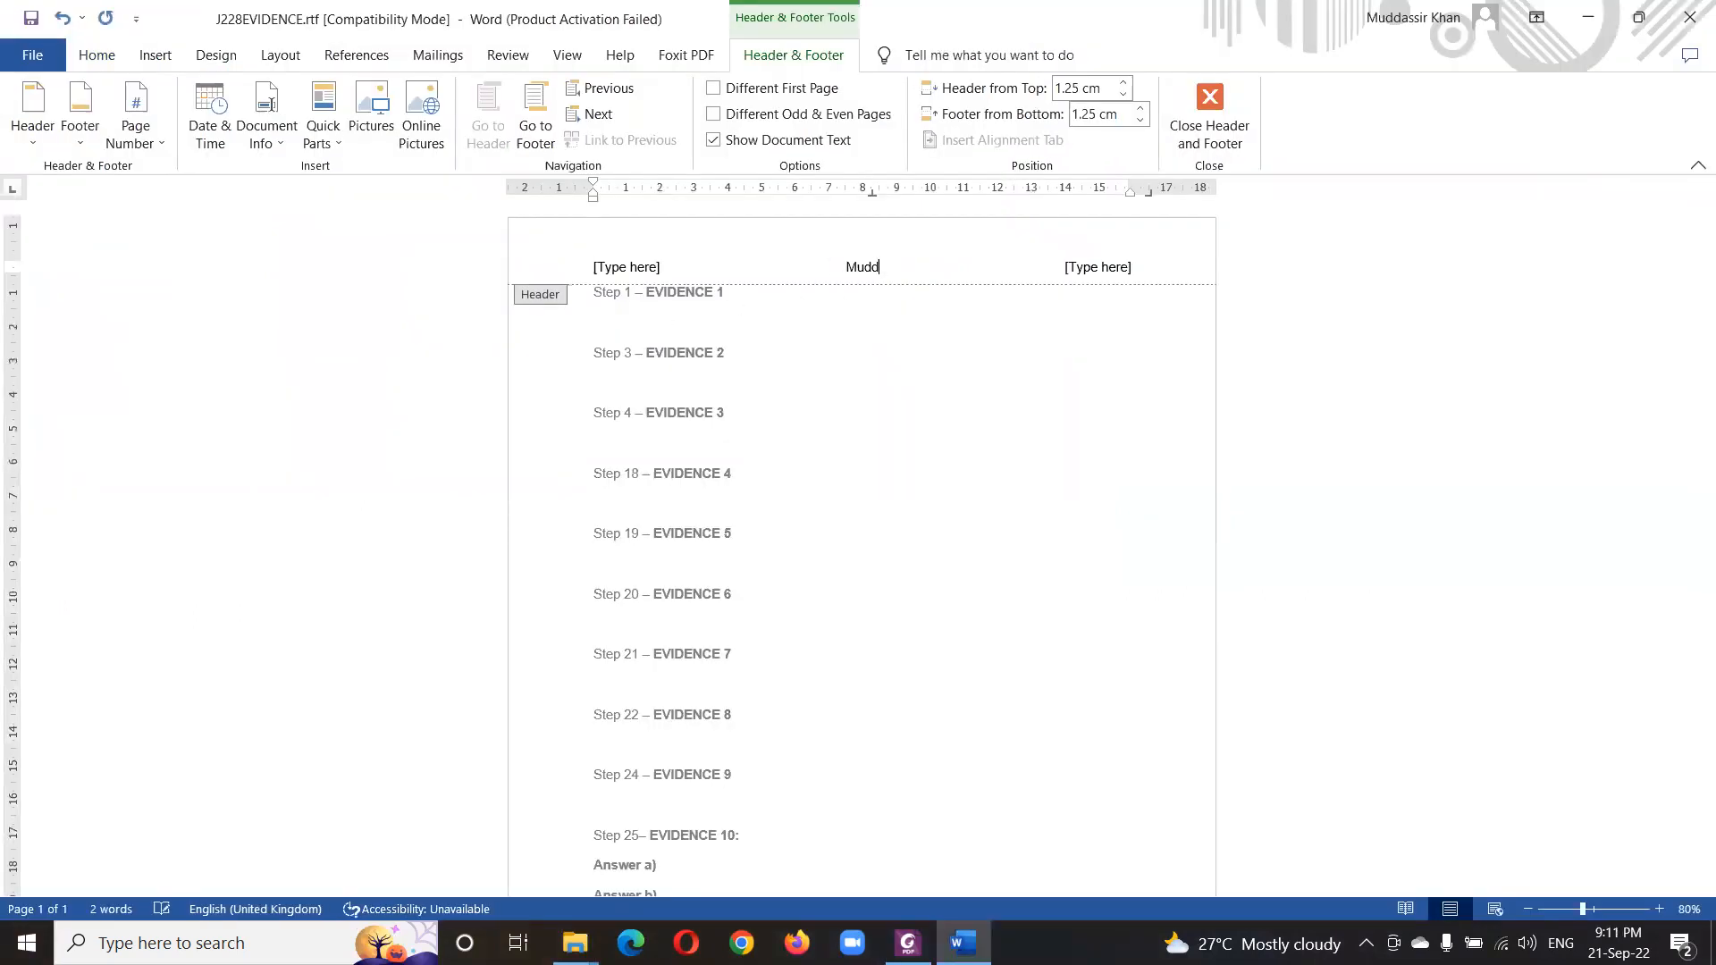
text(assir Khan)
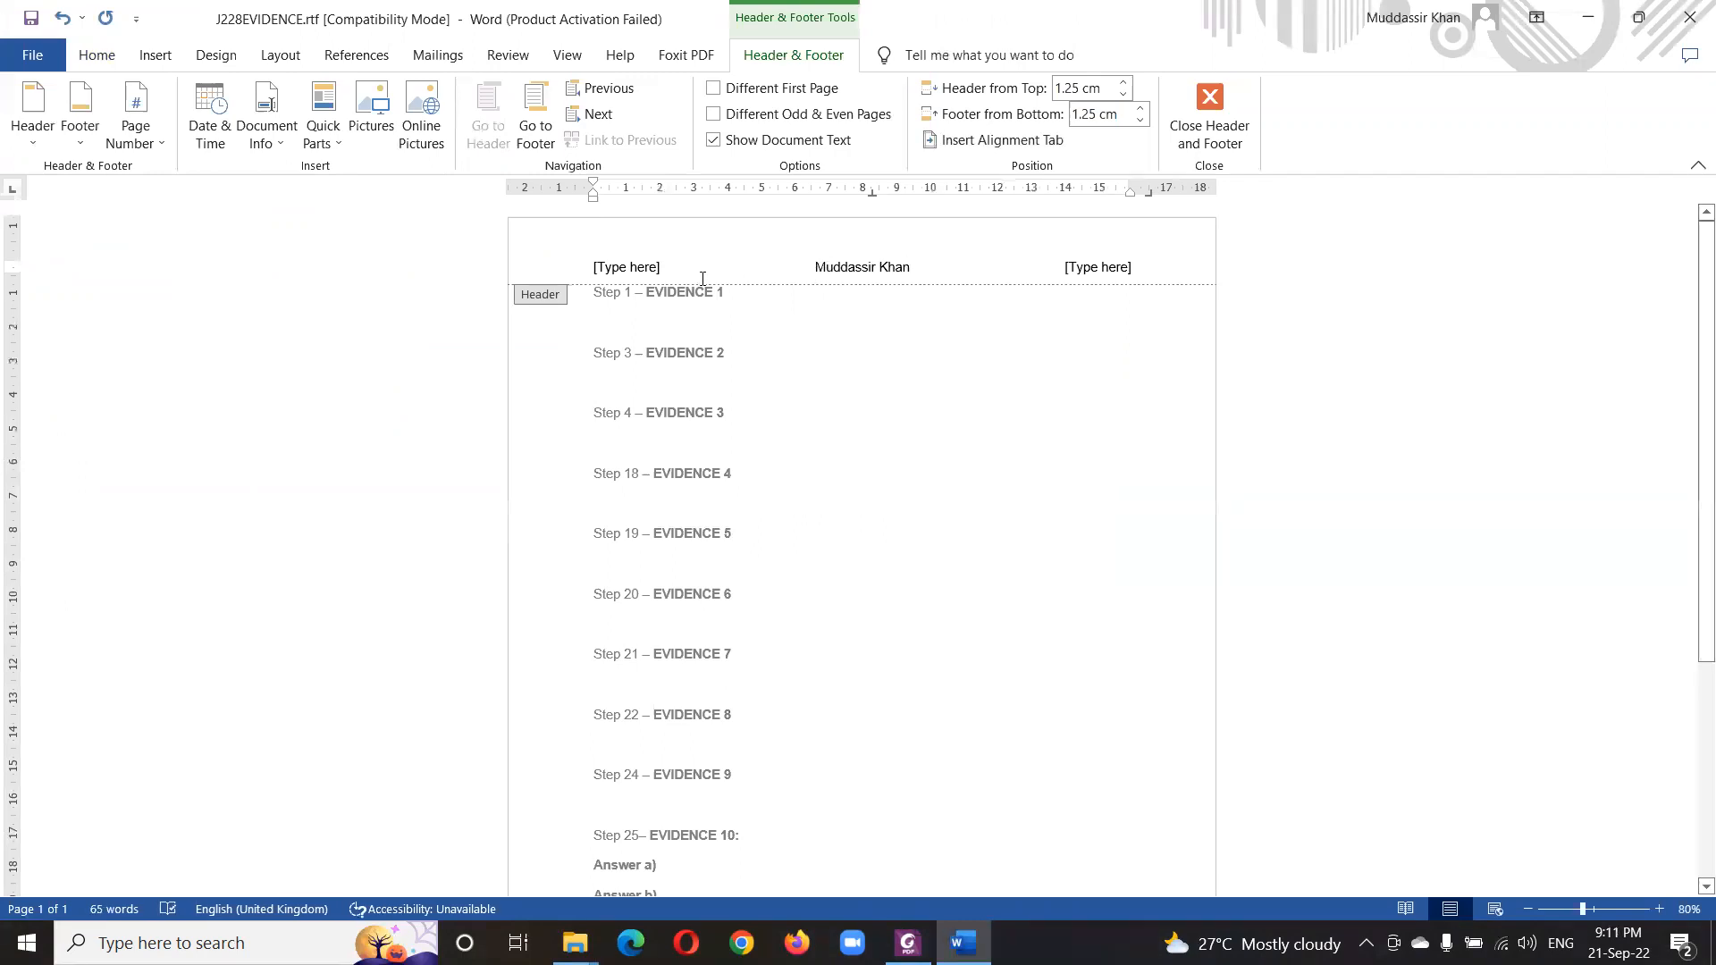
click(633, 266)
text(PK)
text(634)
text(5)
click(1120, 268)
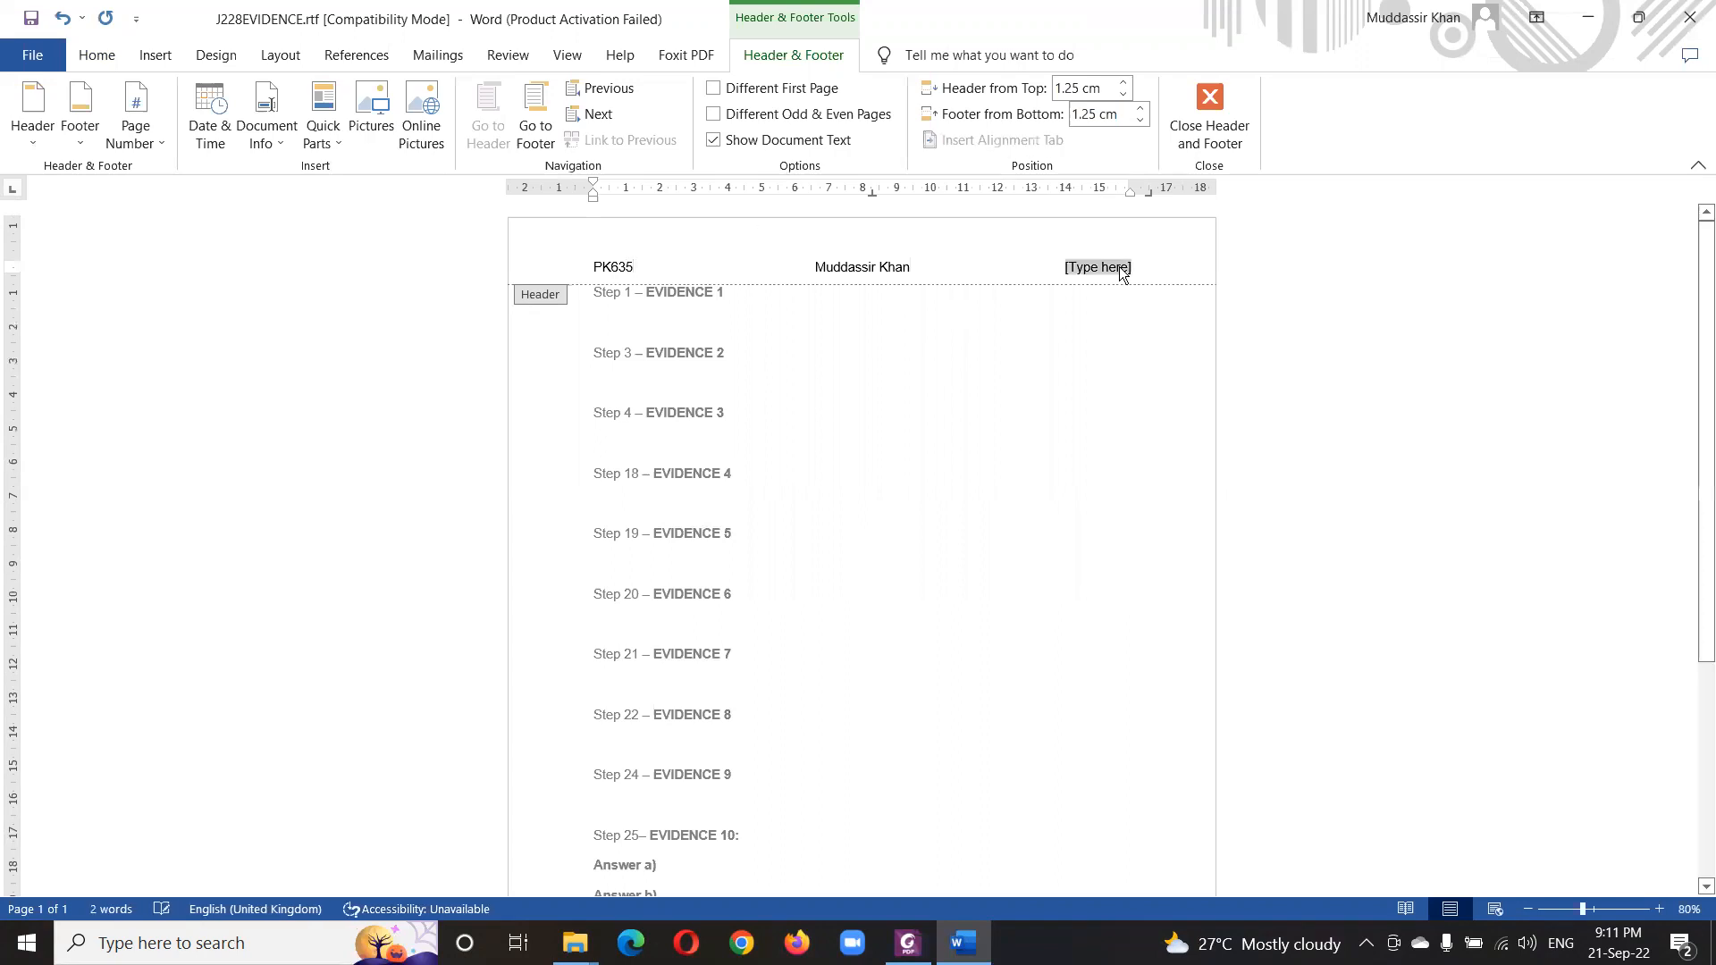
text(123456)
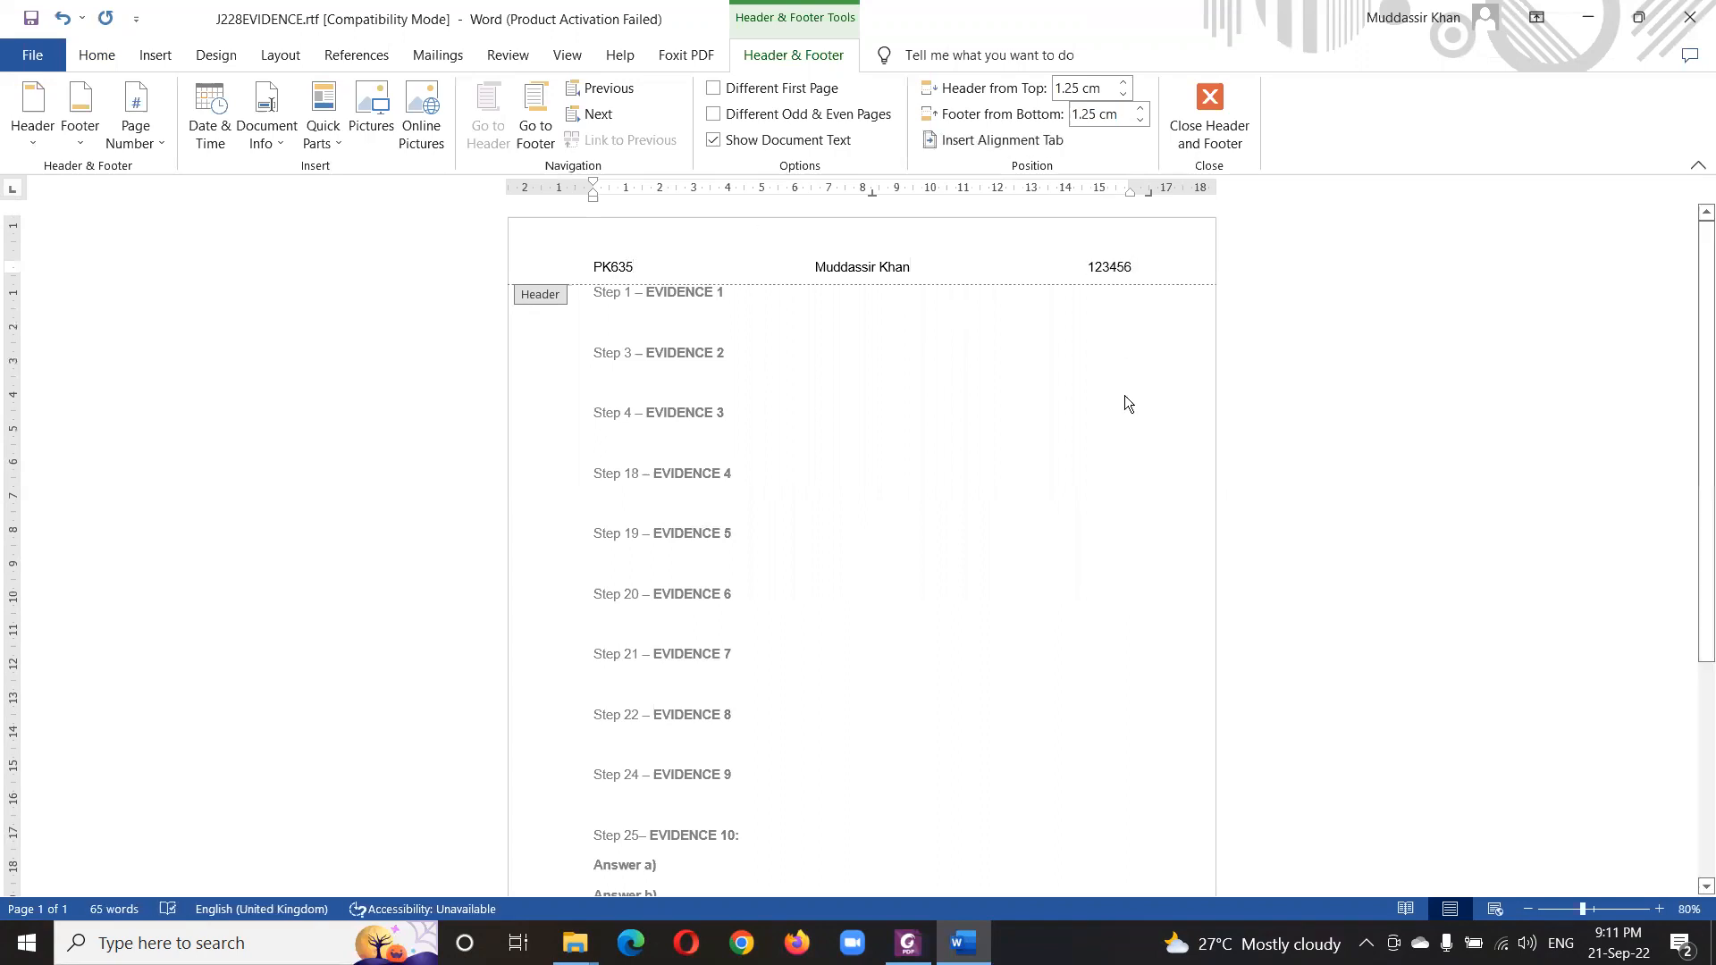
double_click(981, 406)
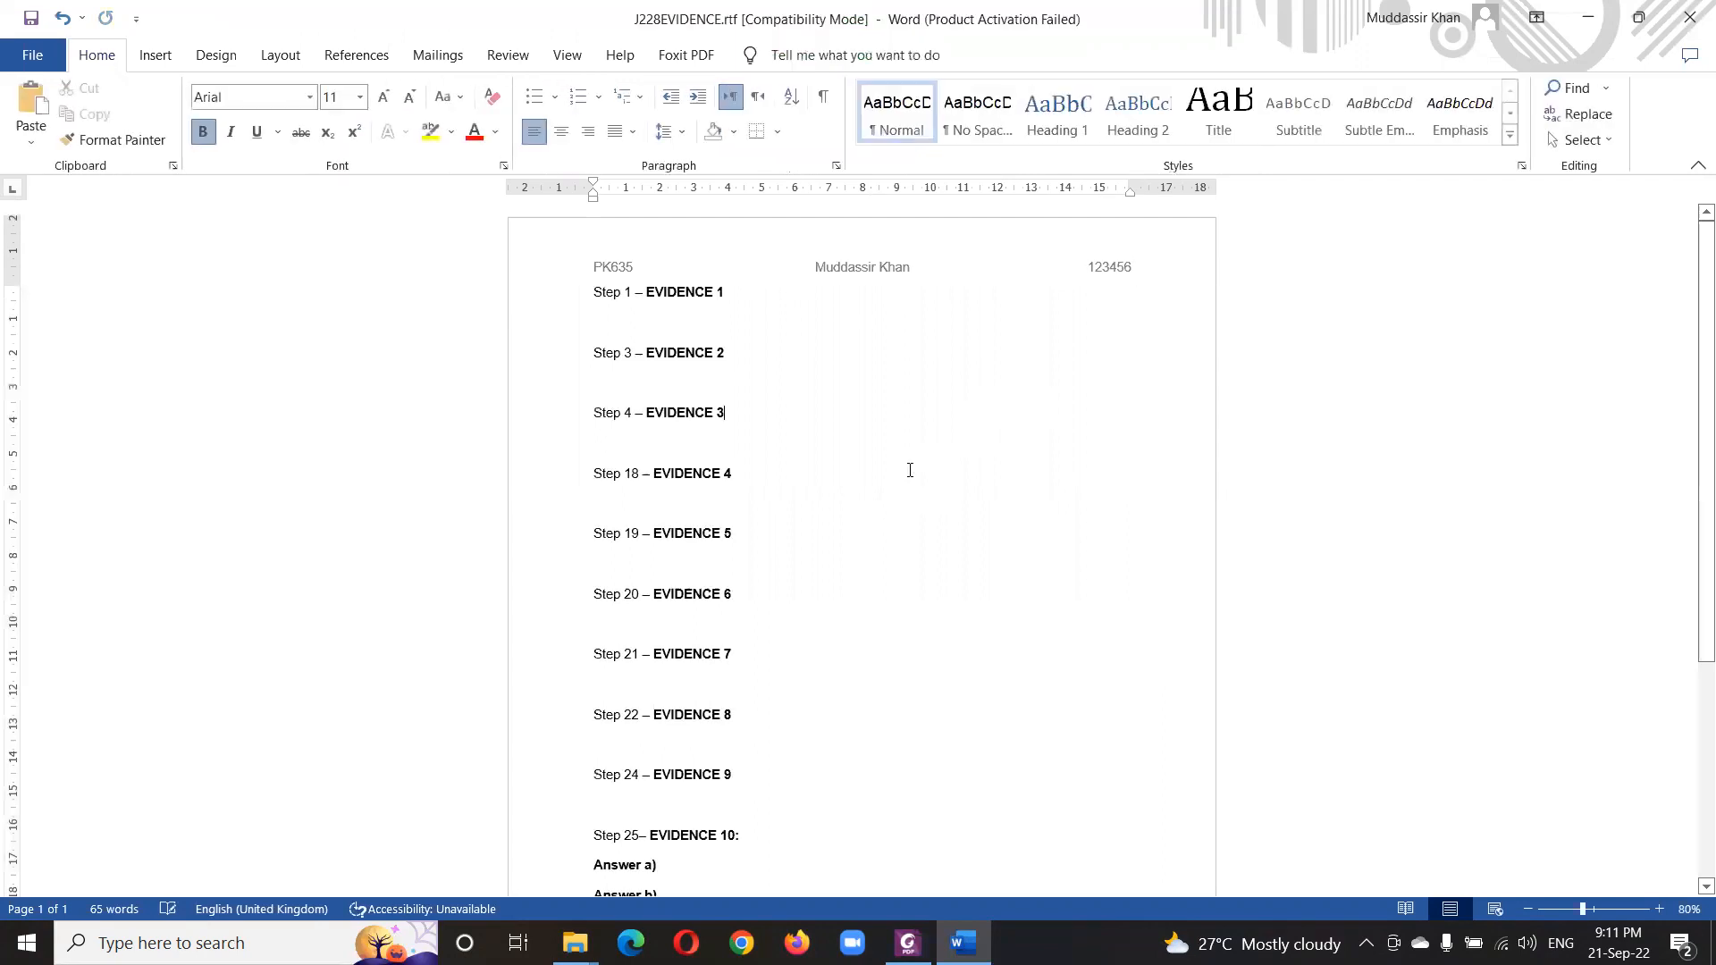
key(alt+Tab)
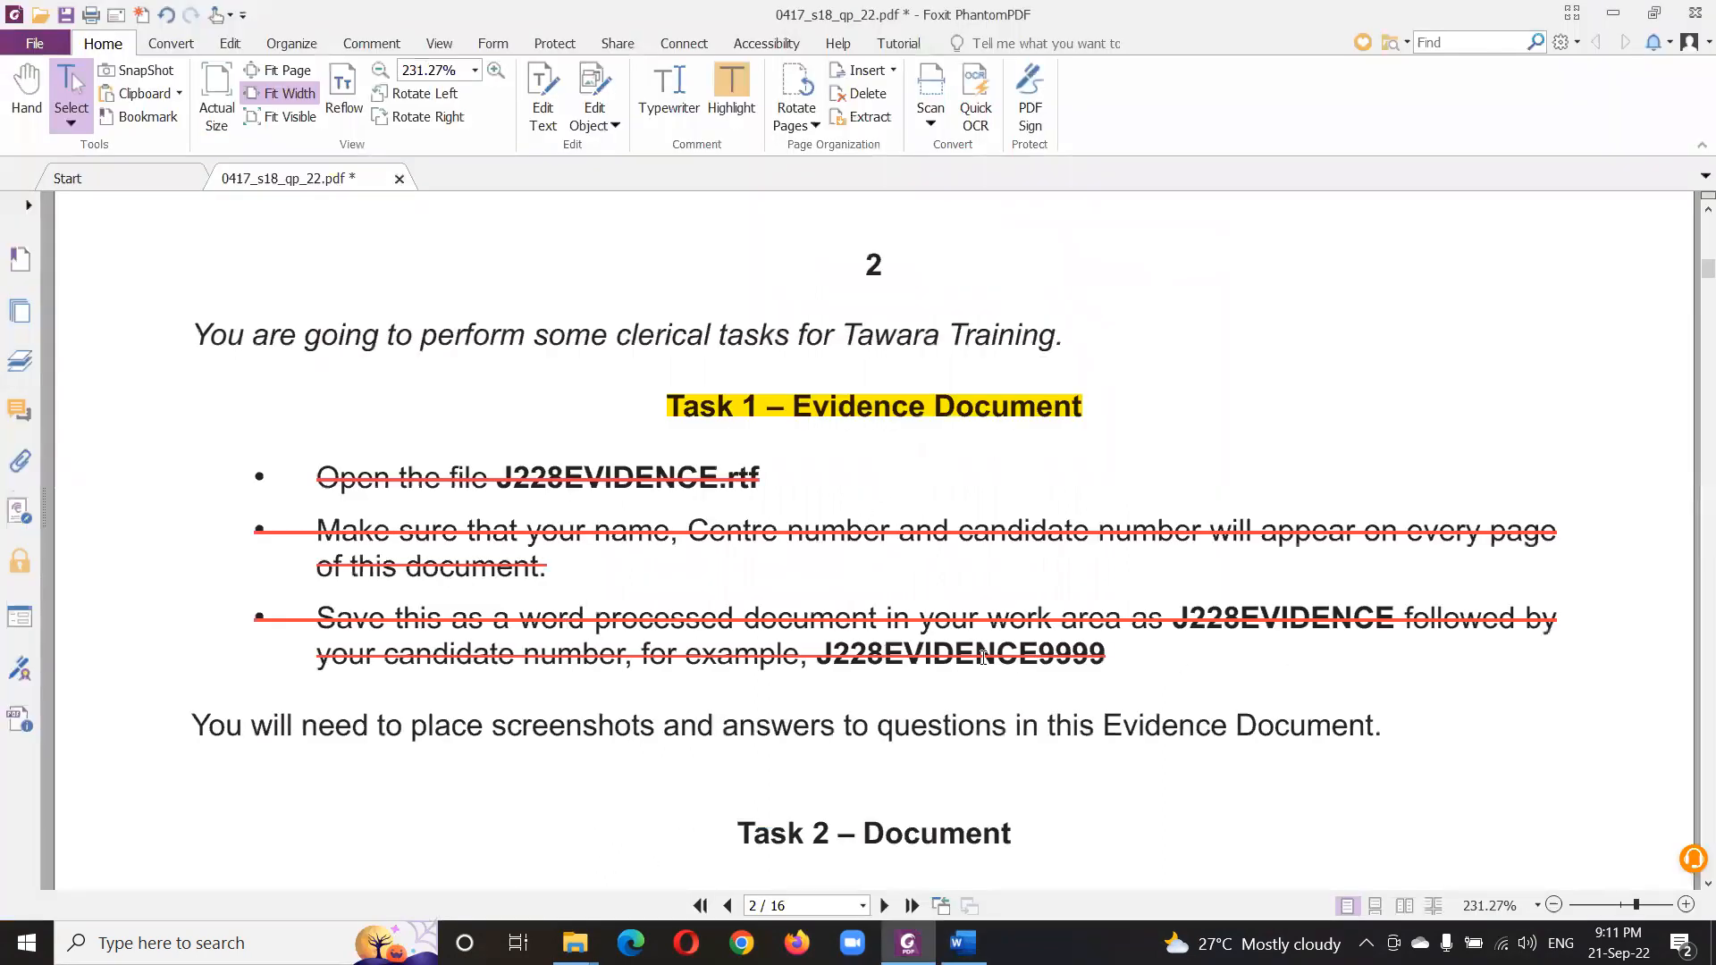
key(alt+Tab)
- Save as Word Document (*.docx) in 0417_s18_sf_22, named J228EVIDENCE_ plus the candidate's name
click(39, 59)
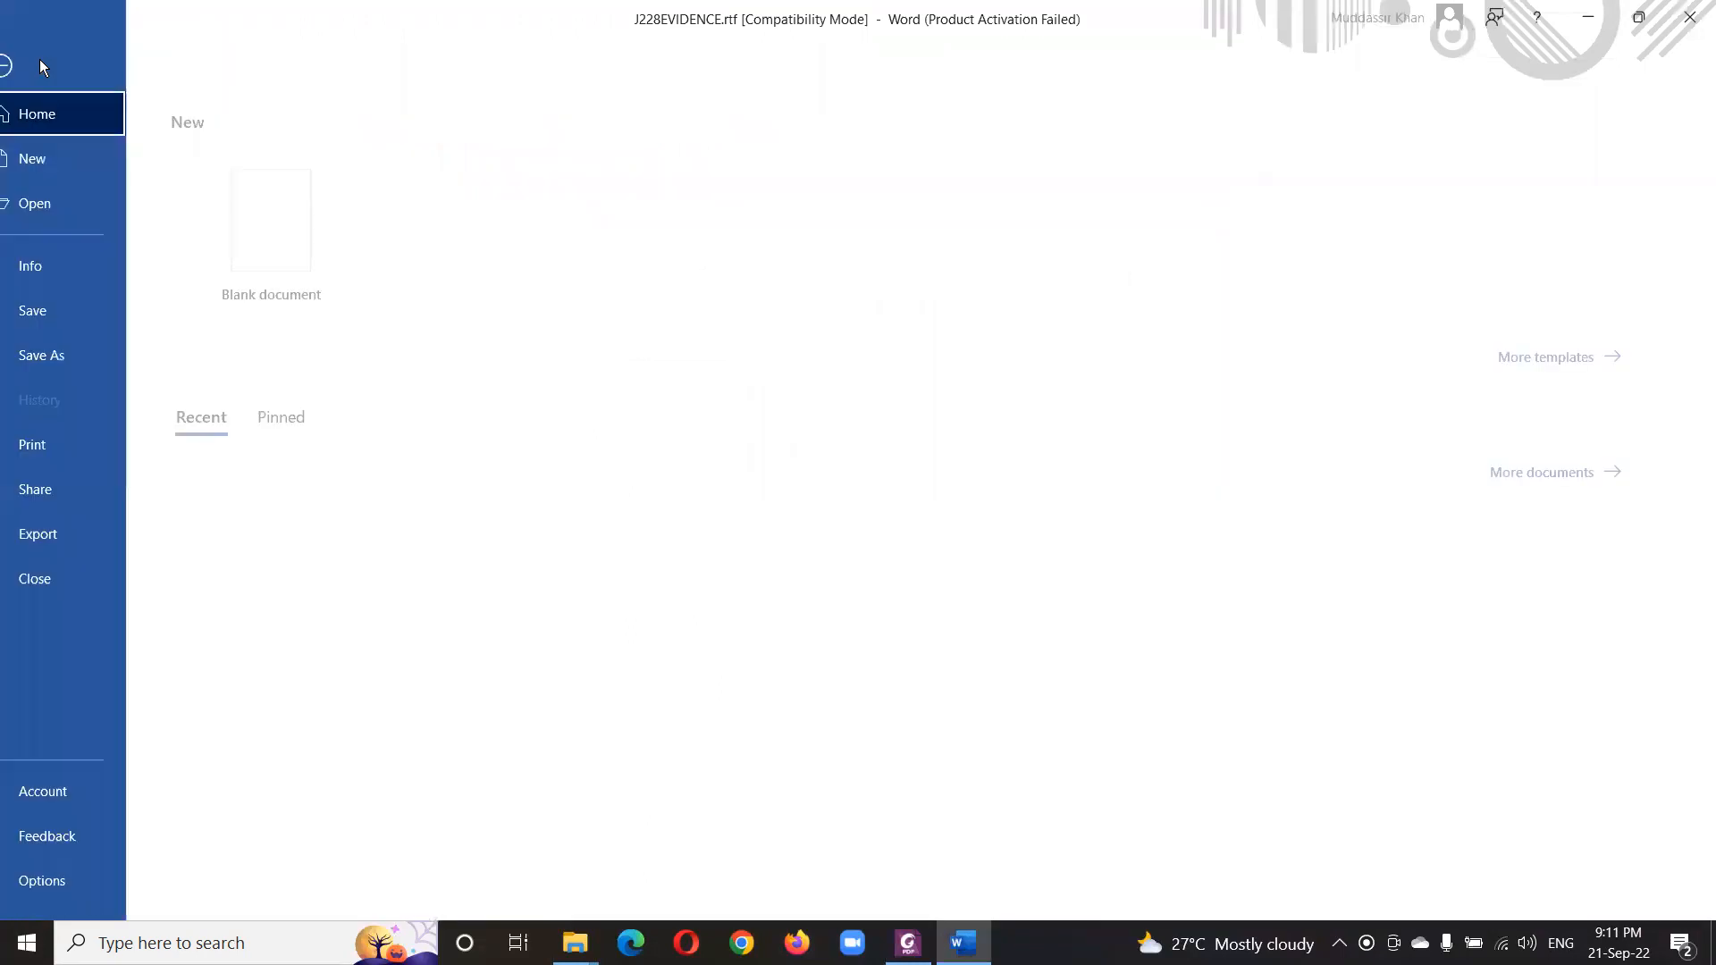
click(77, 350)
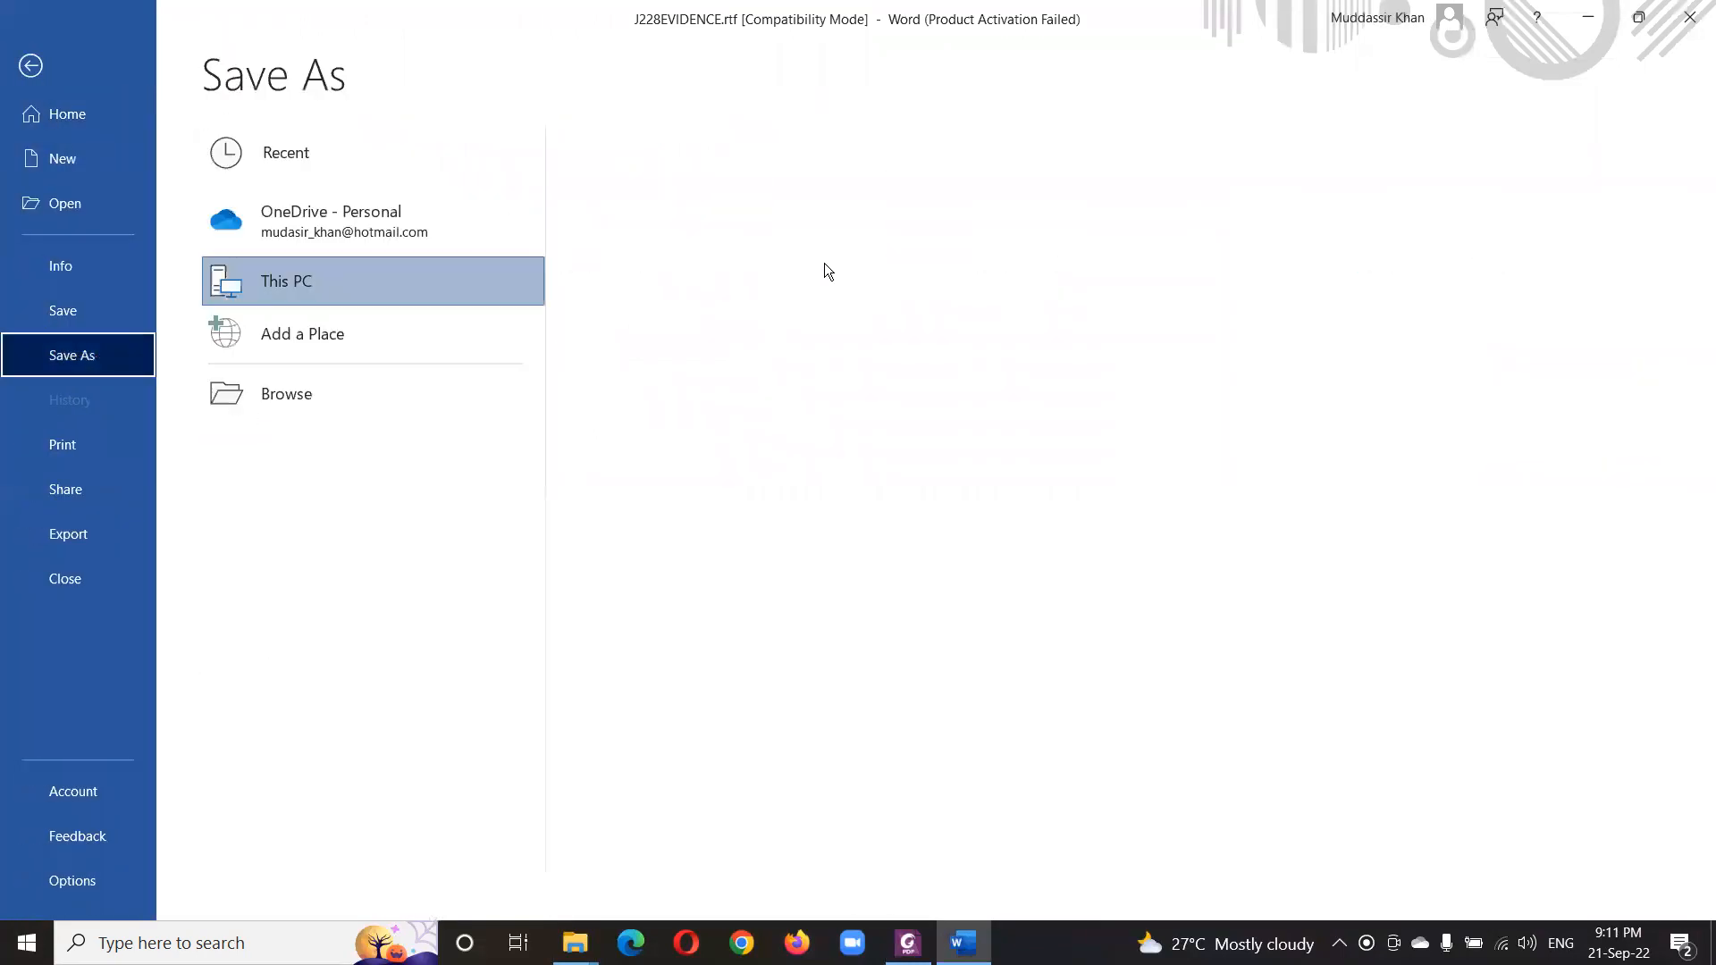
click(844, 249)
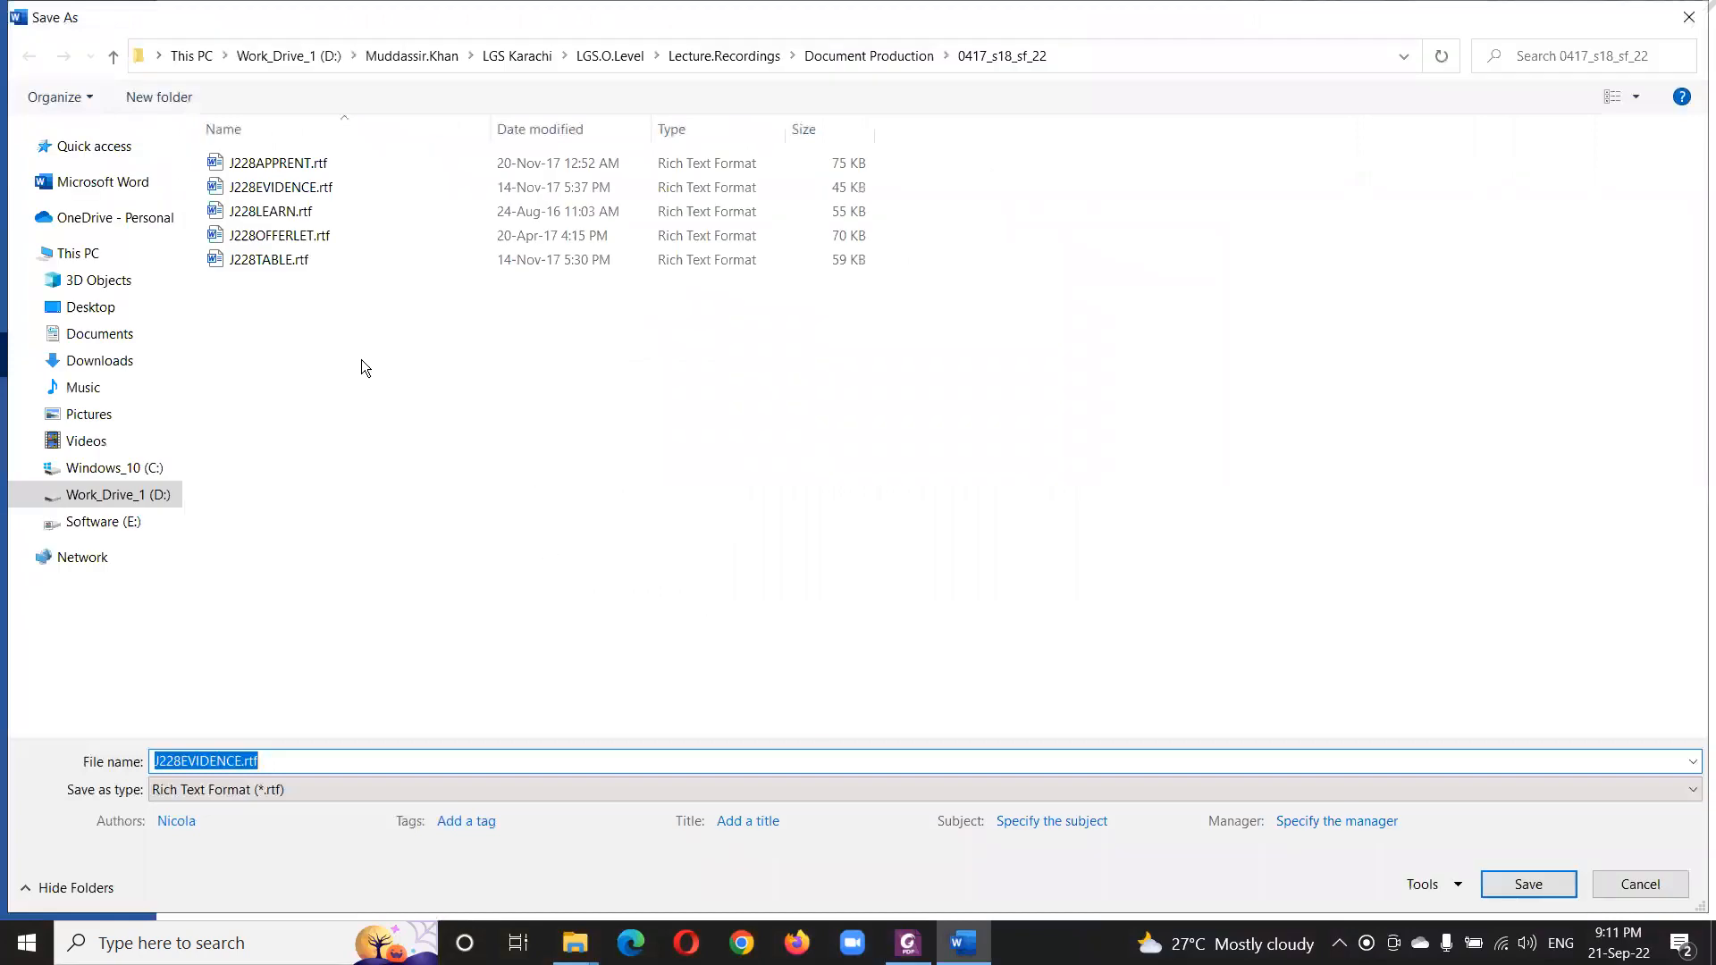
click(308, 790)
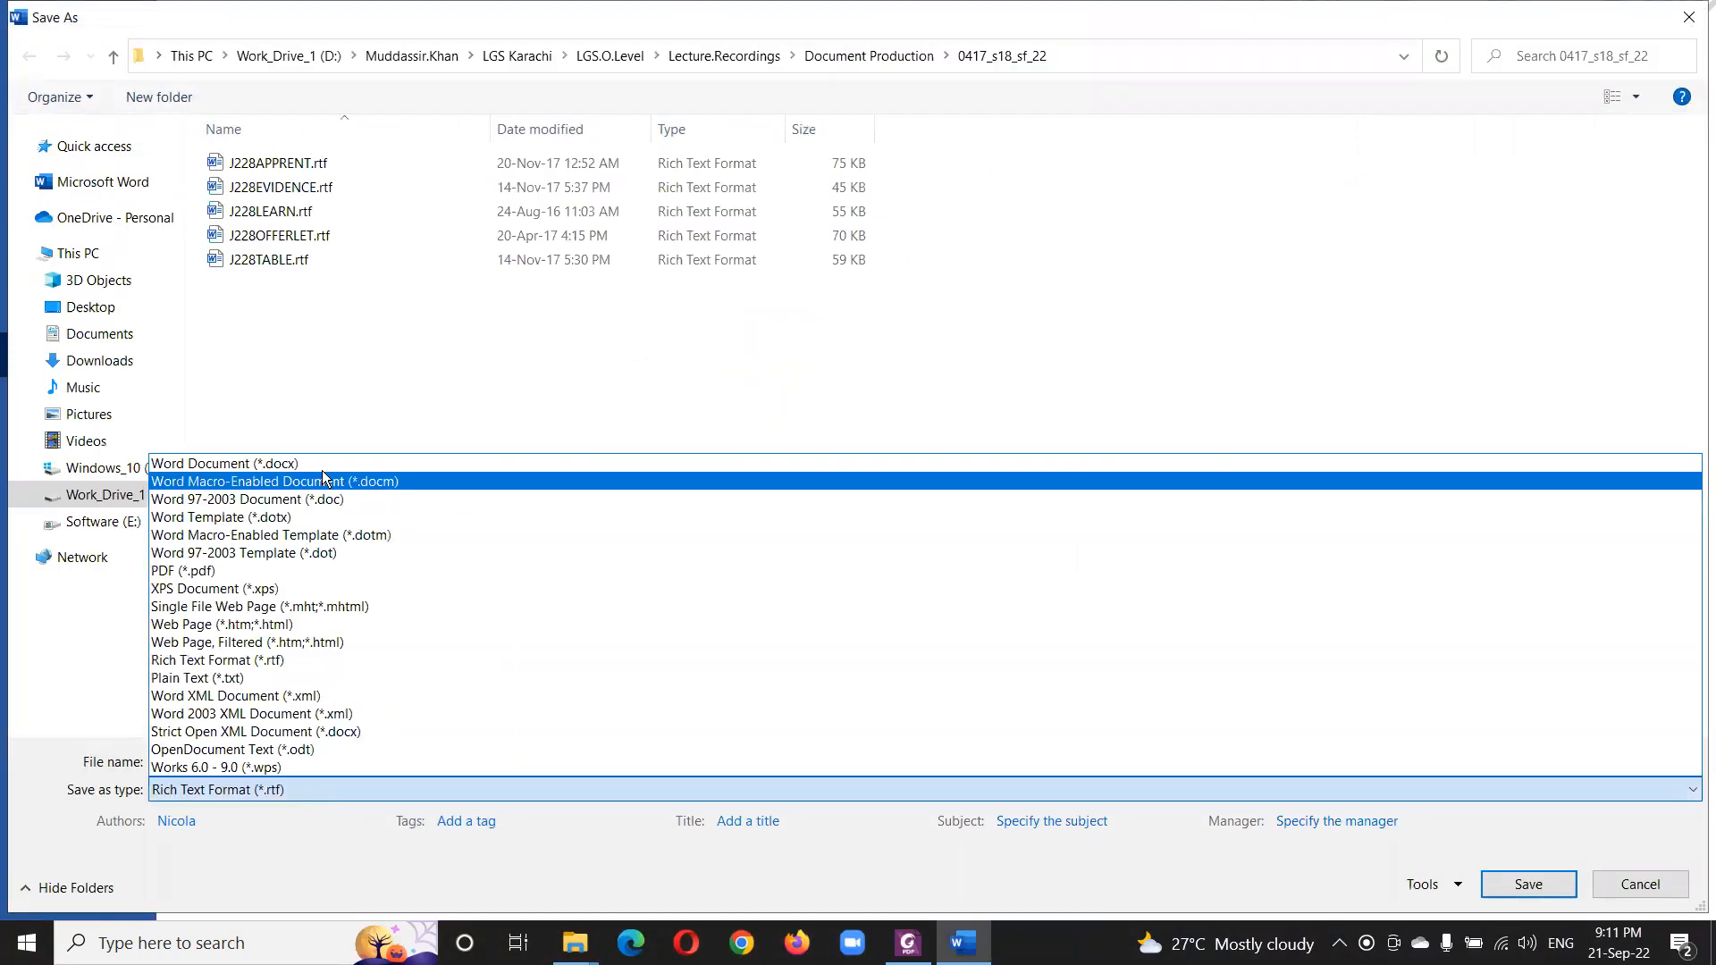
click(324, 465)
click(315, 677)
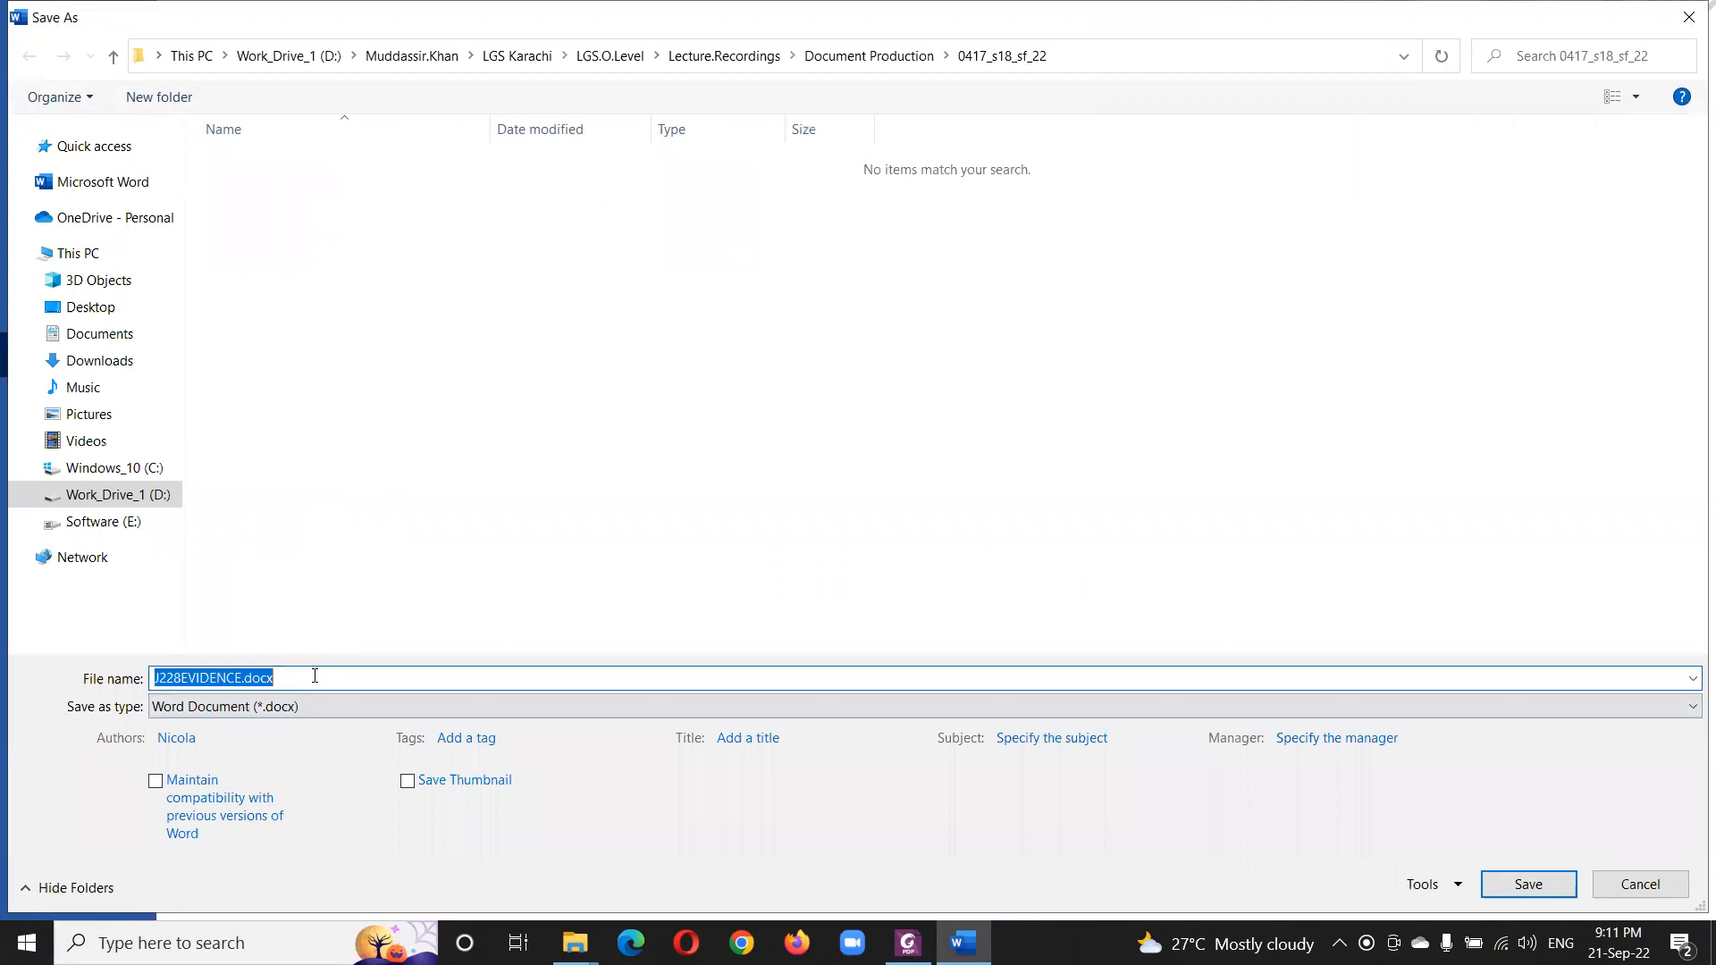
click(315, 678)
key(BackSpace)
key(BackSpace)
key(BackSpace)
key(BackSpace)
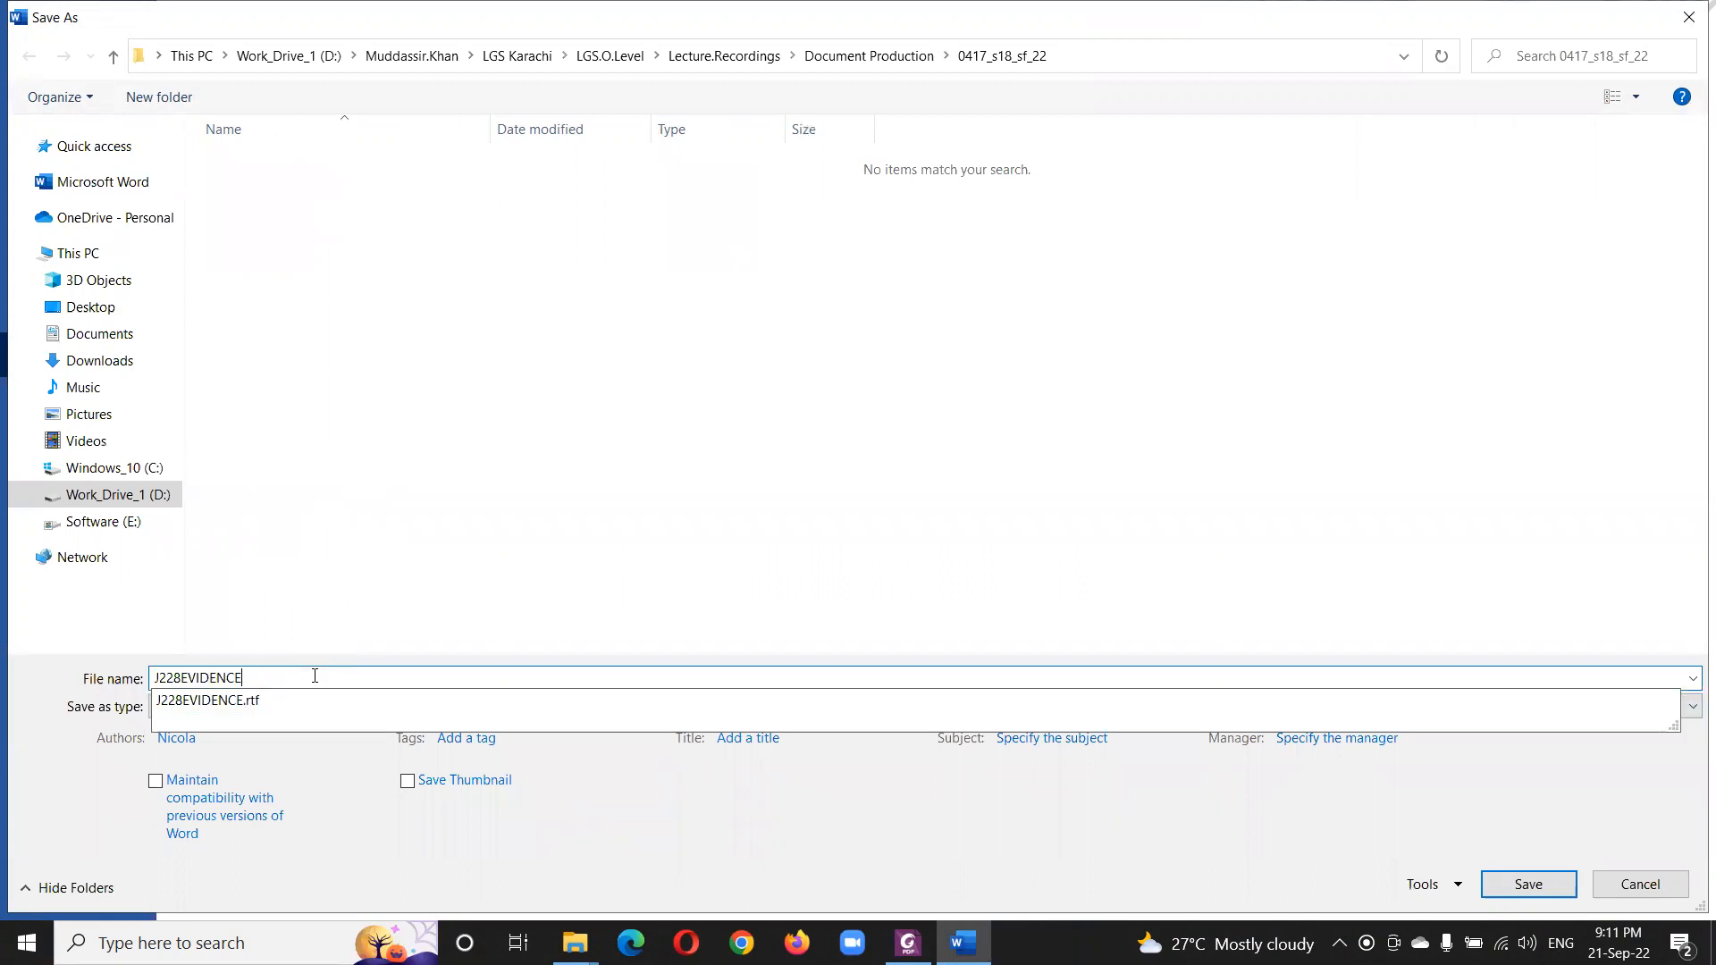
text(_Muddassir)
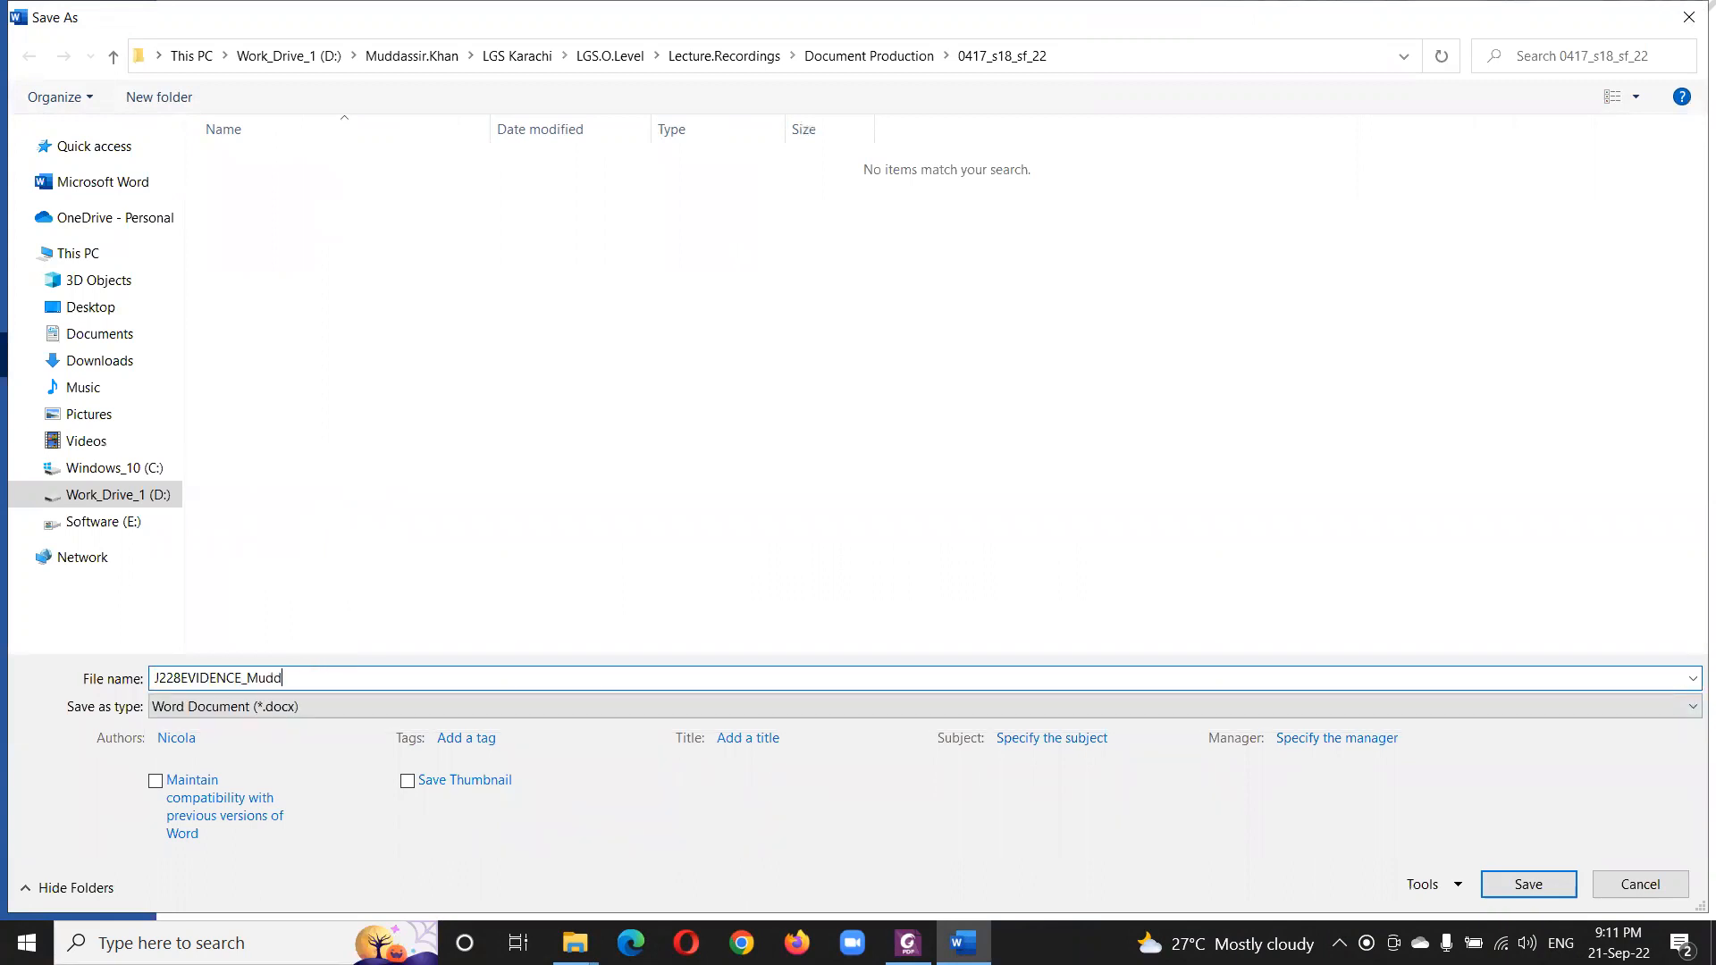
click(1506, 887)
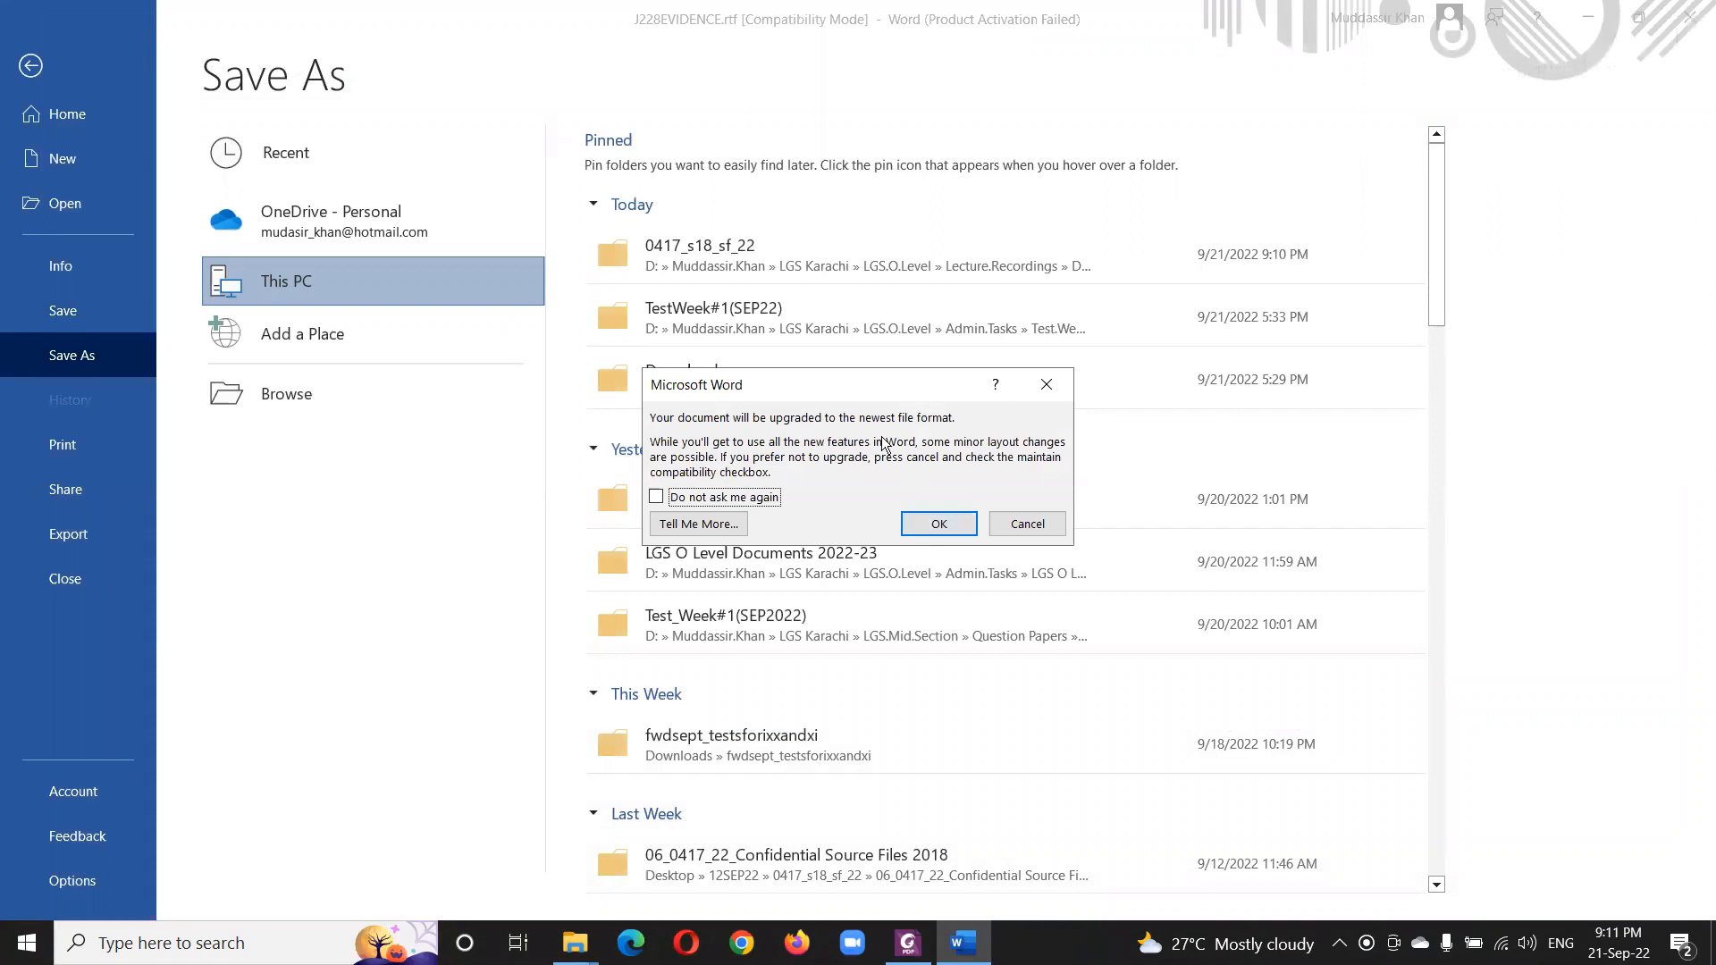
click(938, 526)
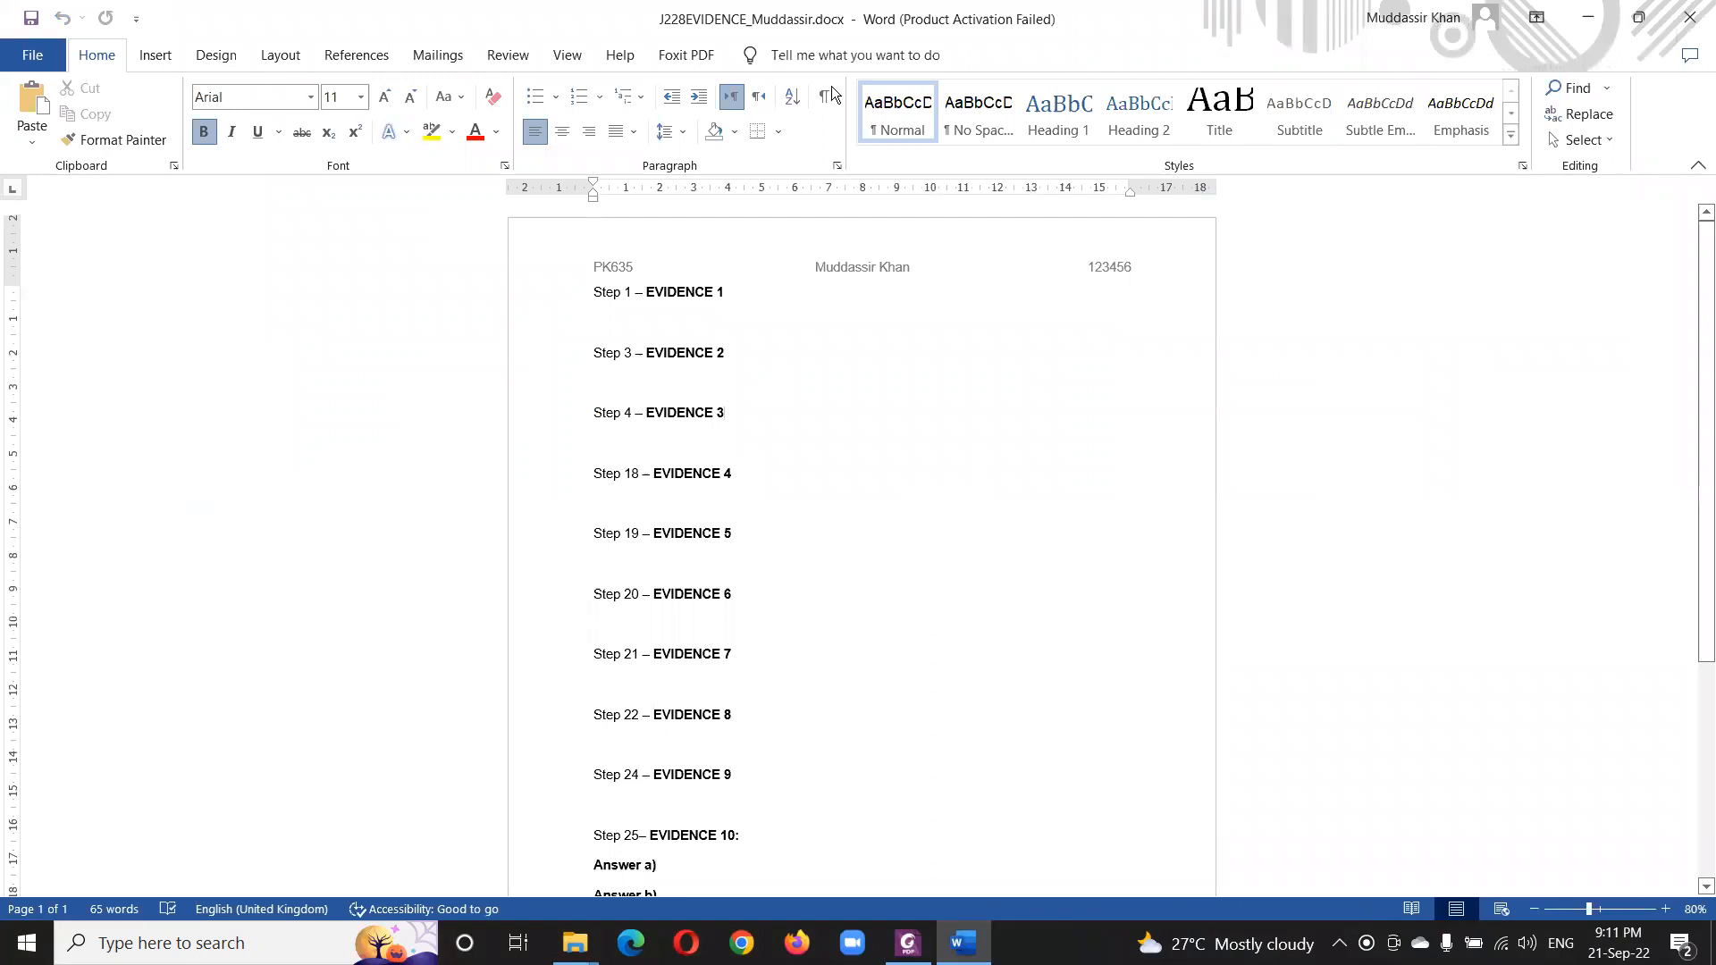
- Highlight the Task 2 – Document heading in the question paper
click(1592, 18)
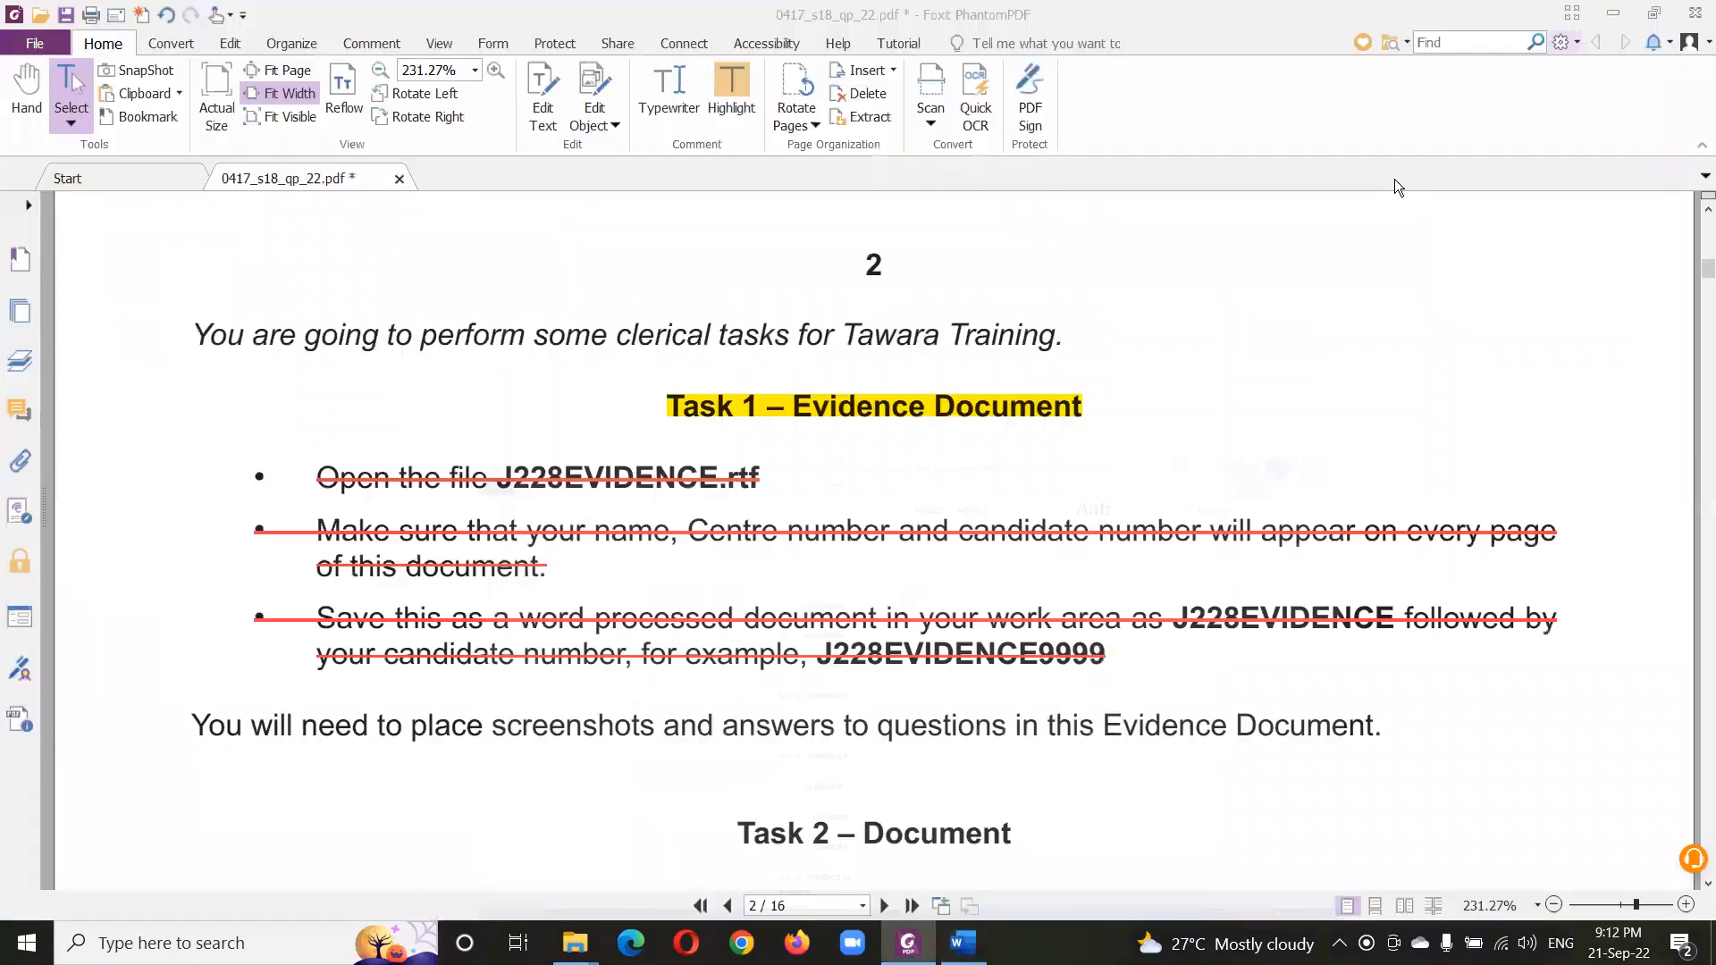
scroll(699, 518, down, 4)
scroll(699, 518, down, 3)
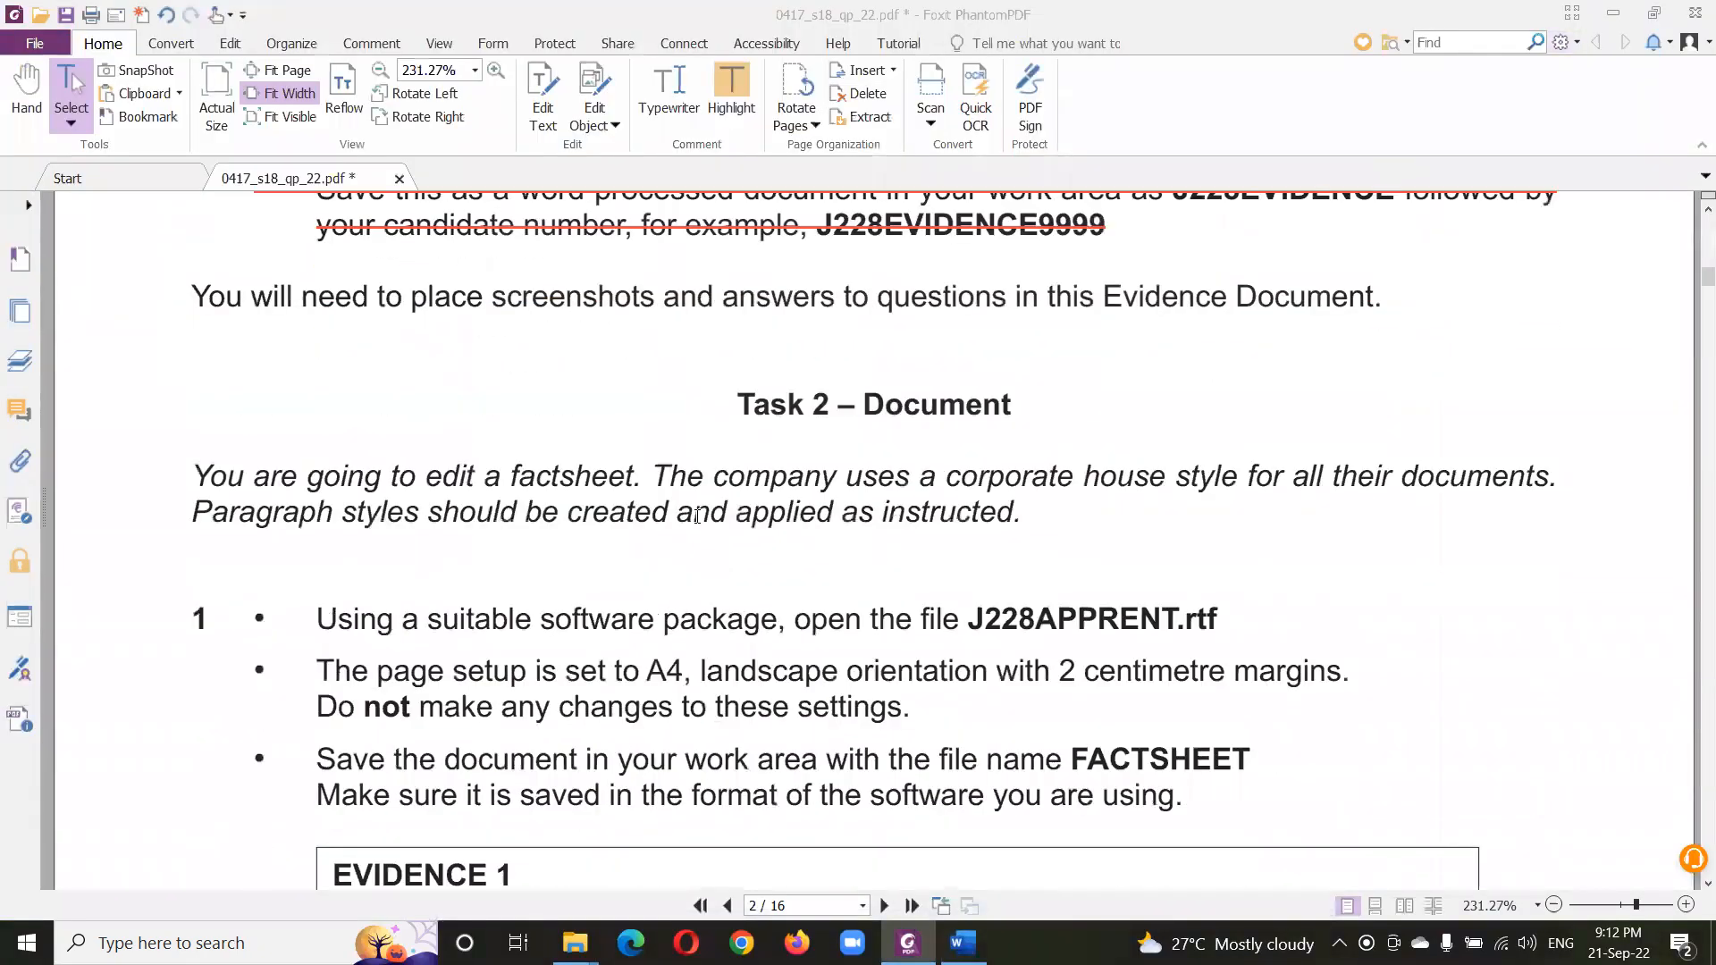
scroll(579, 369, down, 1)
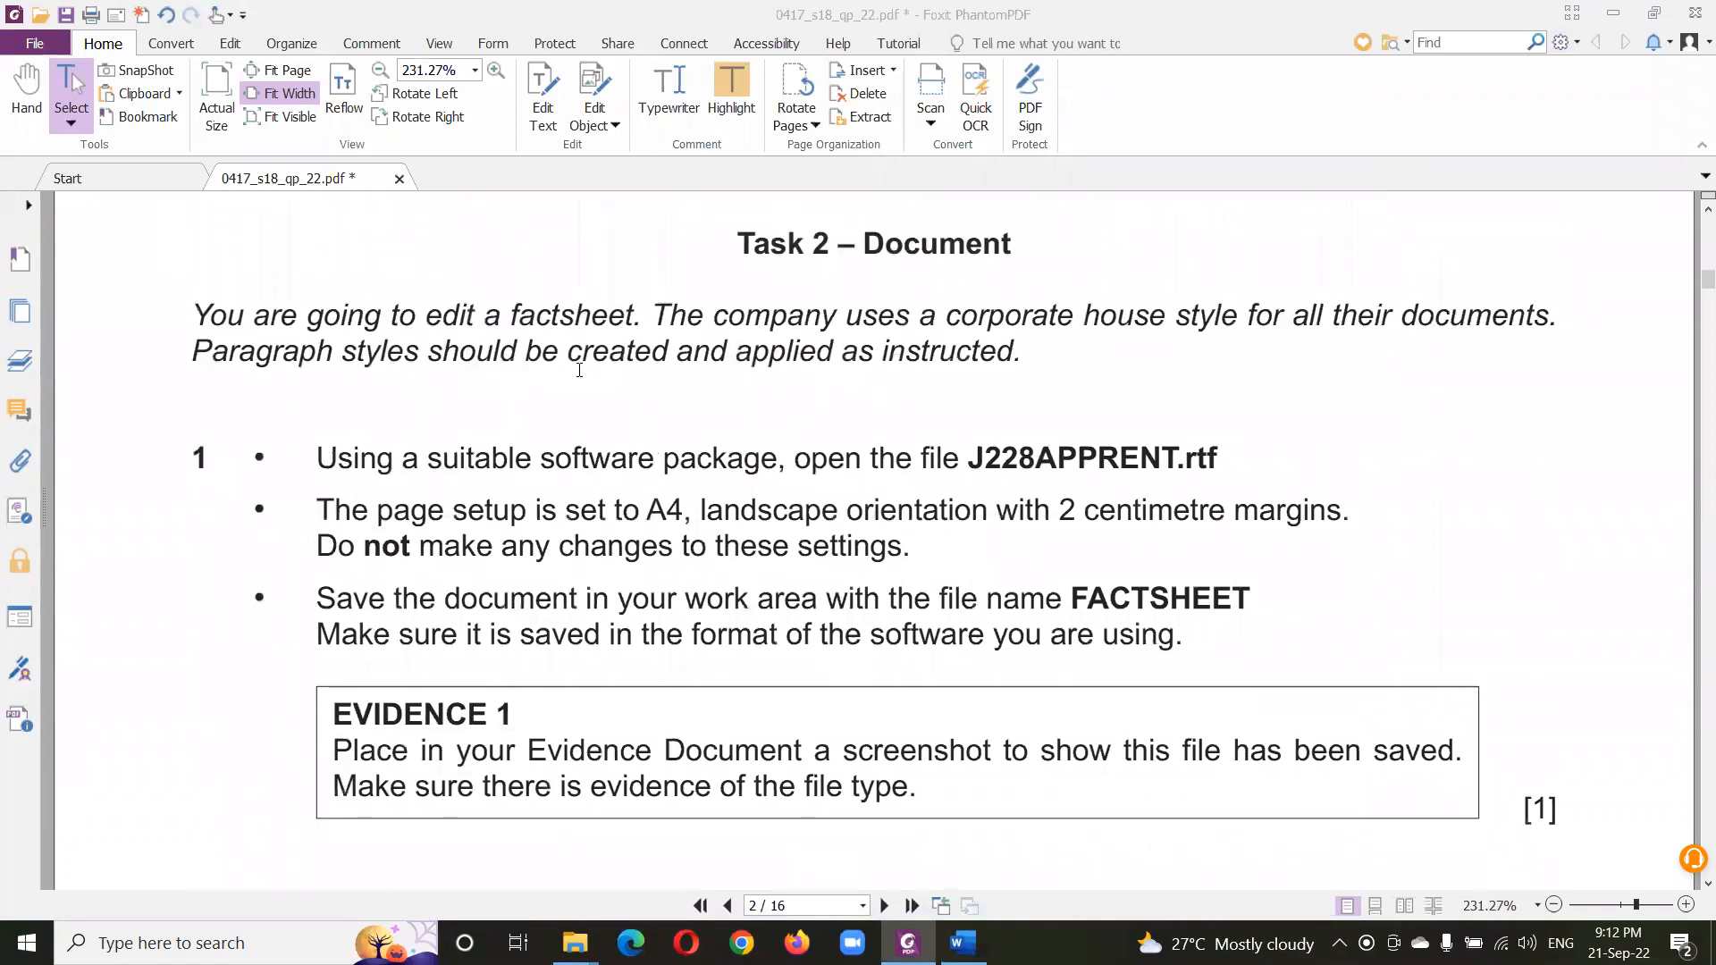
drag(738, 243, 1017, 247)
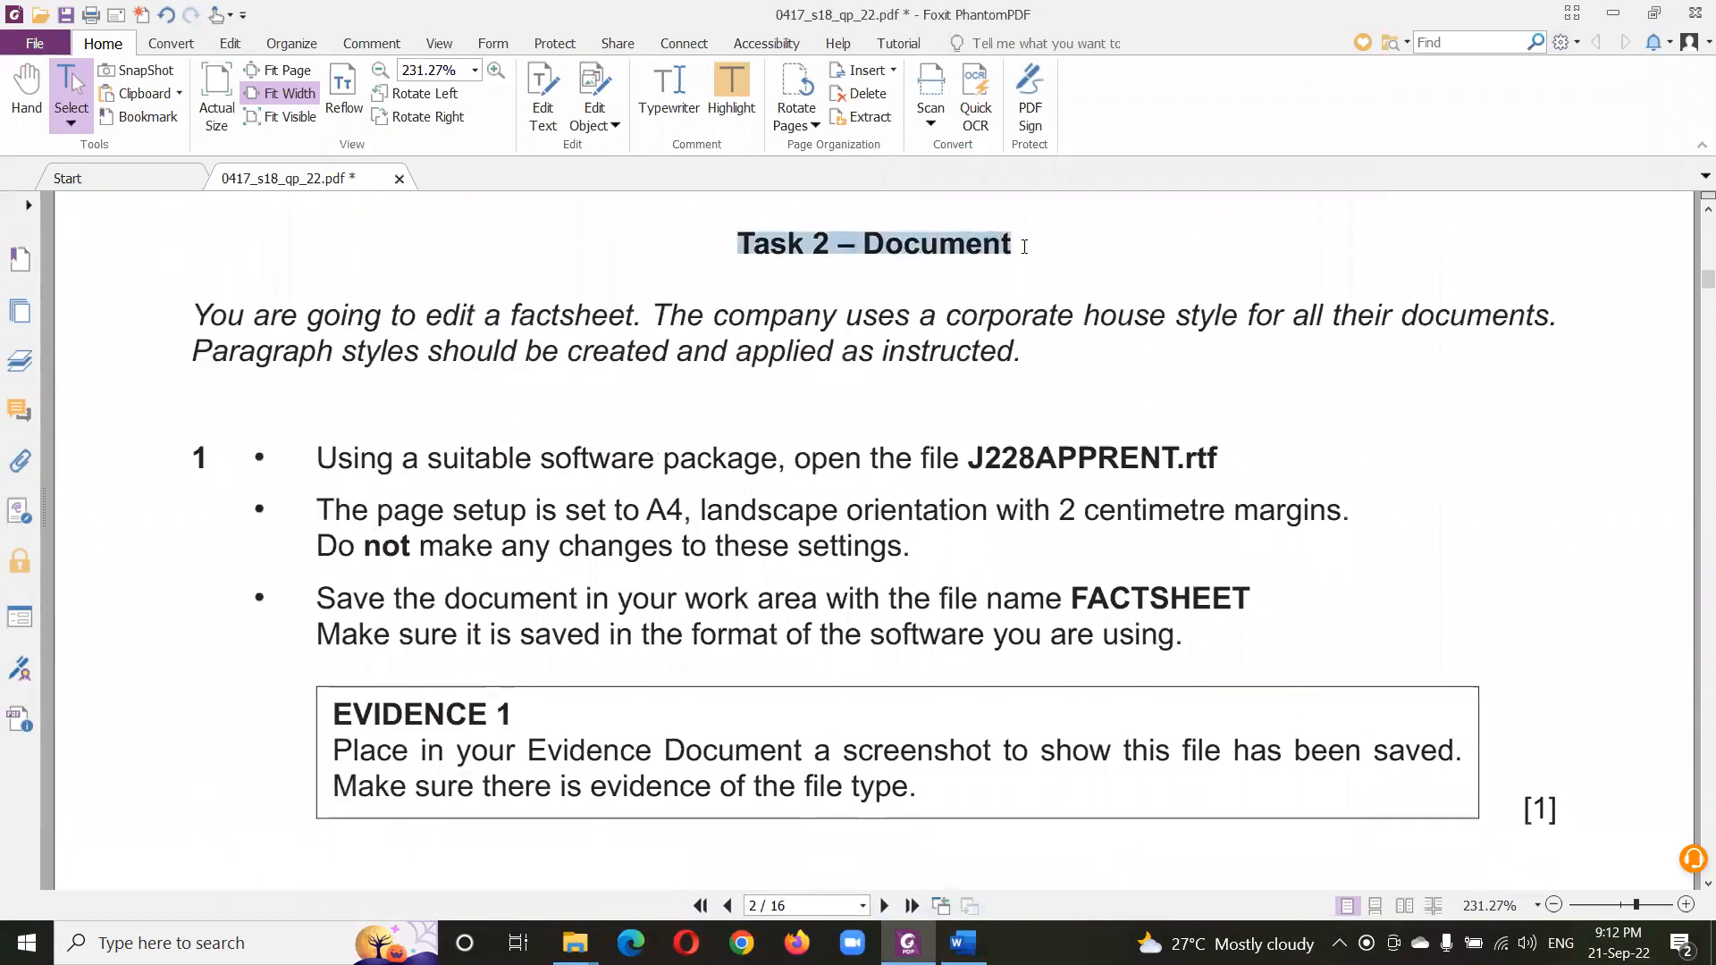
right_click(971, 242)
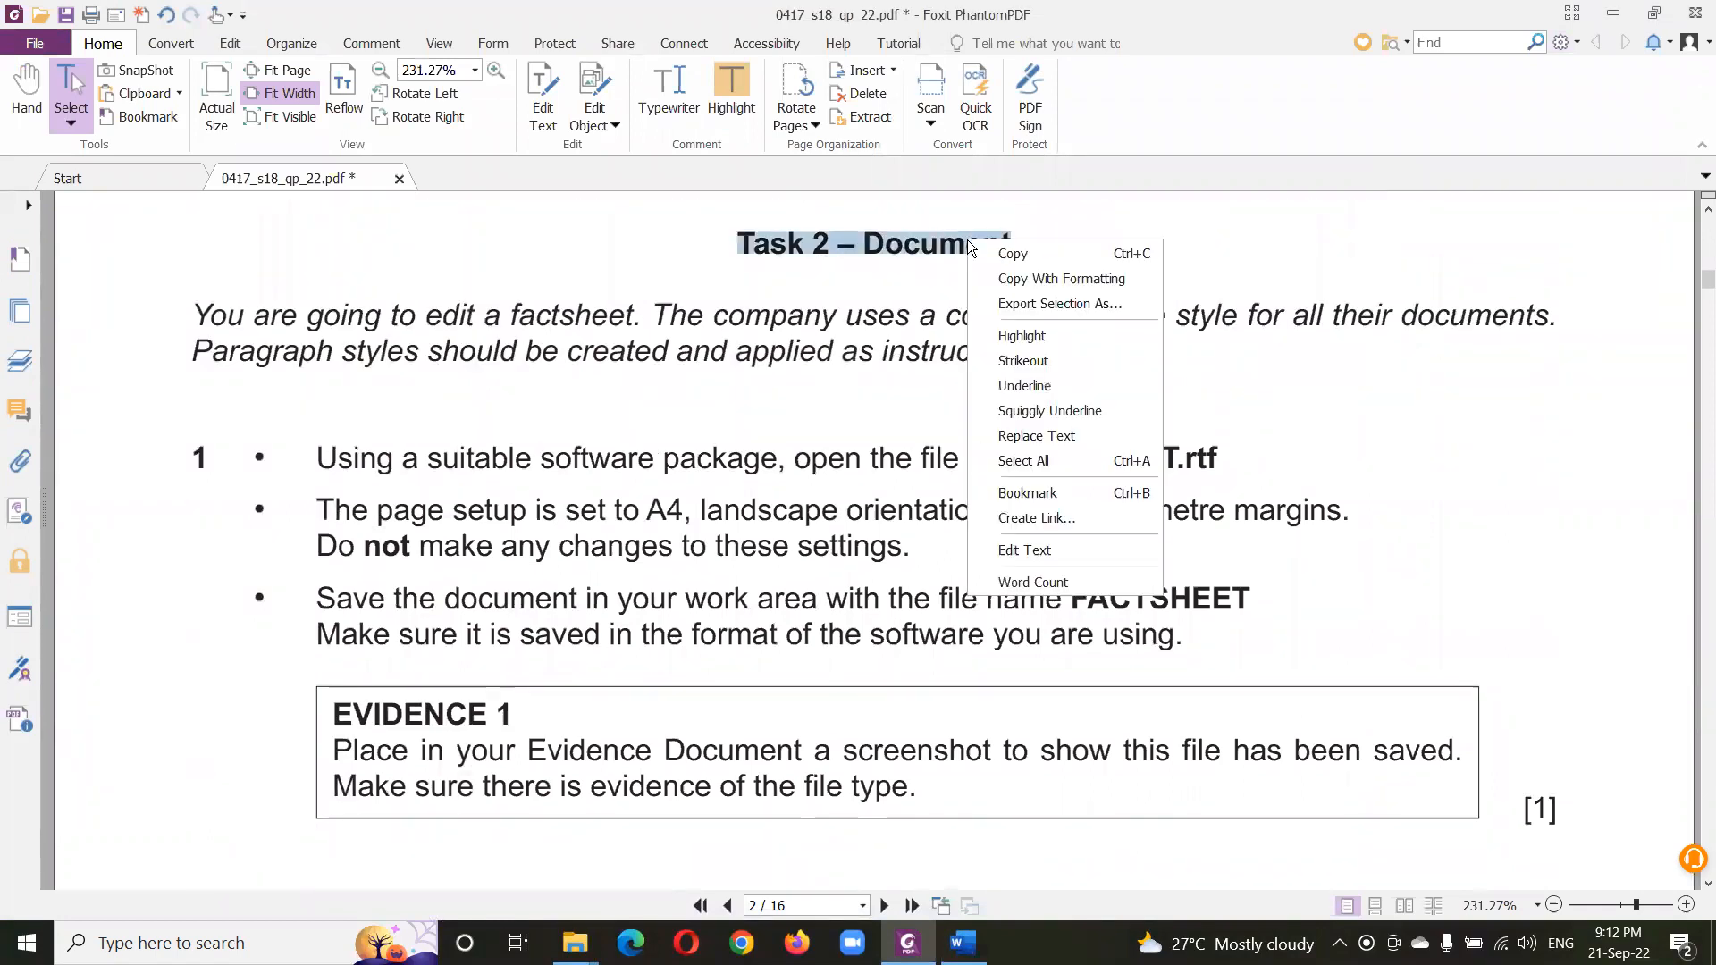
click(1021, 336)
scroll(395, 290, down, 3)
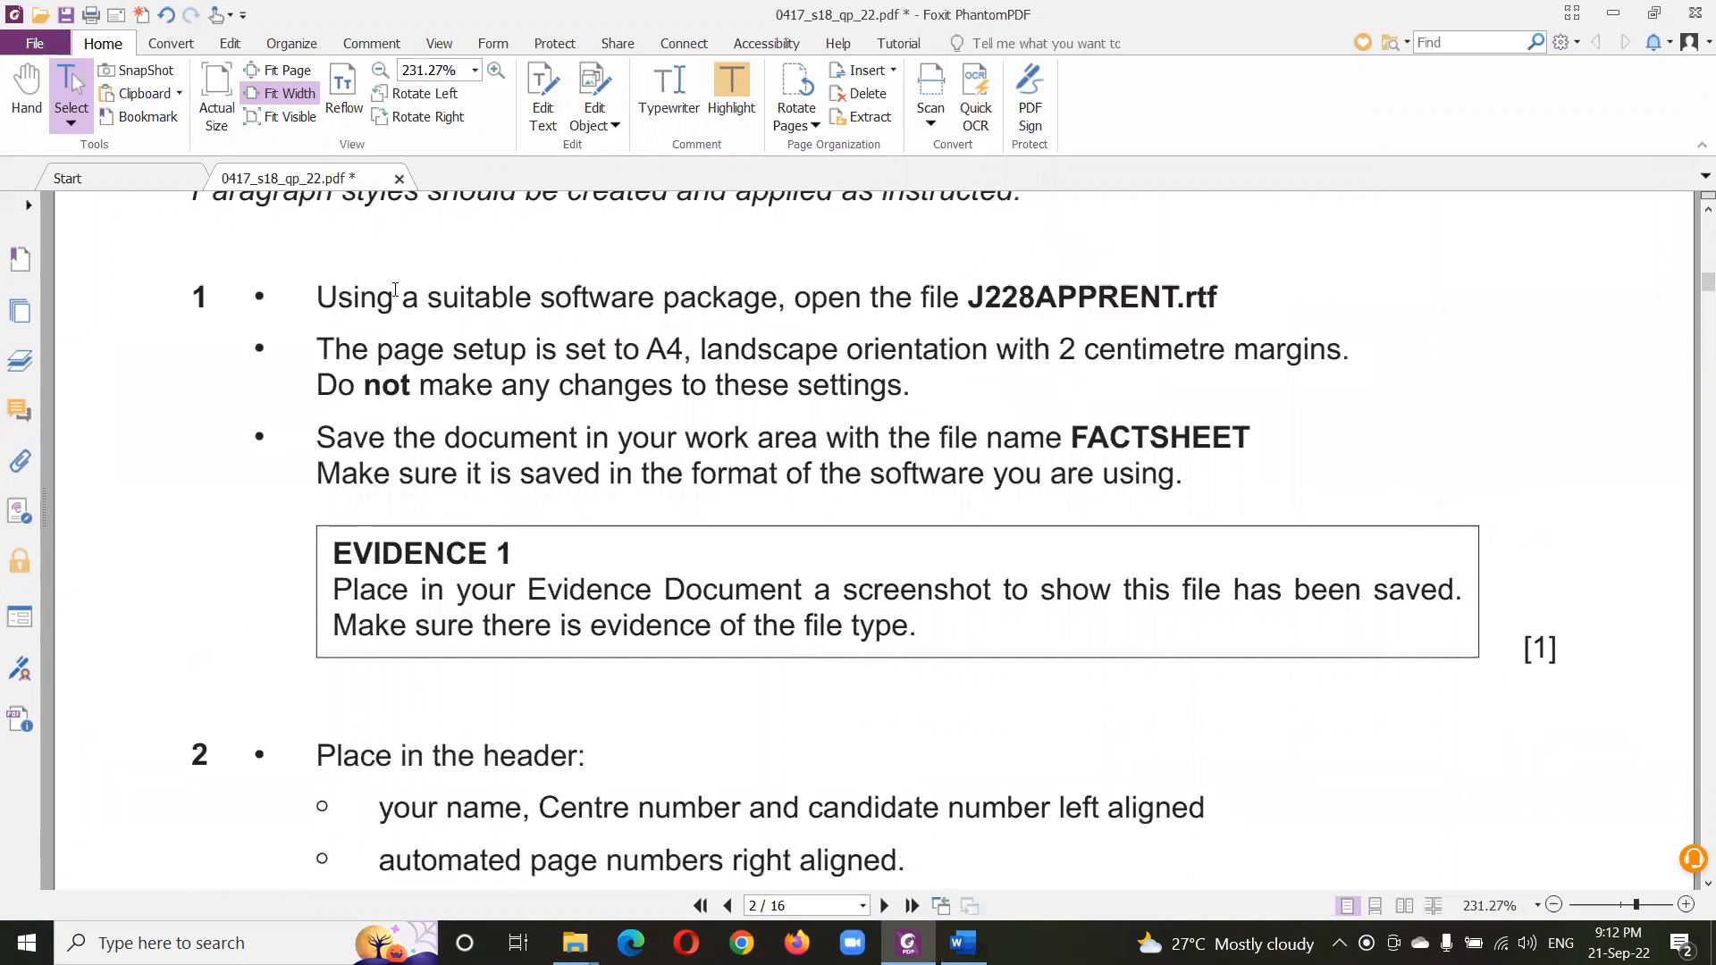
scroll(320, 297, up, 1)
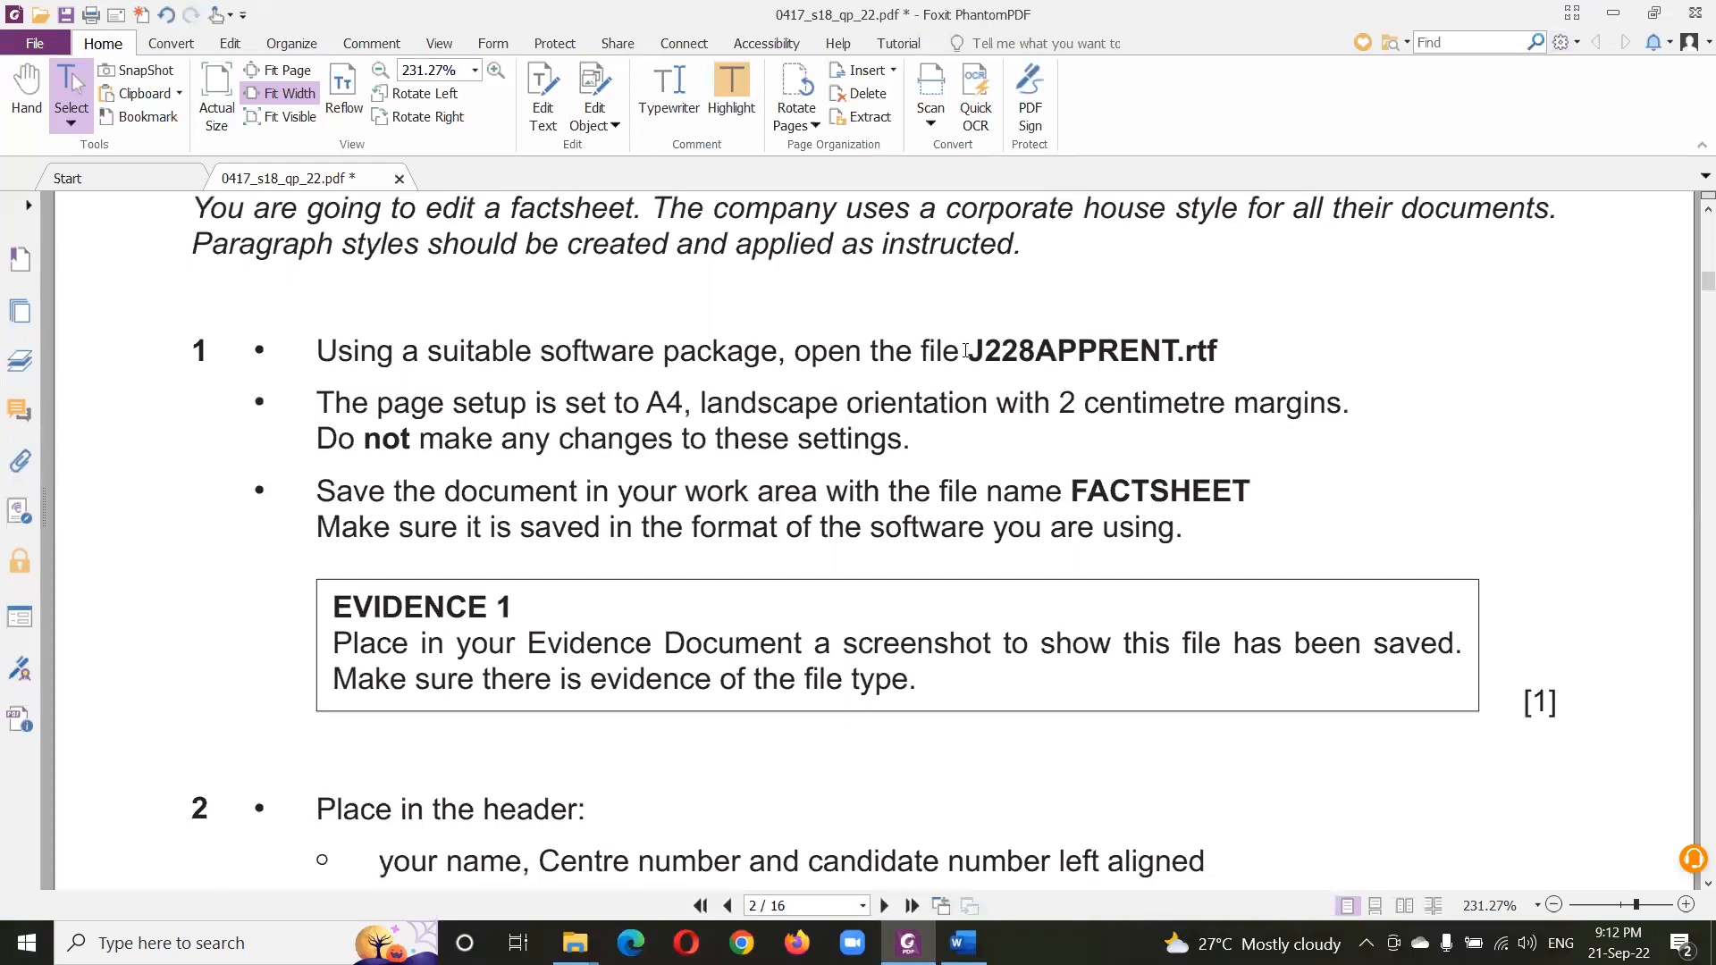
- Open J228APPRENT.rtf from the 0417_s18_sf_22 folder in Word
key(alt+Tab)
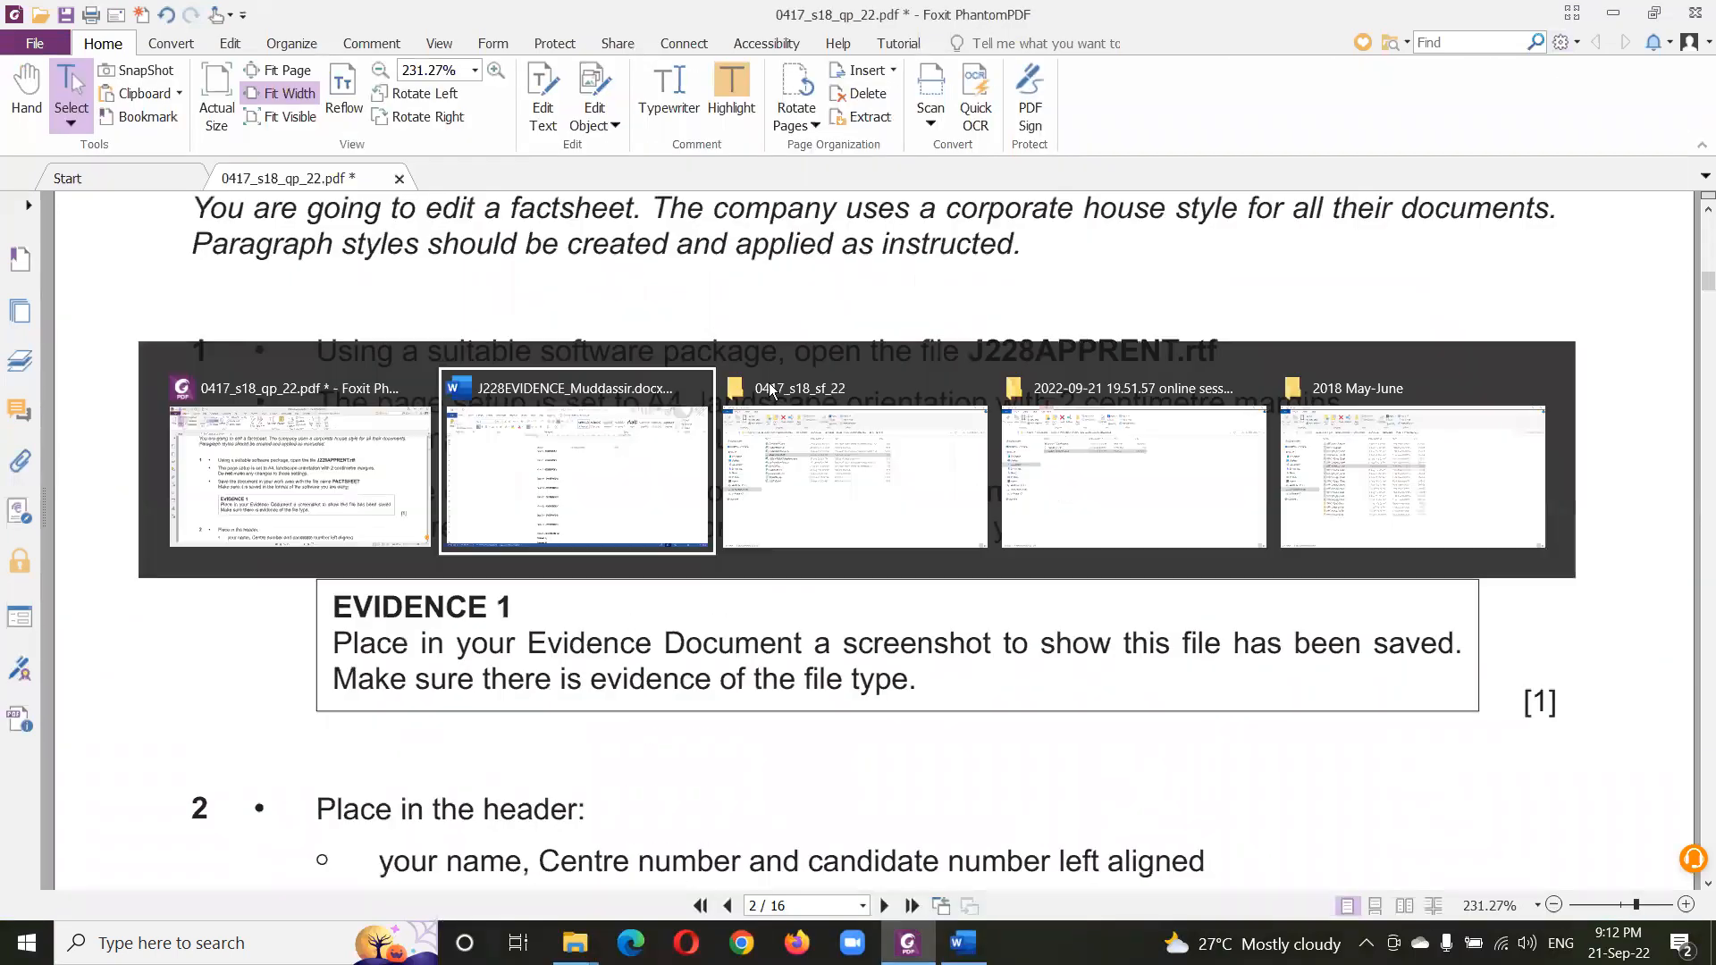
click(771, 390)
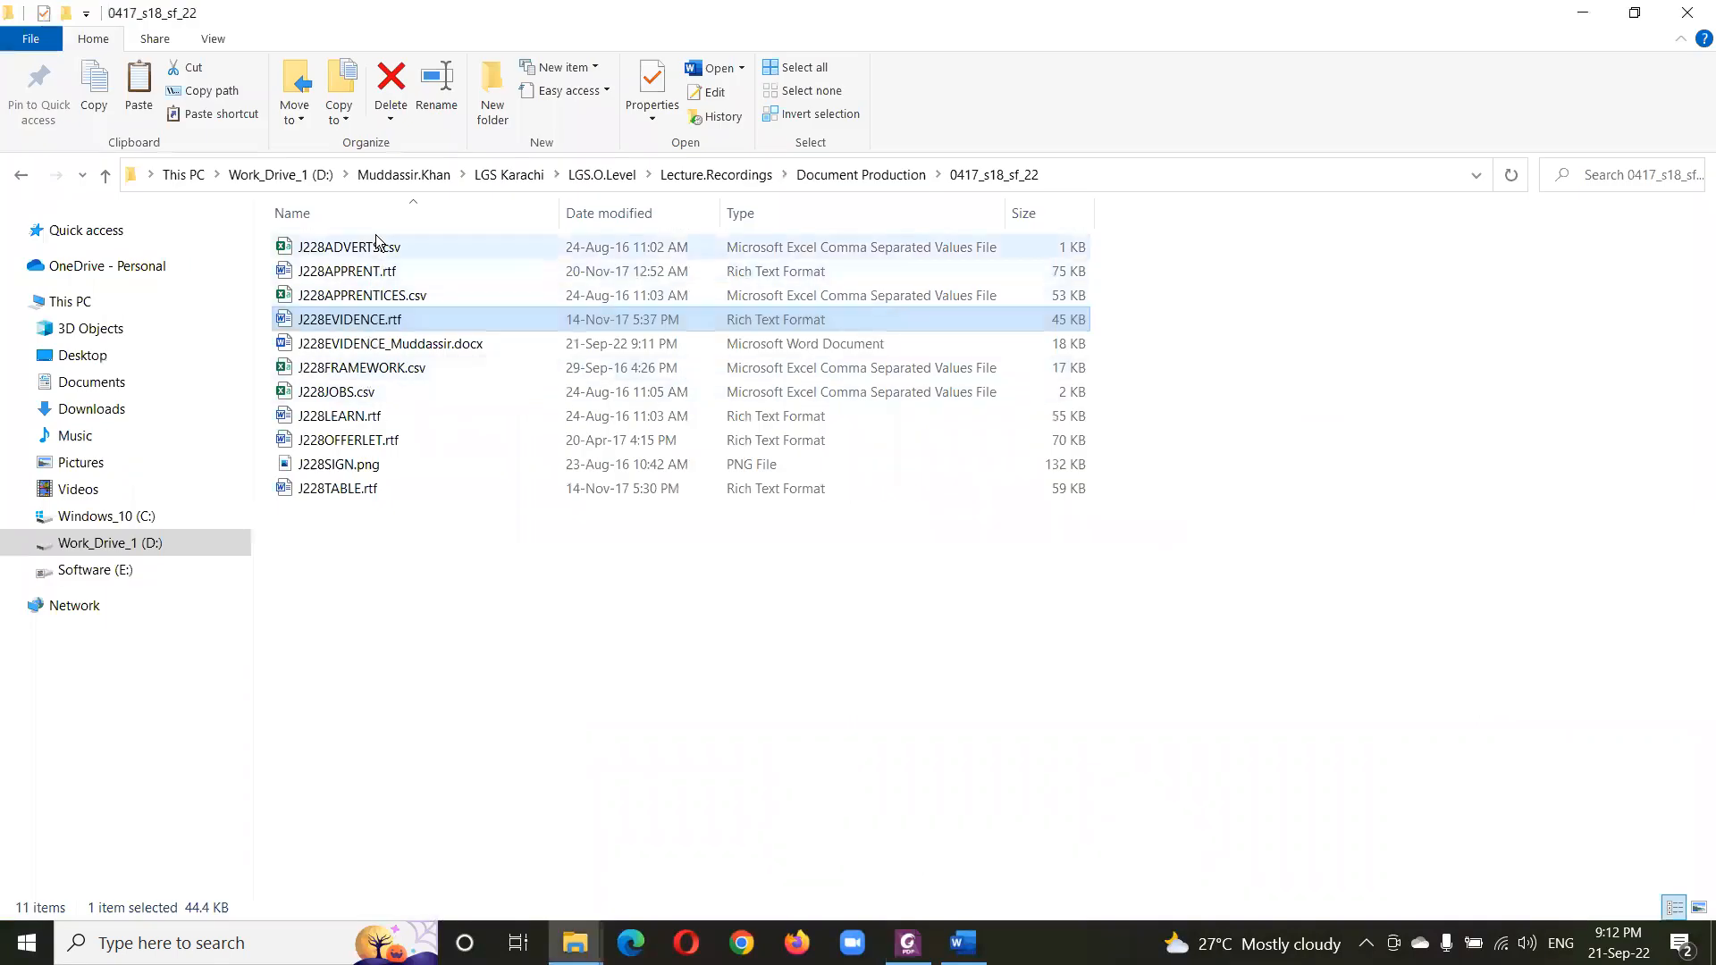
click(372, 274)
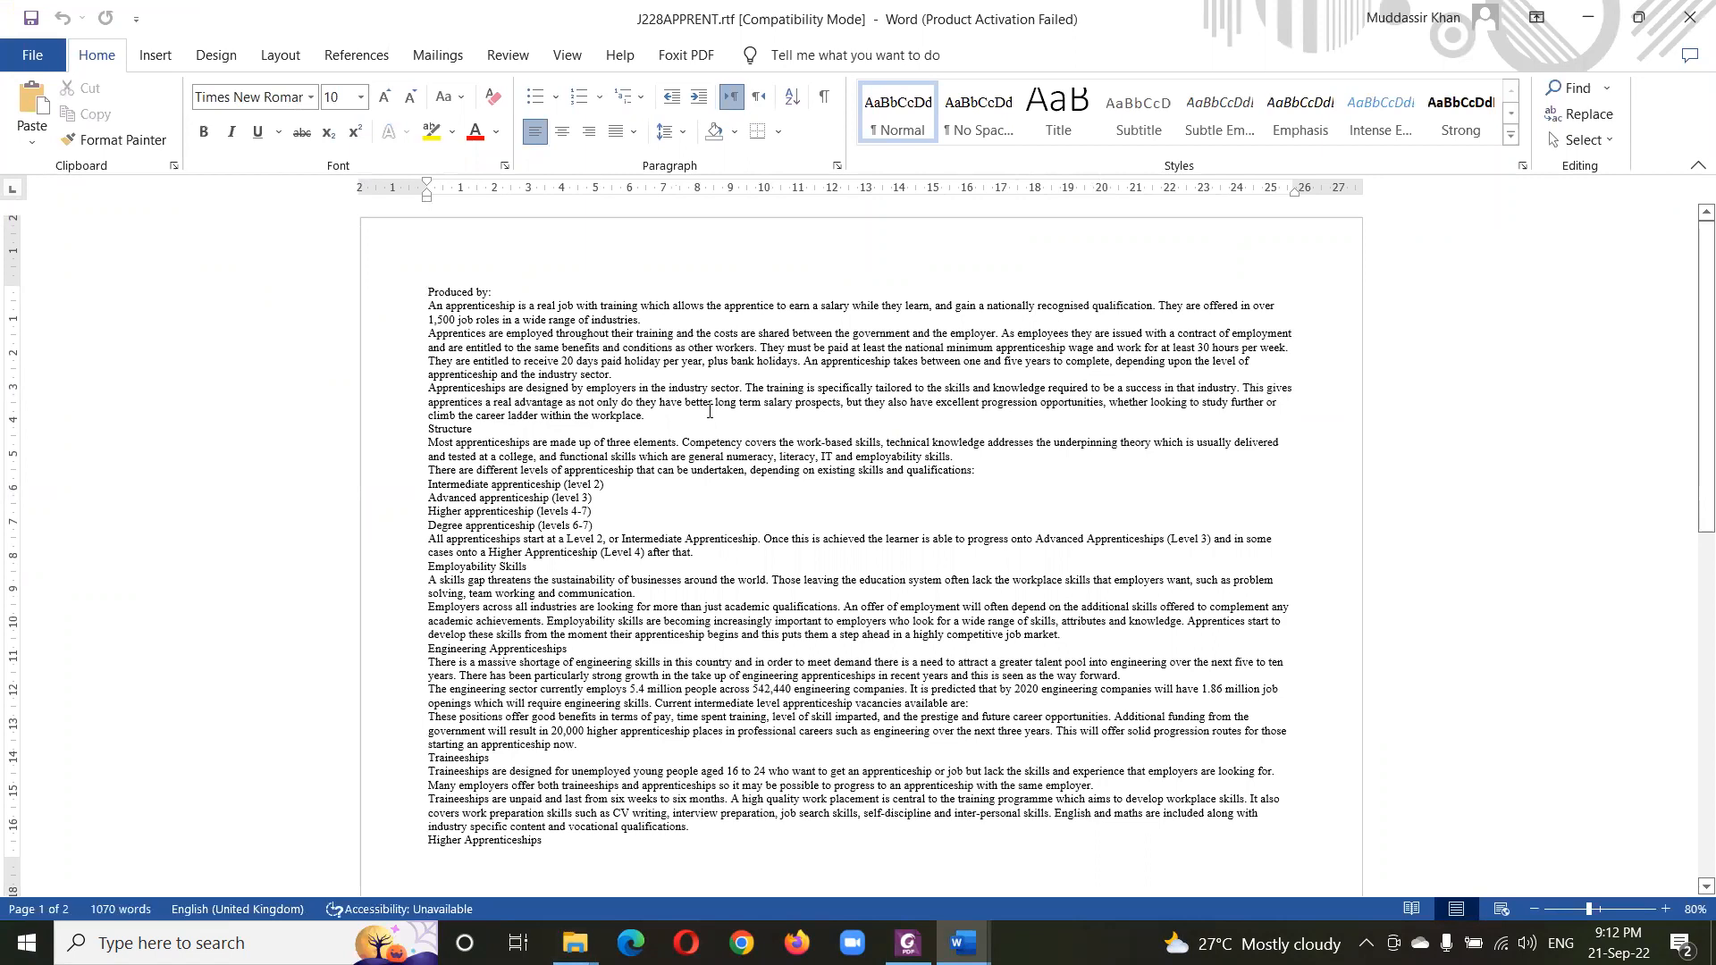
- Keep Word's Advanced option 'Show measurements in units of' set to Centimeters
click(34, 54)
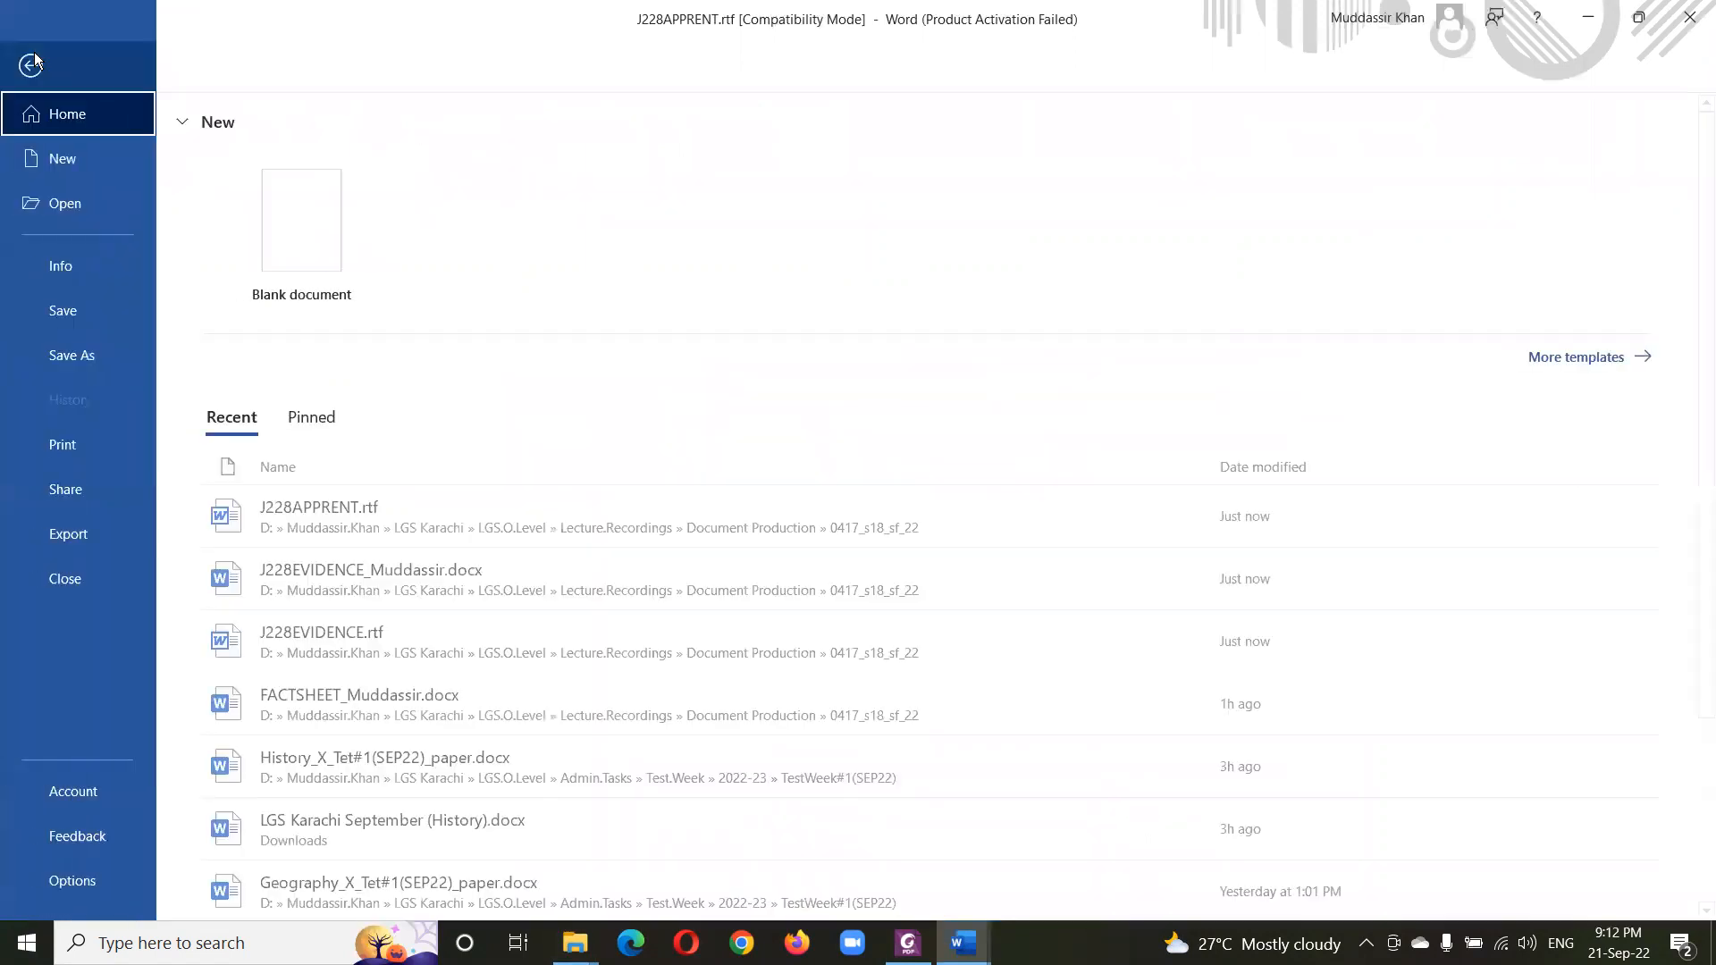
click(59, 883)
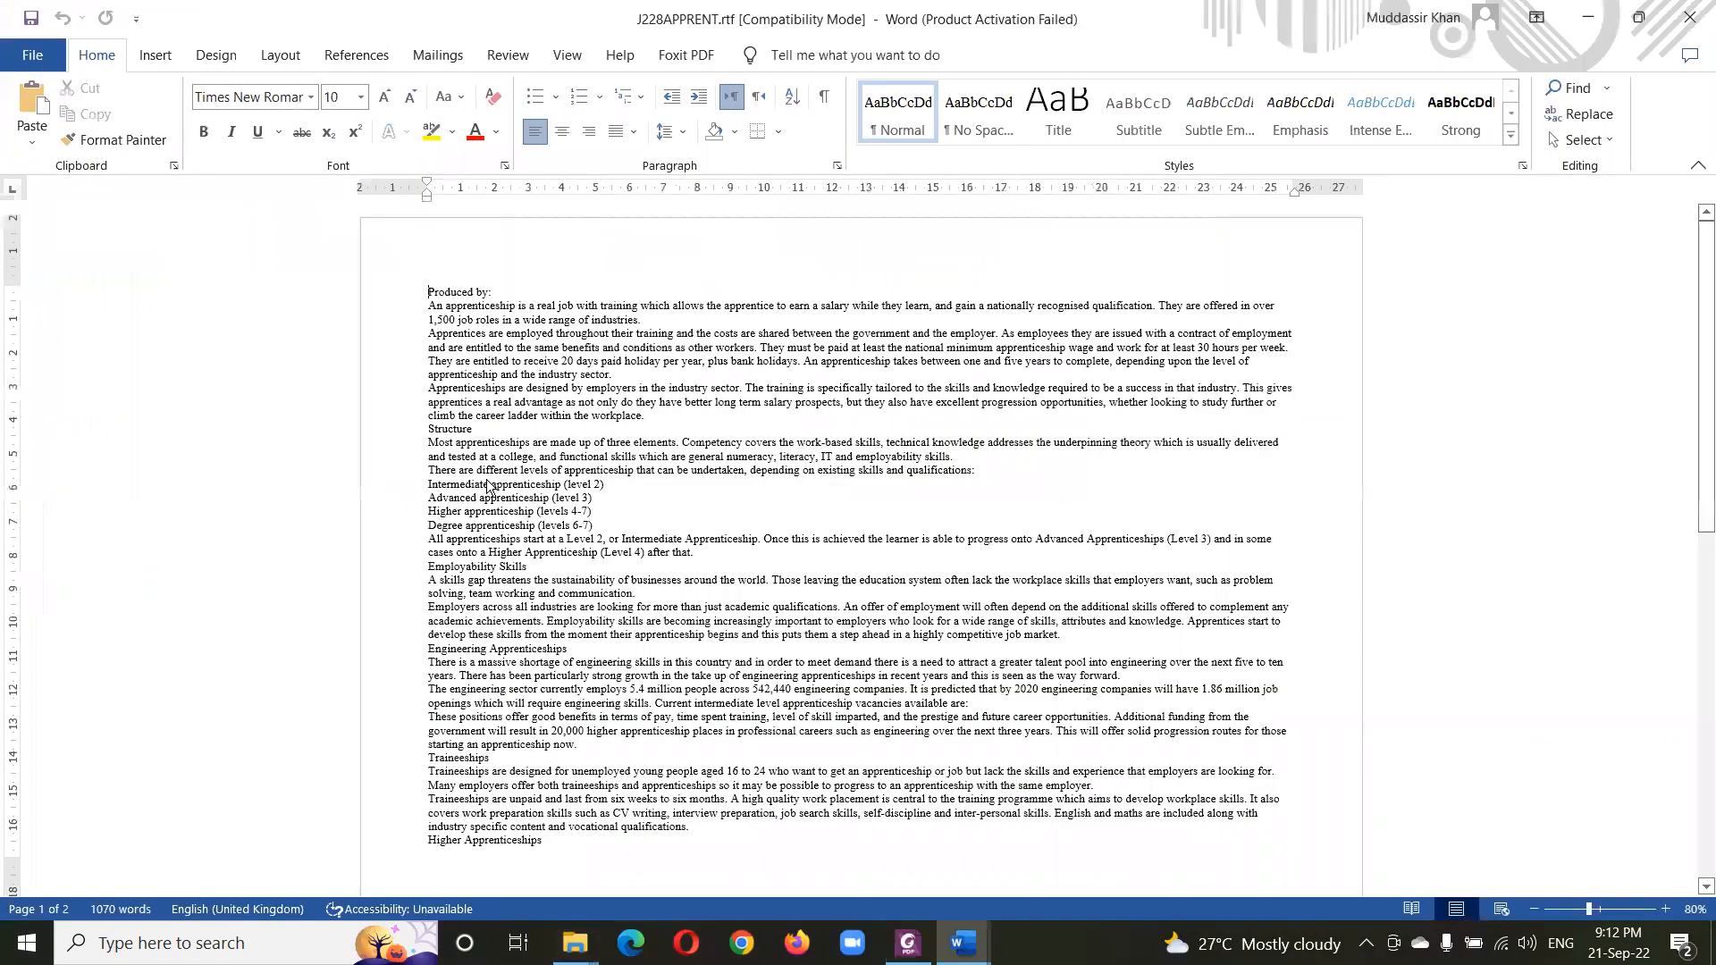
click(473, 316)
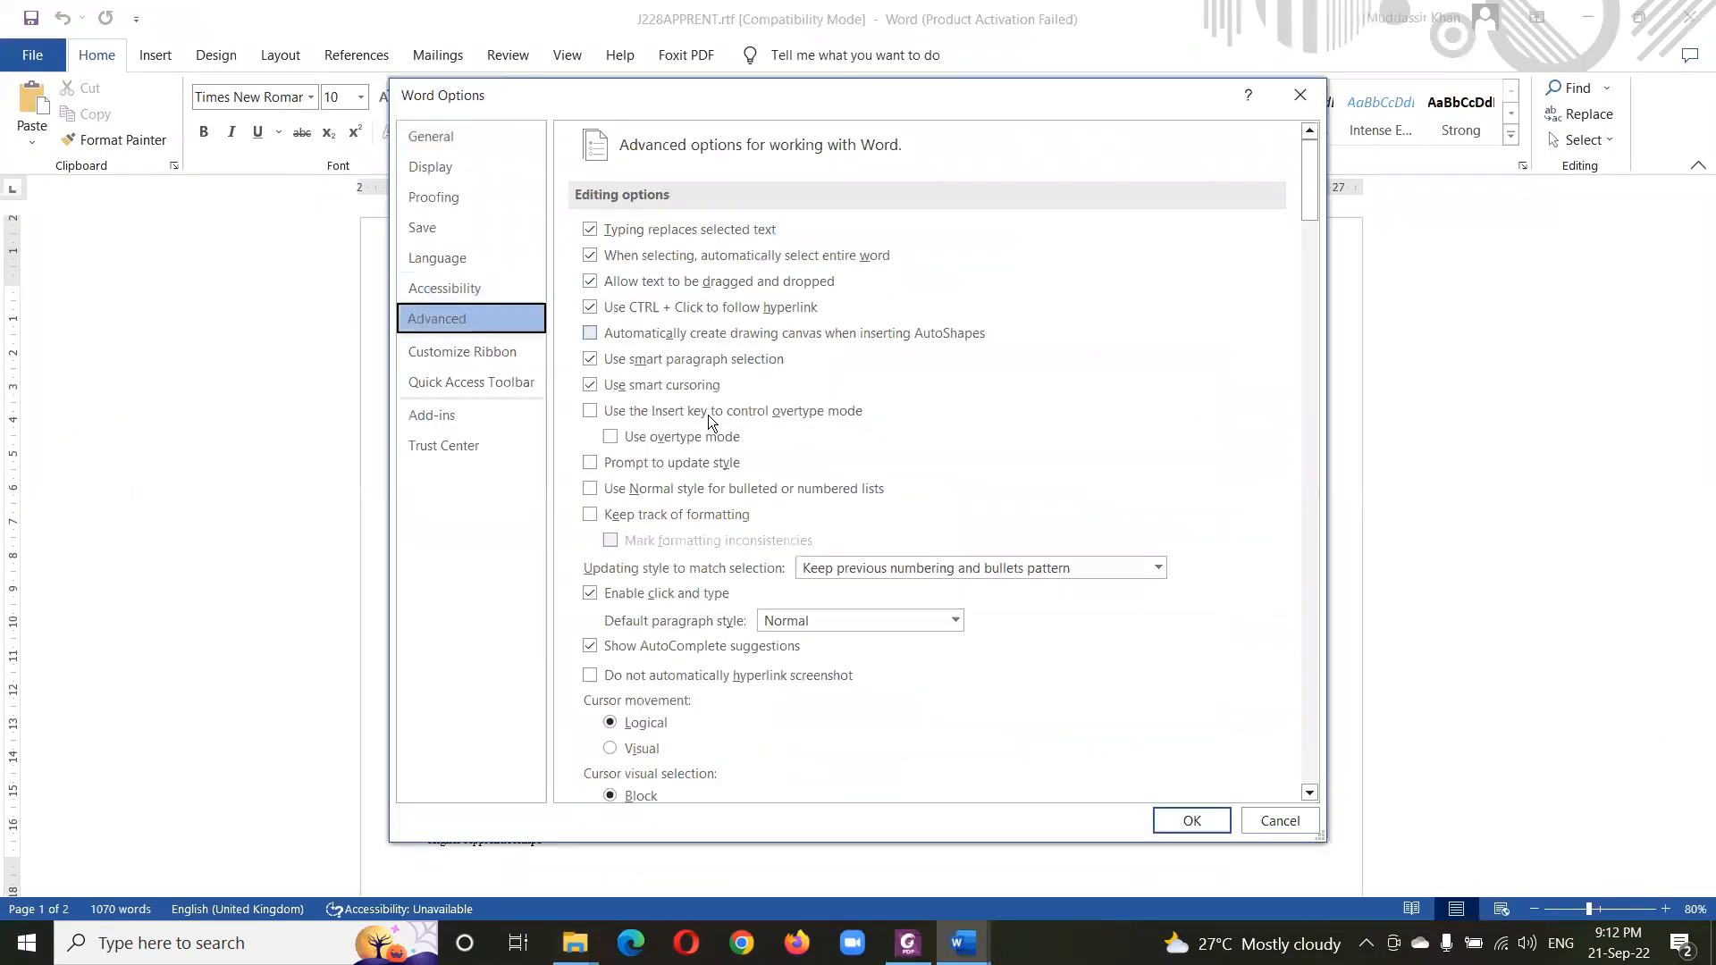
scroll(842, 572, down, 4)
scroll(843, 565, down, 10)
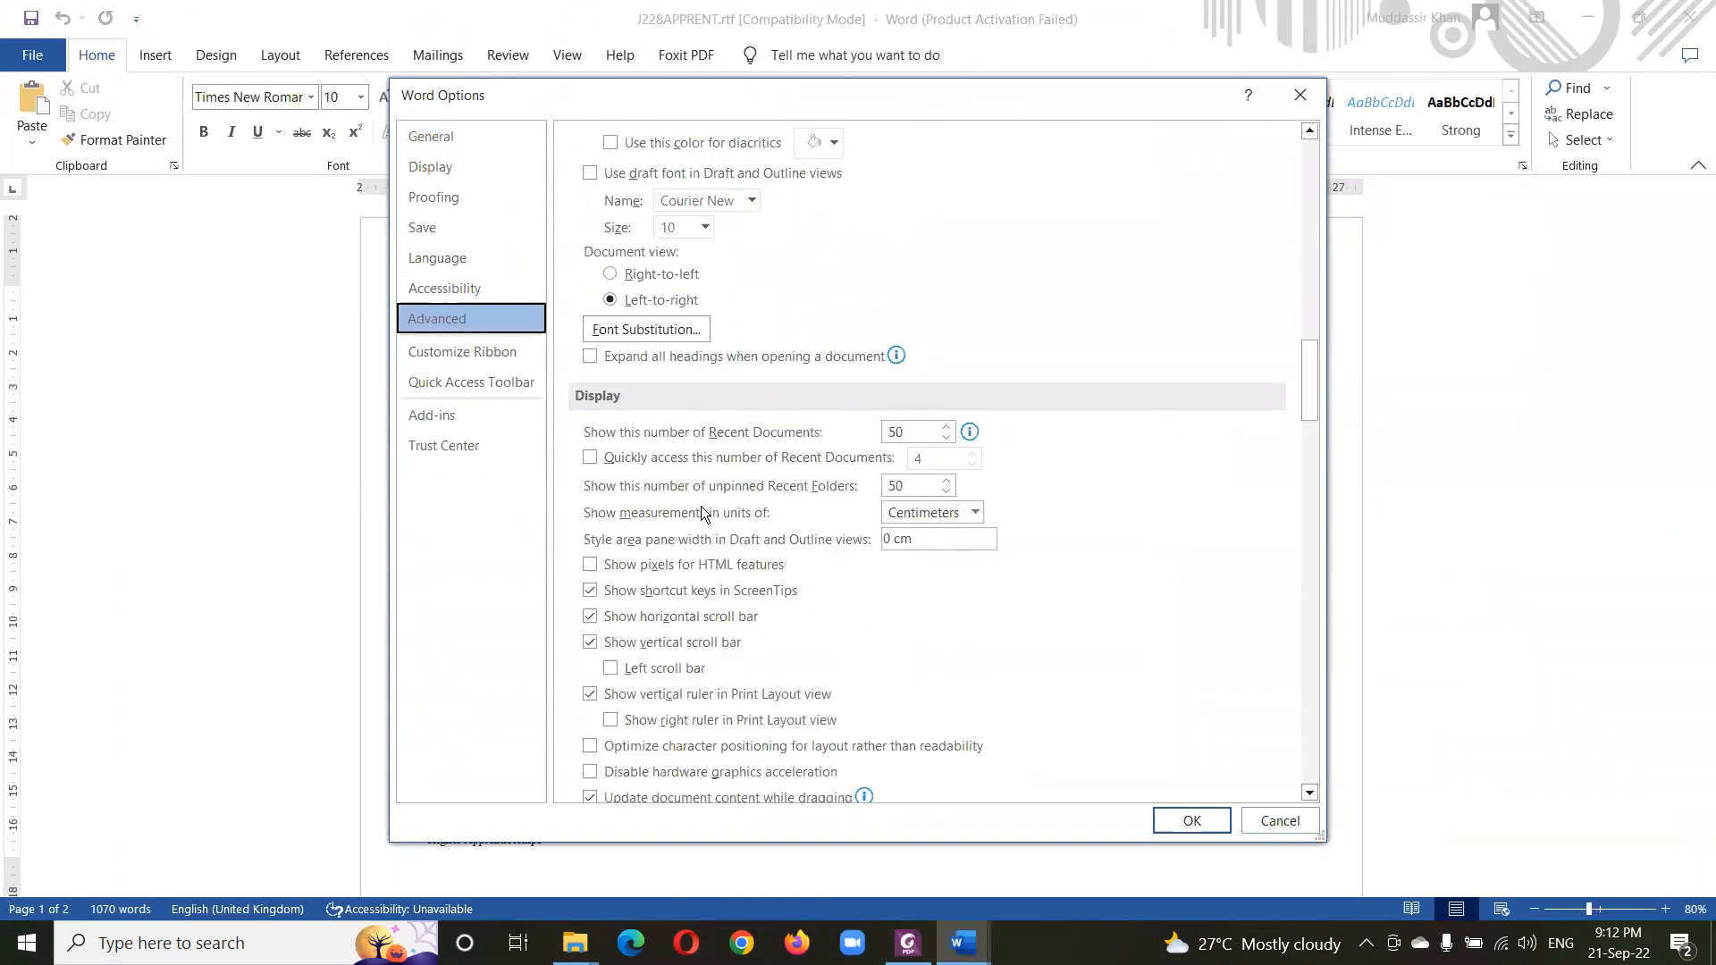
click(974, 512)
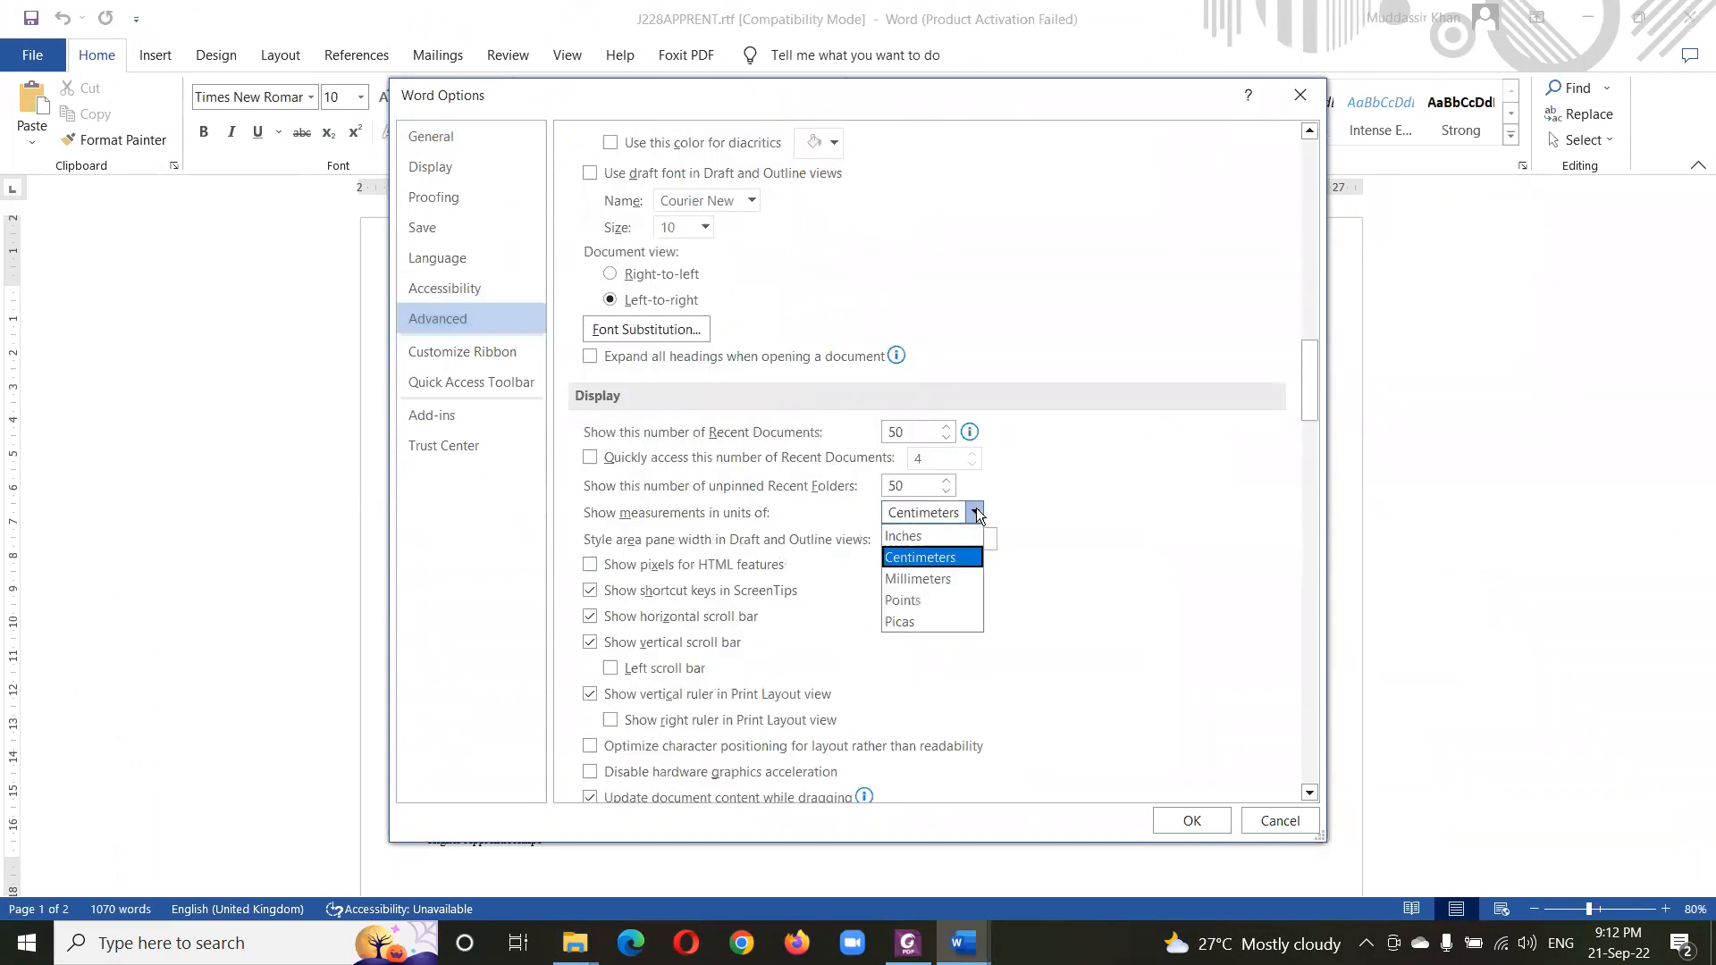
click(929, 556)
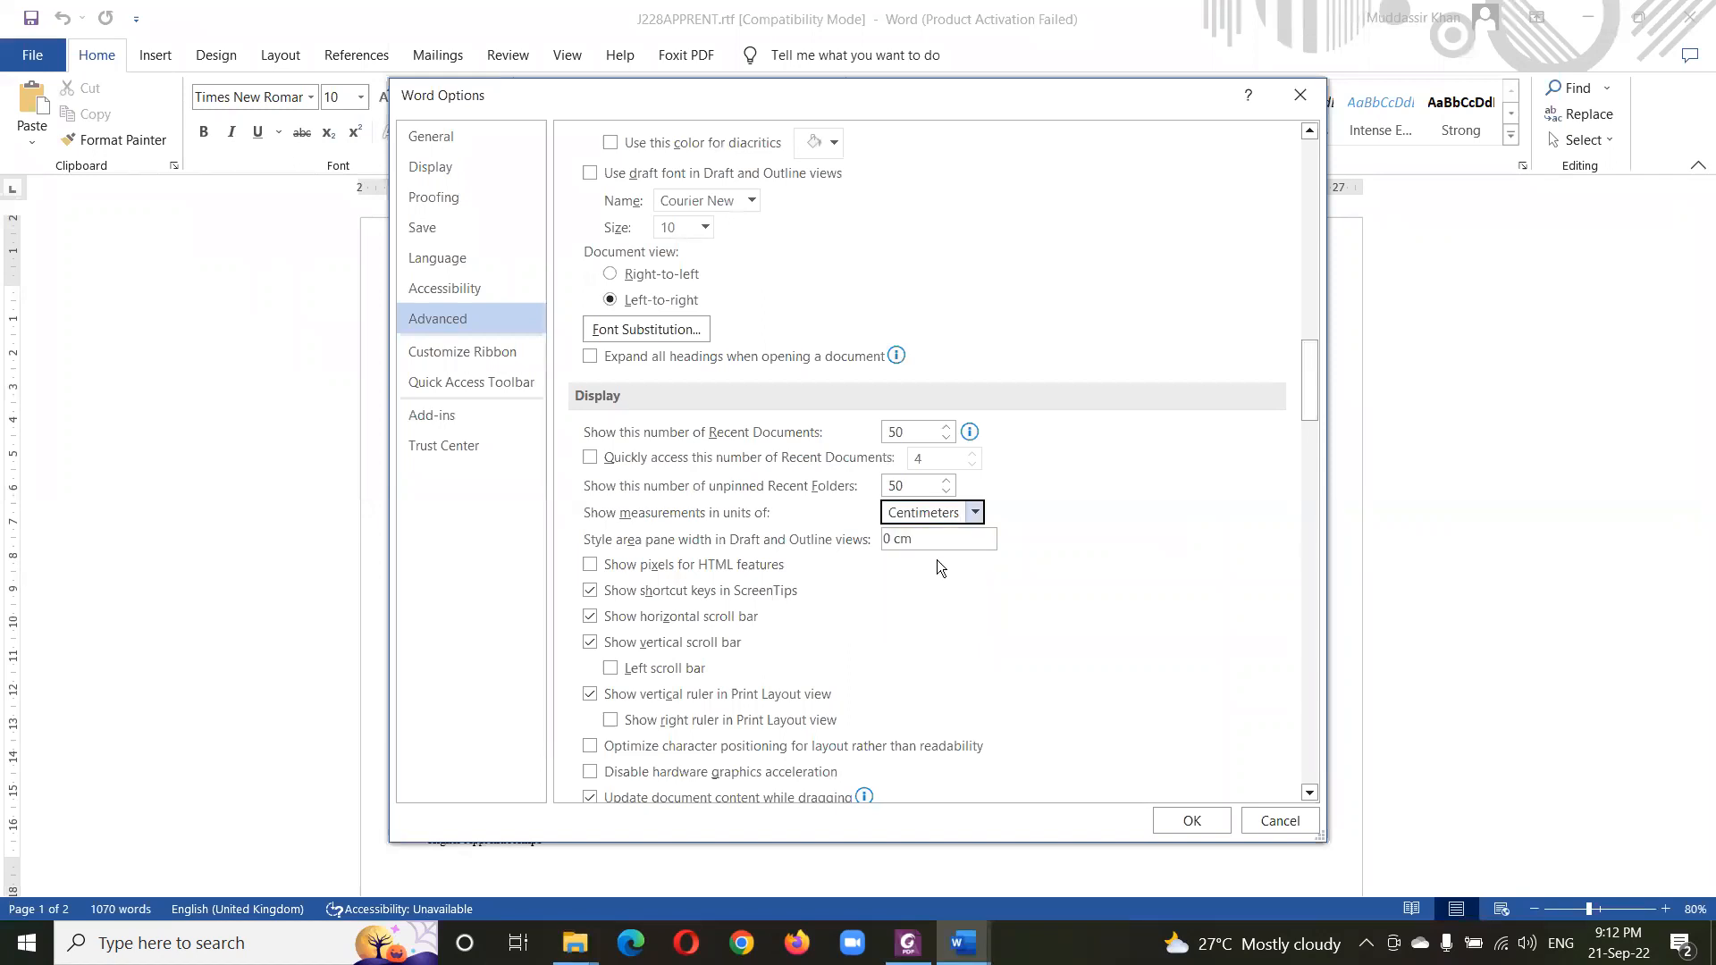
click(1200, 817)
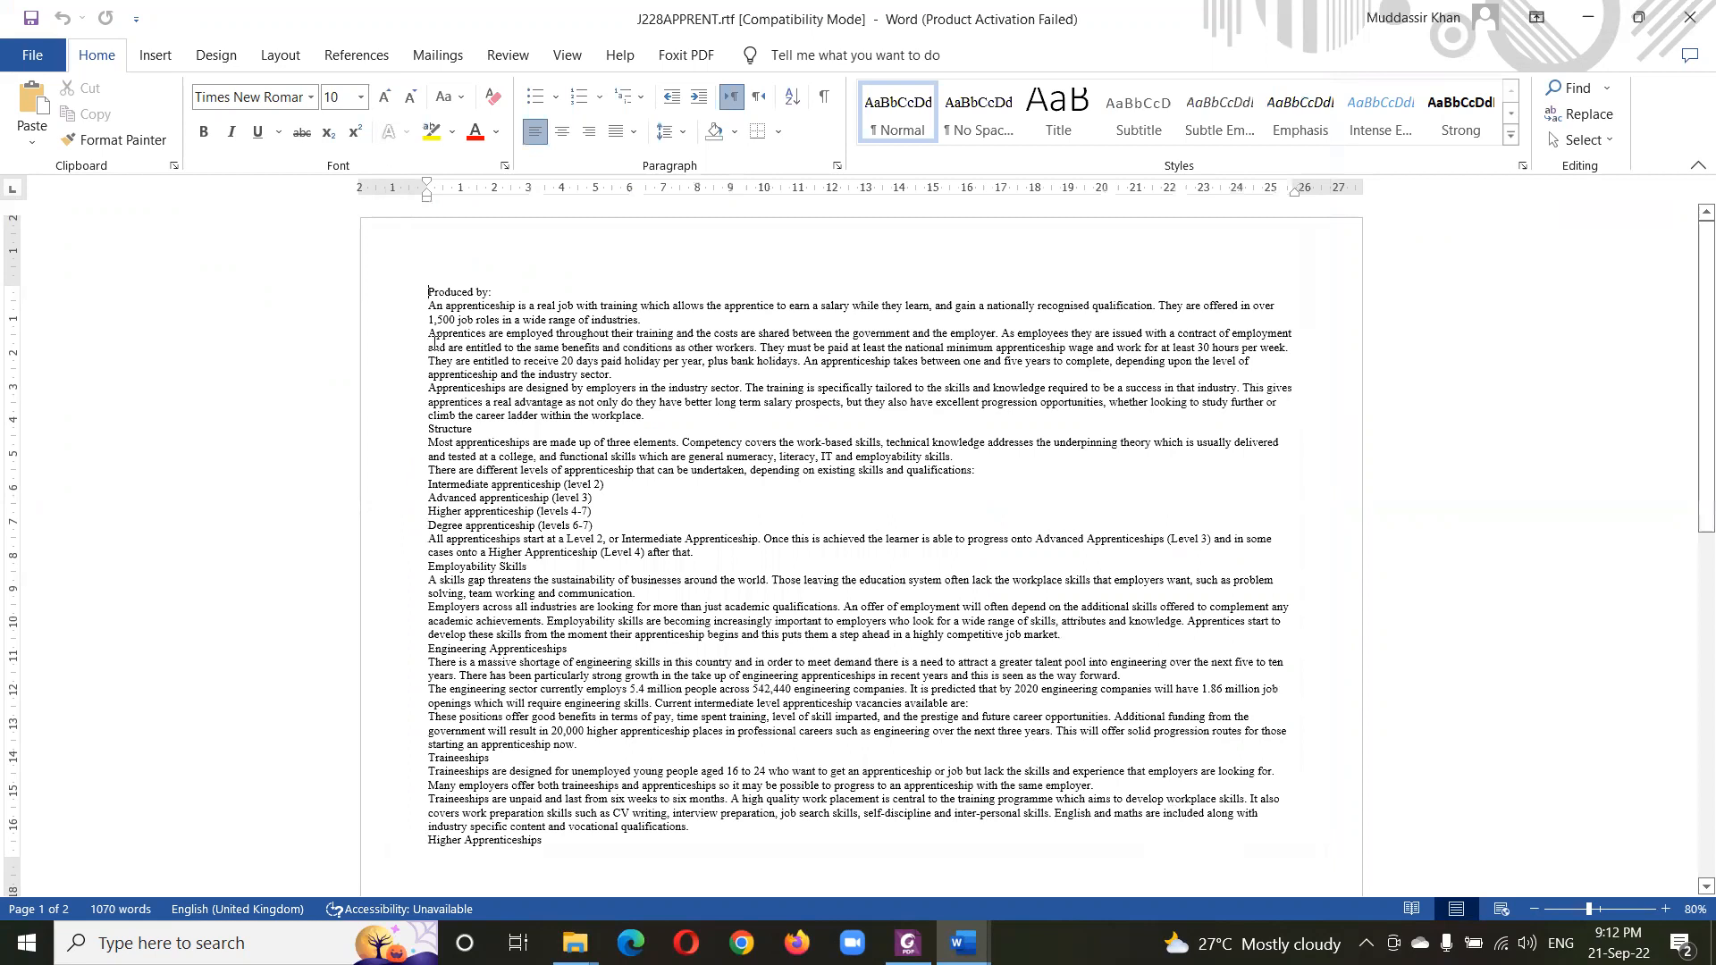
key(alt+Tab)
key(Tab)
key(Tab)
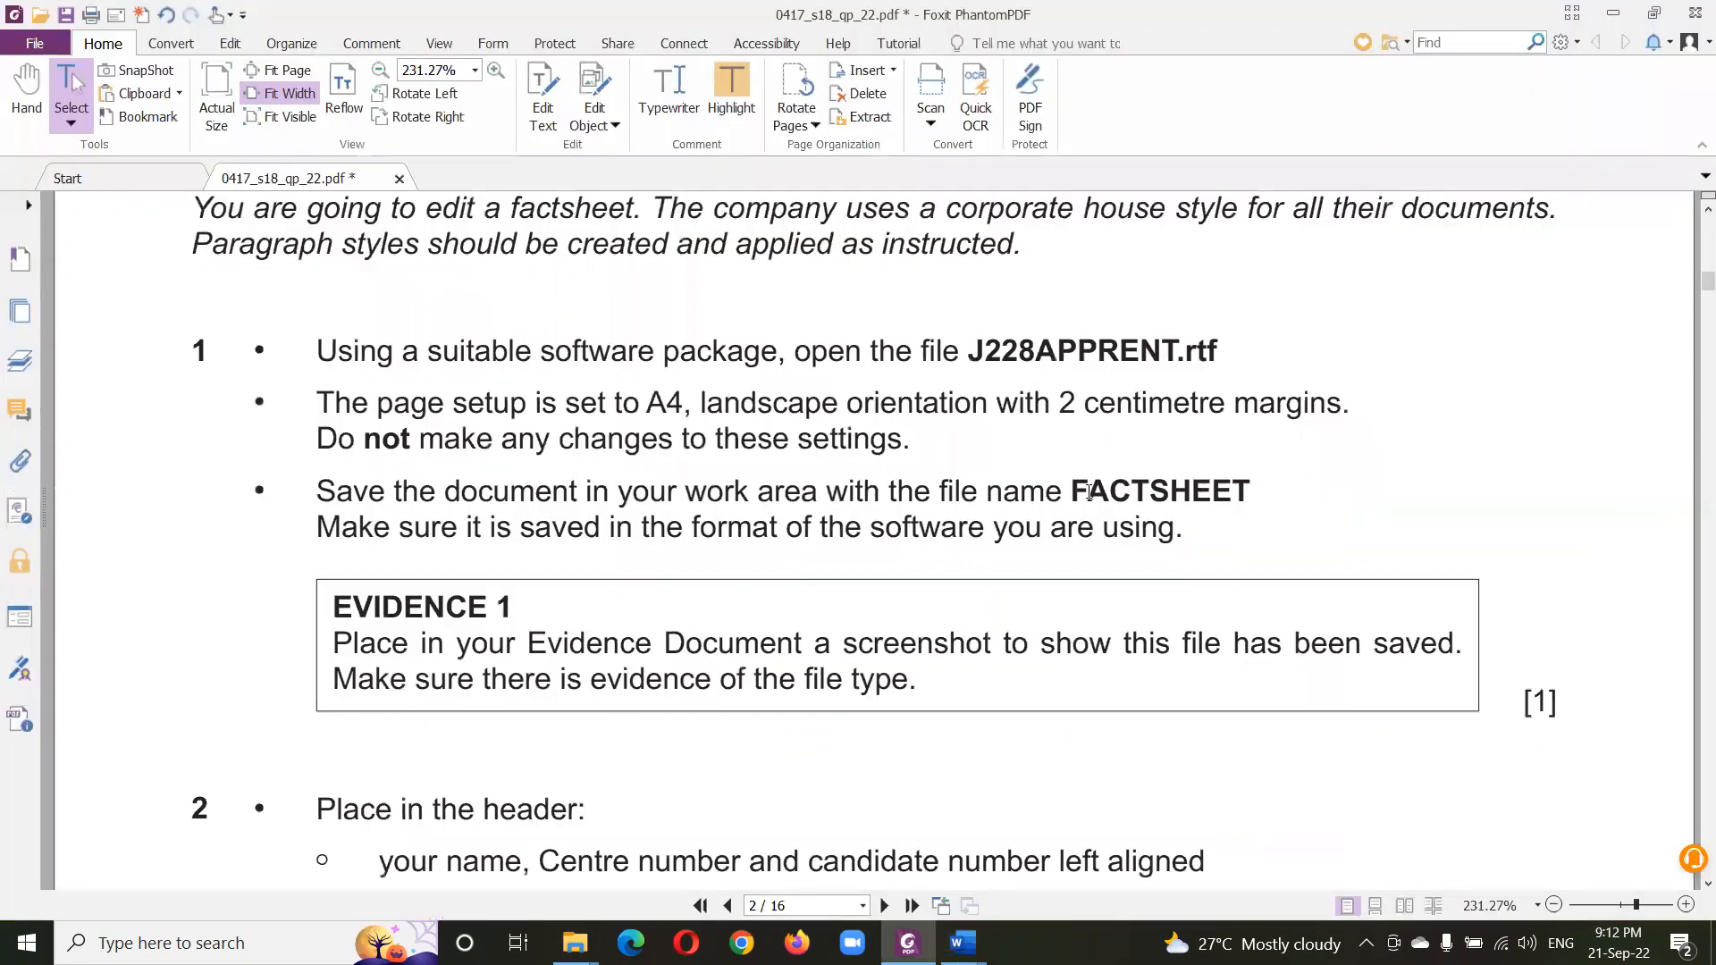
- Read the FACTSHEET file name and page setup instructions, then return to Word
drag(1072, 490, 1249, 489)
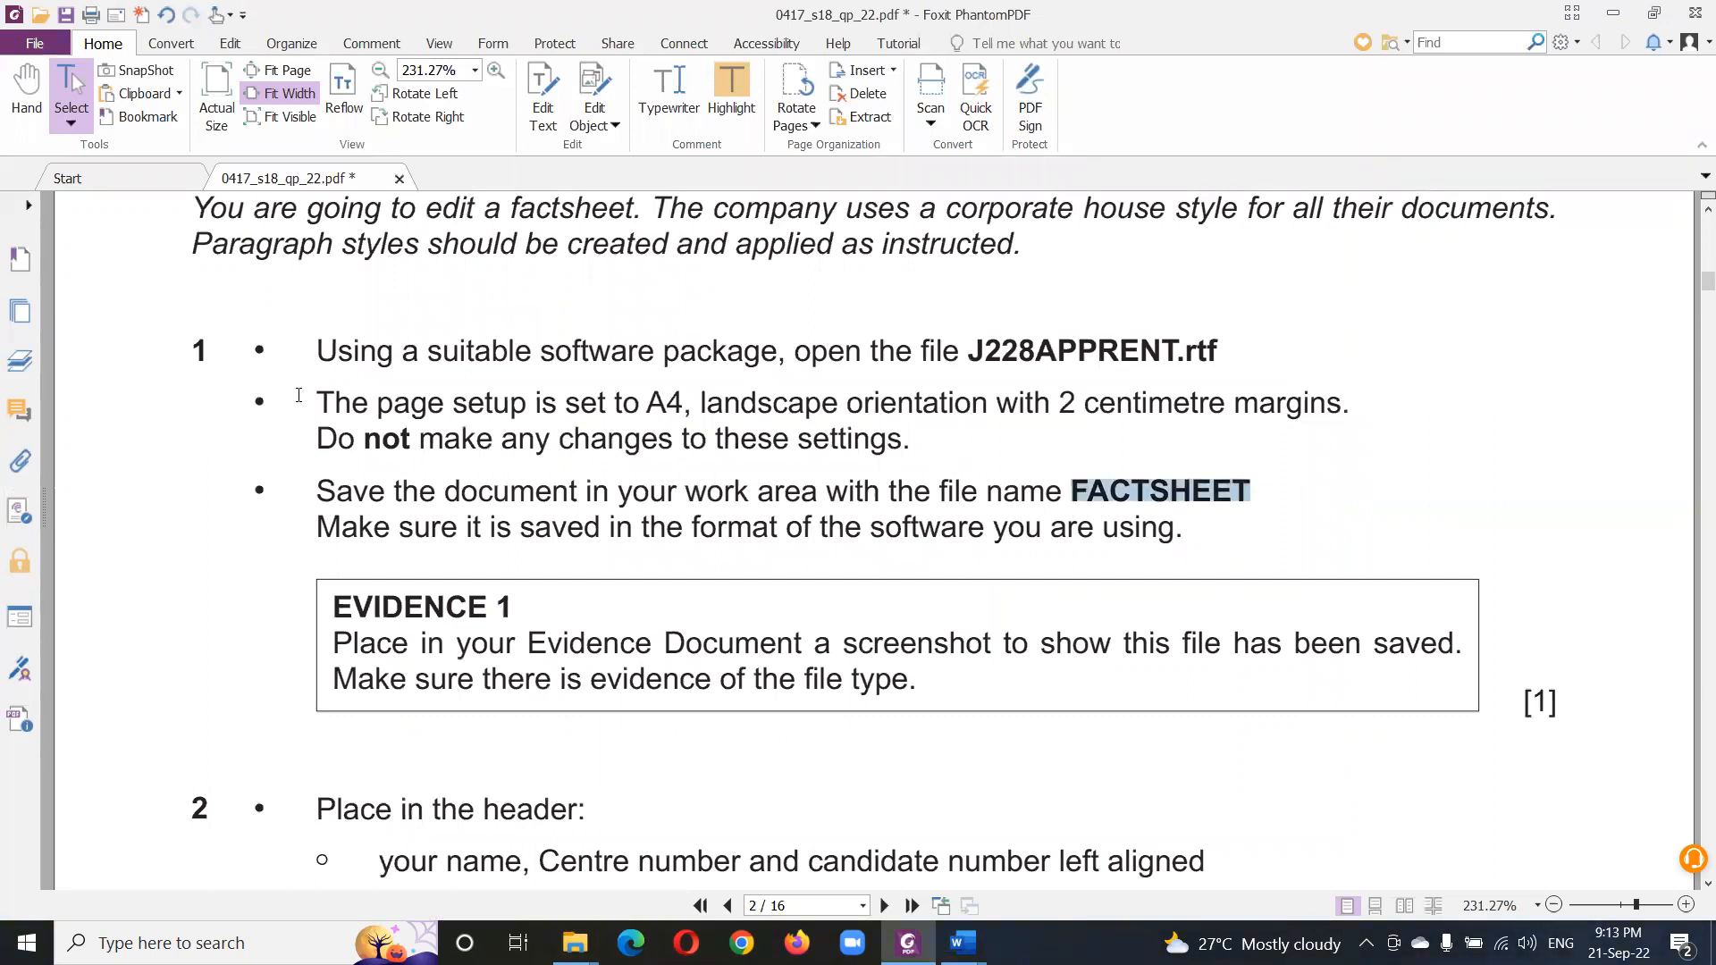
drag(318, 395, 926, 445)
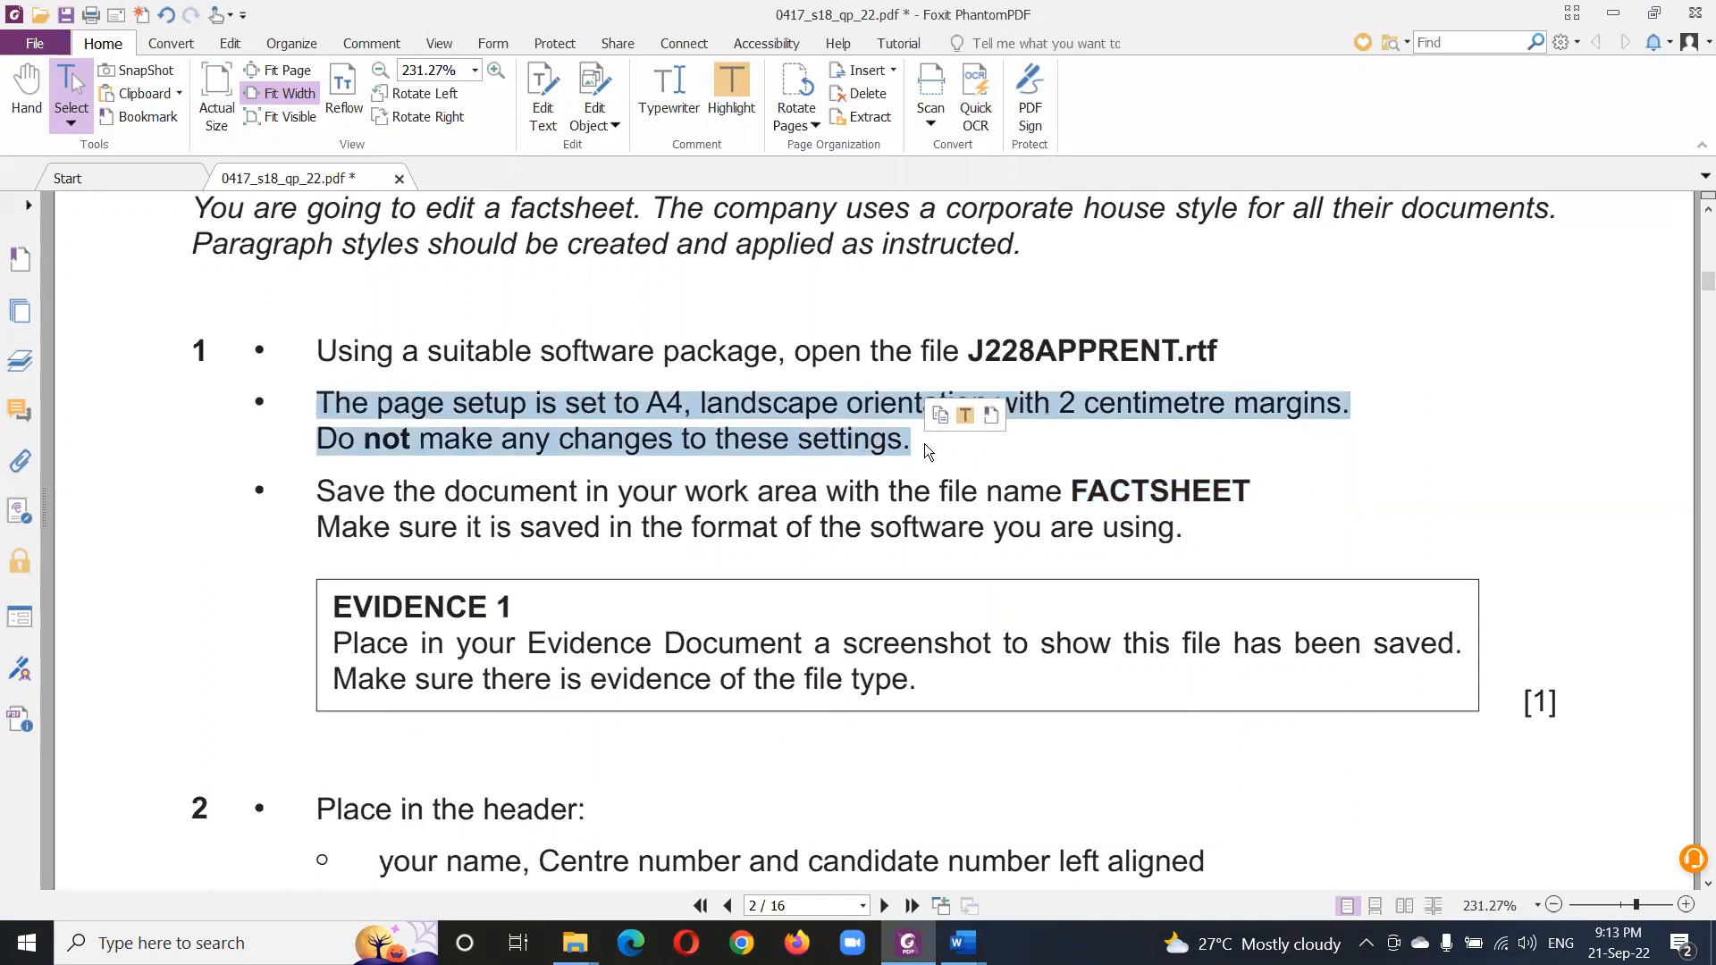
key(alt+Tab)
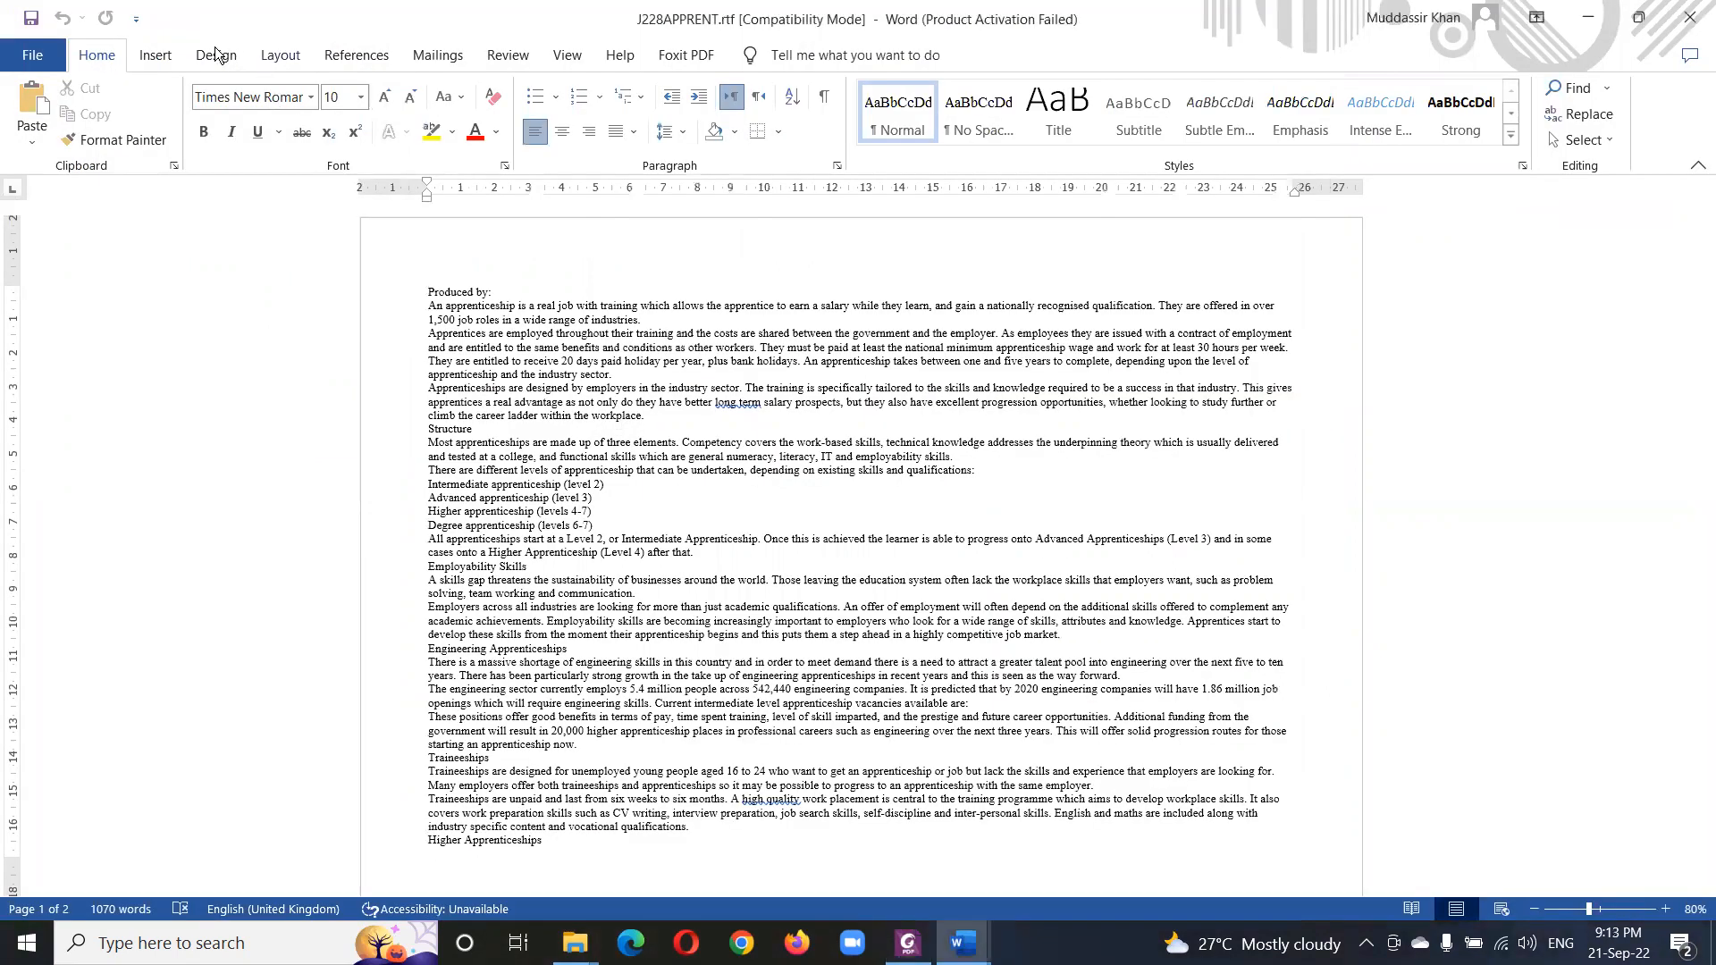
- Confirm the 2 cm custom margins, landscape orientation and paper size without changing anything, then go to the File screen
click(282, 56)
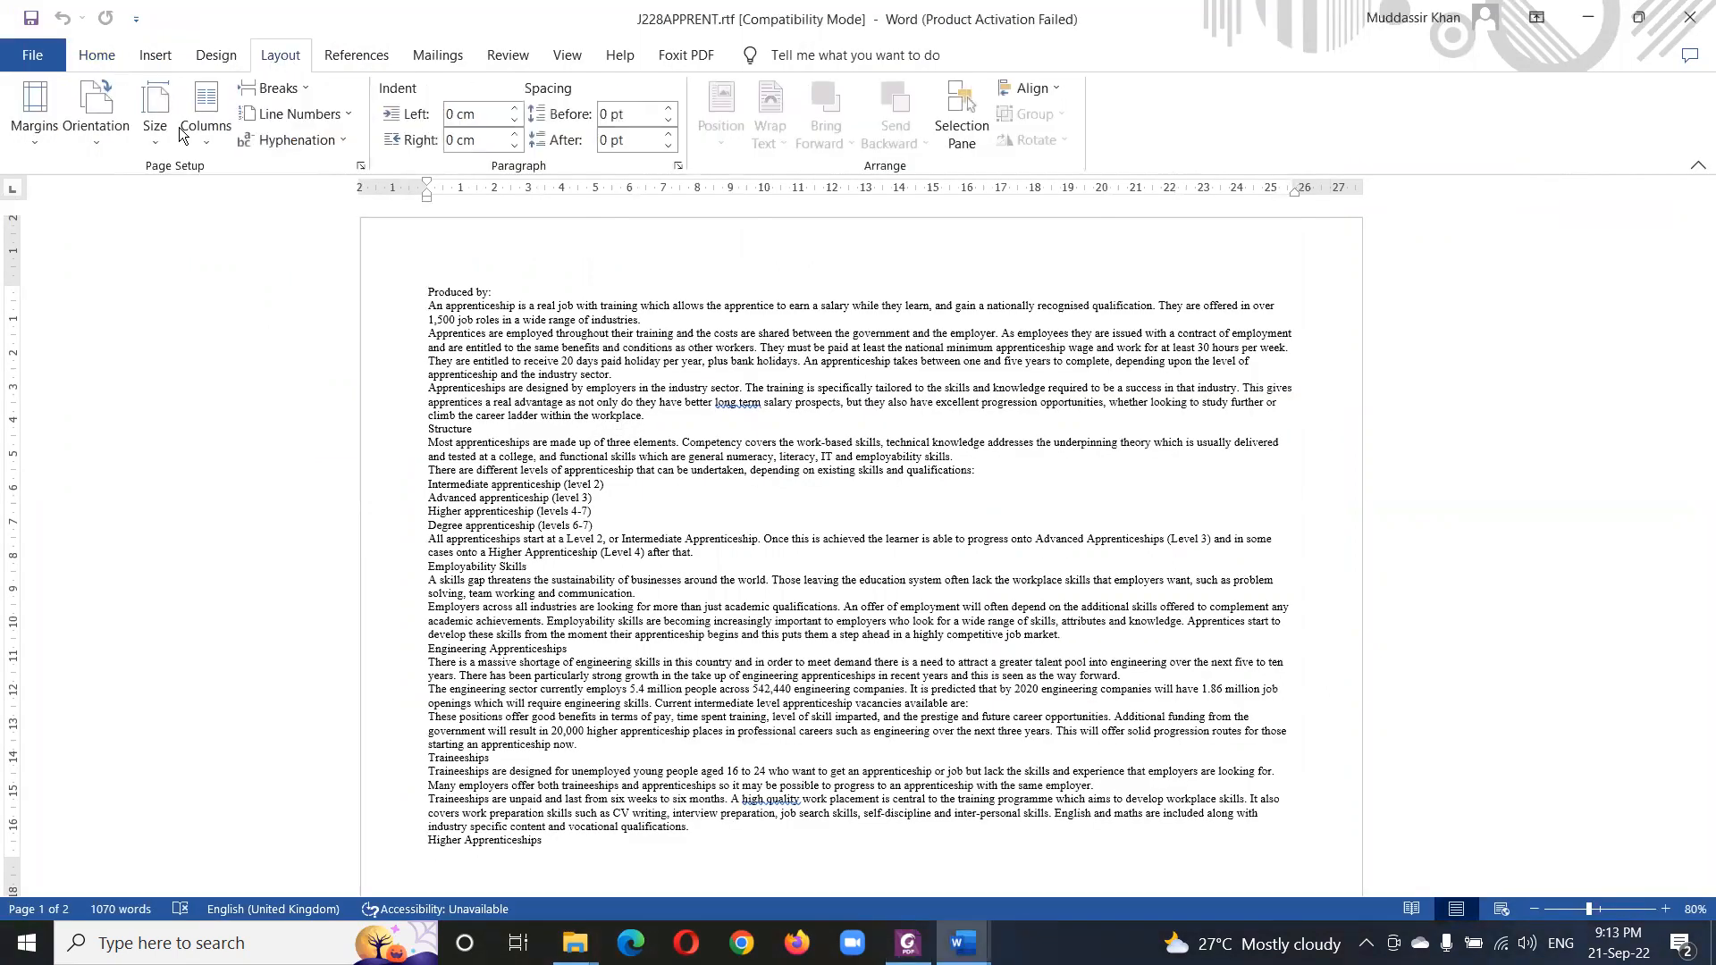
click(47, 132)
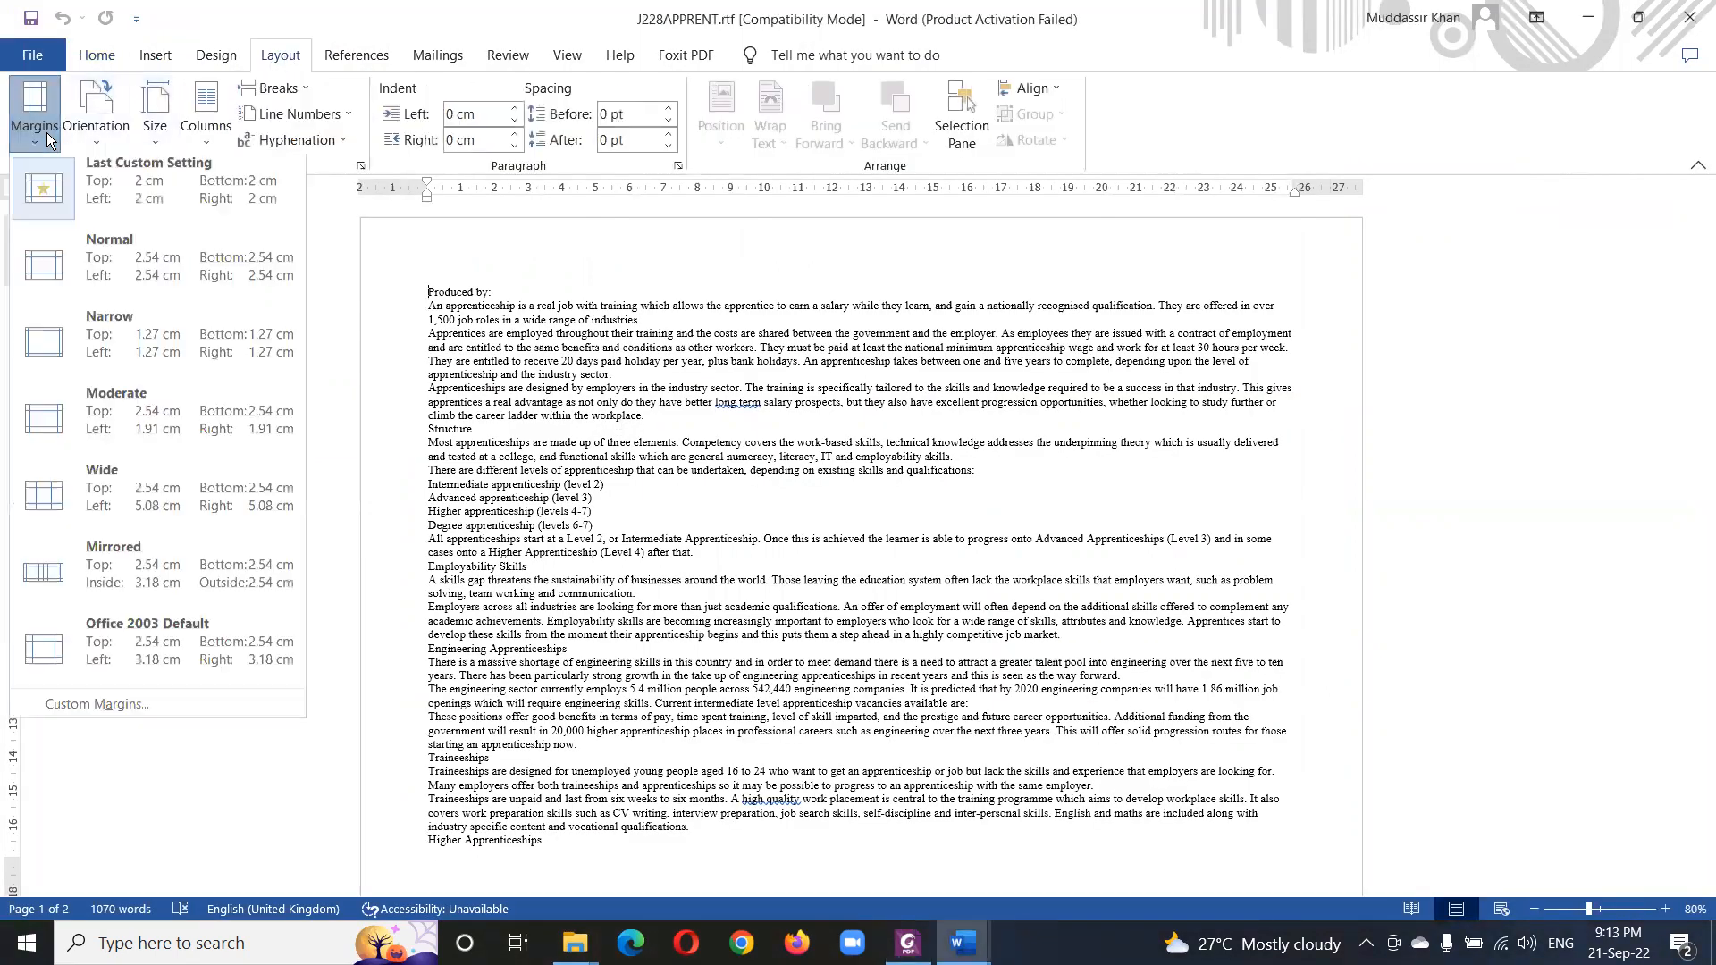
click(145, 709)
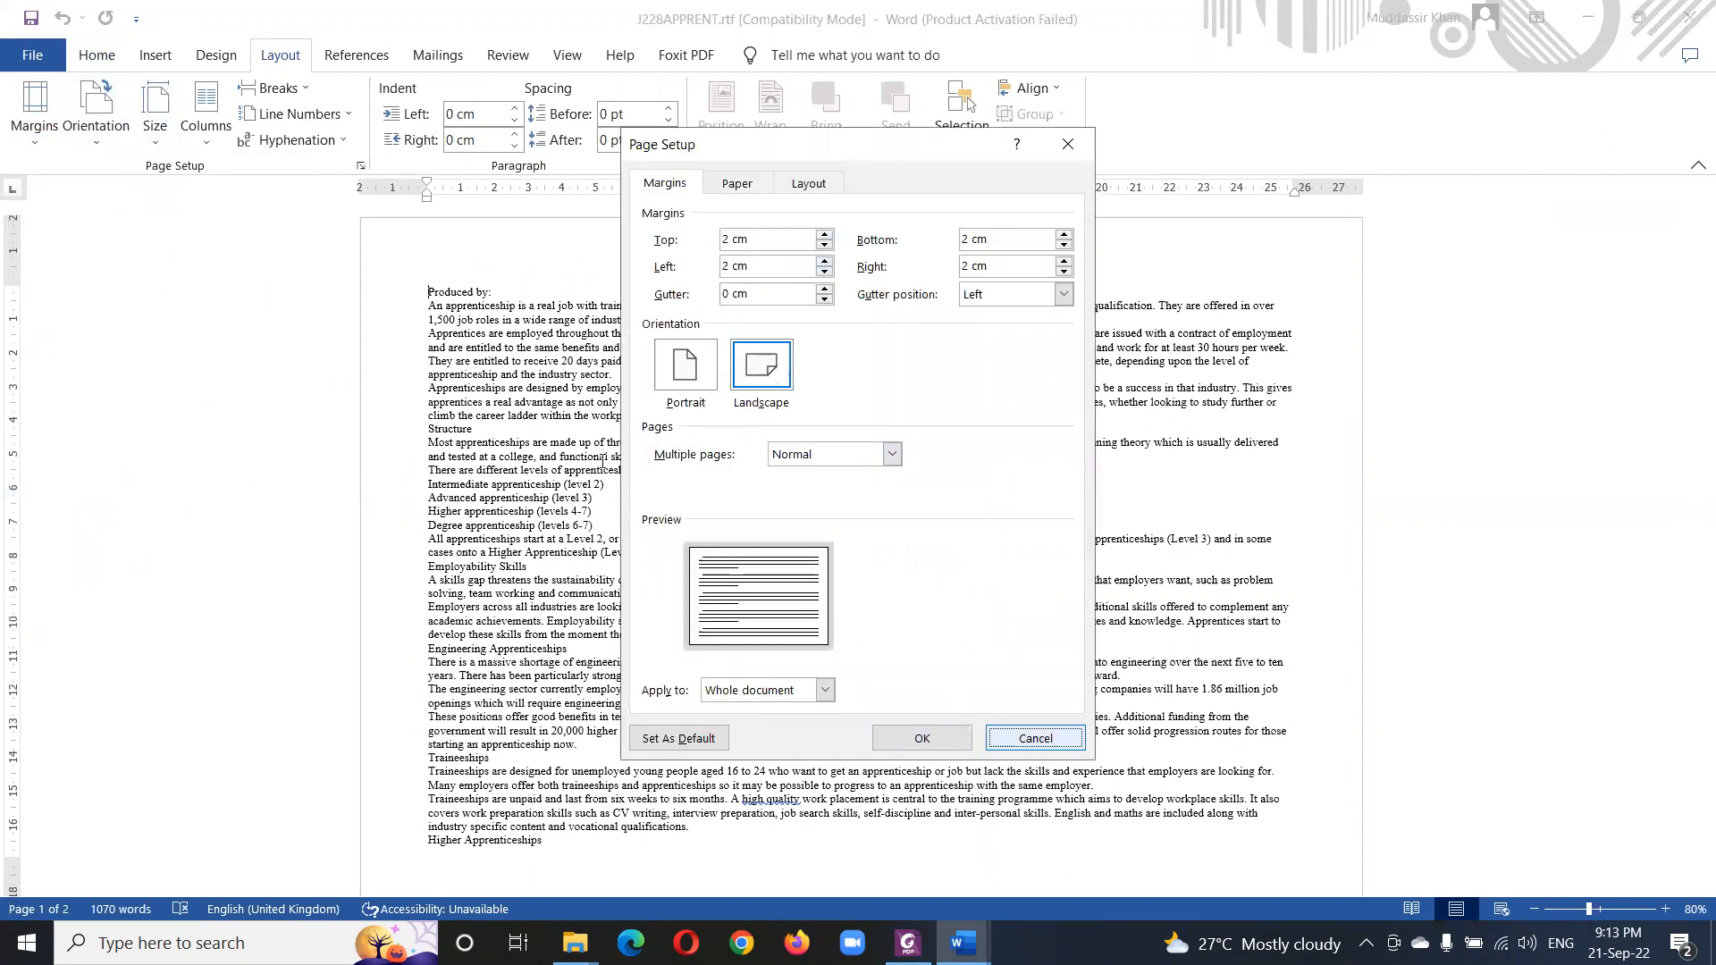
click(1034, 738)
click(90, 132)
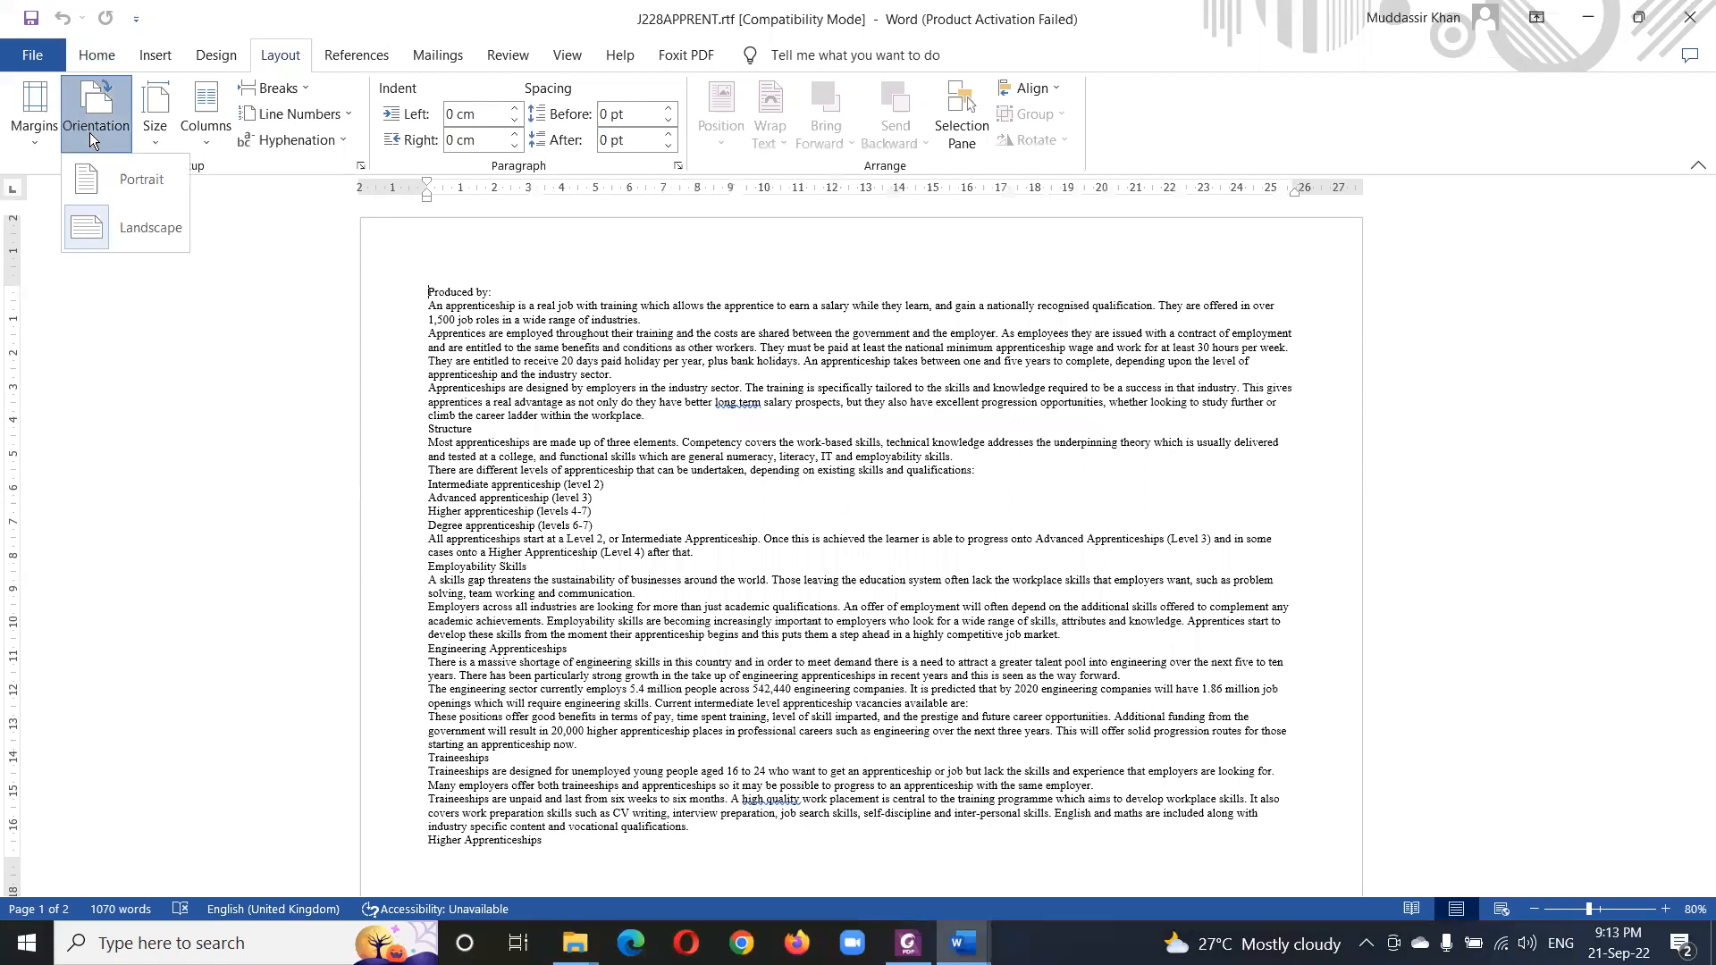
click(159, 133)
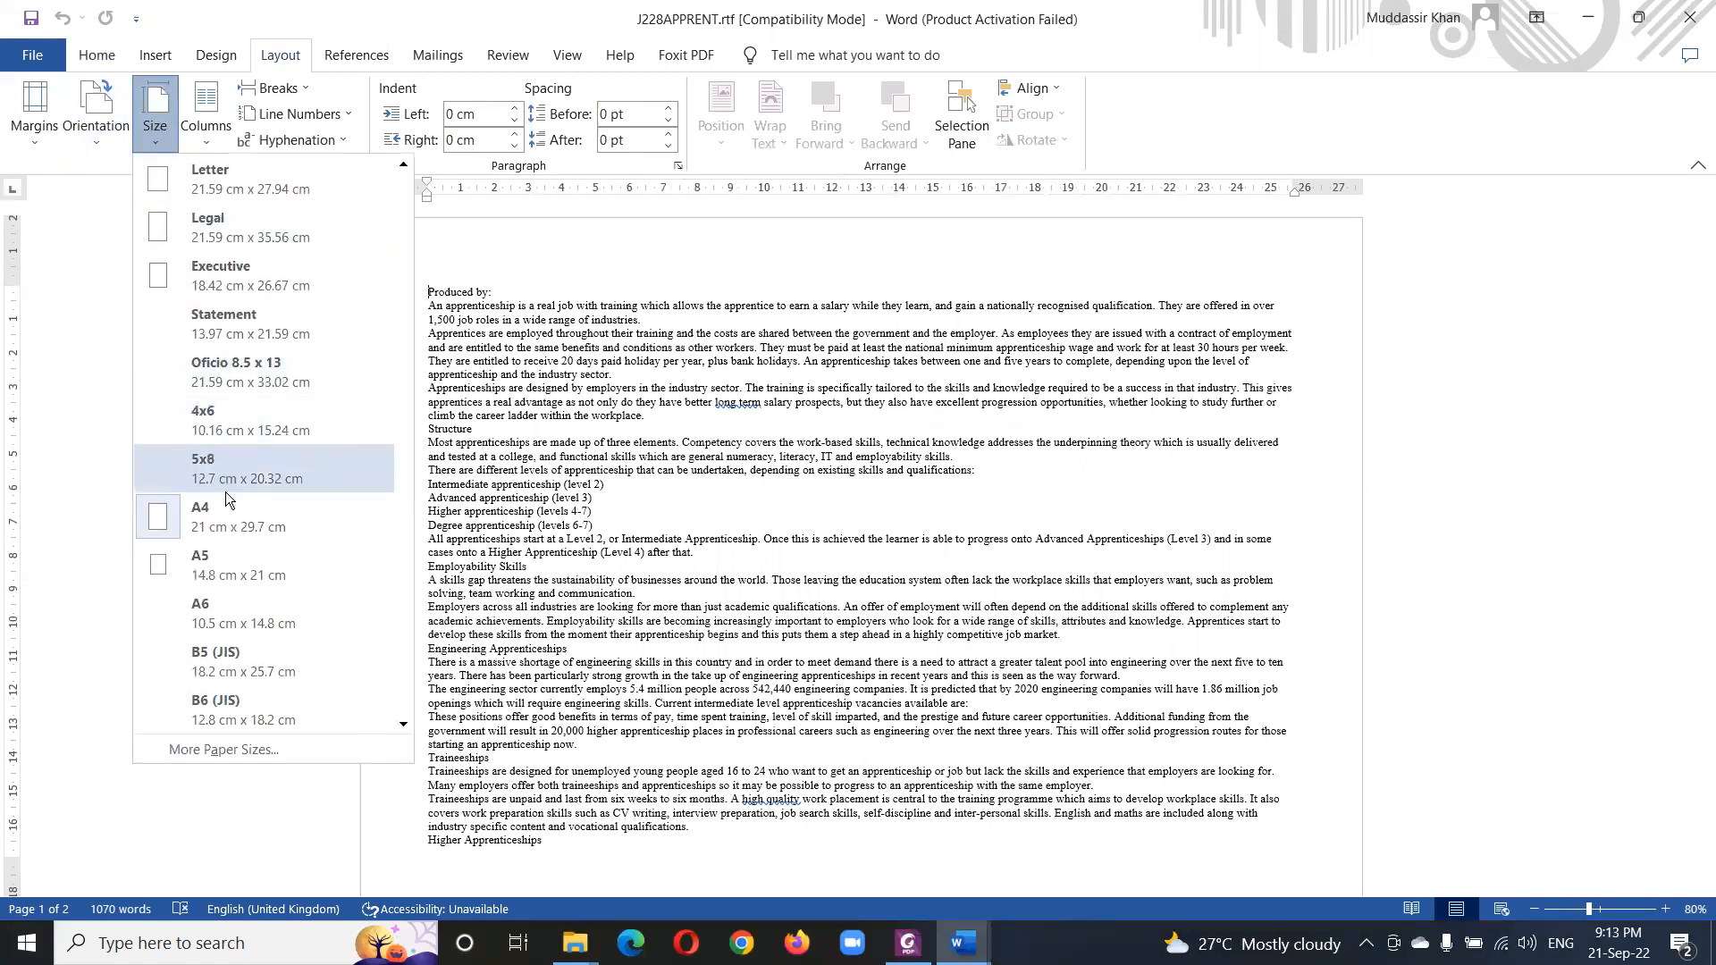
click(804, 552)
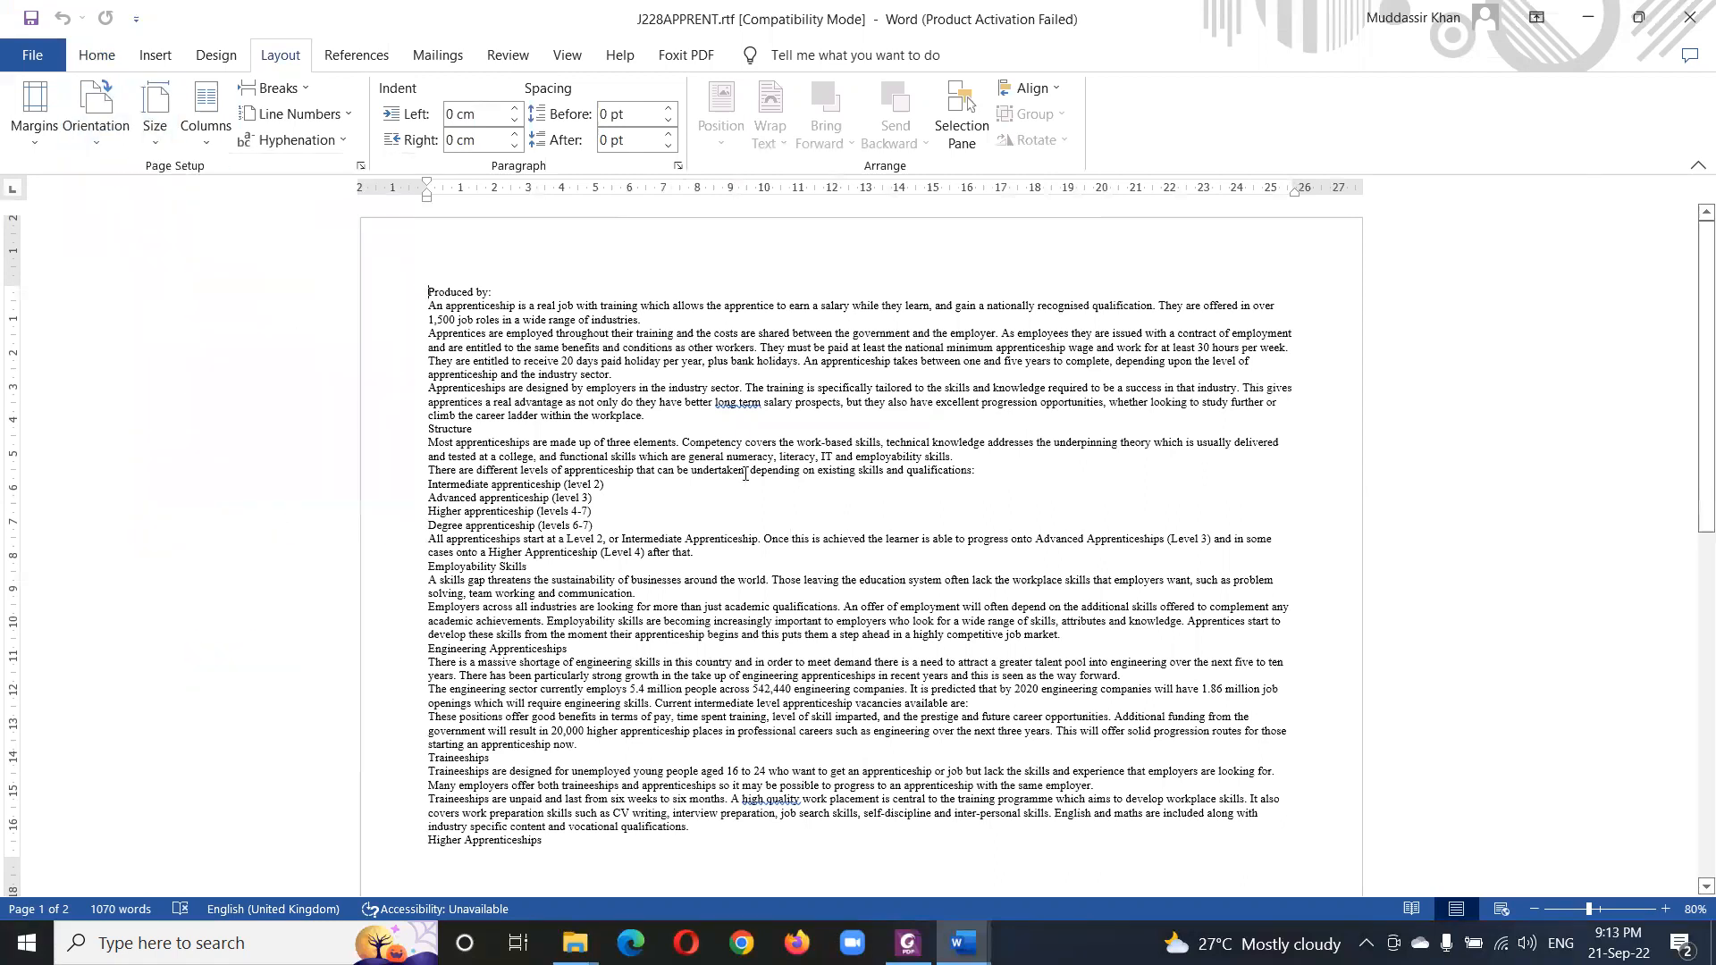
click(32, 55)
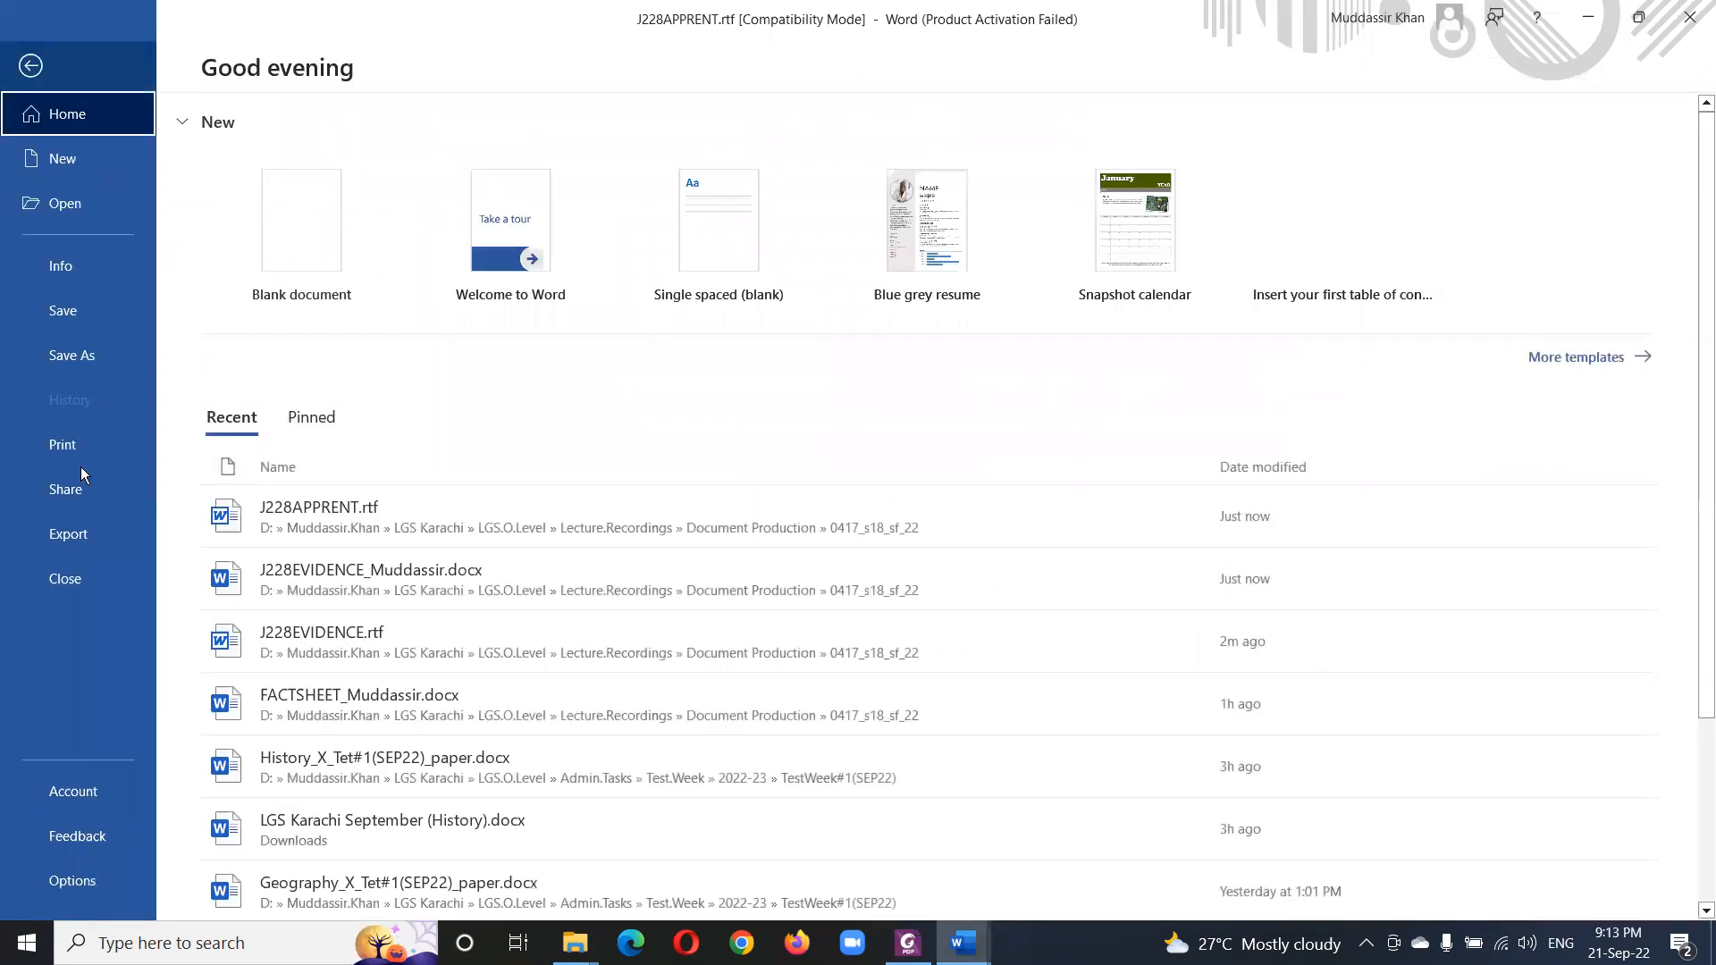
- Save the document as a Word Document (*.docx) named FACTSHEET_ plus the candidate's name, accepting the format upgrade
click(70, 354)
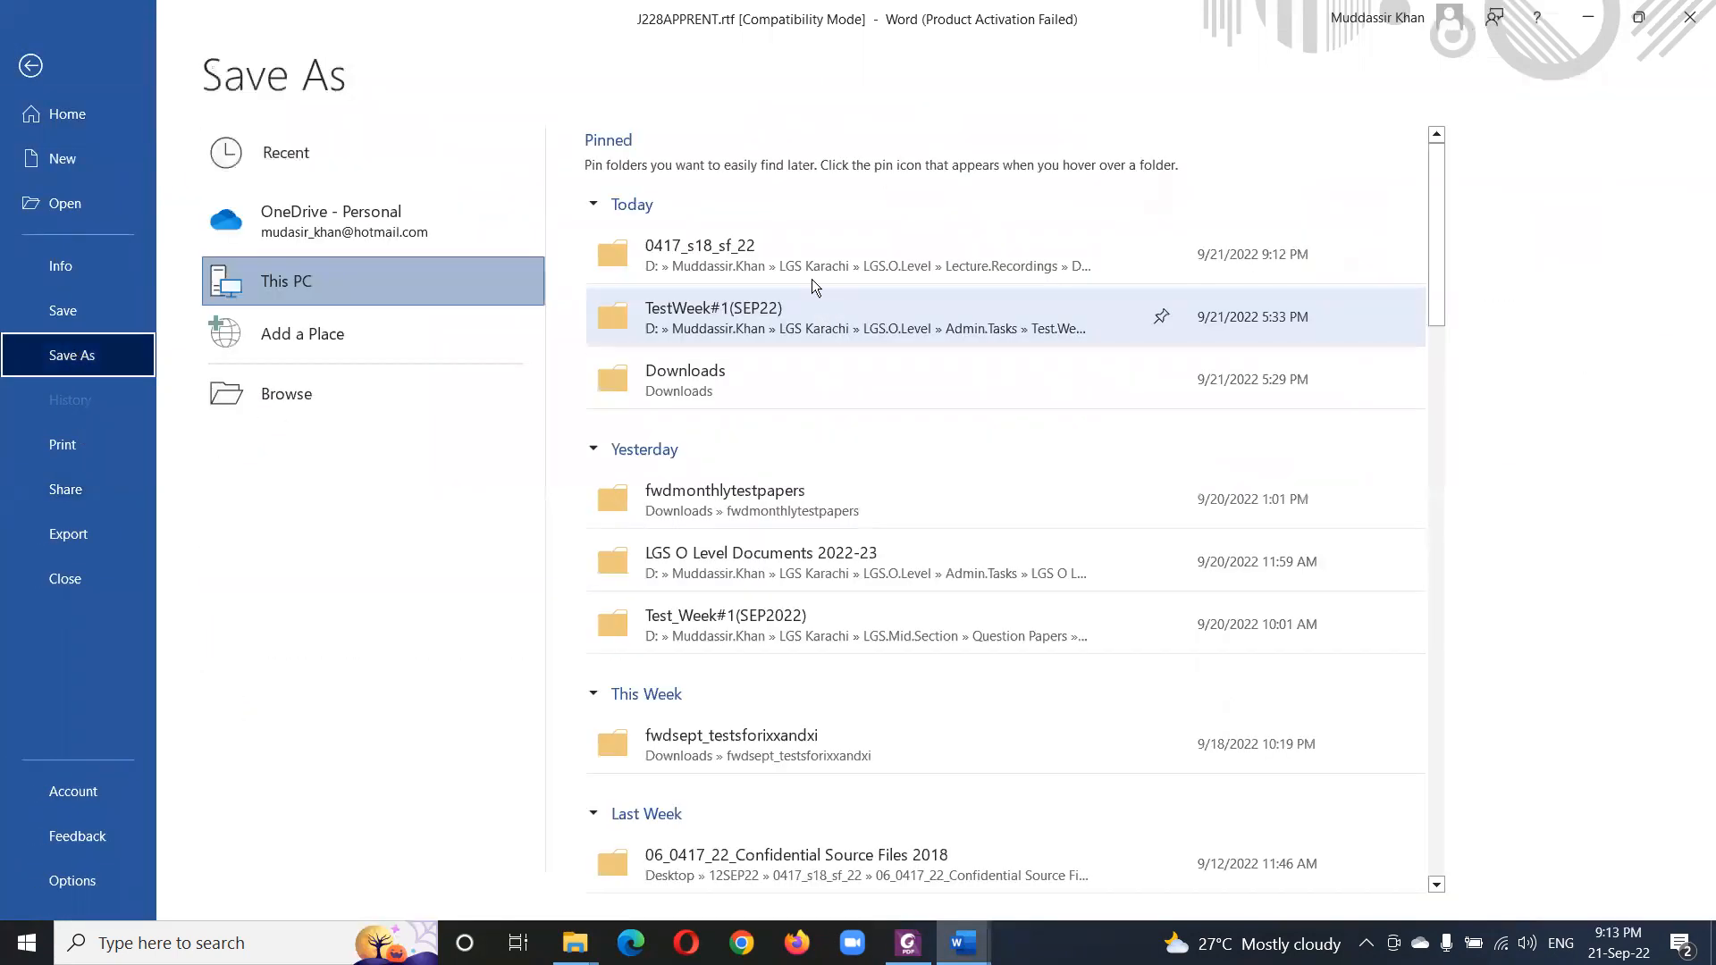
click(904, 376)
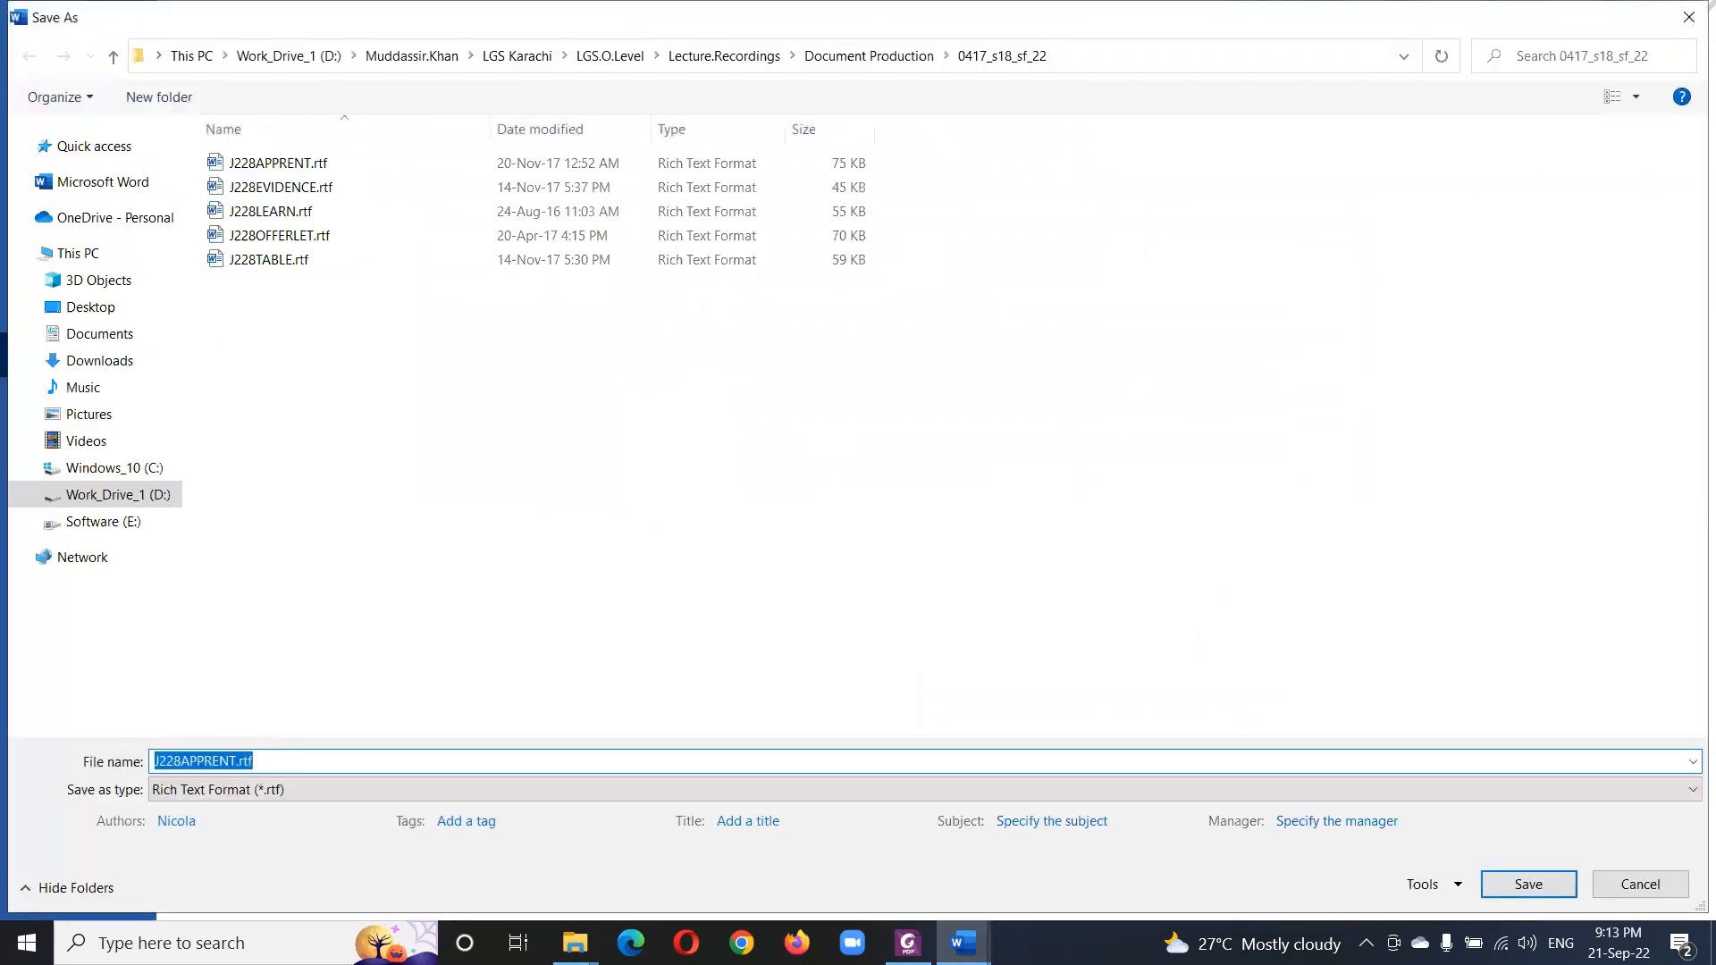
text(FACTSHEET)
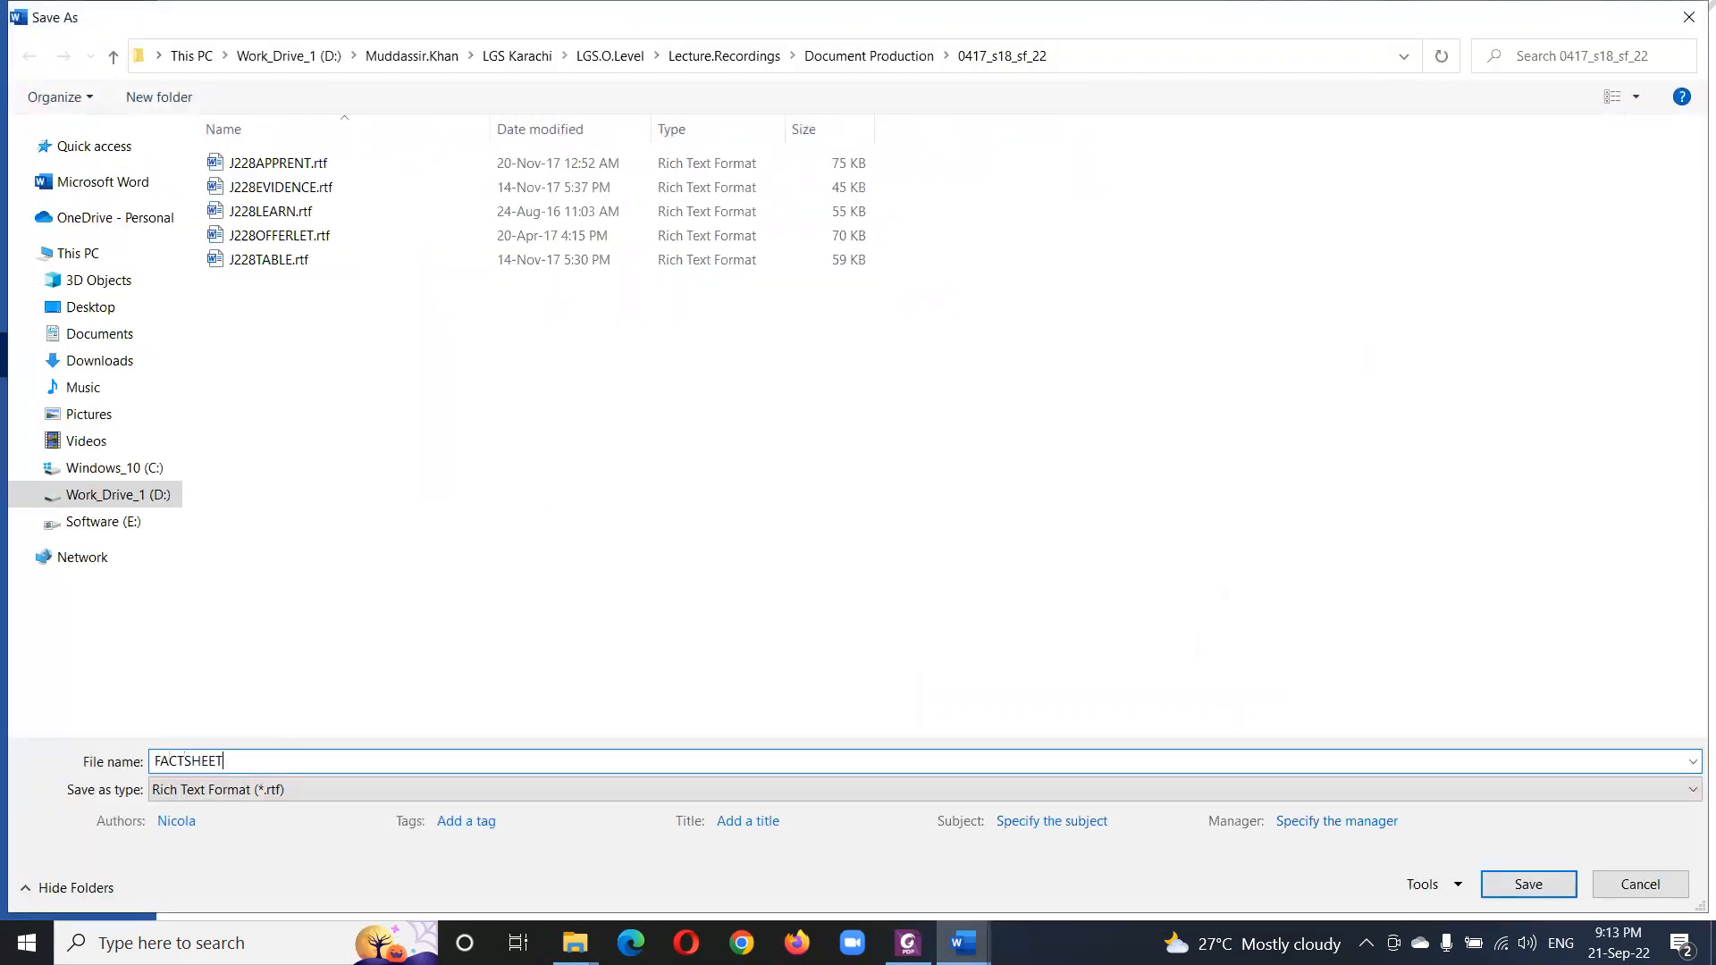
text(_Muddassir)
click(502, 791)
click(414, 465)
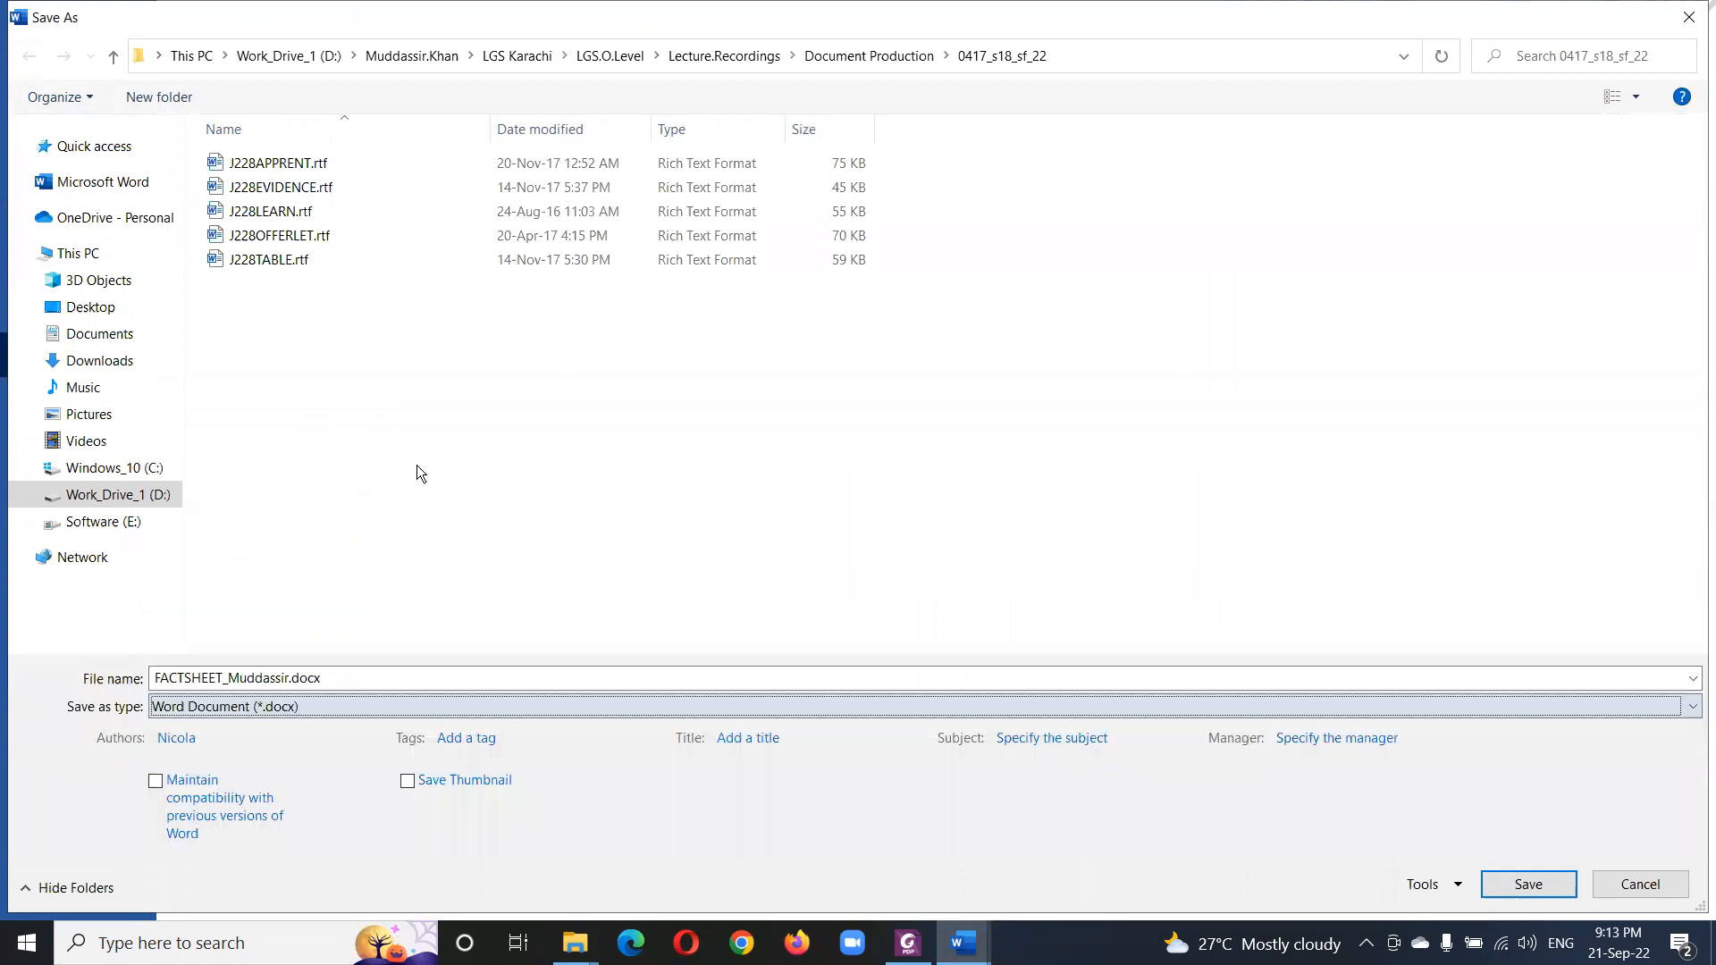
click(1529, 885)
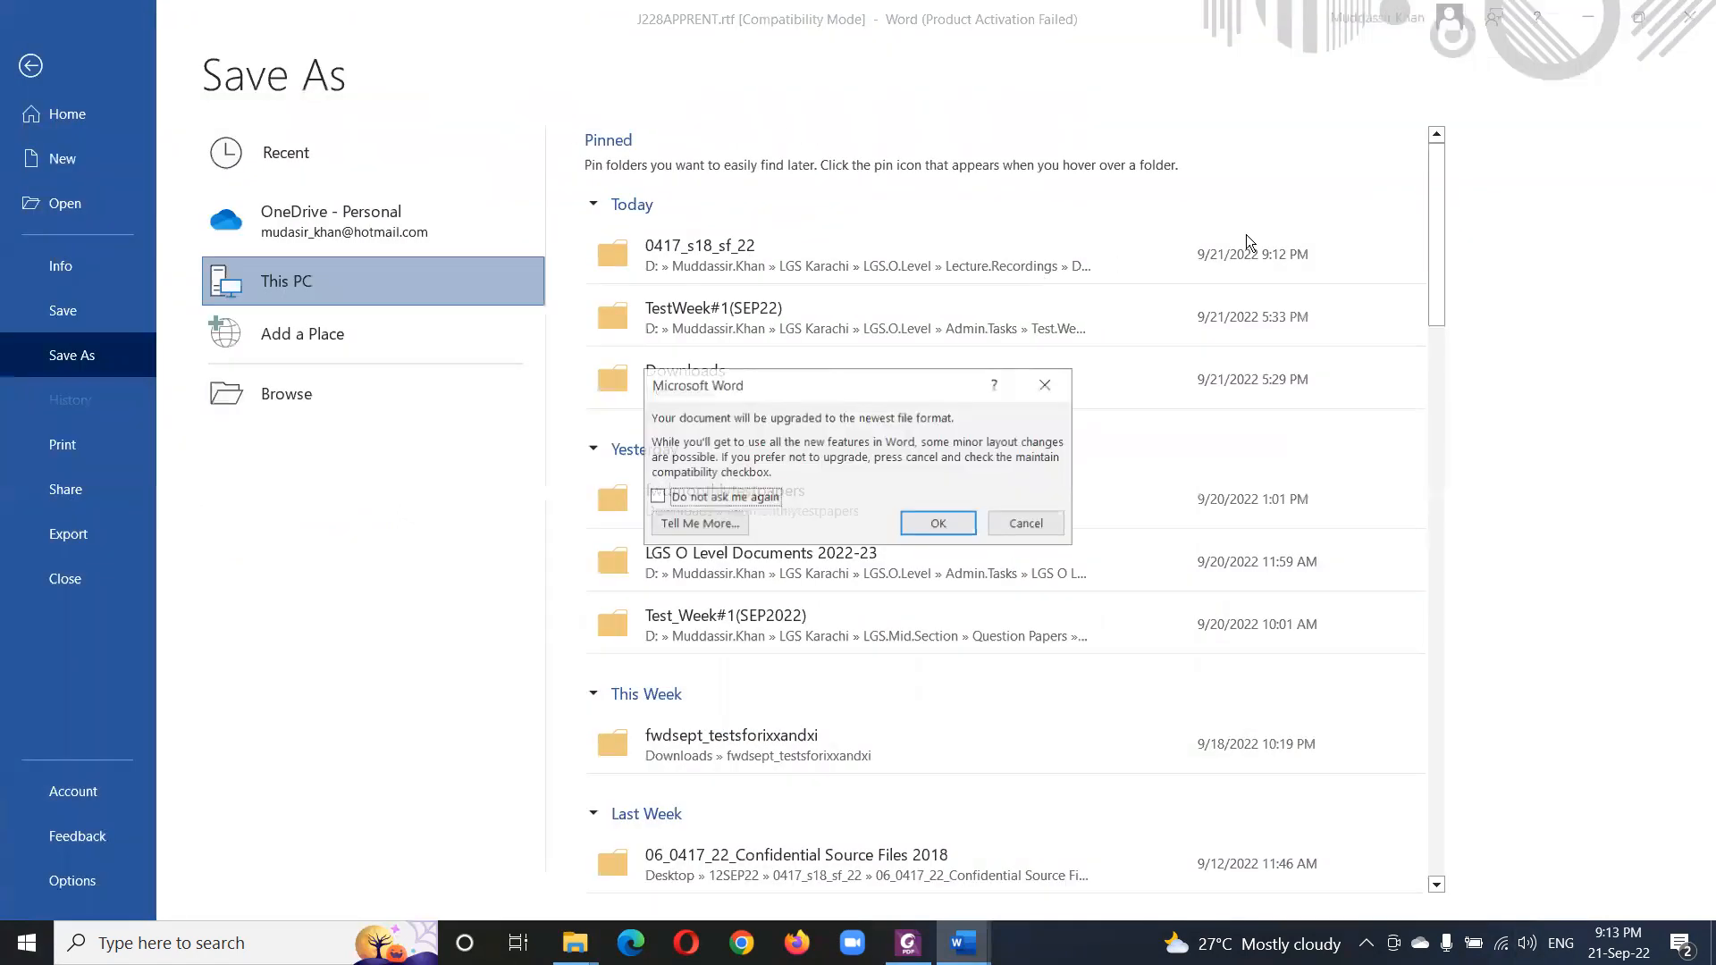
click(939, 523)
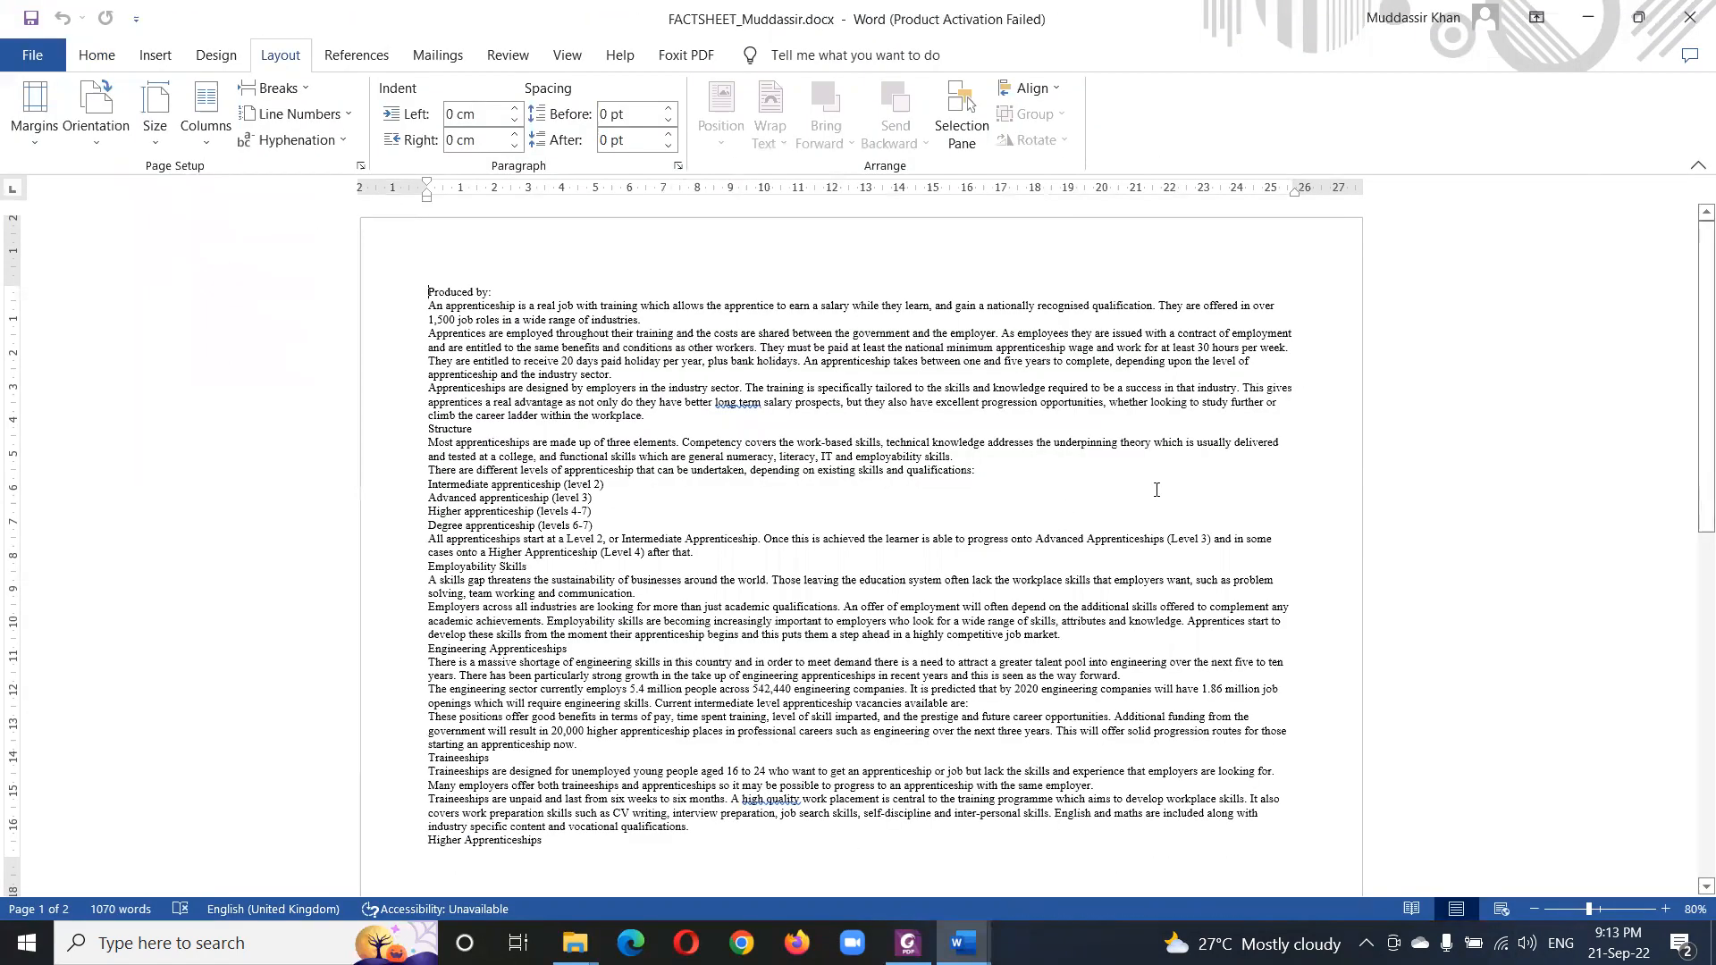
- Strike out task 1's instructions in the question PDF and select the EVIDENCE 1 text
key(alt+Tab)
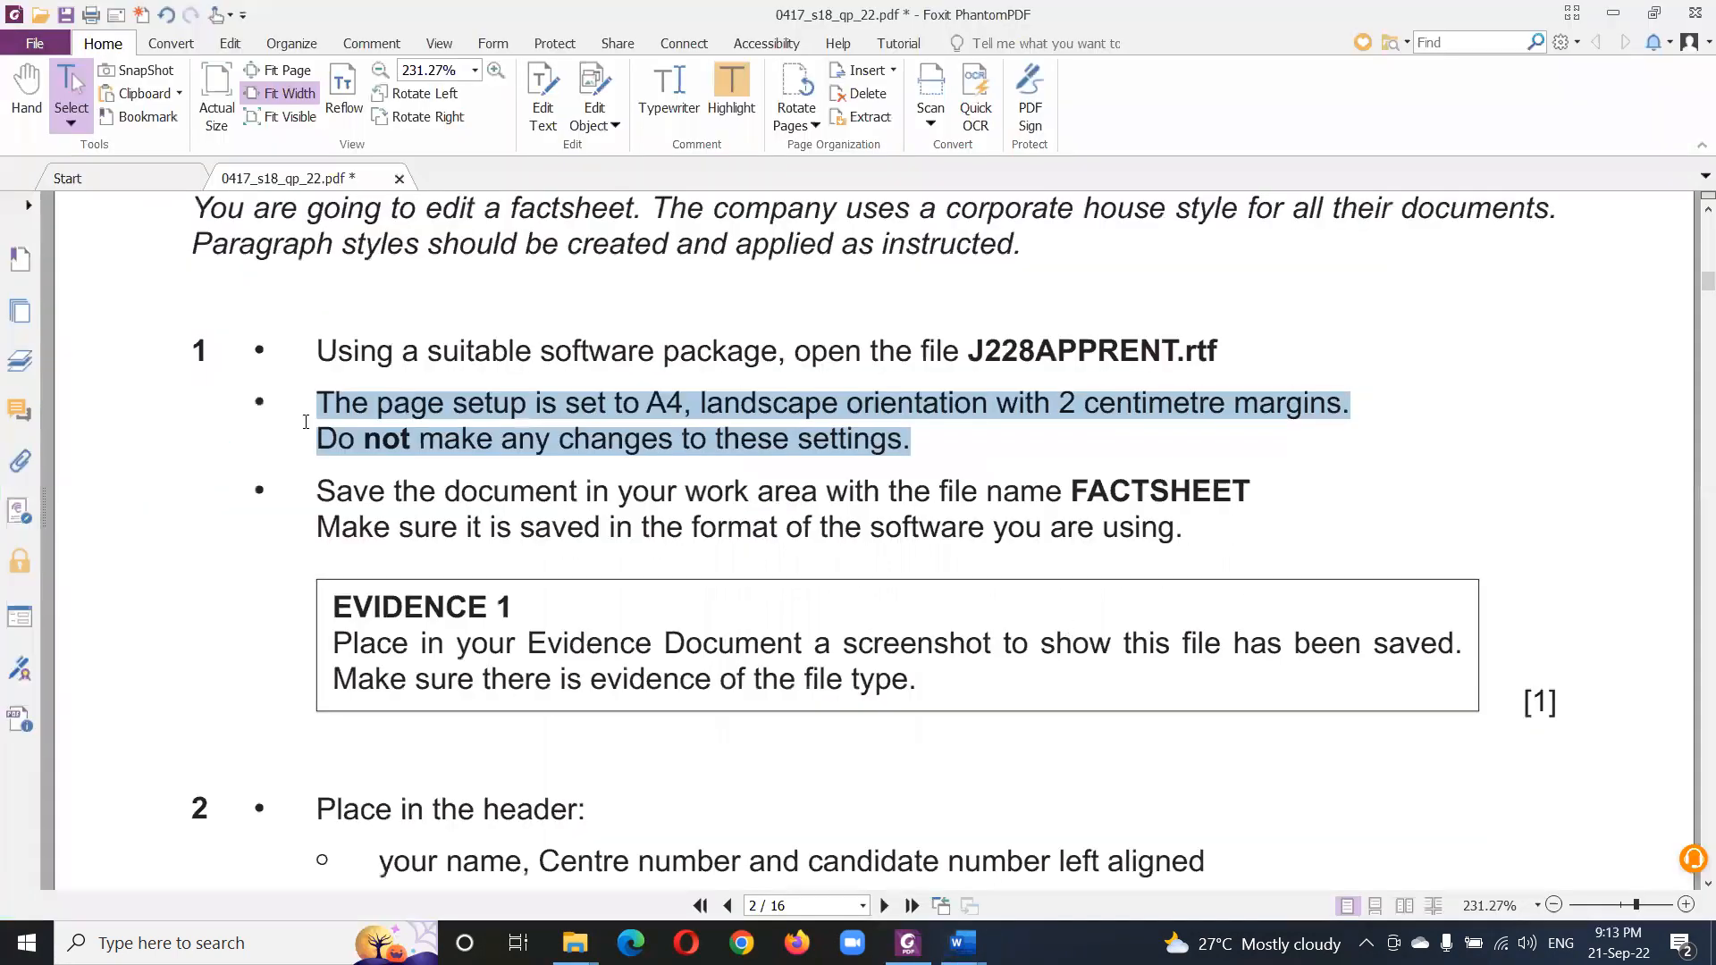
drag(316, 350, 1188, 547)
right_click(1126, 522)
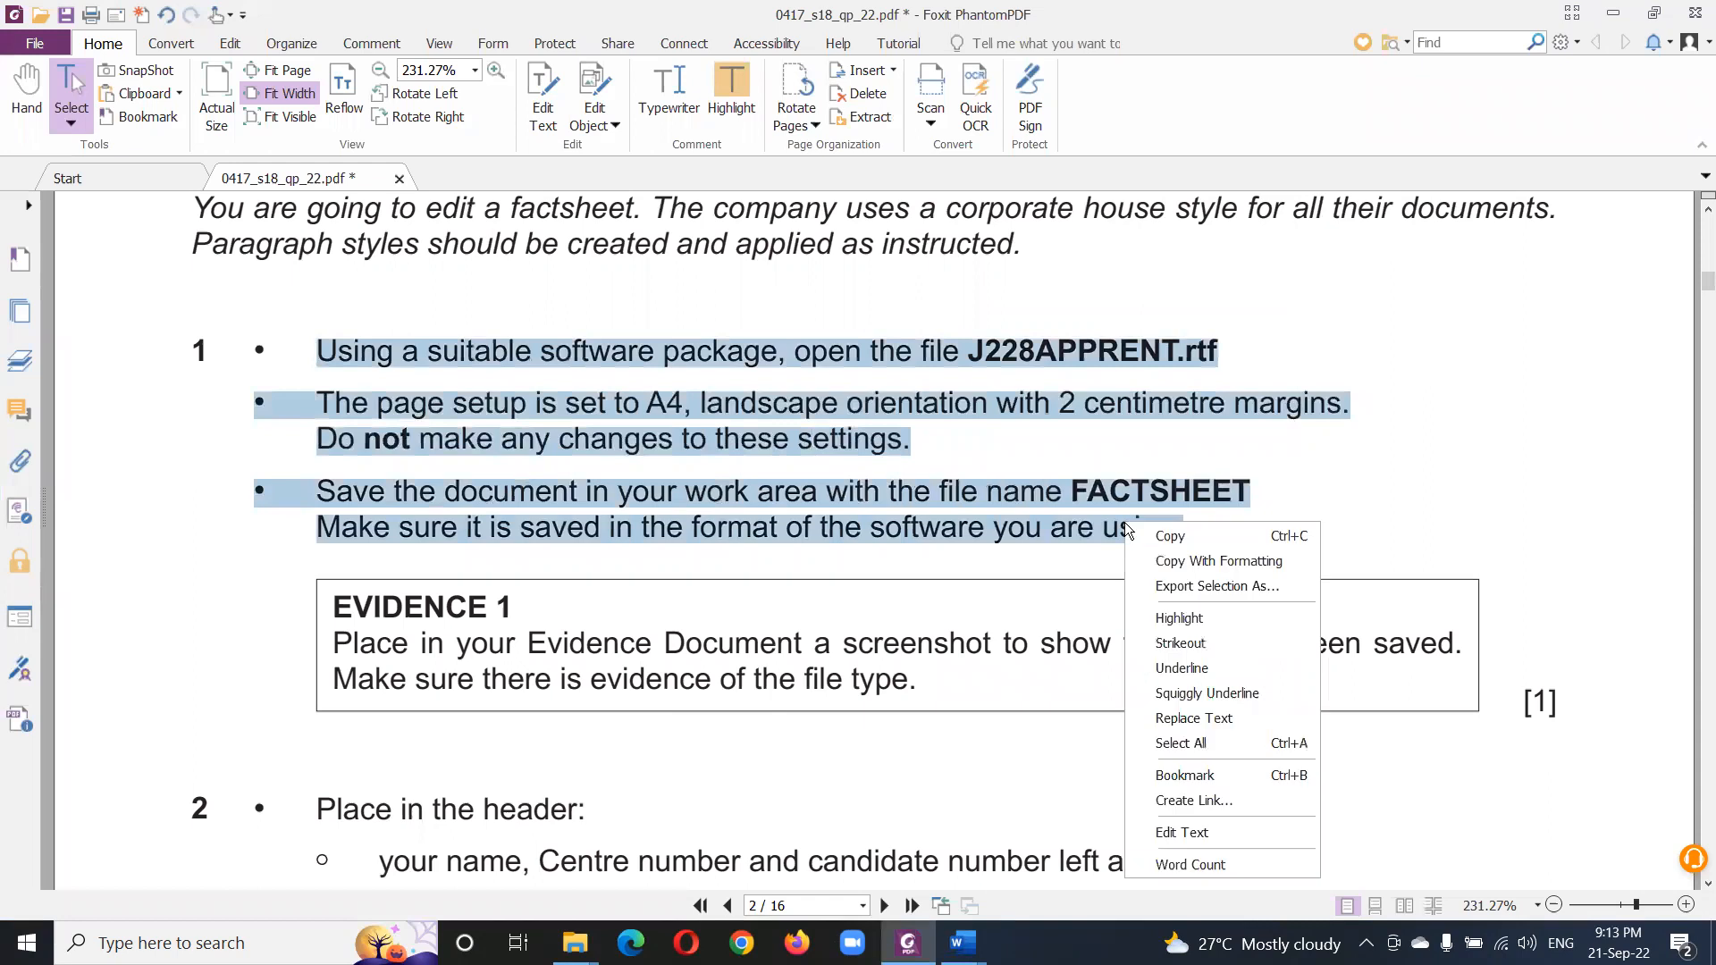
click(1179, 643)
scroll(747, 547, down, 2)
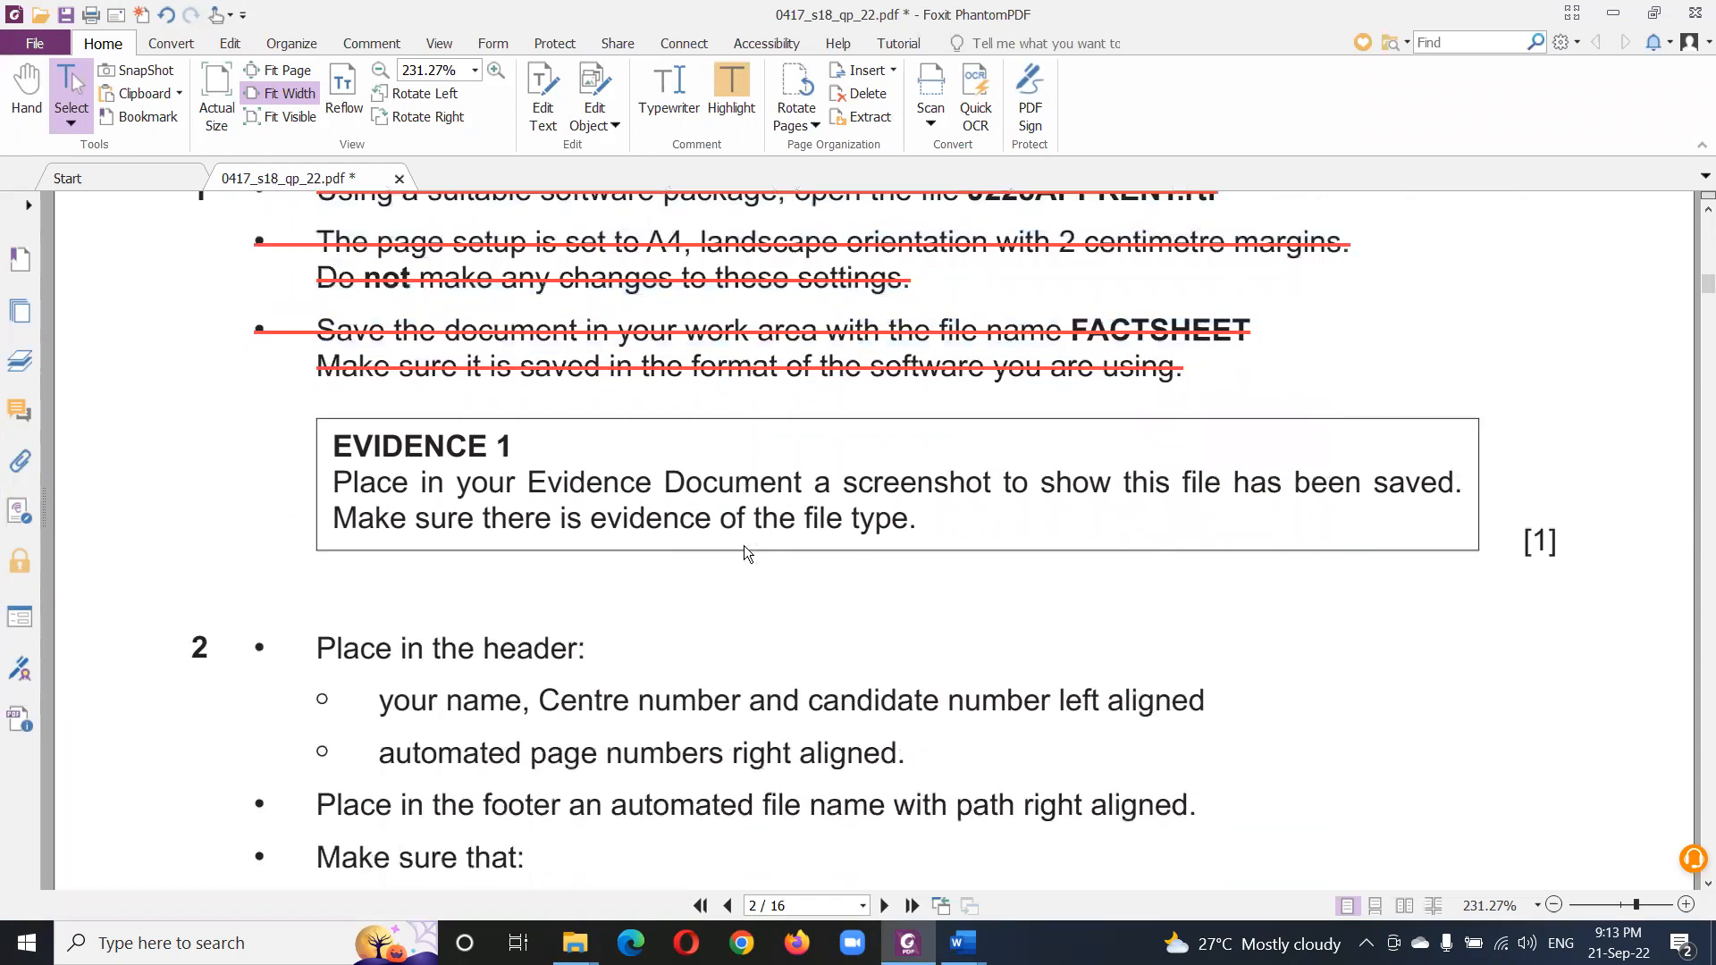
drag(334, 430, 940, 467)
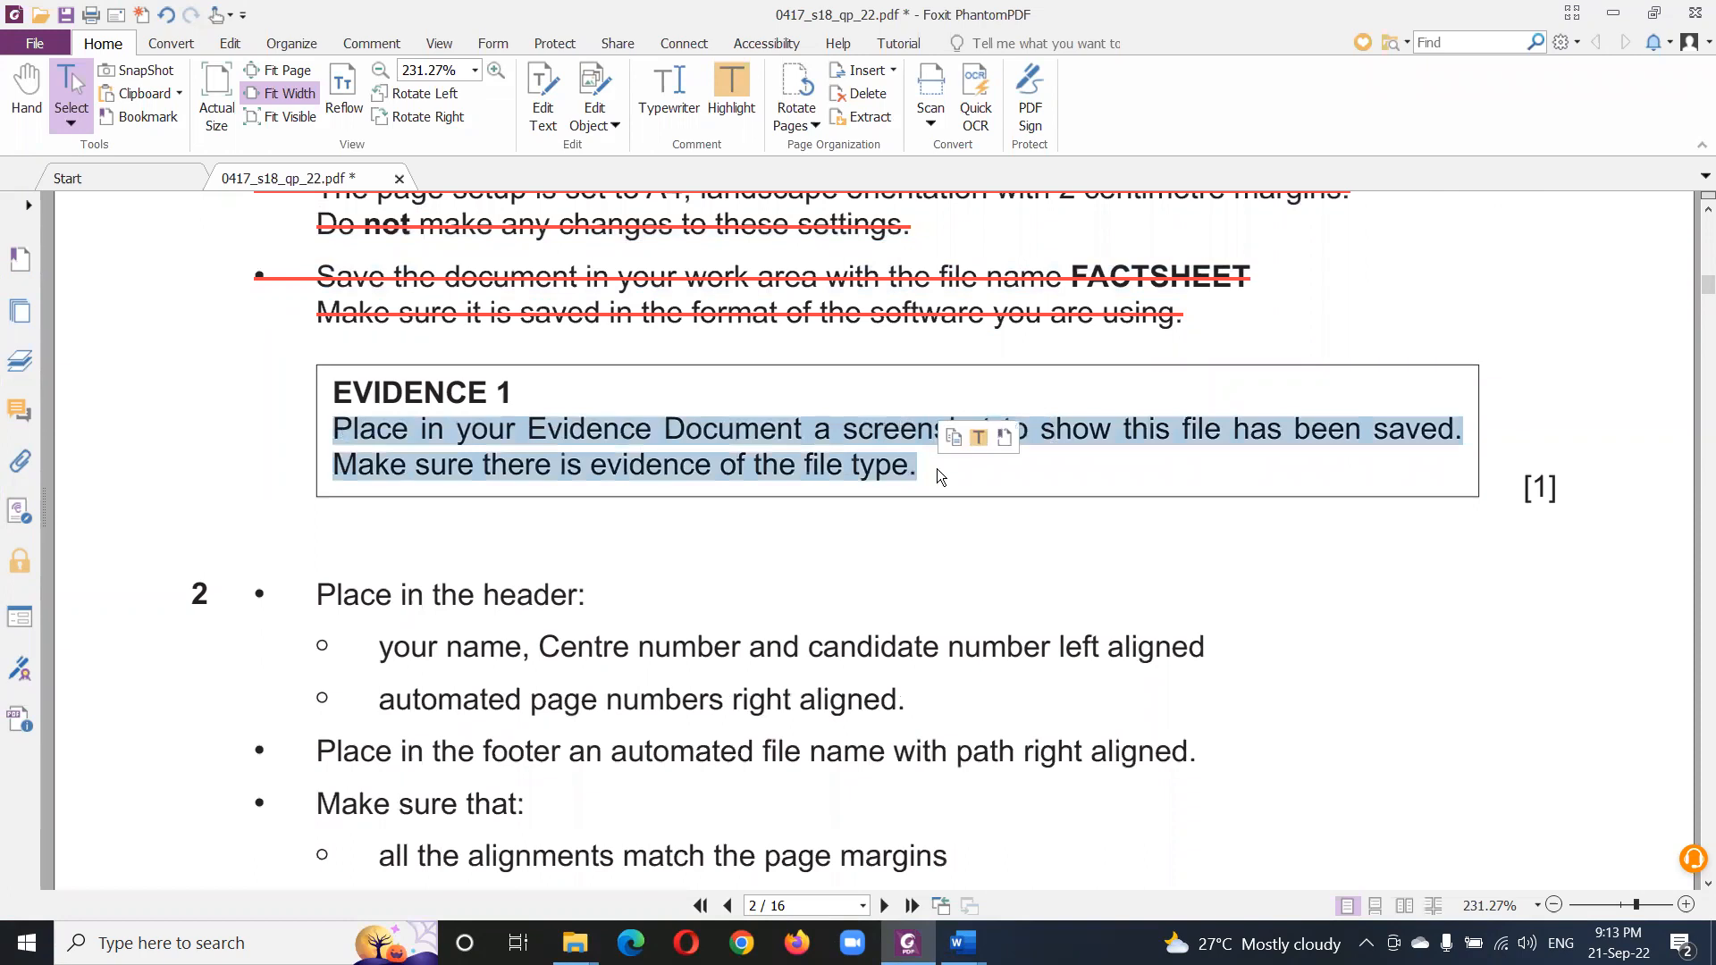
- Show the 0417_s18_sf_22 folder in File Explorer with the saved FACTSHEET .docx selected
key(alt+Tab)
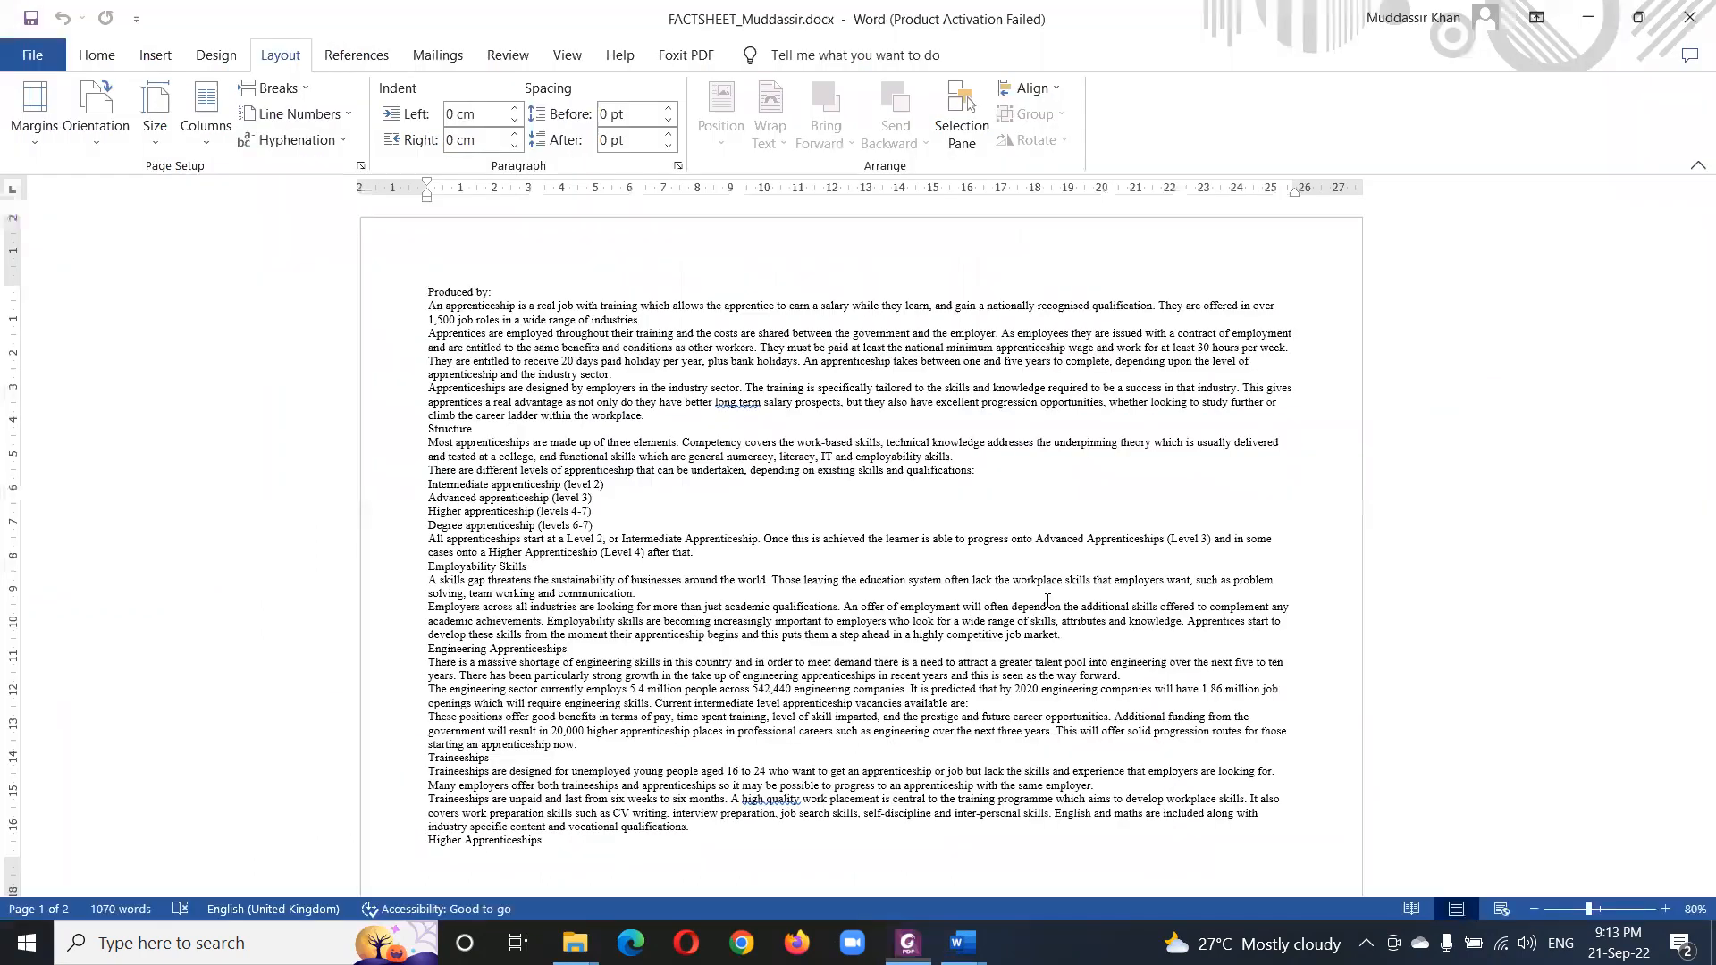
click(574, 943)
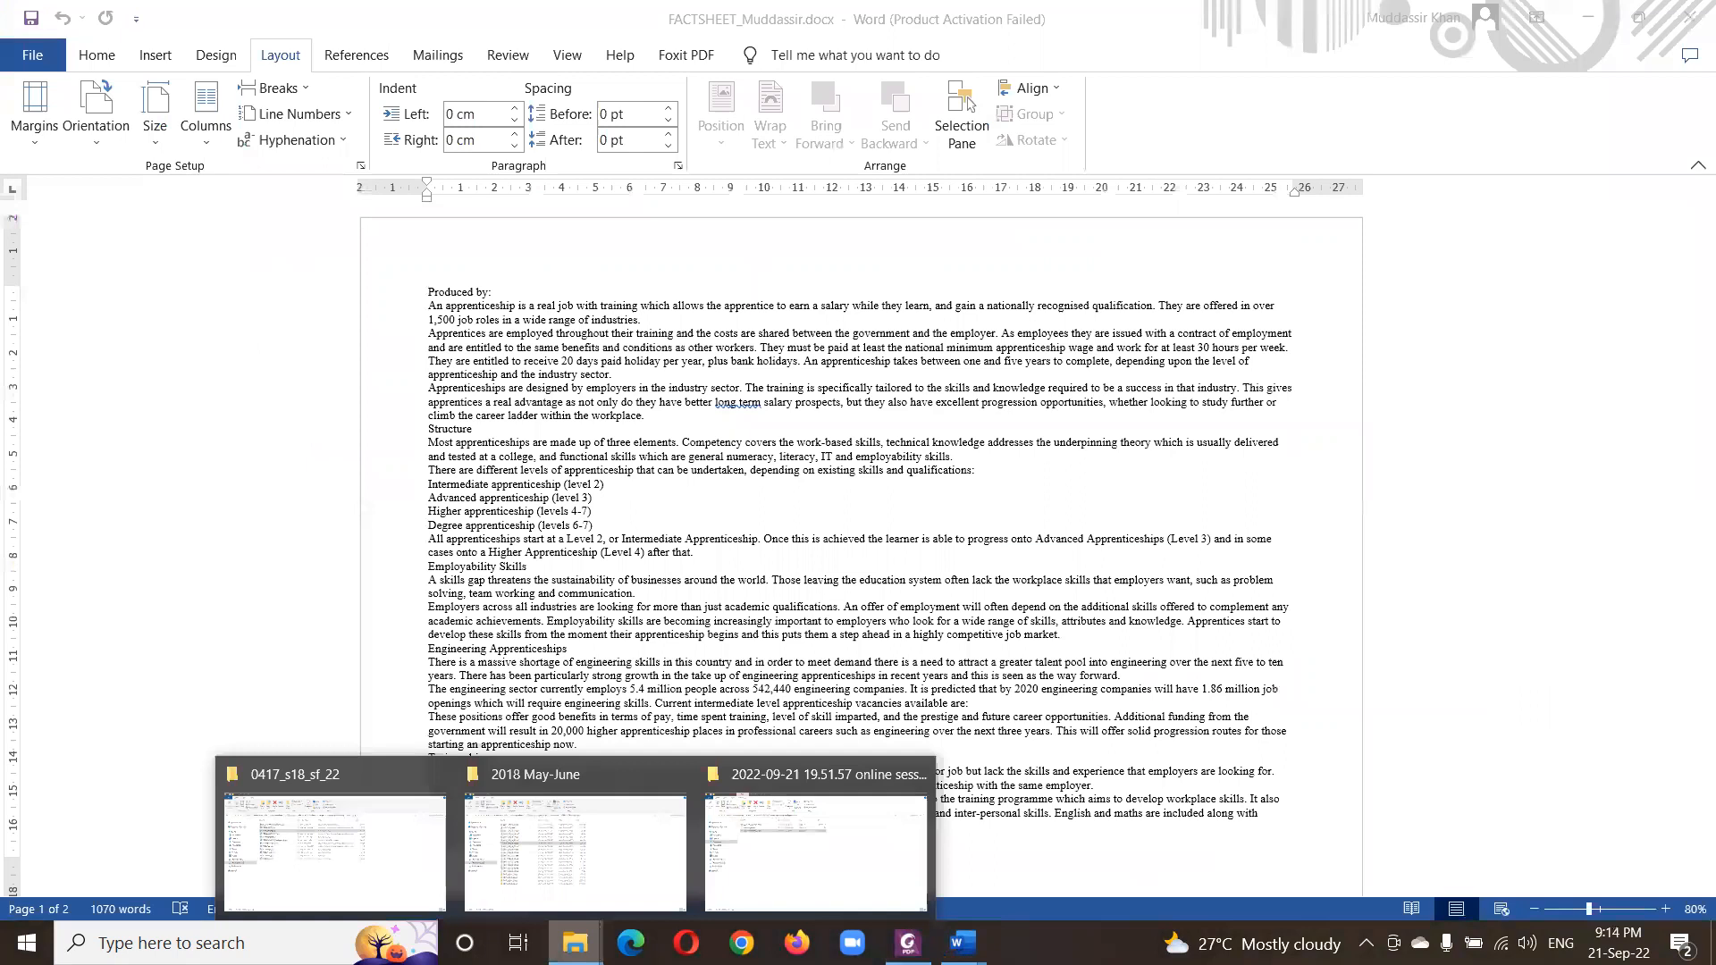
click(368, 830)
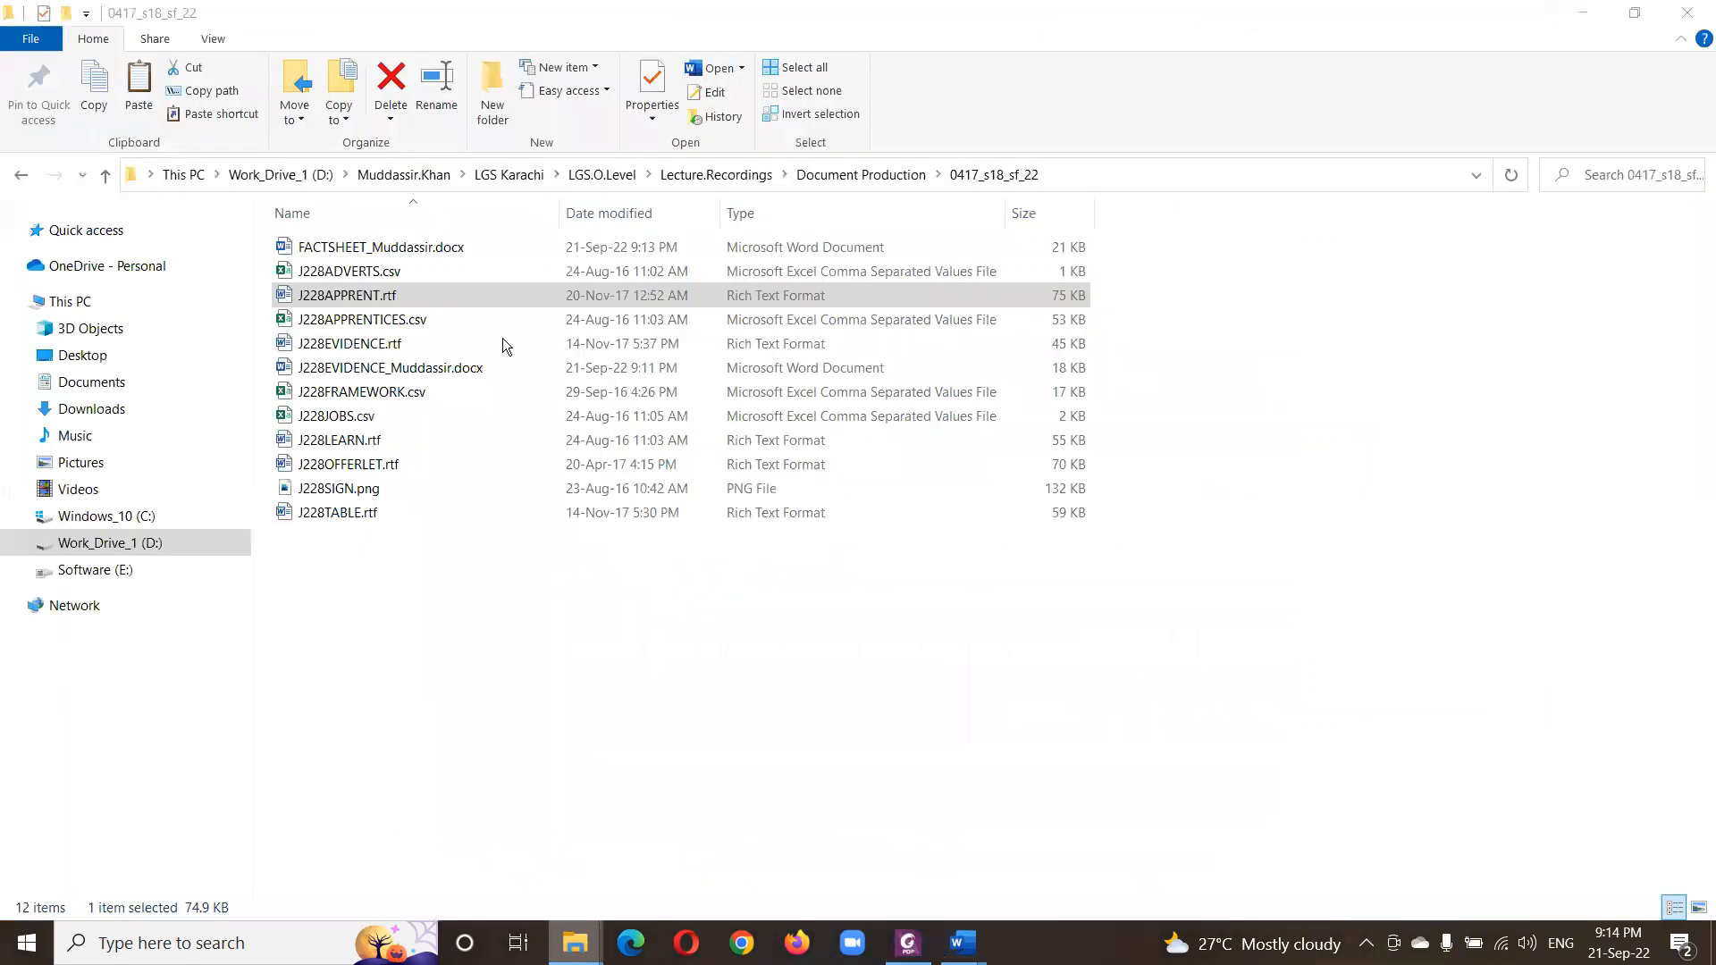
click(407, 248)
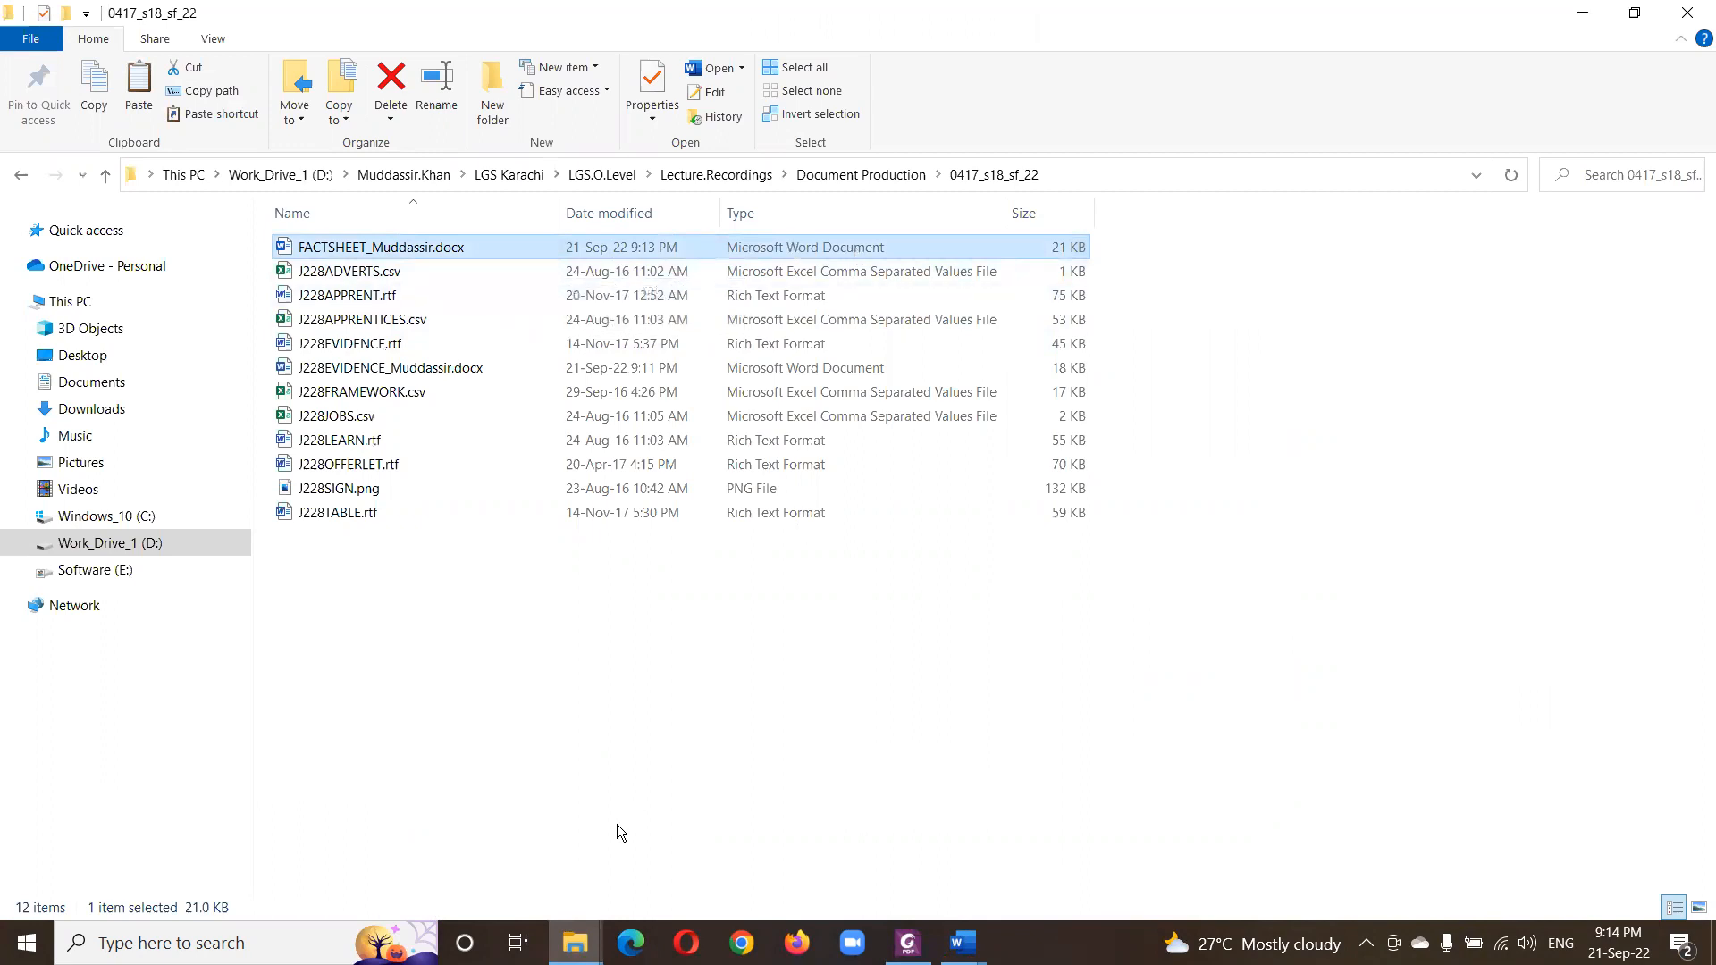
- Snip a screenshot of the folder listing and bring the evidence document forward
key(super+shift+s)
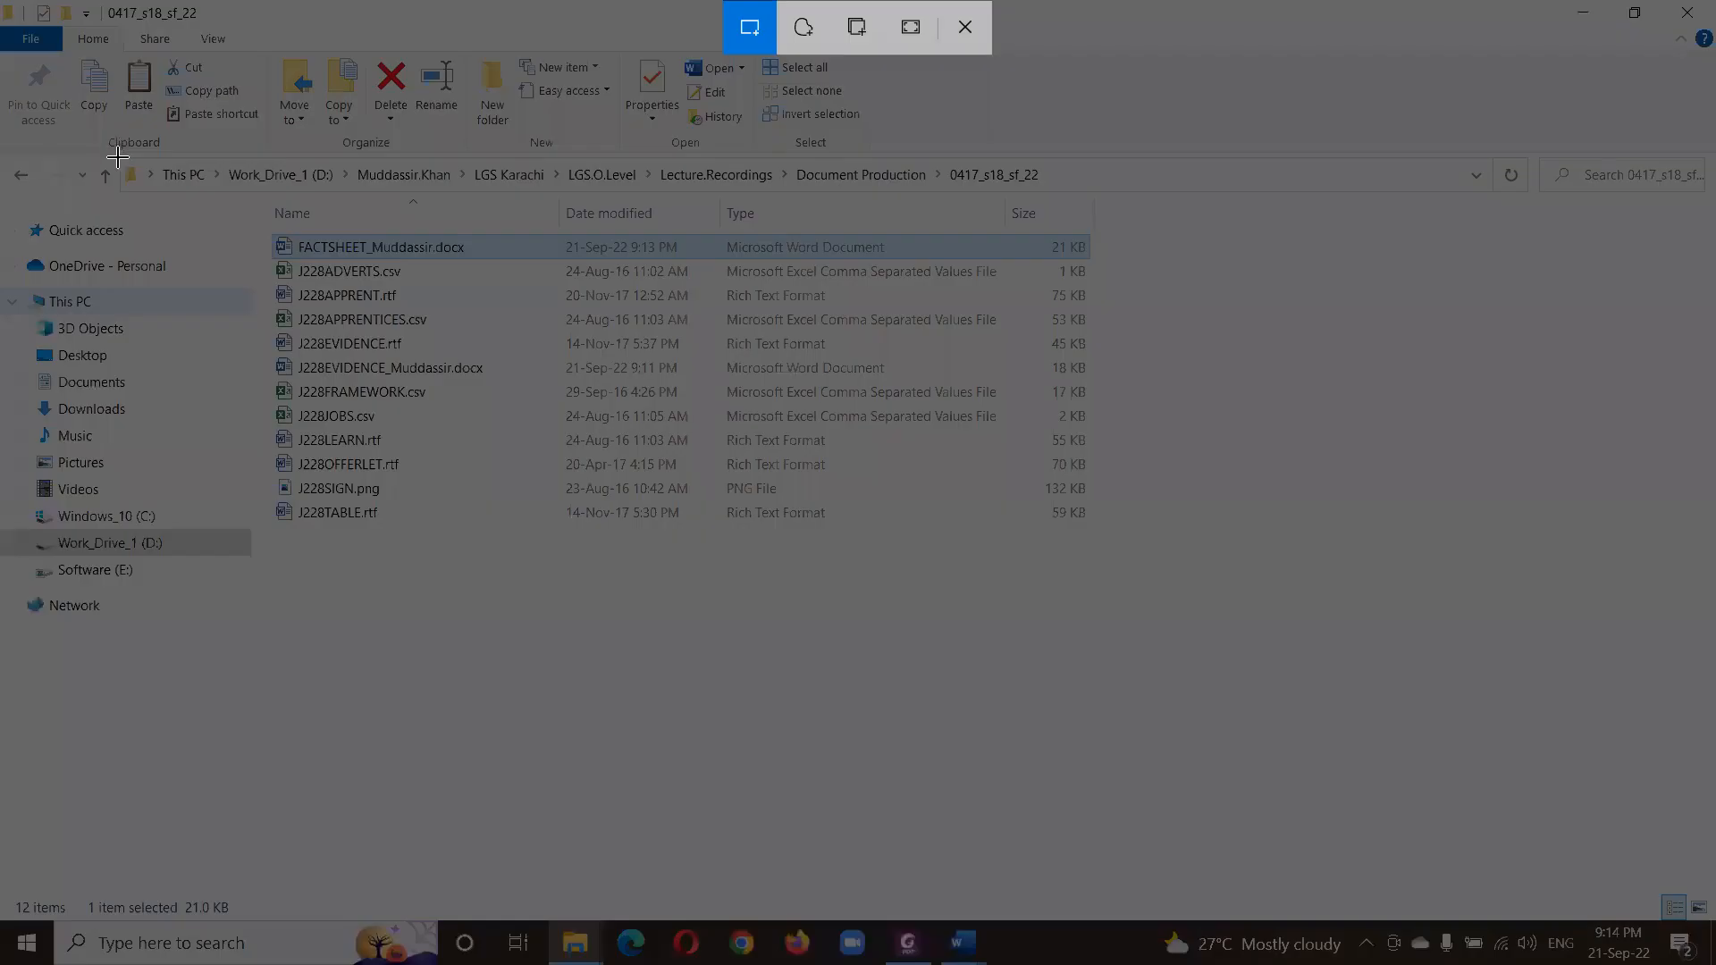
drag(118, 154, 1094, 522)
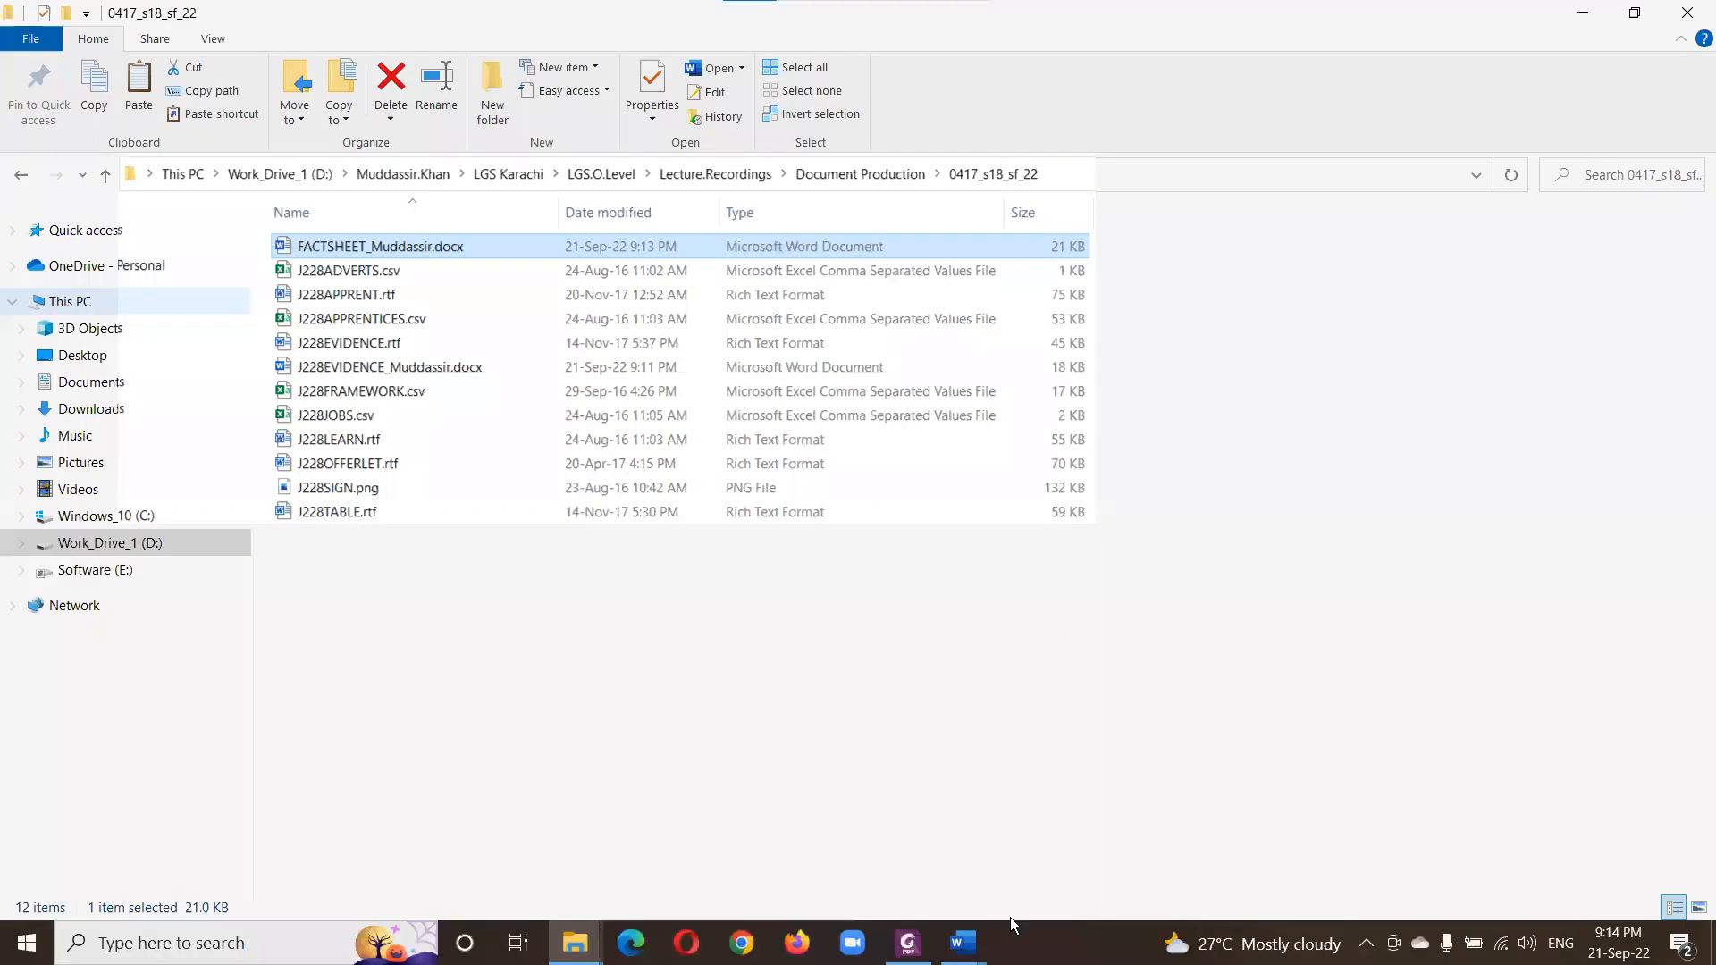
mouse_move(962, 942)
click(874, 885)
- Paste the folder screenshot under Step 1 – EVIDENCE 1, shrink it slightly, and save the evidence document
click(692, 317)
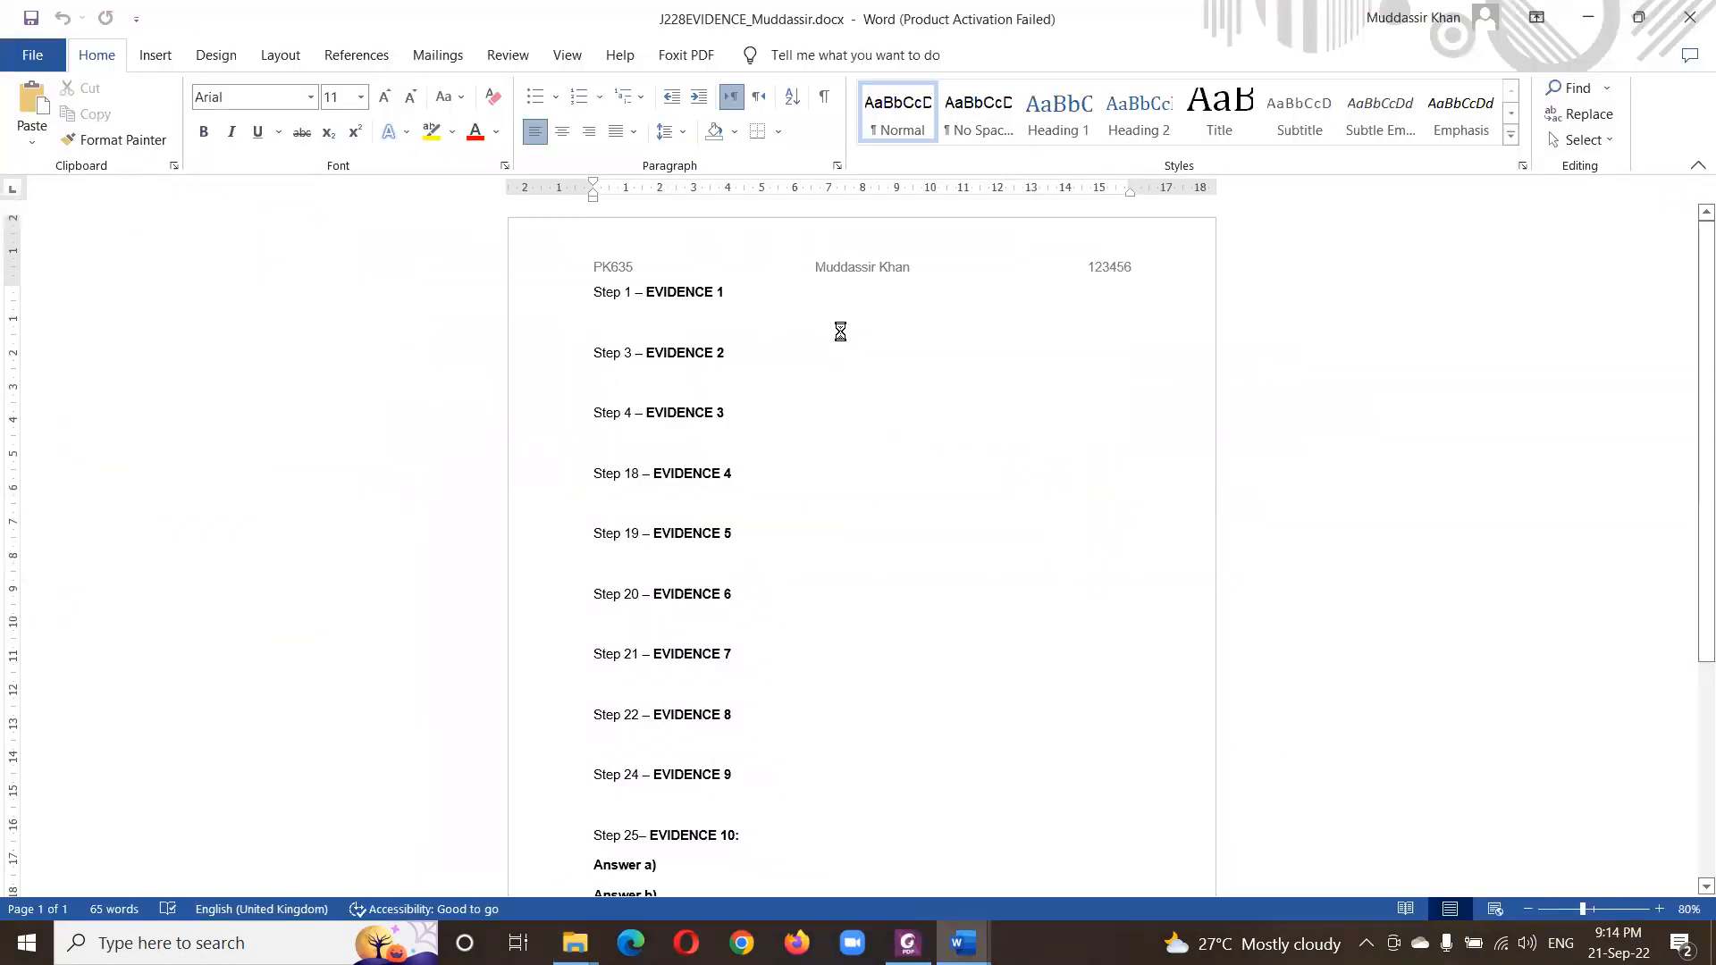
key(ctrl+v)
click(682, 399)
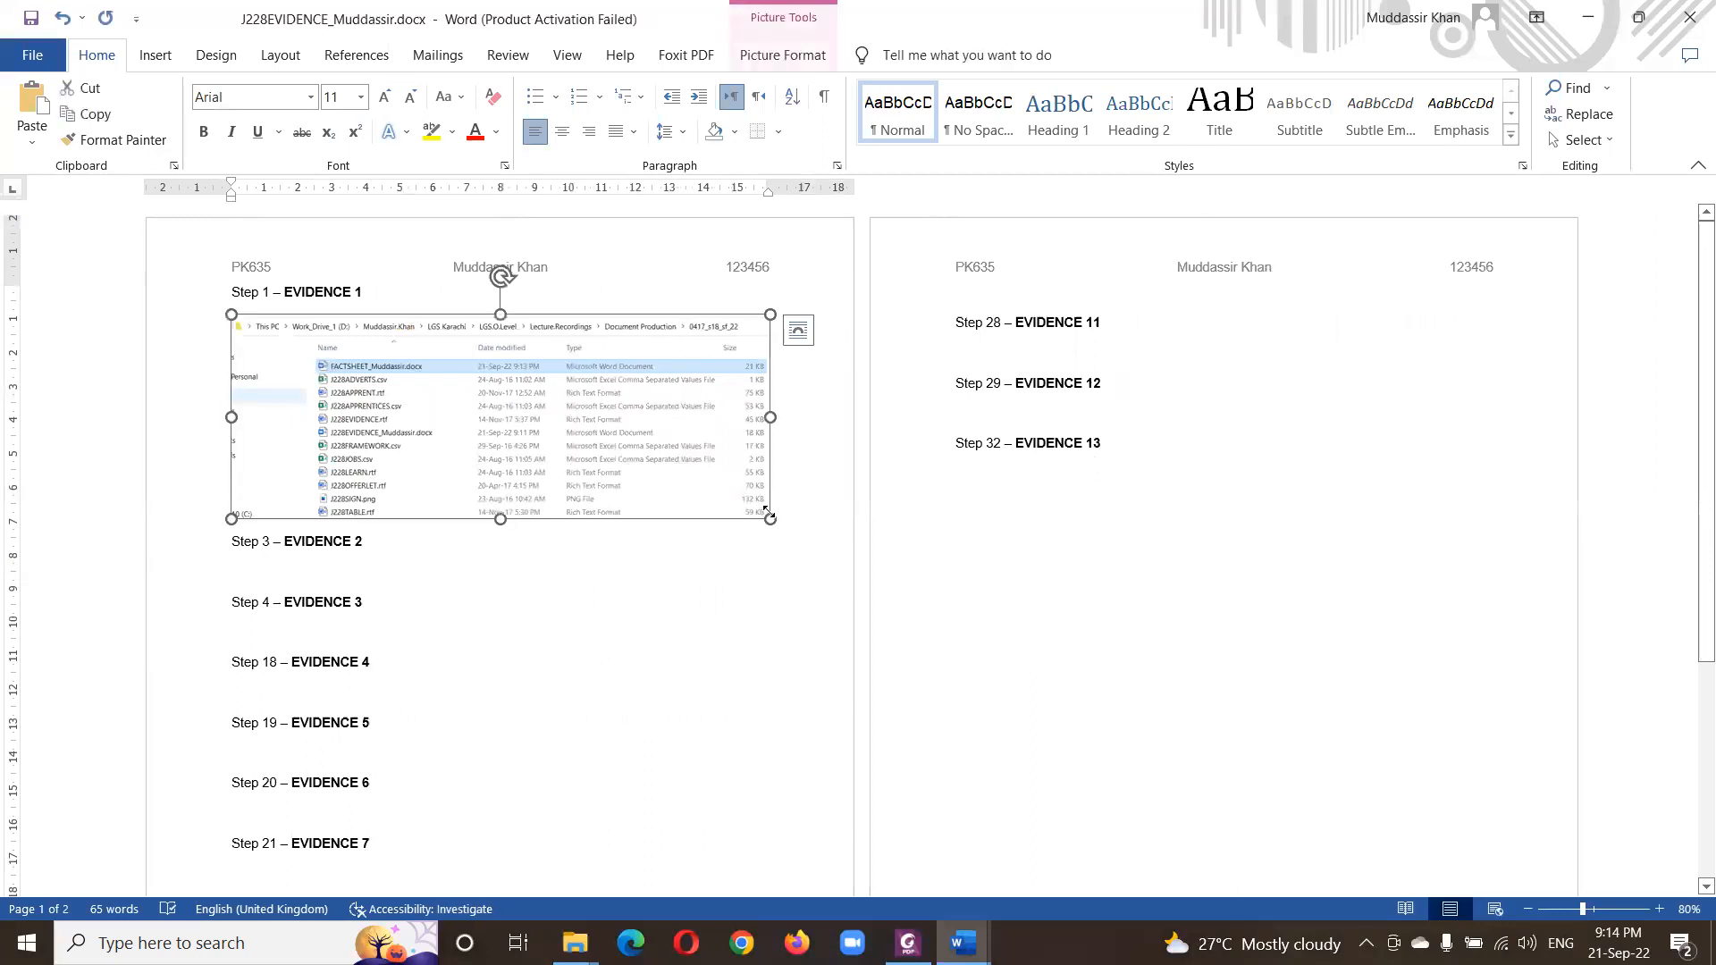
drag(767, 511, 755, 507)
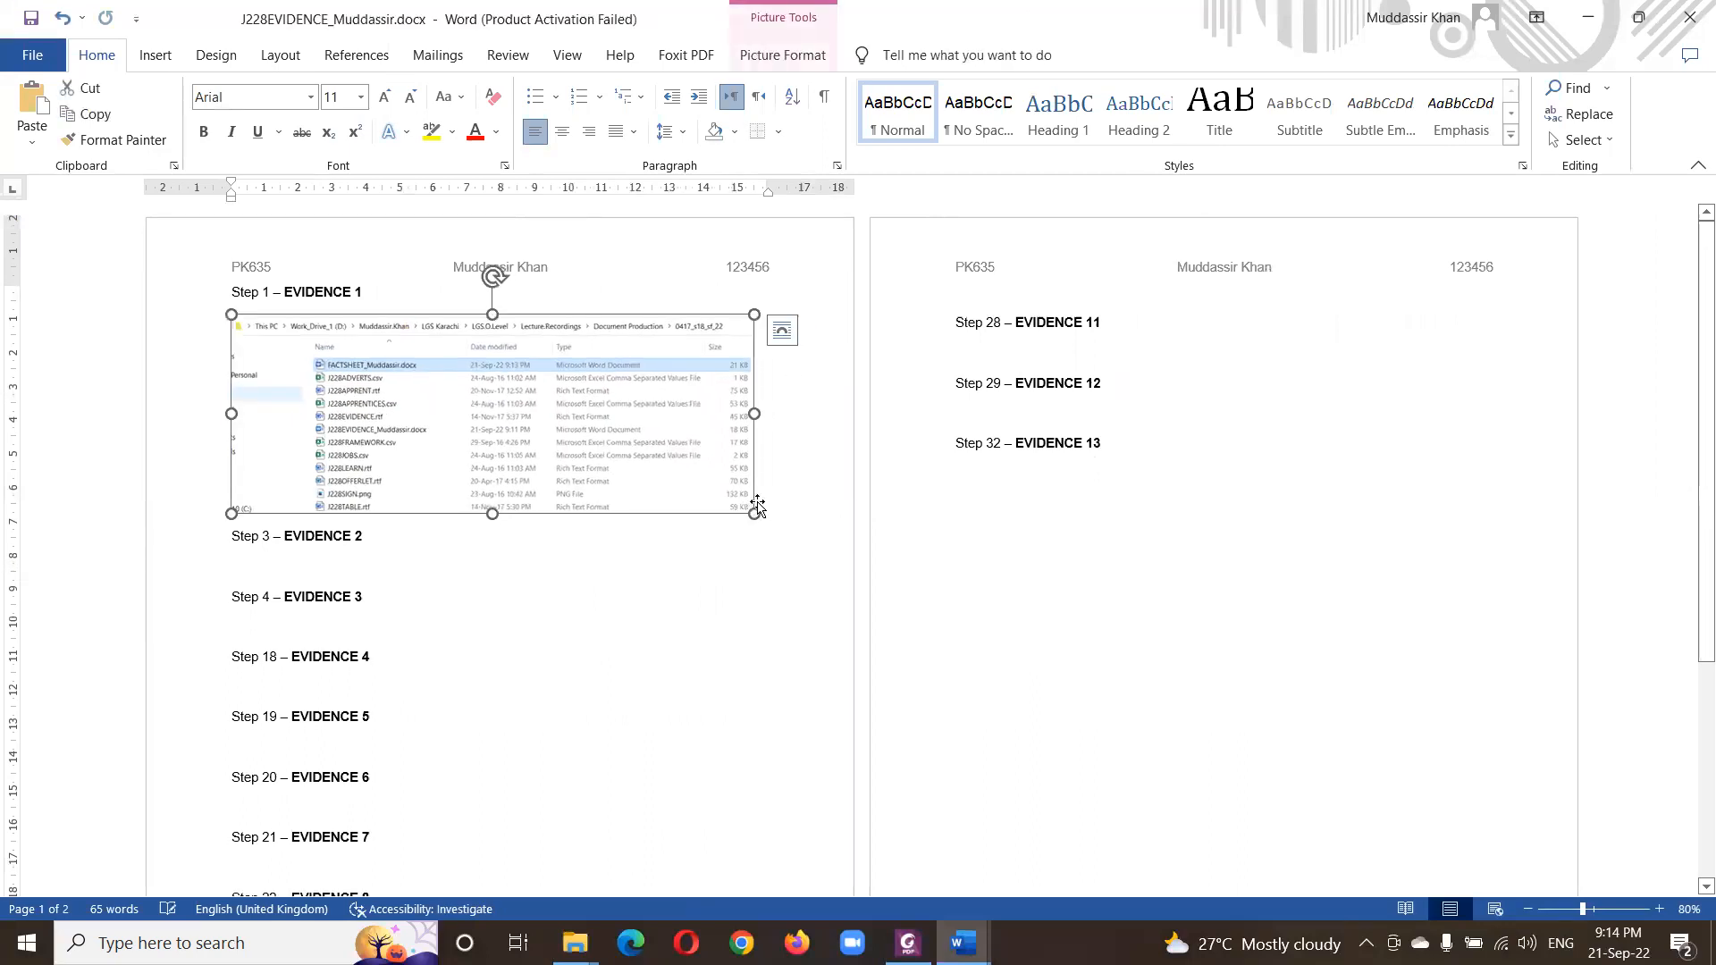
click(761, 507)
key(ctrl+s)
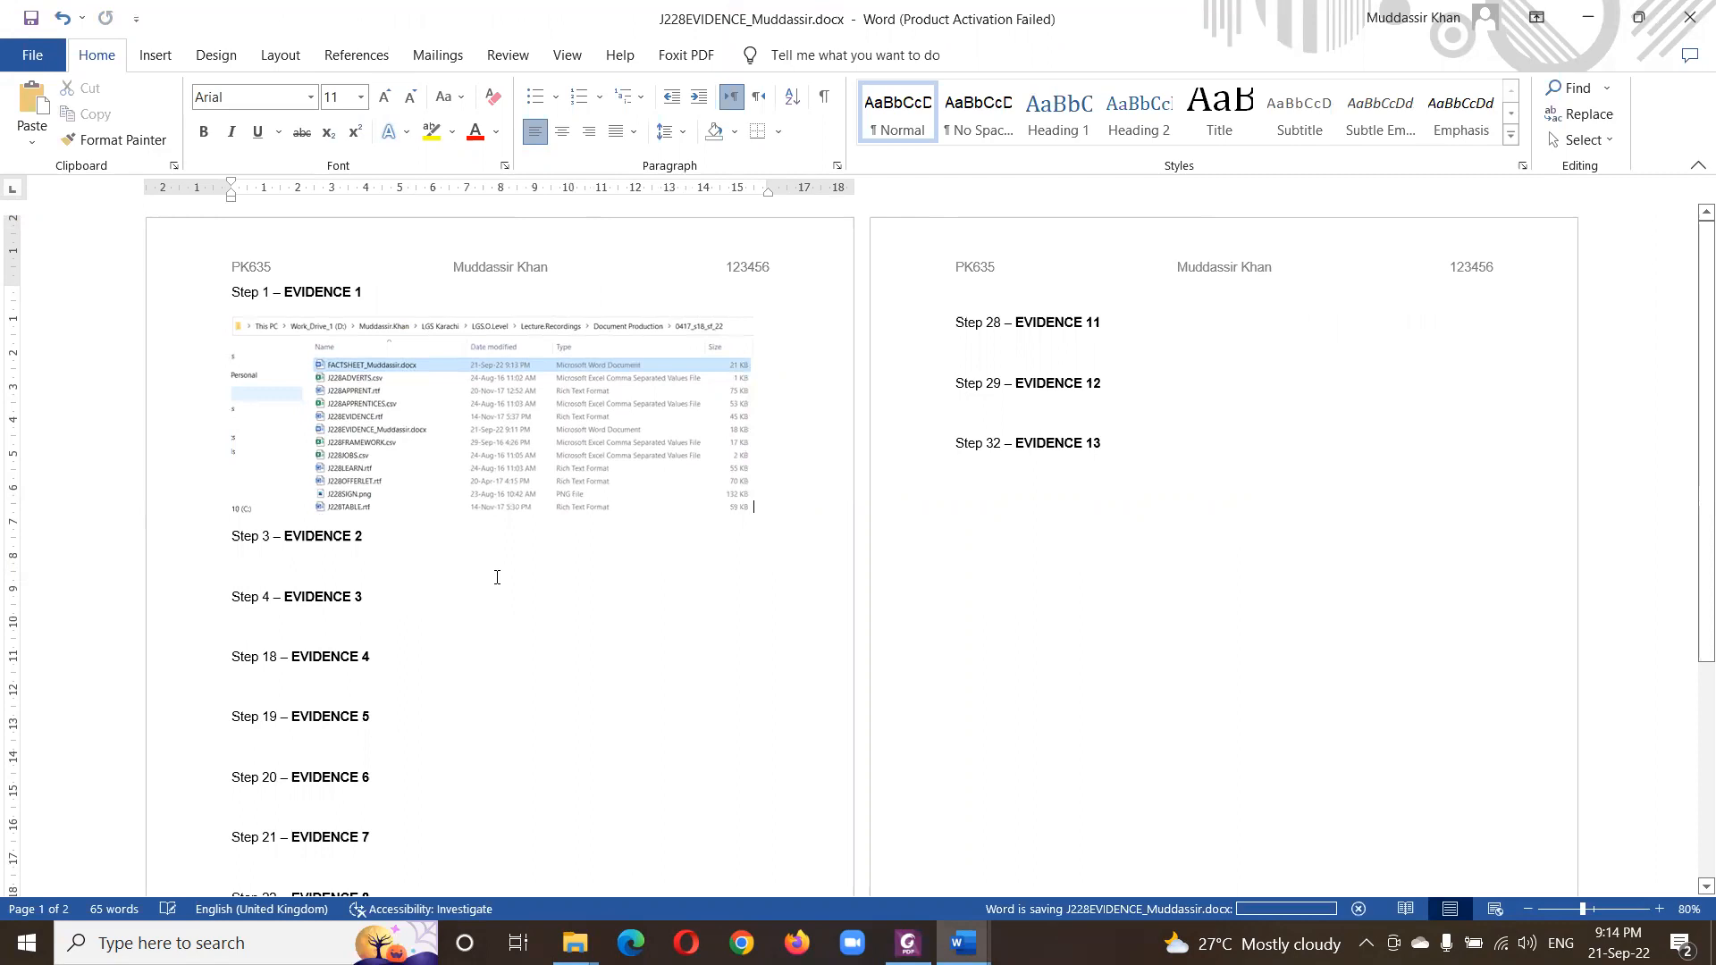
click(908, 942)
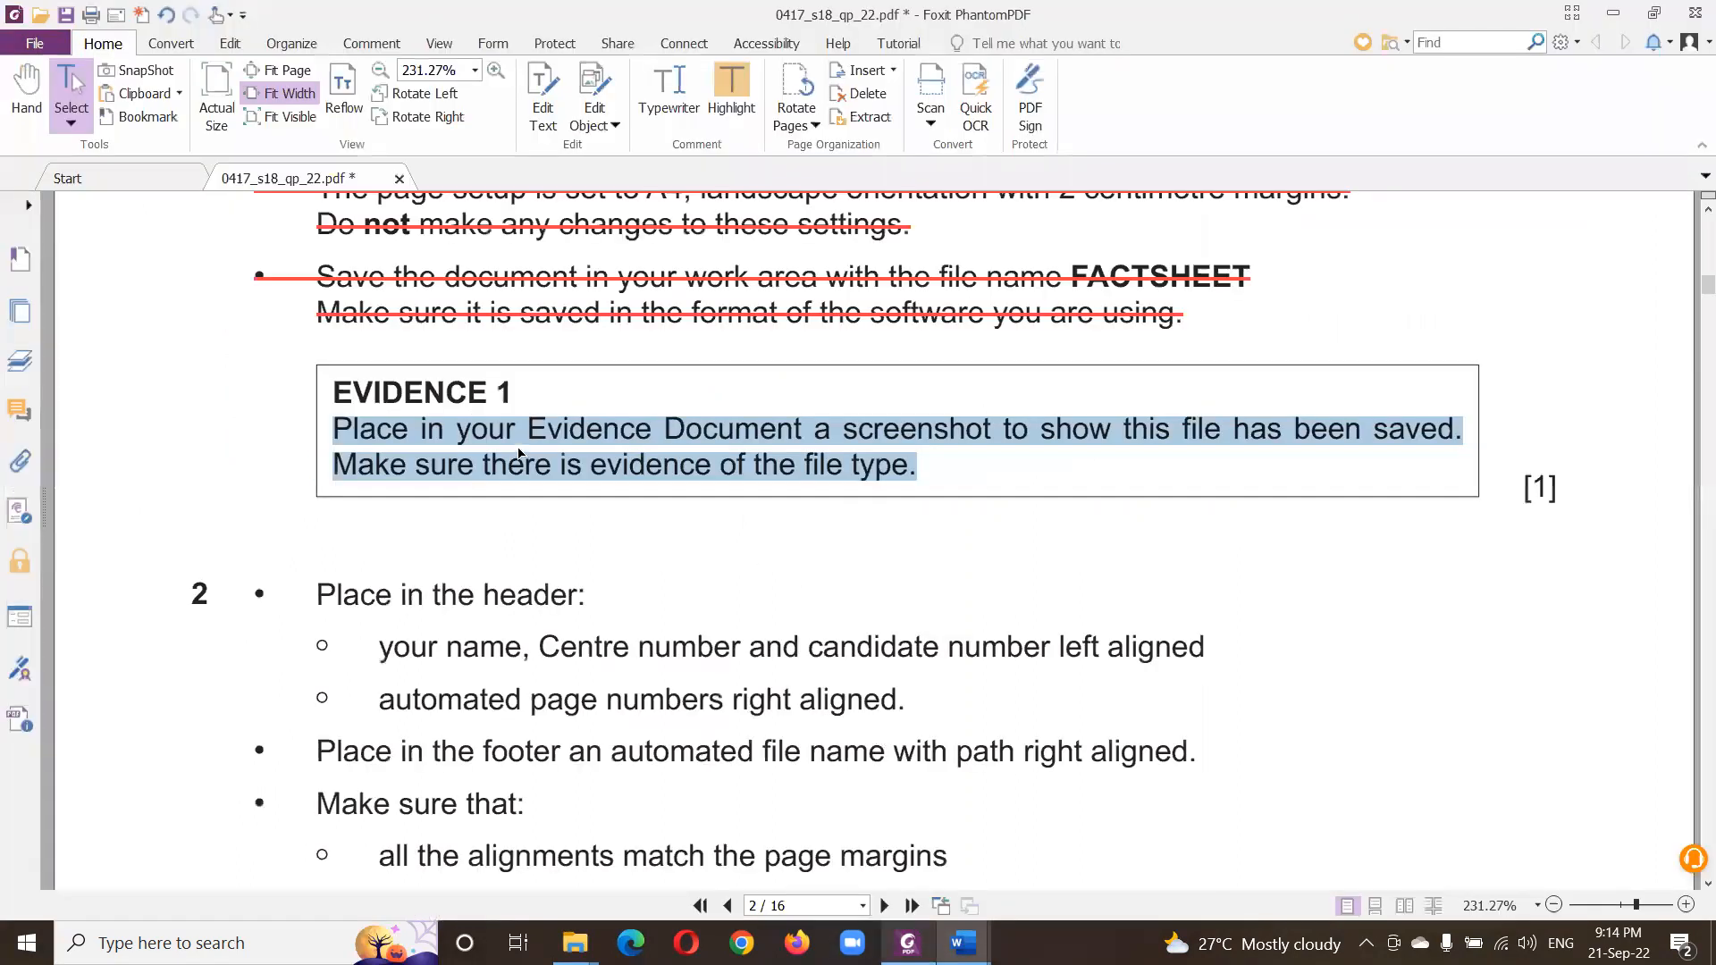
- Strike out the EVIDENCE 1 instruction text in red
right_click(555, 435)
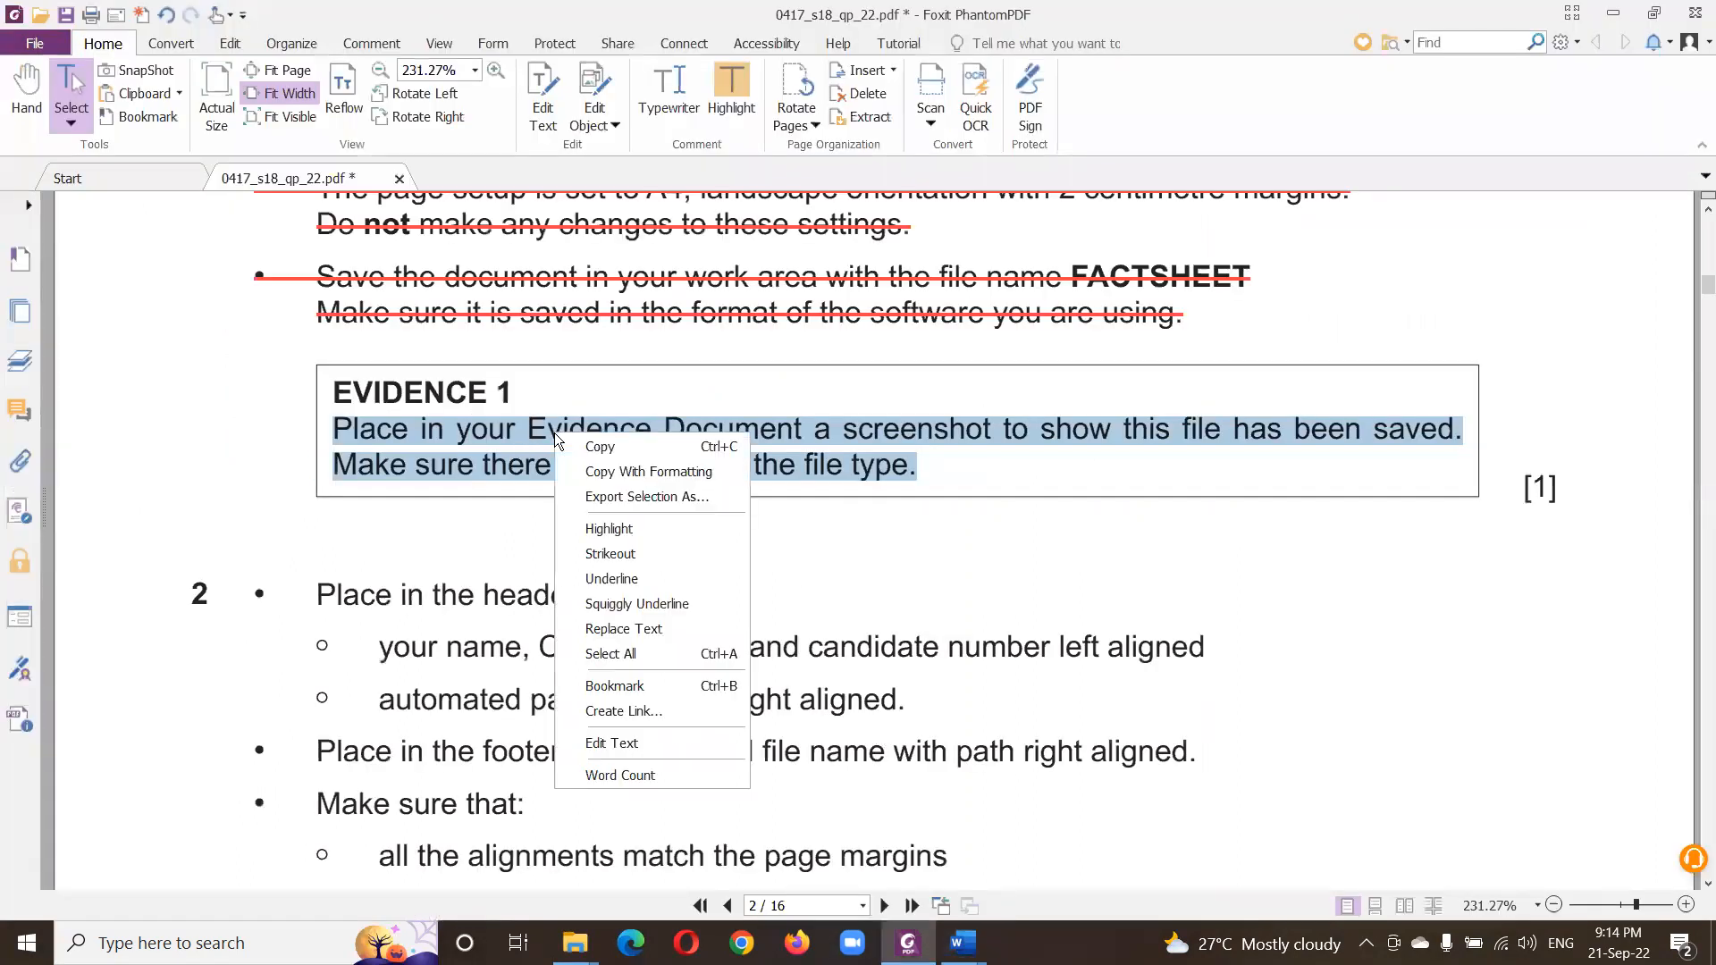
click(617, 554)
scroll(756, 525, down, 3)
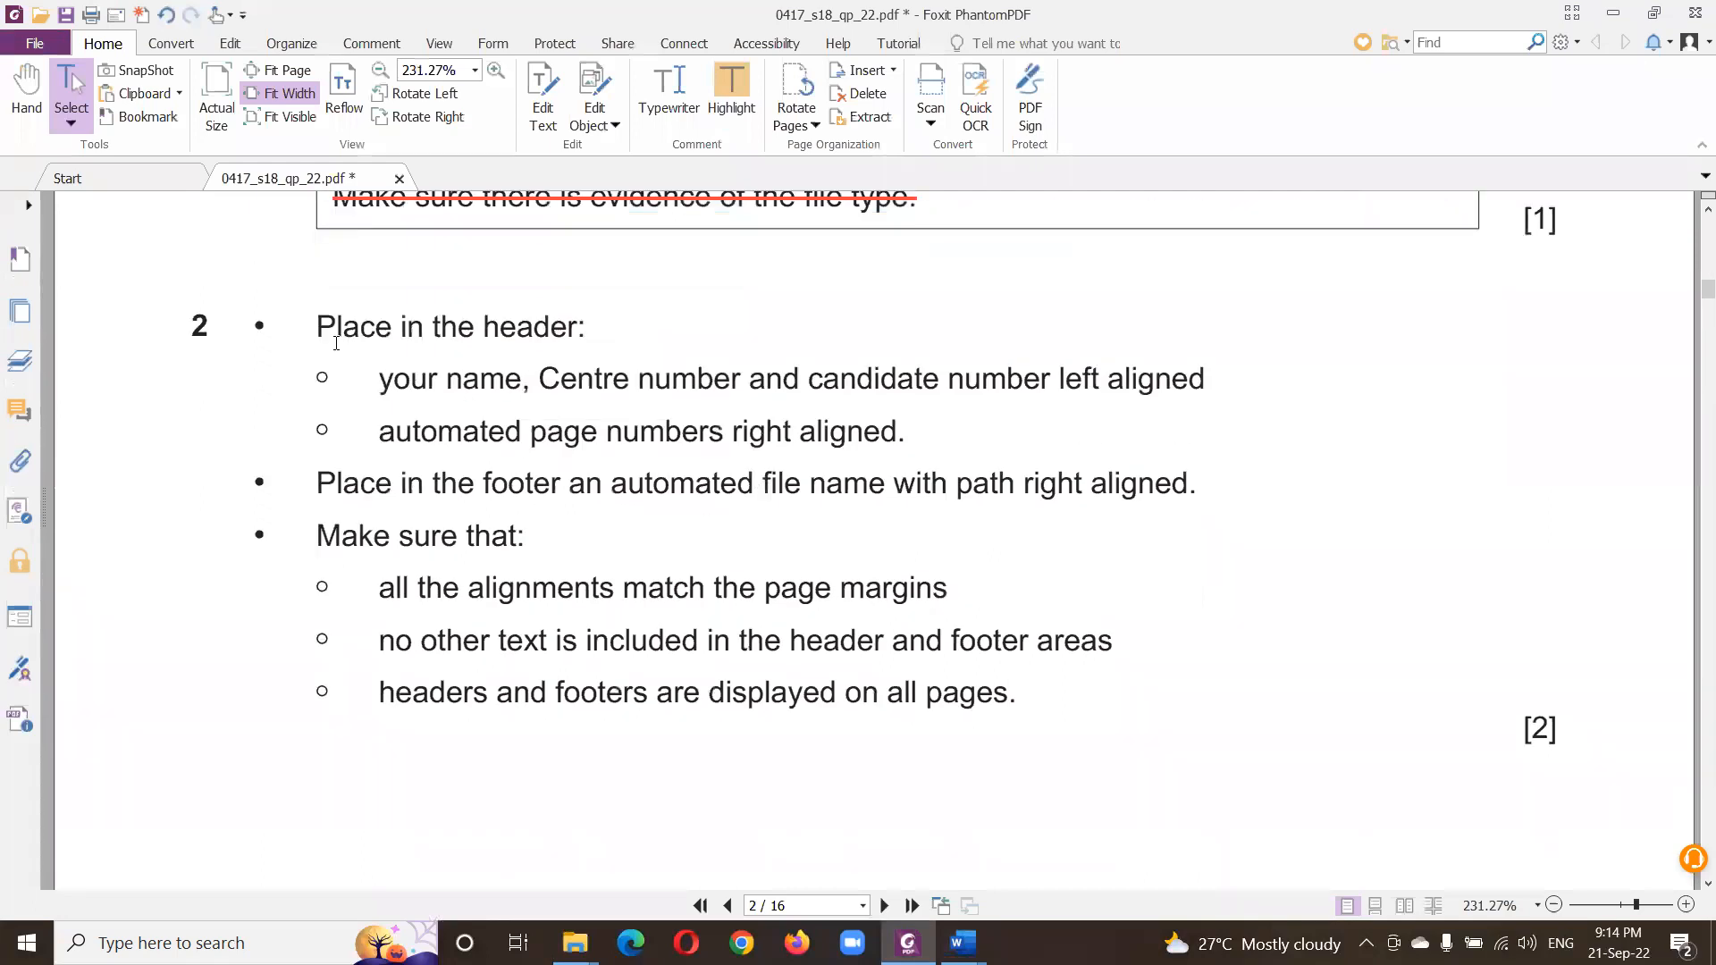
- Select question 2's two header requirement lines, then return to Word
drag(313, 323, 1032, 423)
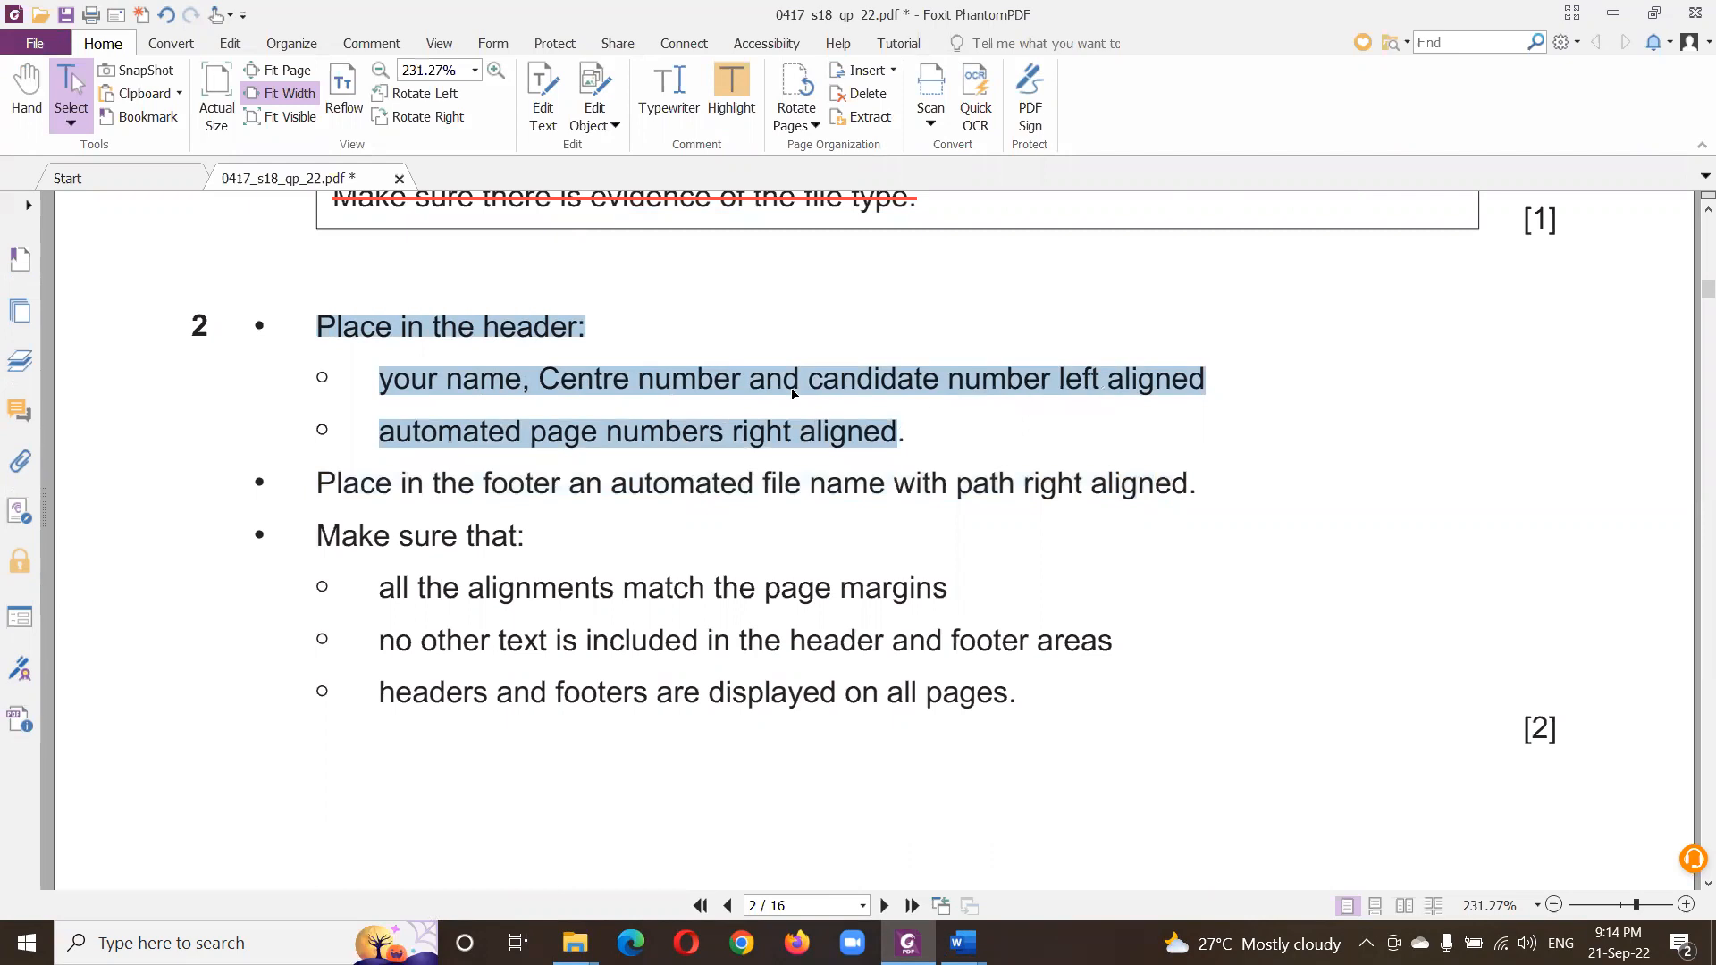
click(1031, 380)
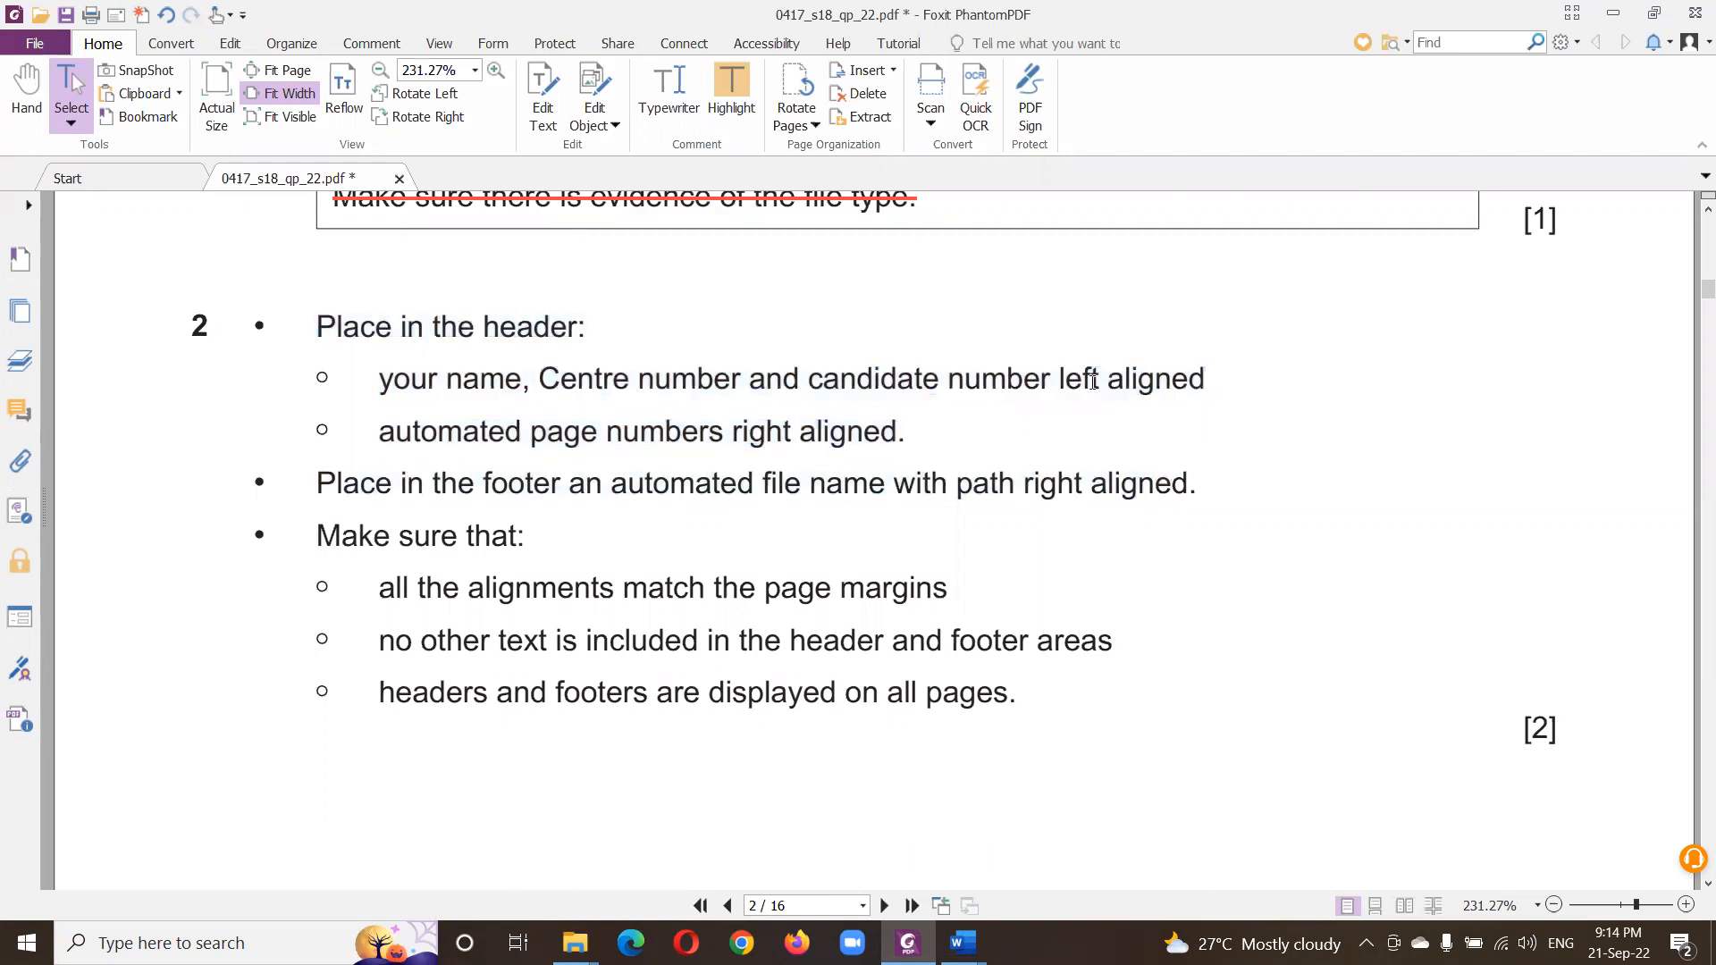
drag(378, 432, 899, 444)
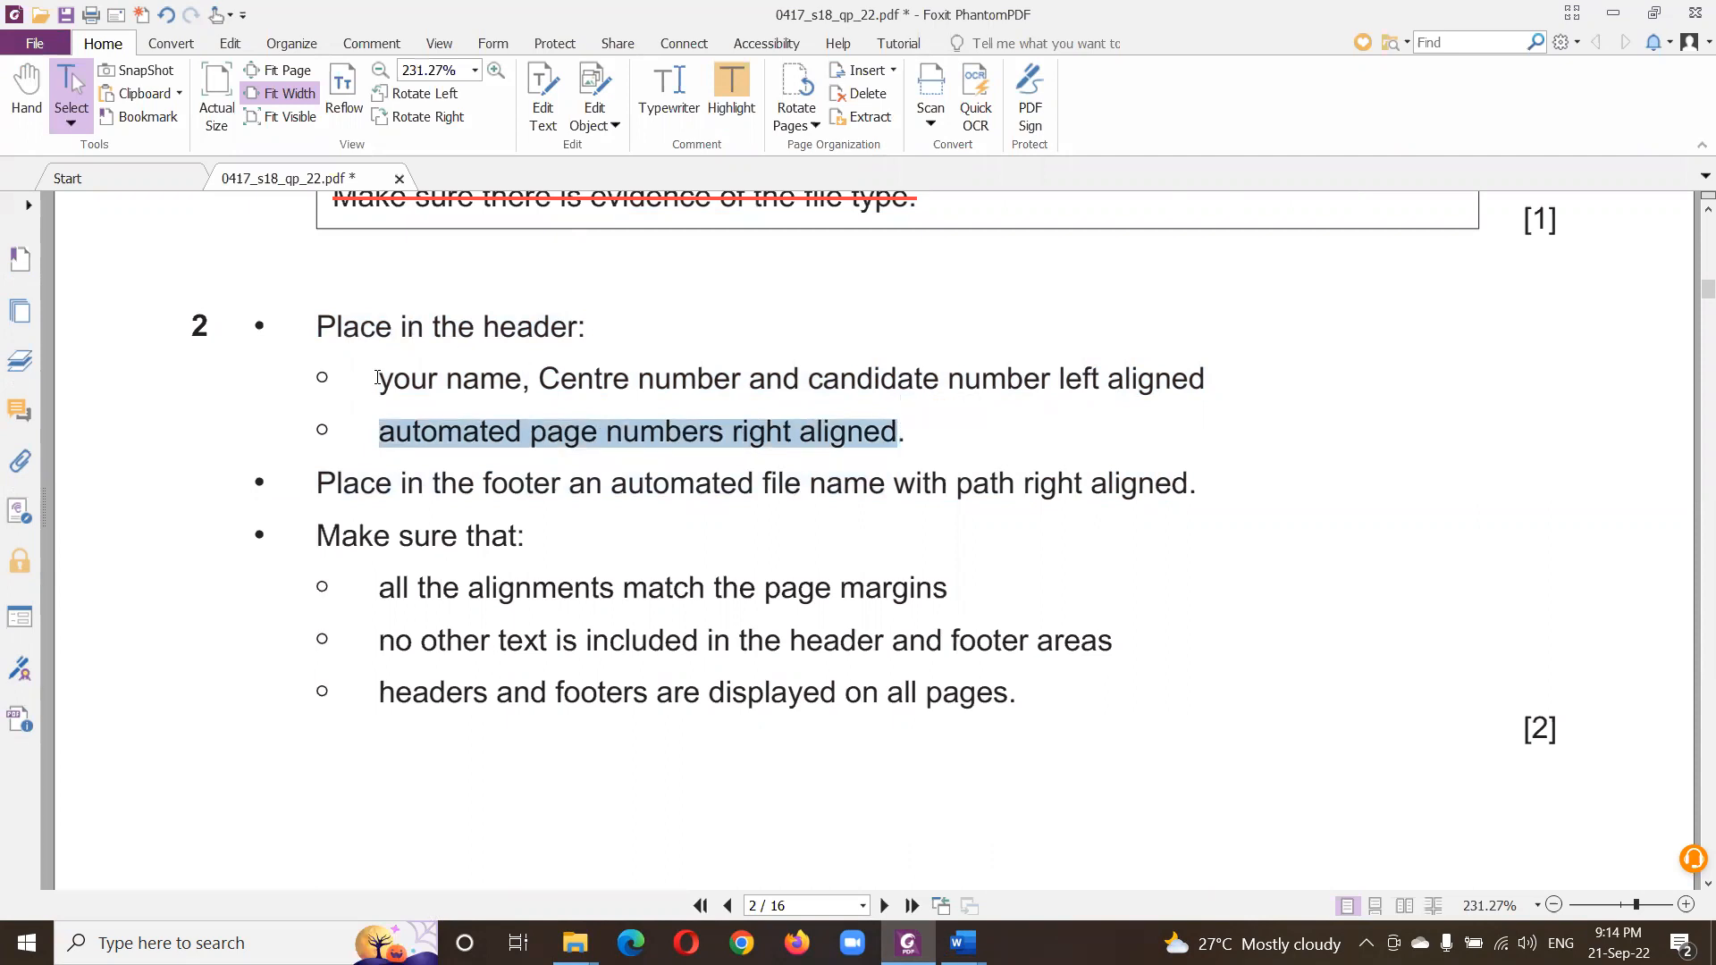
drag(377, 379, 916, 454)
key(alt+Tab)
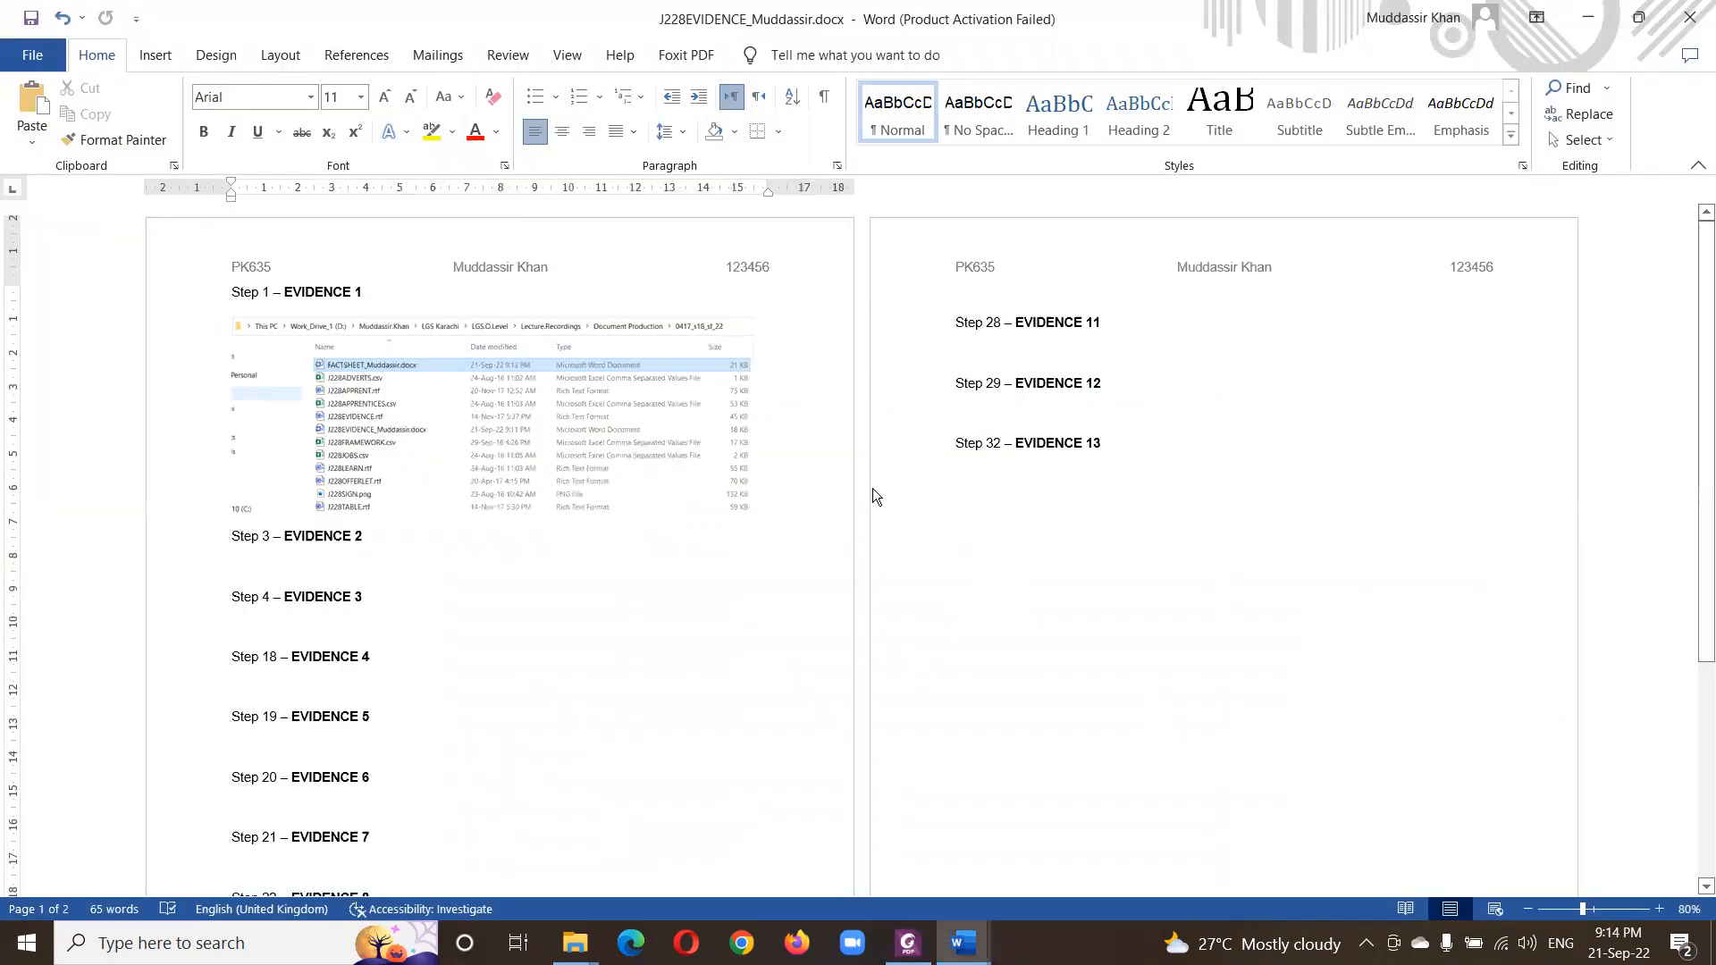
key(alt+Tab)
key(Tab)
- Apply a Blank (Three Columns) header and enter the candidate's name, centre number and candidate number at left
click(478, 613)
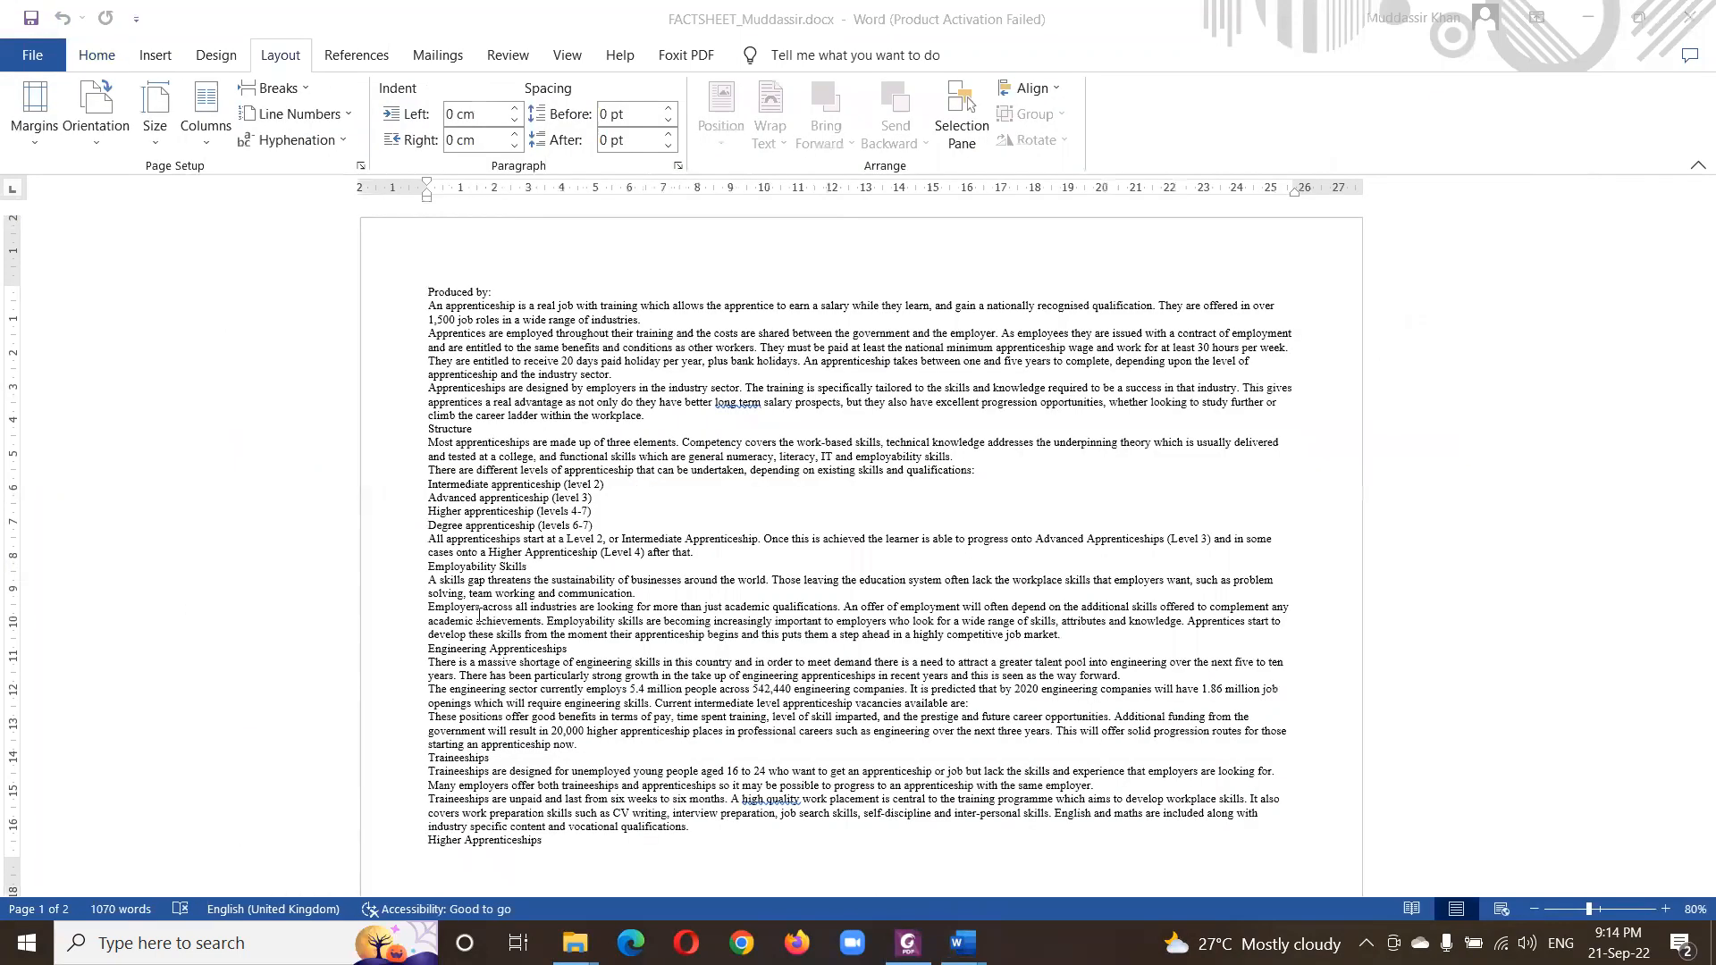
double_click(904, 247)
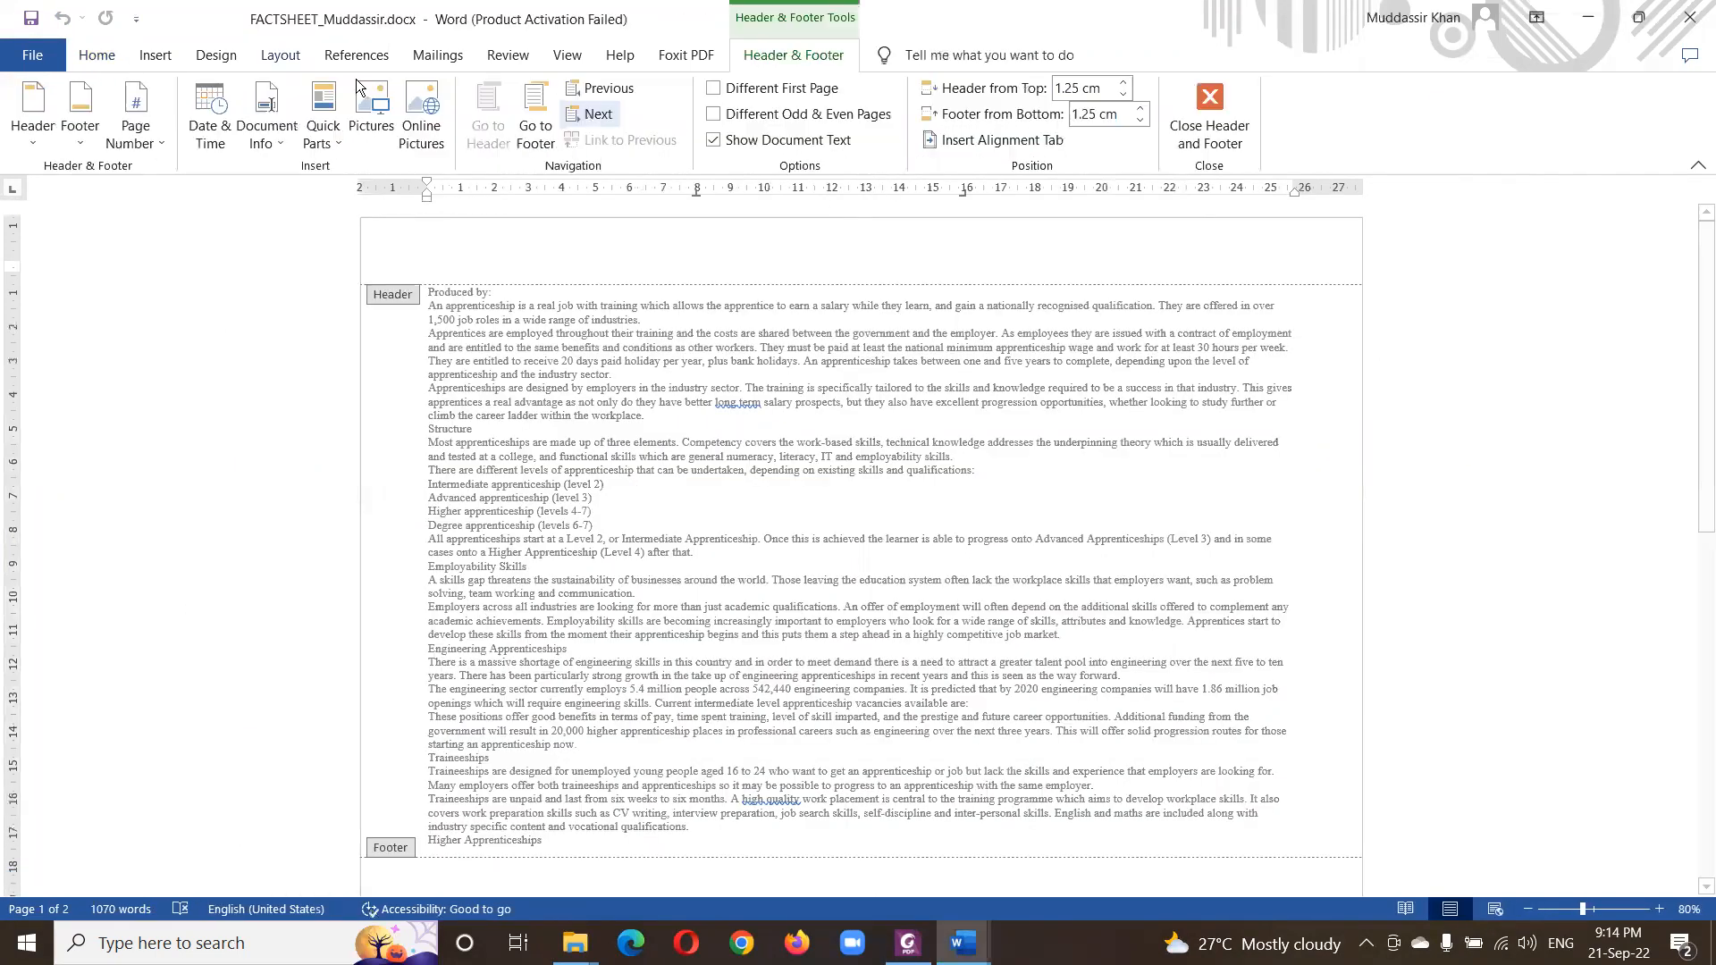
click(156, 56)
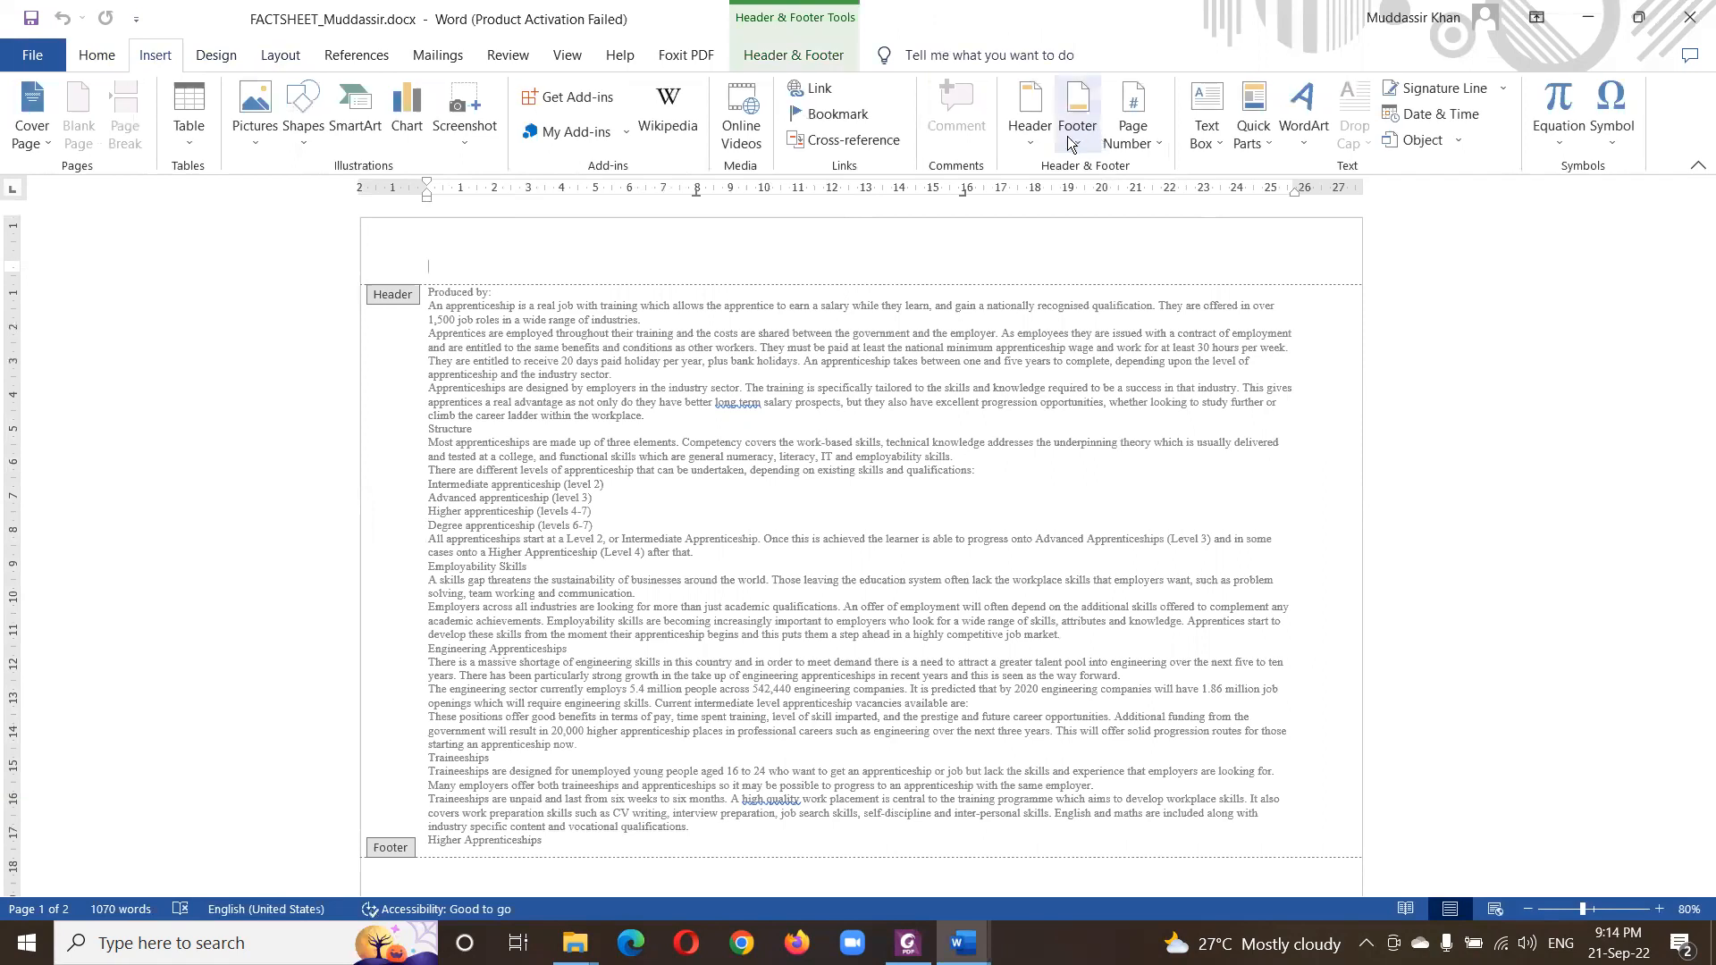
click(1033, 134)
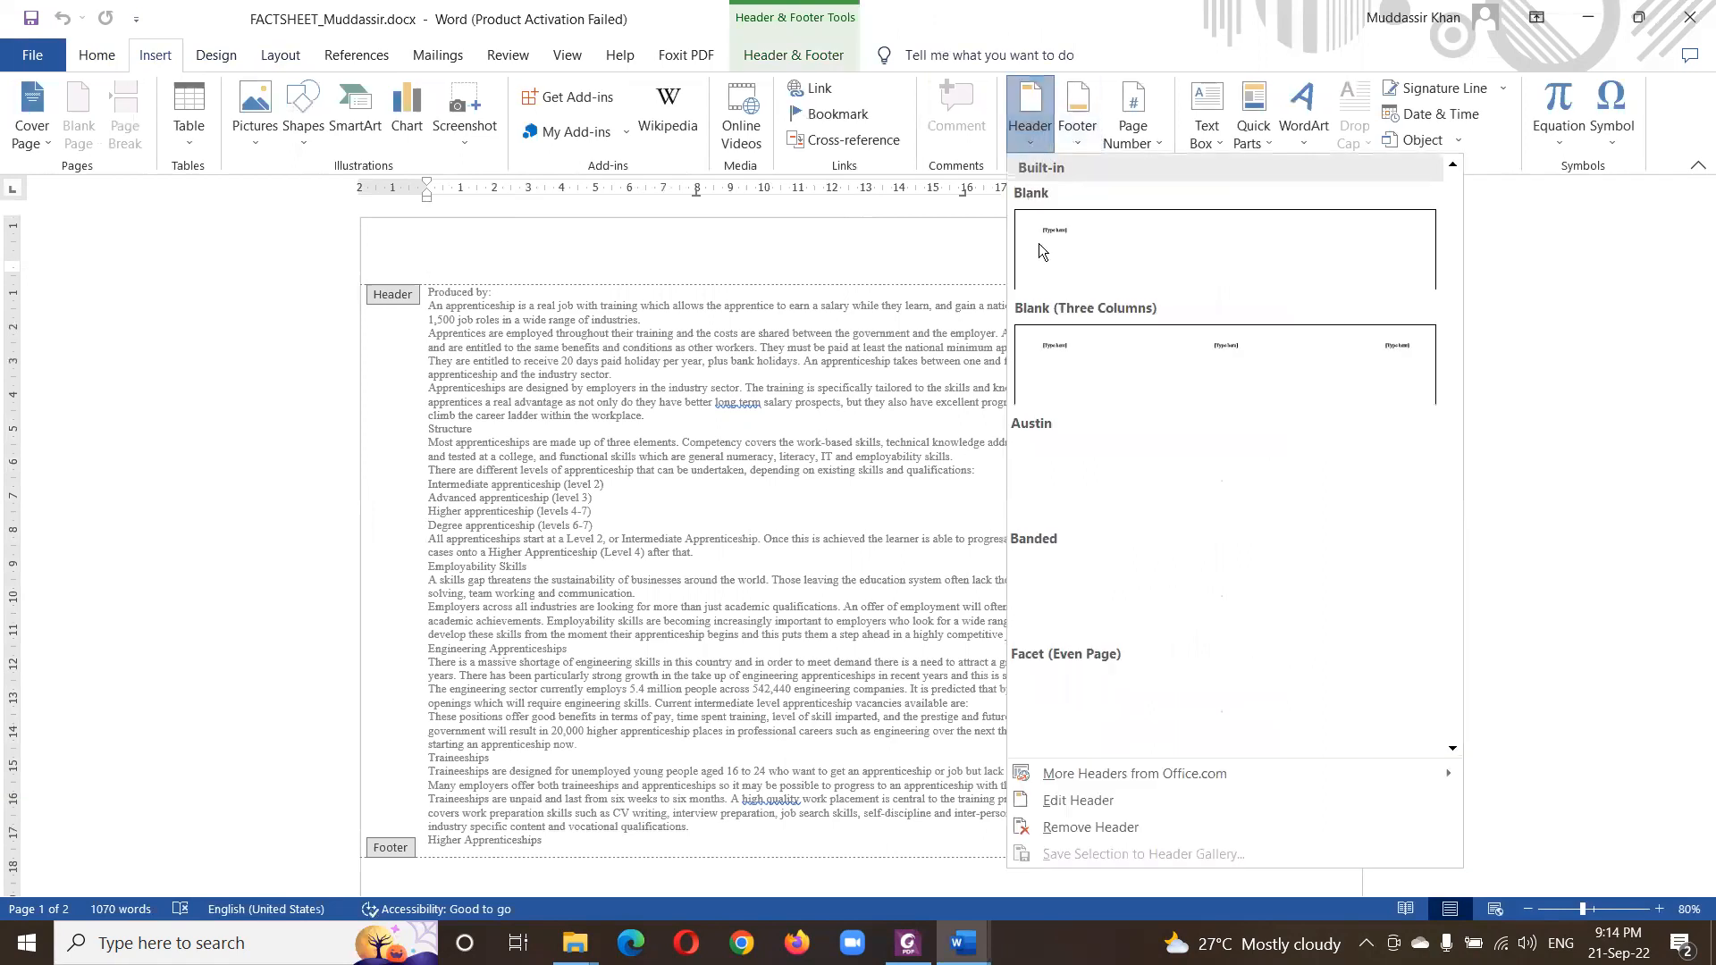
click(1085, 350)
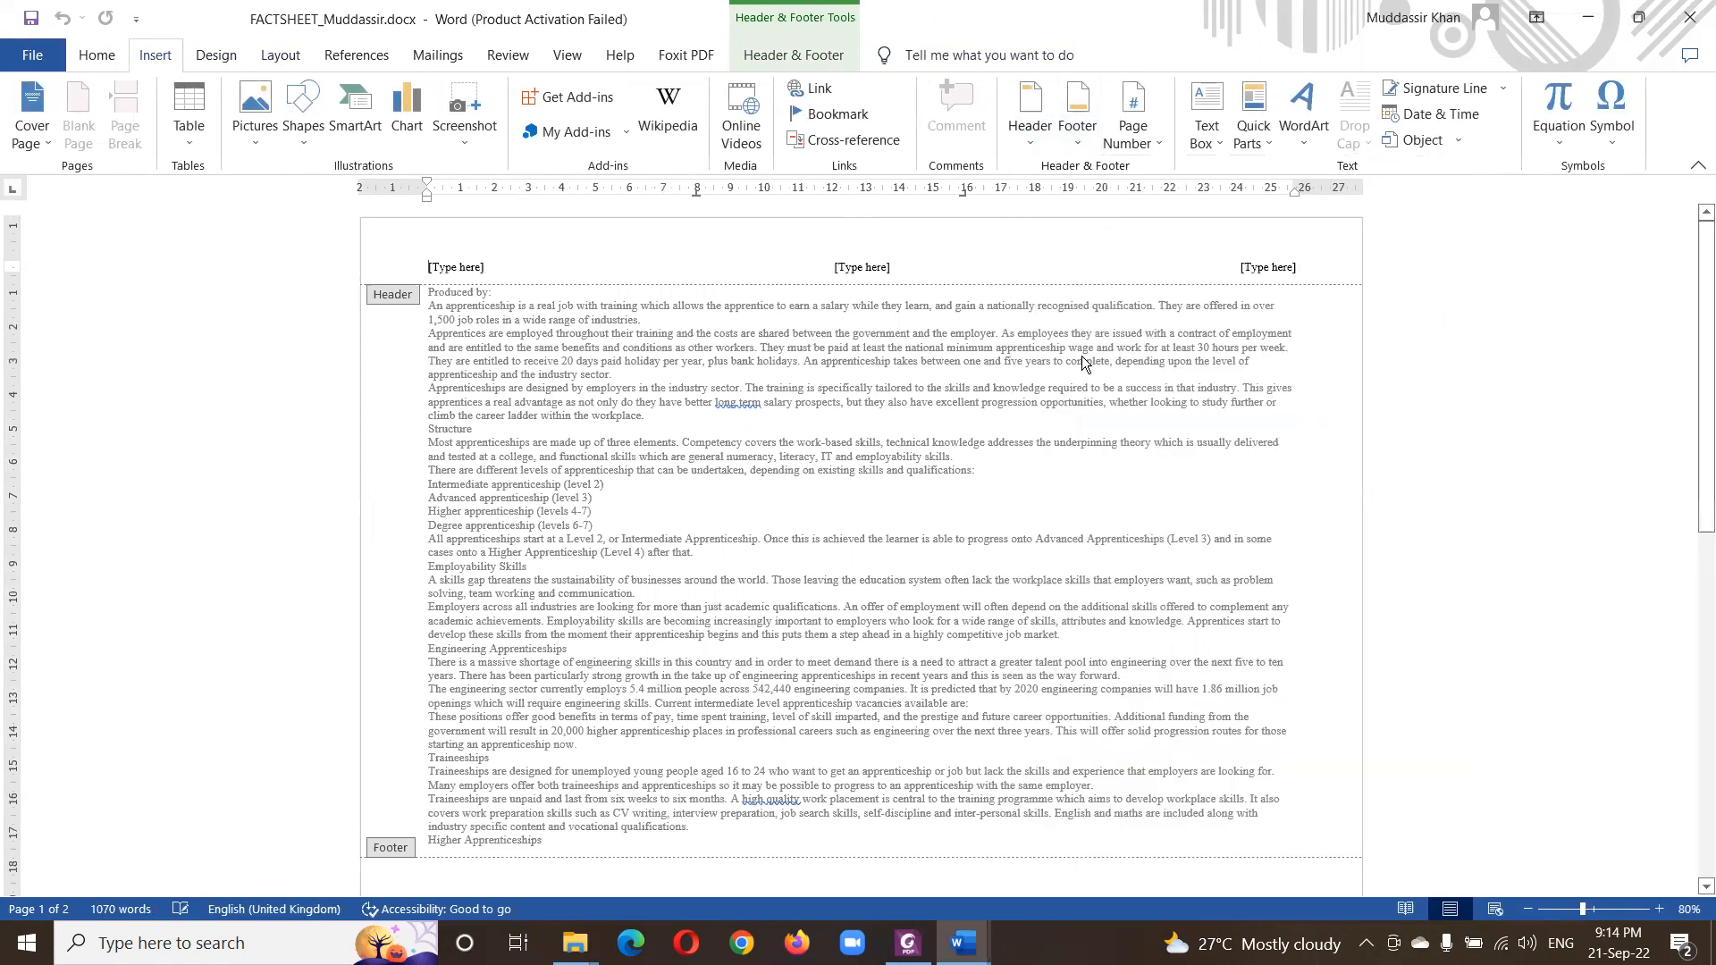
click(452, 267)
text(Muddassir)
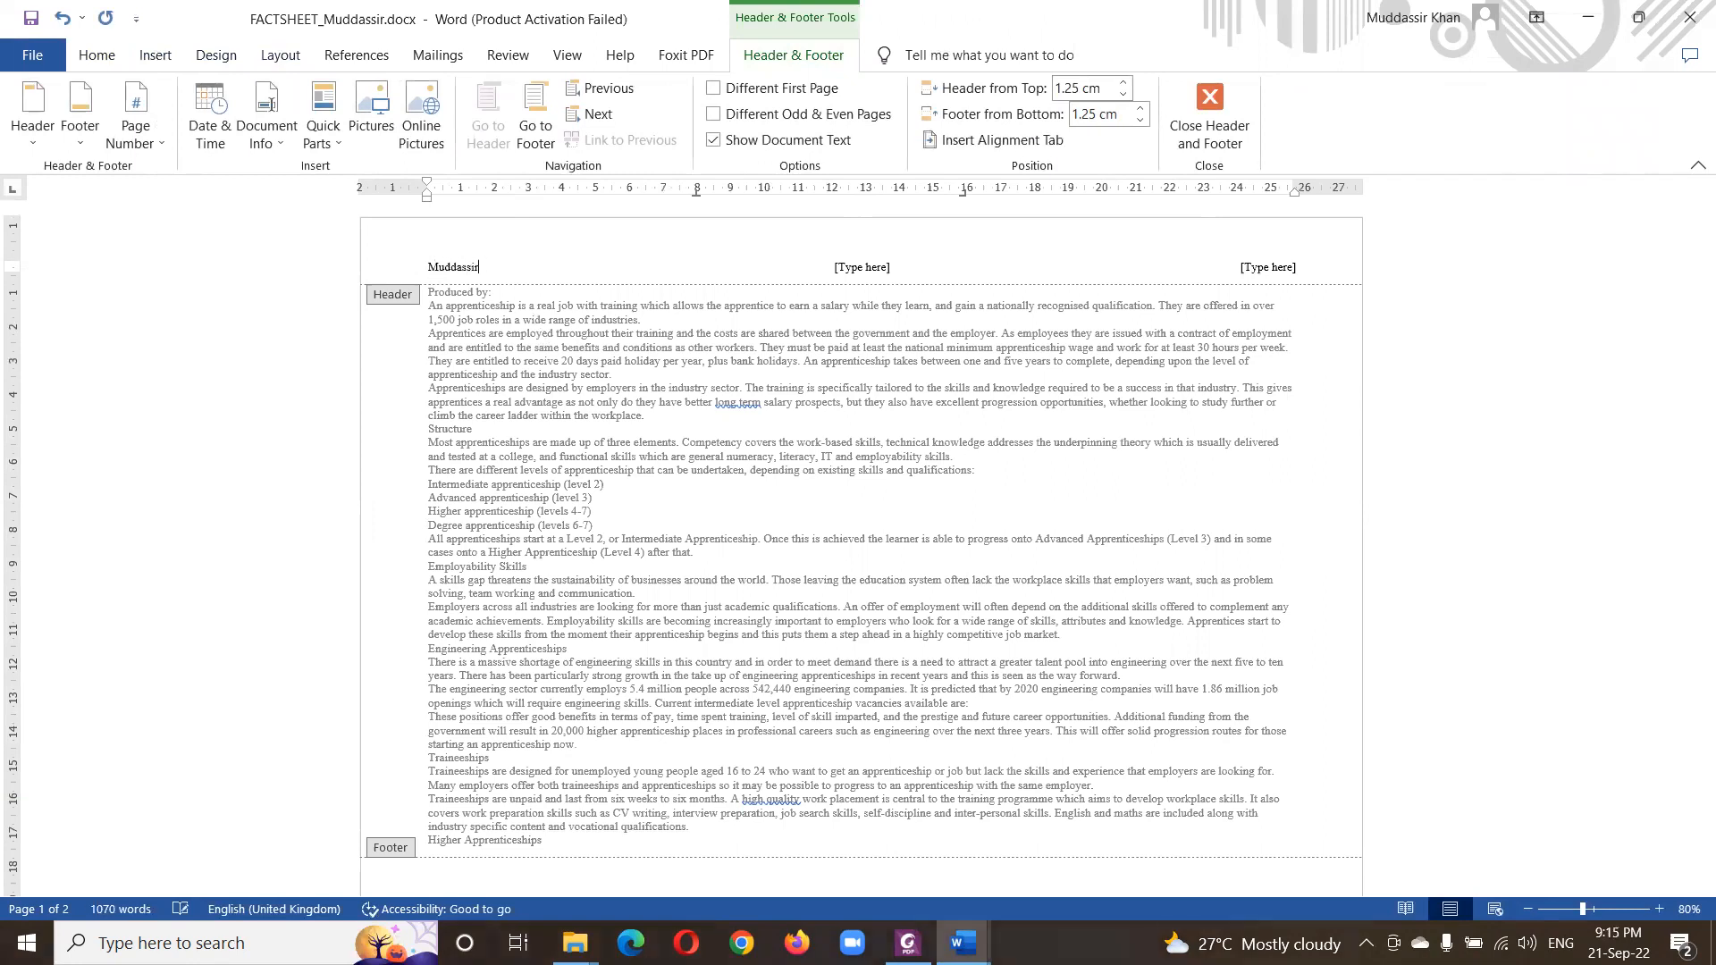
text( PK63)
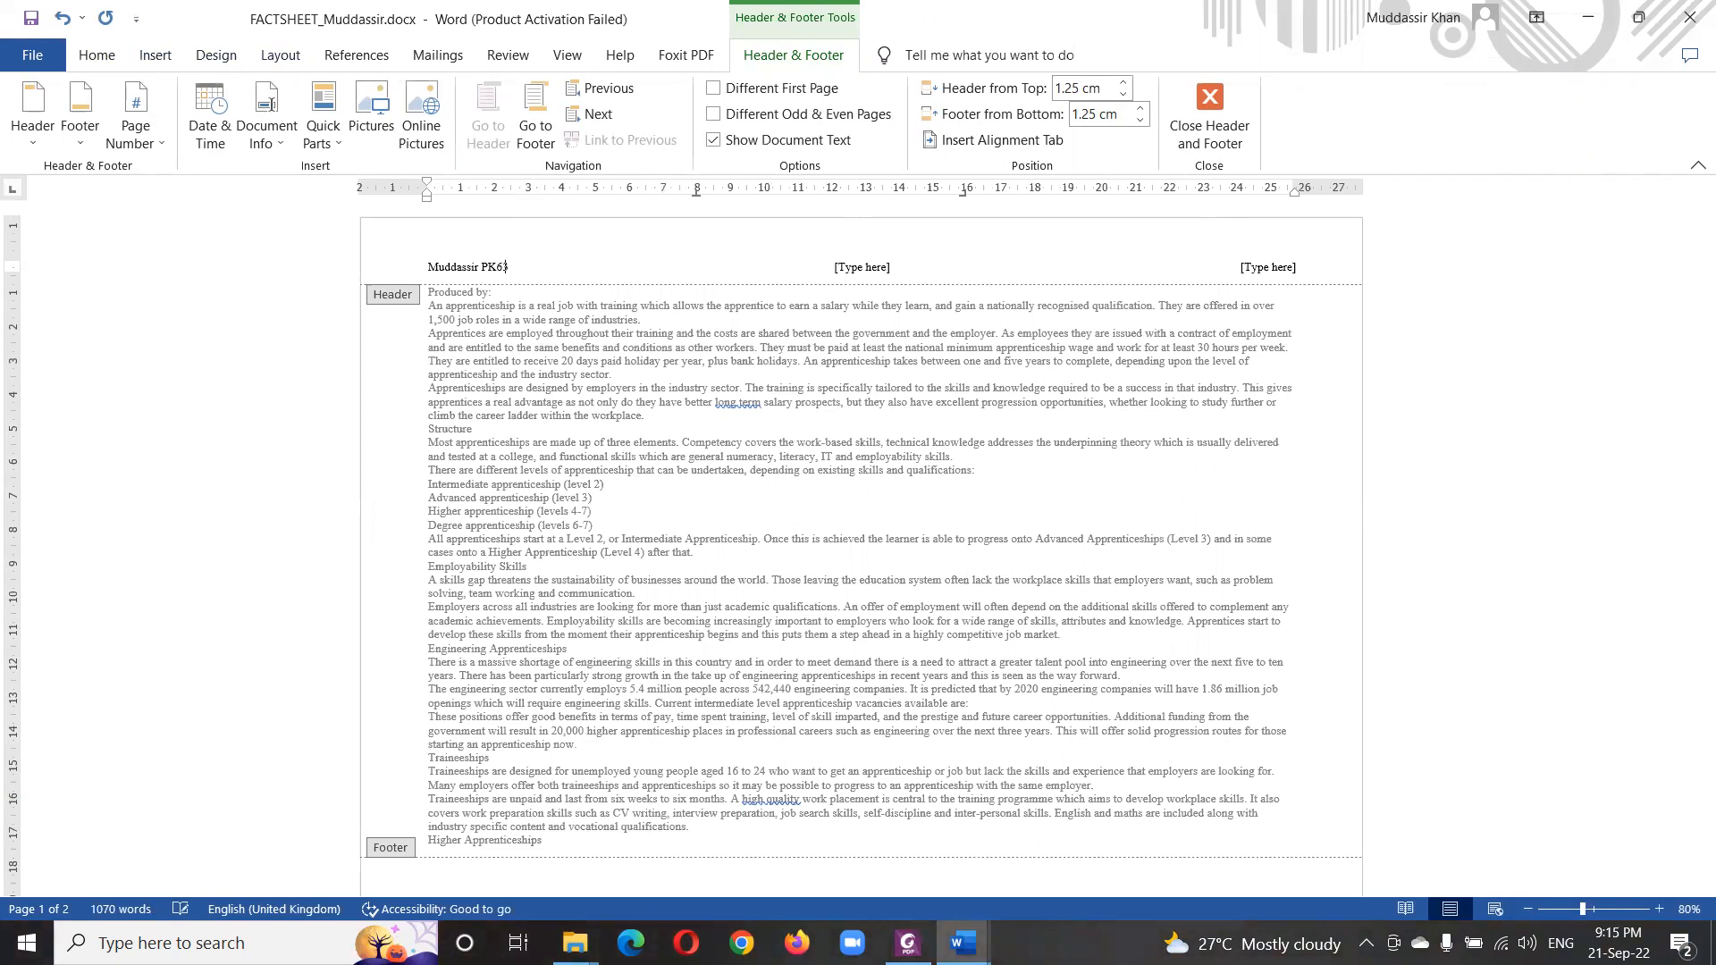
text(5 123456)
- Insert a Page field with 1, 2, 3 format in the right header box, then open the footer
click(1275, 268)
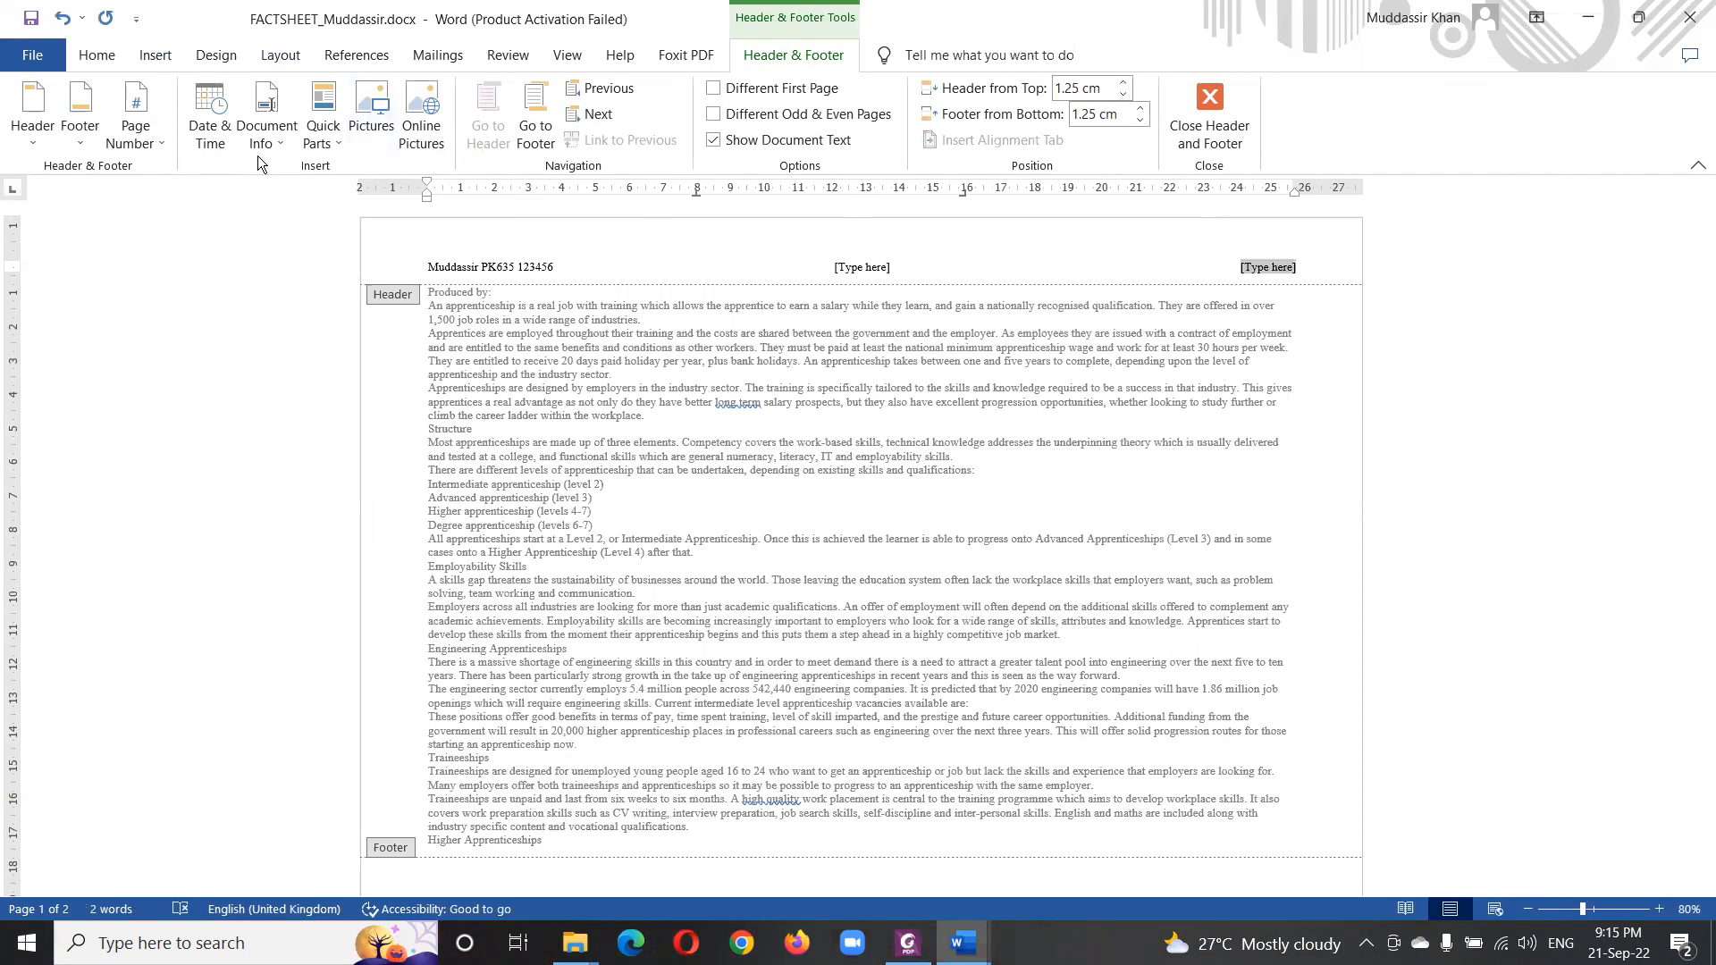
click(154, 141)
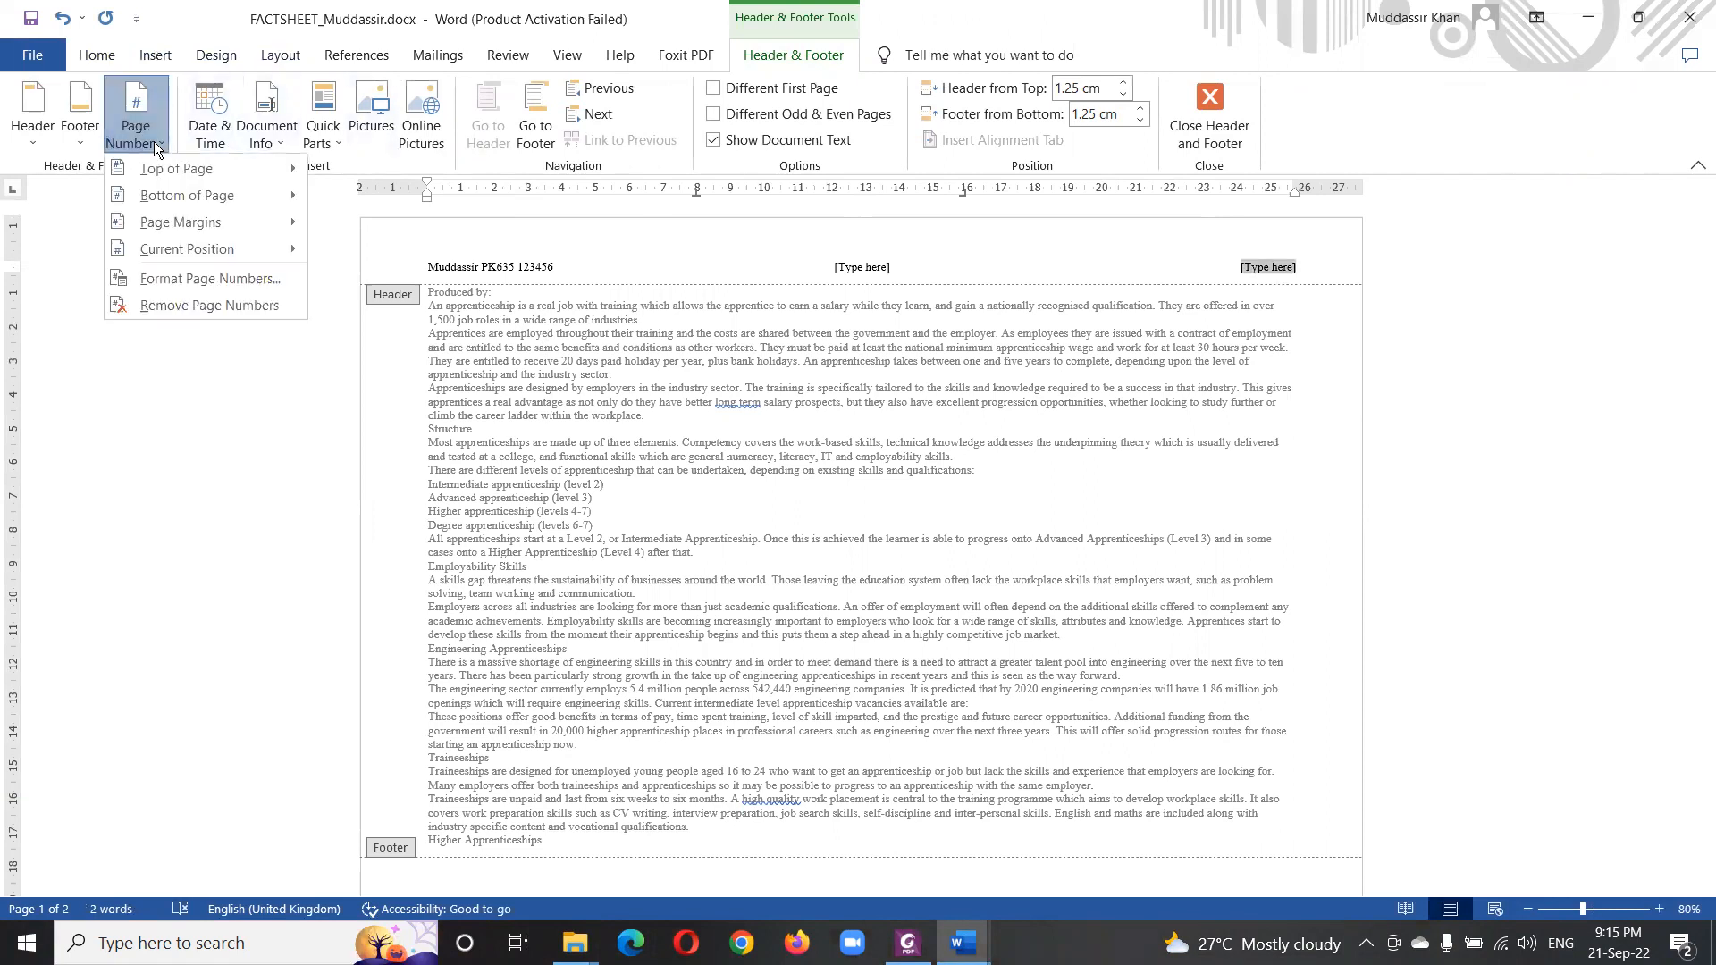
click(327, 147)
click(349, 223)
click(480, 441)
scroll(513, 500, down, 10)
click(513, 587)
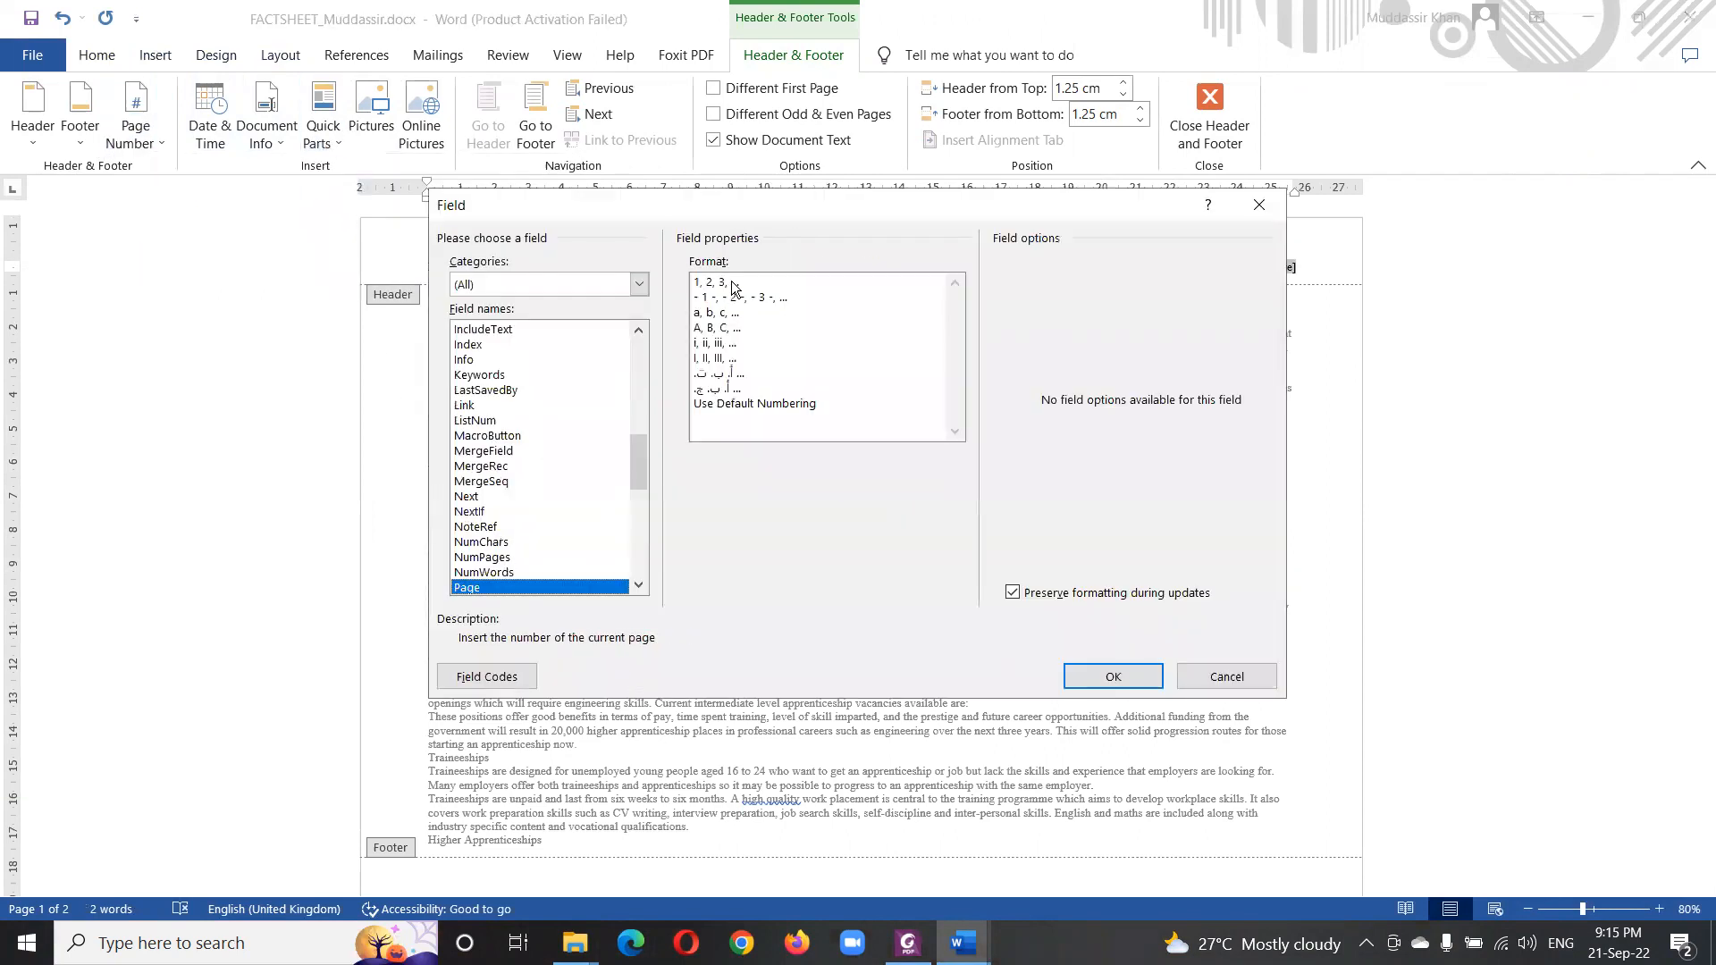
click(731, 284)
click(1097, 672)
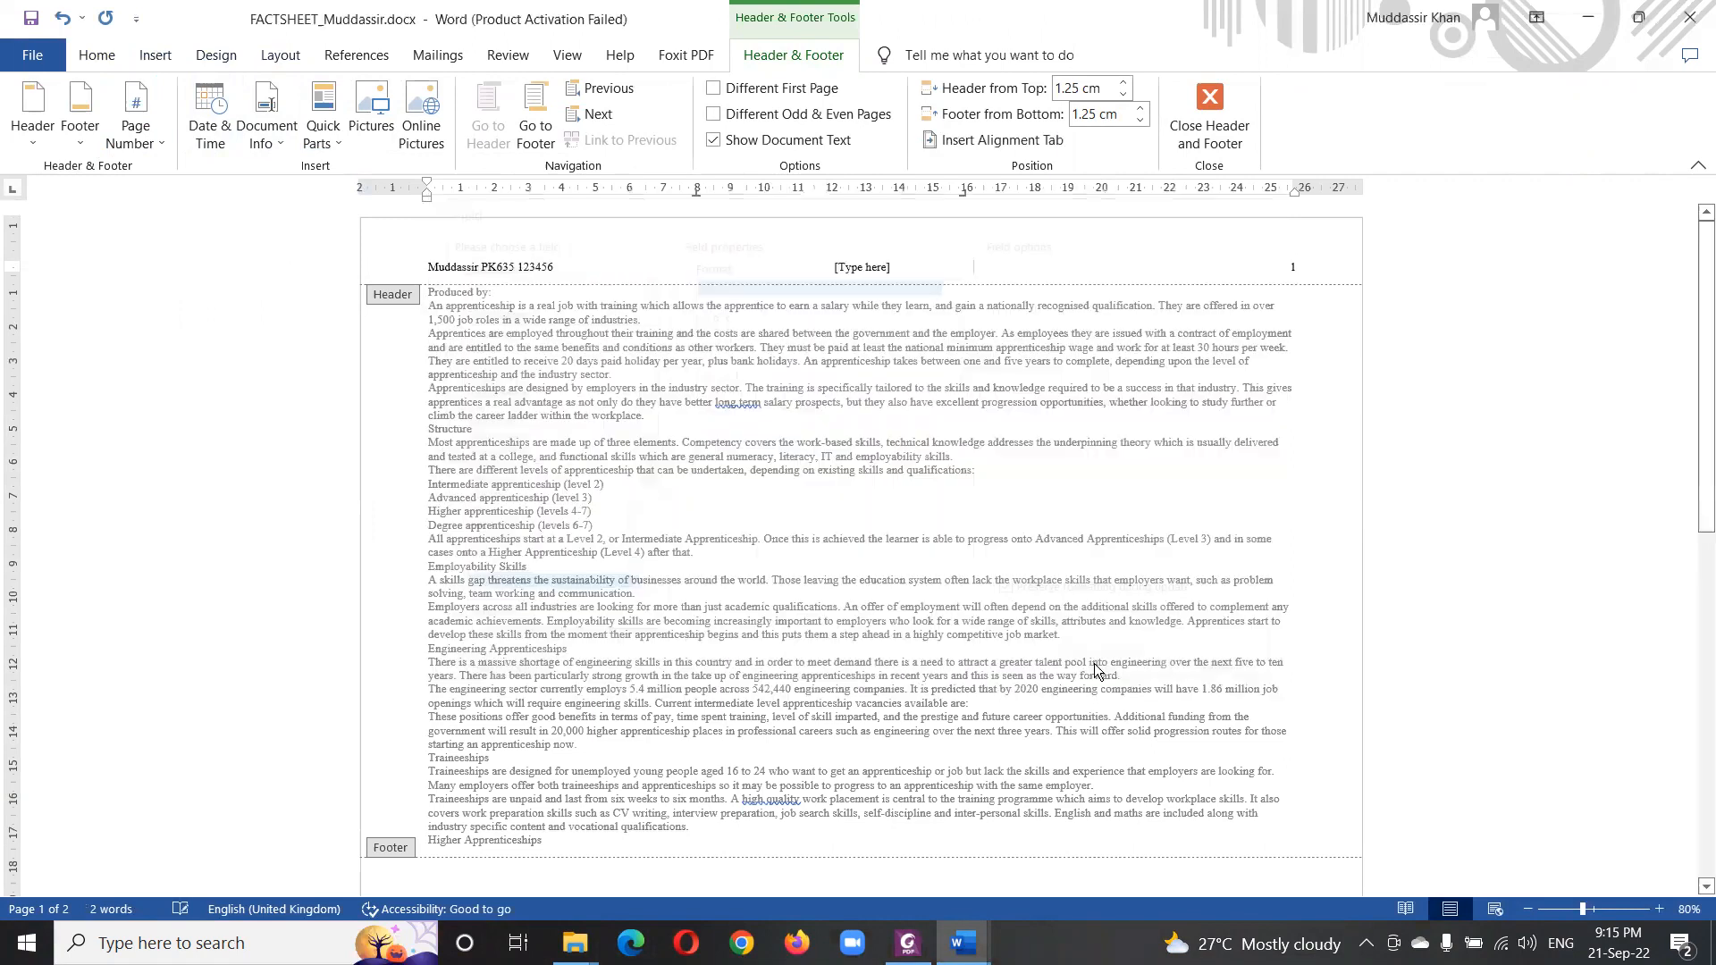
double_click(898, 406)
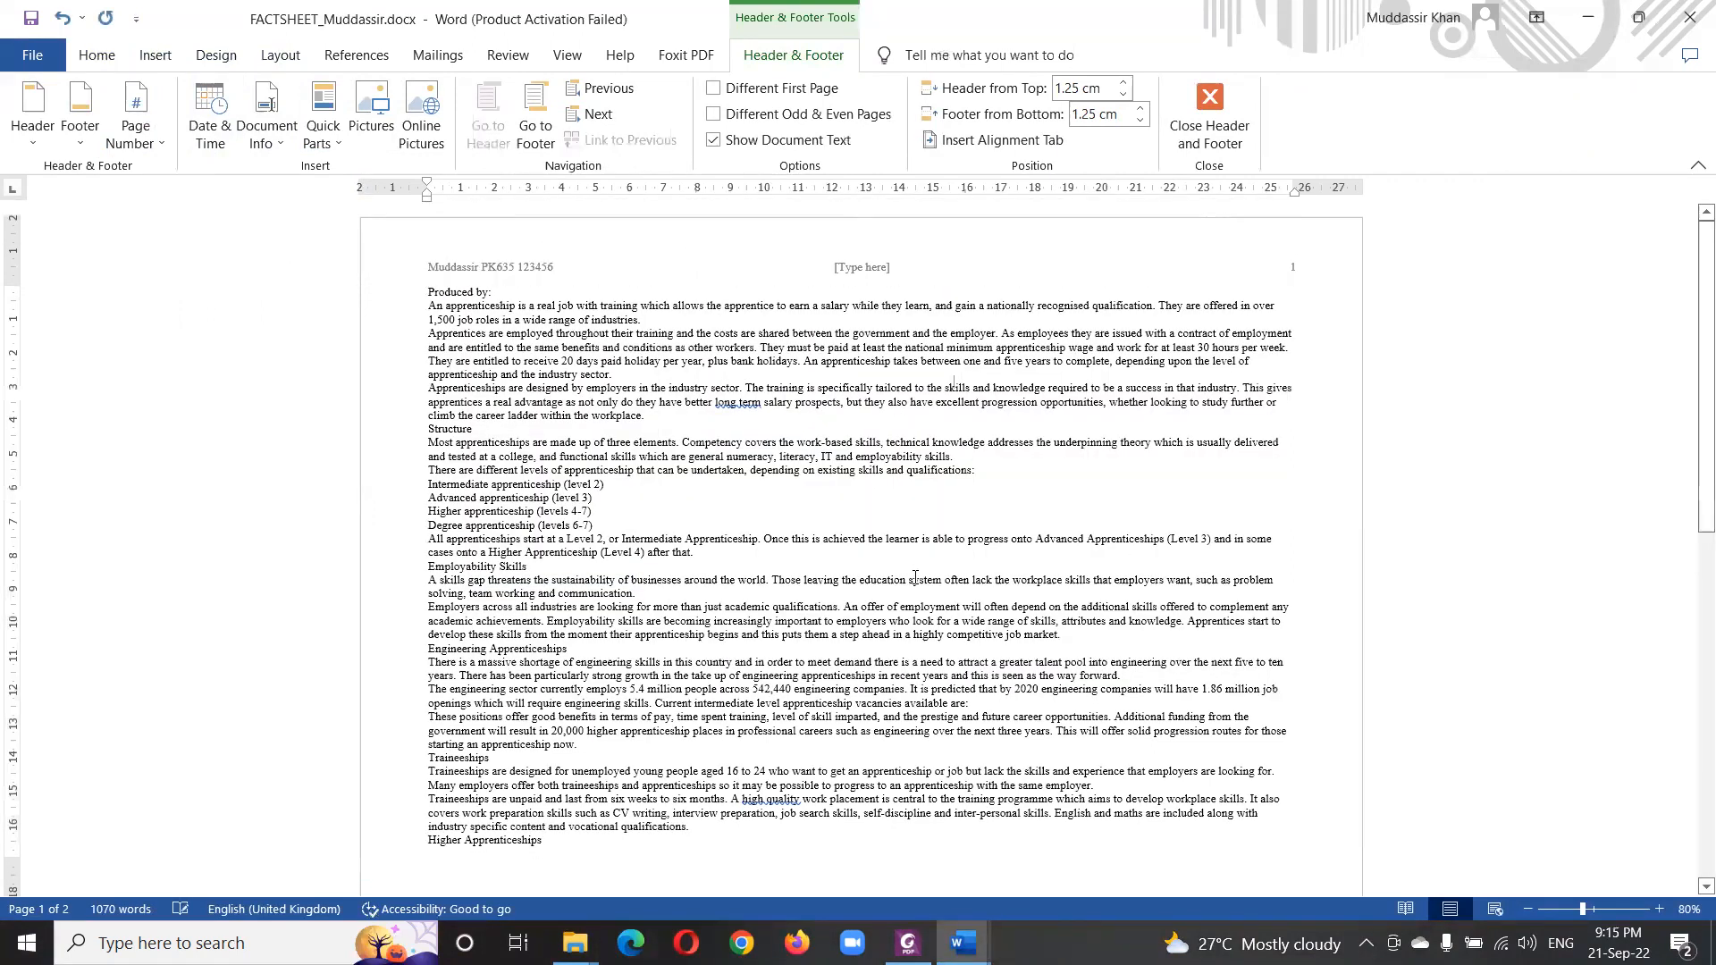
scroll(815, 742, down, 3)
double_click(816, 734)
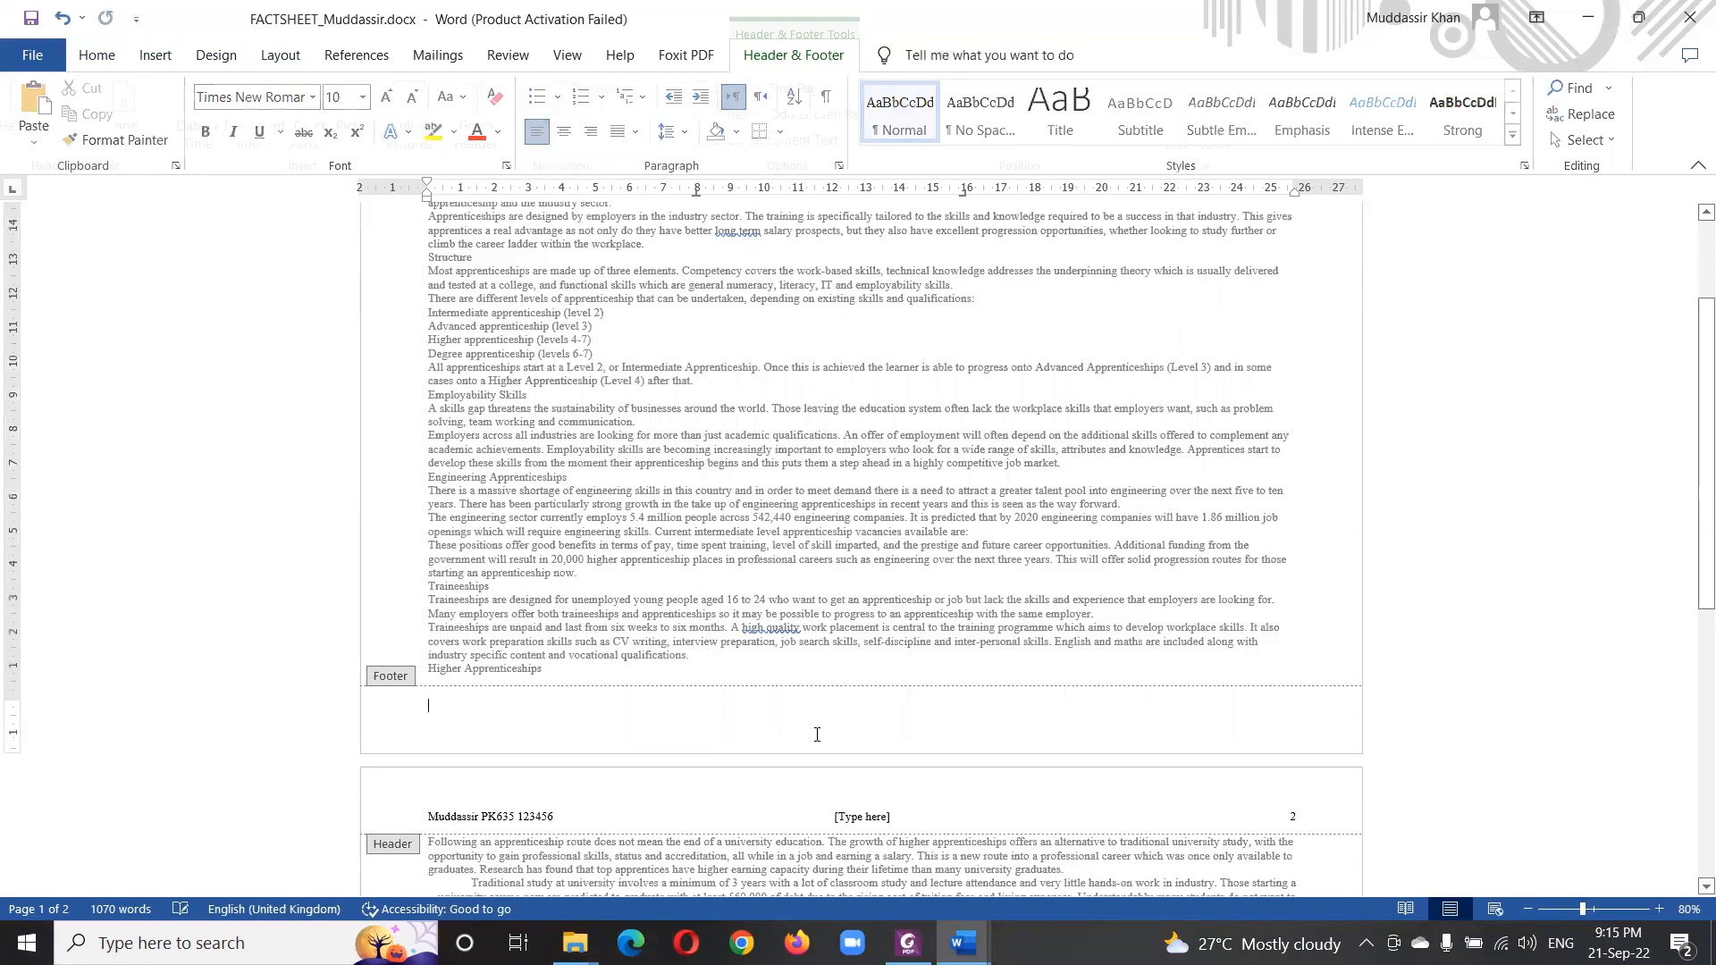
- Strike out question 2's two header requirement lines and select the footer requirement line
key(alt+Tab)
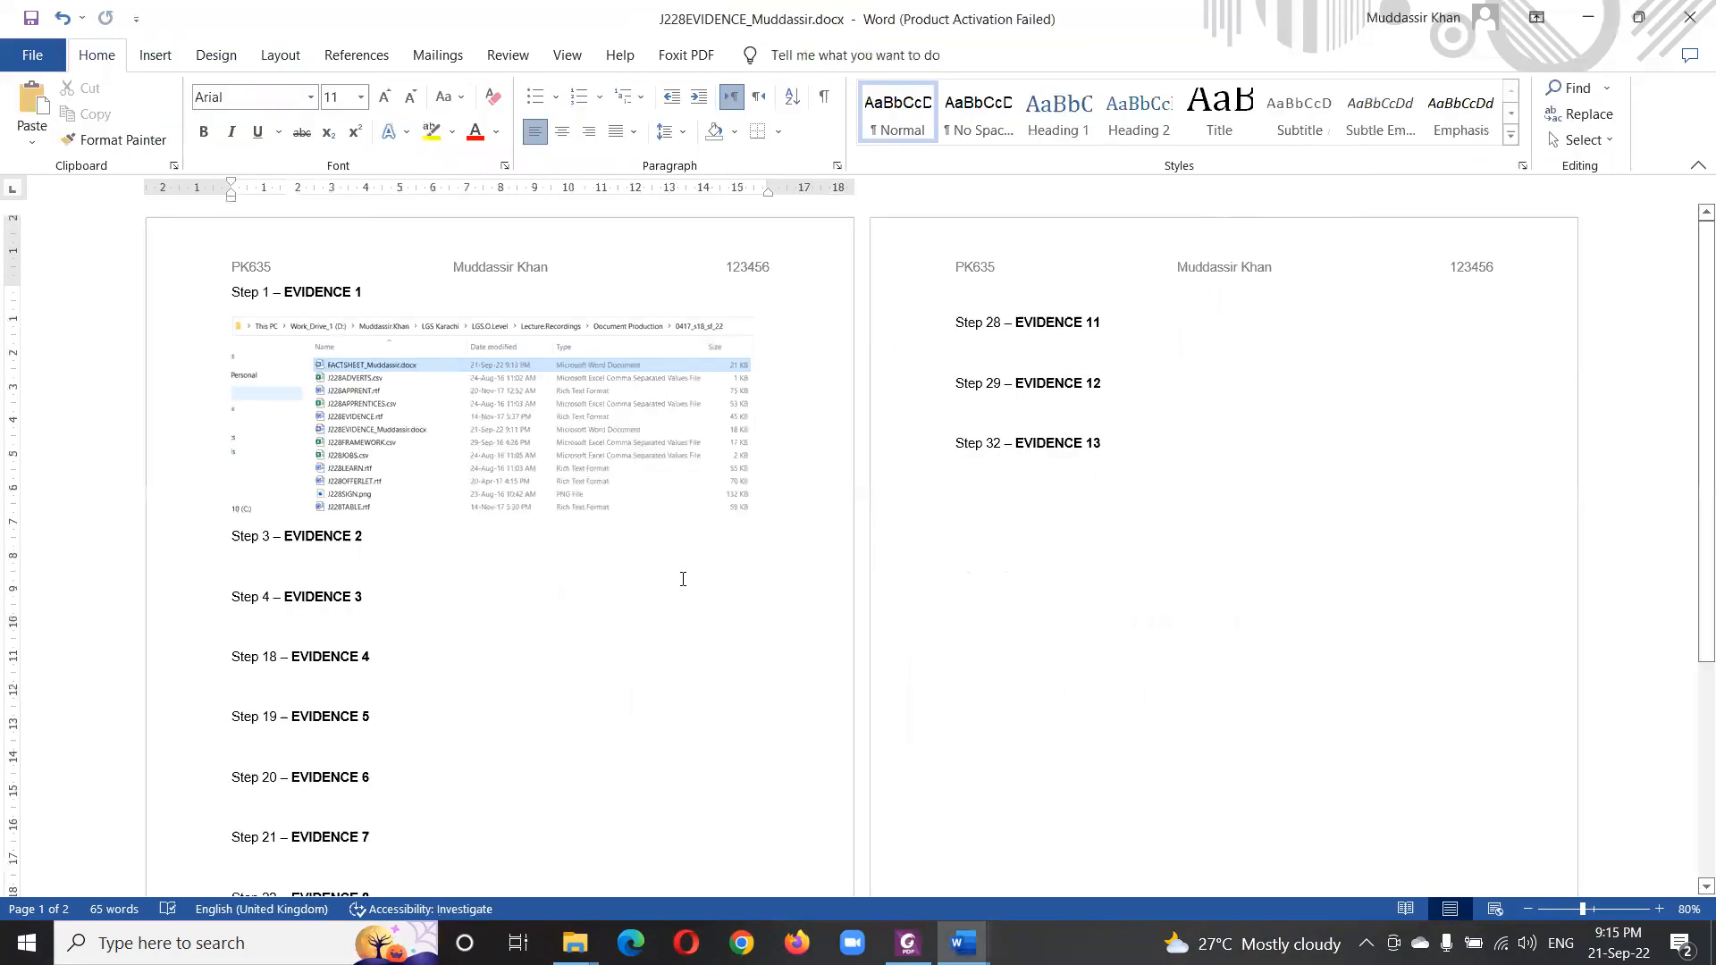
key(alt+Tab)
key(alt+Tab)
key(Tab)
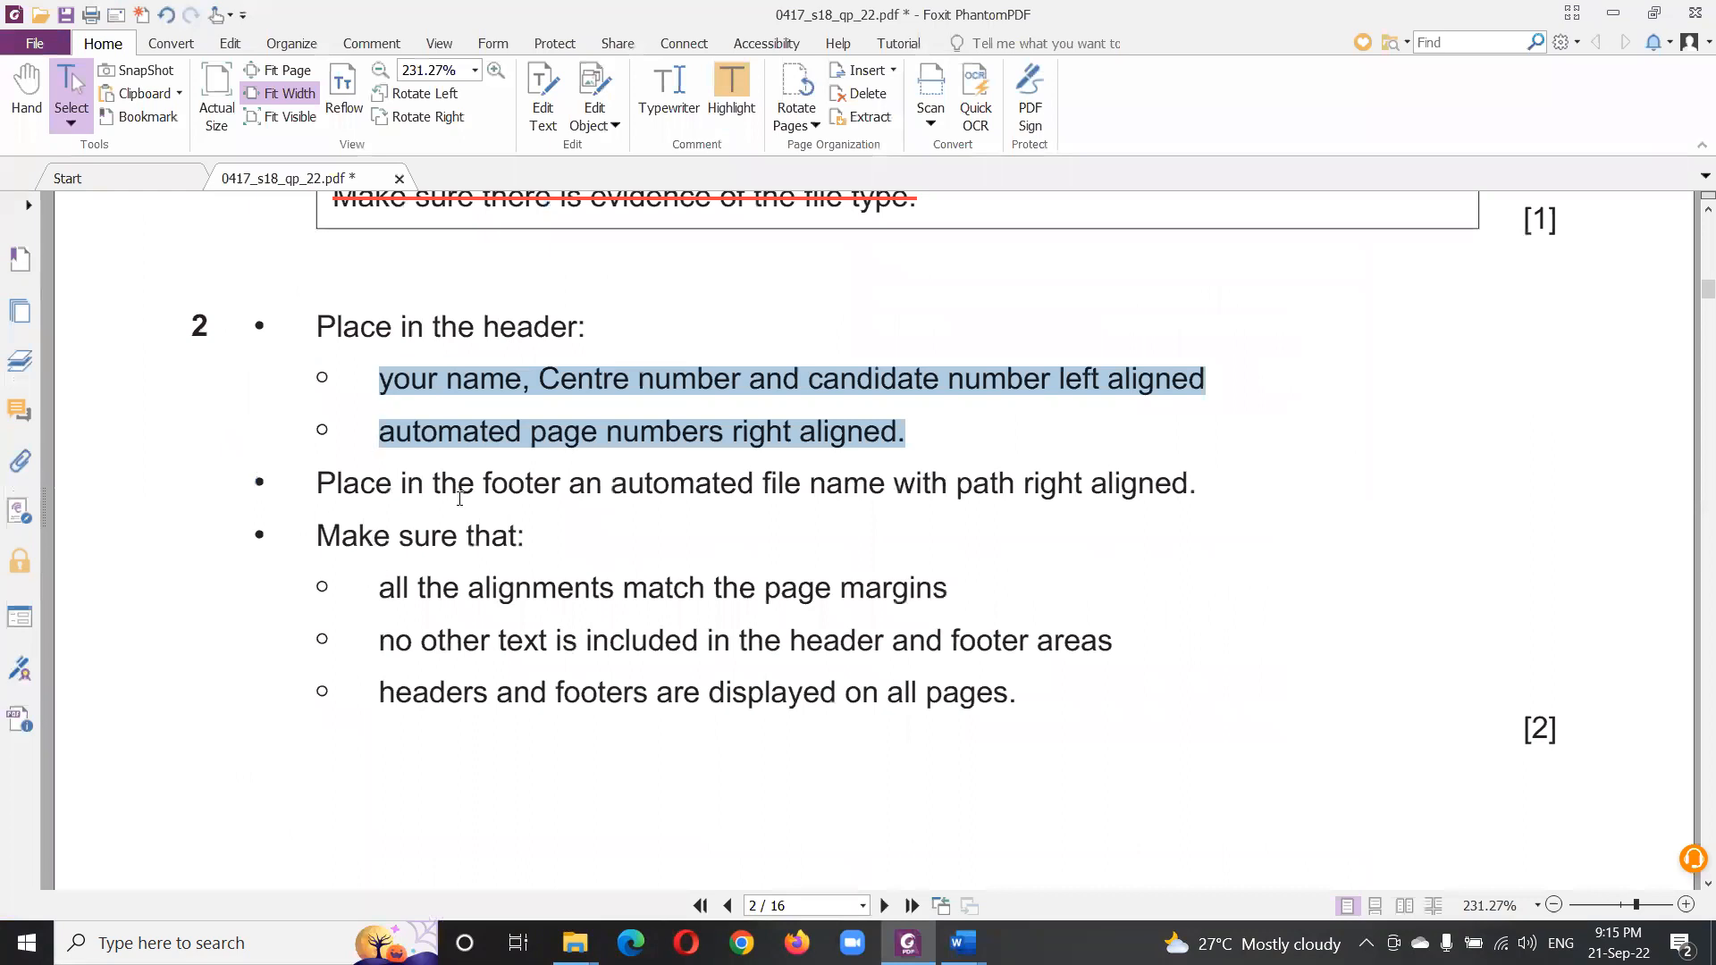
right_click(588, 434)
click(644, 551)
drag(320, 484, 1220, 491)
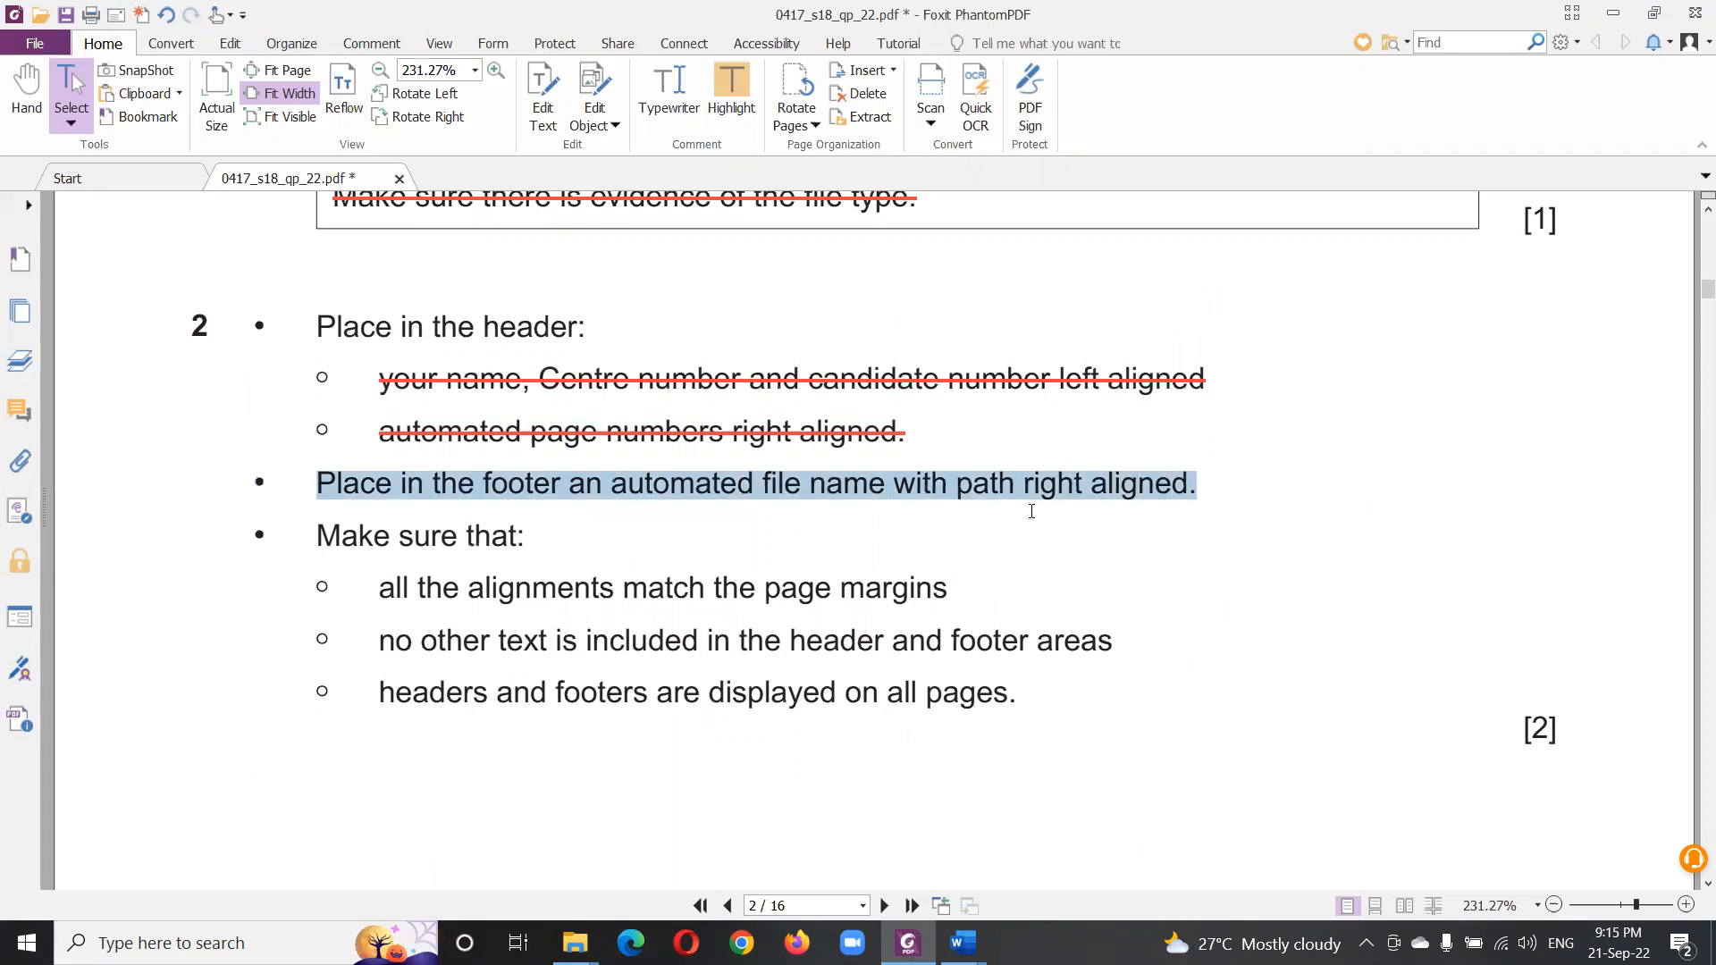
key(alt+Tab)
key(alt+Tab)
key(alt+Tab)
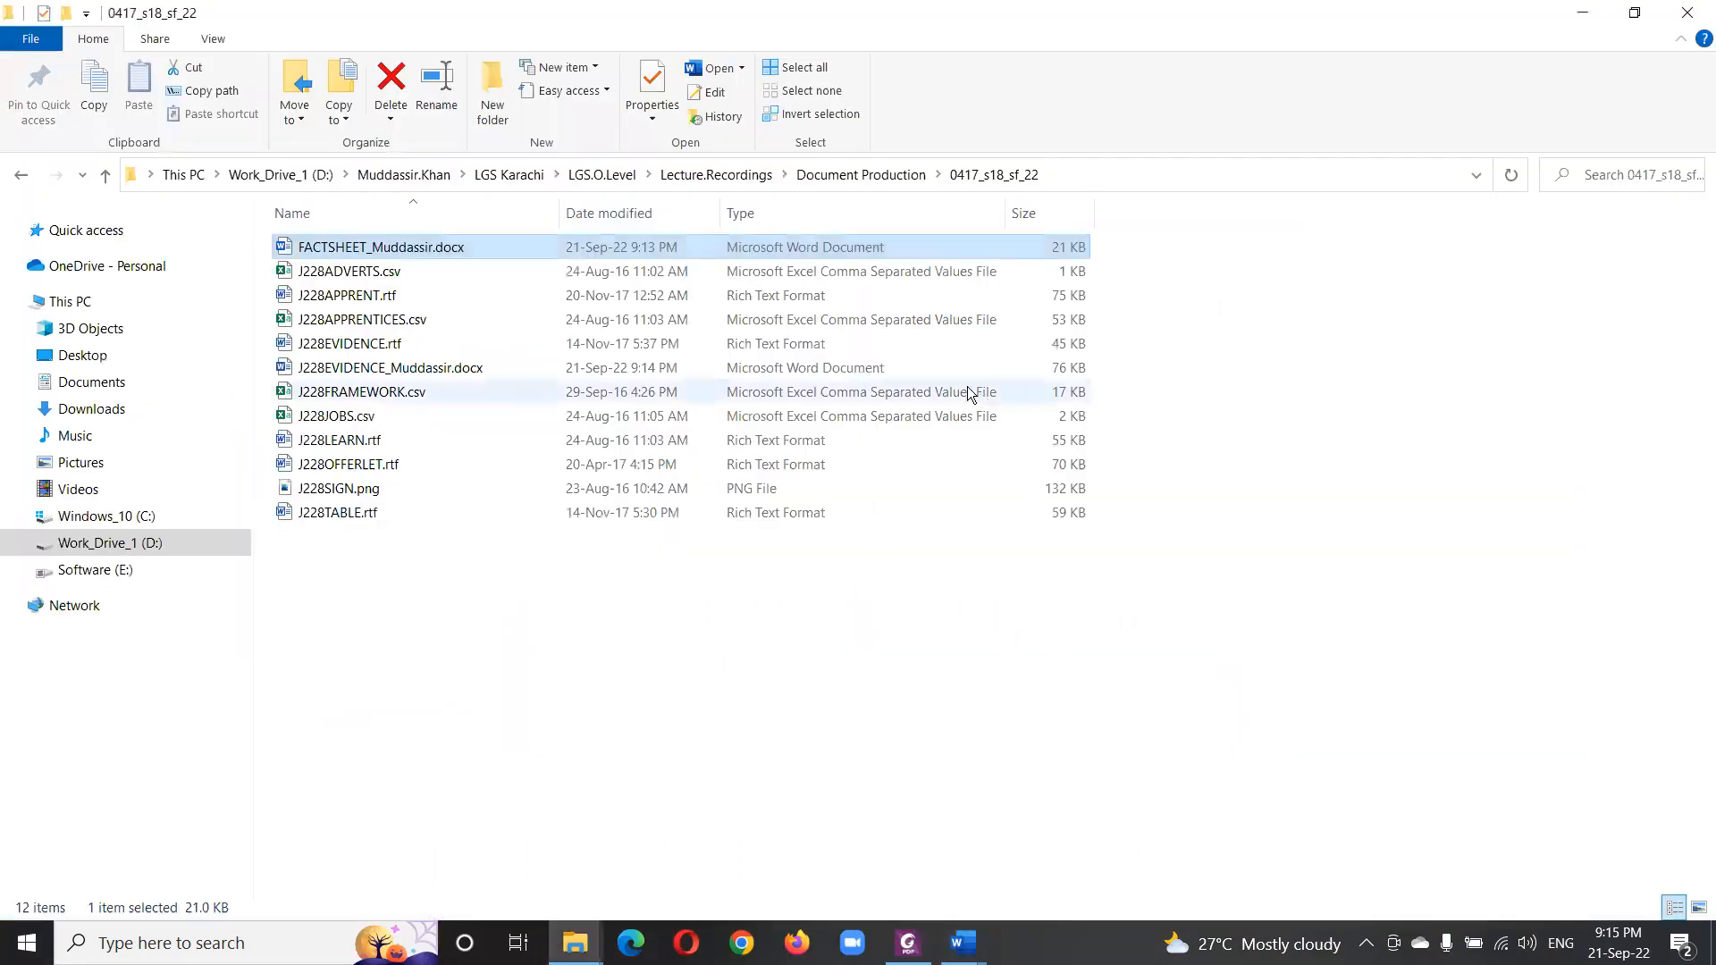
- Leave the 0417_s18_sf_22 folder and return to the question paper at question 2
click(1100, 170)
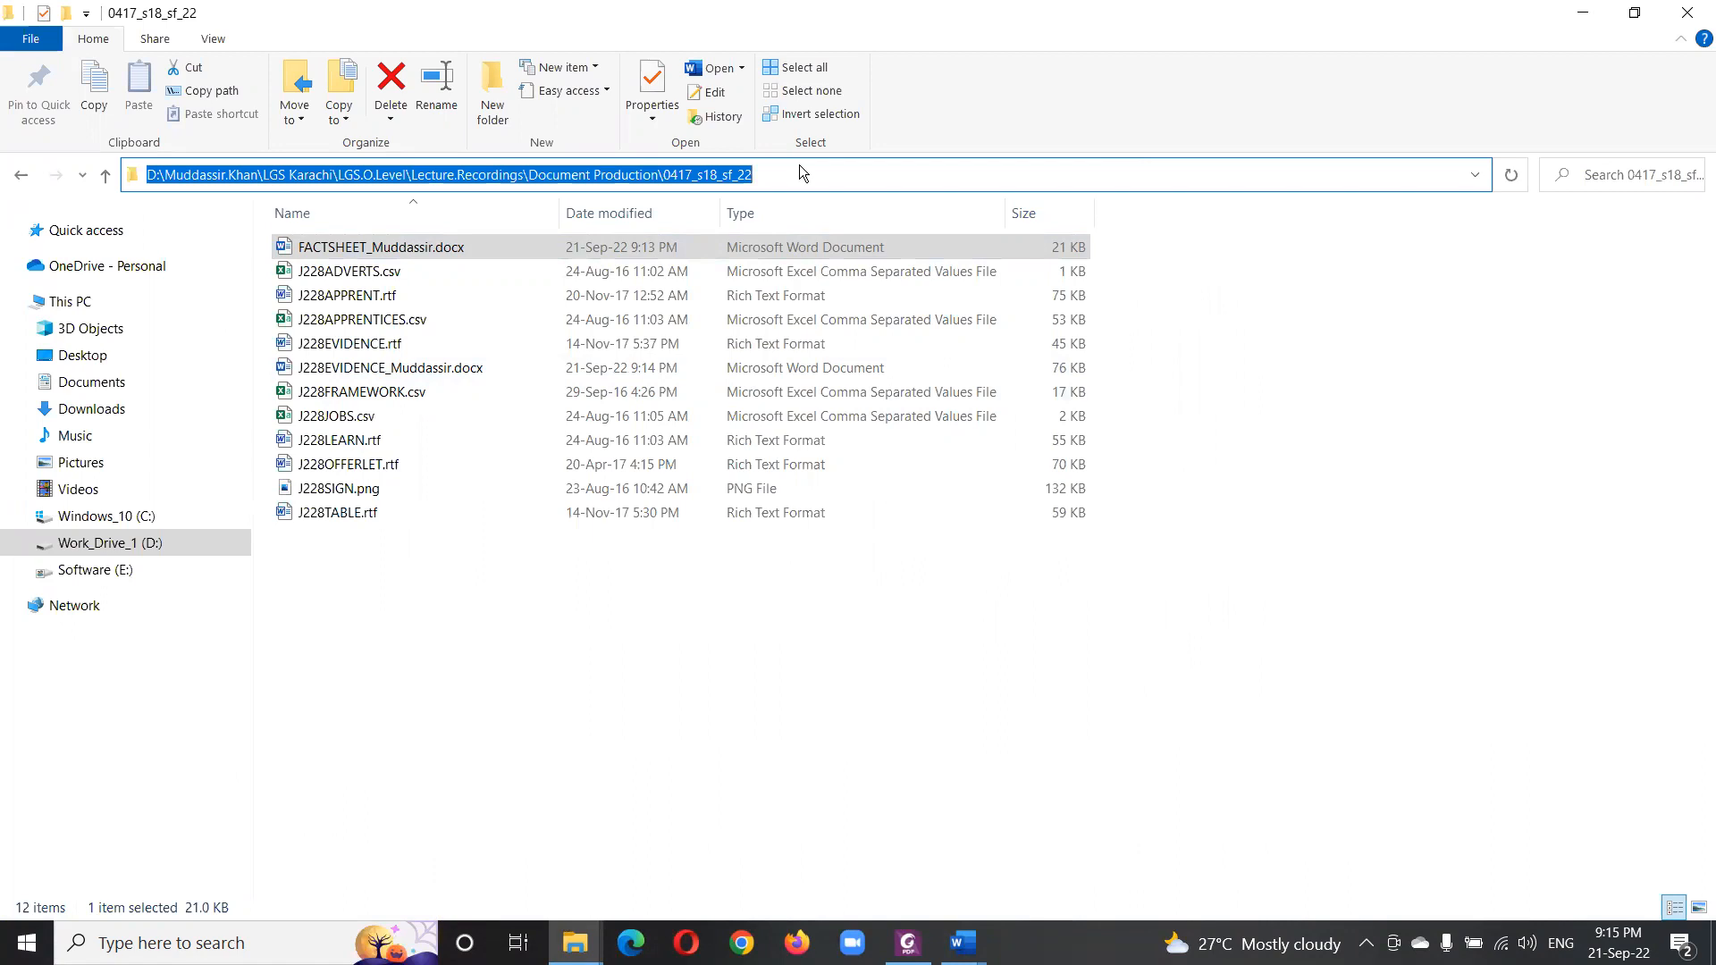
key(alt+Tab)
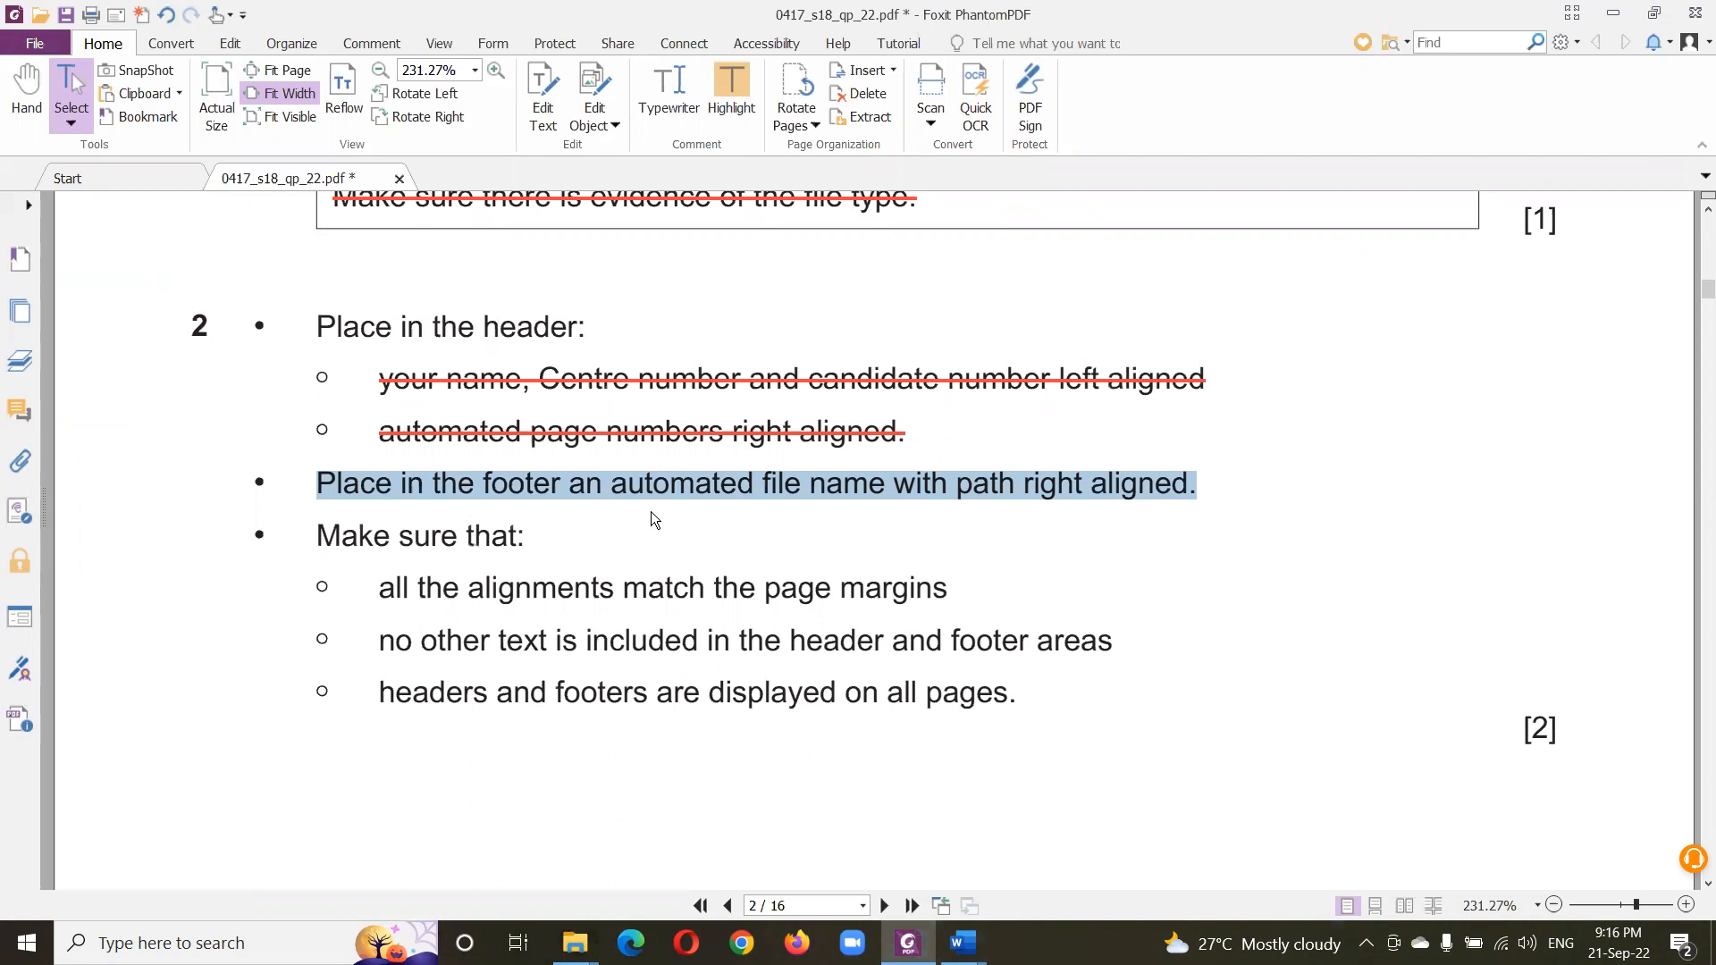
- Add a Blank (Three Columns) footer to FACTSHEET and select its right placeholder
key(alt+Tab)
key(alt+Tab)
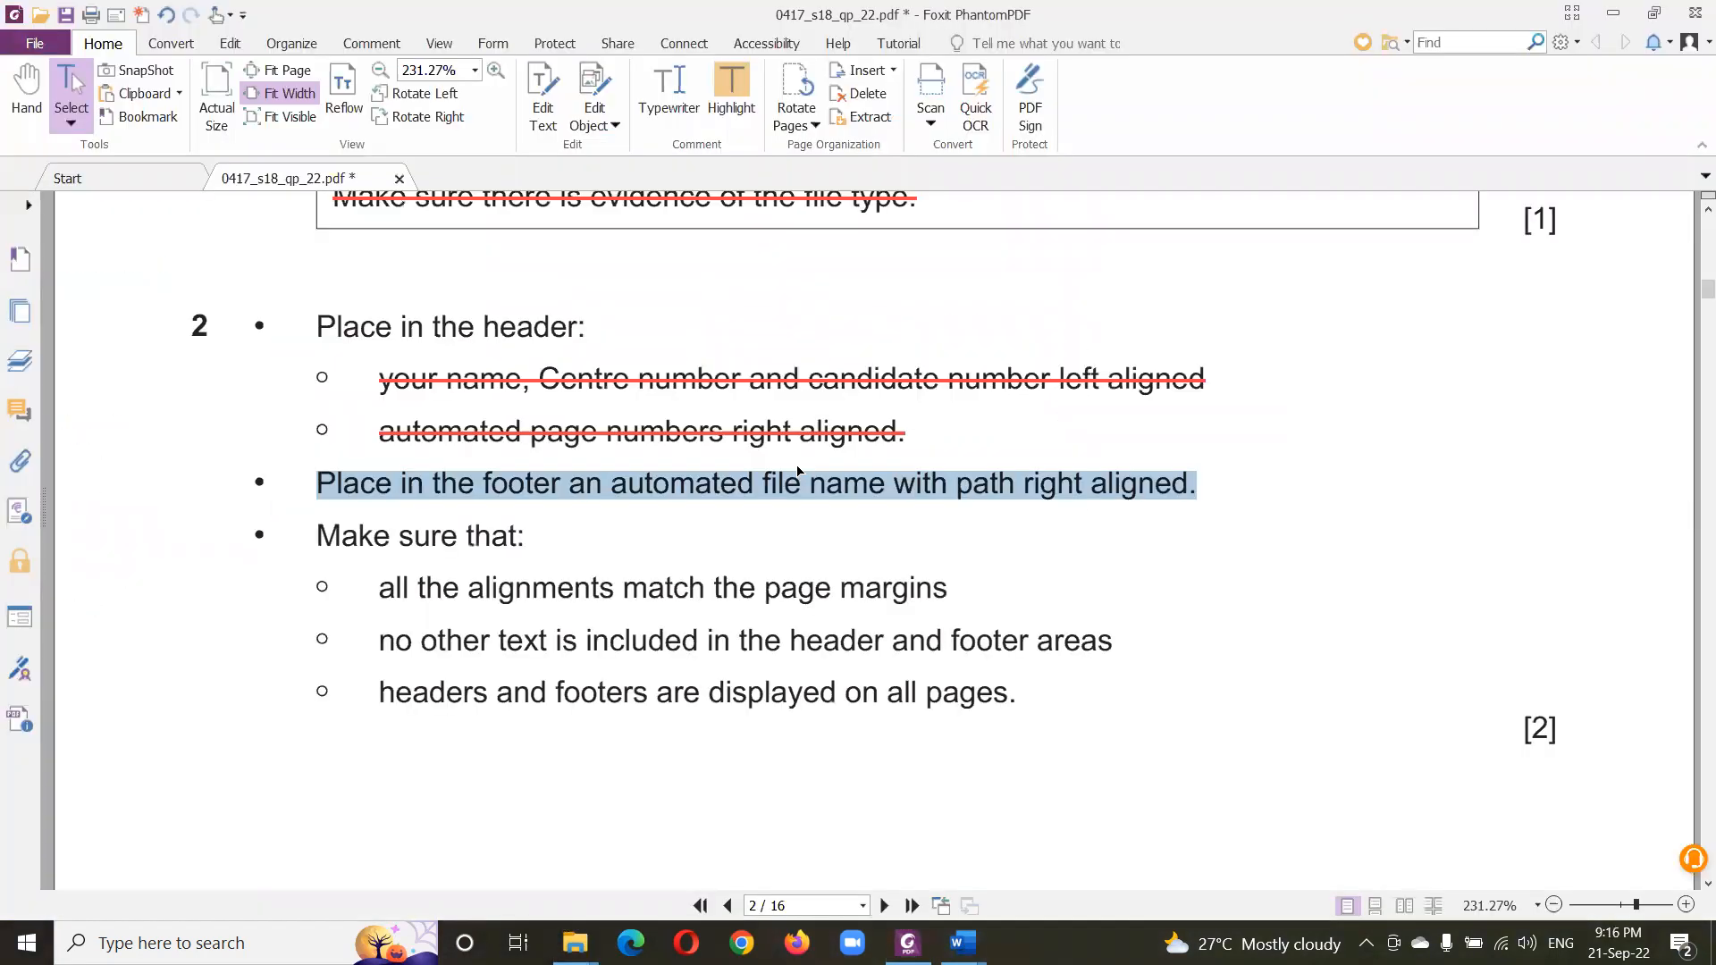
key(alt+Tab)
key(alt+Tab)
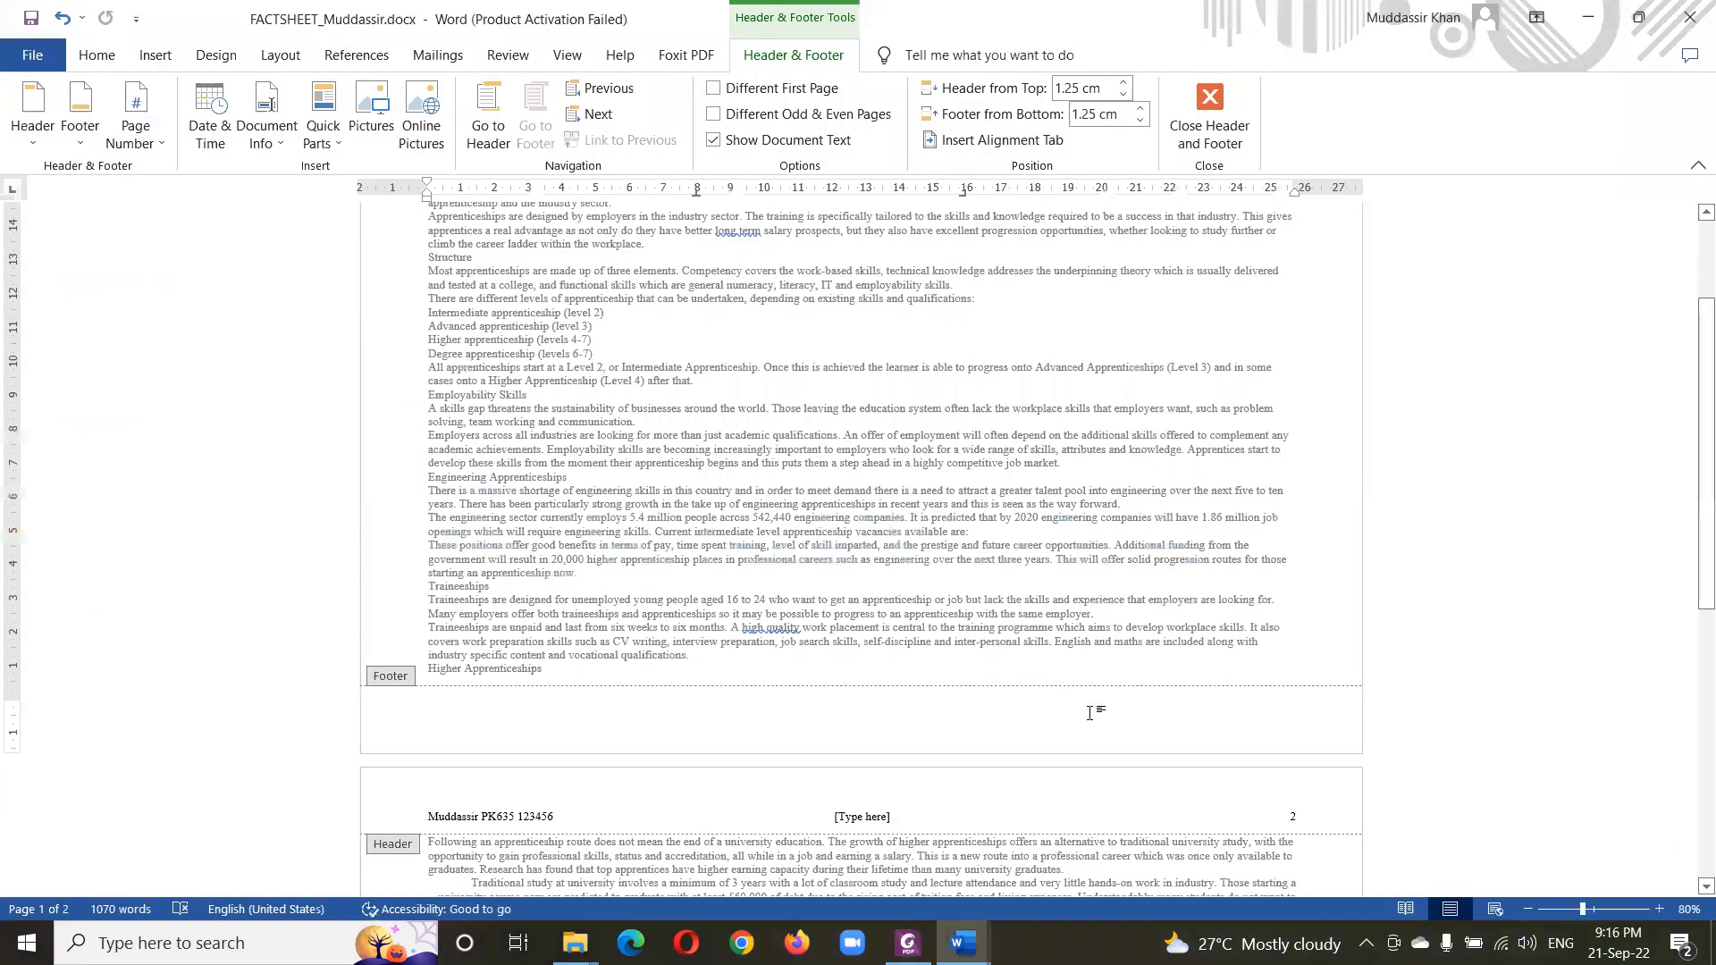
key(alt+Tab)
key(alt+Tab)
click(155, 55)
click(1076, 116)
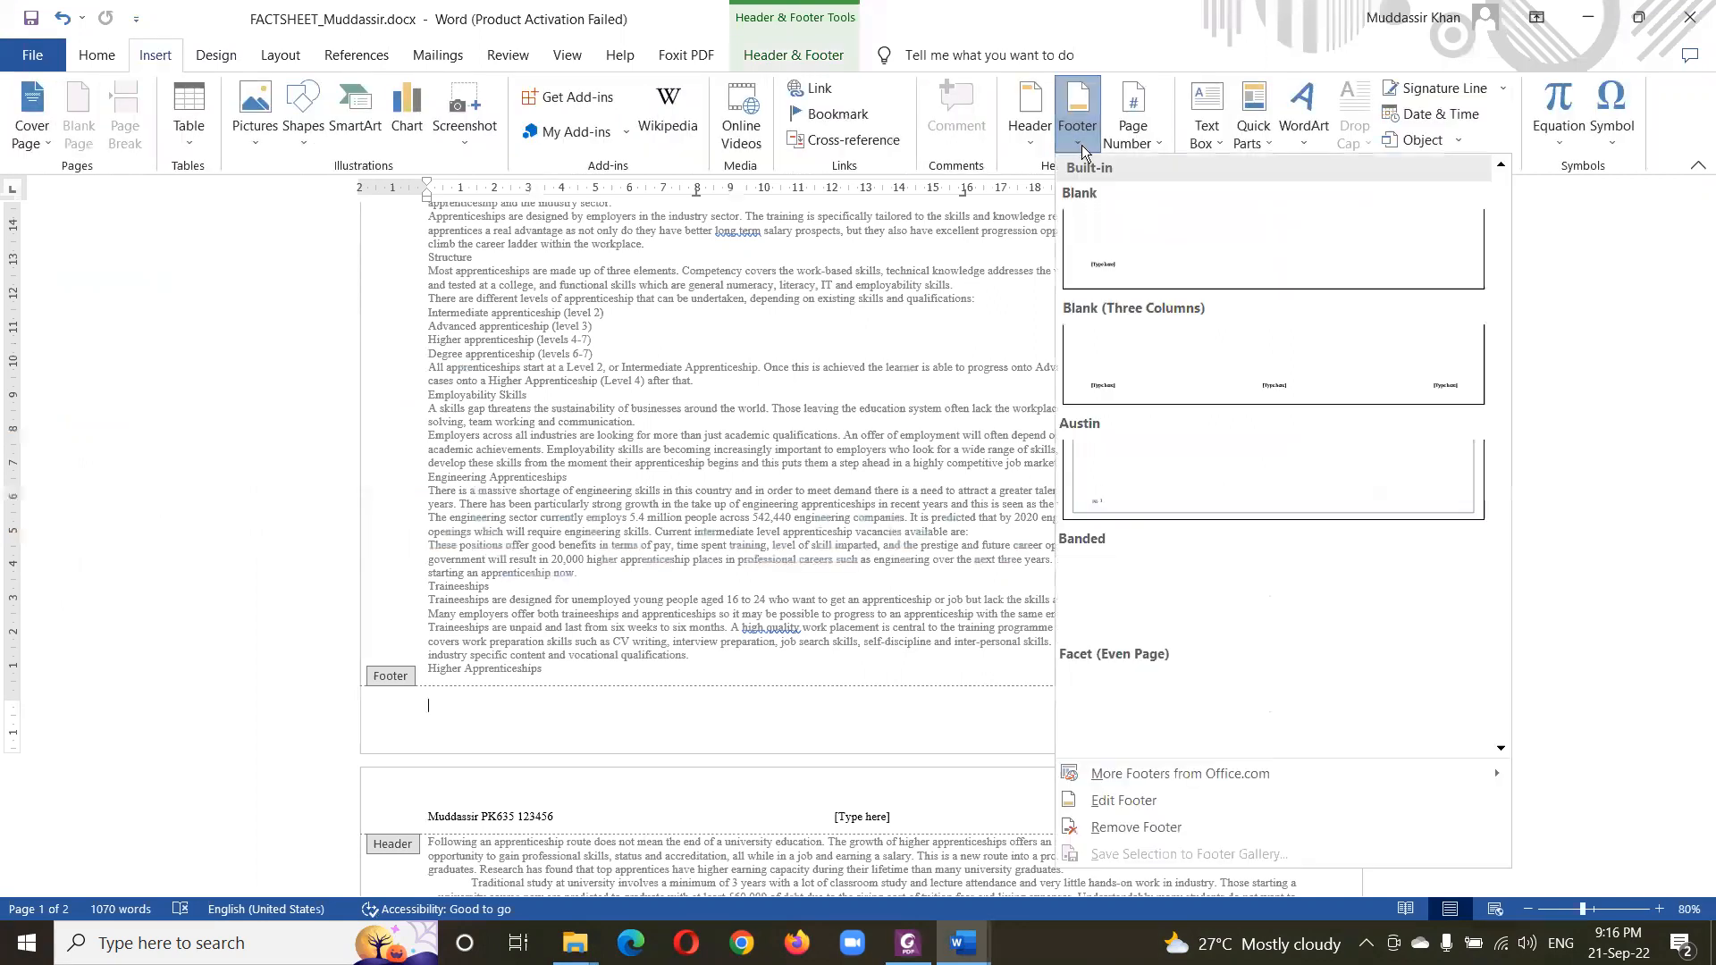
click(1161, 370)
click(1283, 708)
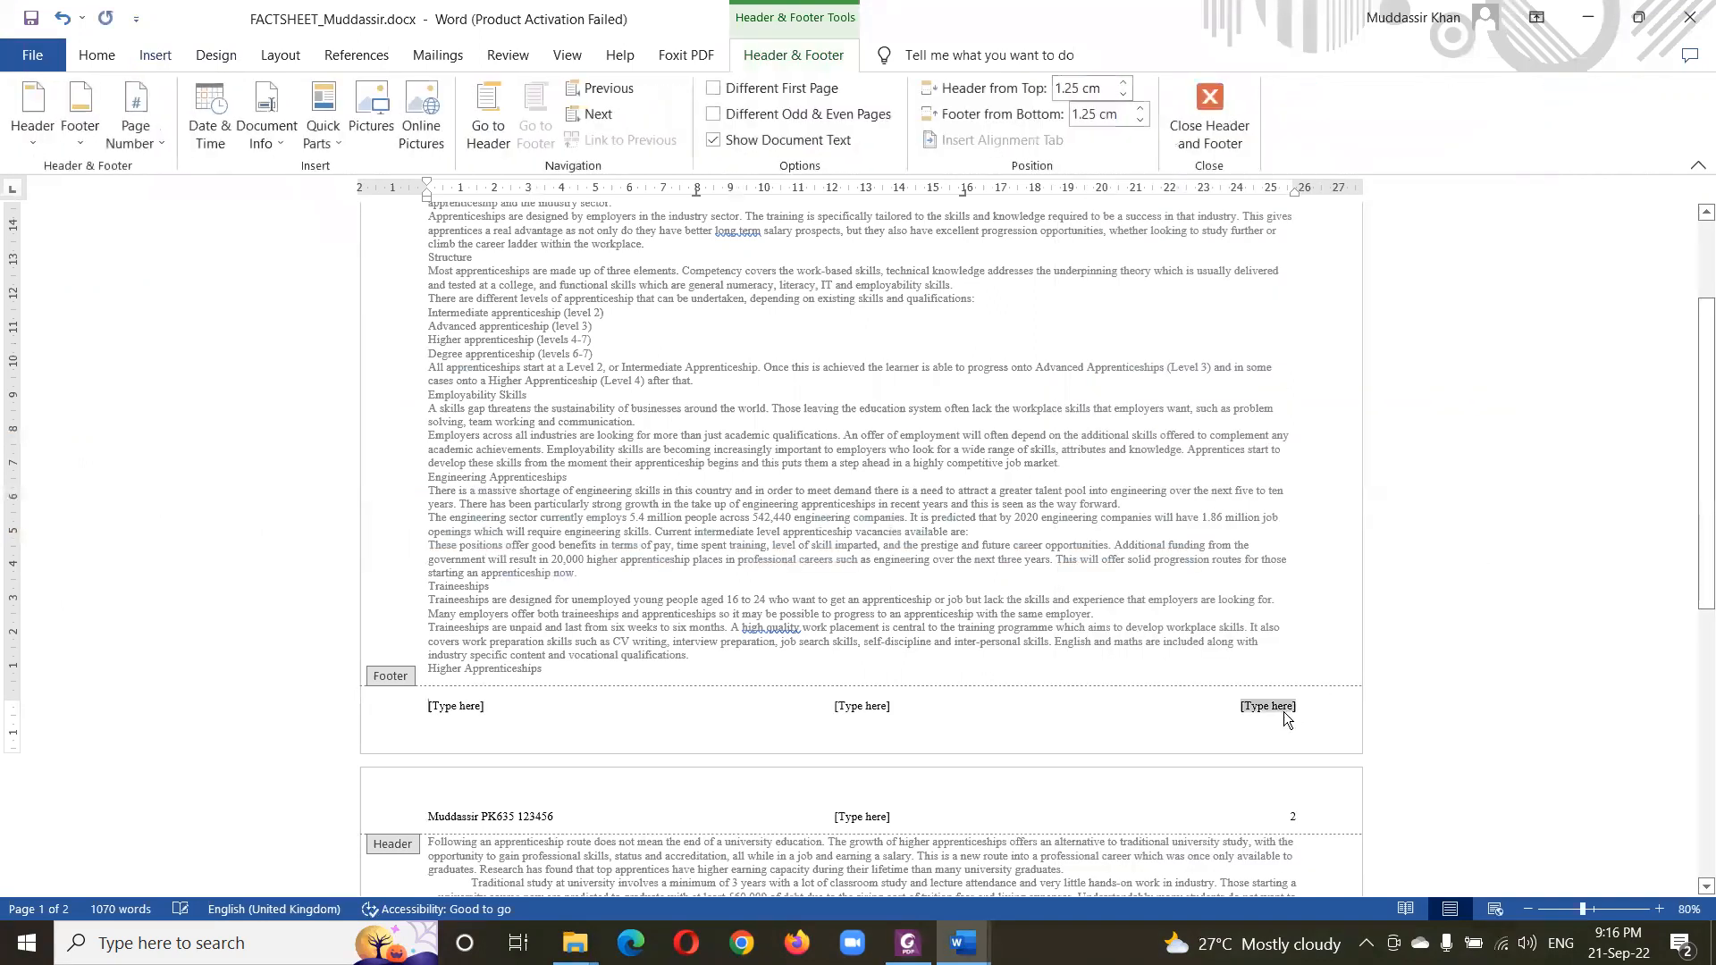
click(284, 141)
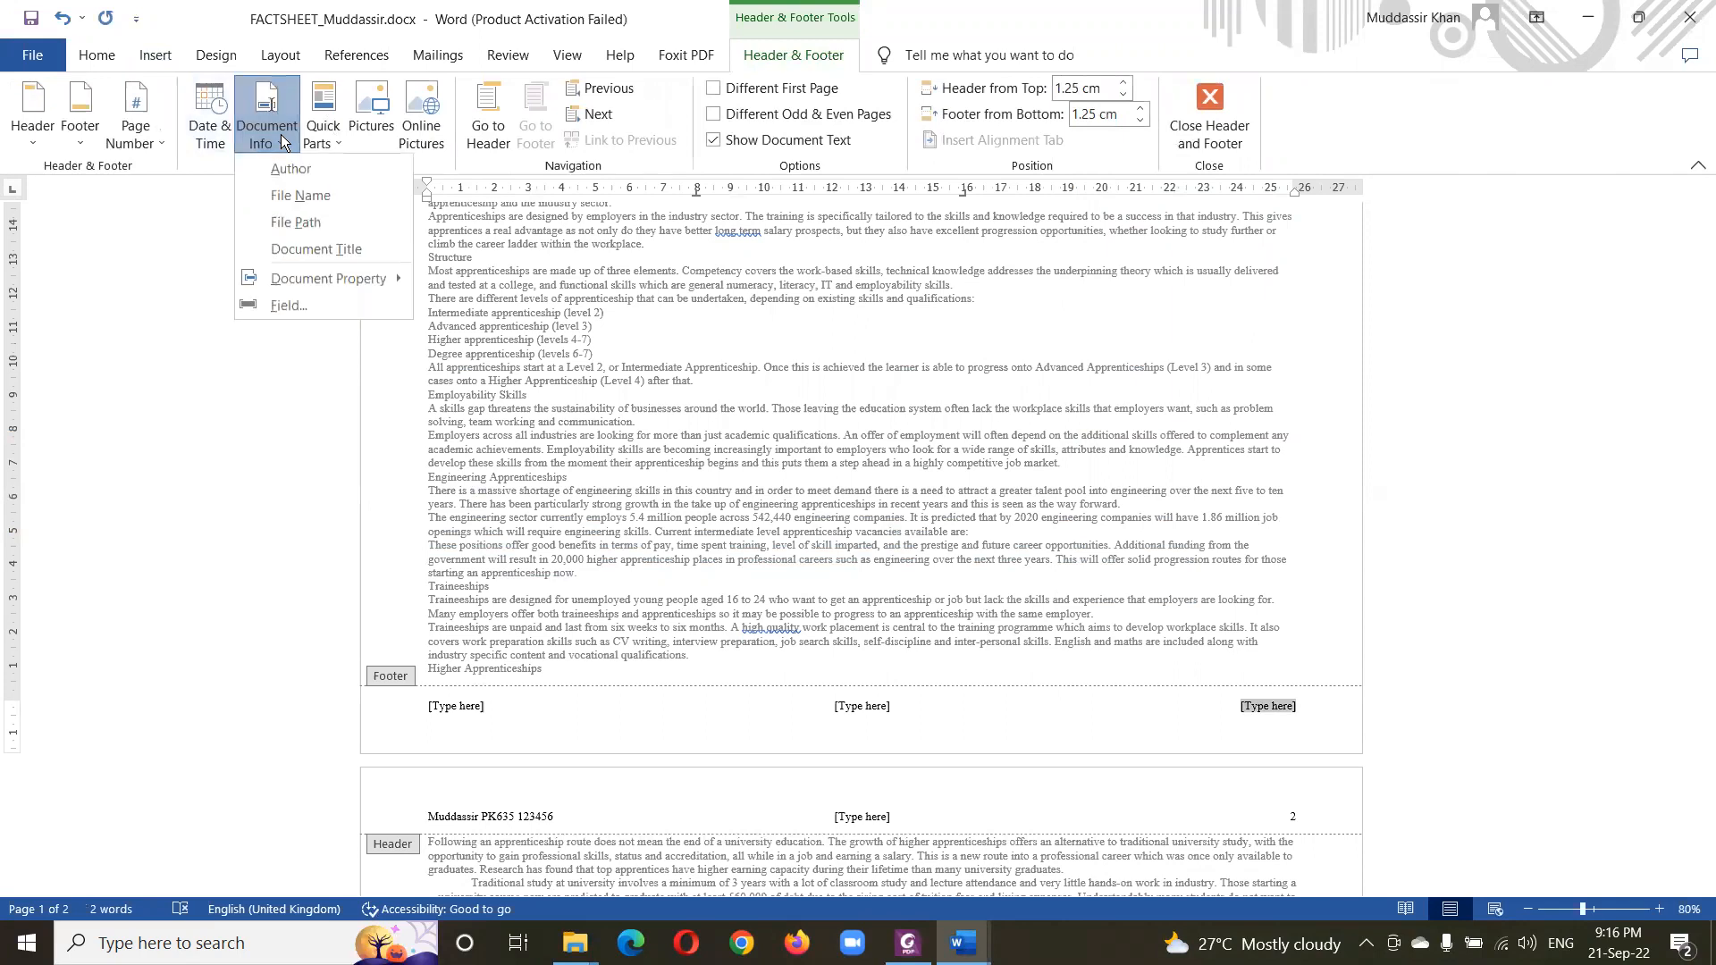
- Put the File Name field in the right footer, undoing the stray path insertion, and close the footer
click(299, 223)
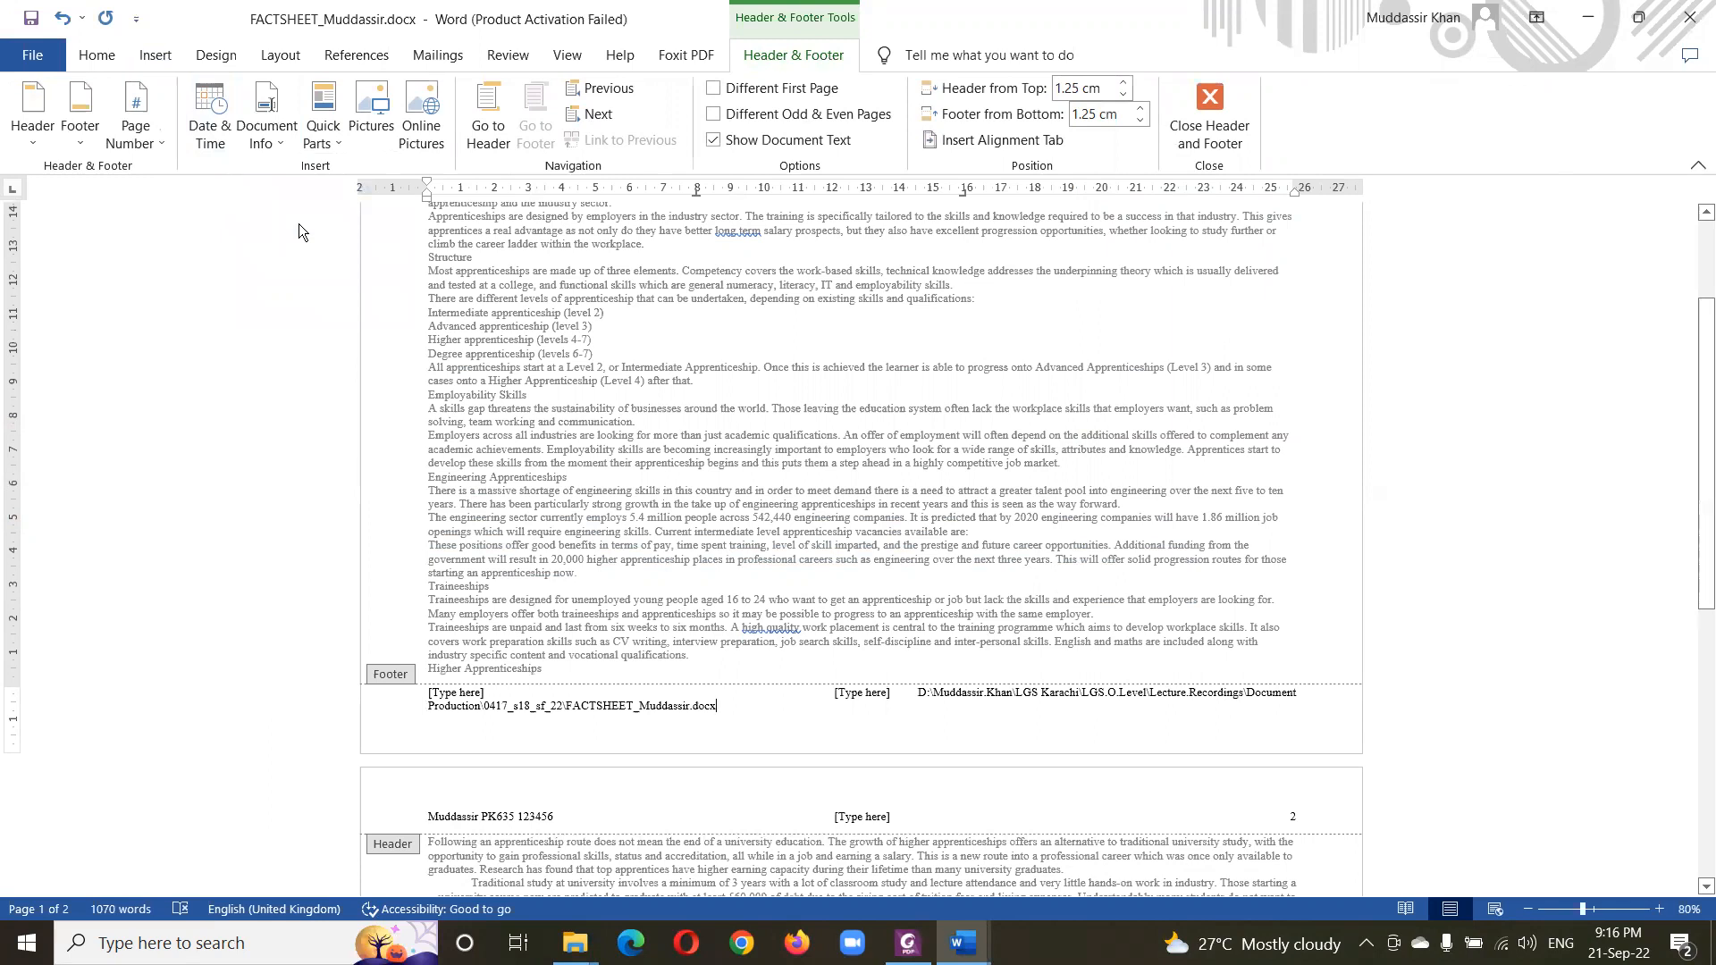
click(278, 134)
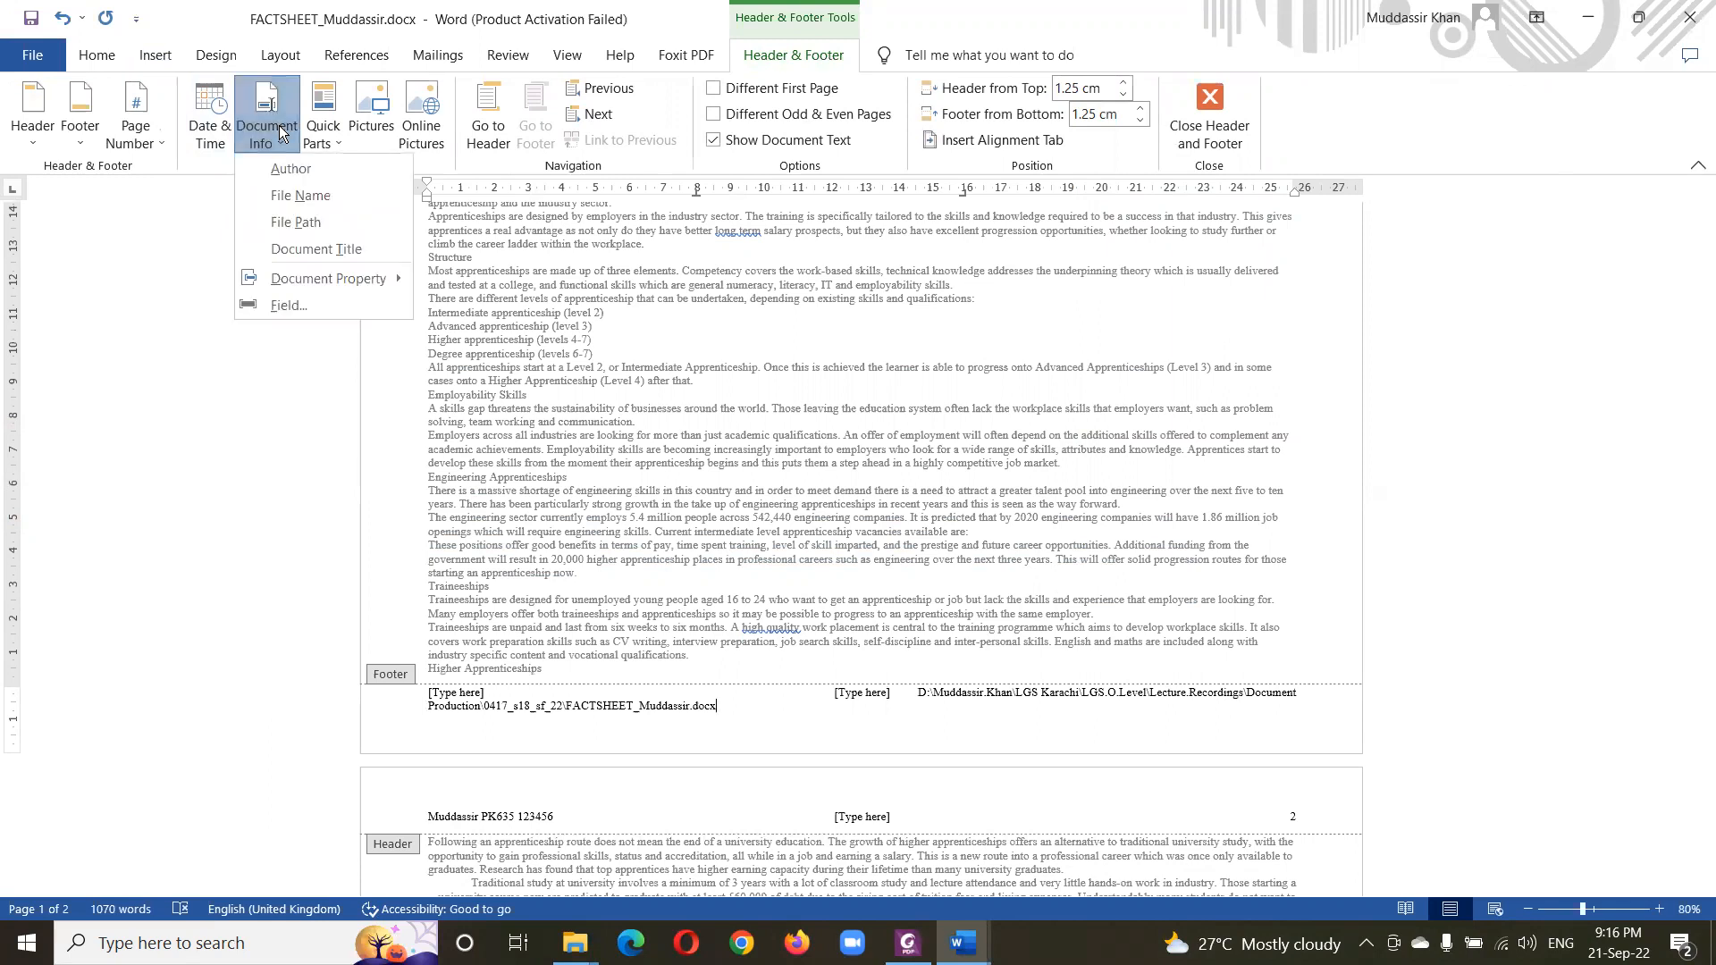
click(293, 196)
key(ctrl+z)
key(ctrl+z)
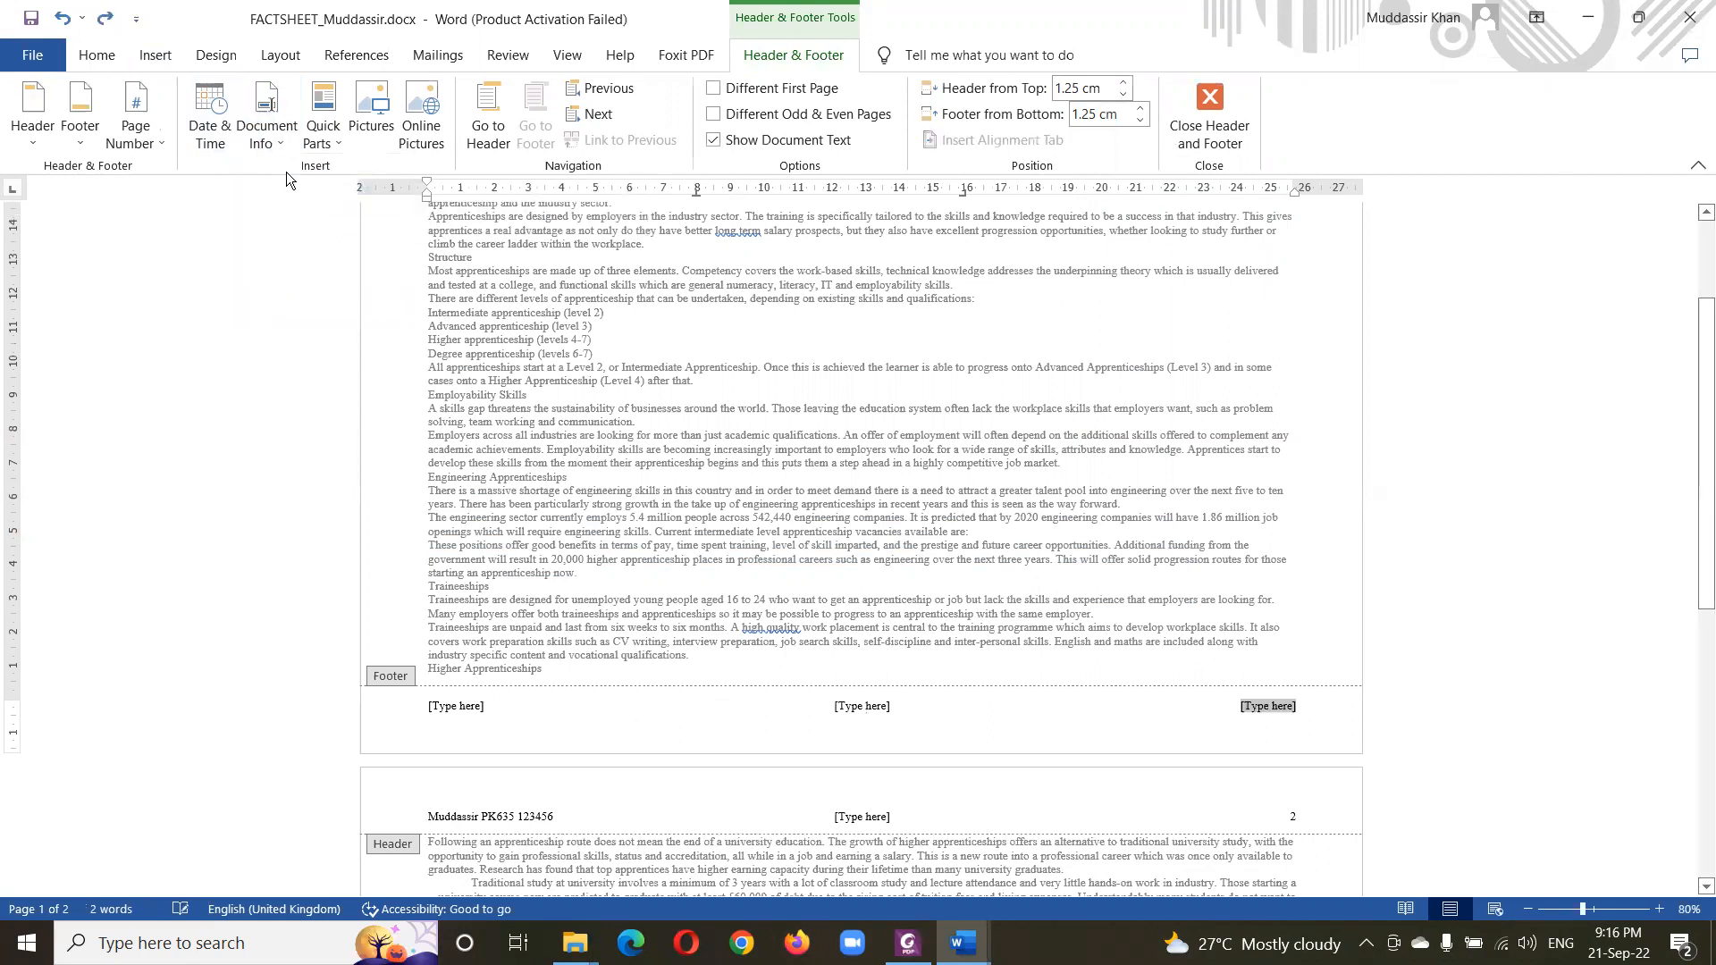
click(268, 143)
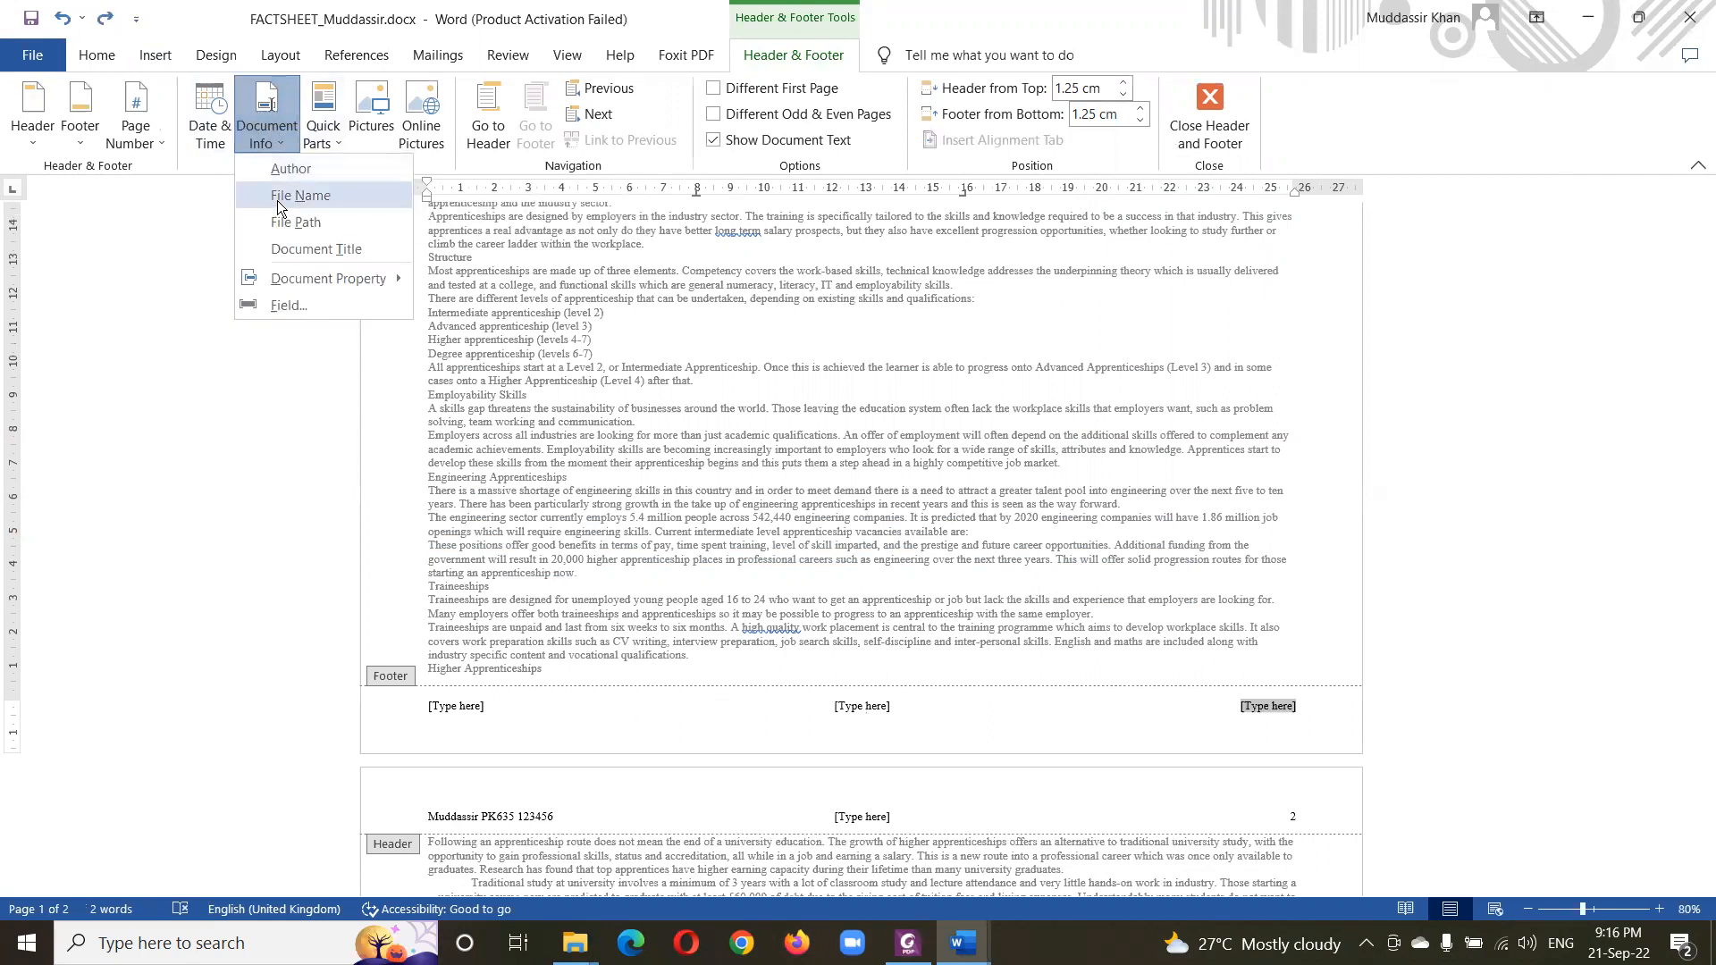
click(283, 195)
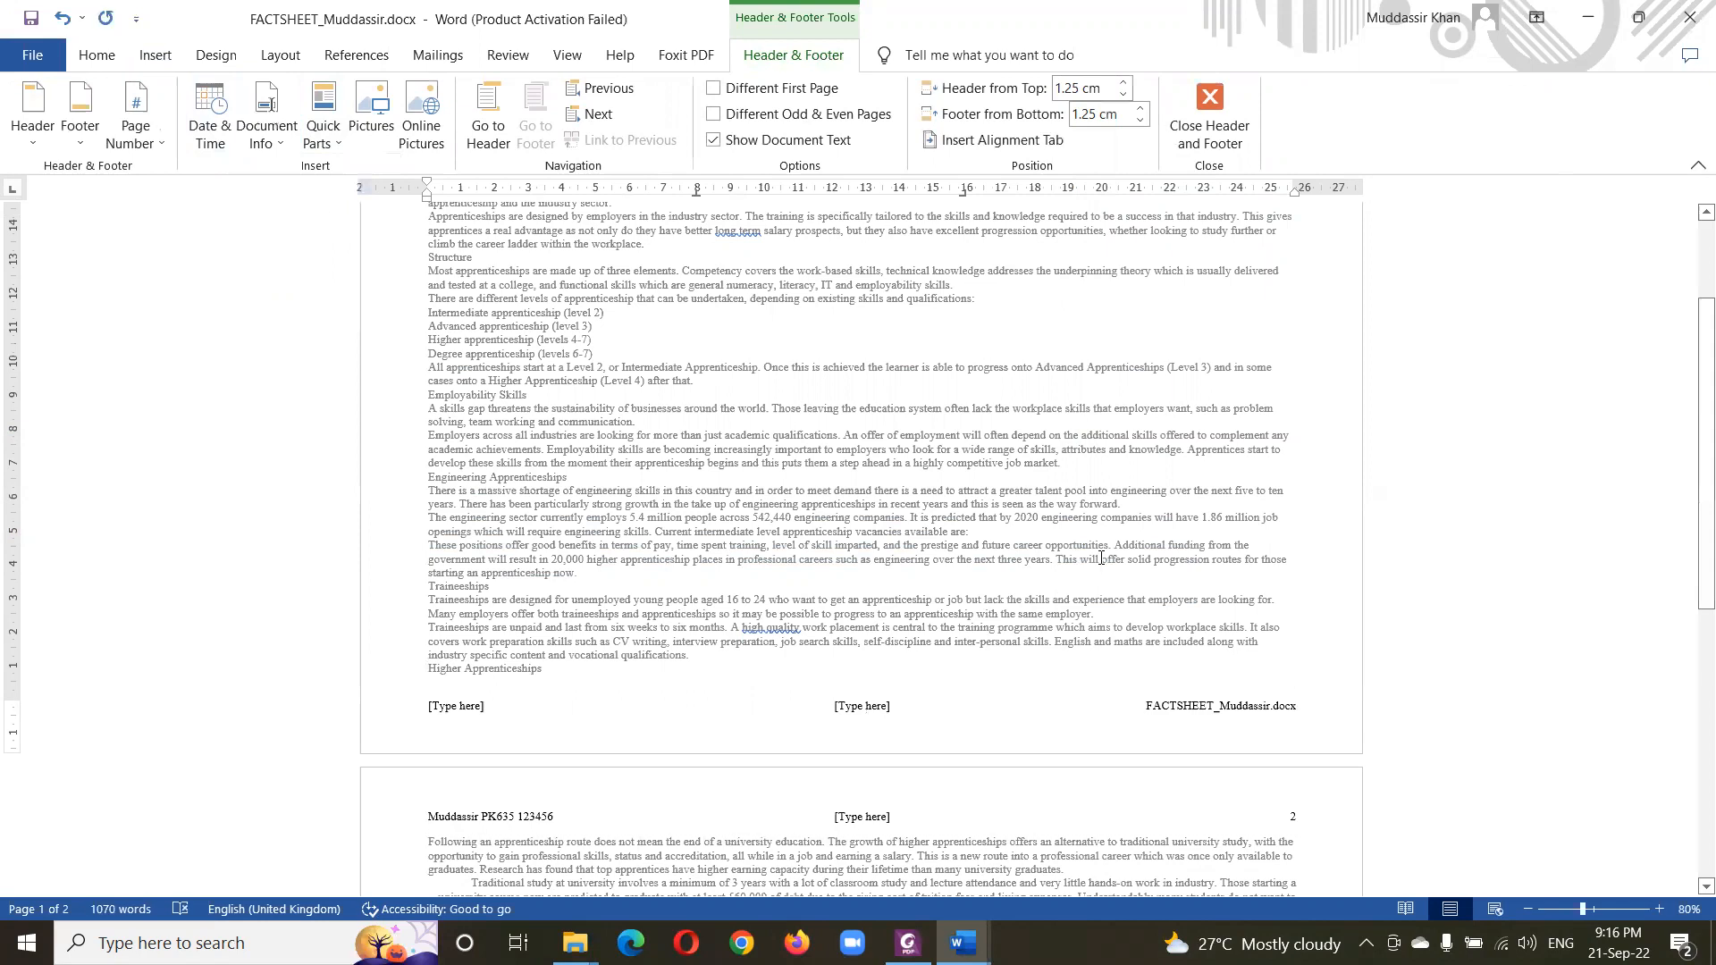
double_click(1111, 494)
scroll(1033, 537, up, 3)
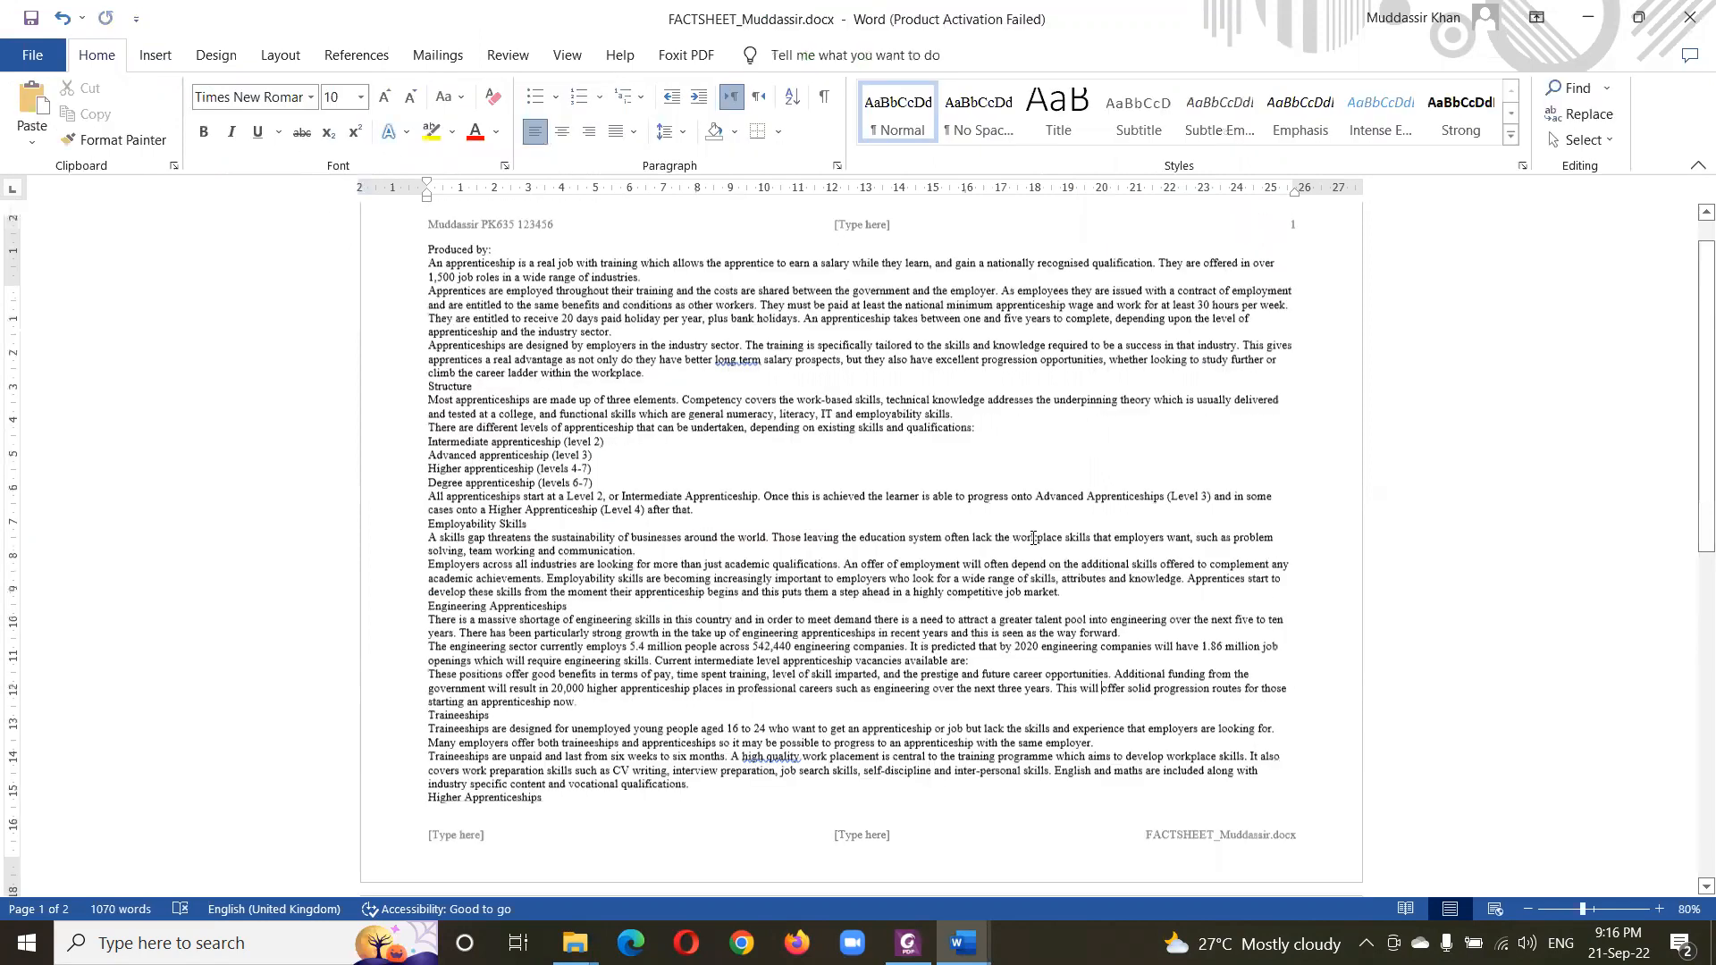
- Strike out the completed footer instruction in the question PDF
scroll(1033, 538, up, 1)
key(alt+Tab)
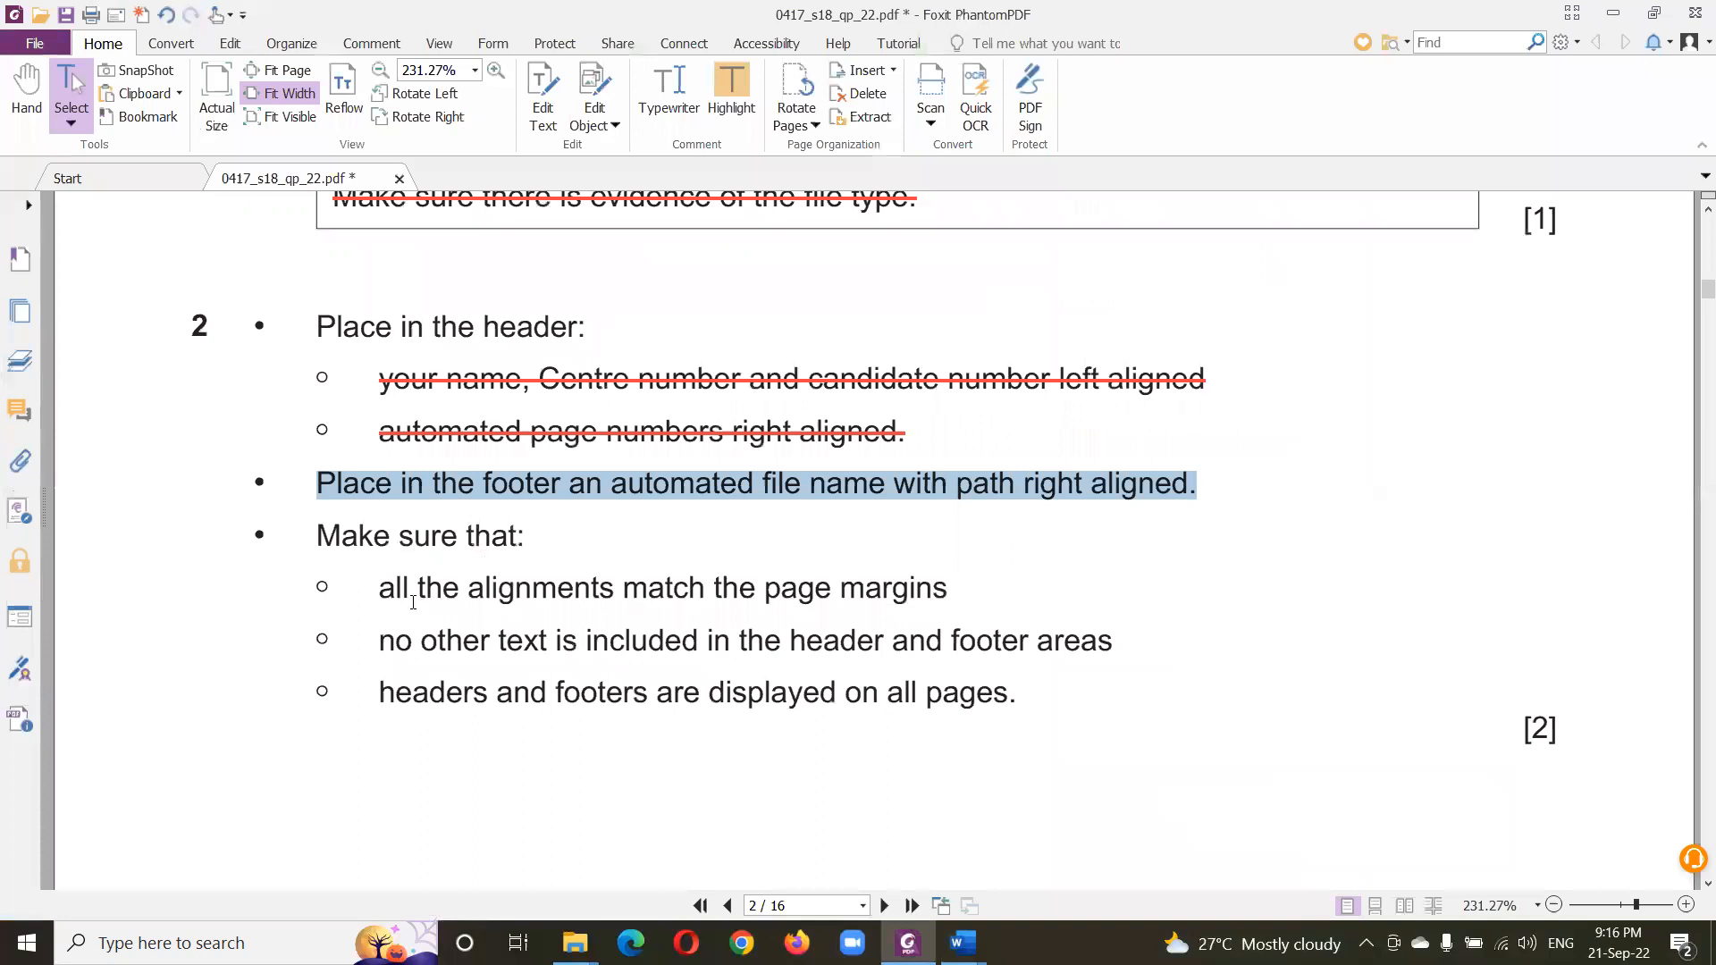
right_click(443, 484)
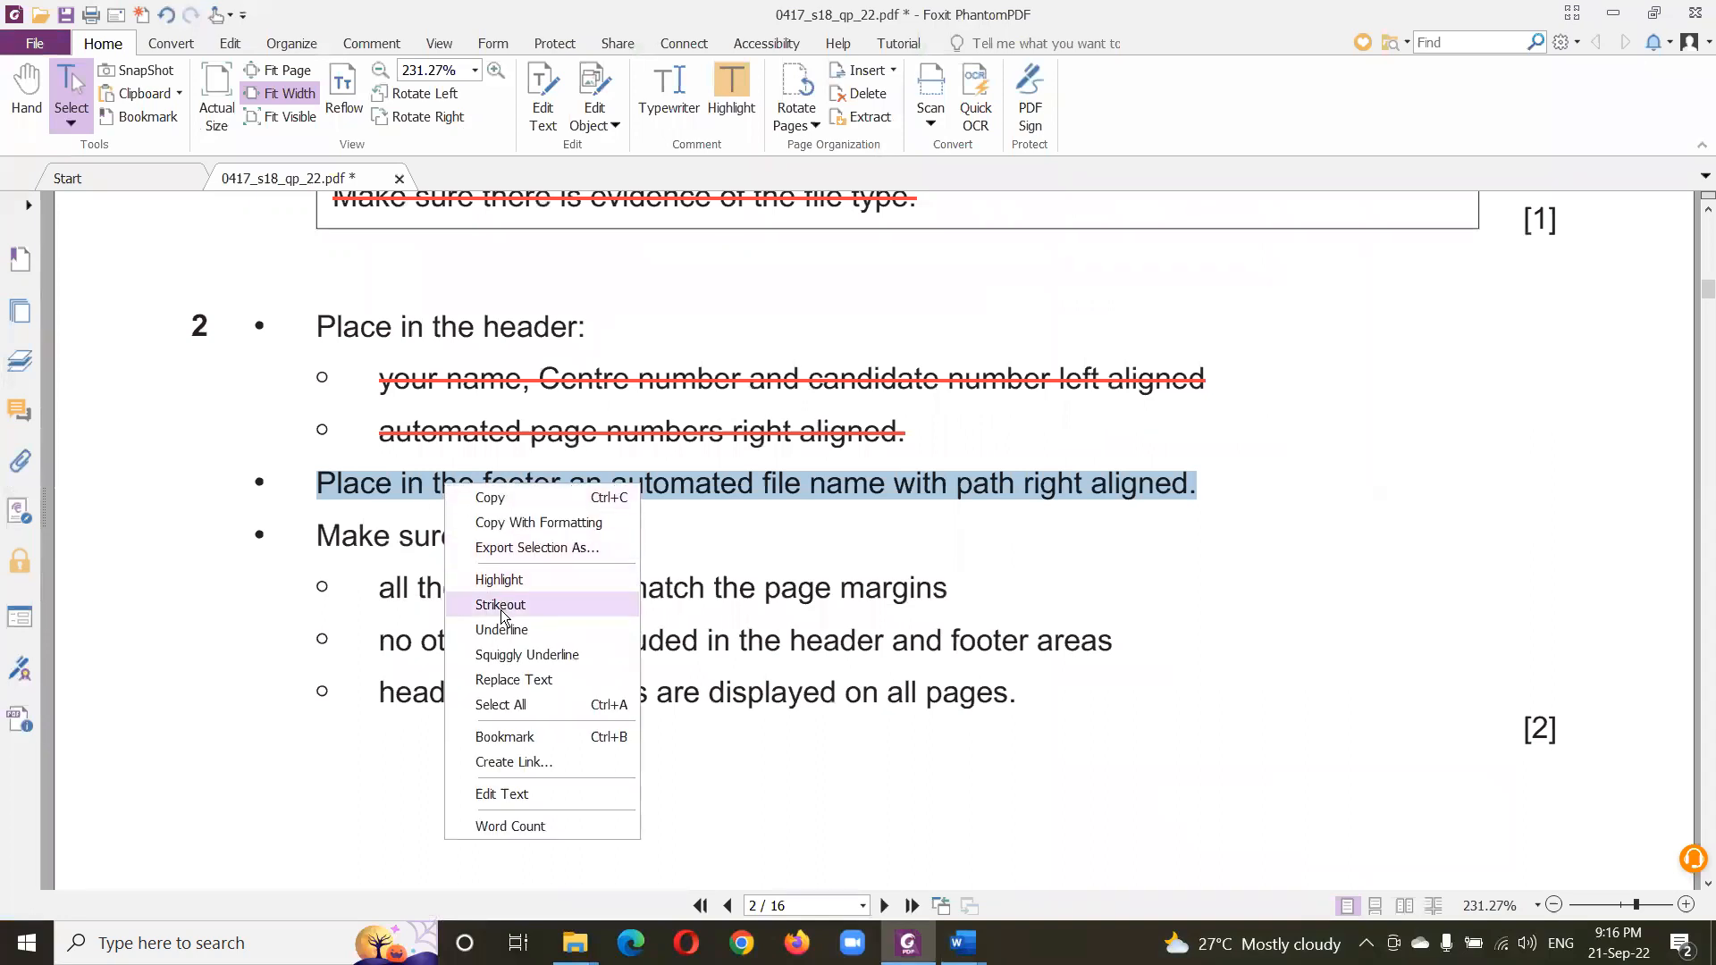
click(500, 601)
- Strike out the three completed points under 'Make sure that'
drag(382, 587, 1039, 704)
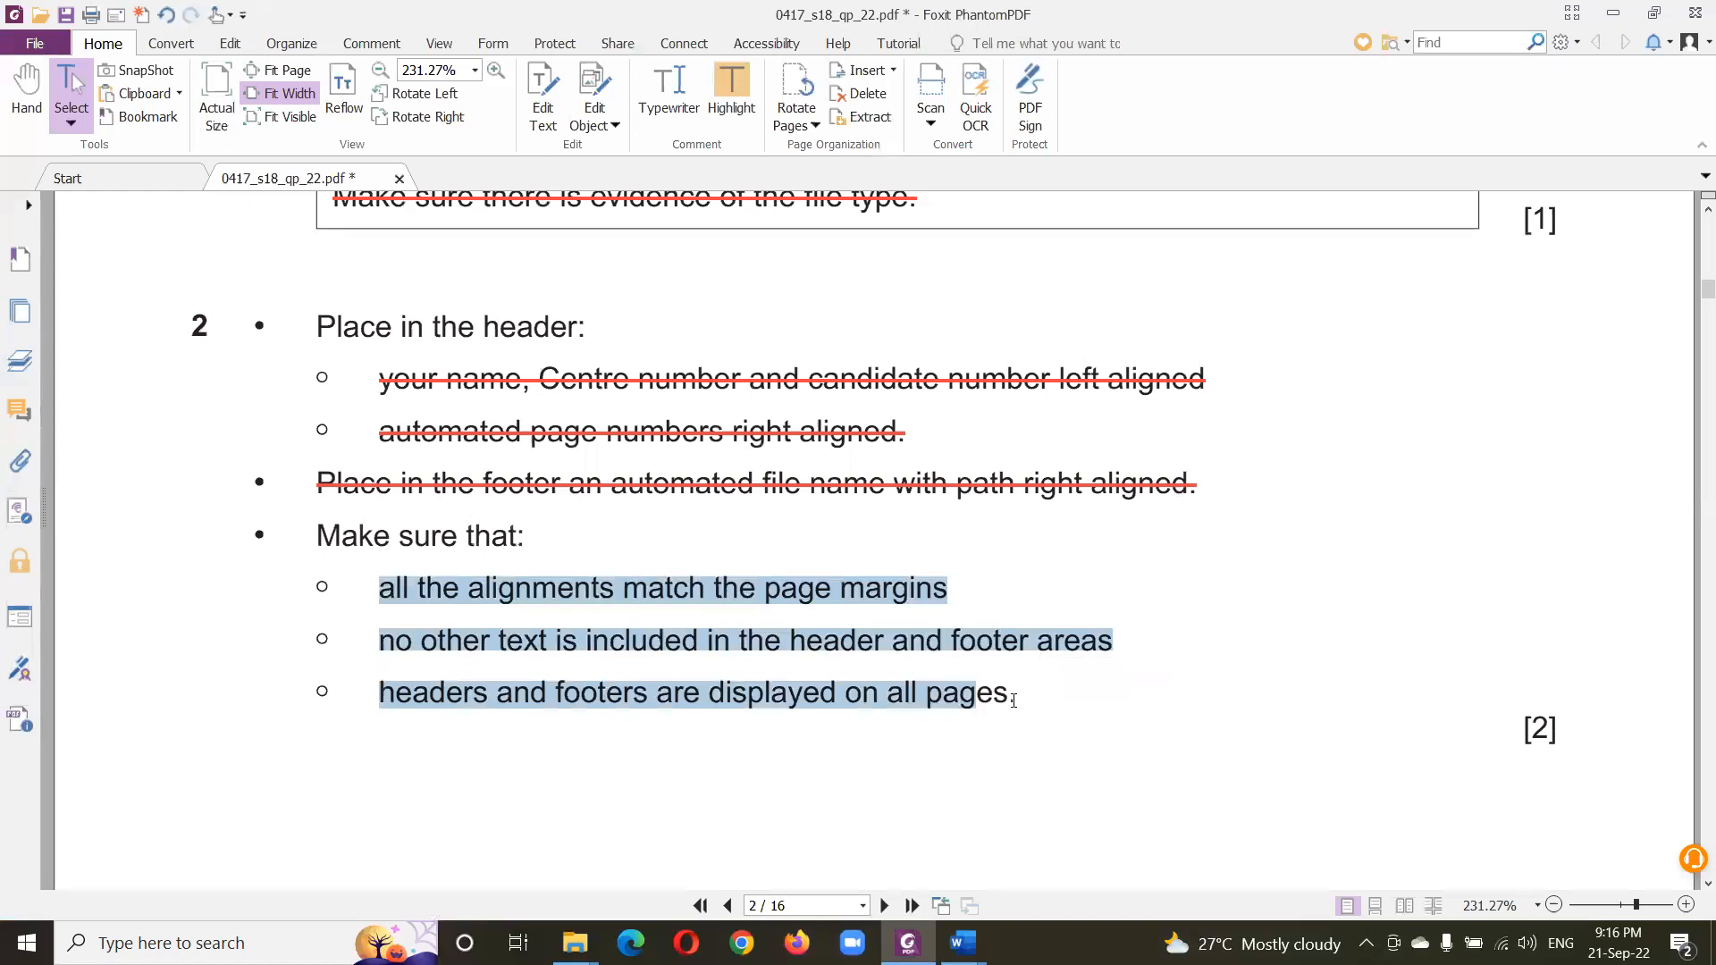
click(1013, 700)
drag(379, 587, 1024, 695)
right_click(795, 703)
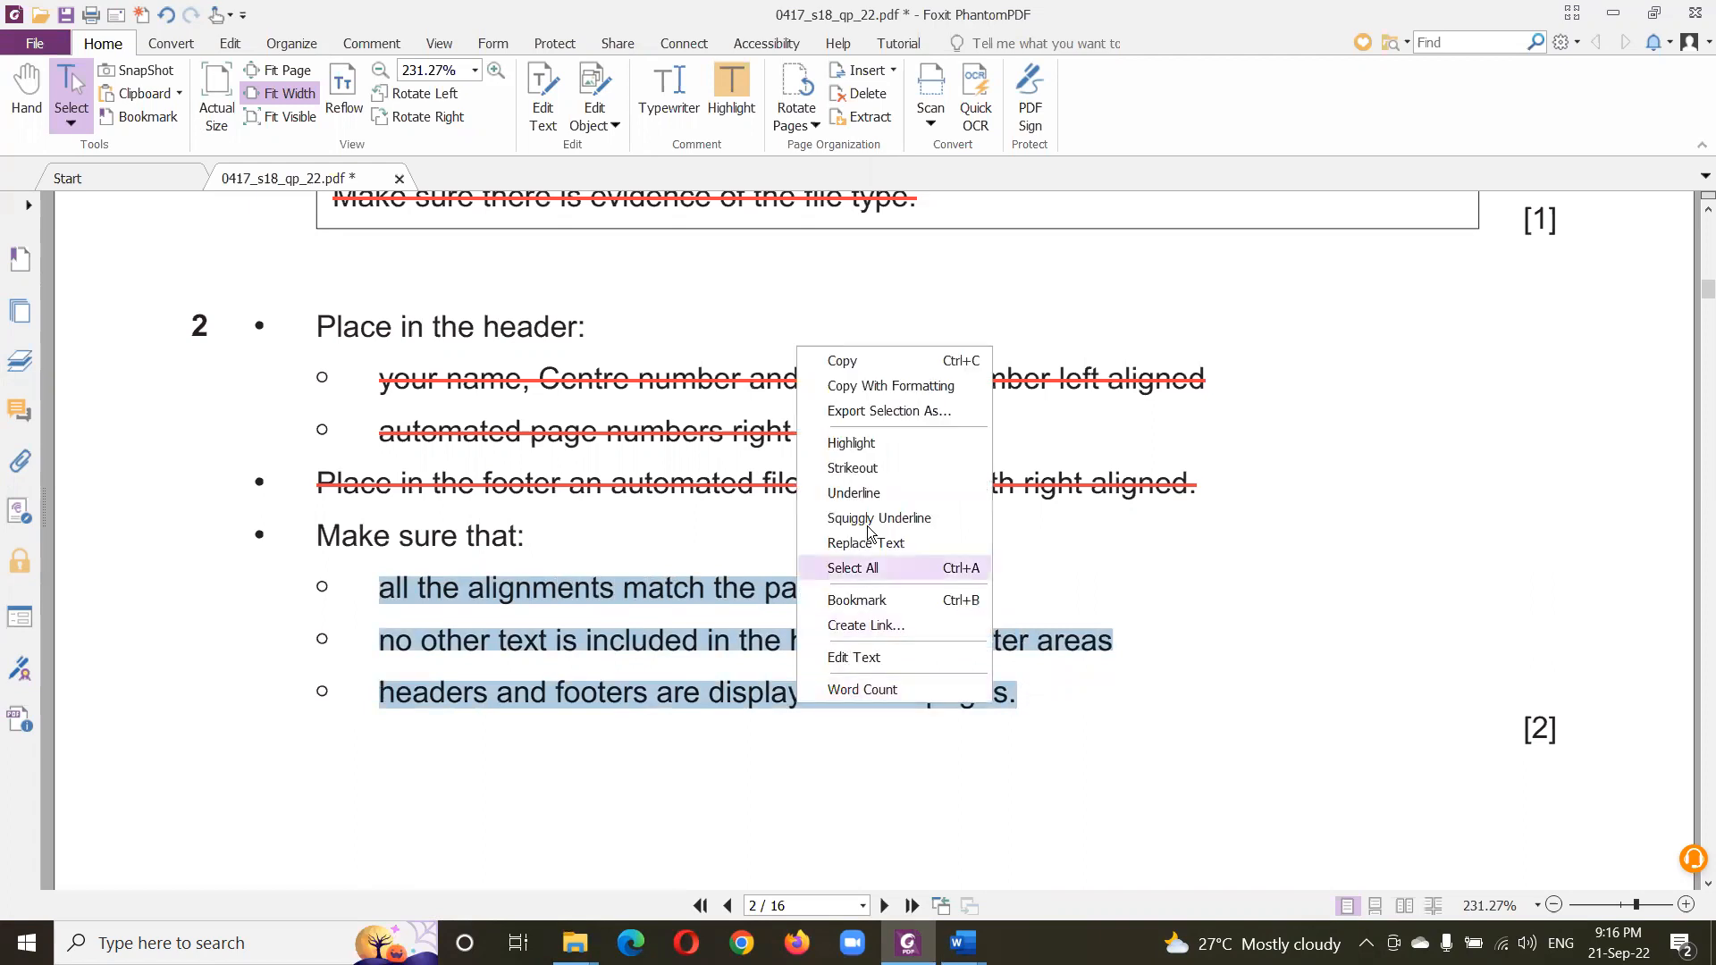
click(849, 464)
- Scroll to the House style specifications table and select the TA-Title style name
scroll(578, 524, down, 15)
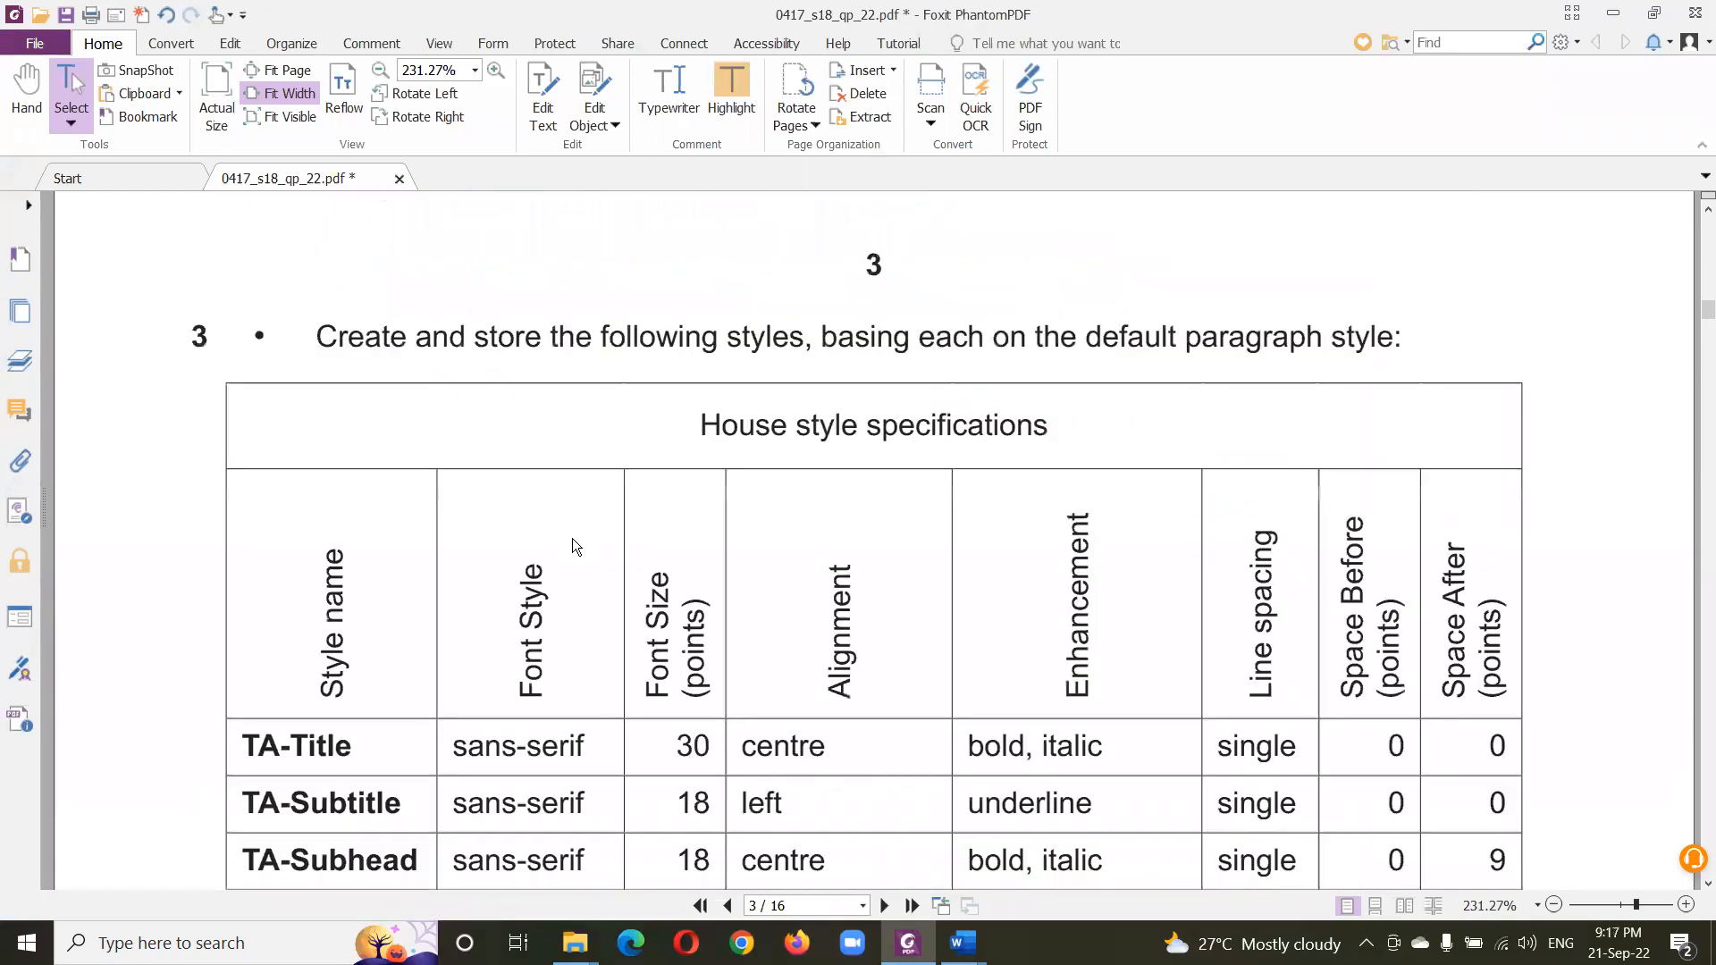
scroll(574, 537, down, 2)
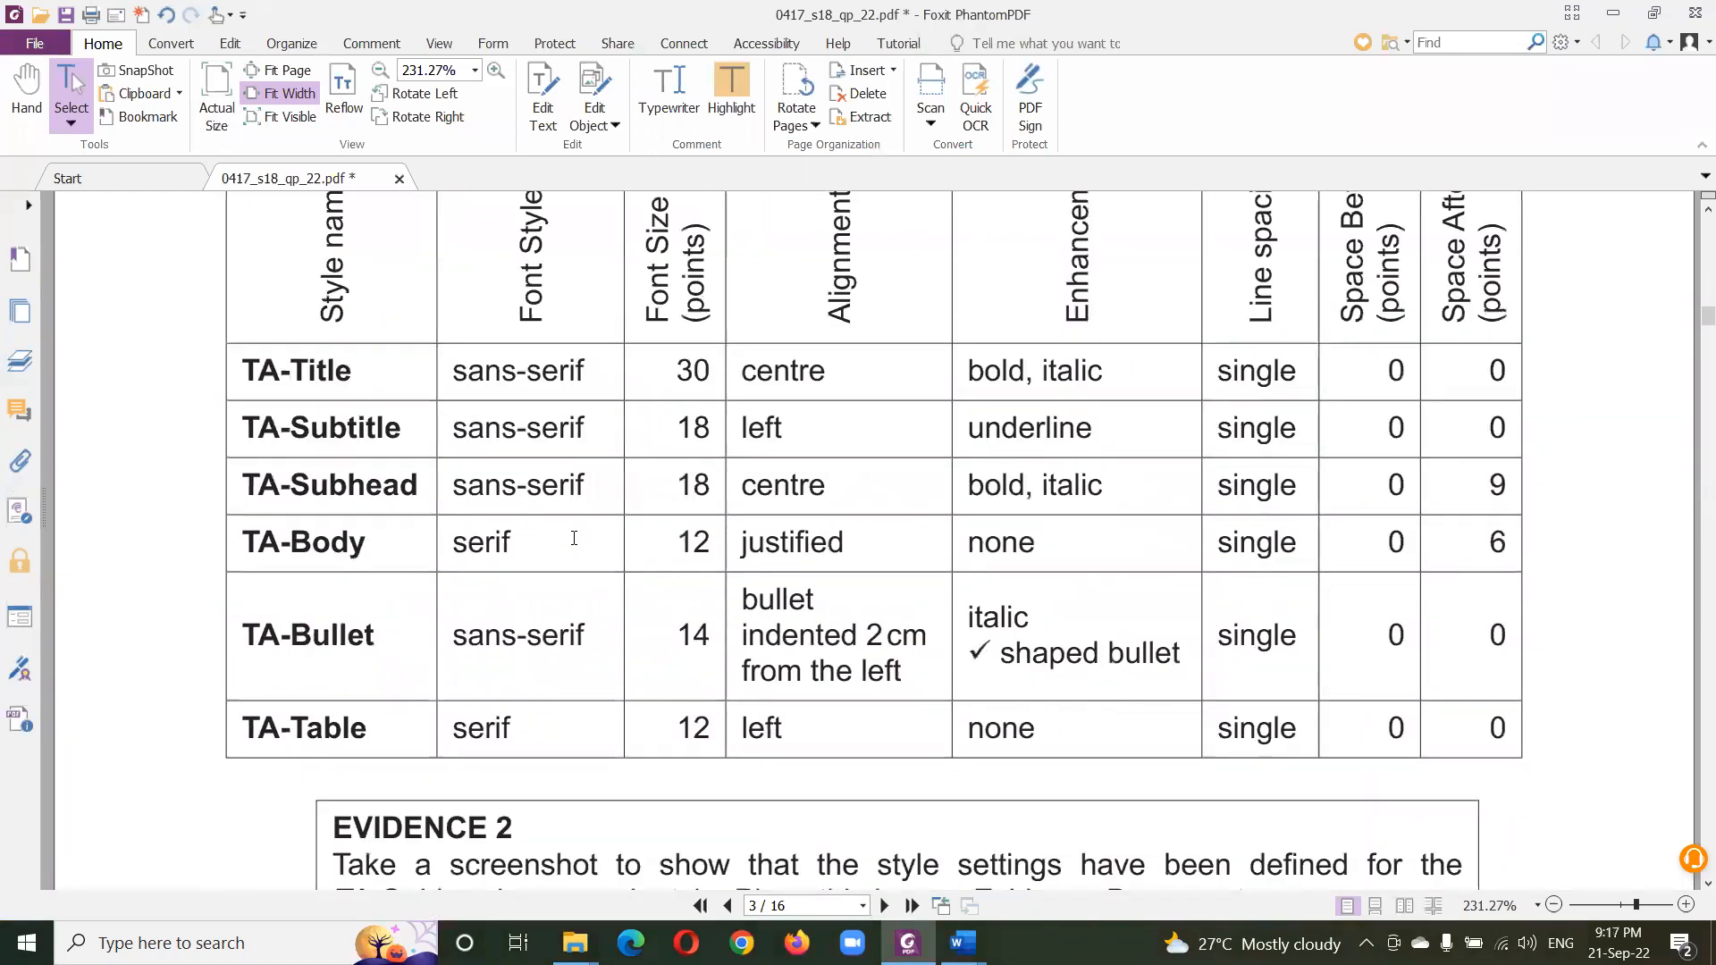
scroll(513, 493, up, 3)
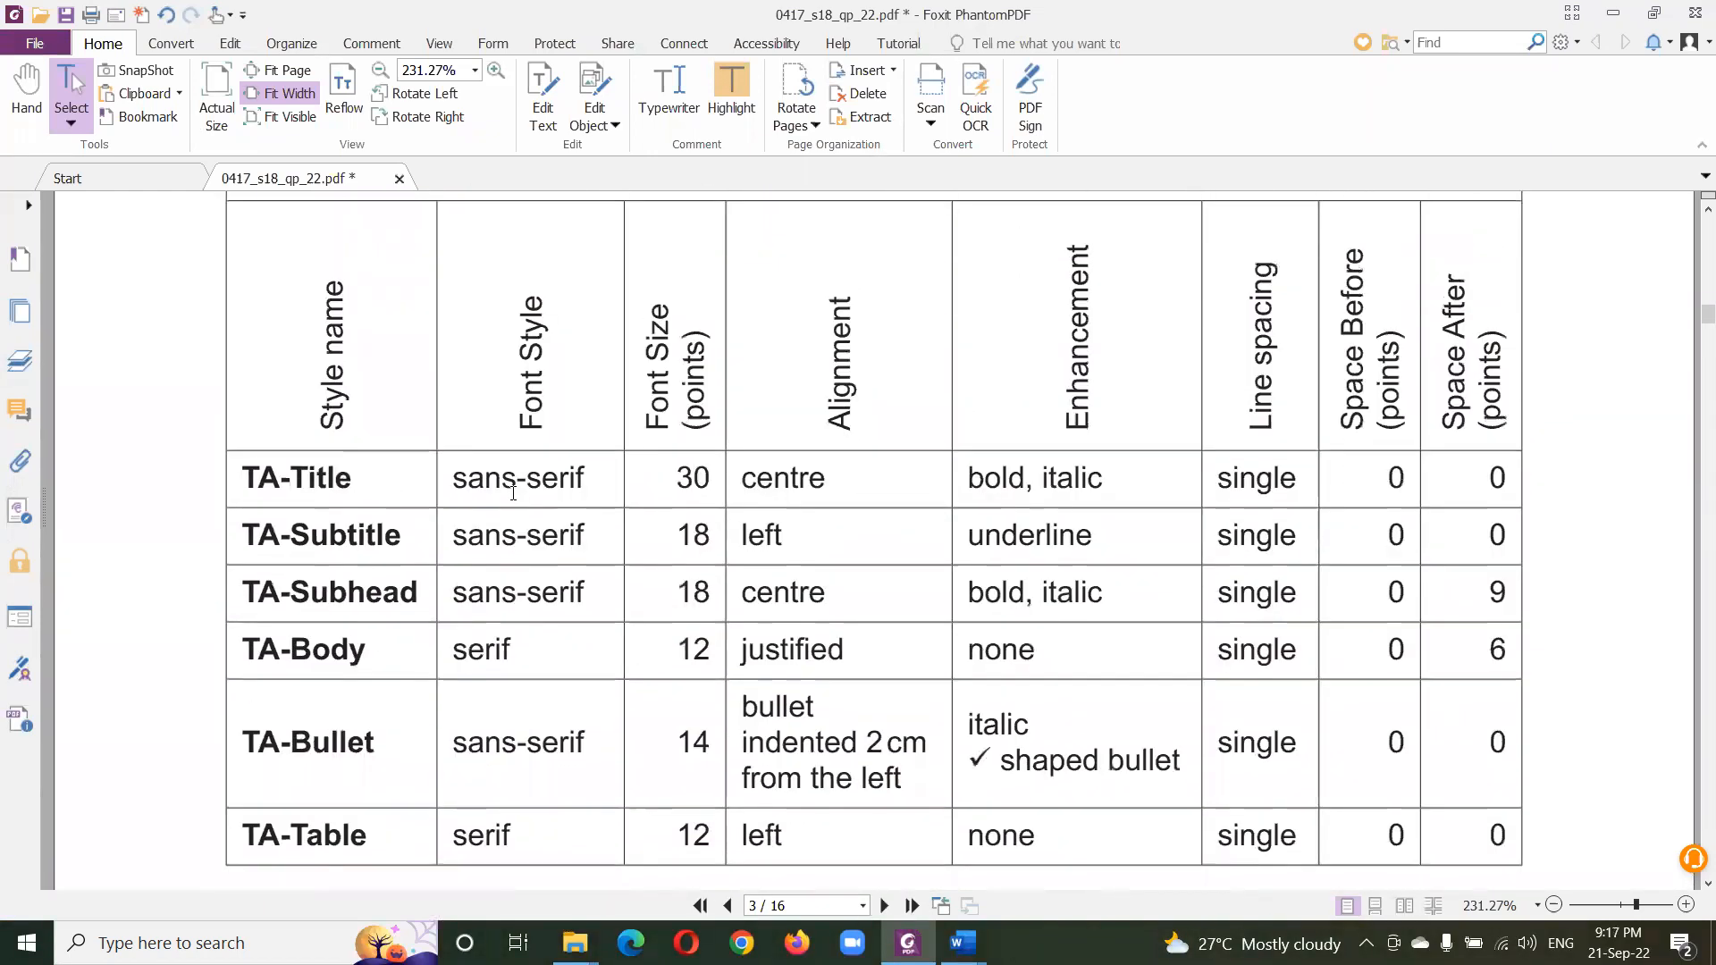
scroll(513, 492, down, 2)
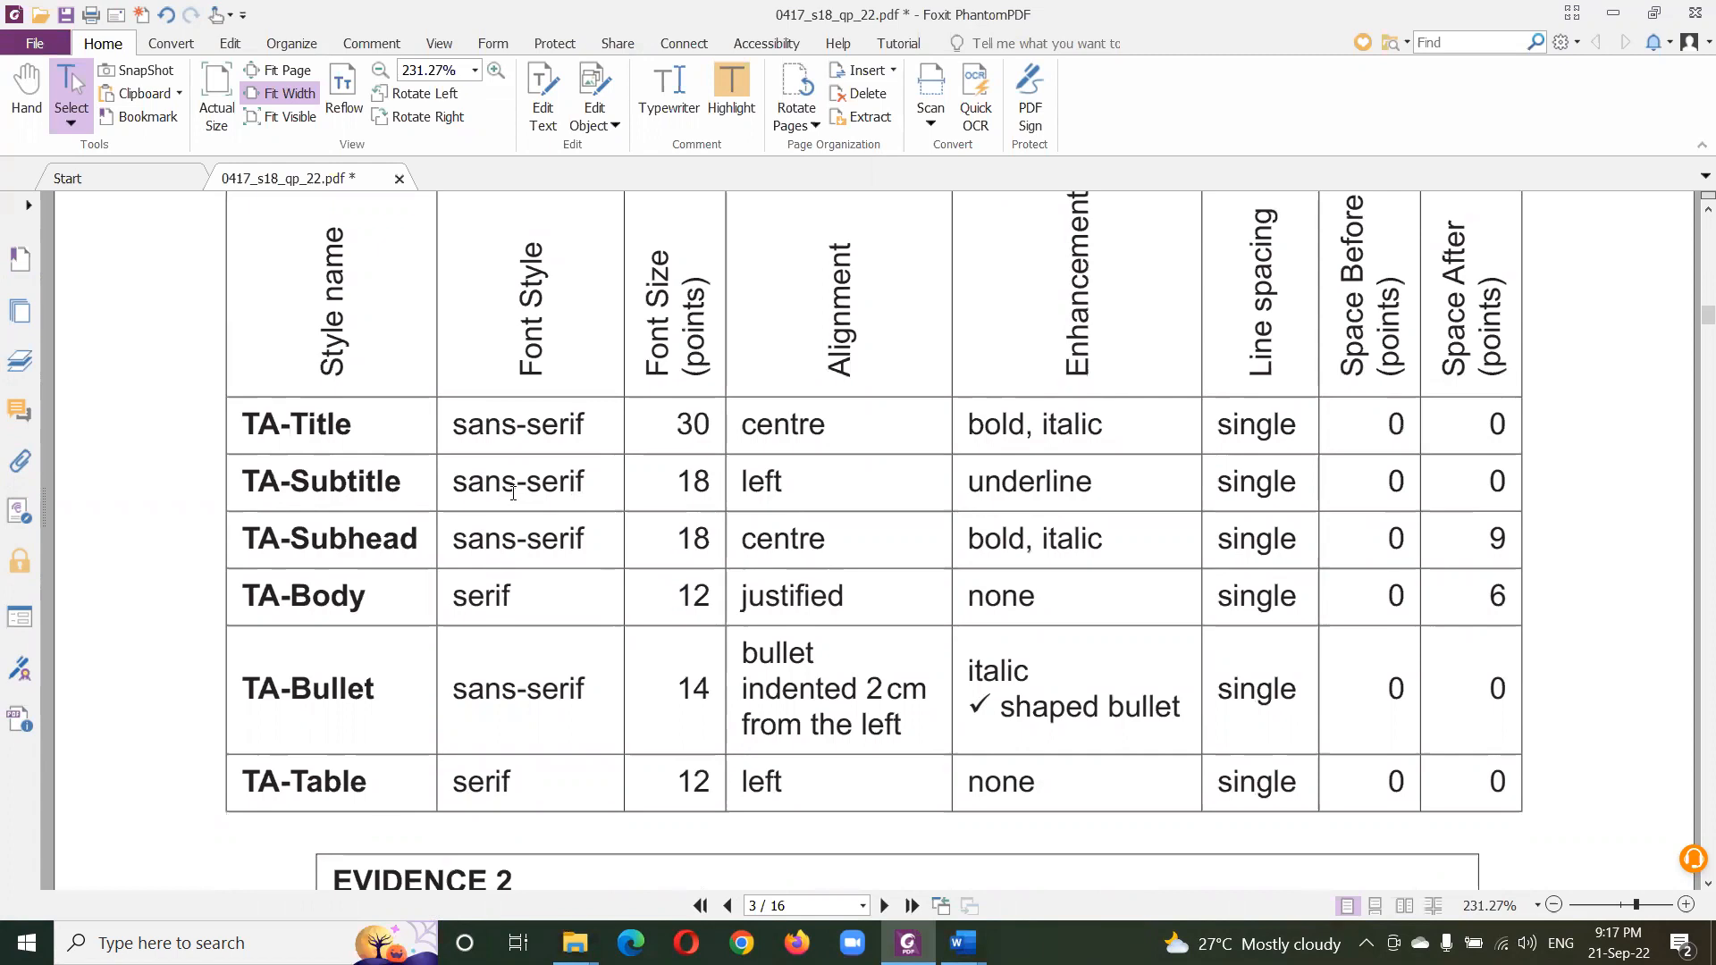
drag(246, 417, 354, 425)
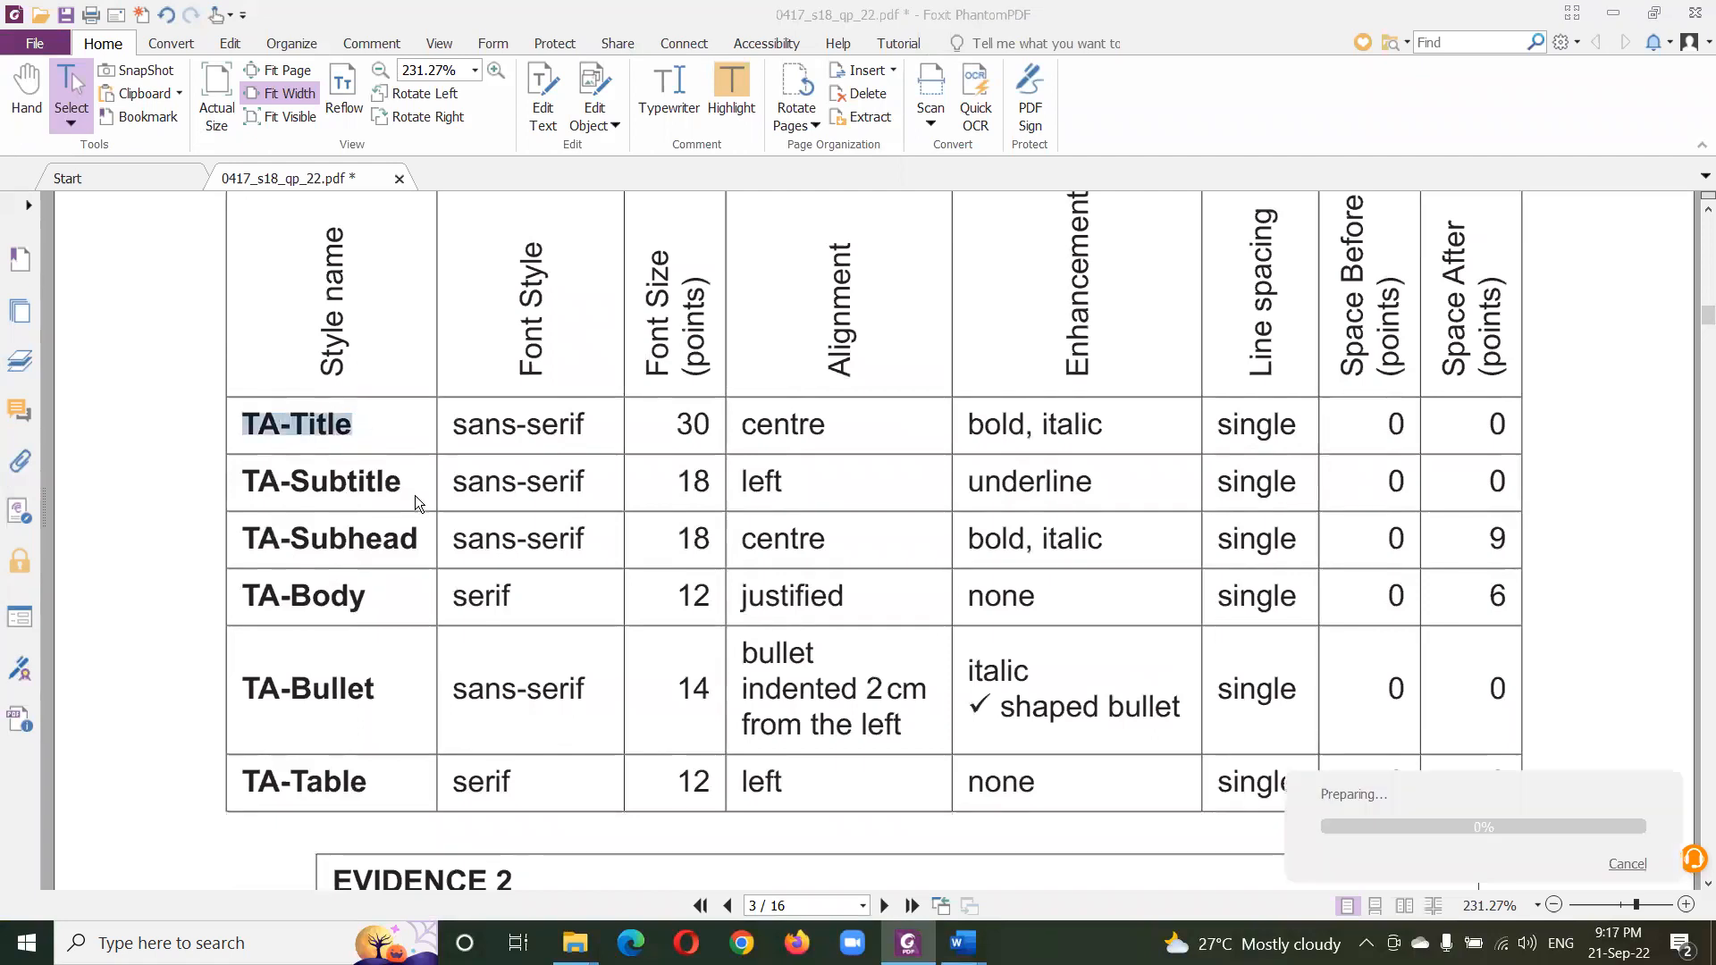
key(alt+Tab)
key(Tab)
key(alt+Tab)
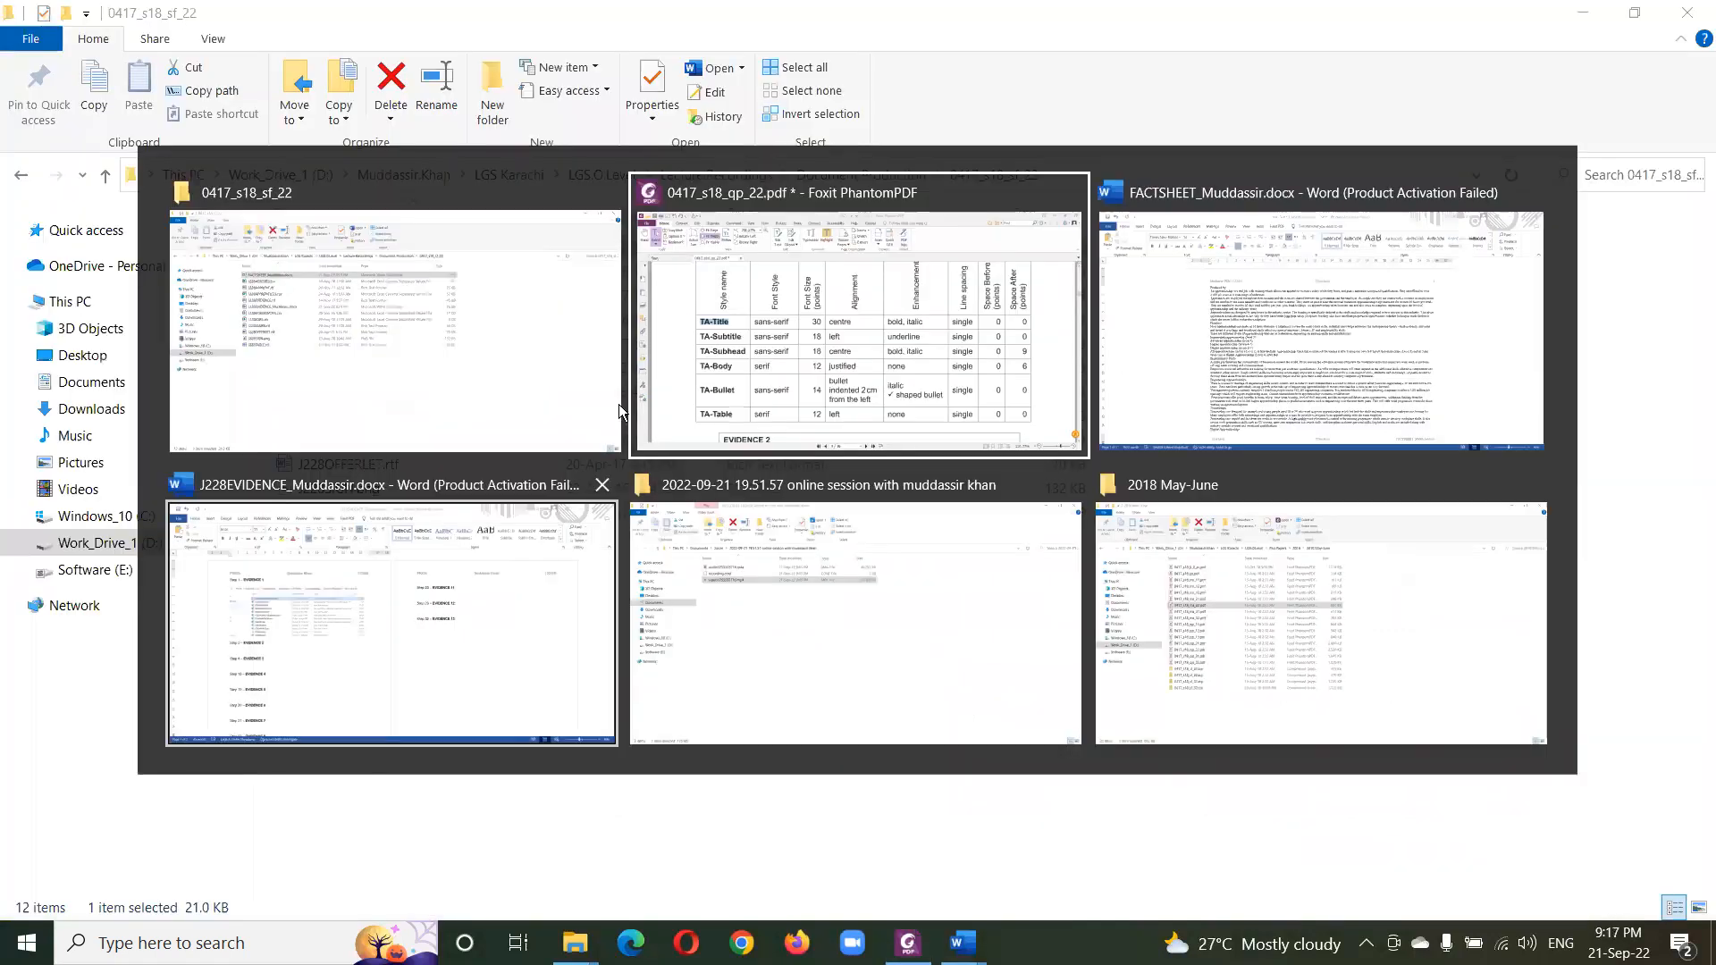
- Select the Produced by: line in FACTSHEET and dock the Styles list beside the document
click(1110, 375)
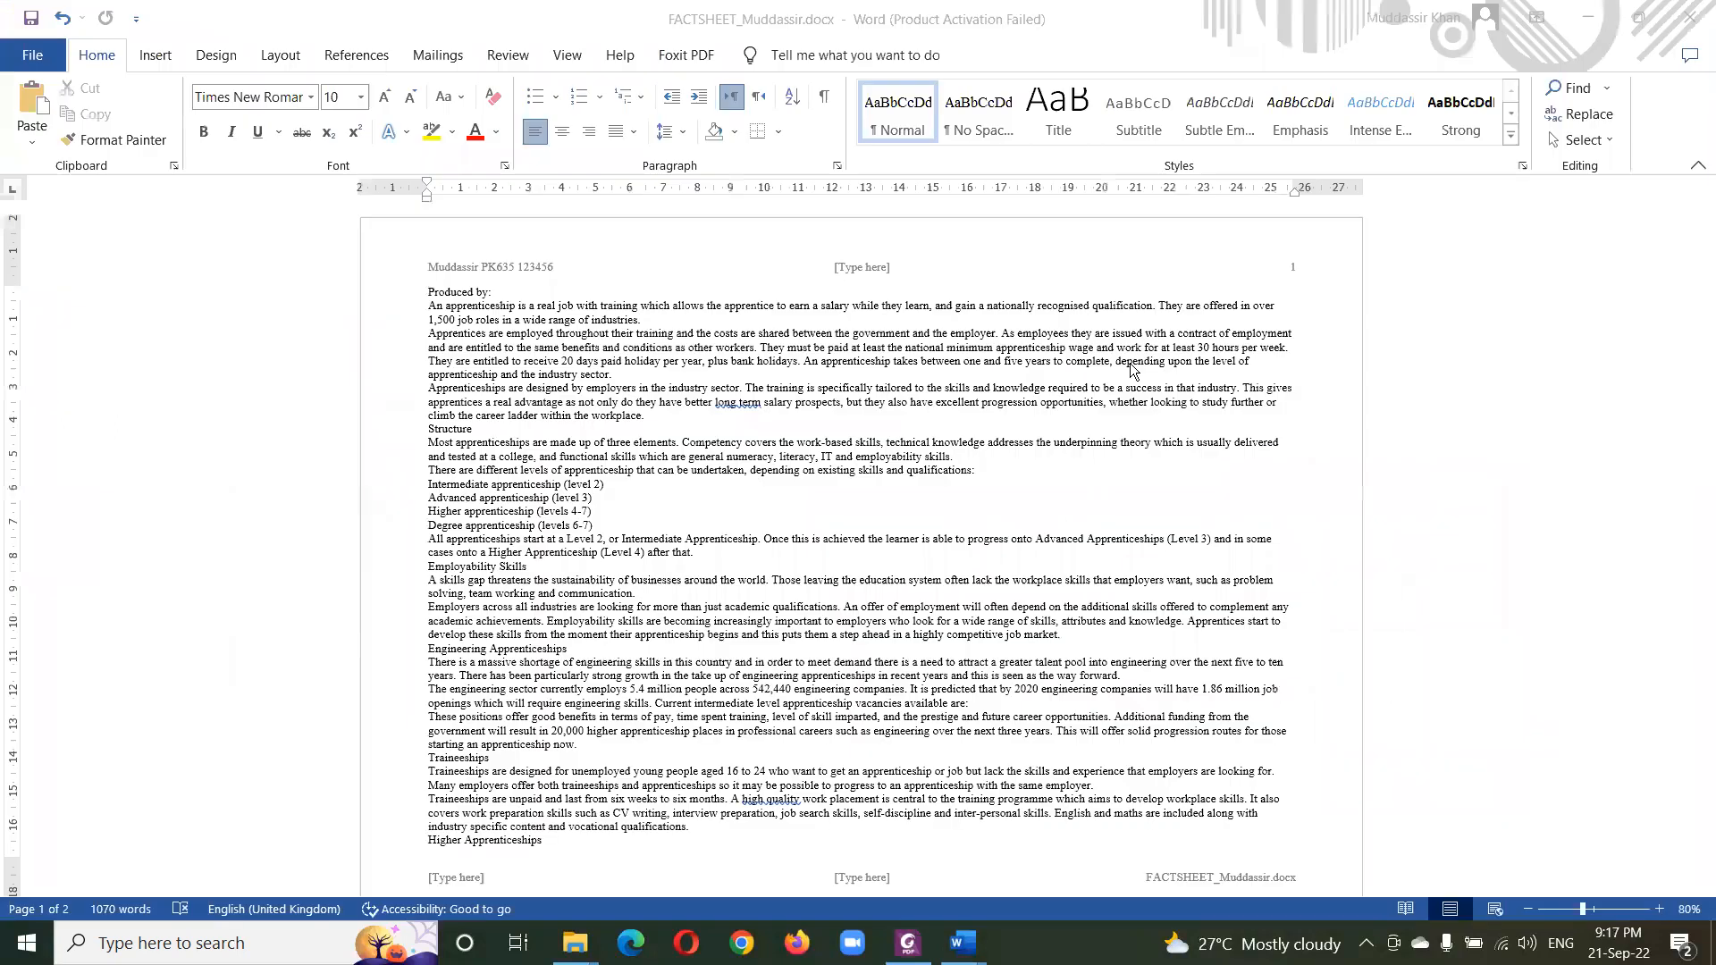
click(301, 227)
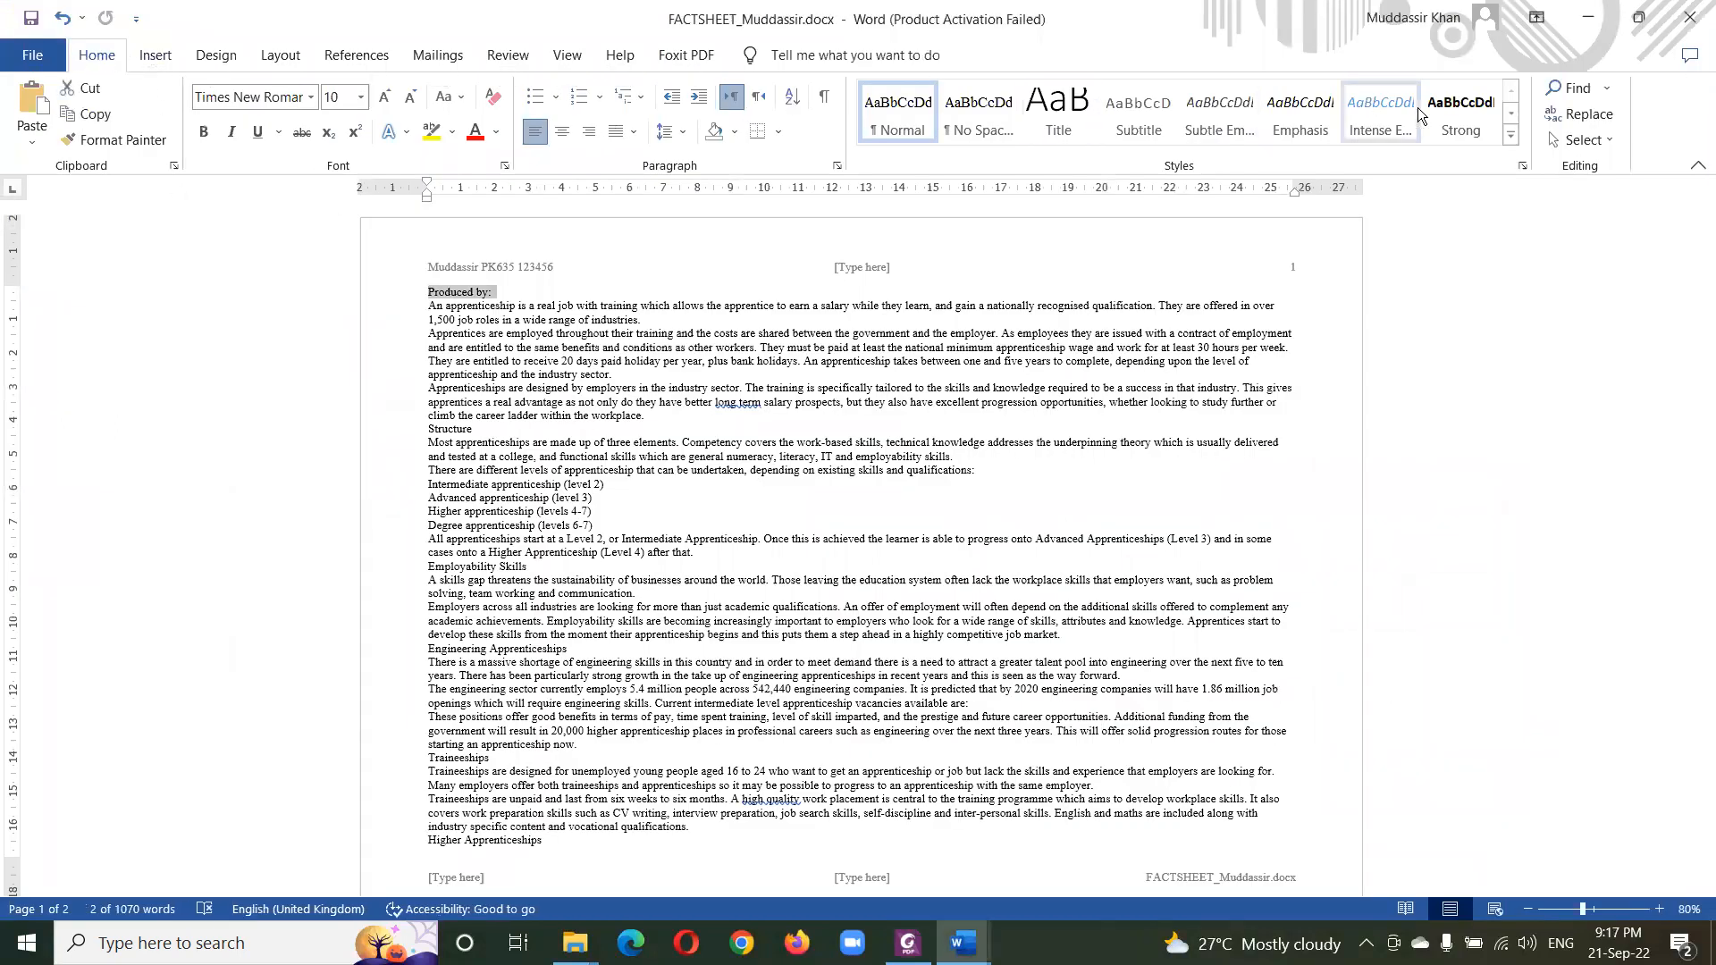
click(1522, 167)
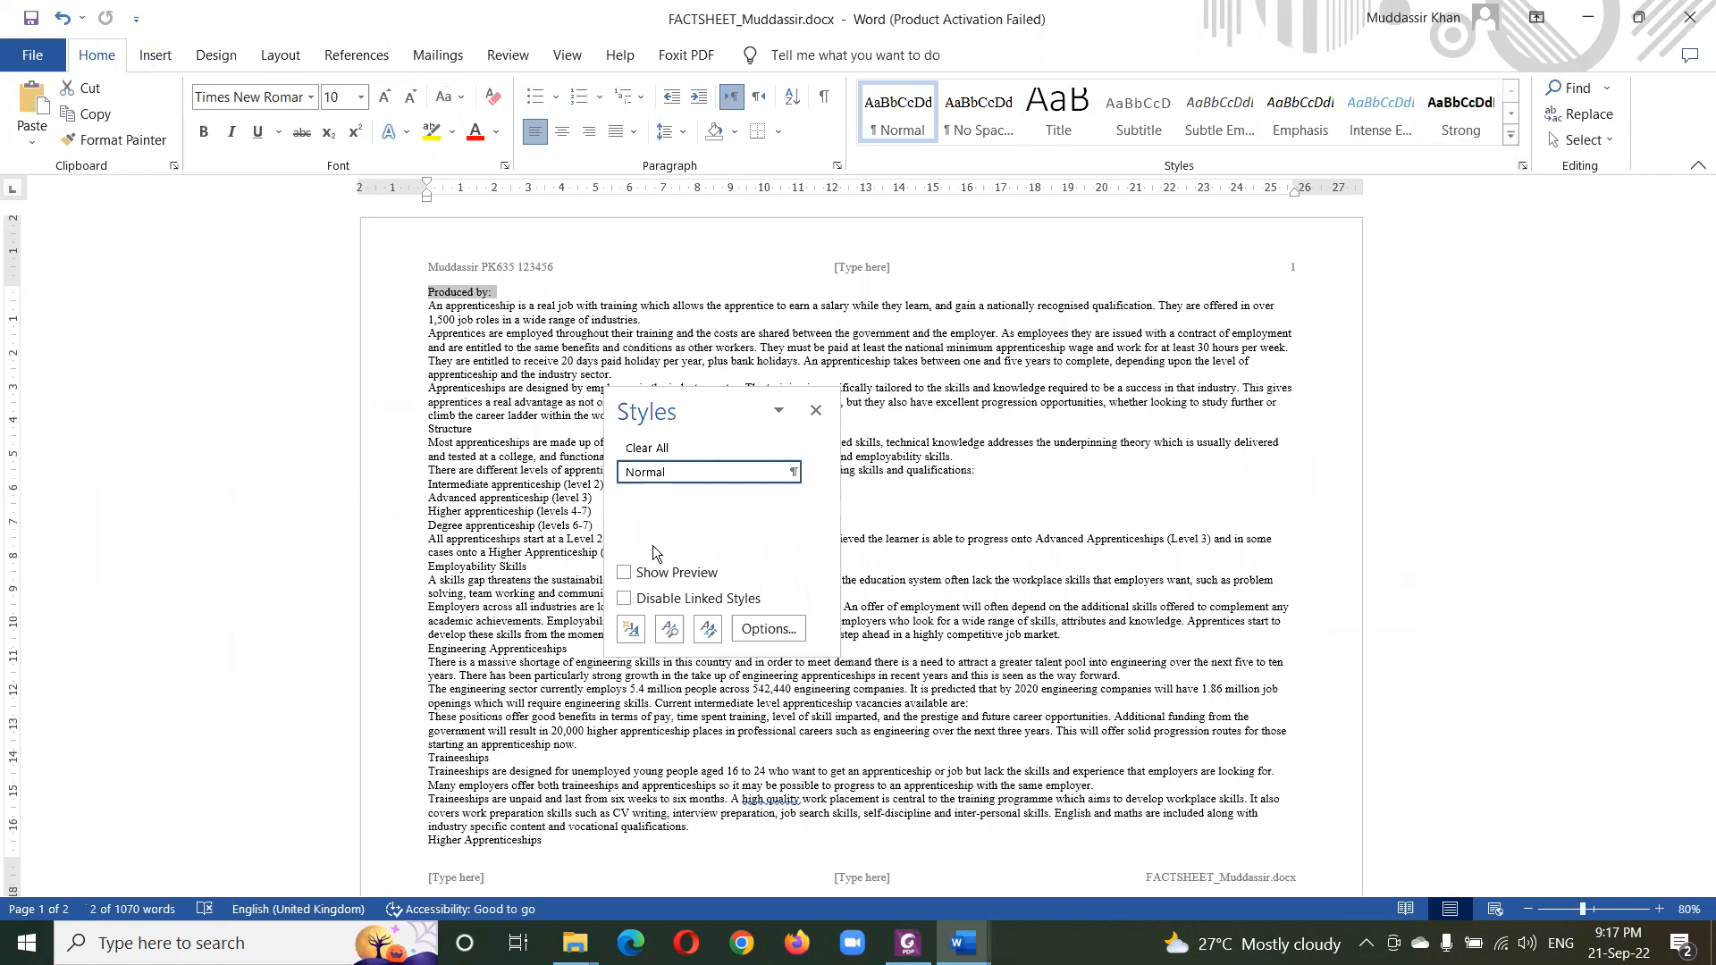
drag(711, 396, 146, 197)
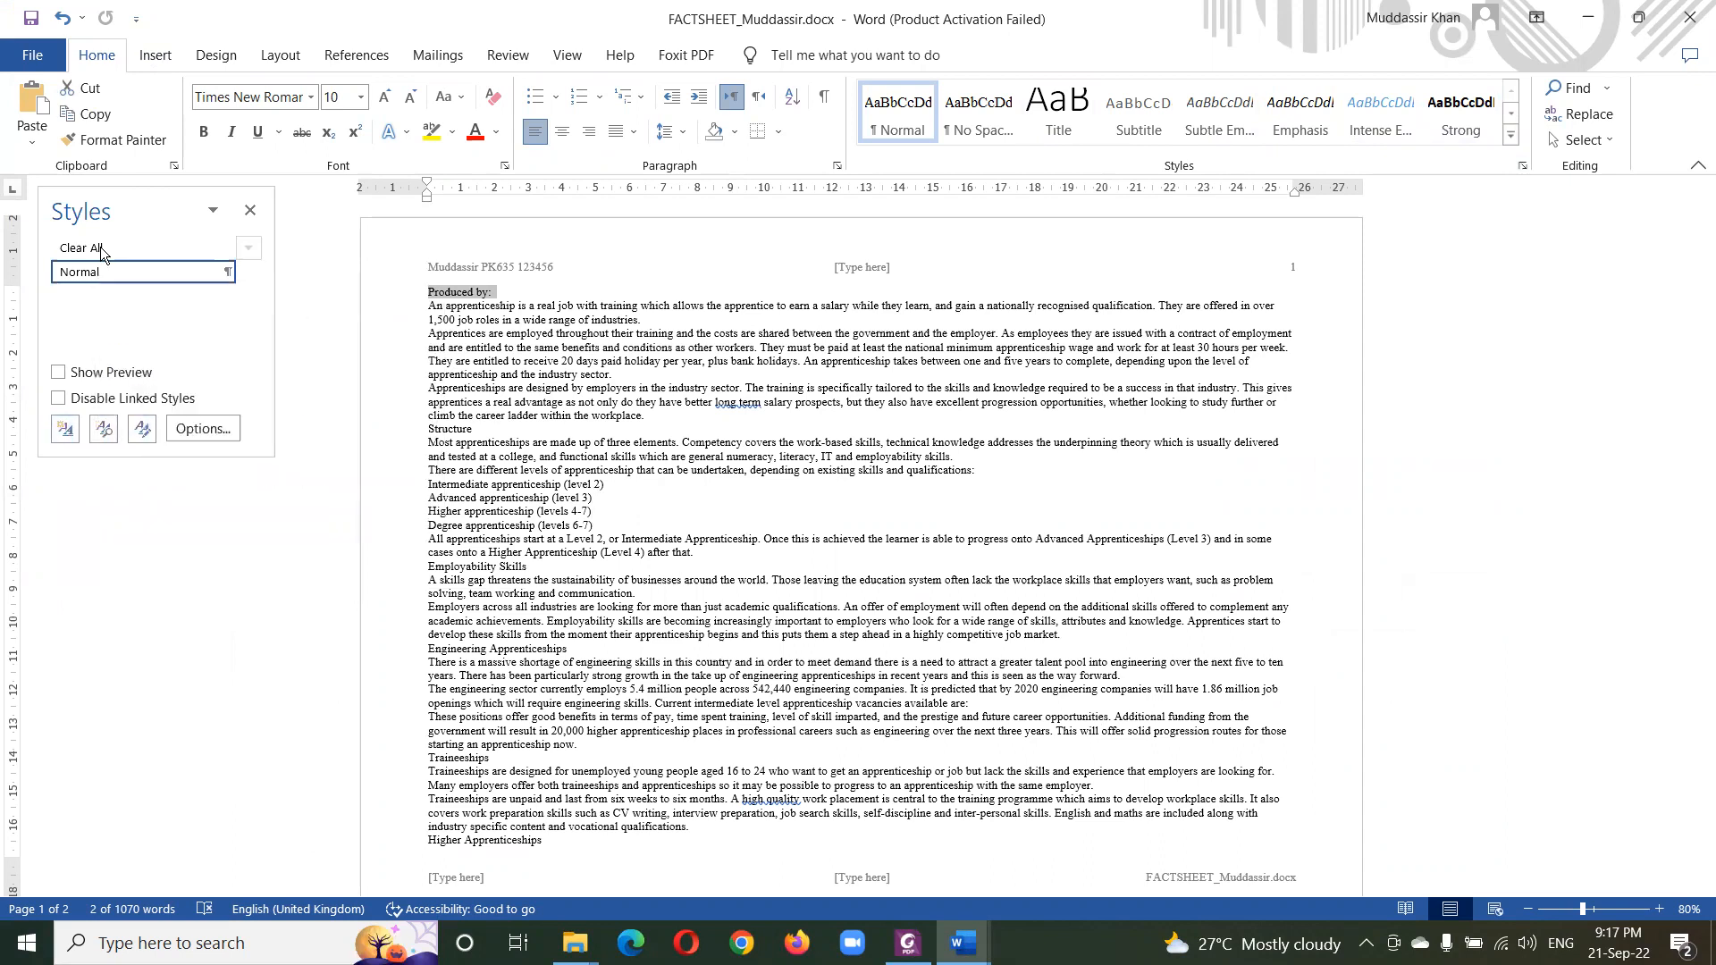
click(250, 272)
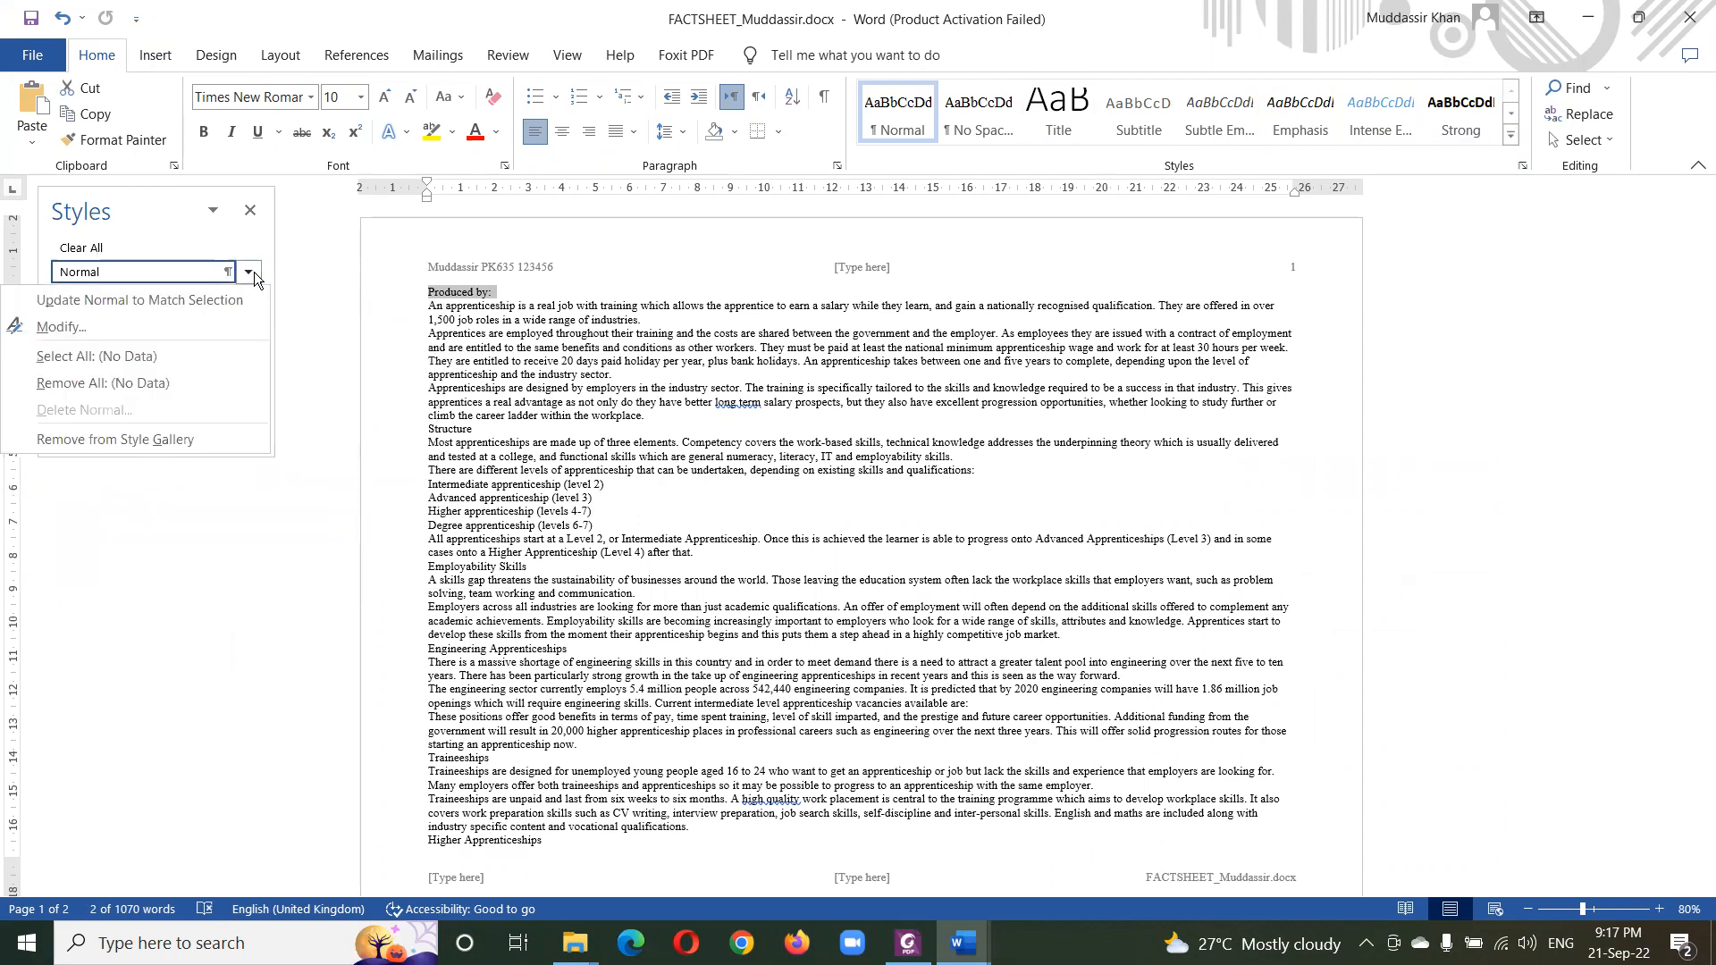
click(236, 486)
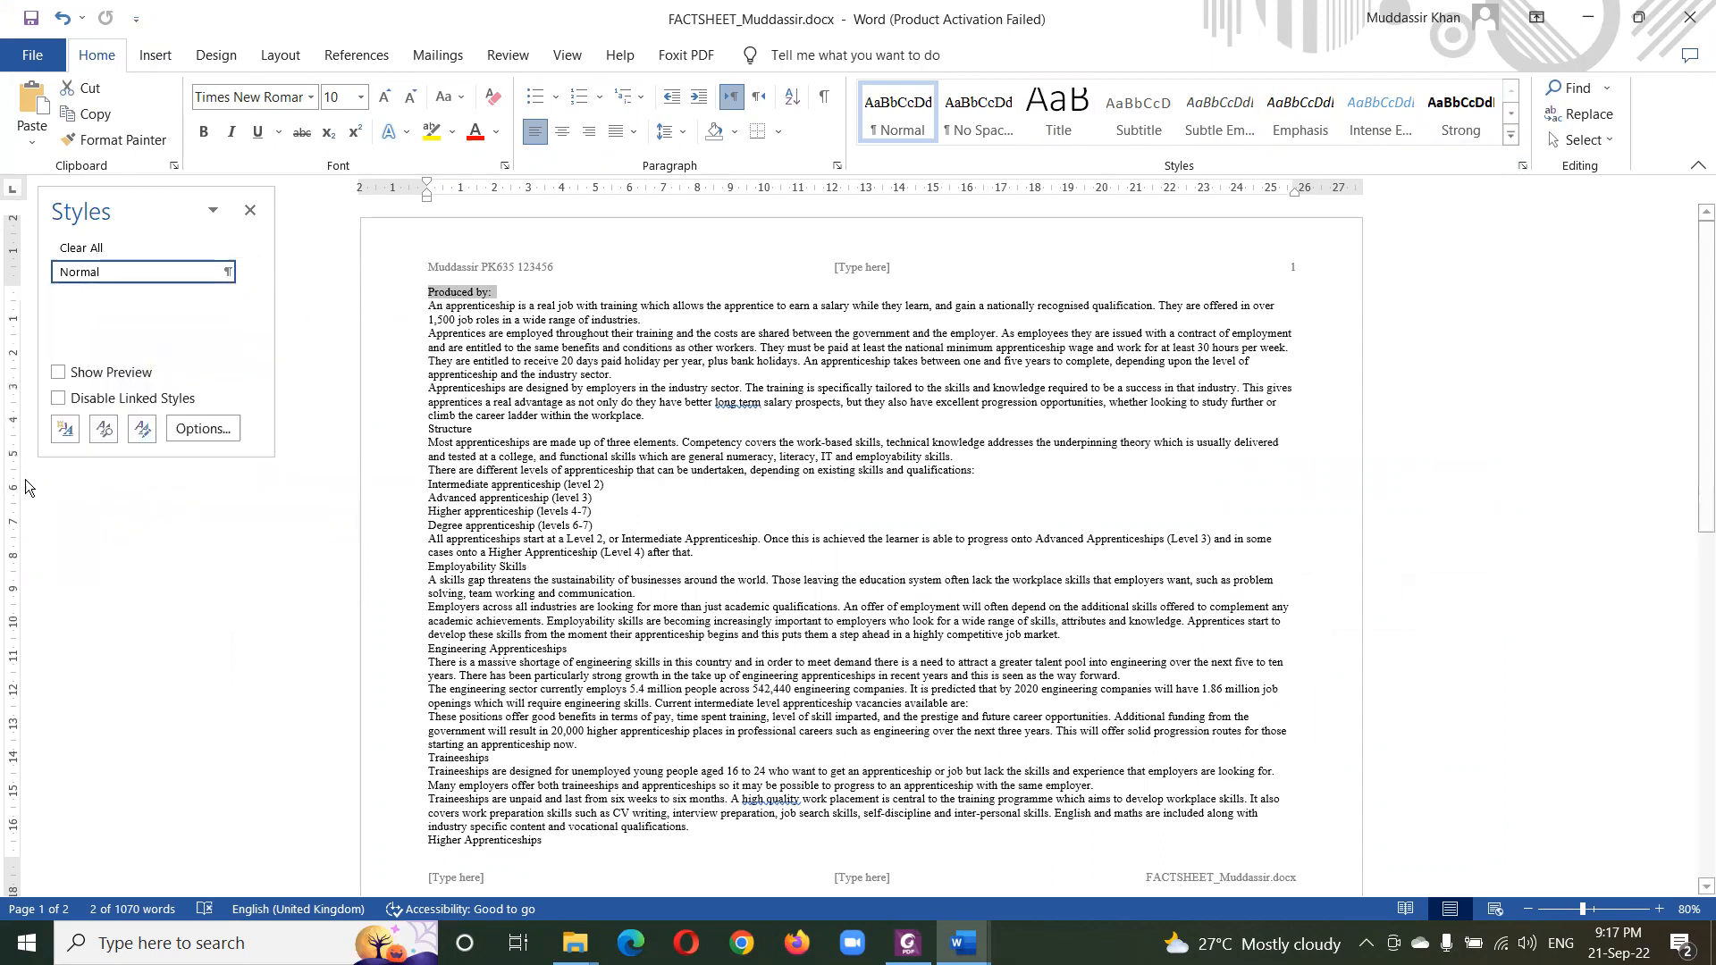
- Start a new paragraph style named TA-Title
click(66, 430)
text(TA-Title)
key(Tab)
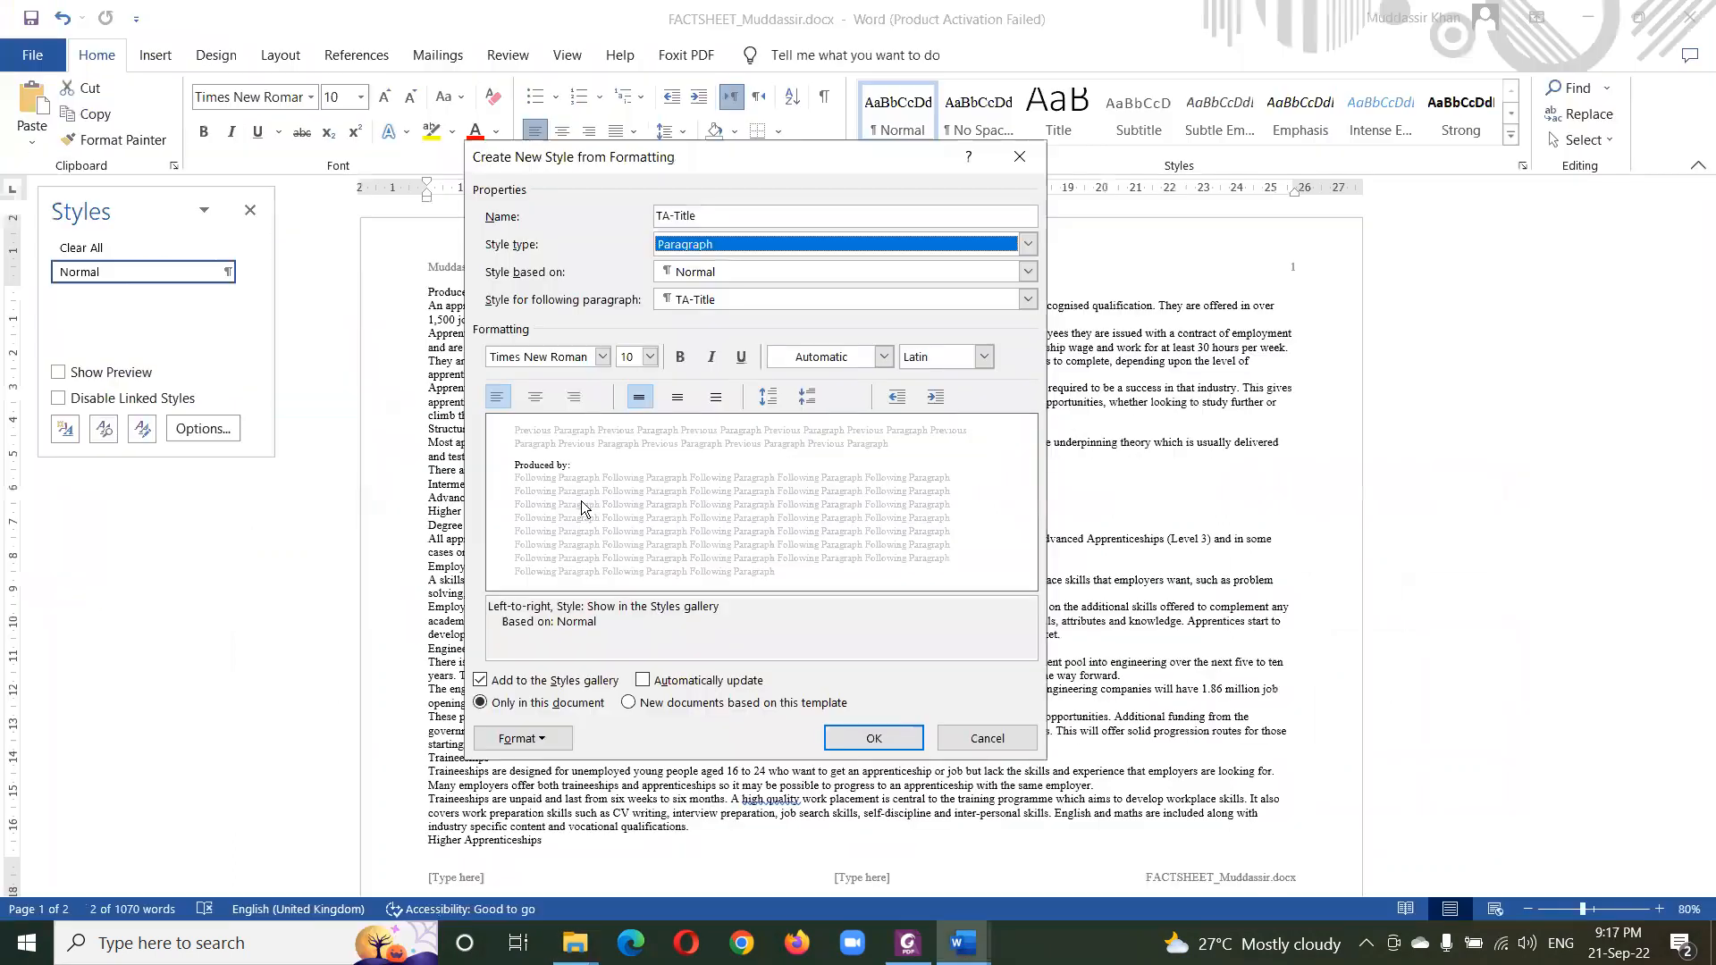
key(alt+Tab)
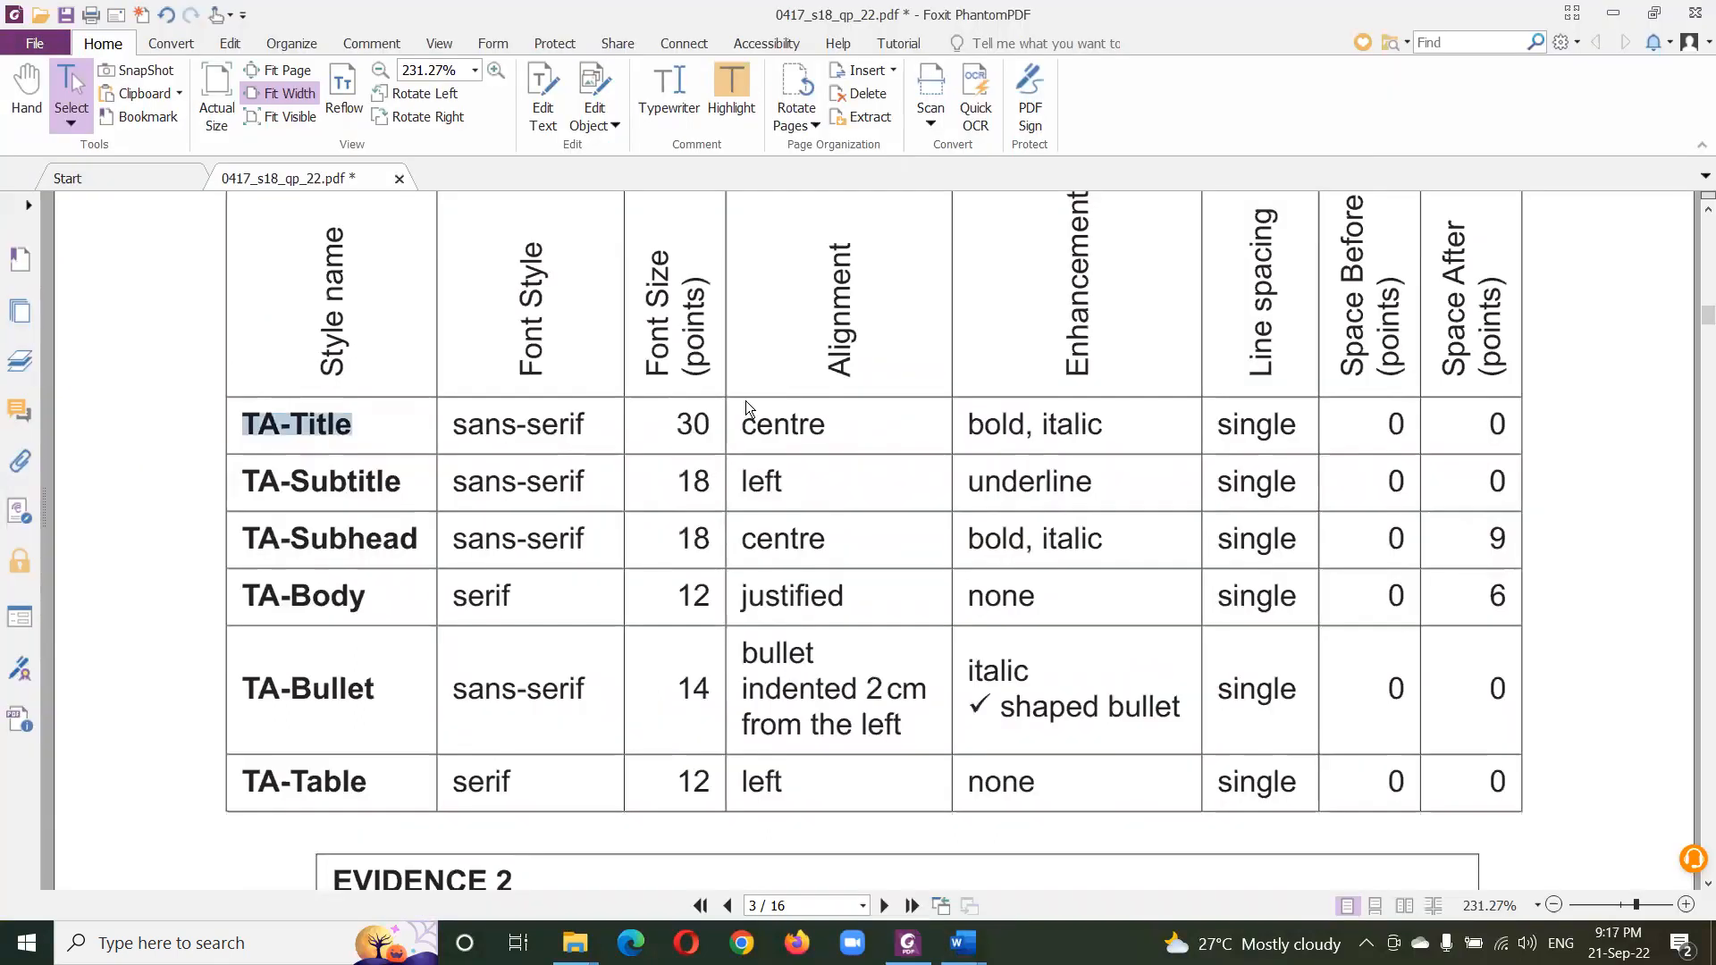
- Give TA-Title the Microsoft Sans Serif font, centred alignment, bold and italic
key(alt+Tab)
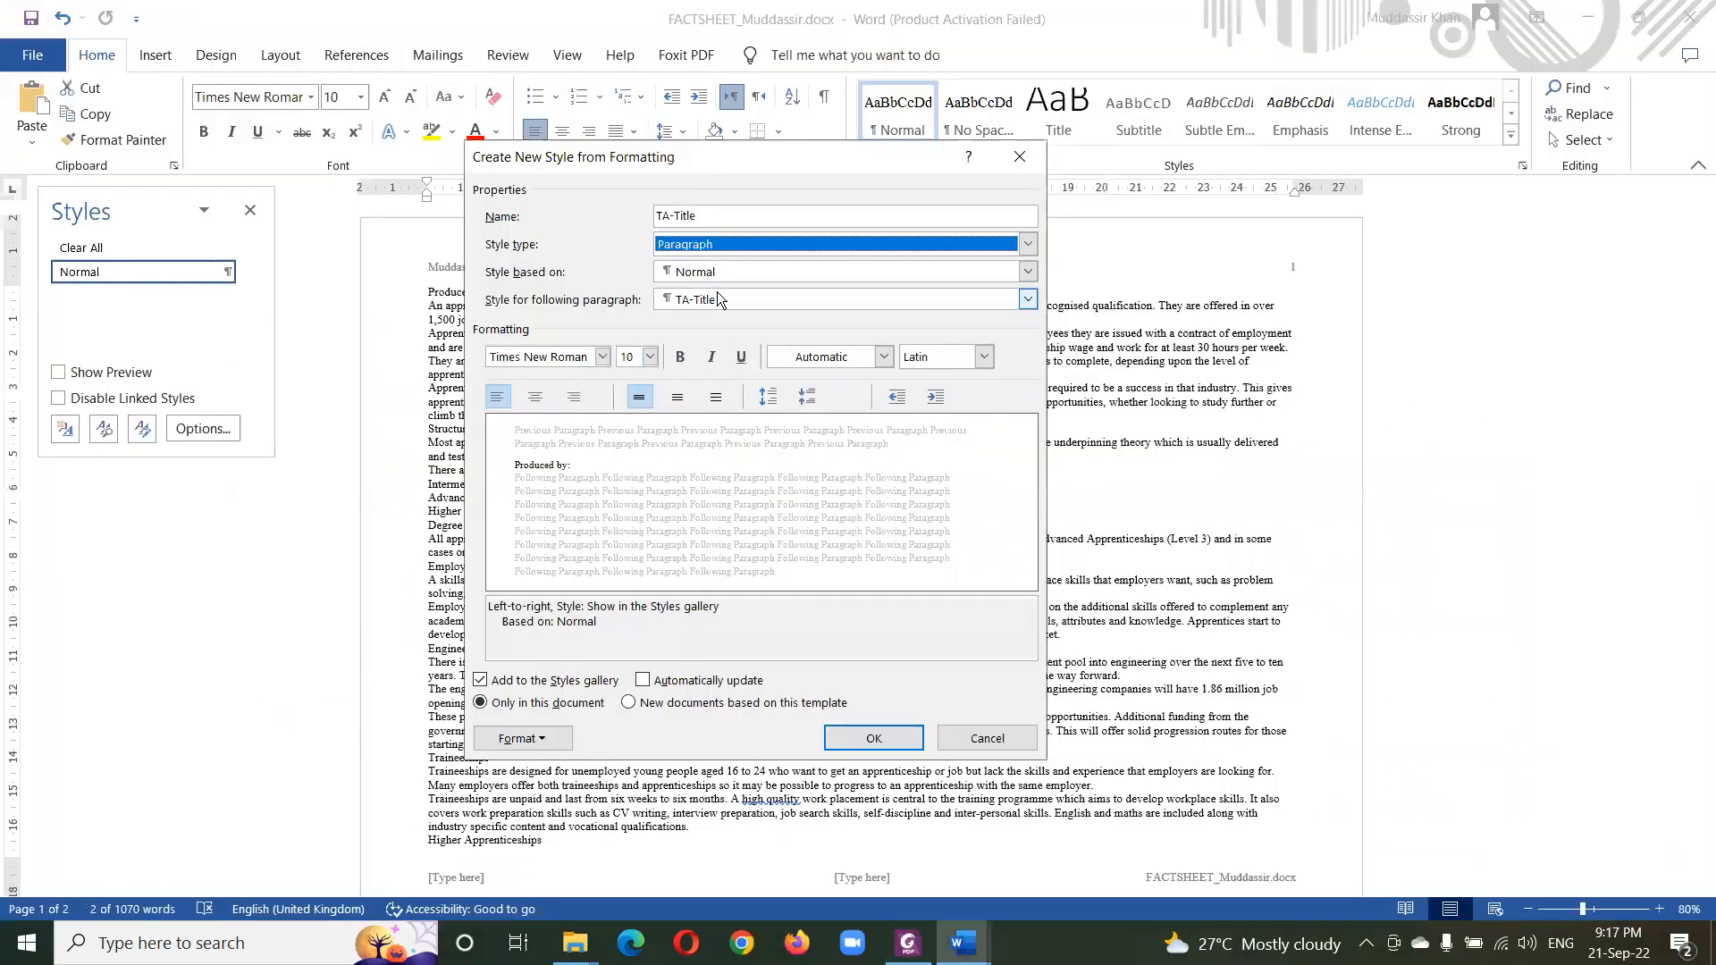
click(554, 354)
text(Microsoft Sans Serif)
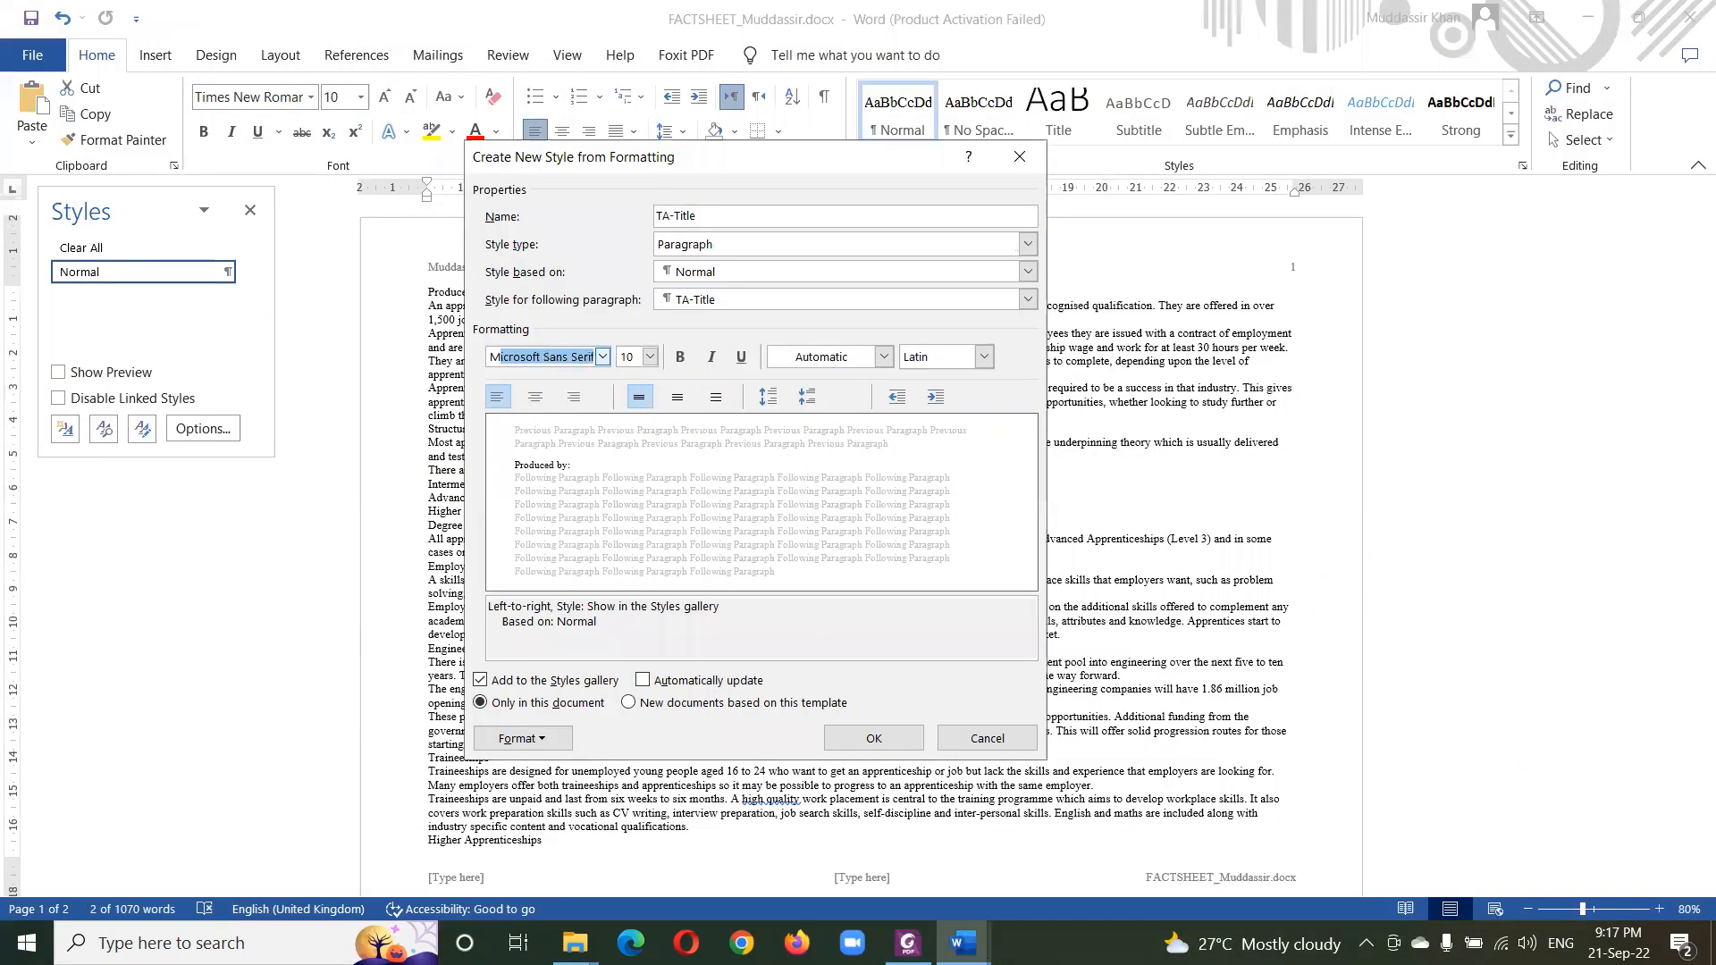
key(Tab)
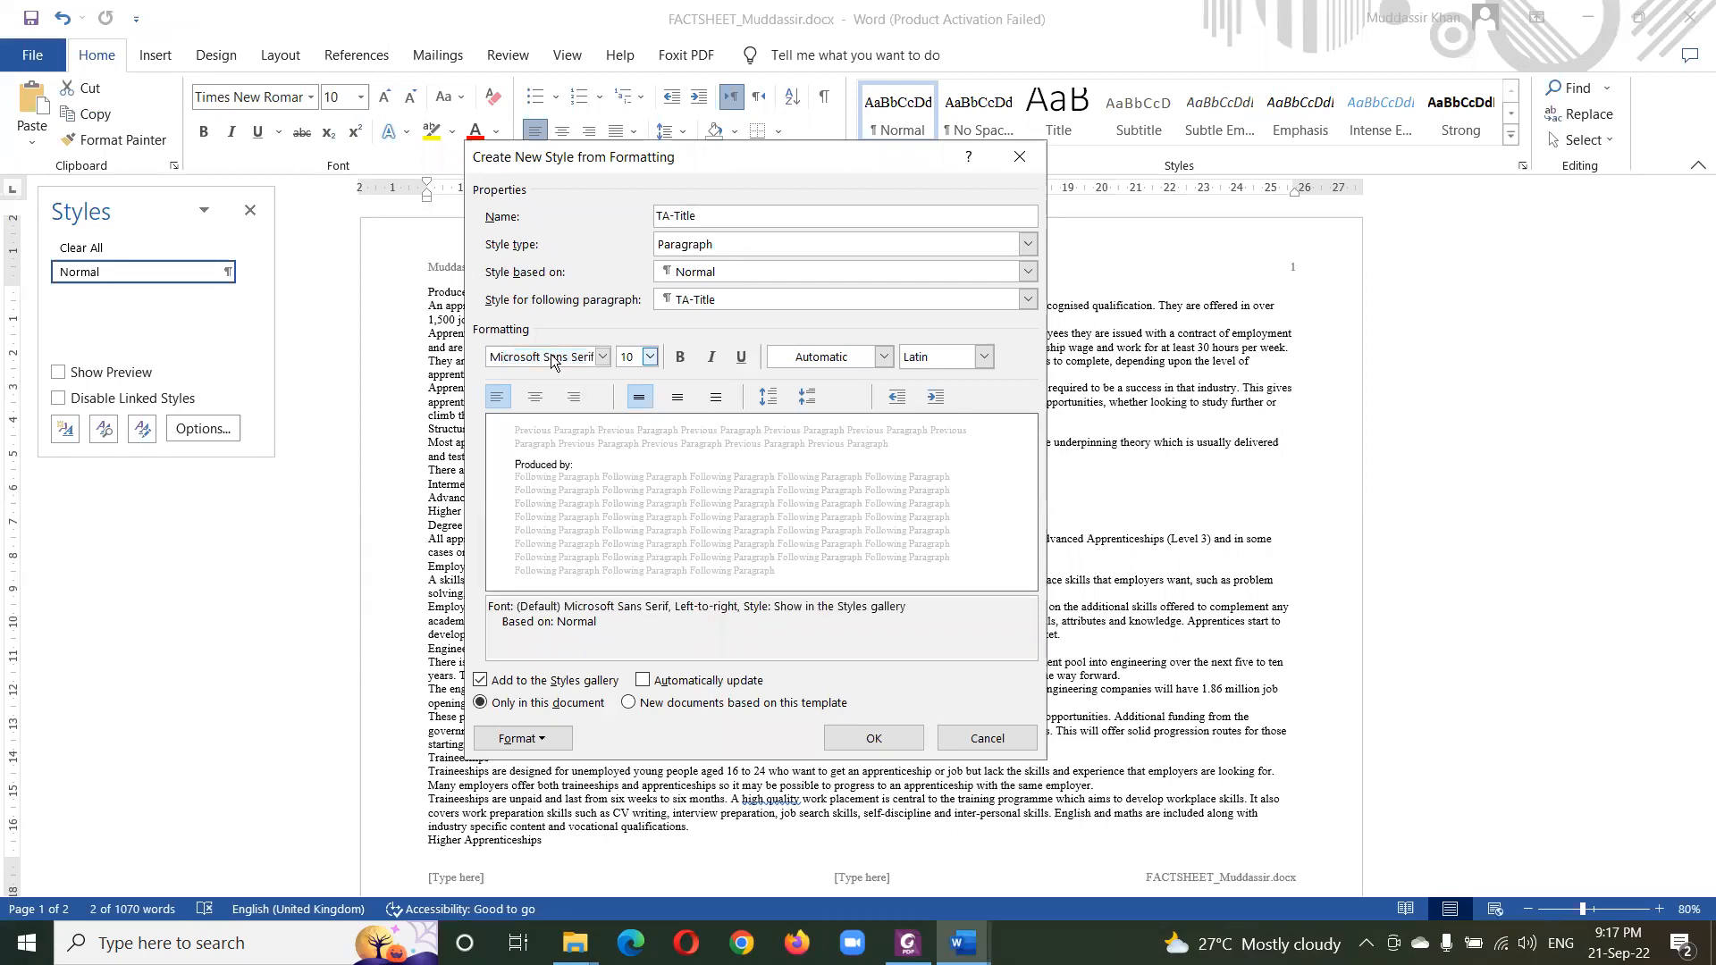
key(alt+Tab)
key(alt+Tab)
key(alt+Tab)
key(alt+Tab)
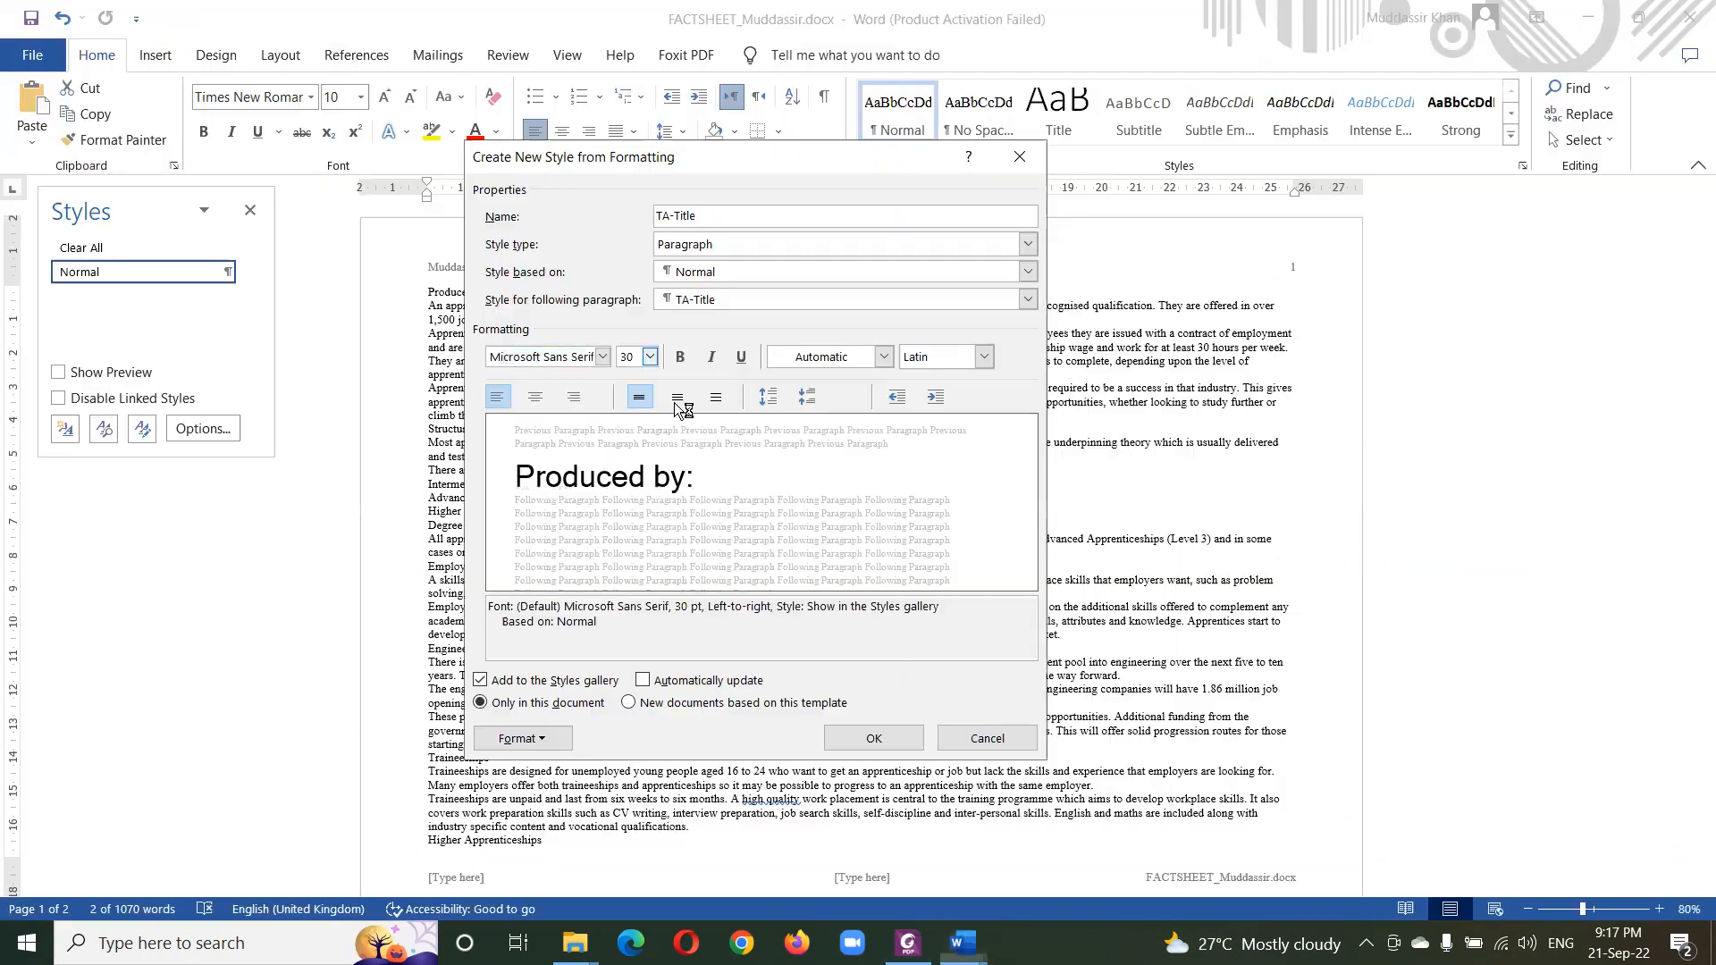
click(534, 397)
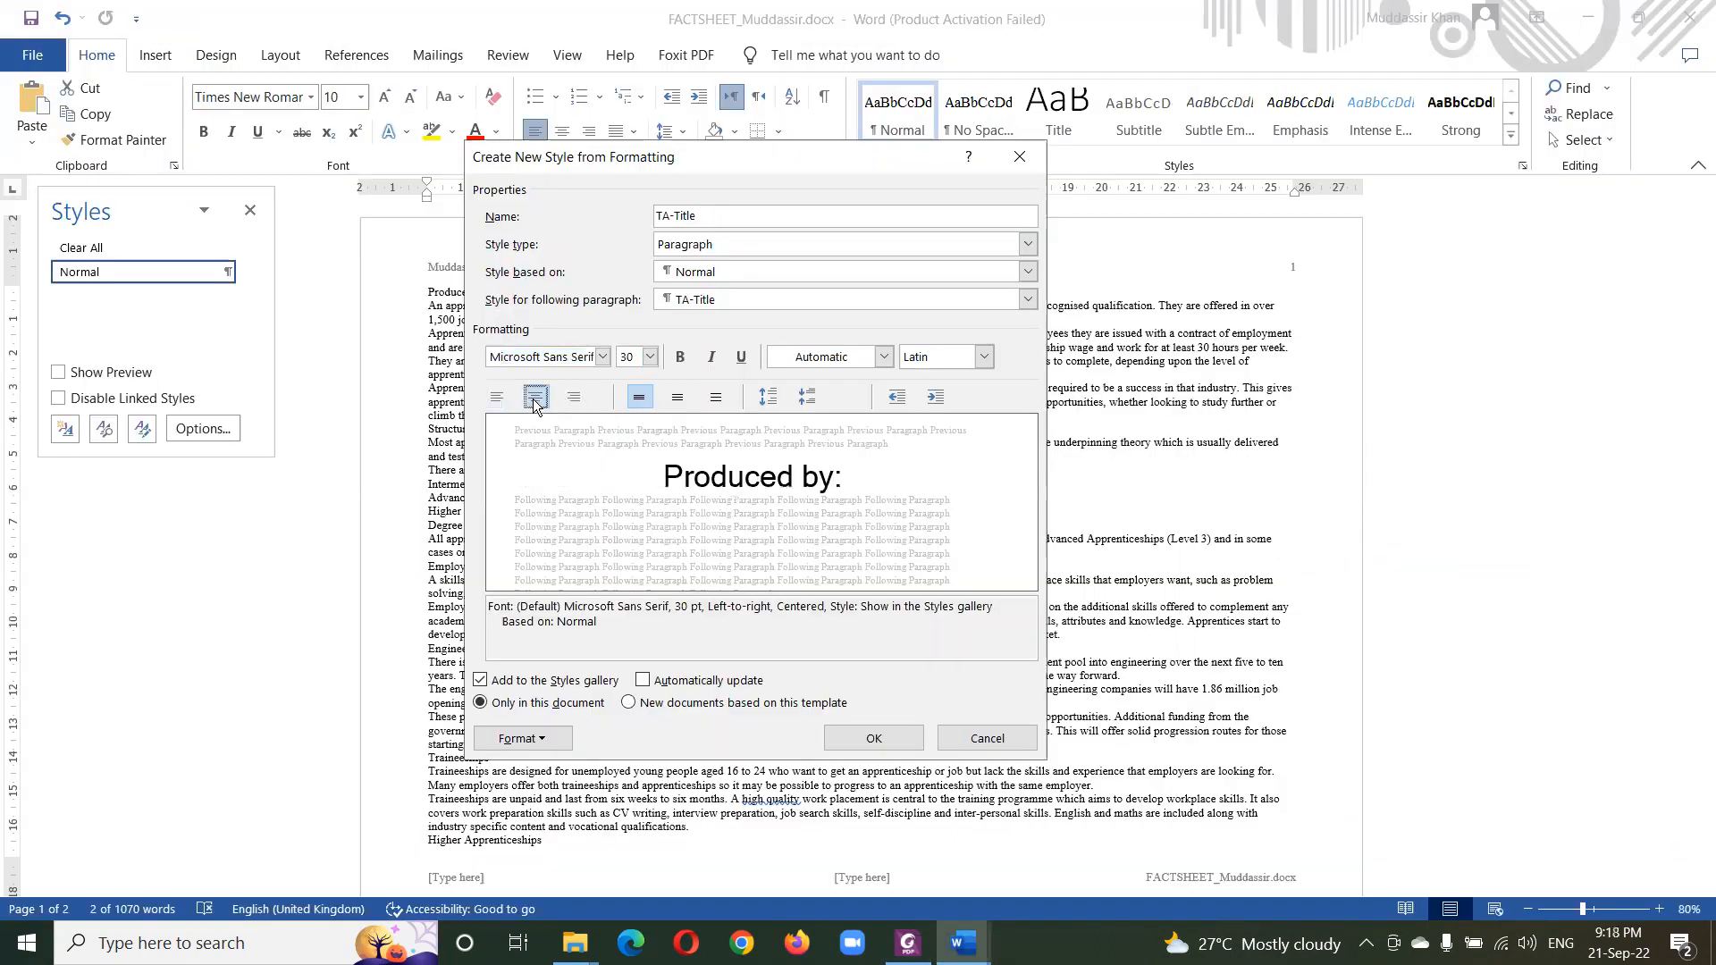
click(680, 356)
click(711, 356)
key(alt+Tab)
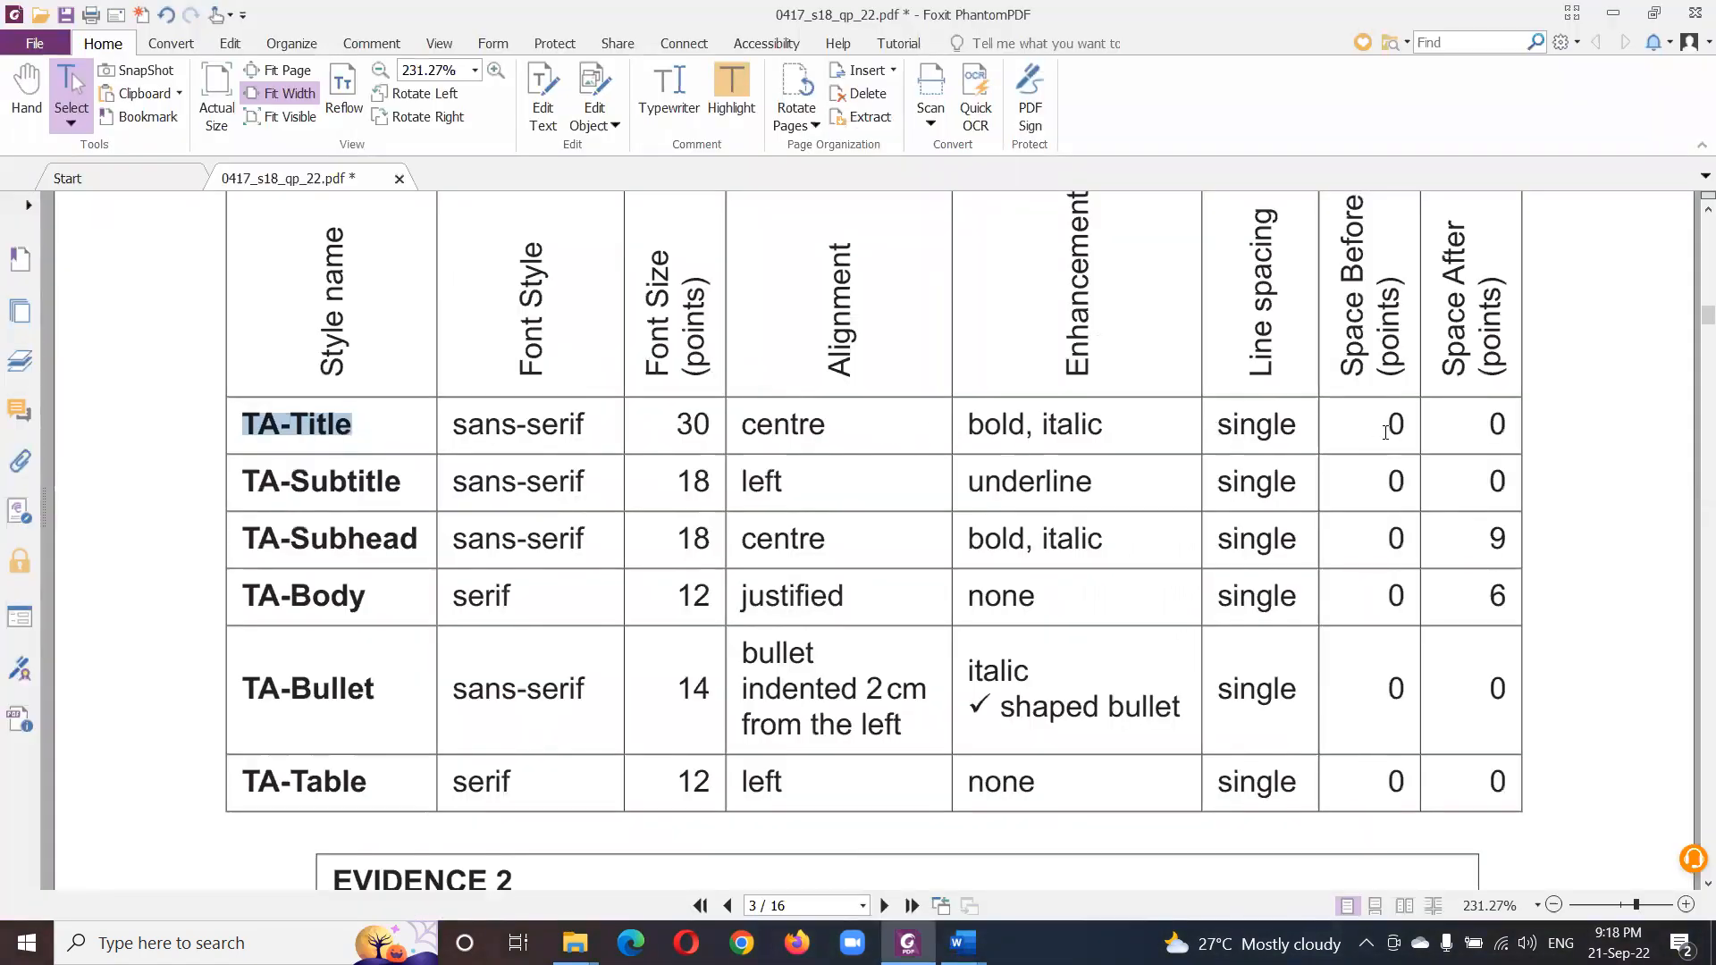
key(alt+Tab)
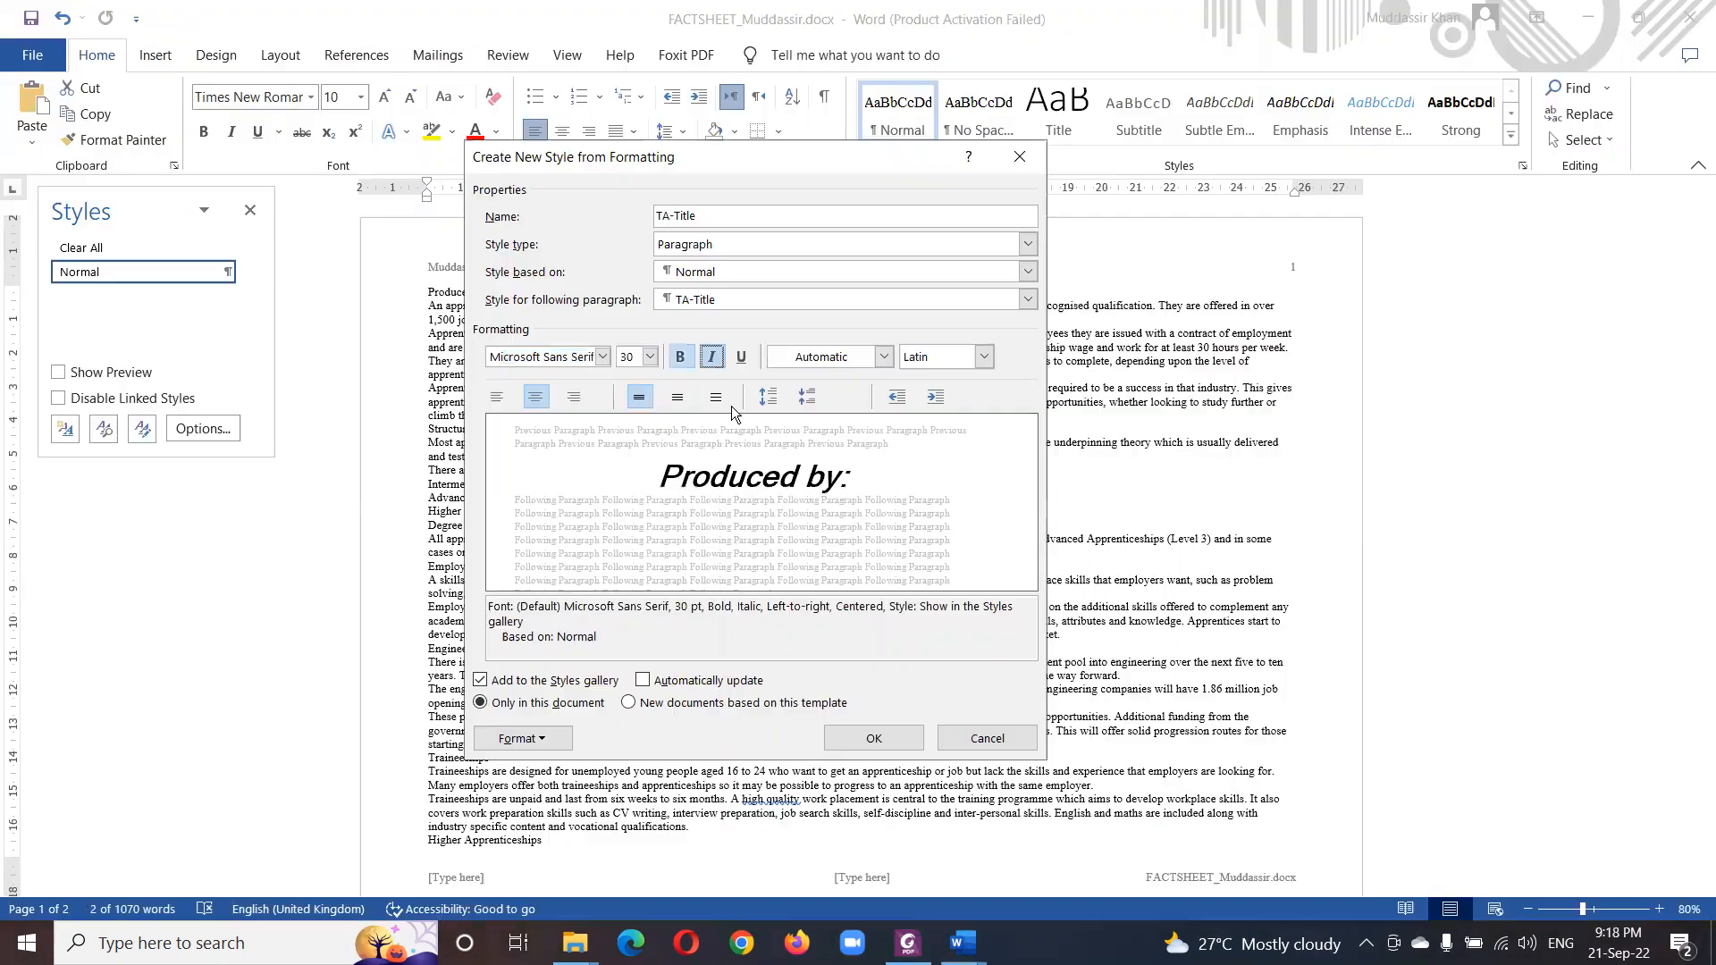
key(alt+Tab)
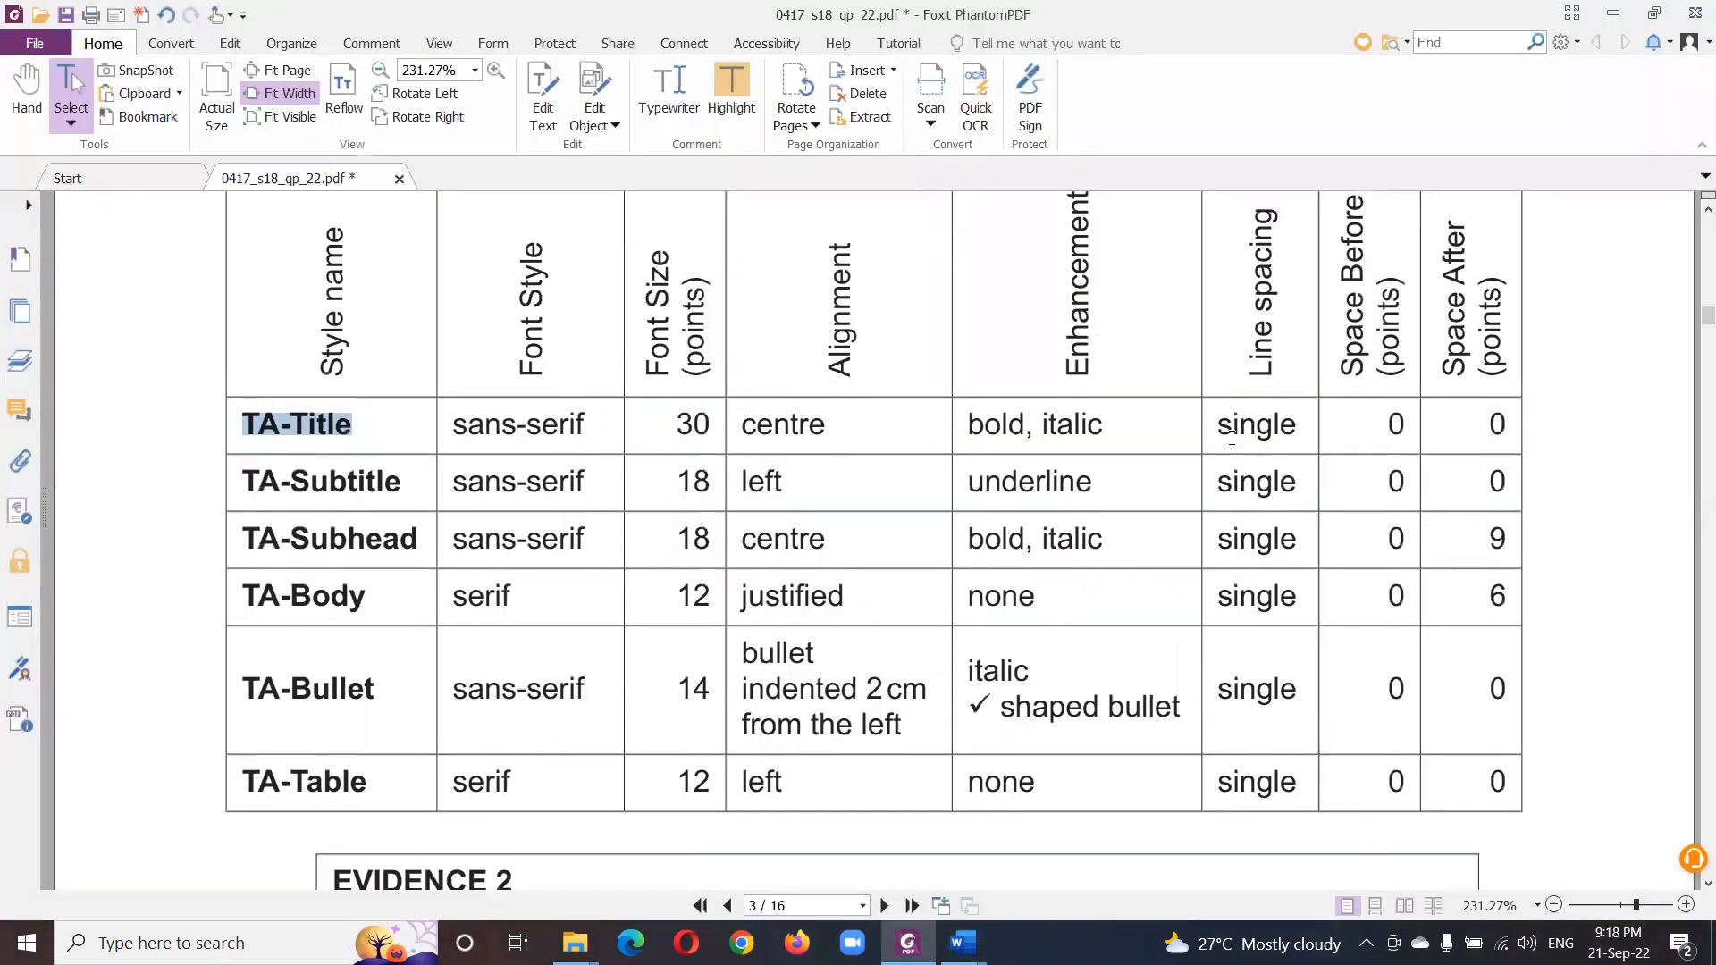
key(alt+Tab)
- Set TA-Title's paragraph spacing to 0 pt before/after with single spacing, and create the style
click(494, 740)
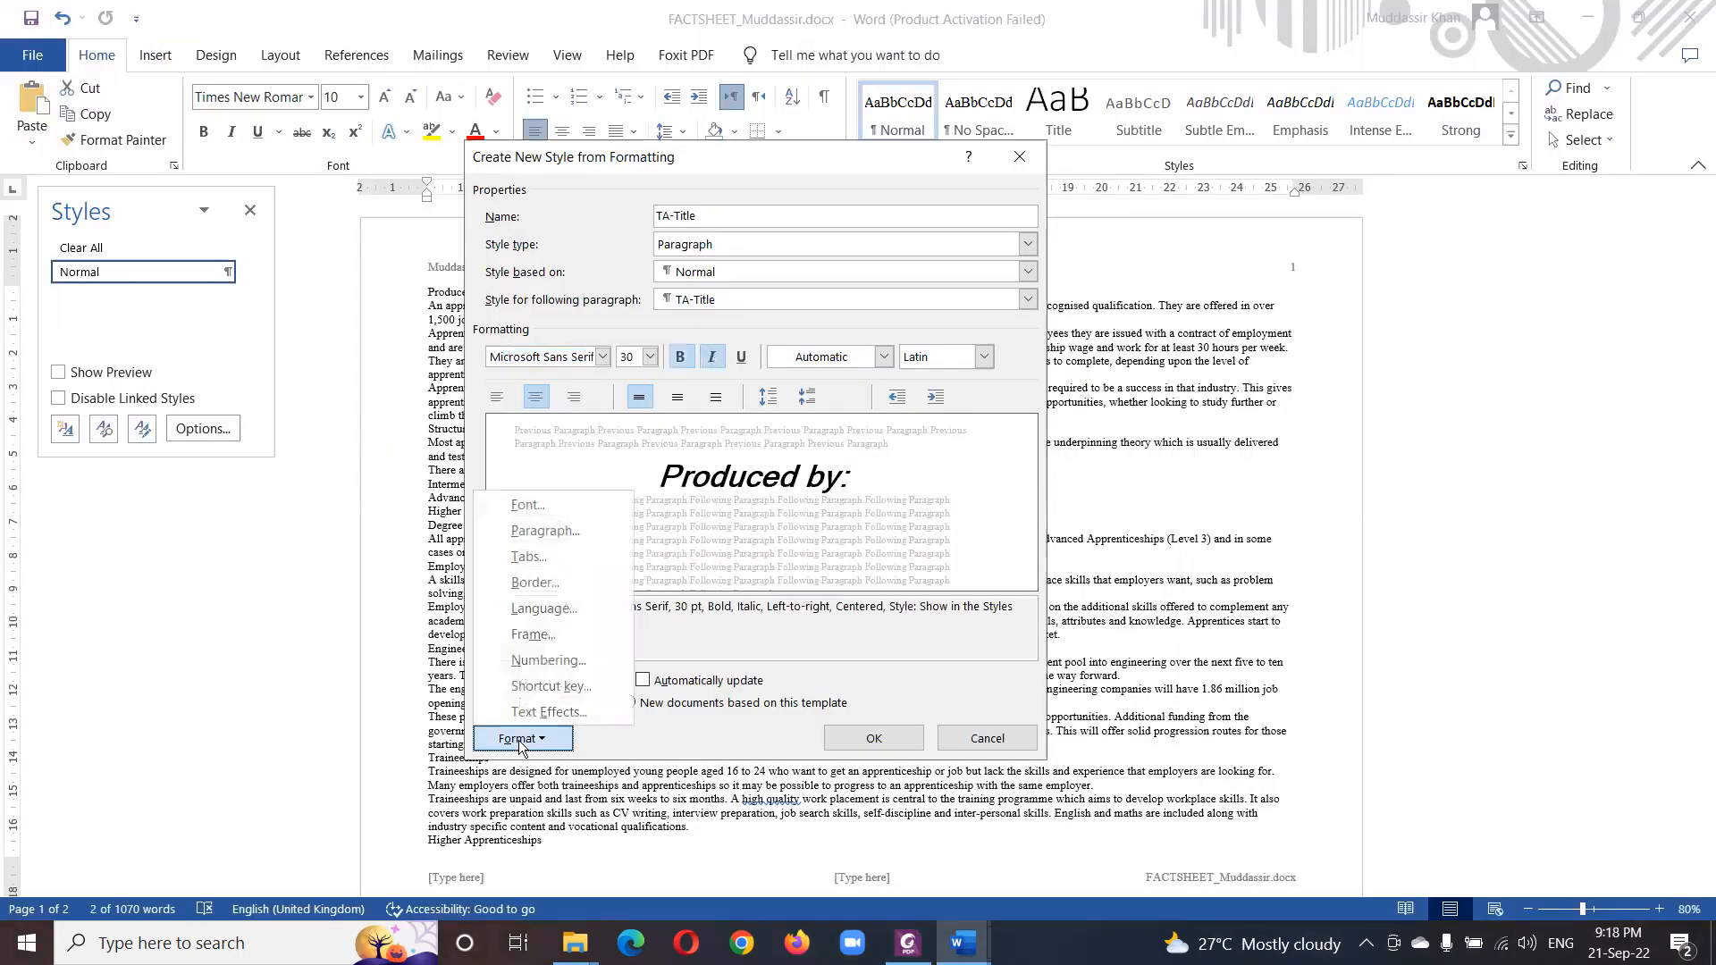
click(562, 538)
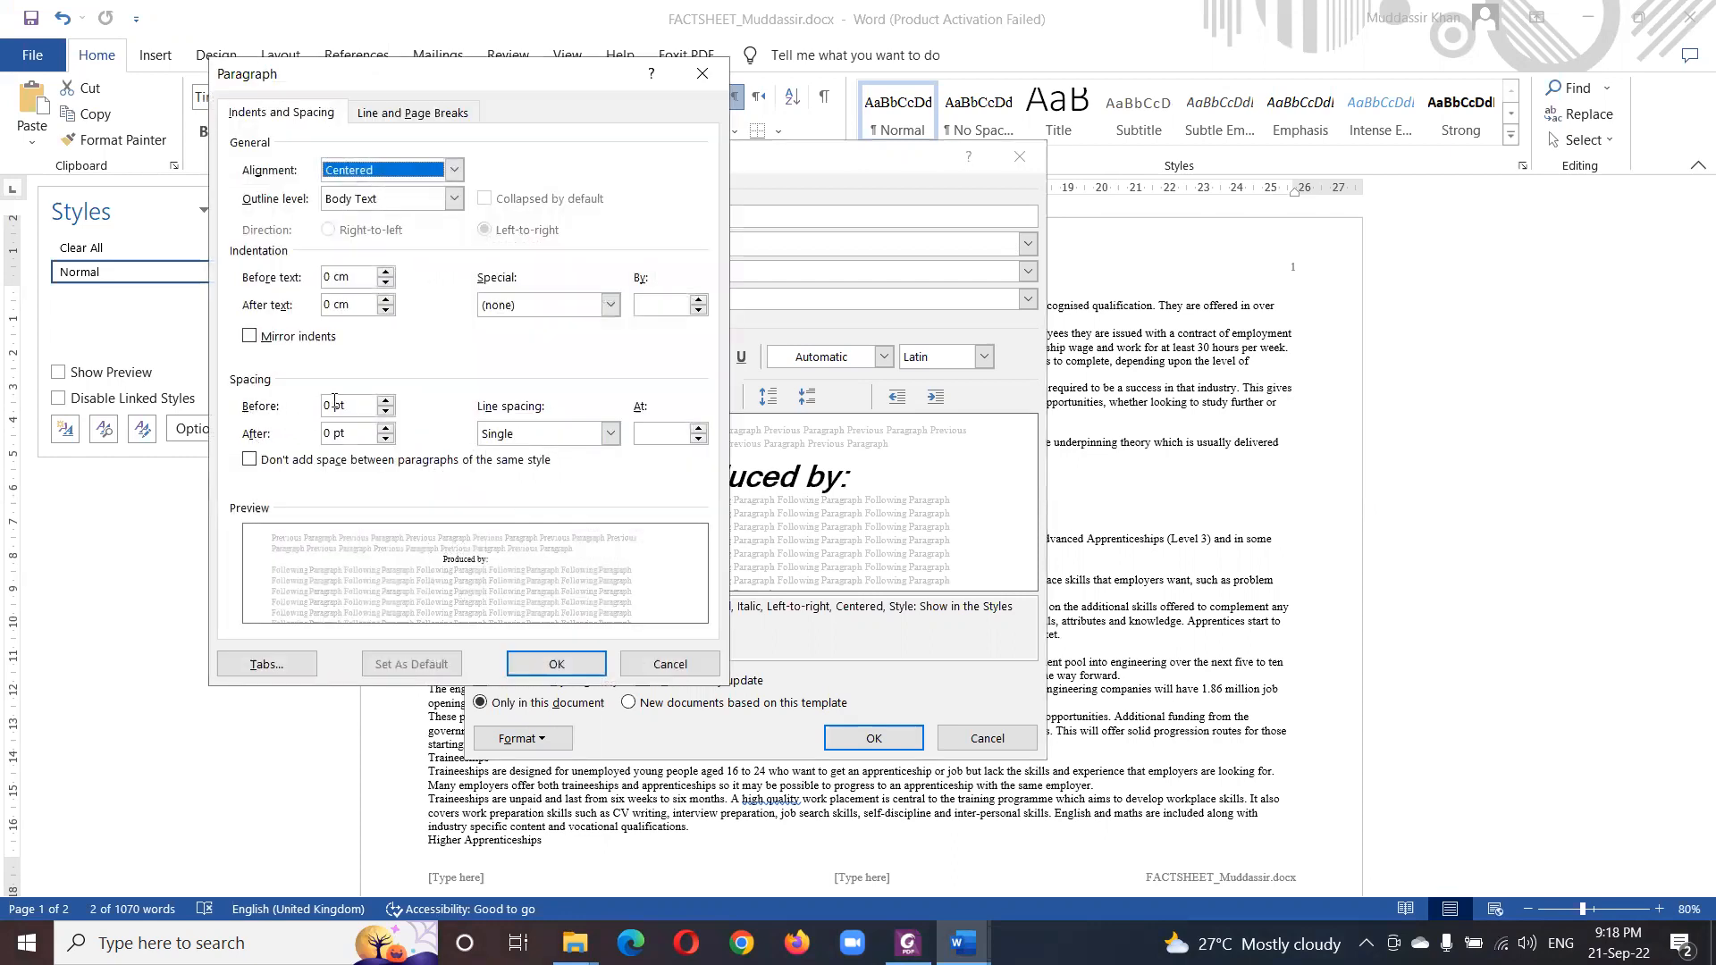
click(555, 664)
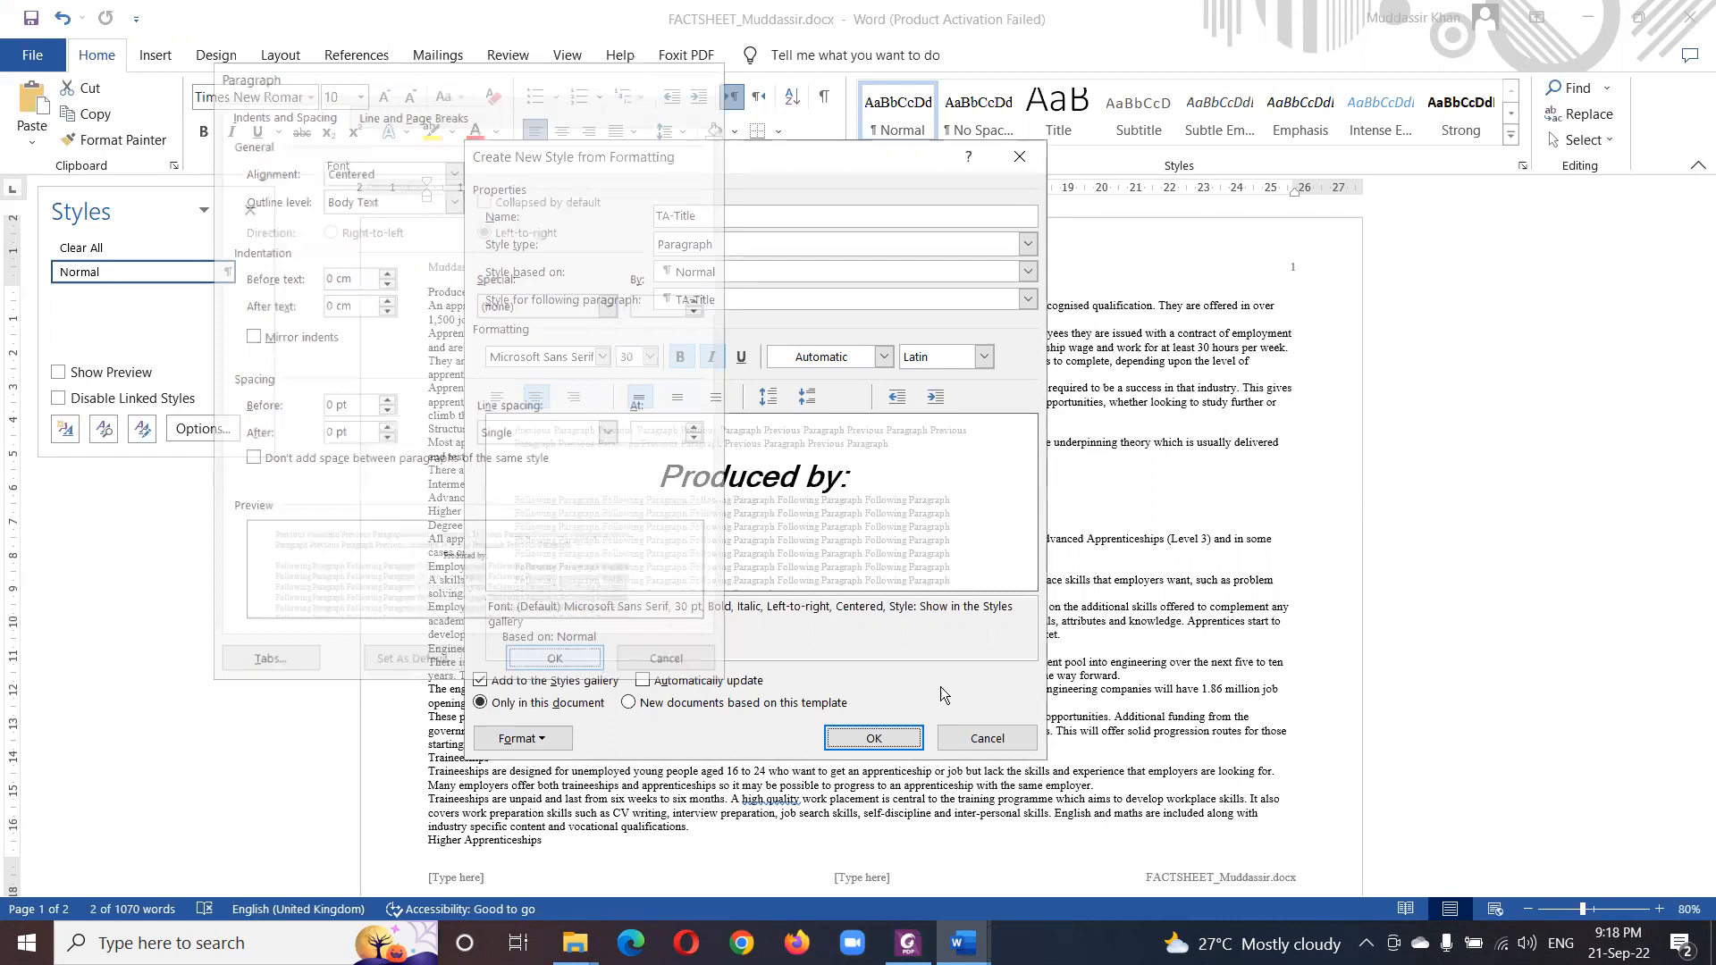
click(874, 738)
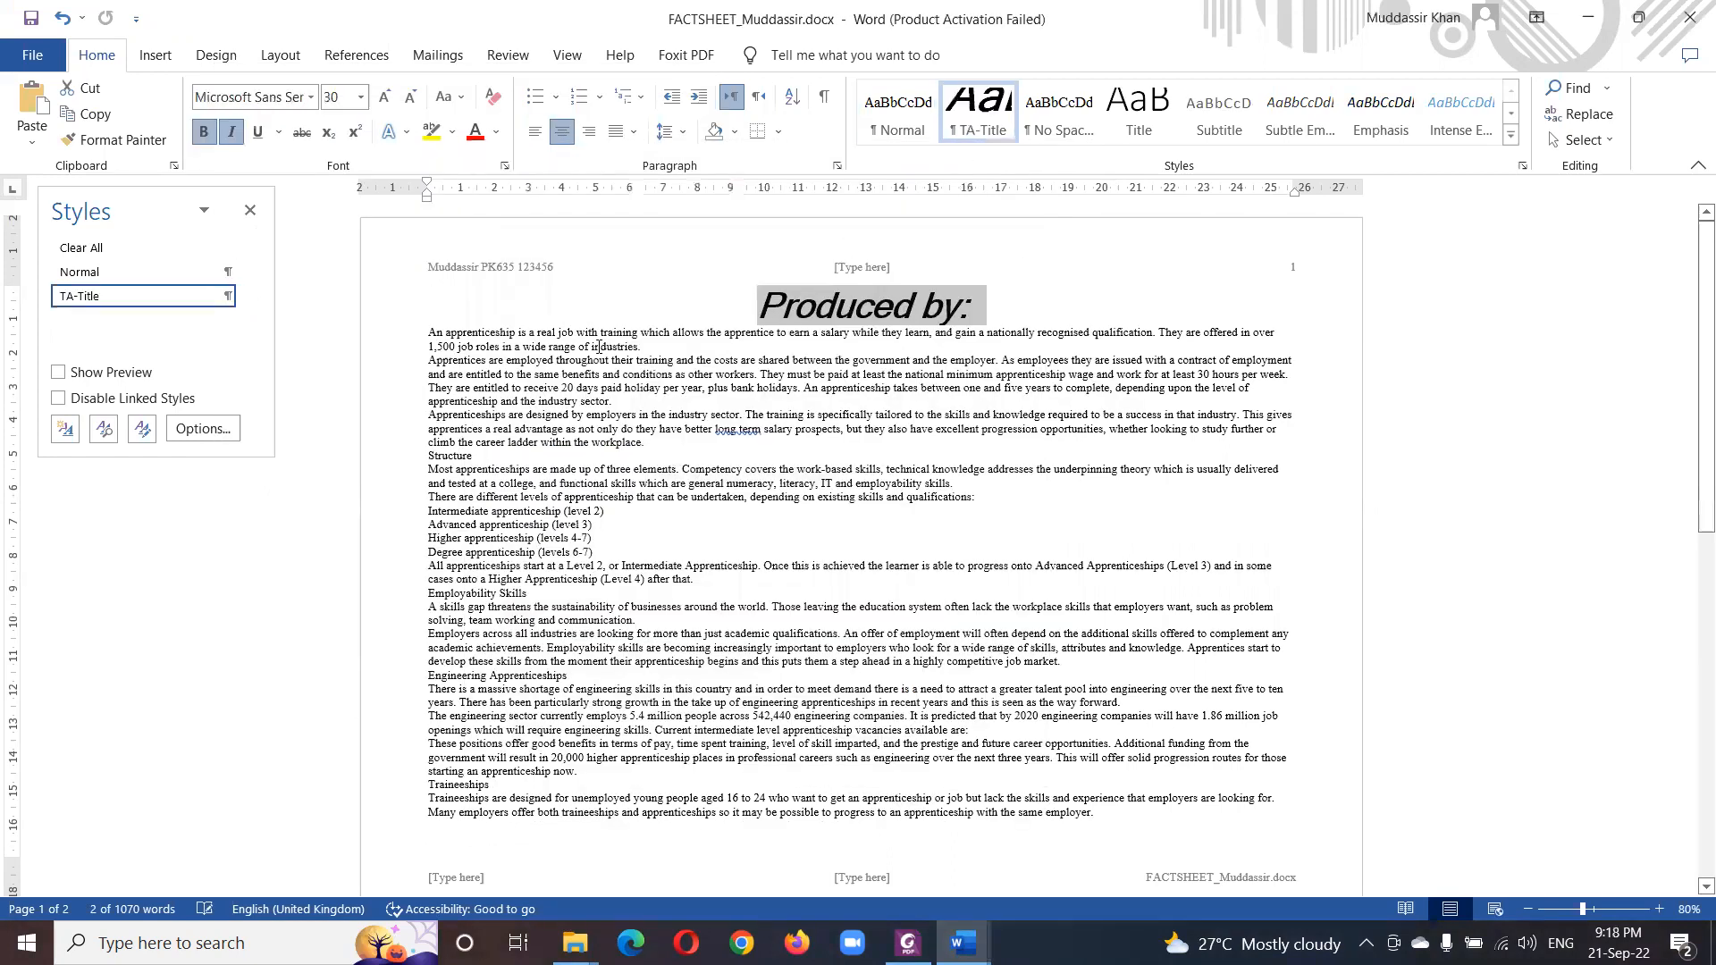
click(65, 429)
key(alt+Tab)
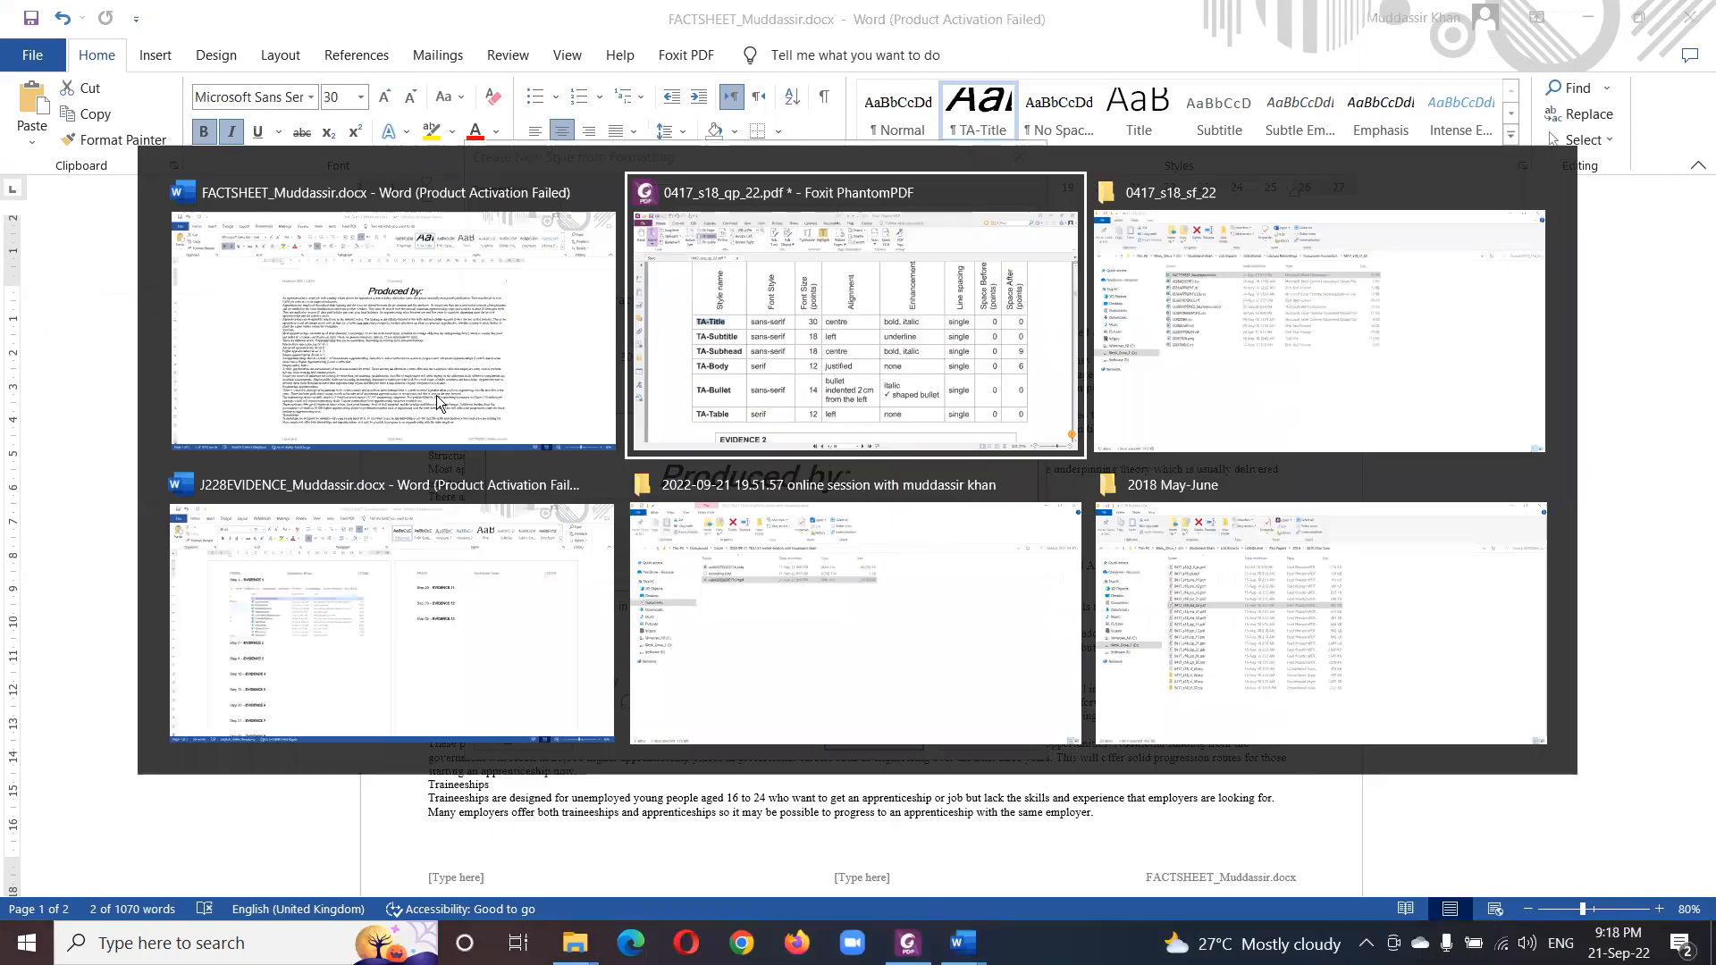
- Name the new style TA-Subtitle with 18 pt size and left alignment
drag(243, 486, 420, 486)
key(ctrl+c)
key(alt+Tab)
key(ctrl+v)
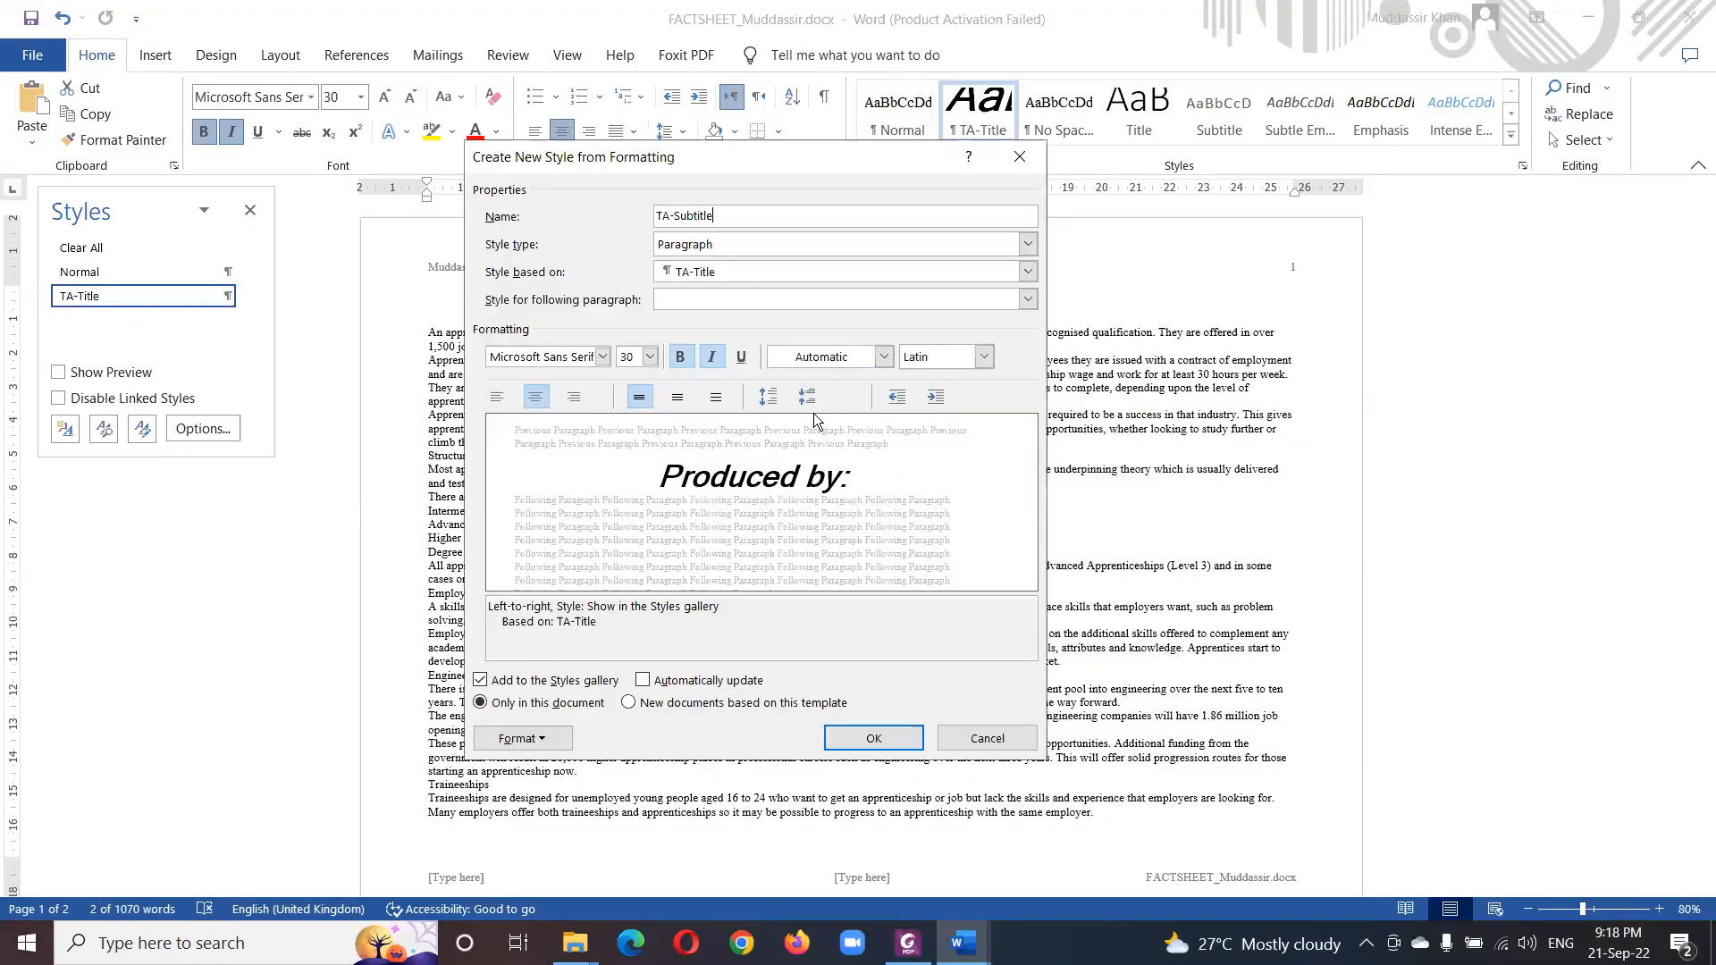
key(alt+Tab)
key(alt+Tab)
click(637, 356)
text(18)
click(497, 397)
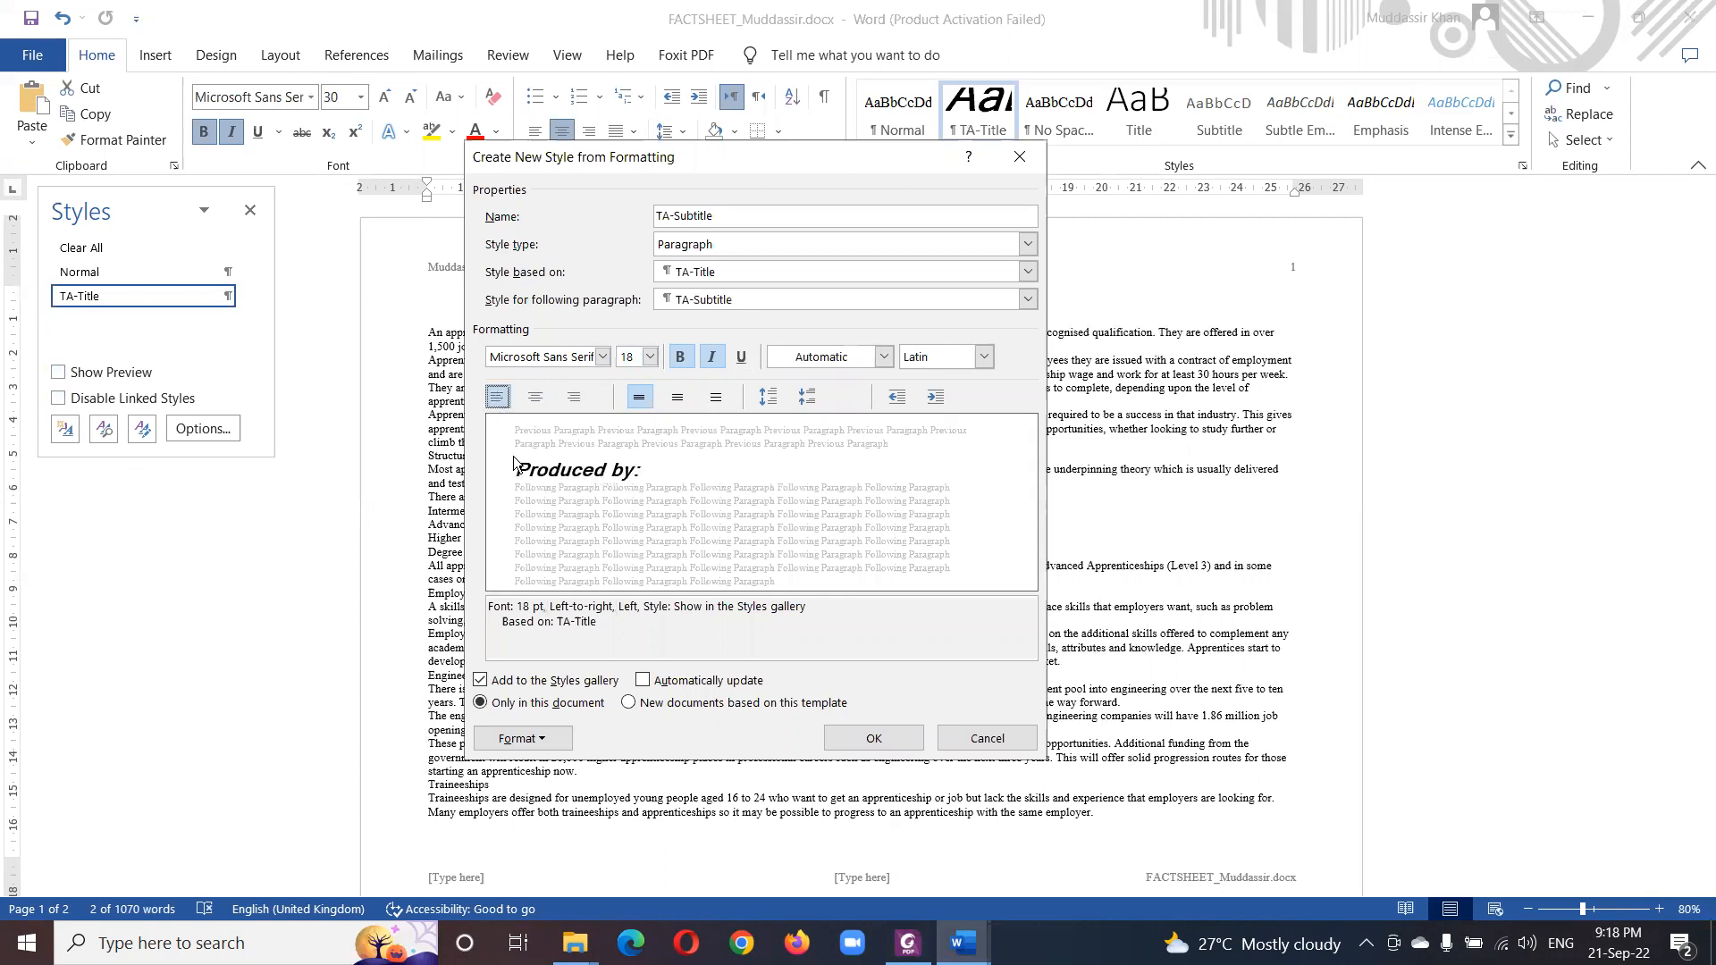
- Turn off bold and italic, add underline, and create the TA-Subtitle style
key(alt+Tab)
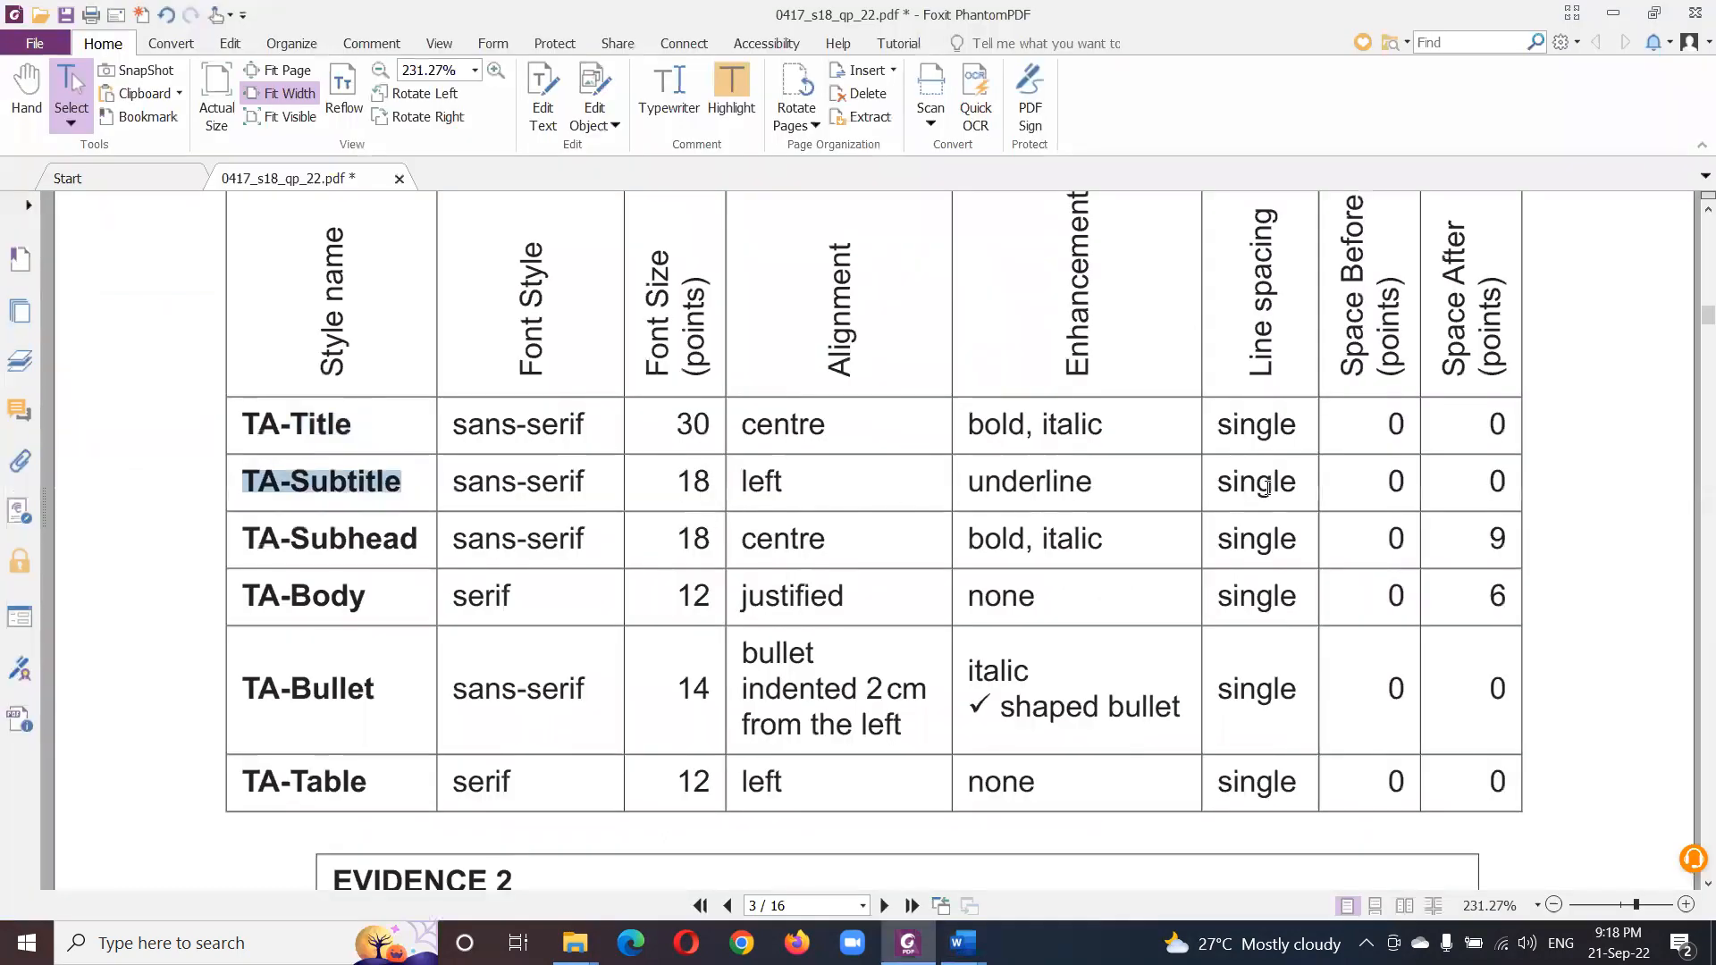
key(alt+Tab)
click(680, 357)
click(711, 356)
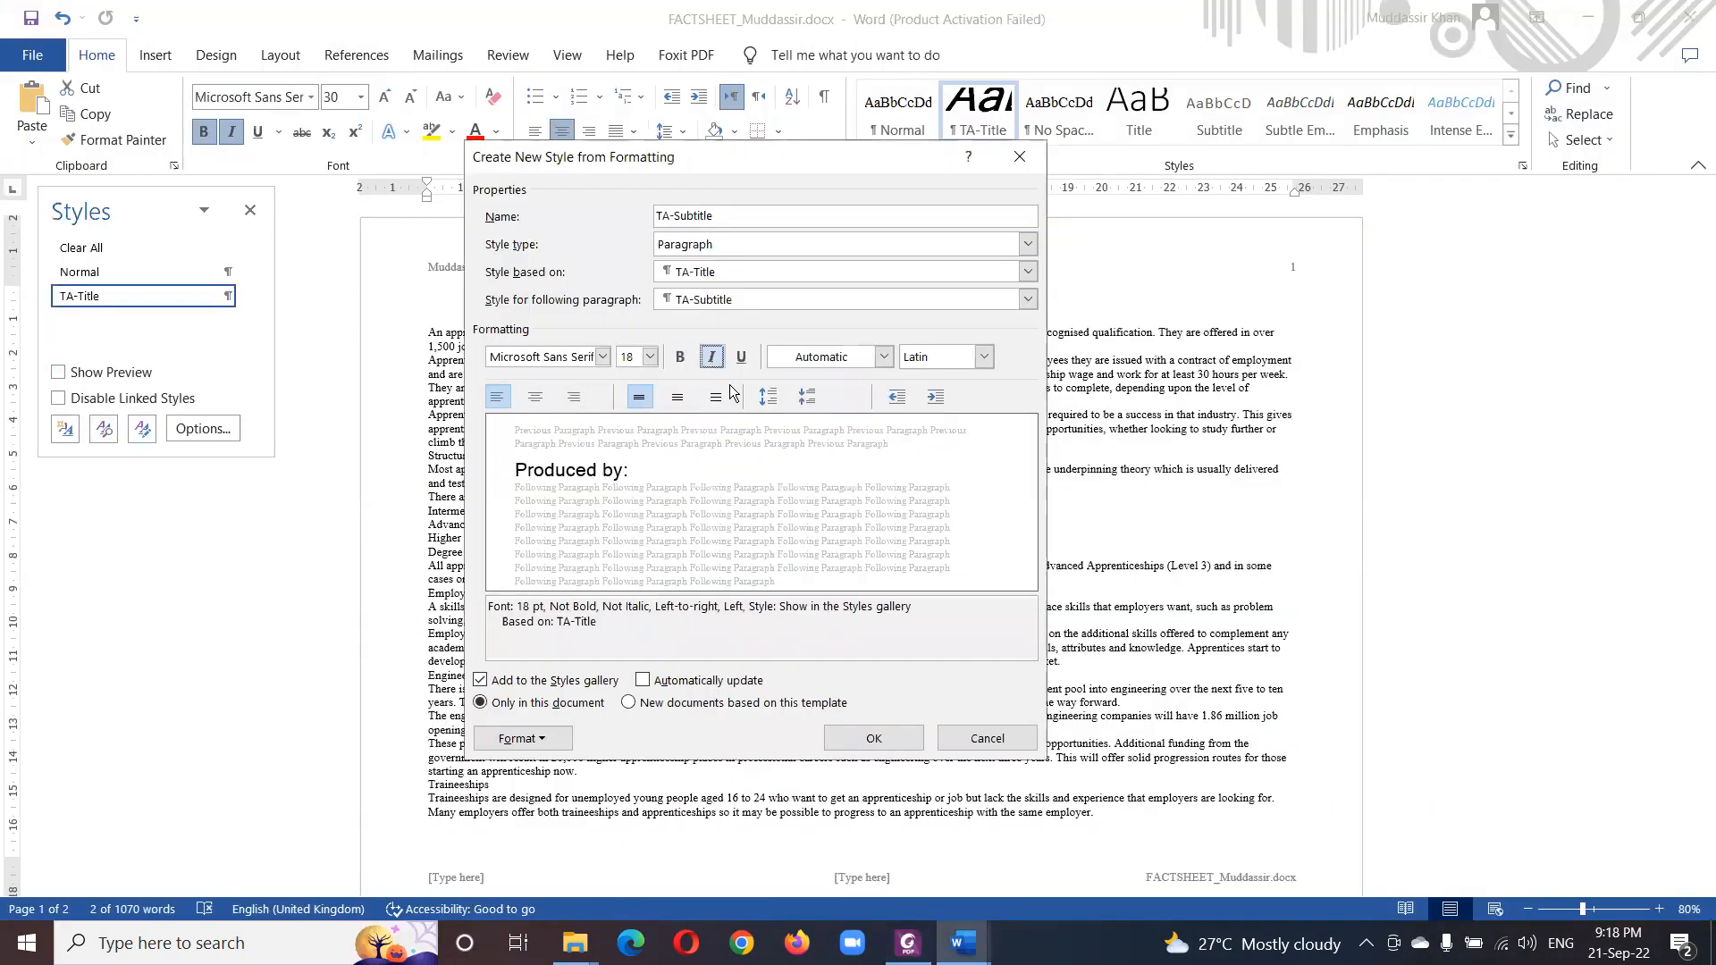
click(741, 356)
key(alt+Tab)
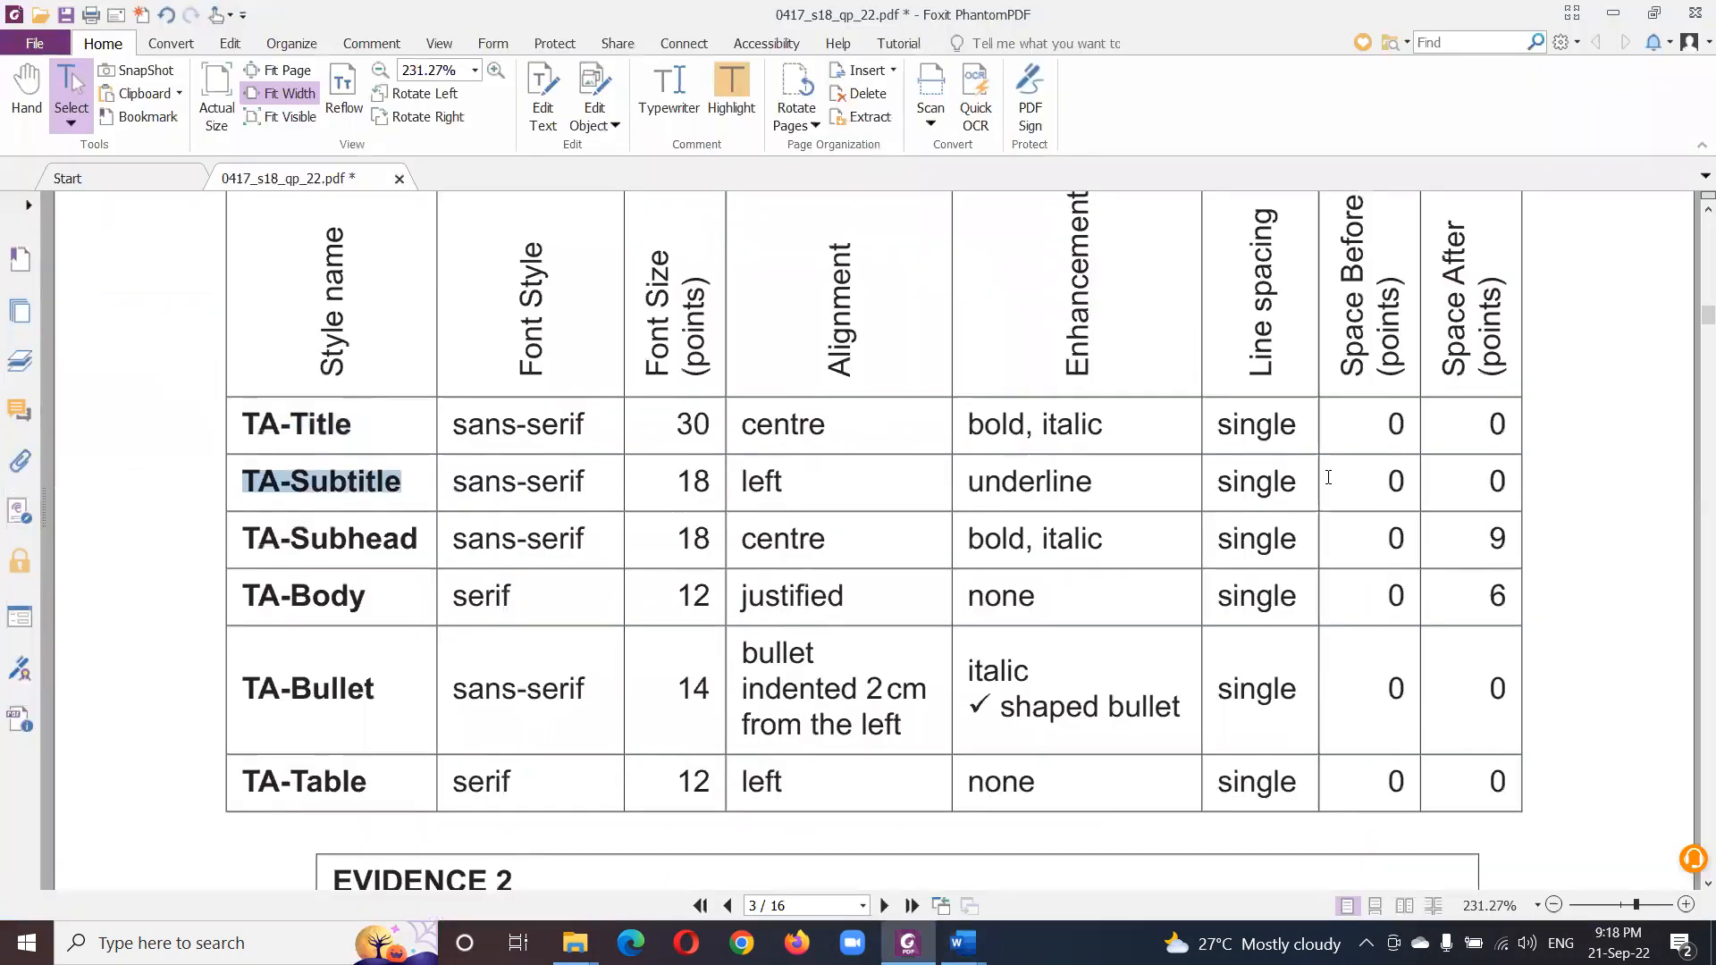
drag(1217, 483, 1519, 491)
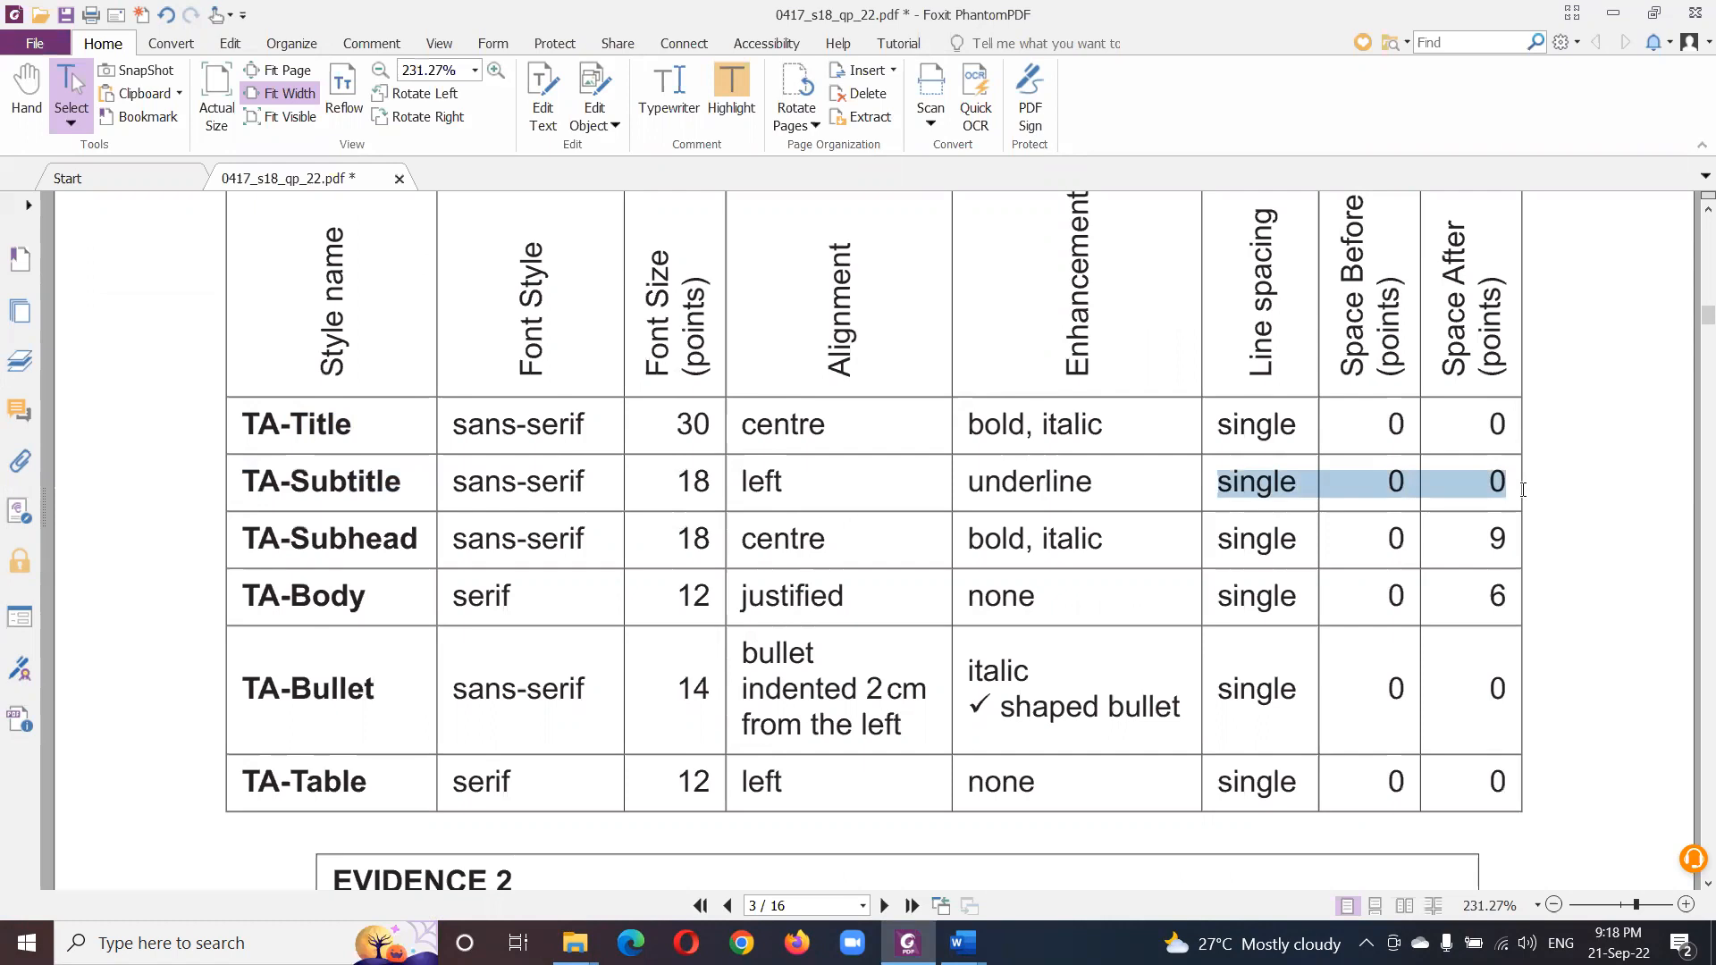
key(alt+Tab)
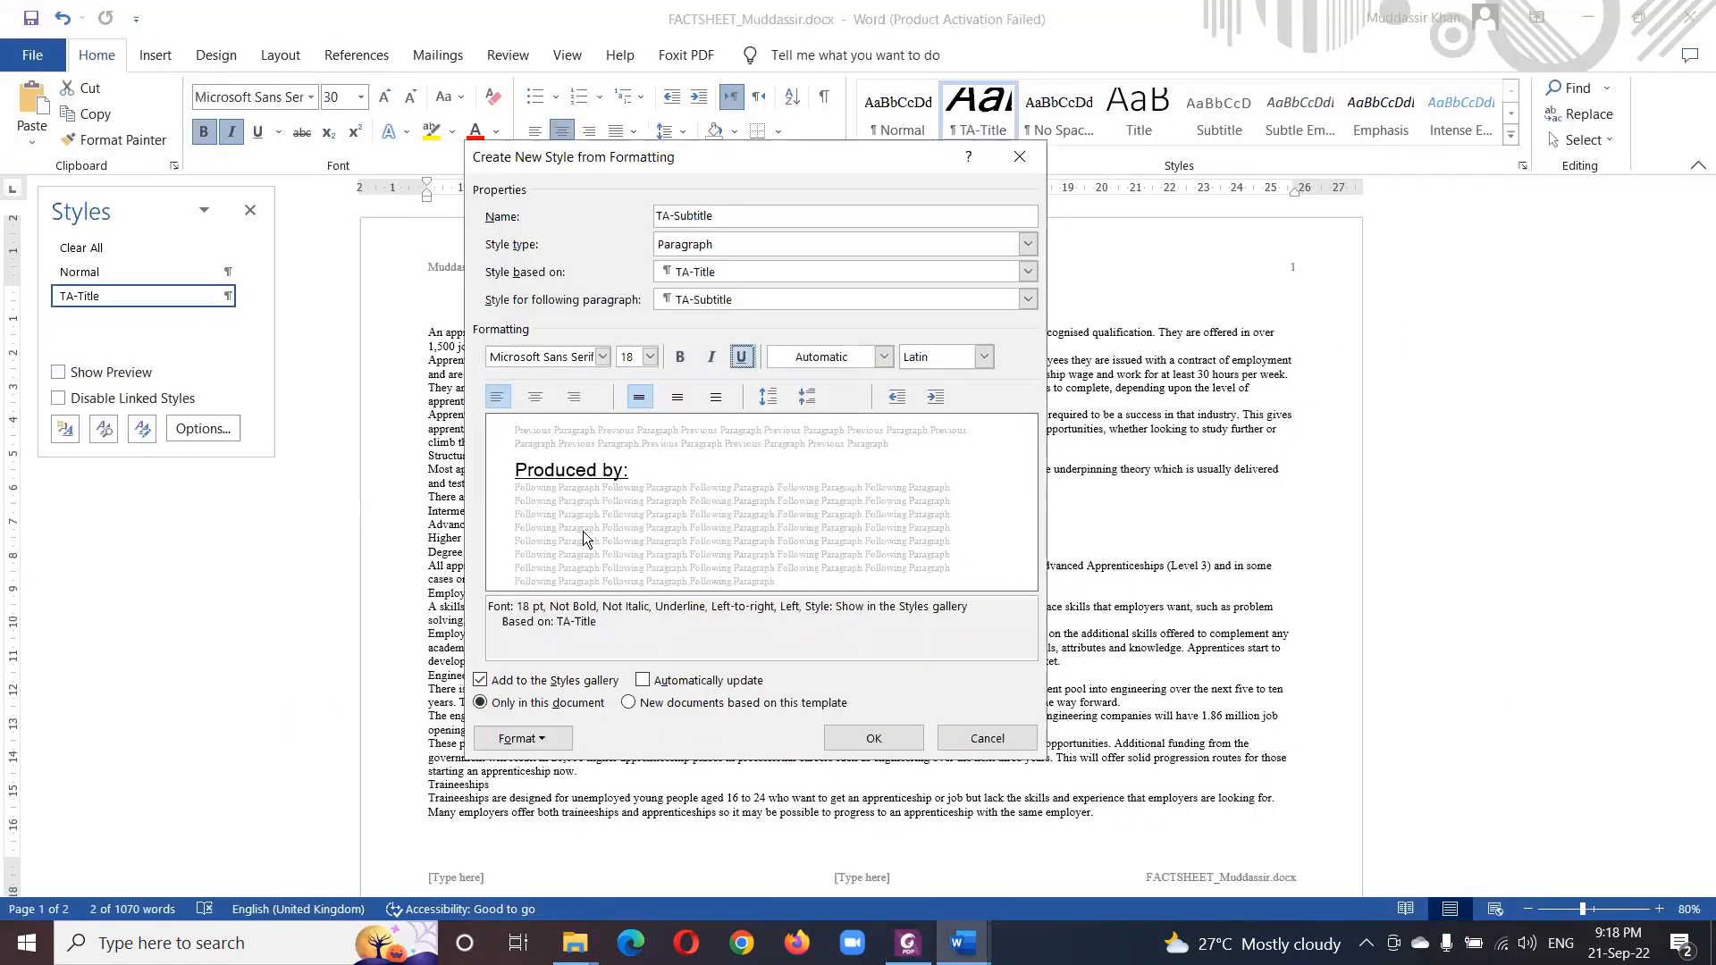
click(885, 740)
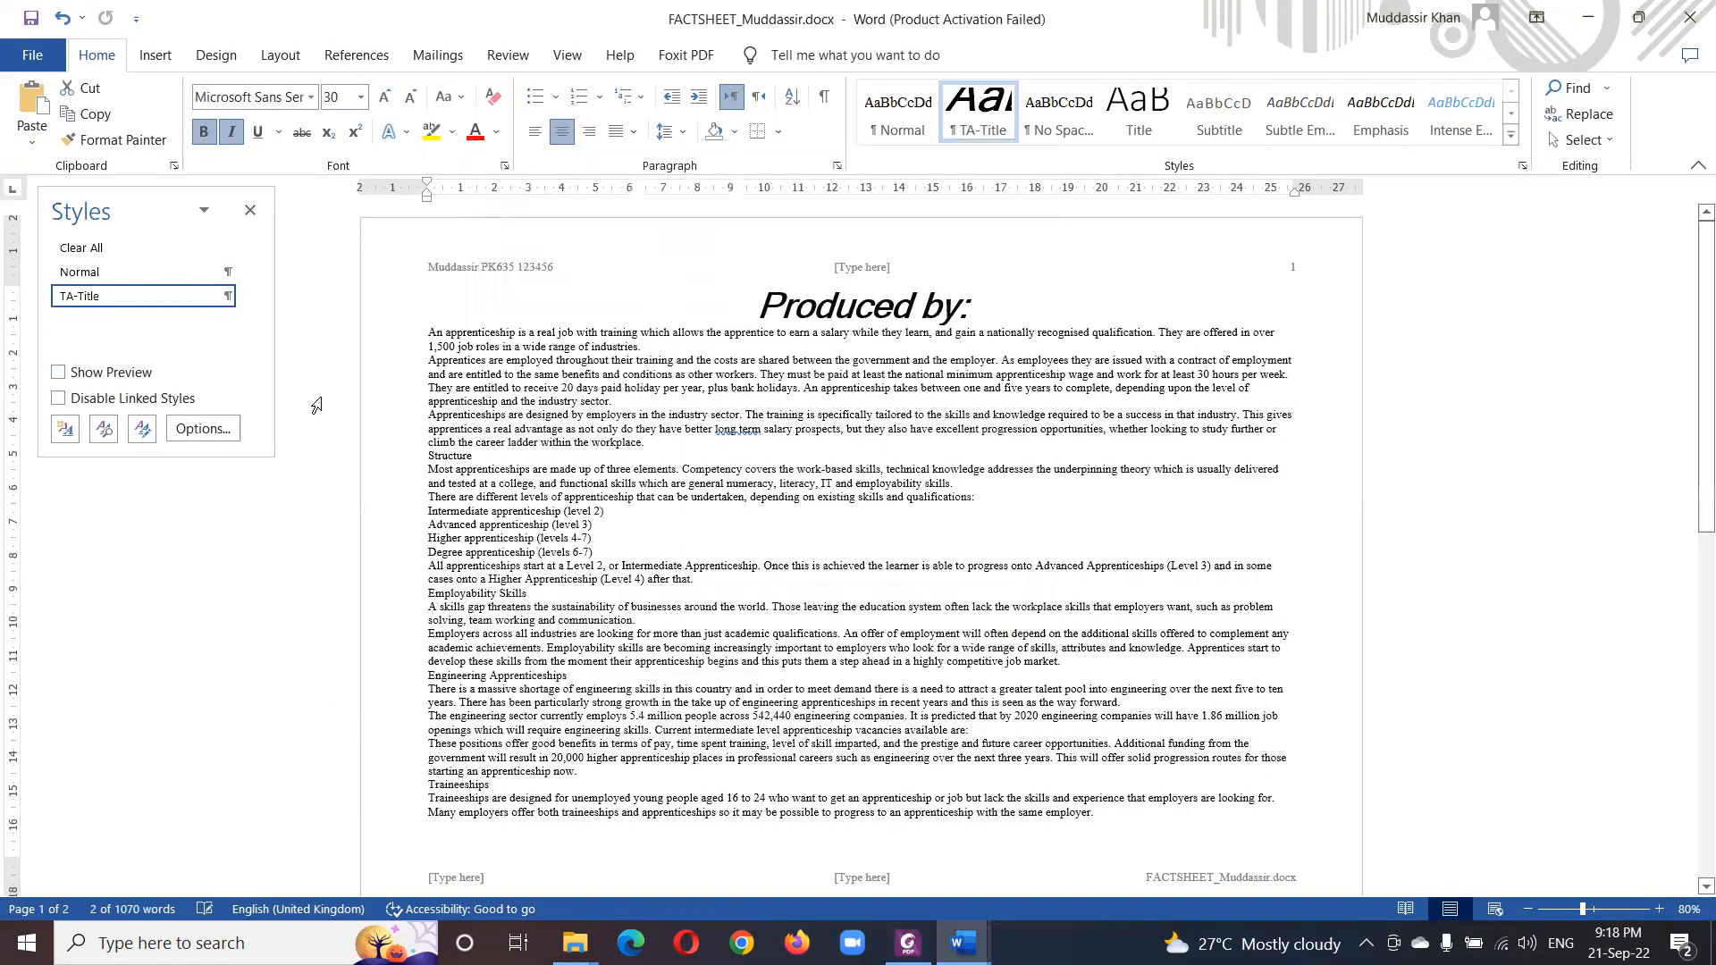
- Start a new style named TA-Subhead and remove its underline
click(65, 429)
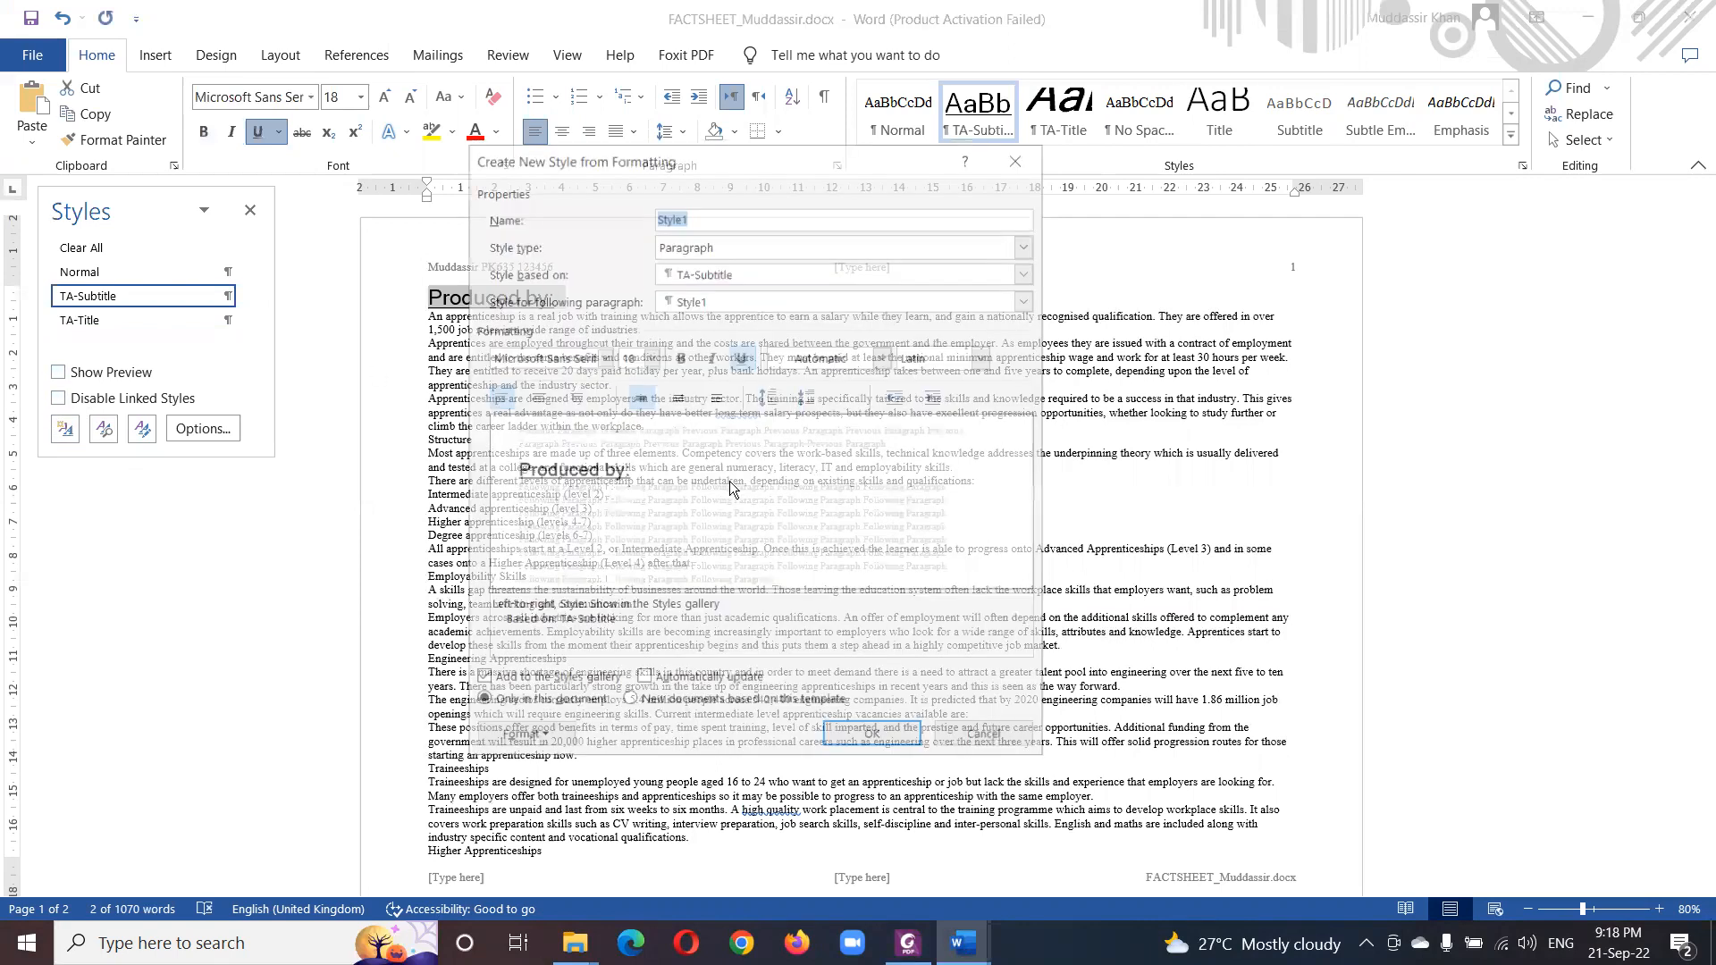
key(alt+Tab)
drag(242, 538, 422, 536)
key(ctrl+c)
key(alt+Tab)
key(ctrl+v)
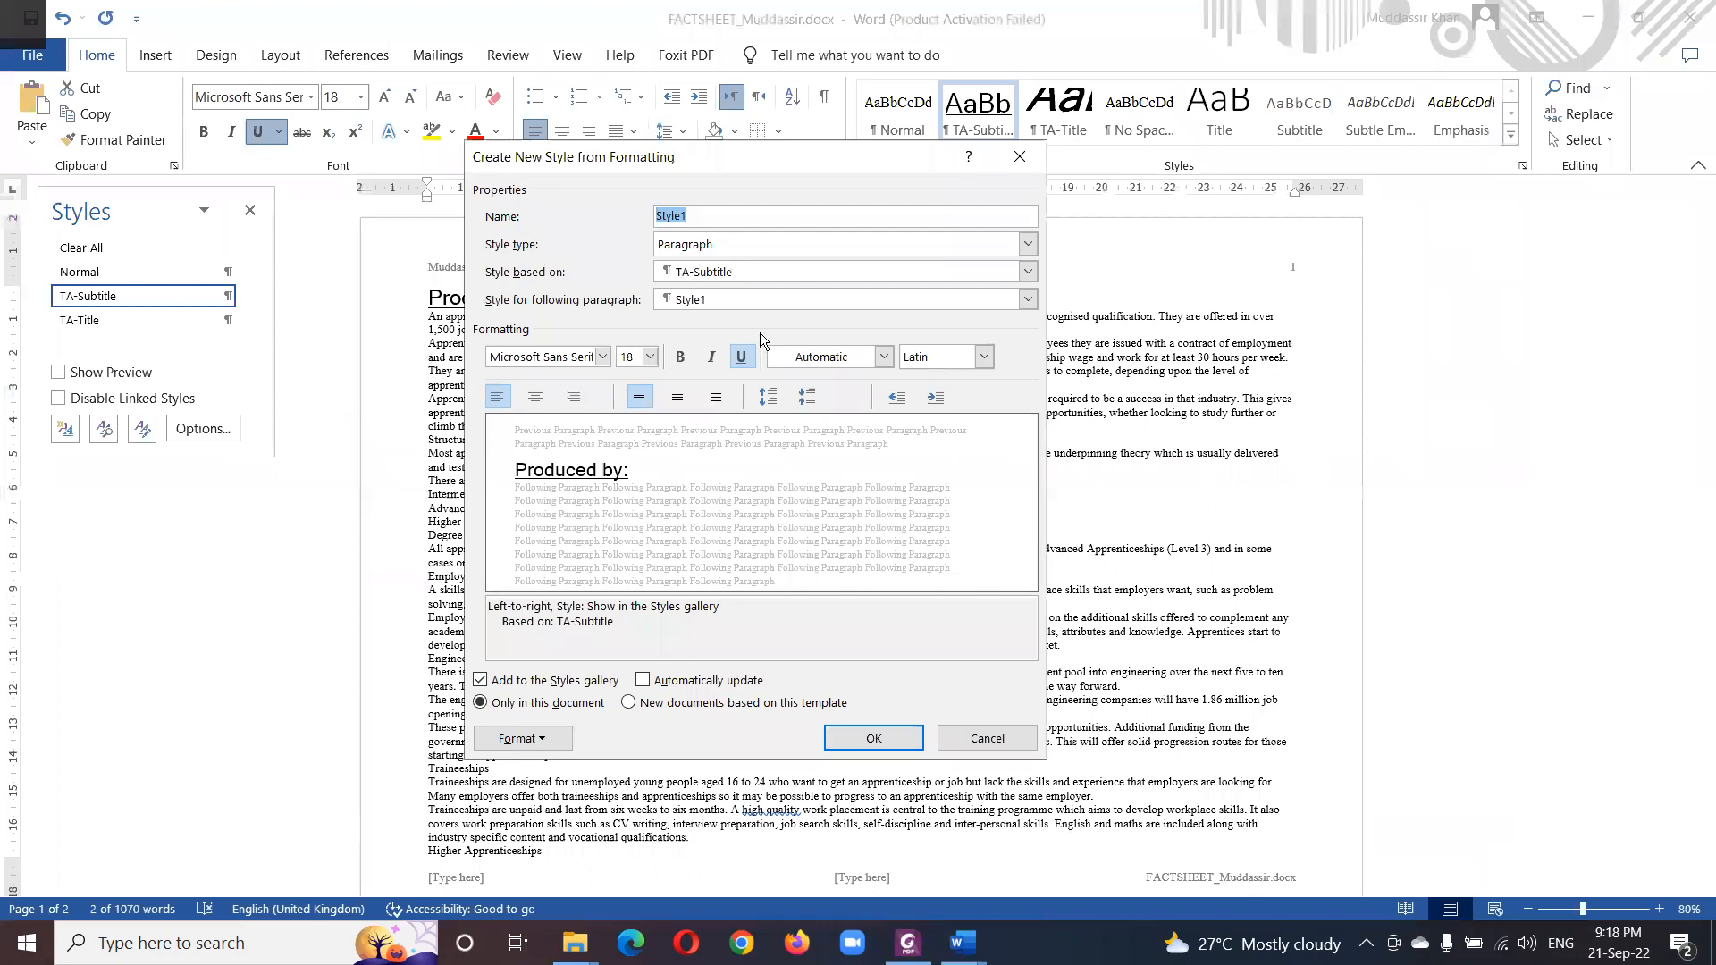
key(Tab)
key(alt+Tab)
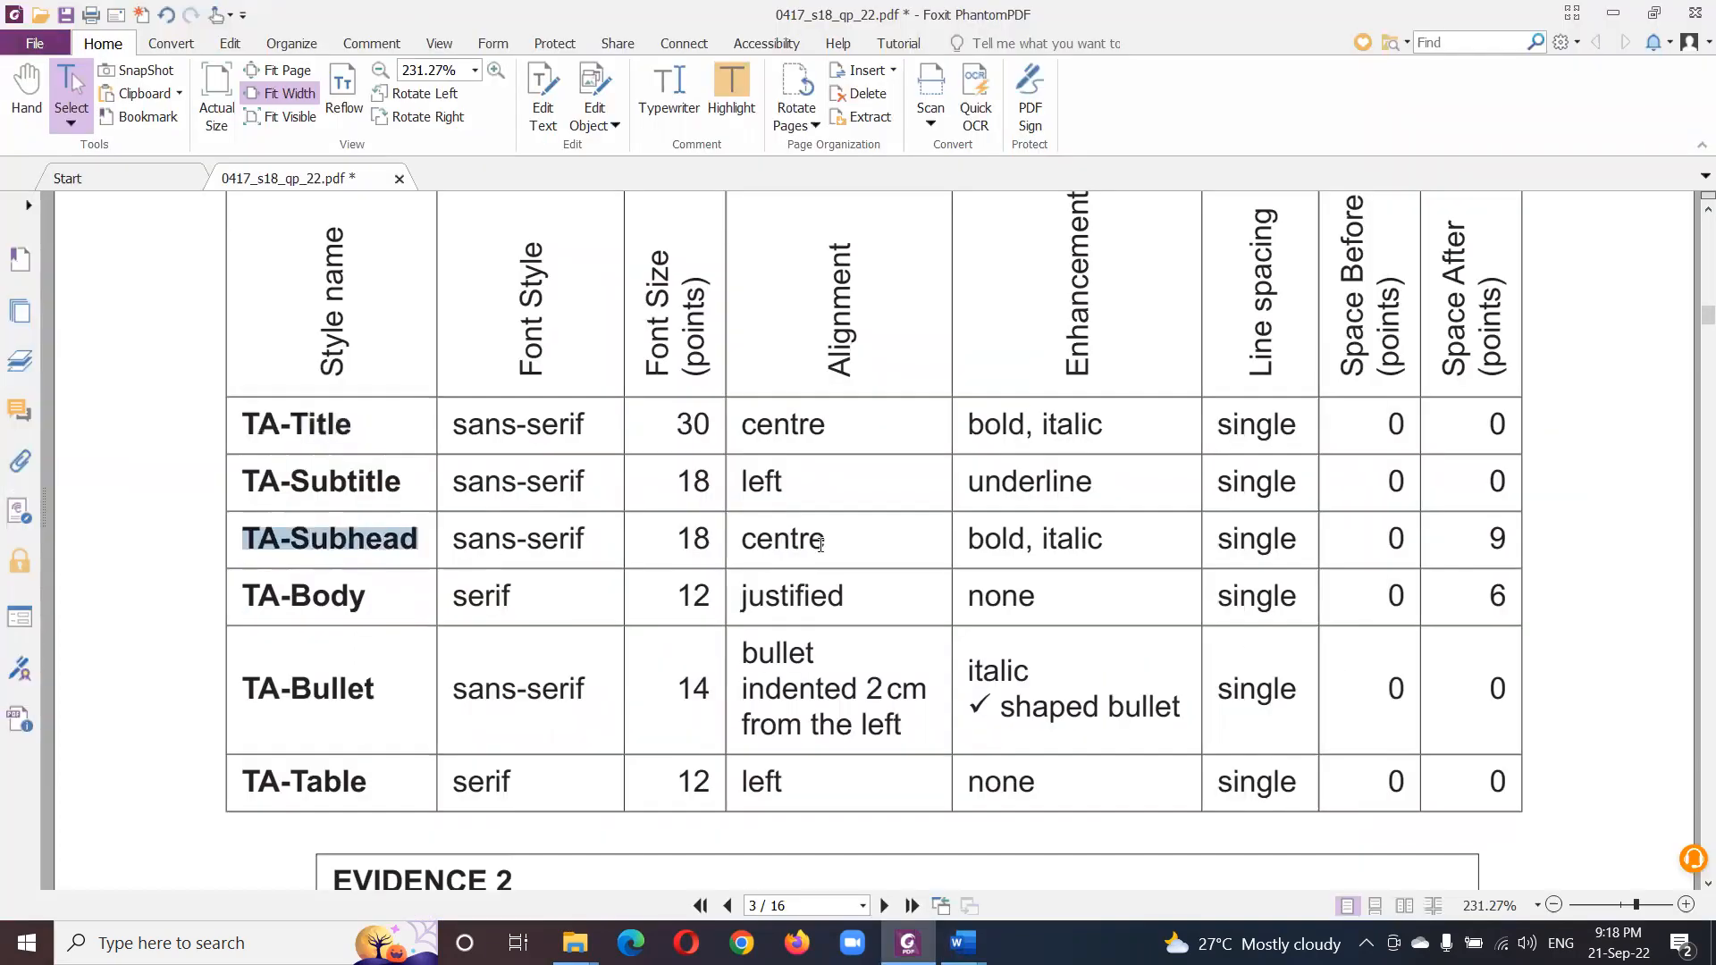
key(alt+Tab)
click(537, 357)
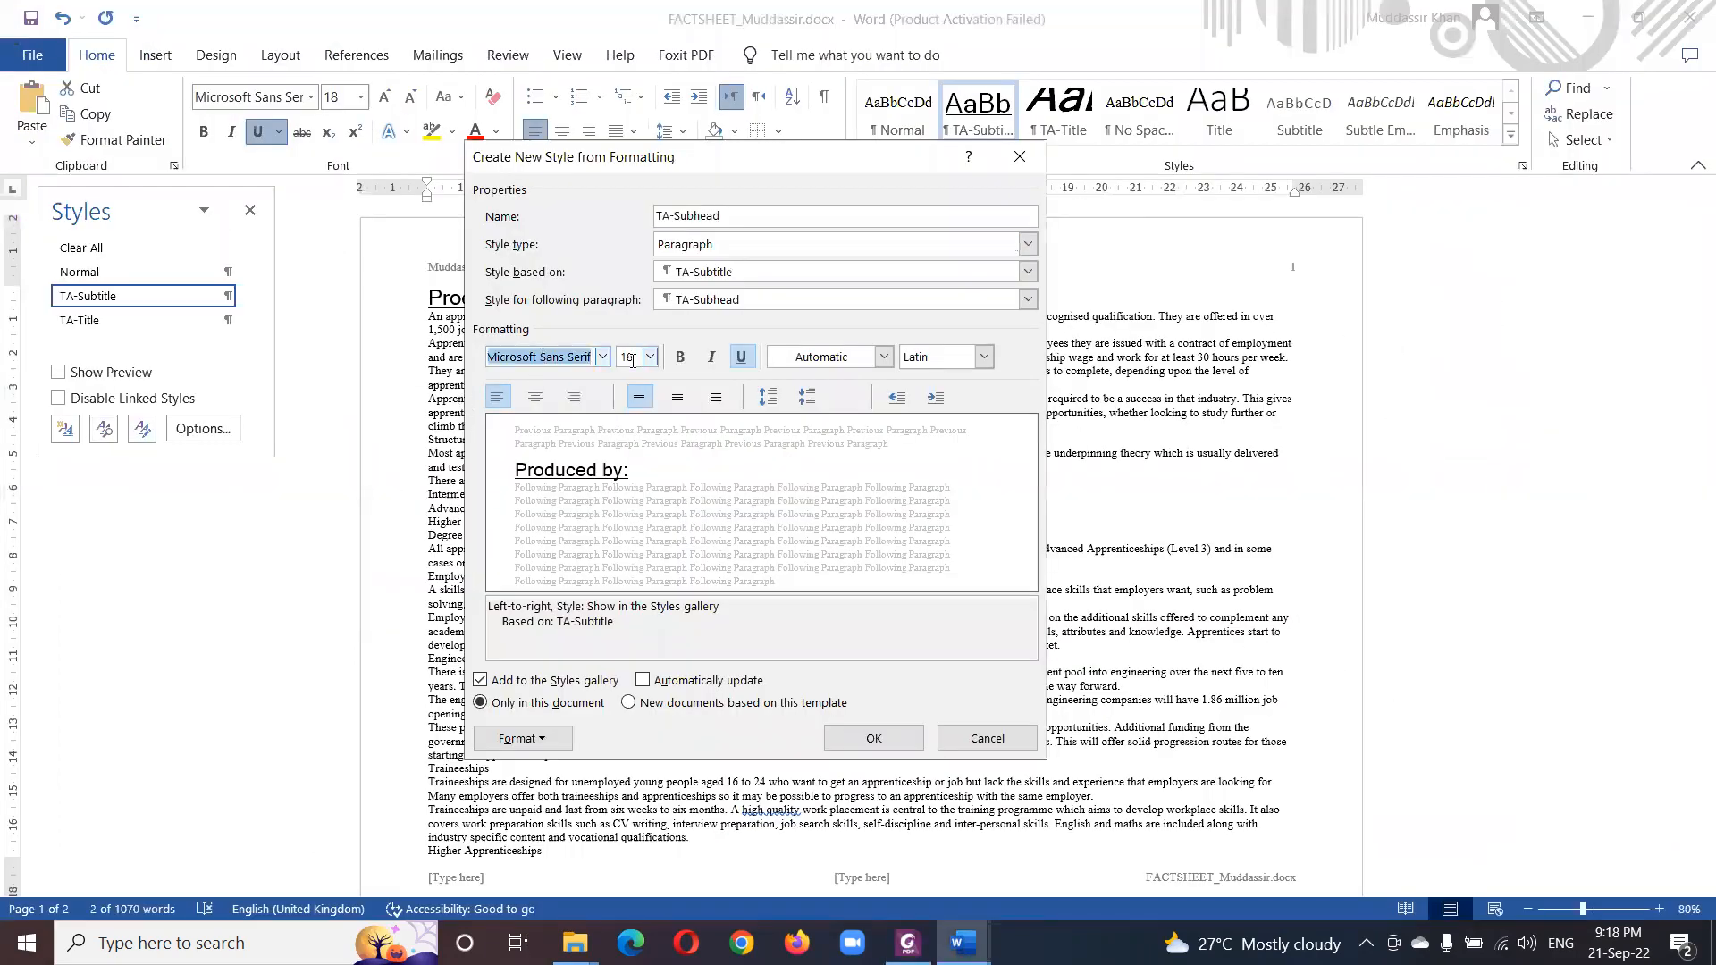
click(741, 357)
key(alt+Tab)
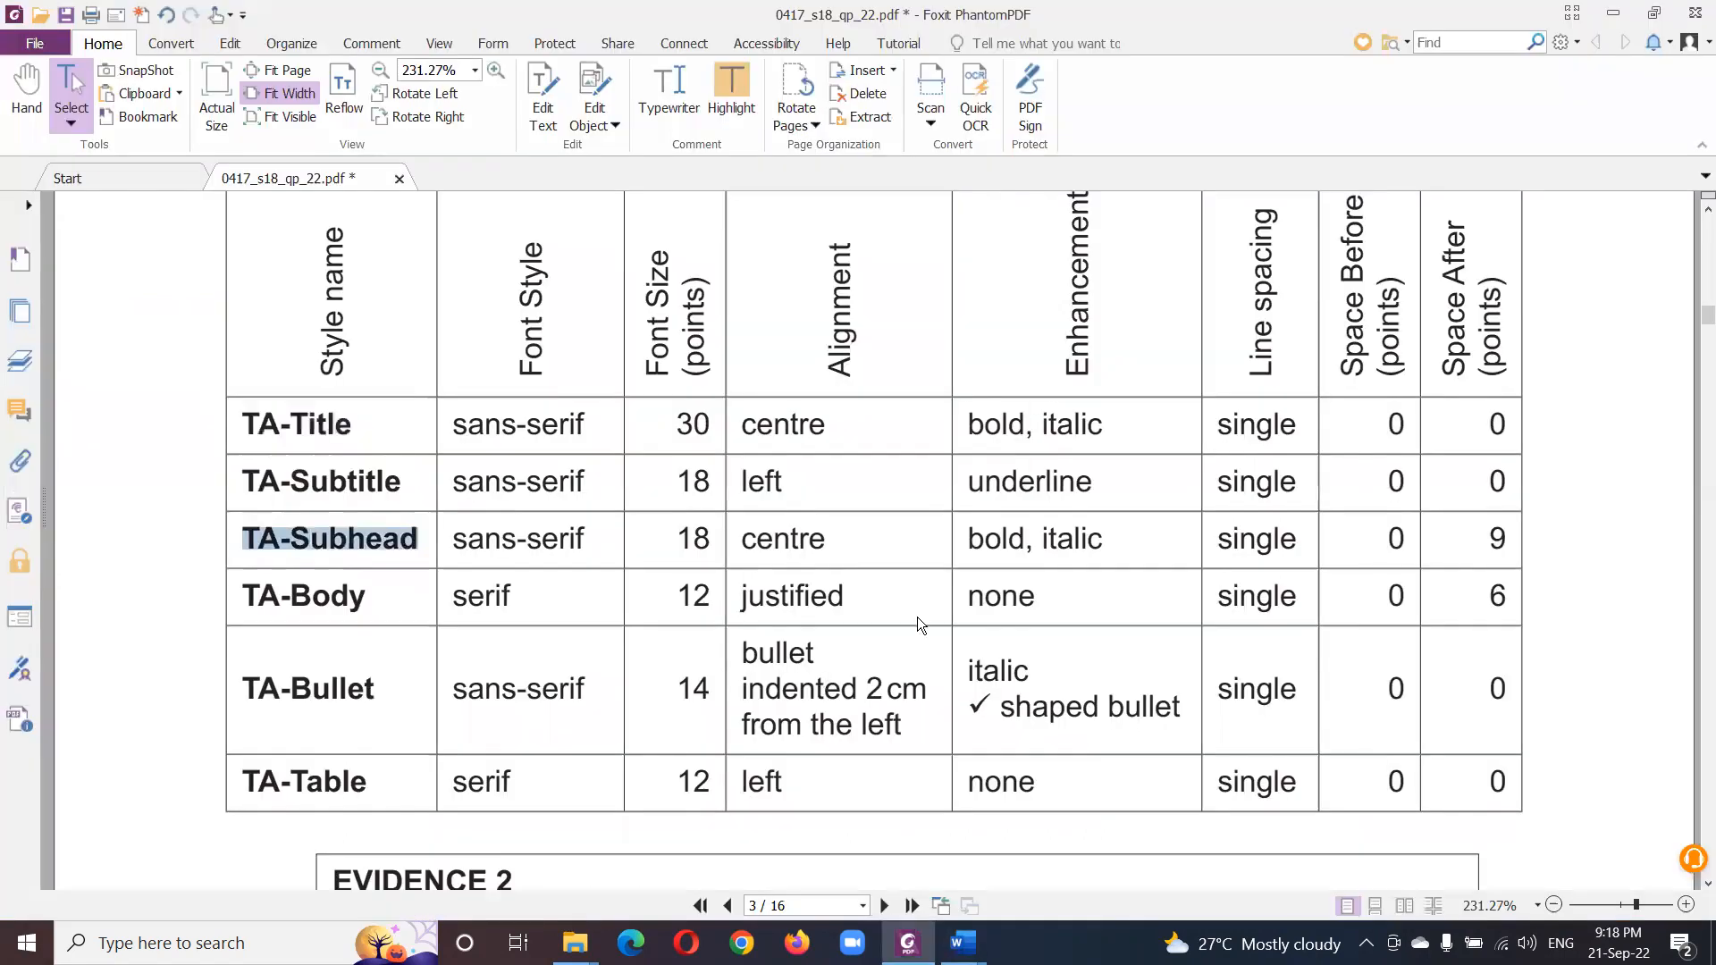
key(alt+Tab)
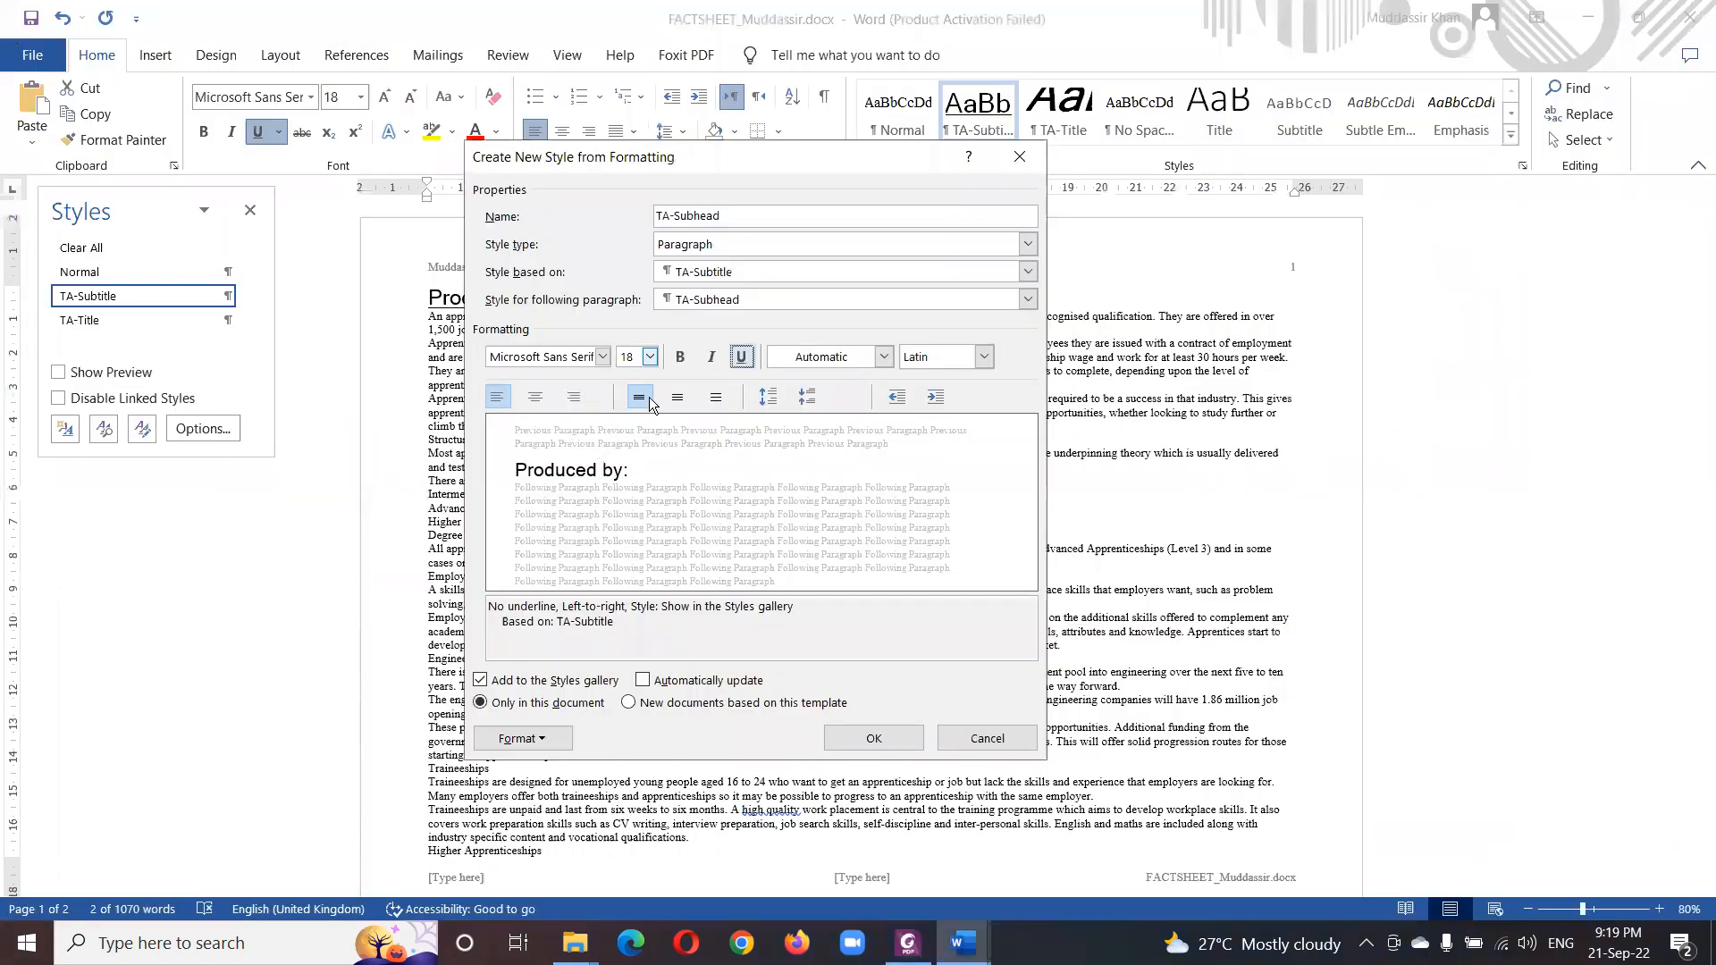
- Make TA-Subhead paragraphs justified
click(523, 738)
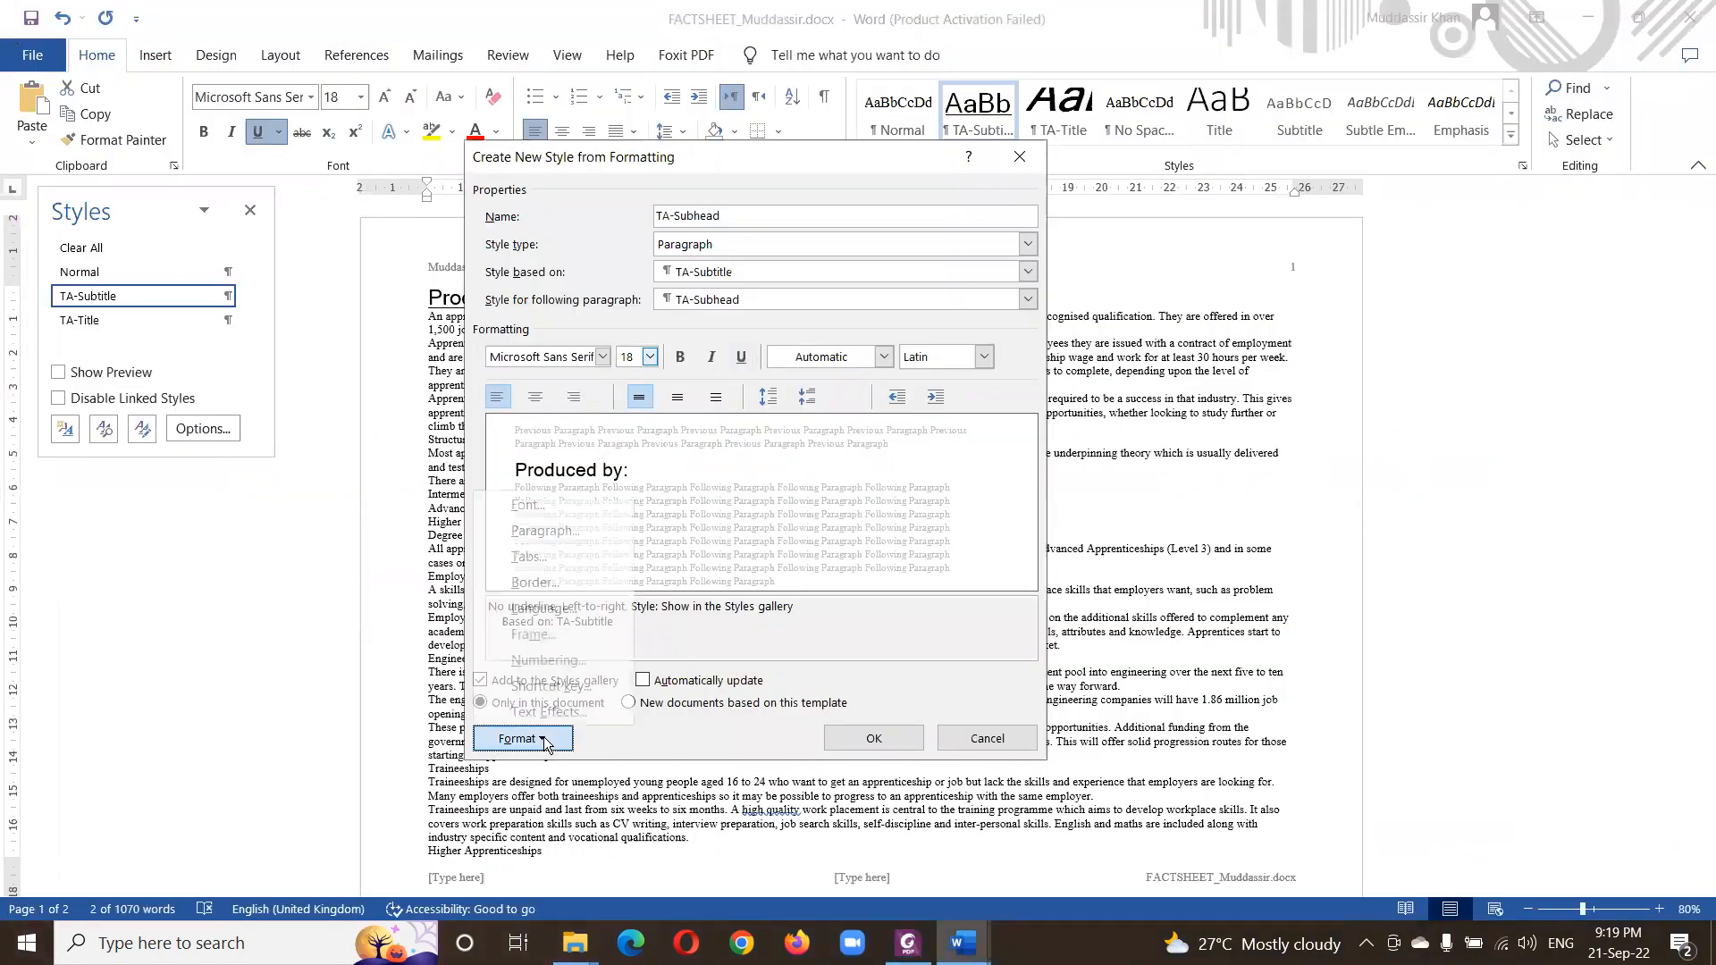
click(585, 531)
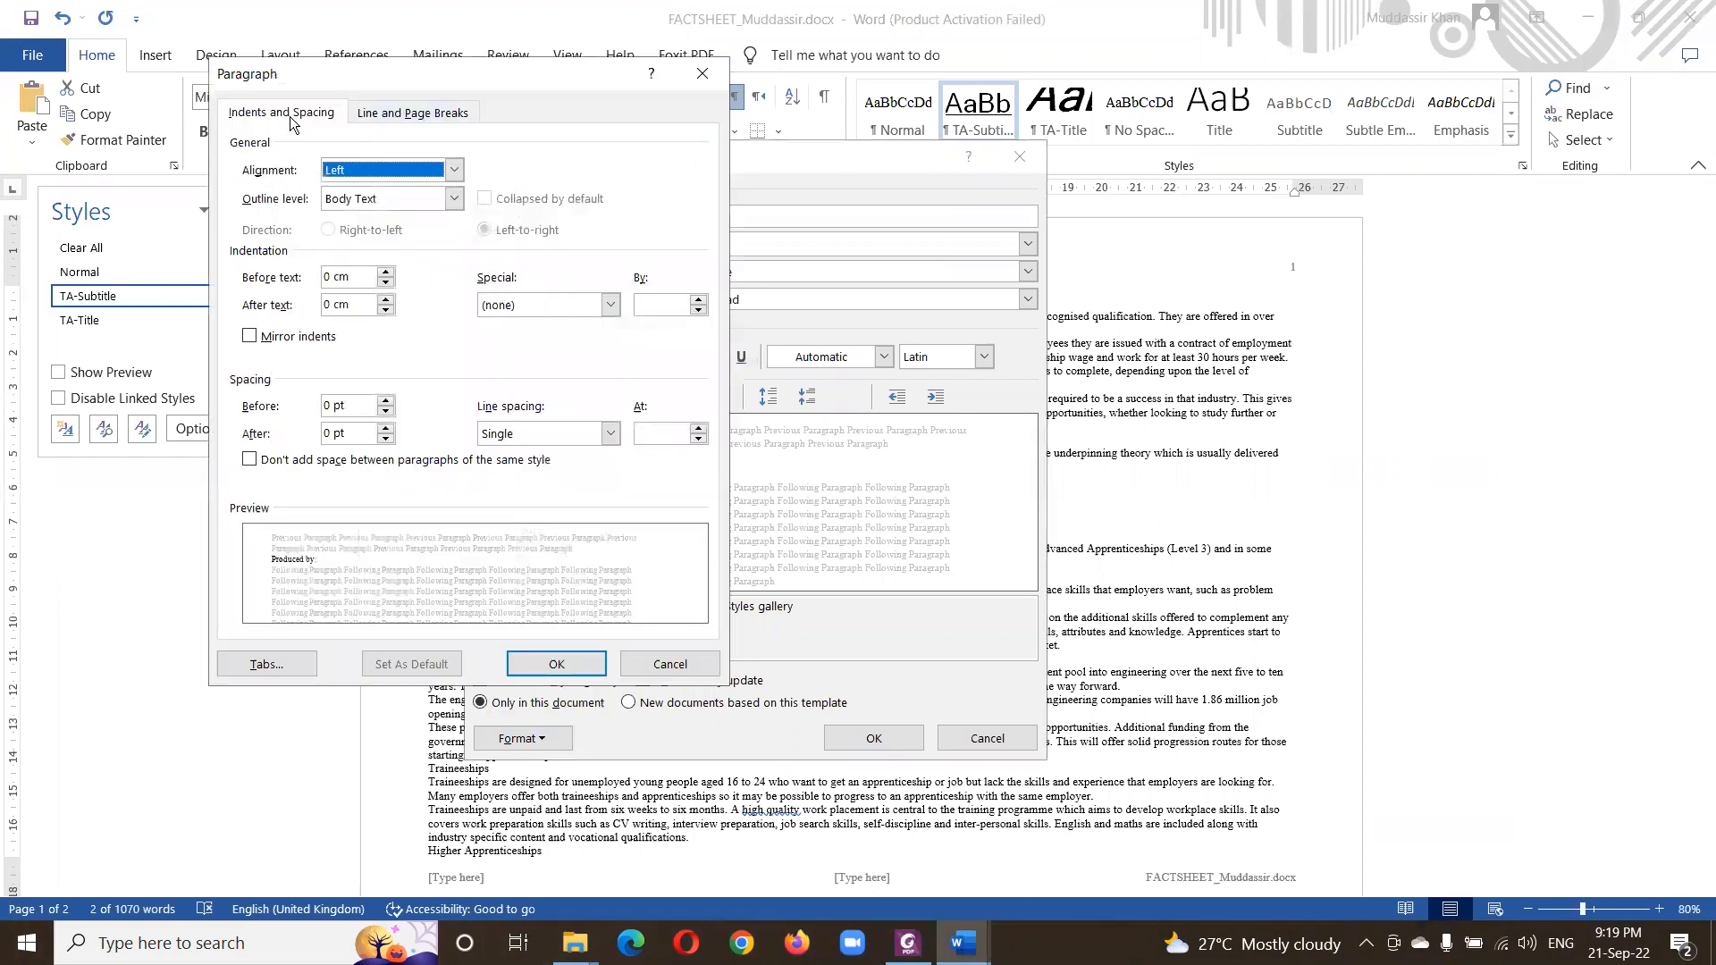
click(461, 168)
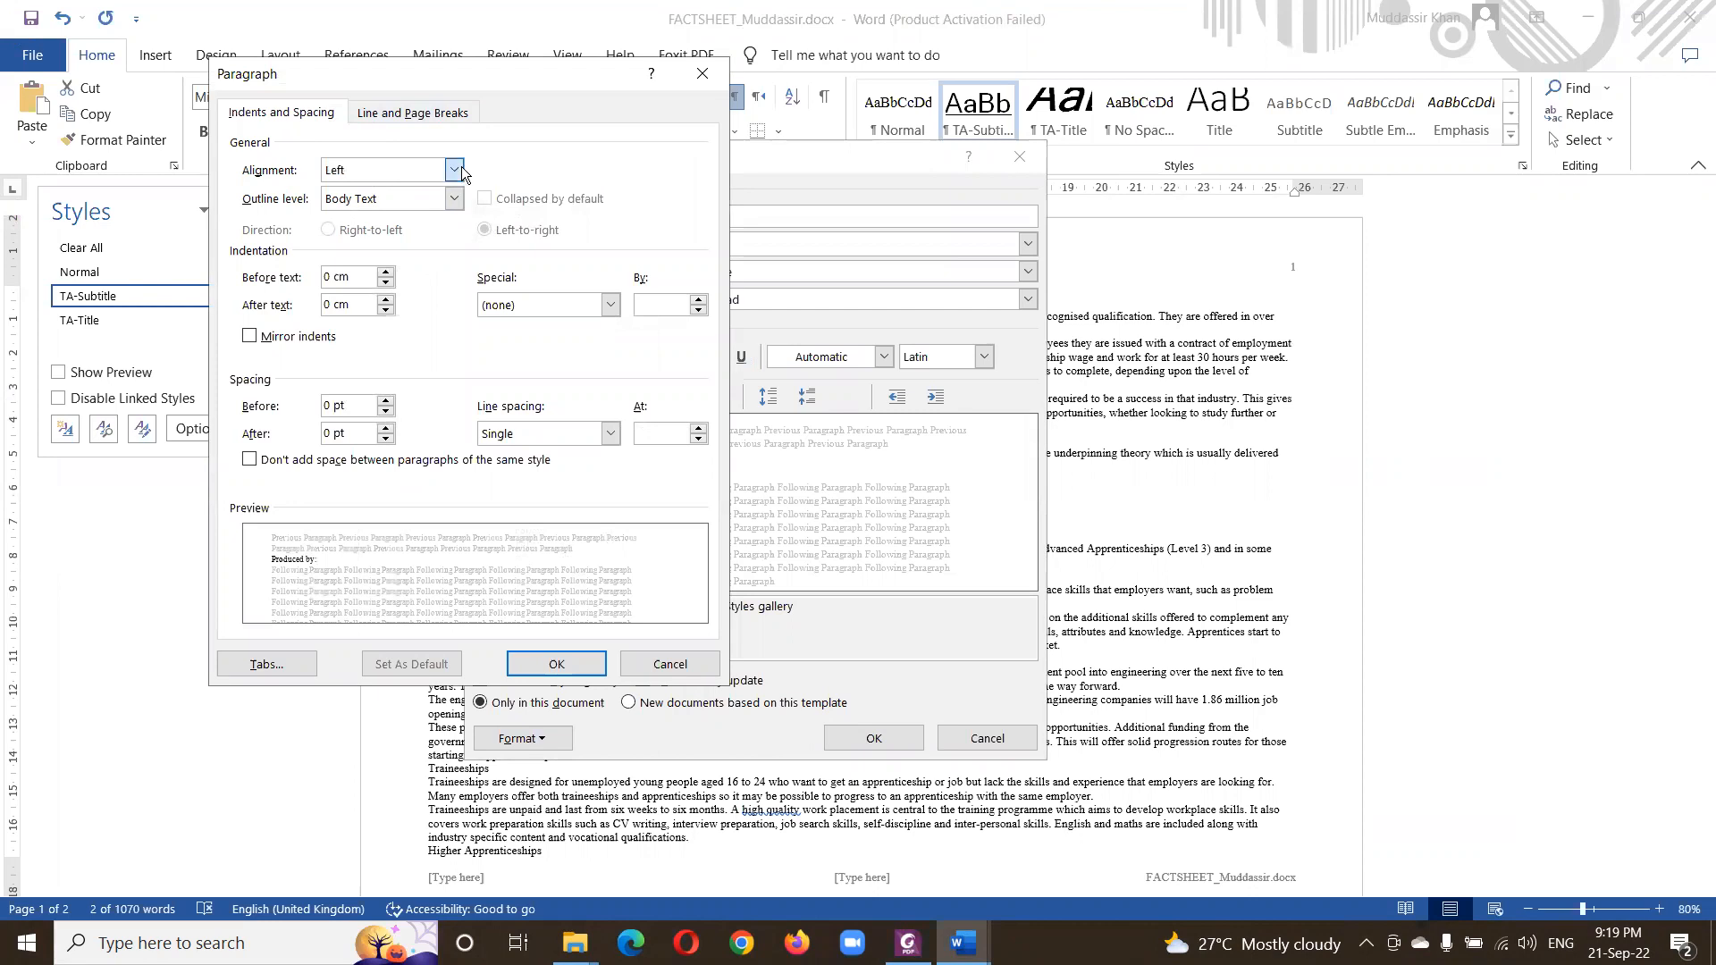
click(366, 226)
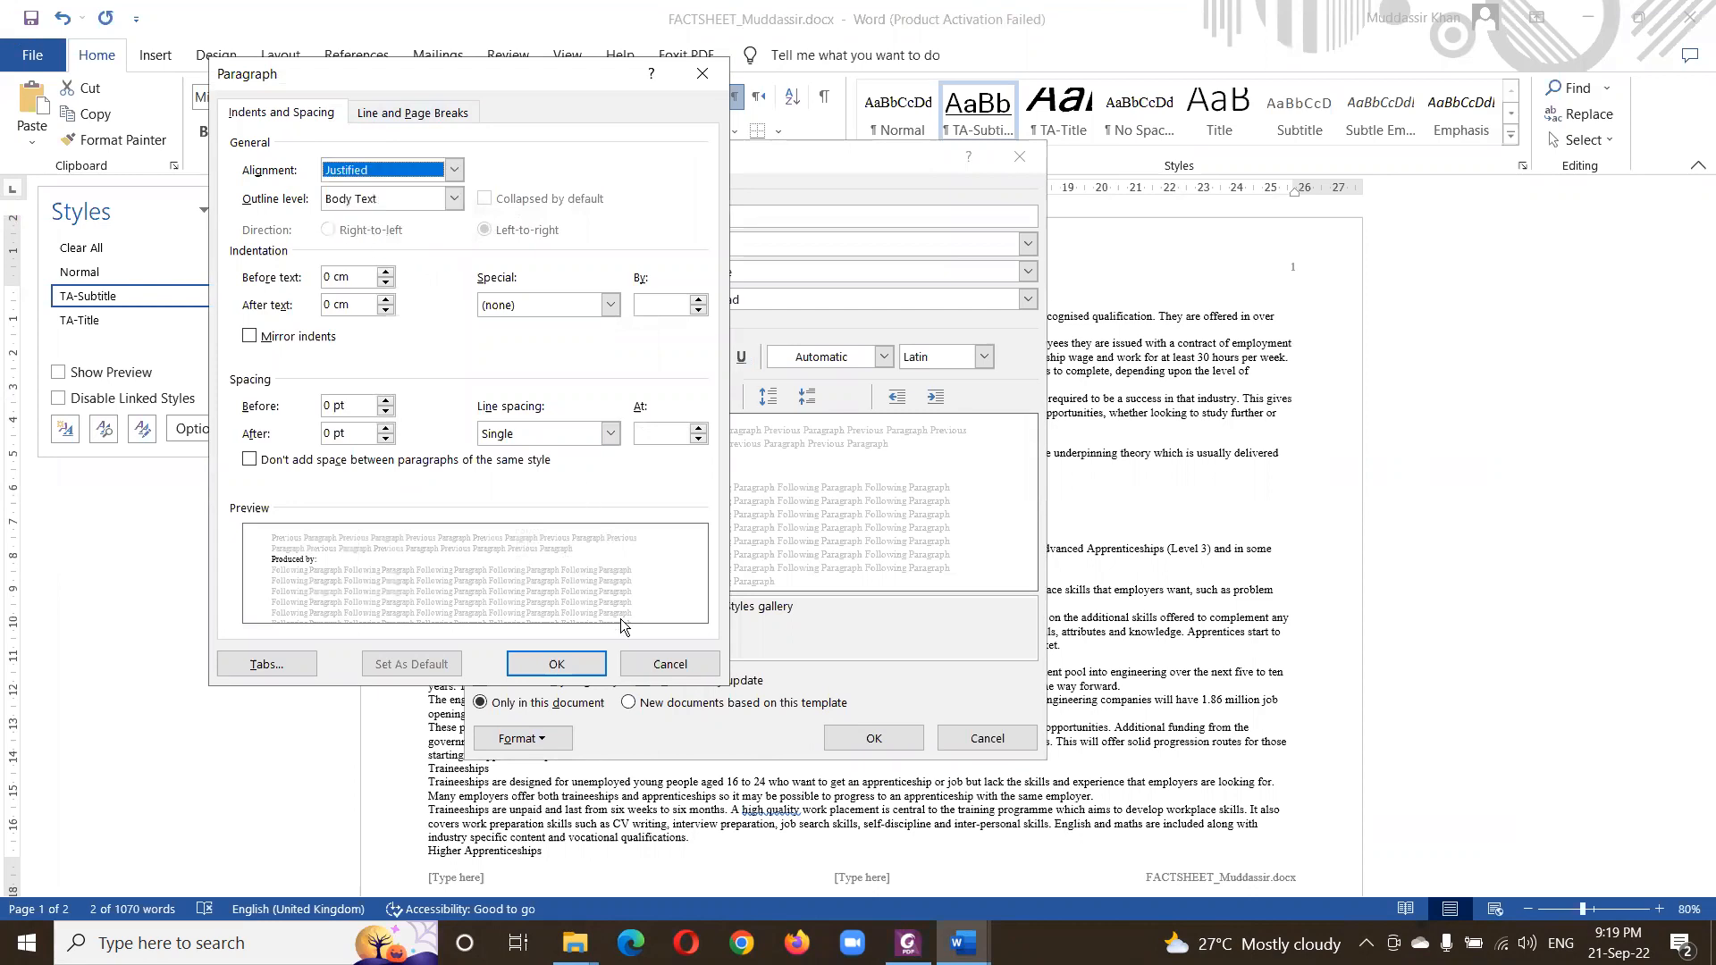
click(571, 661)
- Give TA-Subhead 9 pt space after and create the style
key(alt+Tab)
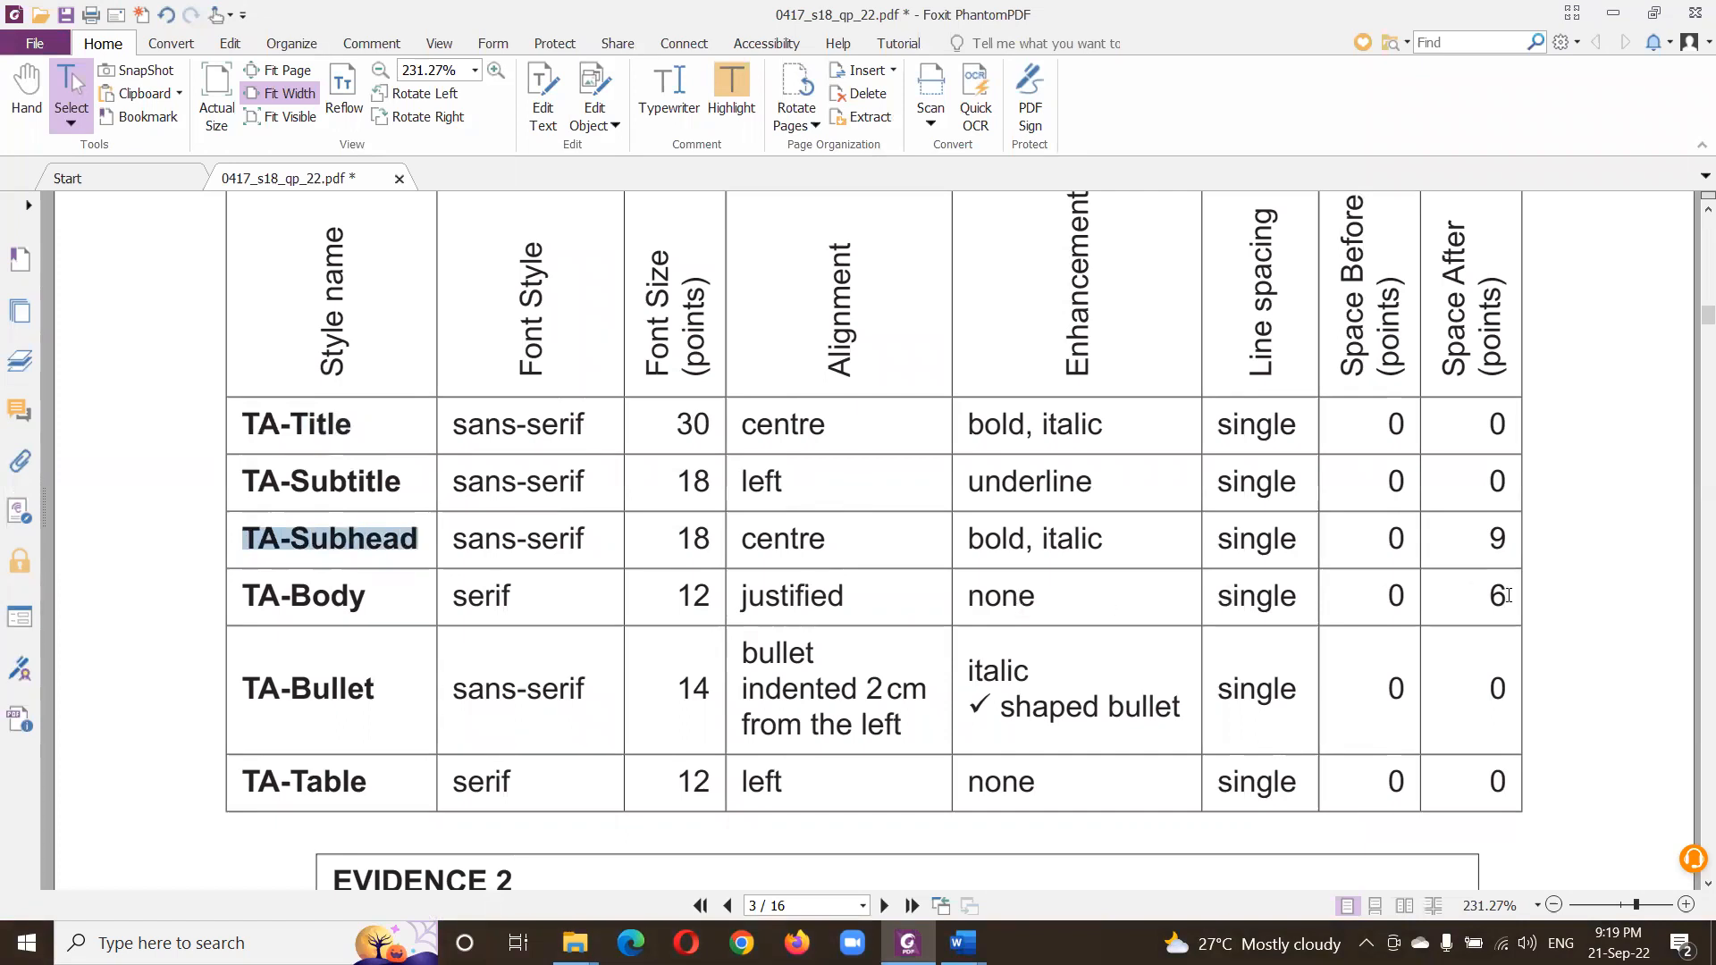
key(alt+Tab)
key(alt+Tab)
click(1496, 544)
key(alt+Tab)
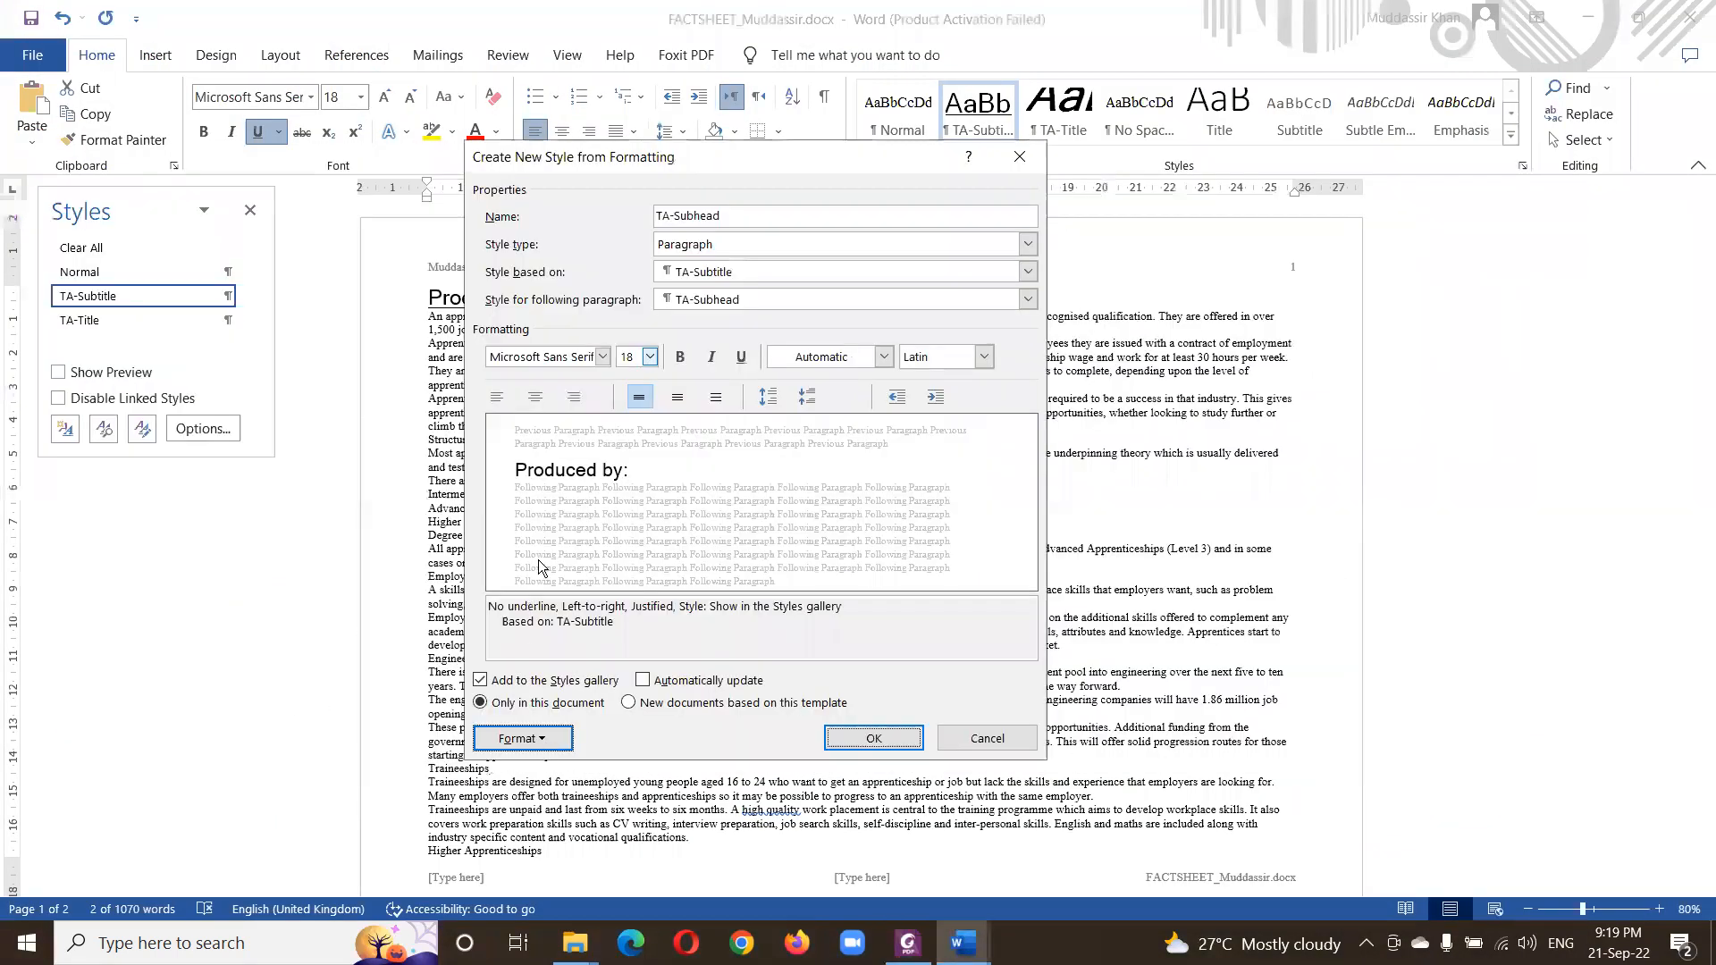
click(536, 740)
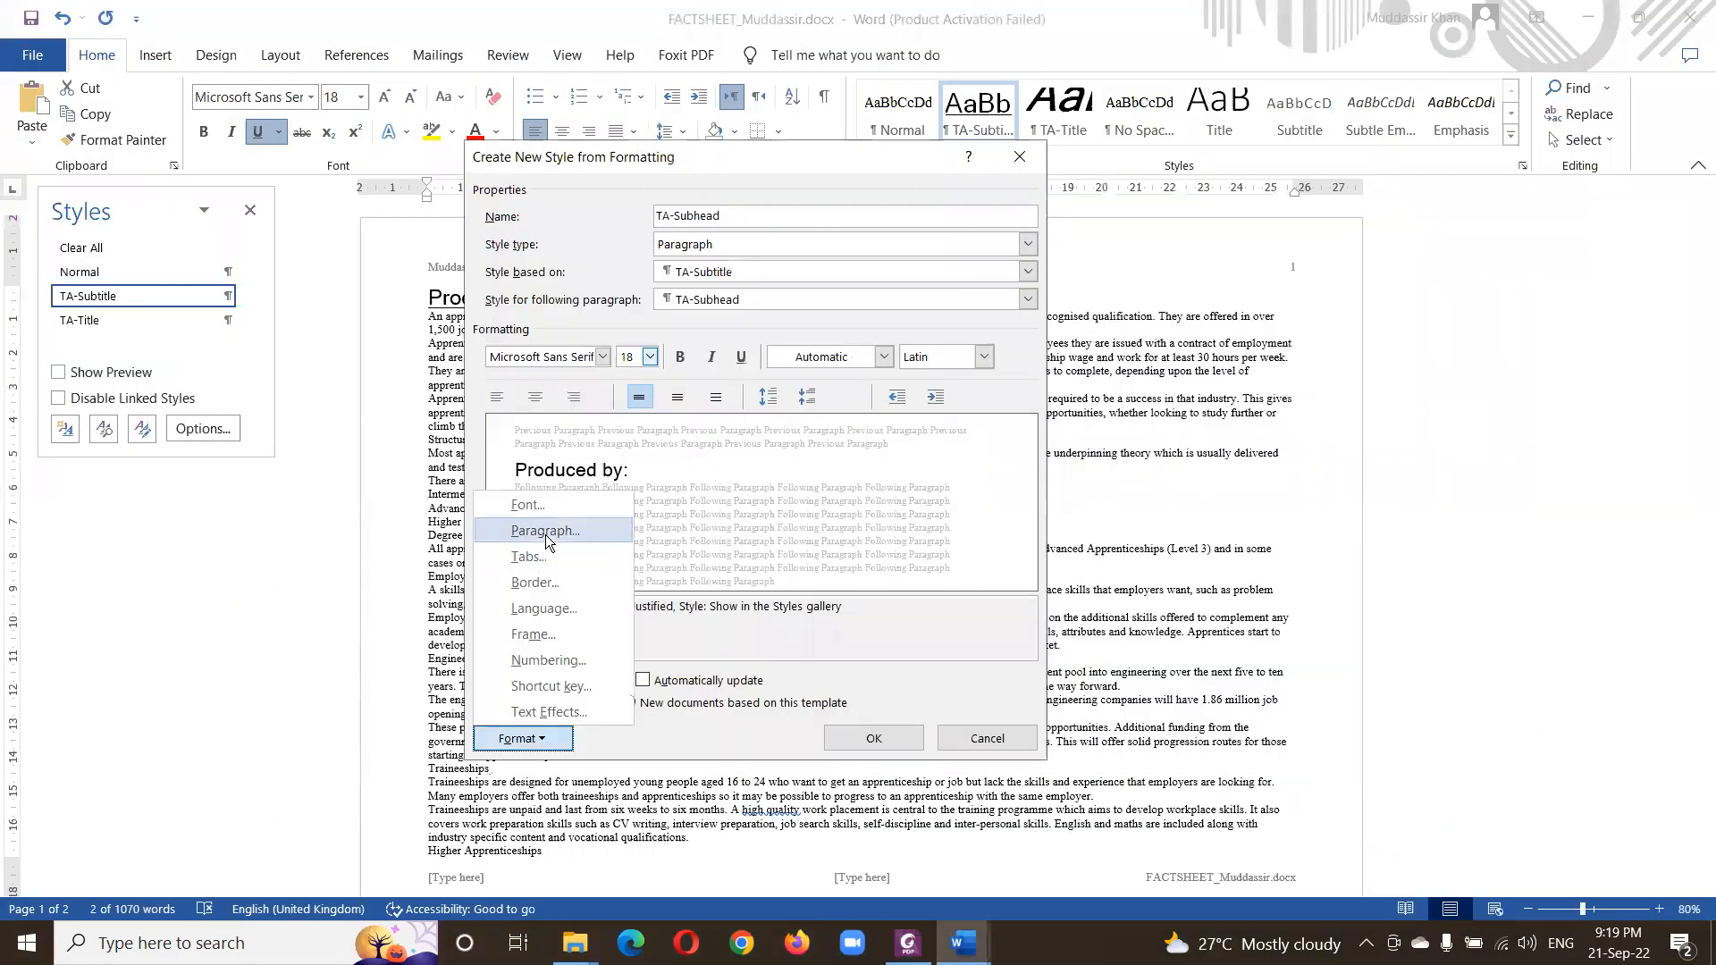
click(541, 536)
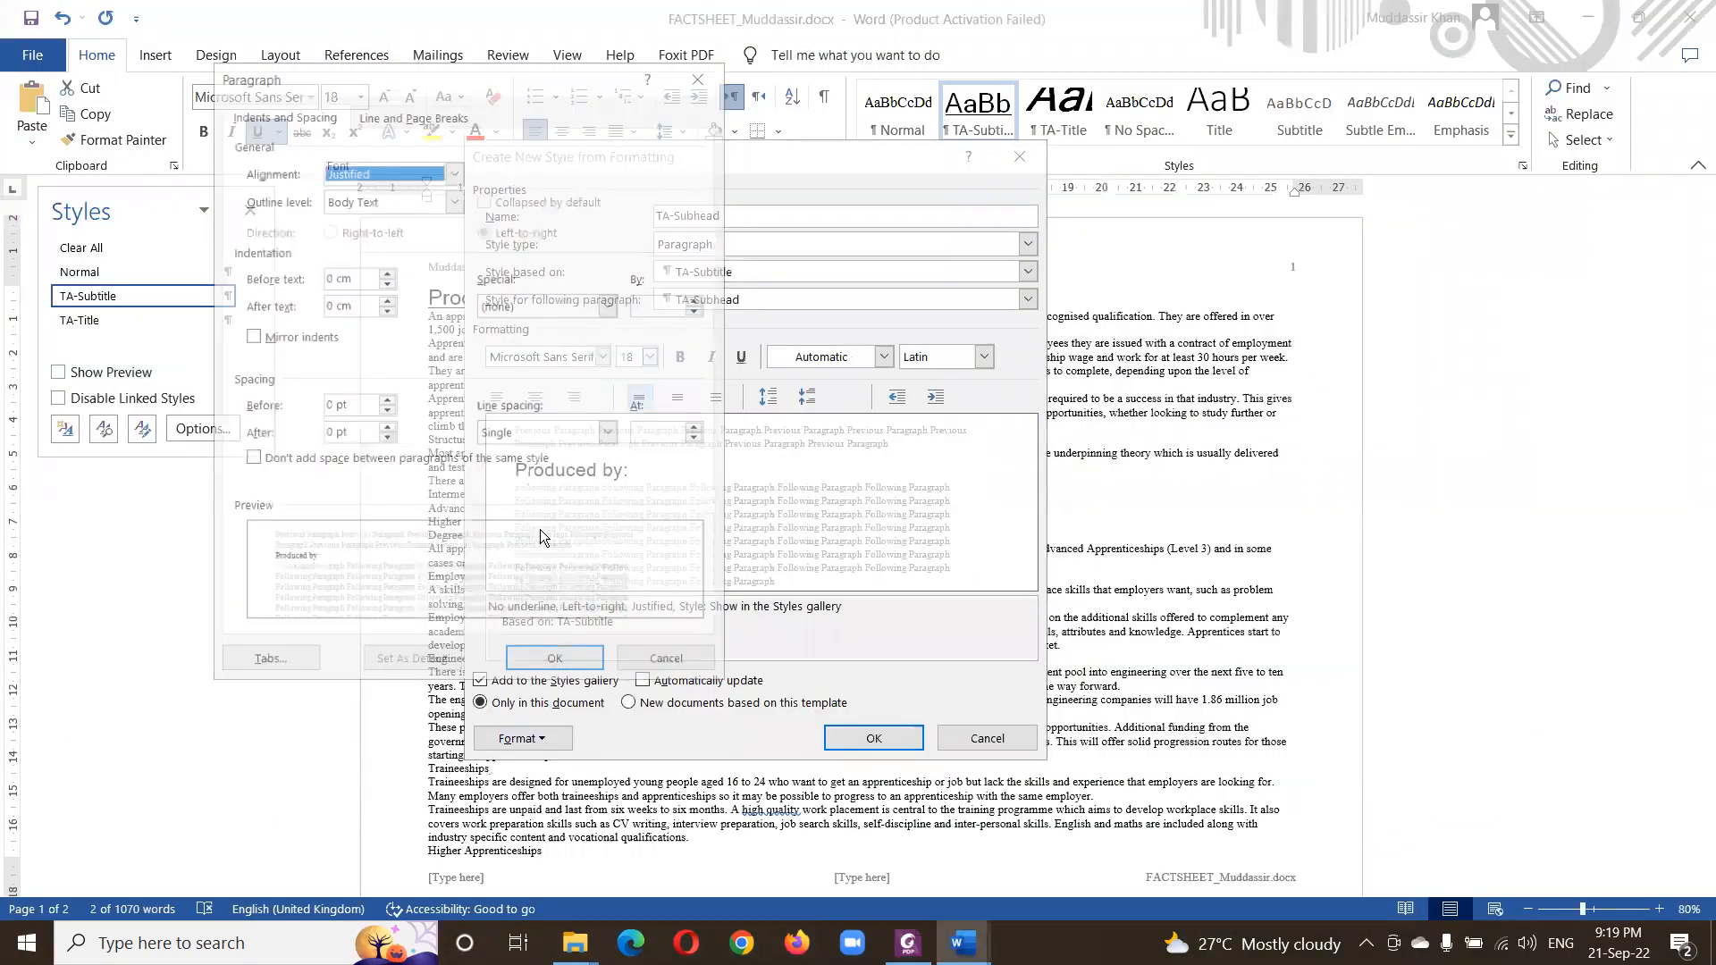
double_click(331, 430)
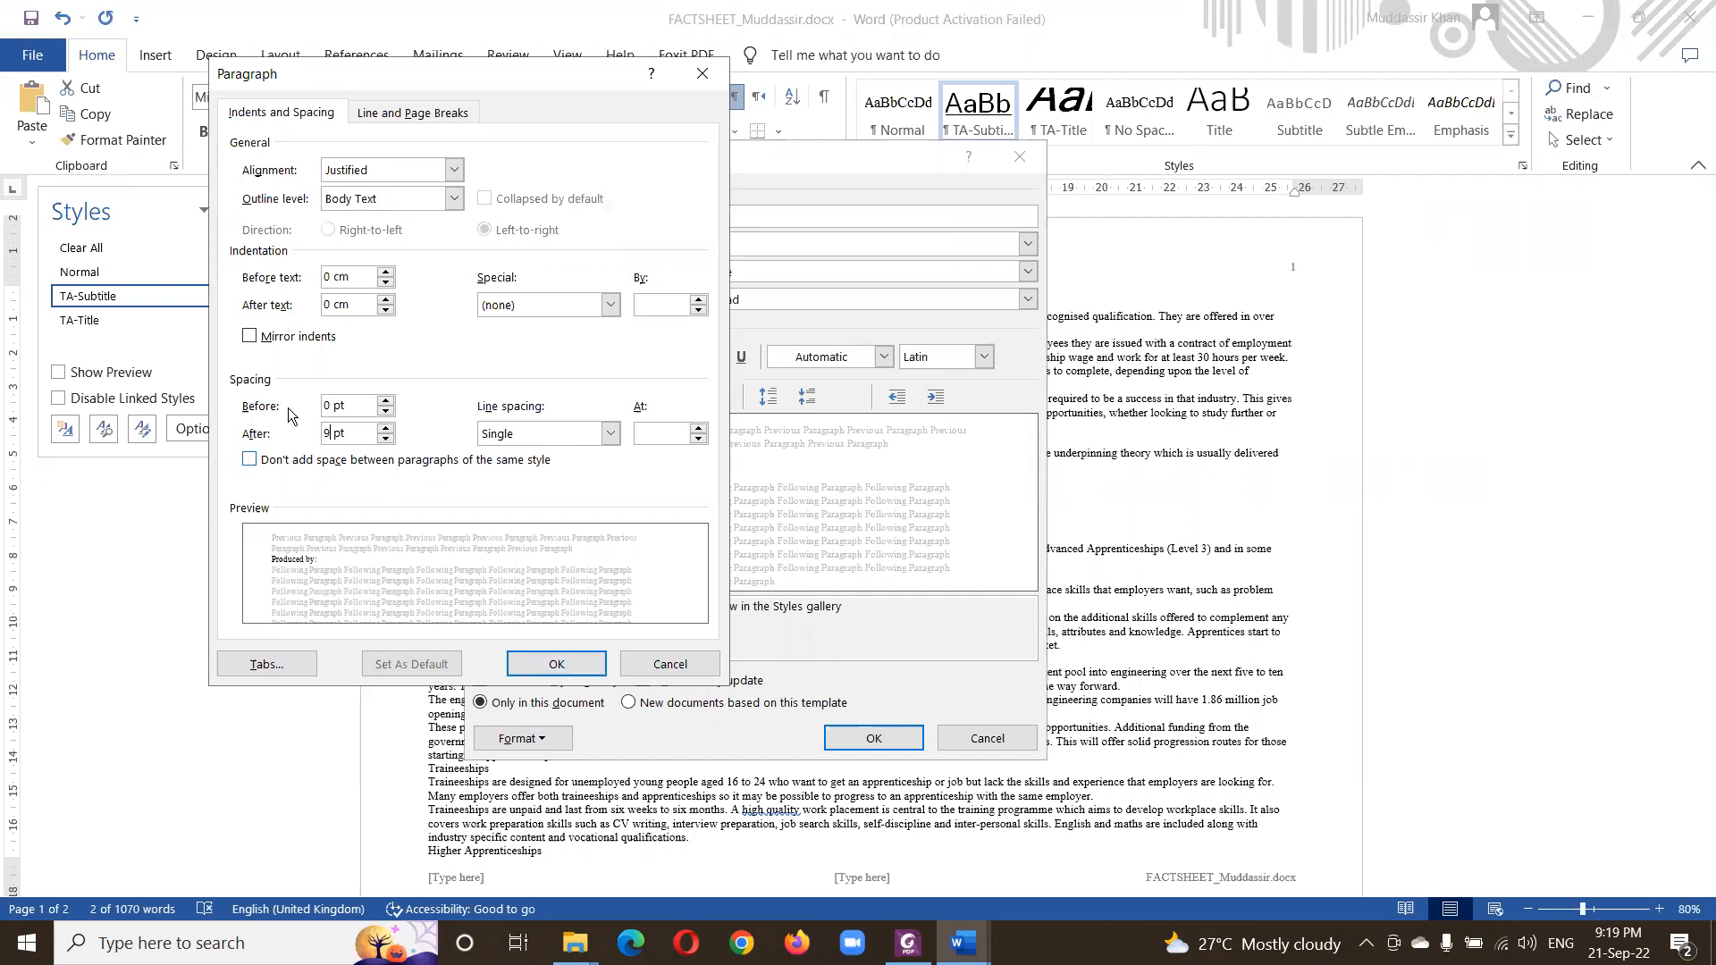
click(572, 665)
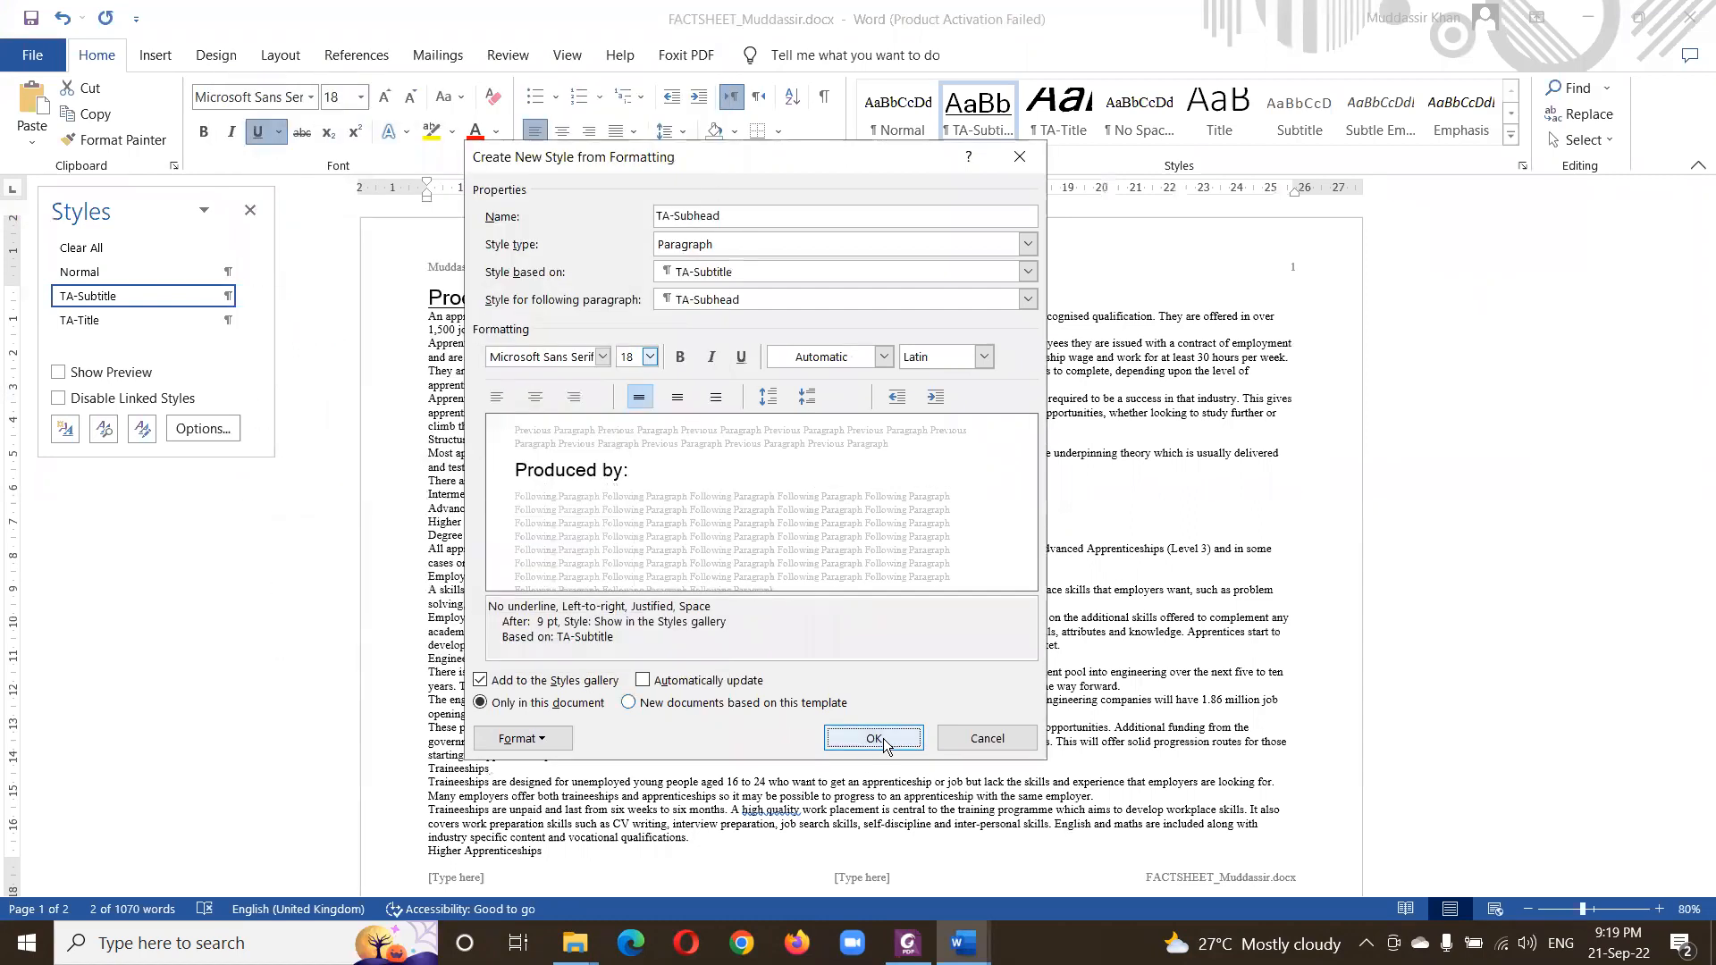
click(883, 740)
key(alt+Tab)
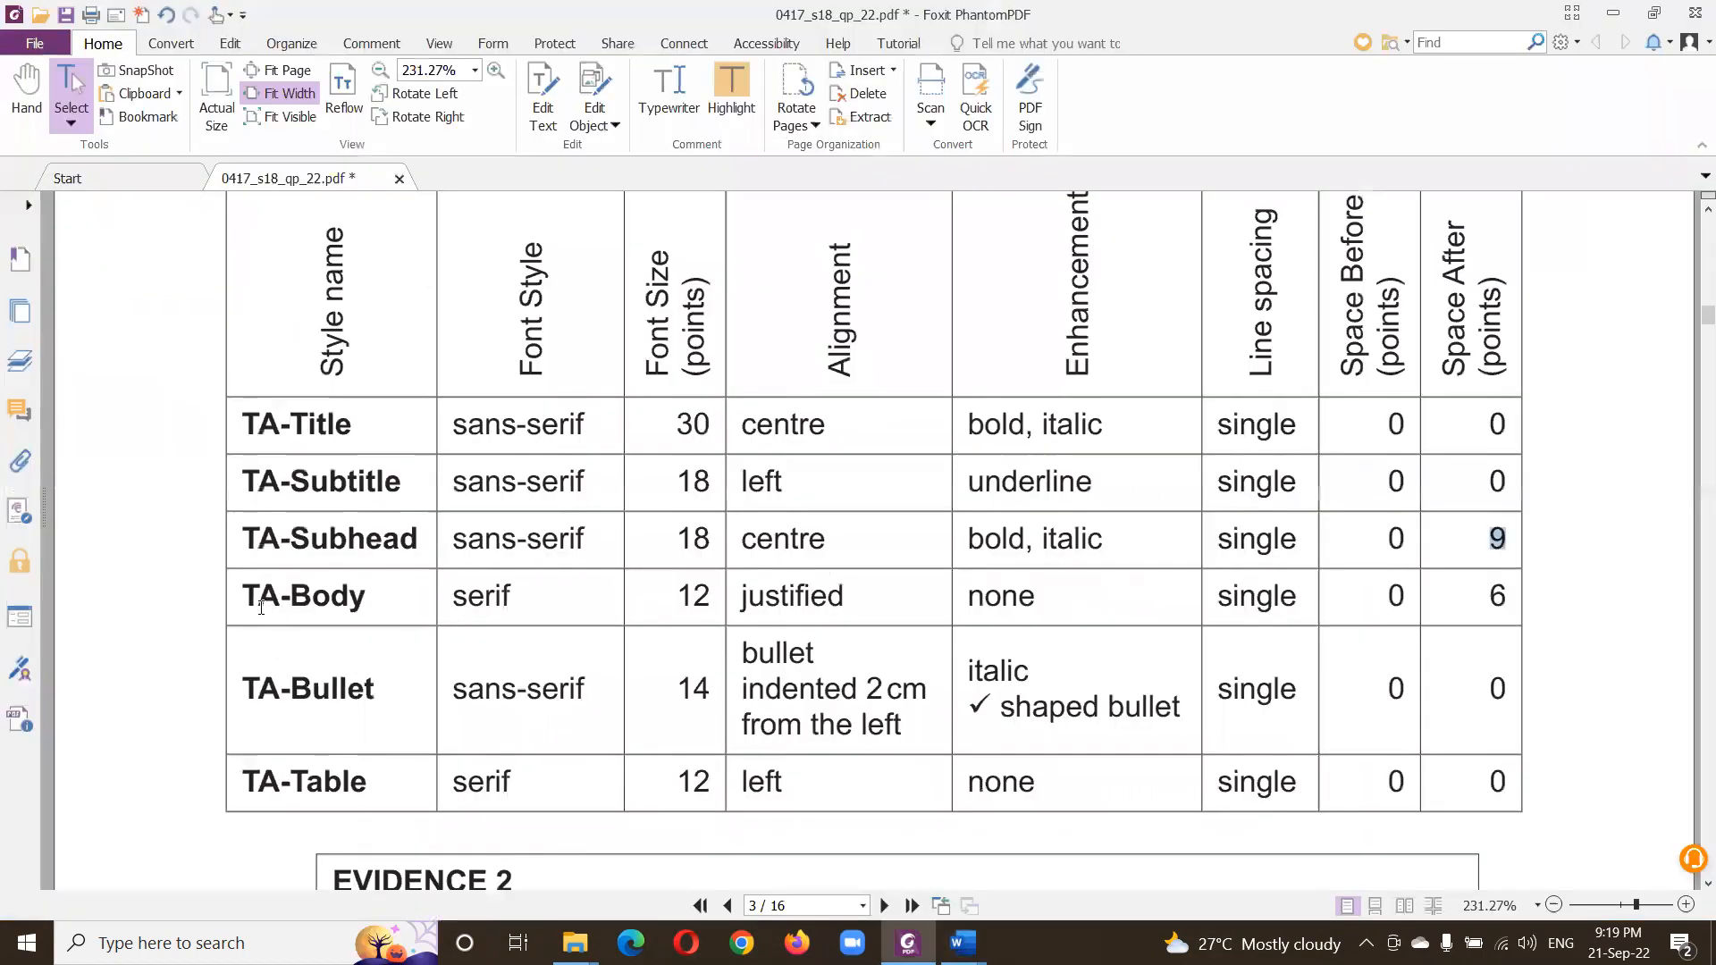
- Start a new style and name it TA-Body after clearing the duplicate-name warning
drag(248, 595, 367, 597)
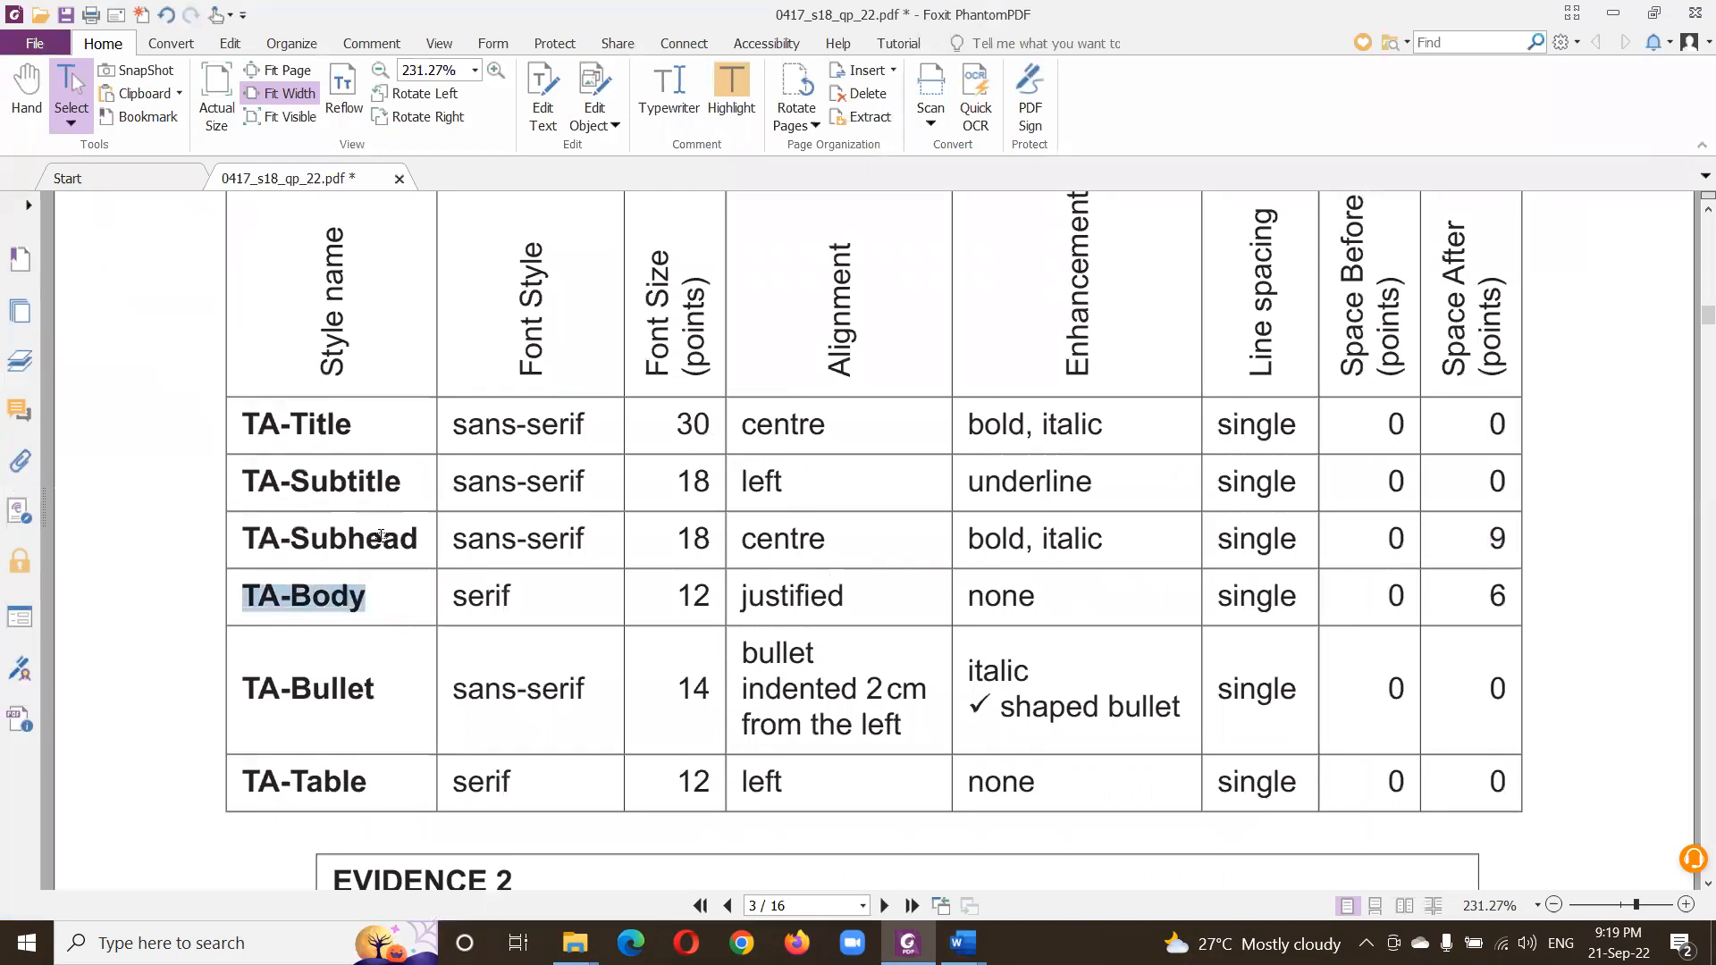
key(alt+Tab)
click(64, 429)
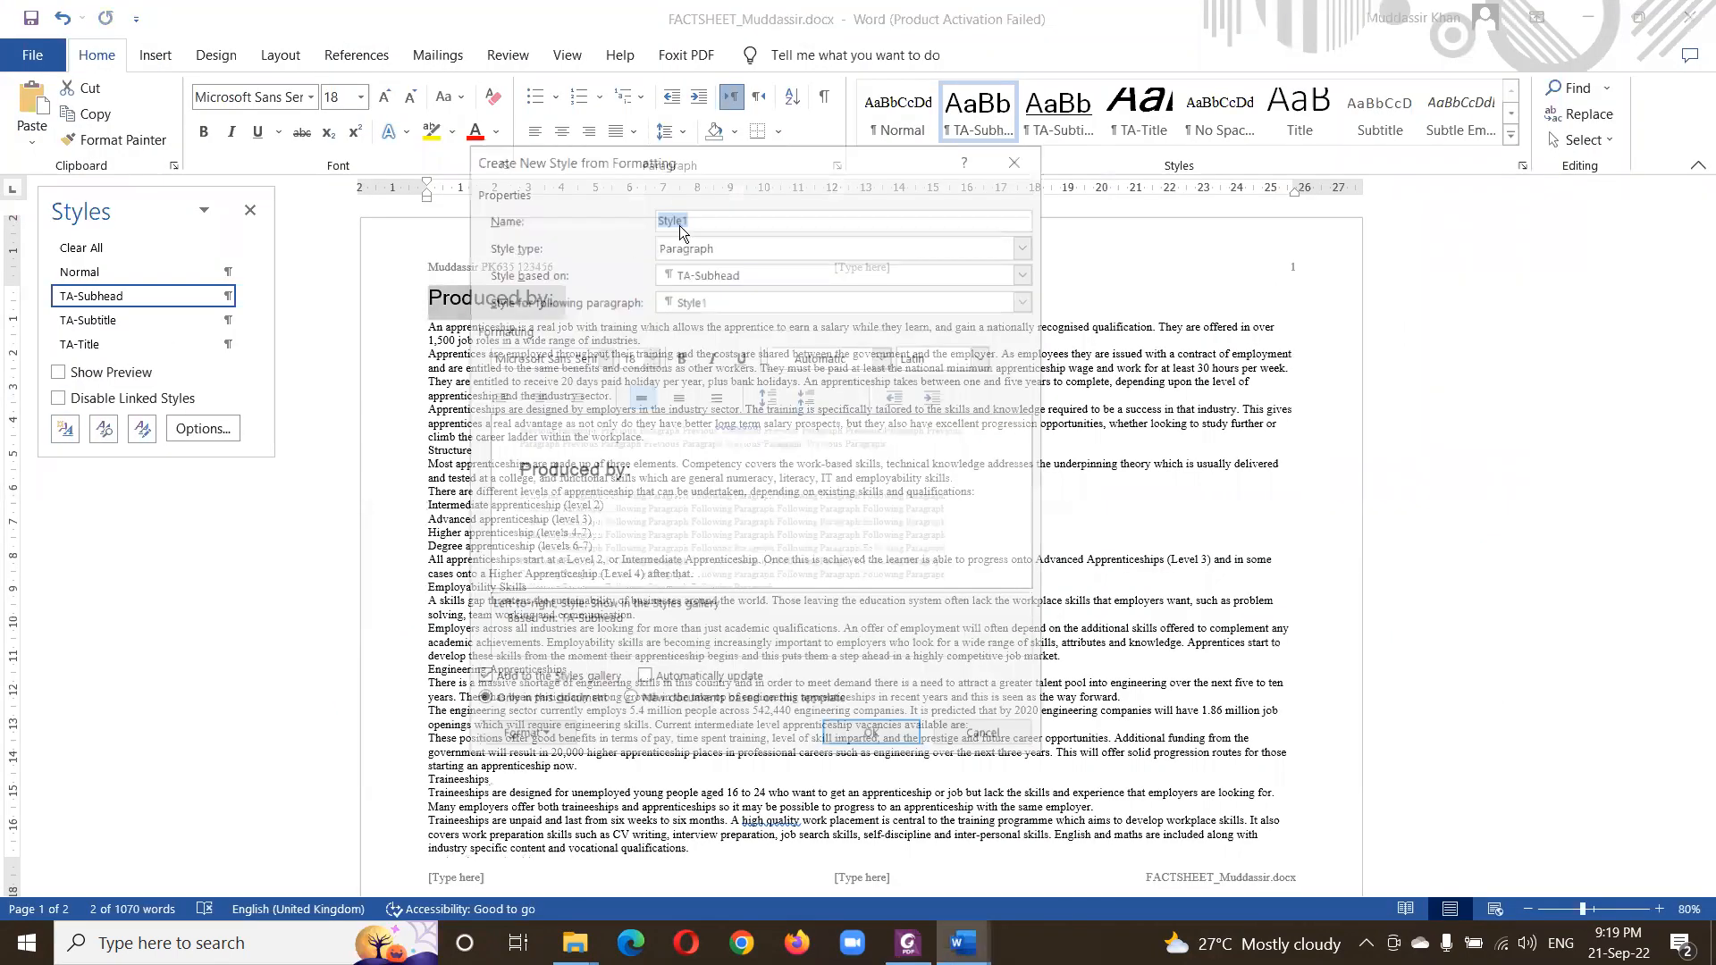
text(TA-Subhead)
key(Return)
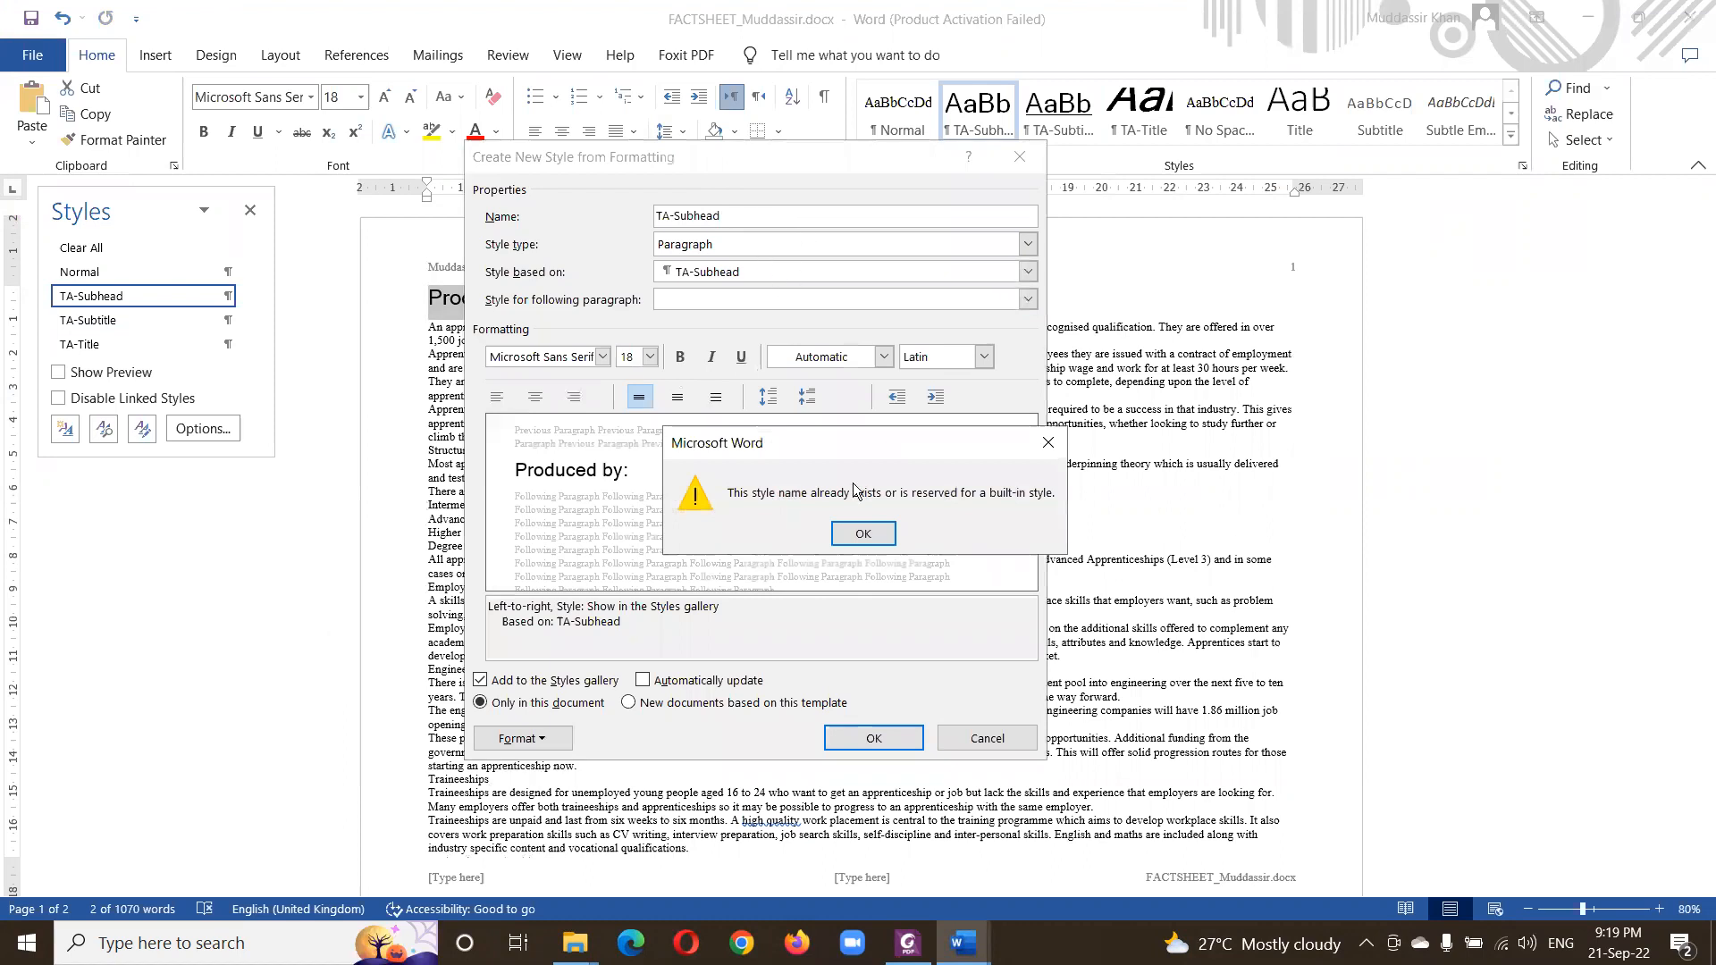
key(Return)
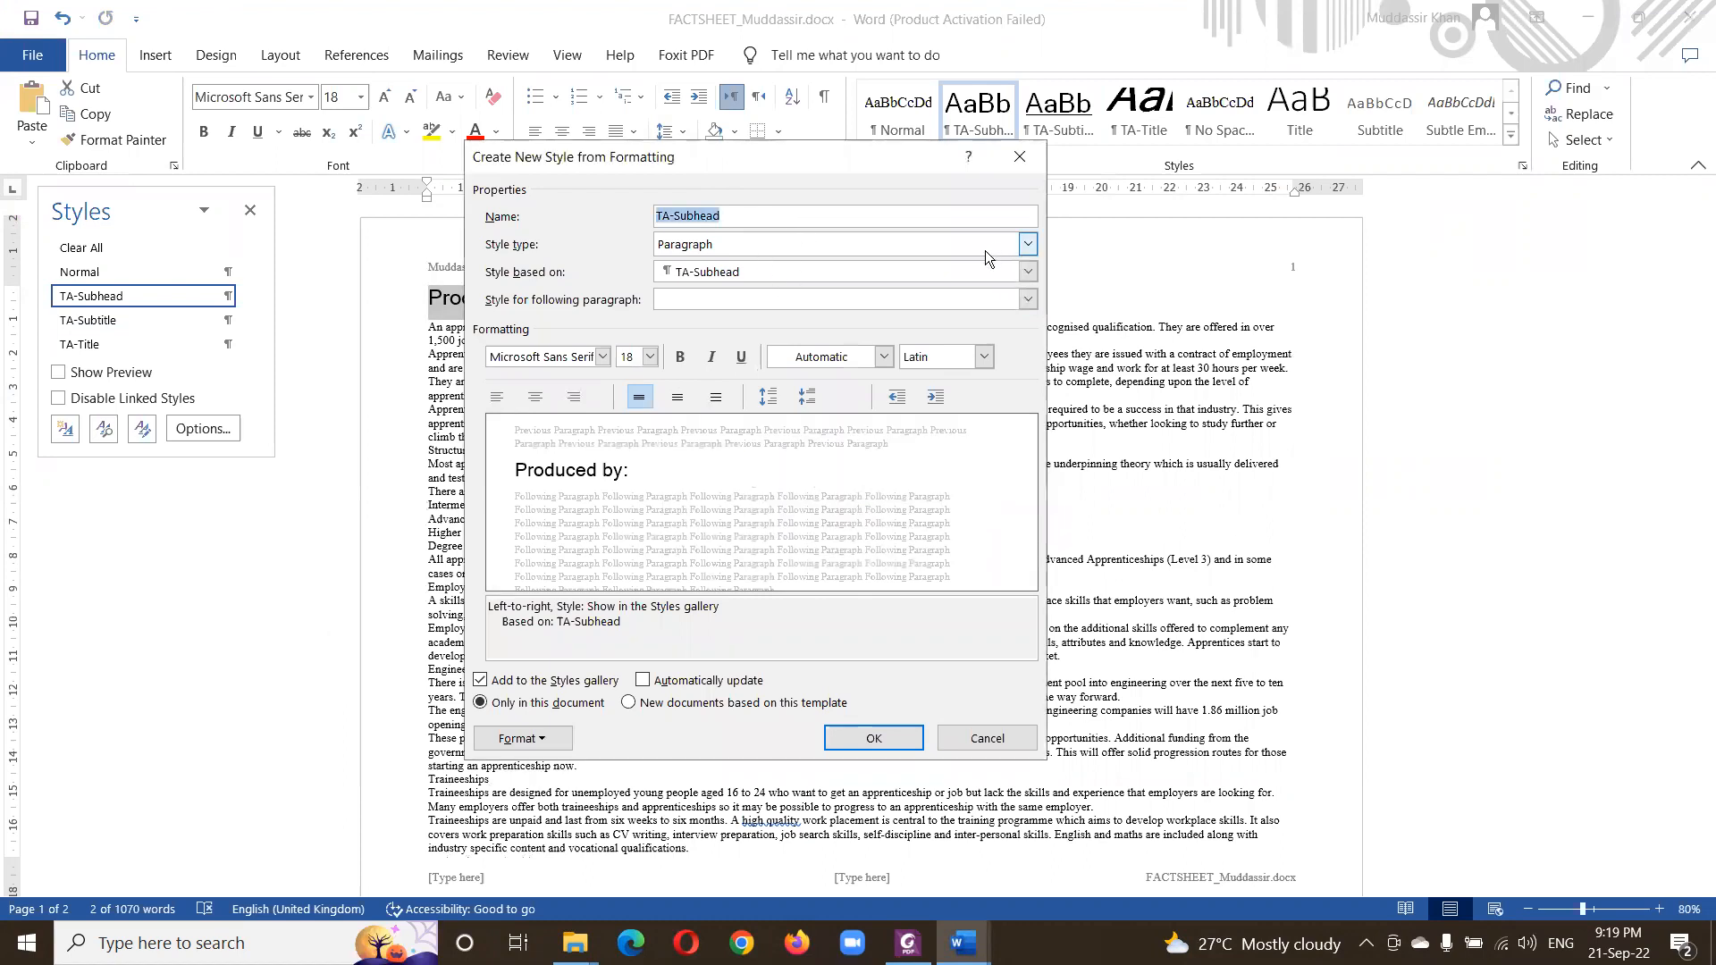
key(alt+Tab)
key(ctrl+c)
key(alt+Tab)
key(ctrl+v)
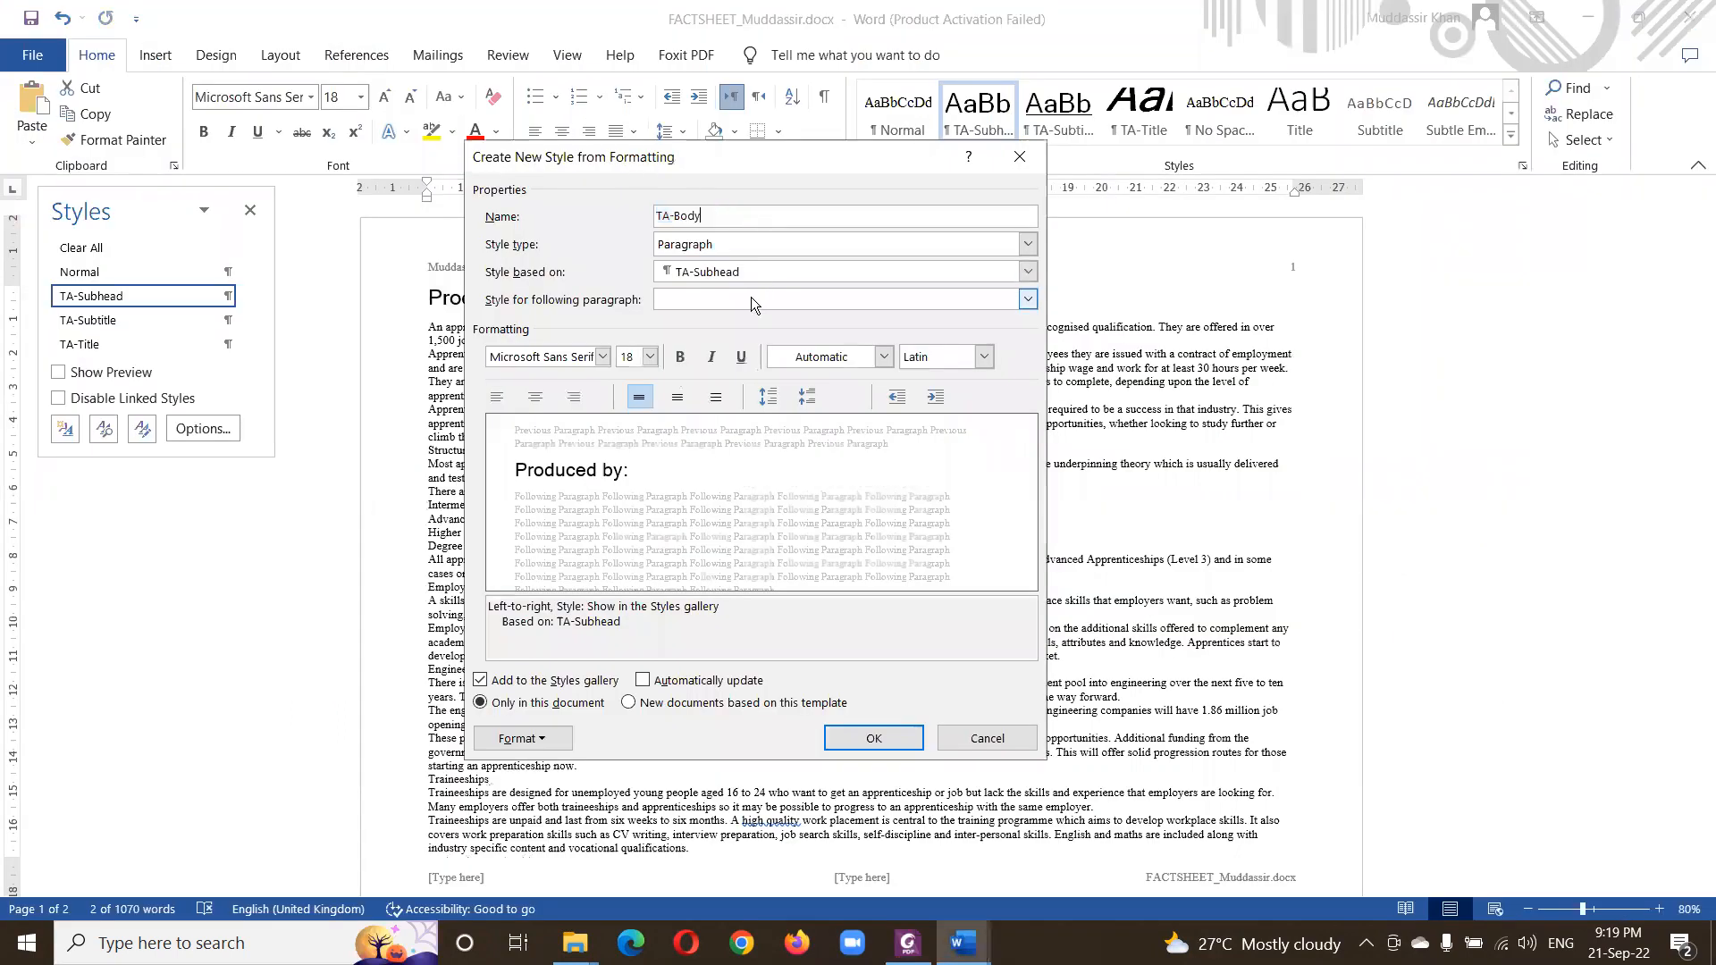
key(alt+Tab)
- Set TA-Body's font to Times New Roman
drag(451, 596, 522, 587)
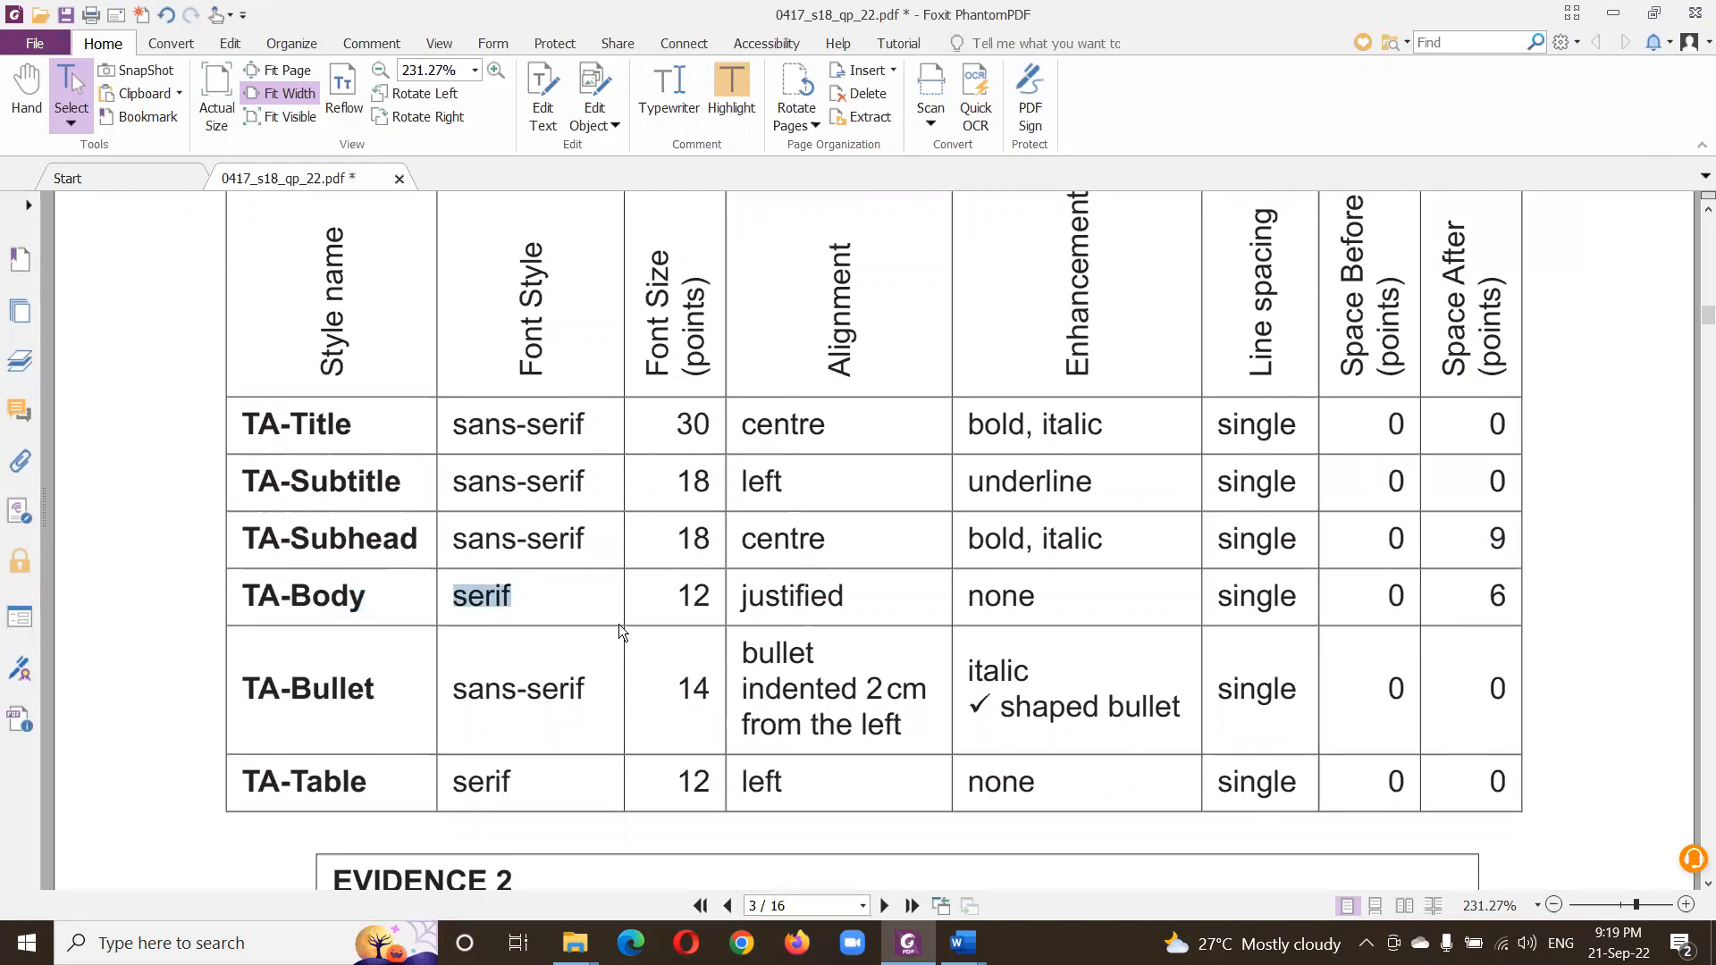
key(alt+Tab)
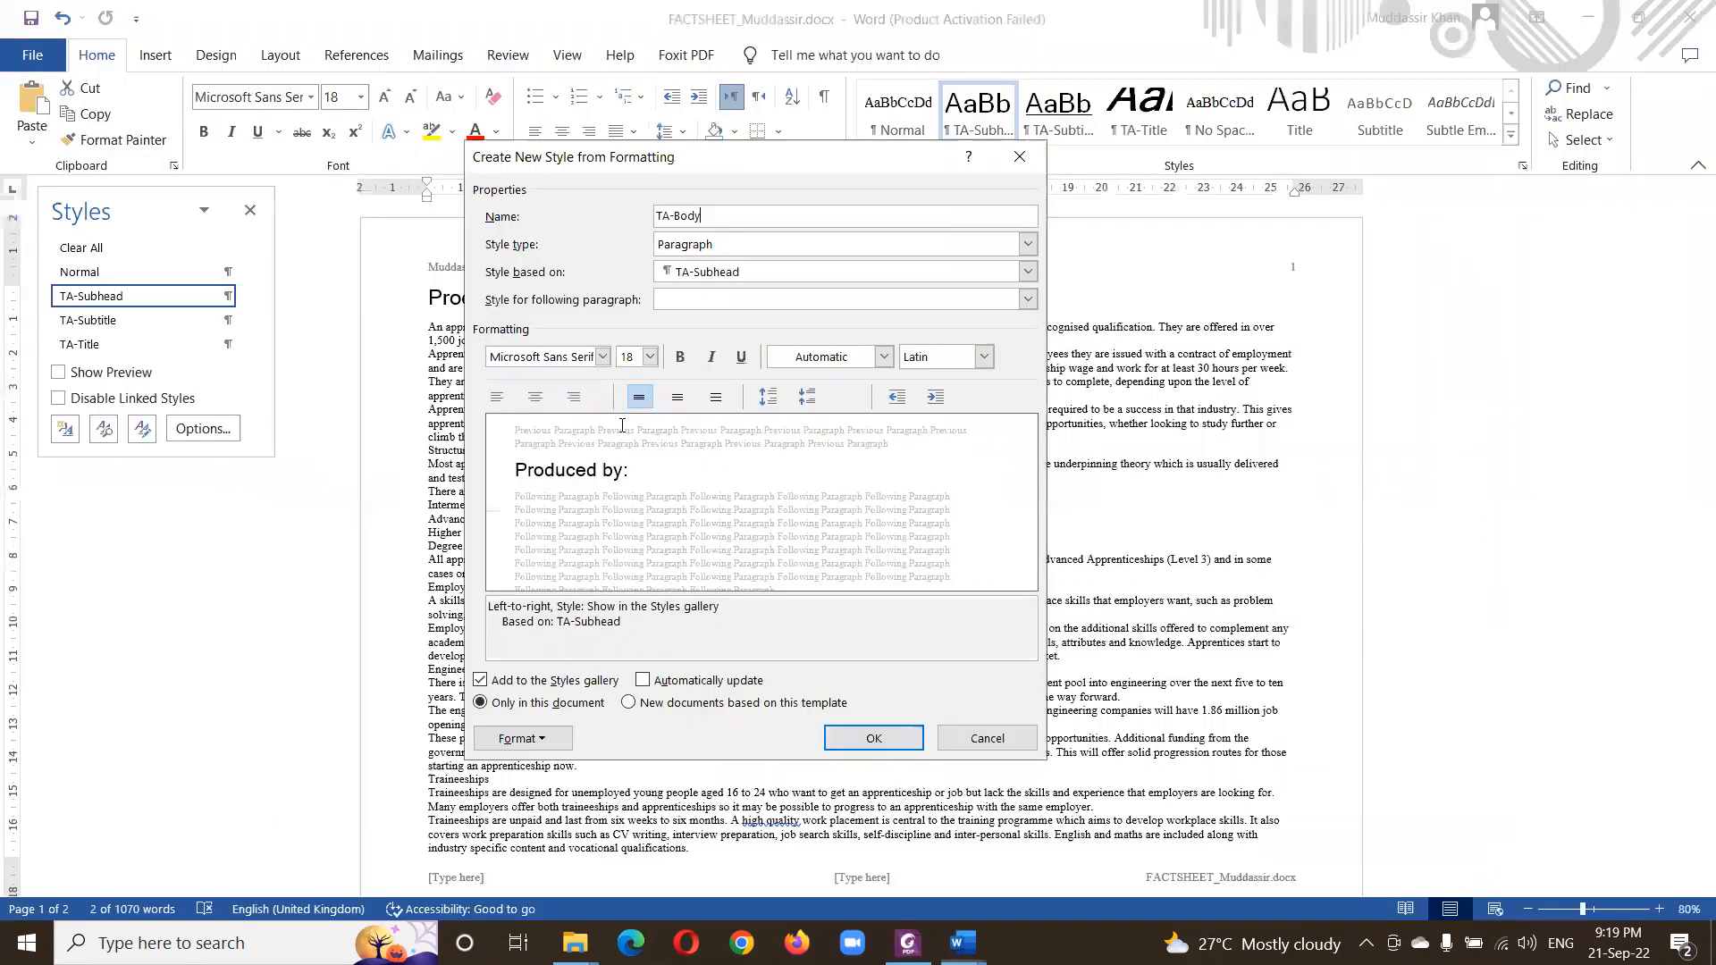
click(603, 356)
text(Ser)
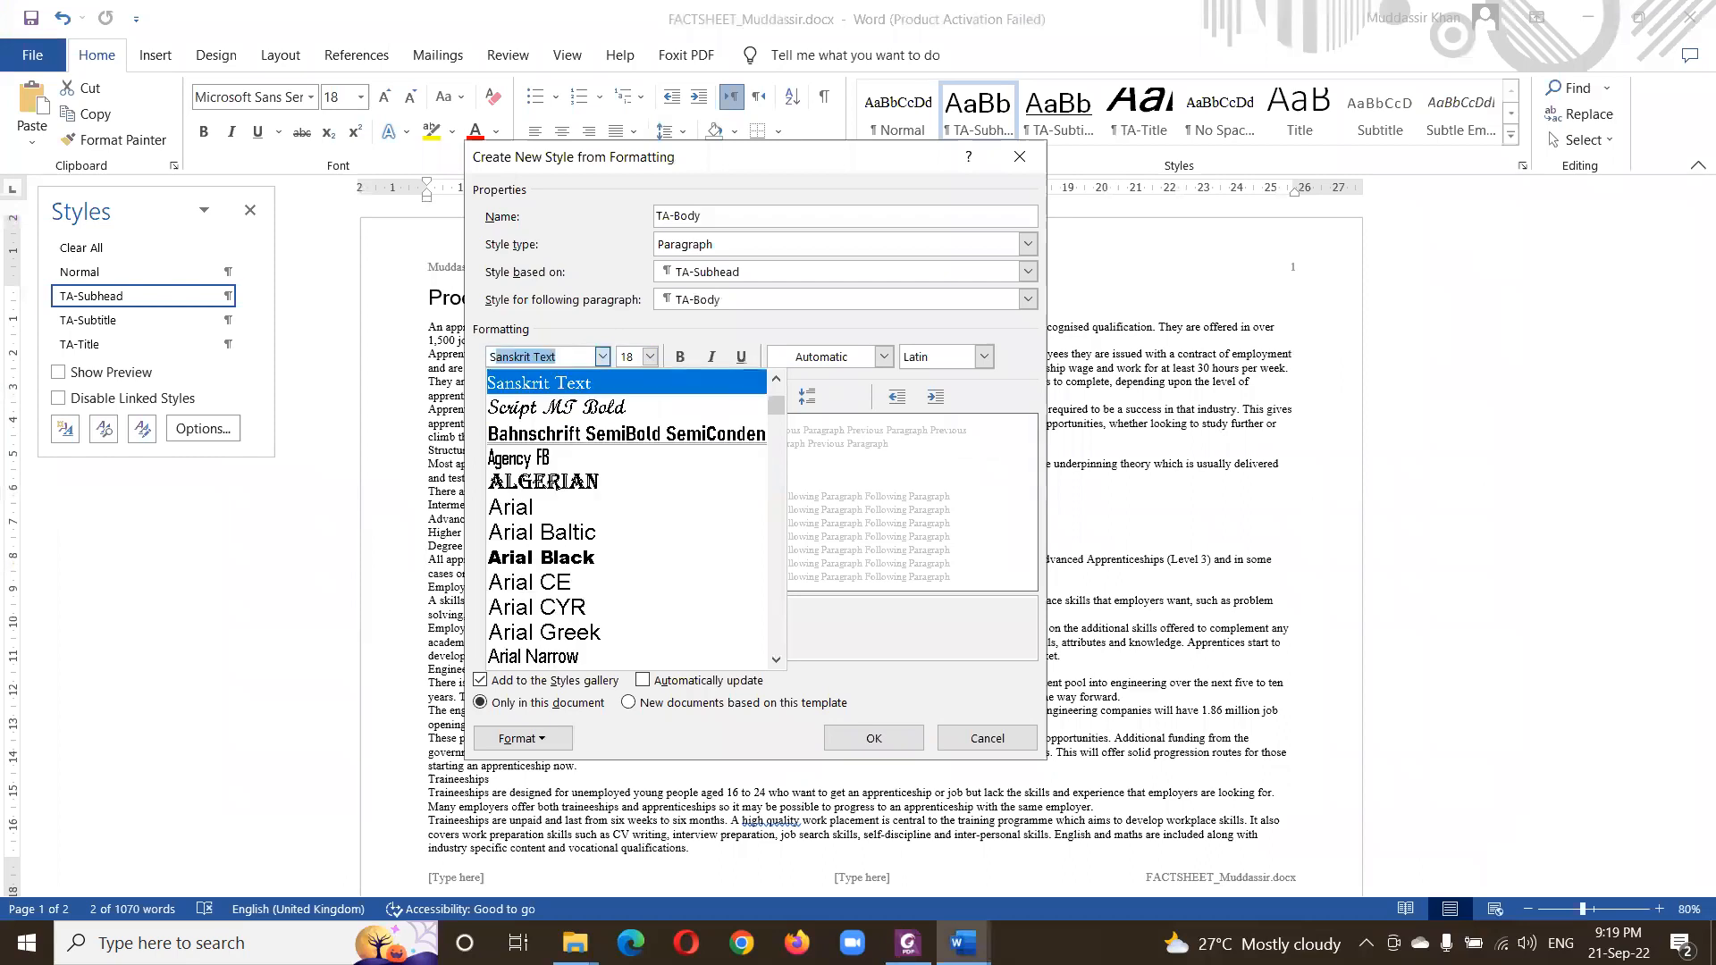
key(BackSpace)
key(BackSpace)
key(BackSpace)
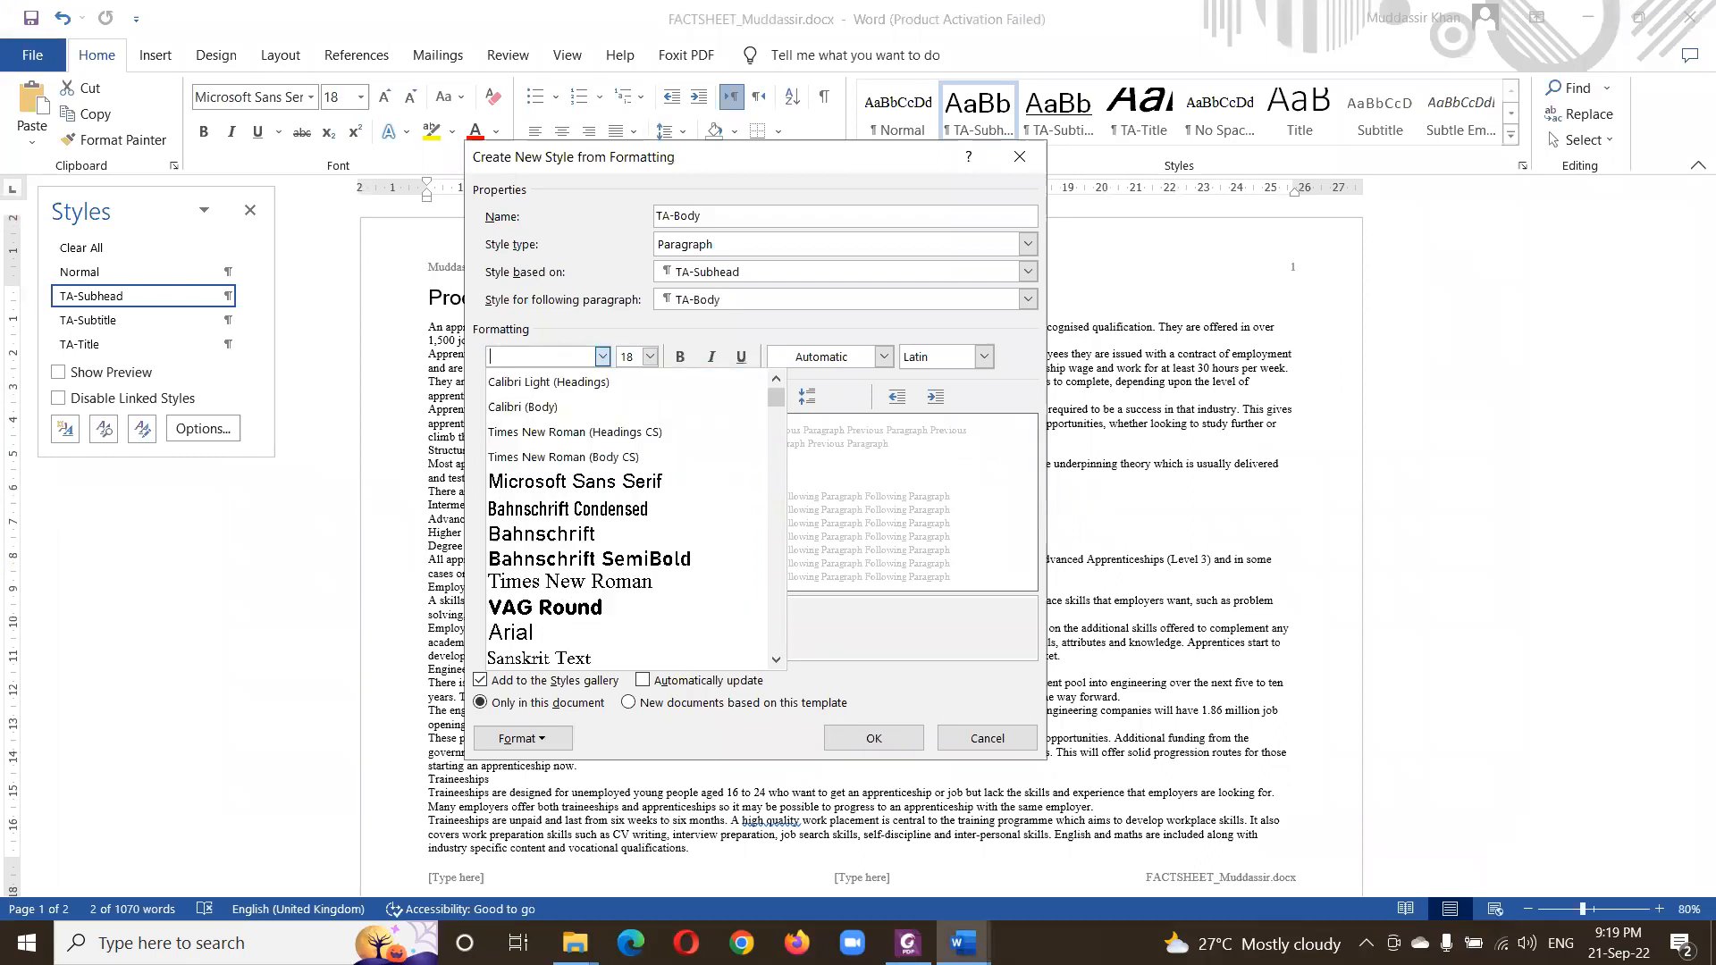
text(Times)
key(Return)
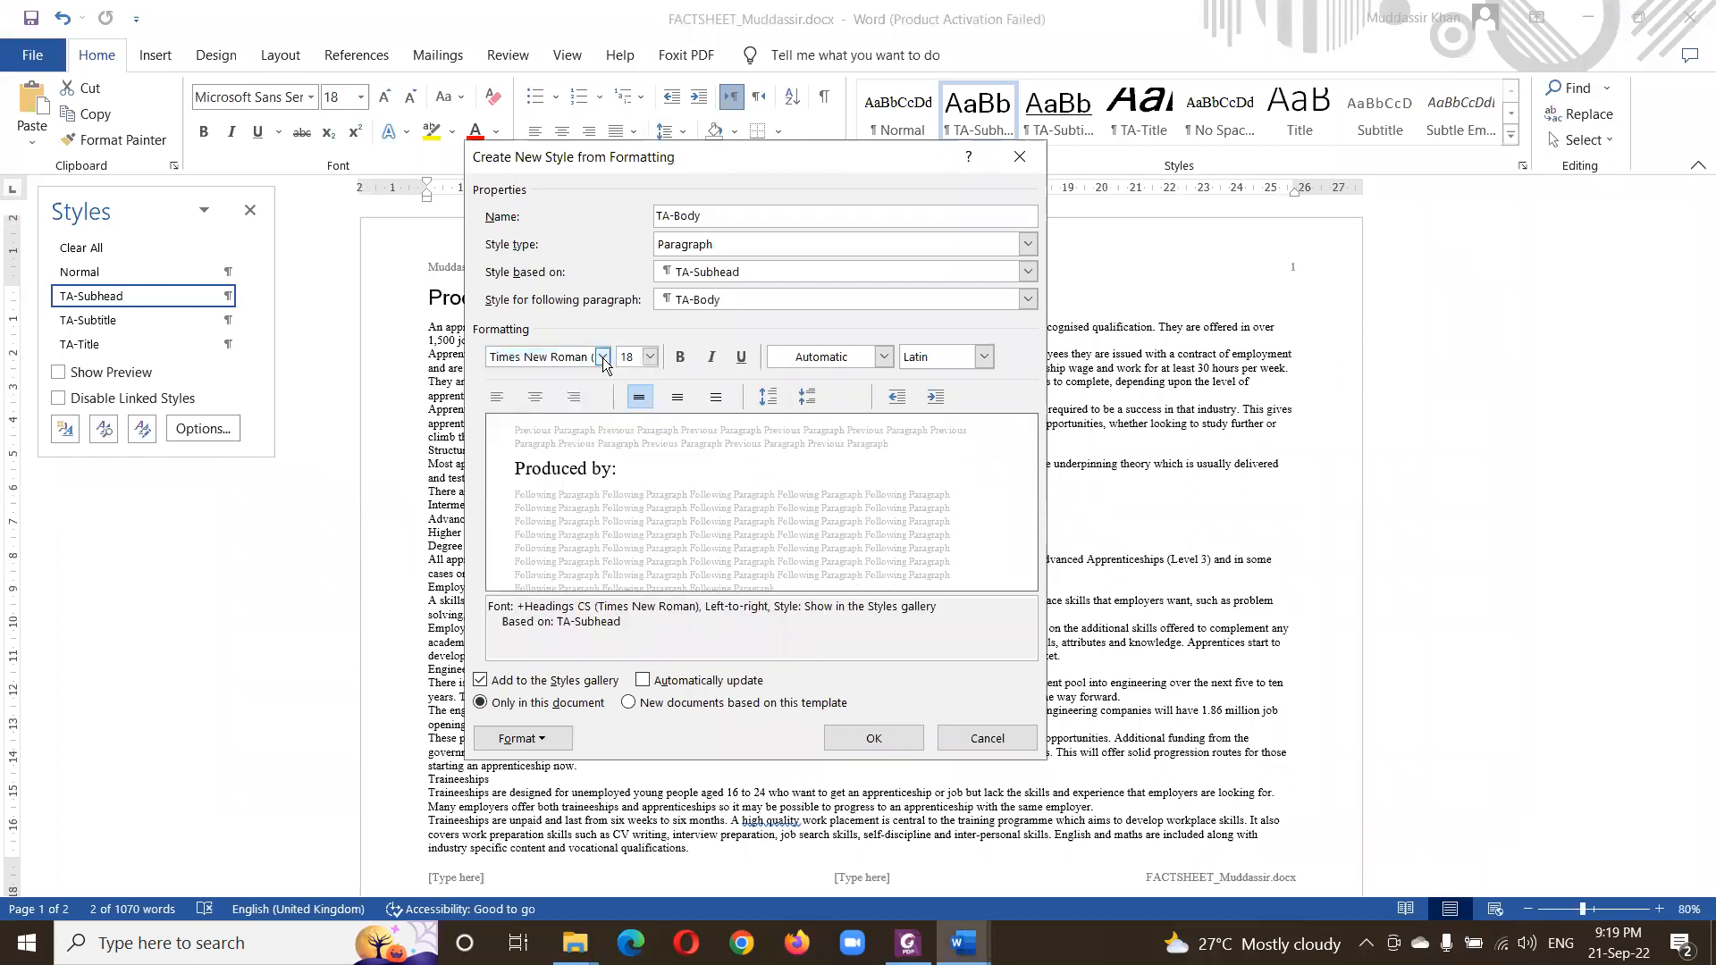
key(alt+Tab)
key(alt+Tab)
key(alt+Tab)
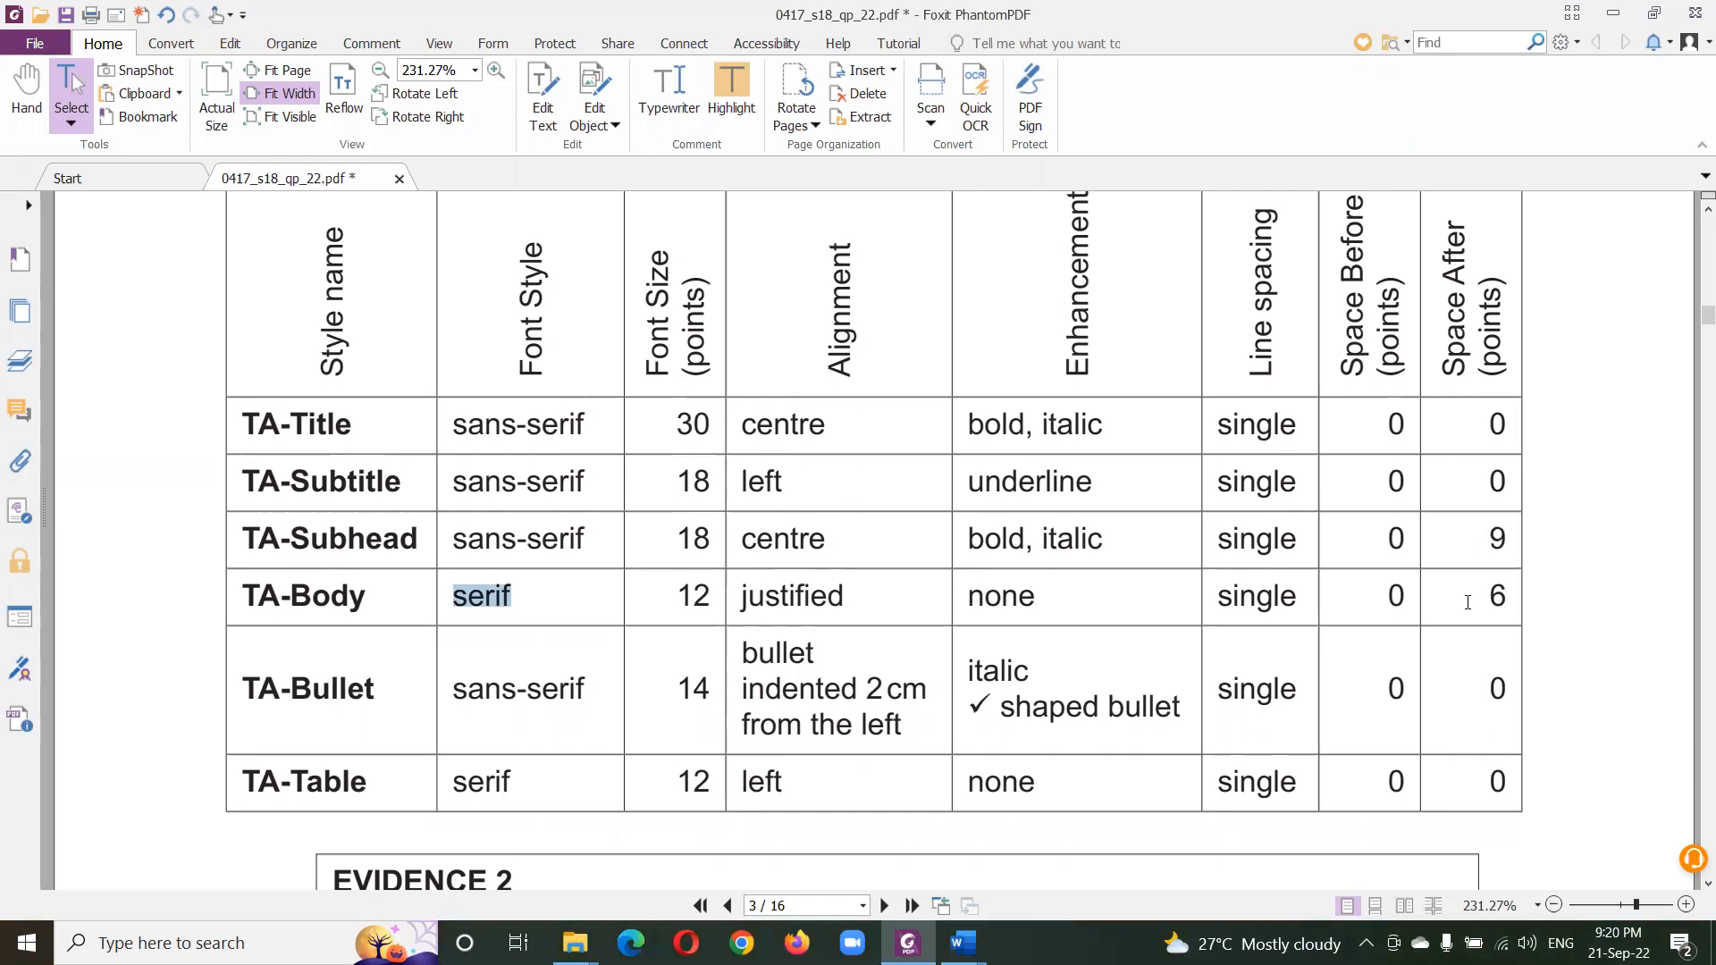
- Keep TA-Body justified in its paragraph settings and begin entering 6 pt space after
key(alt+Tab)
click(529, 742)
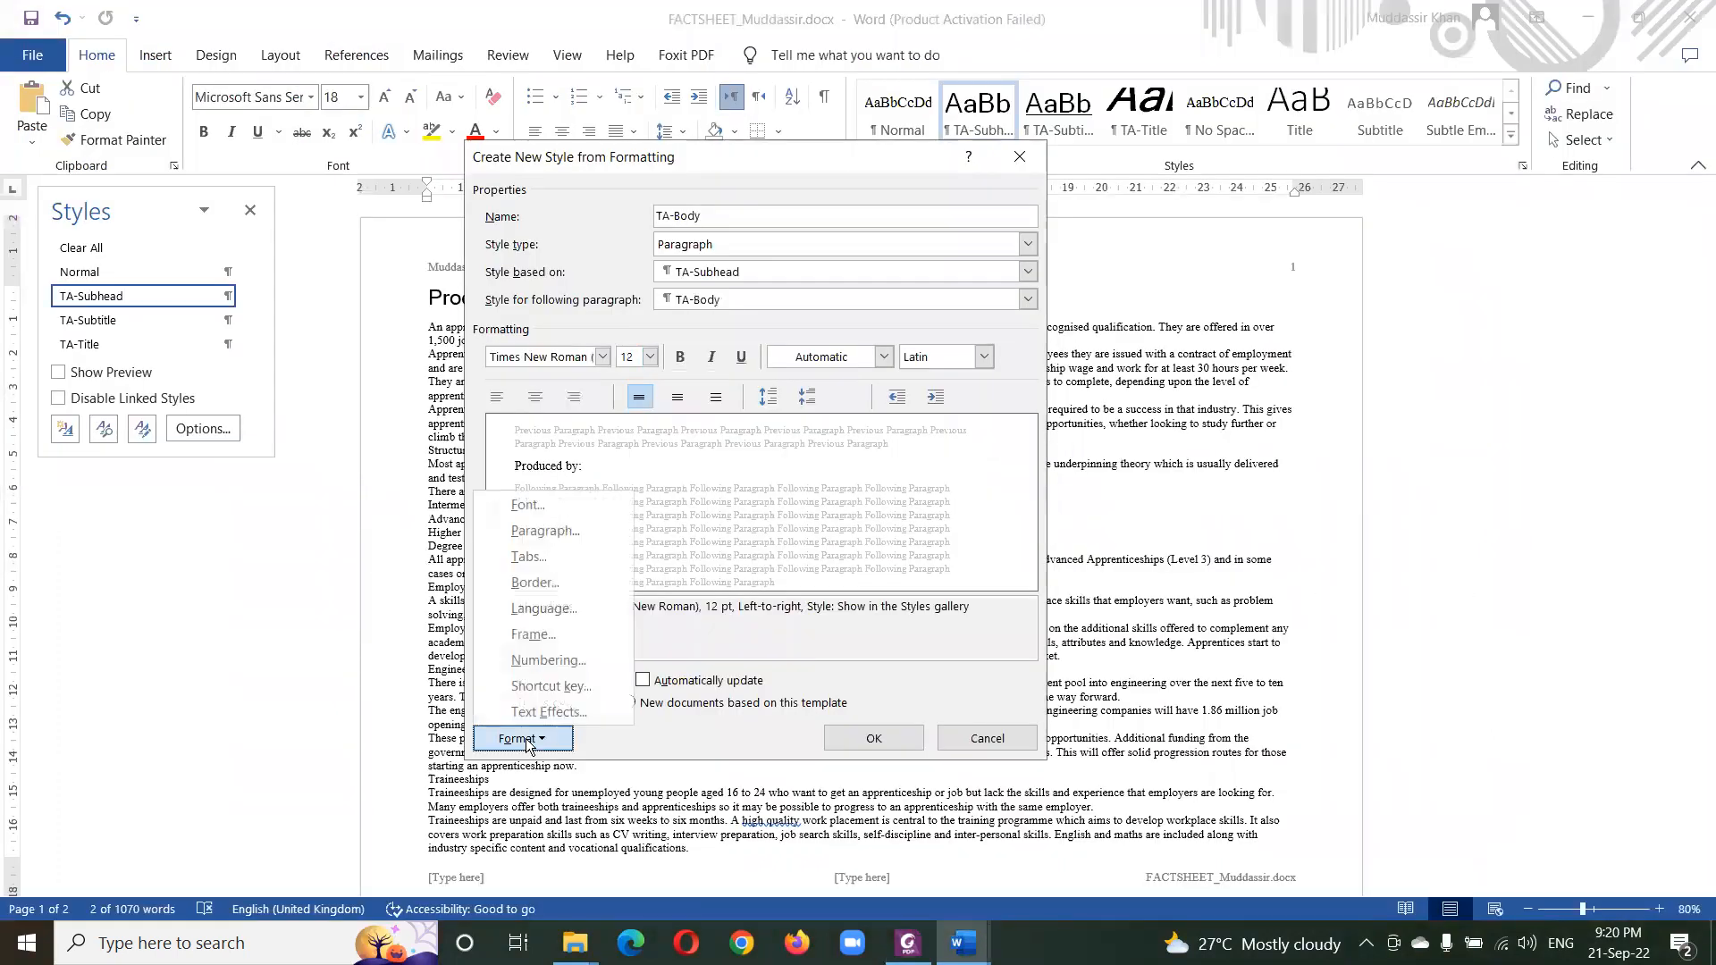
click(544, 531)
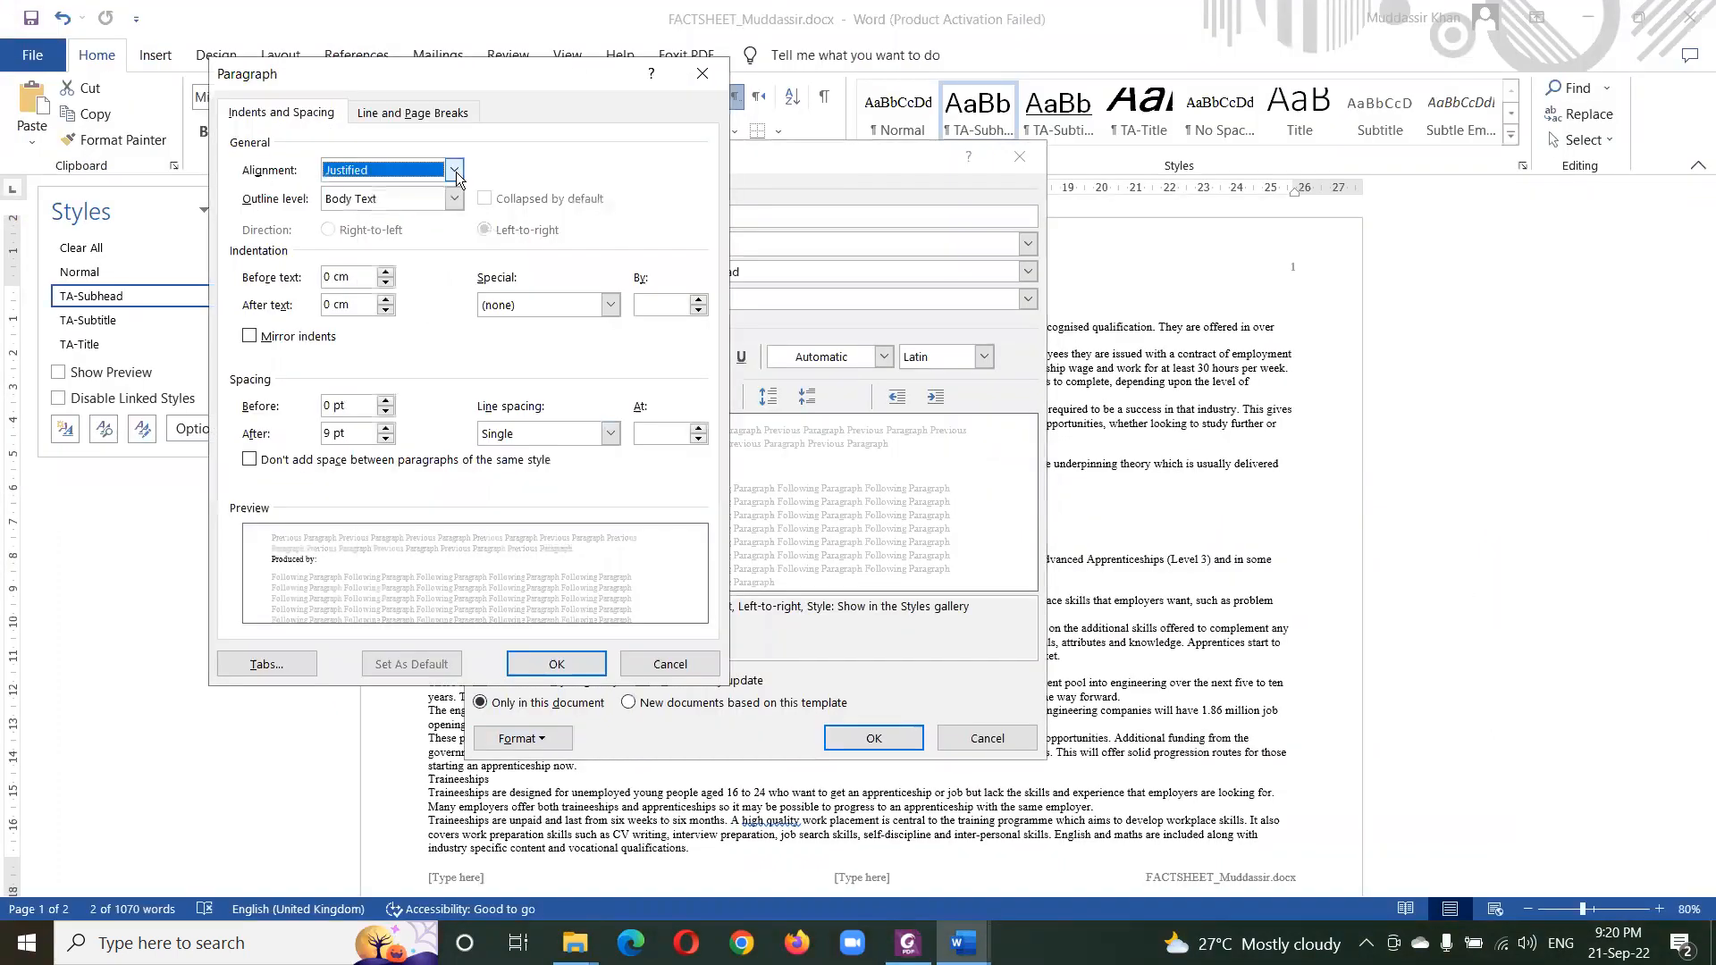
click(455, 170)
click(408, 236)
key(alt+Tab)
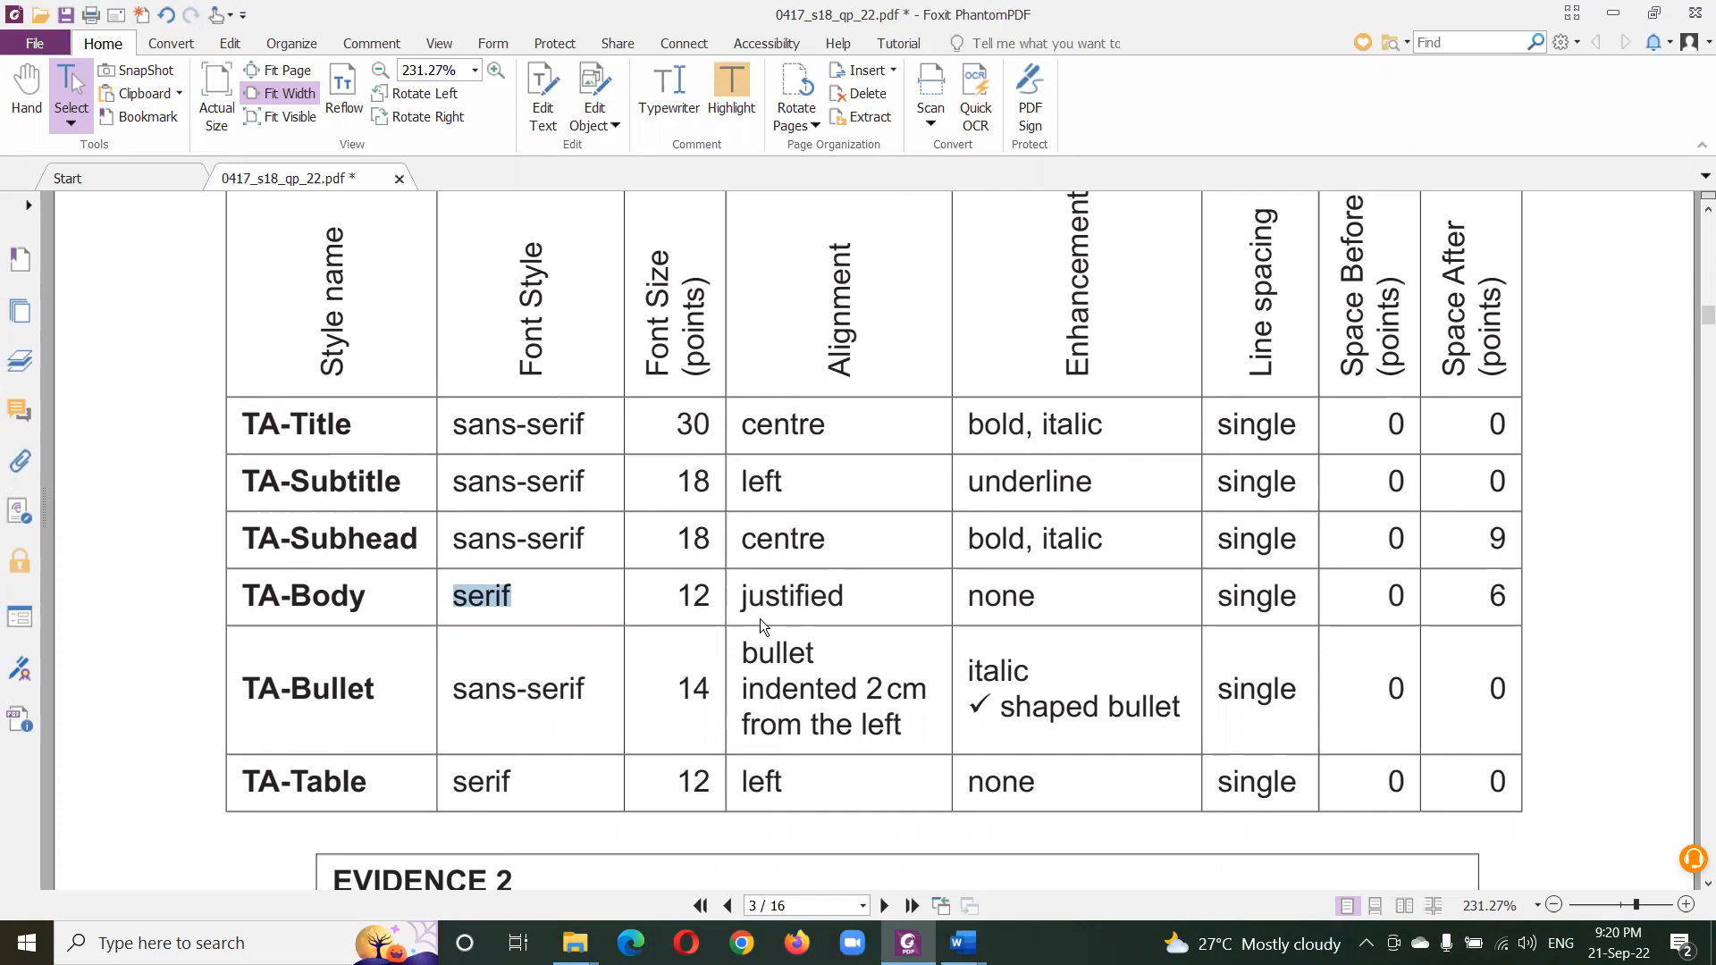
key(alt+Tab)
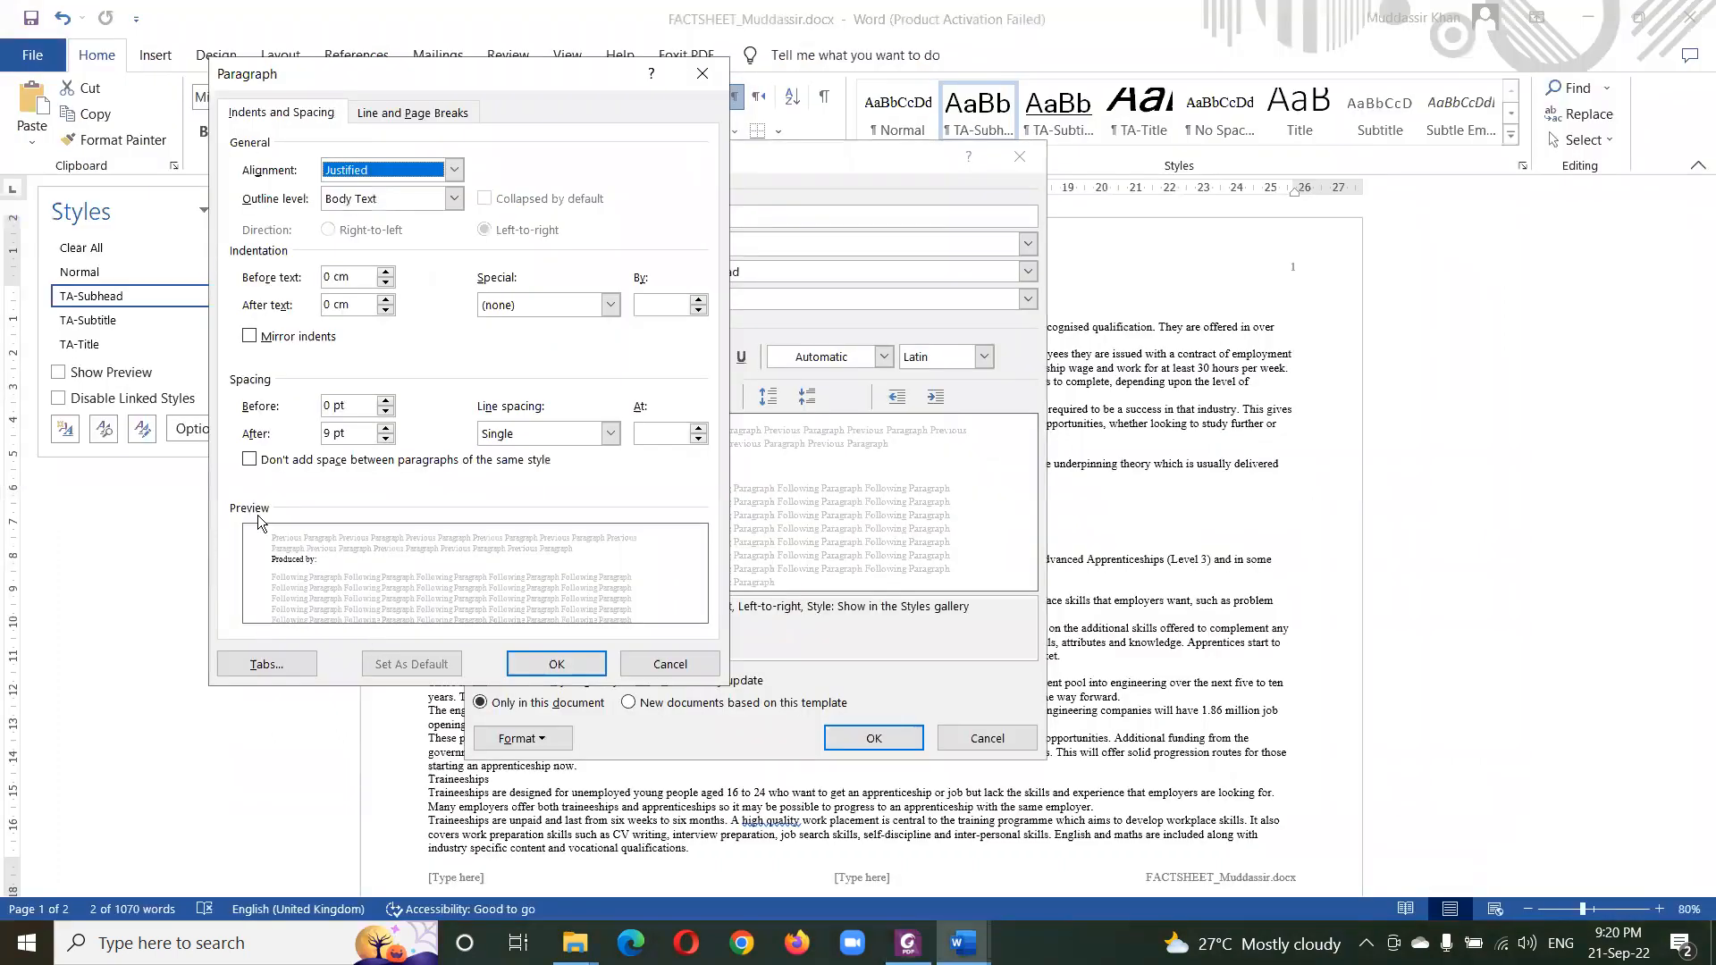
click(327, 435)
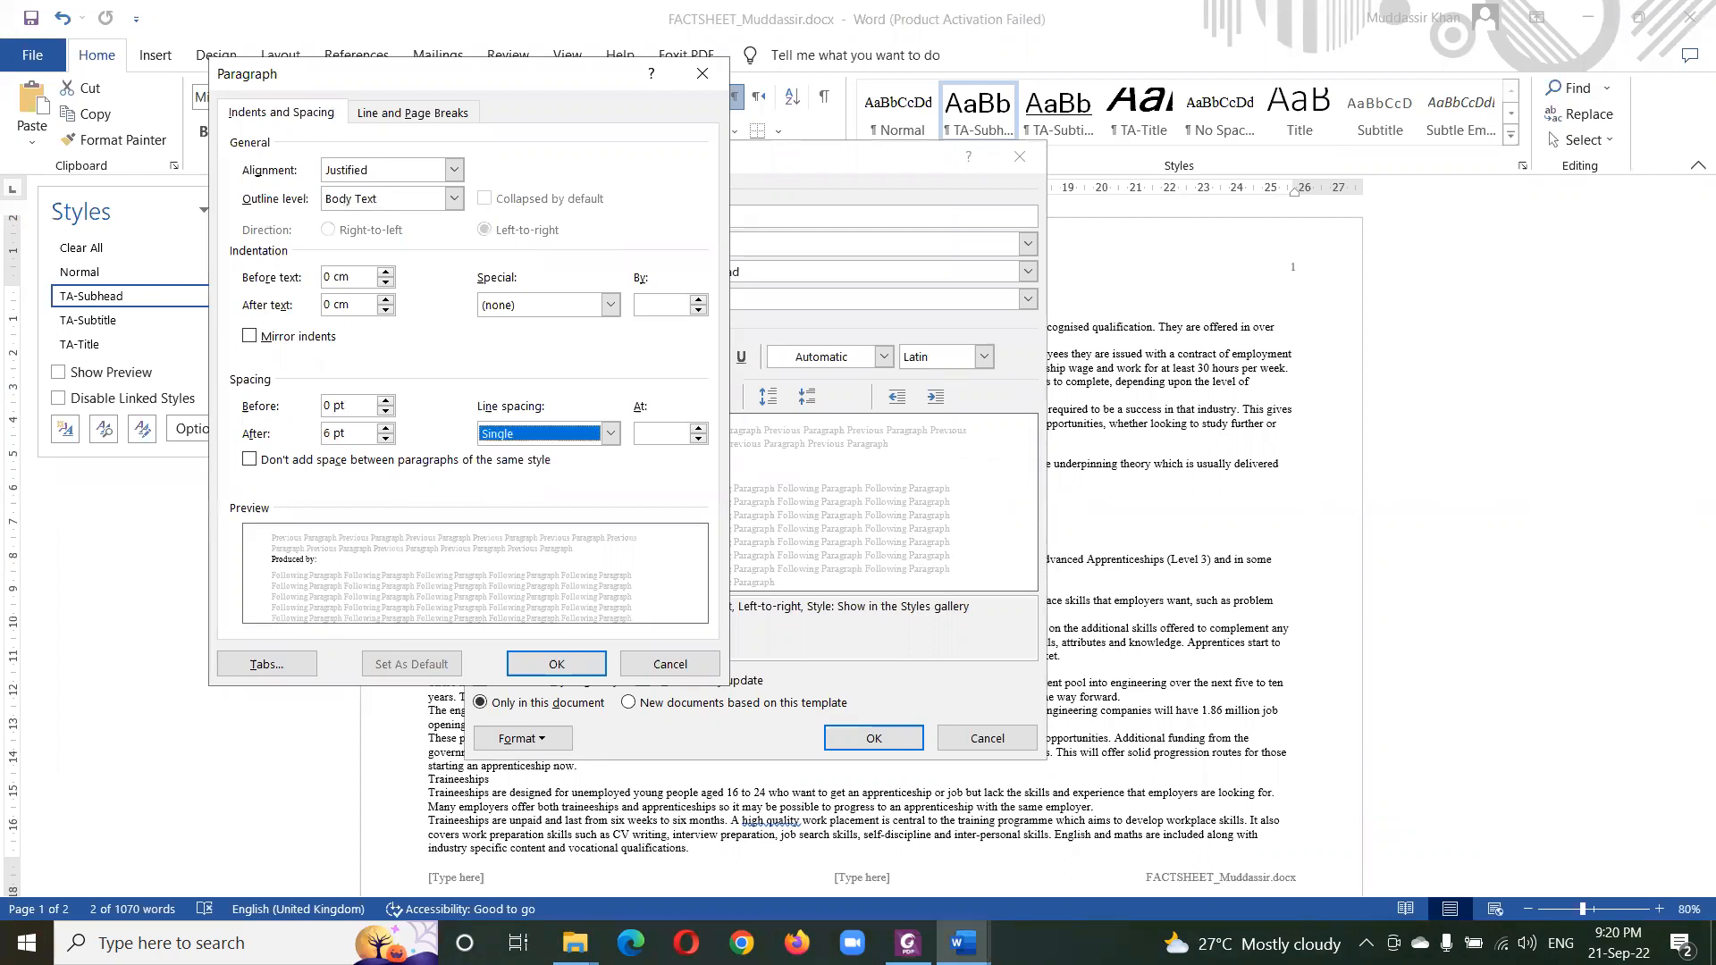
key(alt+Tab)
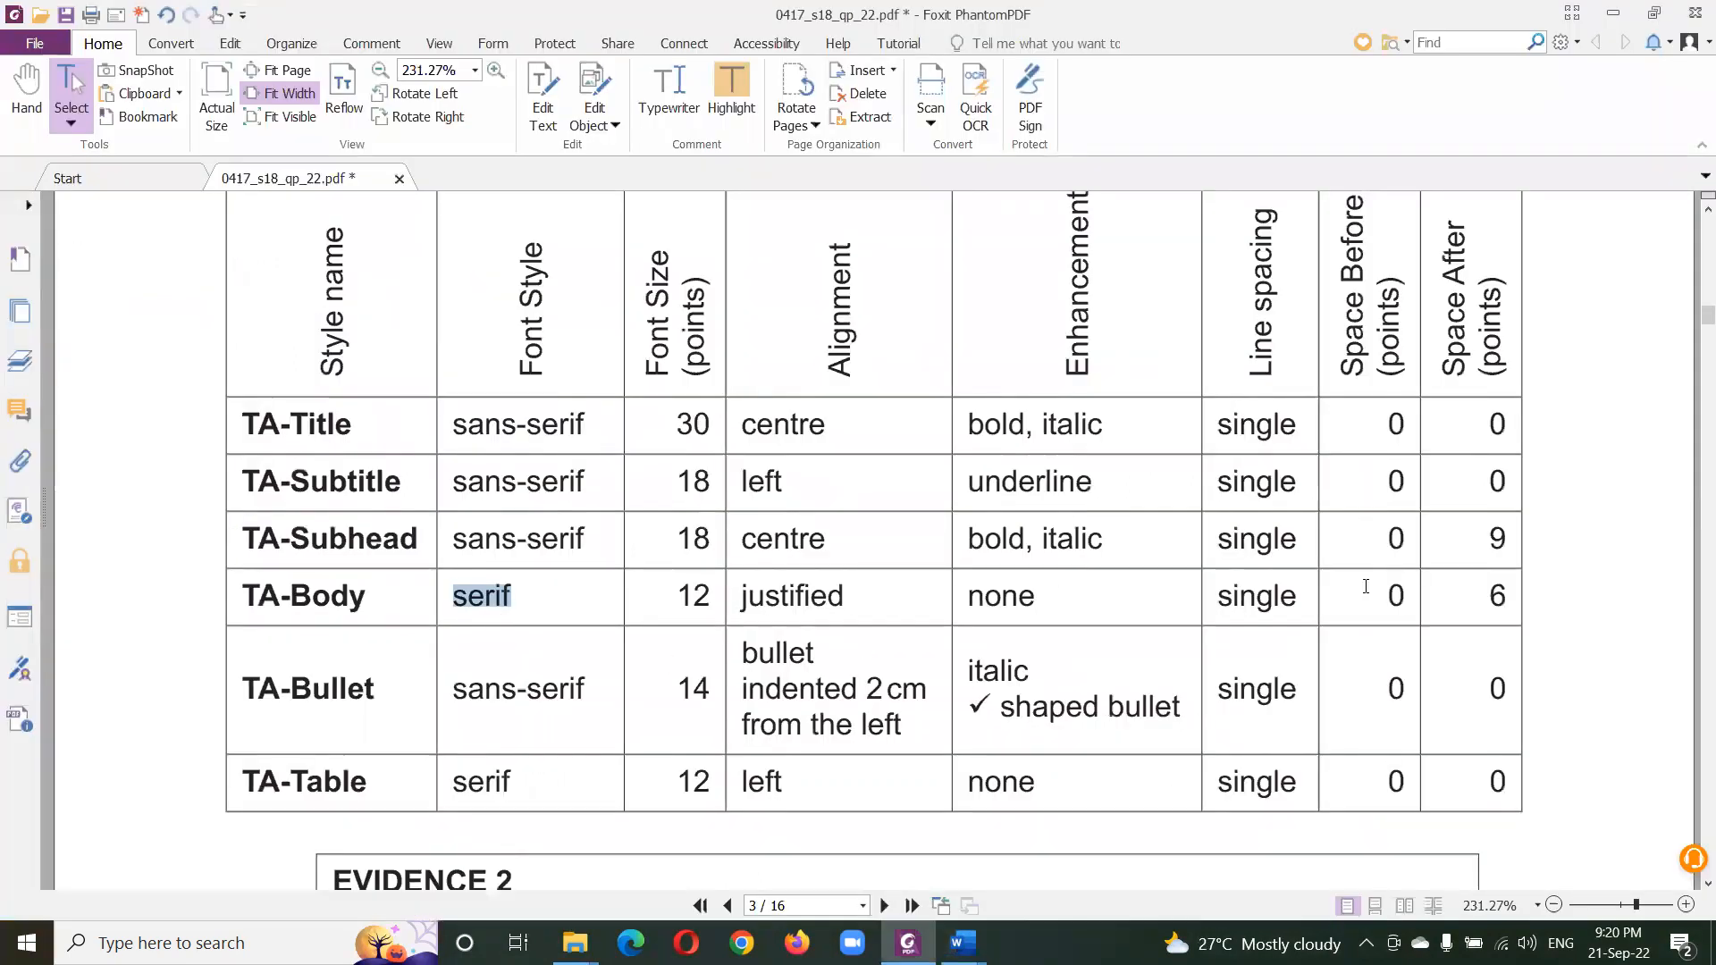
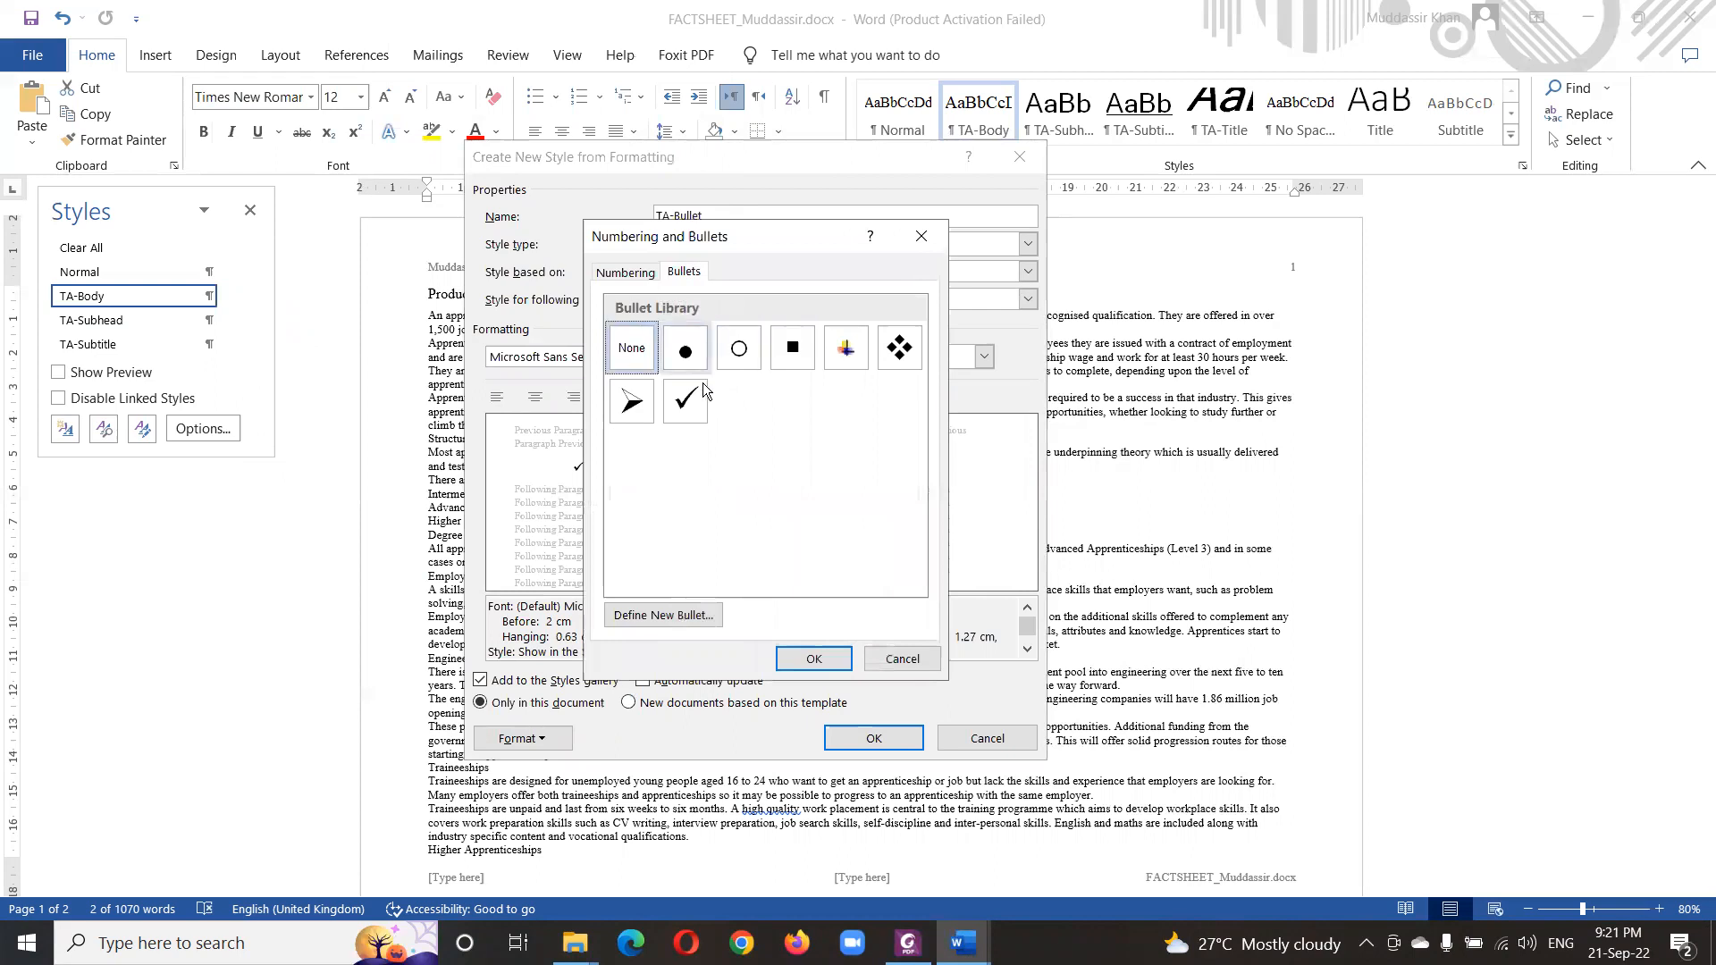
- Give TA-Bullet a check-mark bullet and save the new style
click(814, 659)
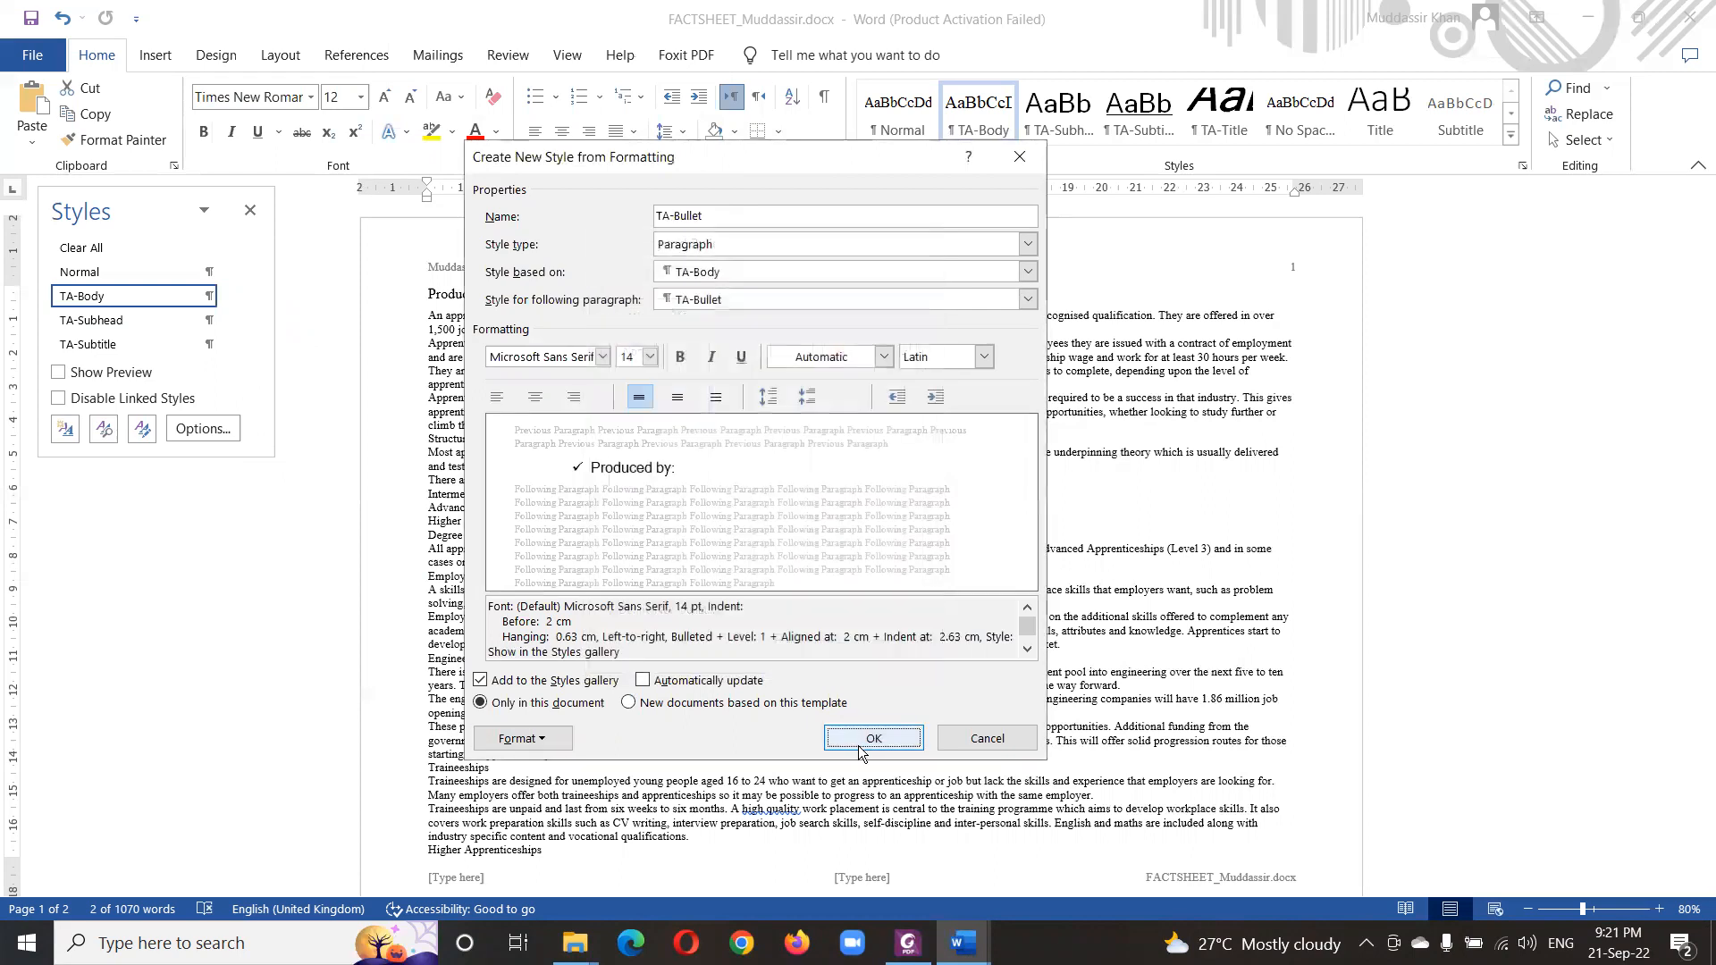
click(859, 747)
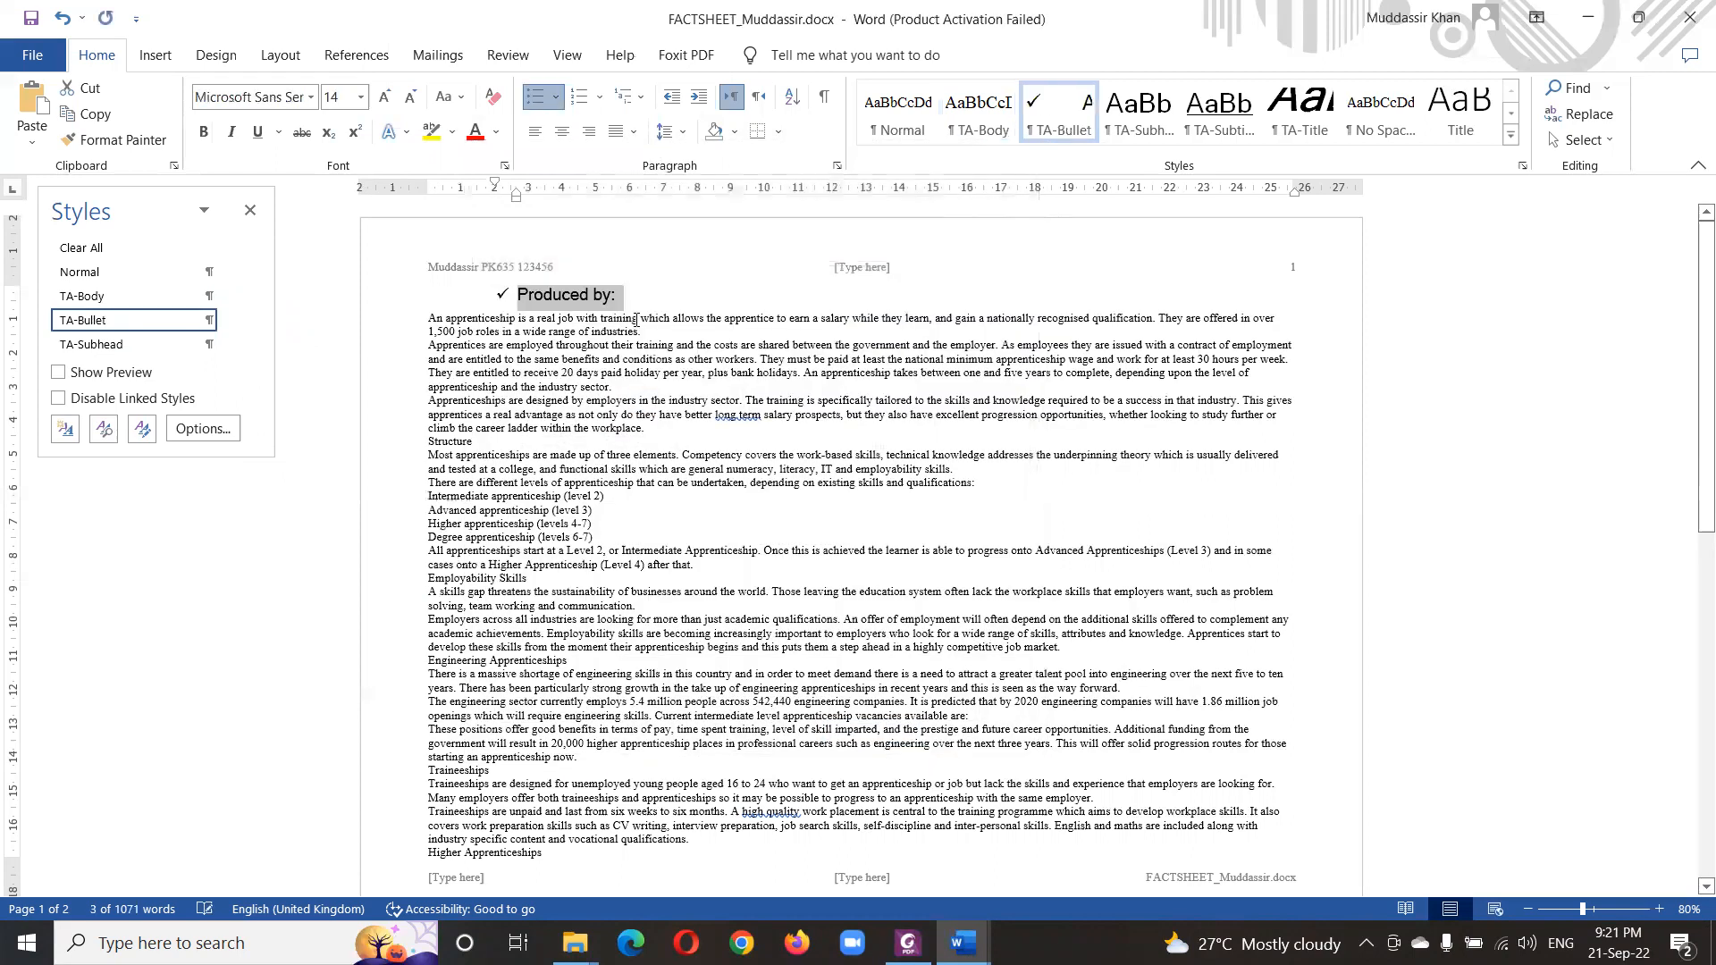
- Start a new style named TA-Table, copied from the question paper, in Times New Roman
key(alt+Tab)
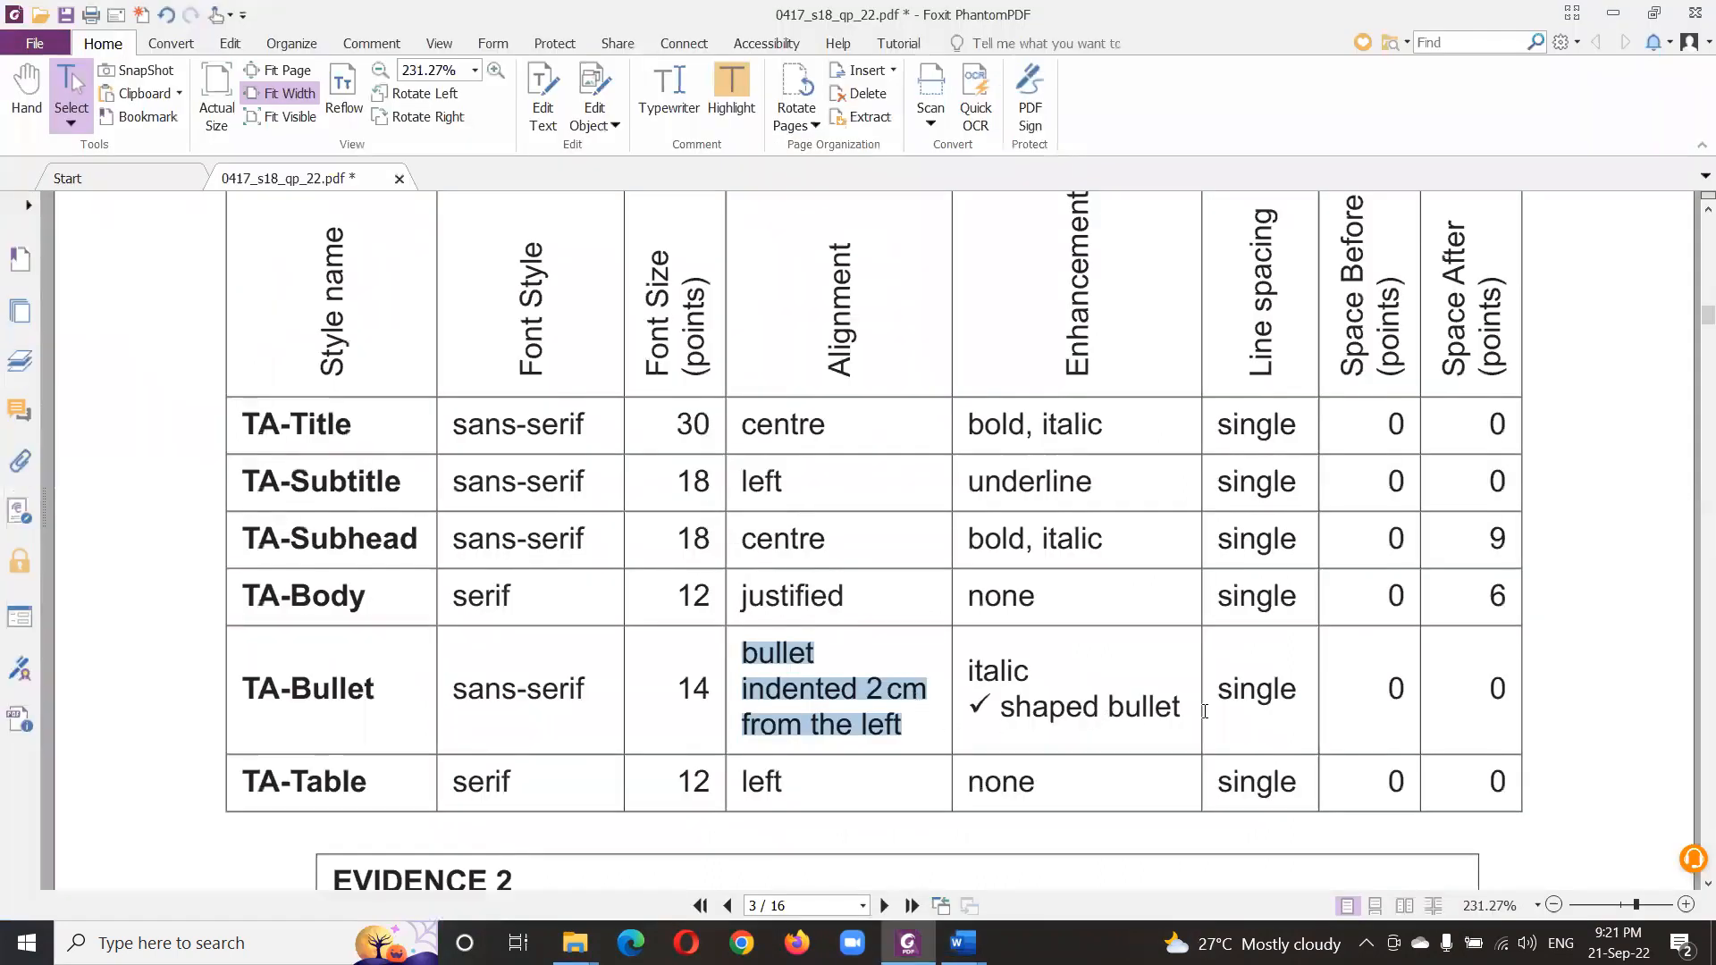
drag(250, 779, 373, 786)
key(ctrl+c)
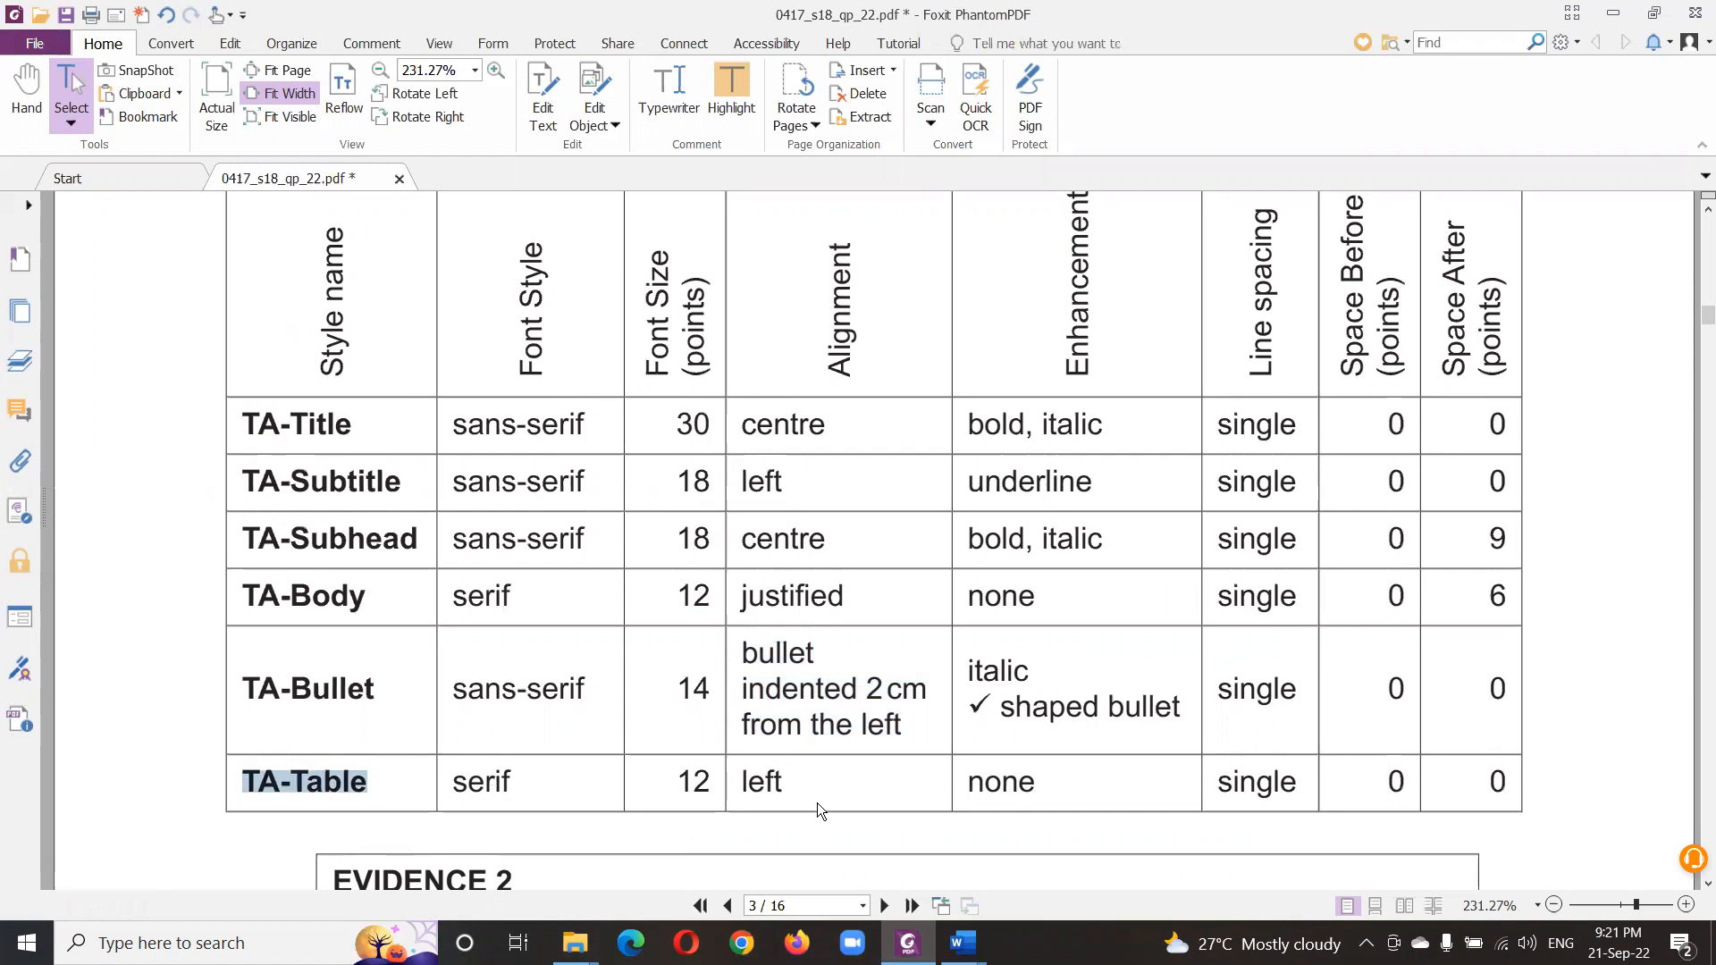
key(alt+Tab)
click(65, 428)
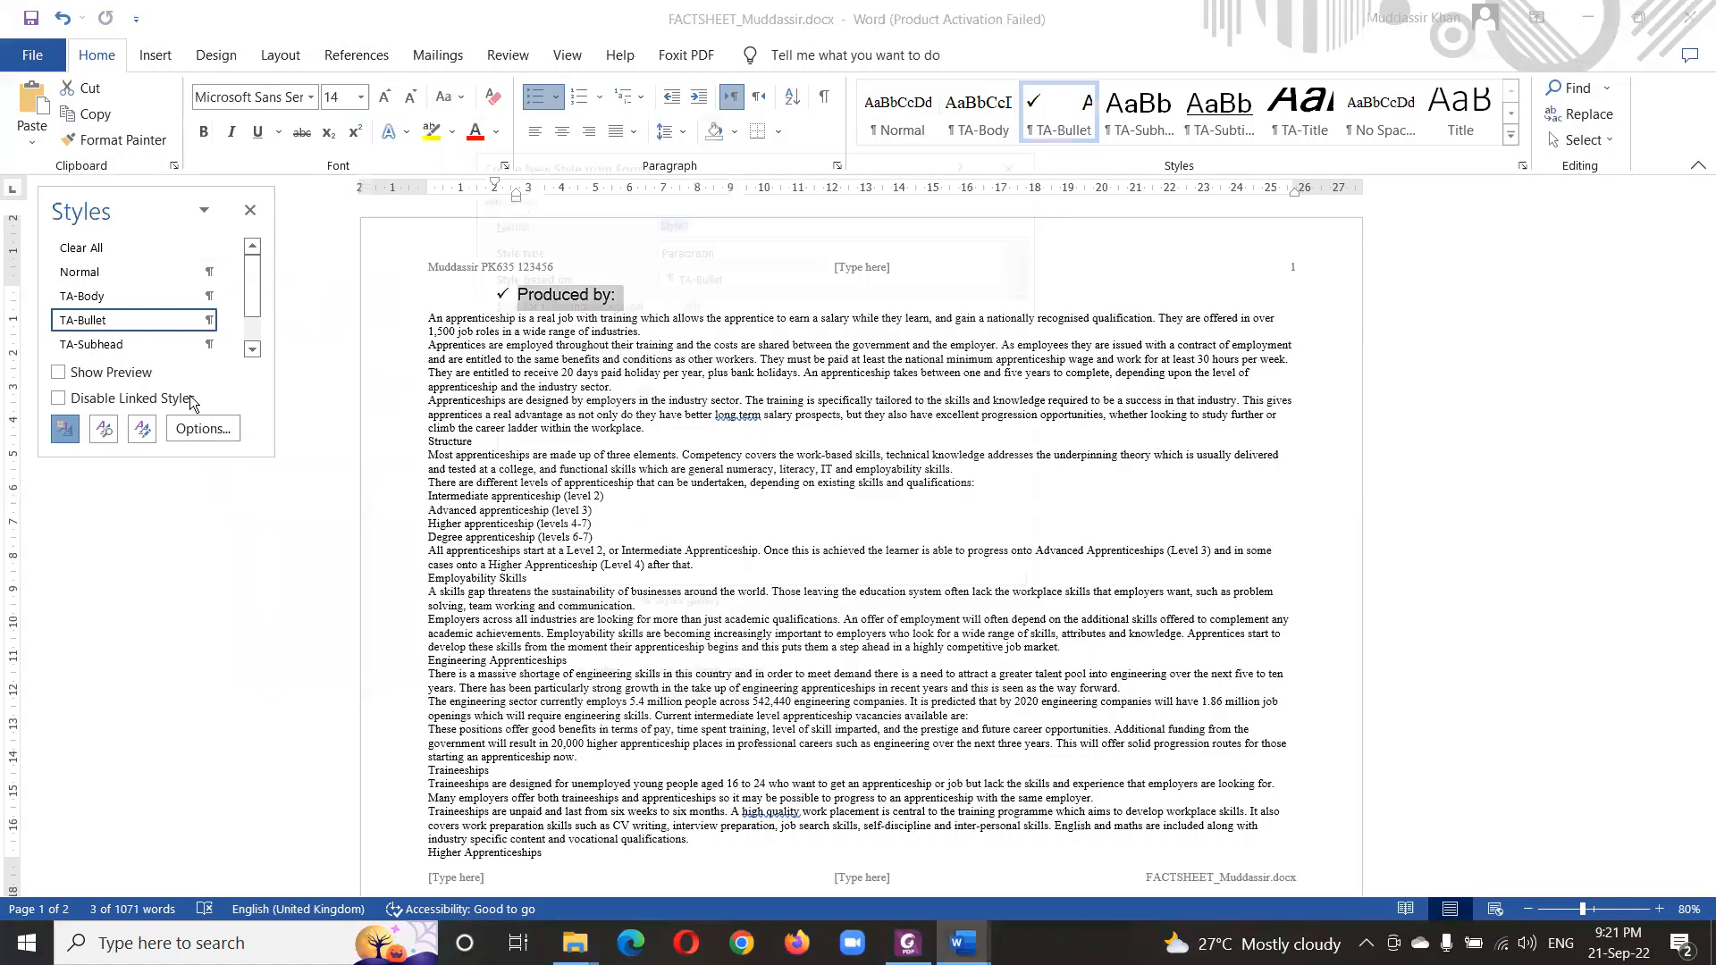
key(ctrl+v)
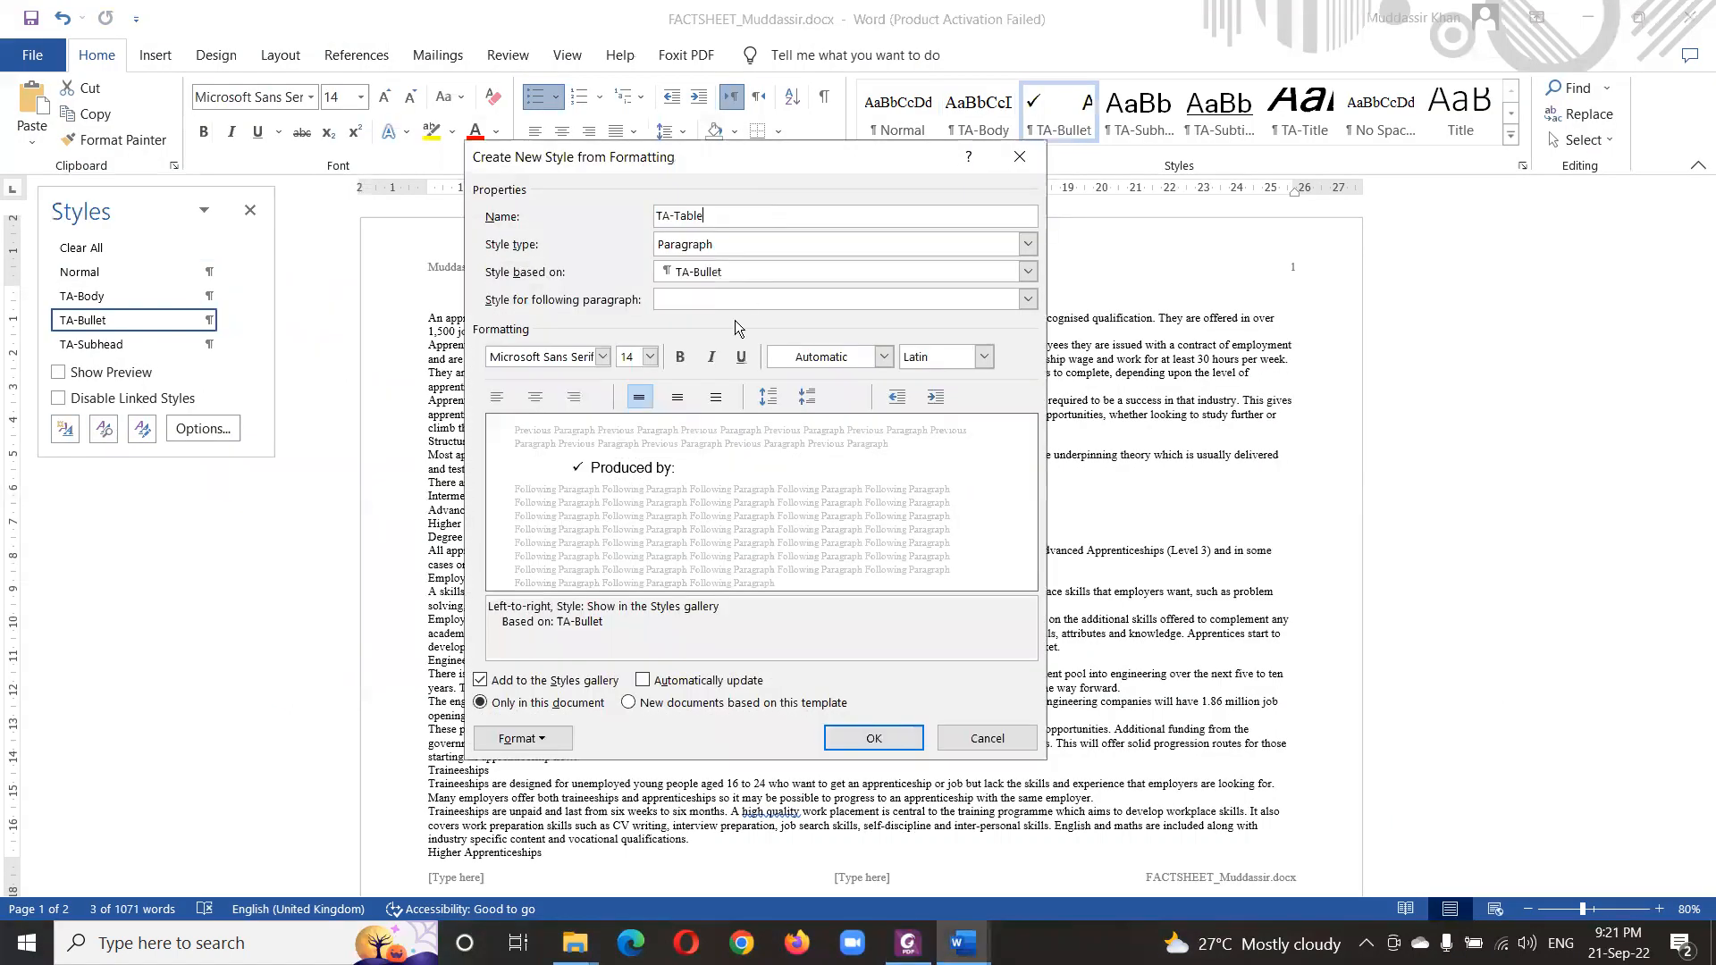
click(603, 357)
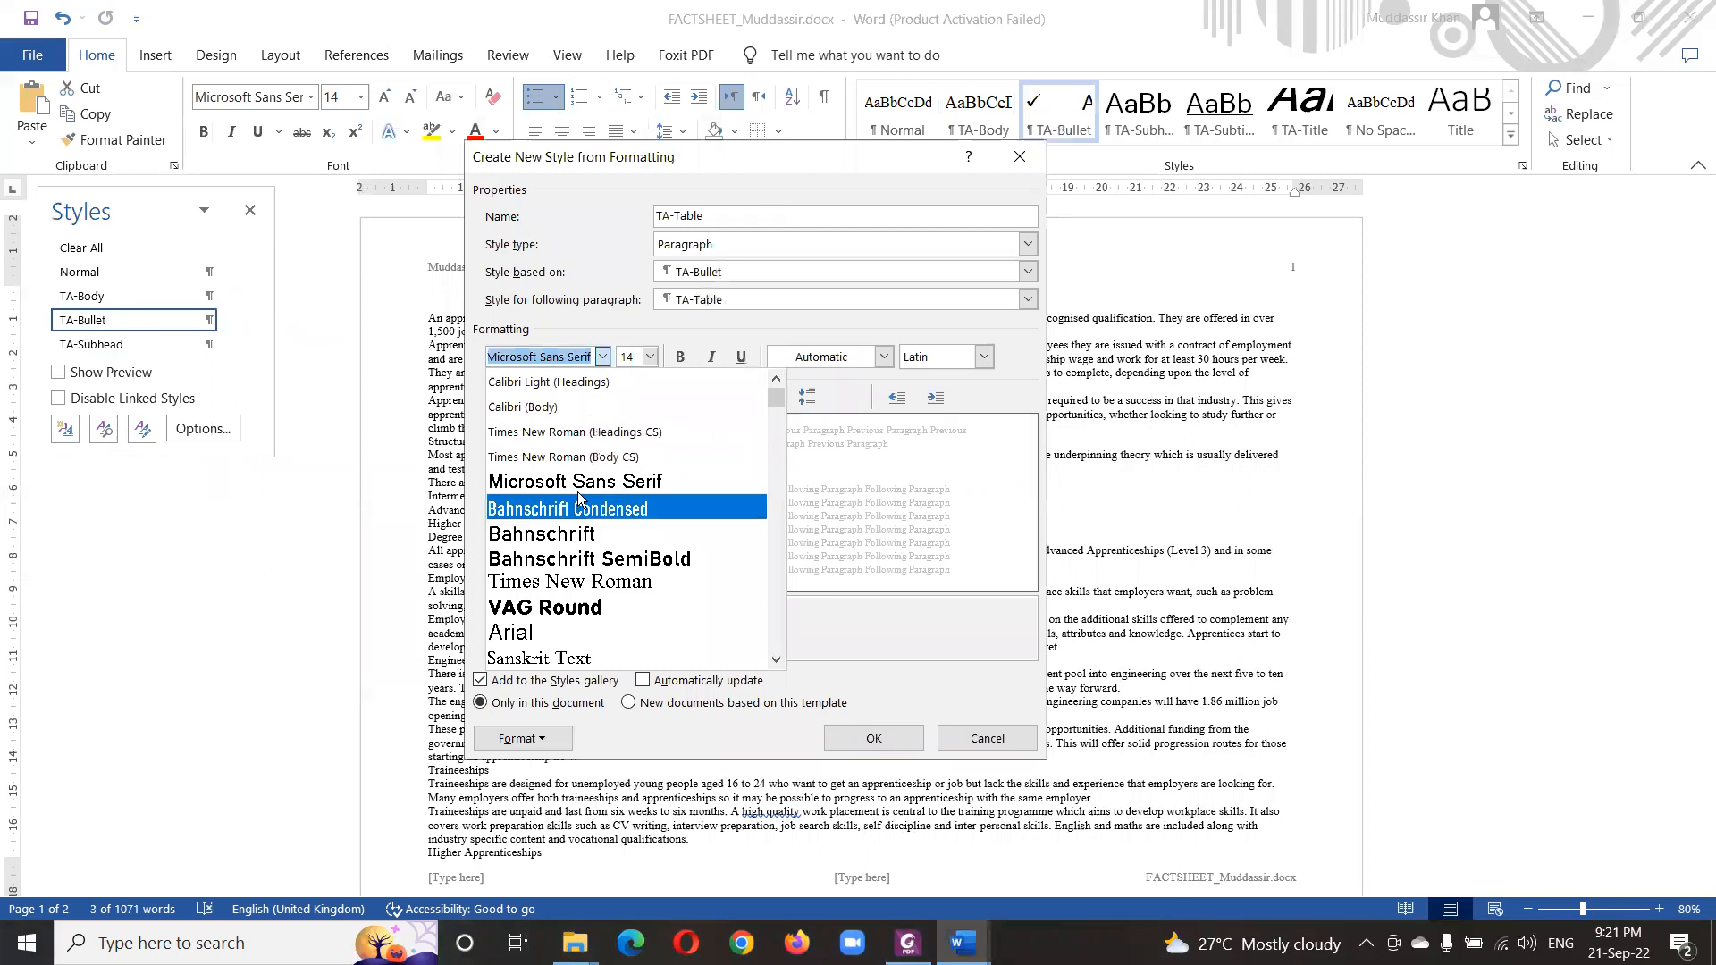
text(Times New Roman ()
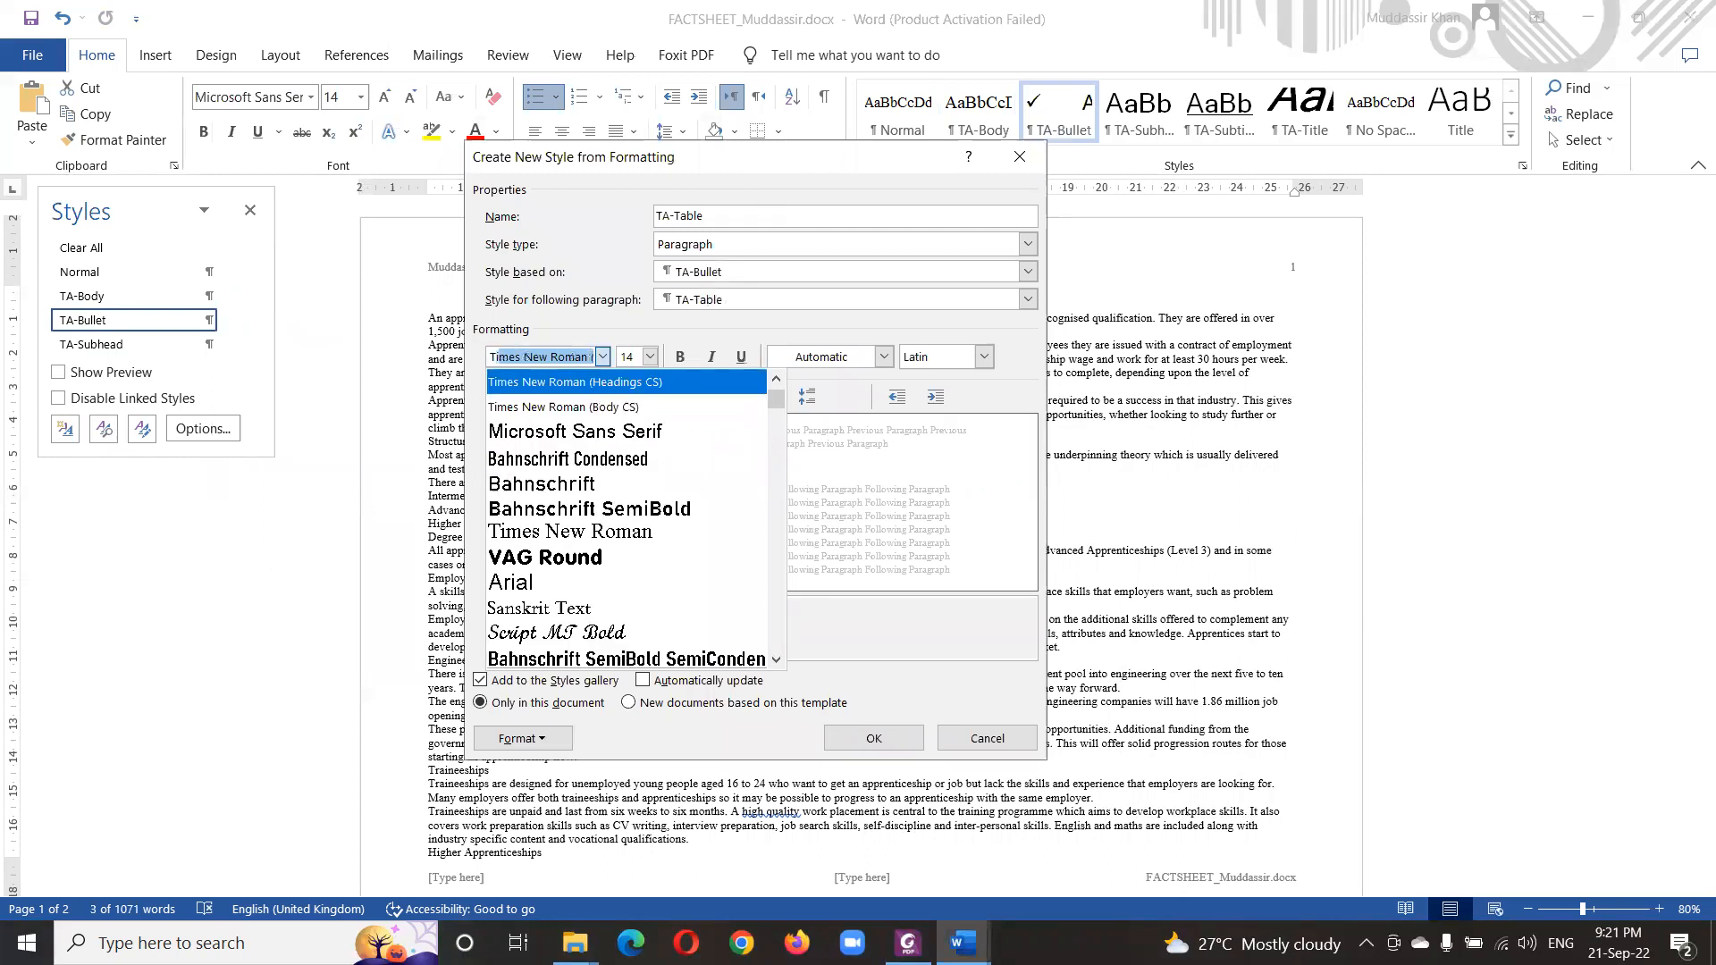
key(Tab)
- Give TA-Table a 12 pt size and left alignment, and save the style
key(alt+Tab)
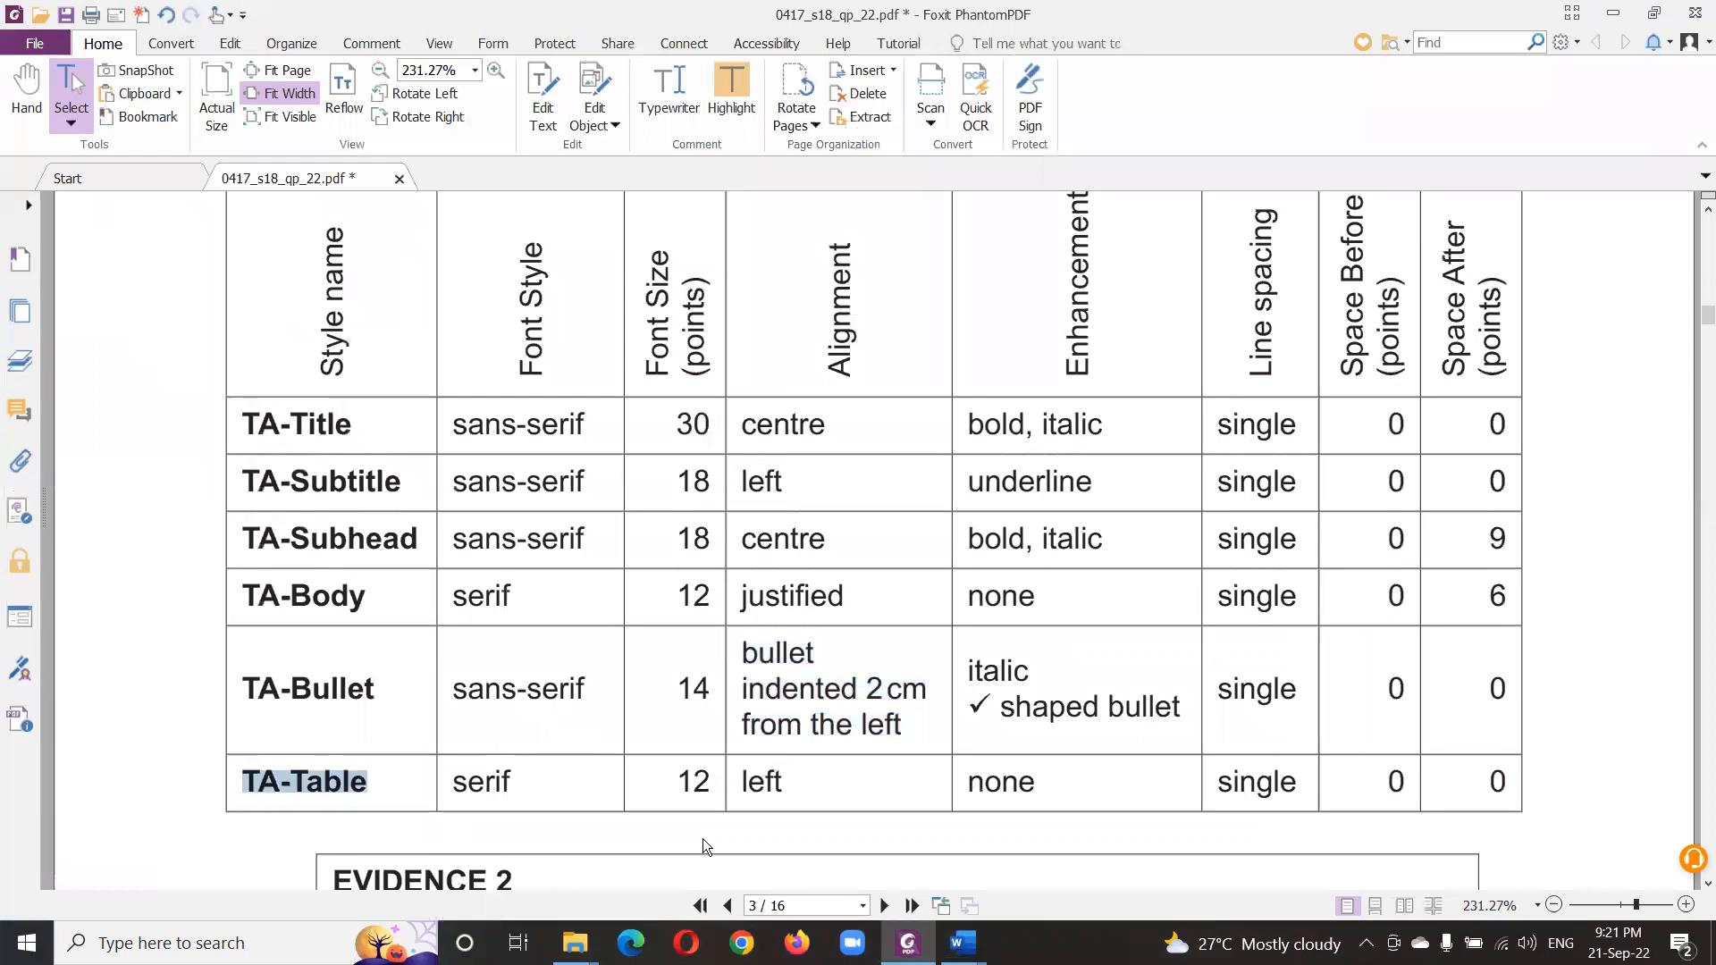
key(alt+Tab)
text(1)
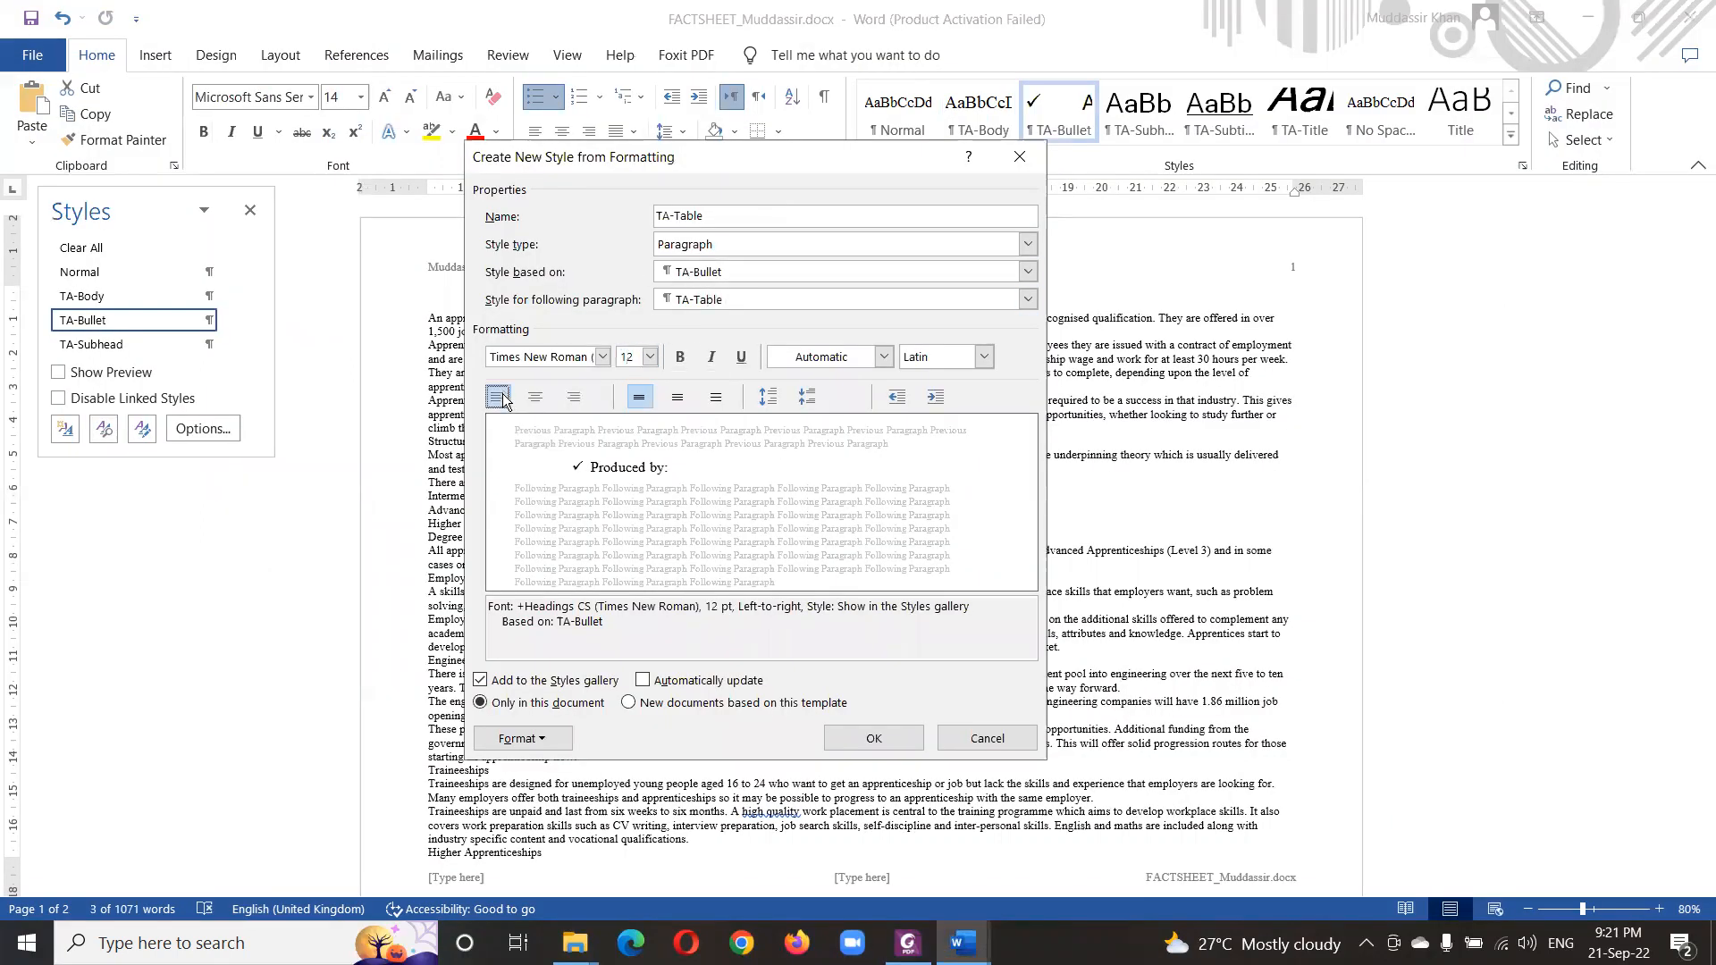
key(alt+Tab)
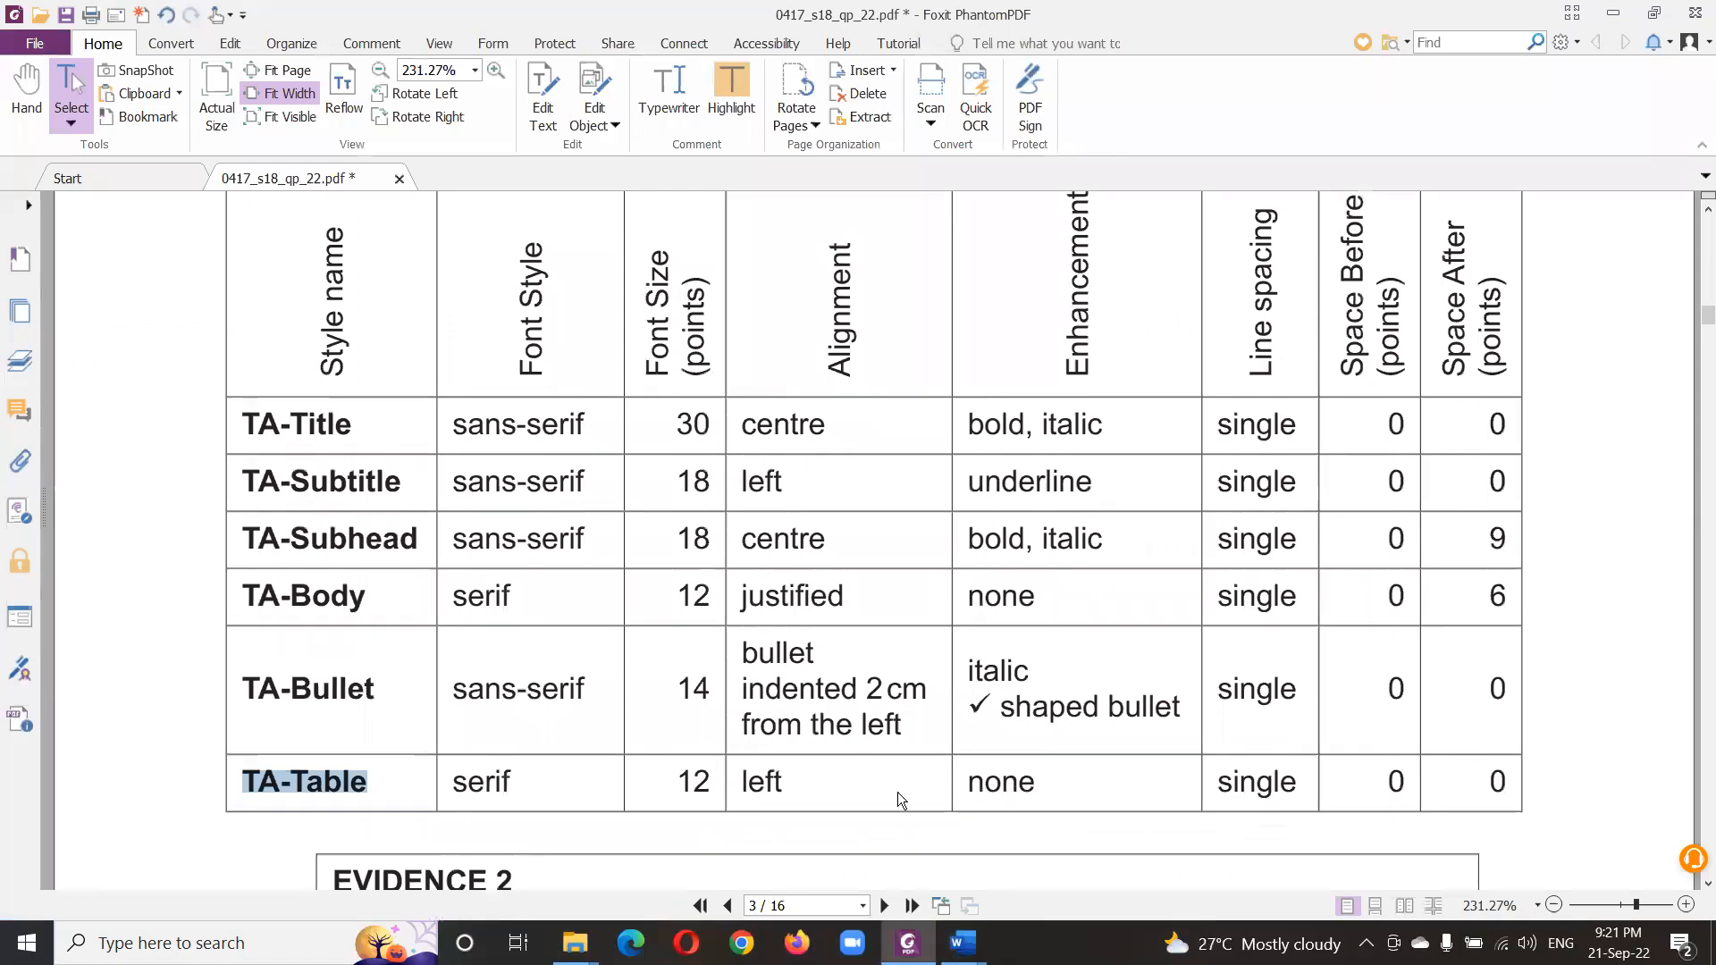
key(alt+Tab)
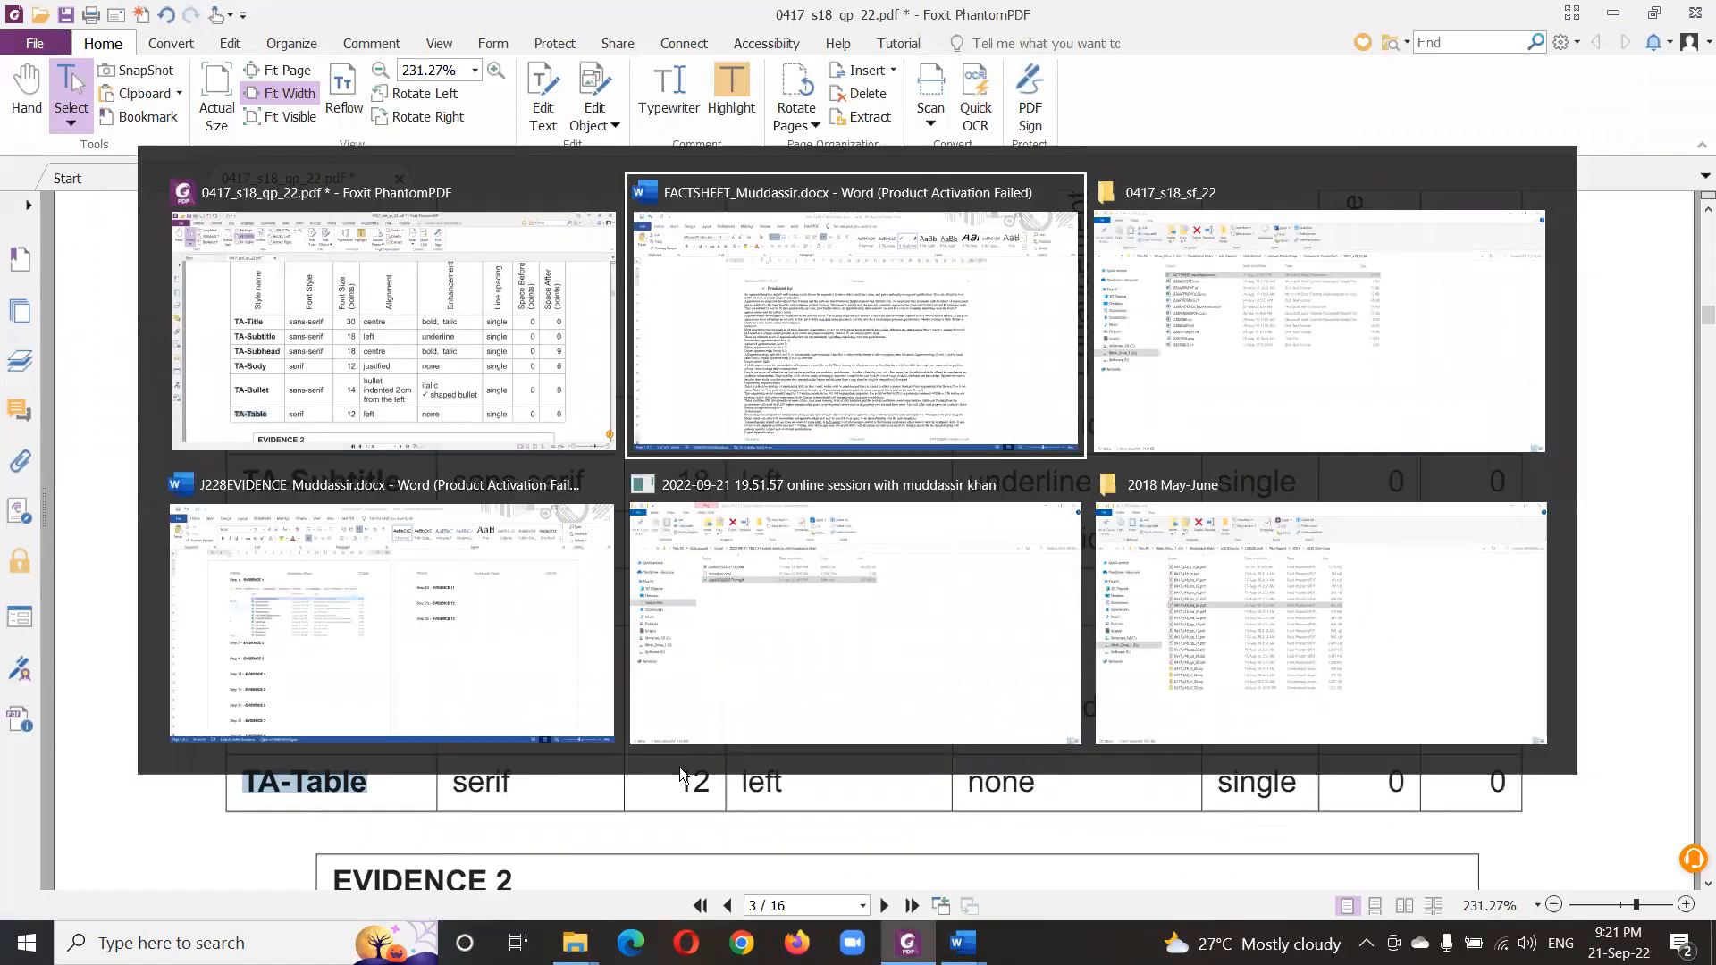
click(846, 739)
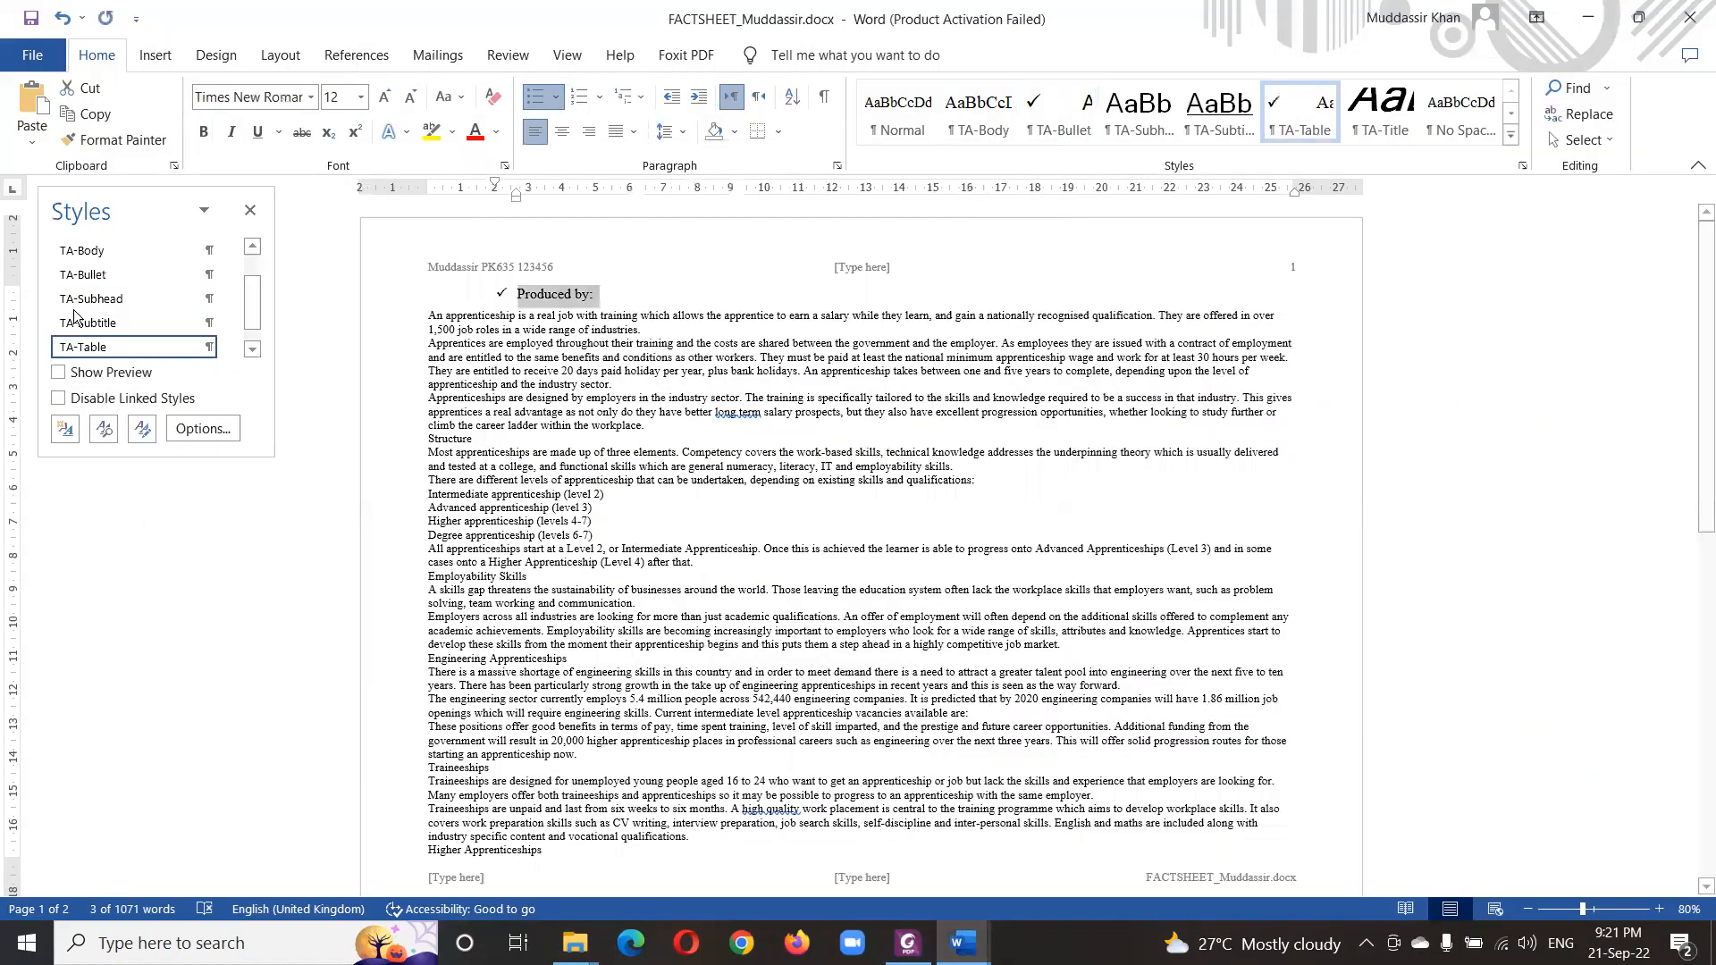
- Enlarge the Styles pane and copy the name TA-Subhead from the question paper
drag(278, 463, 313, 558)
key(alt+Tab)
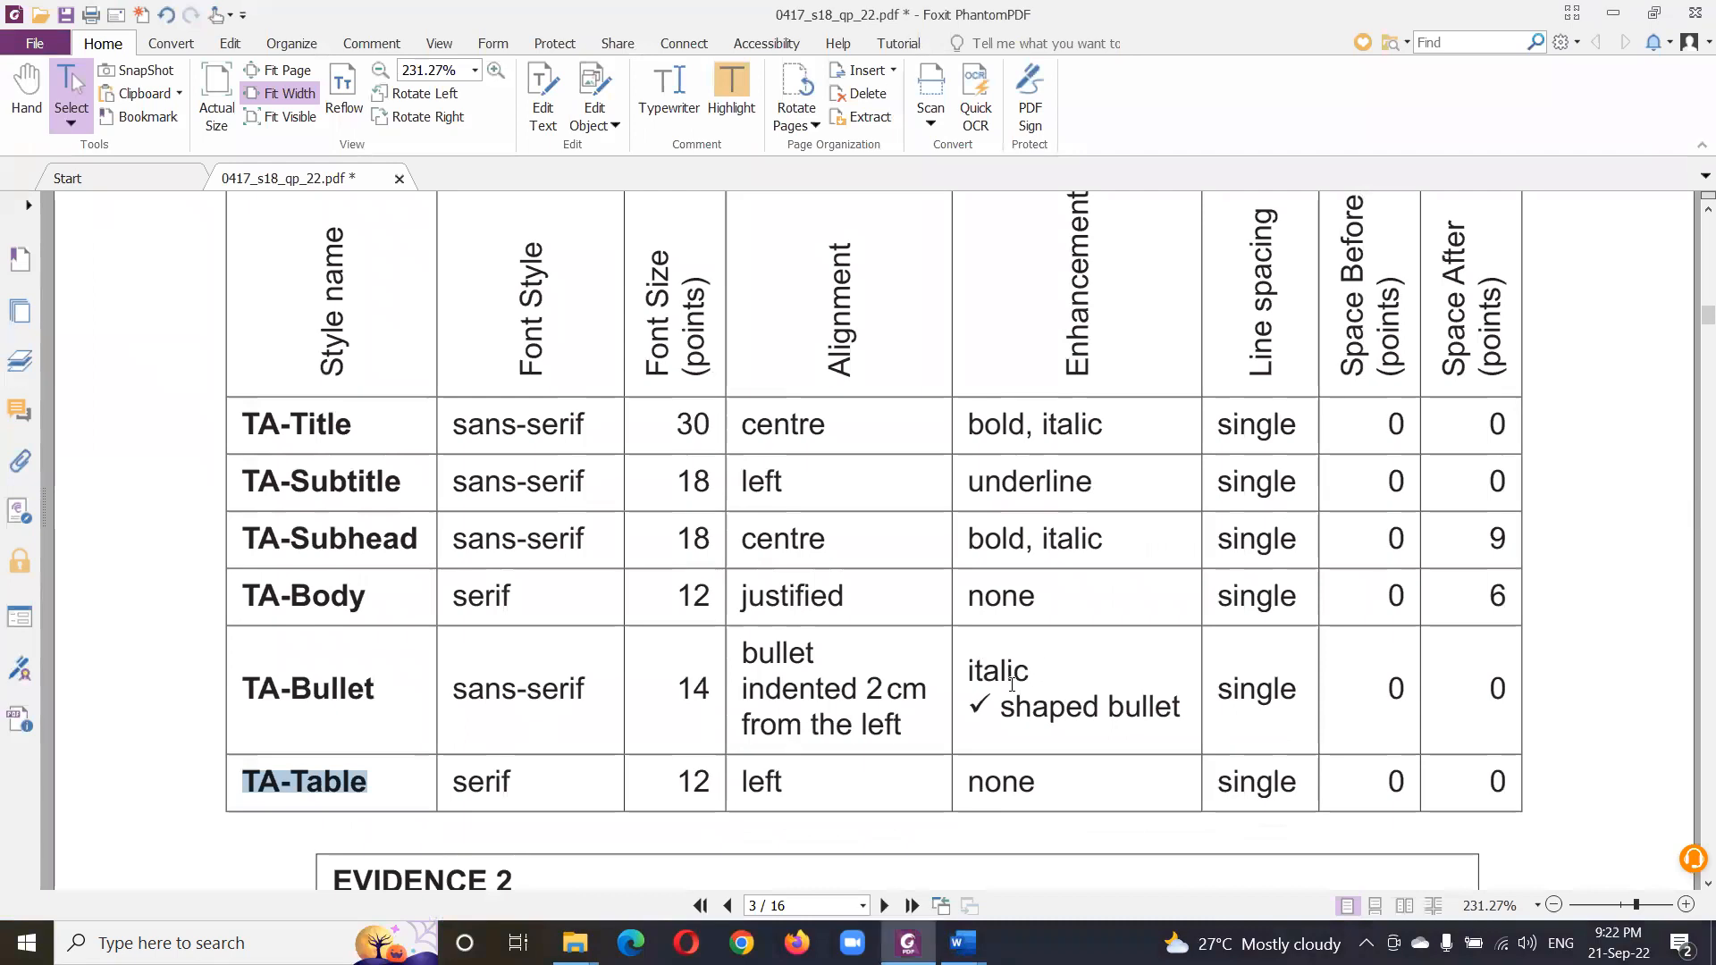
scroll(788, 711, down, 3)
drag(336, 684, 514, 689)
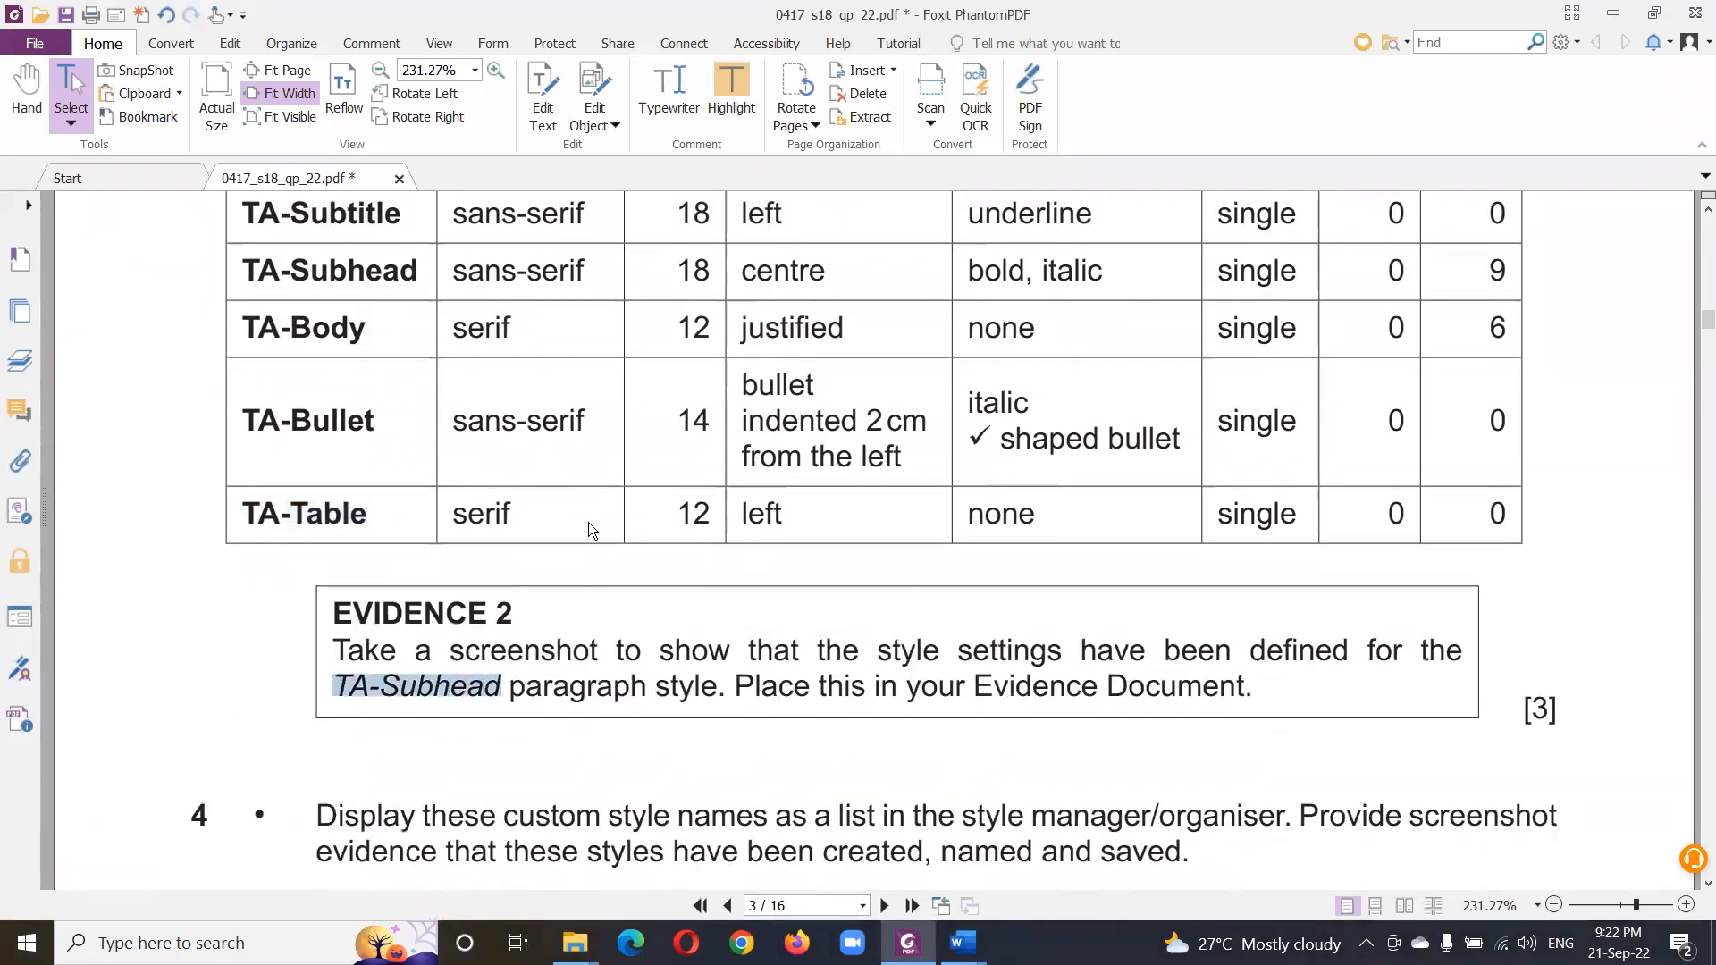
key(alt+Tab)
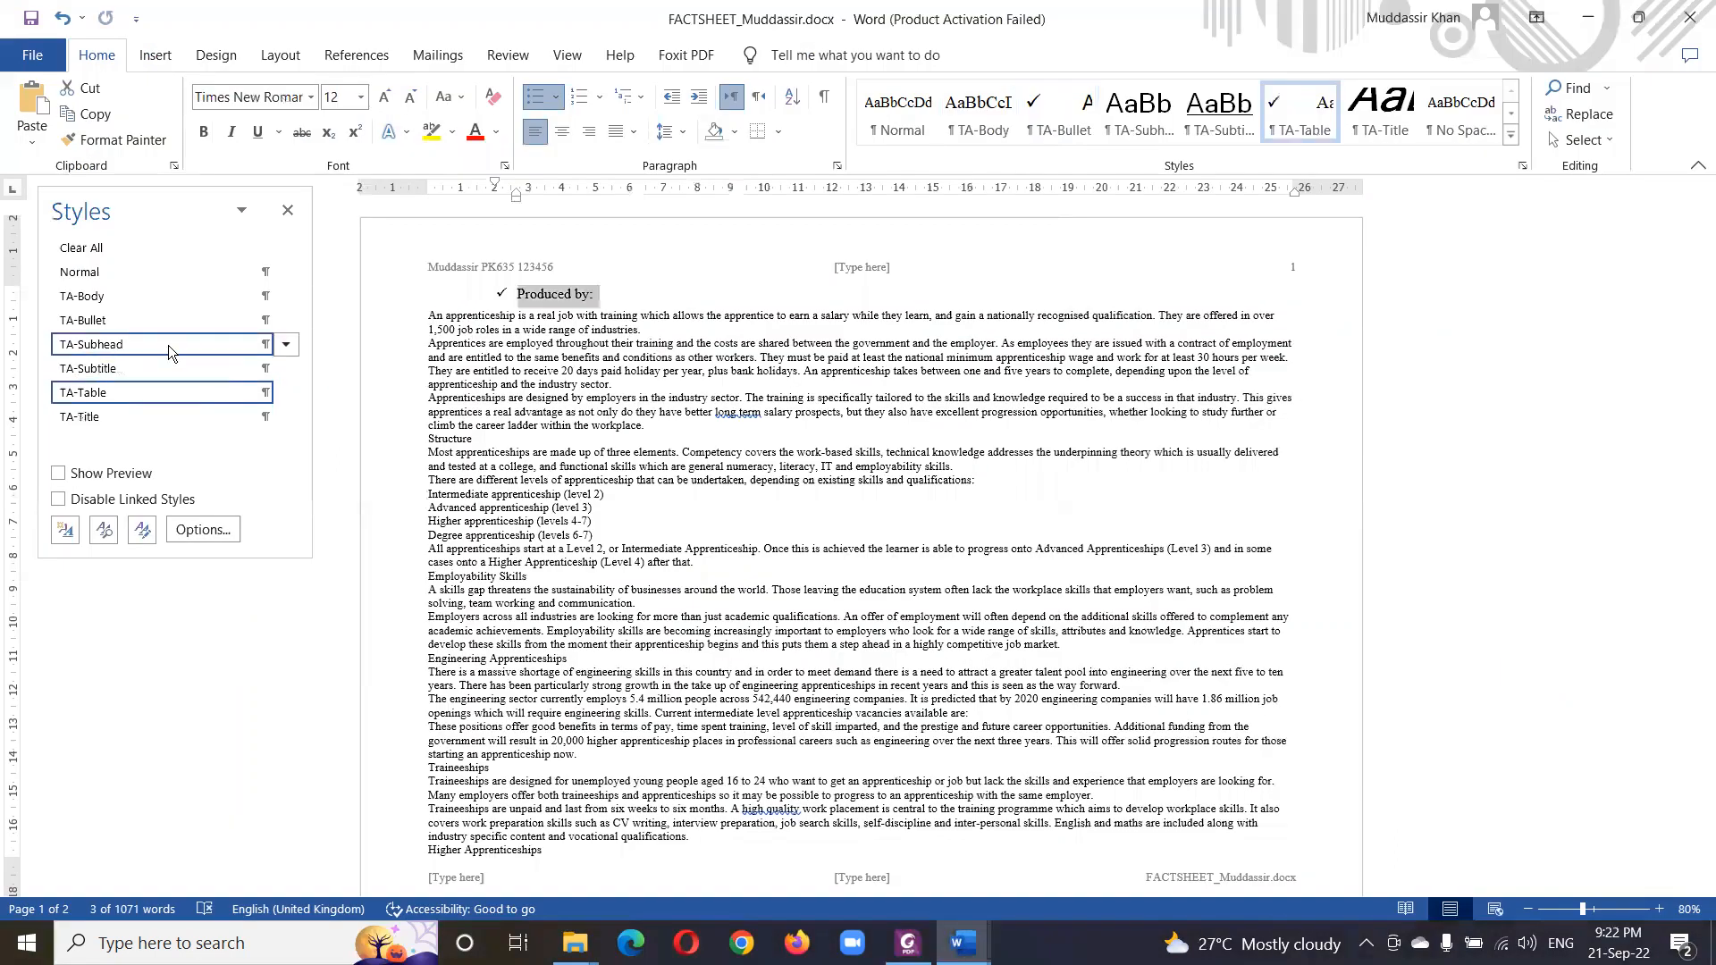
- Apply TA-Subhead to 'Produced by:' and change the style's paragraph alignment to centred
click(168, 345)
click(279, 346)
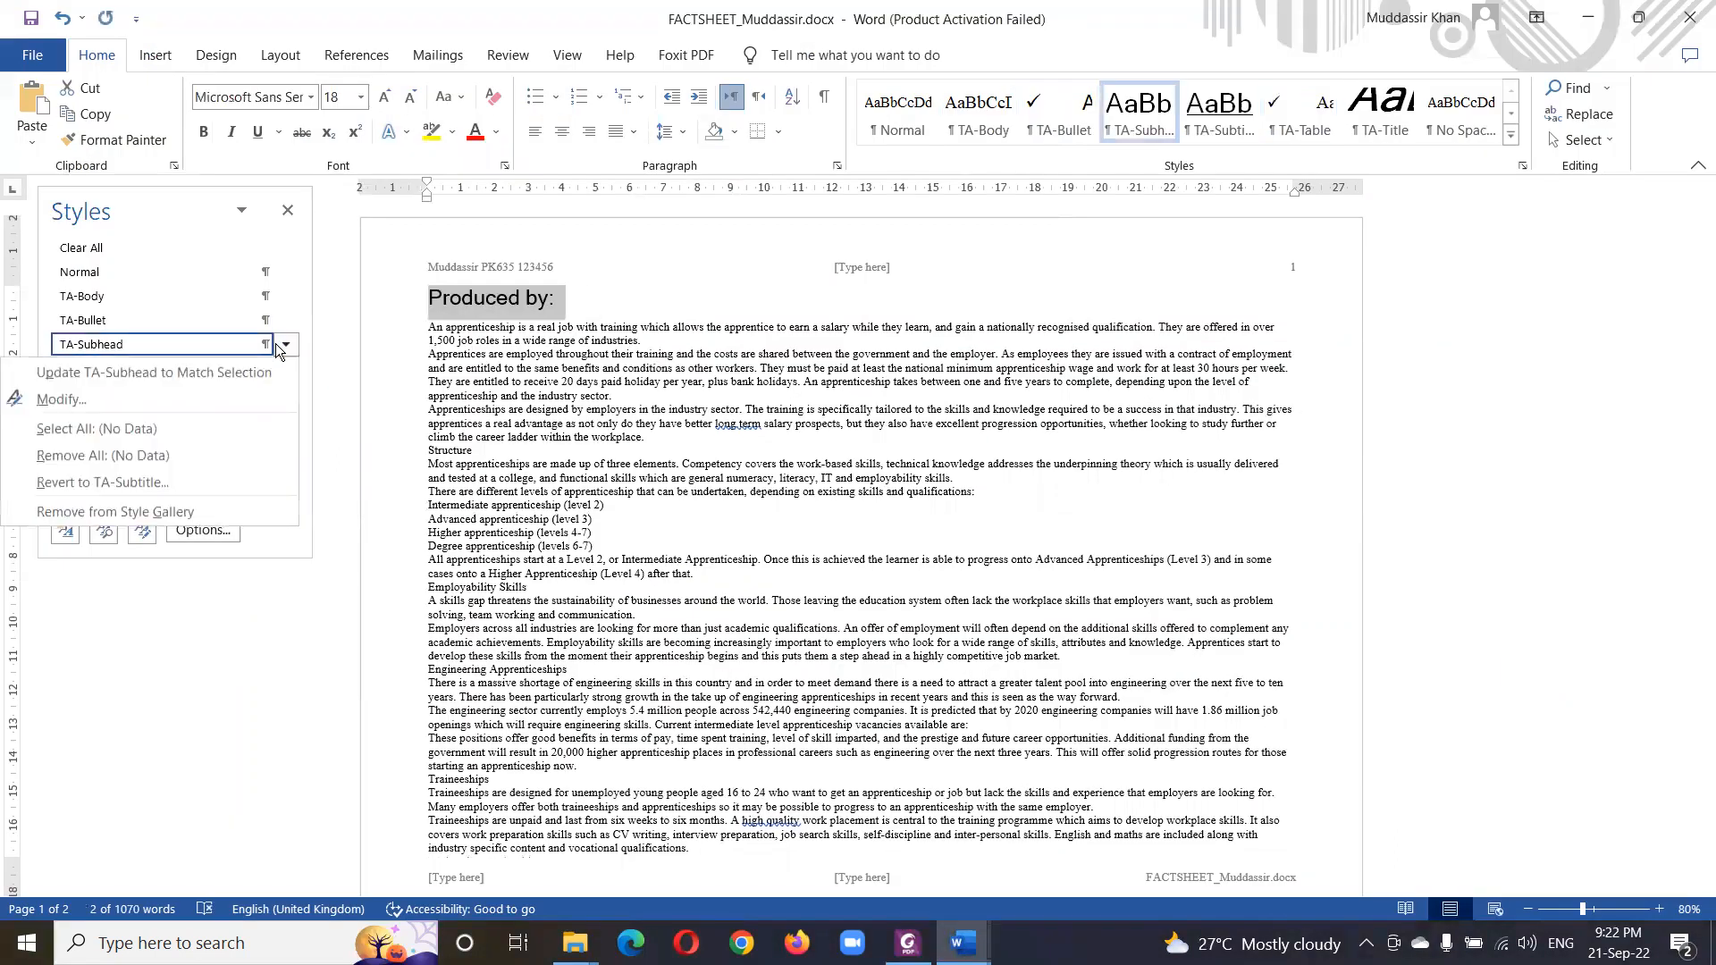
click(169, 402)
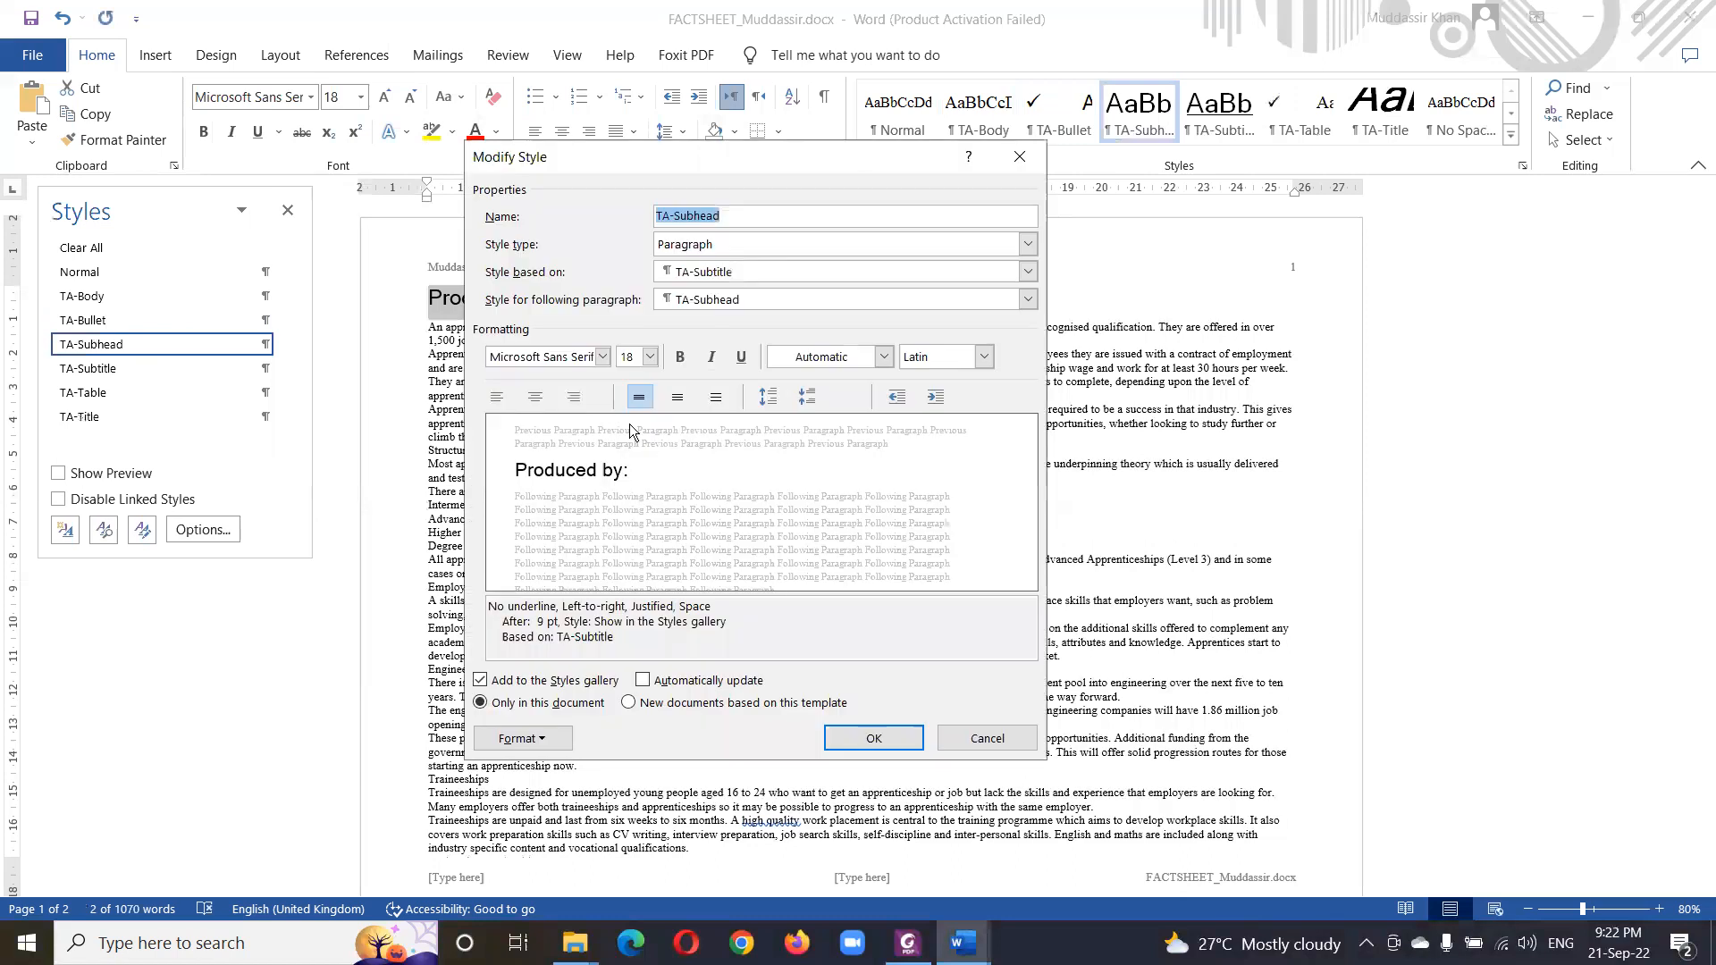
click(543, 738)
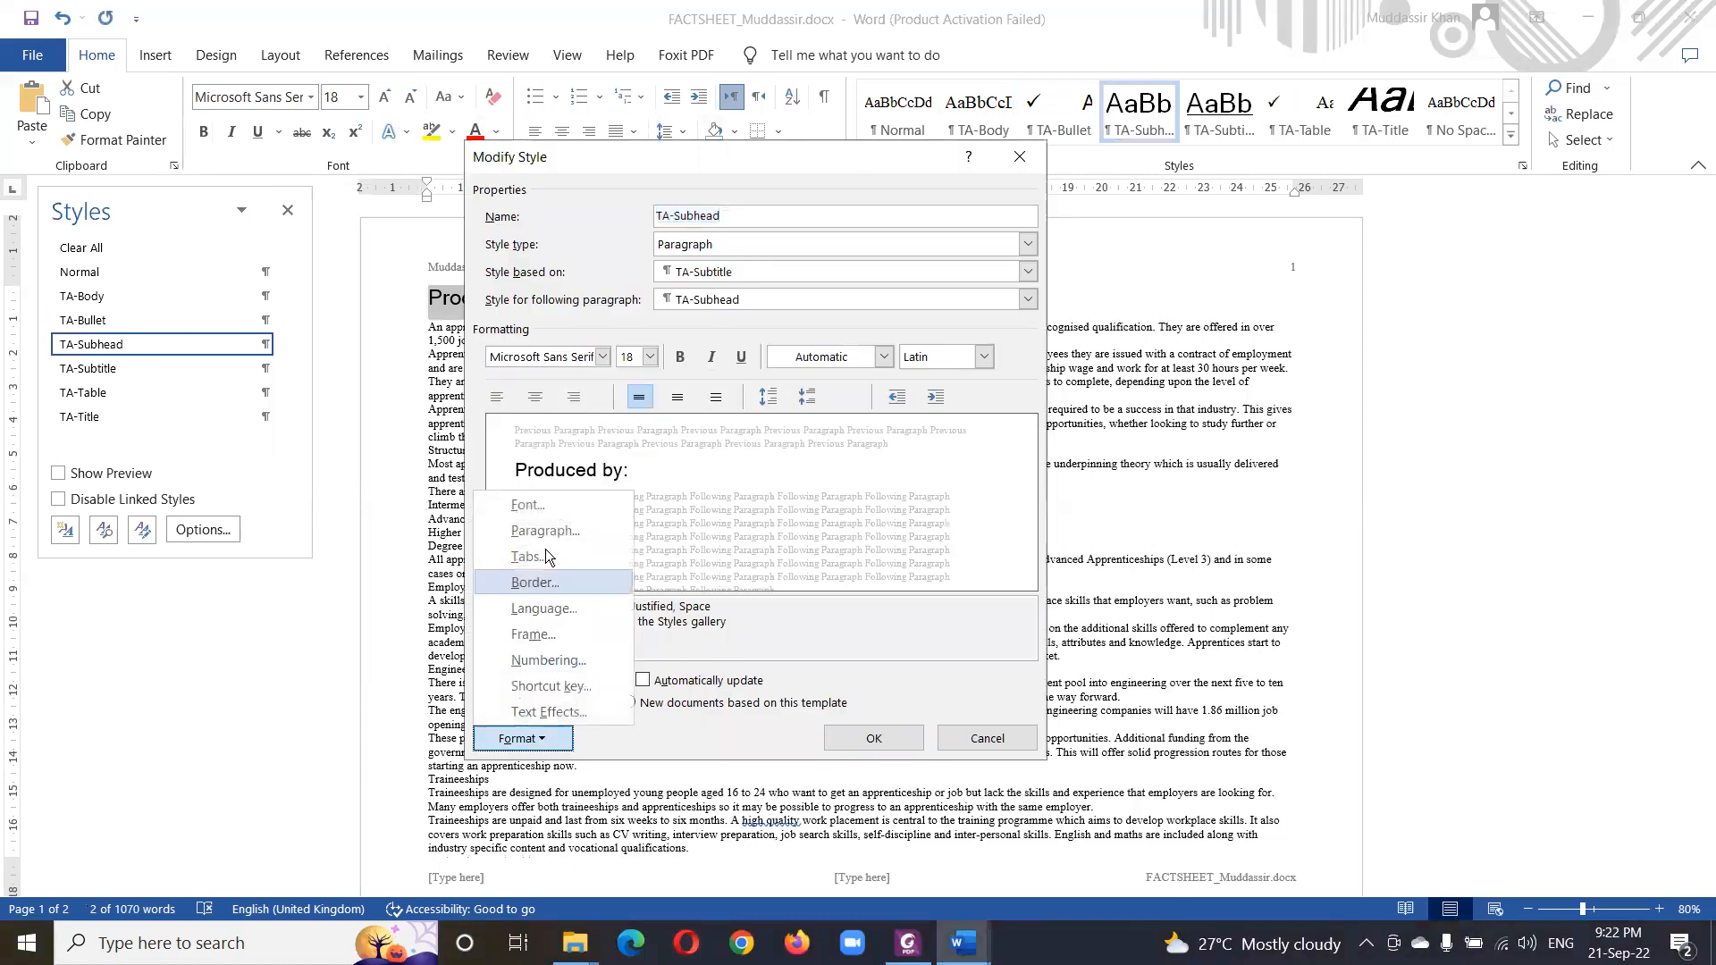
click(581, 529)
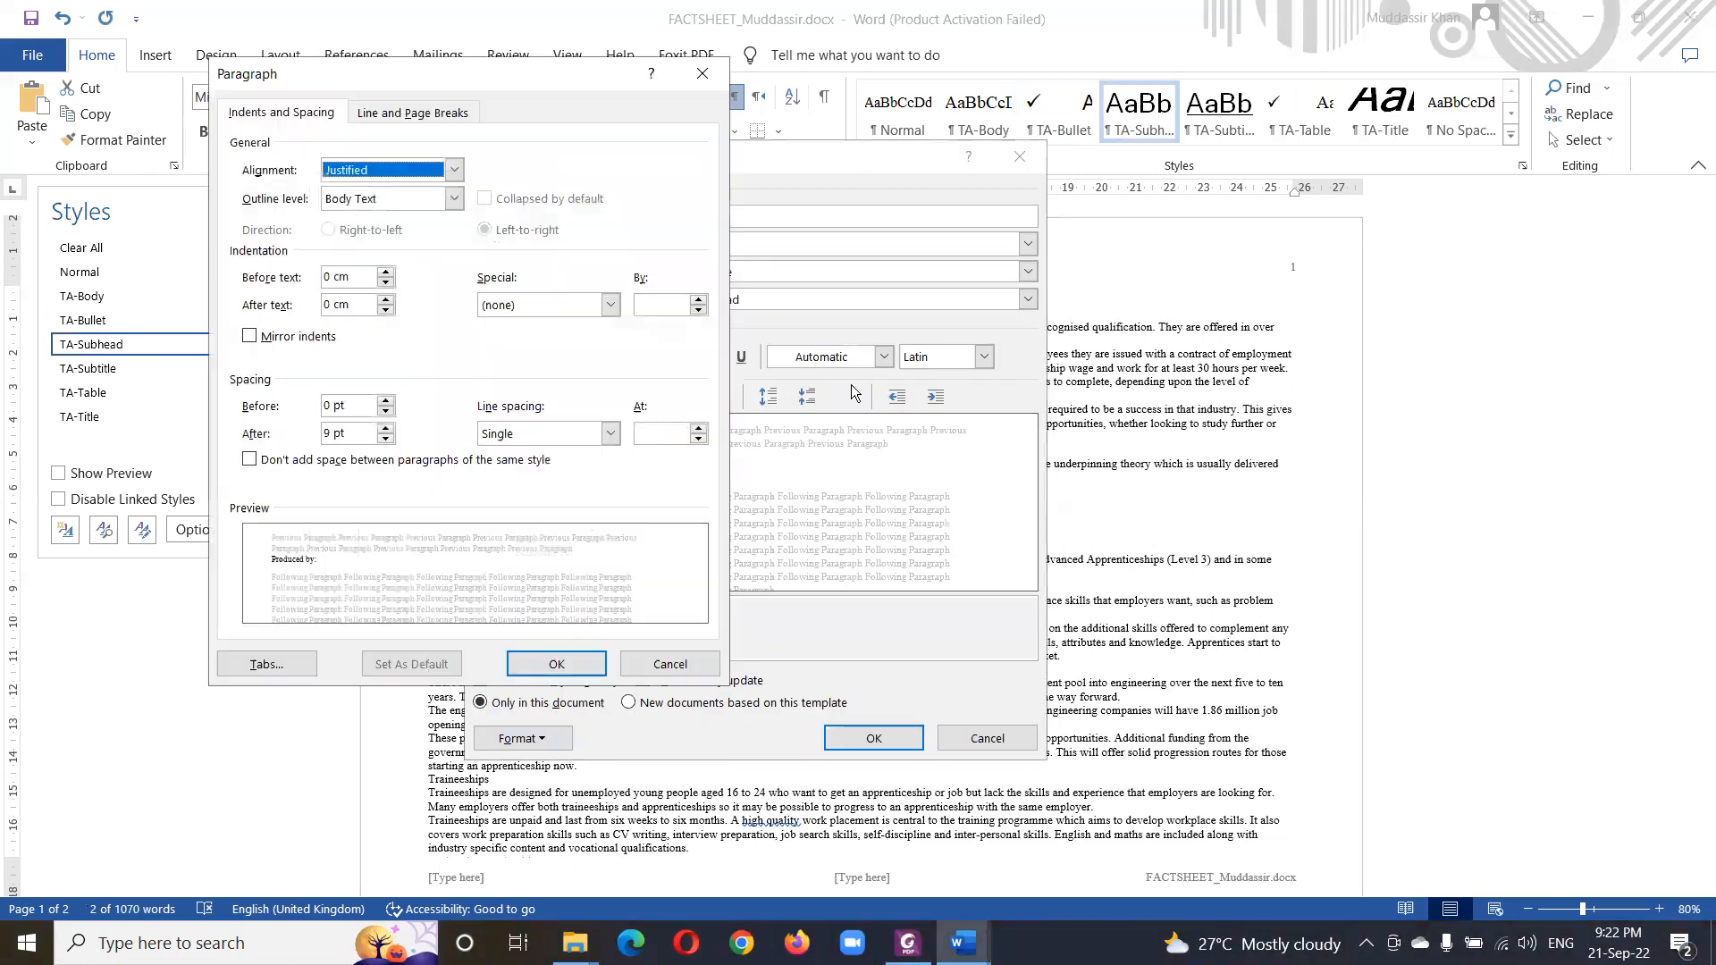
click(455, 169)
click(418, 206)
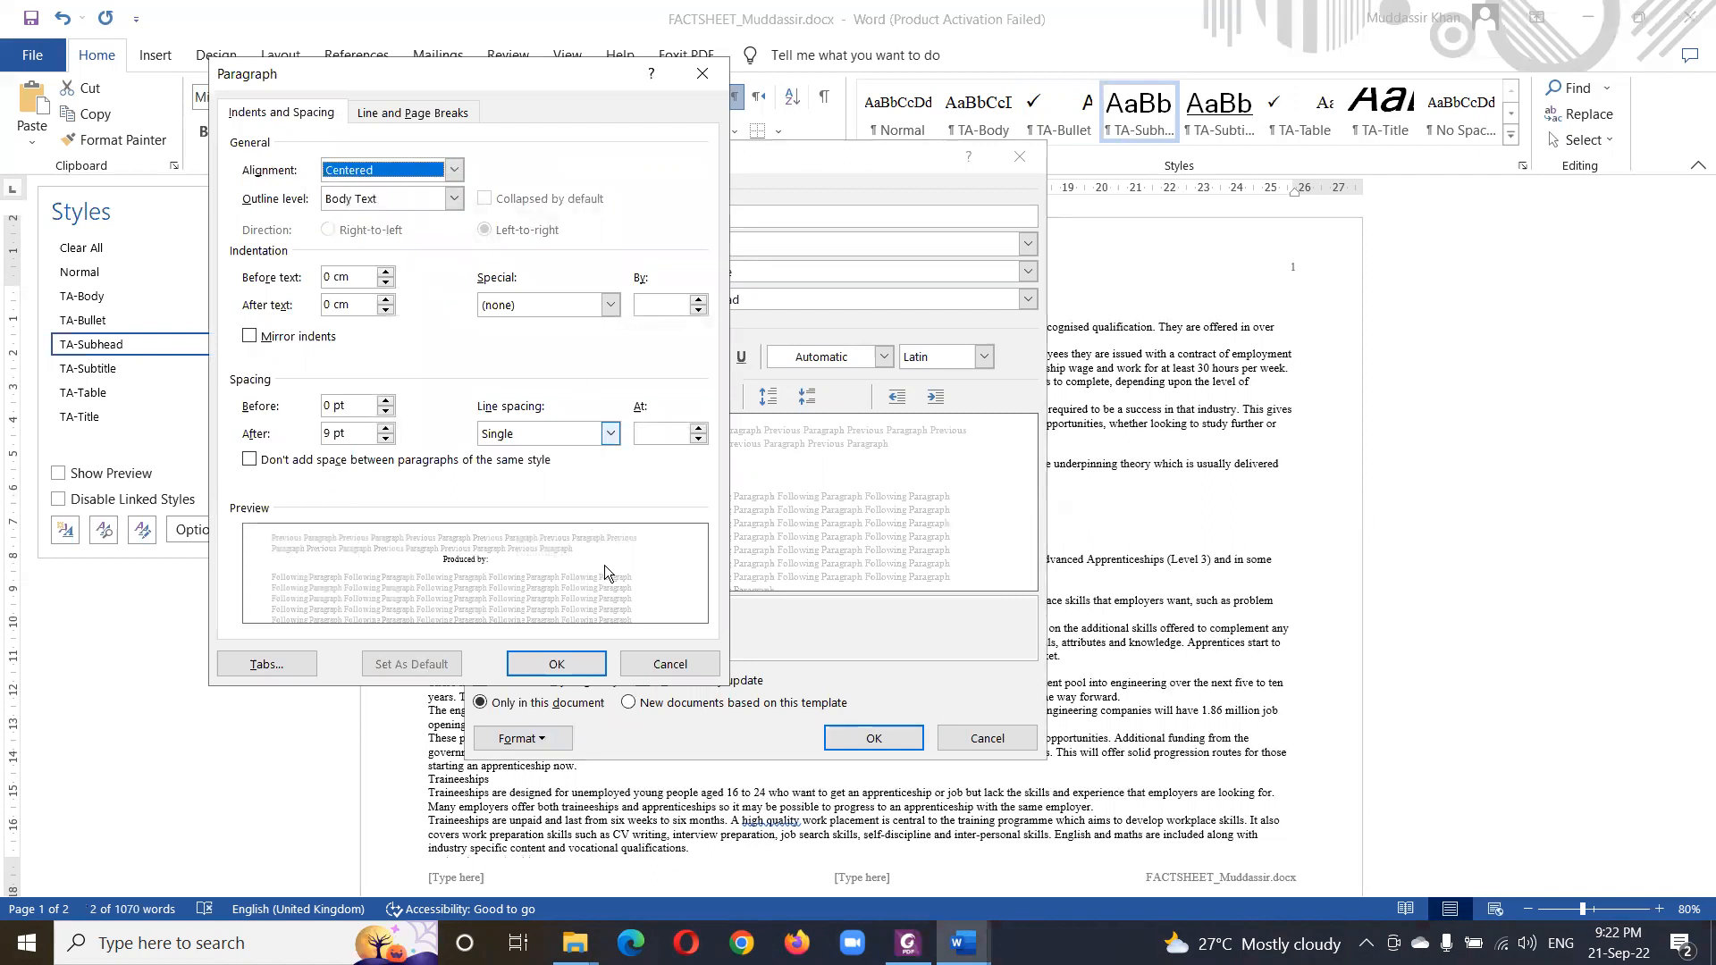
click(556, 664)
click(873, 738)
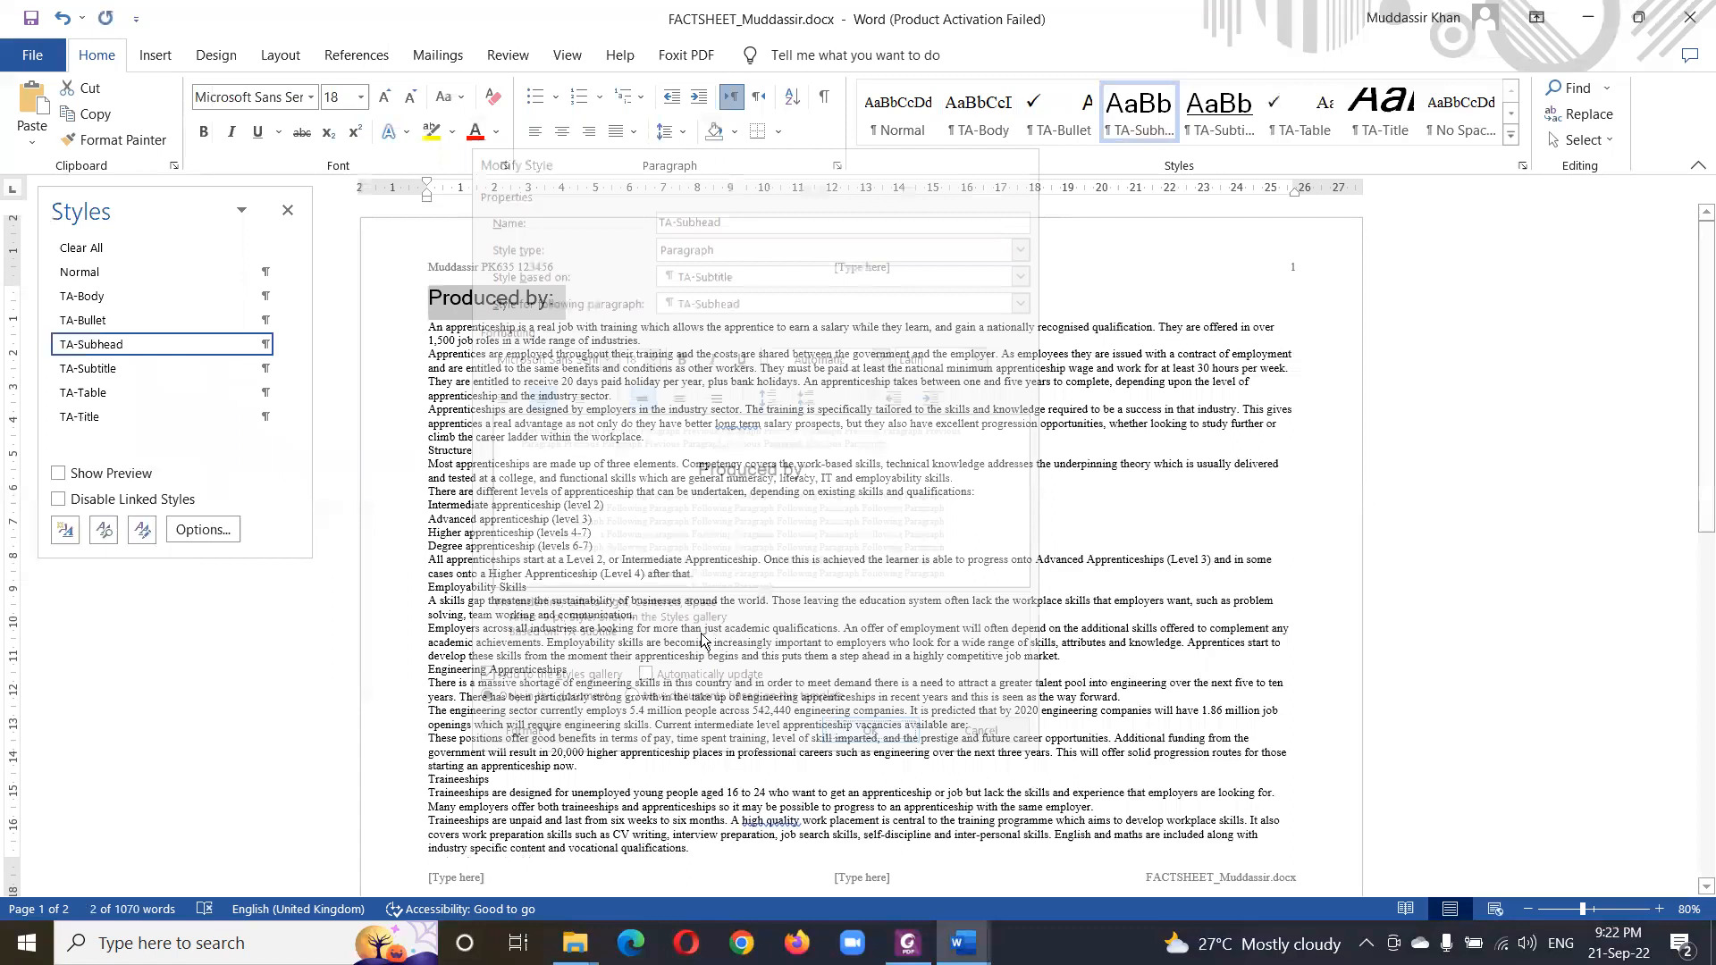
- Reopen the TA-Subhead Modify Style settings after checking the task
key(alt+Tab)
key(alt+Tab)
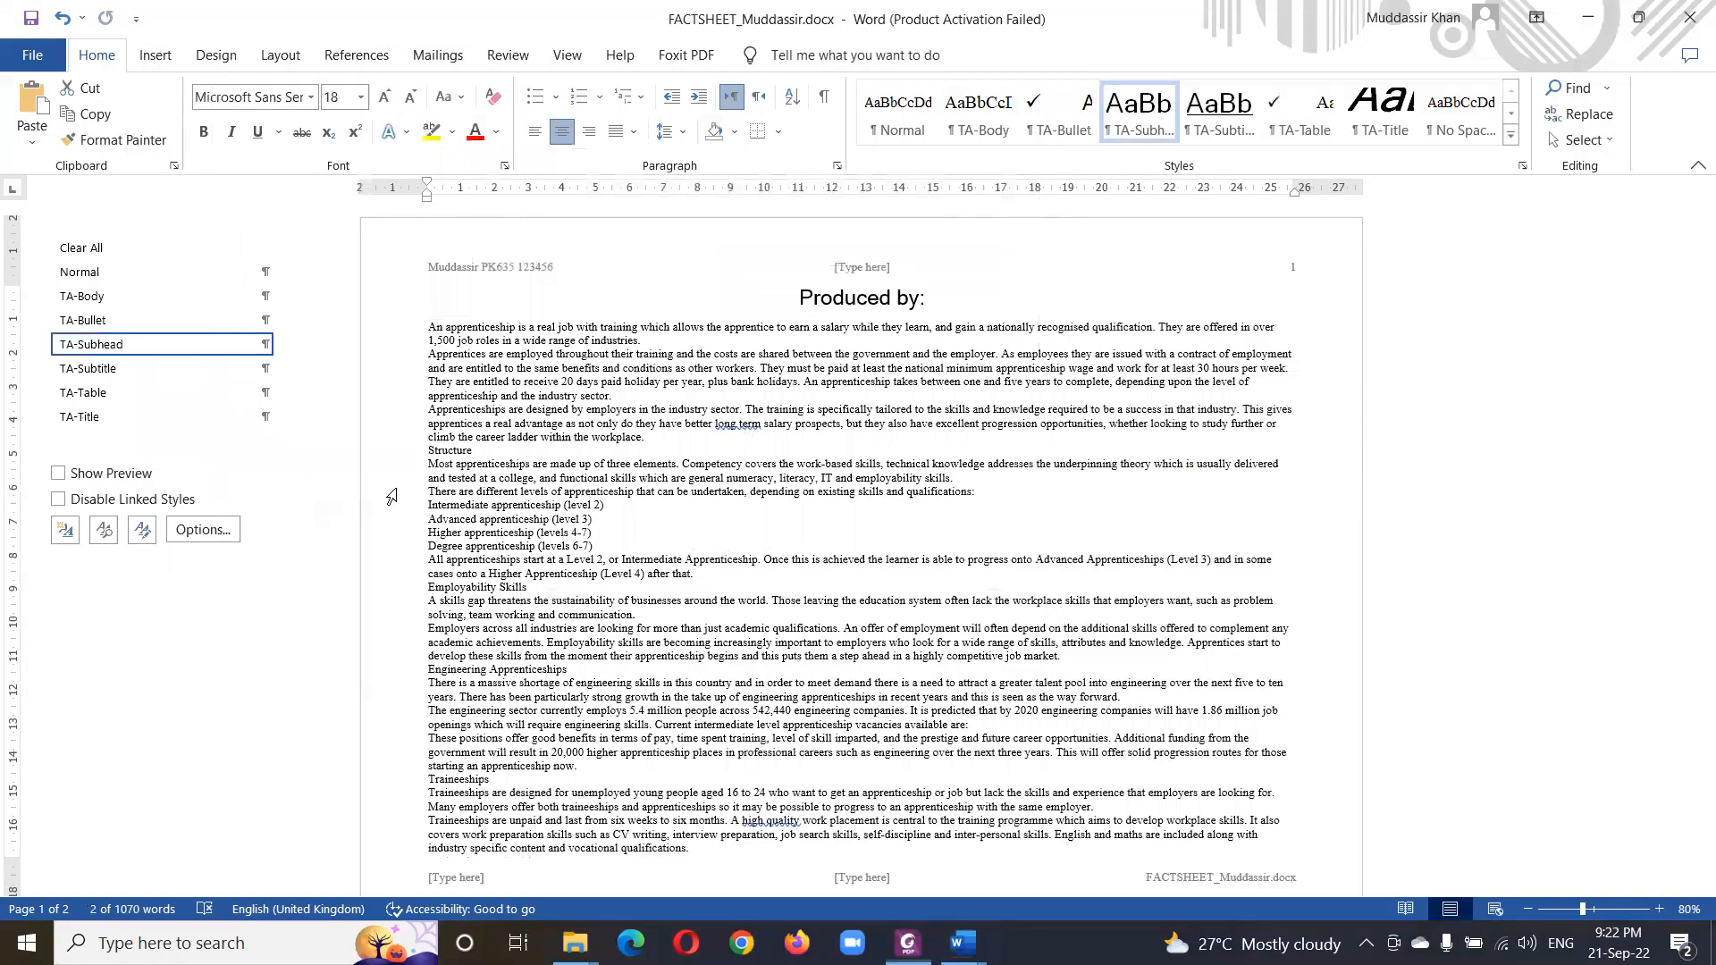
click(285, 345)
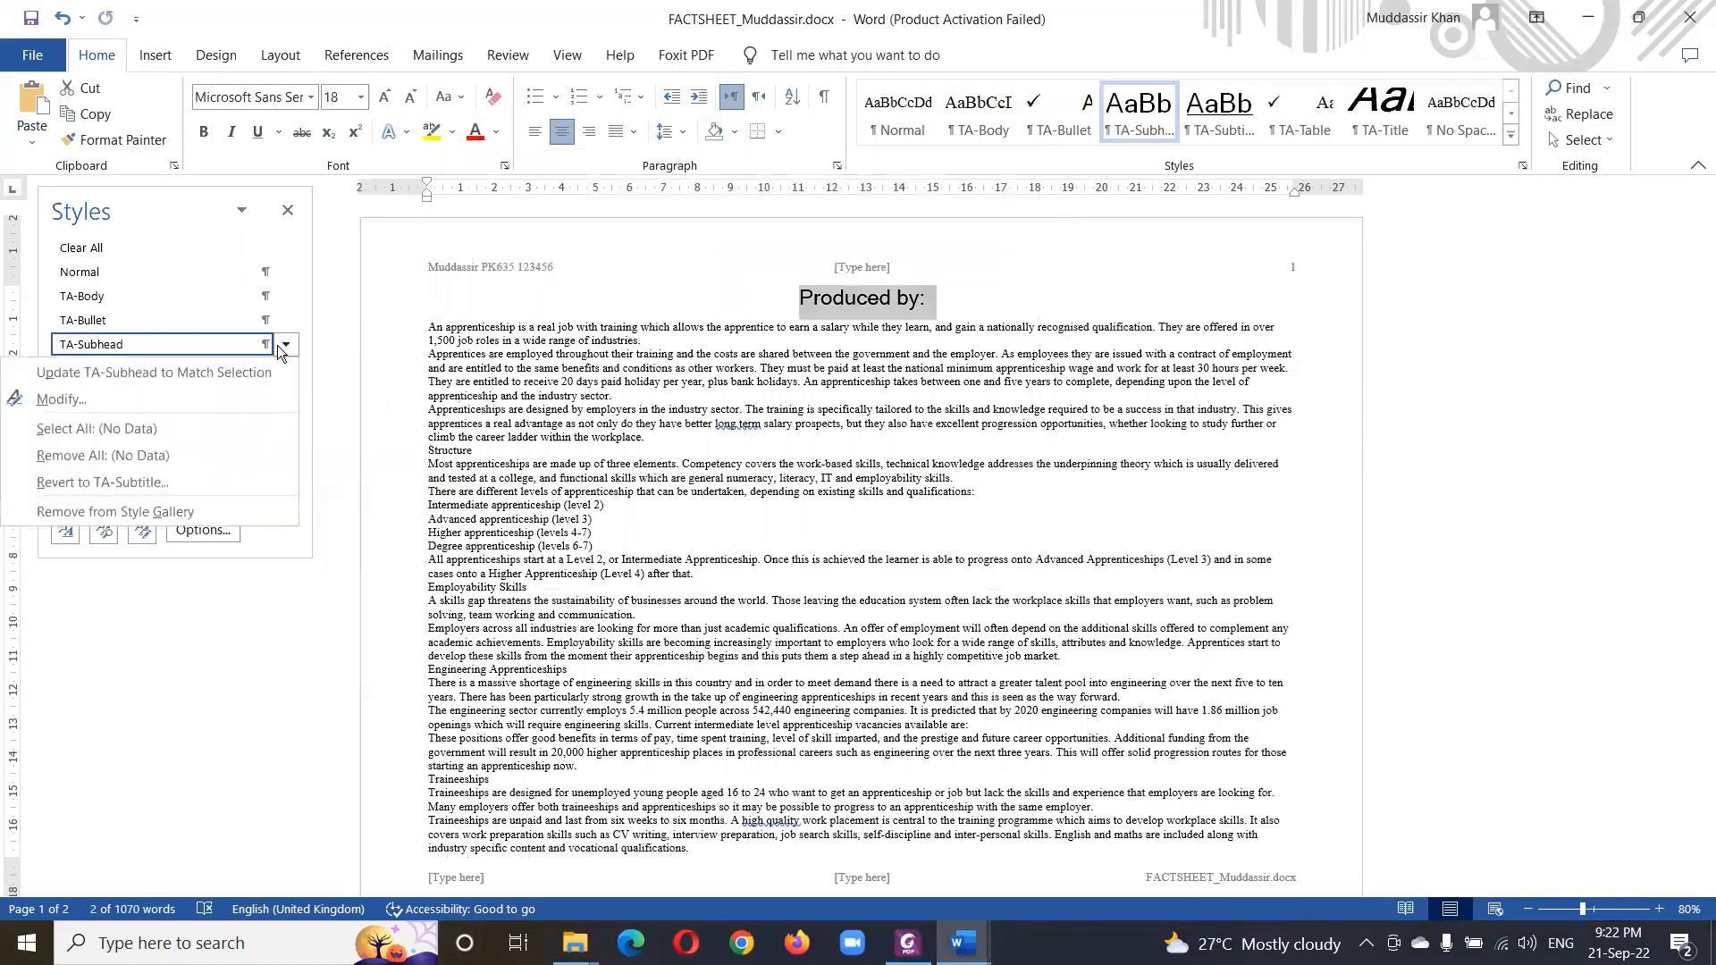
click(61, 400)
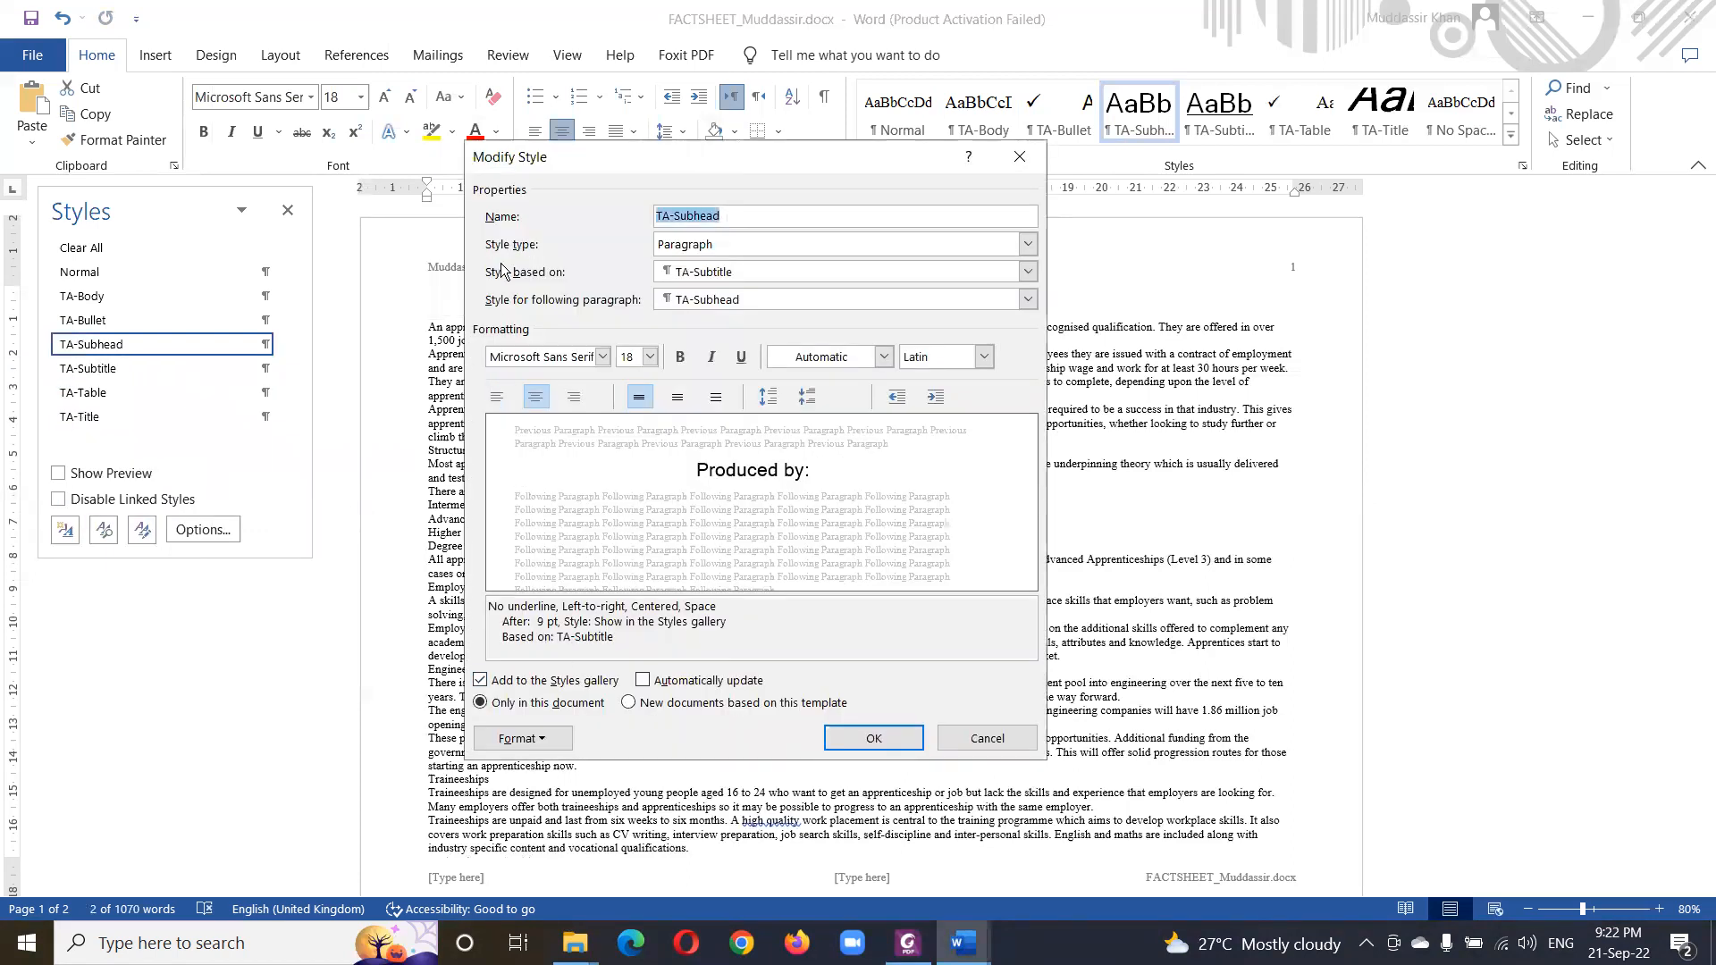
- Take a screen snip of the TA-Subhead style settings window as evidence
key(super+shift+s)
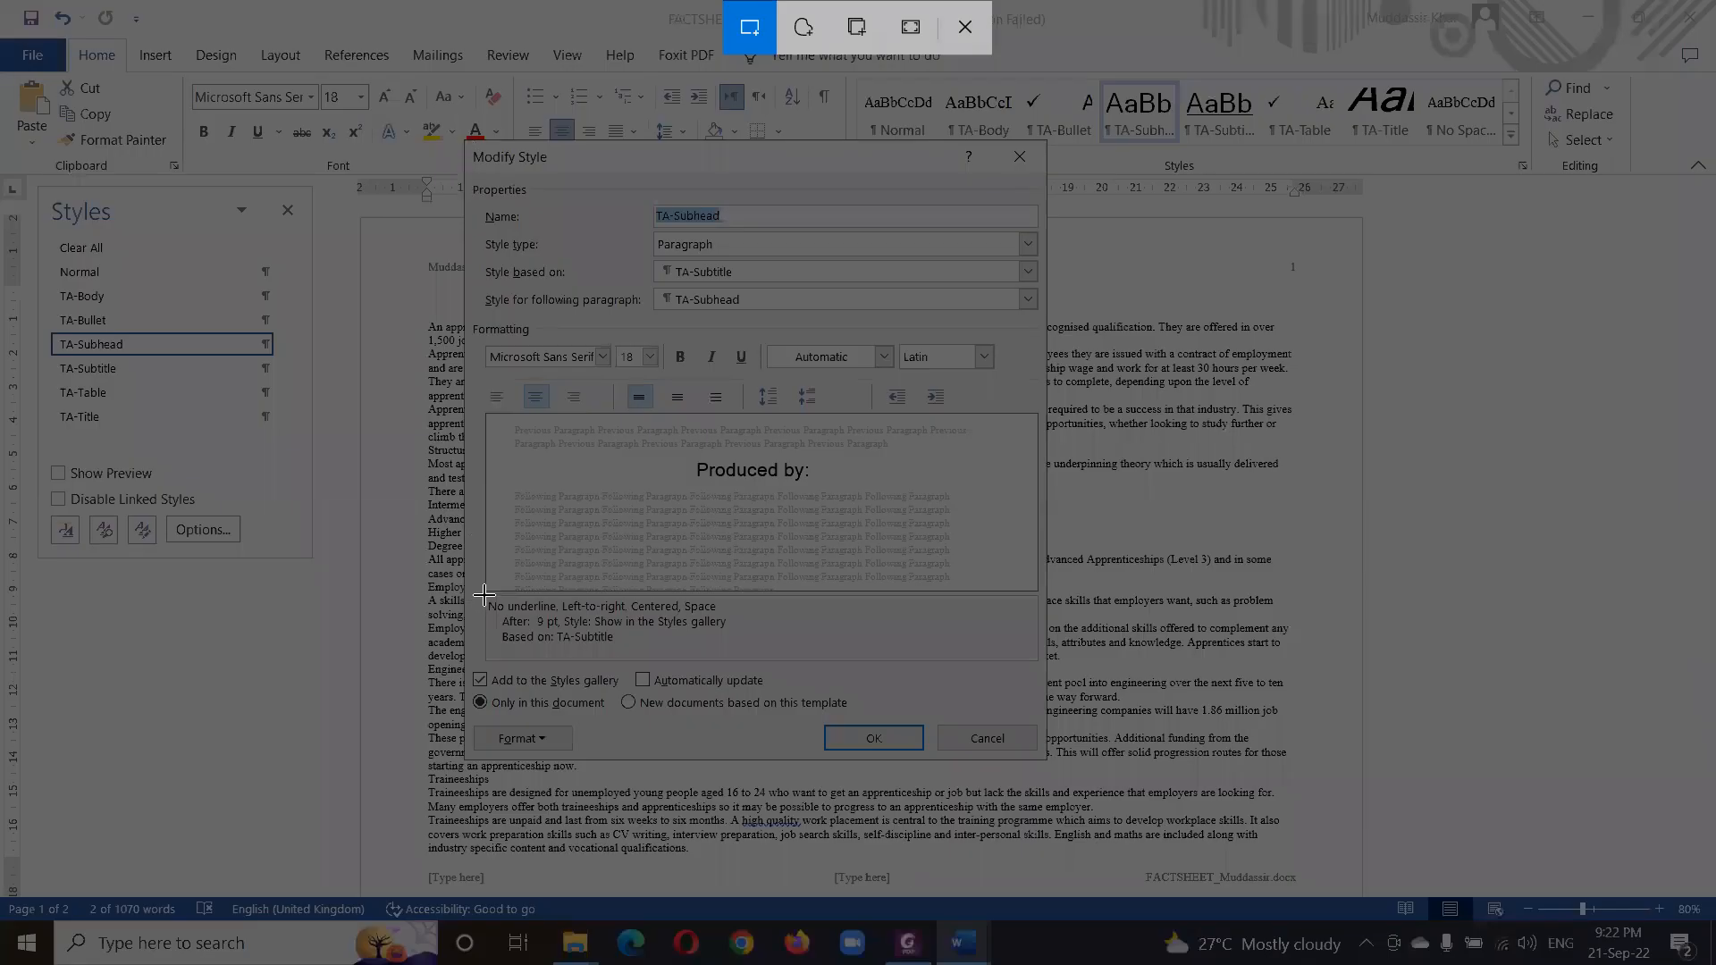
mouse_move(484, 595)
mouse_down()
mouse_move(804, 670)
mouse_move(609, 560)
mouse_up()
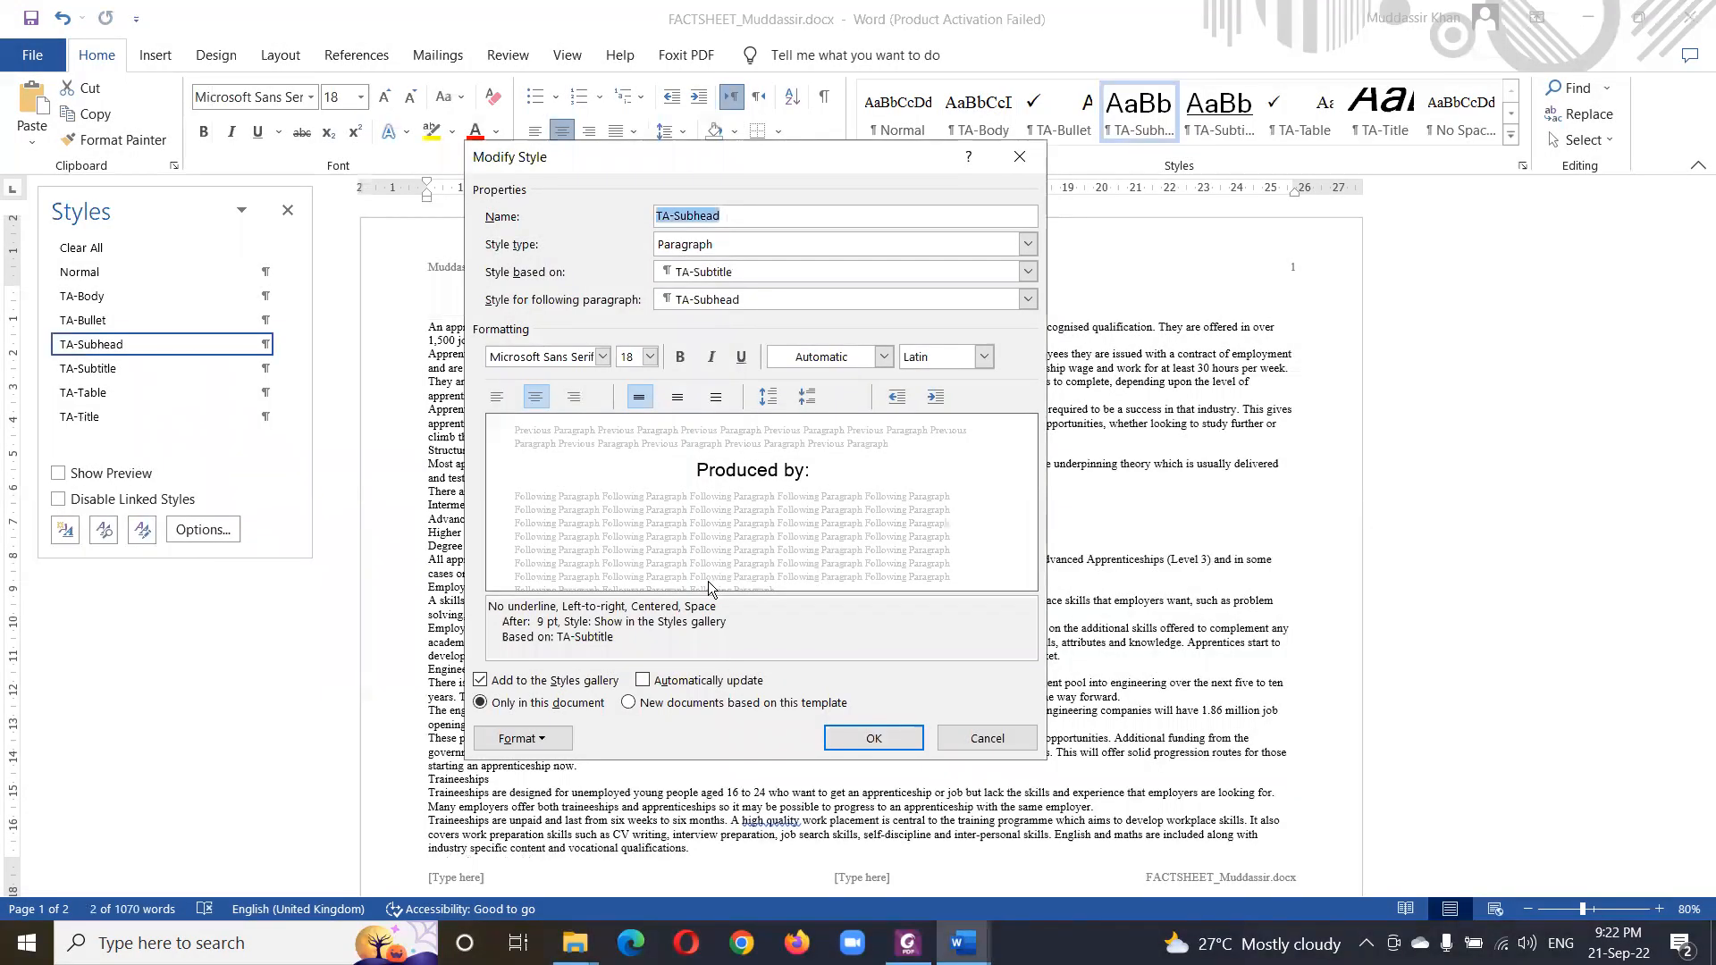
key(super+shift+s)
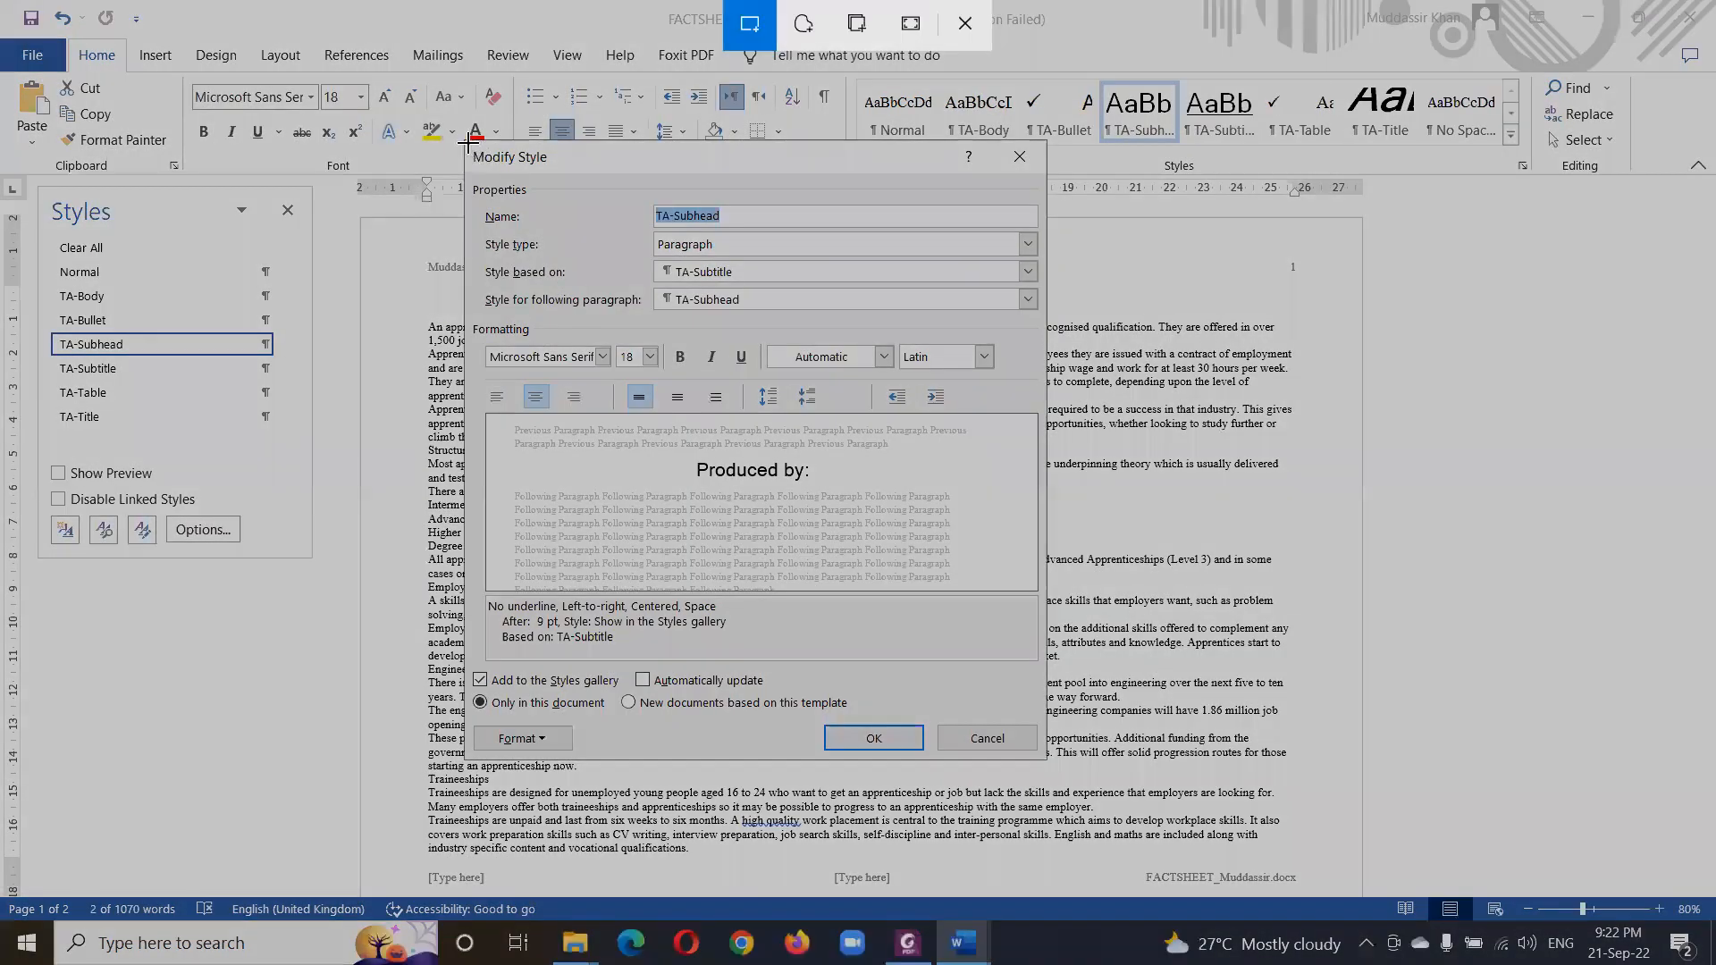
mouse_move(462, 138)
mouse_down()
mouse_move(1059, 770)
mouse_move(1043, 760)
mouse_up()
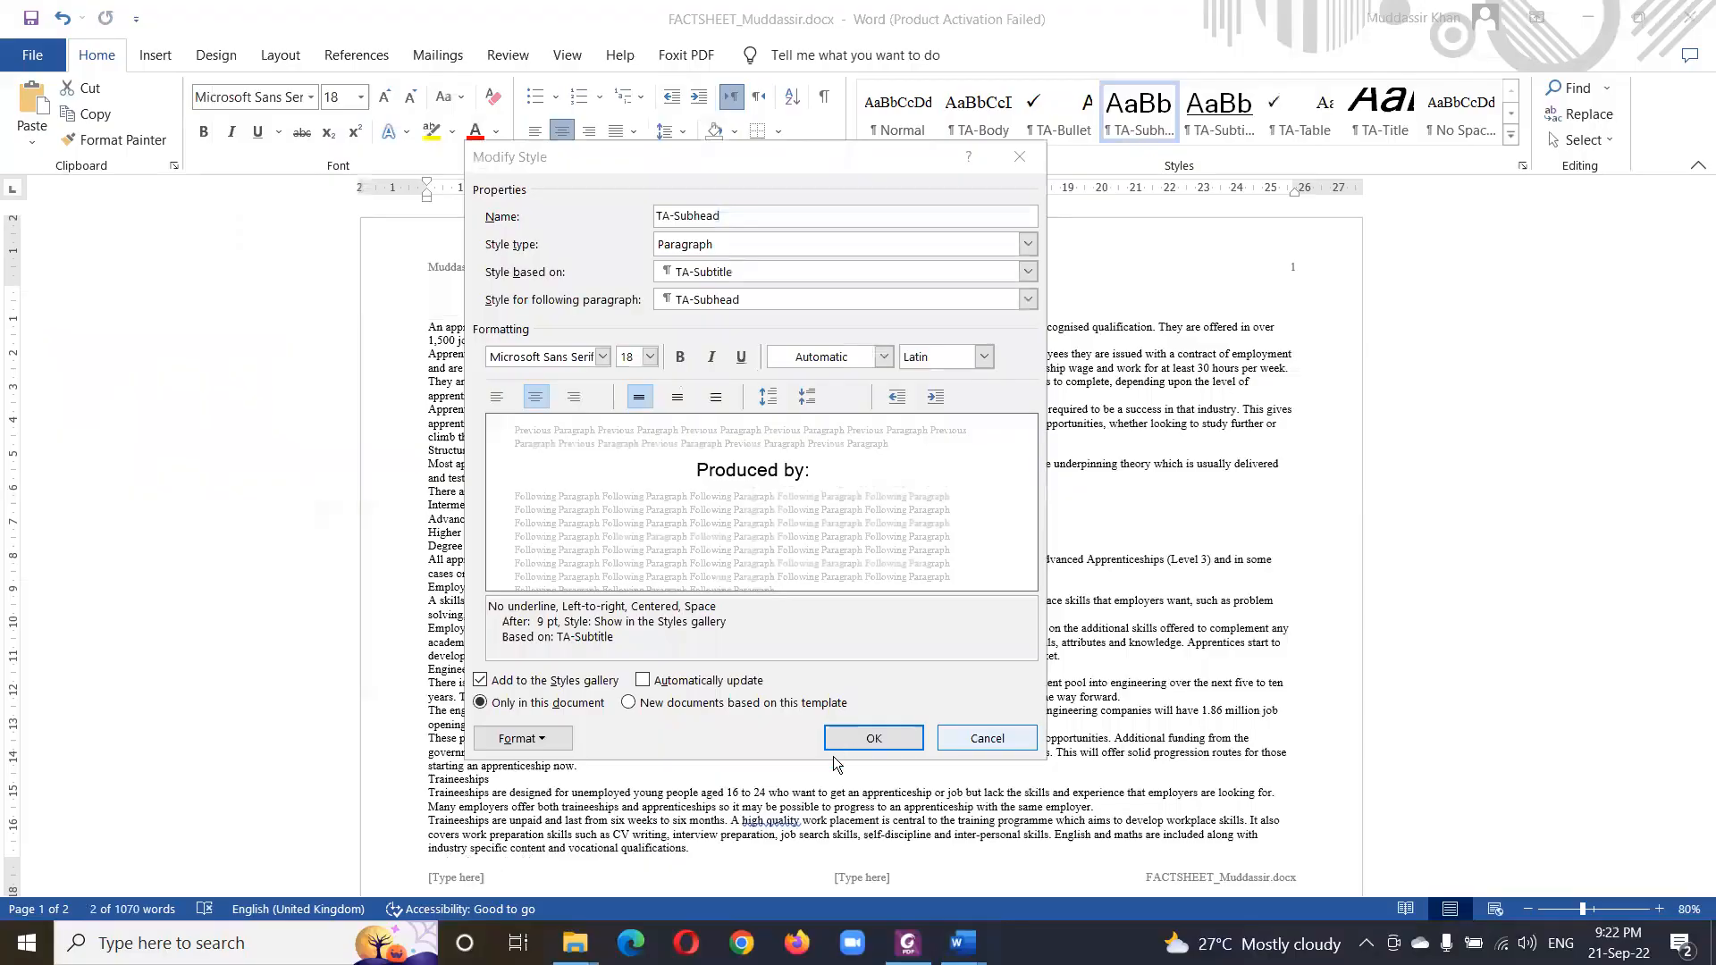
- Close the TA-Subhead settings with OK and bring up the J228EVIDENCE document
mouse_move(908, 942)
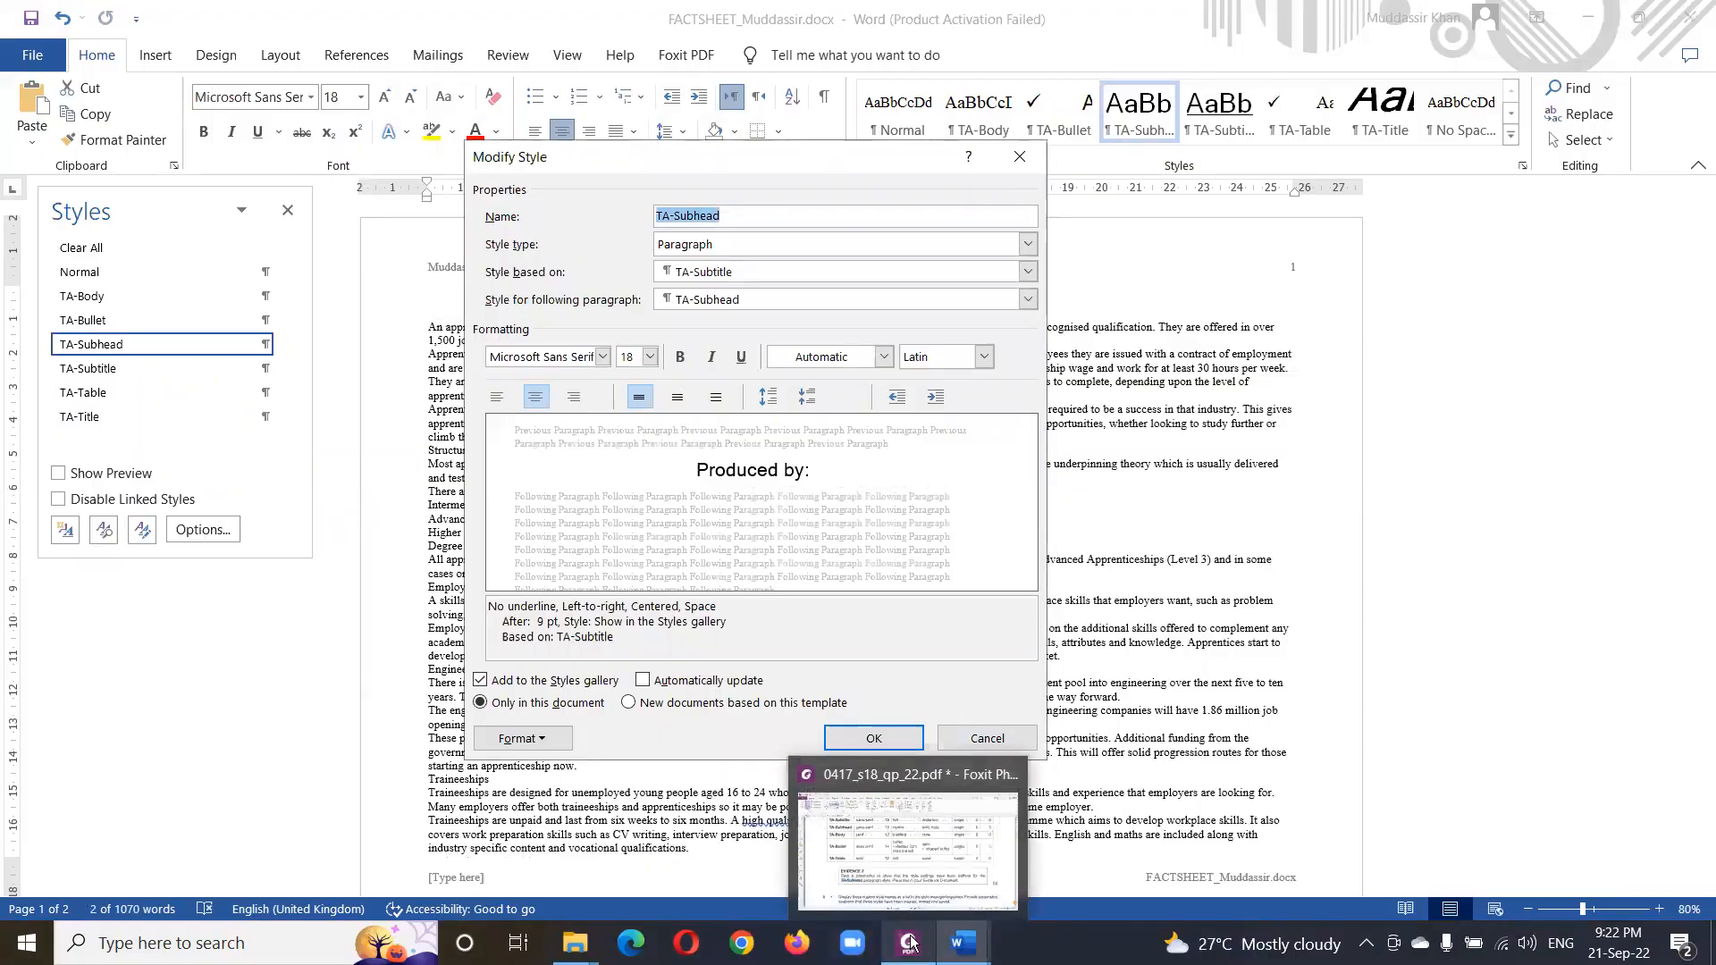
click(962, 943)
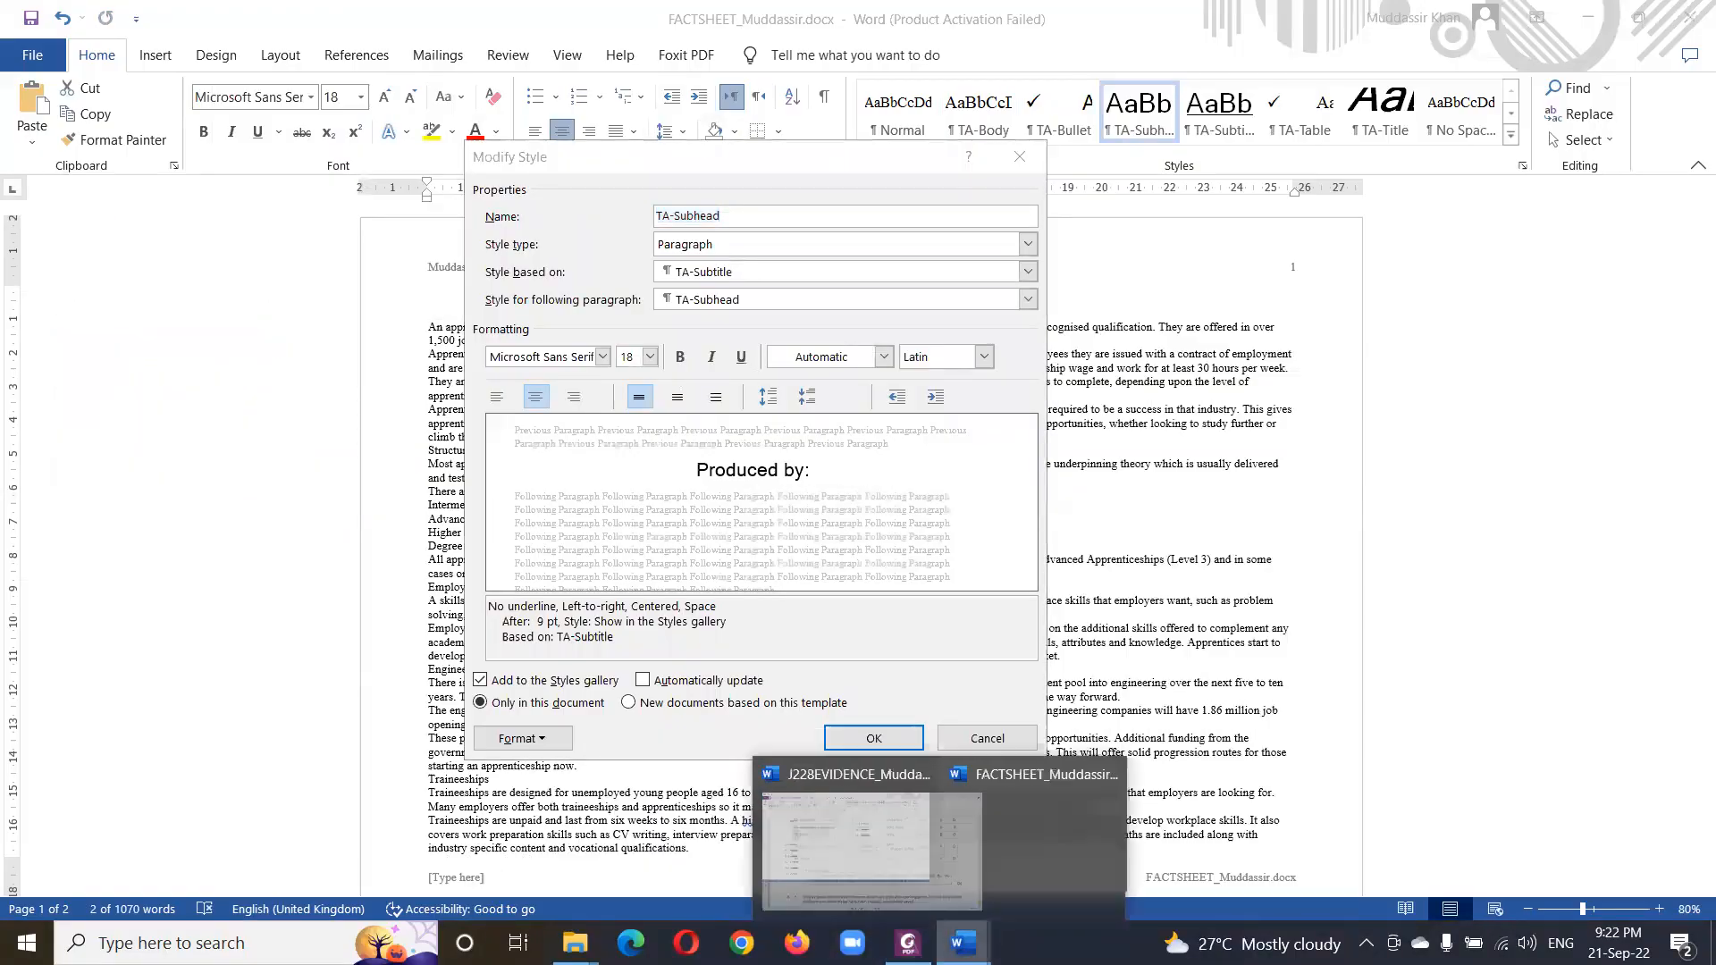
click(889, 734)
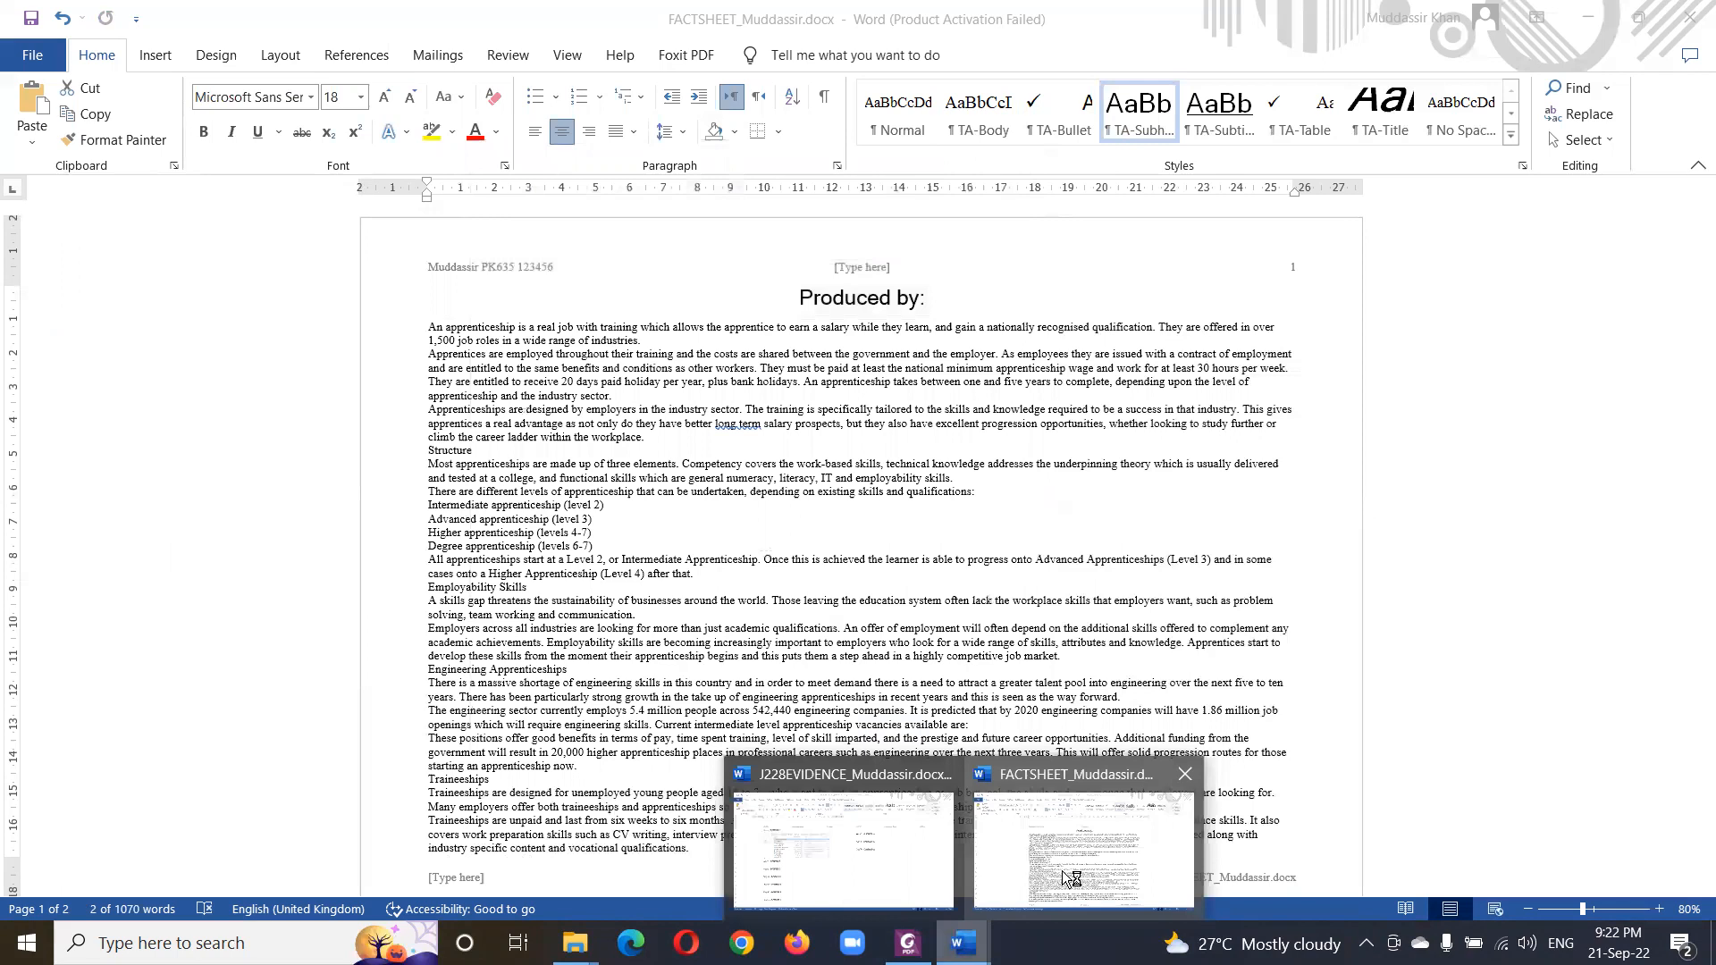
click(1061, 870)
- Paste the style settings screenshot under Step 3 and shrink it, adding a line below
click(313, 559)
key(ctrl+v)
scroll(653, 726, down, 1)
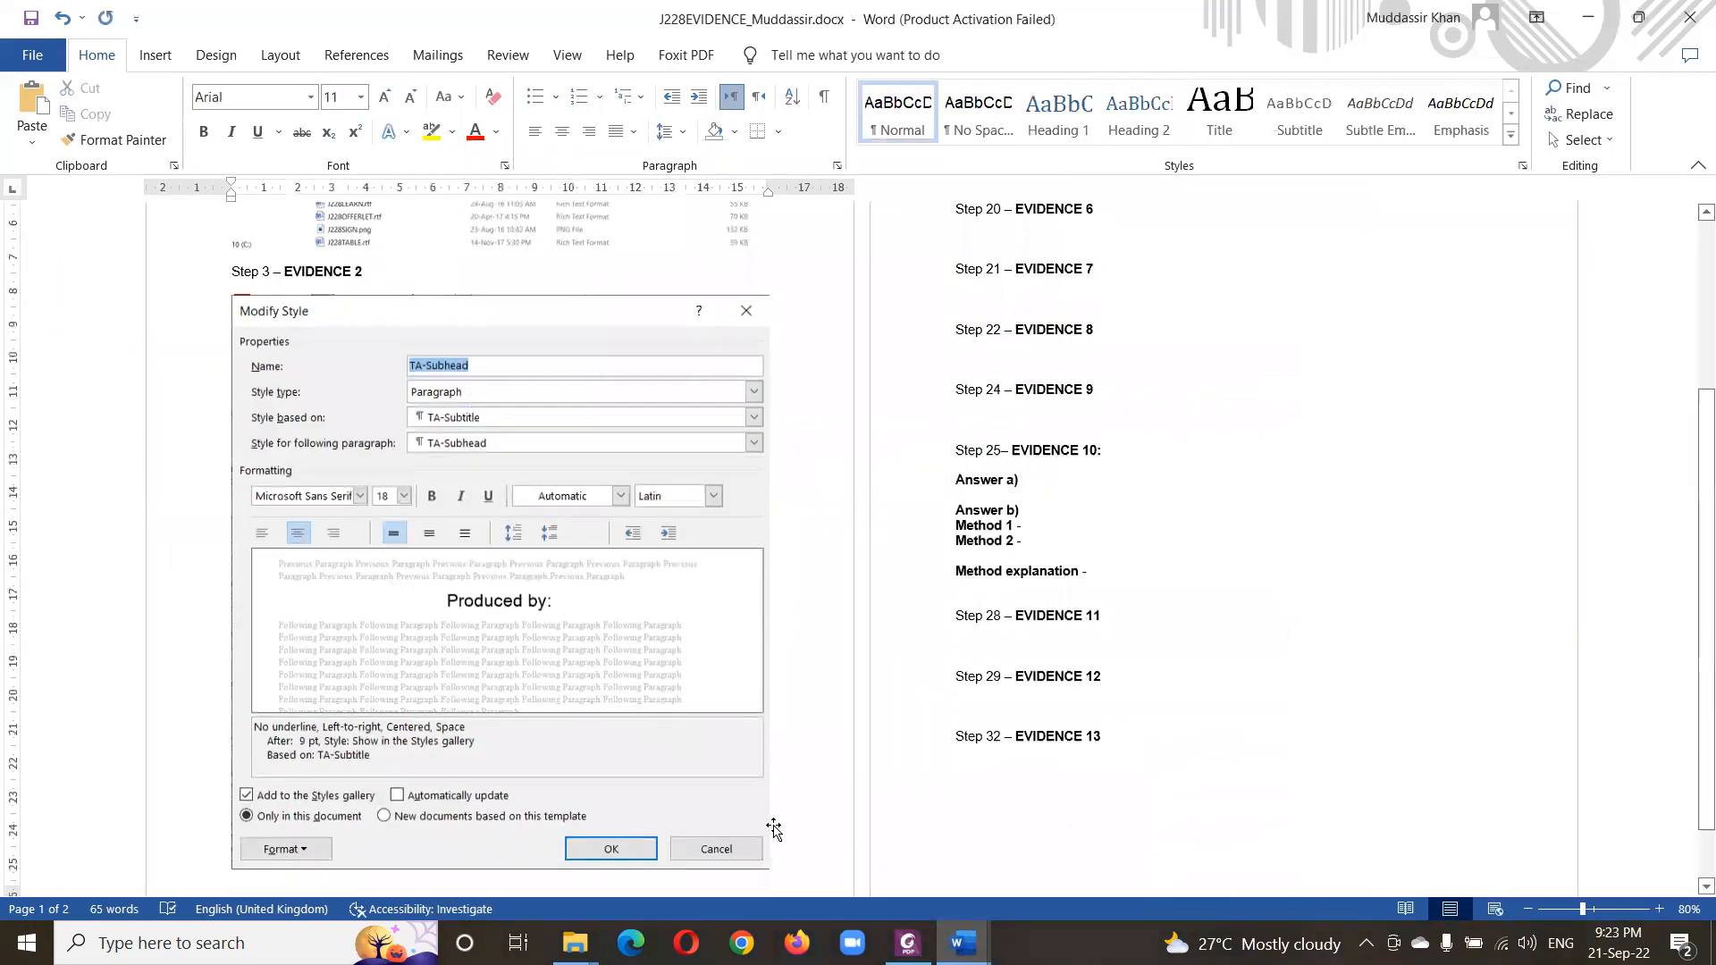
click(766, 823)
drag(759, 856, 735, 831)
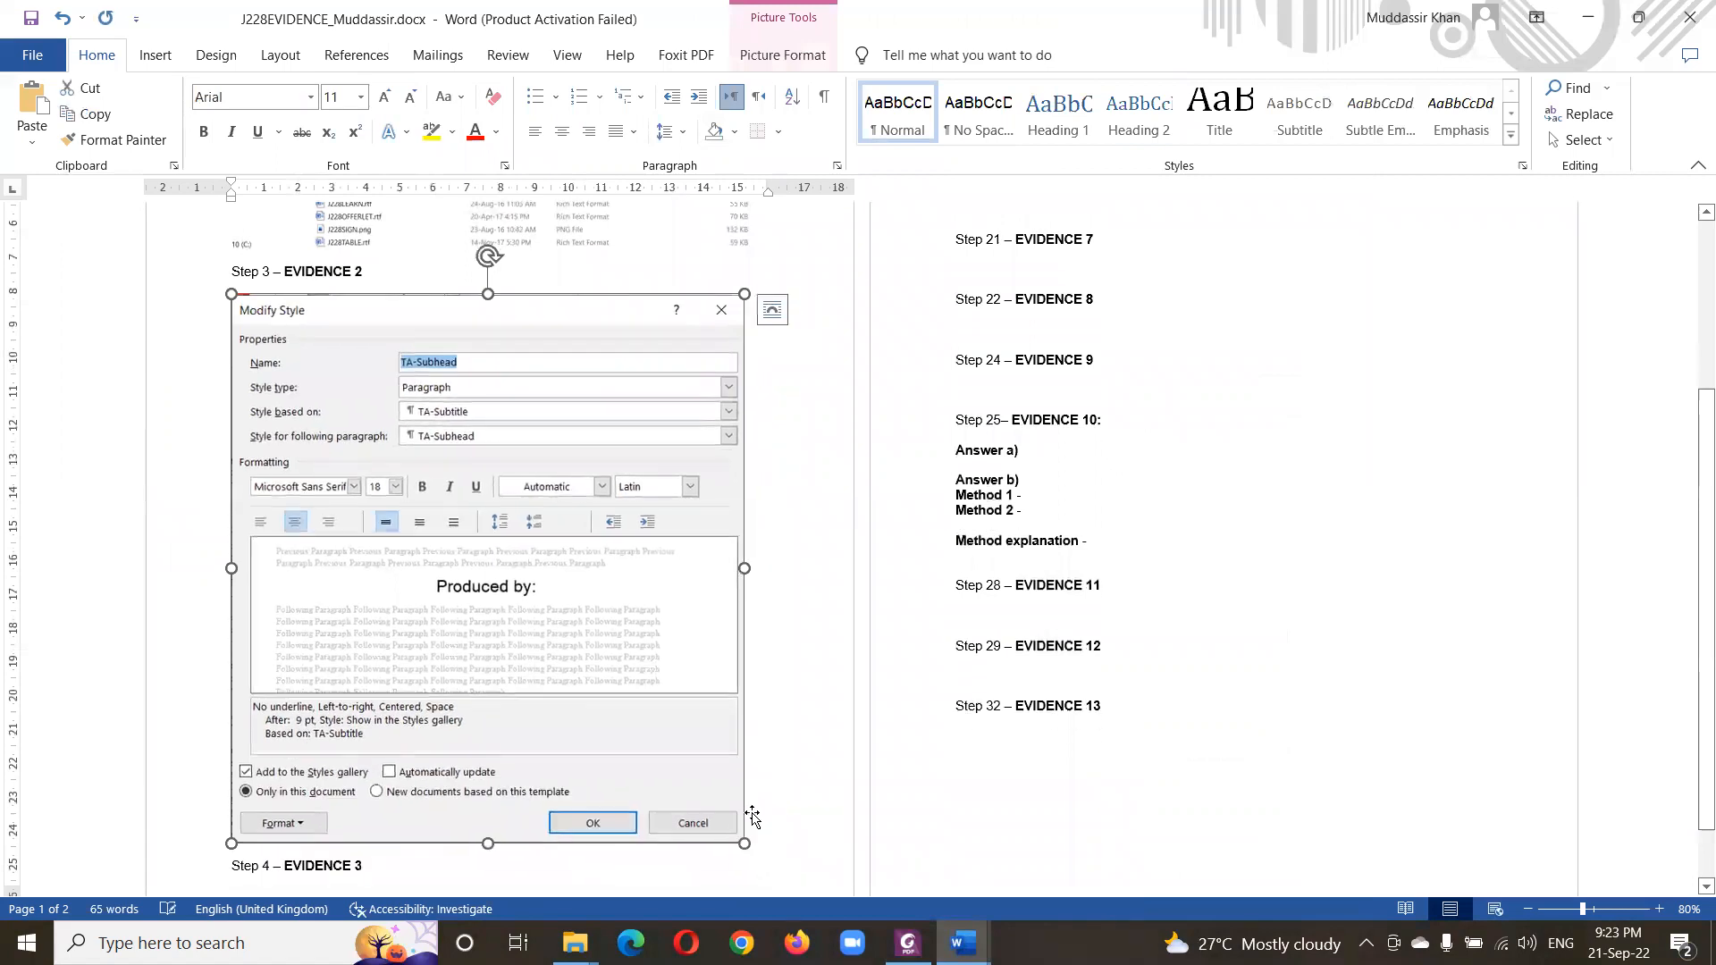
click(784, 783)
key(Return)
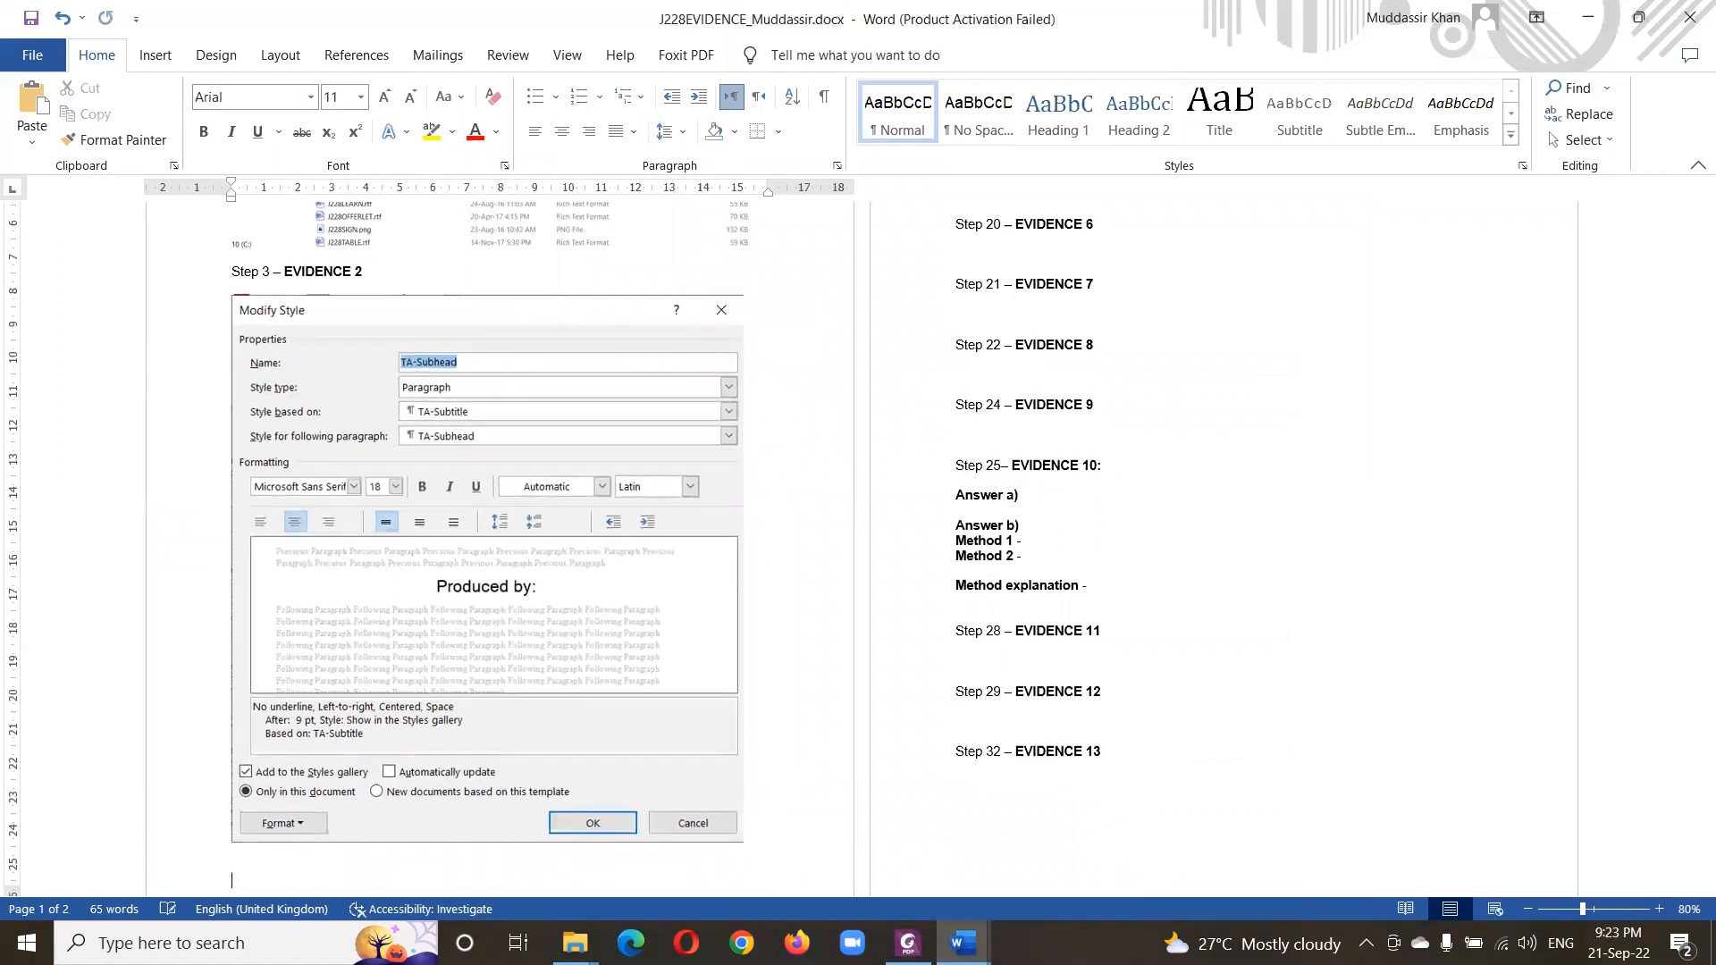
scroll(816, 846, down, 1)
scroll(1353, 589, up, 3)
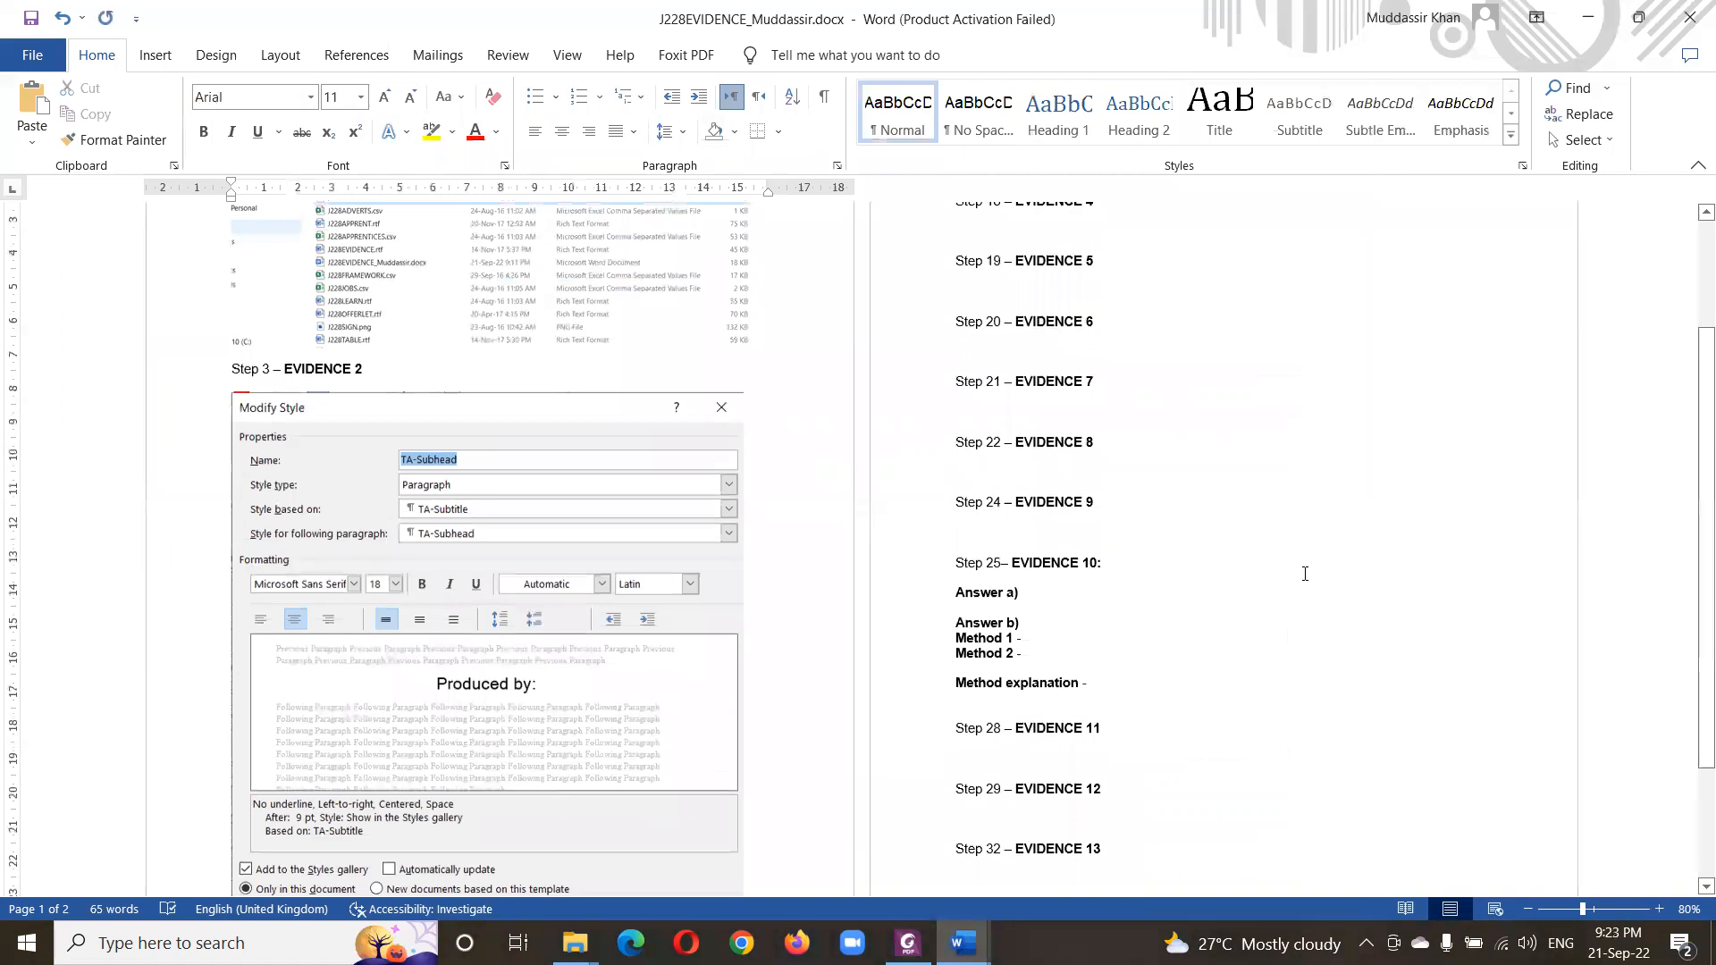
scroll(1353, 590, up, 2)
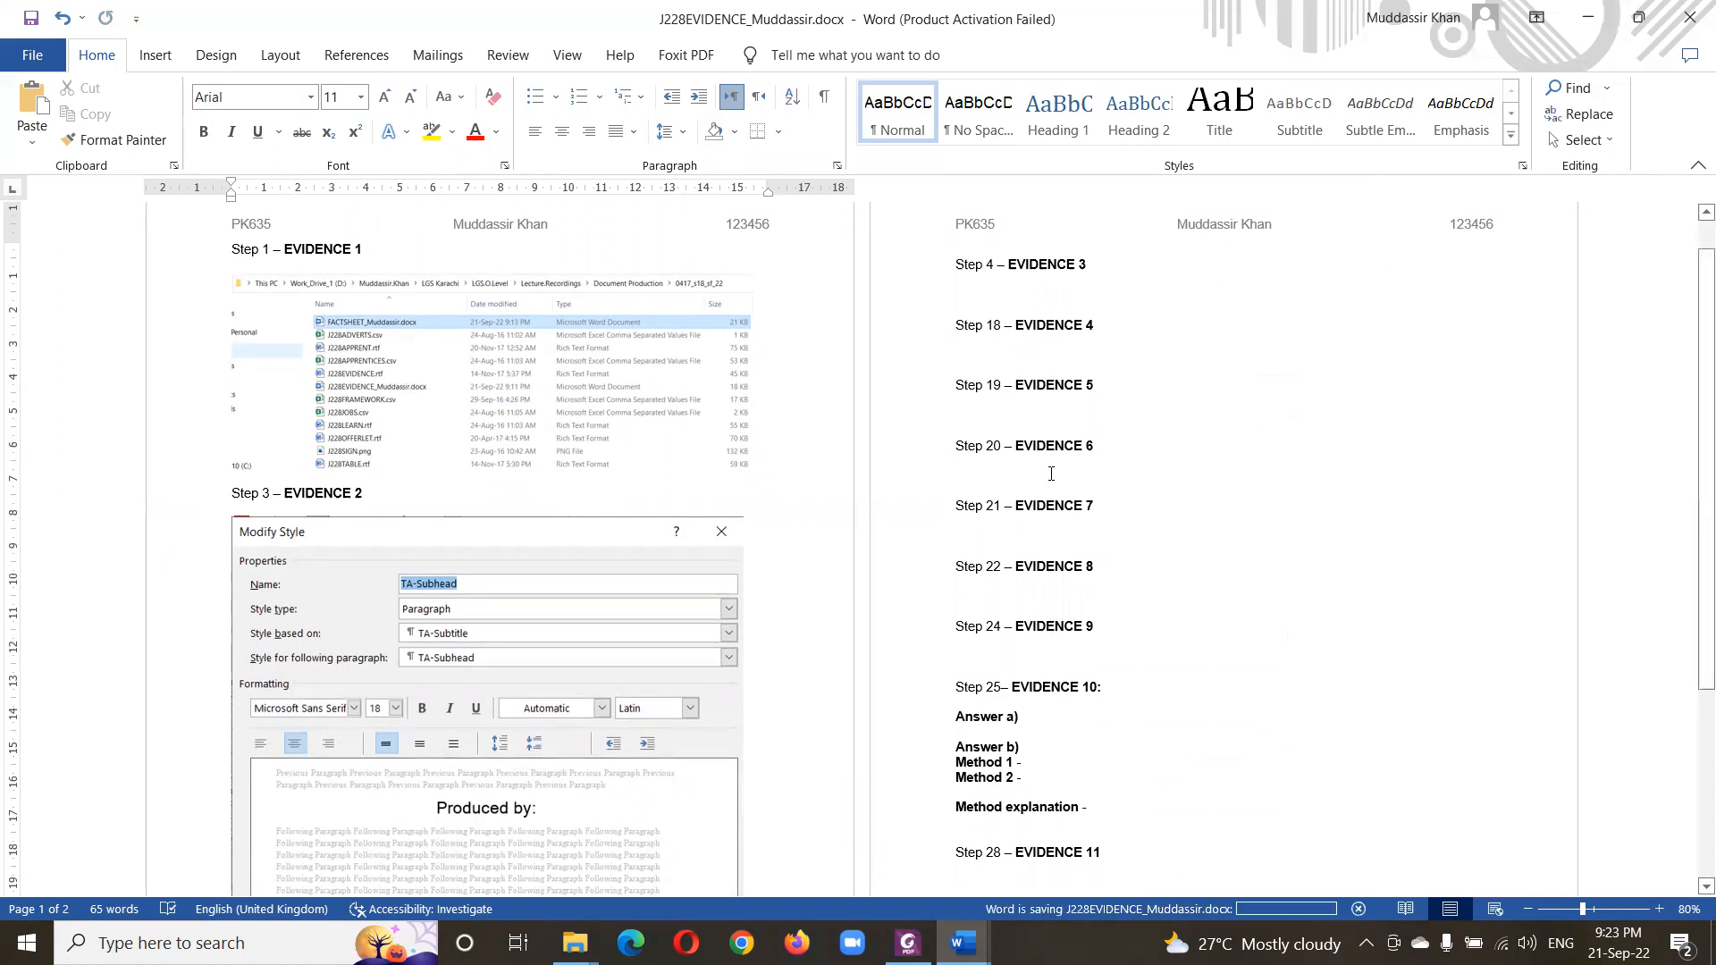
- Read the task 4 instruction in the question paper, then return to FACTSHEET
key(alt+Tab)
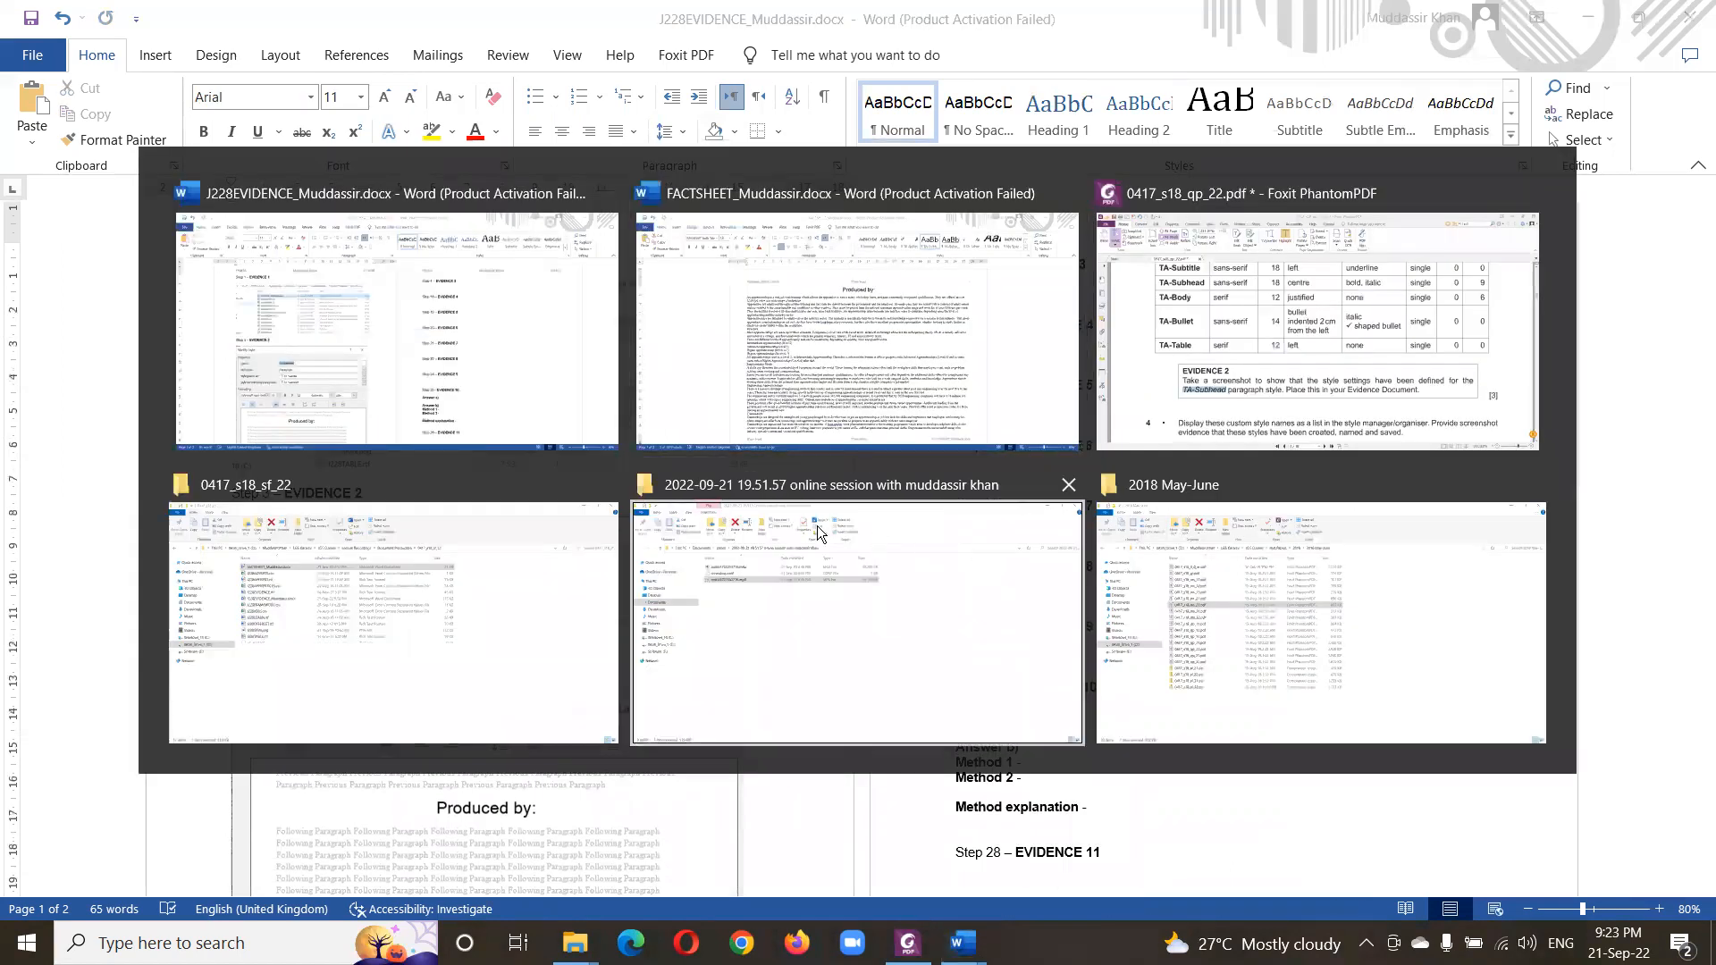
key(Tab)
drag(320, 382, 1233, 425)
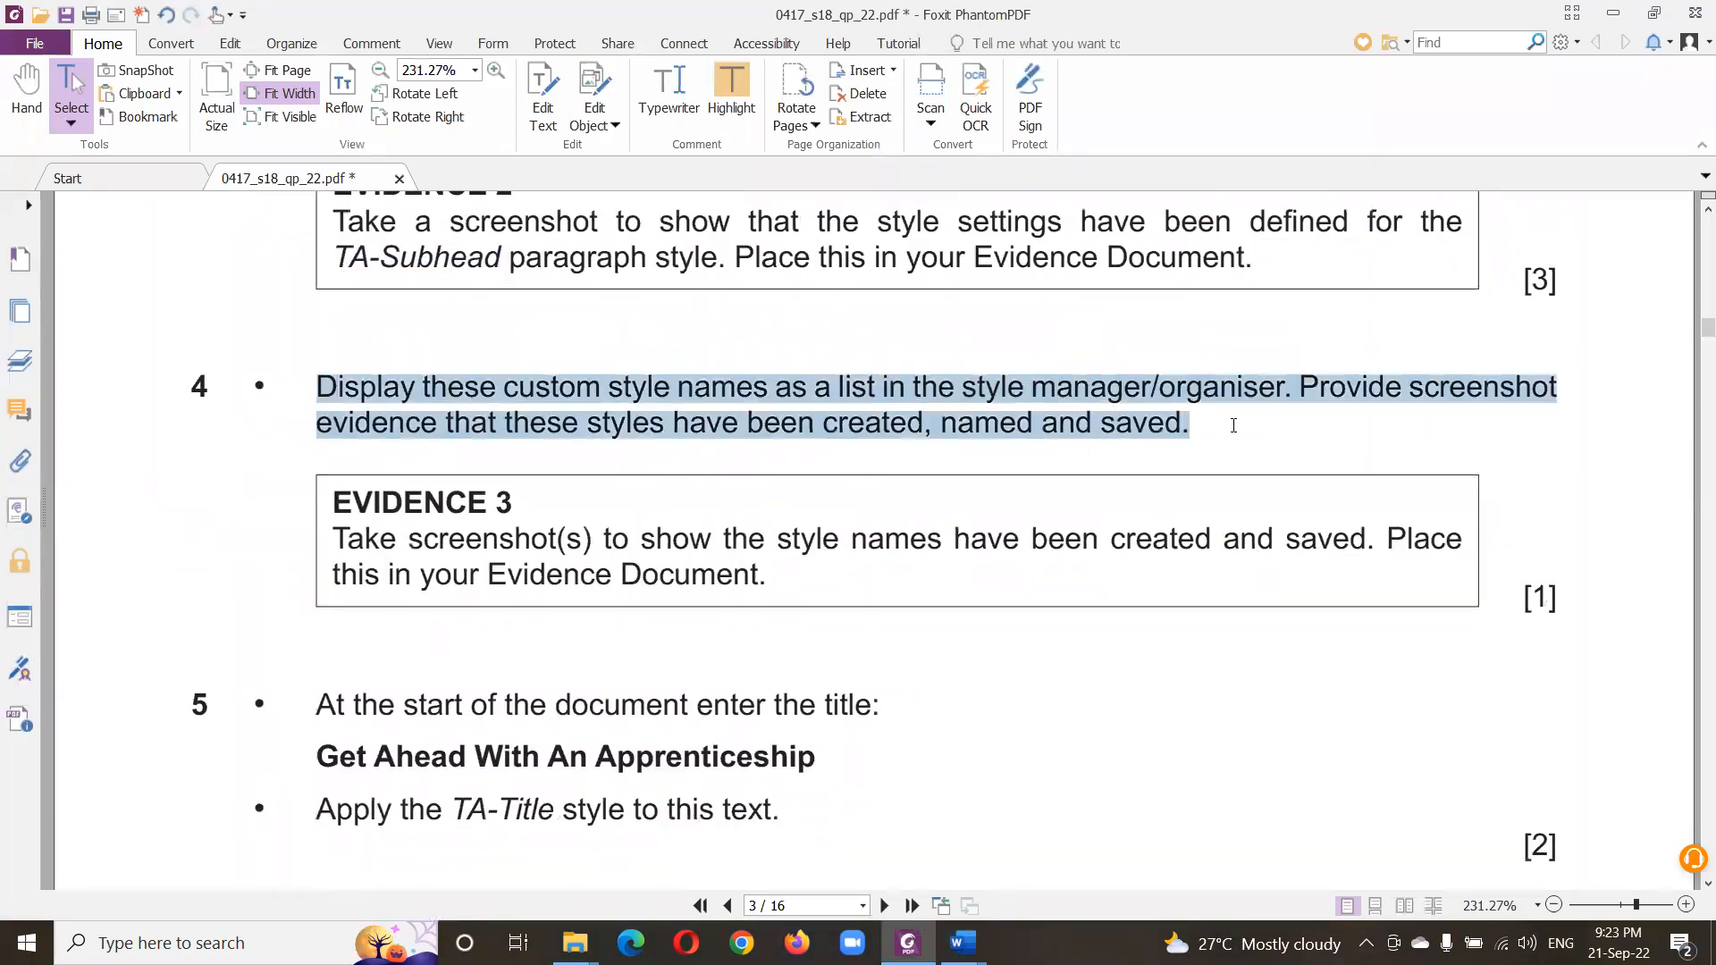
key(alt+Tab)
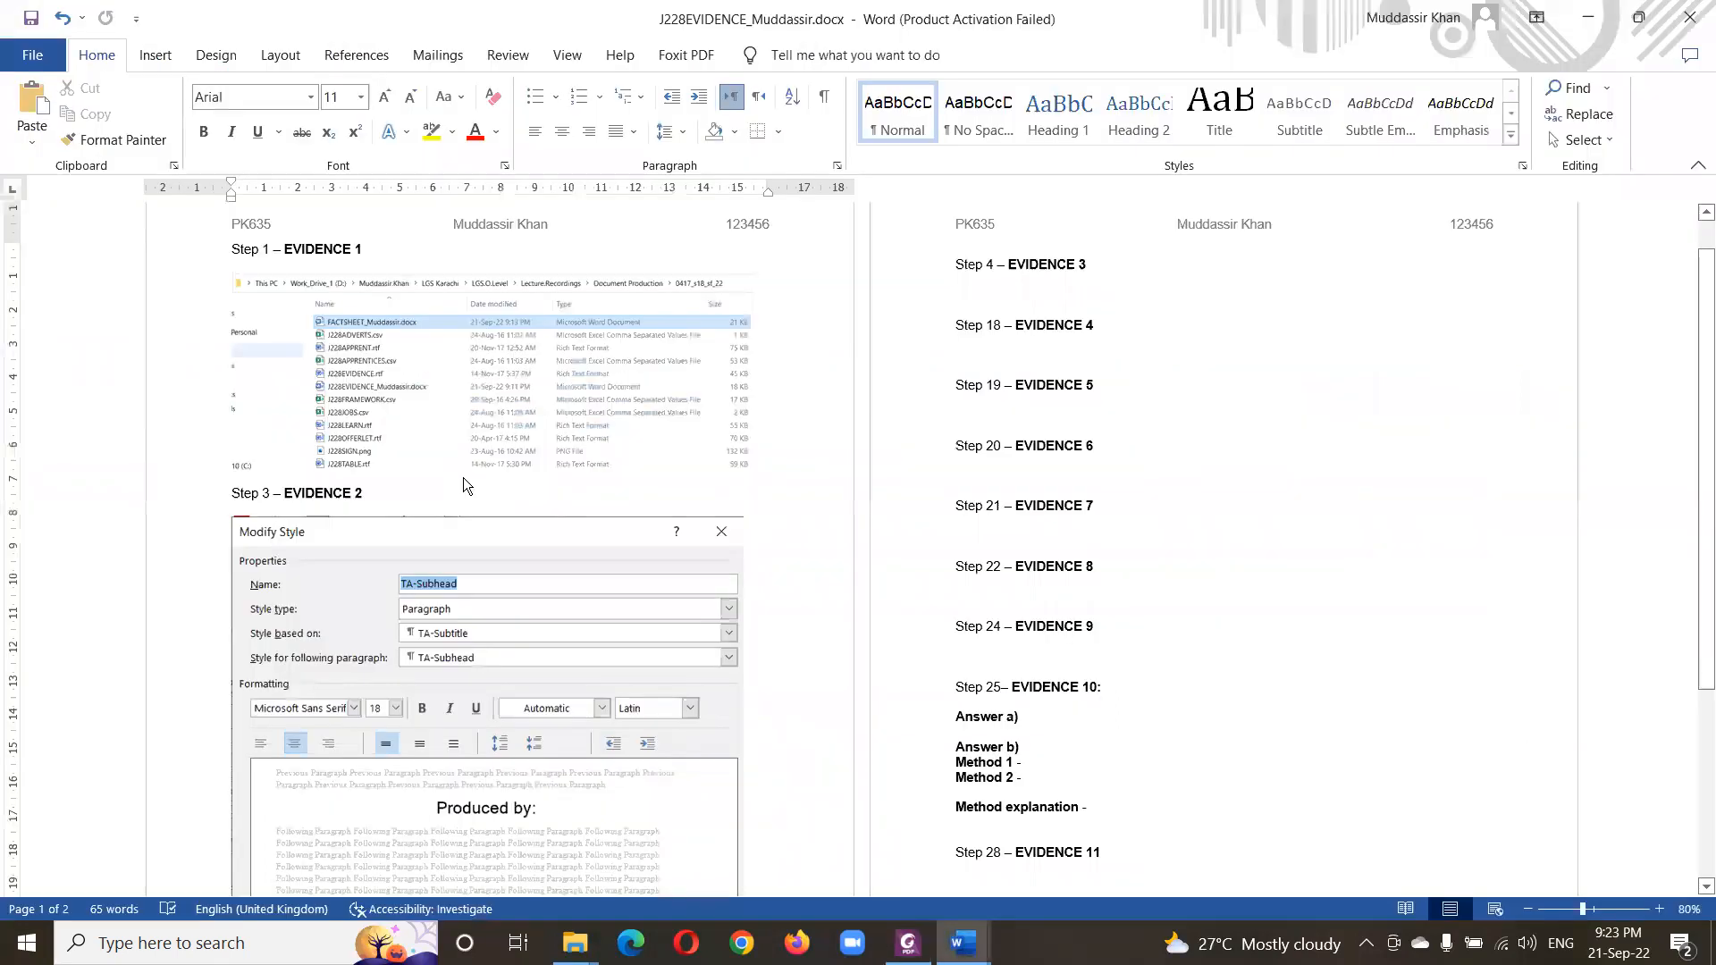
key(alt+Tab)
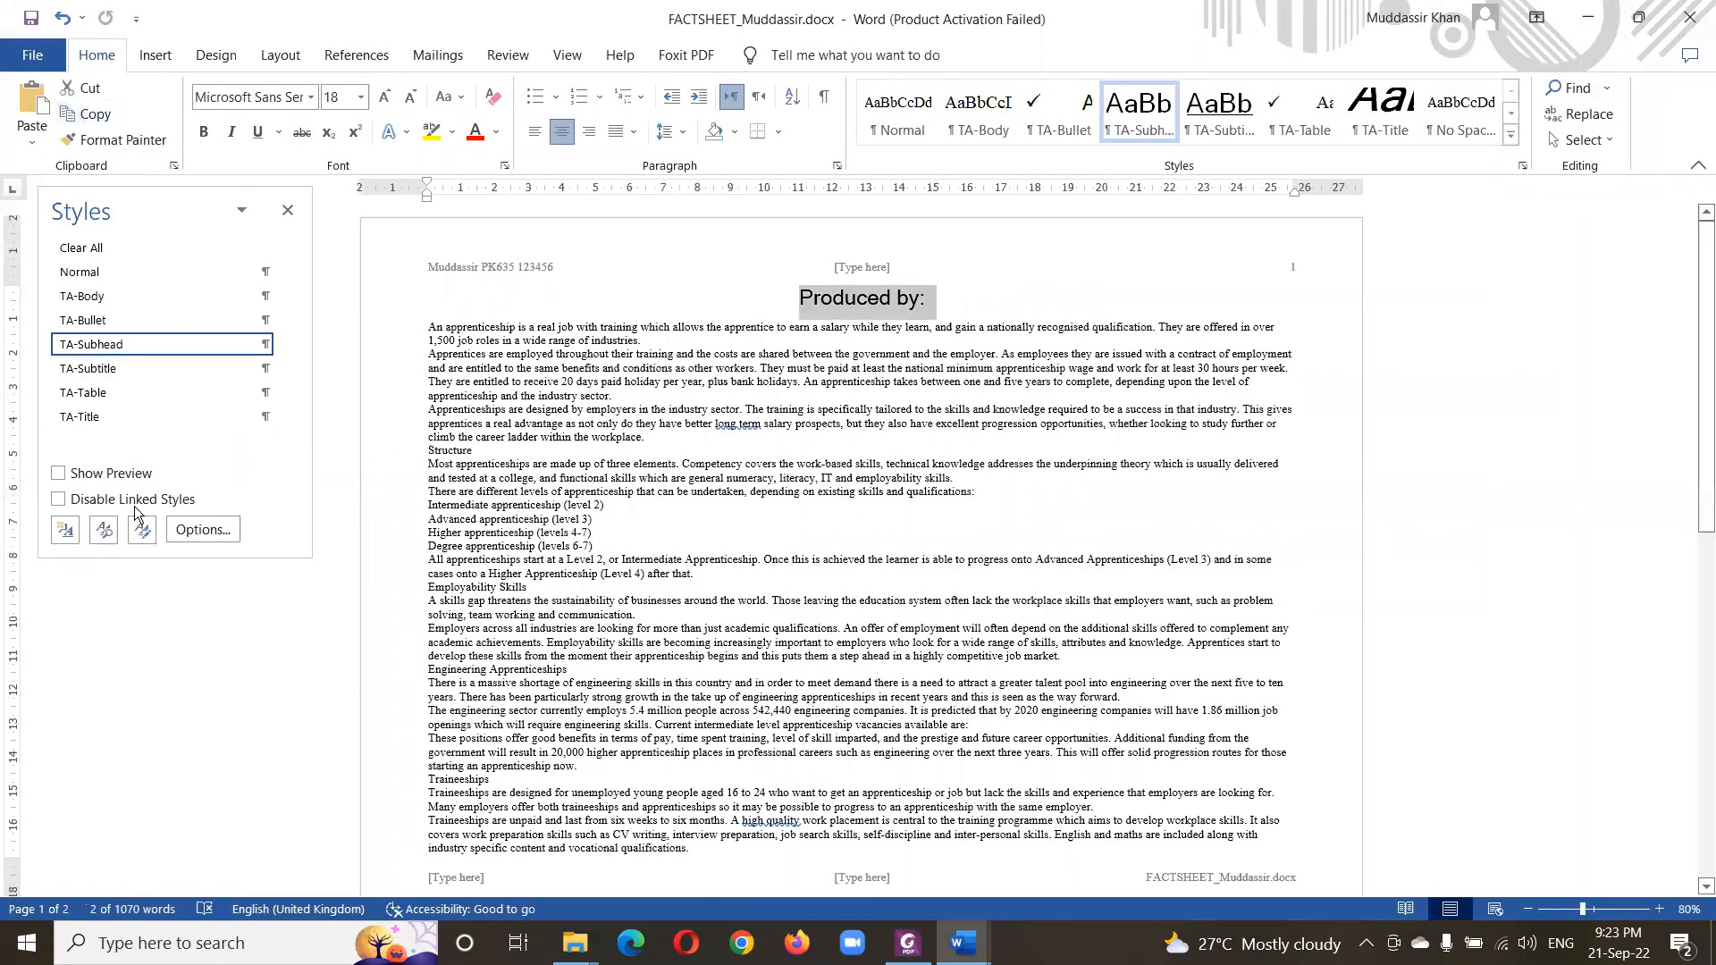
- Snip the list of TA style names and paste it under Step 4 – EVIDENCE 3
key(super+shift+s)
drag(39, 185, 309, 554)
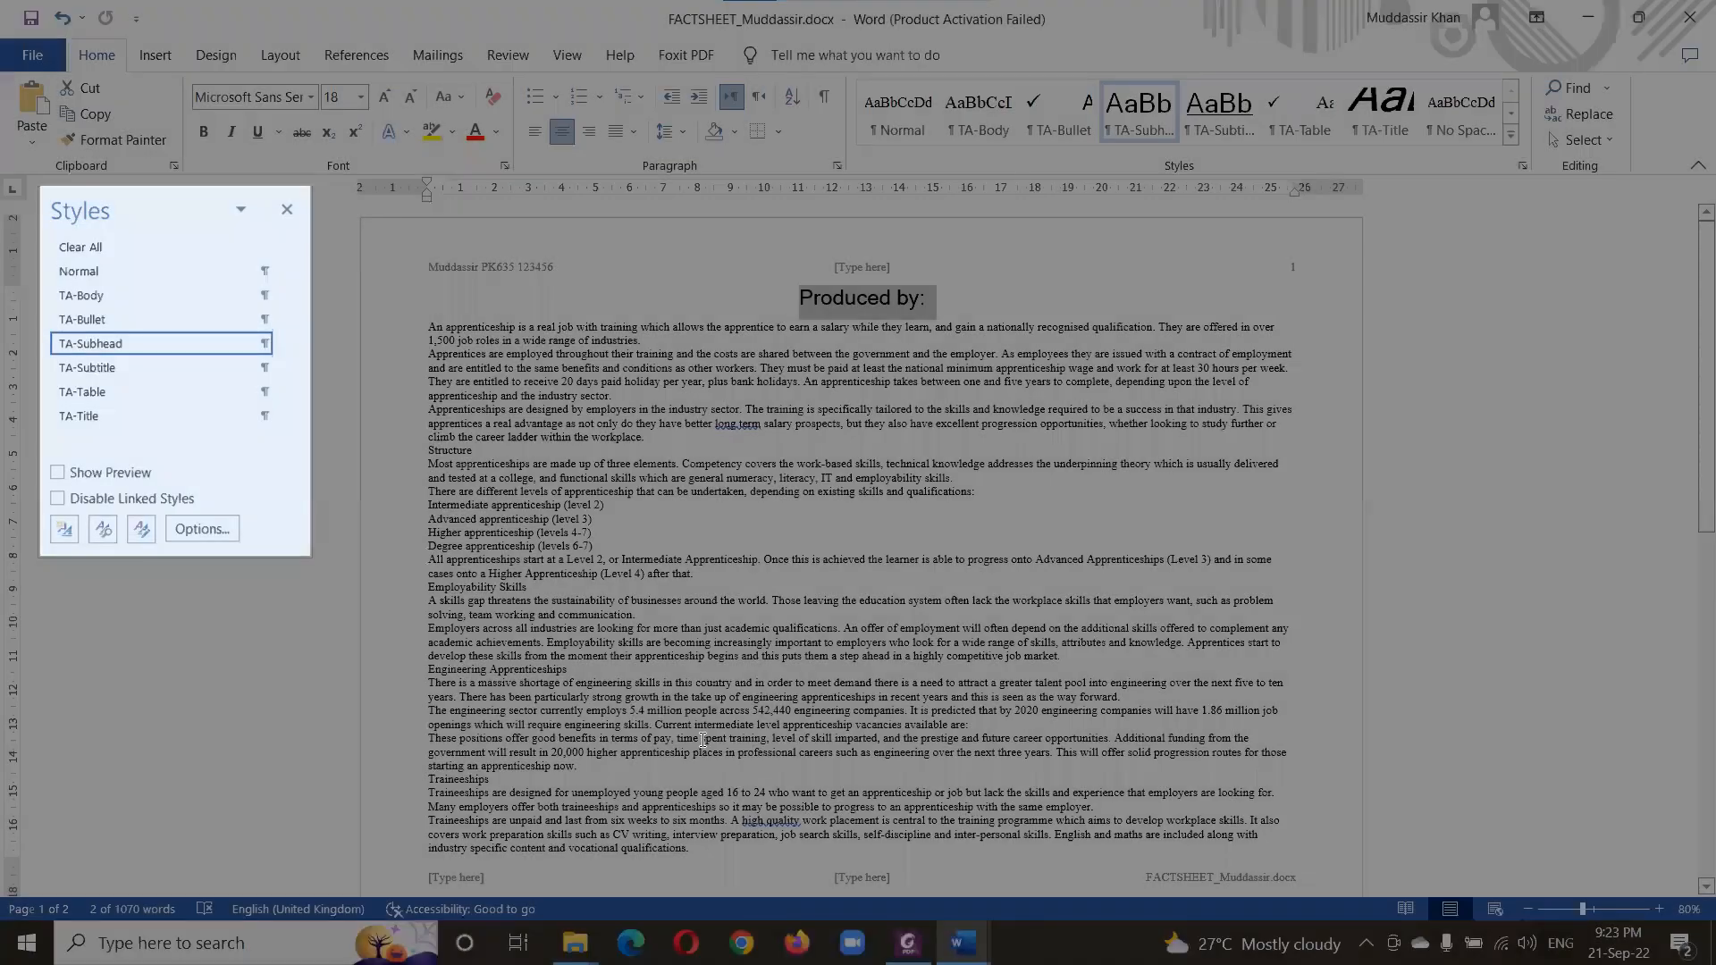
key(alt+Tab)
key(alt+Tab)
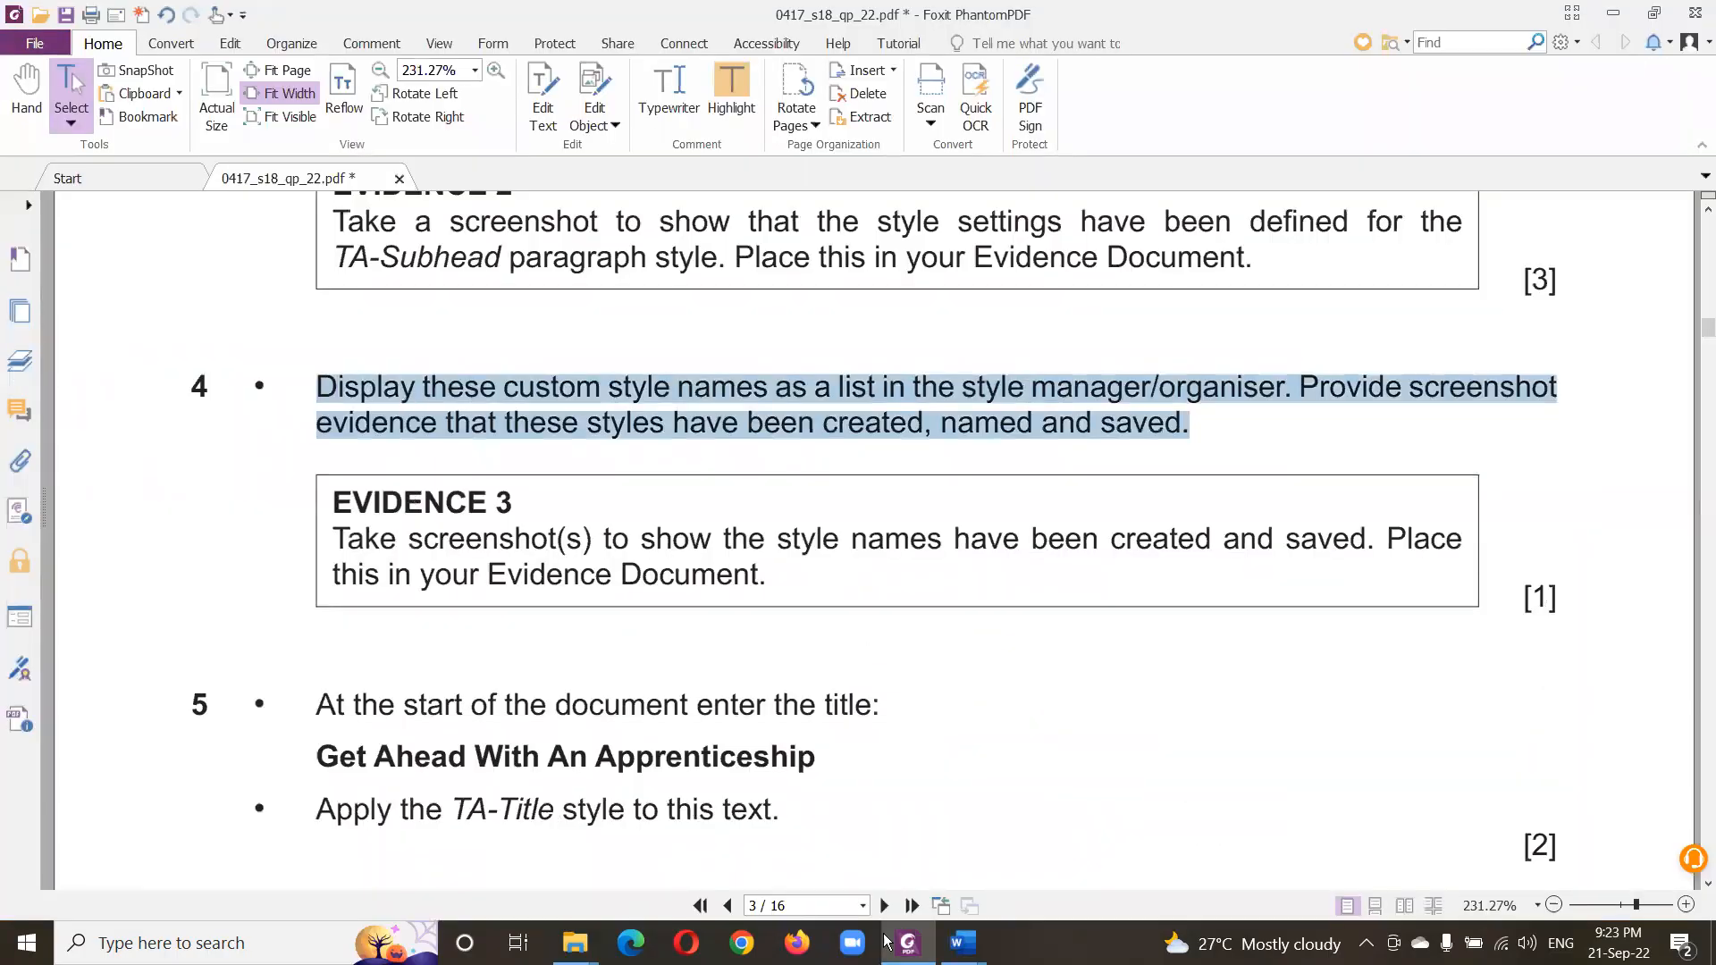
mouse_move(960, 943)
click(891, 881)
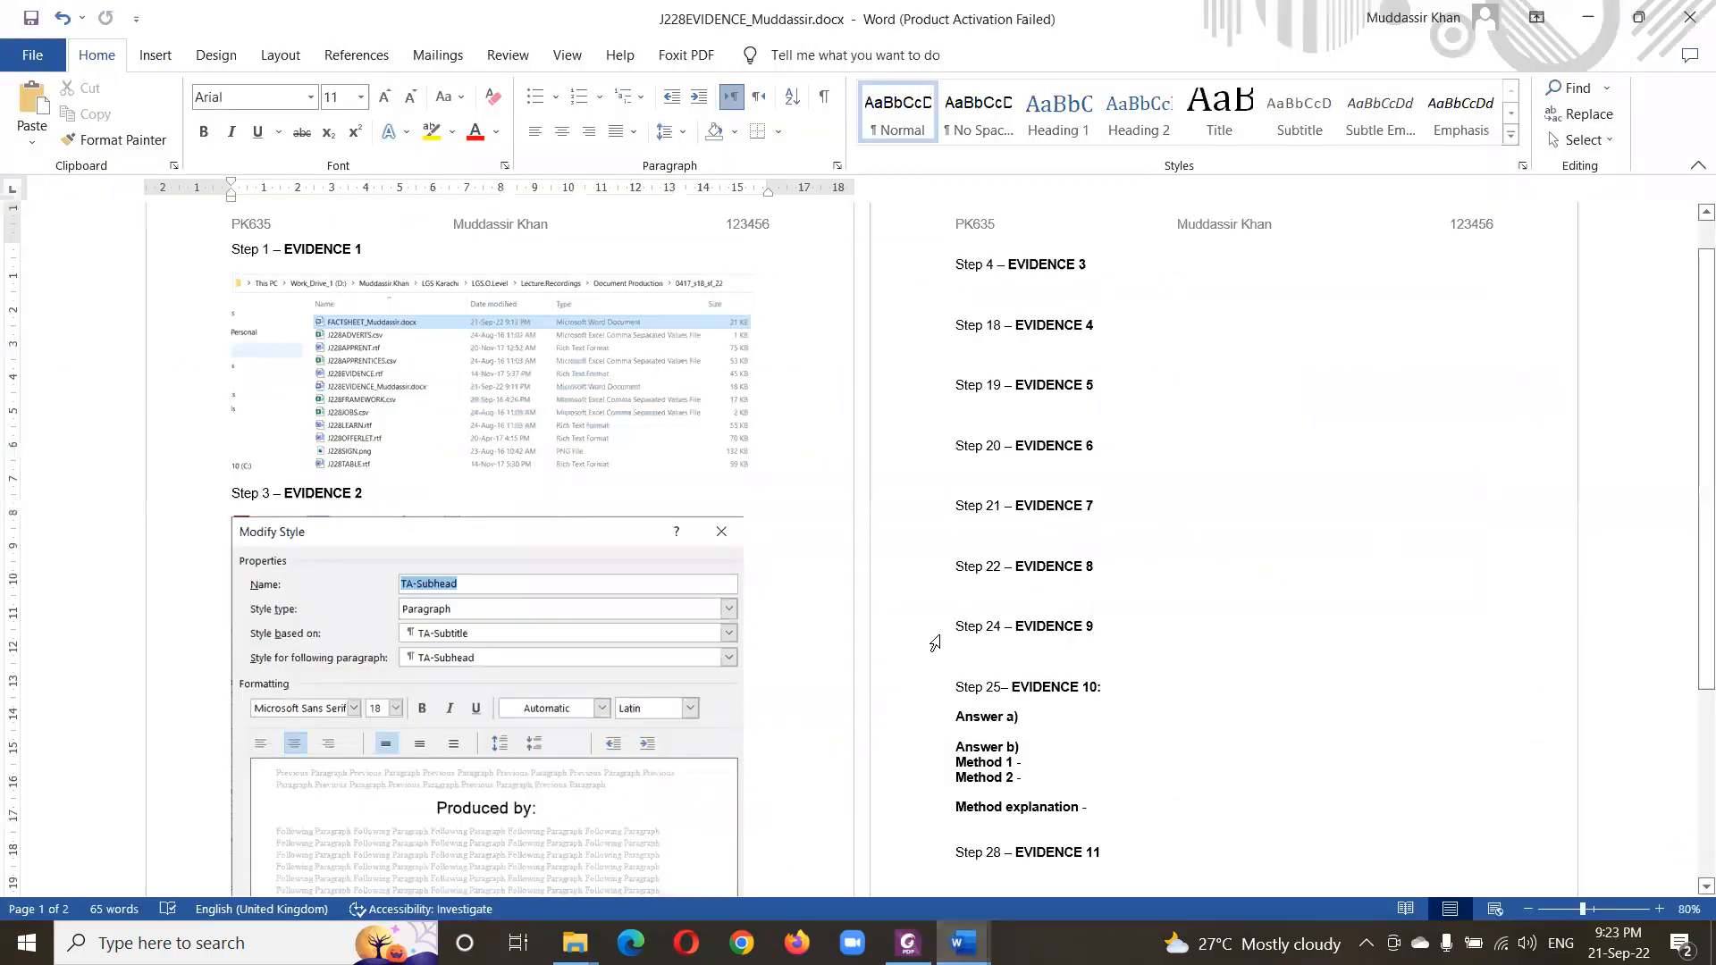
click(978, 293)
key(ctrl+v)
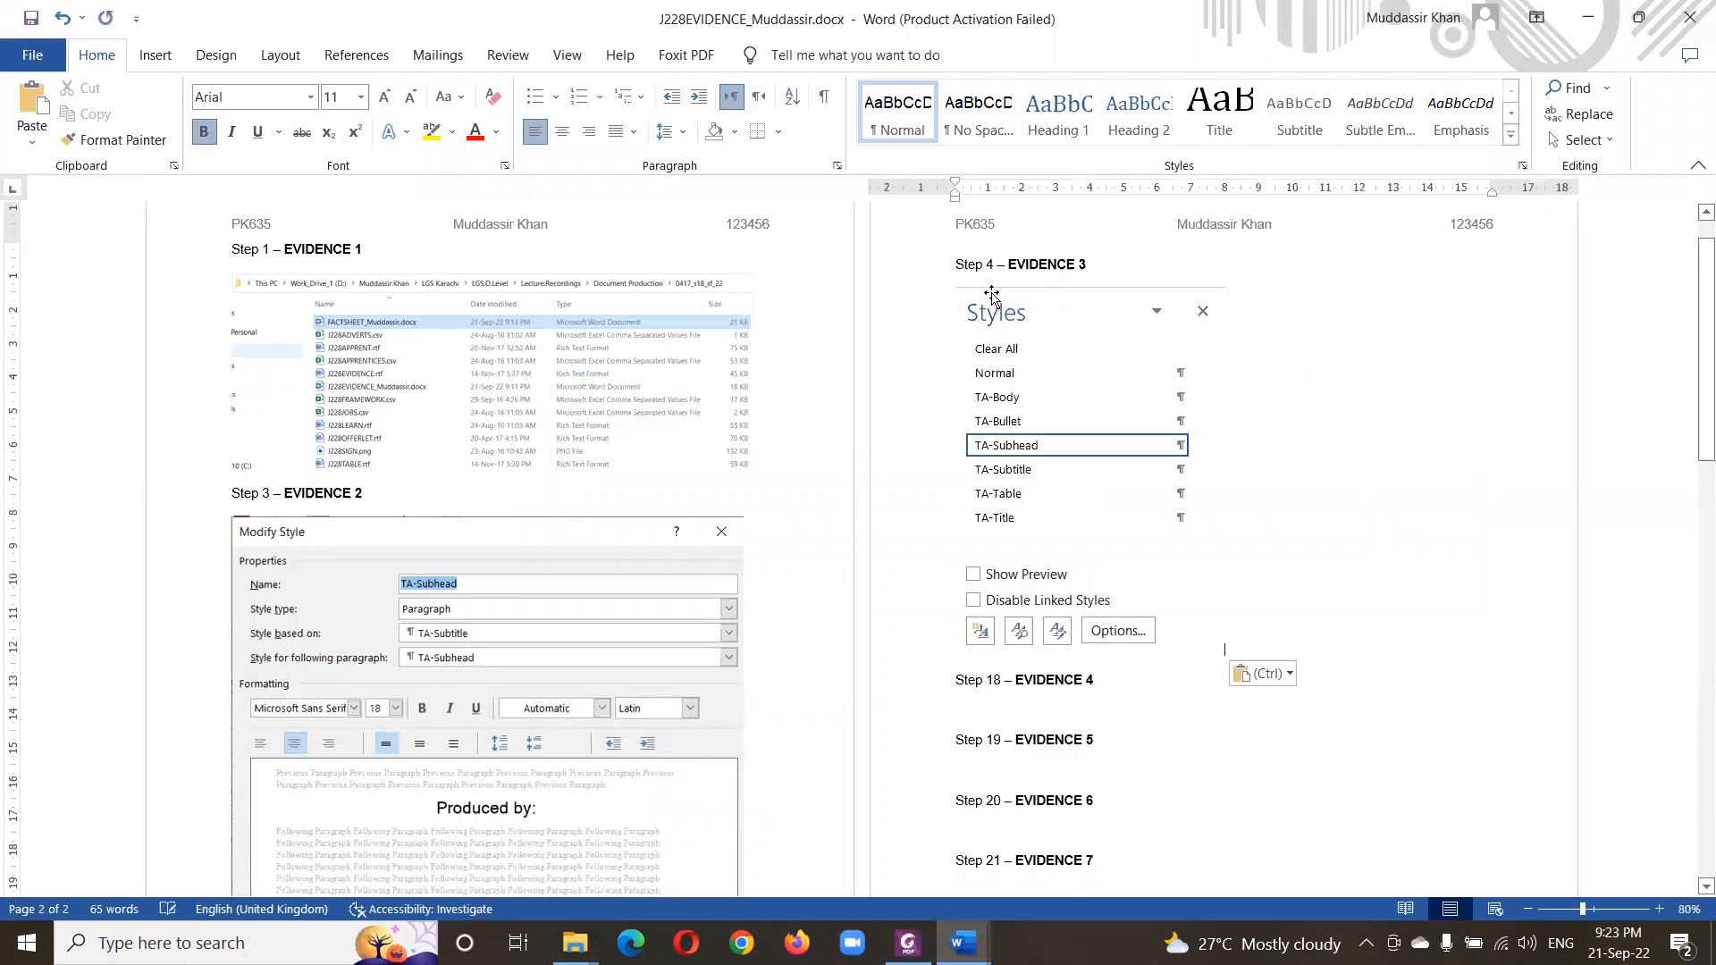
- Save the J228EVIDENCE document
key(alt+Tab)
key(alt+Tab)
key(ctrl+s)
key(alt+Tab)
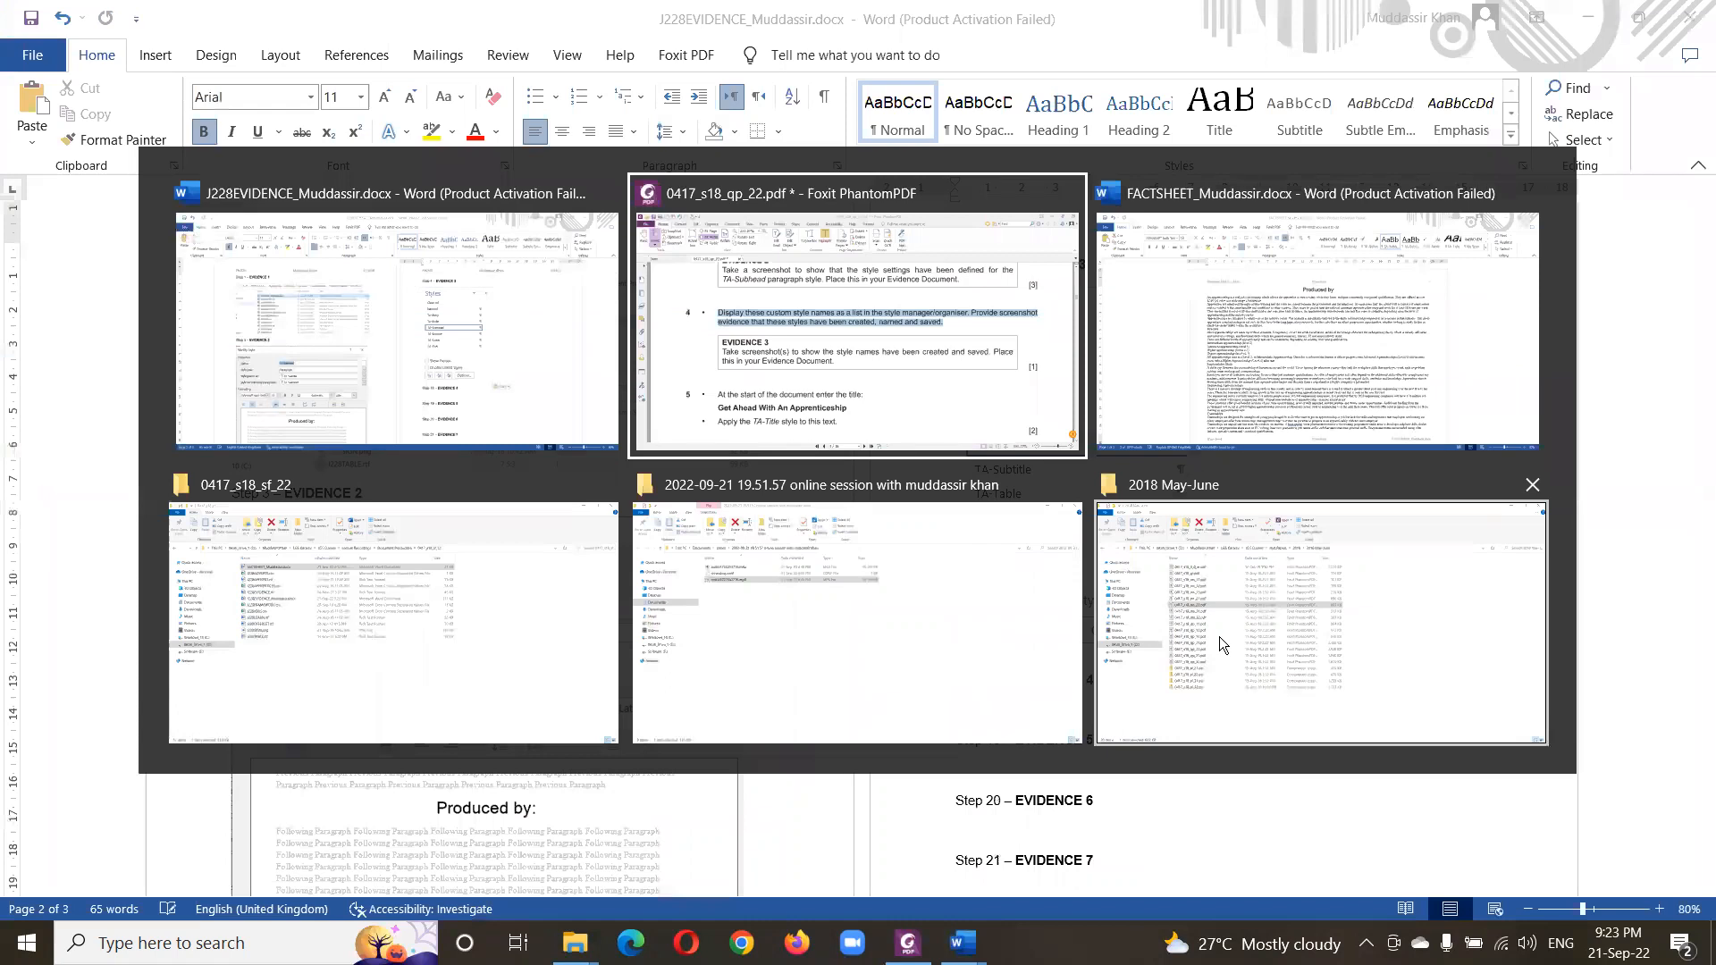
- Strike out the finished EVIDENCE 2, task 4 and EVIDENCE 3 instructions
scroll(797, 537, up, 5)
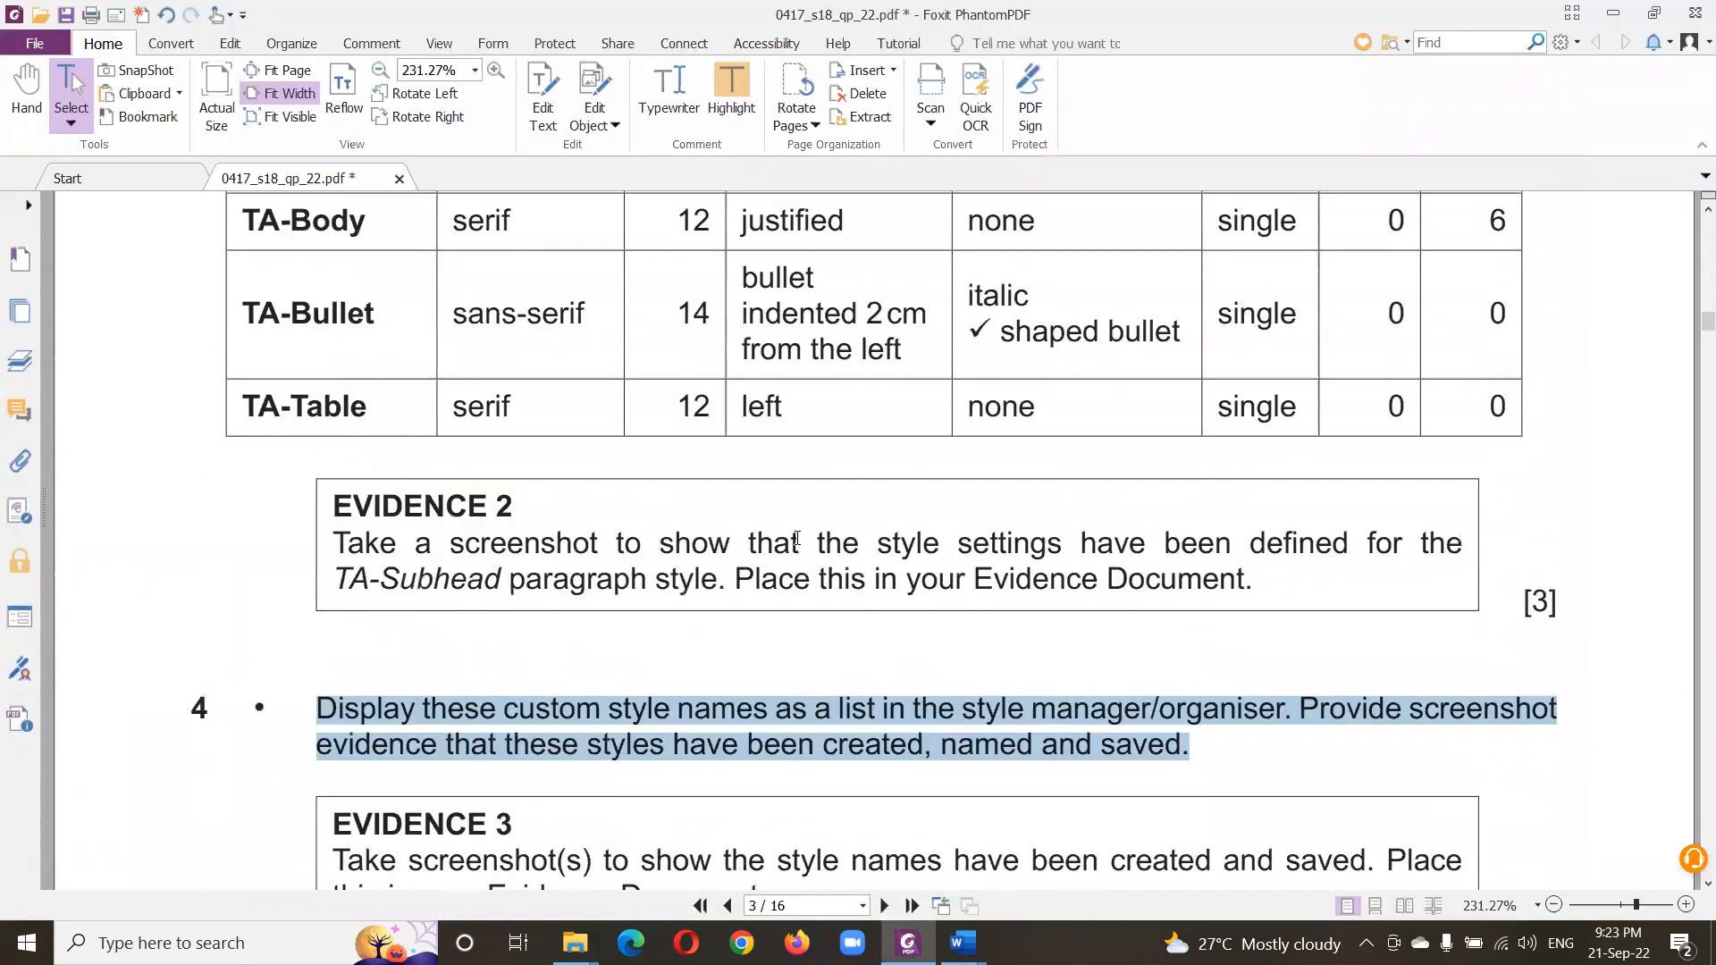
drag(331, 596, 1282, 634)
right_click(1184, 636)
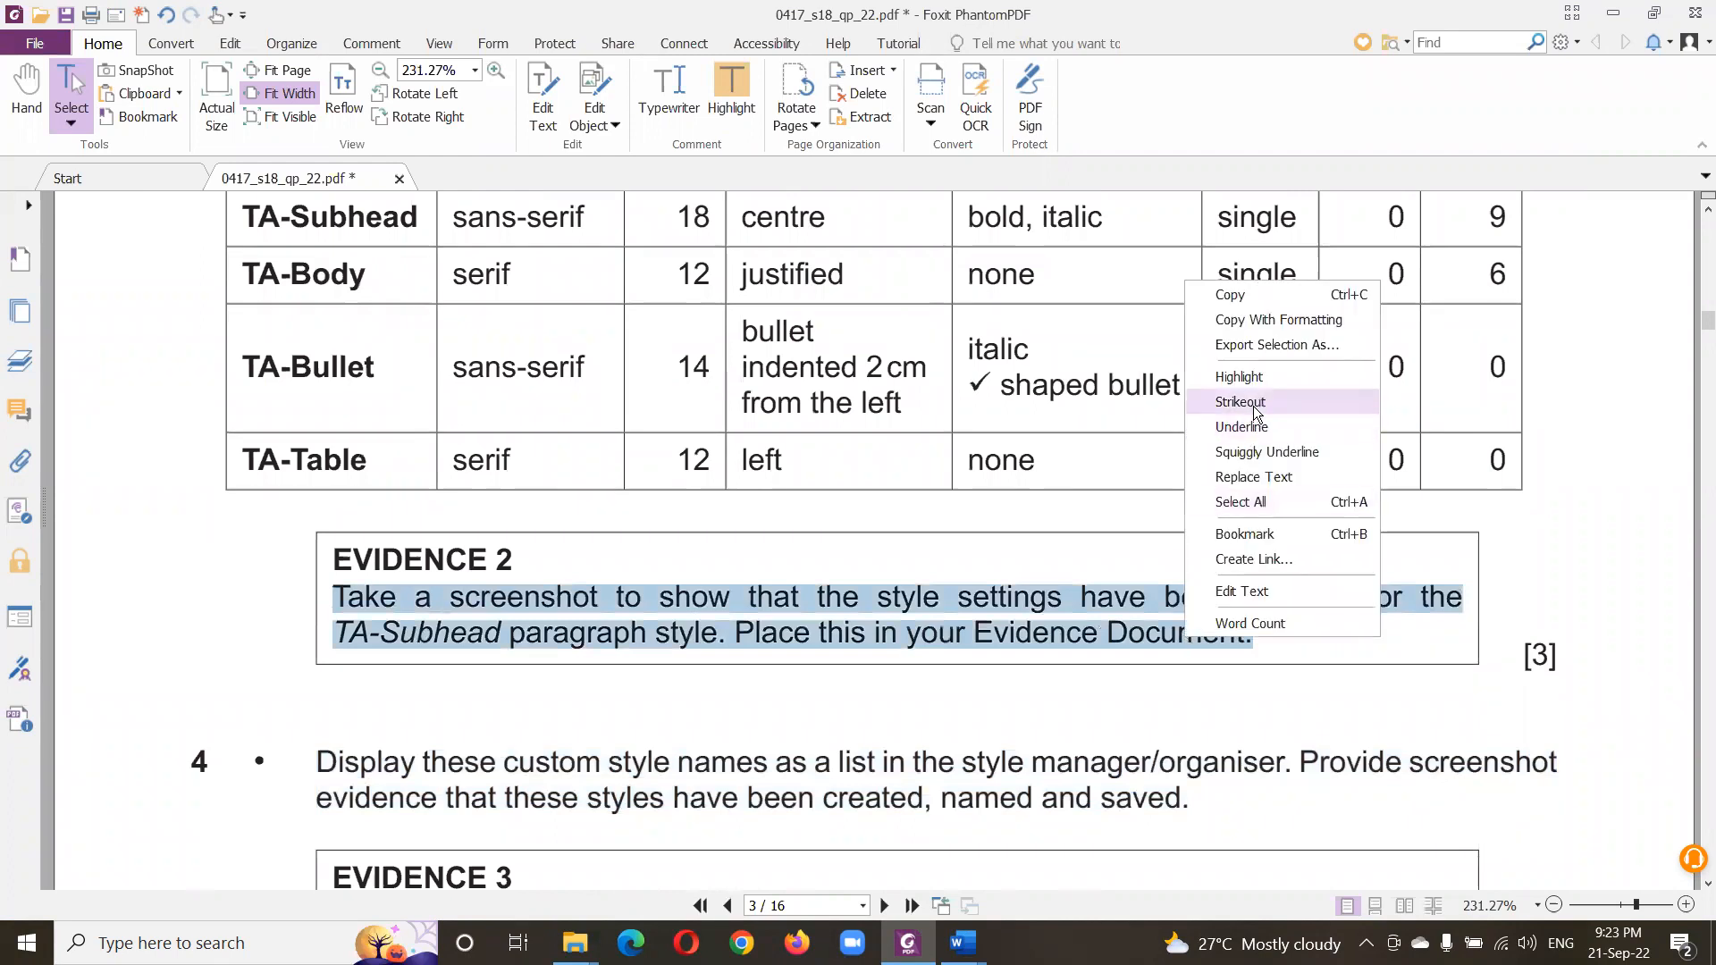
click(1255, 409)
scroll(661, 737, down, 2)
drag(318, 600, 1254, 634)
right_click(1059, 634)
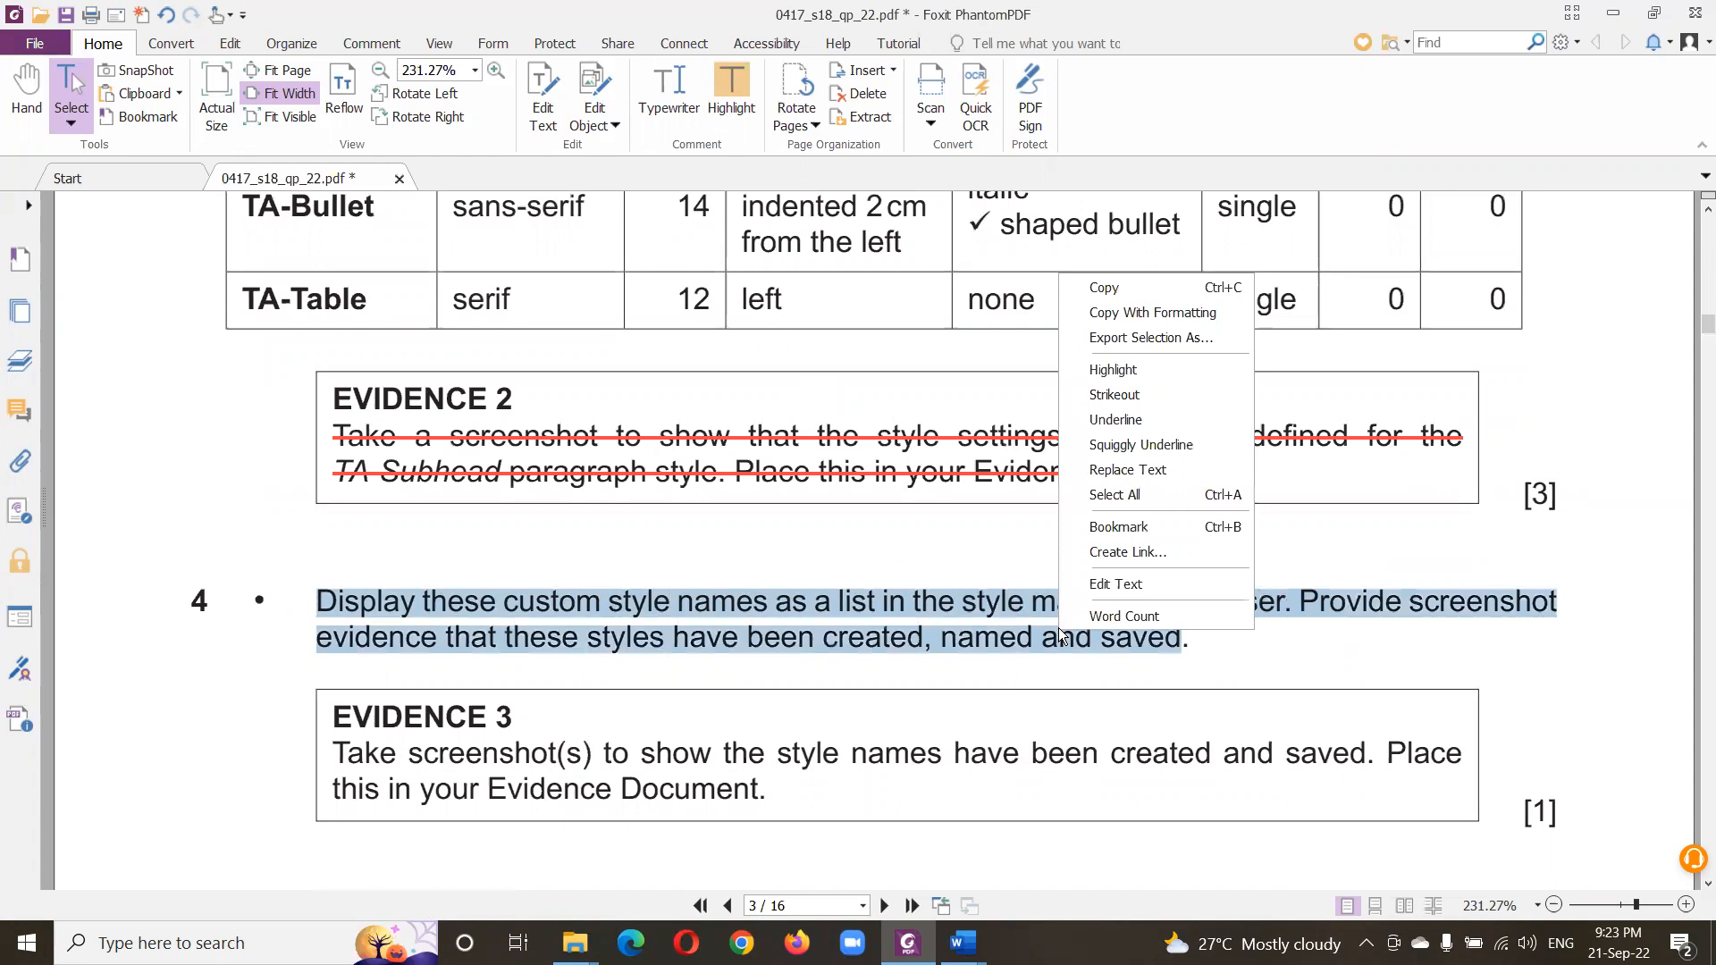
click(1152, 389)
scroll(903, 563, down, 1)
scroll(902, 563, down, 3)
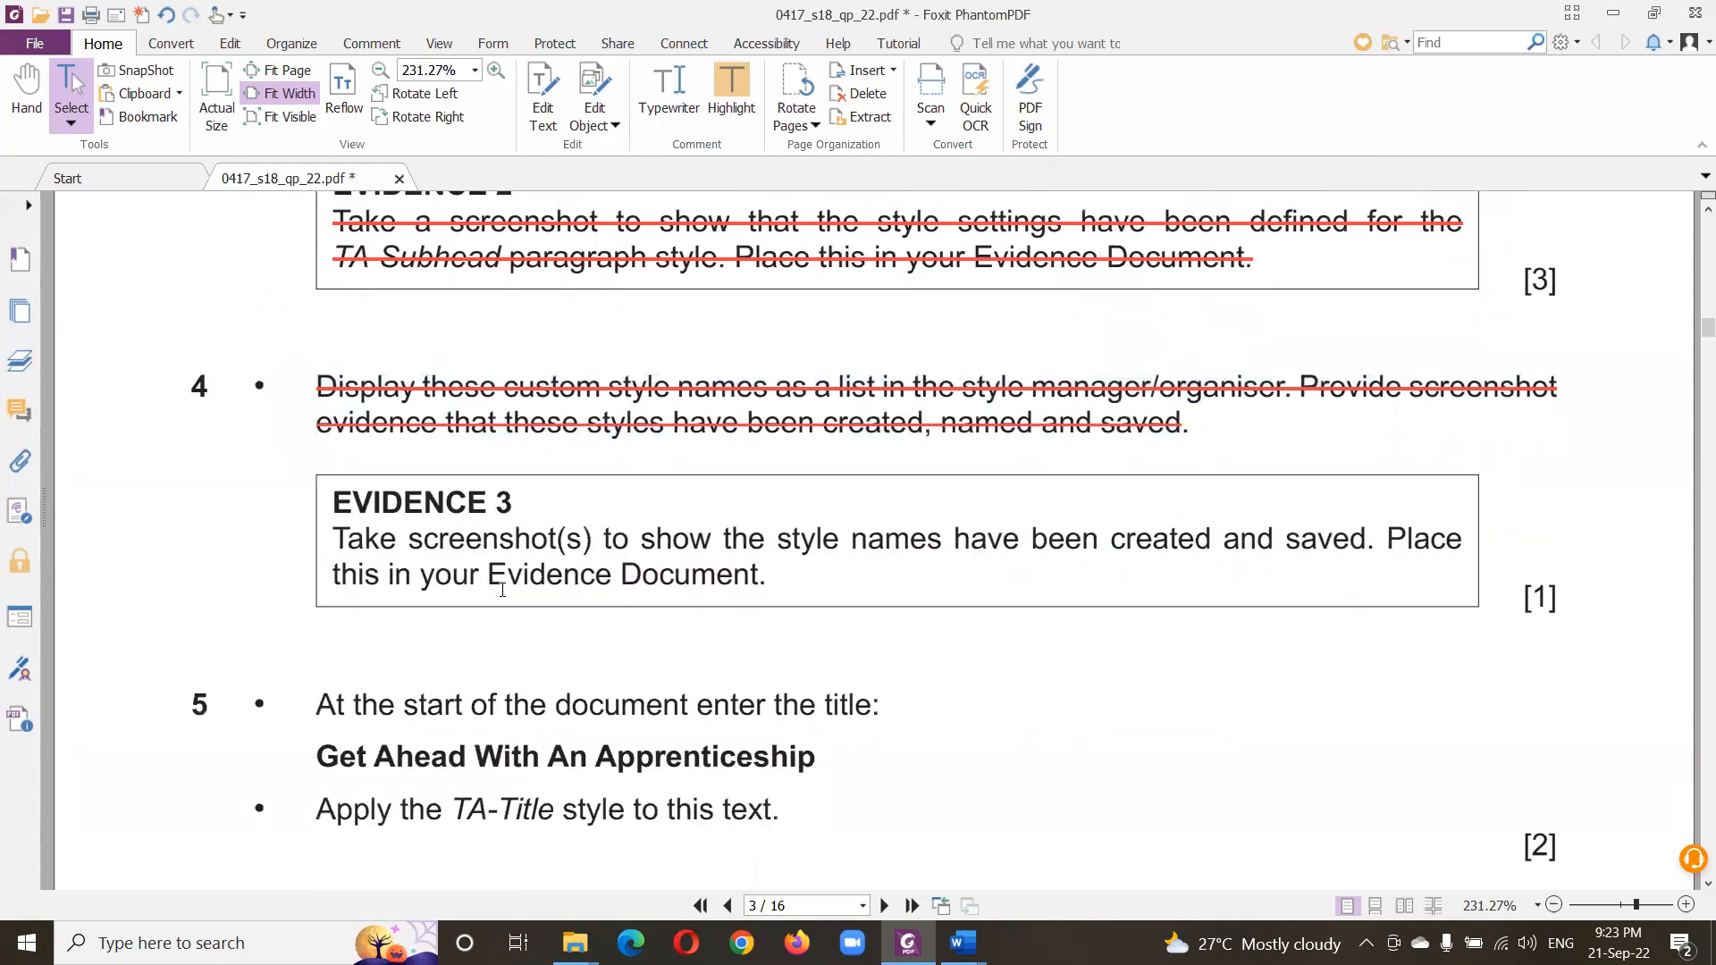
drag(347, 539, 766, 577)
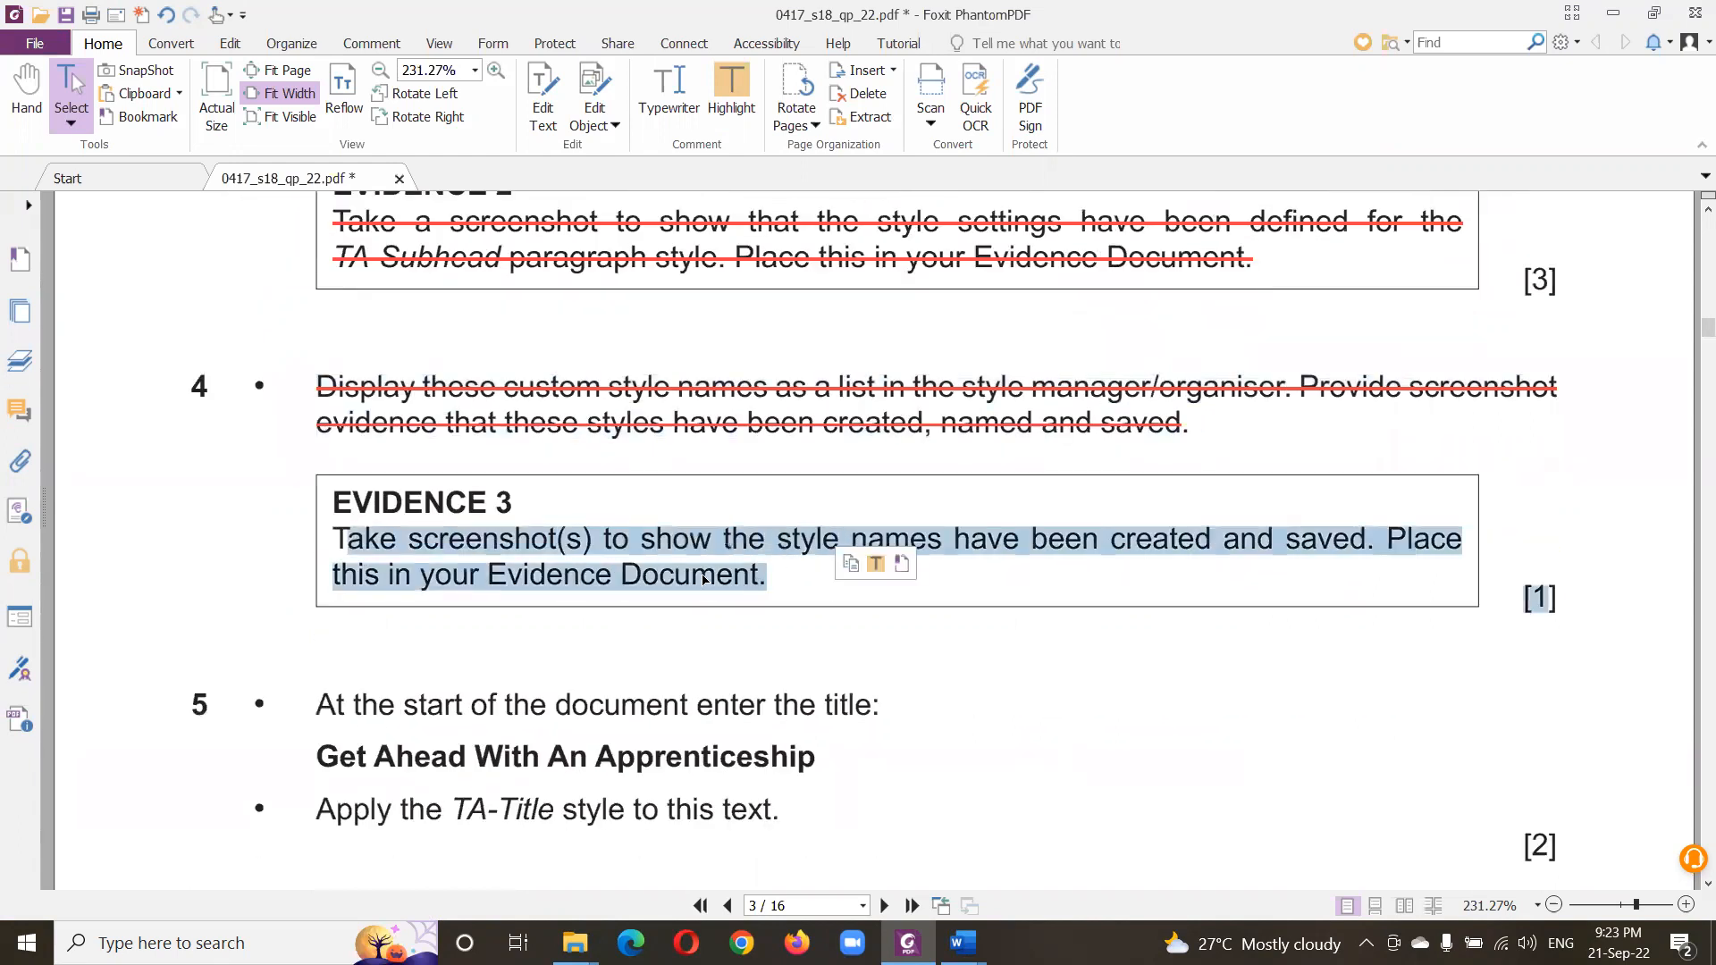
right_click(699, 578)
click(755, 343)
scroll(656, 609, down, 7)
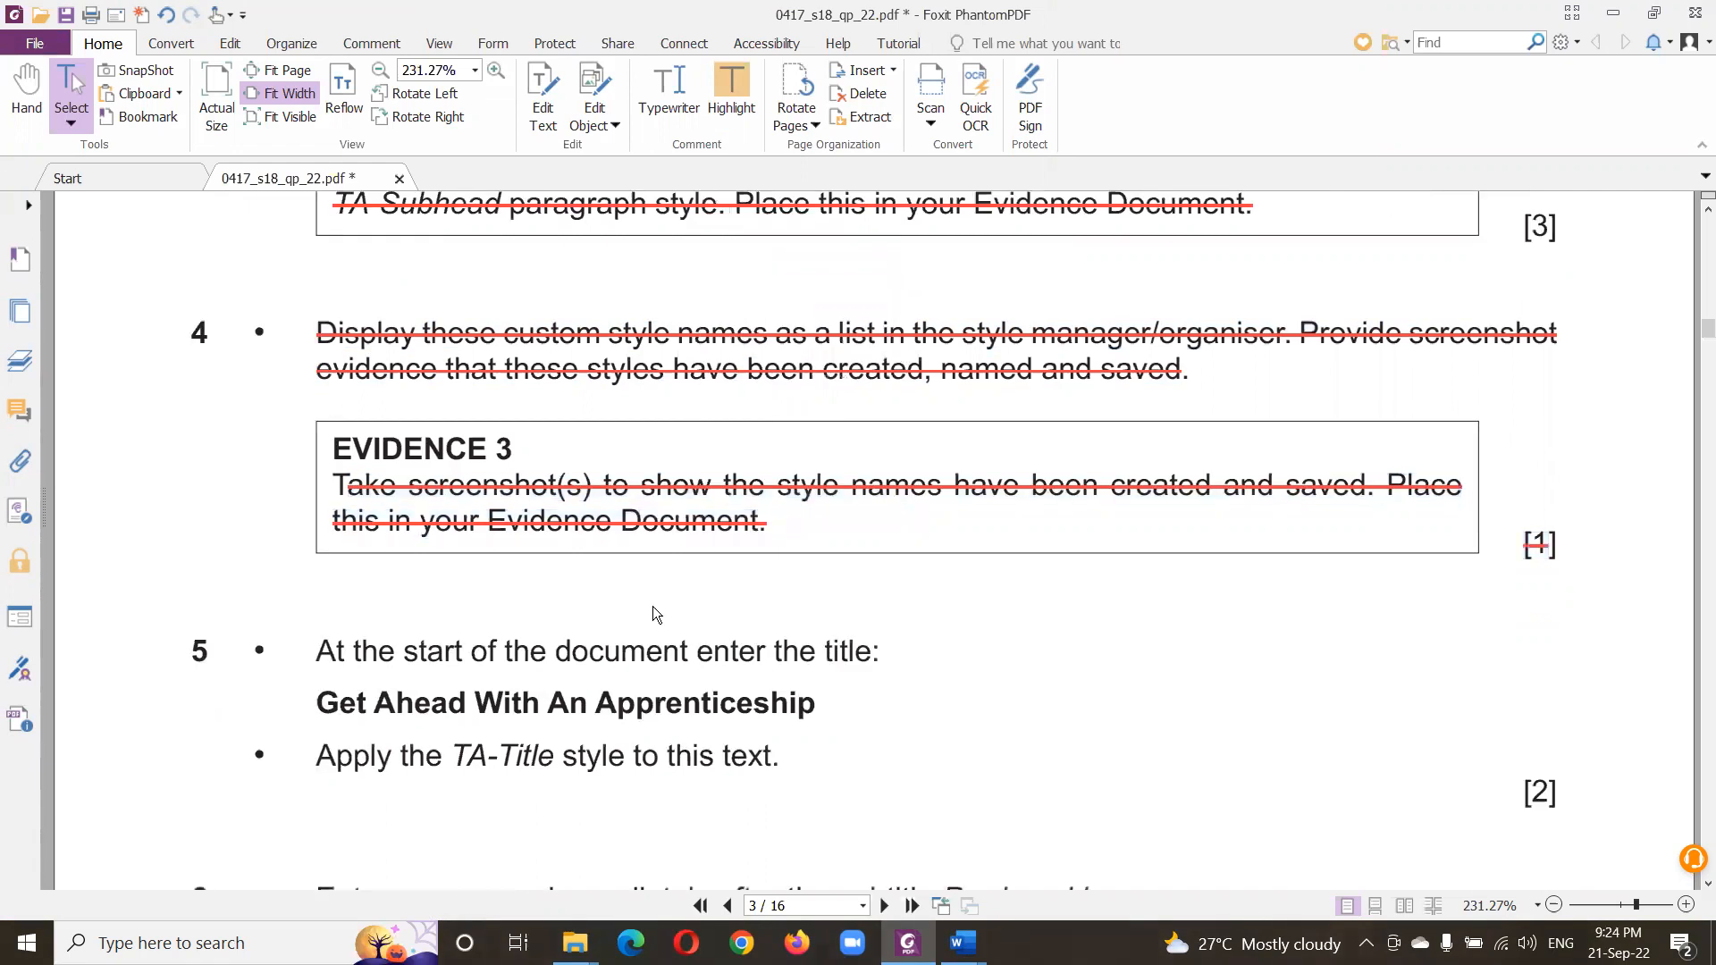
- Copy the title 'Get Ahead With An Apprenticeship' and return to the FACTSHEET document
drag(318, 370, 875, 395)
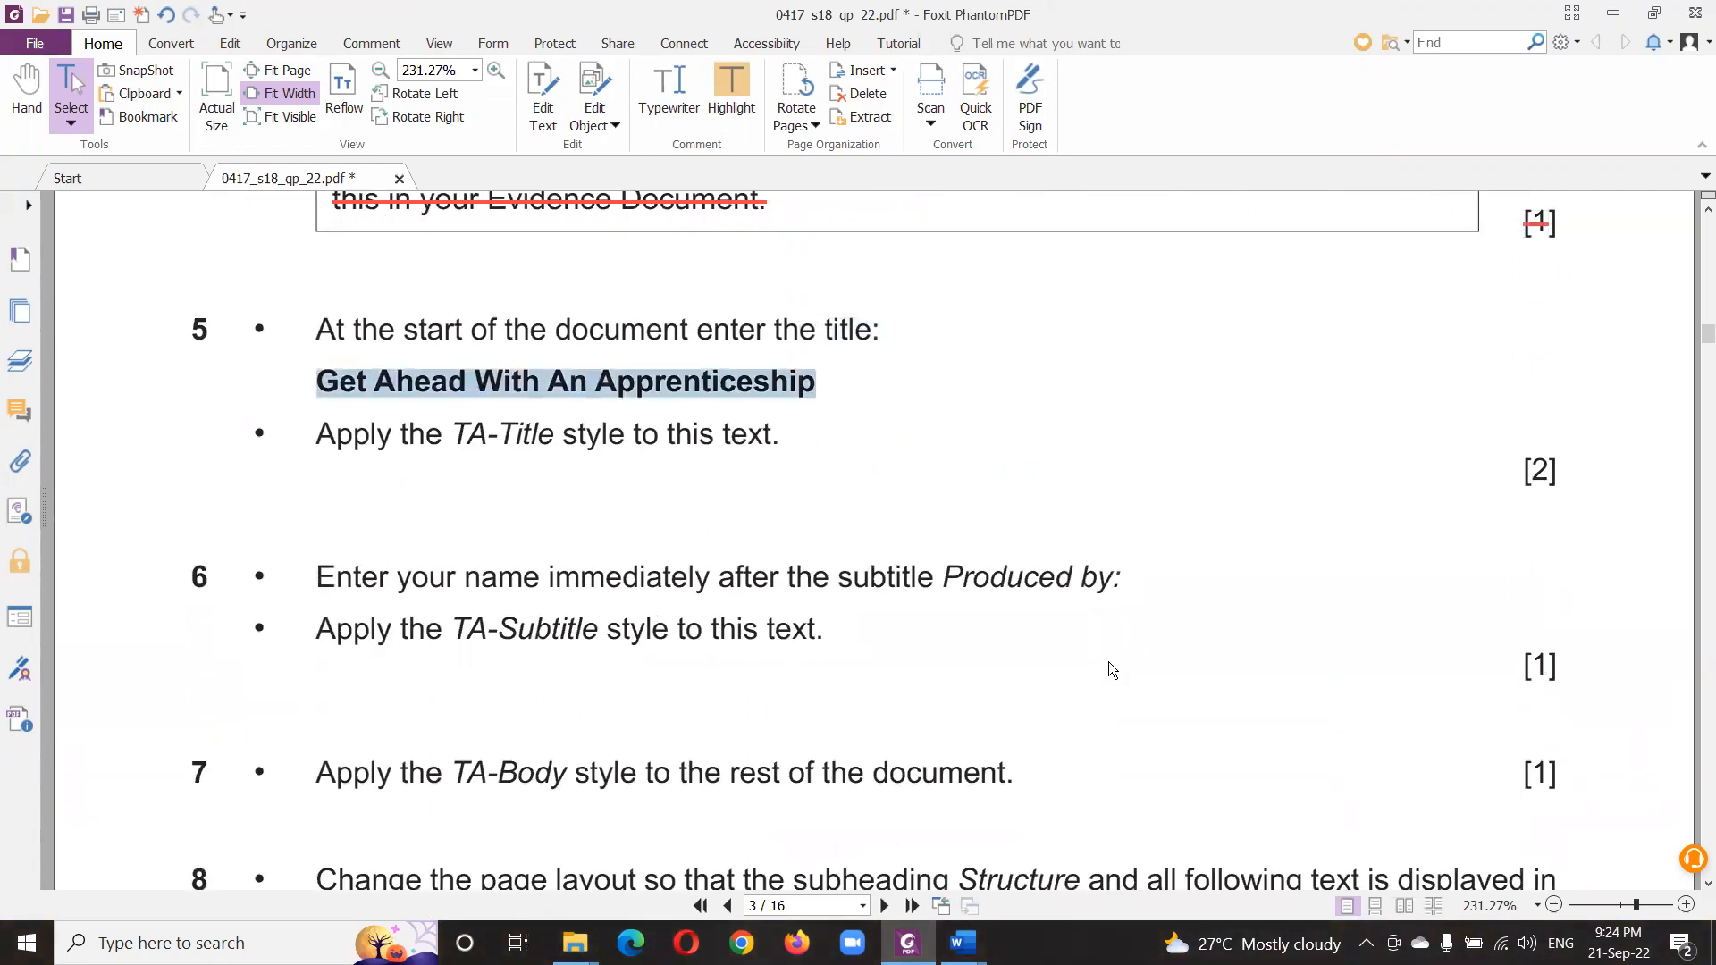
key(alt+Tab)
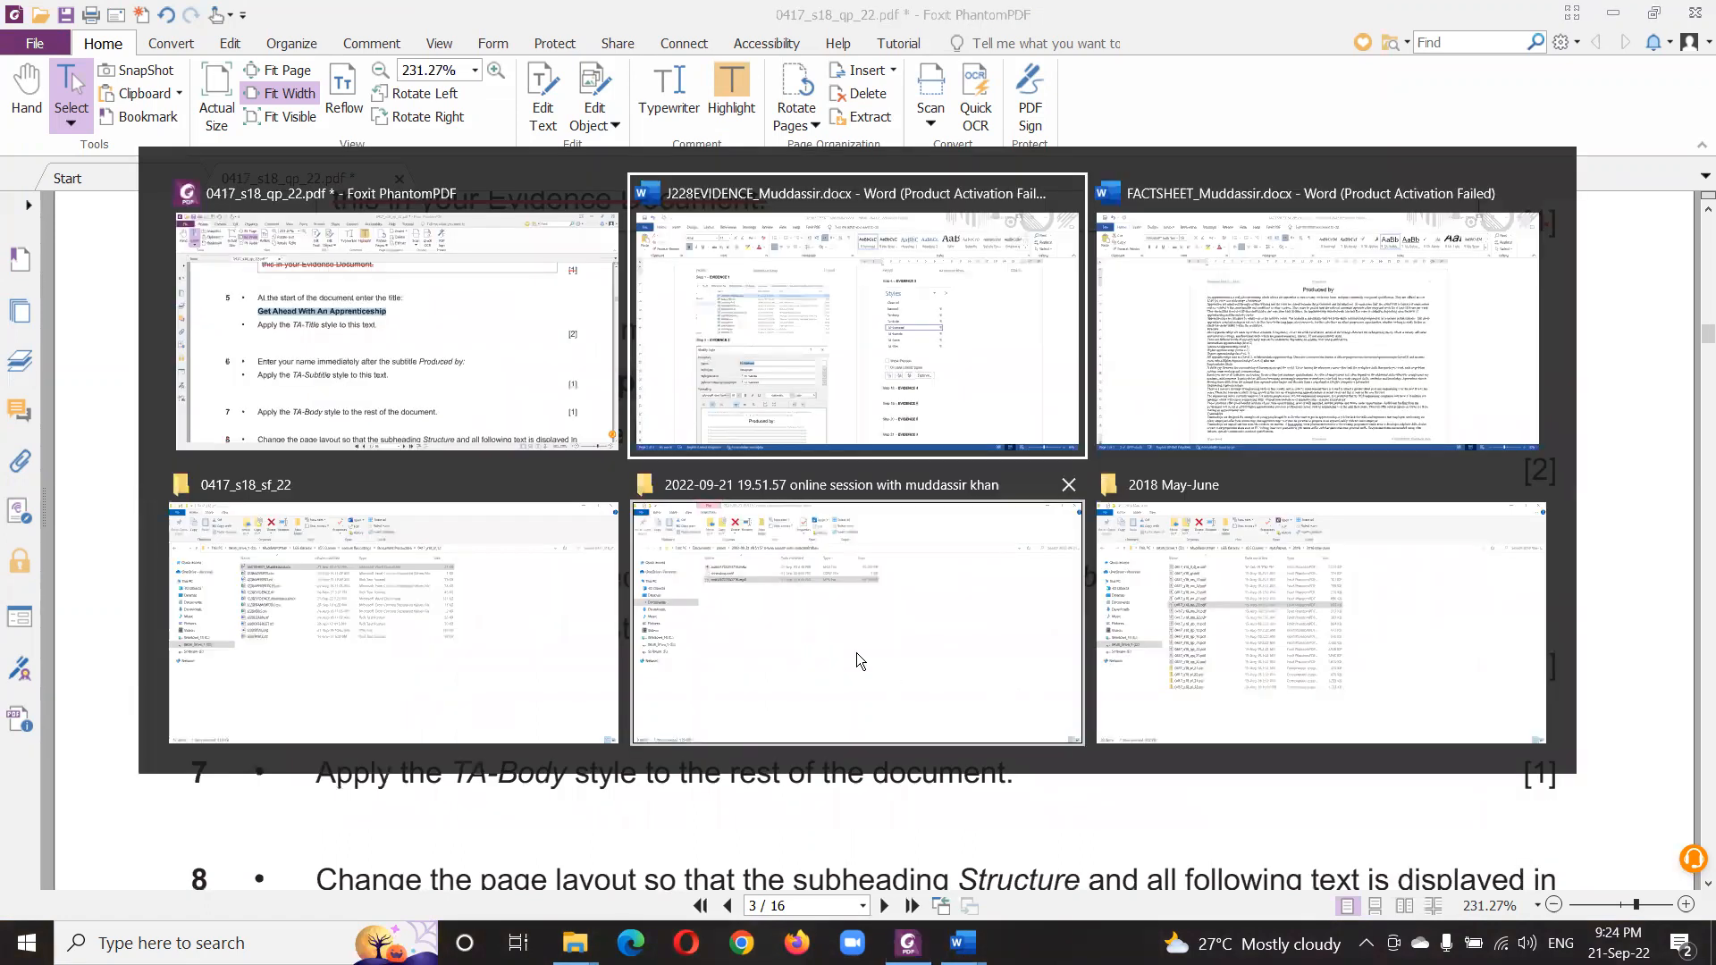
key(alt+Tab)
- Paste 'Get Ahead With An Apprenticeship' as unformatted text on a new line above 'Produced by:'
click(434, 318)
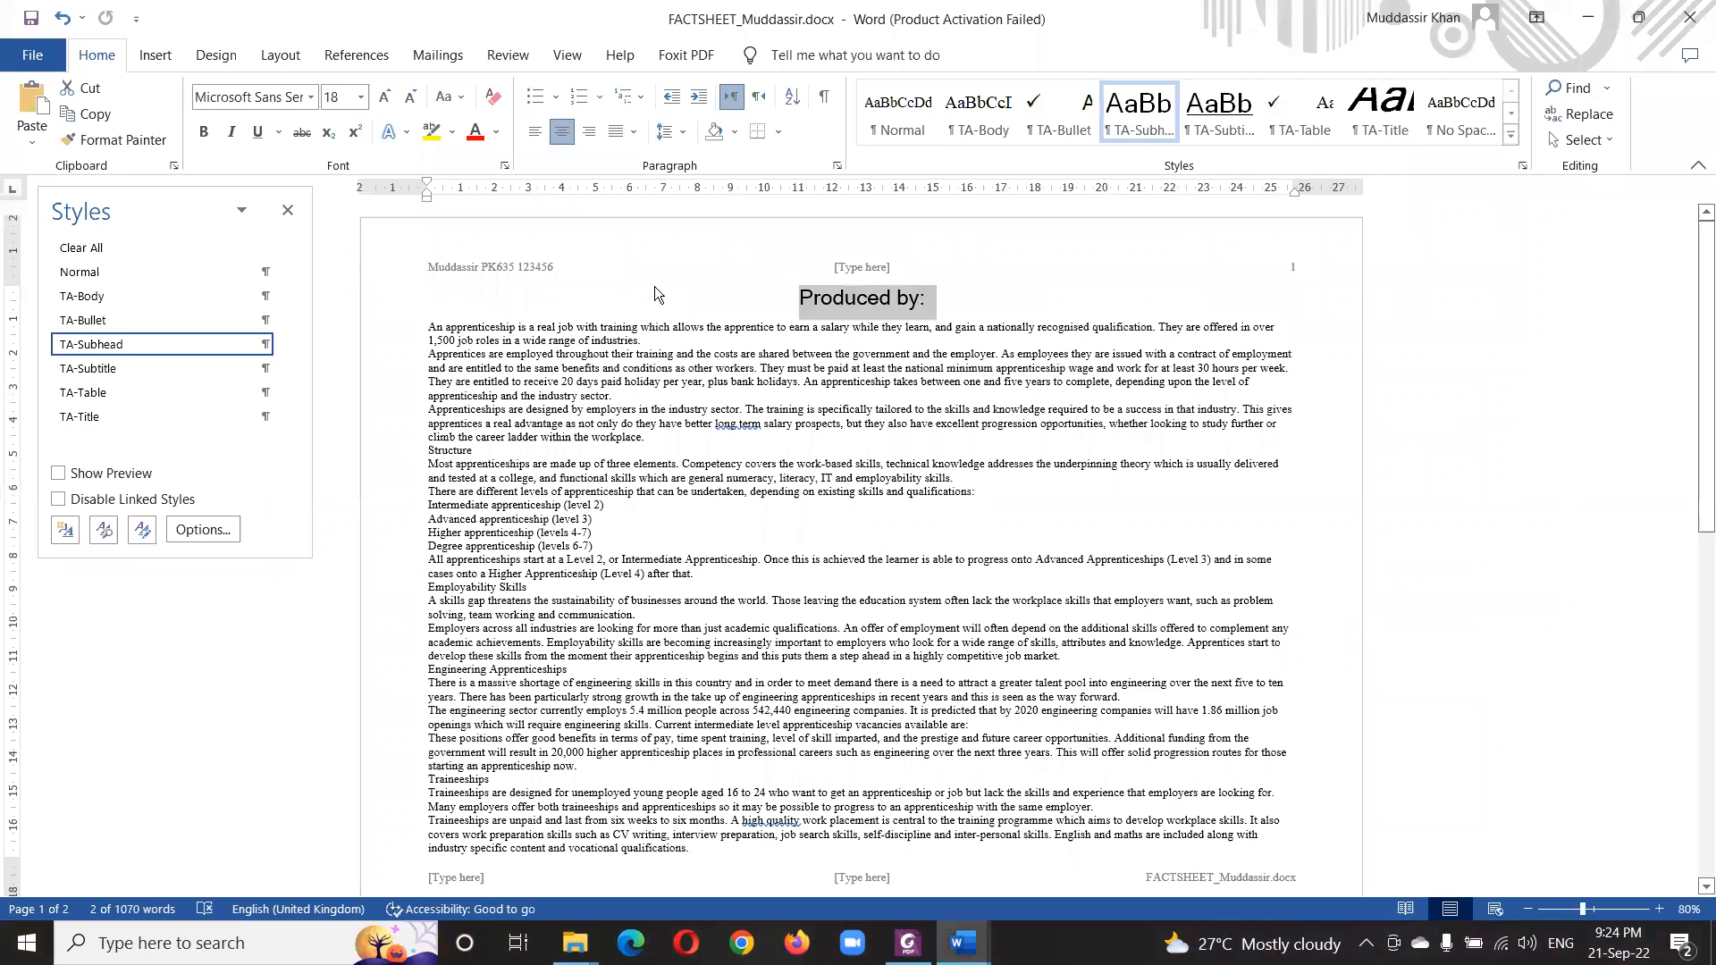
click(654, 286)
key(Return)
key(Up)
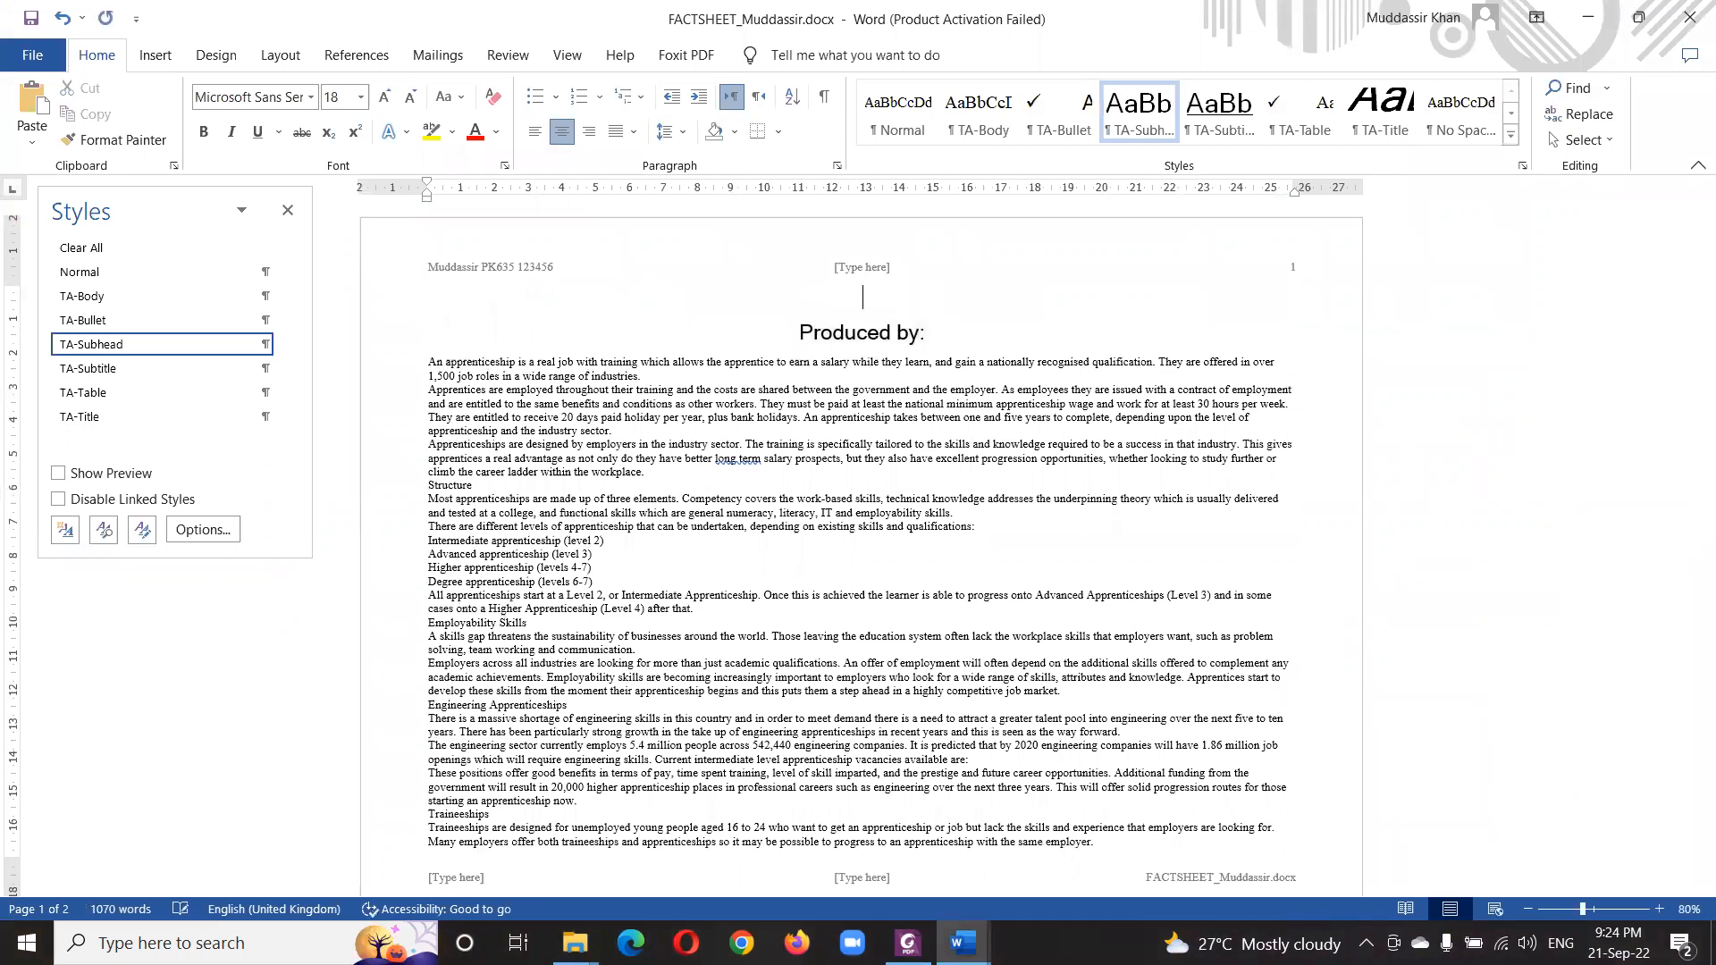
key(ctrl+alt+v)
key(Up)
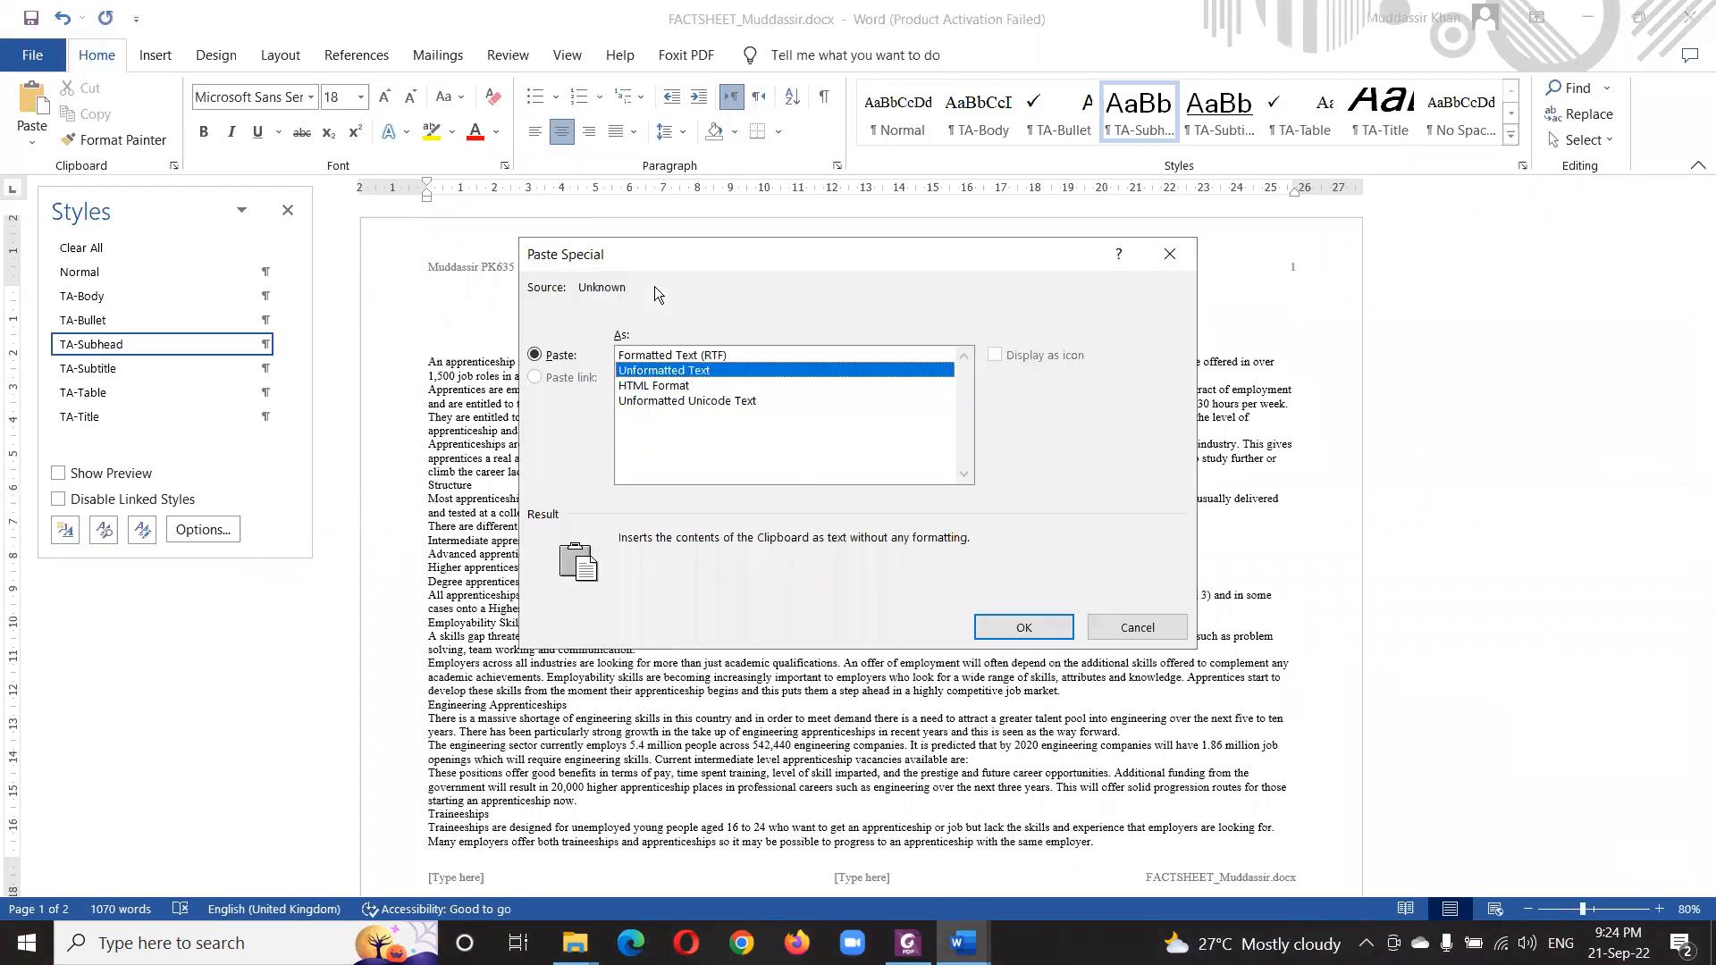
key(Return)
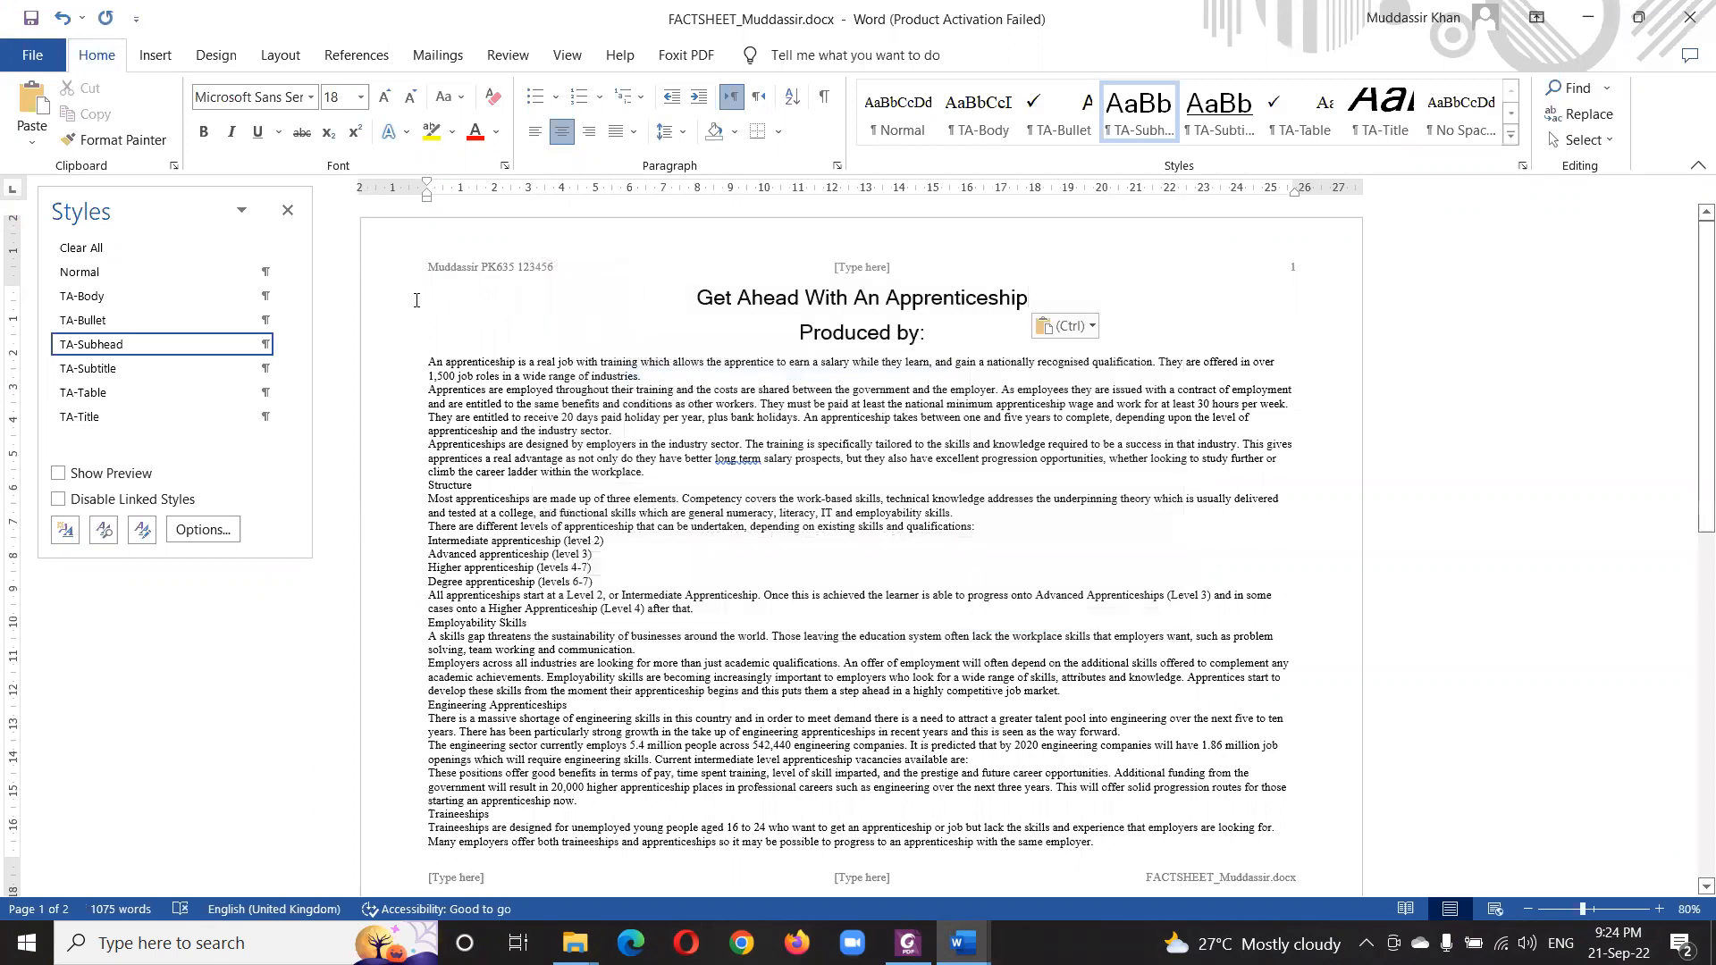
- Apply the TA-Title style to the new title line
click(399, 301)
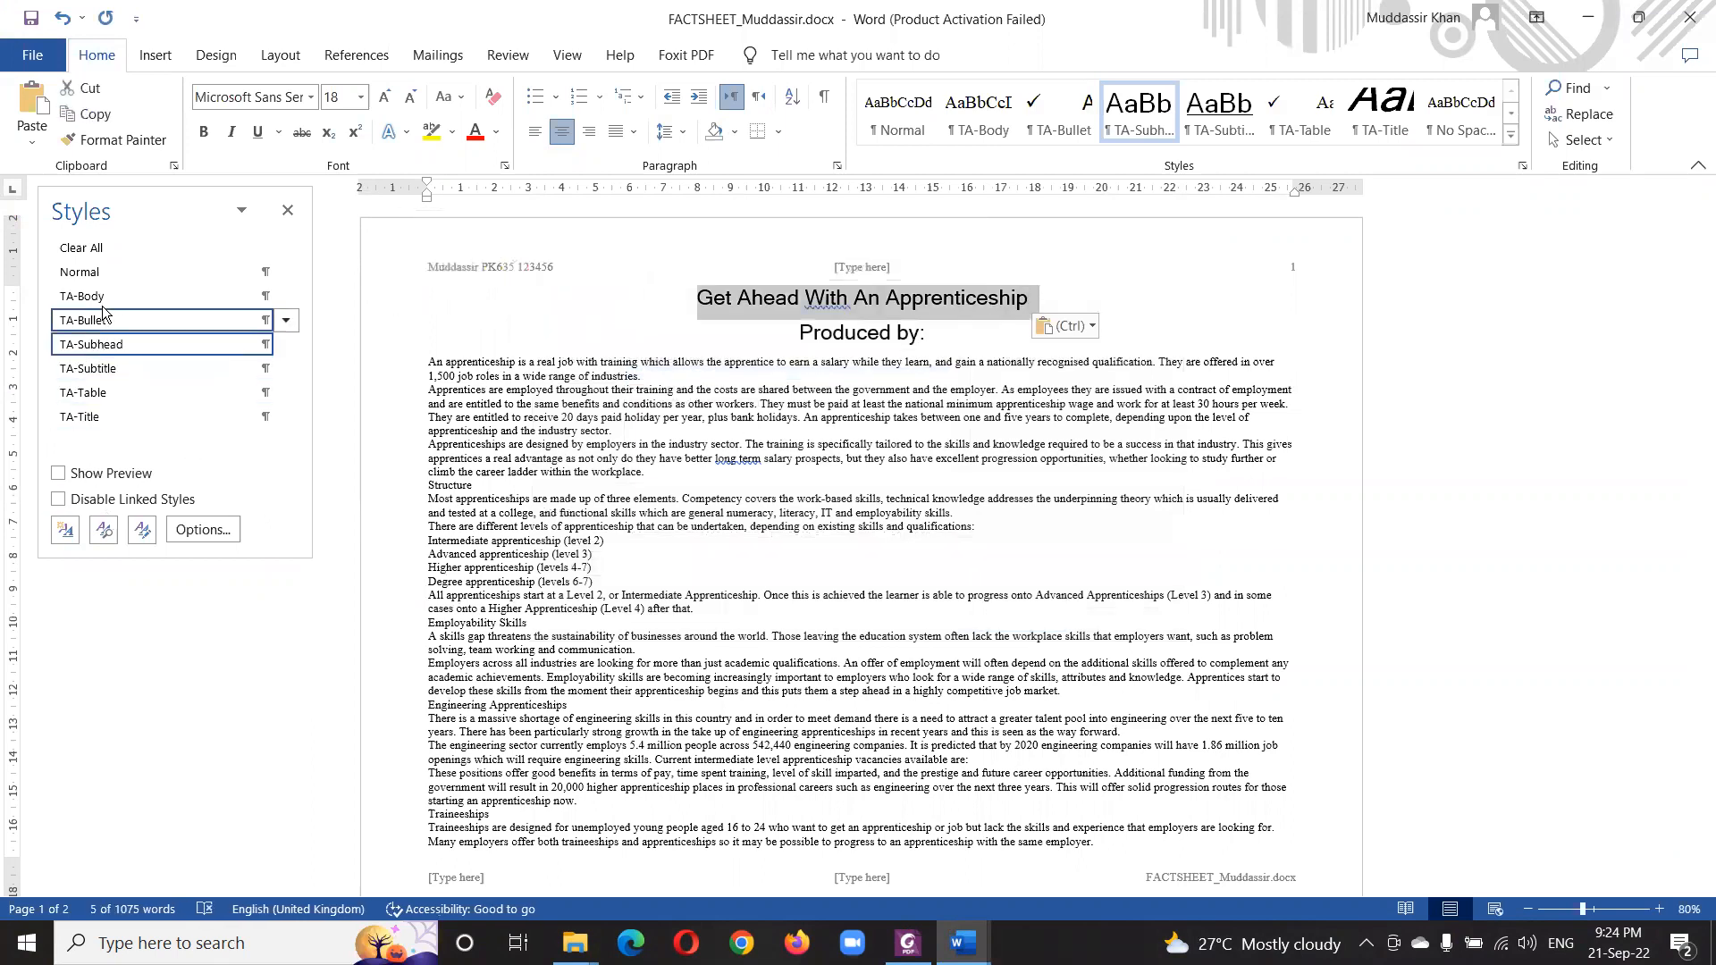
click(112, 413)
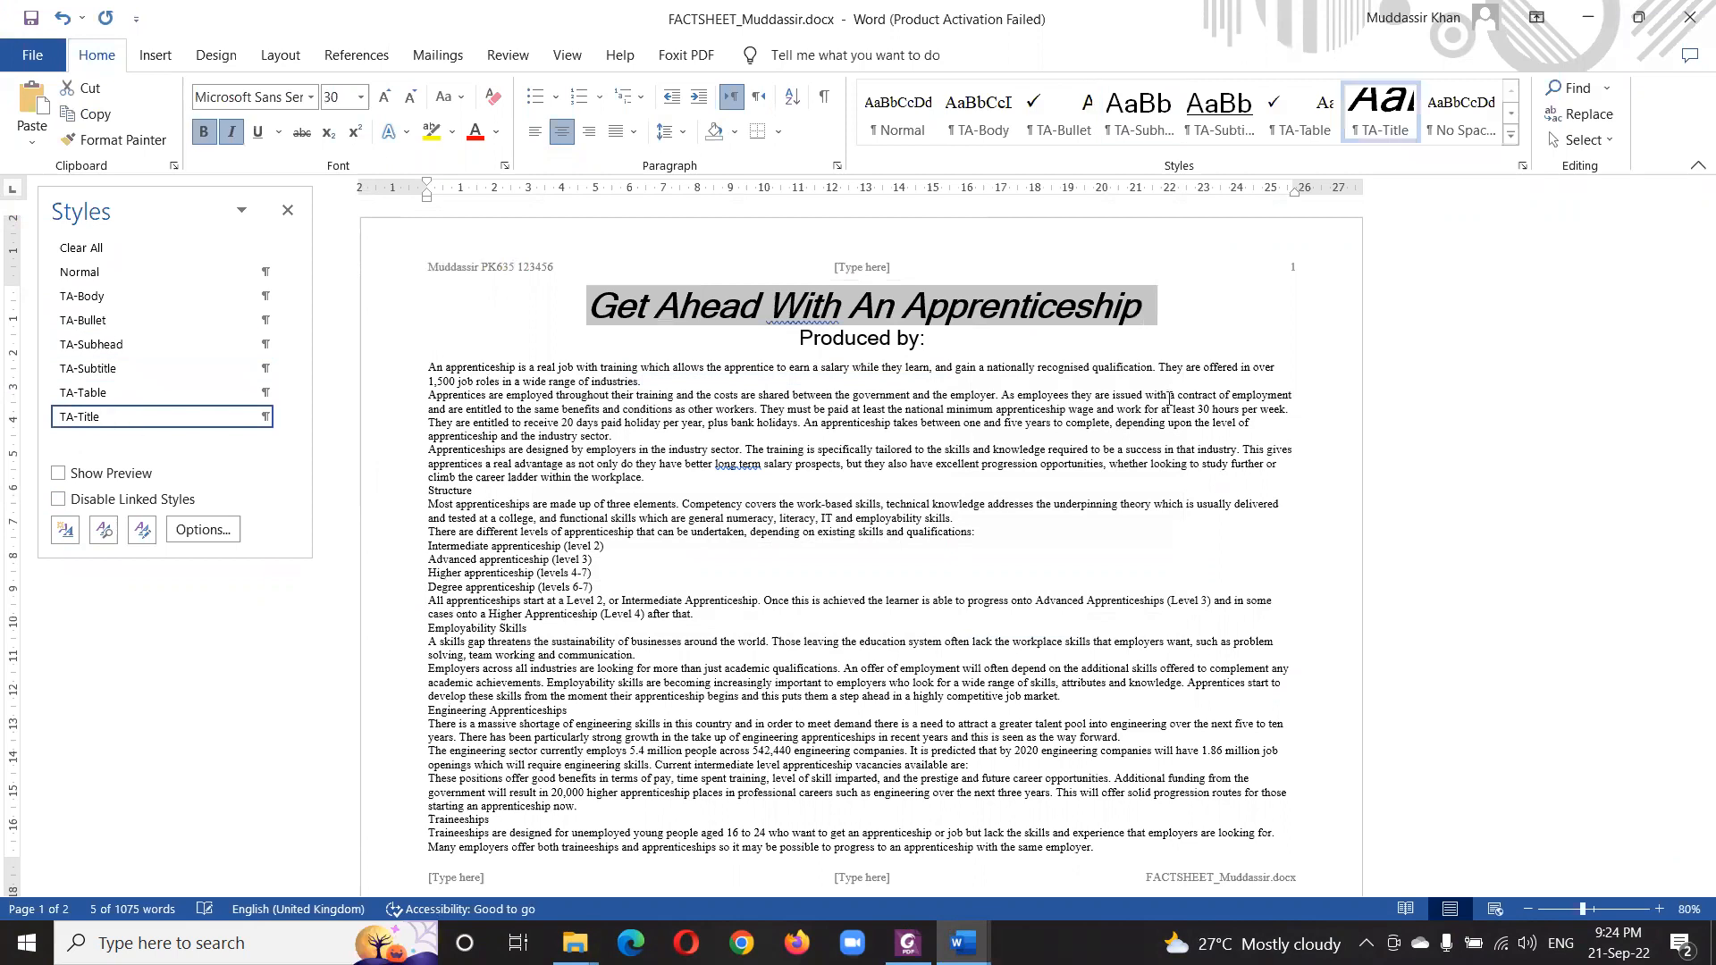
key(alt+Tab)
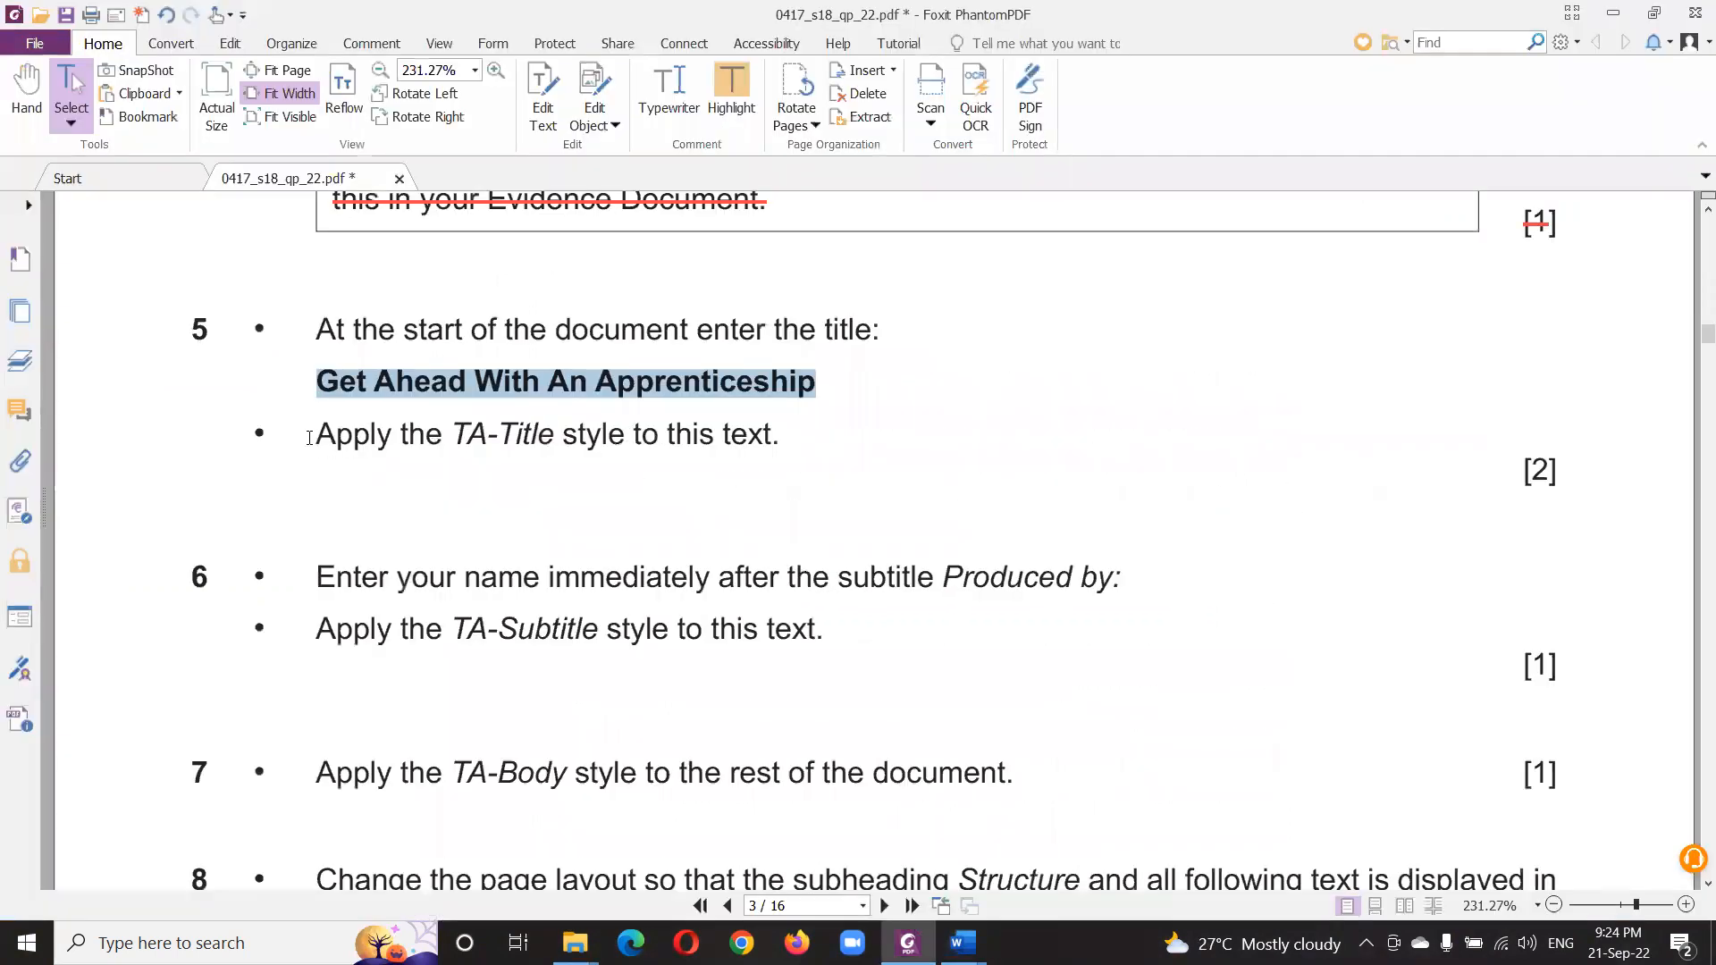
- Strike out task 5 in the question paper and select task 6's instructions
drag(319, 335, 777, 436)
right_click(766, 431)
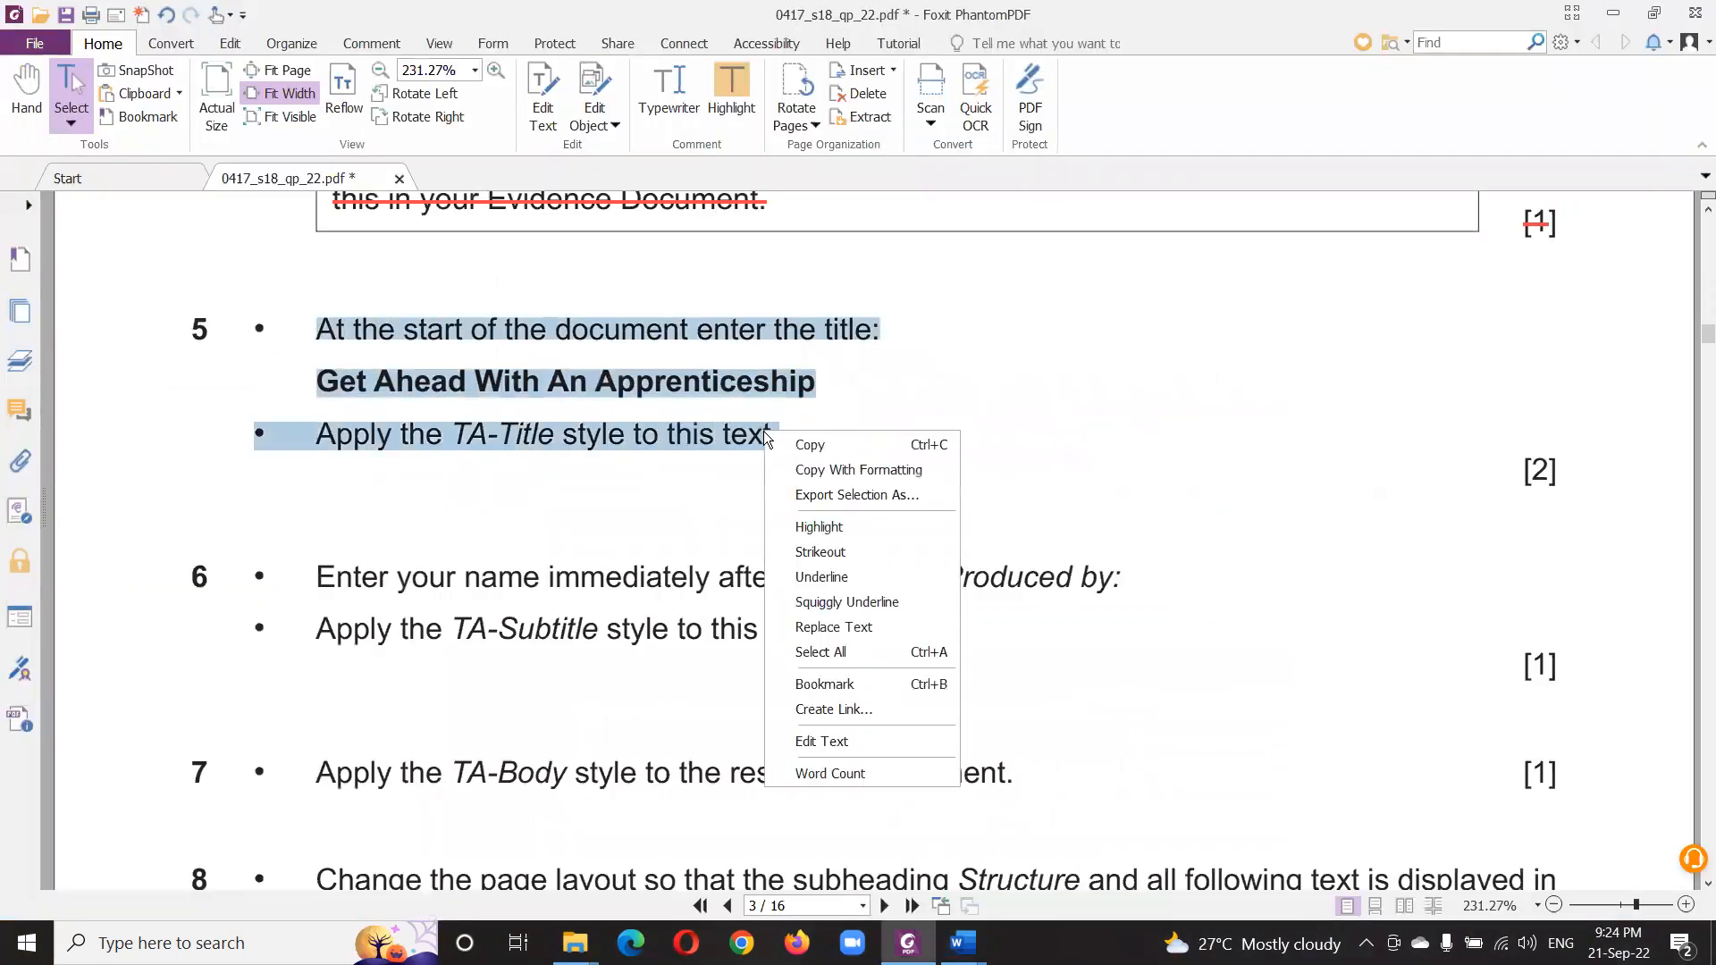
click(838, 552)
scroll(554, 518, down, 2)
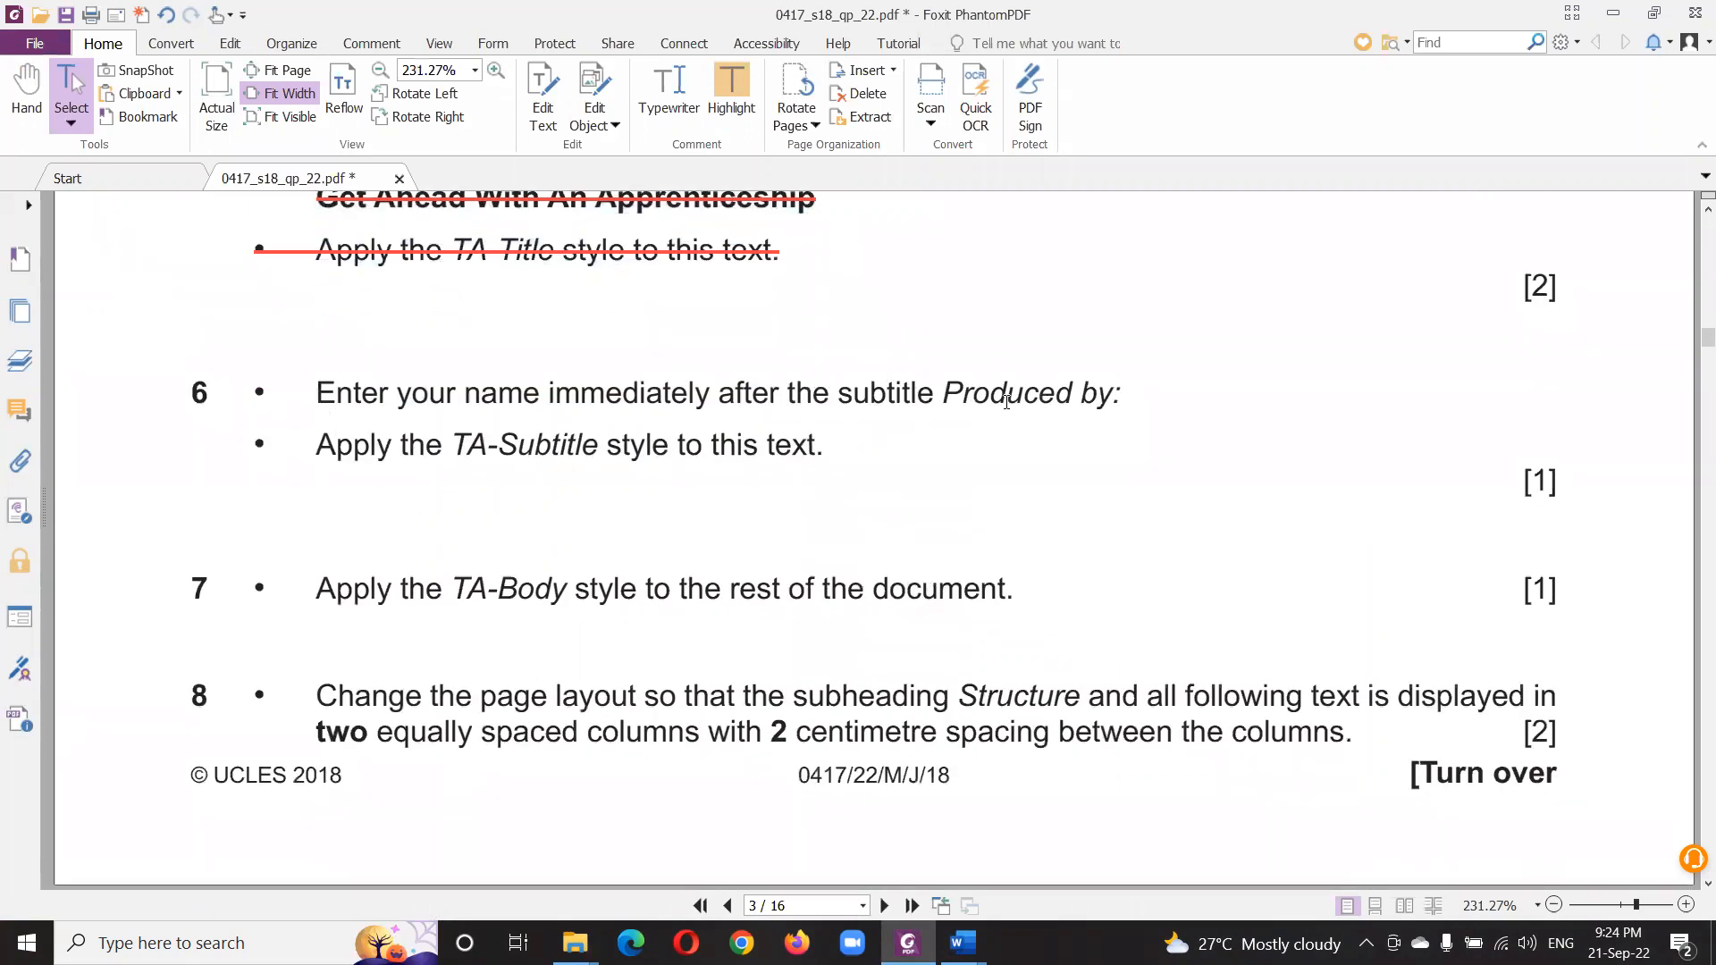
drag(325, 401, 858, 465)
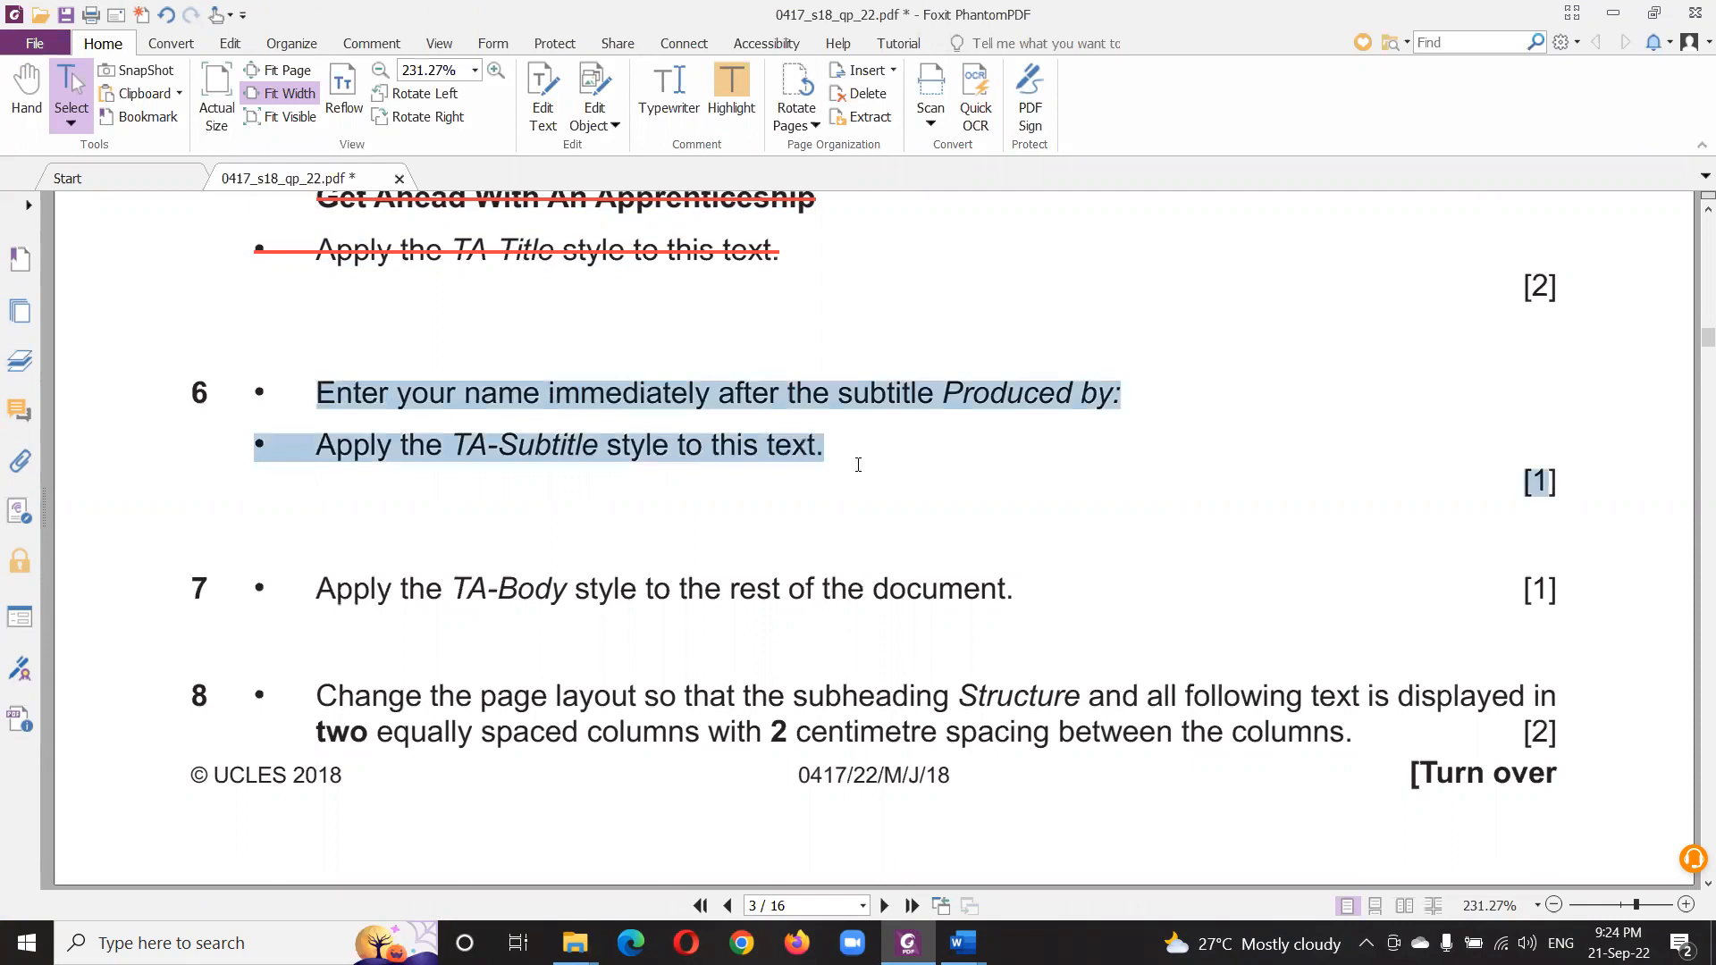
key(alt+Tab)
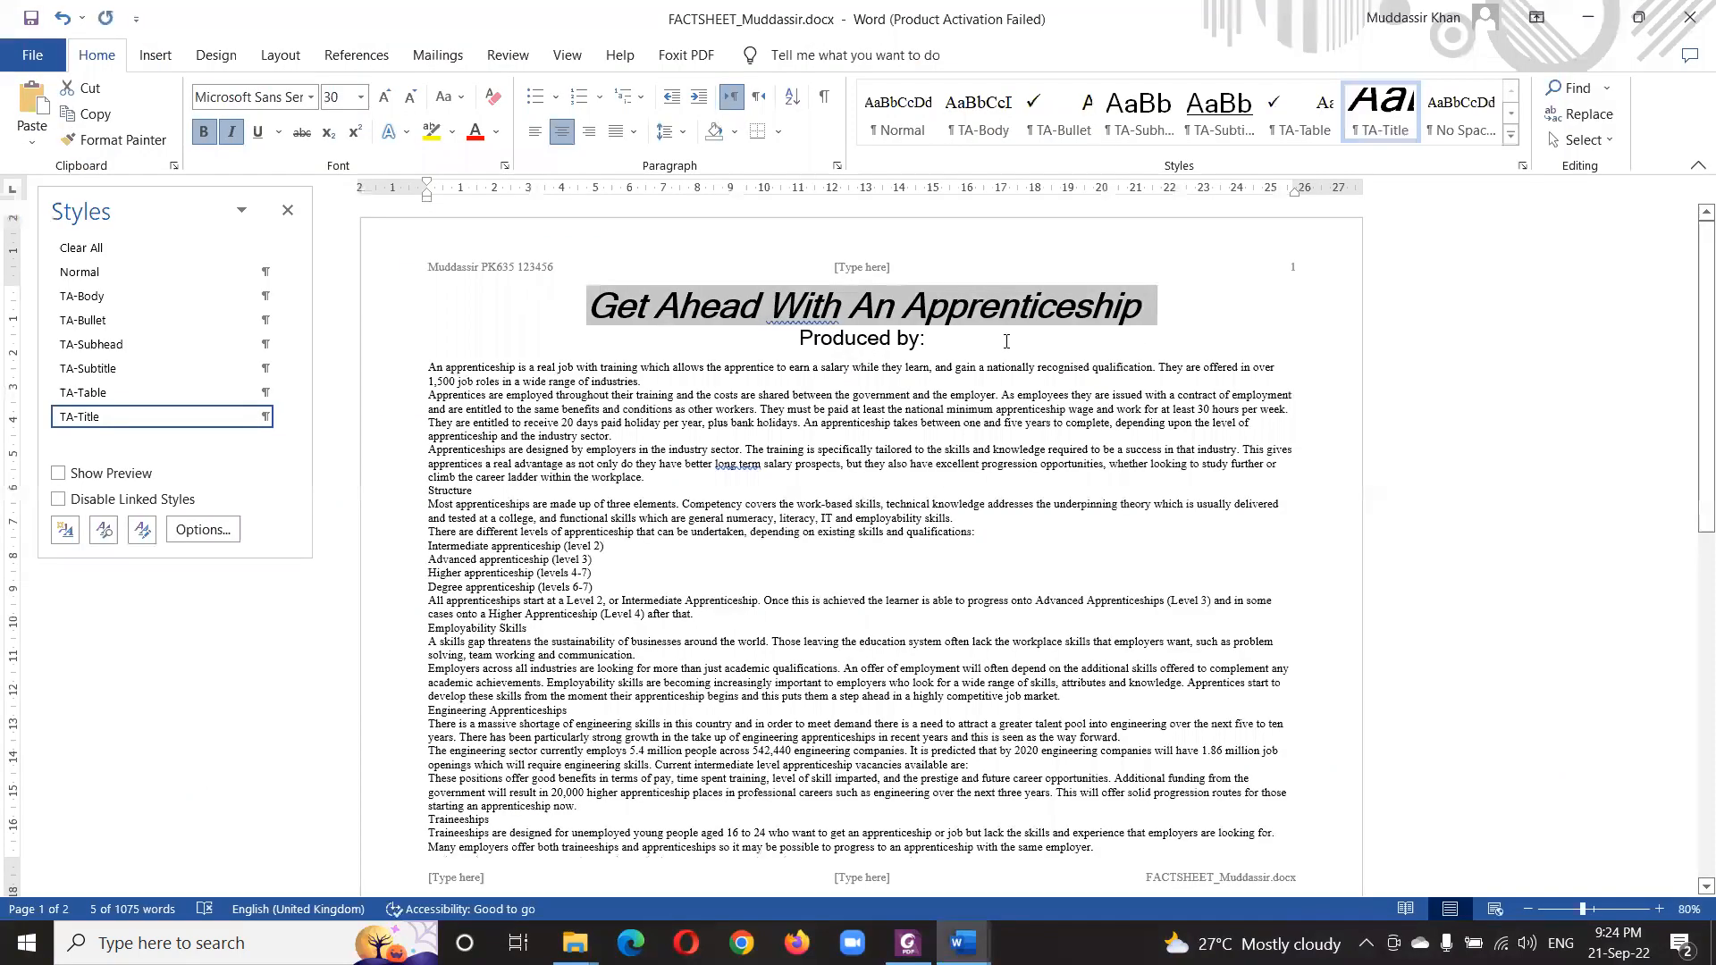
- Type the author's name after 'Produced by:' and style that line TA-Subtitle
click(1005, 341)
text(Muddassir Khan)
key(ctrl+shift+Left)
key(ctrl+shift+Left)
key(ctrl+shift+Left)
key(ctrl+shift+Left)
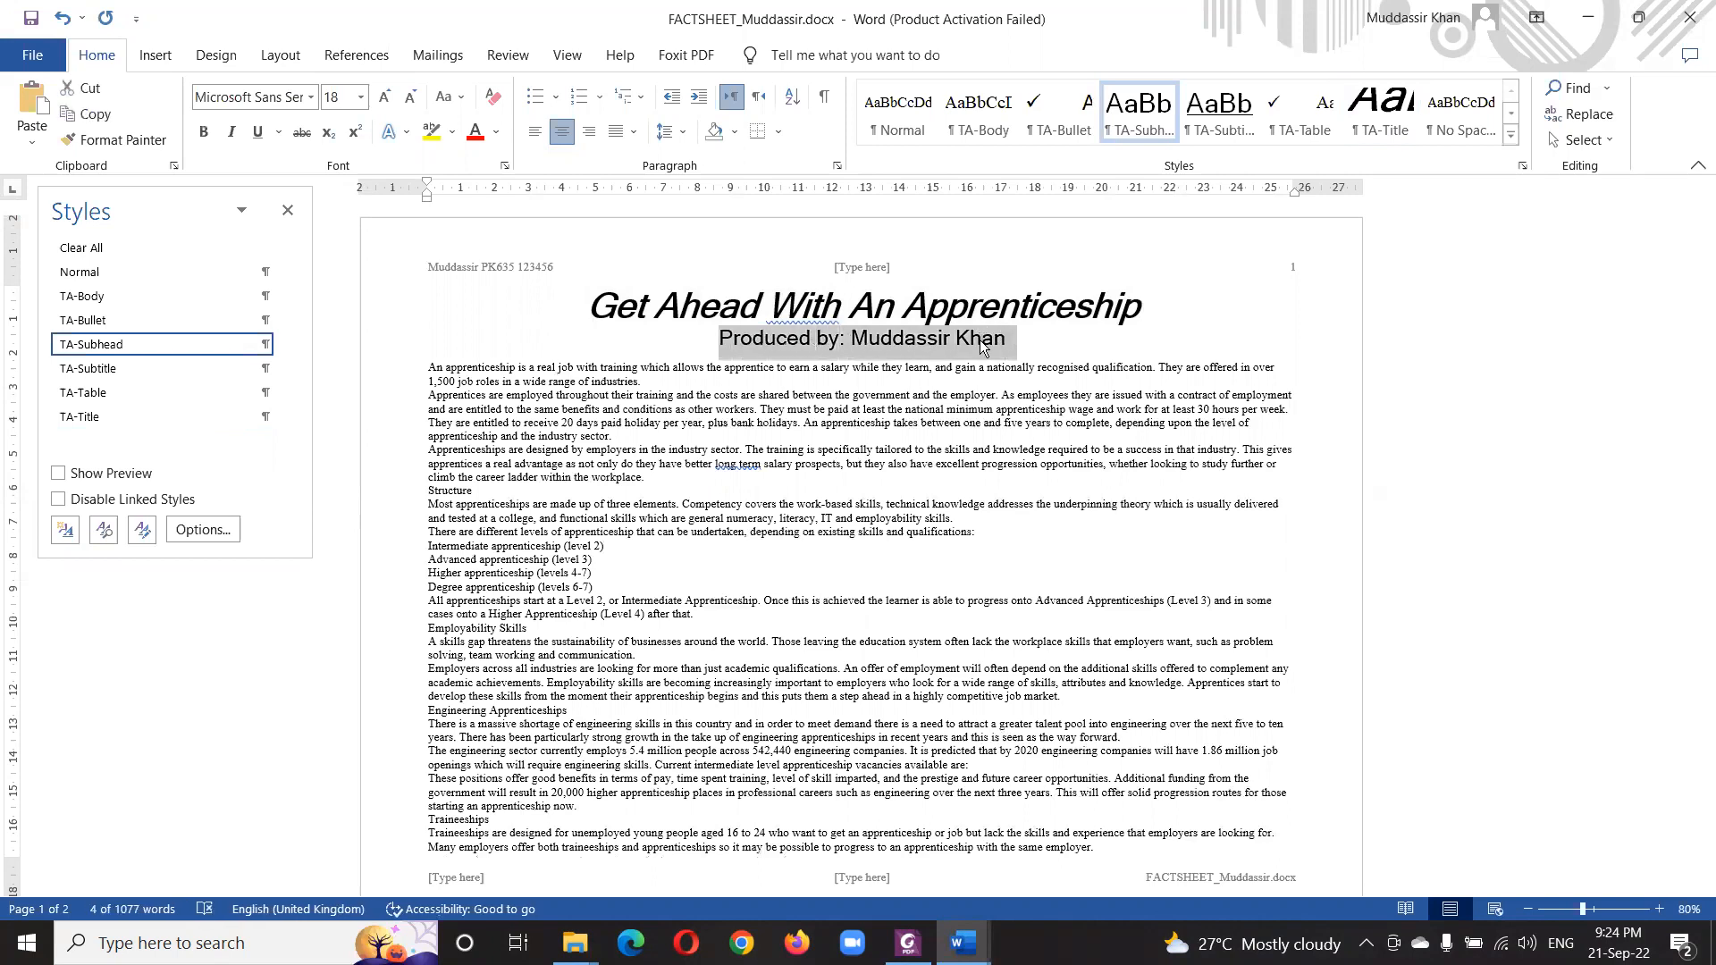
click(105, 370)
- Mark task 6 as done in the question paper, then return to the factsheet
key(alt+Tab)
scroll(590, 340, down, 10)
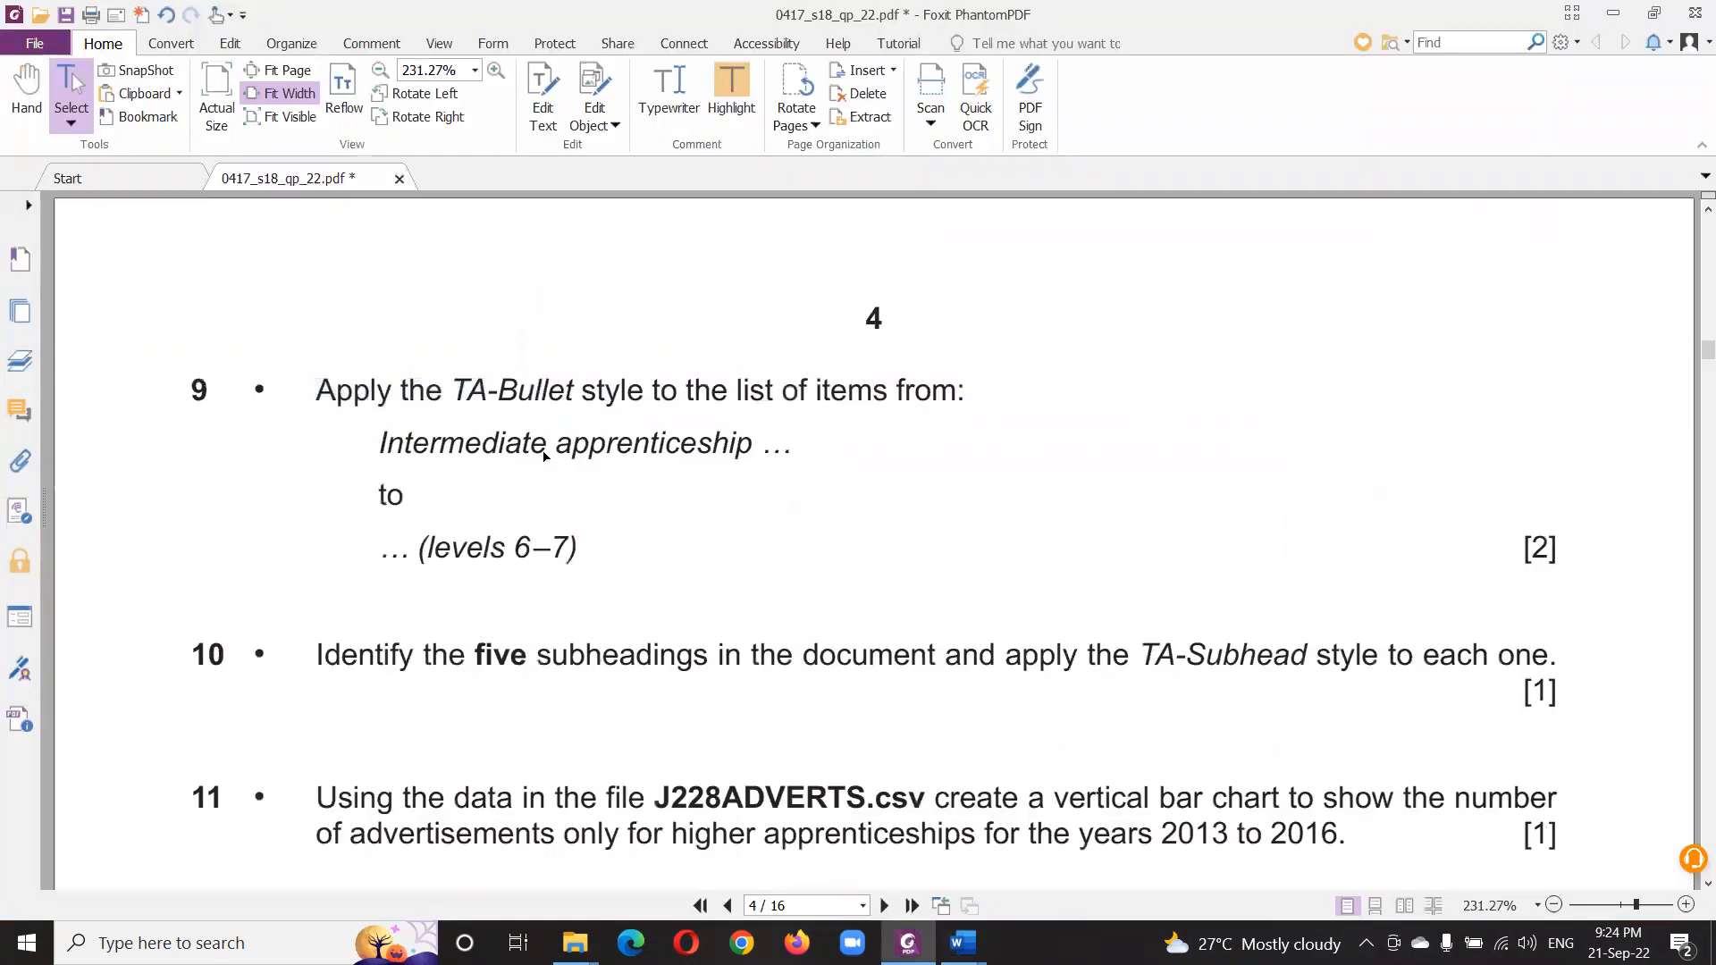
scroll(589, 339, up, 1)
scroll(594, 358, up, 4)
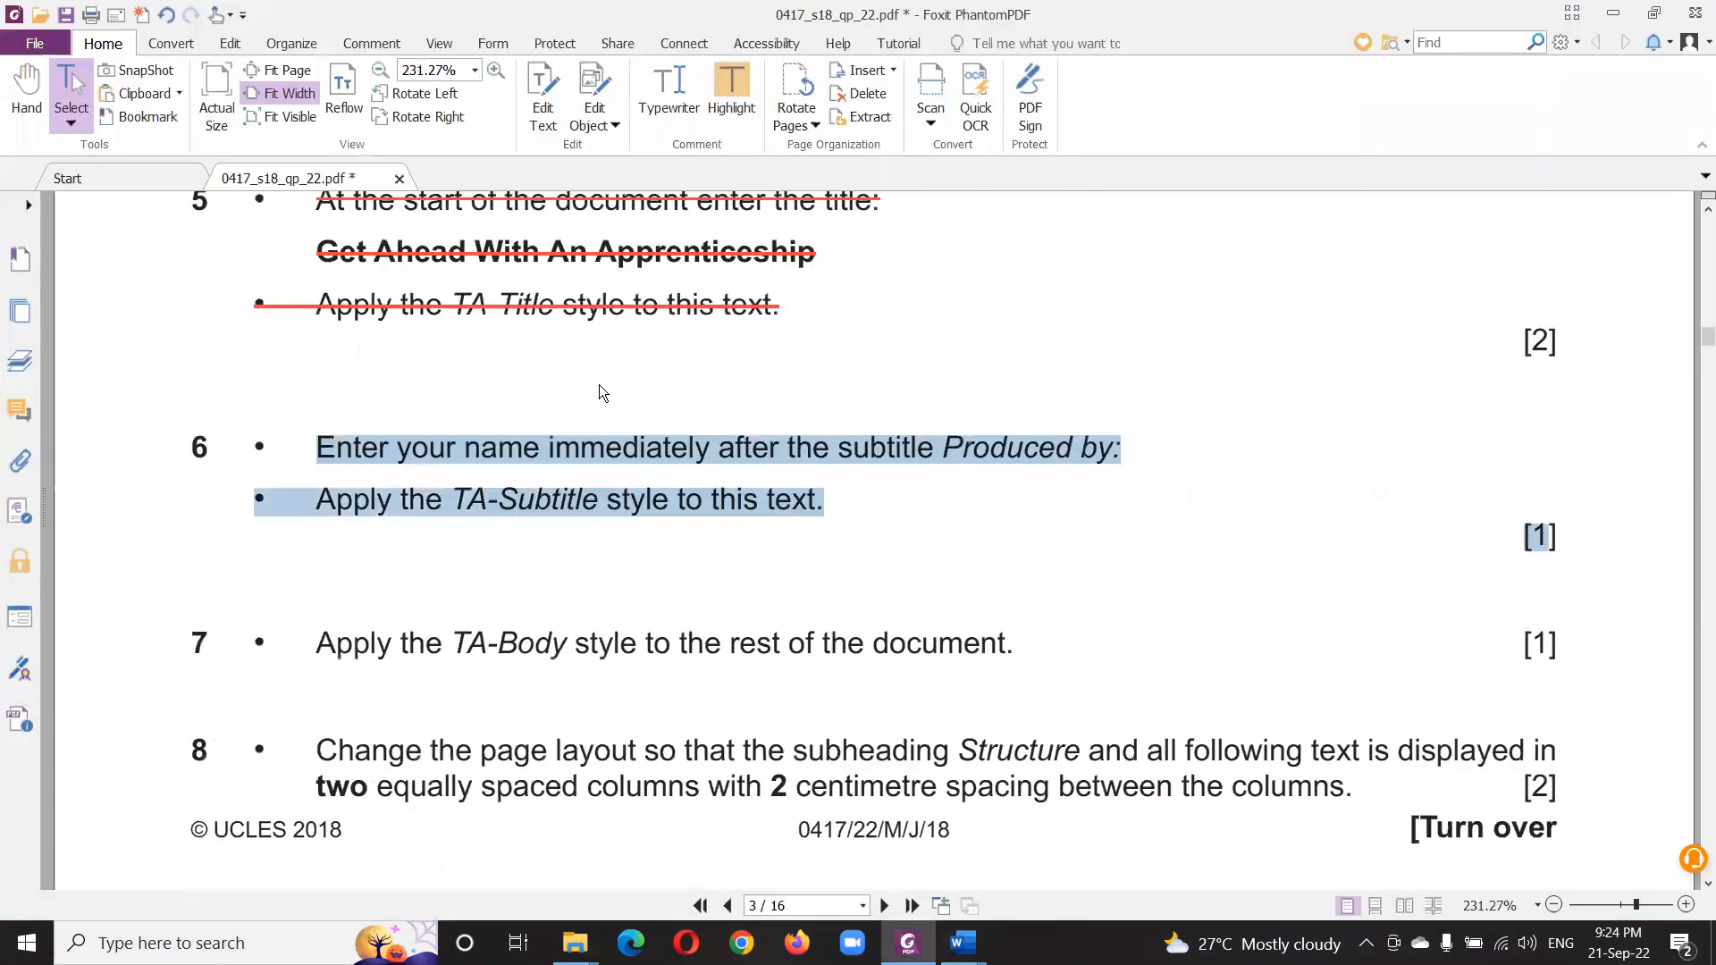
right_click(615, 458)
scroll(372, 444, down, 5)
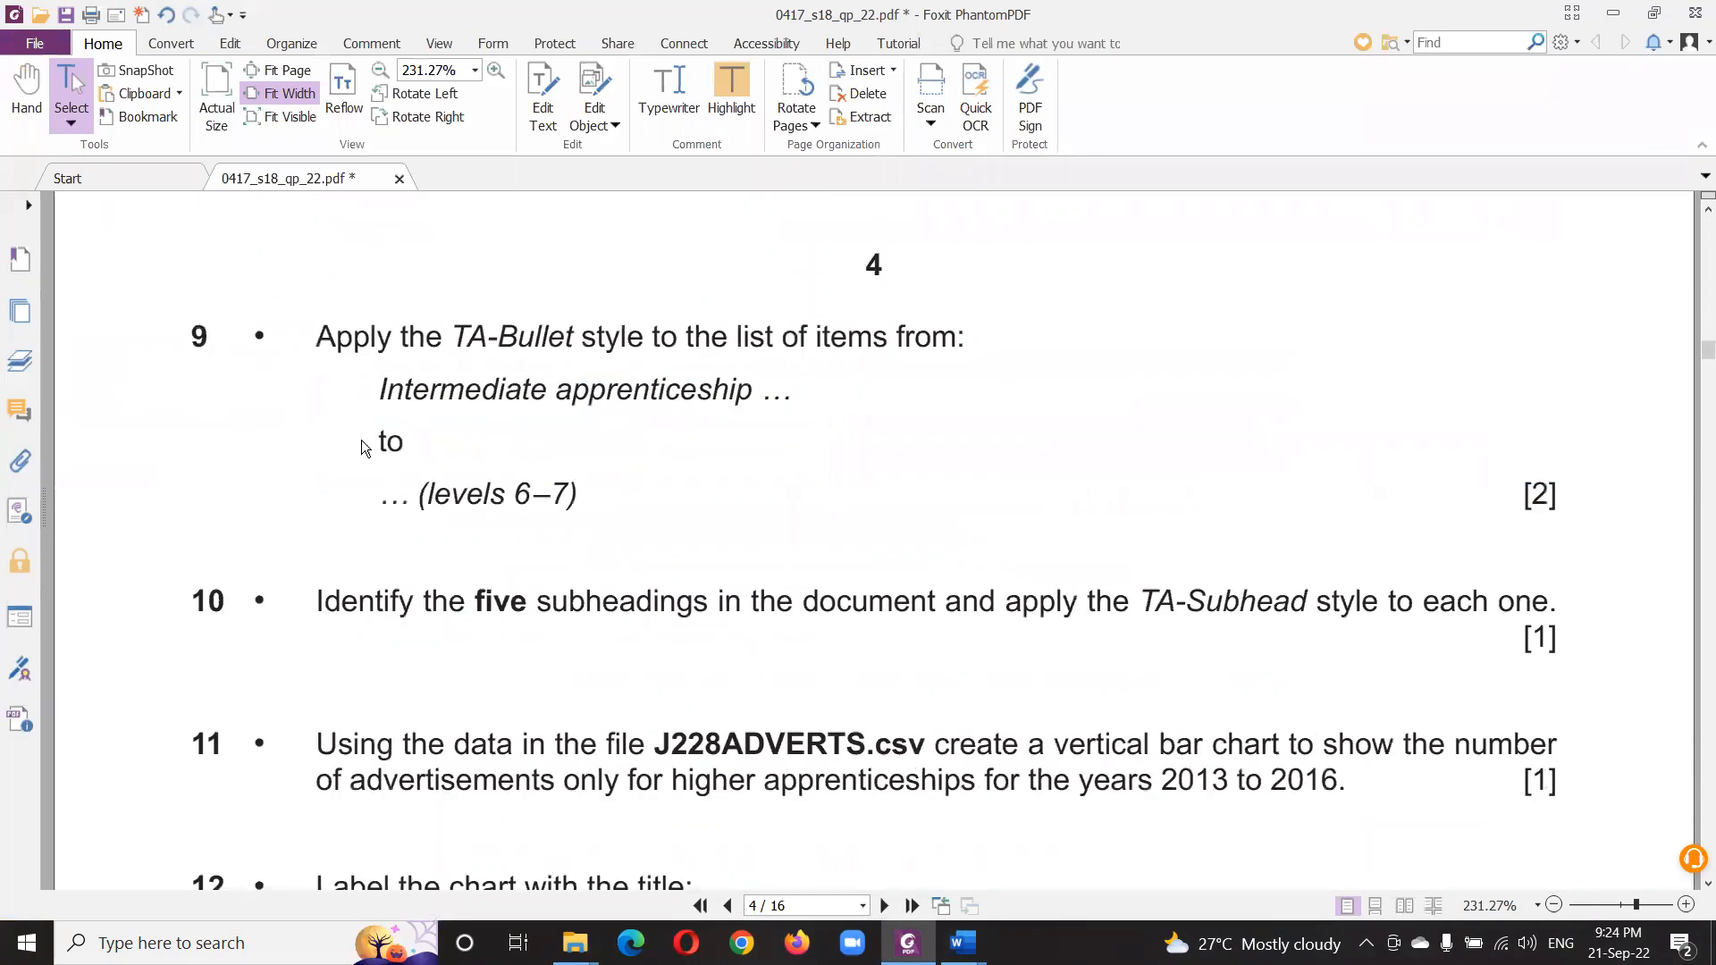
scroll(372, 433, up, 5)
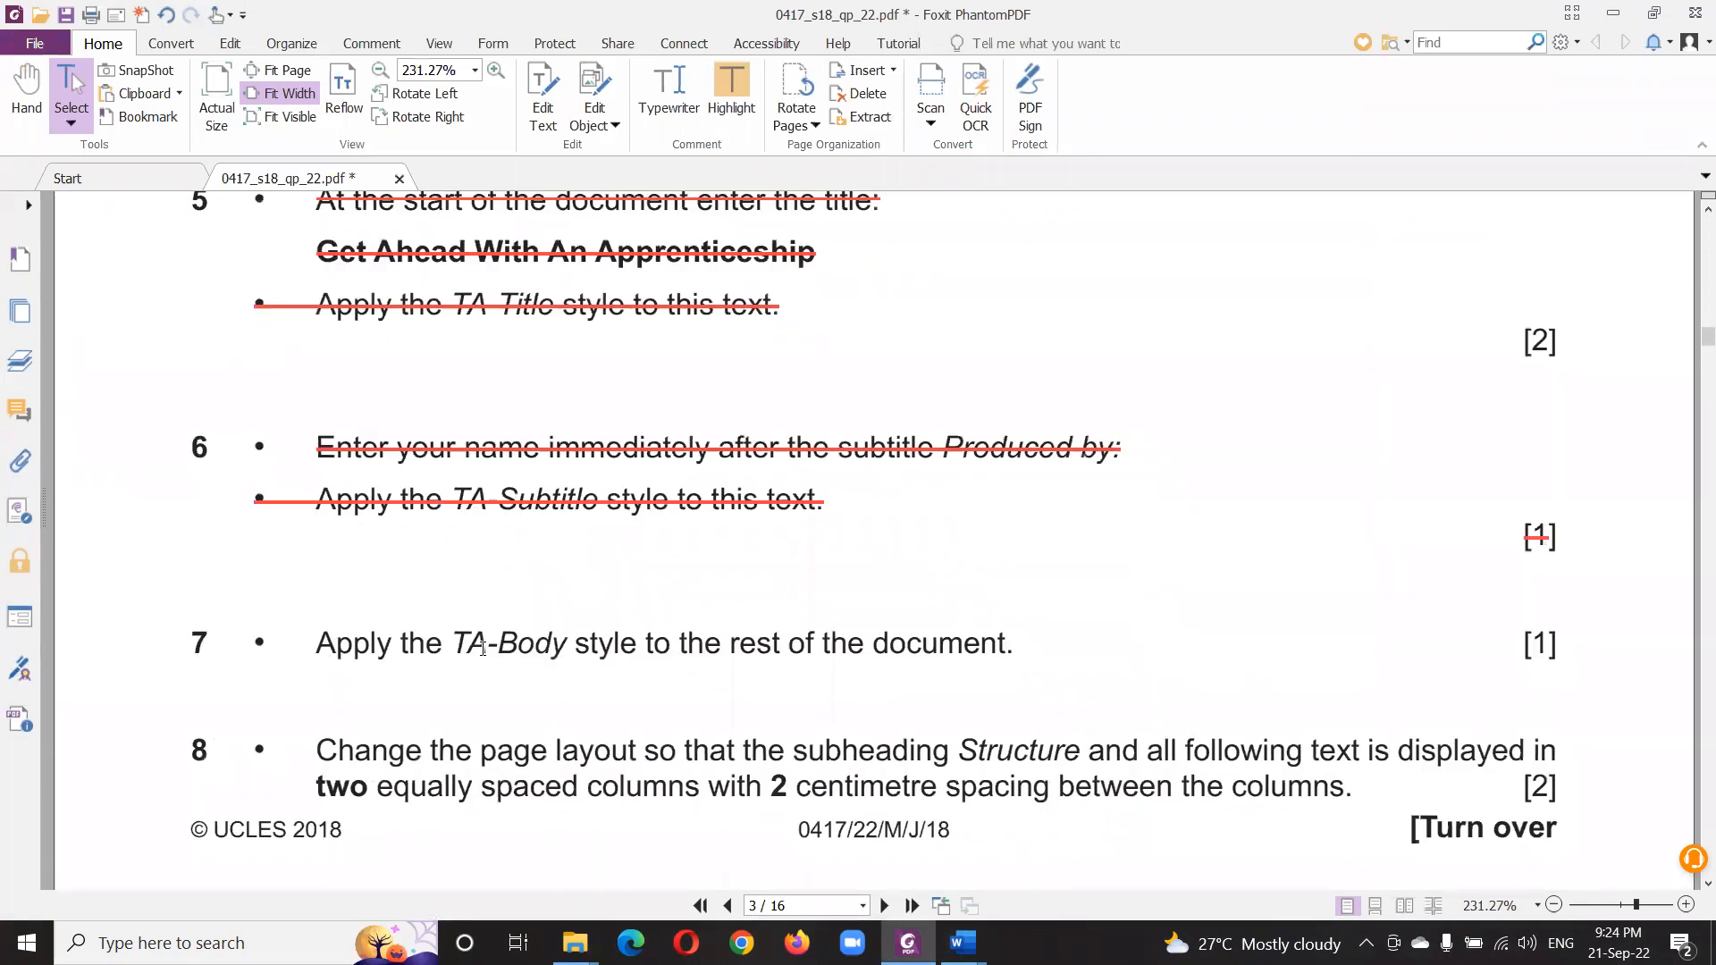
key(alt+Tab)
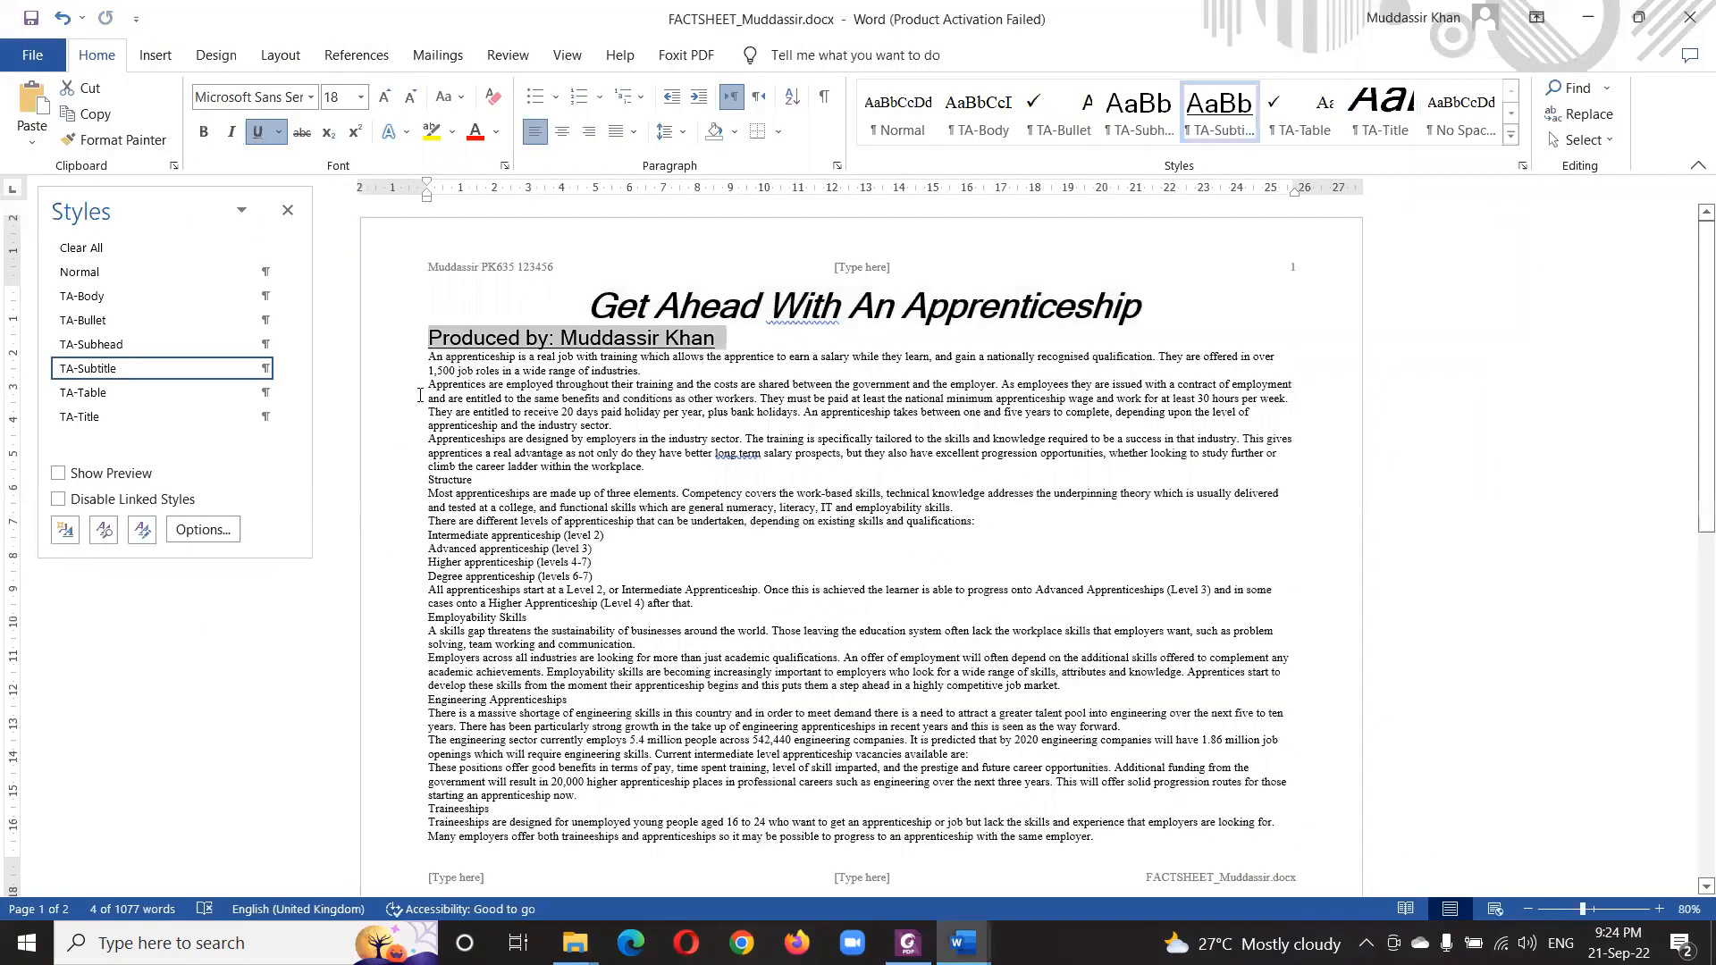
- Apply the TA-Body style to all text from the first body paragraph to the document end
click(430, 357)
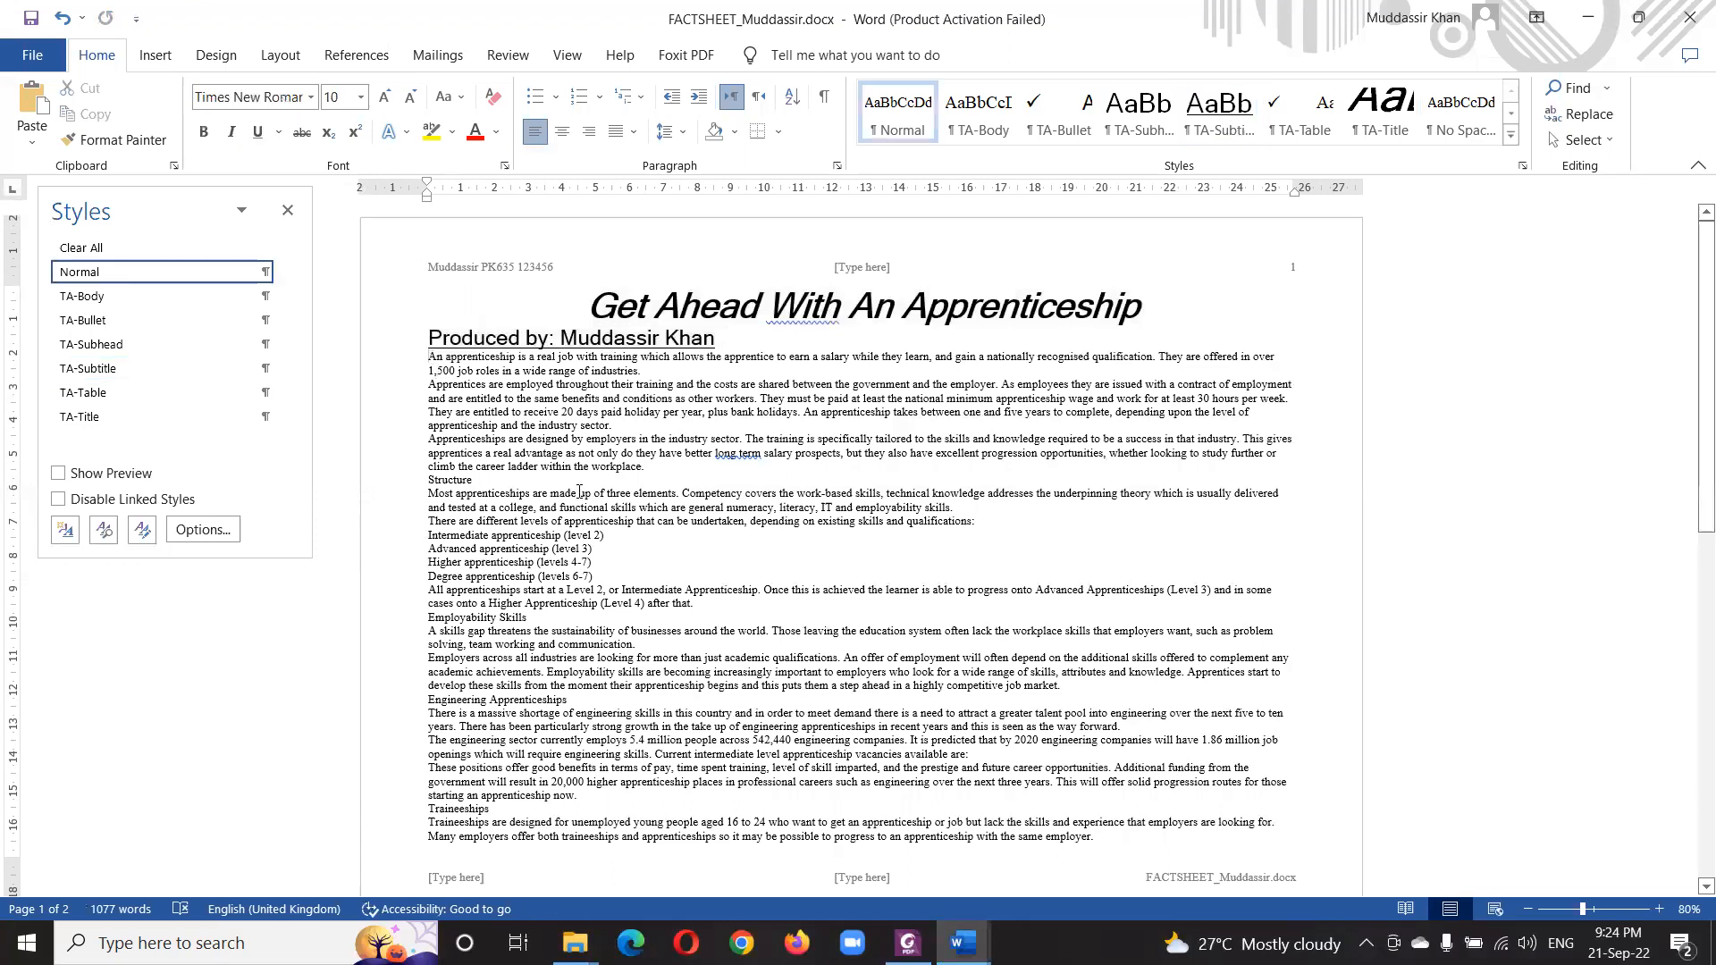
key(ctrl+shift+End)
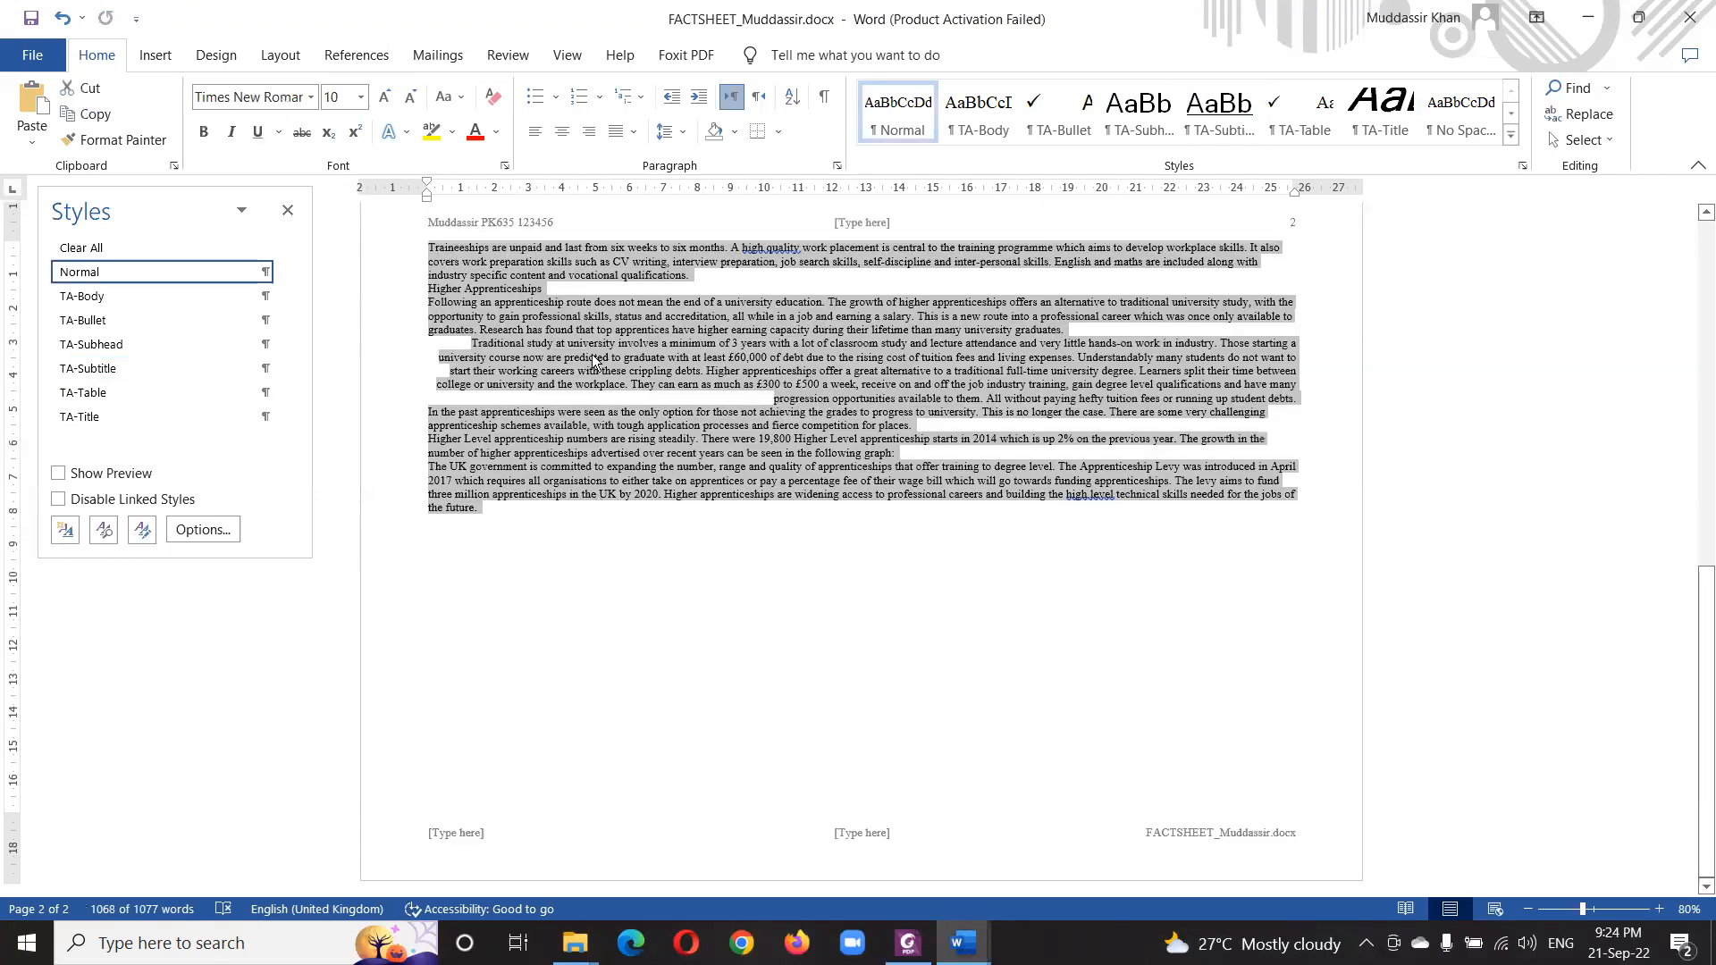
click(114, 296)
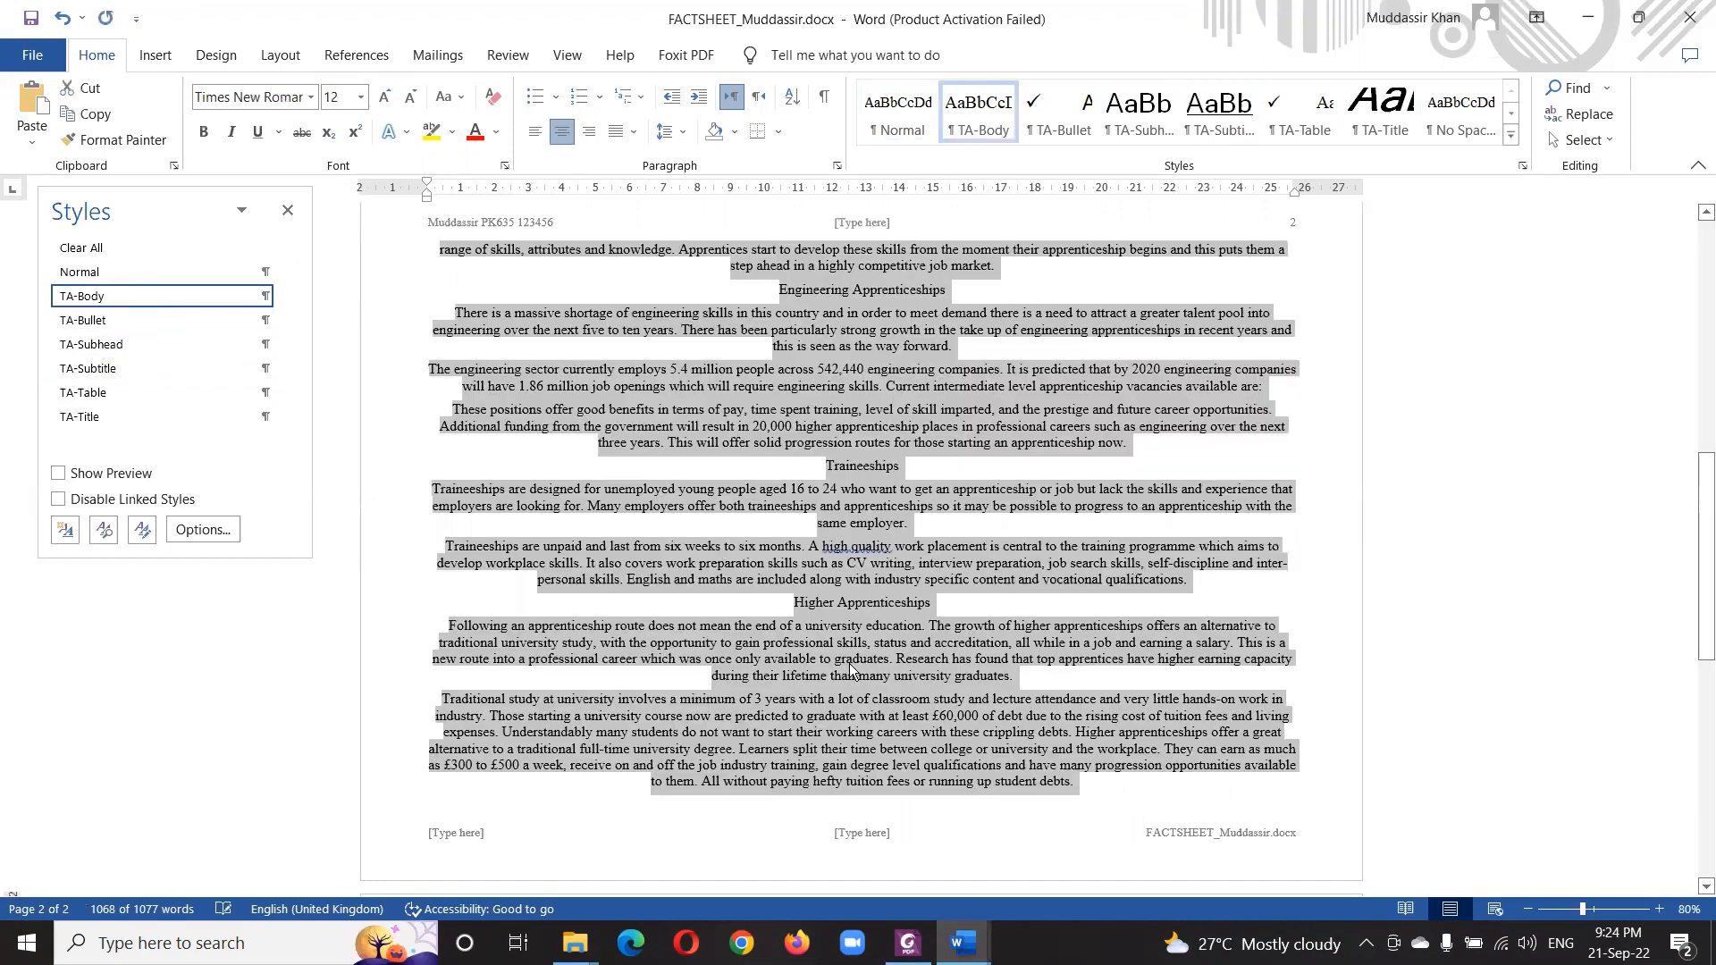
- Modify the TA-Body style to justified alignment, then select task 7 on the question paper
scroll(851, 669, up, 2)
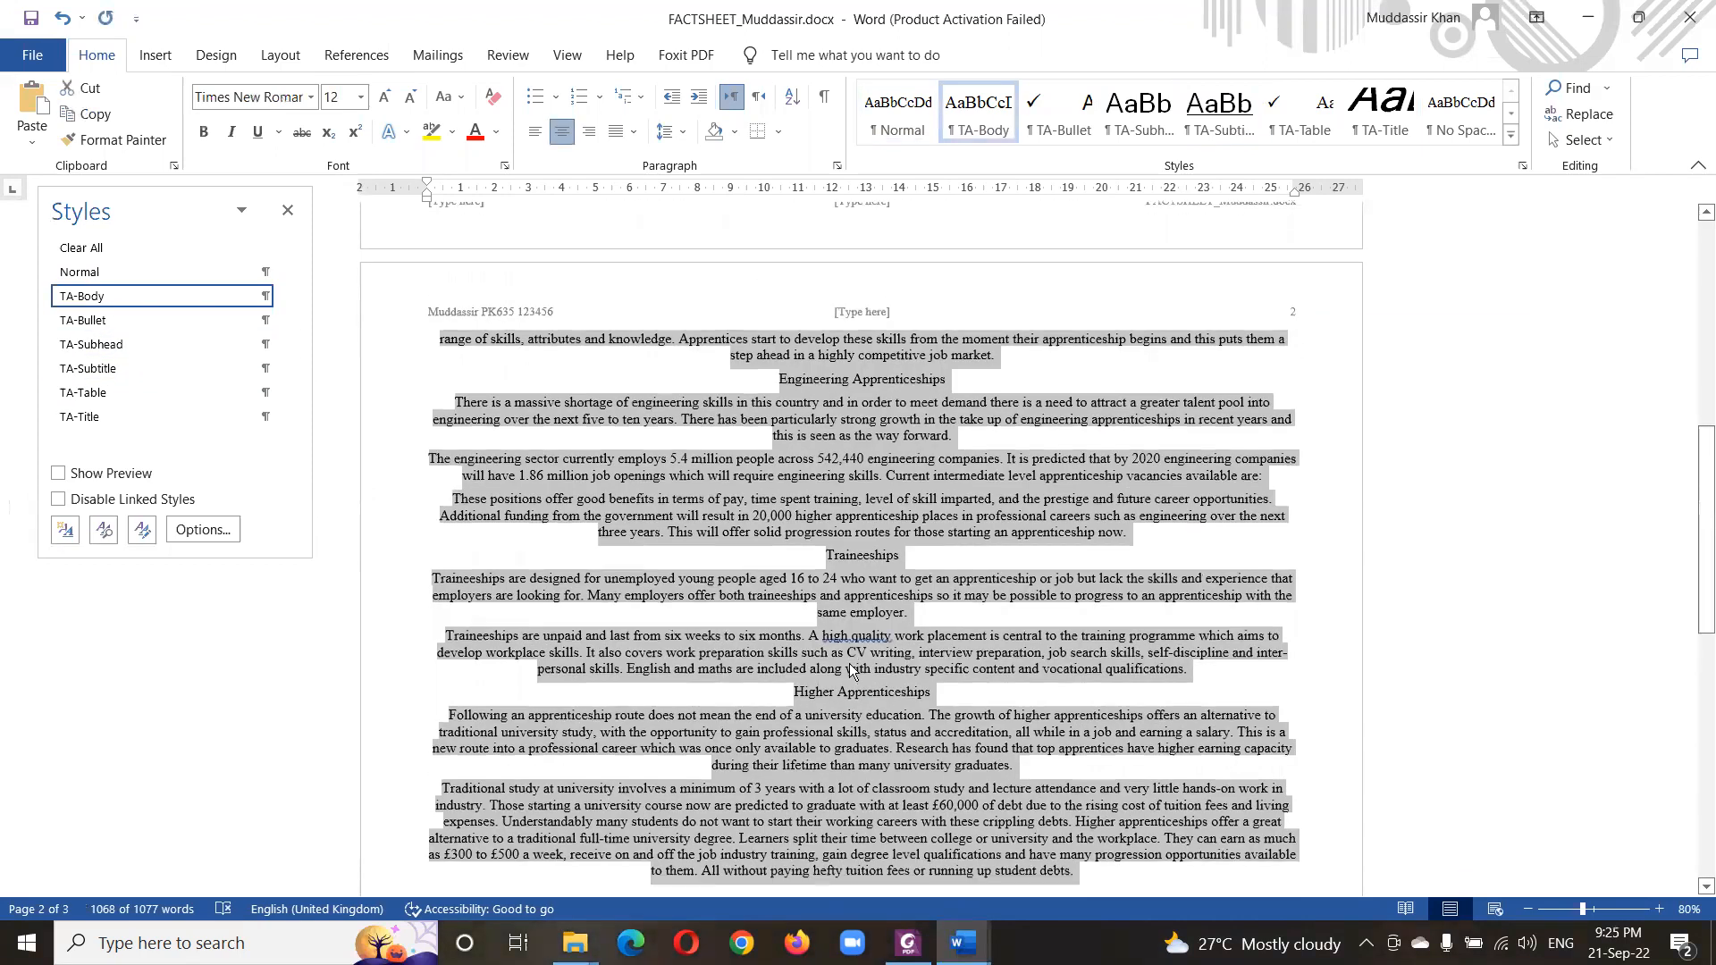
click(285, 297)
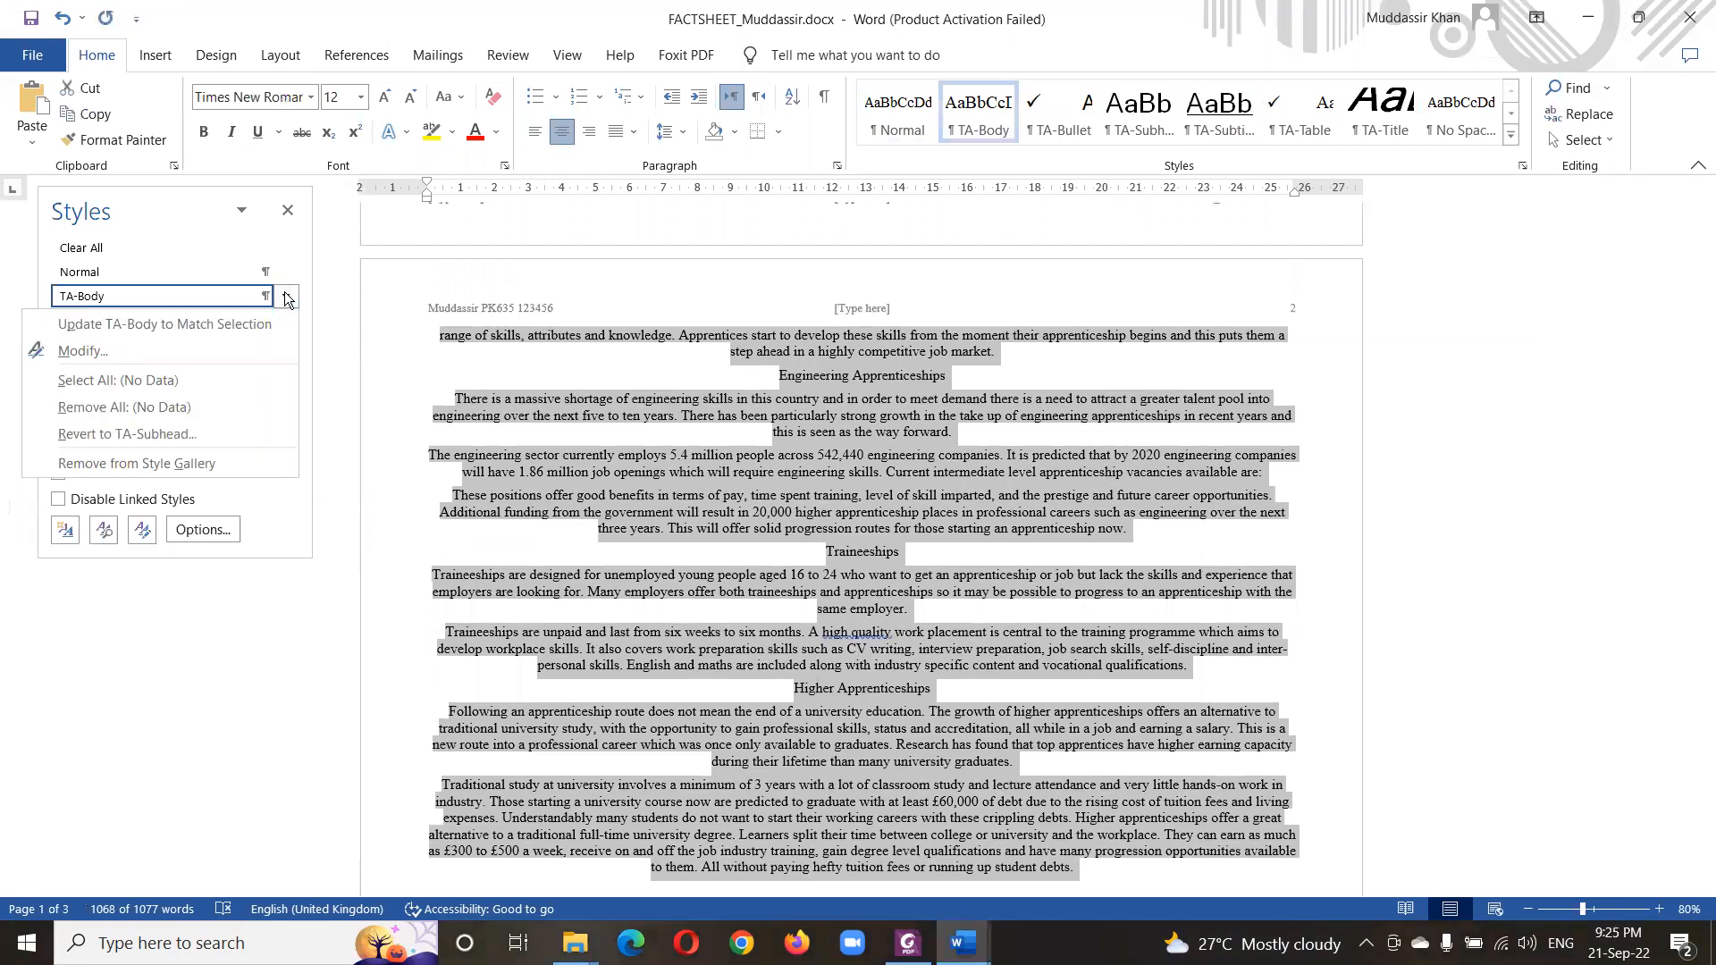
click(204, 346)
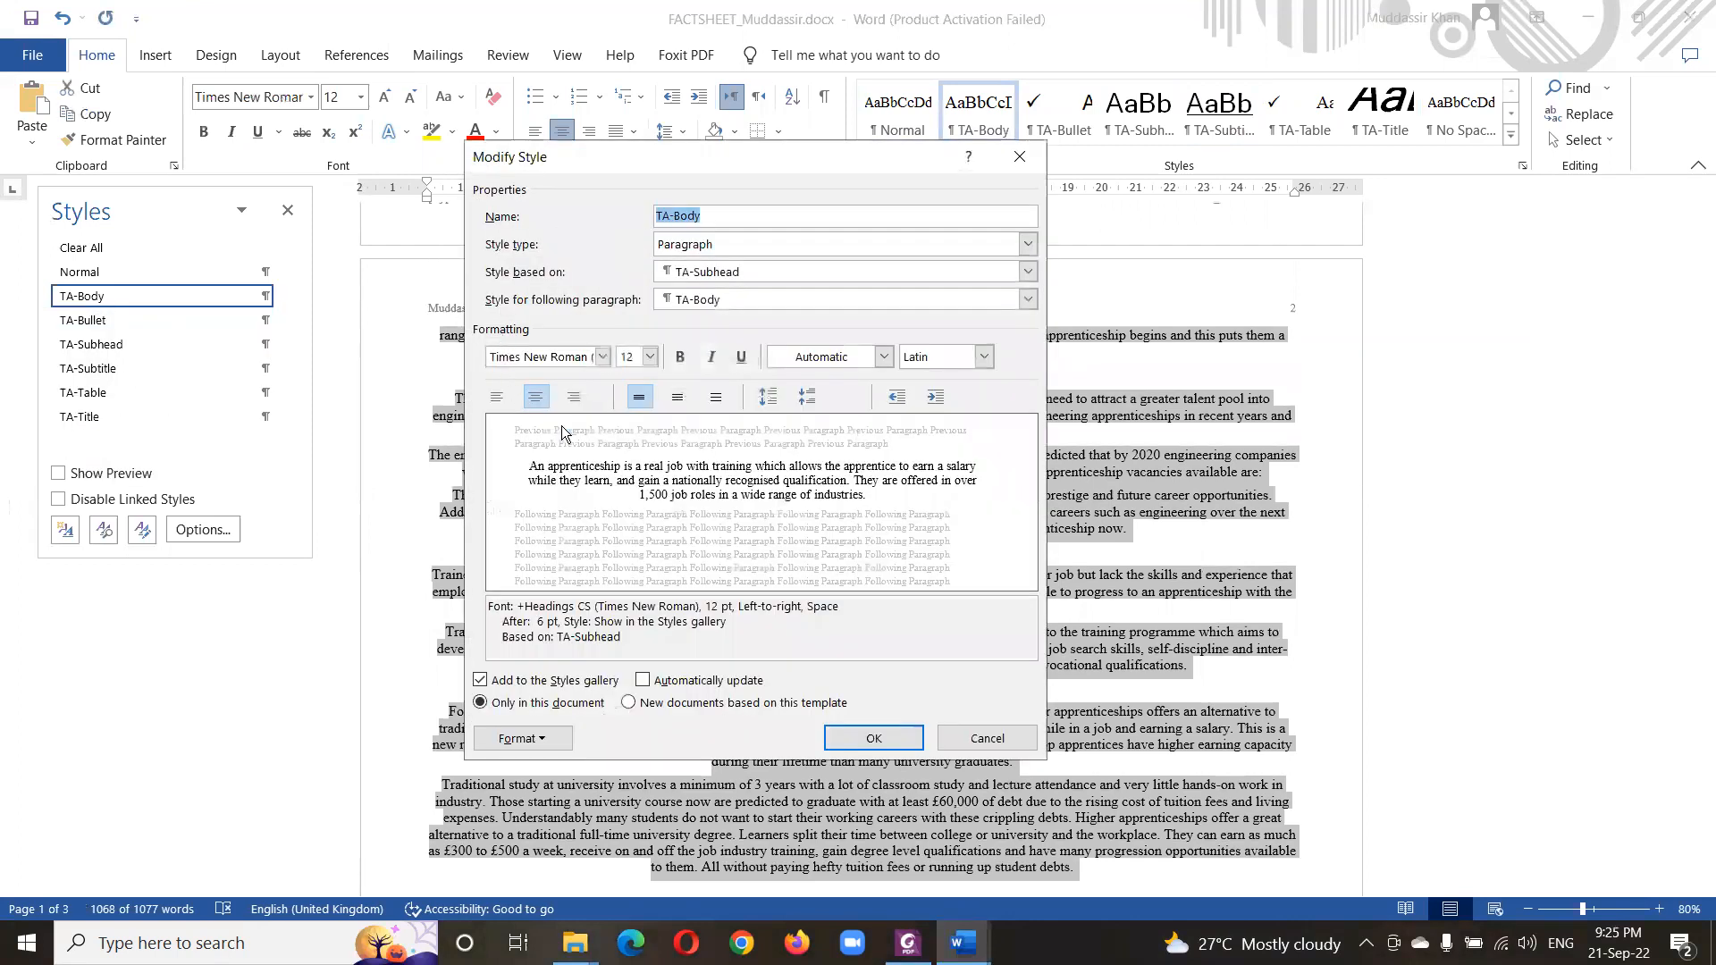
click(522, 738)
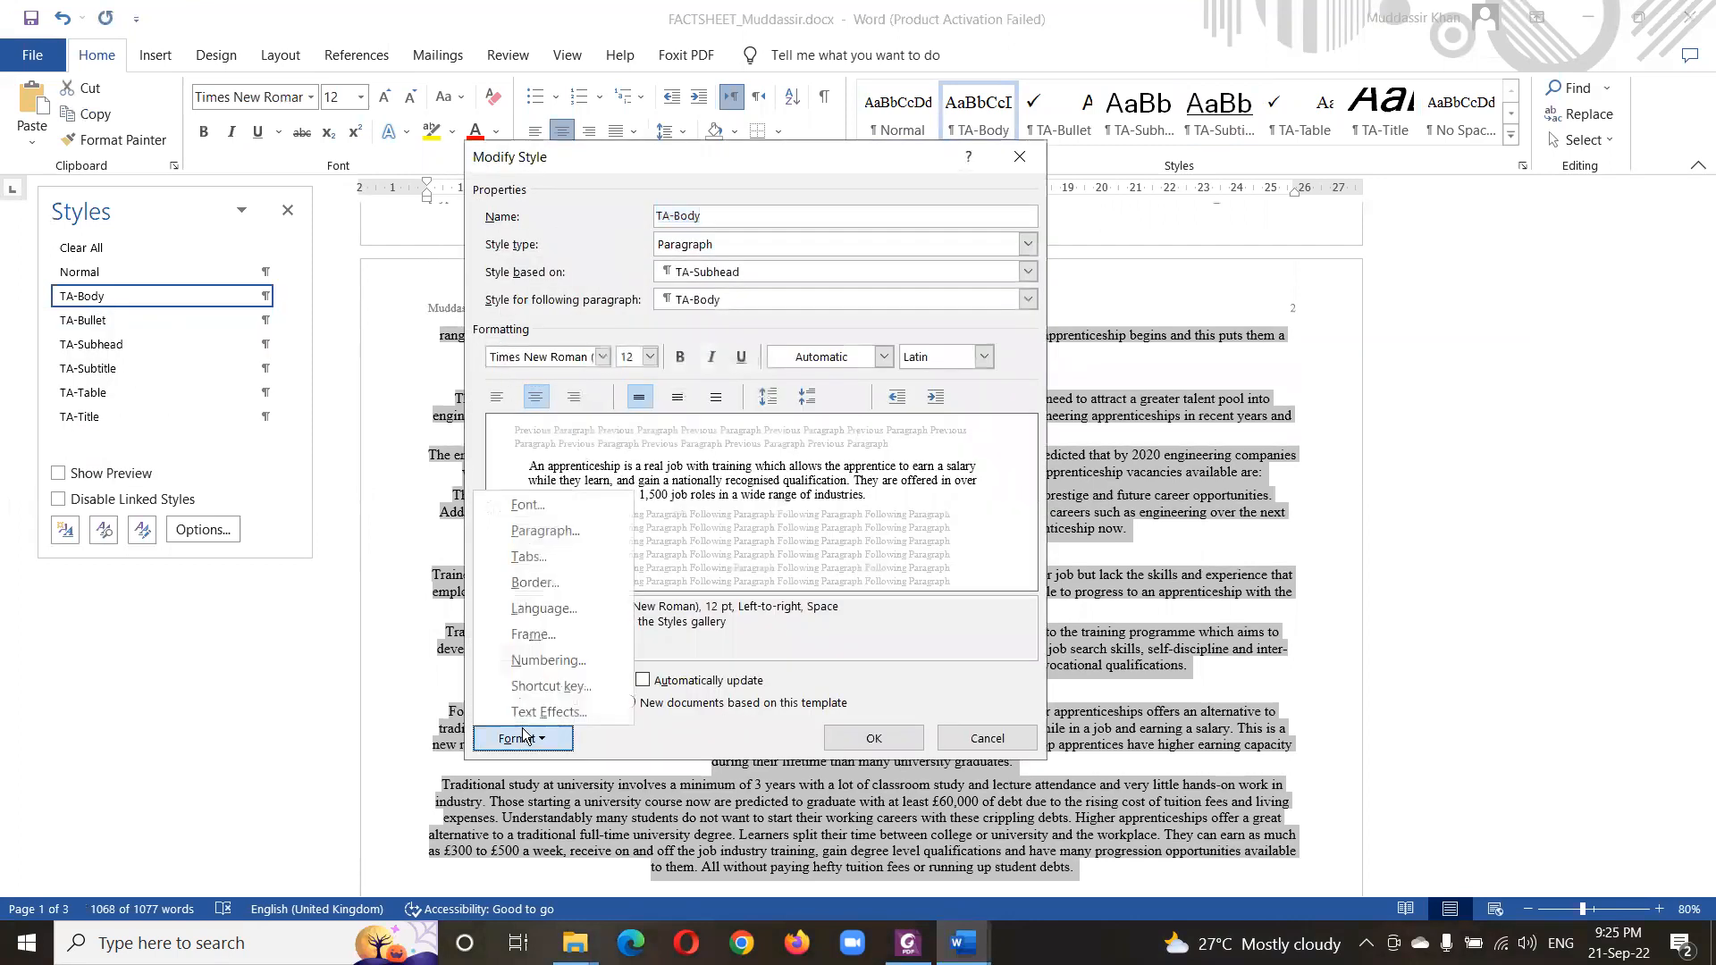
click(547, 530)
click(380, 170)
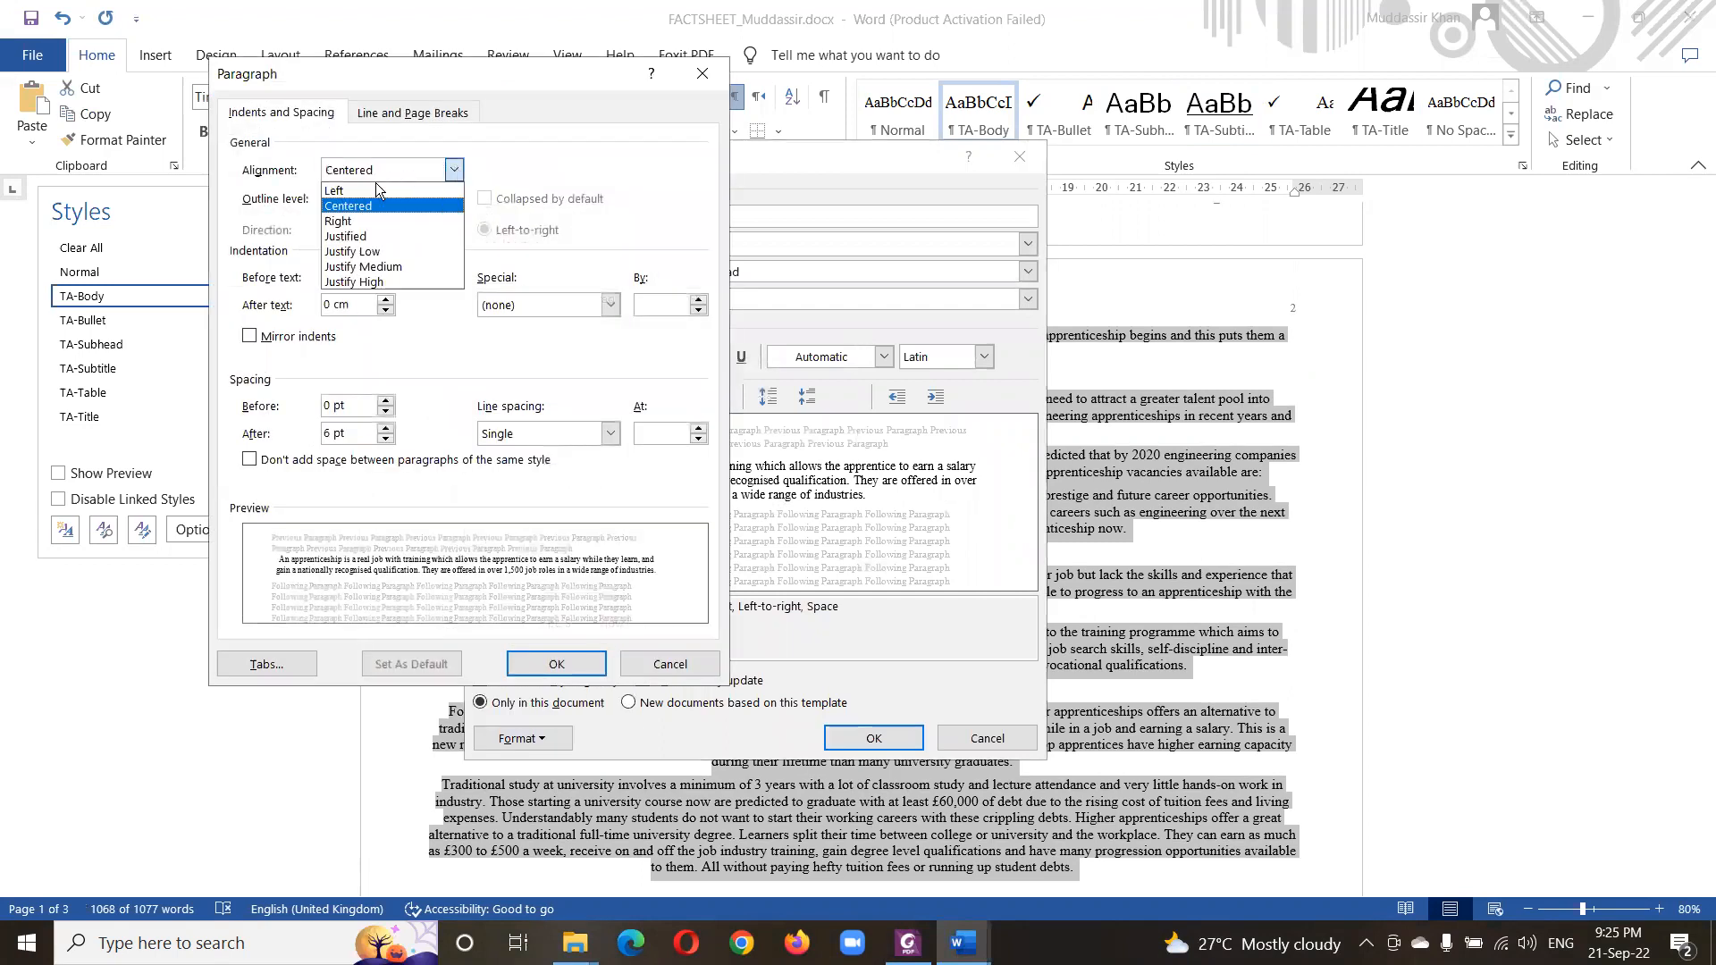
click(377, 235)
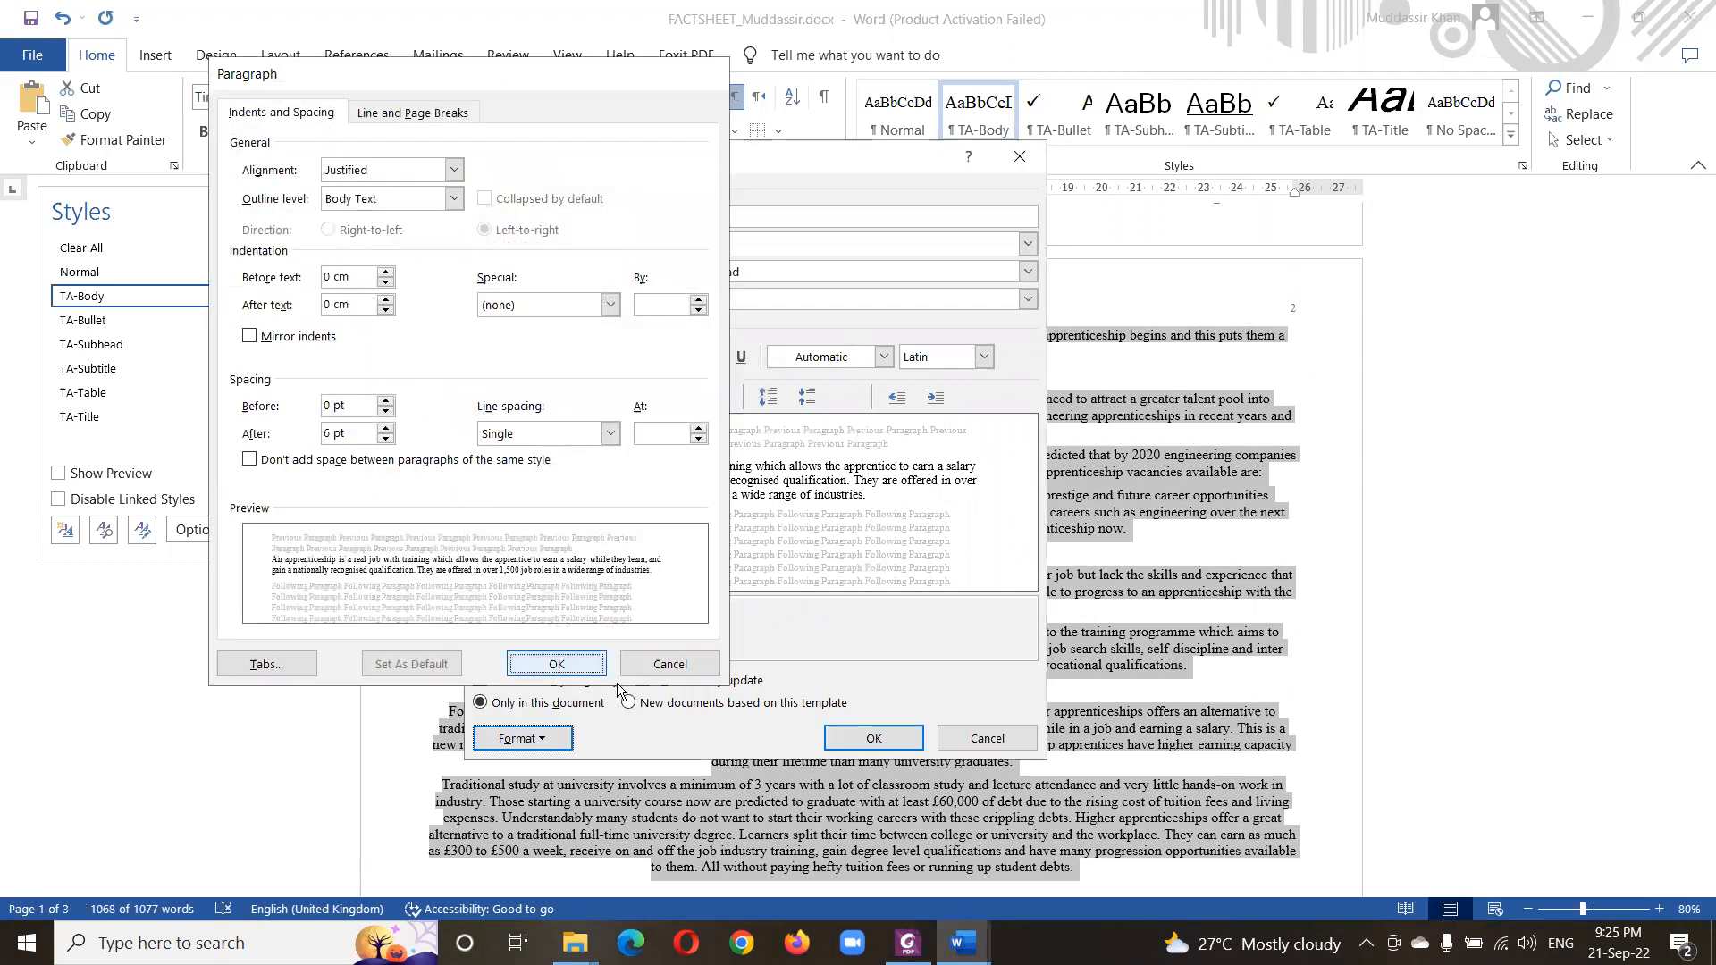
click(555, 664)
click(873, 738)
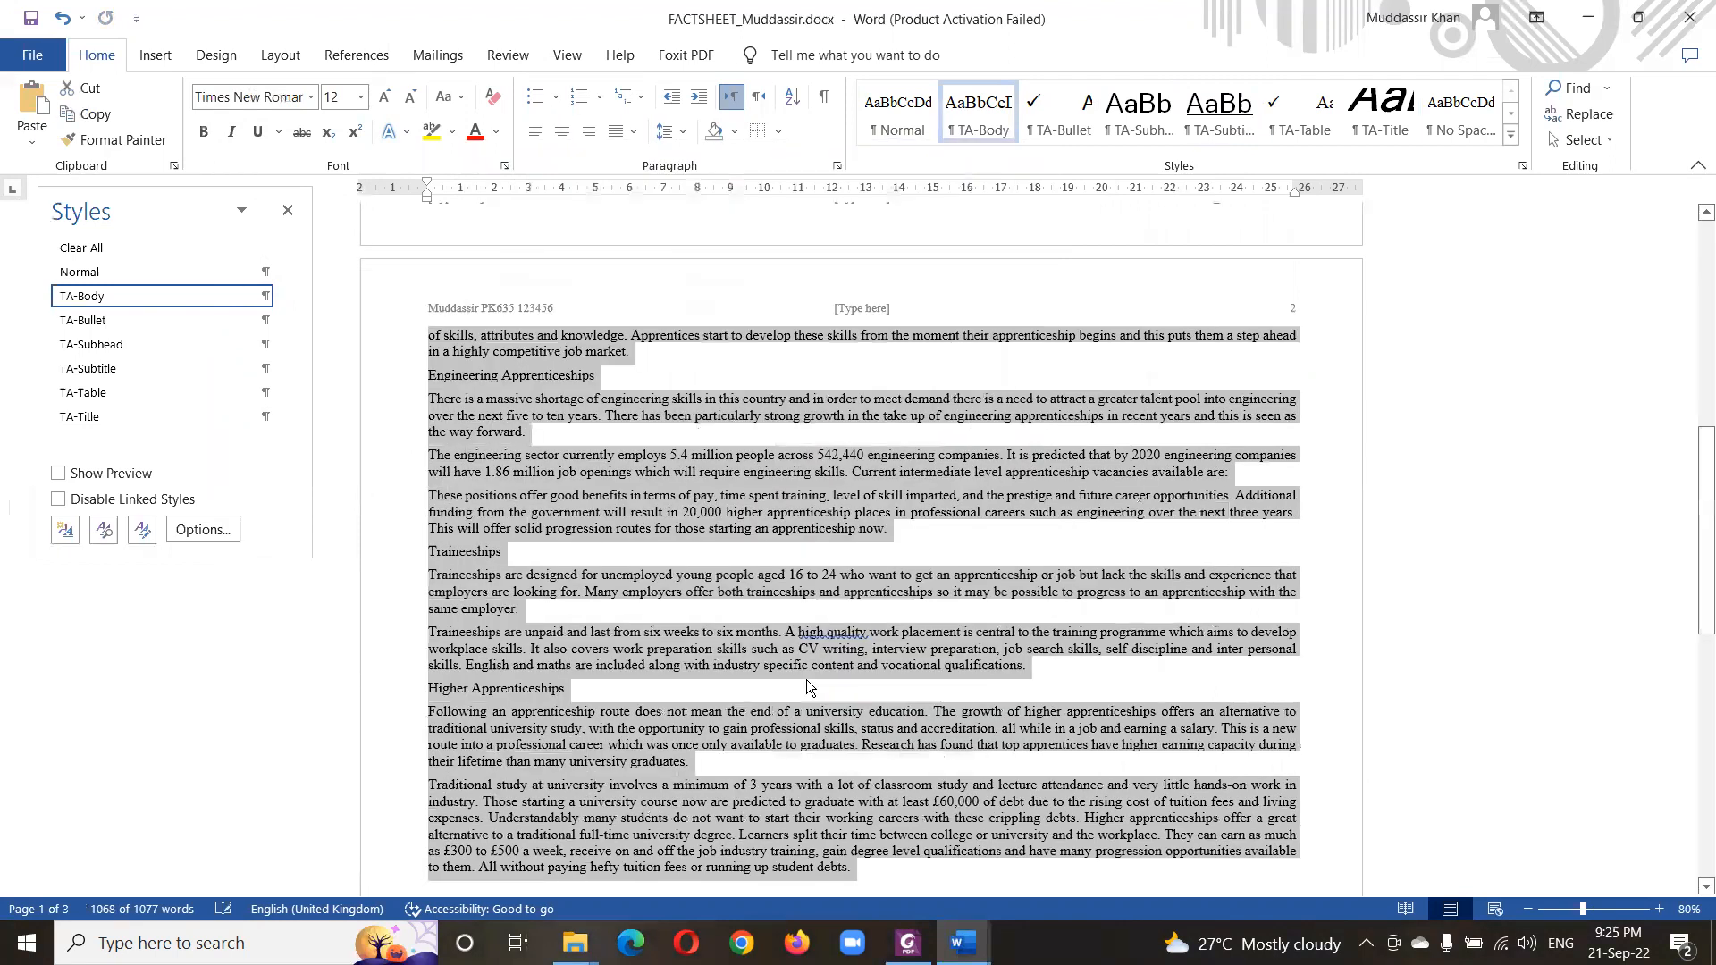
key(alt+Tab)
drag(308, 636, 1067, 662)
- Strike out task 7 on the question paper and select task 8's instructions
right_click(959, 647)
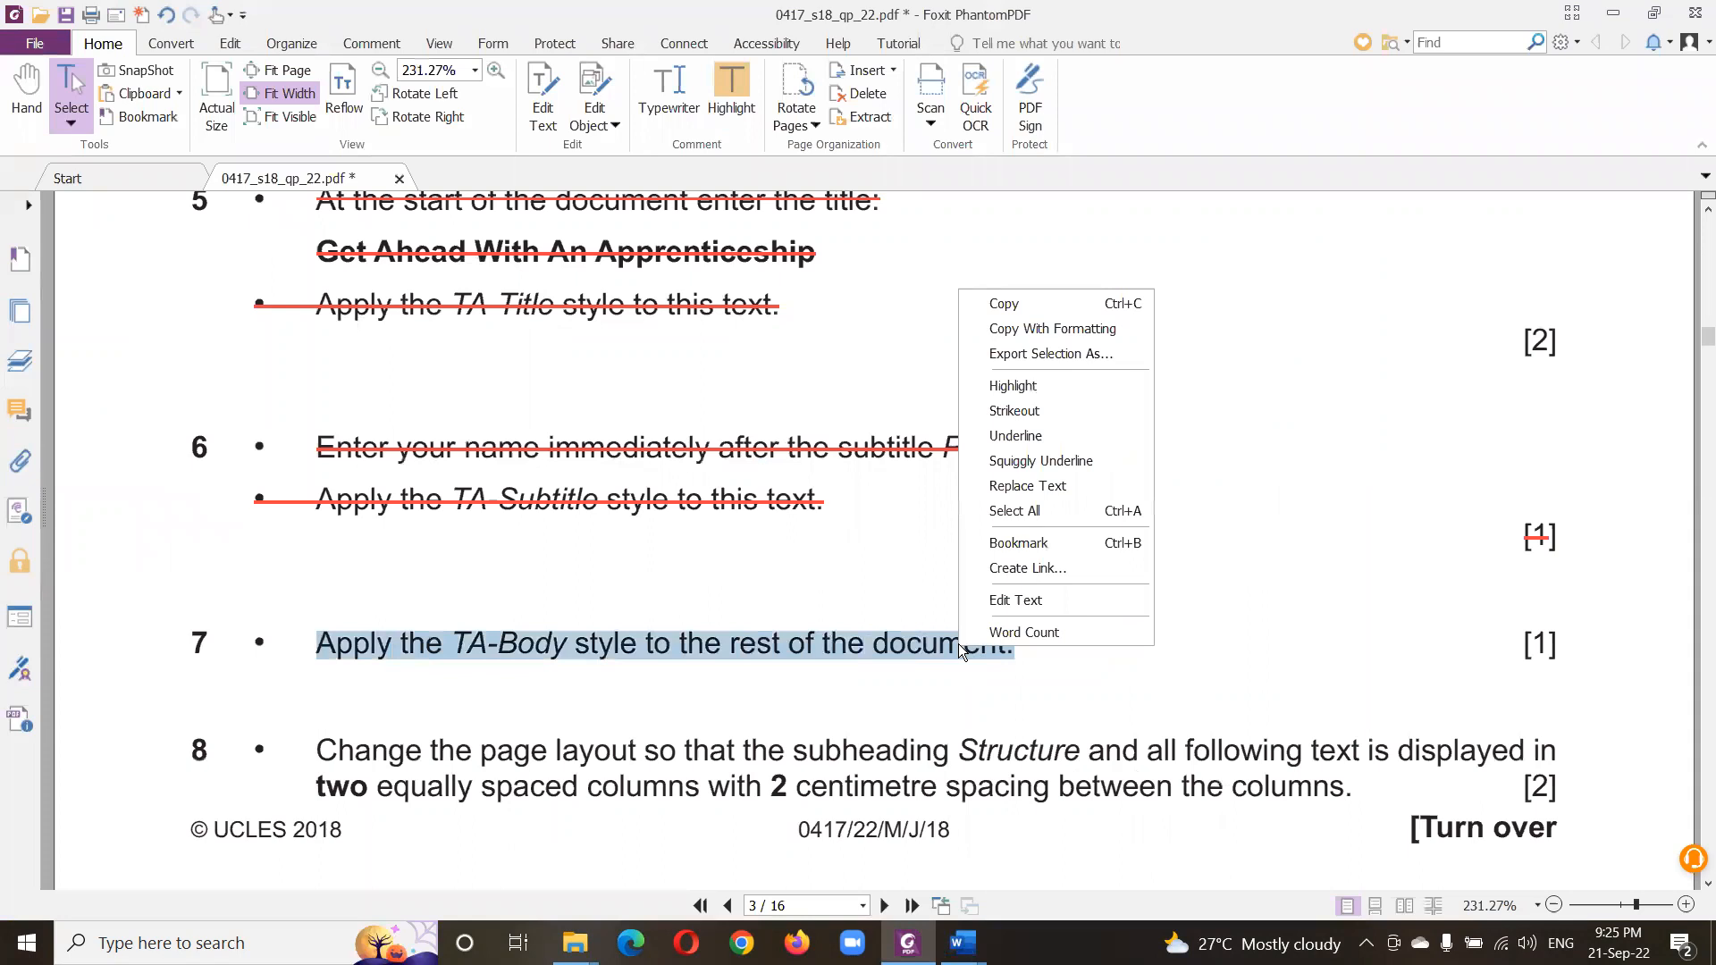
click(1009, 413)
scroll(679, 554, down, 8)
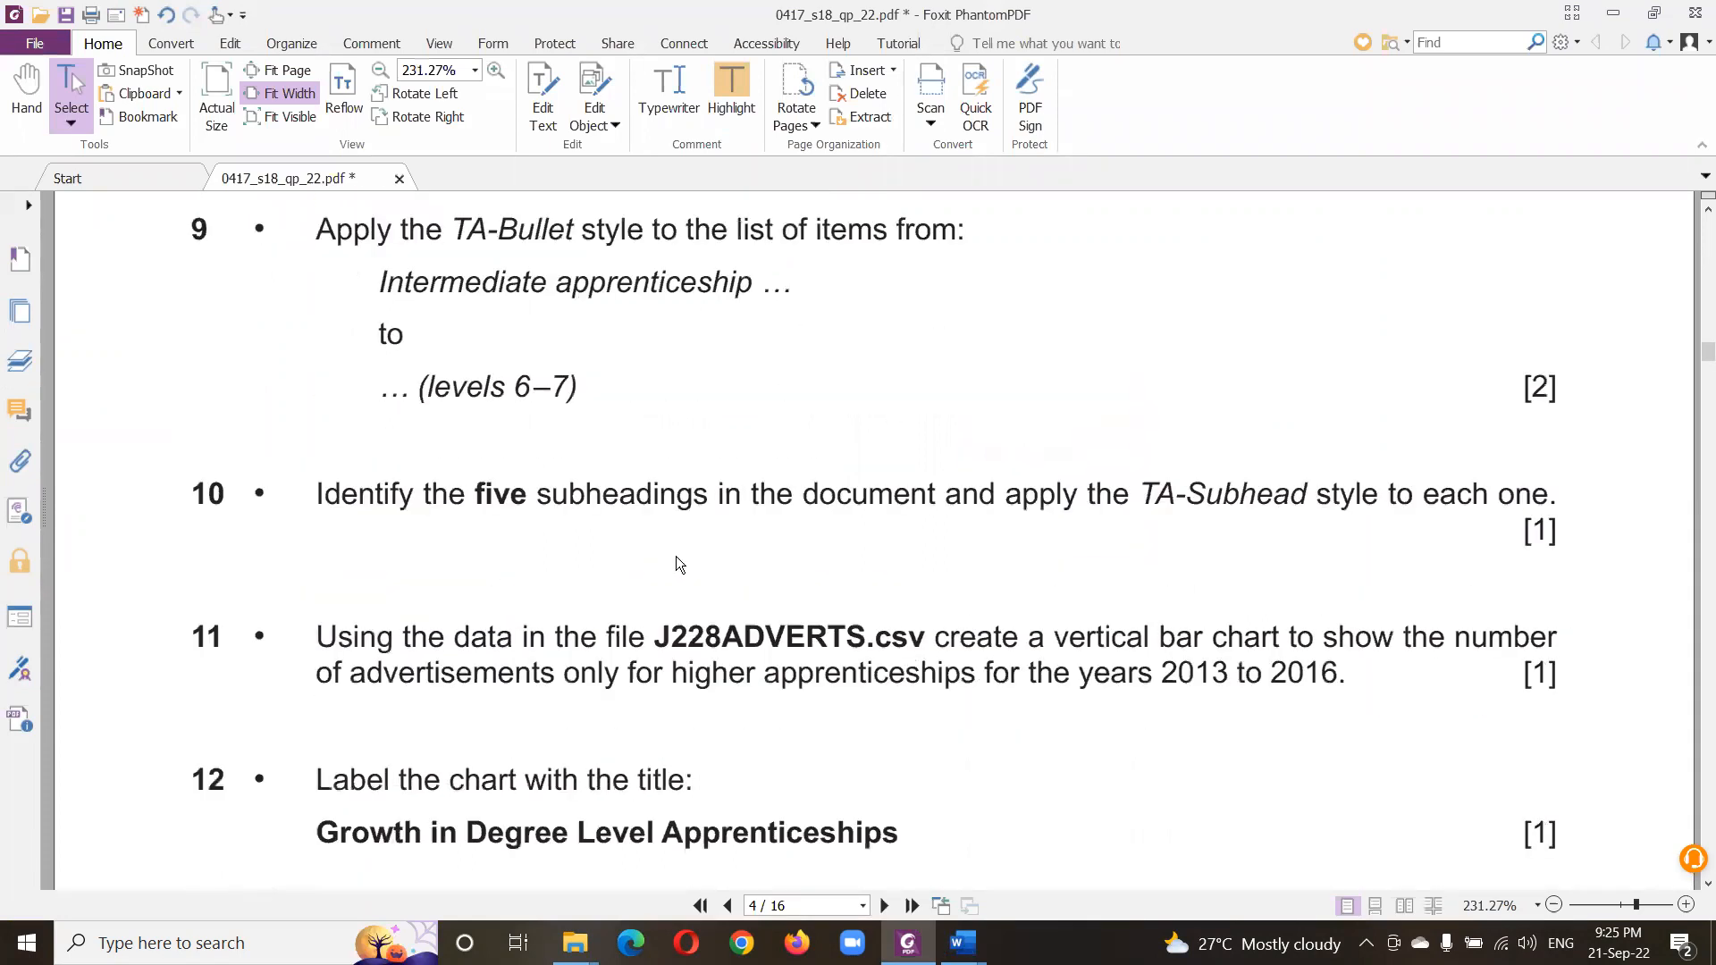
scroll(429, 414, up, 1)
scroll(315, 536, up, 1)
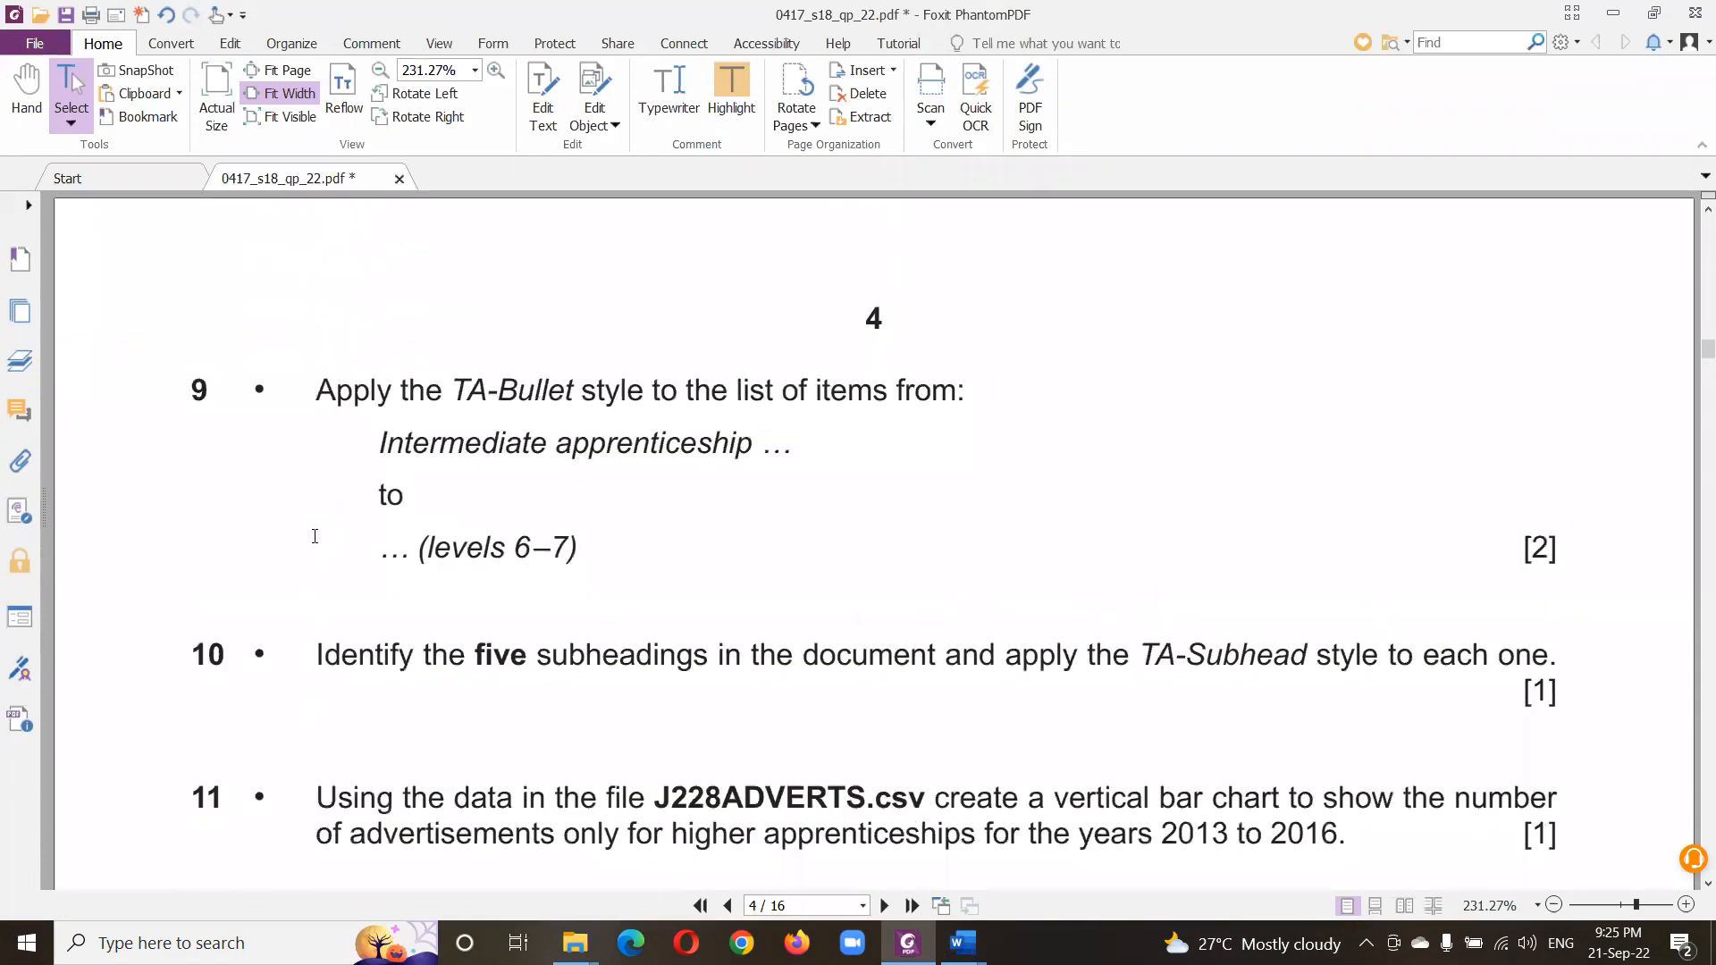
scroll(315, 536, up, 4)
drag(321, 702, 1357, 732)
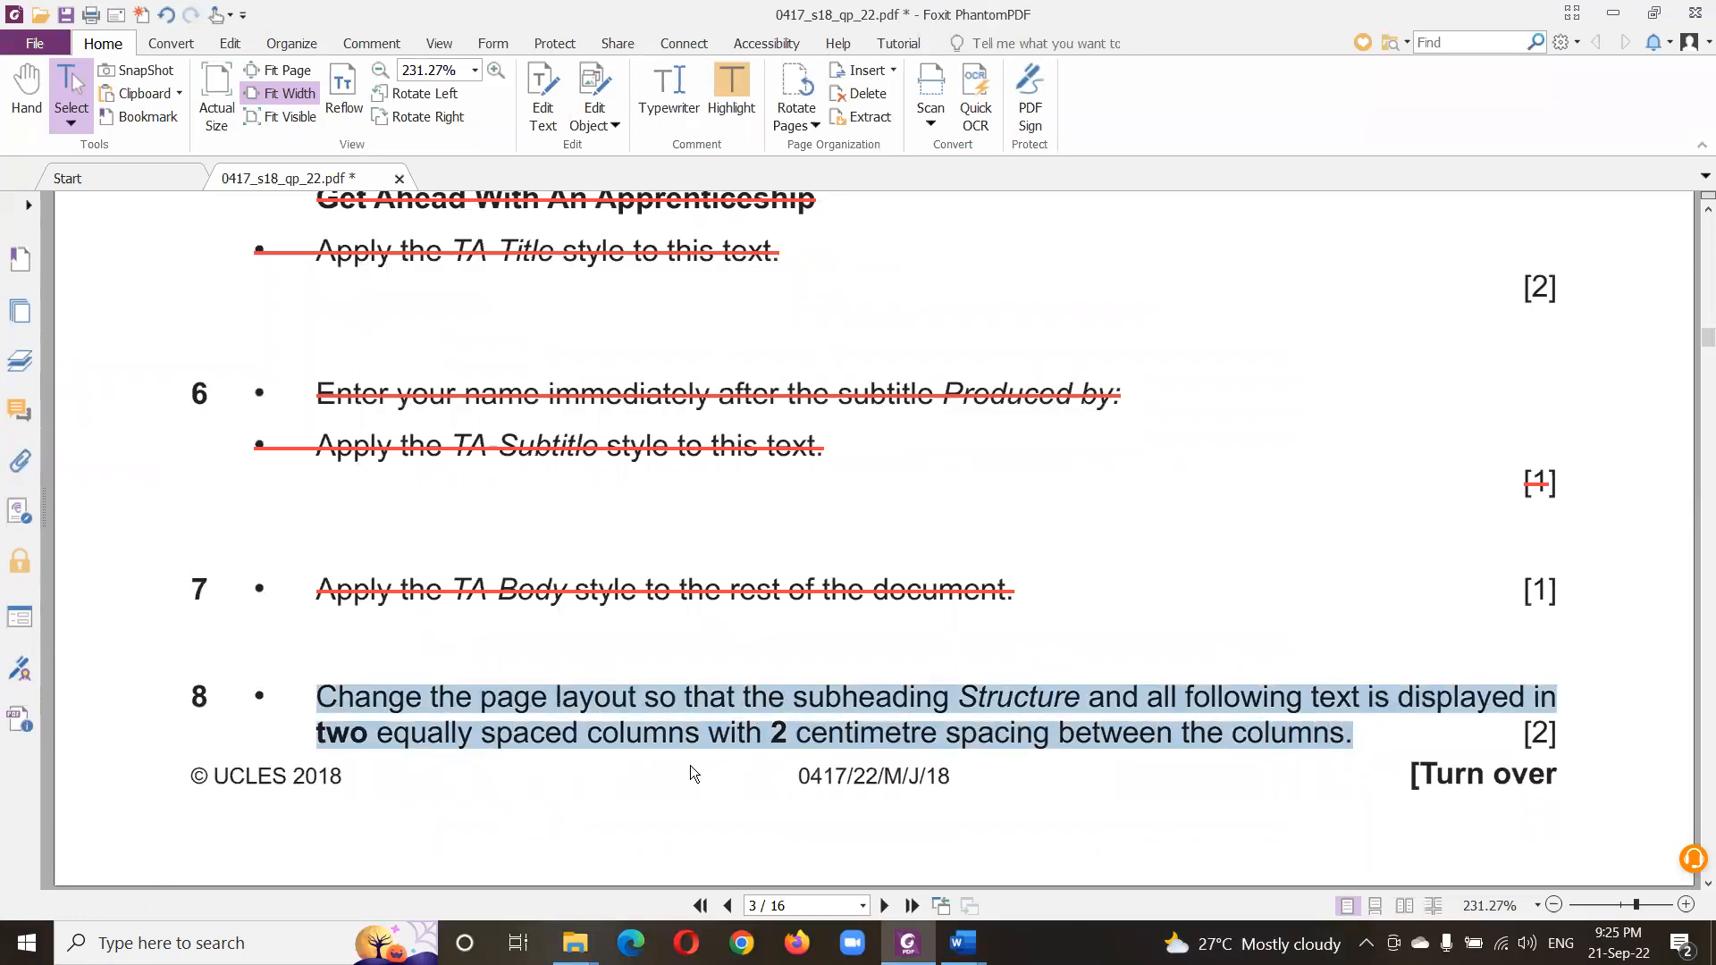
right_click(580, 742)
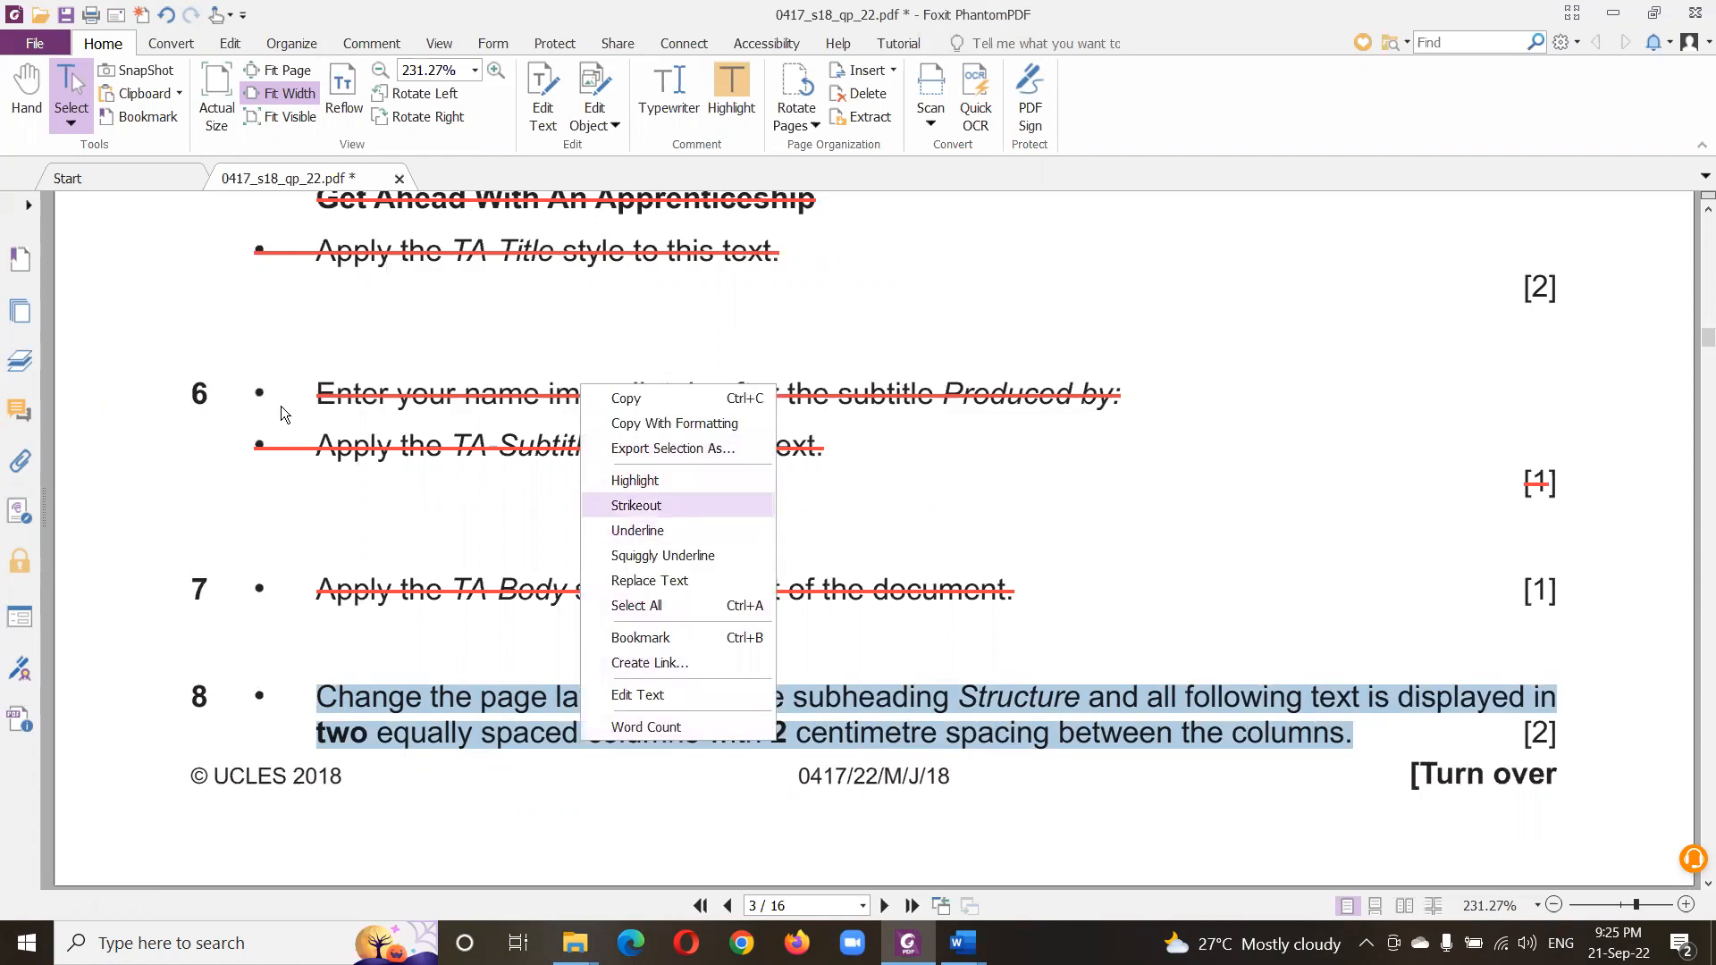
- Select the factsheet text from the Structure subheading to the end
key(alt+Tab)
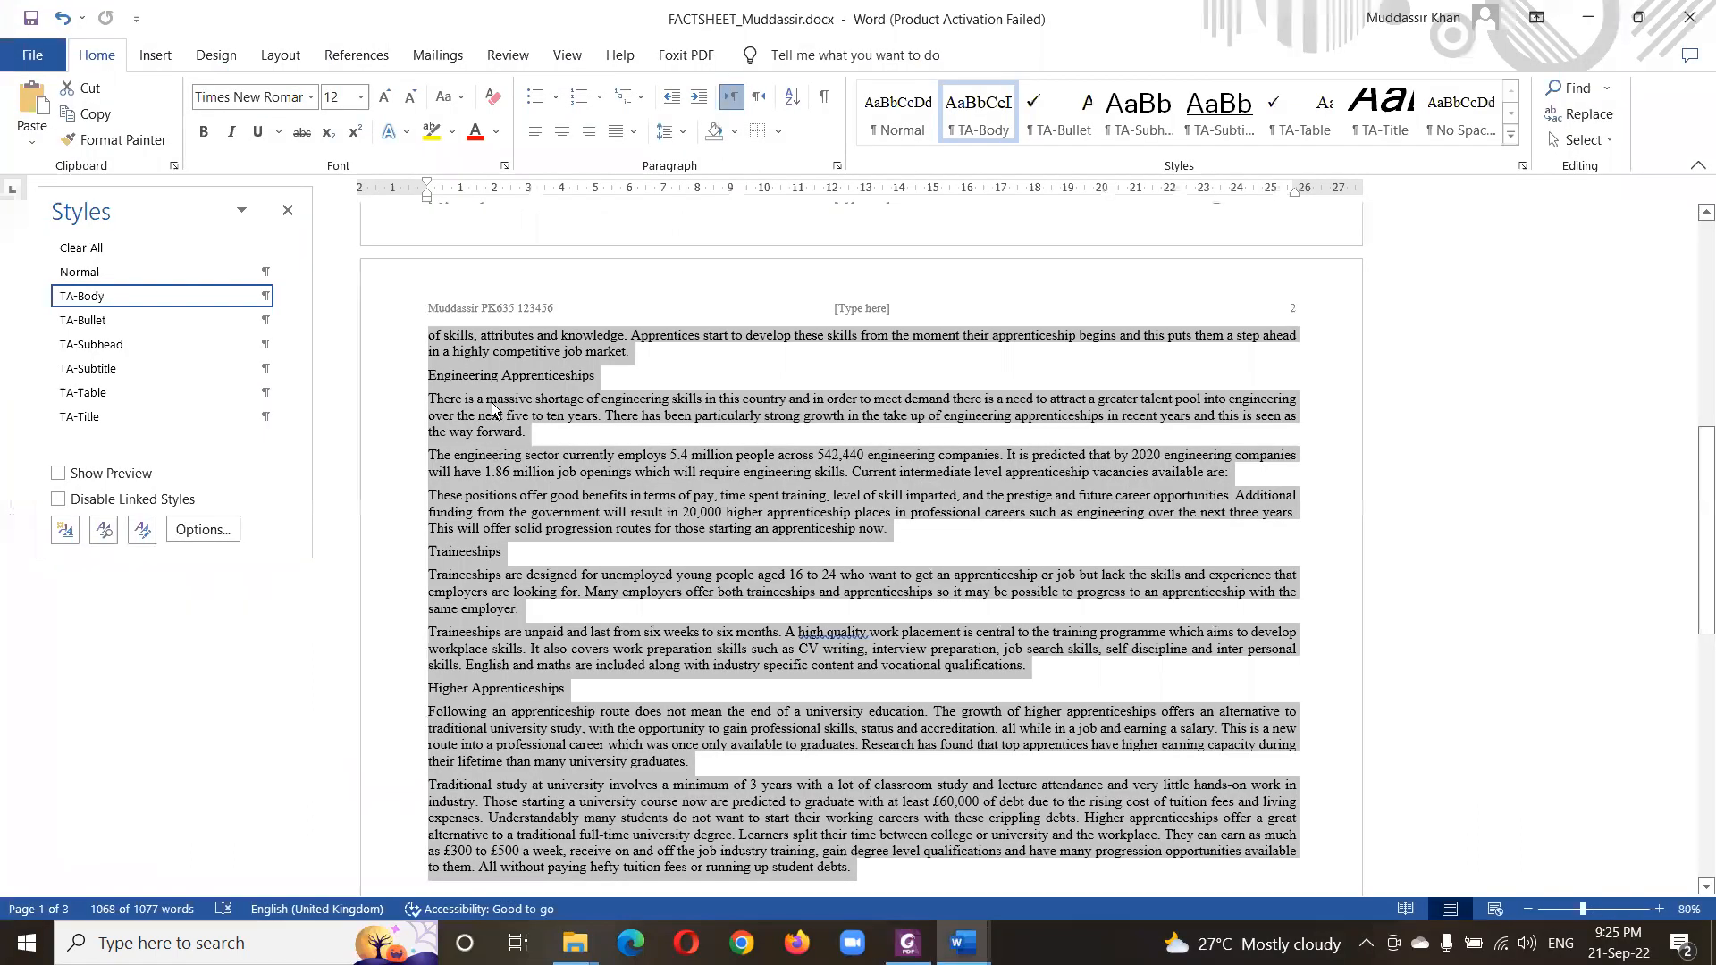
click(493, 402)
scroll(447, 464, up, 10)
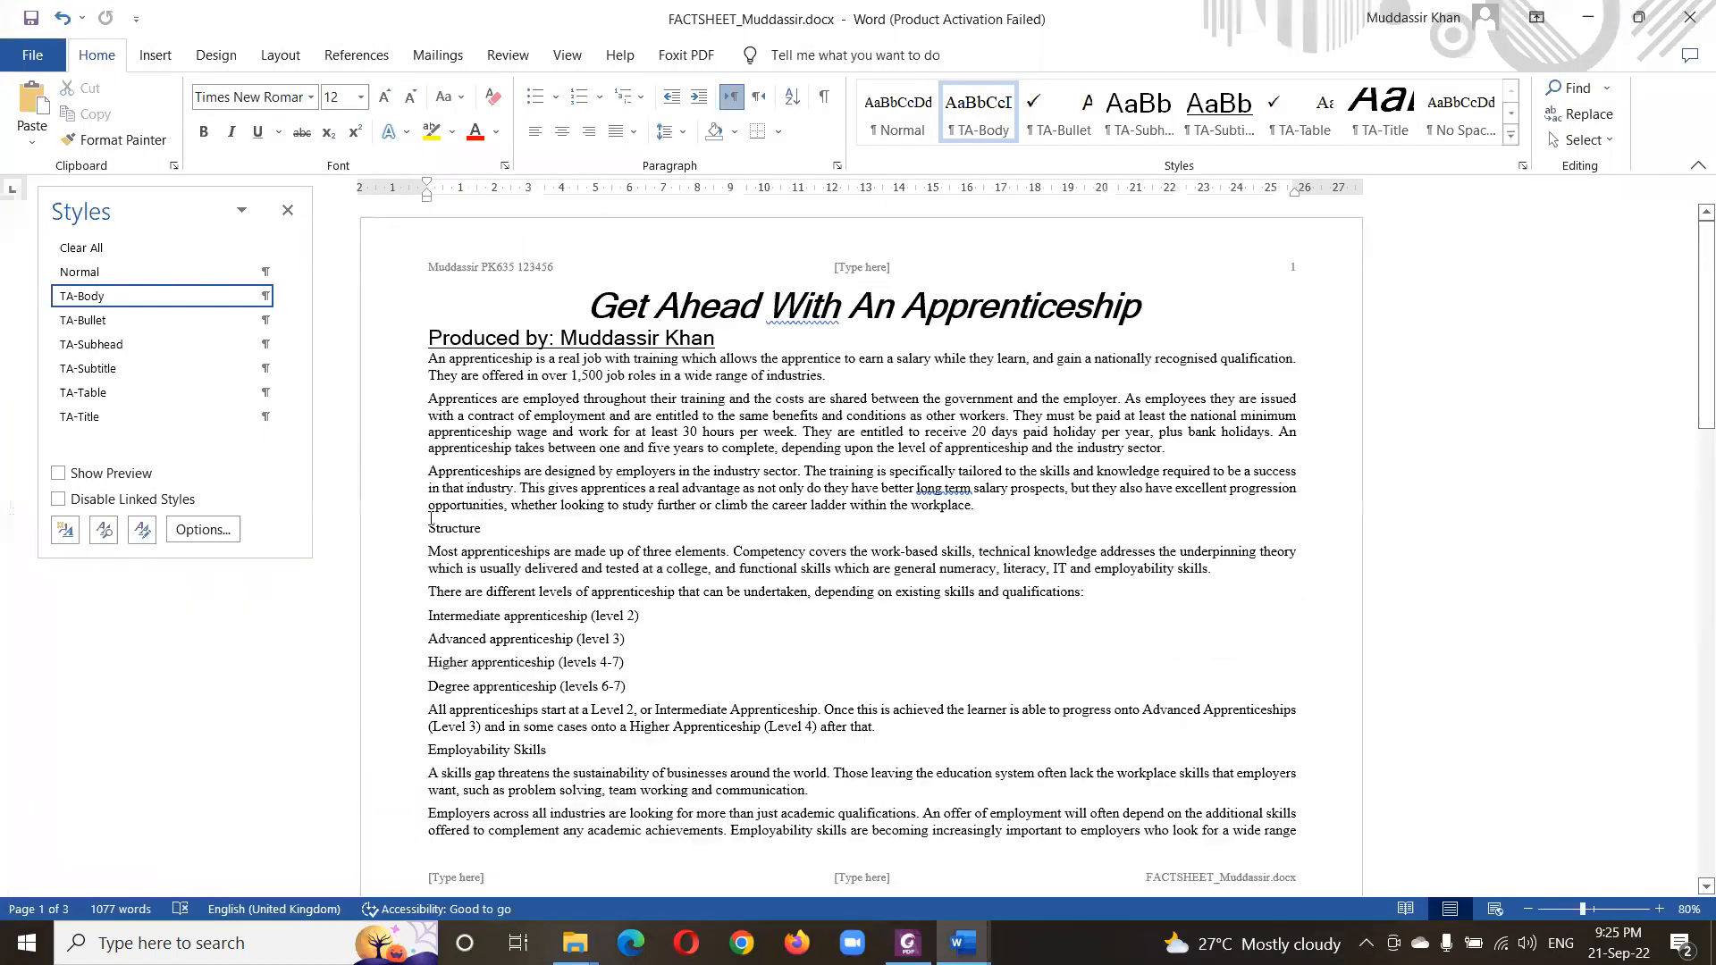
drag(430, 527, 715, 894)
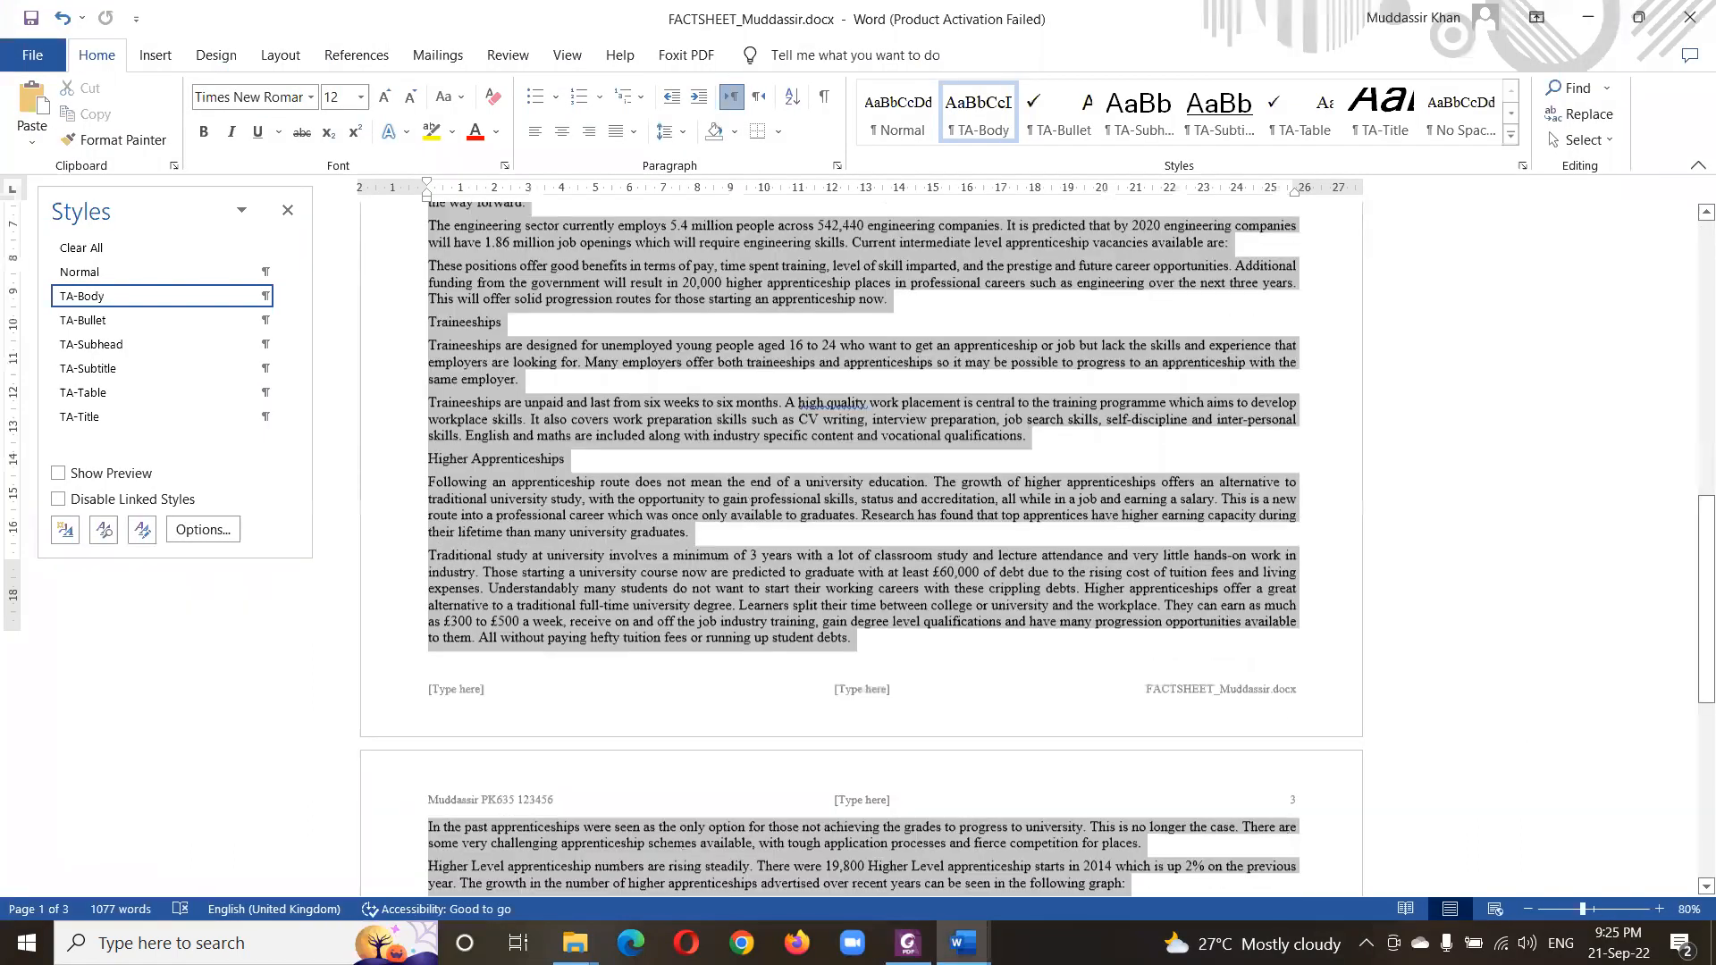
scroll(1122, 502, down, 10)
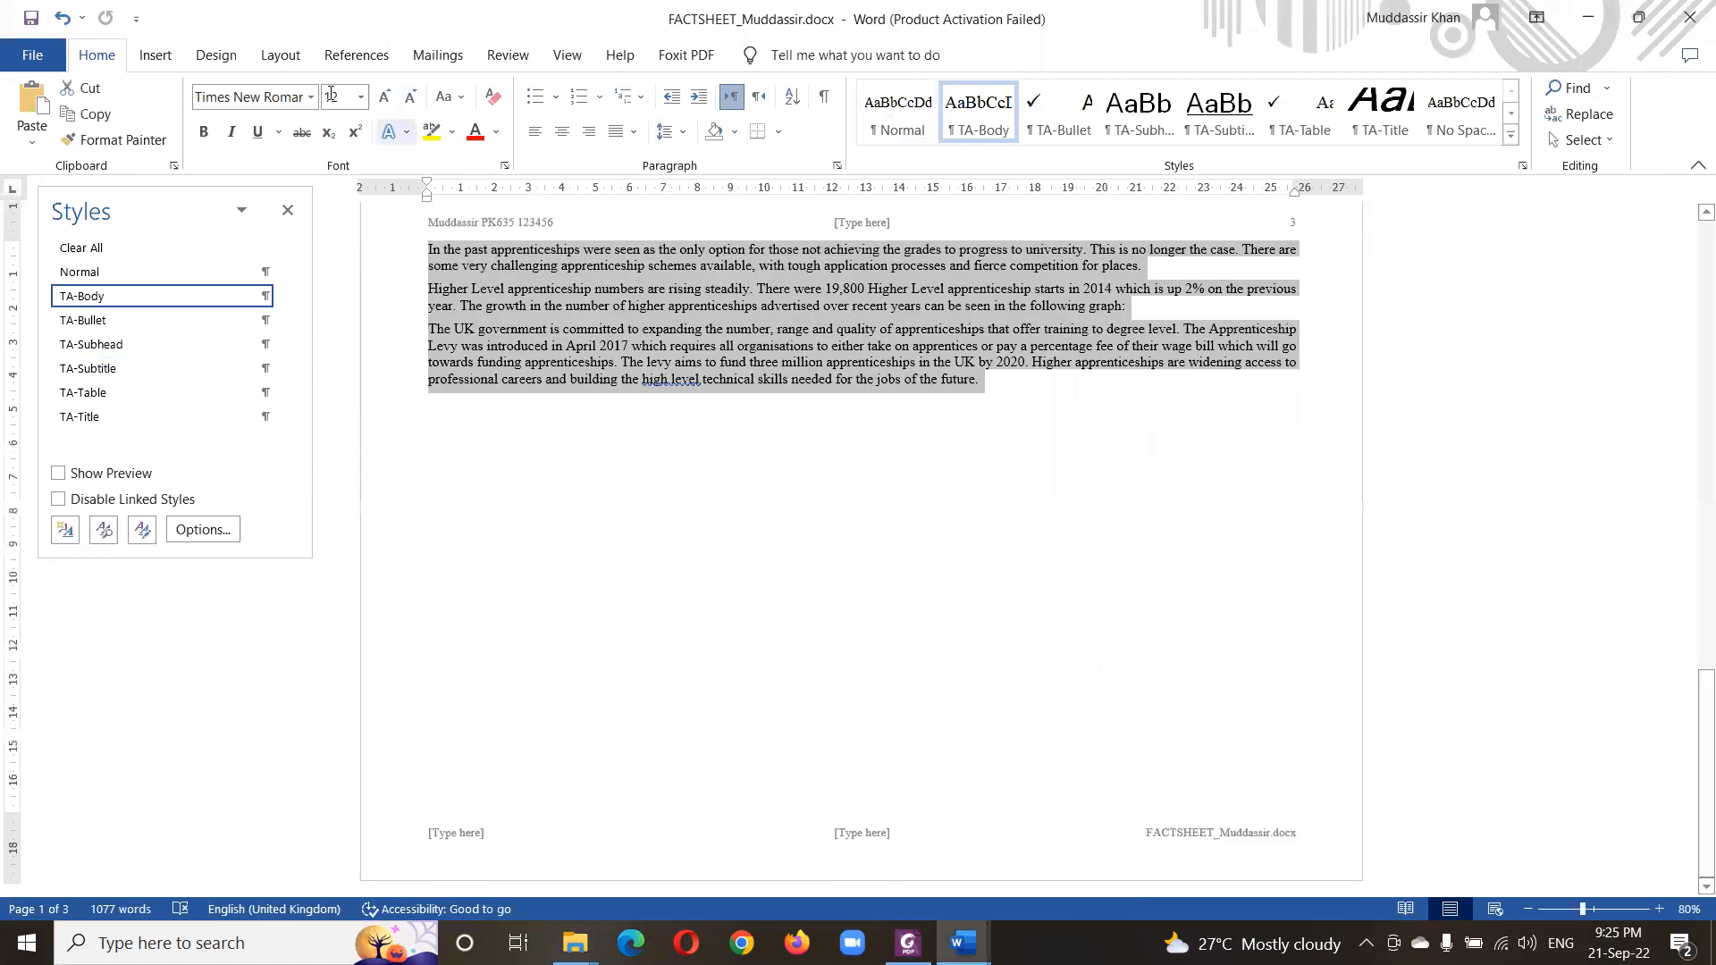
- Format the selected text as two equal columns with 2 cm spacing
click(280, 54)
click(208, 115)
click(255, 412)
click(781, 383)
double_click(811, 465)
text(2)
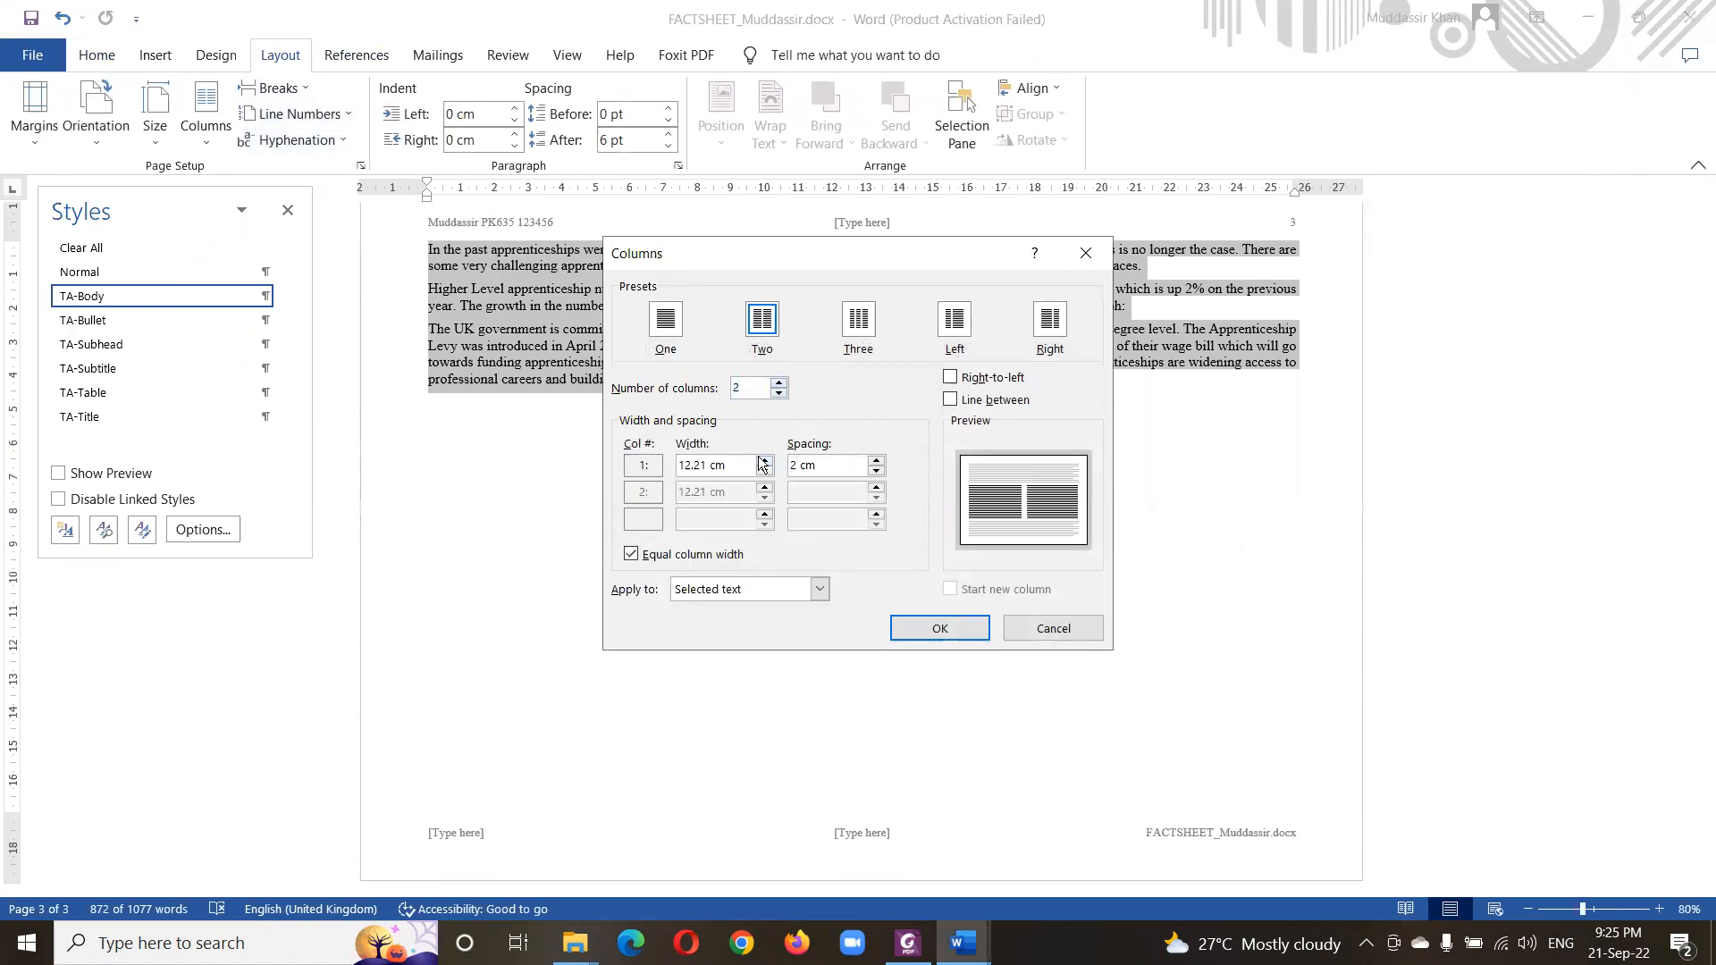
click(933, 628)
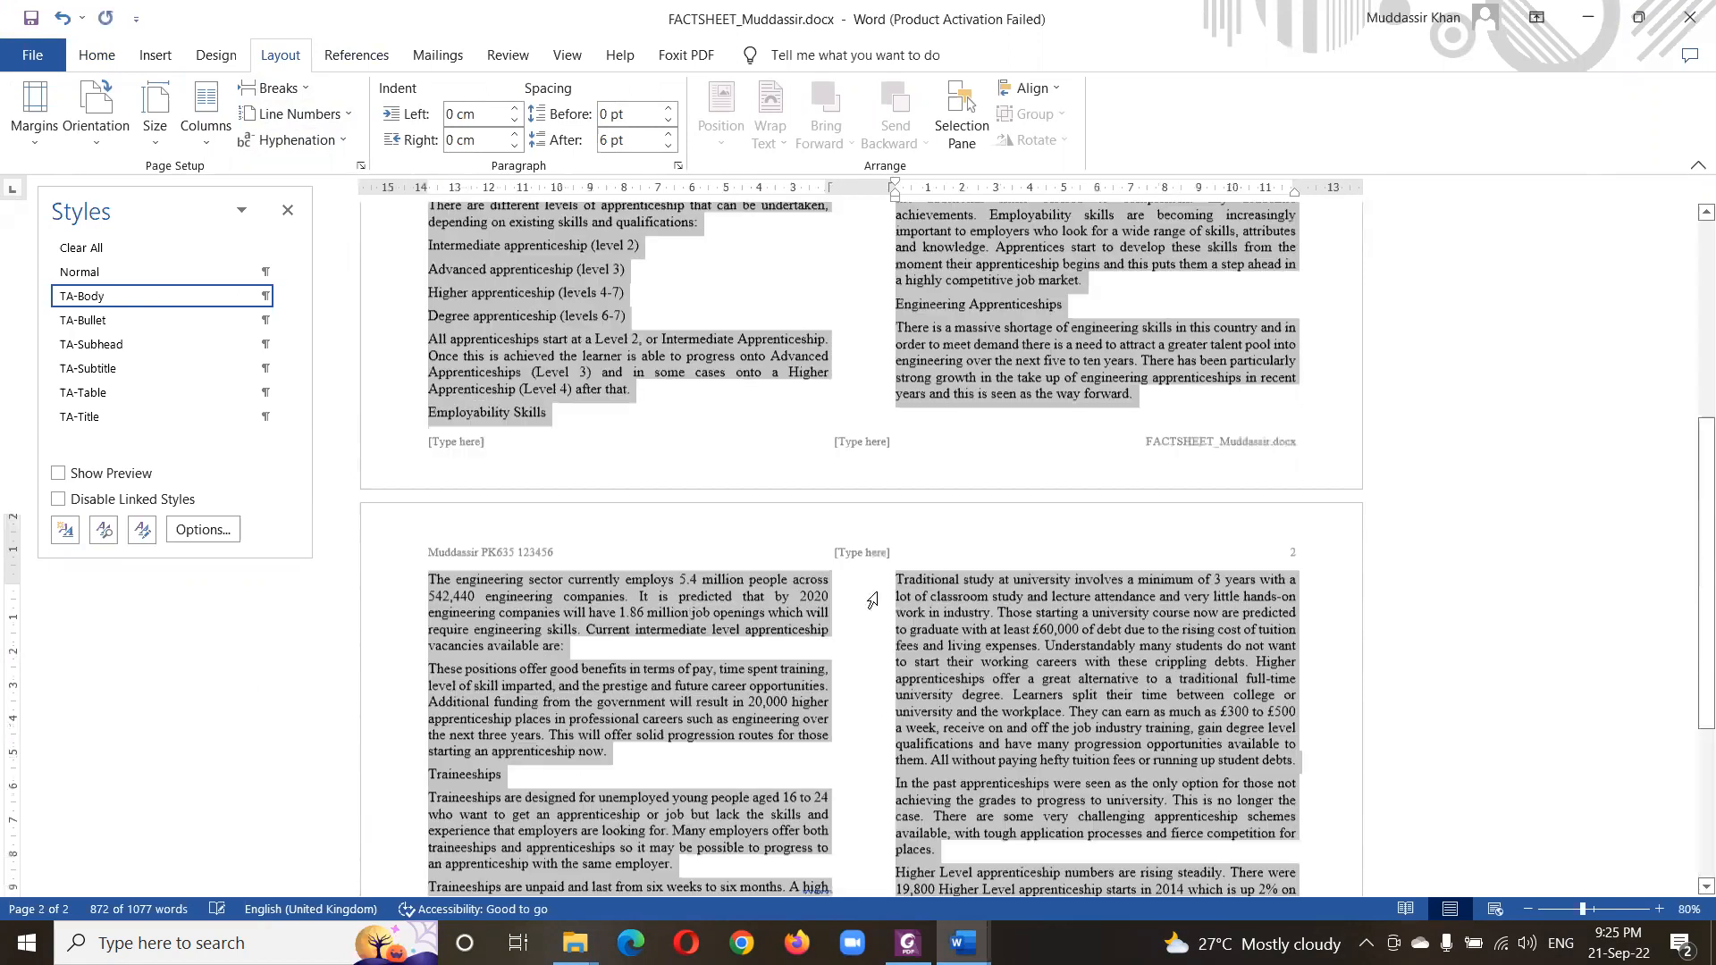
- Strike out the question 8 instruction and select question 9's list items
key(alt+Tab)
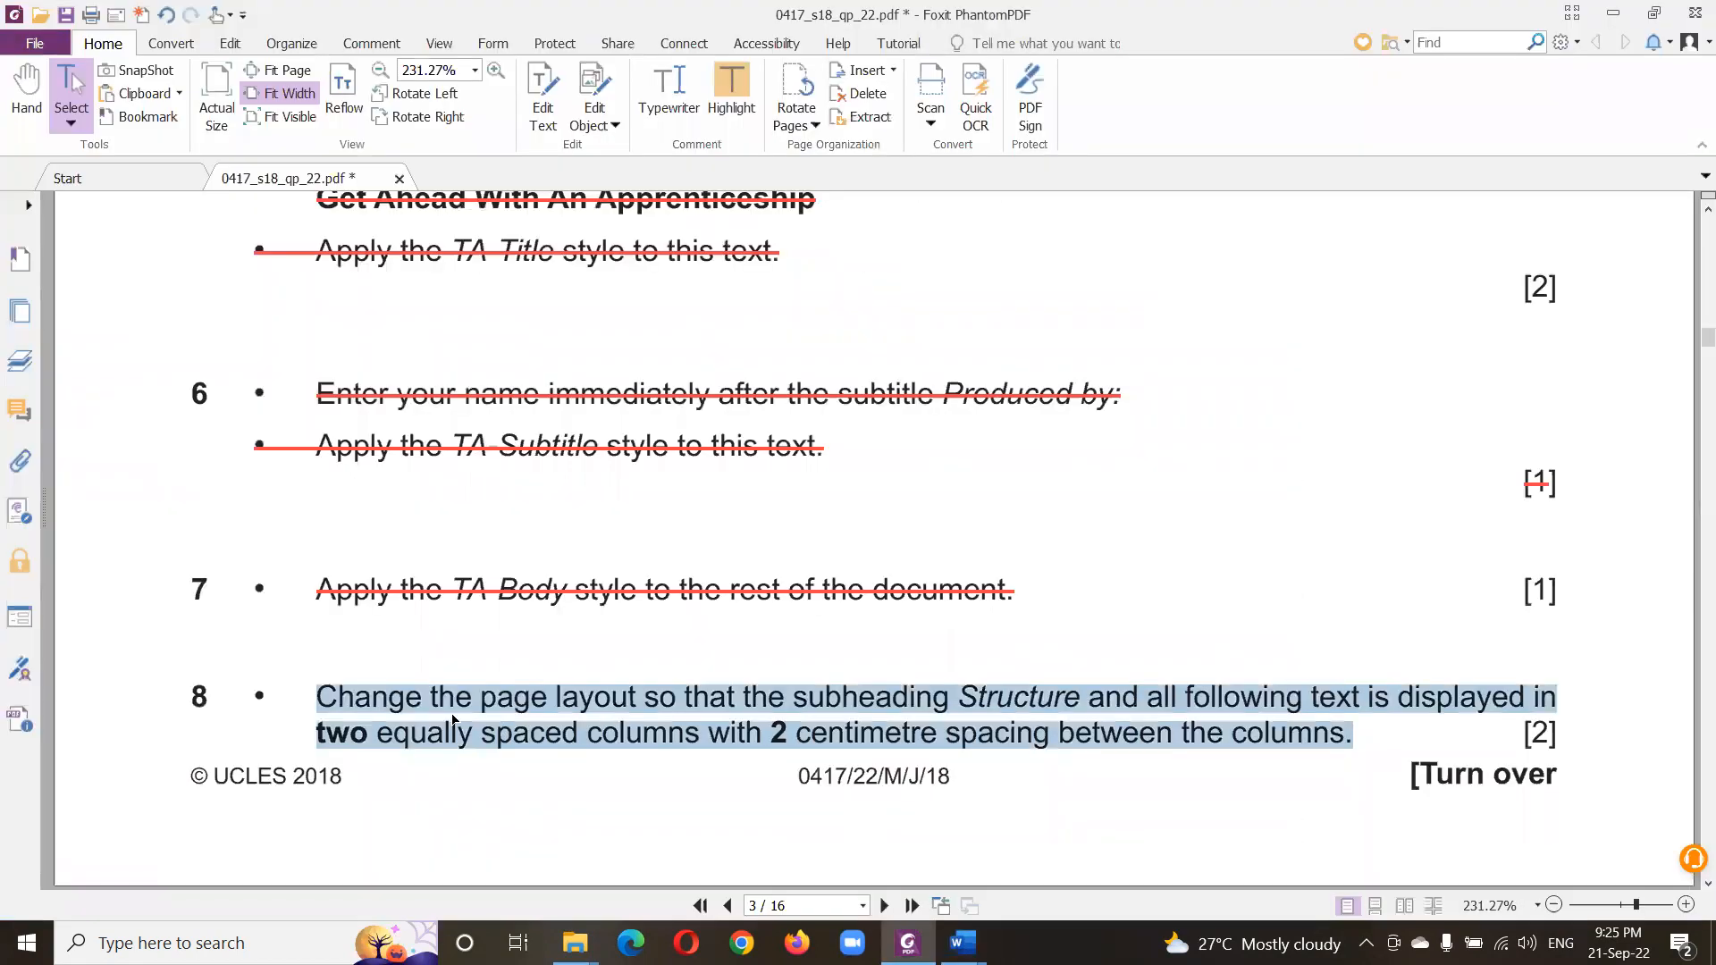
right_click(462, 695)
click(514, 459)
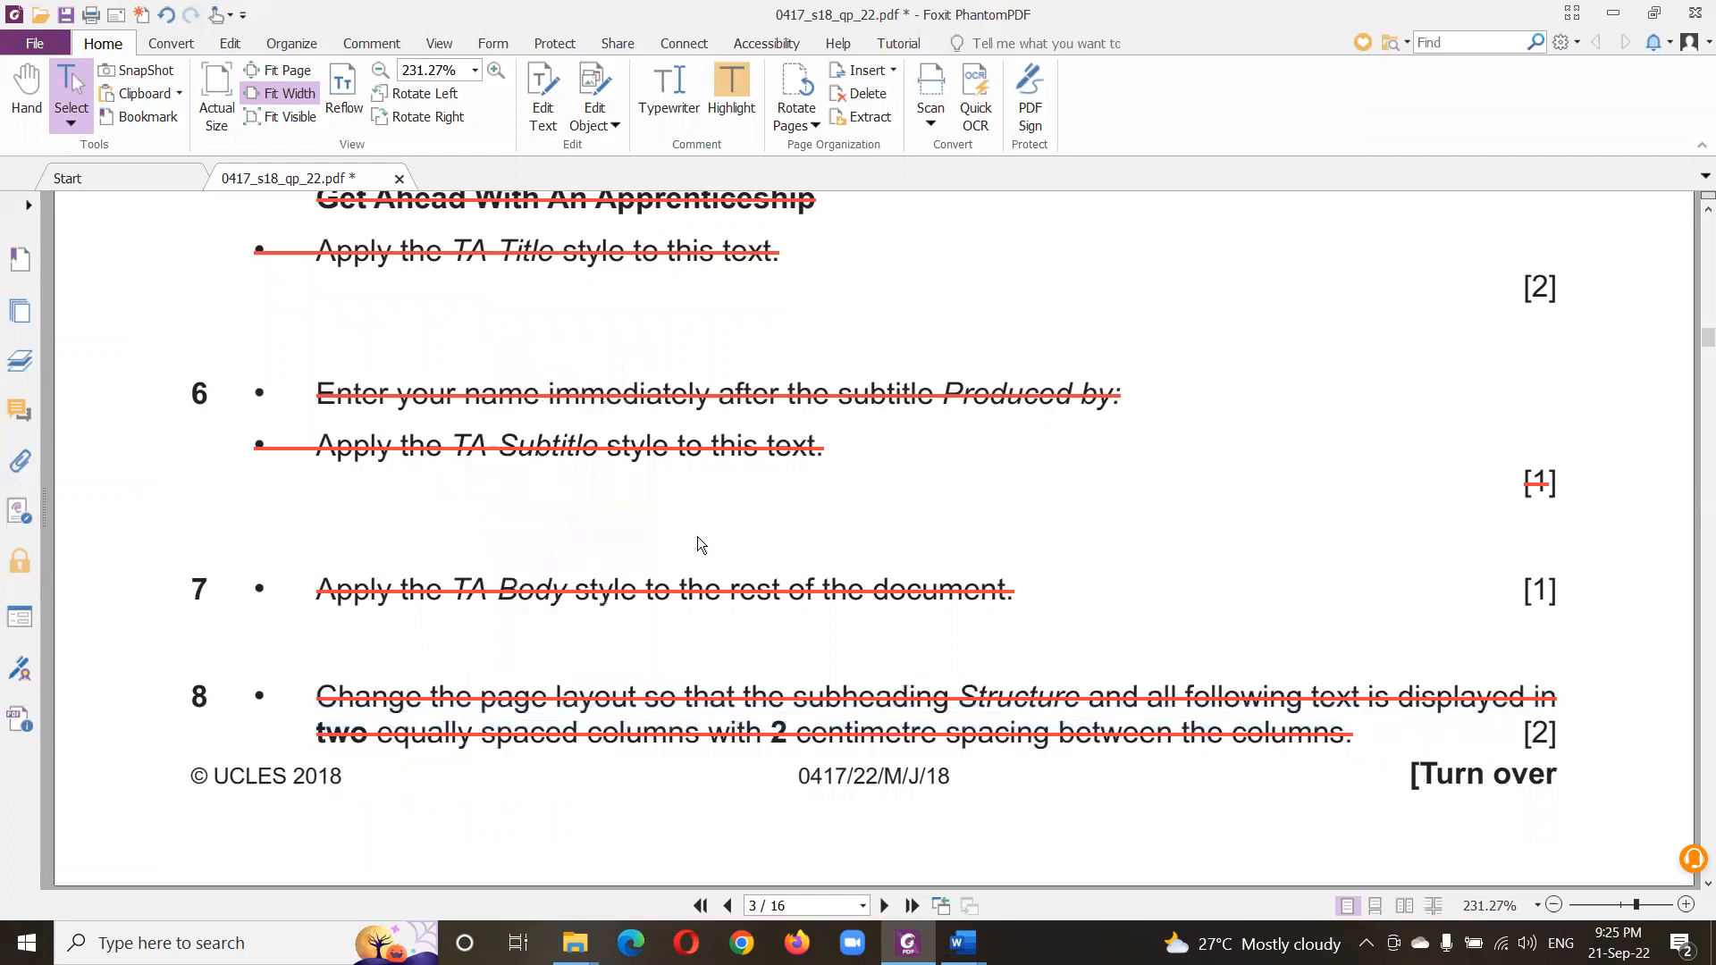
scroll(699, 536, down, 10)
scroll(699, 536, up, 3)
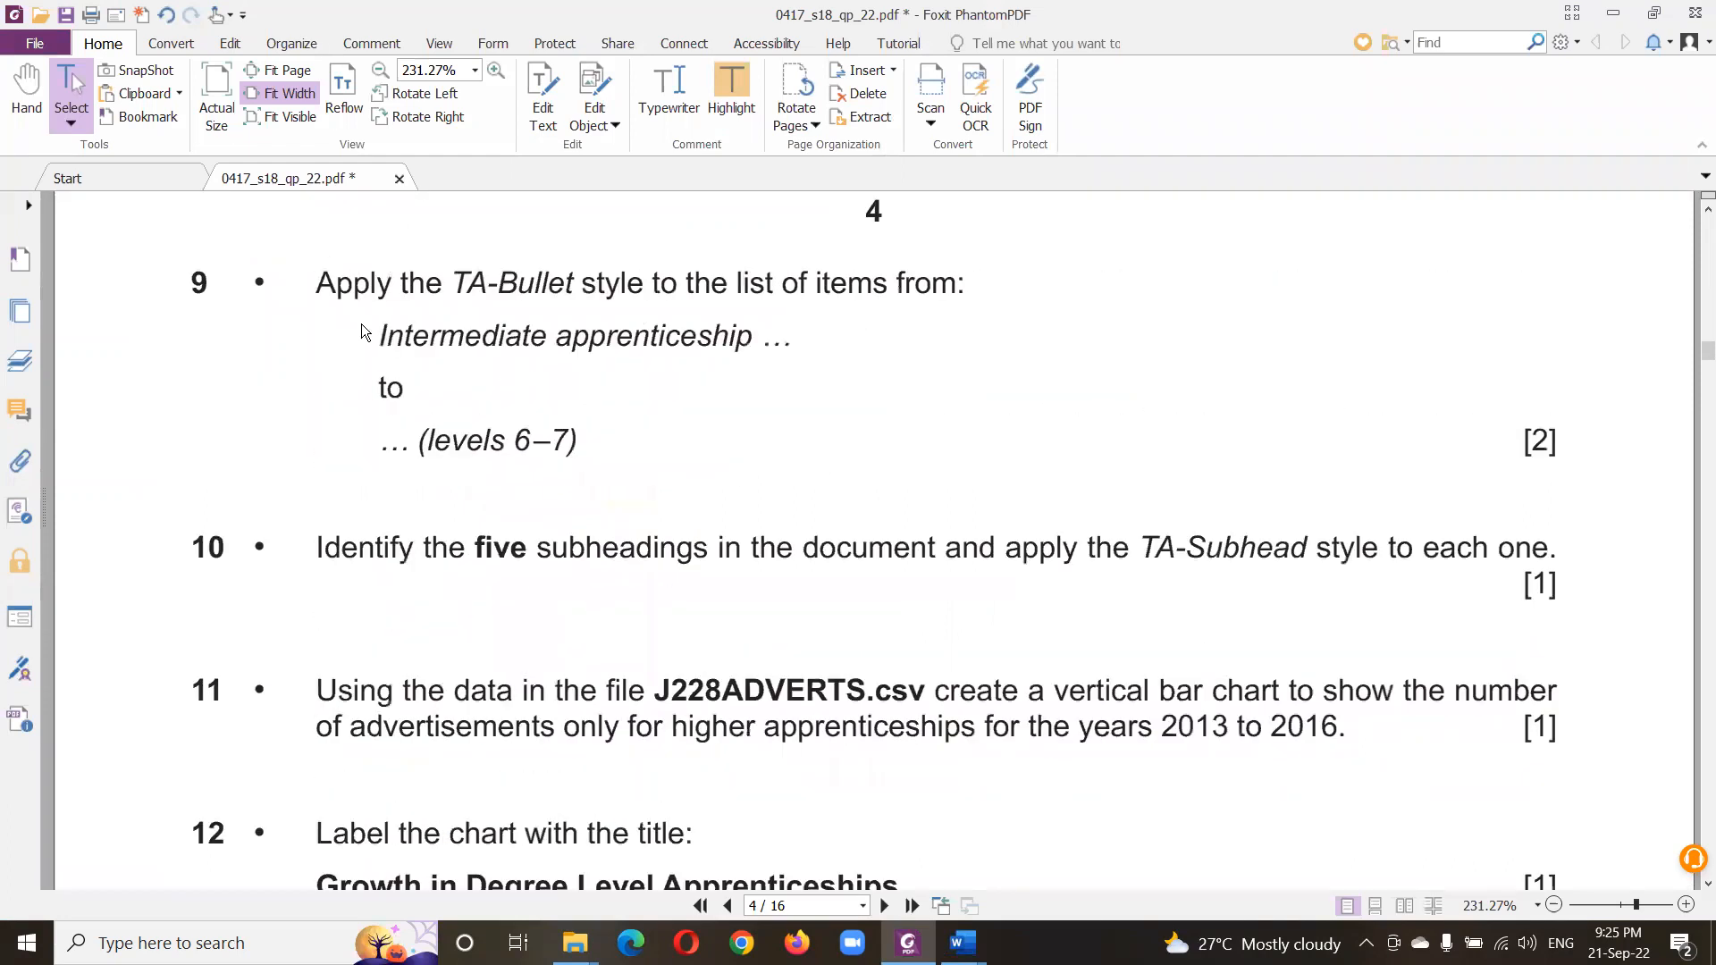
drag(381, 336, 608, 489)
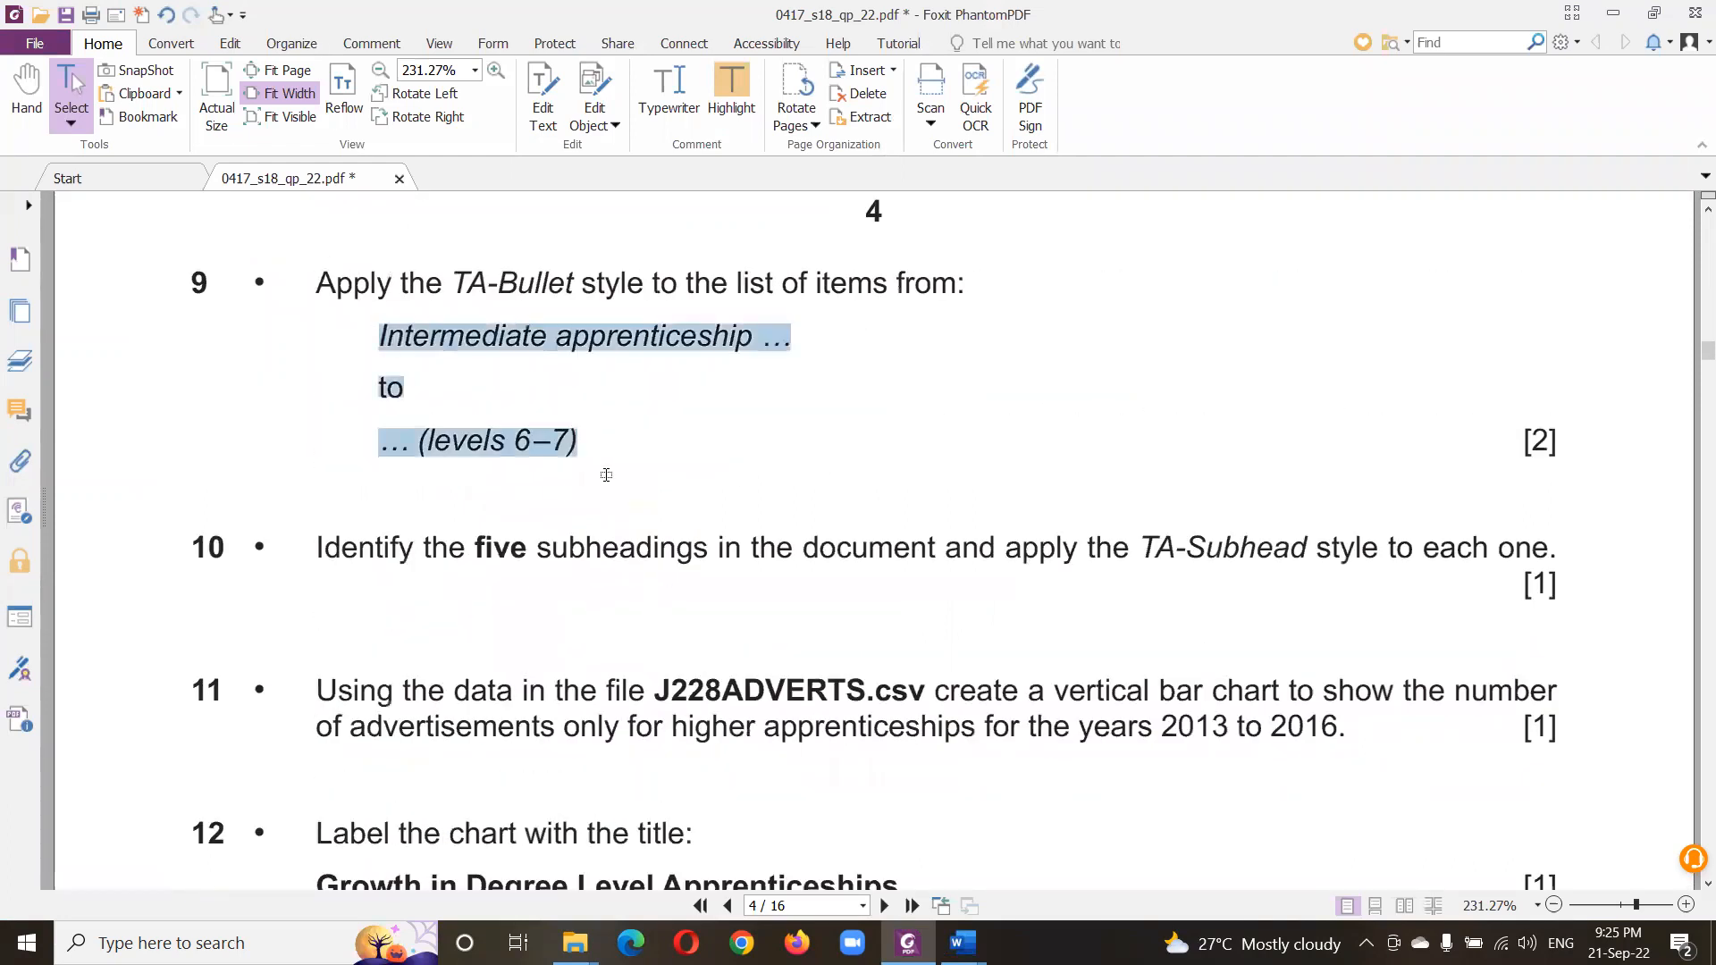
key(alt+Tab)
- Search for 'interm' and select the four apprenticeship-level lines
click(758, 370)
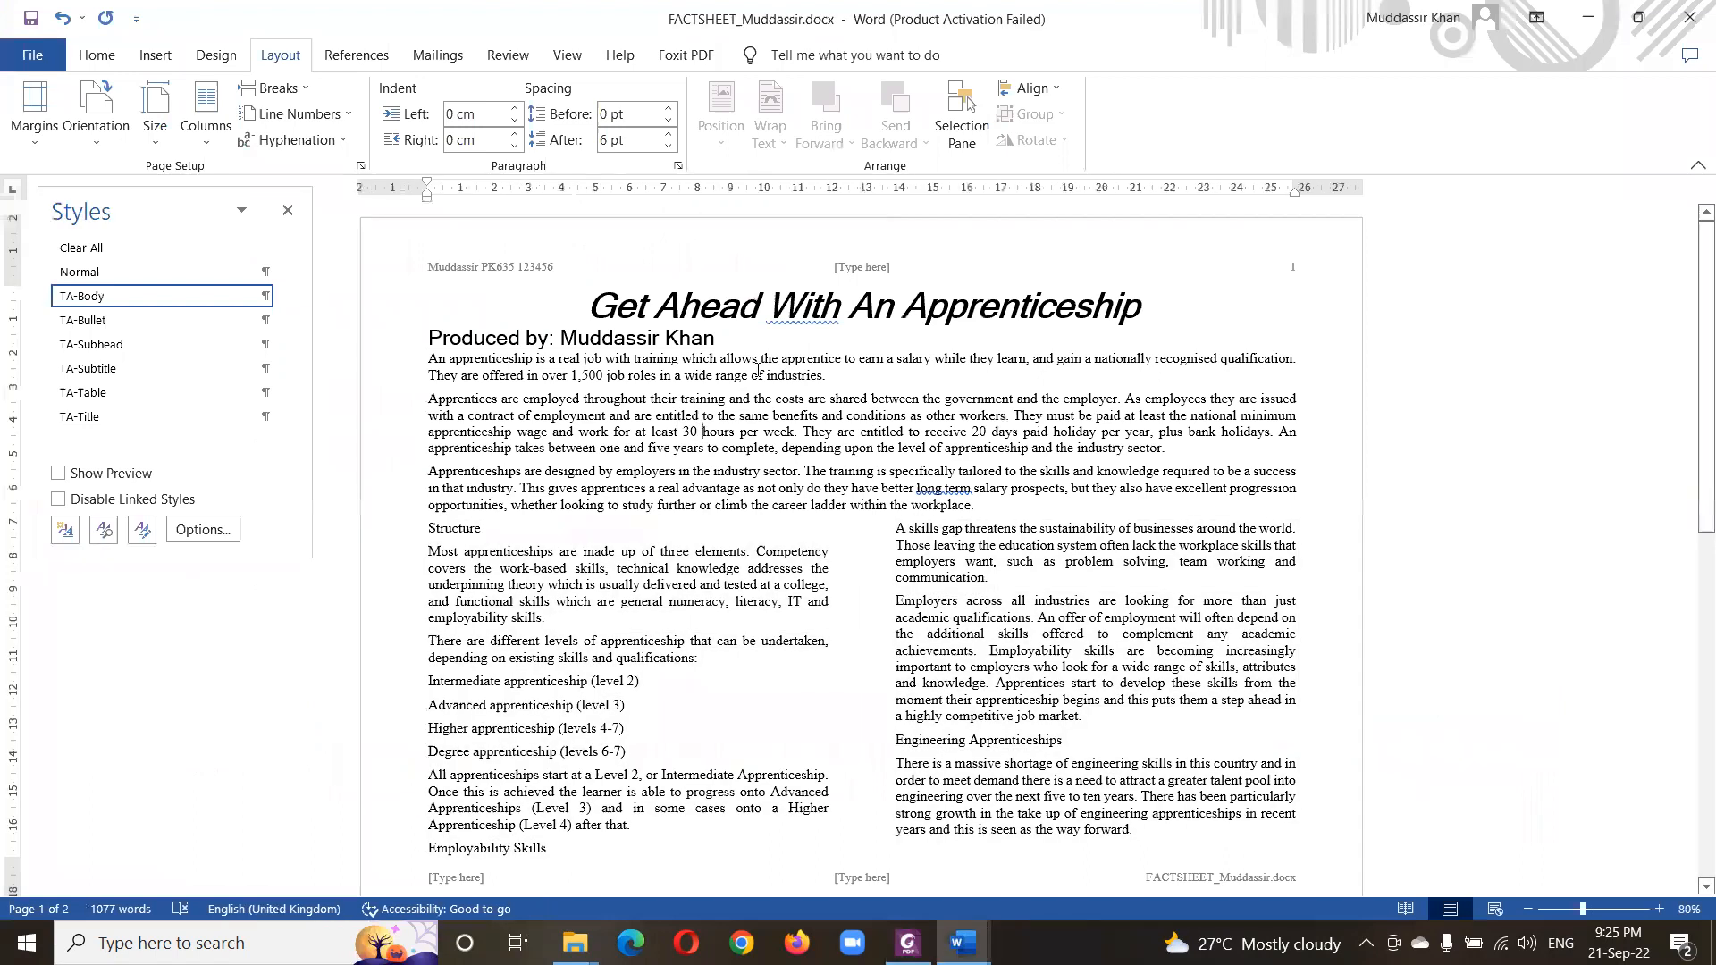
key(ctrl+f)
text(inte)
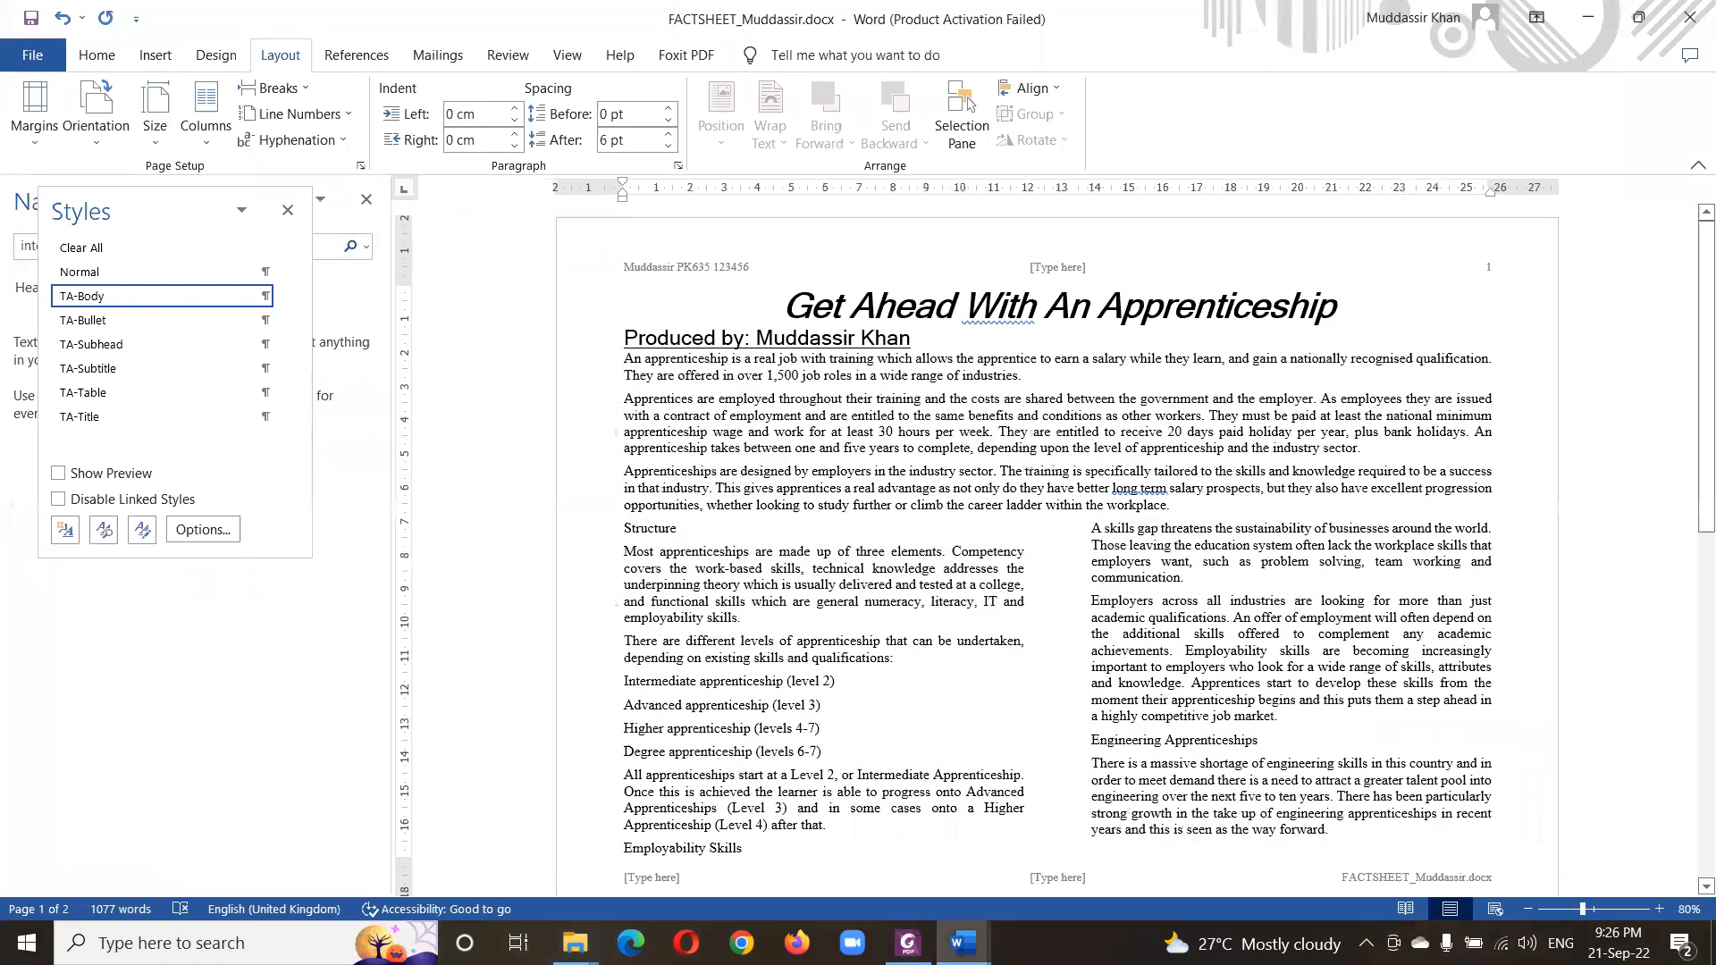
text(rm)
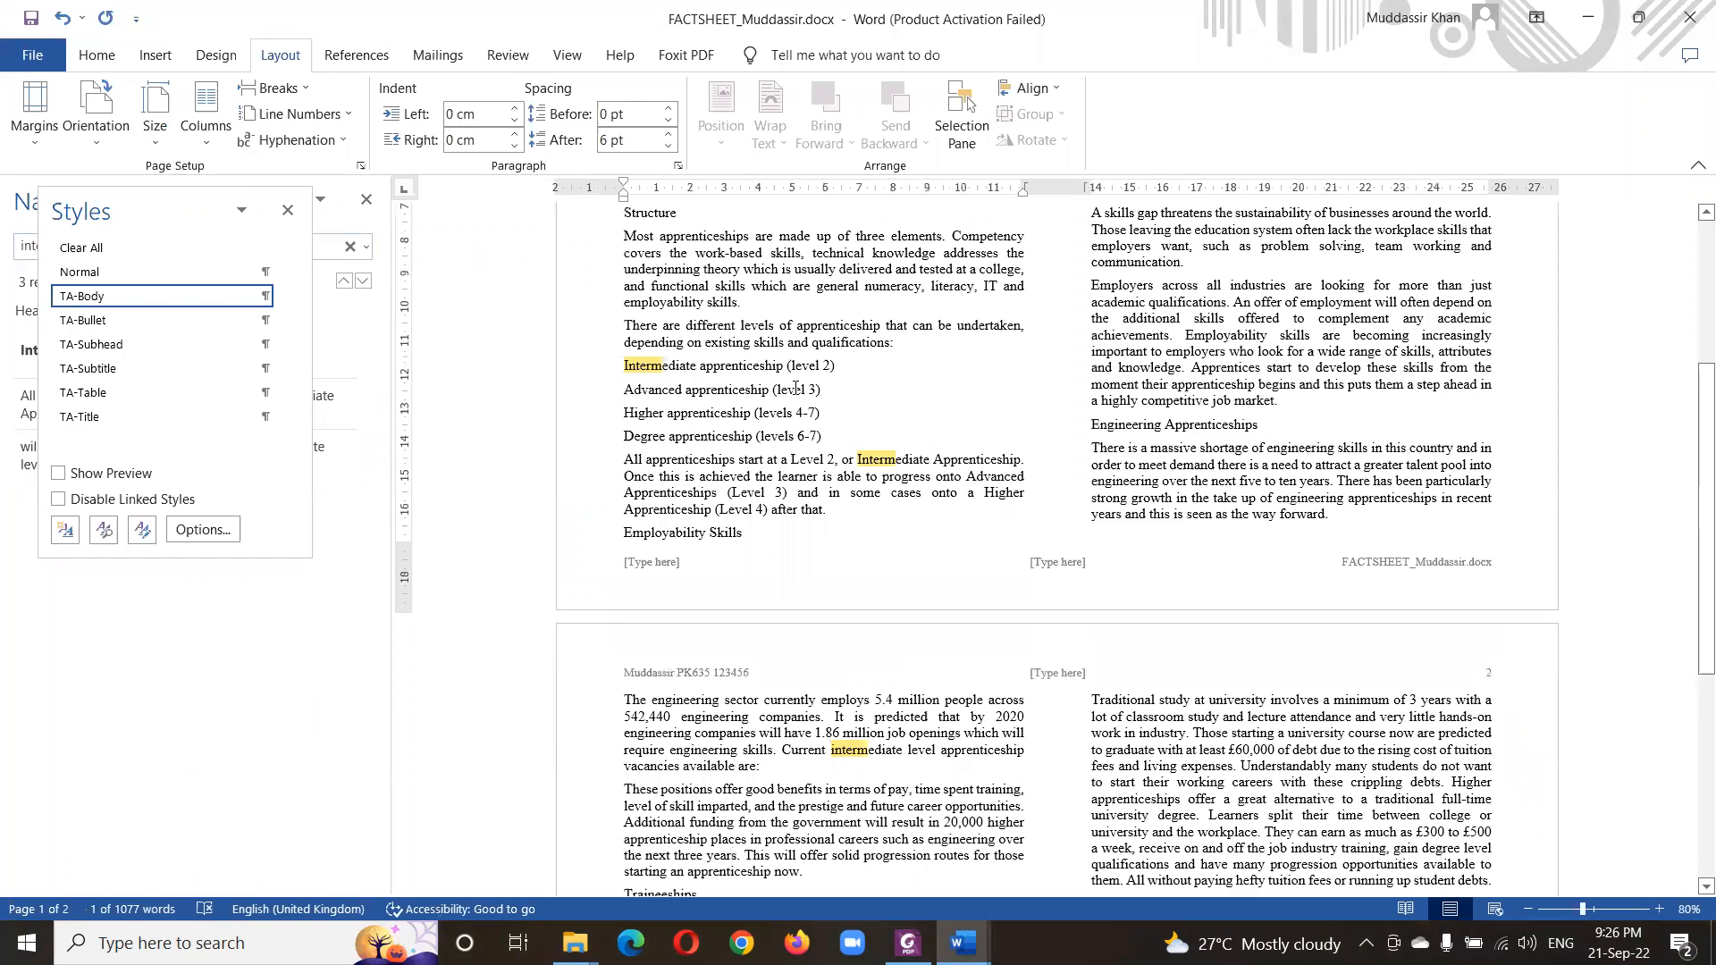
click(685, 342)
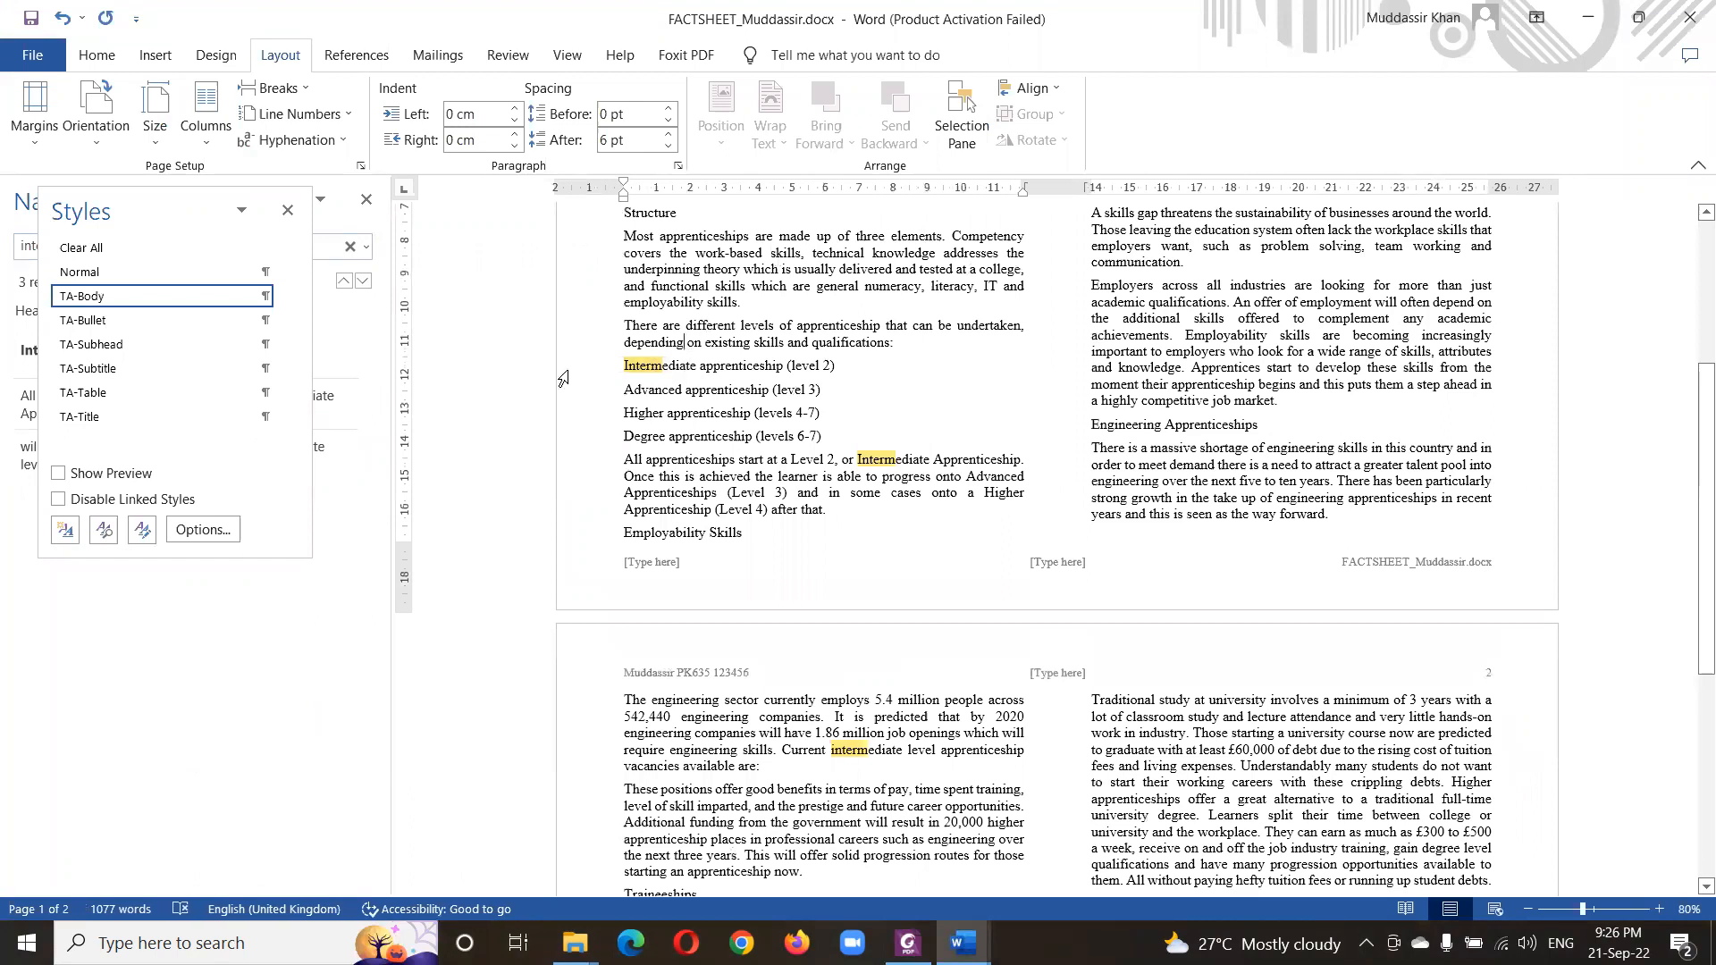
drag(624, 365, 826, 436)
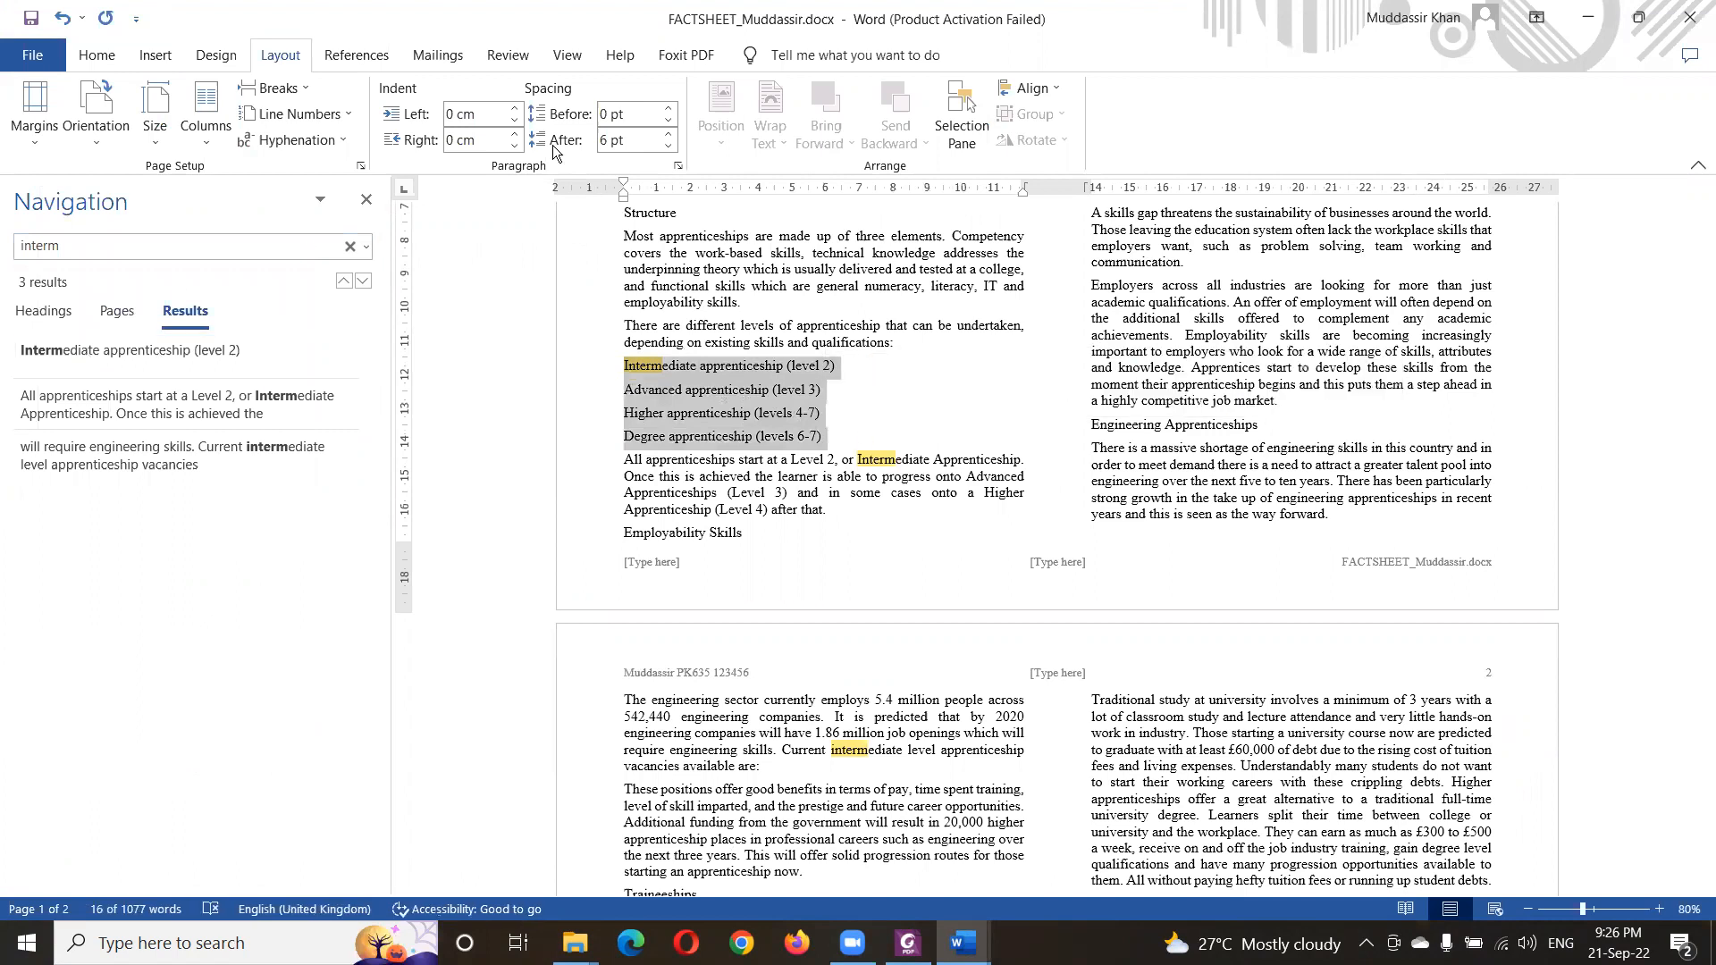
- Apply the TA-Bullet style to the four level lines from the docked Styles pane
scroll(552, 145, up, 3)
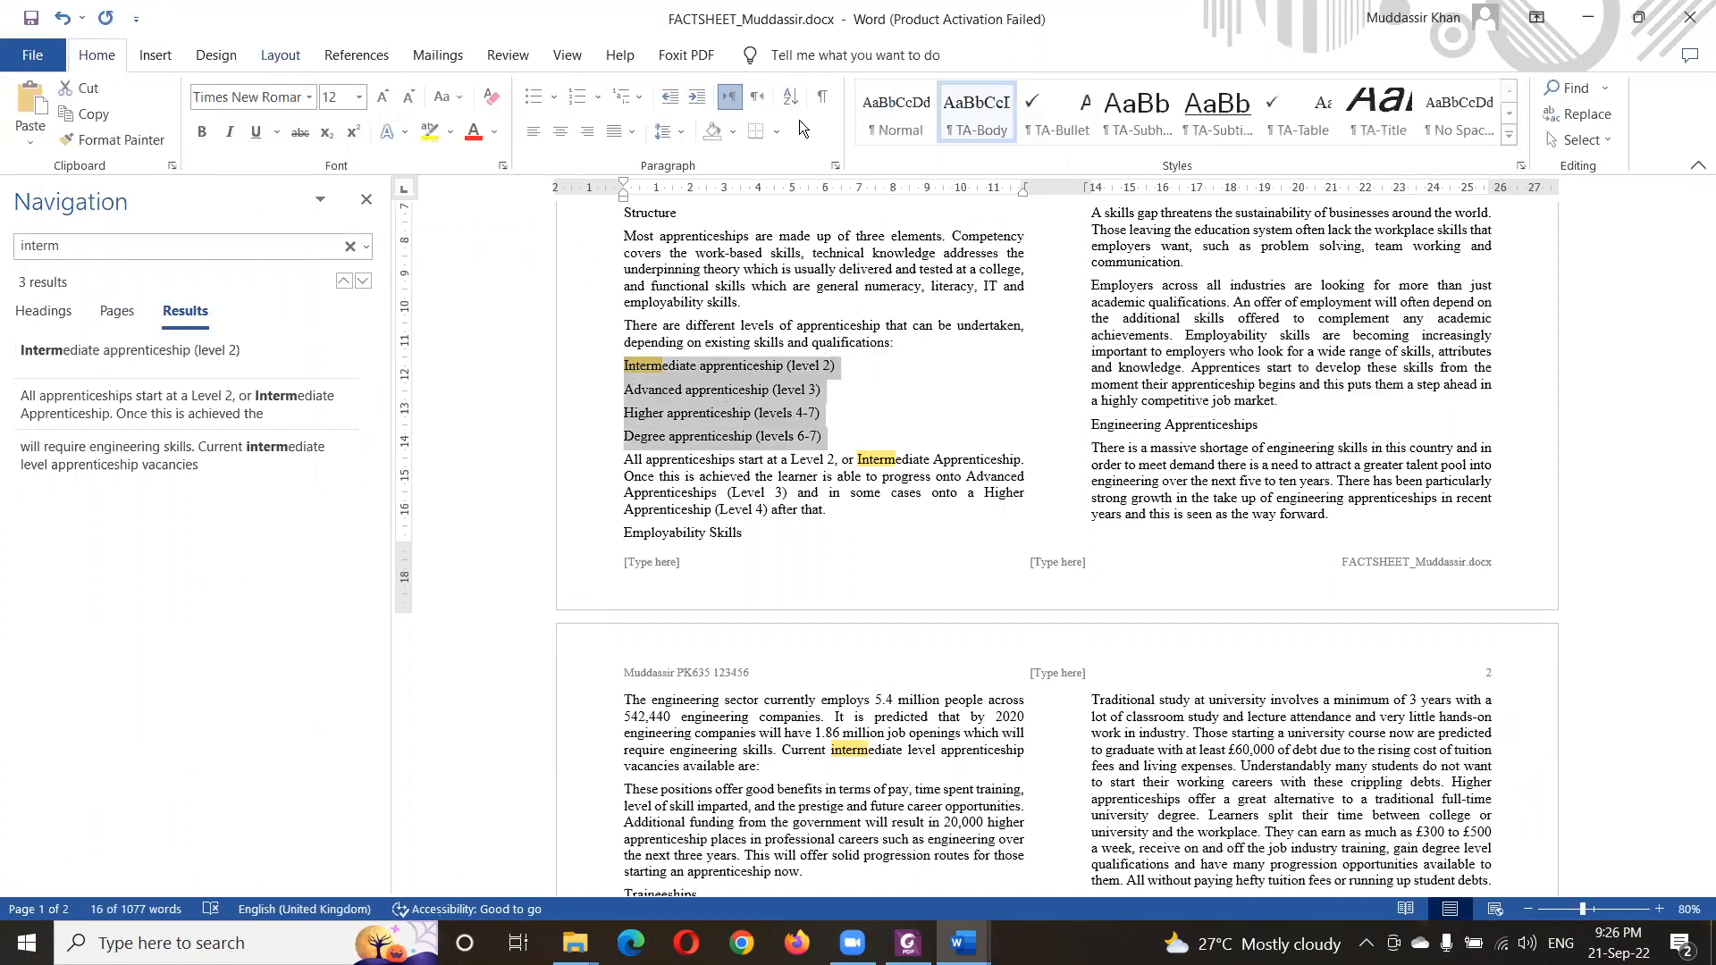
click(1522, 165)
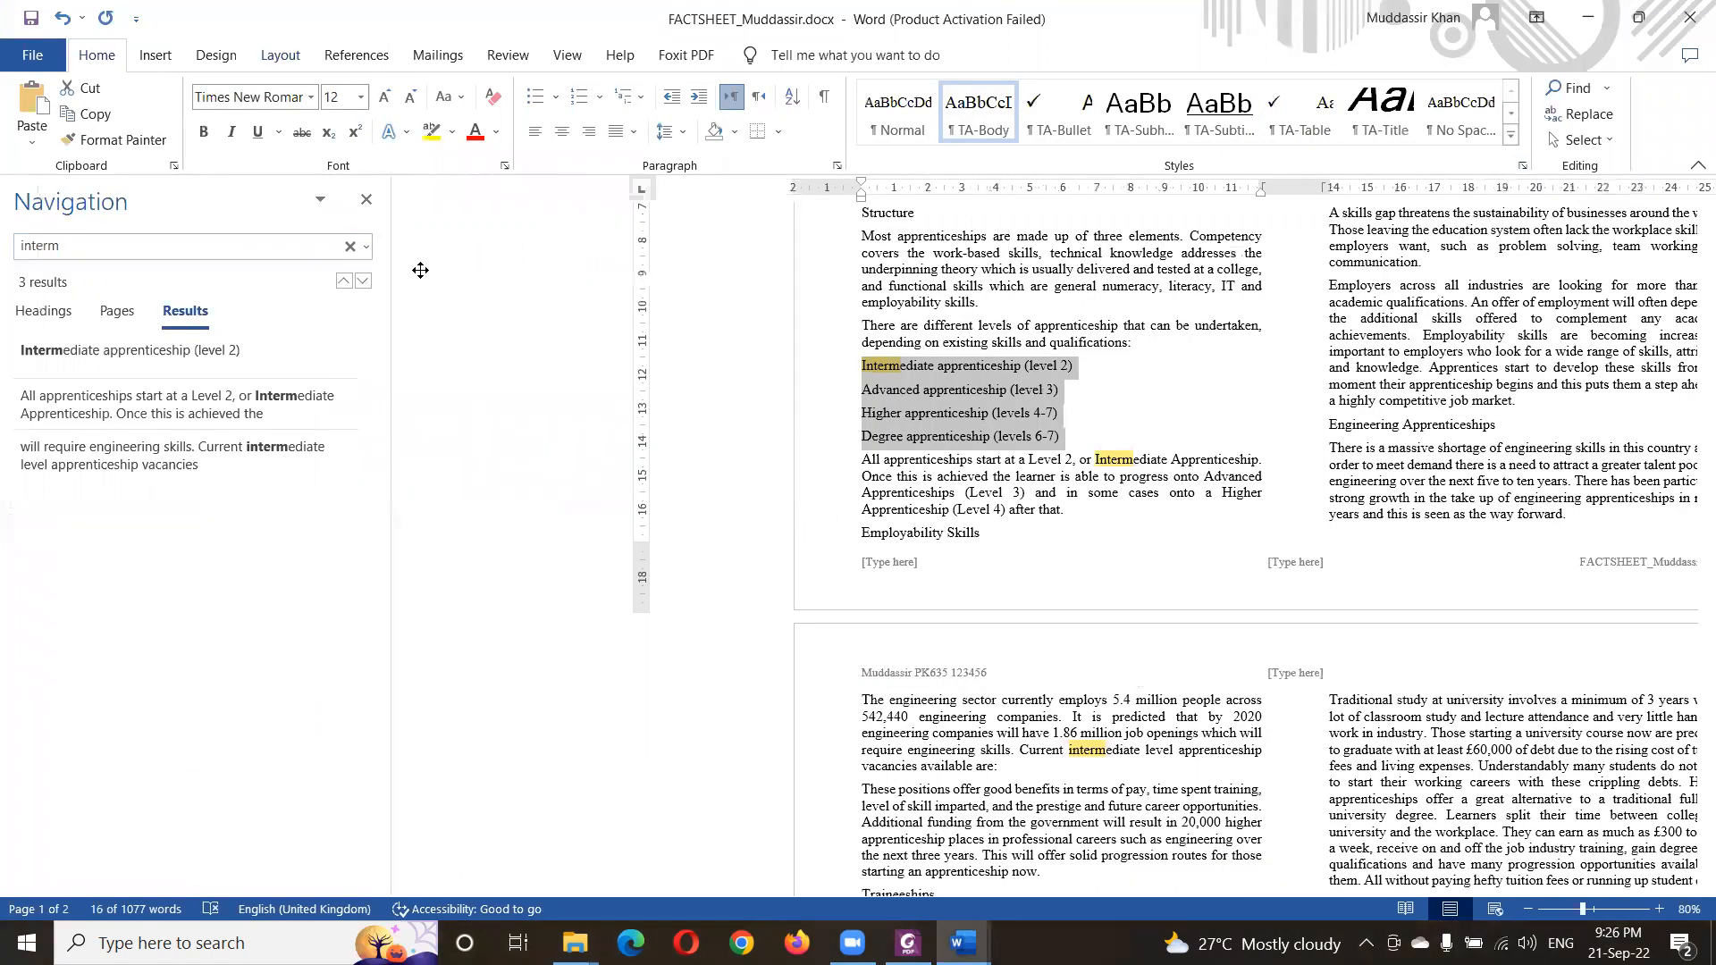
drag(139, 417, 133, 417)
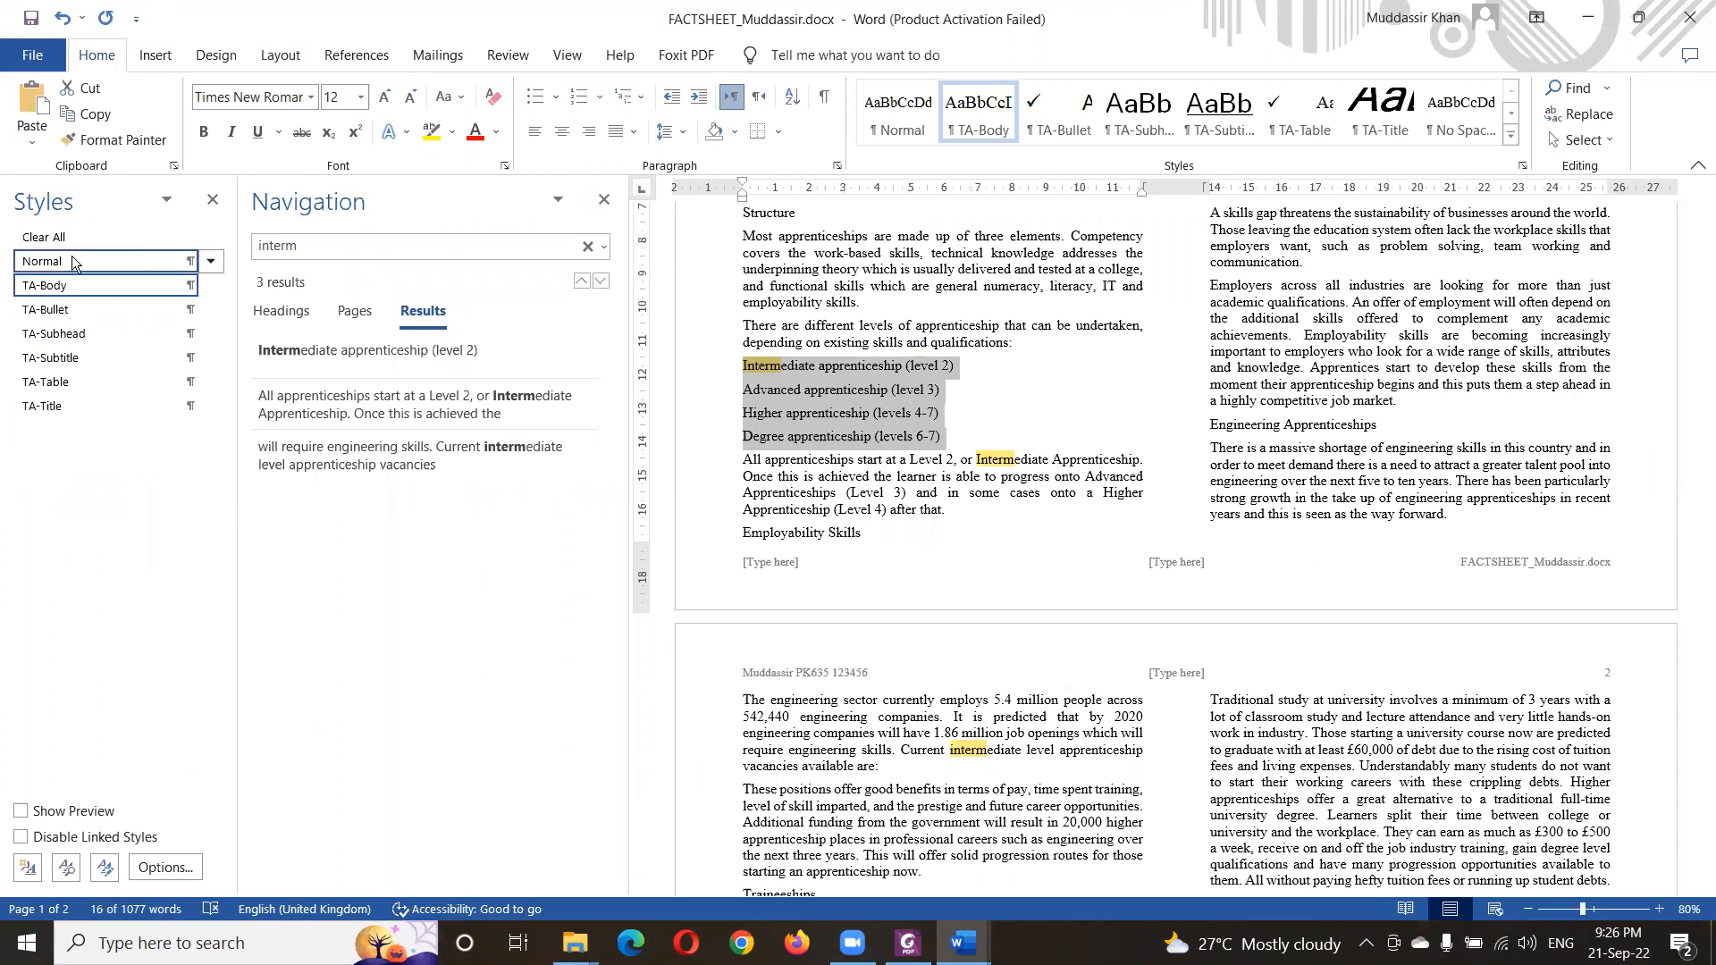
click(65, 310)
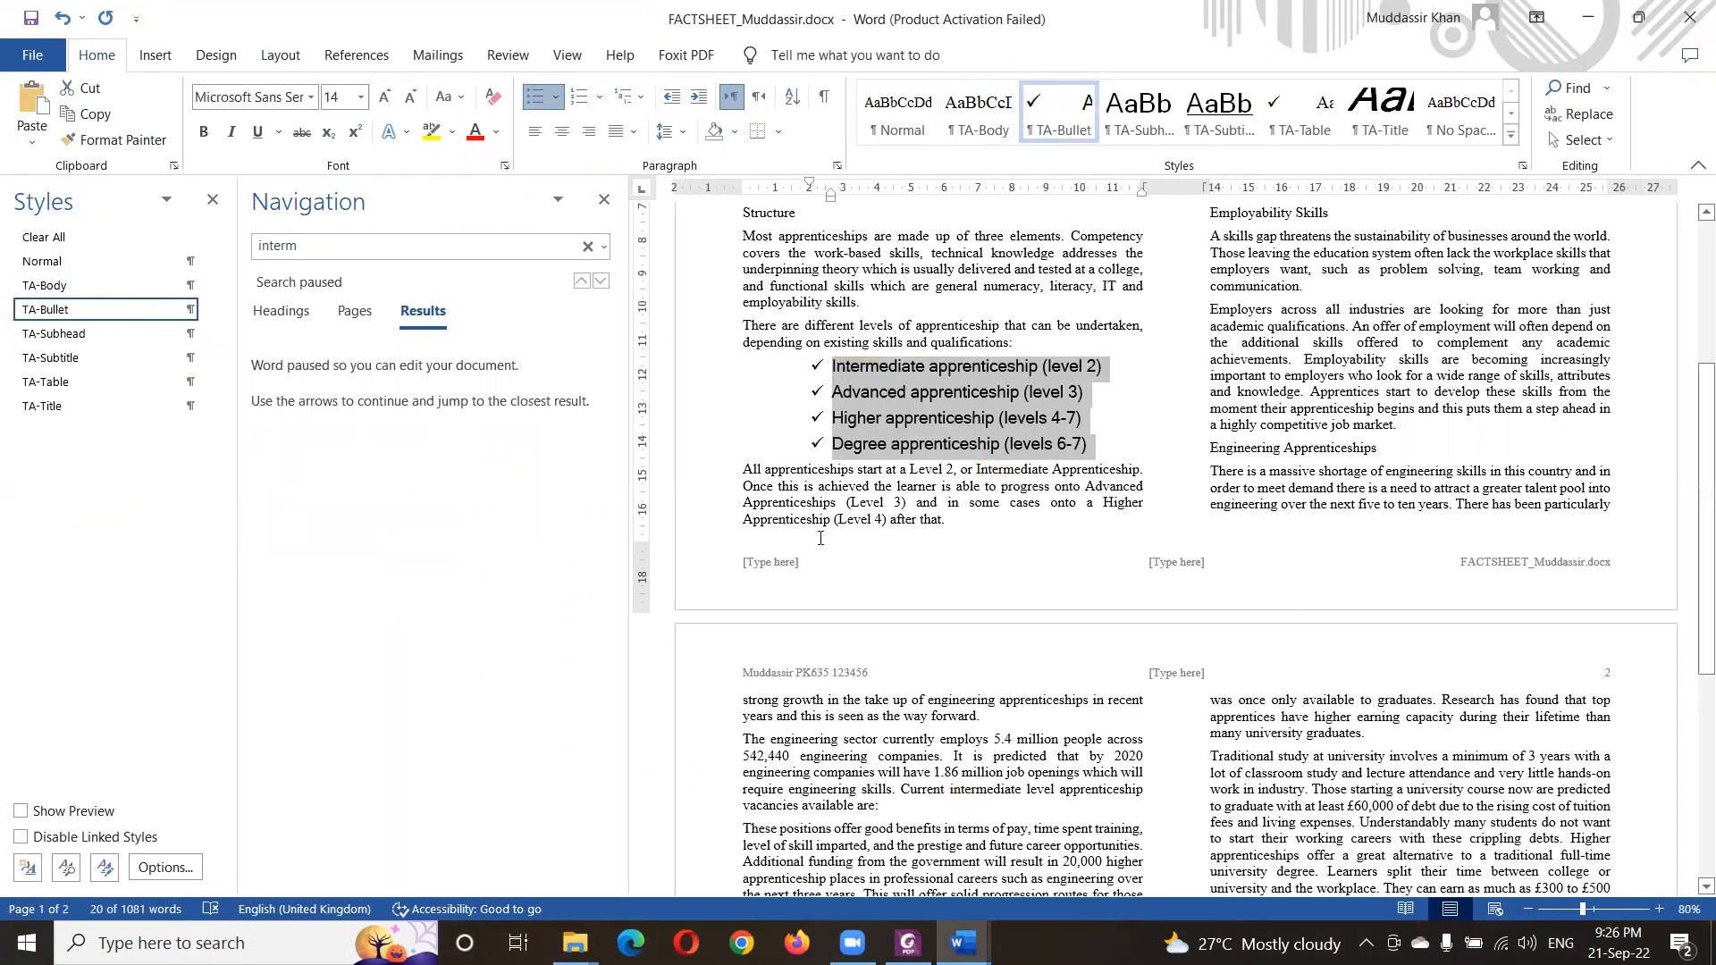
click(603, 202)
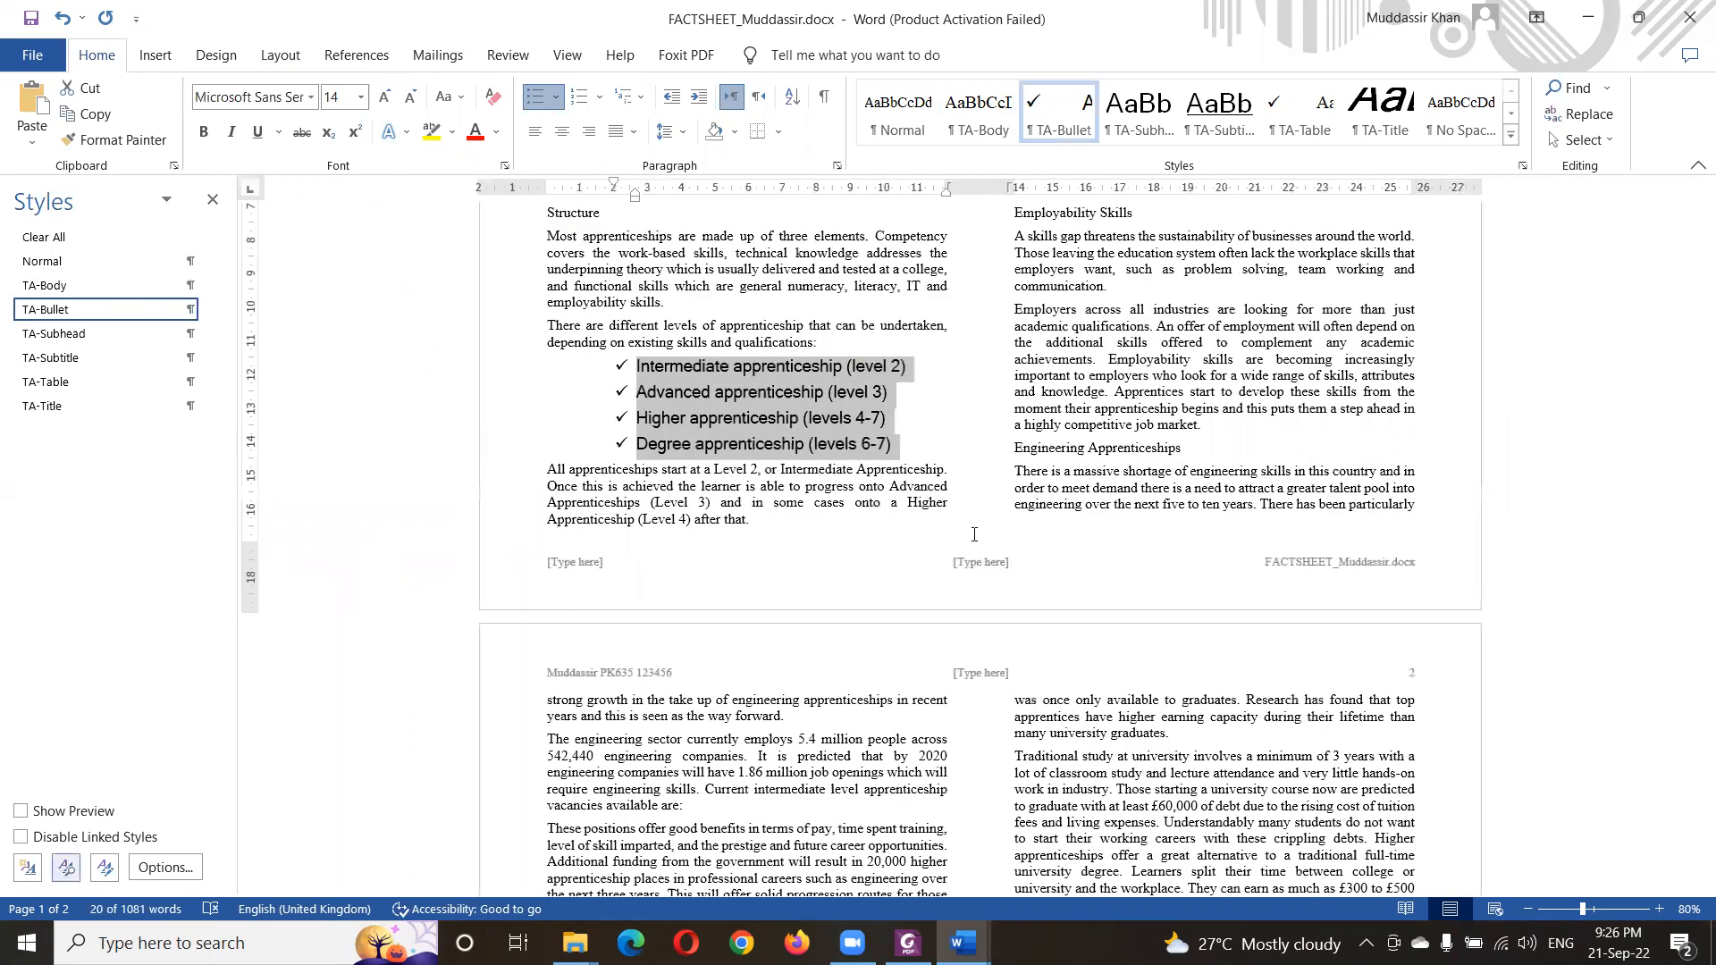
key(alt+Tab)
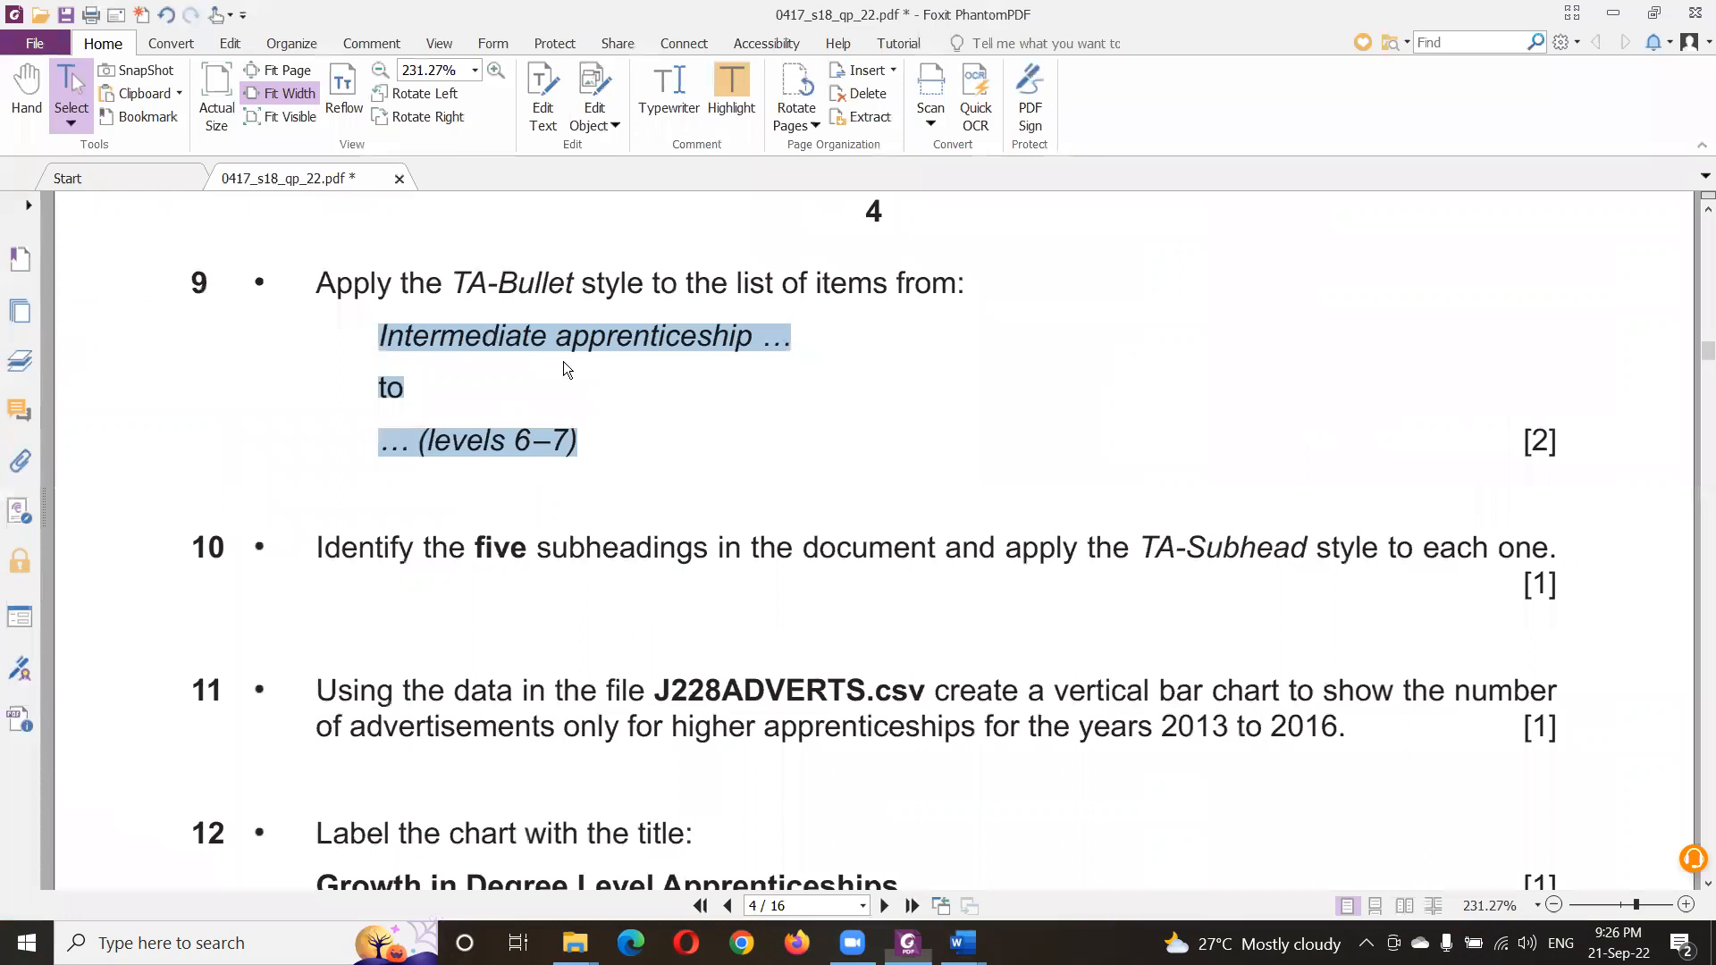
- Strike out question 9's list items and select question 10's TA-Subhead instruction
right_click(568, 332)
click(483, 464)
scroll(480, 466, down, 1)
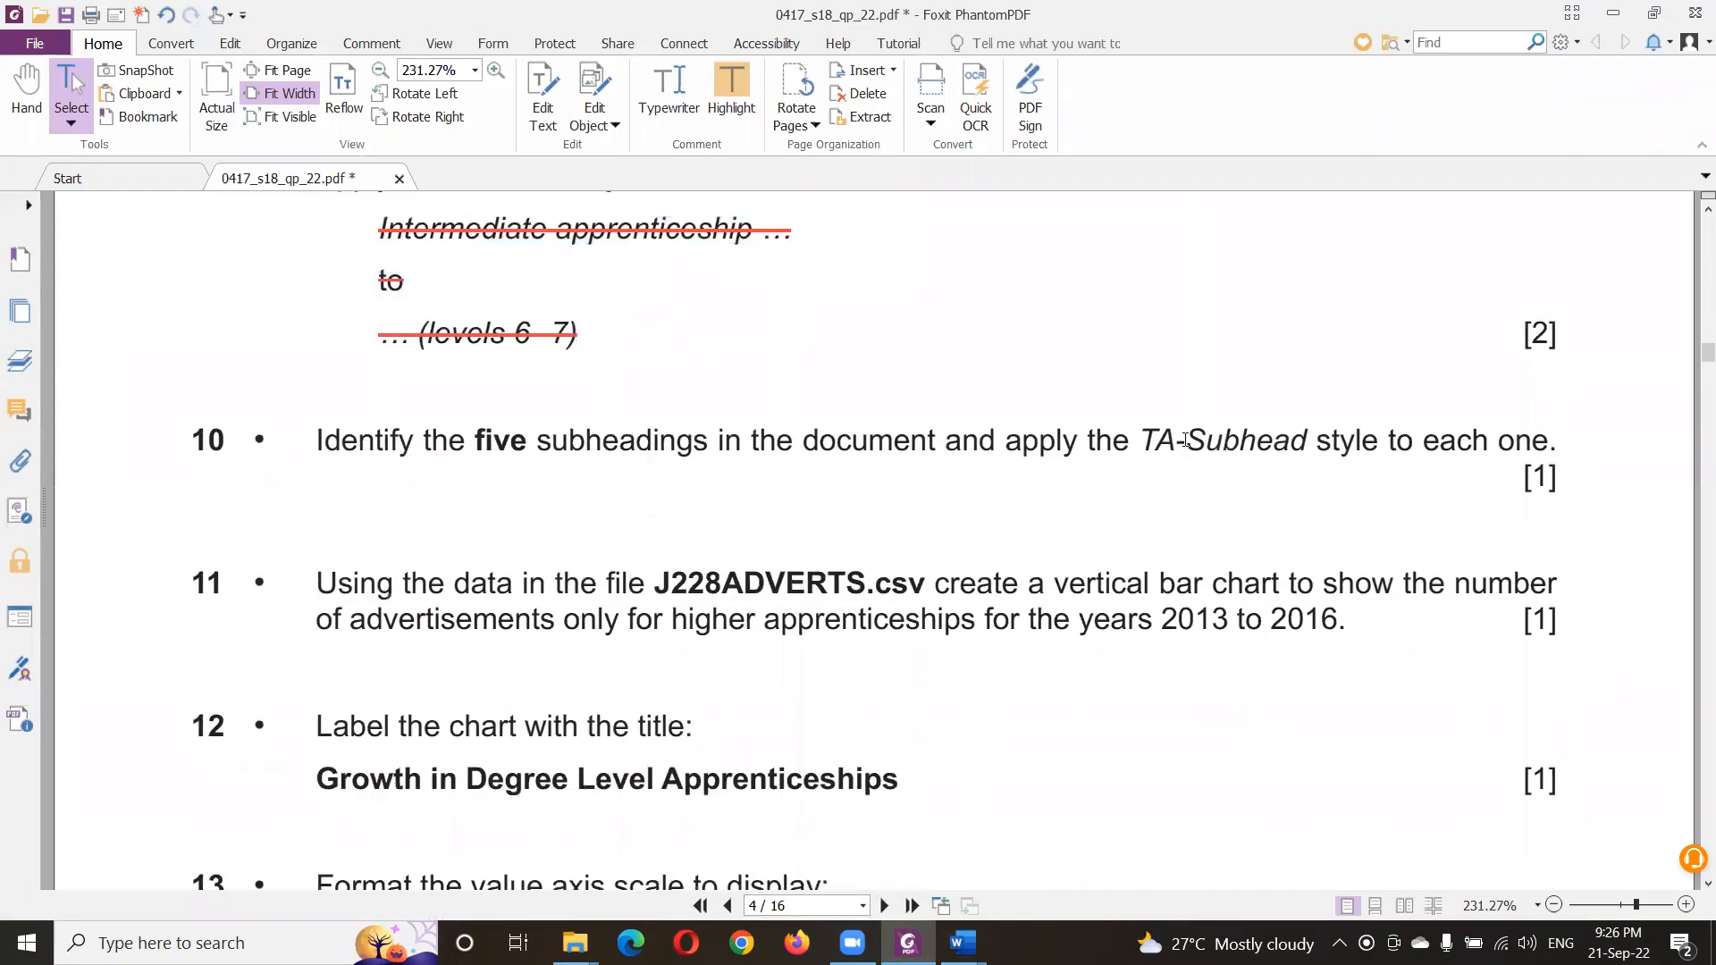
drag(1142, 429, 1580, 449)
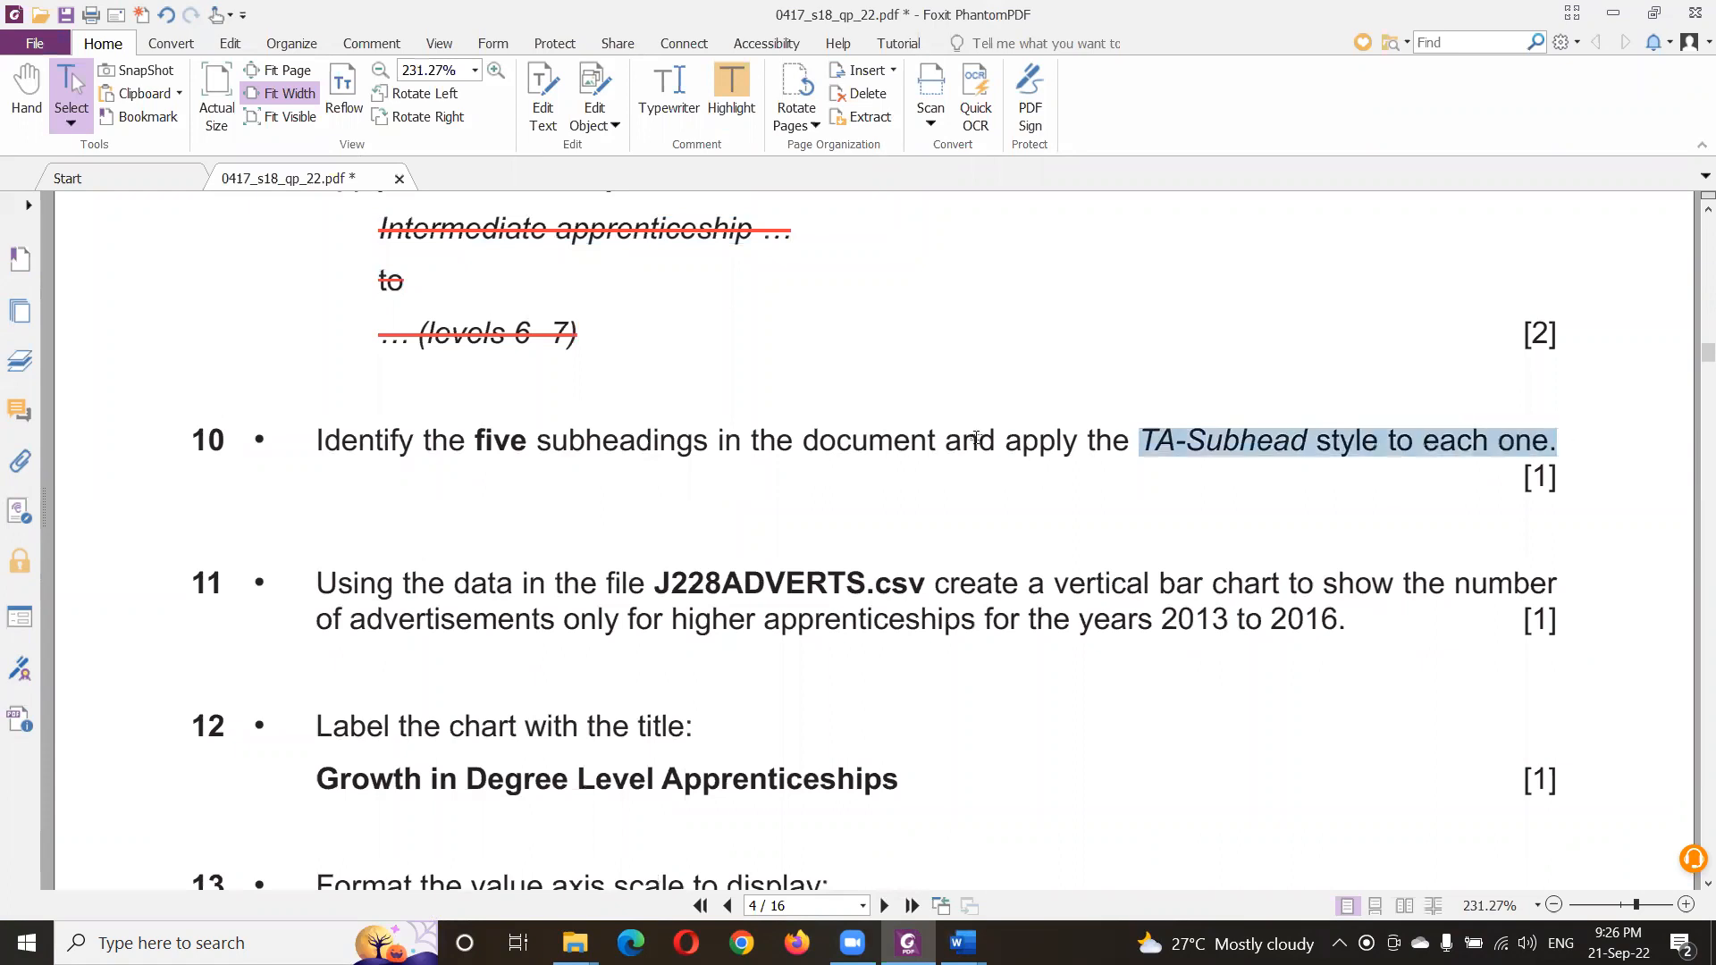
key(alt+Tab)
scroll(507, 346, up, 3)
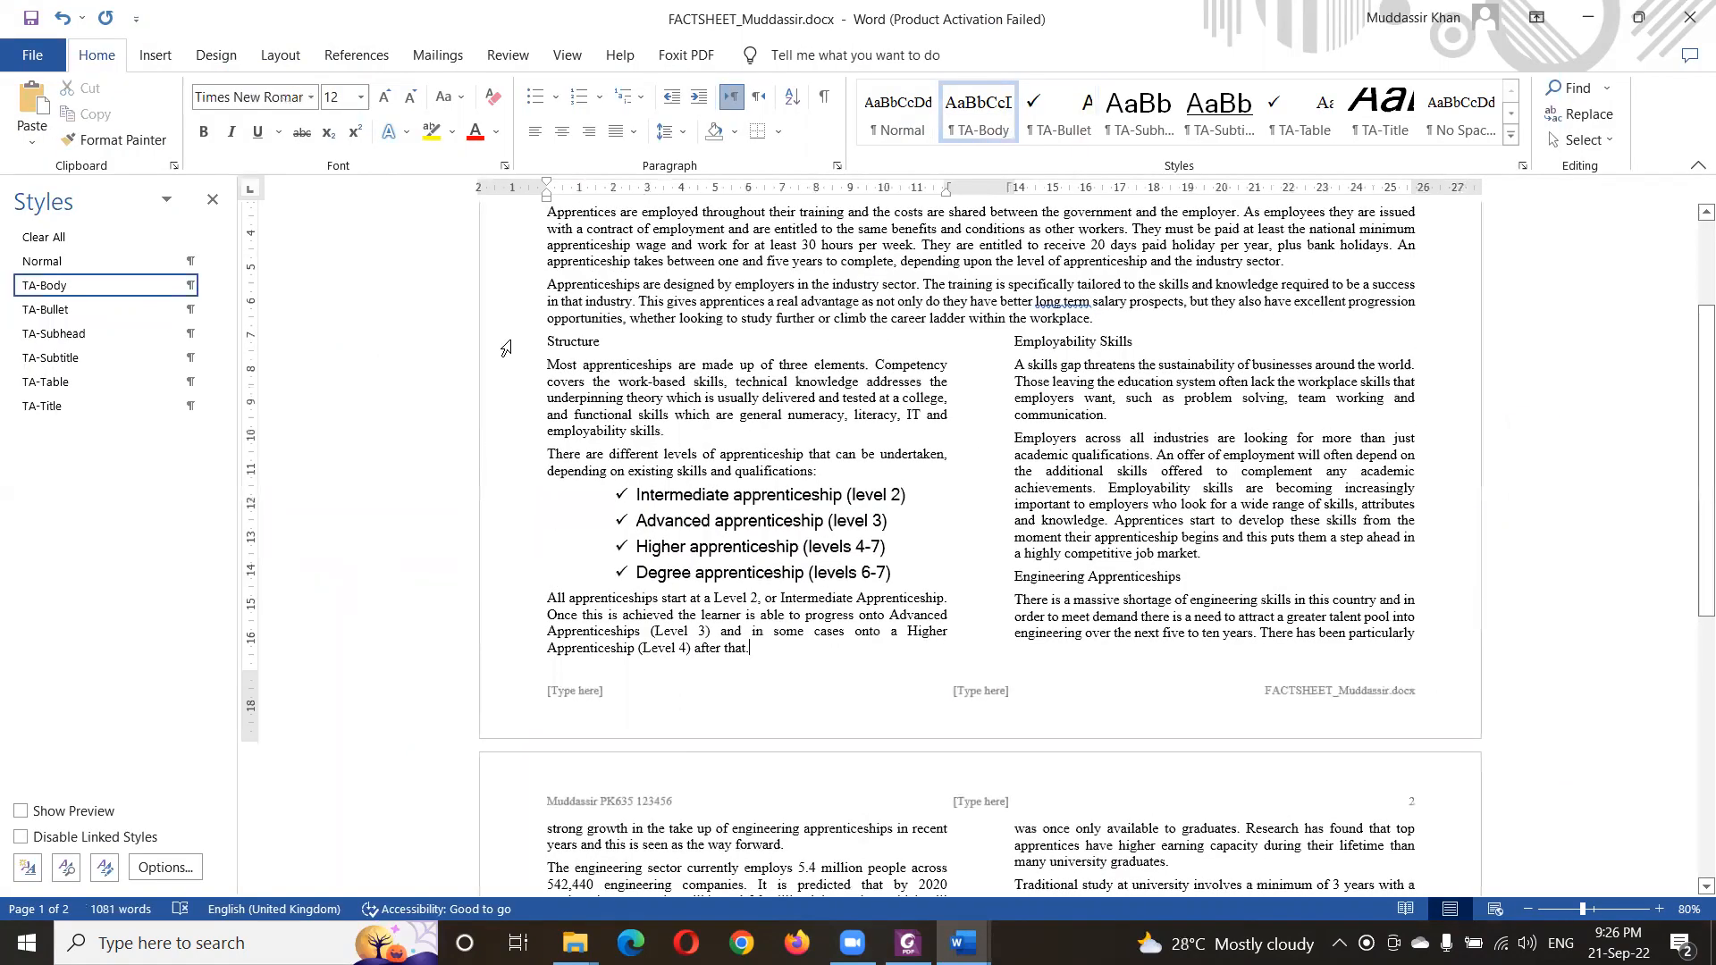
- Apply TA-Subhead to Structure, Employability Skills, Engineering Apprenticeships, Traineeships and Higher Apprenticeships headings
click(505, 348)
ctrl+click(990, 346)
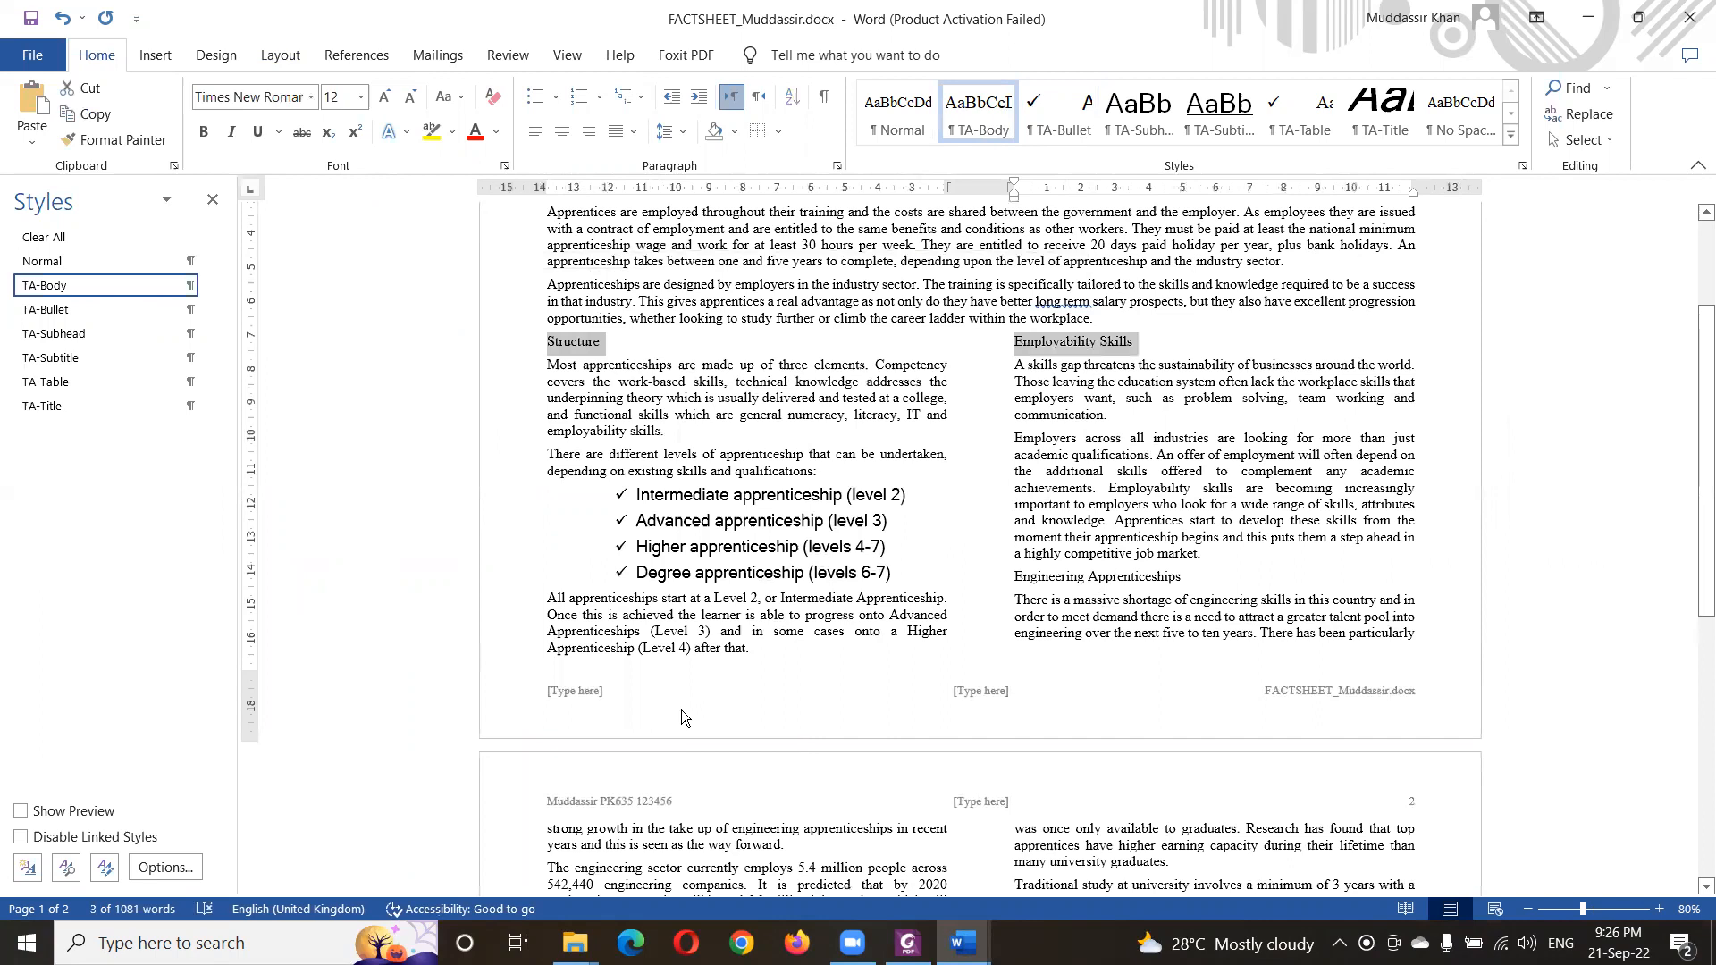
scroll(751, 525, down, 1)
scroll(747, 543, down, 5)
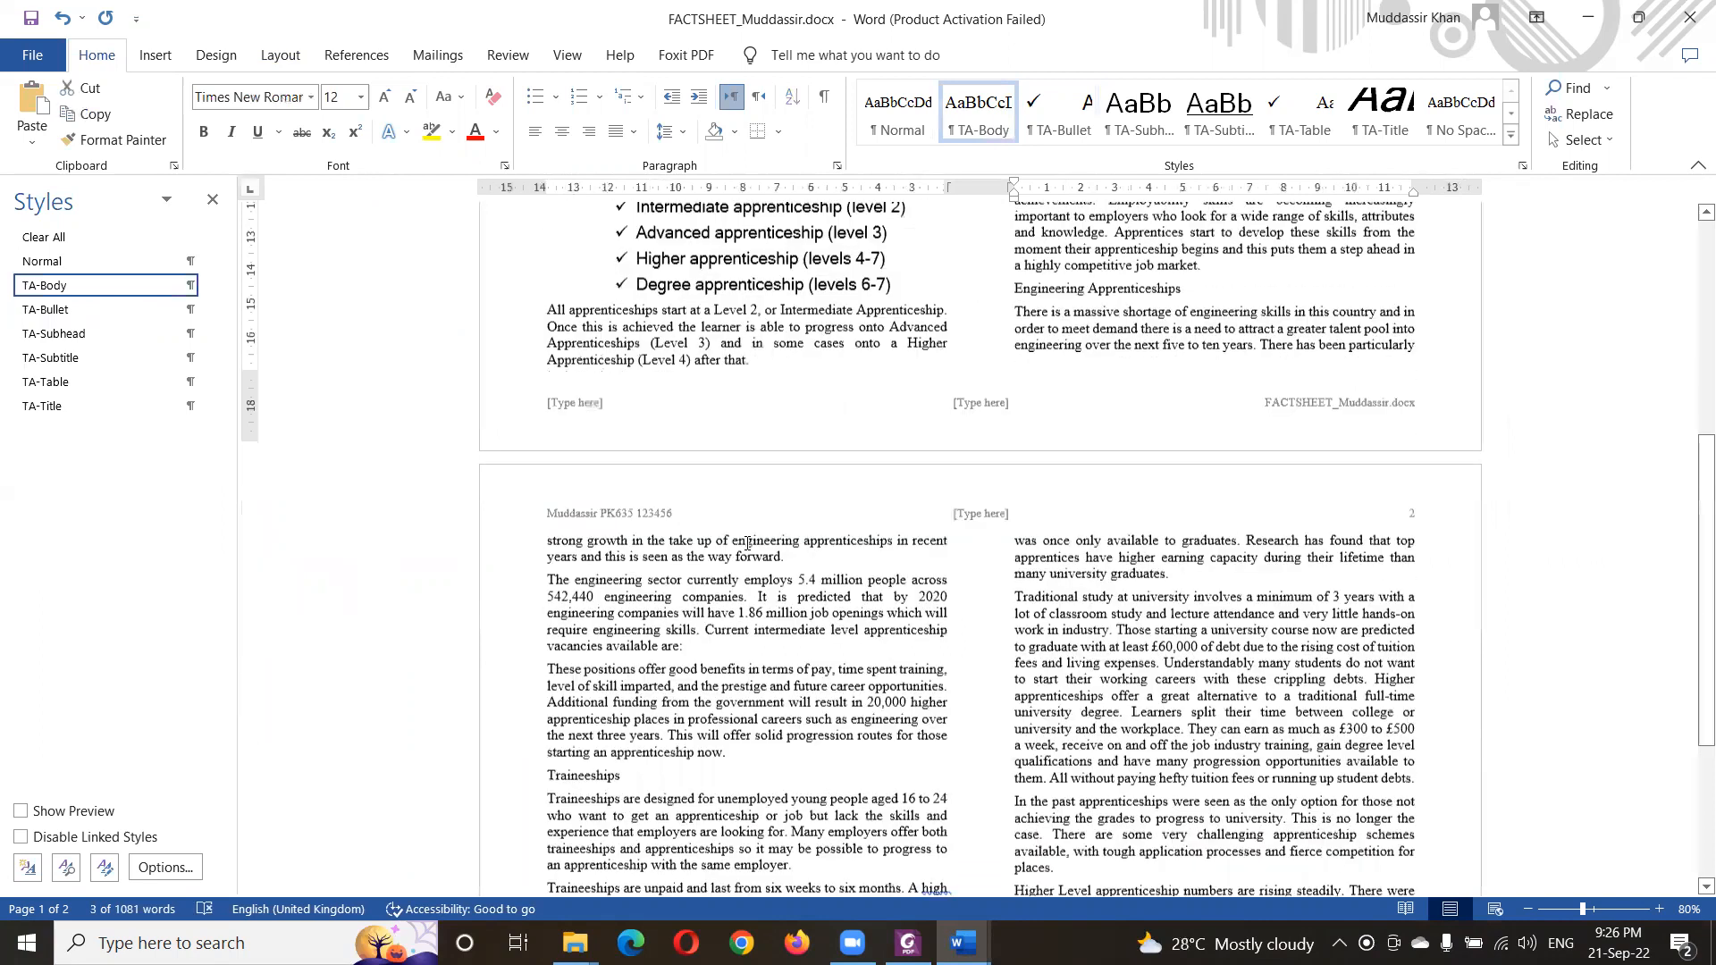
scroll(523, 643, down, 3)
ctrl+click(506, 636)
scroll(1162, 554, down, 1)
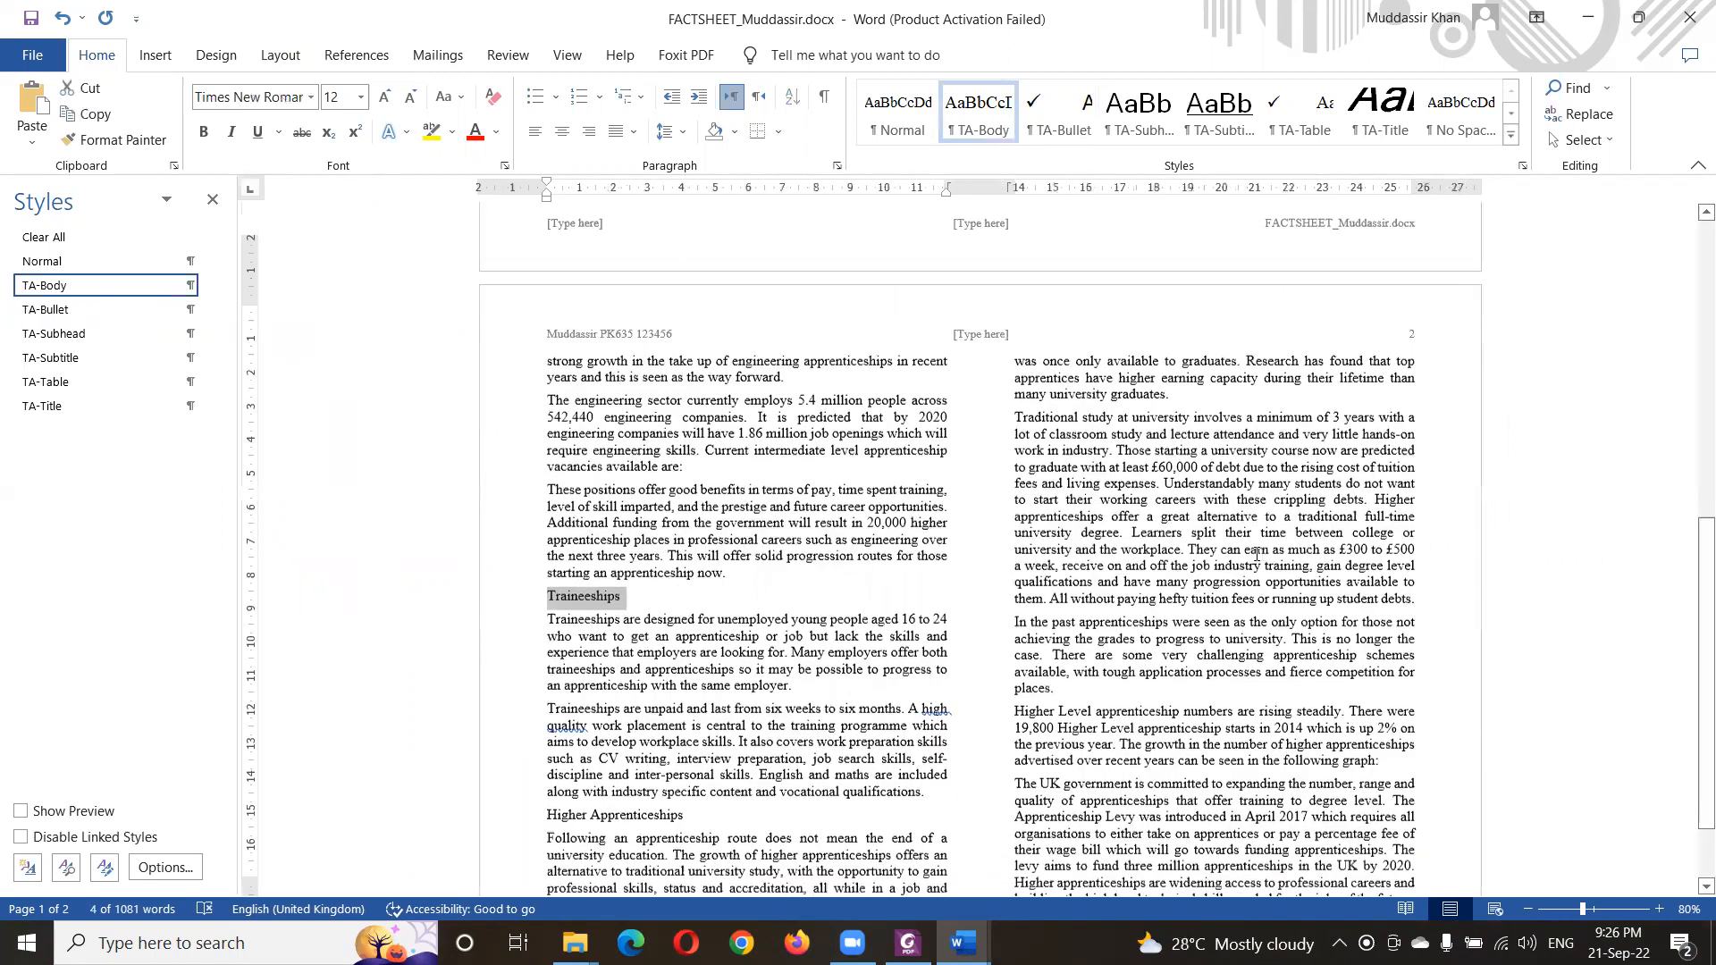
scroll(1391, 458, down, 2)
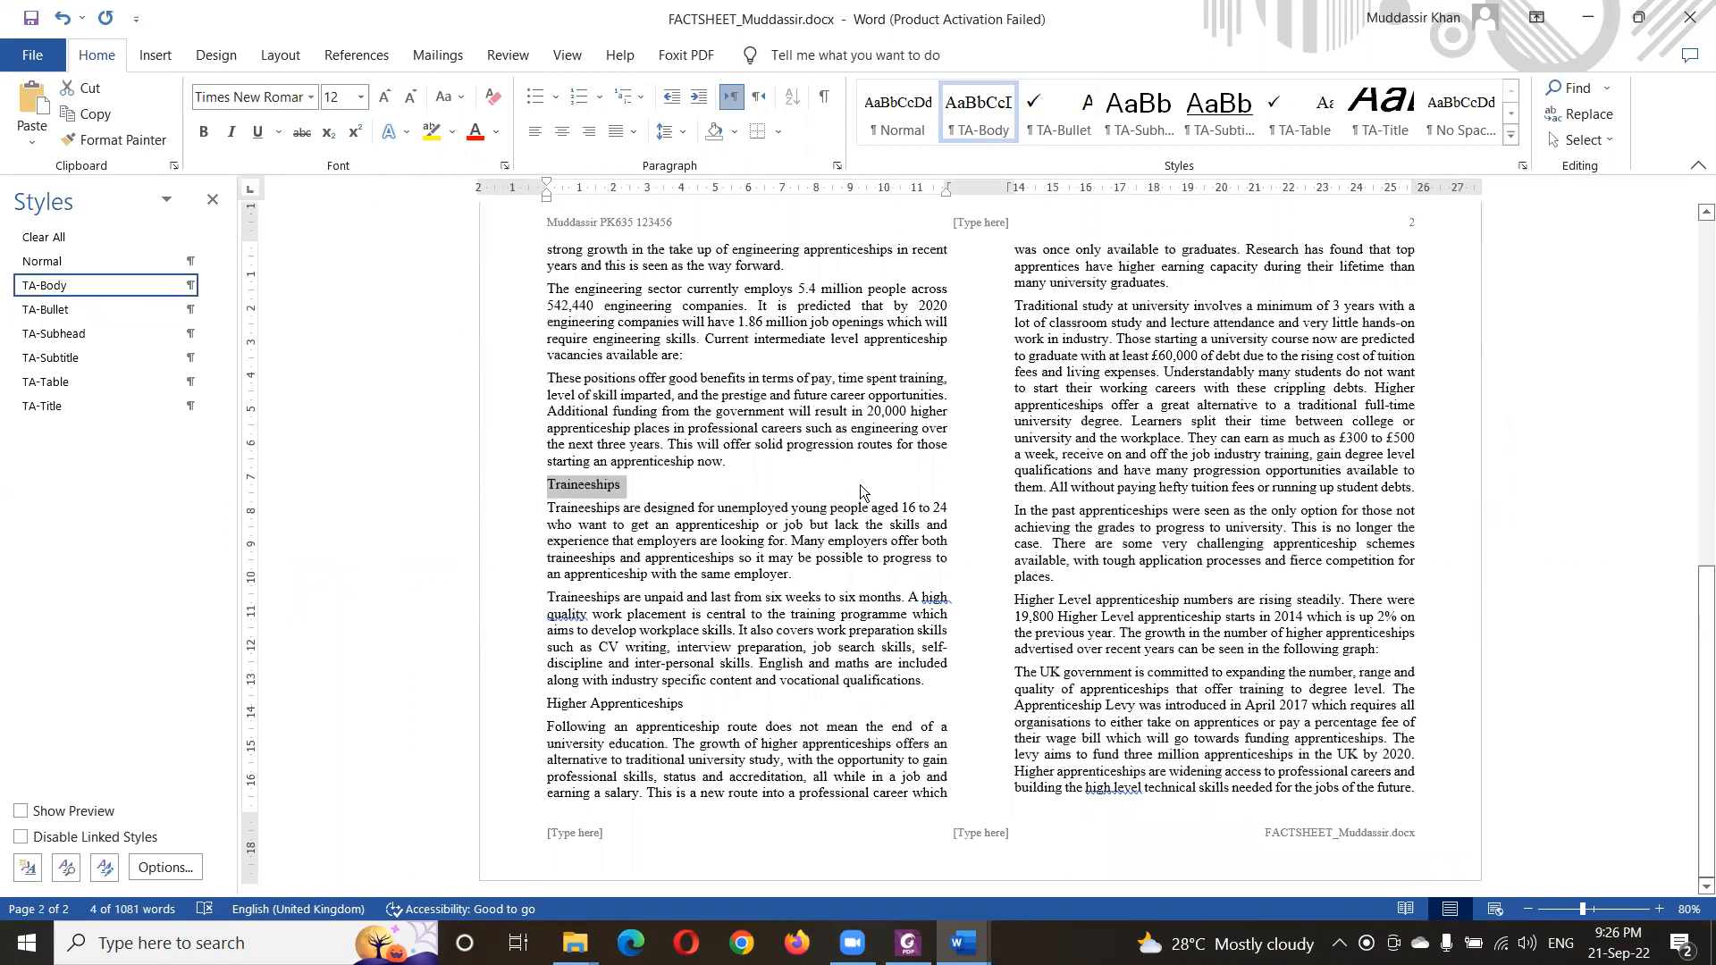
ctrl+click(494, 709)
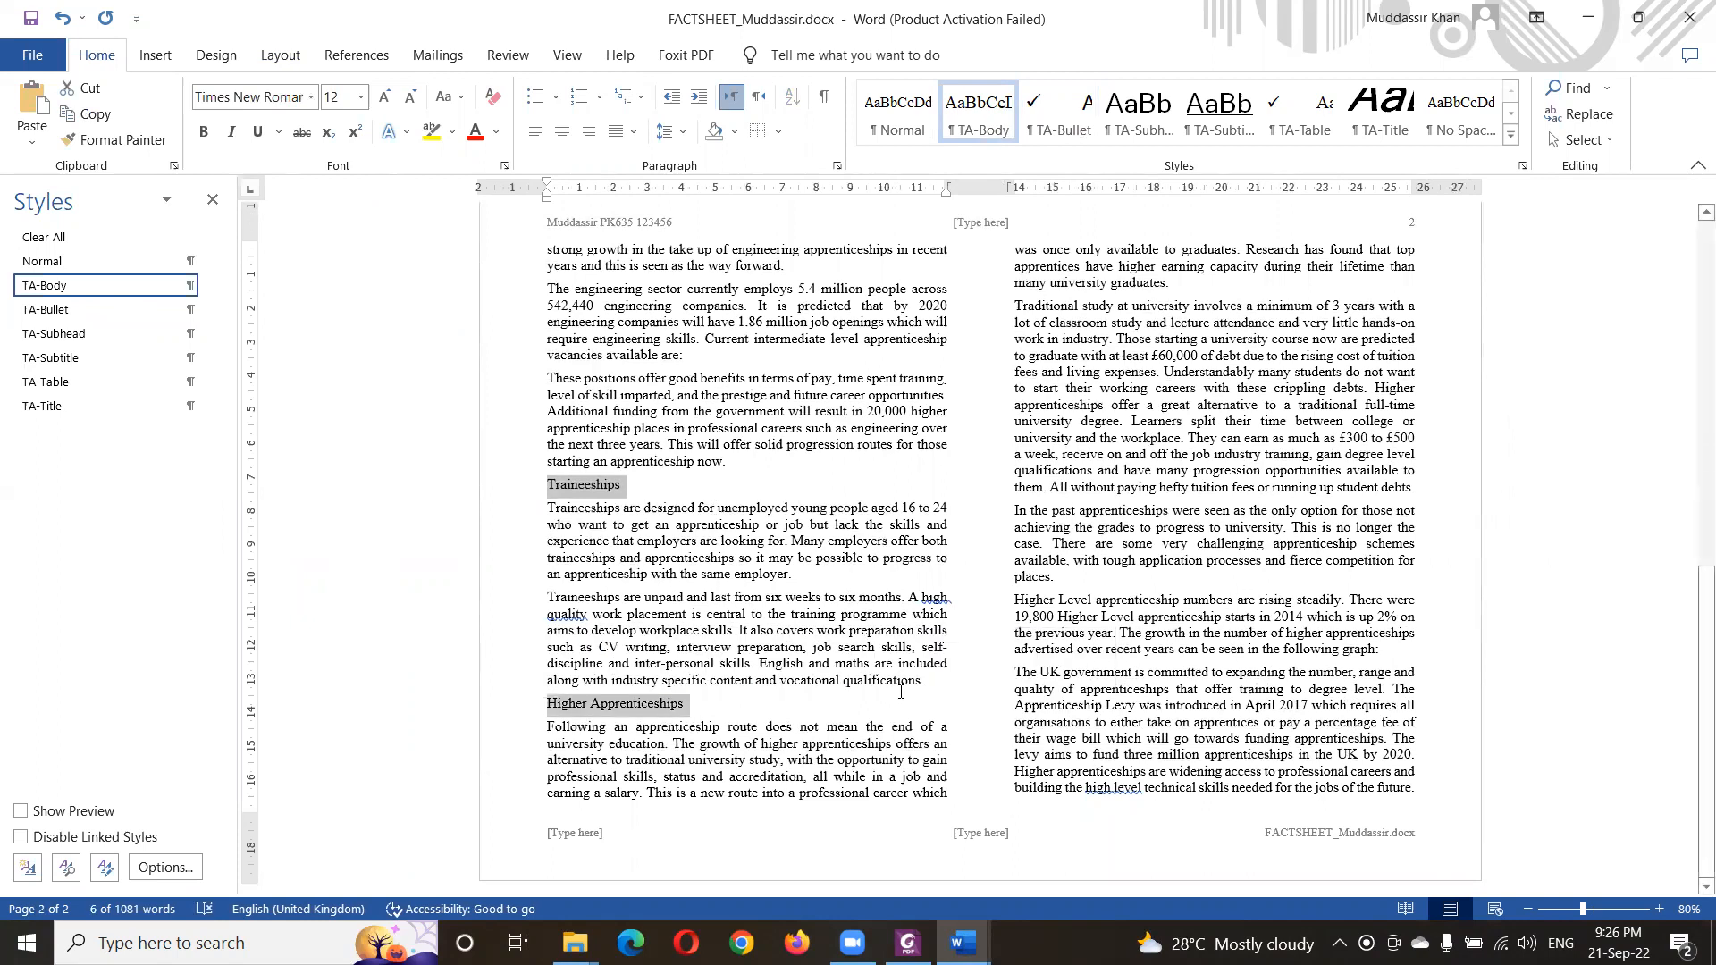
scroll(1077, 539, up, 1)
scroll(1077, 539, up, 5)
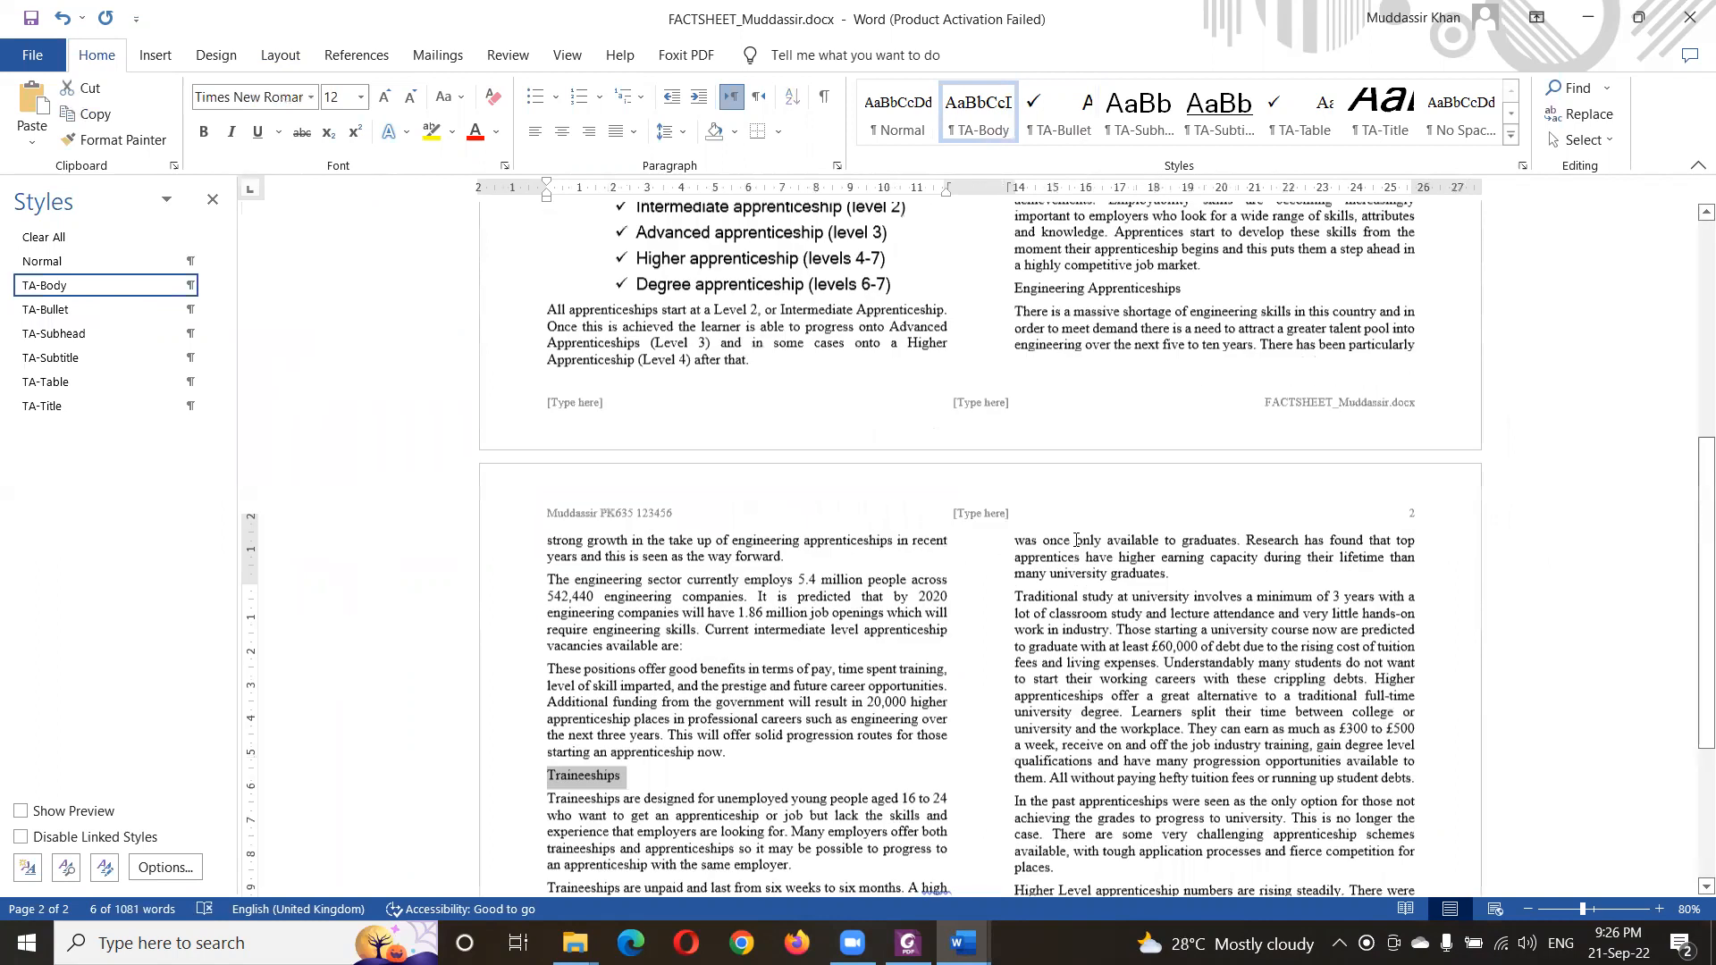
scroll(1004, 474, up, 4)
ctrl+click(992, 476)
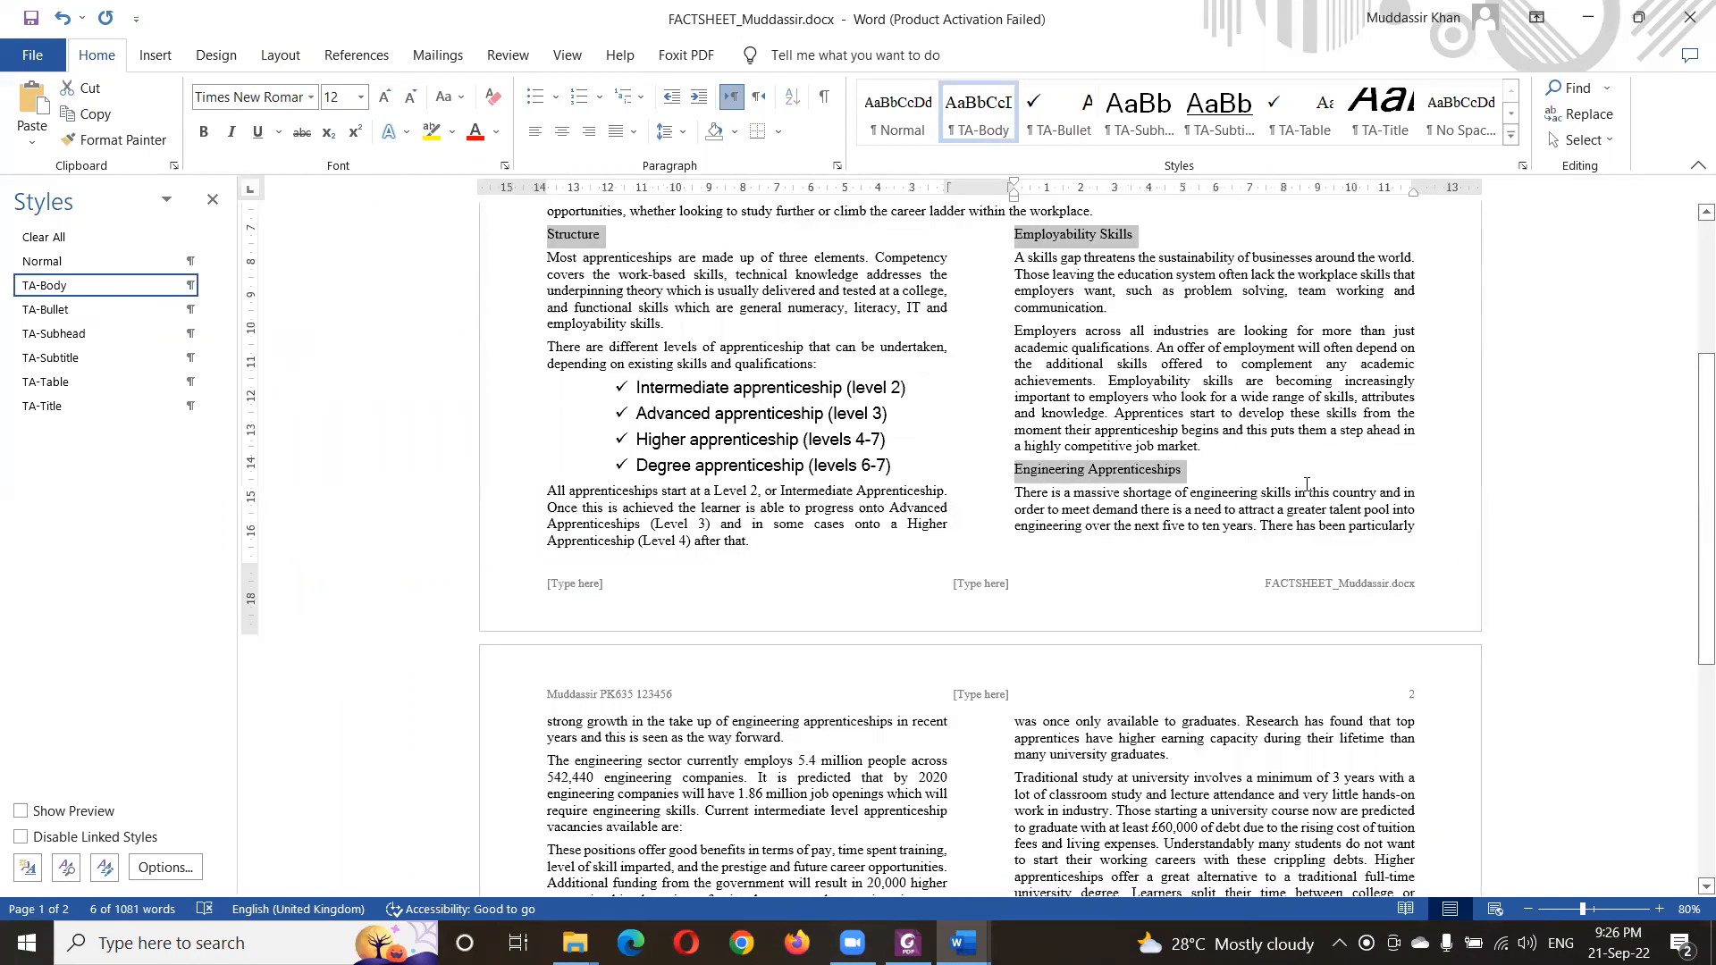
scroll(1306, 483, up, 4)
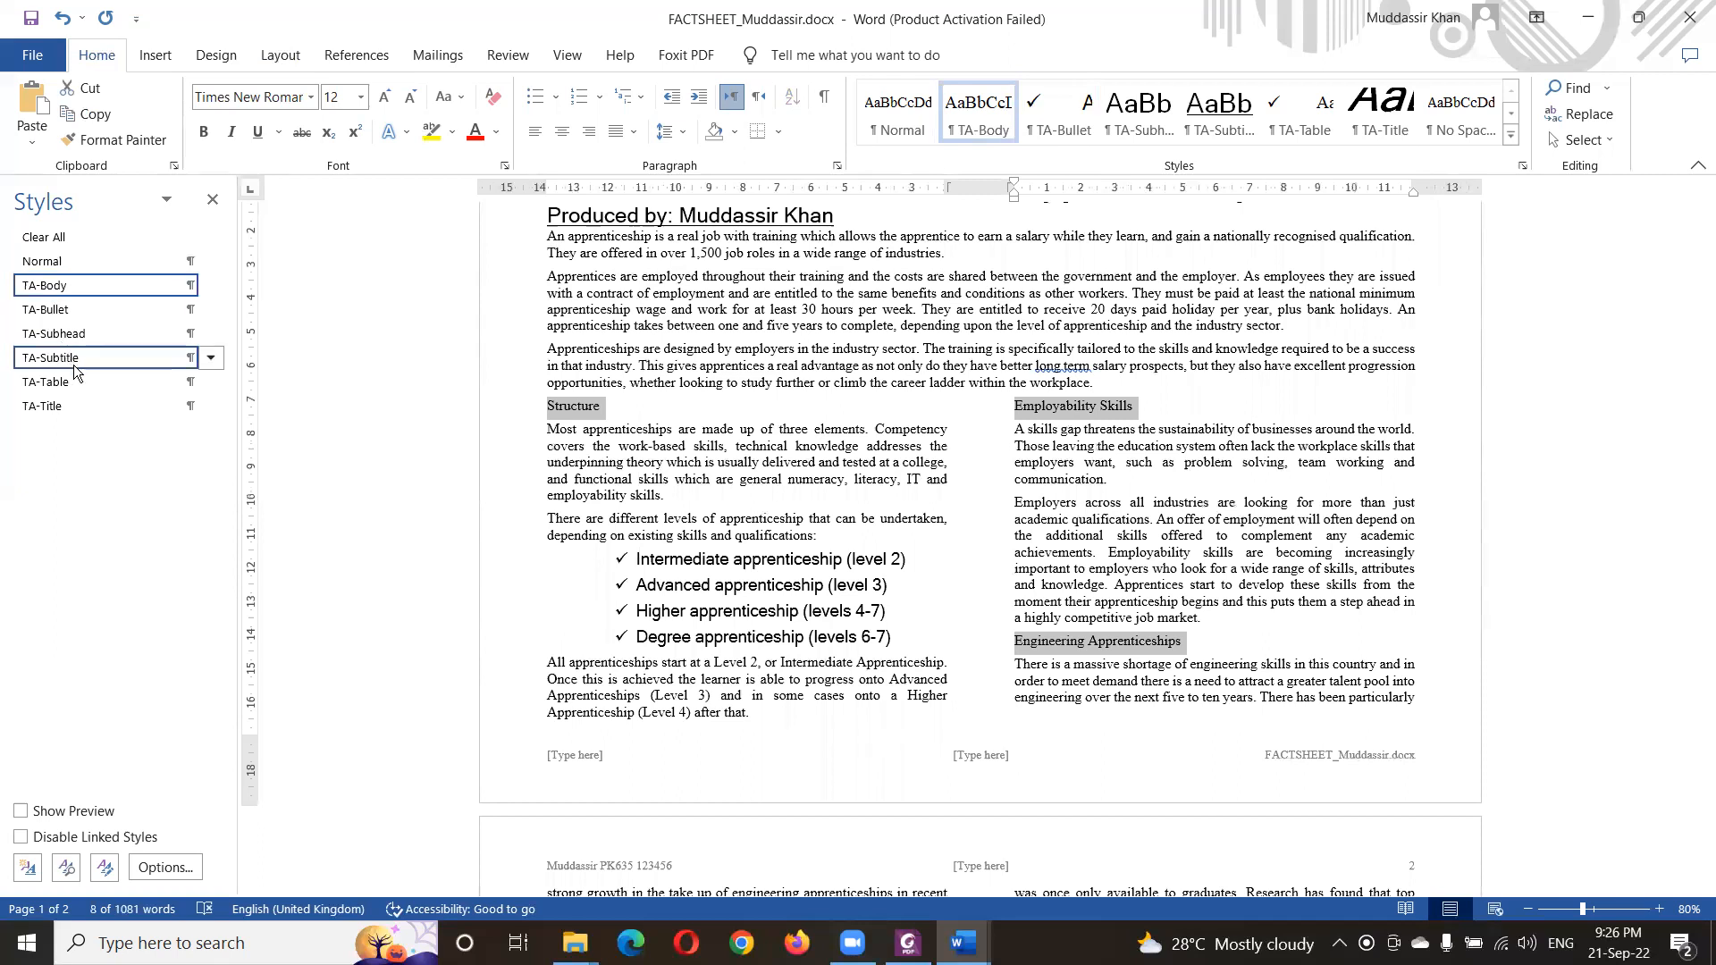
click(79, 336)
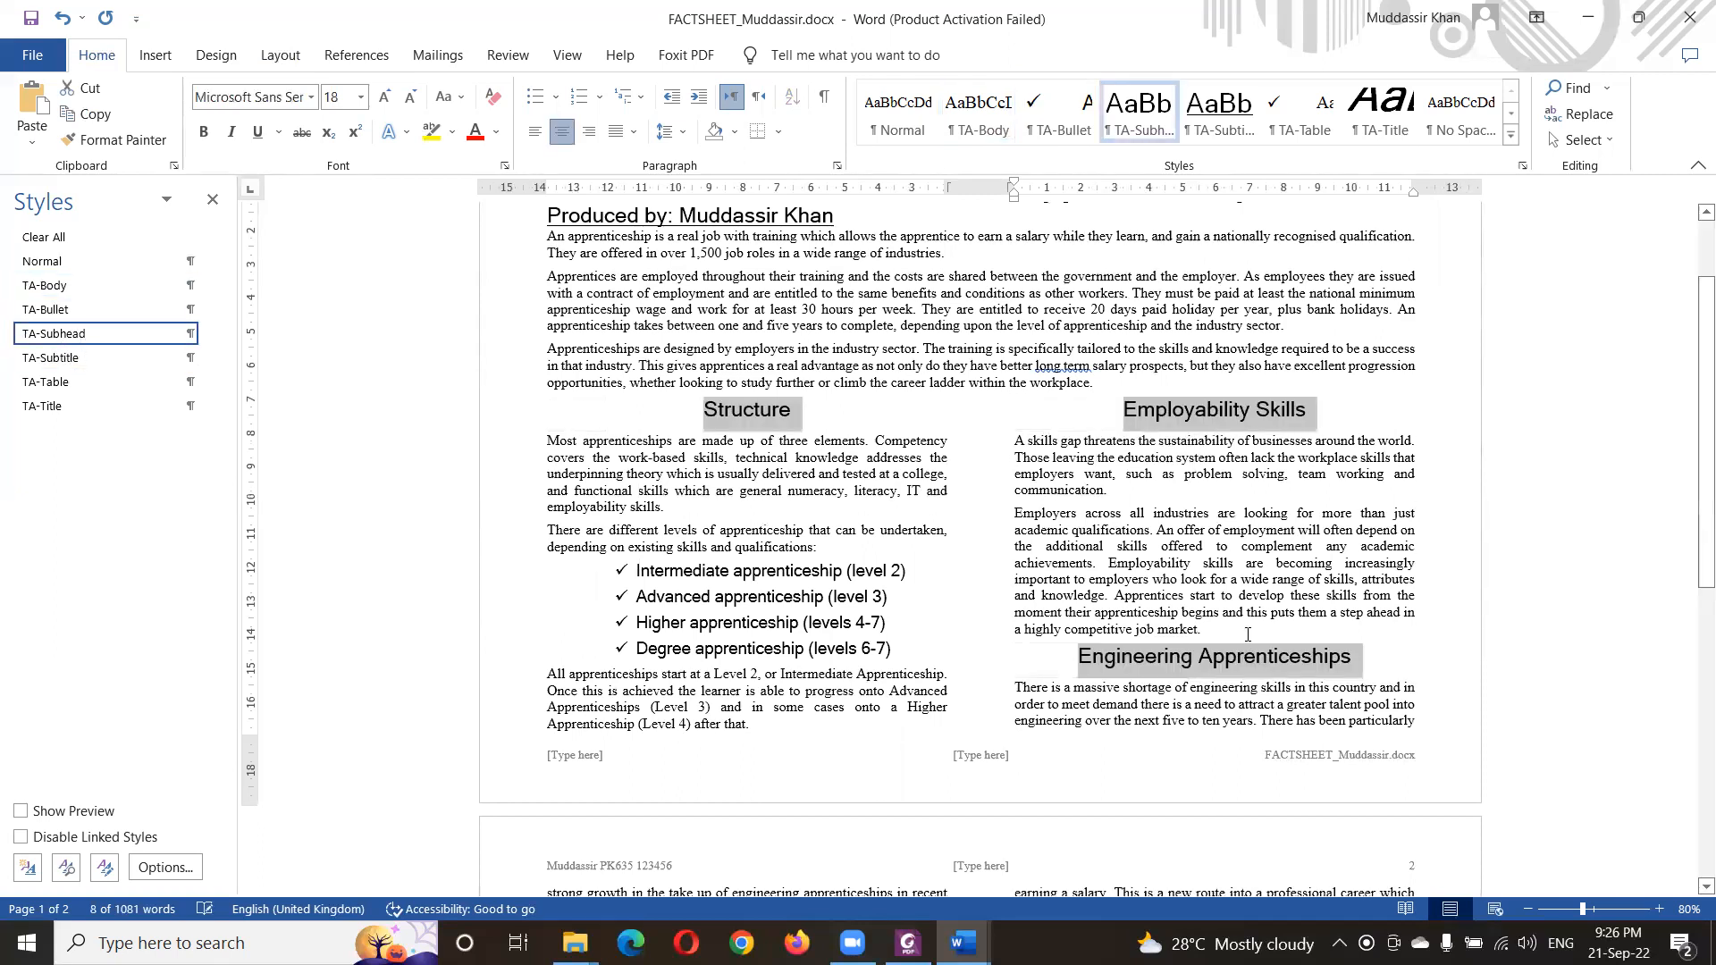
key(alt+Tab)
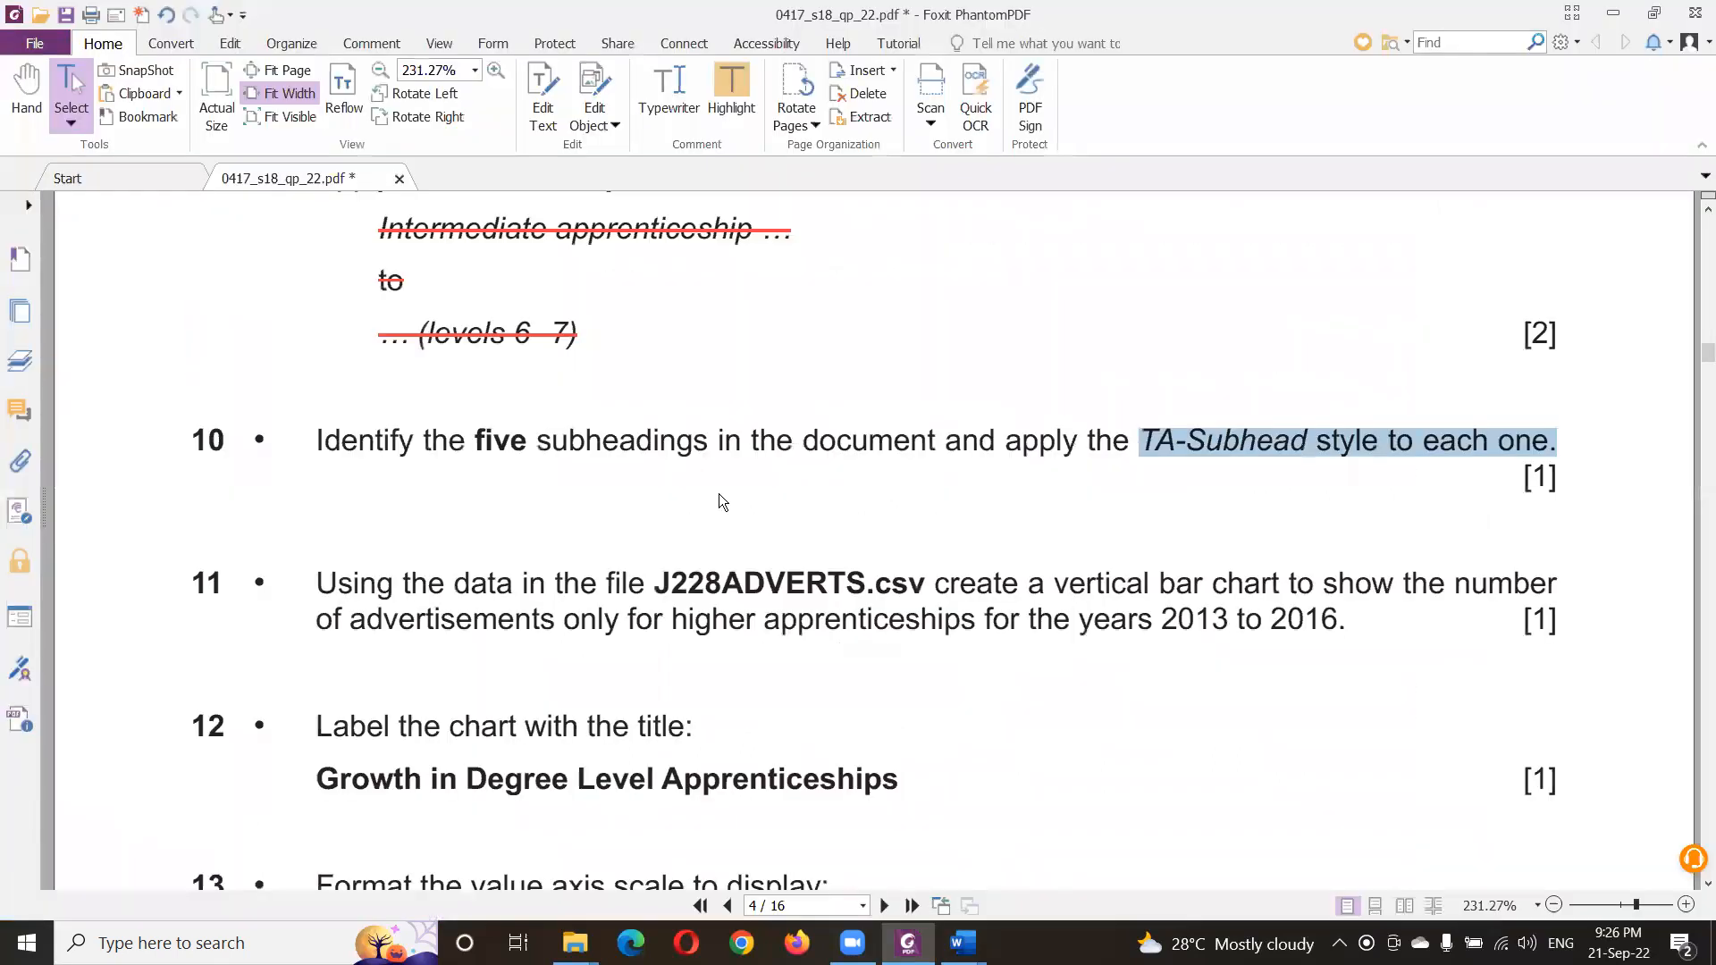
- Strike out question 10's TA-Subhead instruction and select question 11's chart instruction
right_click(1169, 444)
click(1245, 560)
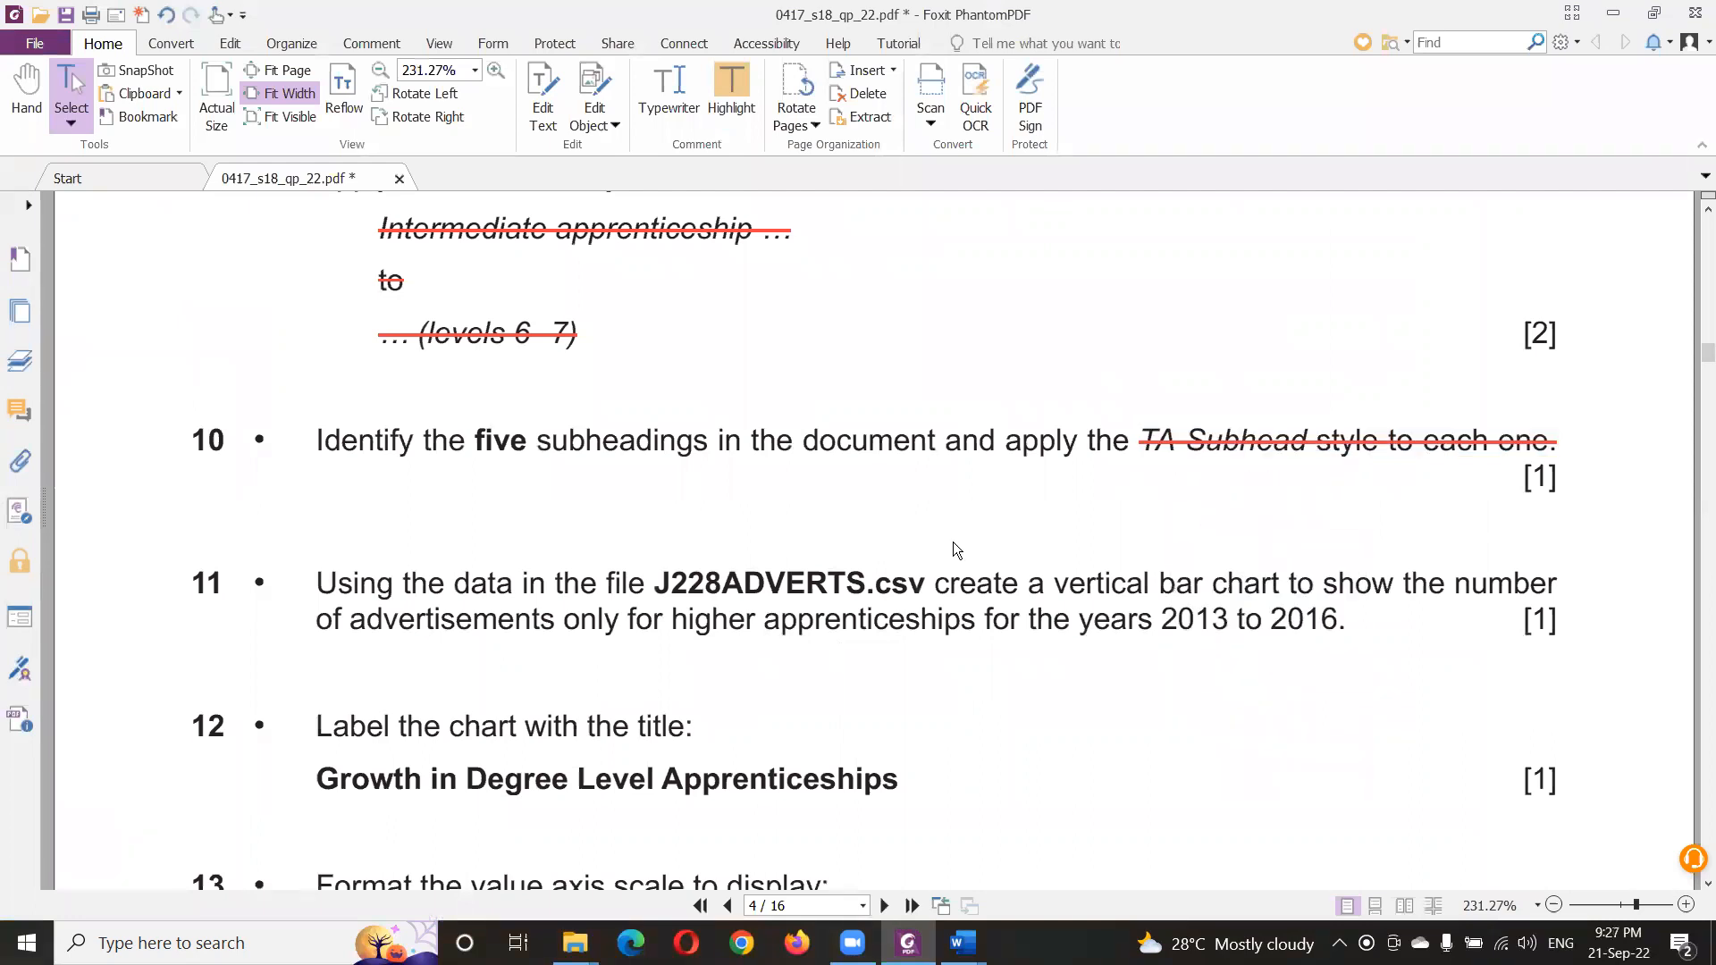
scroll(956, 549, down, 2)
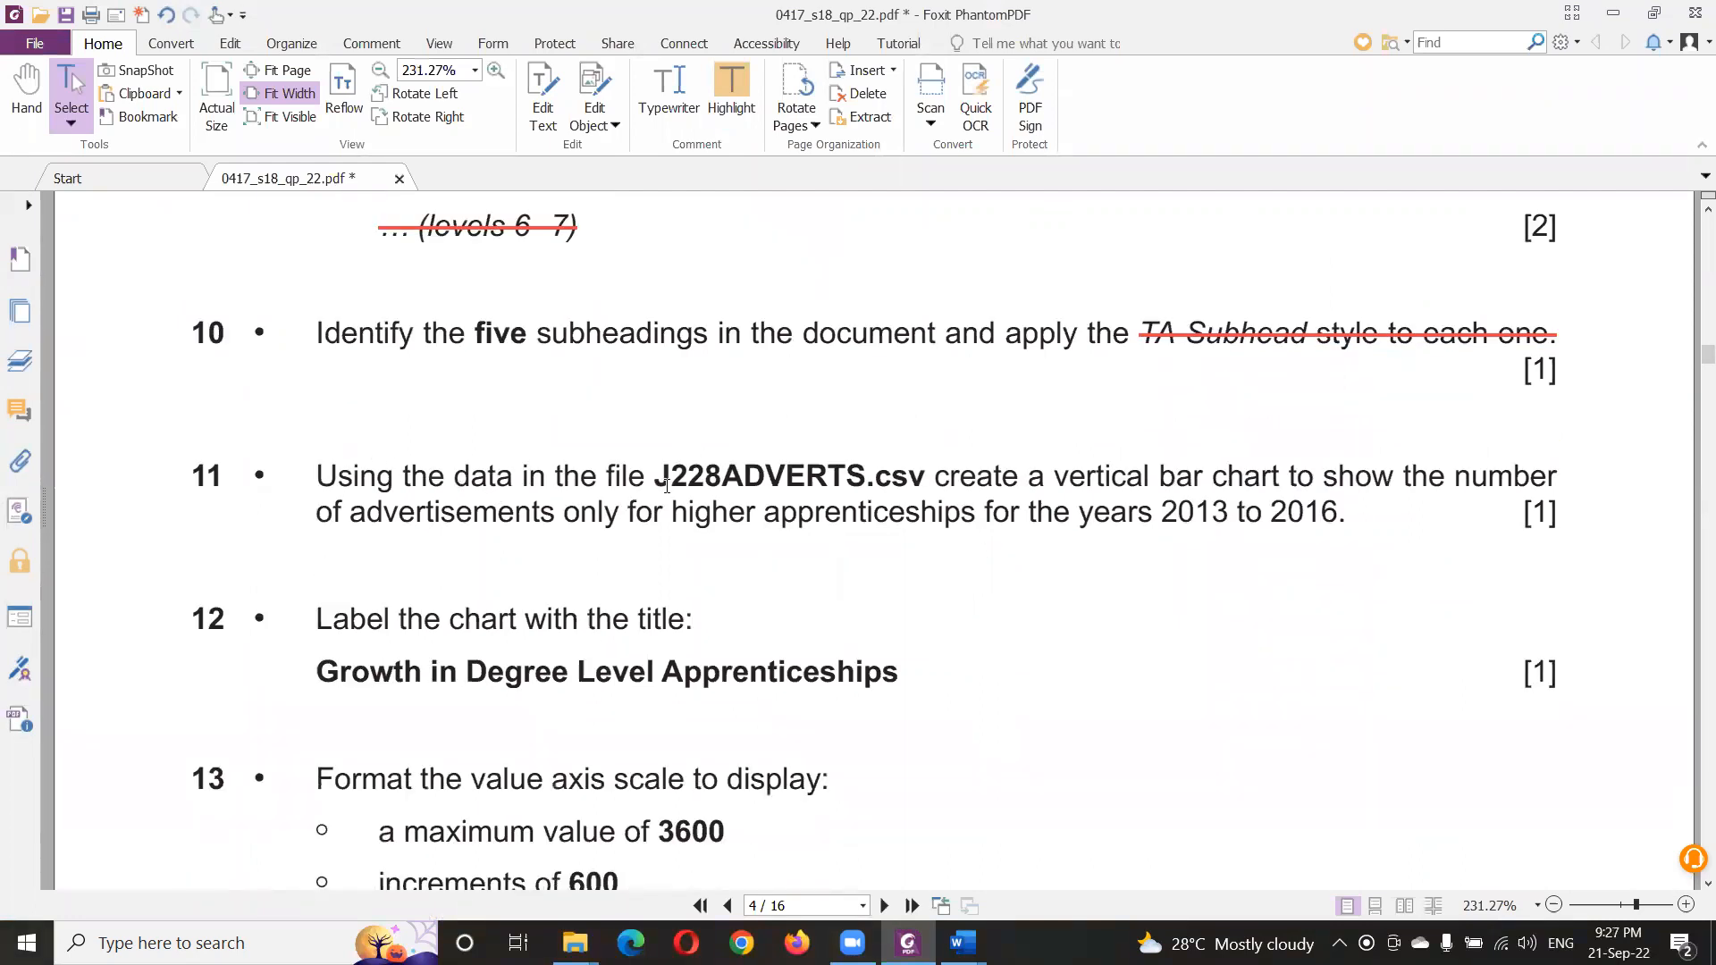
drag(656, 478, 1442, 514)
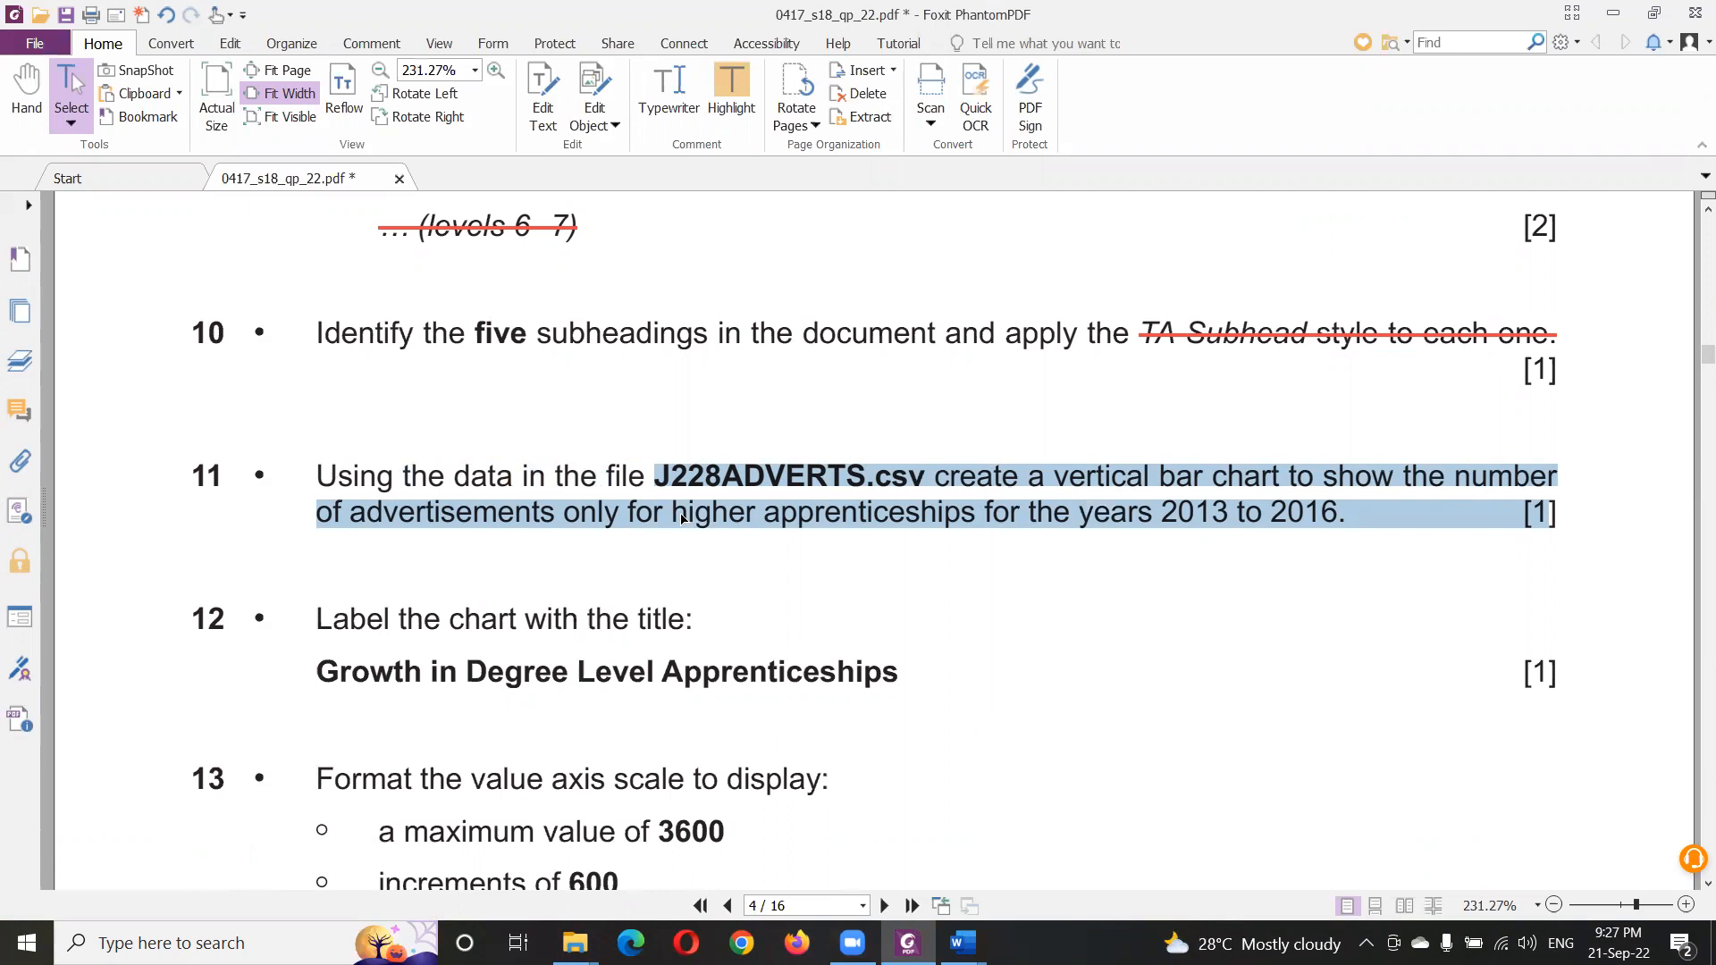
key(alt+Tab)
key(alt+Tab)
key(alt+Tab)
key(alt+Tab)
key(alt+Tab)
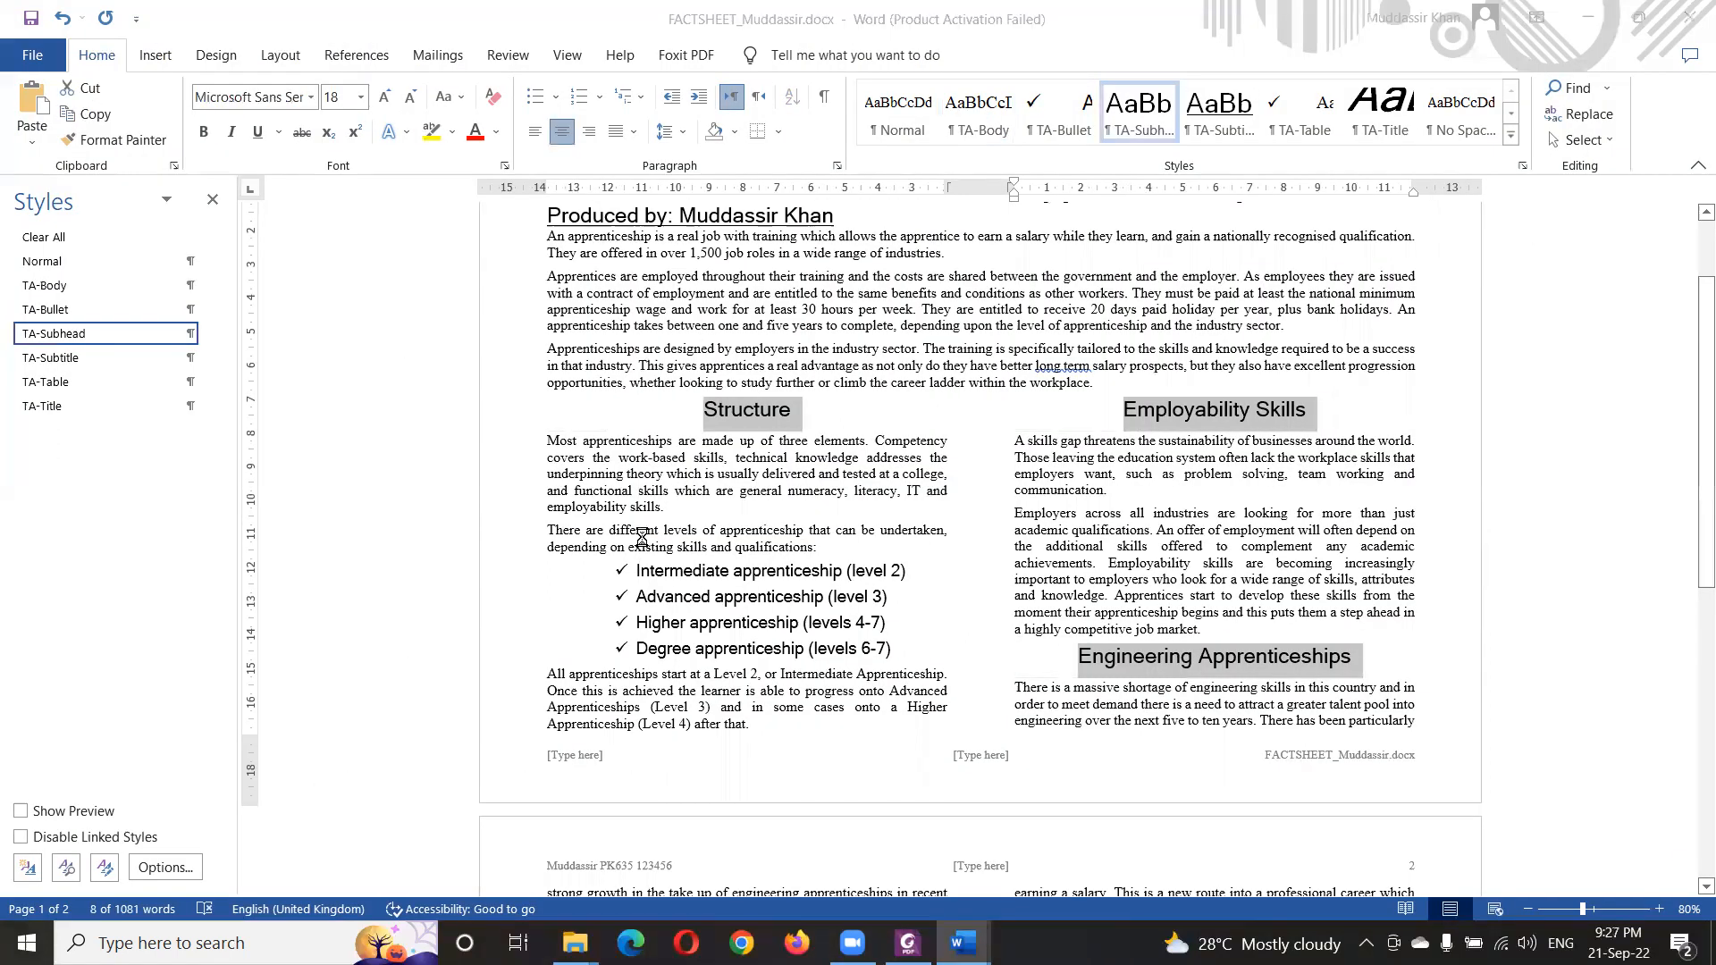
- Create a new blank document and insert a default Clustered Column chart
key(ctrl+n)
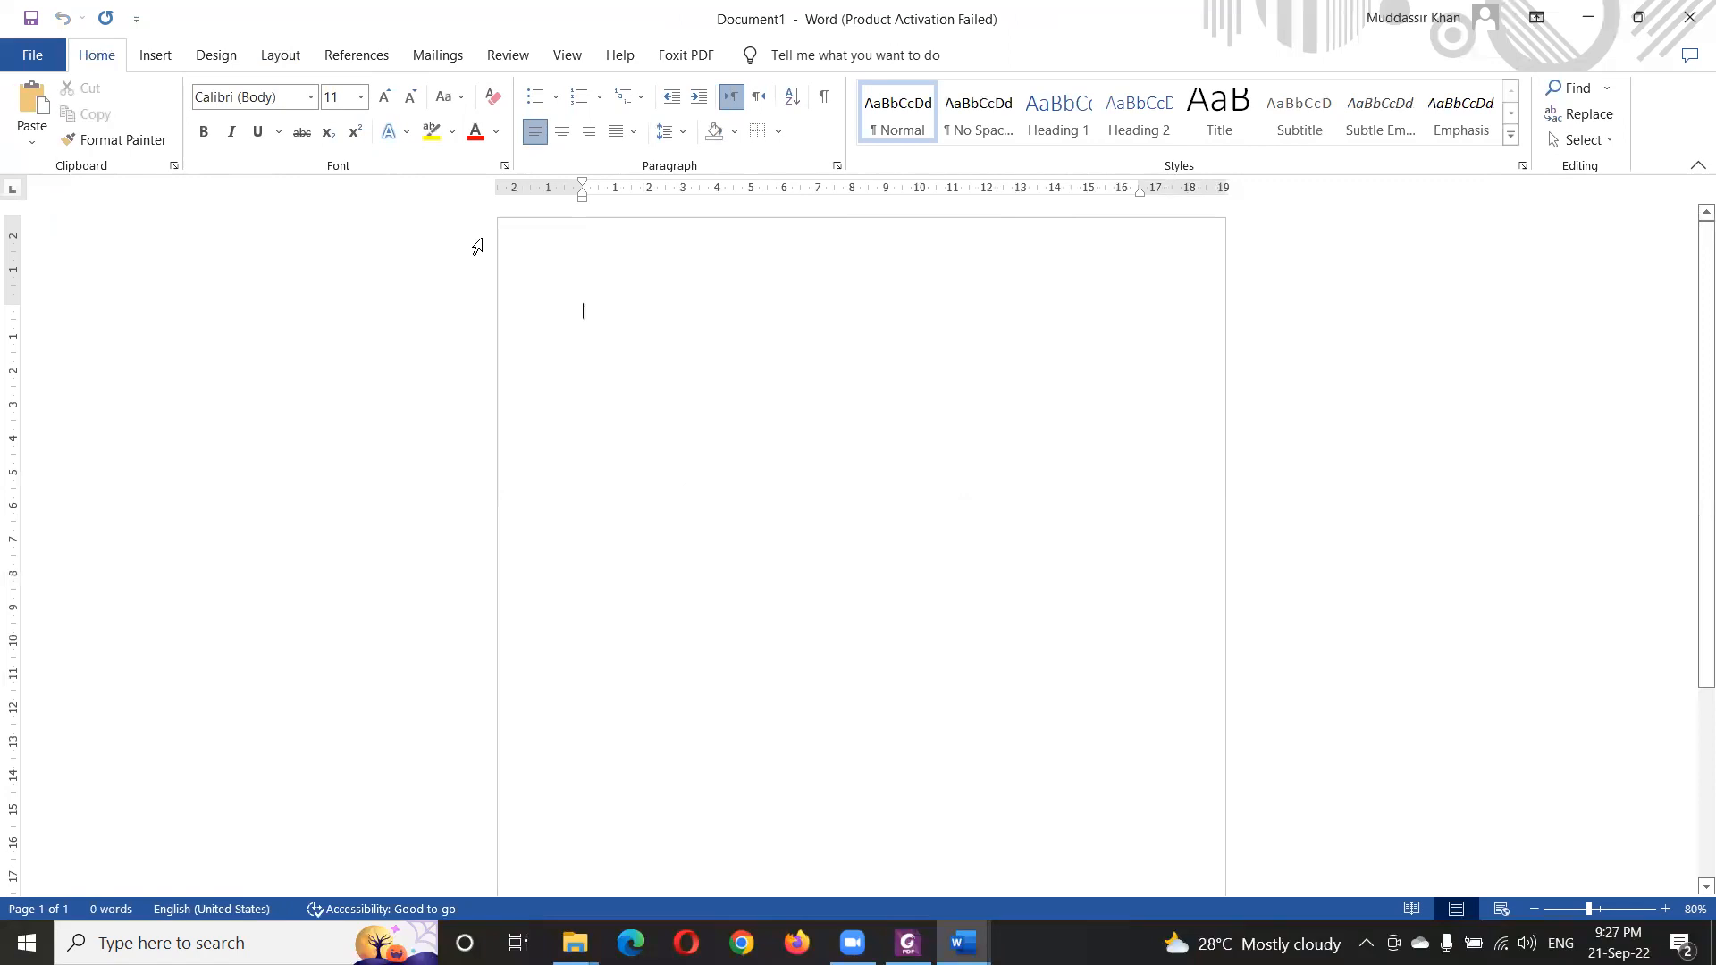
click(148, 55)
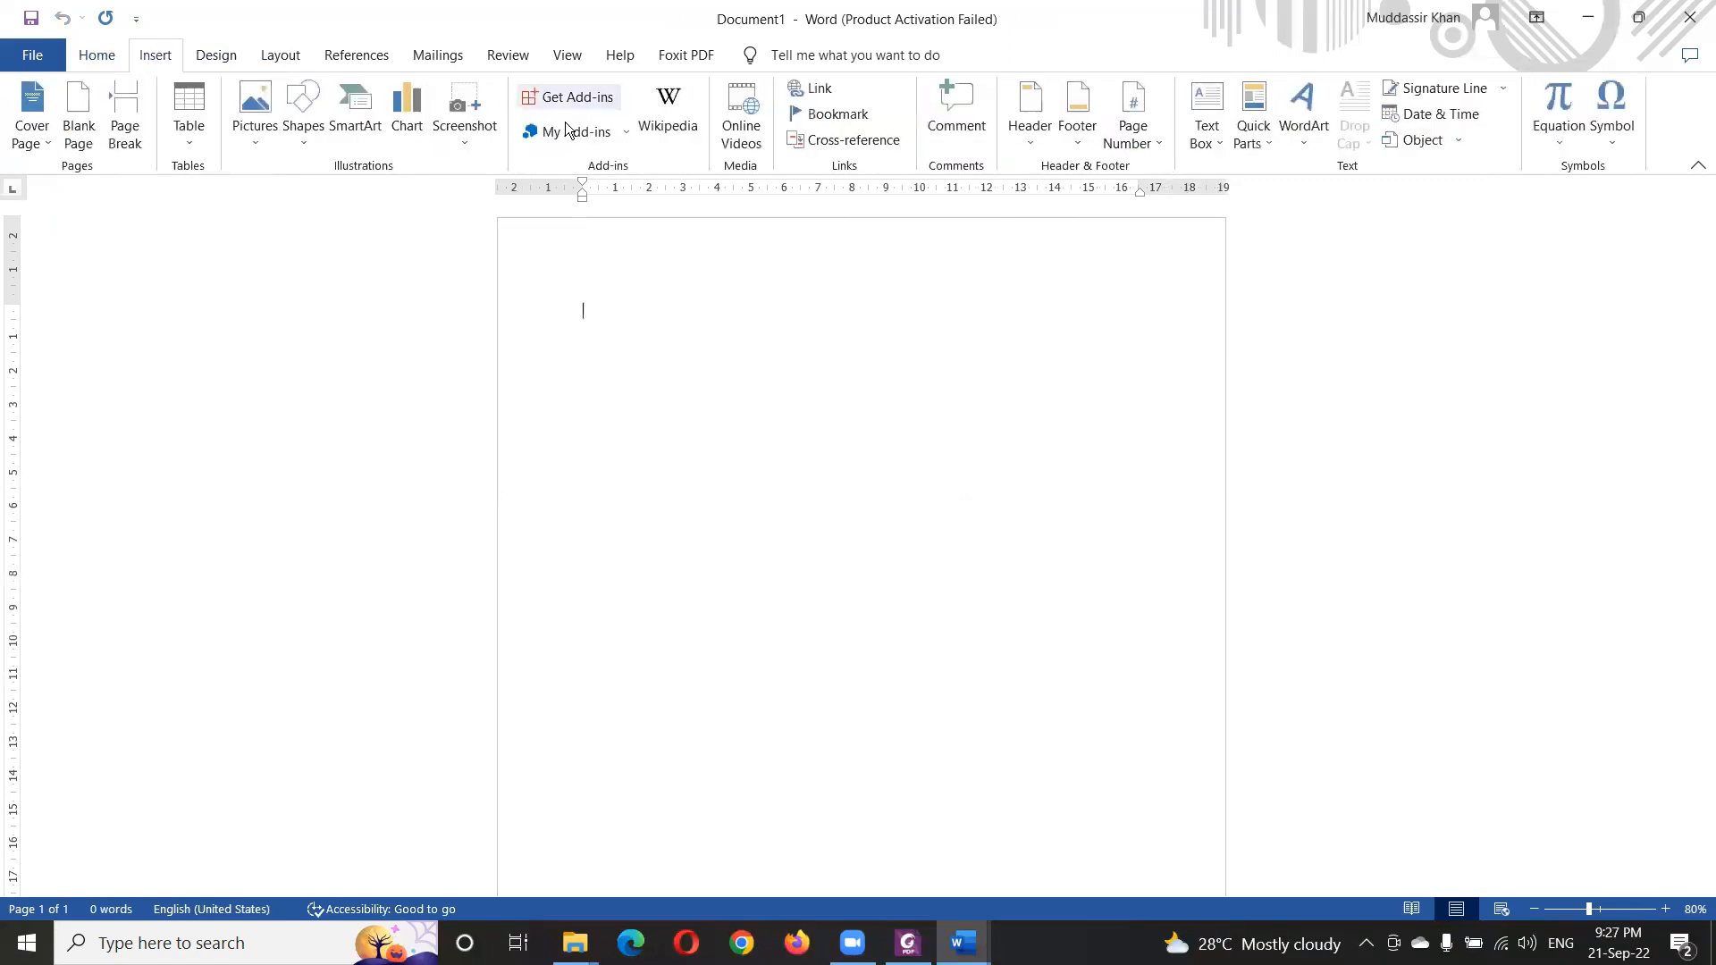
click(407, 112)
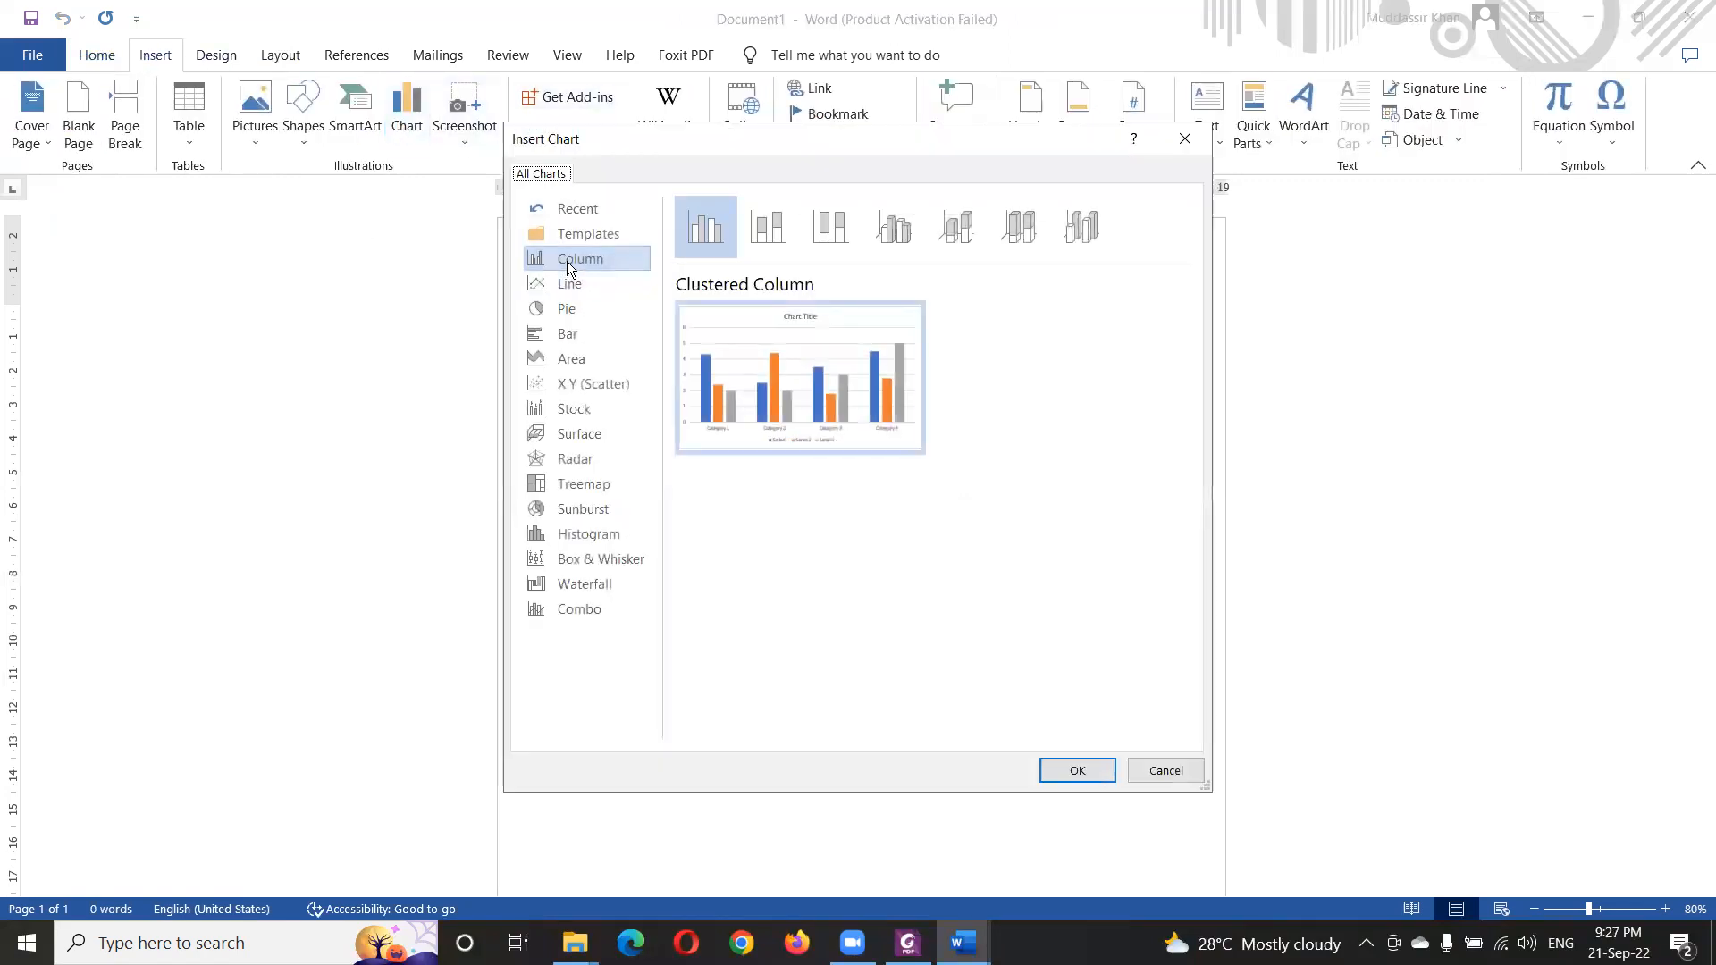
click(699, 241)
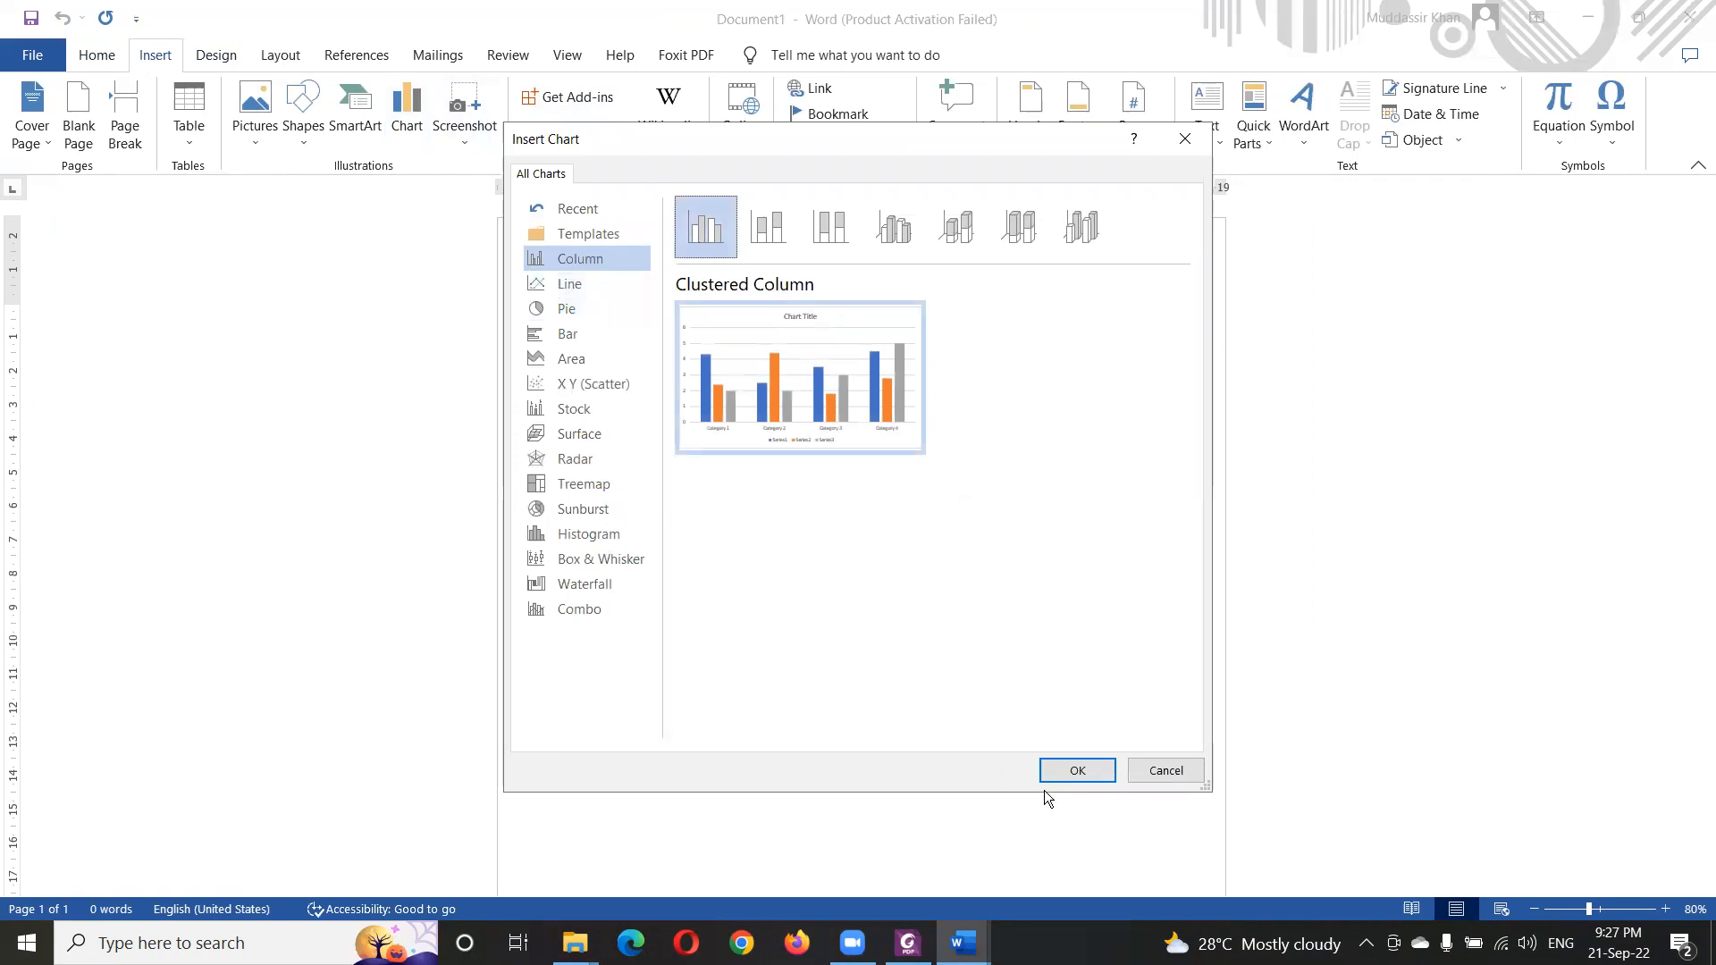
click(1076, 769)
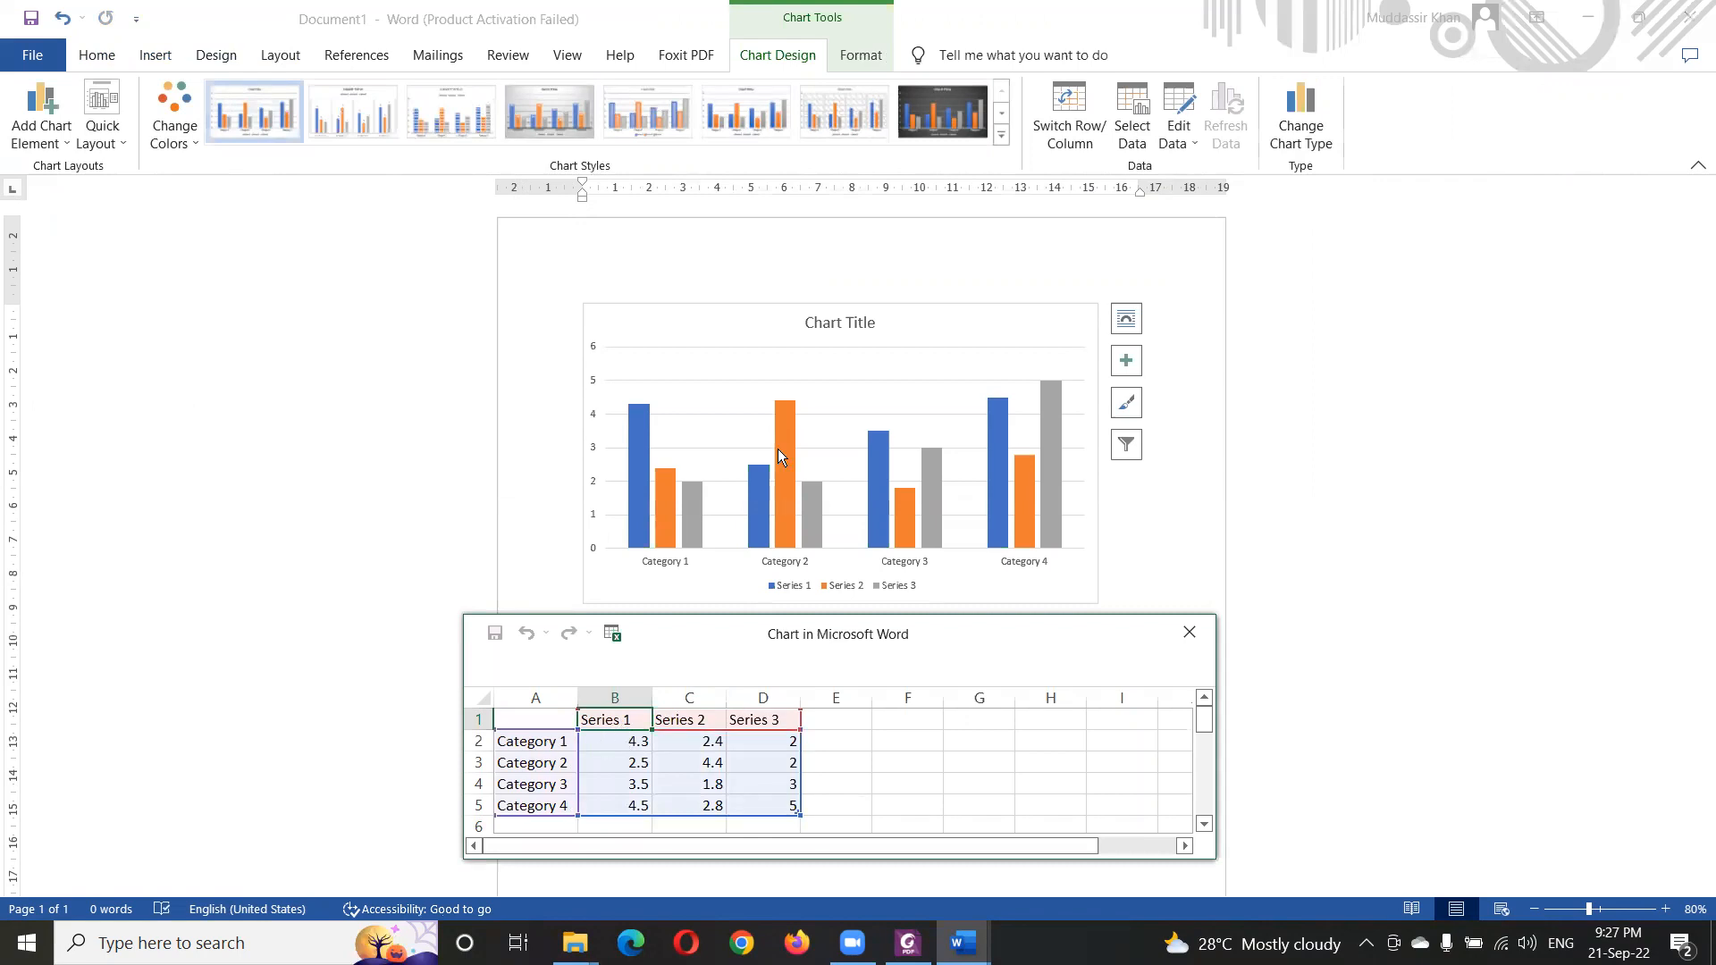
- Dismiss the activation notice and switch the placeholder chart's rows and columns
click(1029, 889)
click(1015, 429)
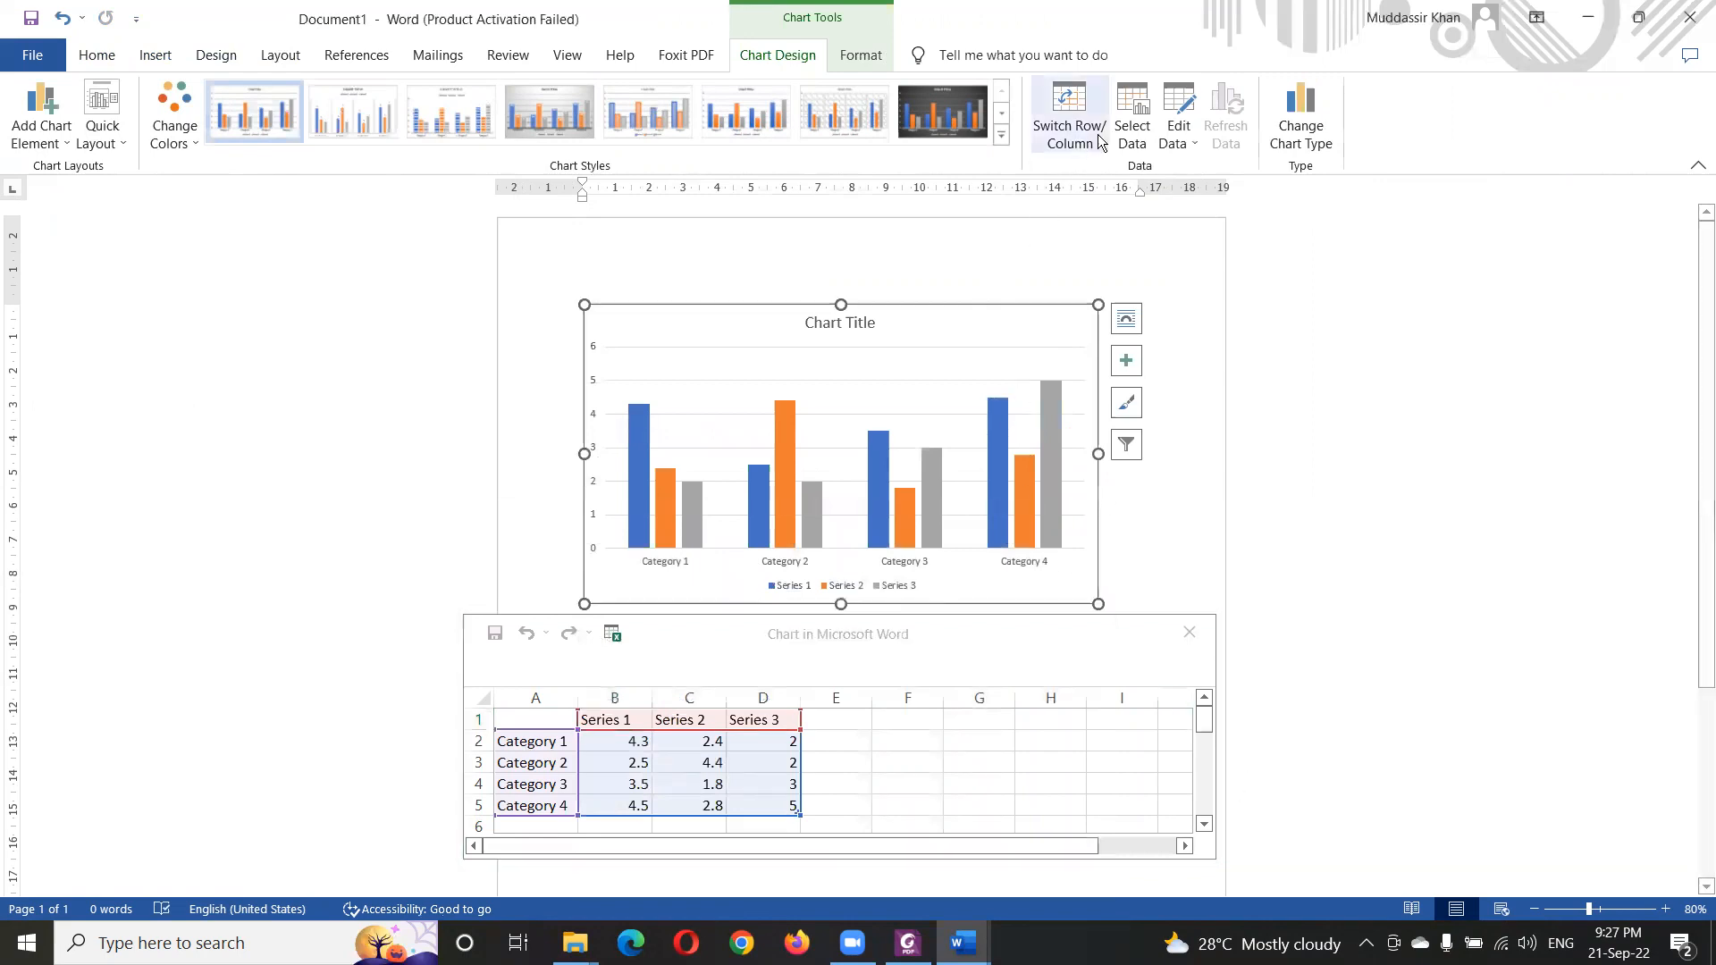
click(1063, 140)
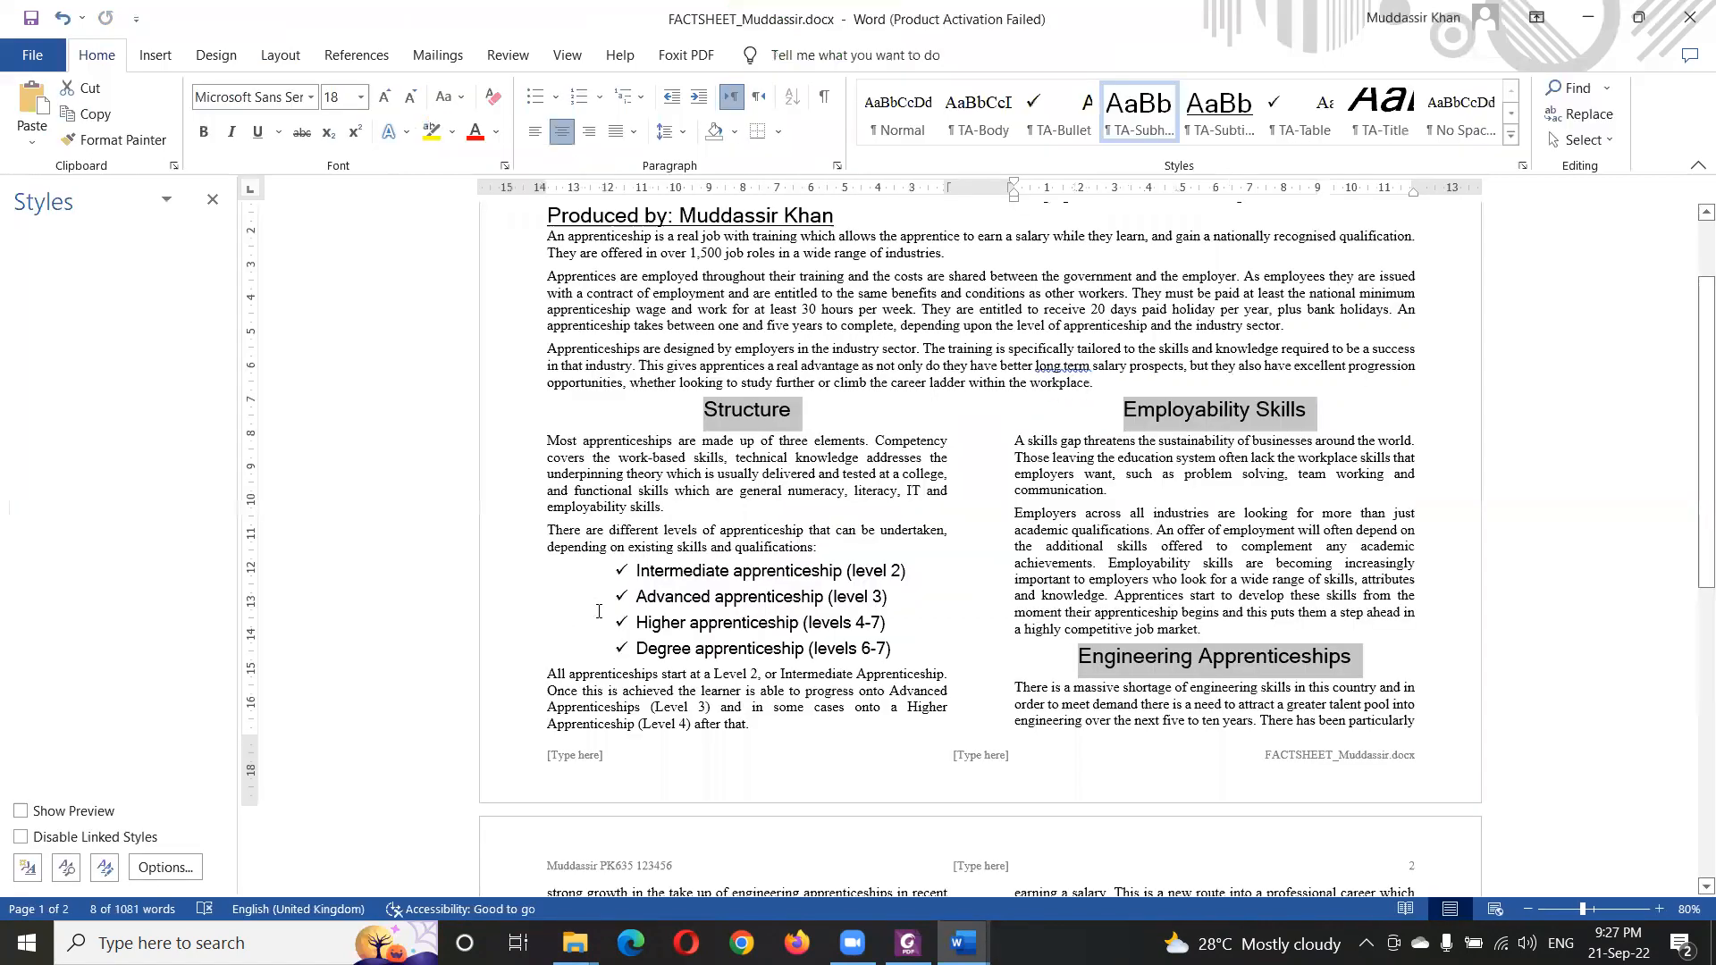
key(alt+Tab)
key(alt+Tab)
key(alt+Tab)
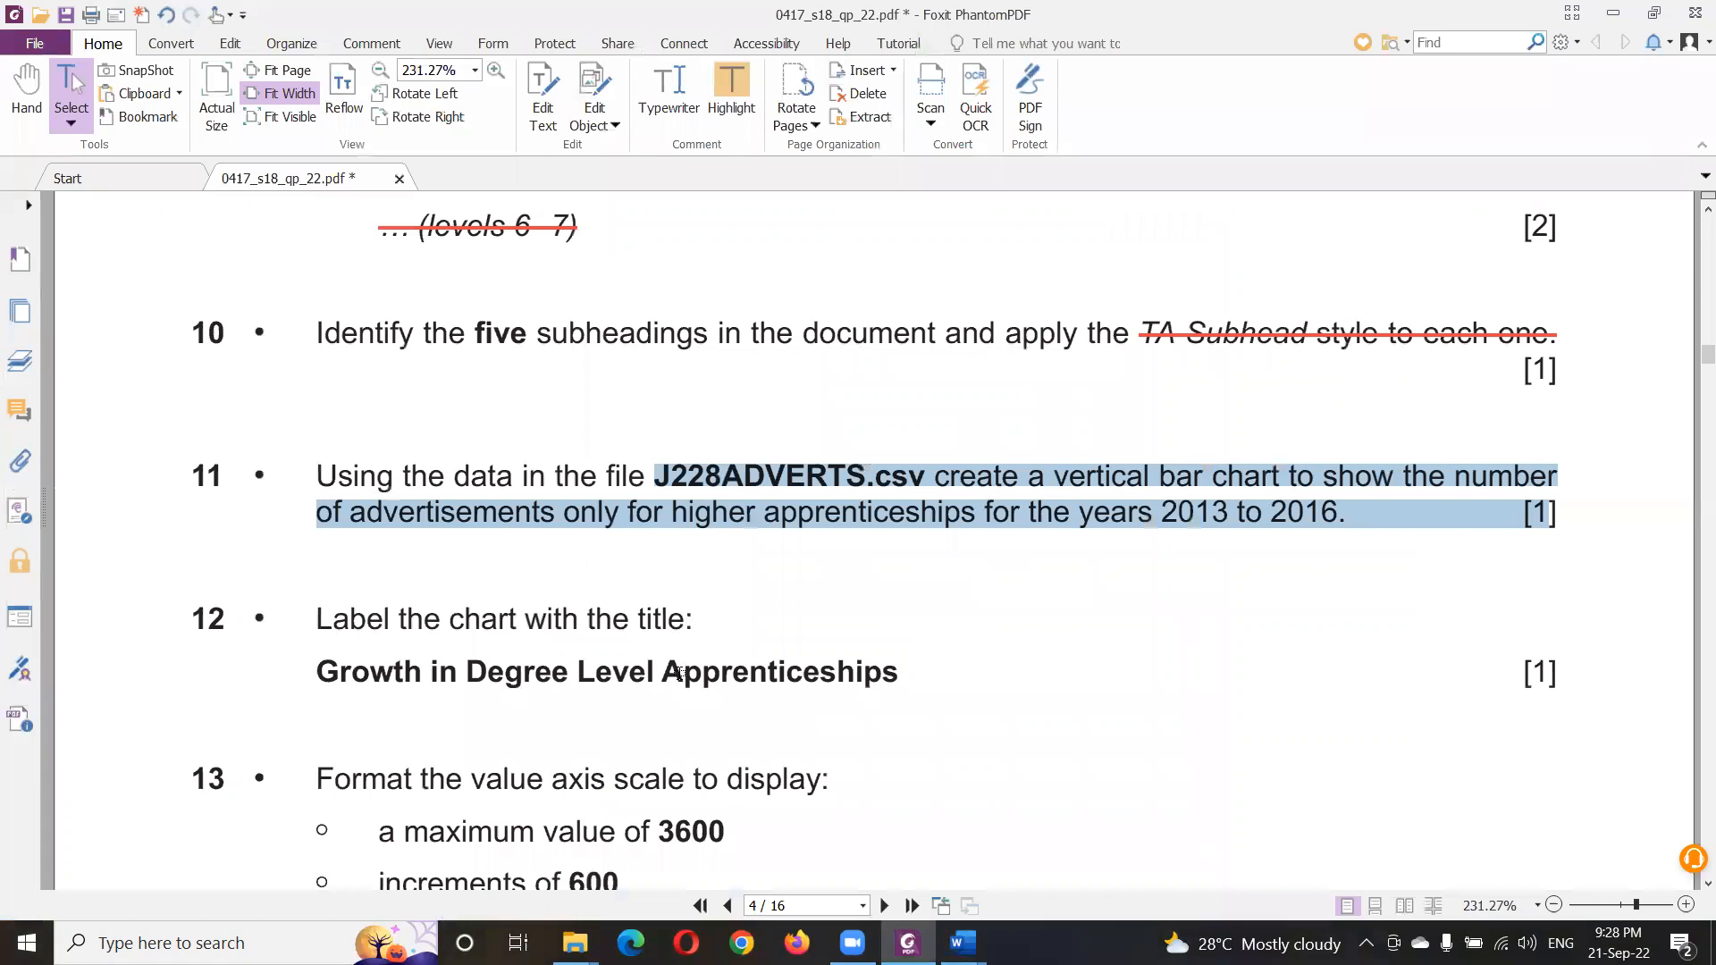
key(alt+Tab)
key(alt+Tab)
key(alt+Tab)
key(alt+Tab)
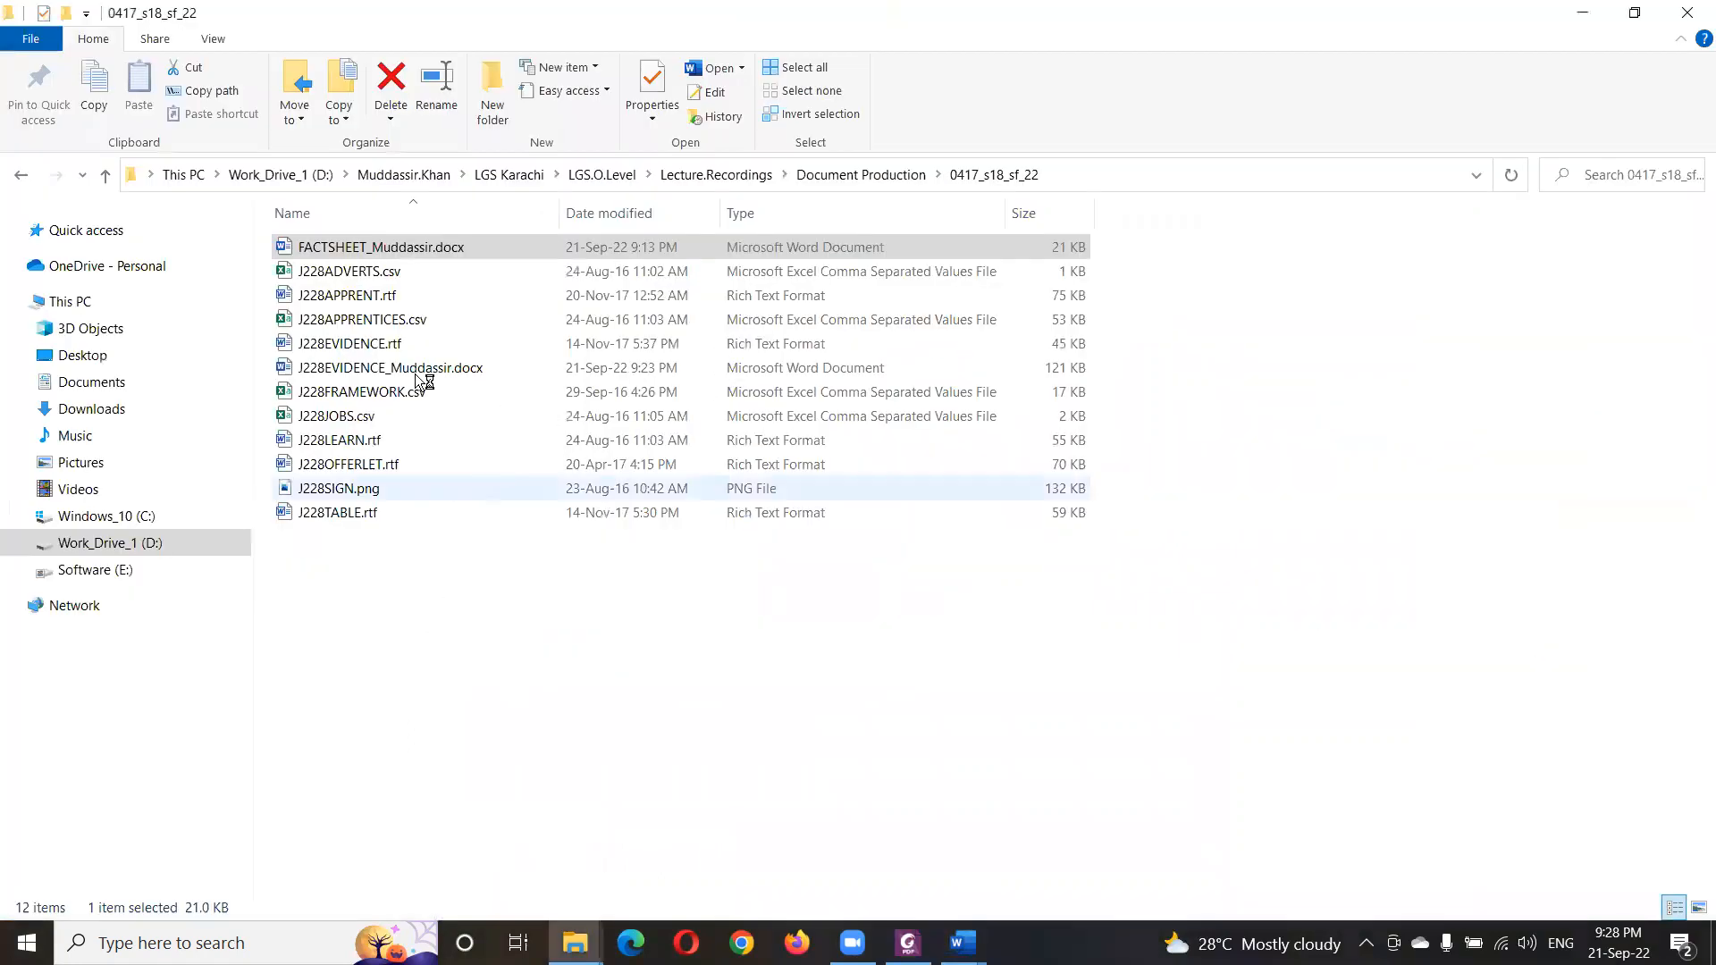
- Open the J228ADVERTS.csv data file from the 0417_s18_sf_22 folder
click(368, 275)
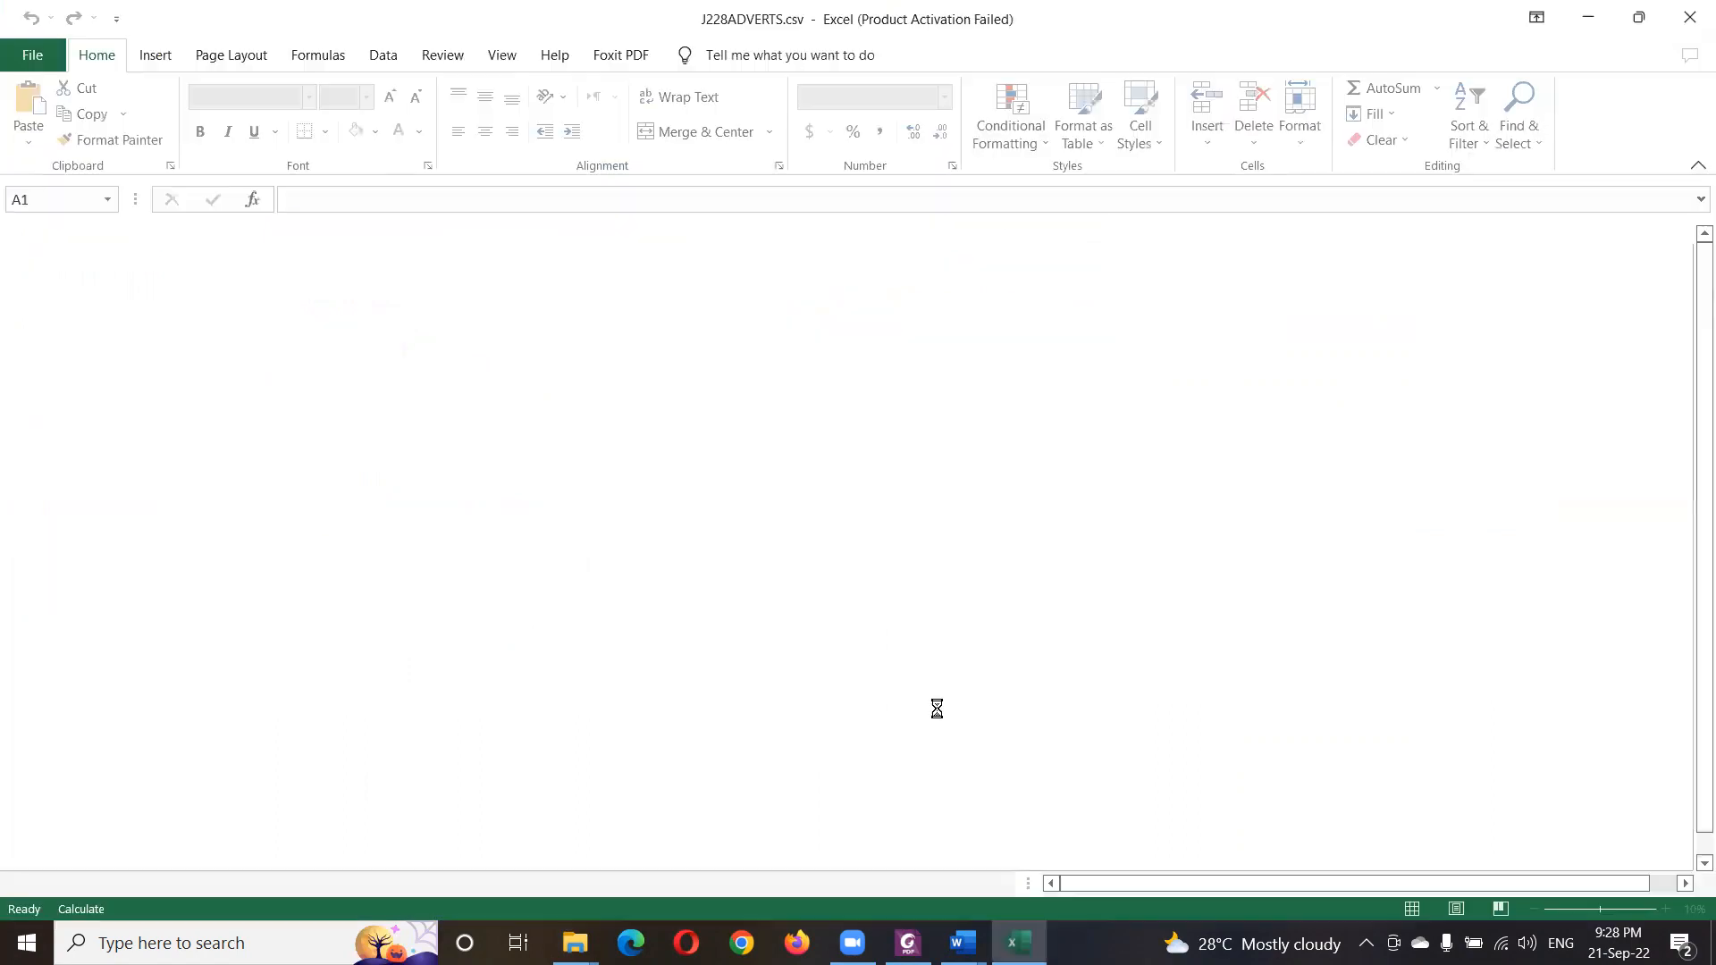
- AutoFit column A to its labels and copy the 2013–2016 year headings in B1:E1
click(21, 233)
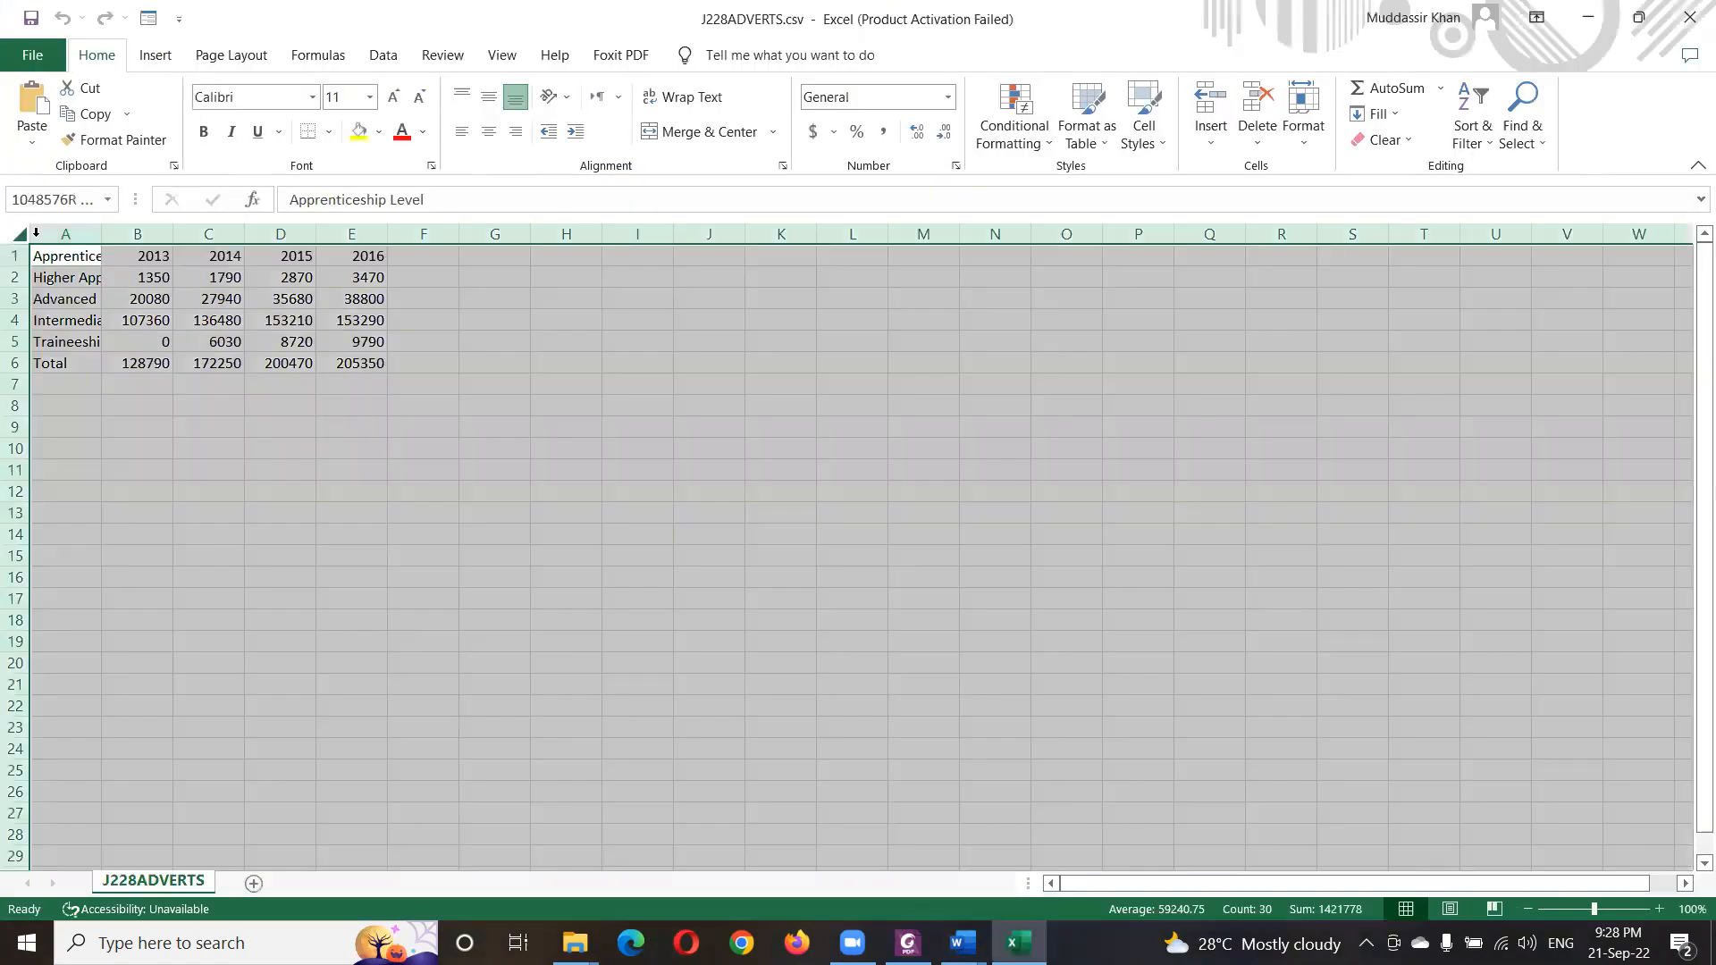
double_click(102, 234)
click(286, 534)
drag(278, 256, 474, 256)
key(ctrl+c)
- Return to Word's chart data sheet and select cell B1 as the paste target
key(alt+Tab)
key(alt+Tab)
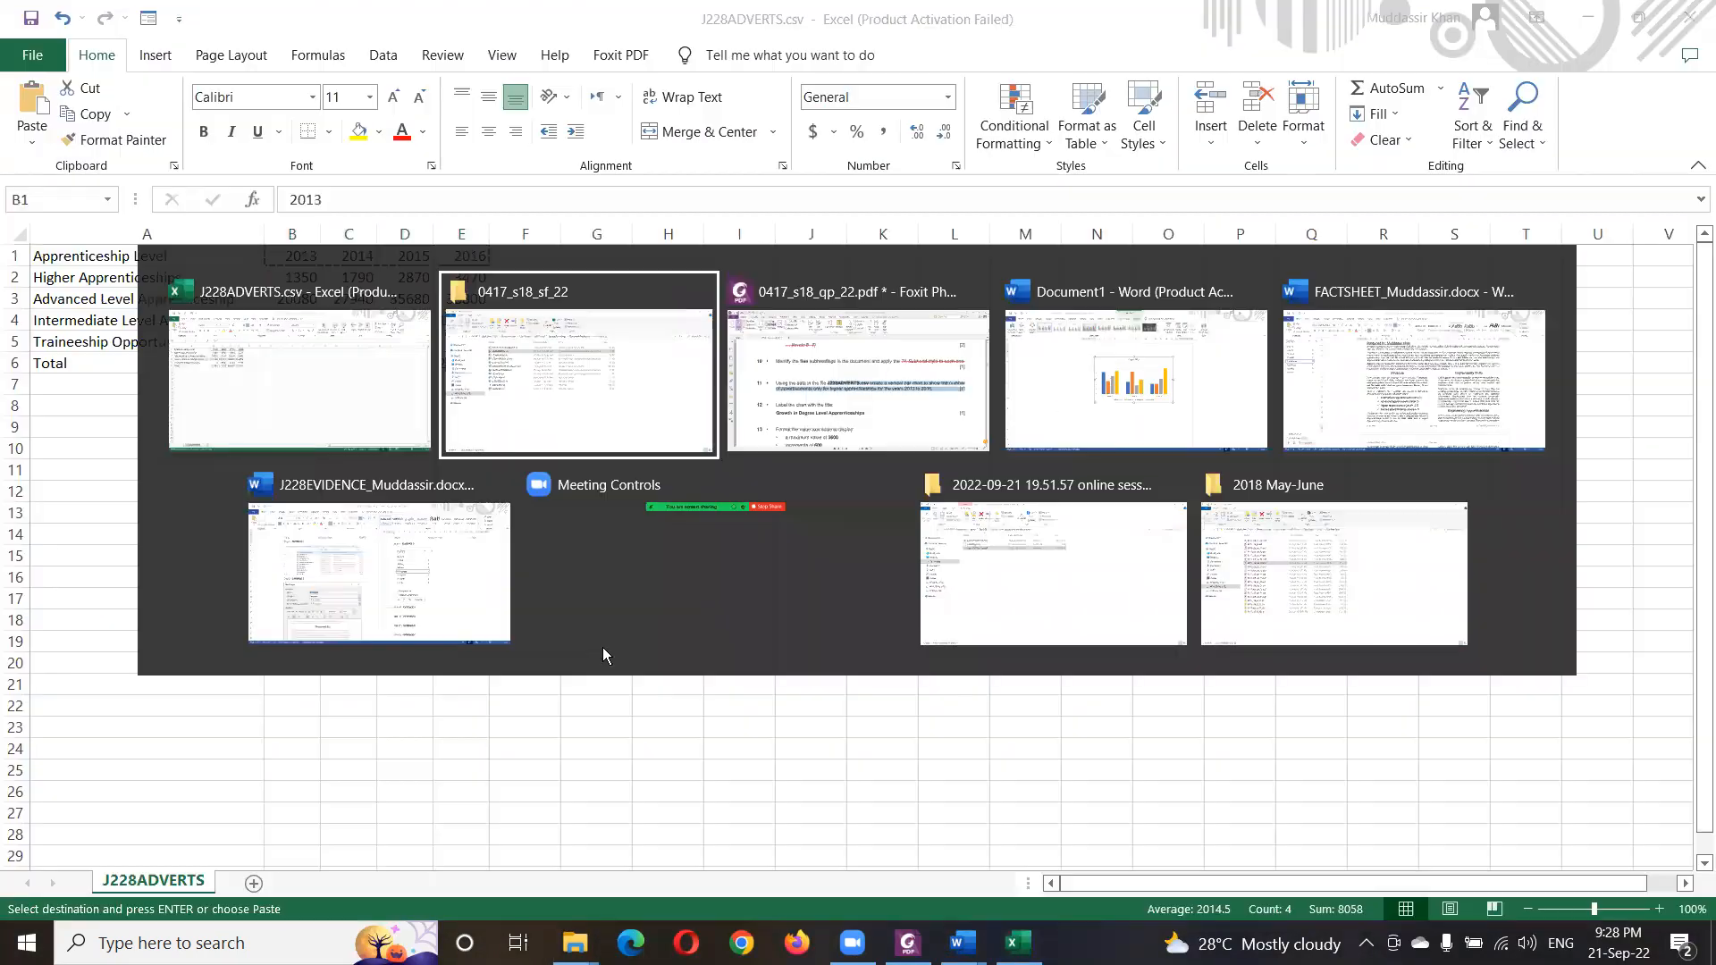
key(alt+Tab)
key(alt+Tab)
click(601, 720)
click(600, 718)
click(676, 719)
click(617, 718)
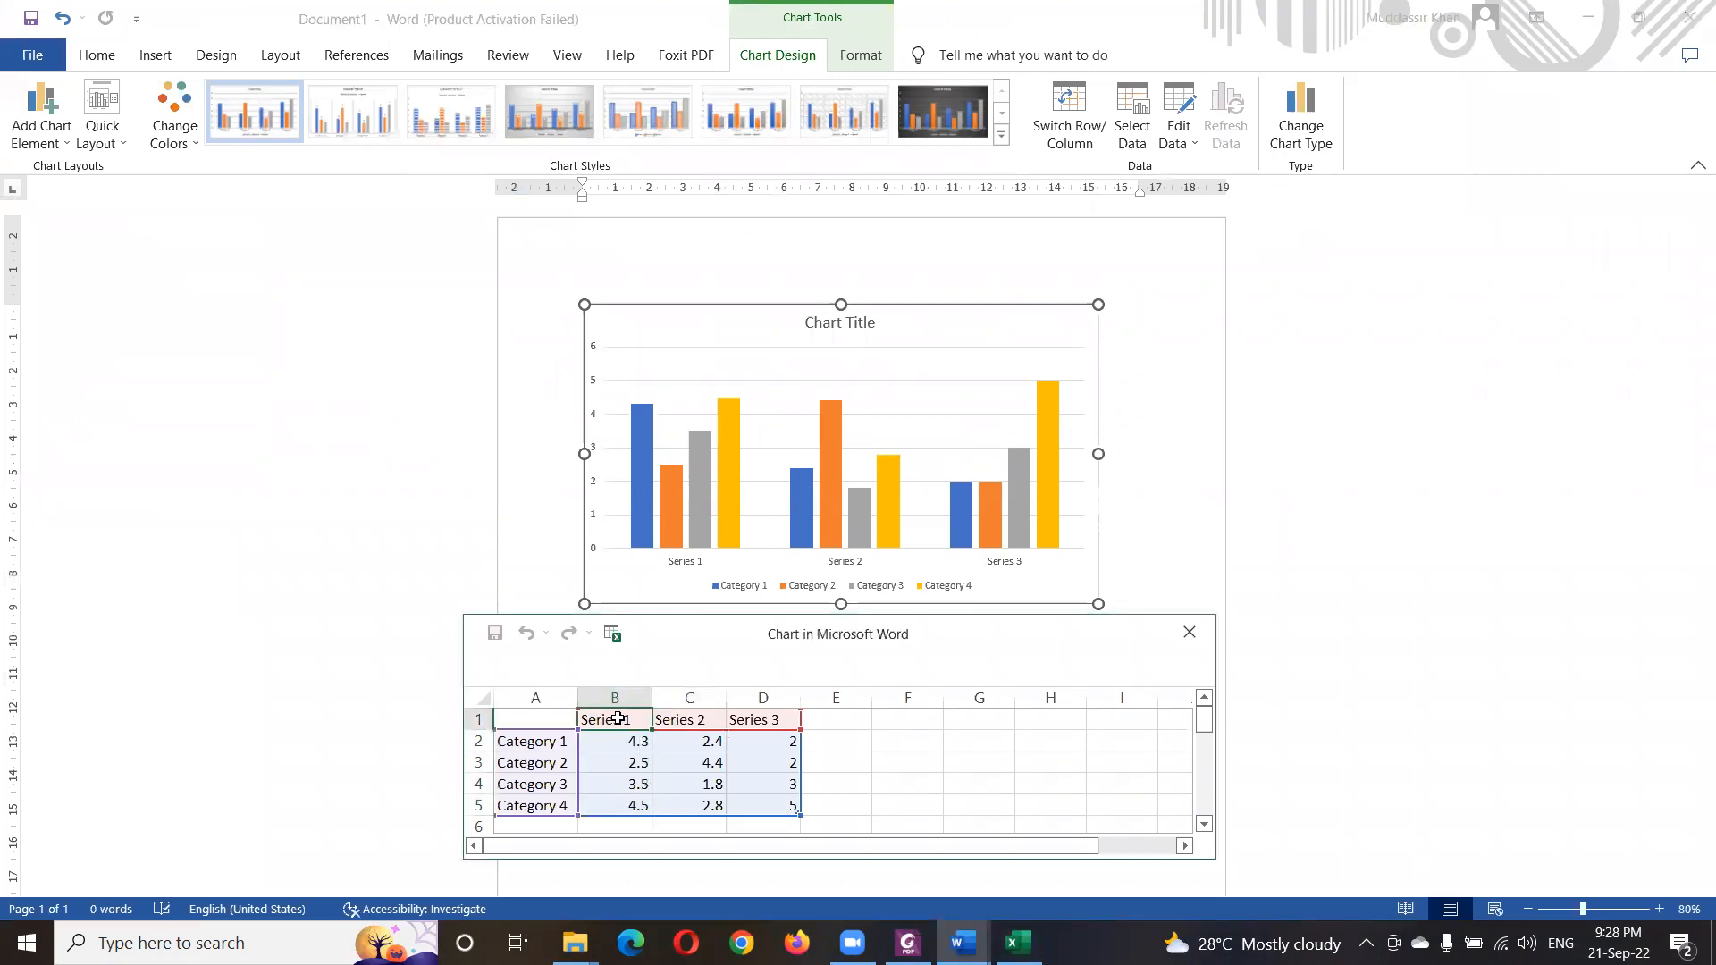
- Paste the 2013–2016 years into the chart data's header row and check the chart
key(ctrl+v)
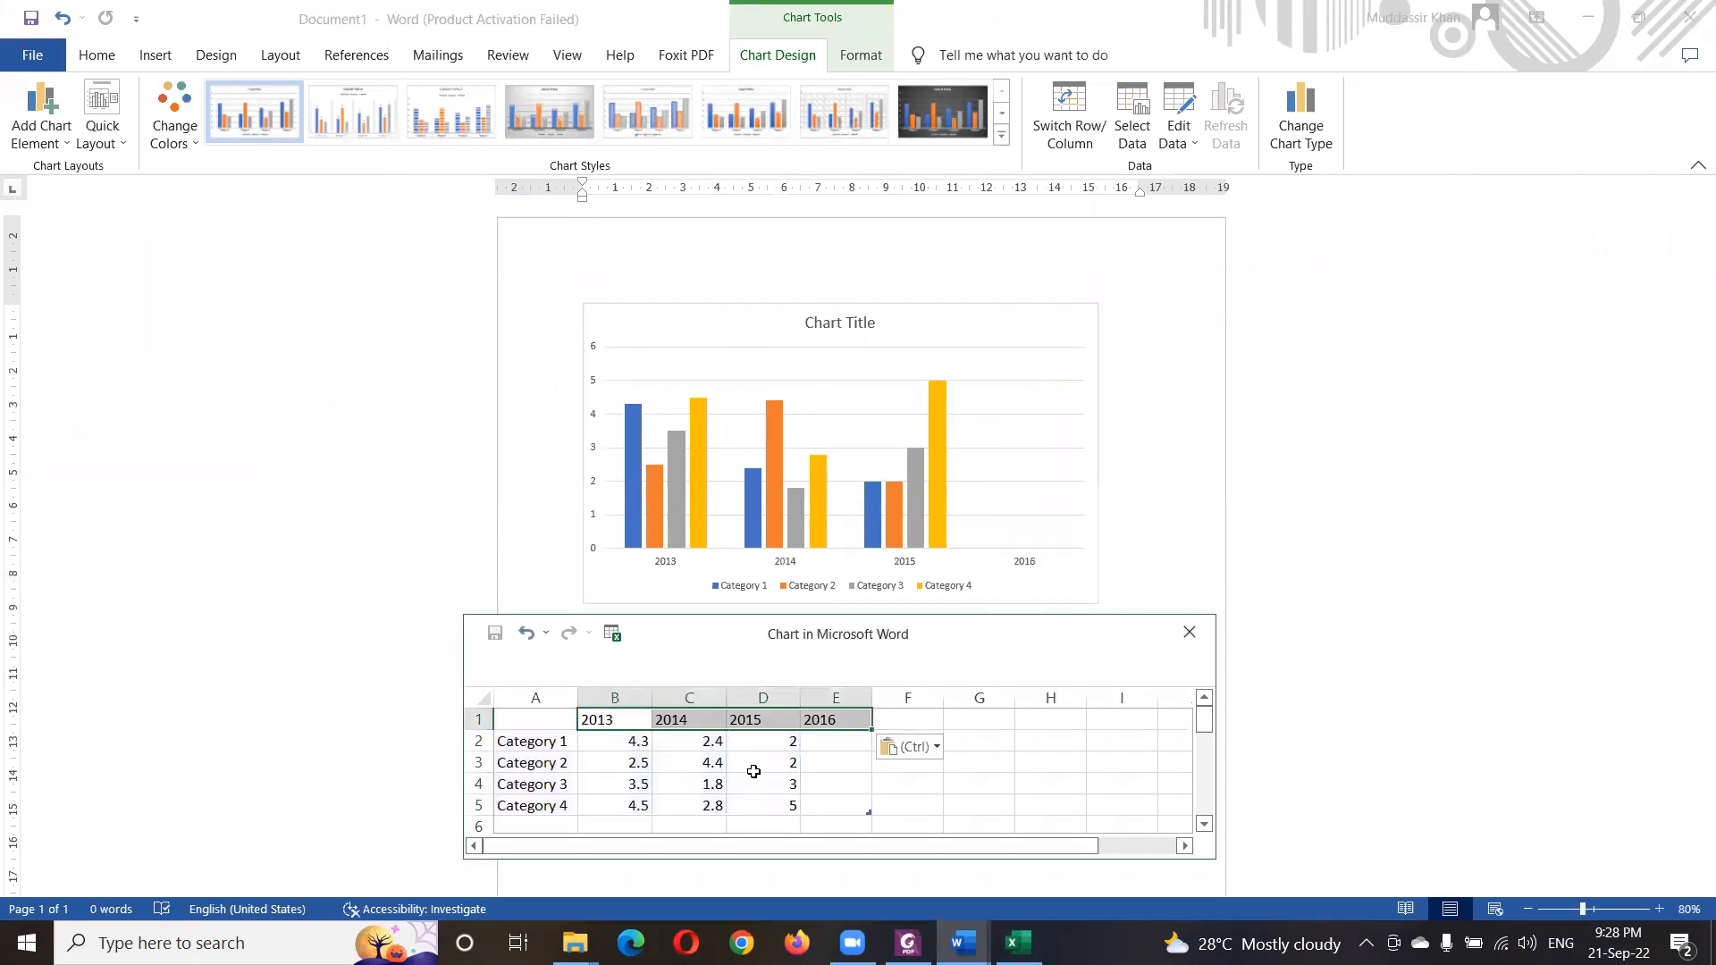
click(823, 746)
click(657, 746)
click(698, 490)
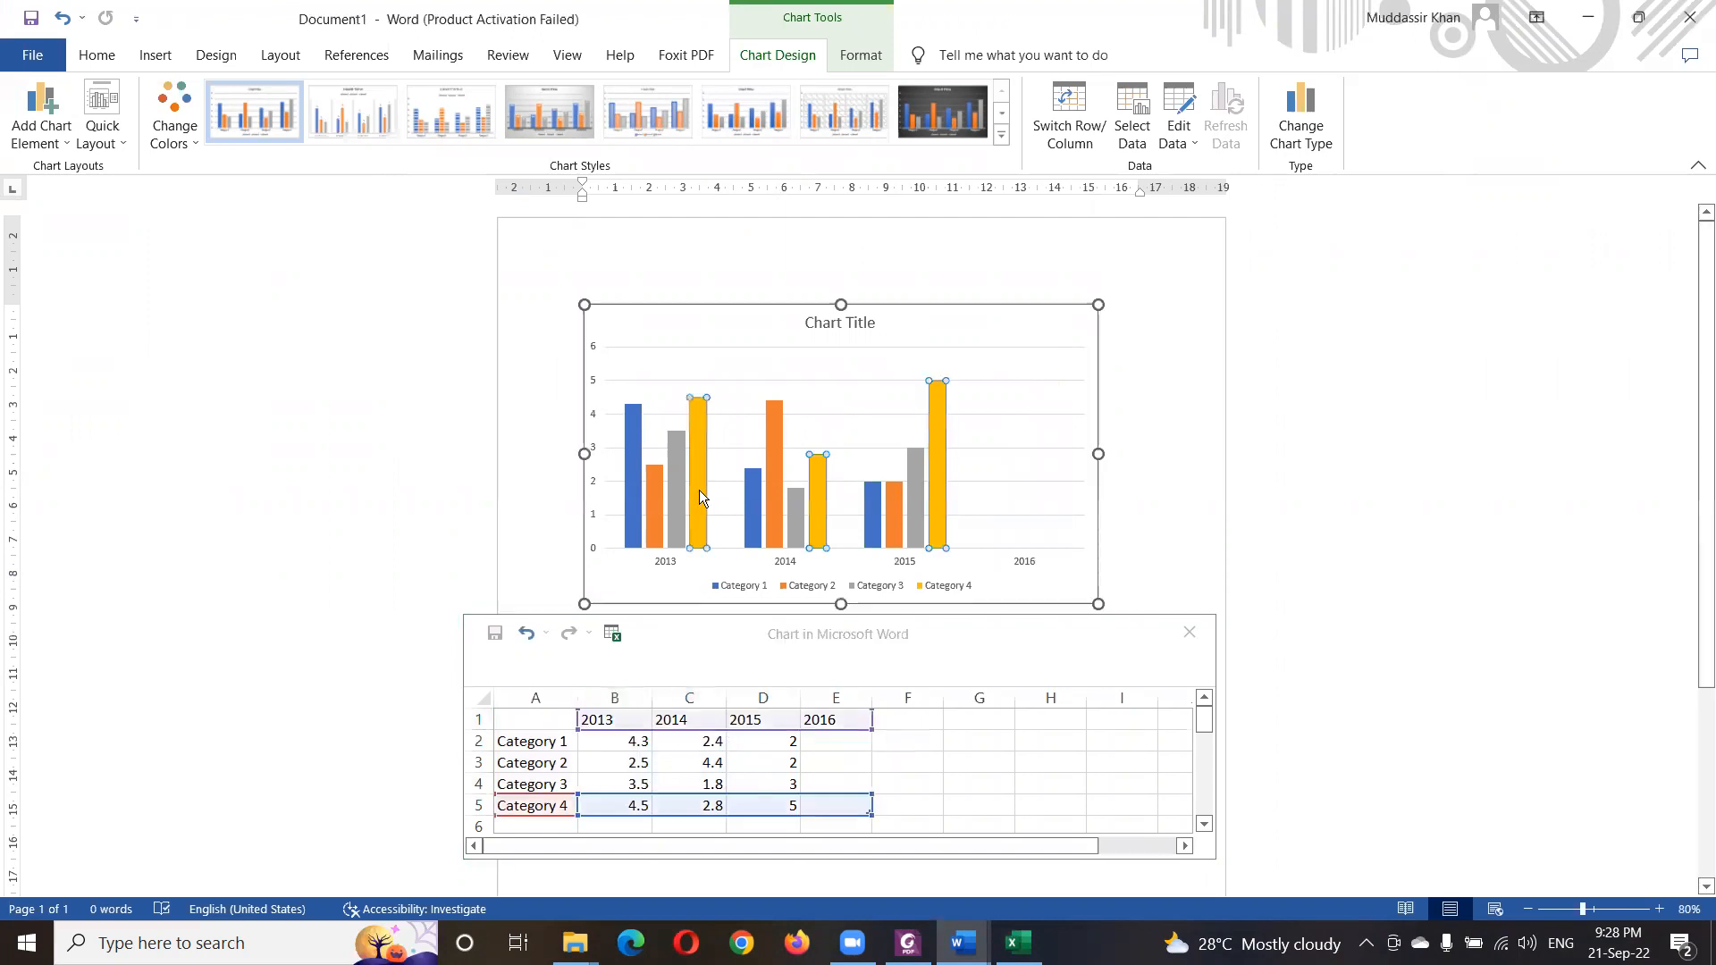
click(596, 744)
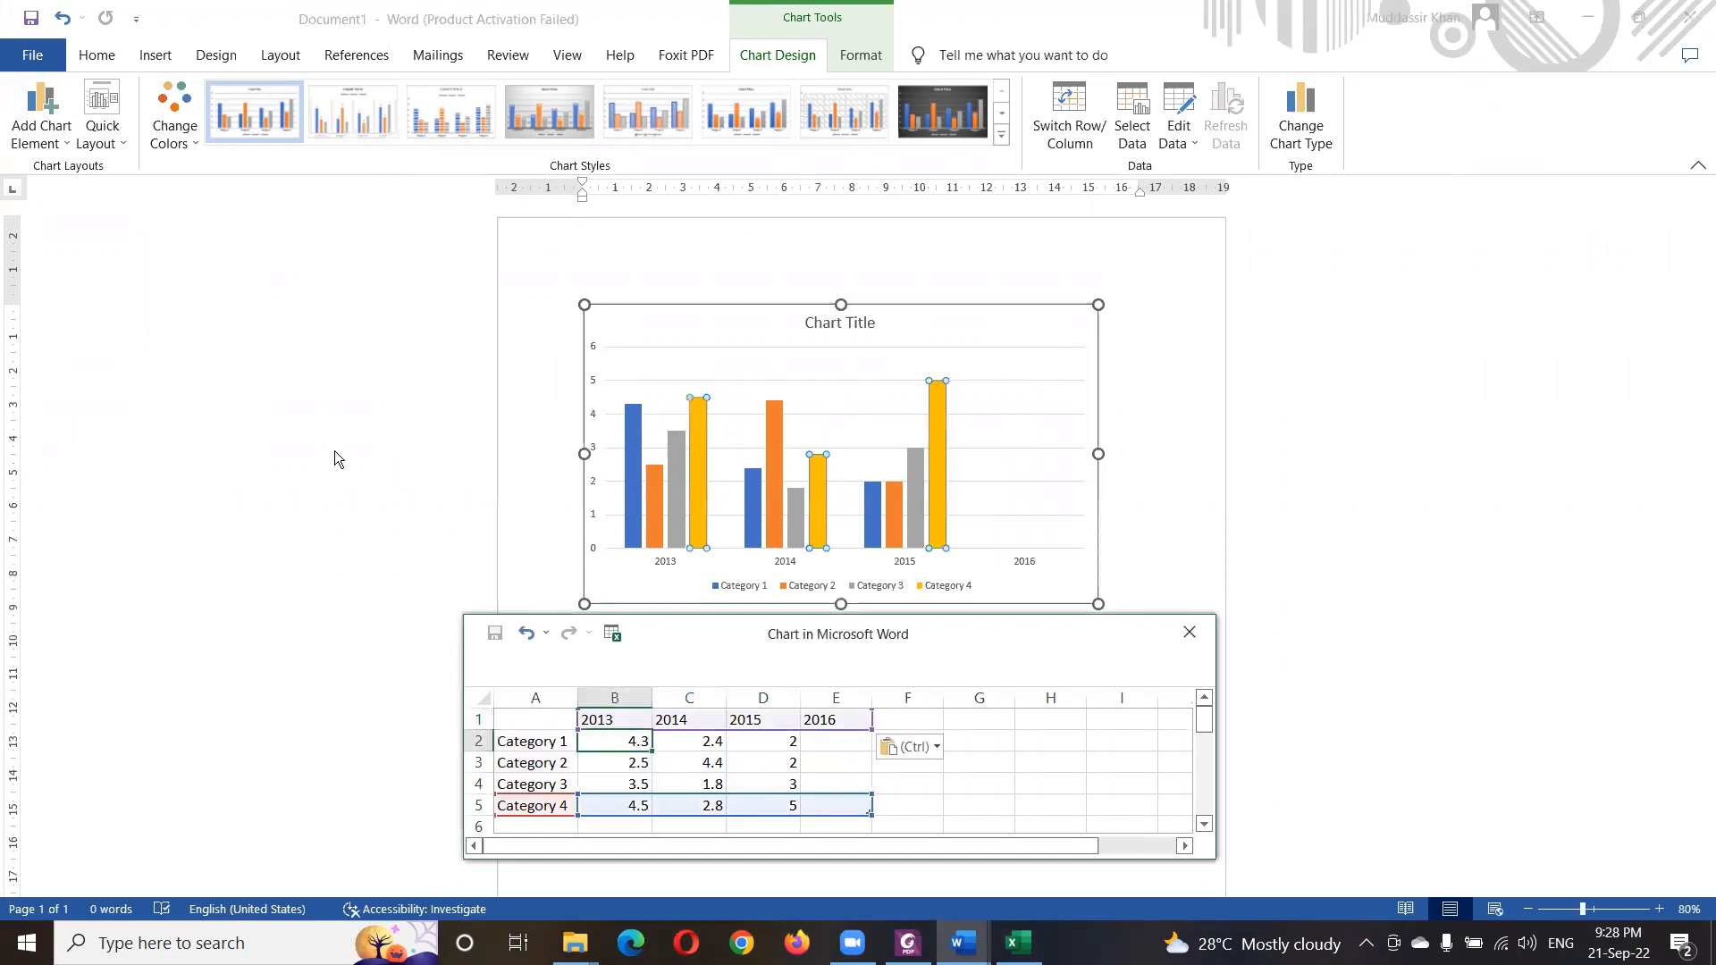
- Copy the Higher Apprenticeships row from Excel and paste it into row 2 of the chart data
key(alt+Tab)
click(1082, 700)
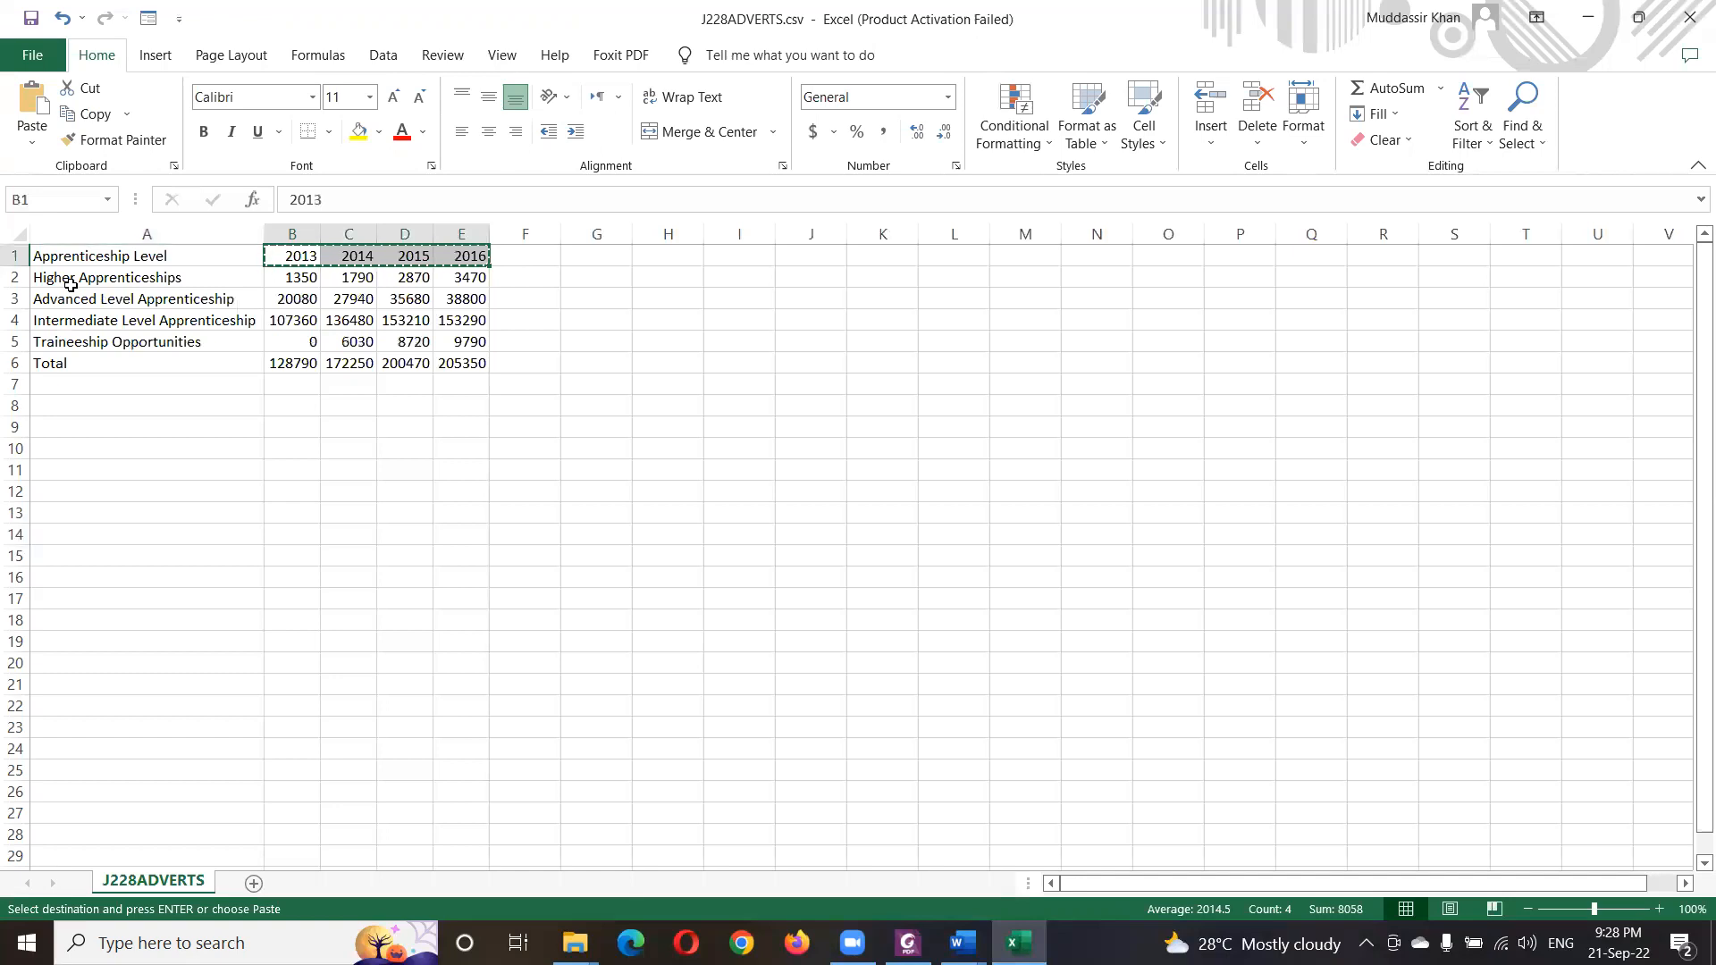
click(71, 285)
drag(143, 279, 461, 279)
key(ctrl+c)
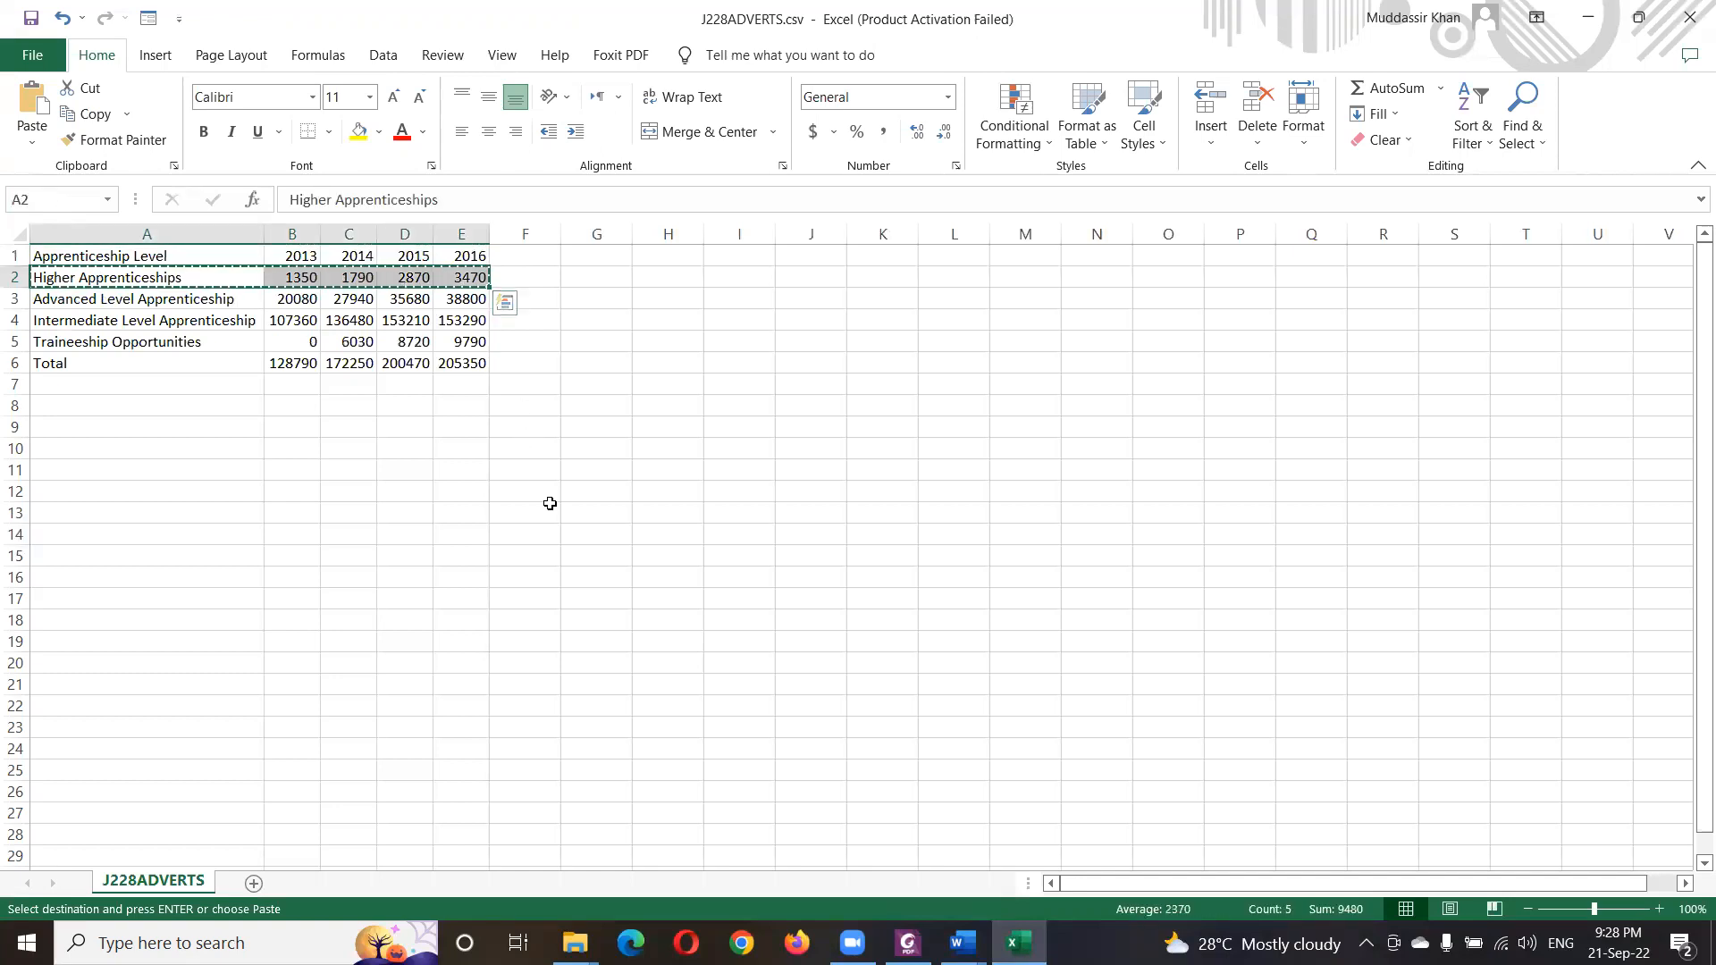
key(alt+Tab)
click(554, 741)
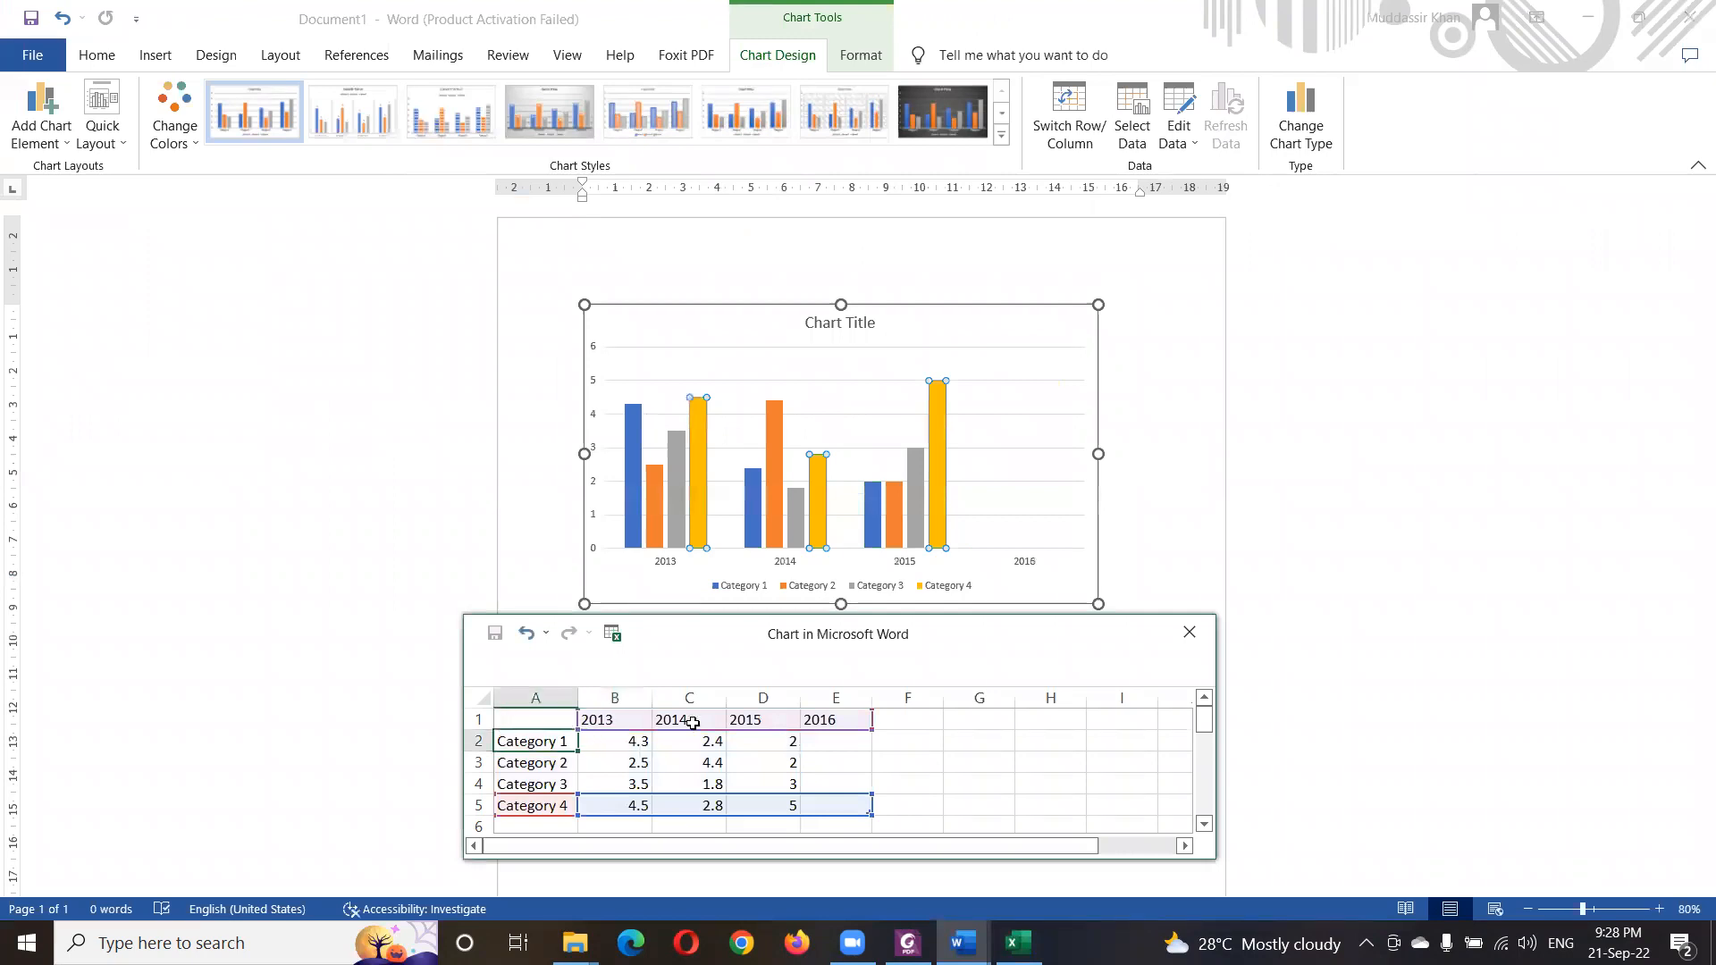
key(ctrl+v)
mouse_move(472, 766)
mouse_down()
mouse_move(475, 831)
mouse_move(487, 744)
mouse_up()
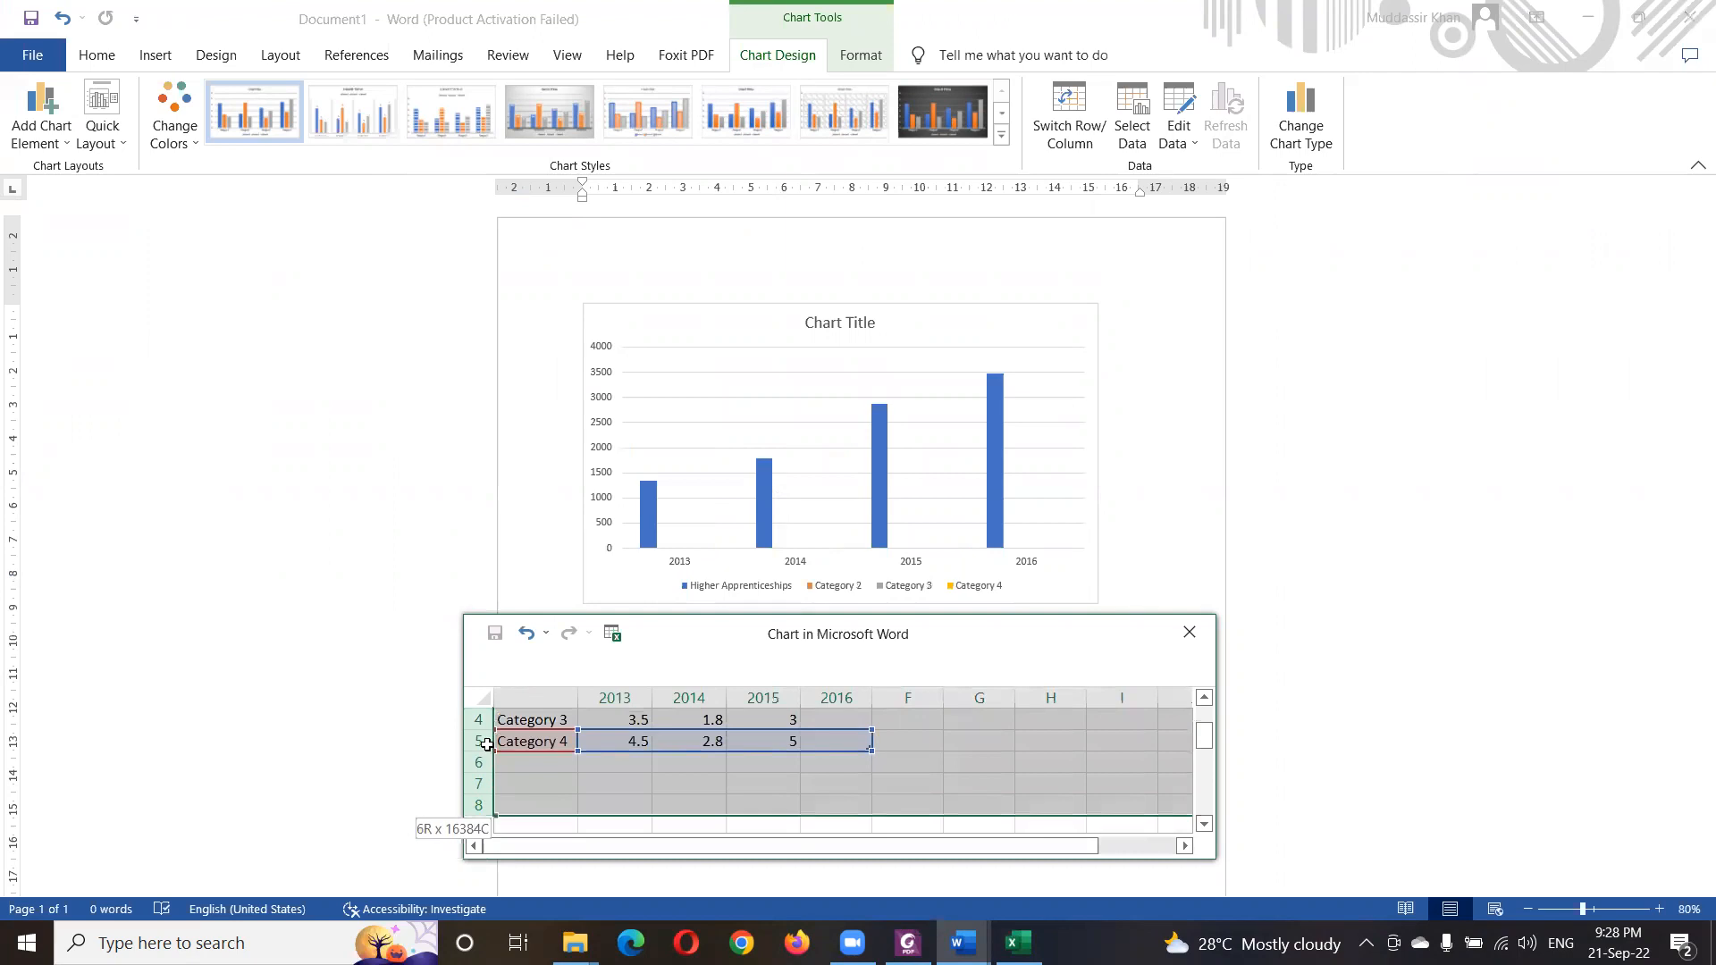
- Delete the unused category rows 3–8 from the chart data
scroll(554, 731, up, 1)
right_click(560, 774)
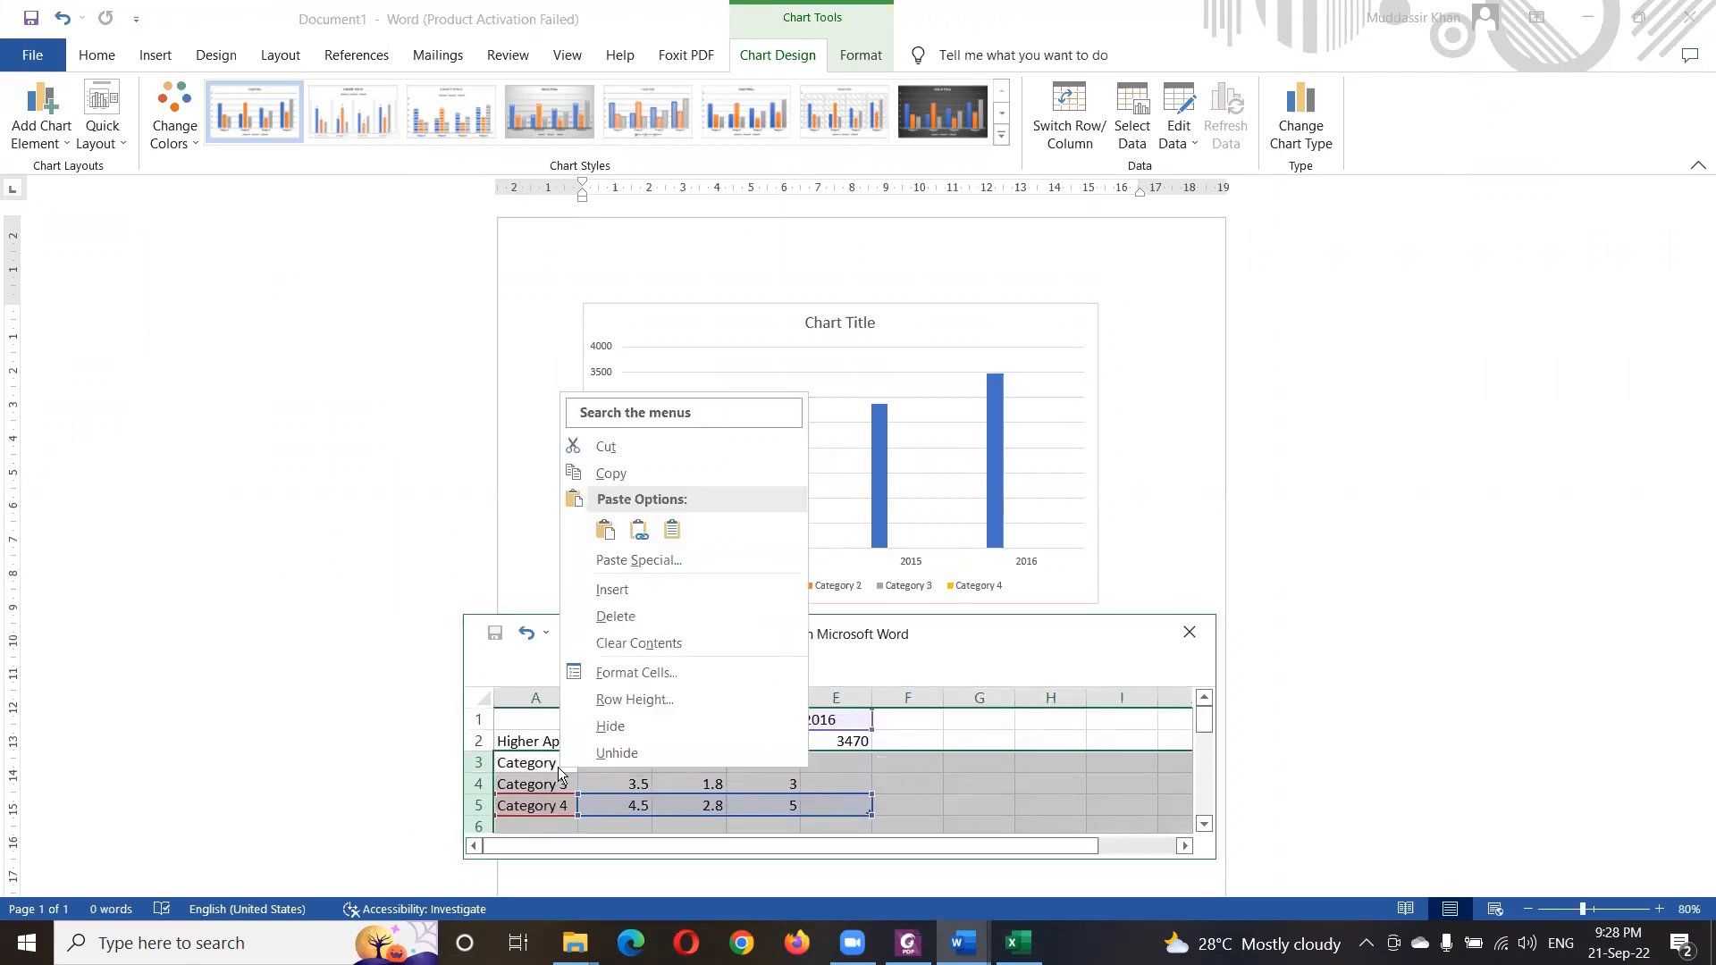
click(632, 620)
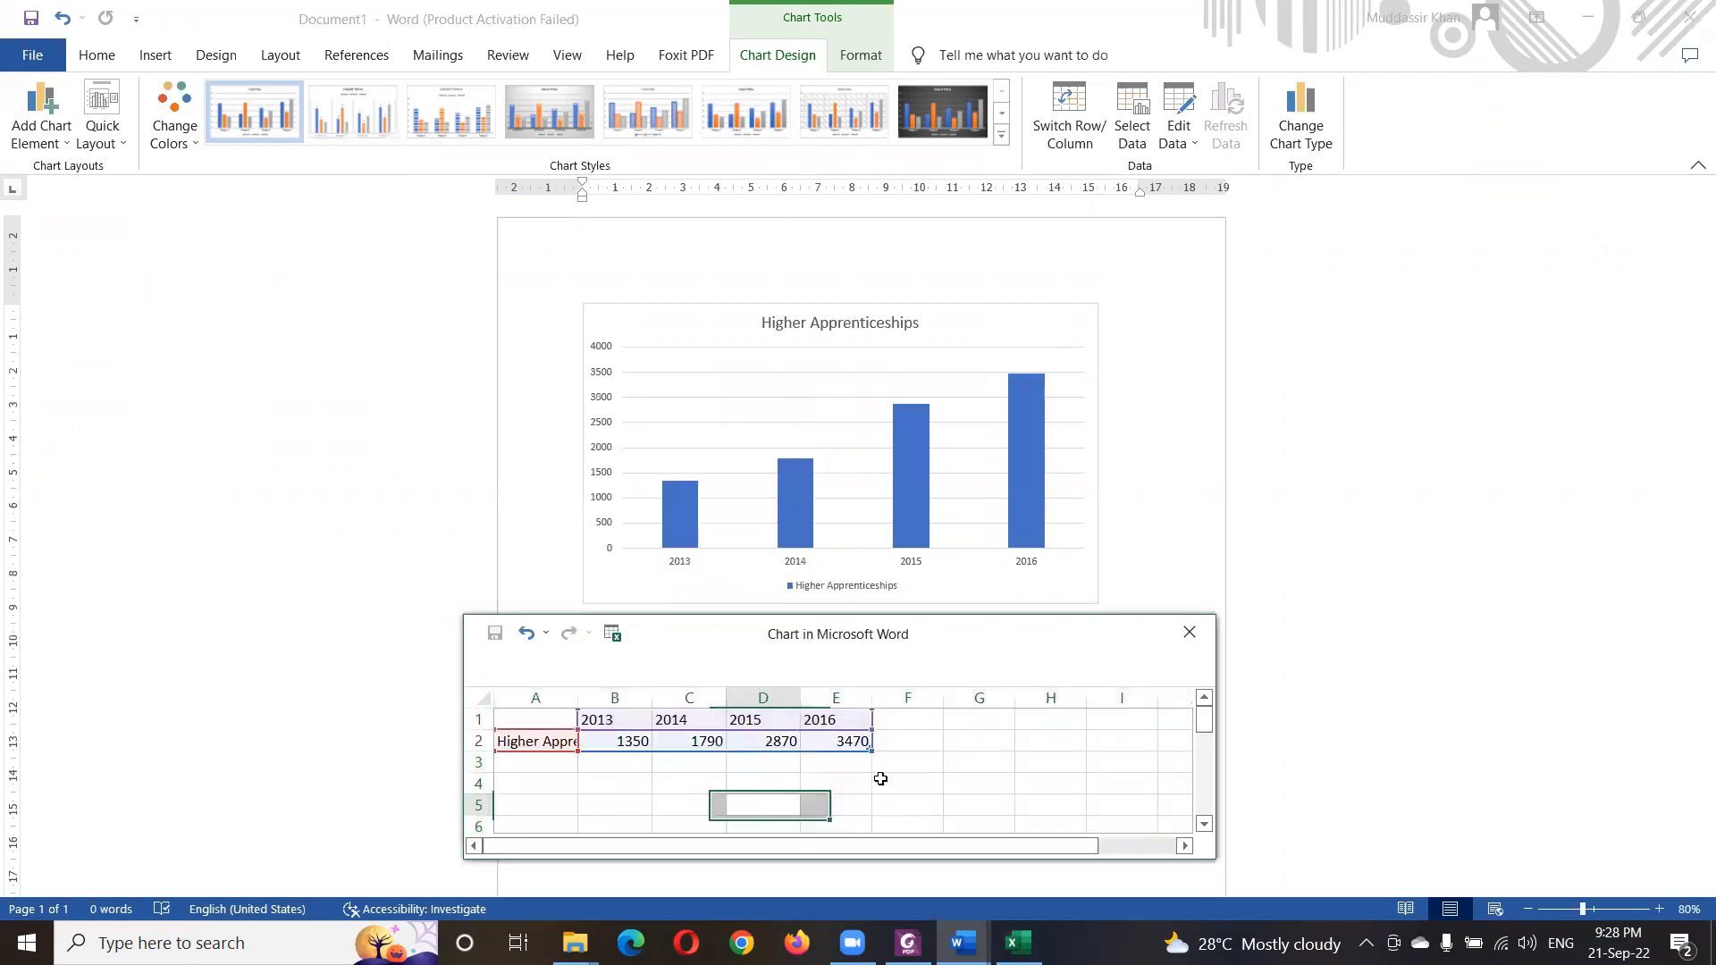
- Switch the chart's rows and columns so the years 2013–2016 run along the axis
click(1089, 176)
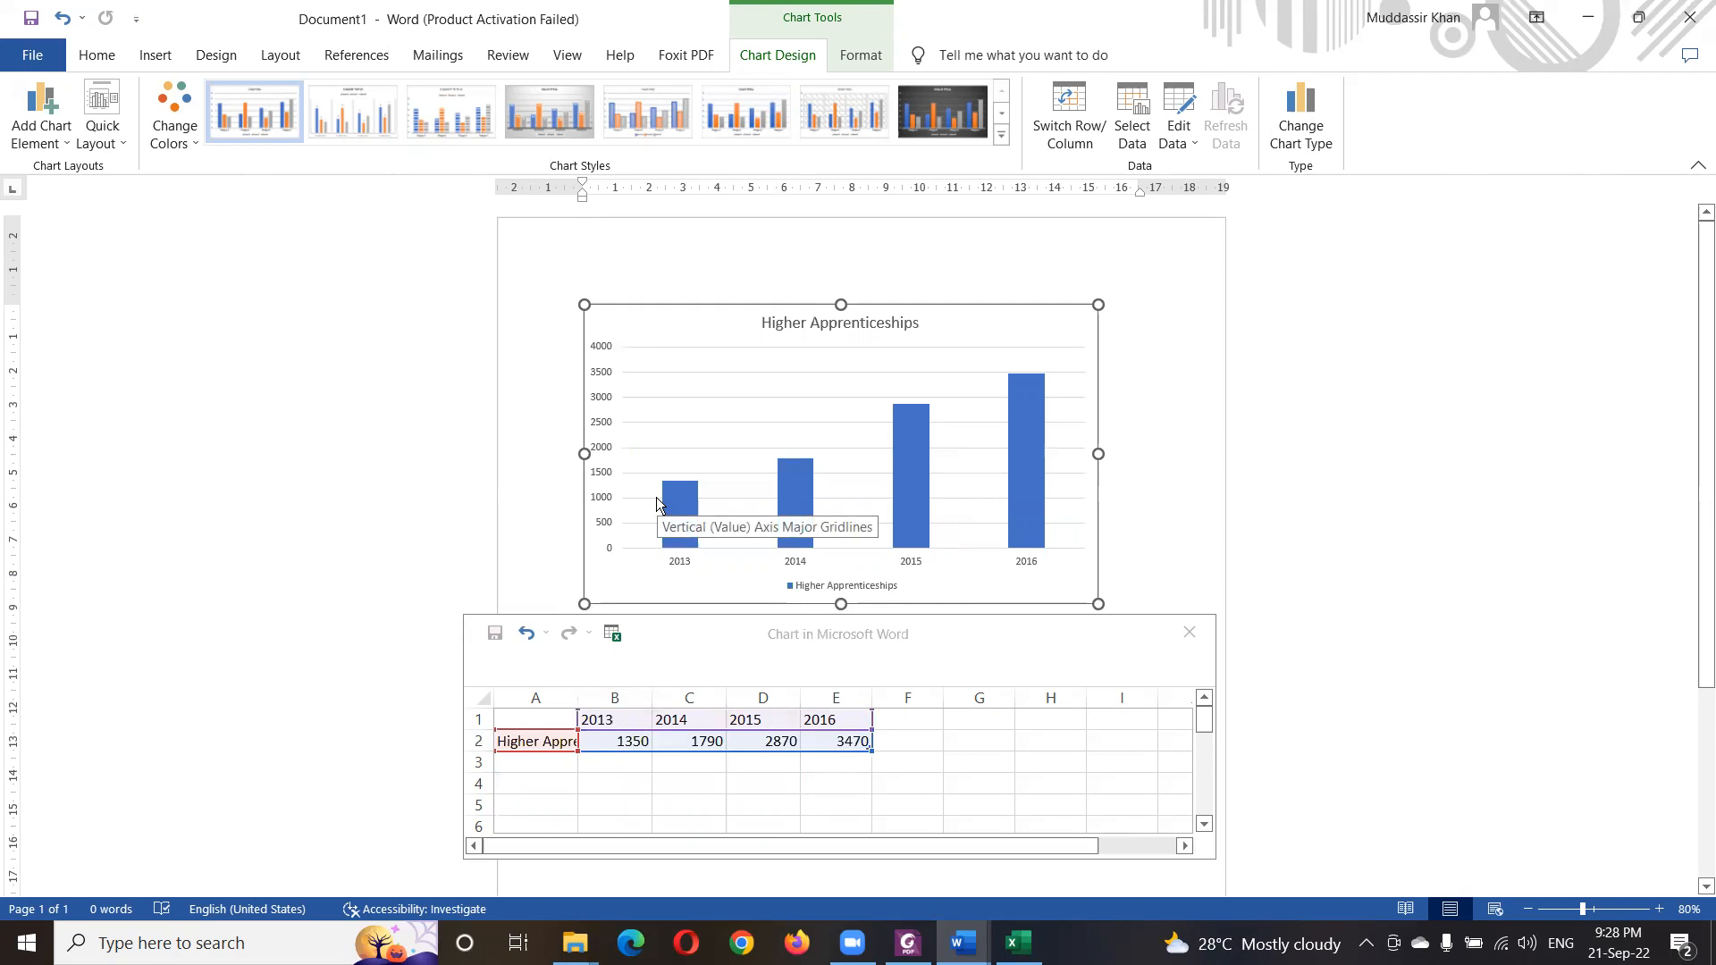
click(1072, 129)
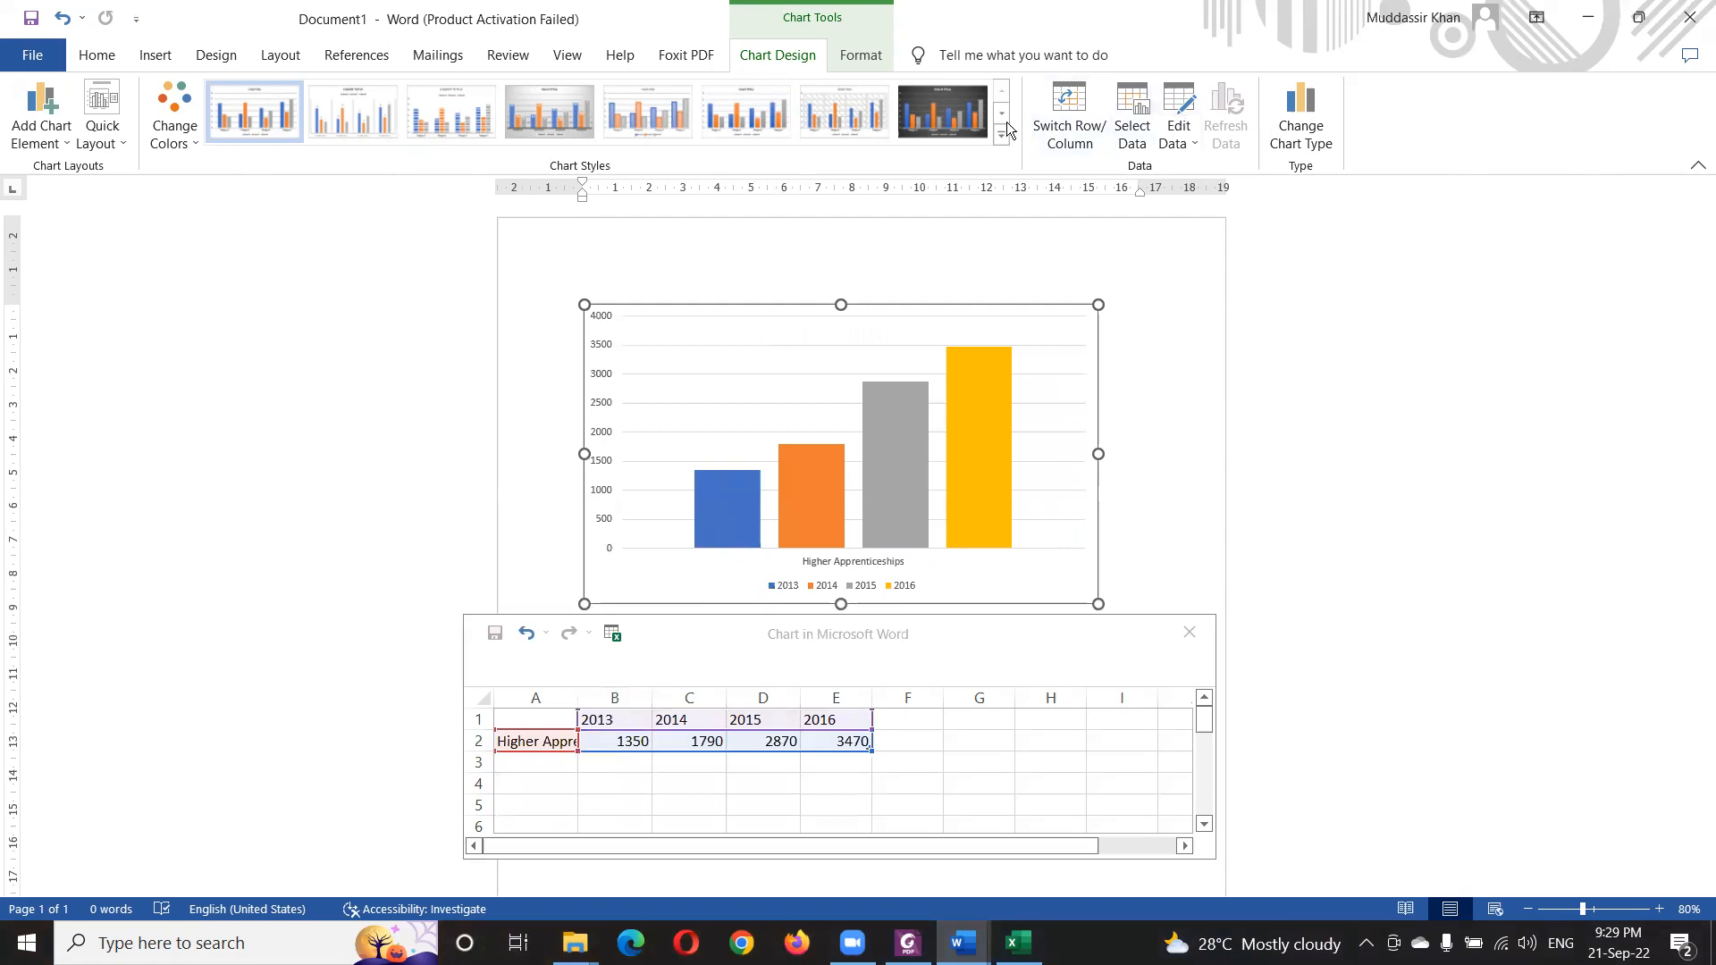
click(1060, 123)
click(1061, 123)
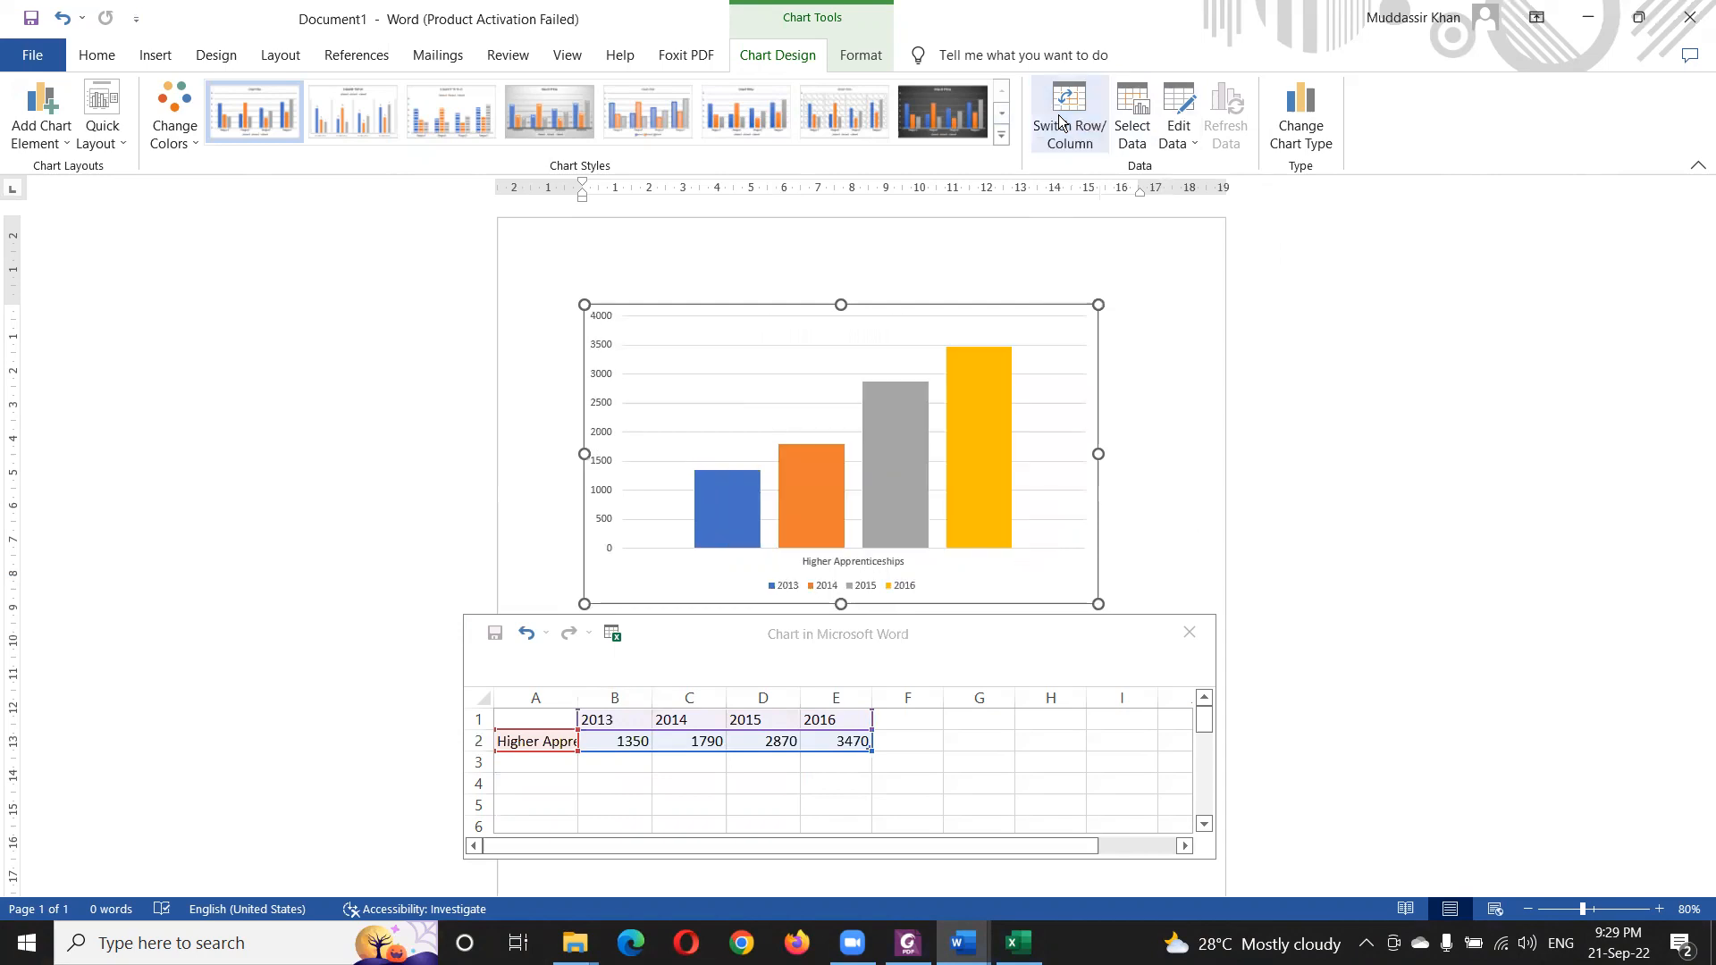
click(1060, 122)
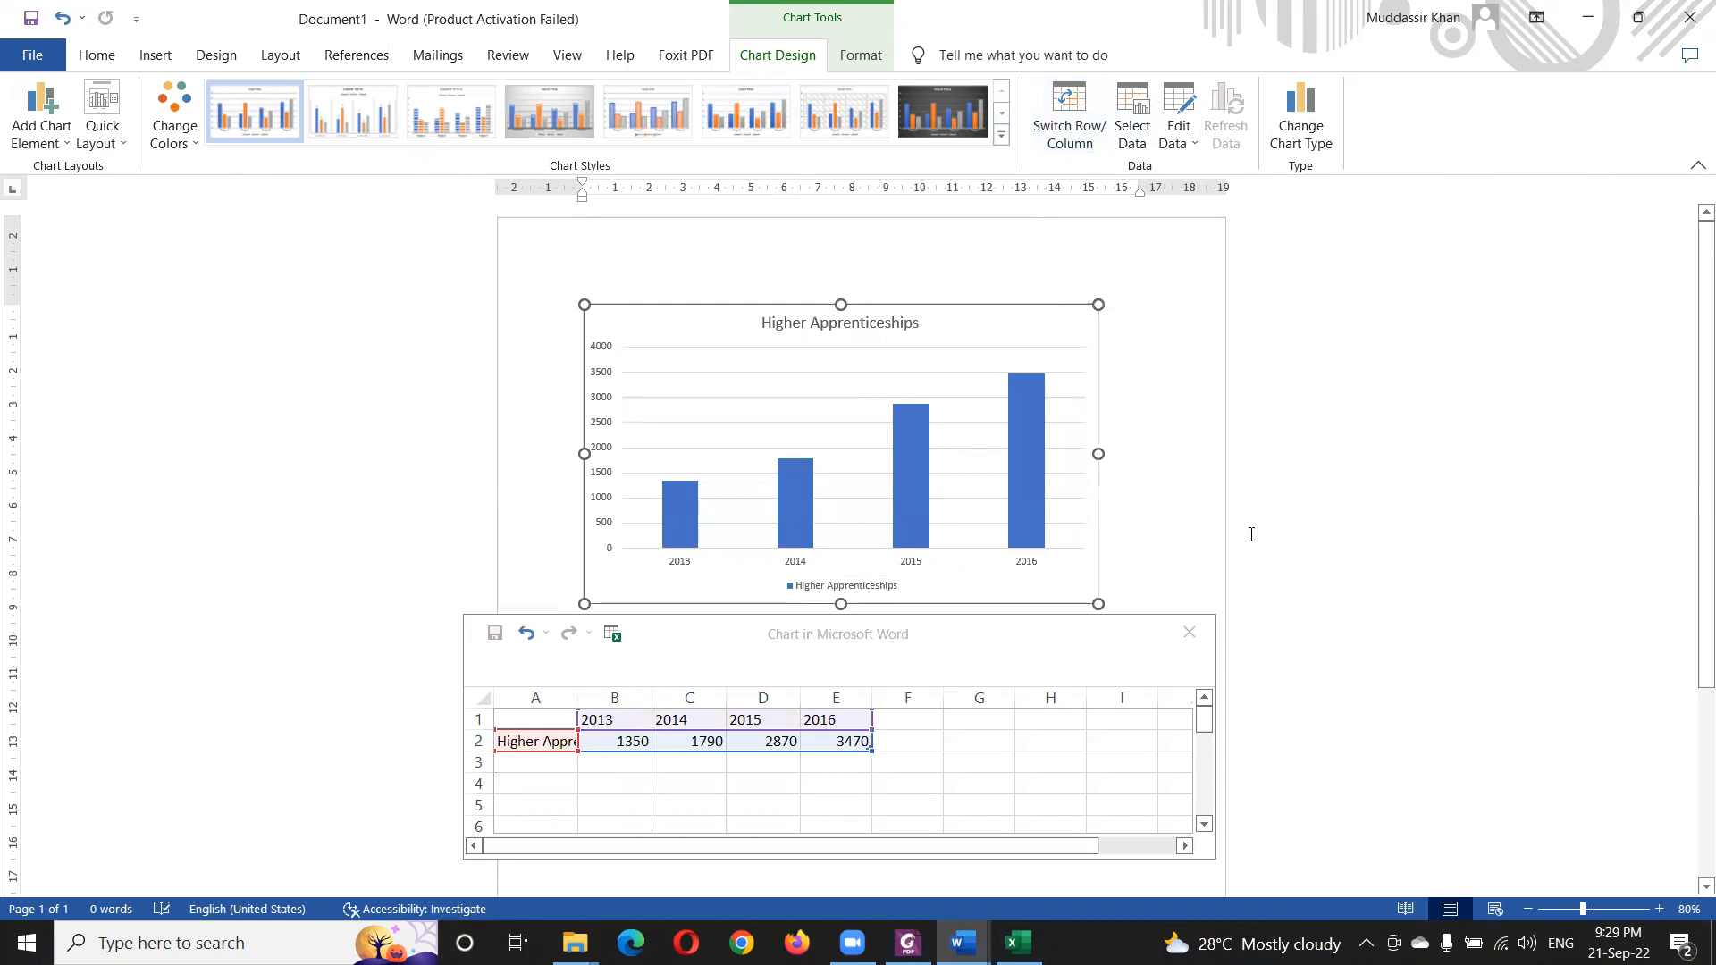
key(alt+Tab)
key(alt+Tab)
key(alt+Tab)
key(alt+Tab)
key(alt+Tab)
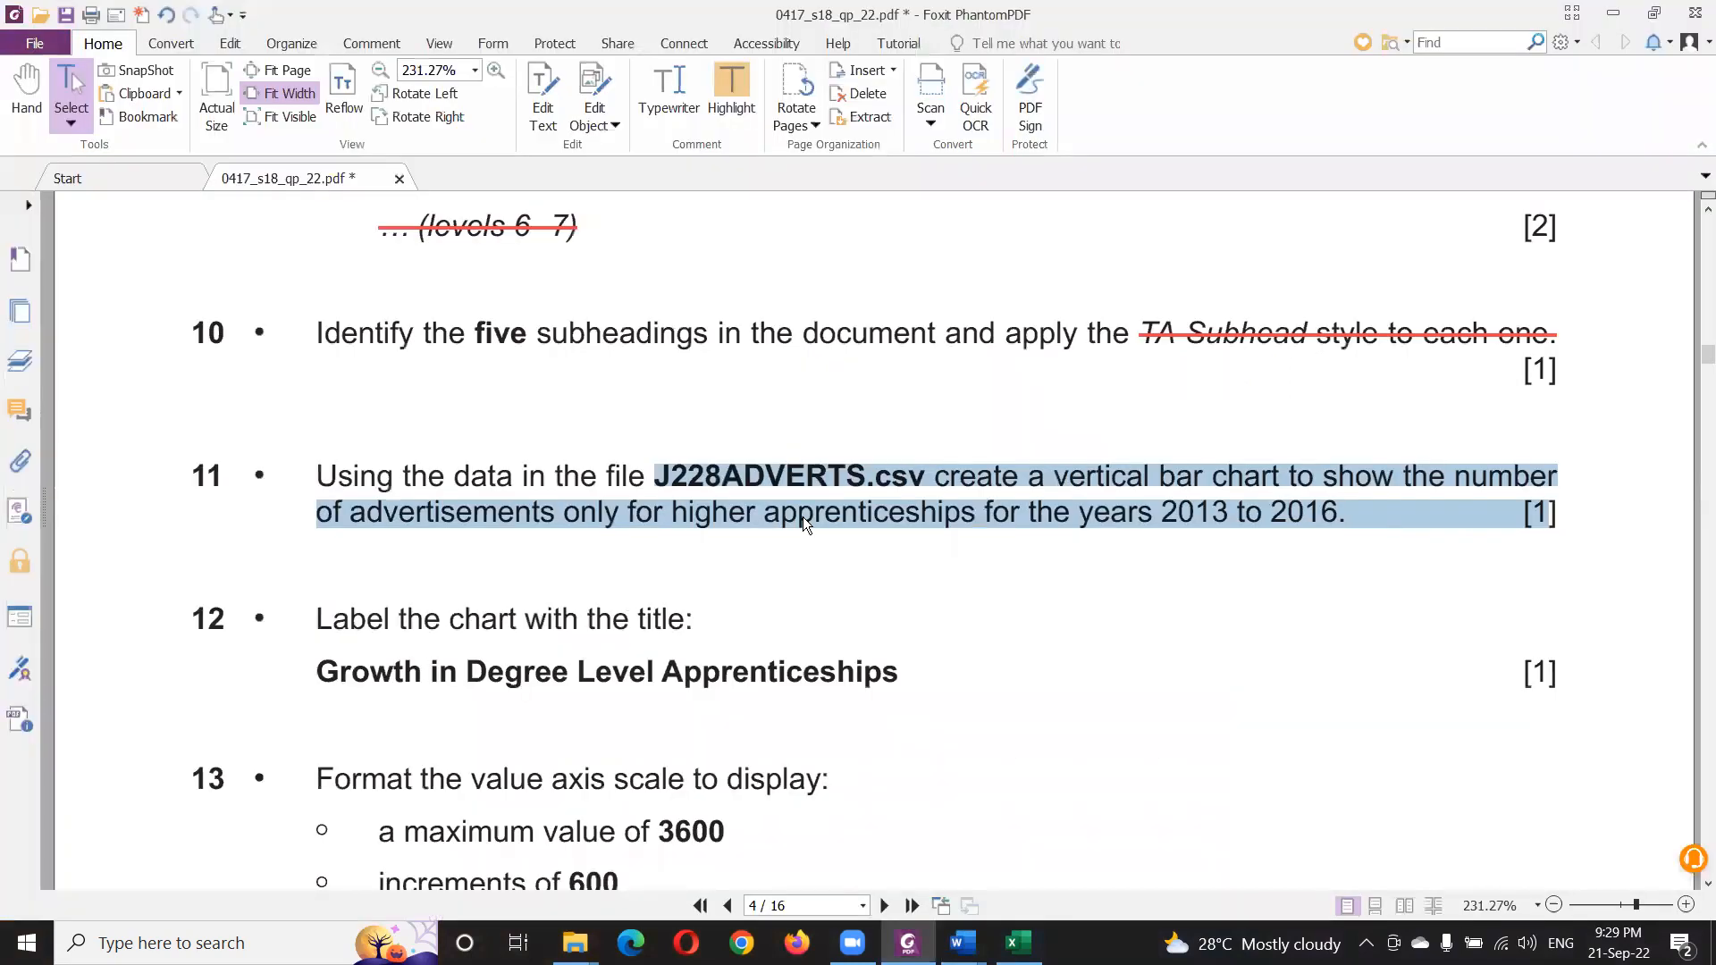
- Strike out task 11 on the question paper and select question 12's chart title text
right_click(804, 523)
click(858, 631)
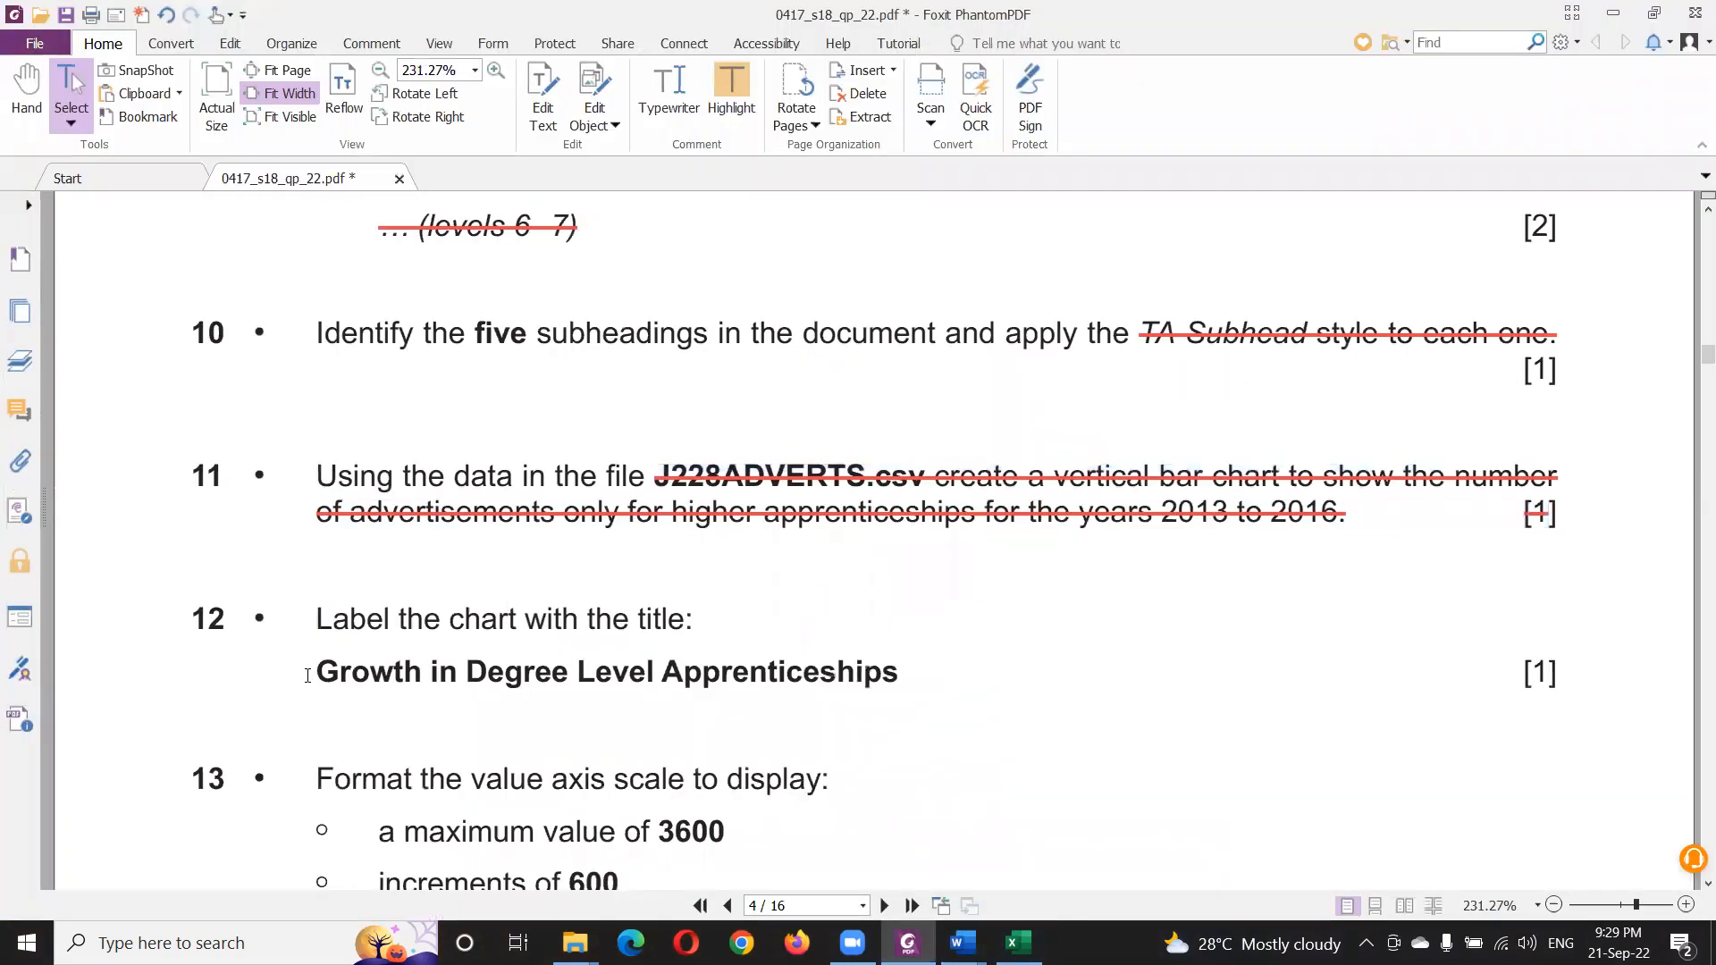
drag(314, 674, 911, 671)
key(ctrl+c)
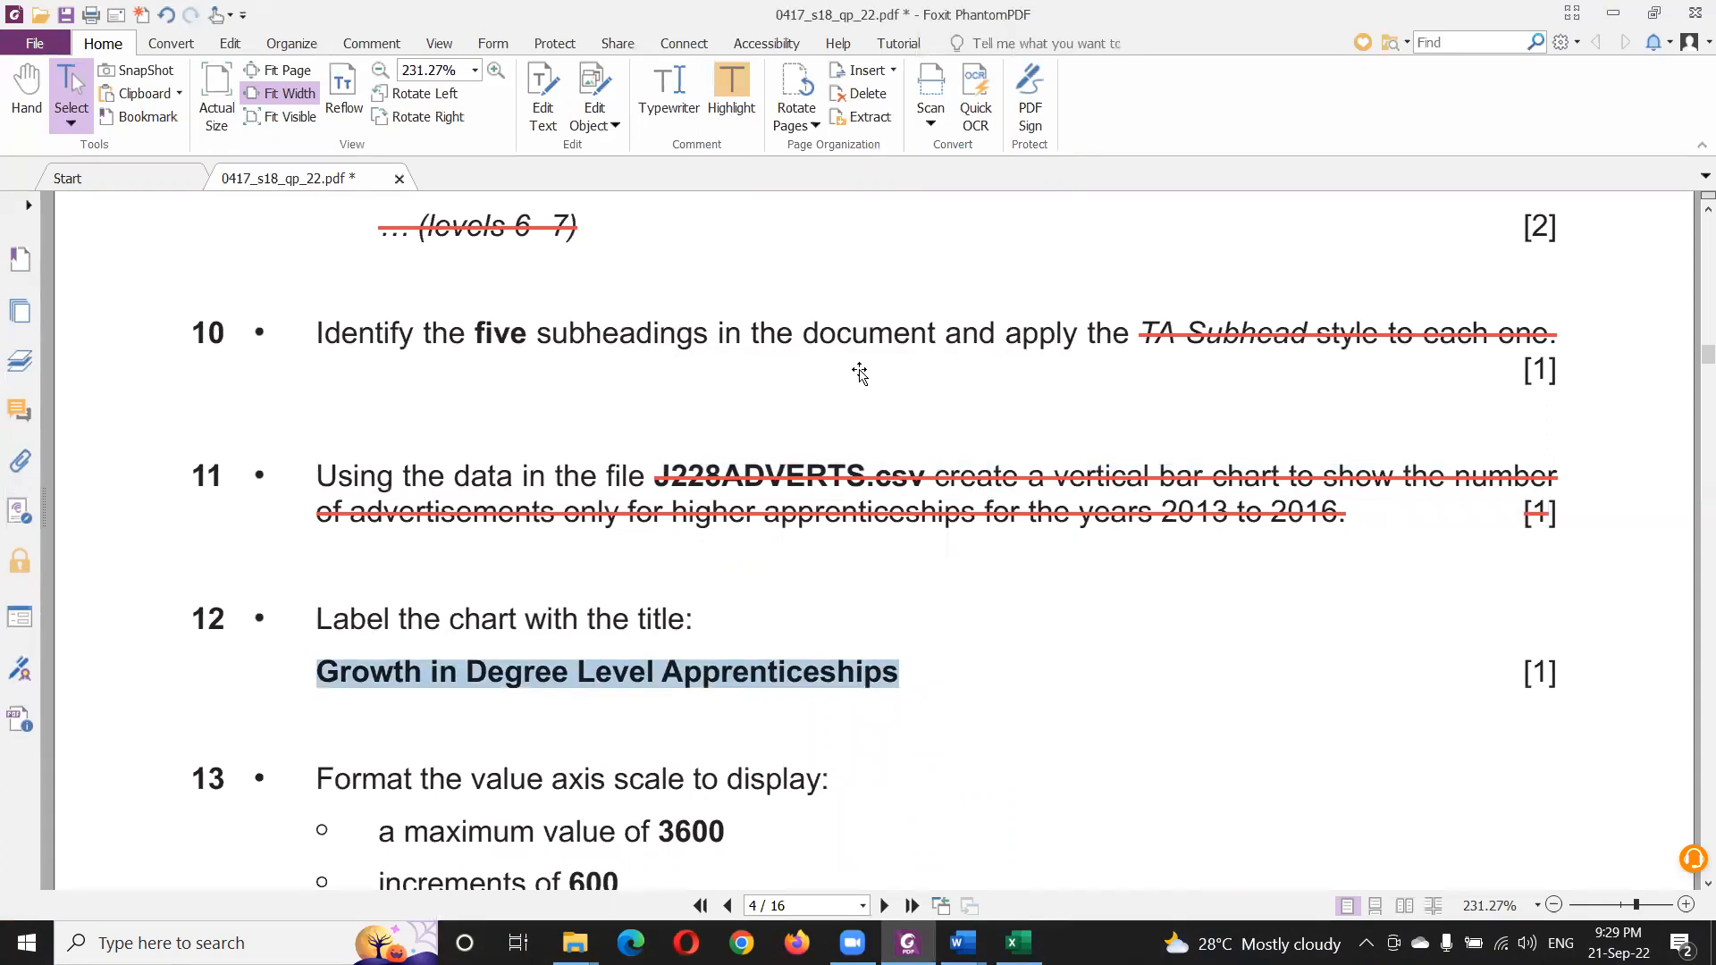
key(alt+Tab)
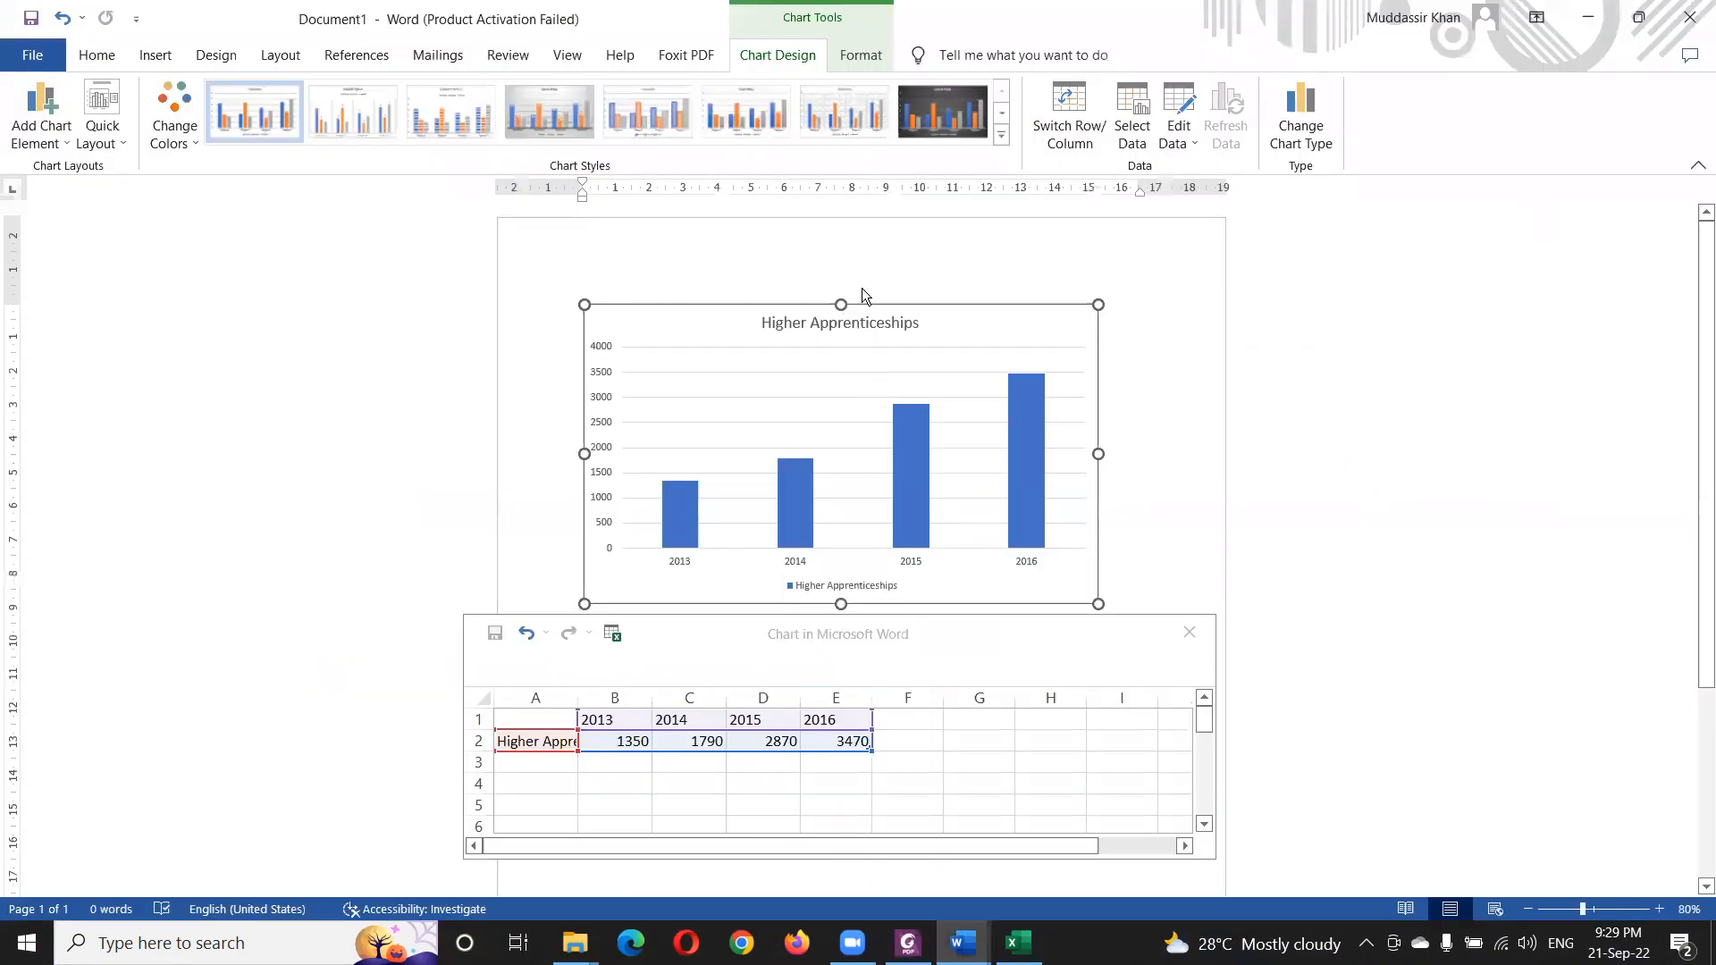
- Apply Quick Layout 7 to the chart, adding axis titles, gridlines and a legend
click(112, 147)
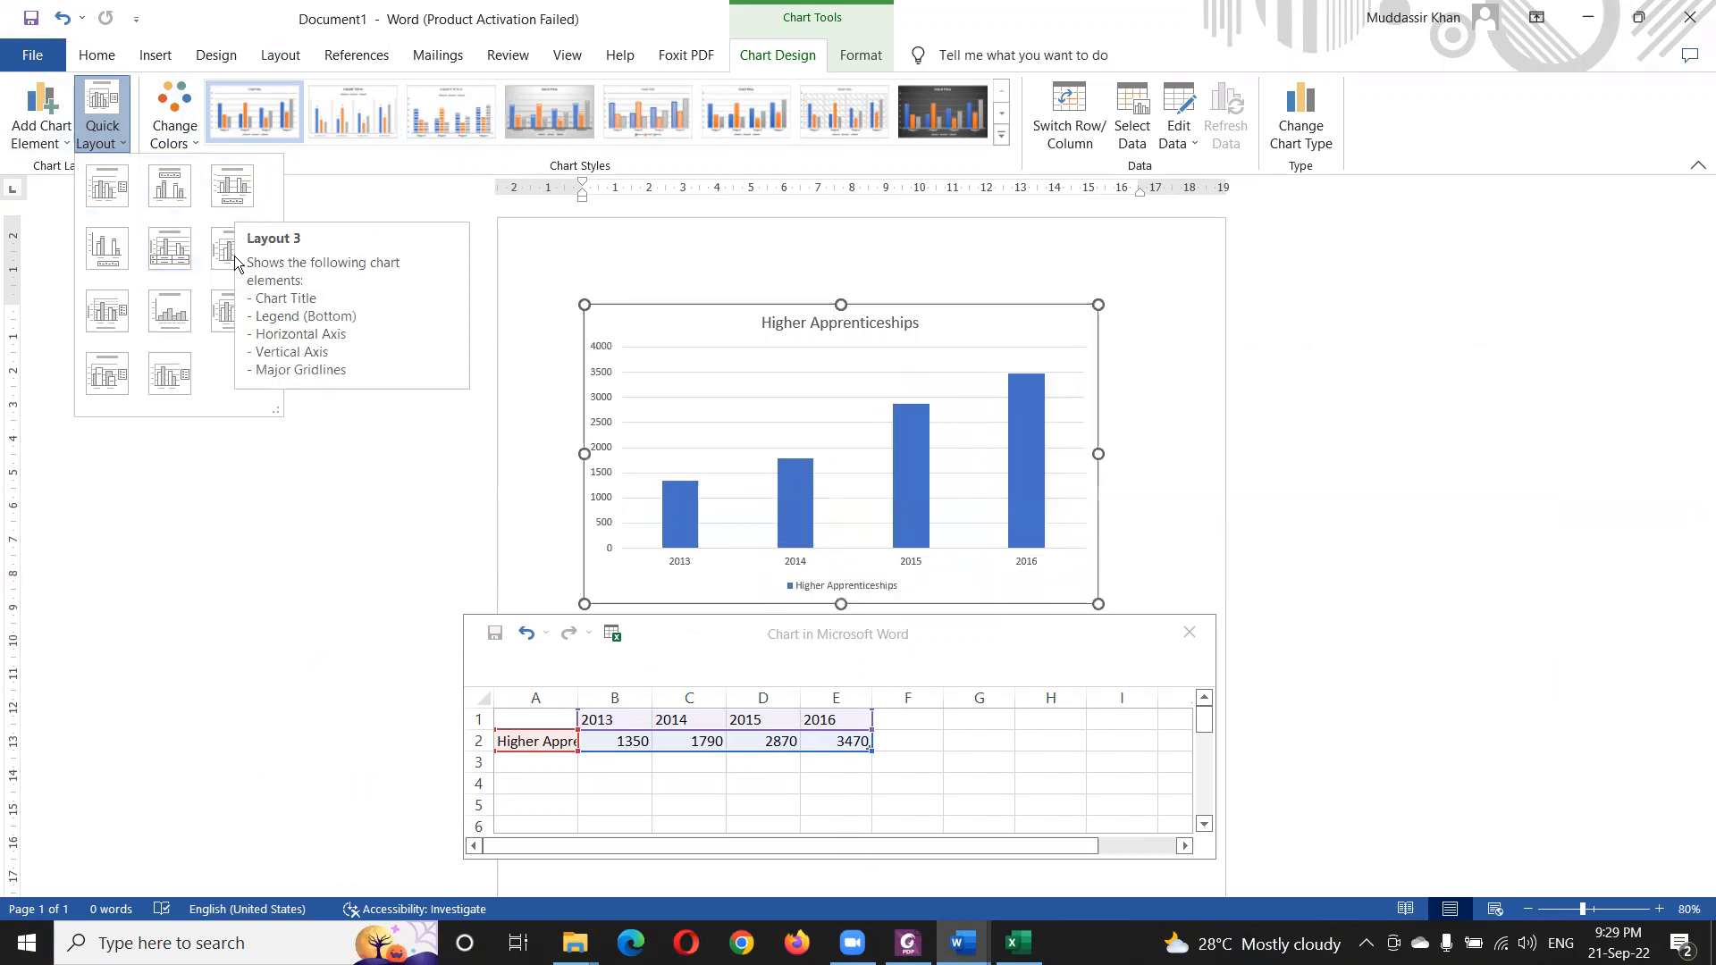
click(104, 313)
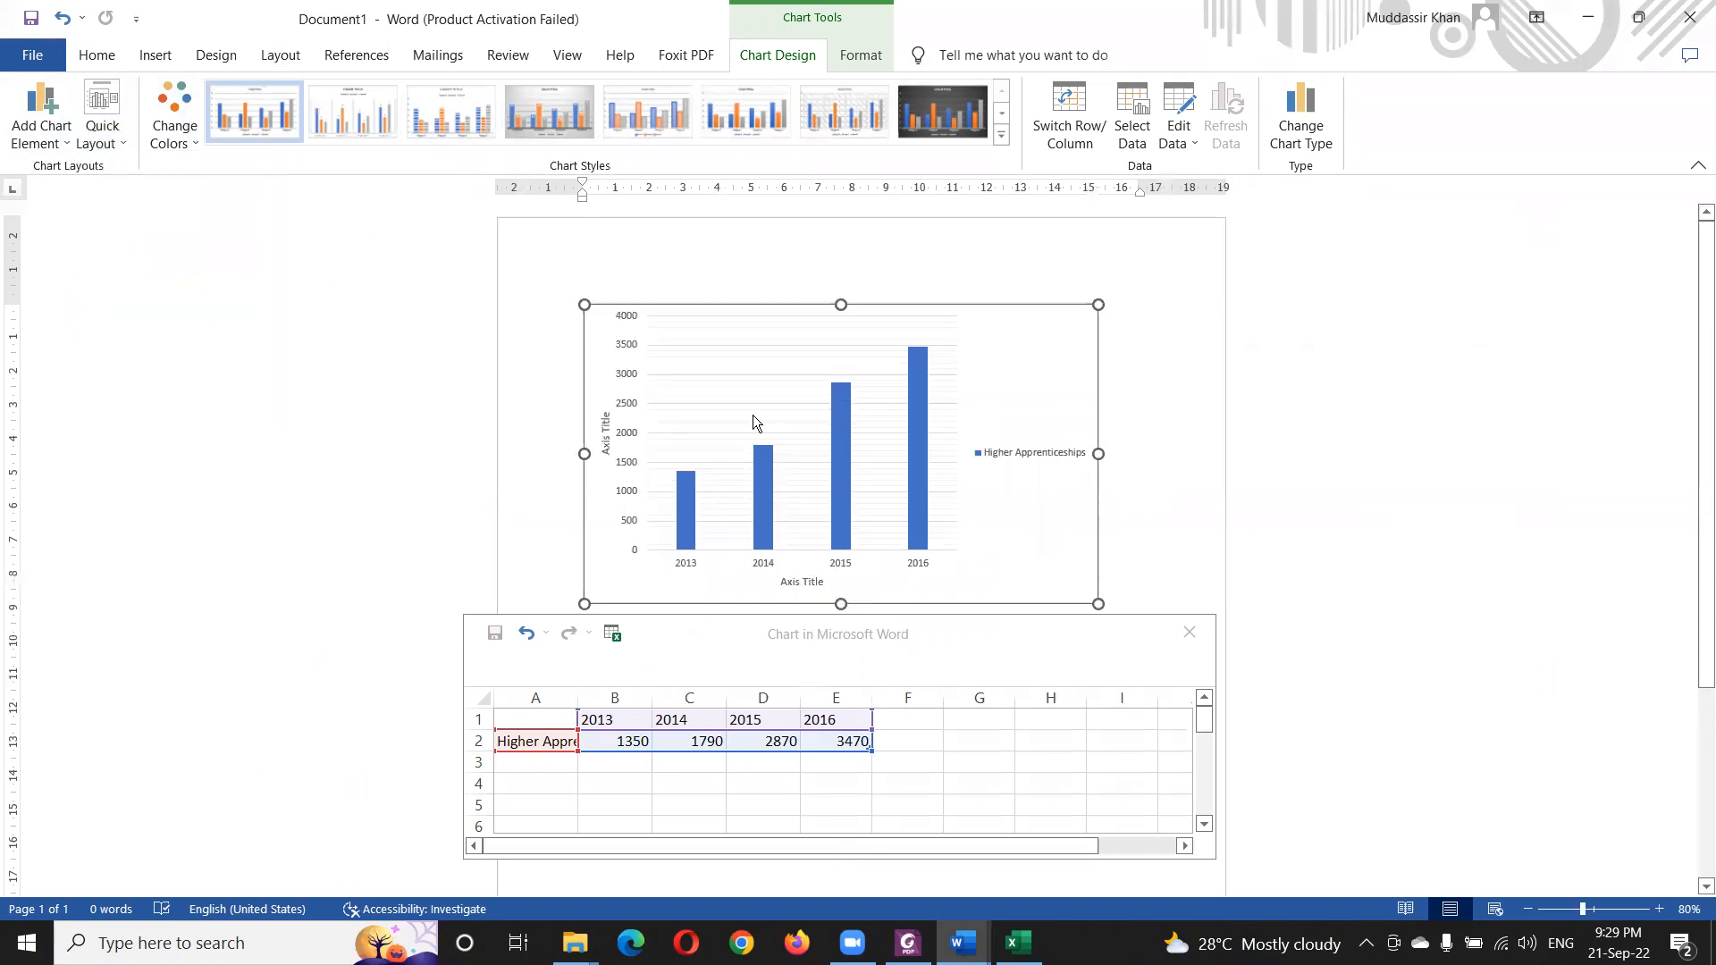
click(1154, 291)
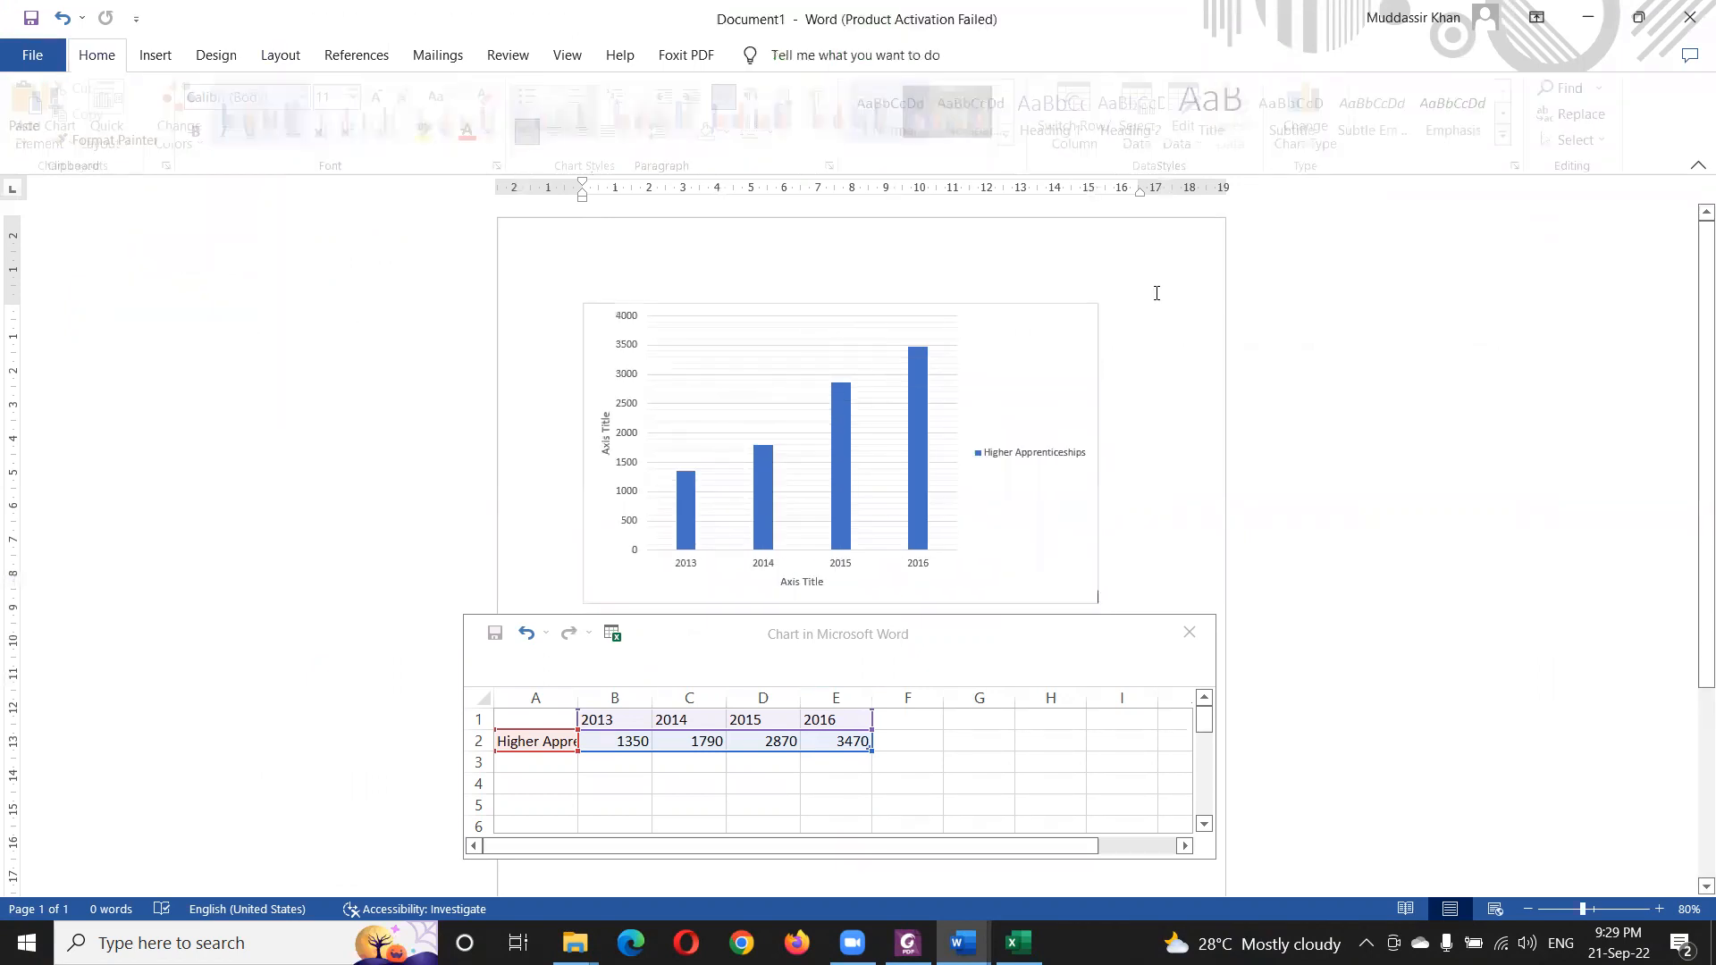
click(849, 259)
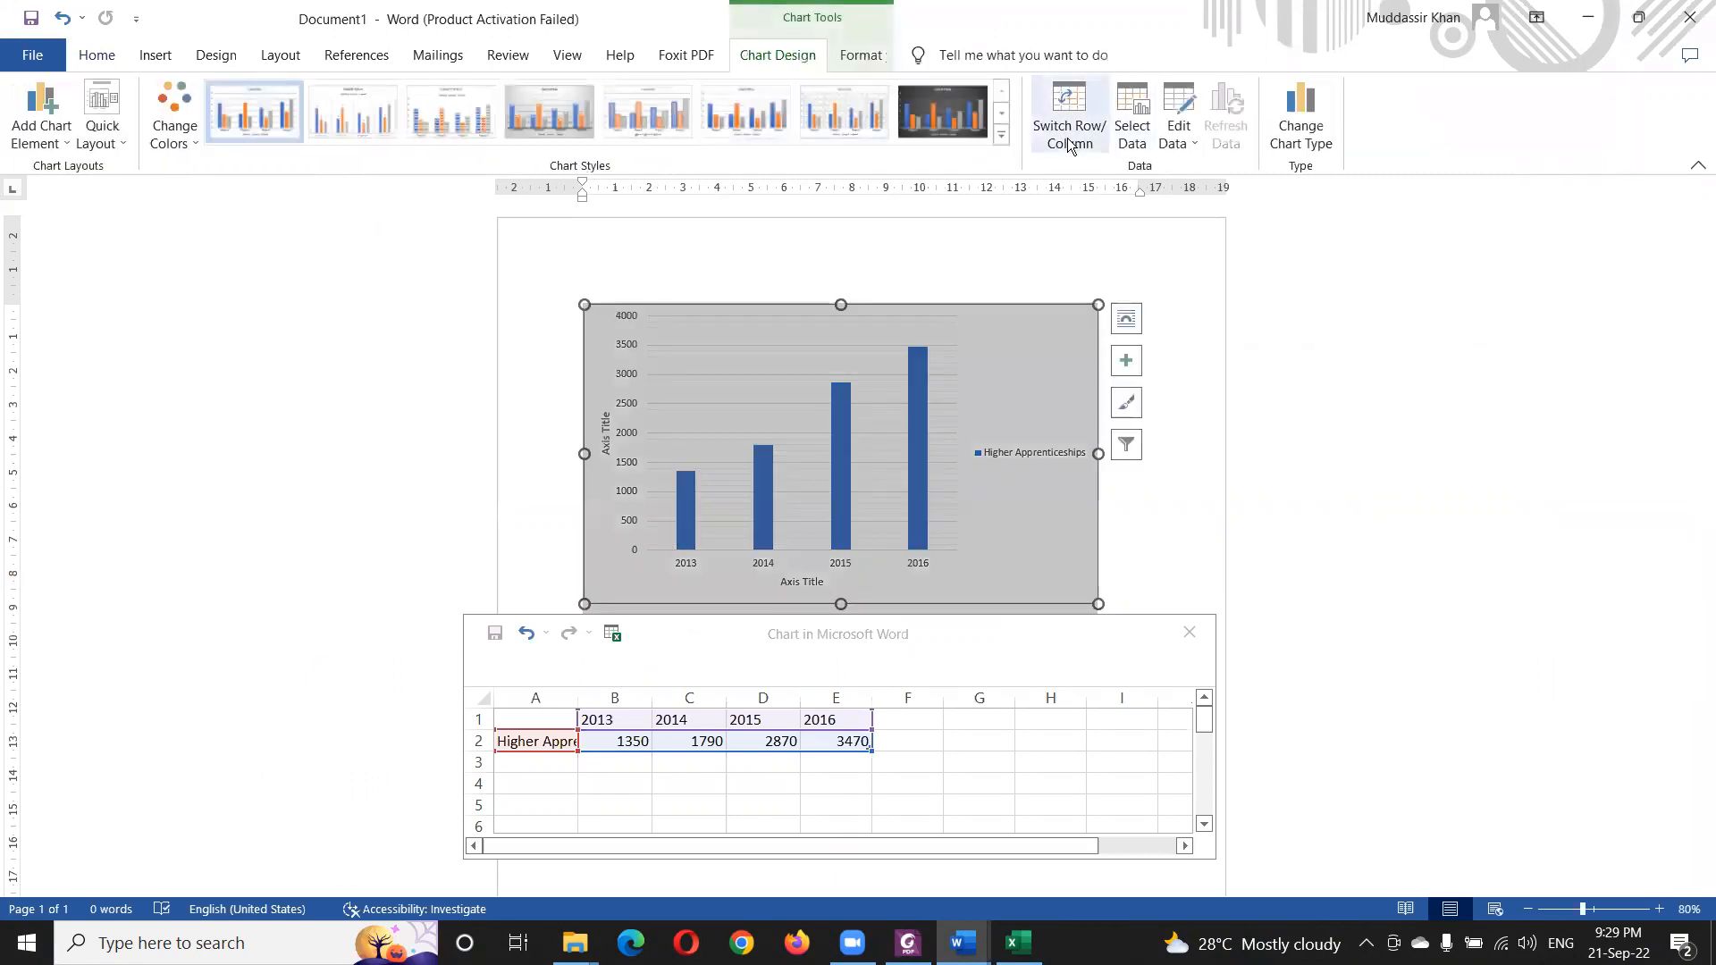
click(114, 139)
click(91, 141)
click(56, 146)
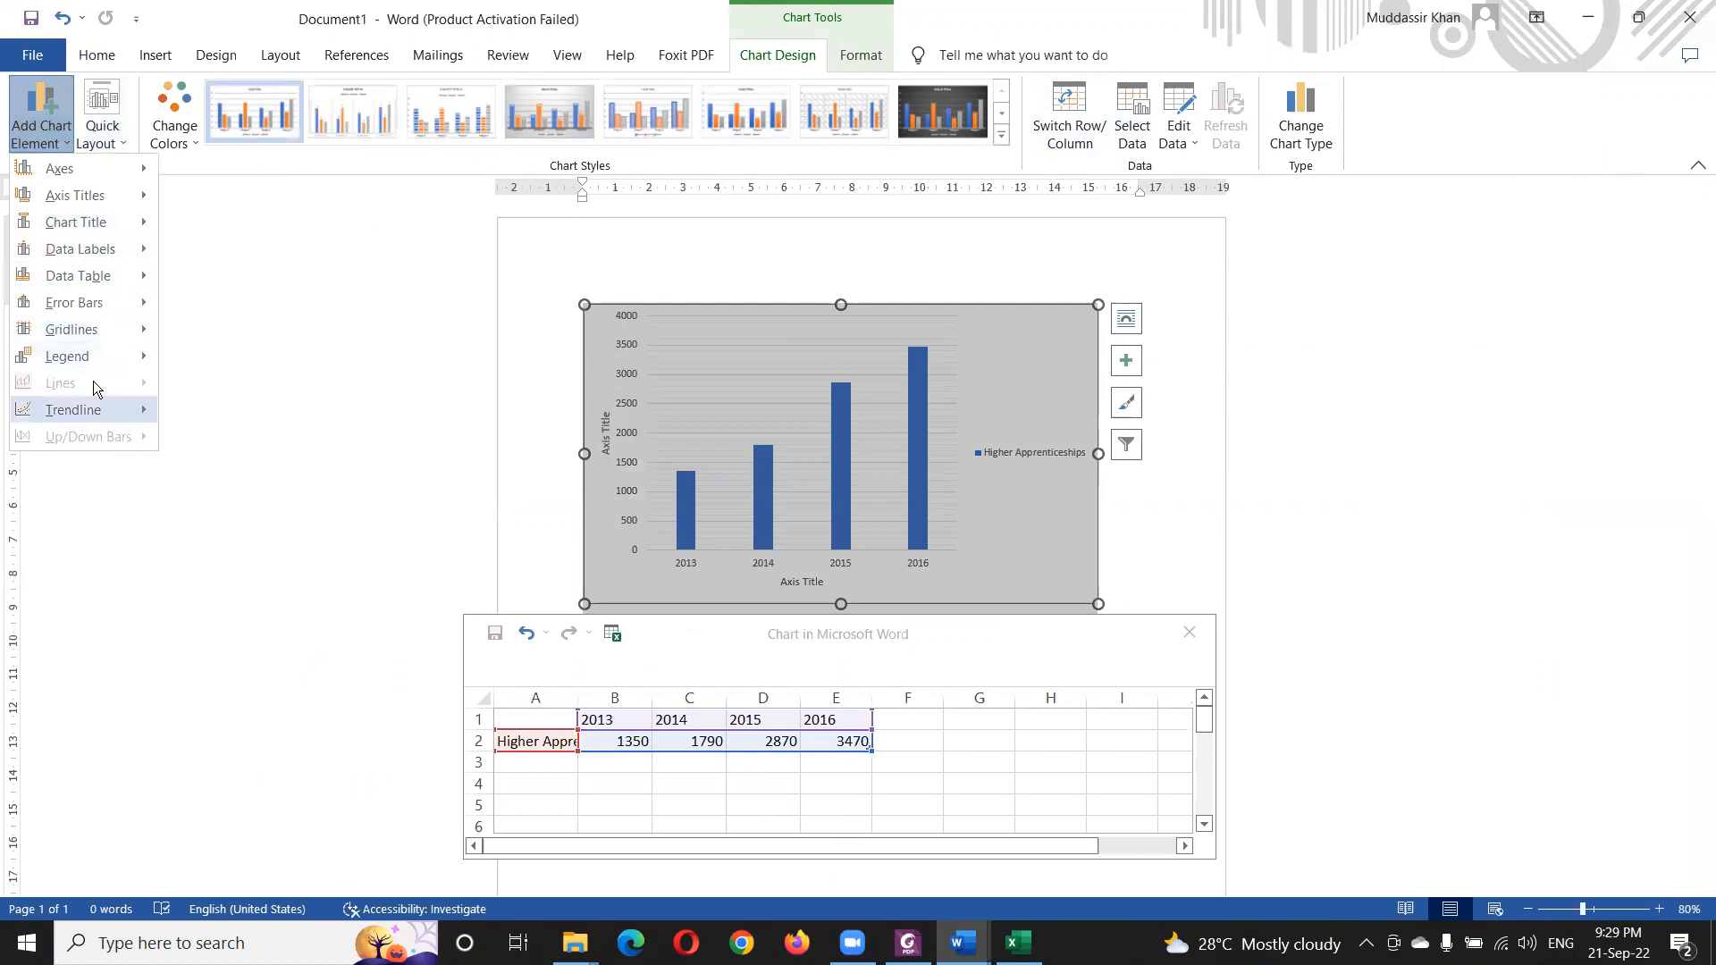
- Add the chart title 'Growth in Degree Level Apprenticeships' above the chart
mouse_move(129, 221)
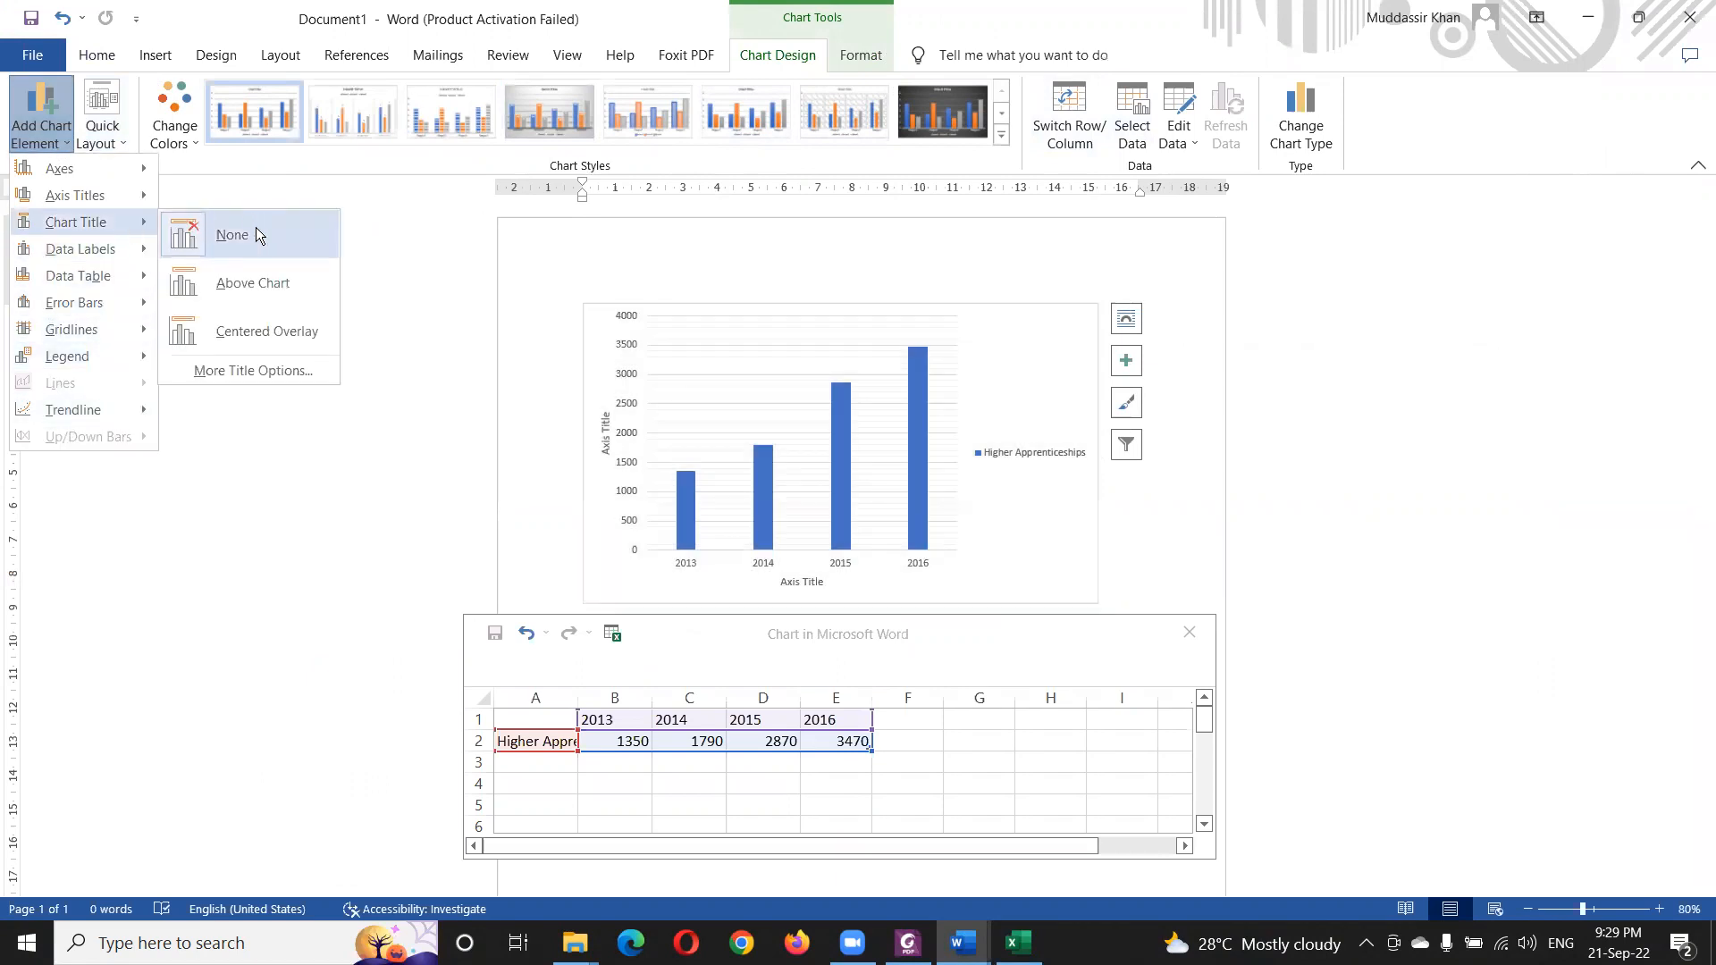
click(257, 284)
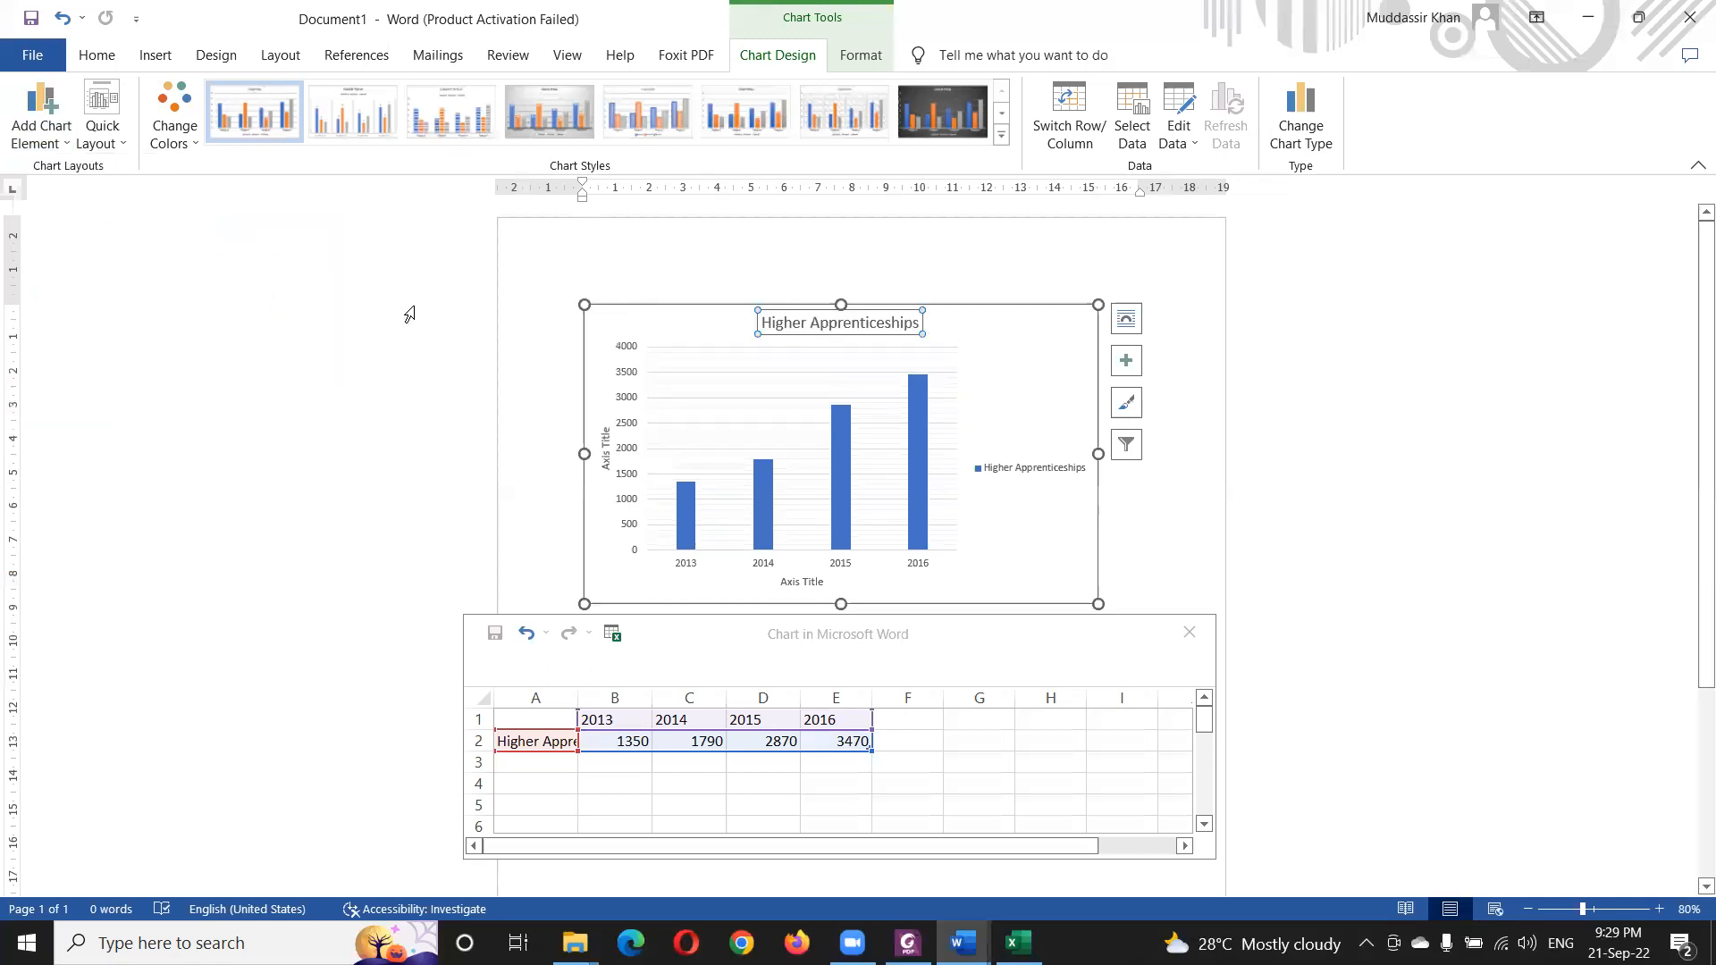
click(820, 326)
triple_click(820, 326)
key(ctrl+v)
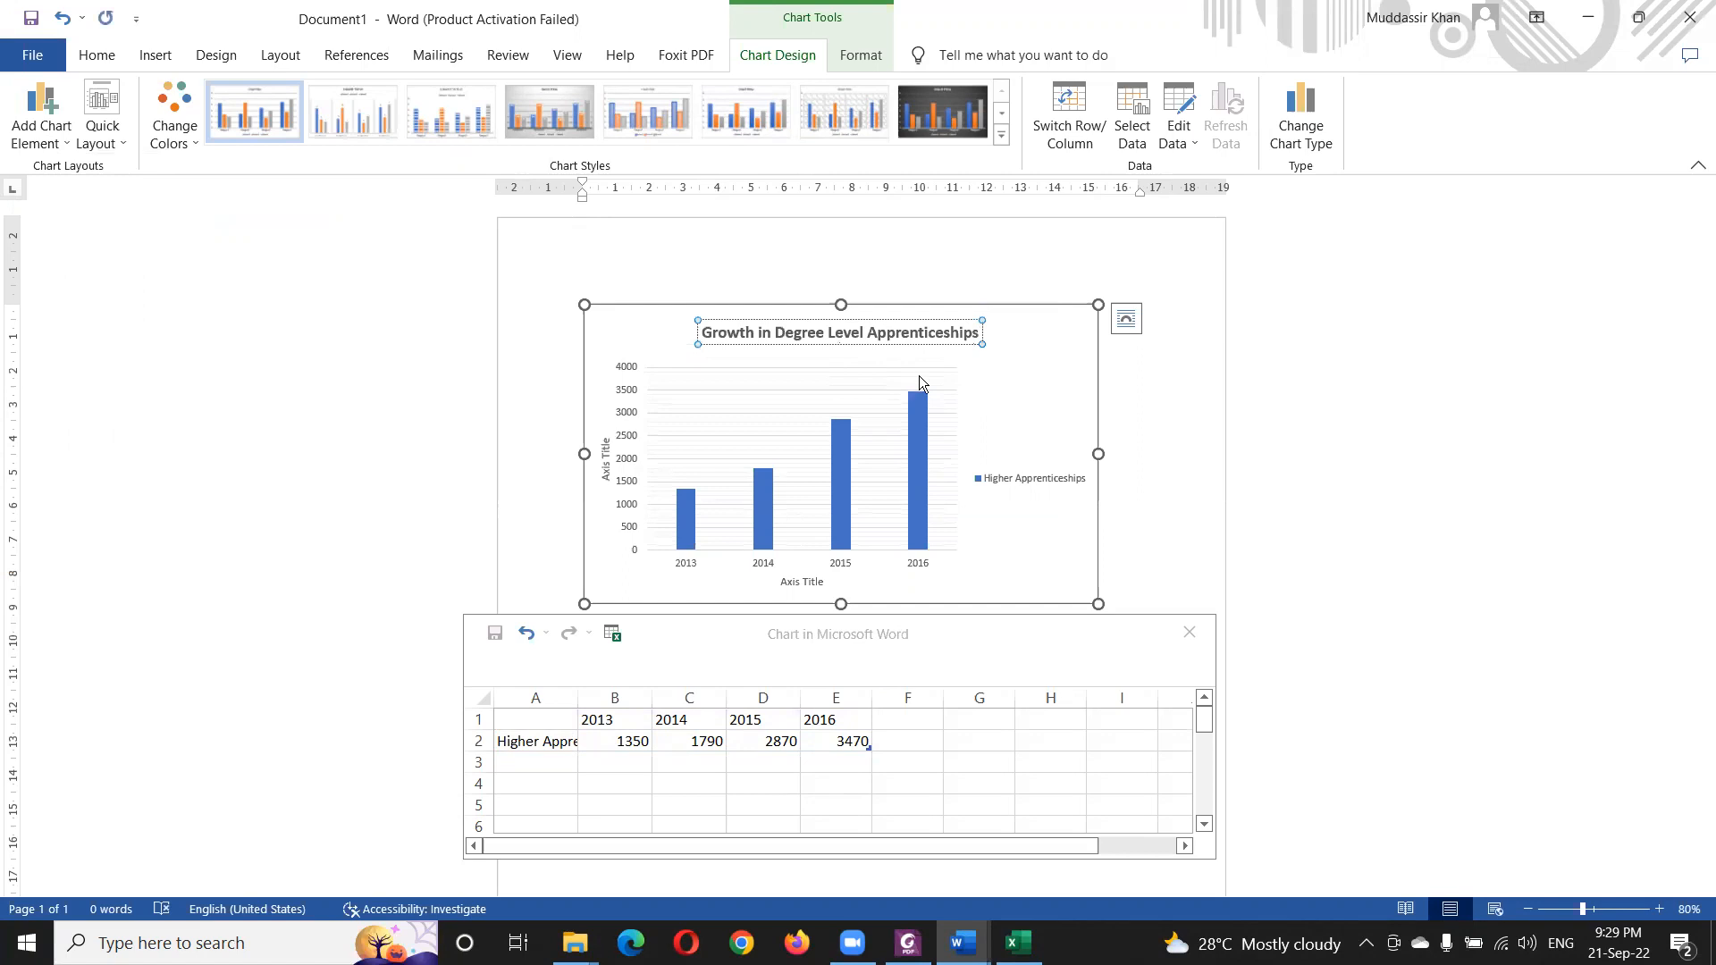
click(1033, 336)
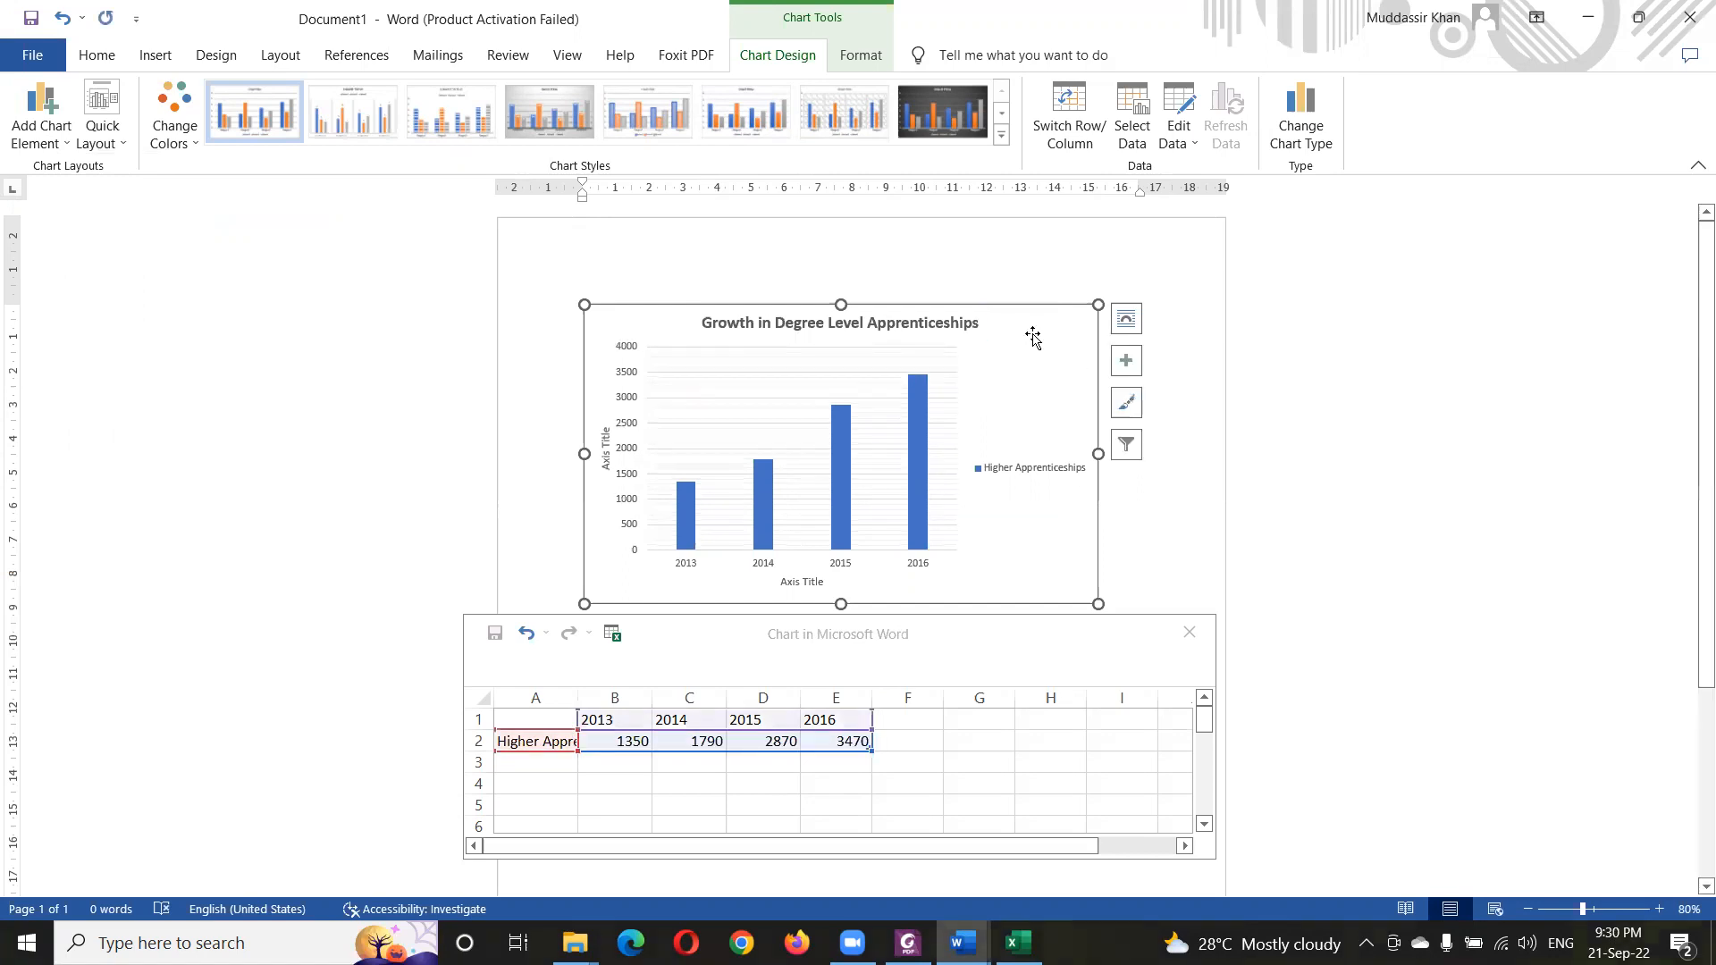
key(alt+Tab)
- Strike out question 12's chart-title instruction and select question 13's axis-scale text
right_click(586, 679)
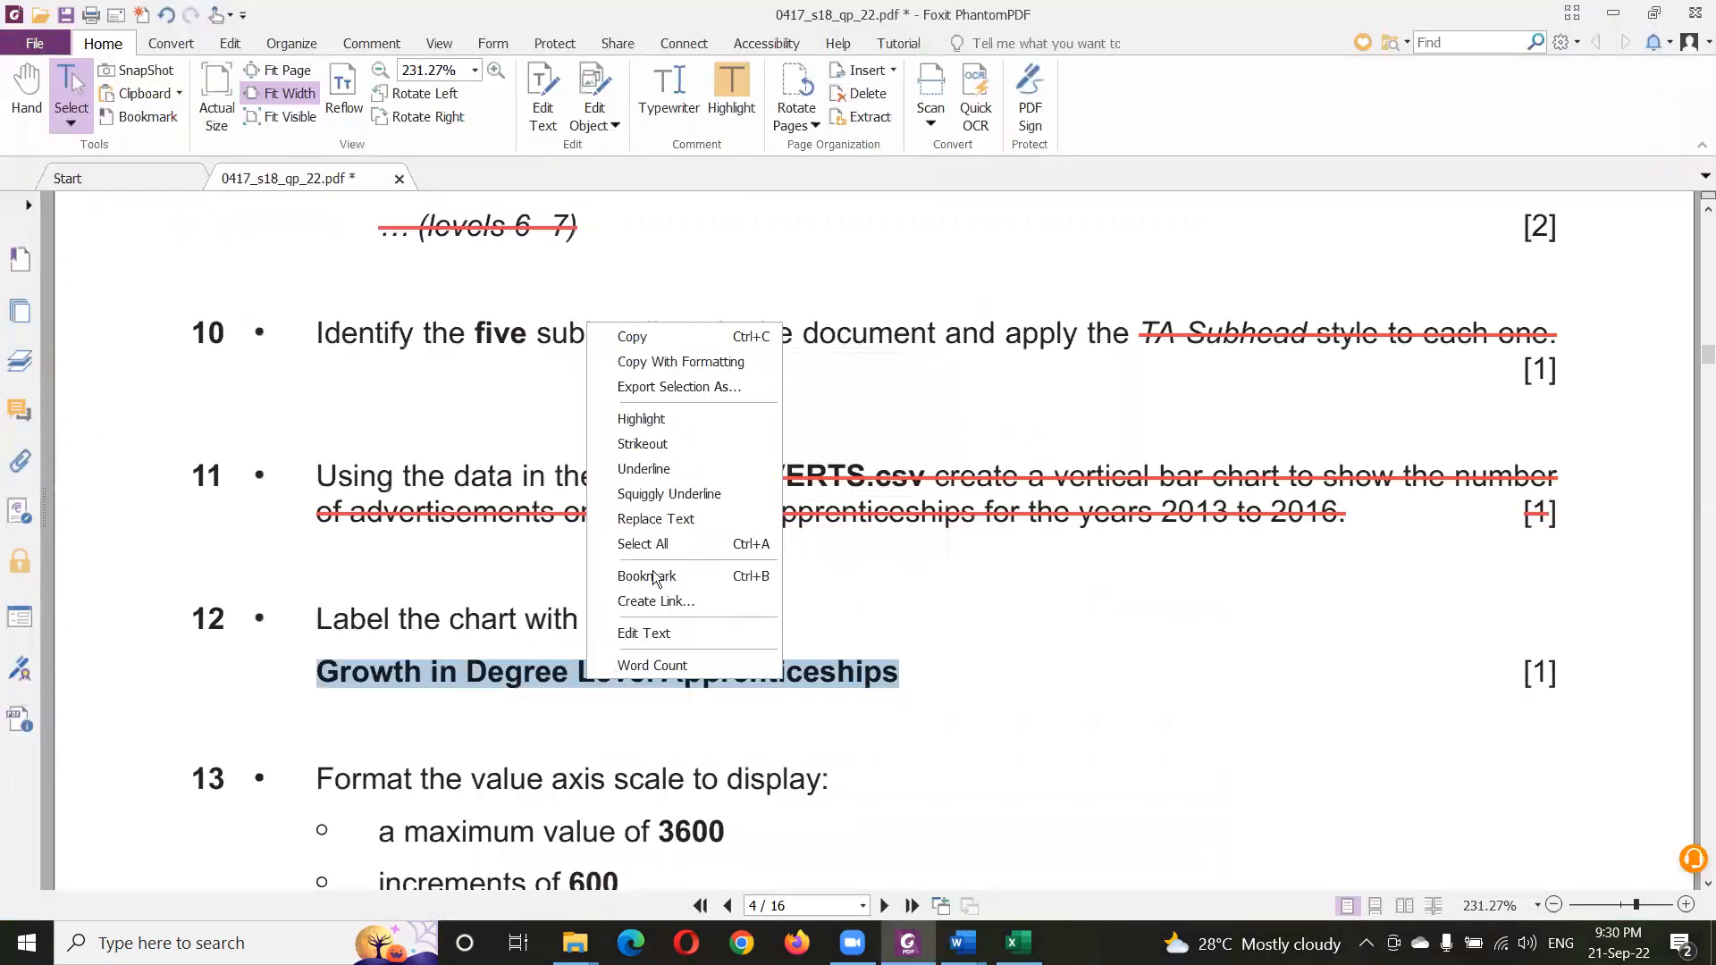
click(690, 431)
scroll(767, 511, down, 1)
scroll(540, 586, down, 1)
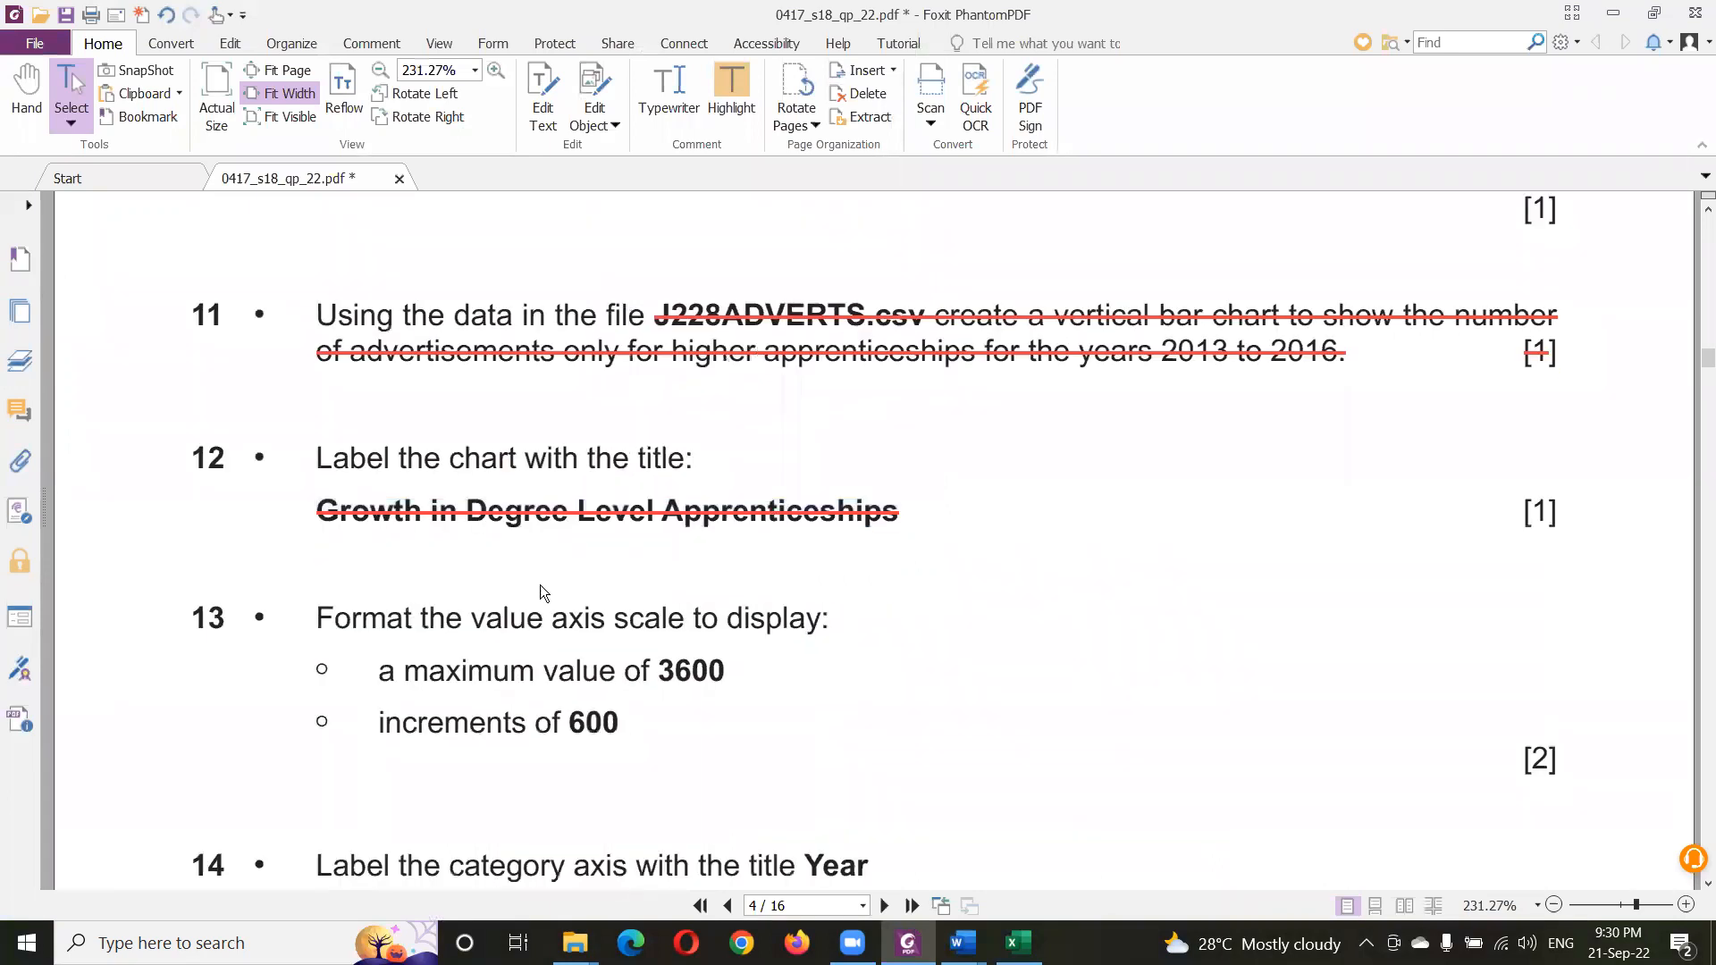
drag(336, 614, 715, 724)
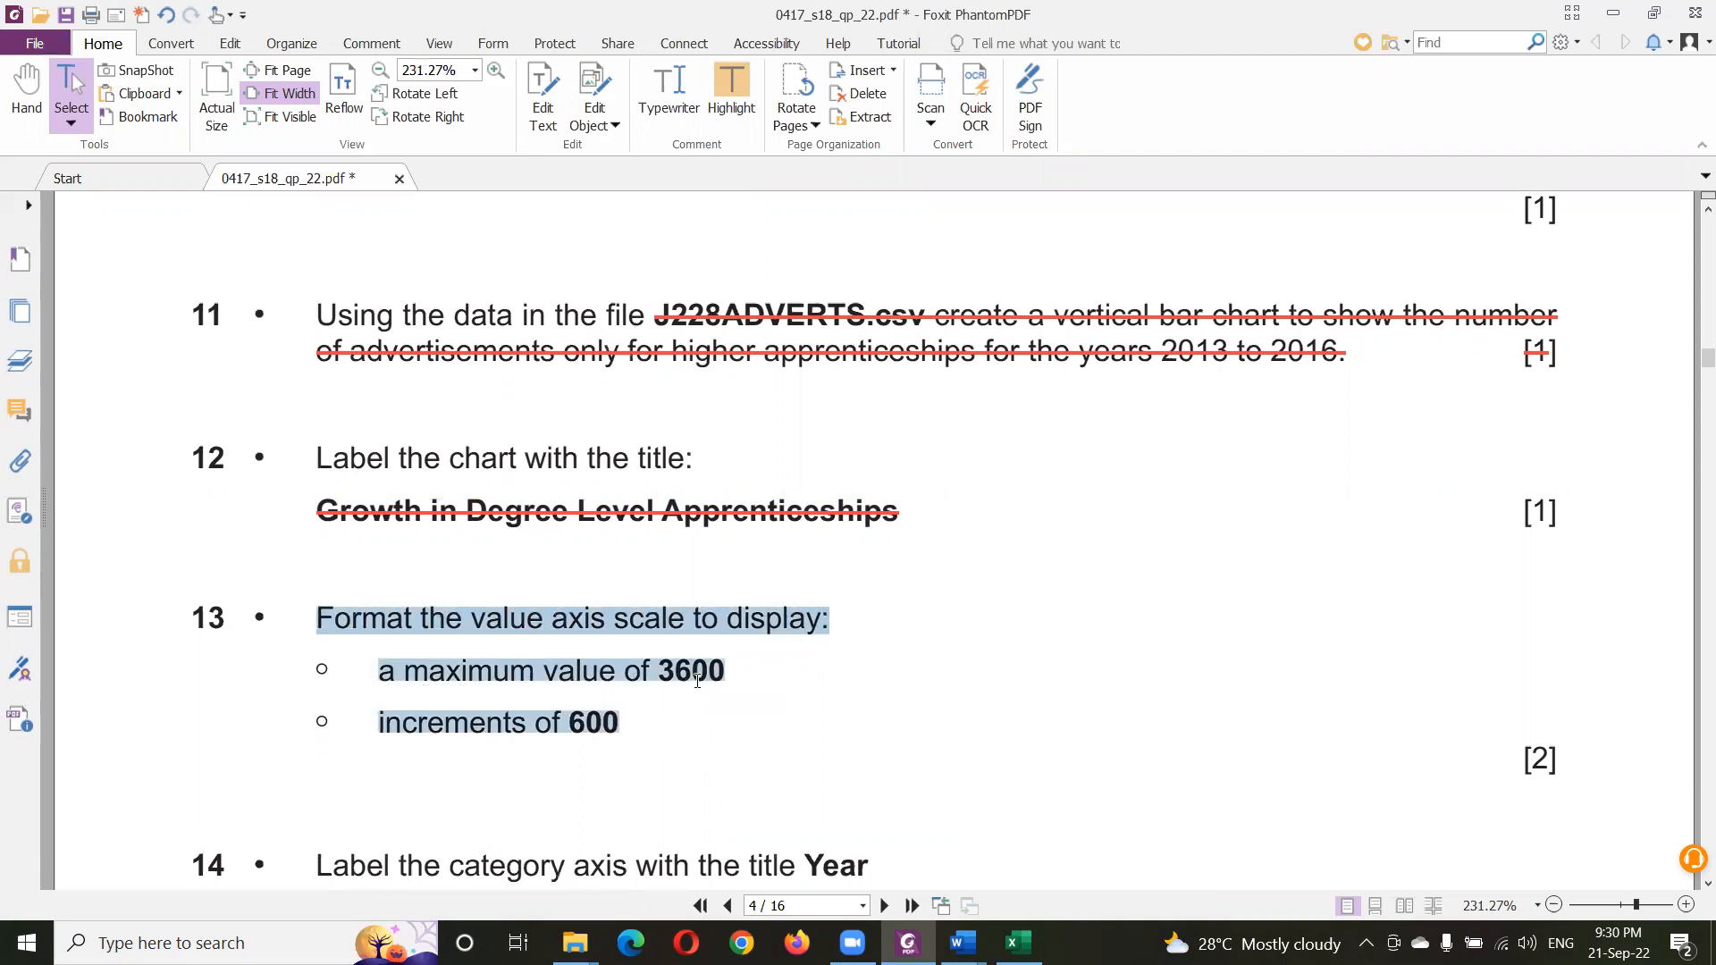
key(alt+Tab)
click(631, 379)
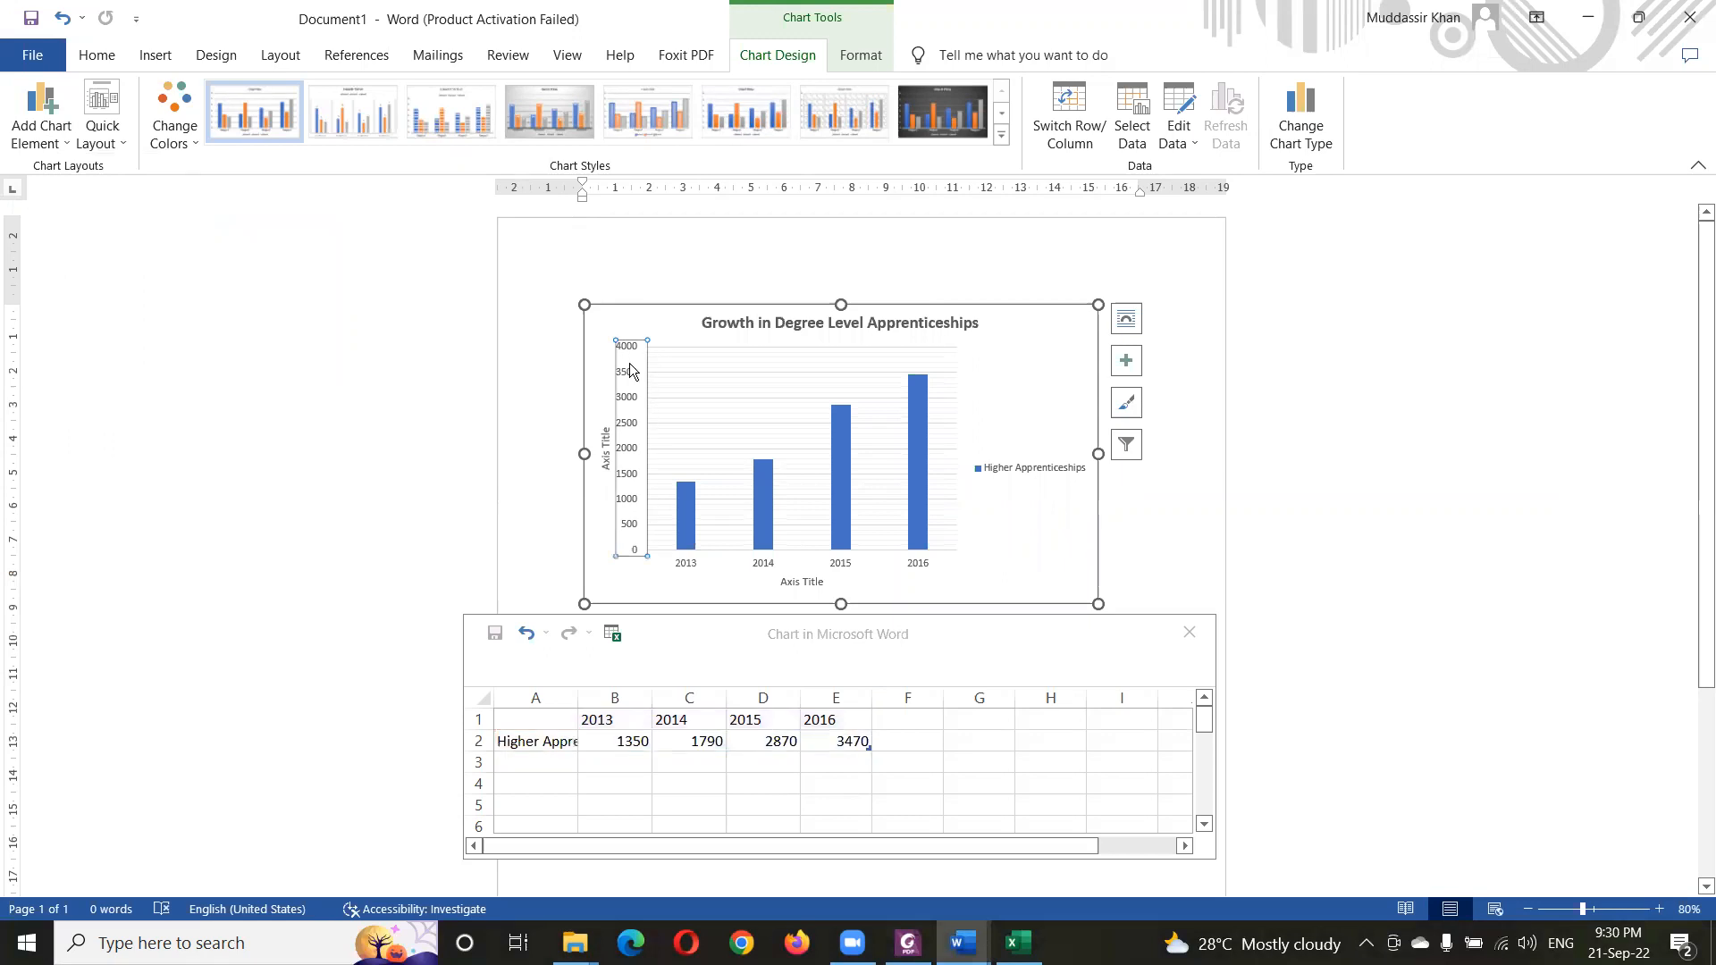
- Set the chart's value axis maximum to 3600 in Format Axis
right_click(629, 366)
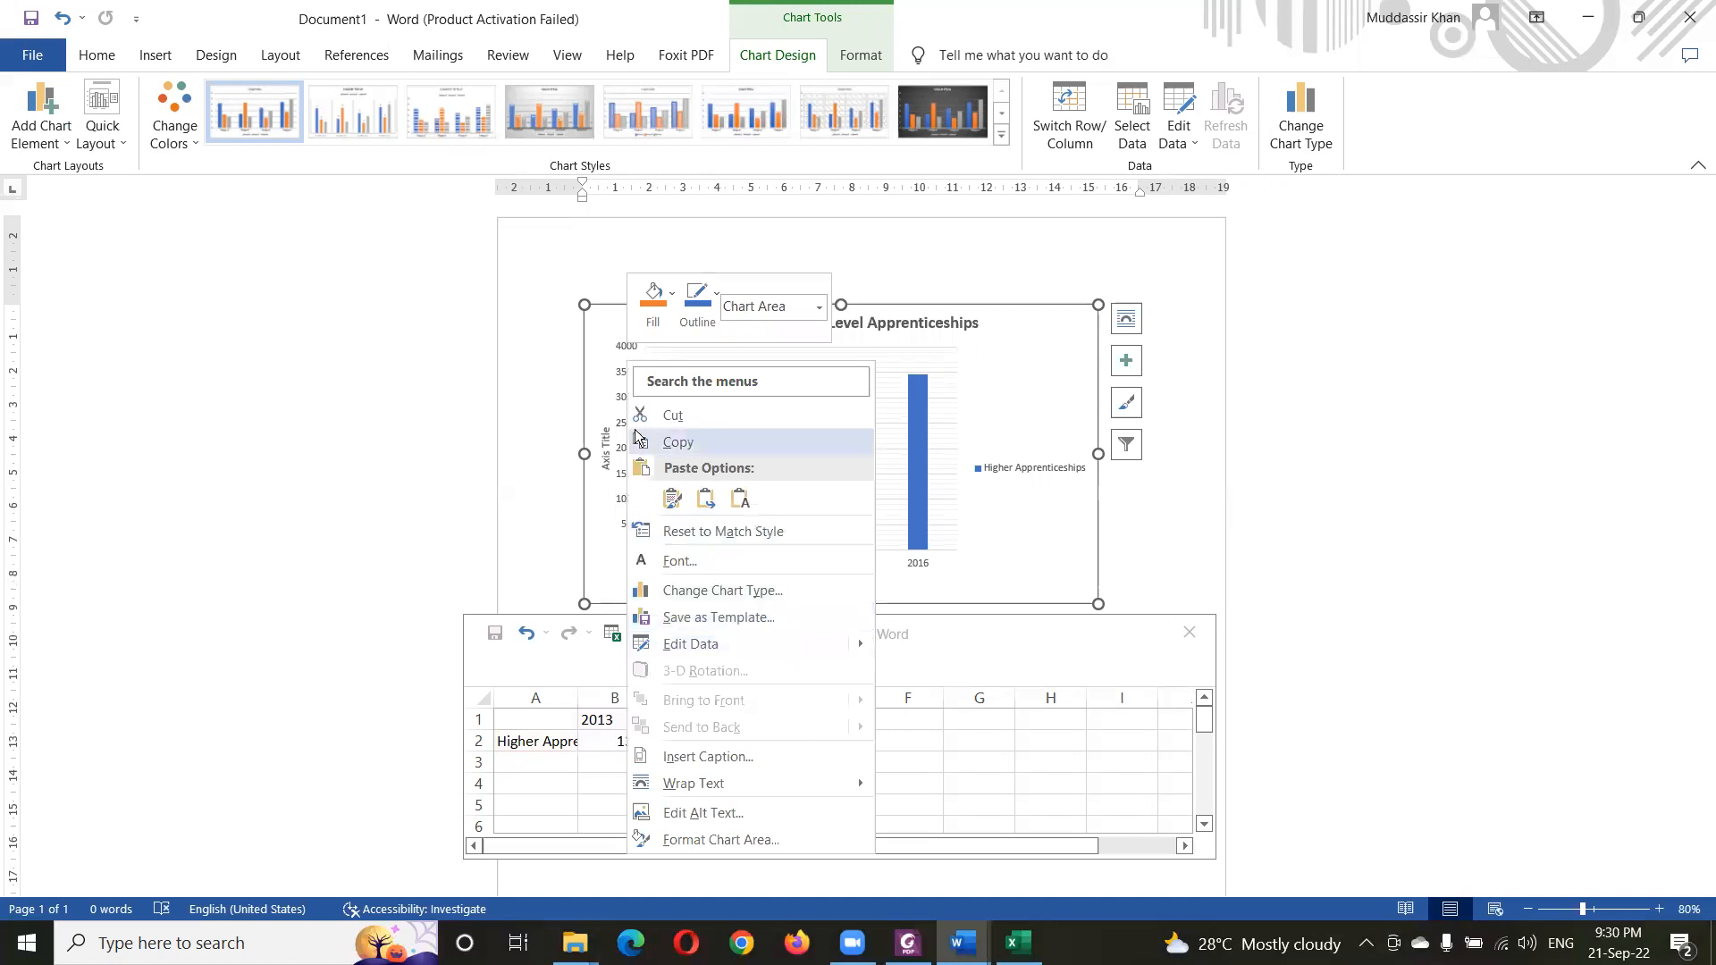
click(604, 421)
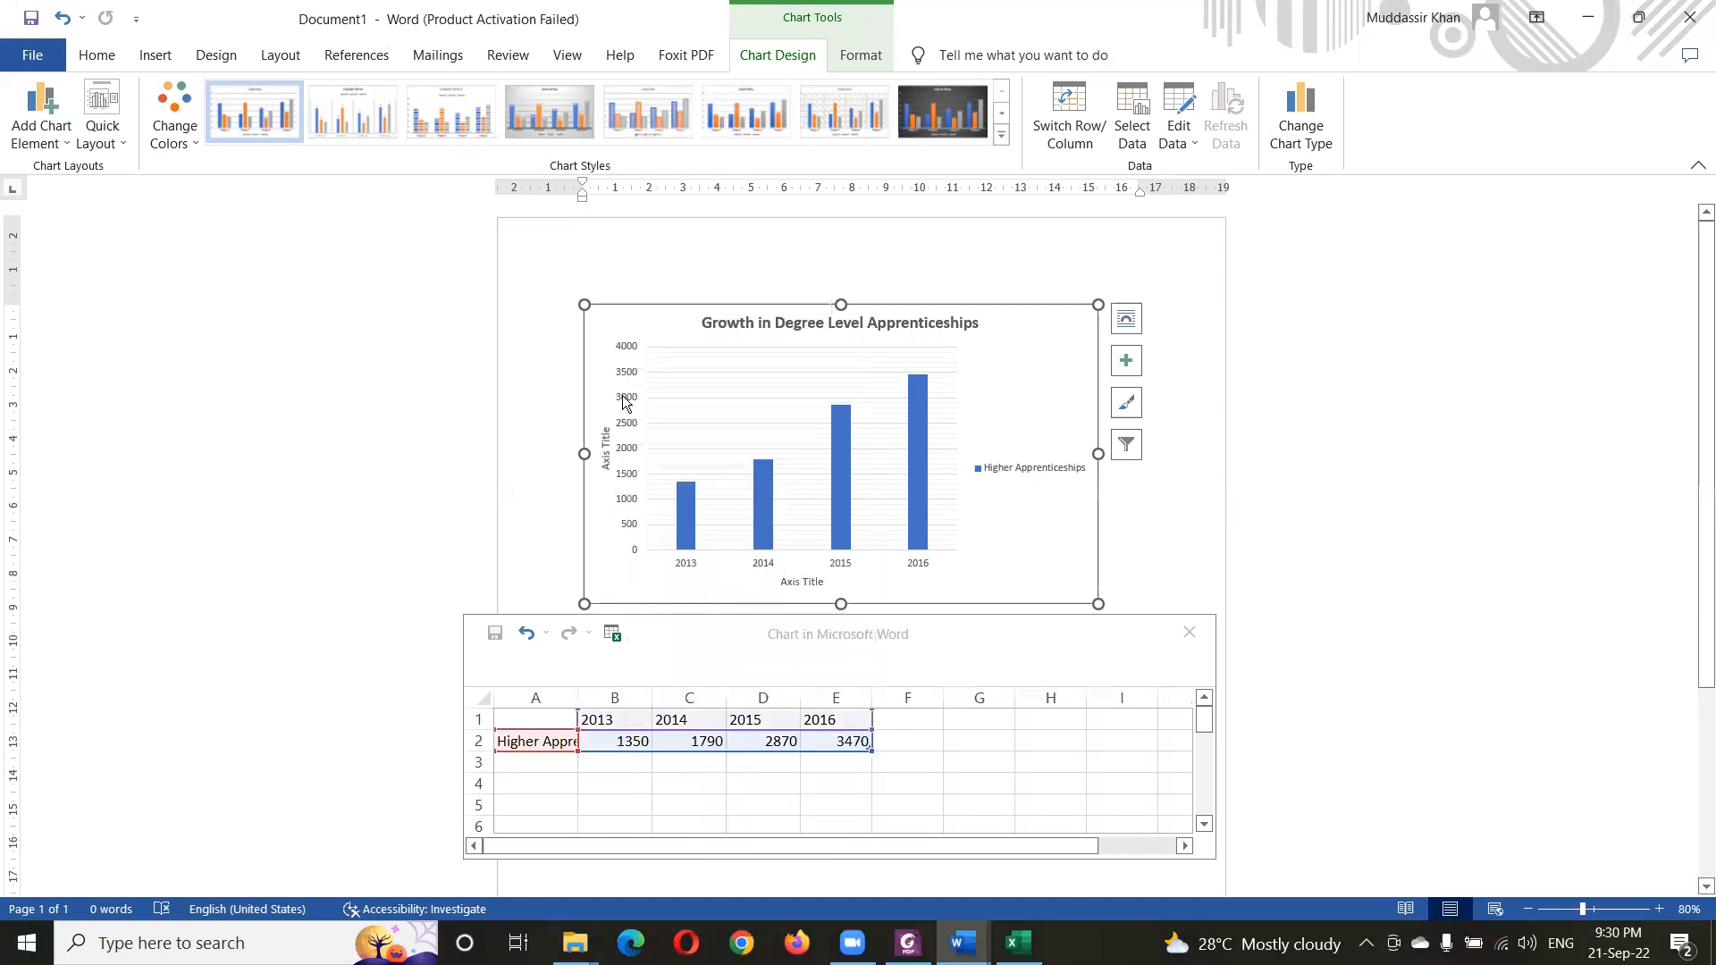
click(625, 404)
right_click(625, 404)
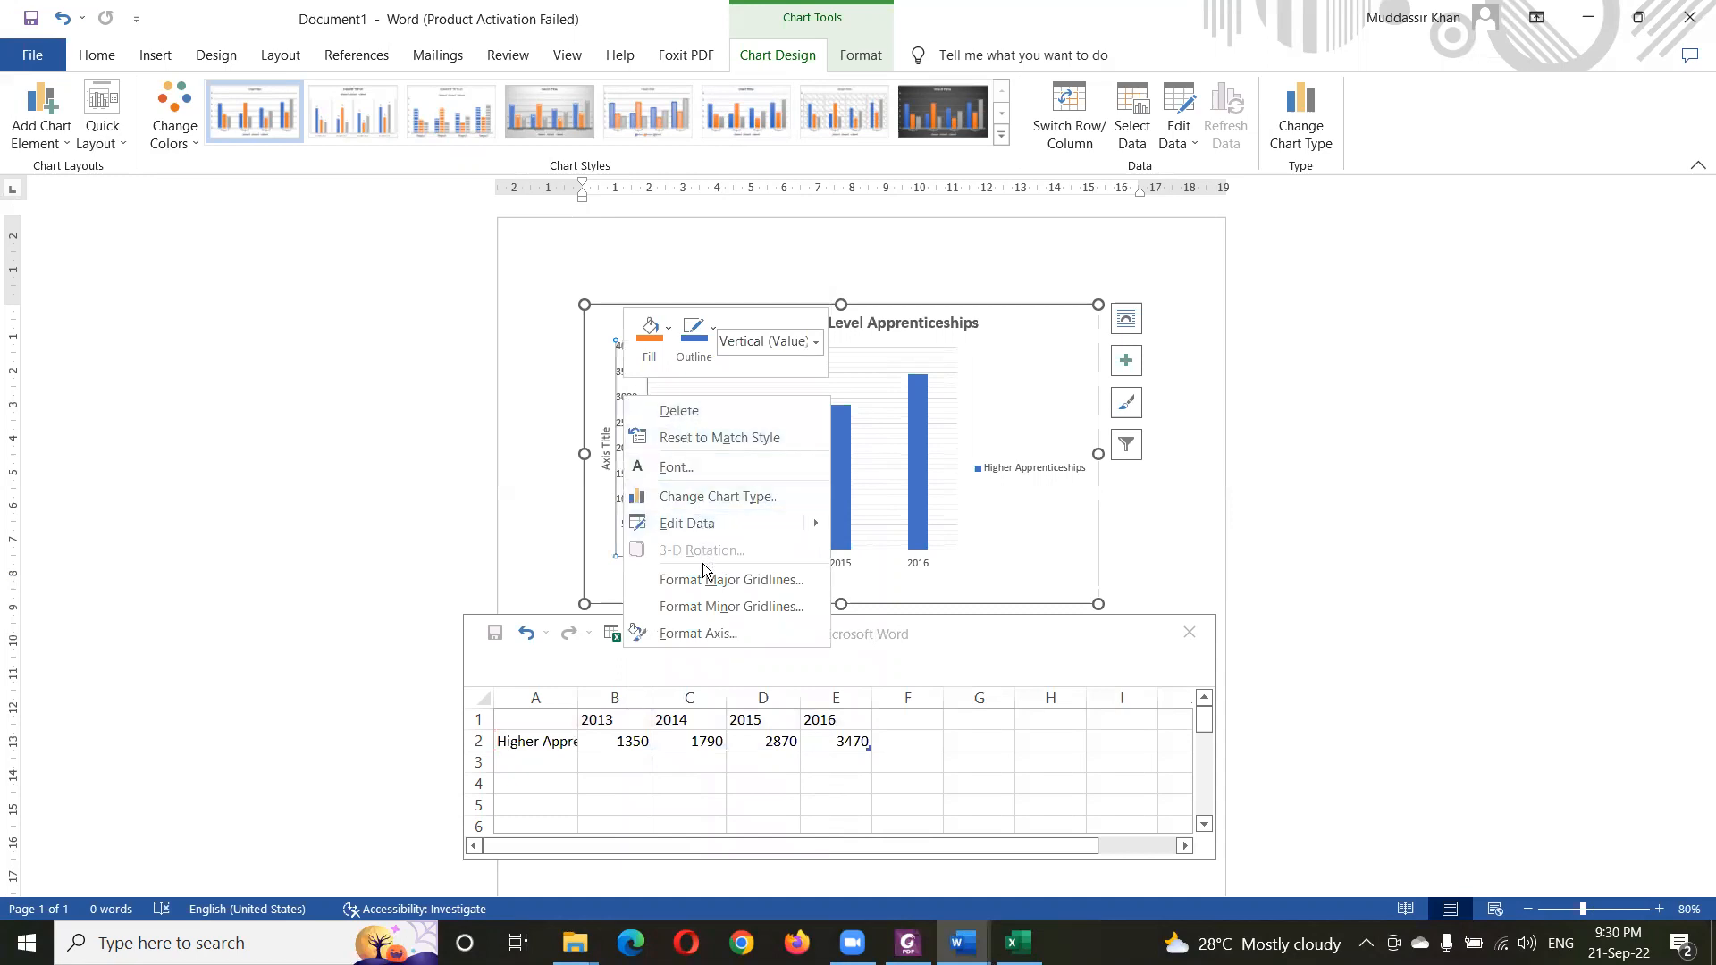
click(738, 635)
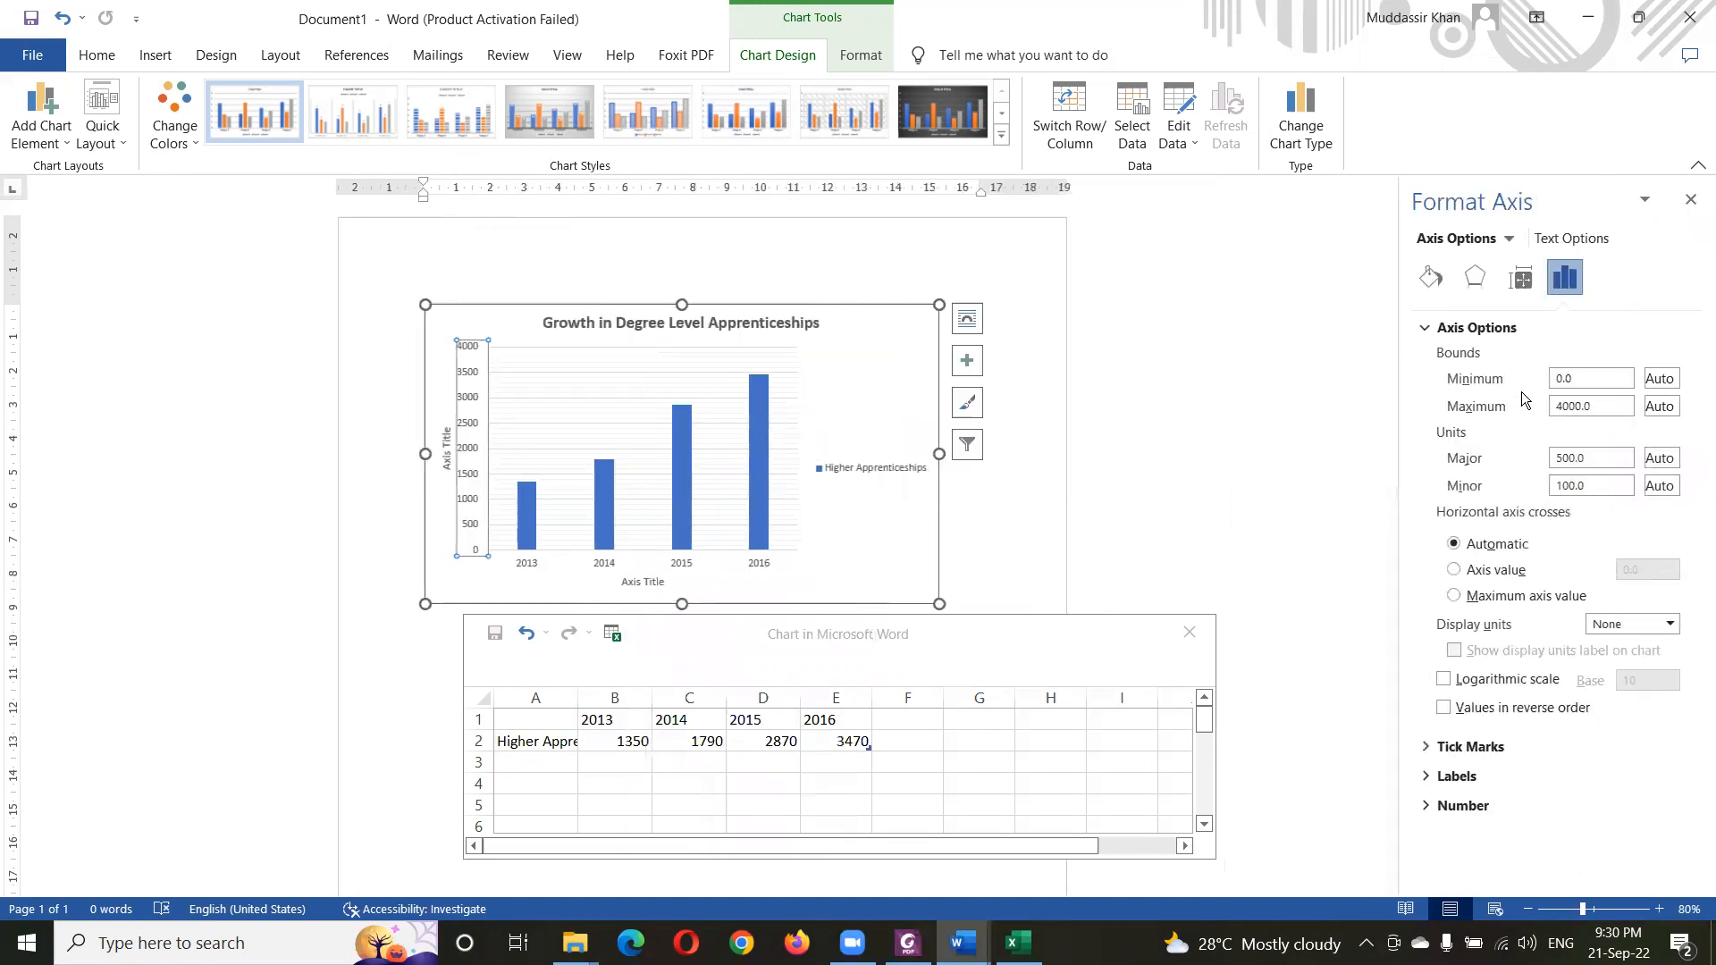
double_click(1594, 408)
text(3600)
key(Return)
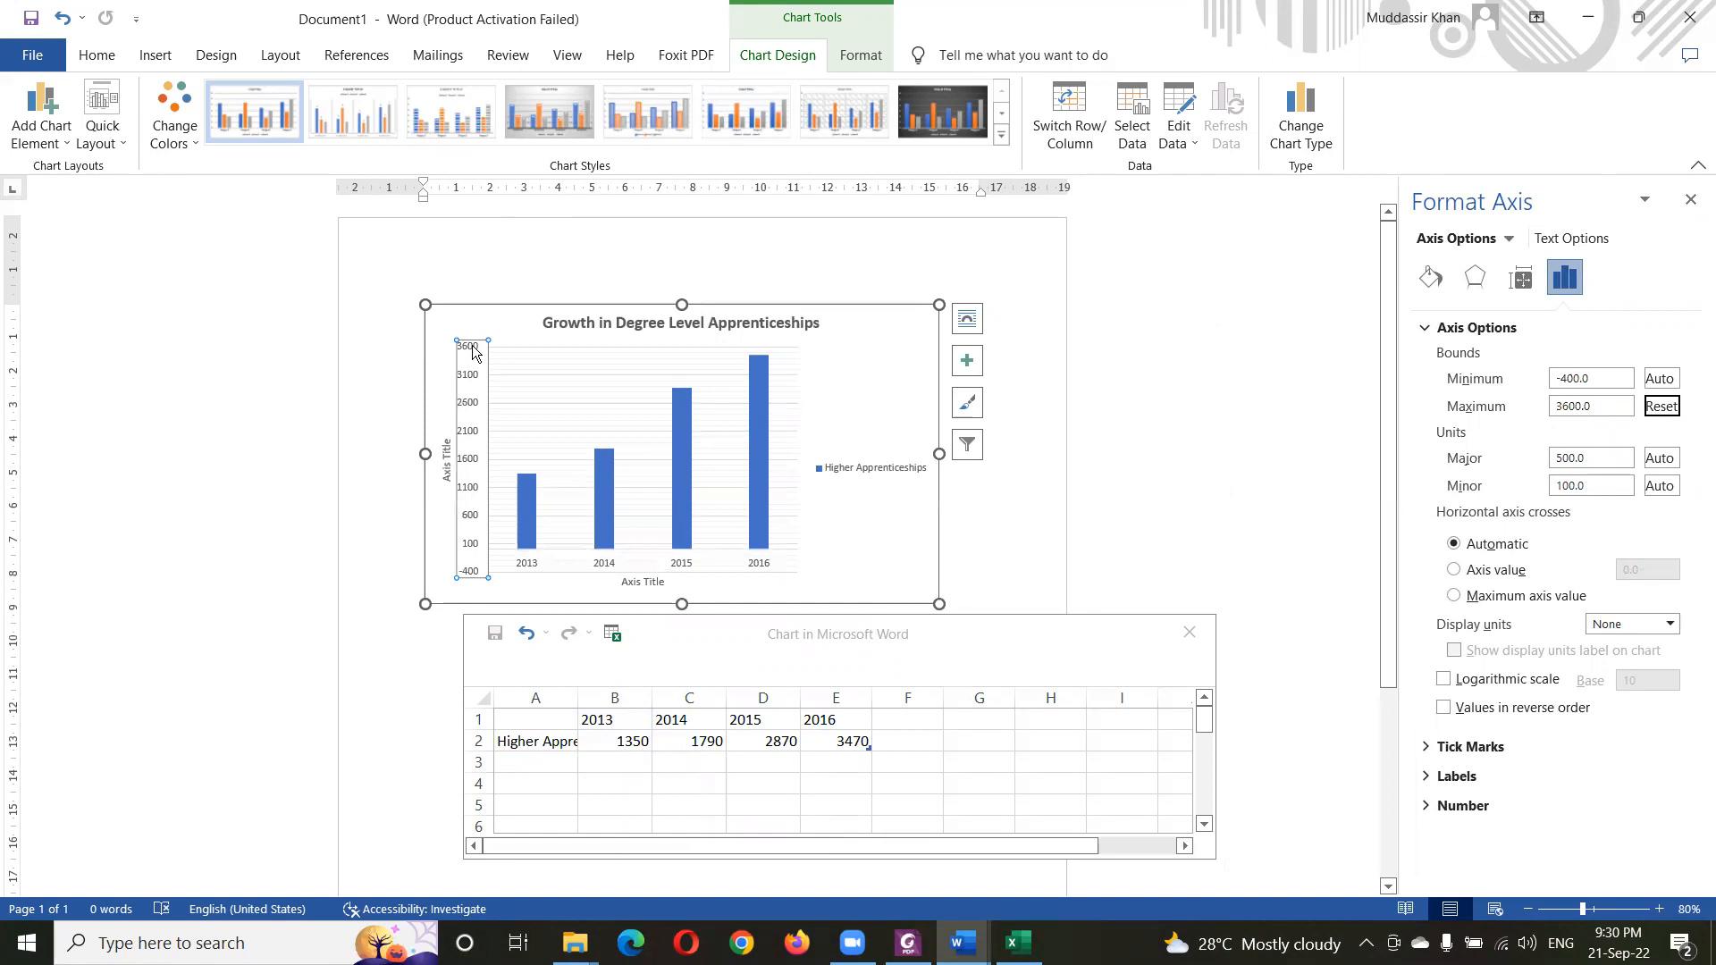
- Set the value axis major unit to 600
click(906, 943)
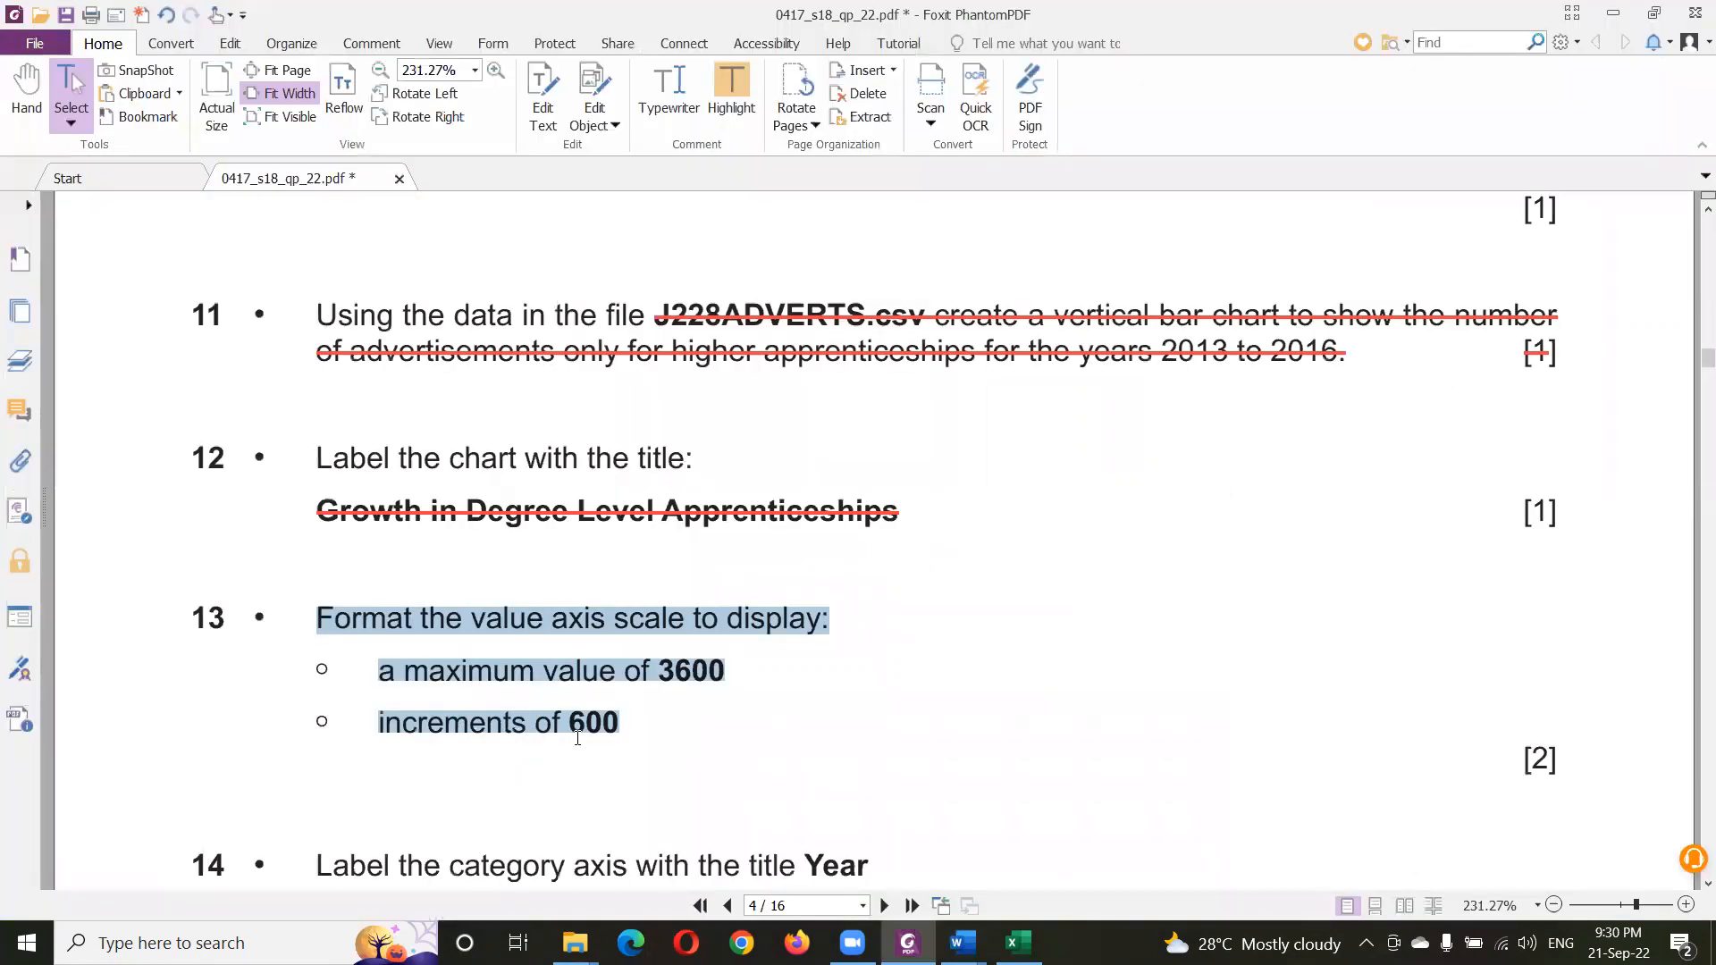
key(alt+Tab)
double_click(1606, 458)
text(600)
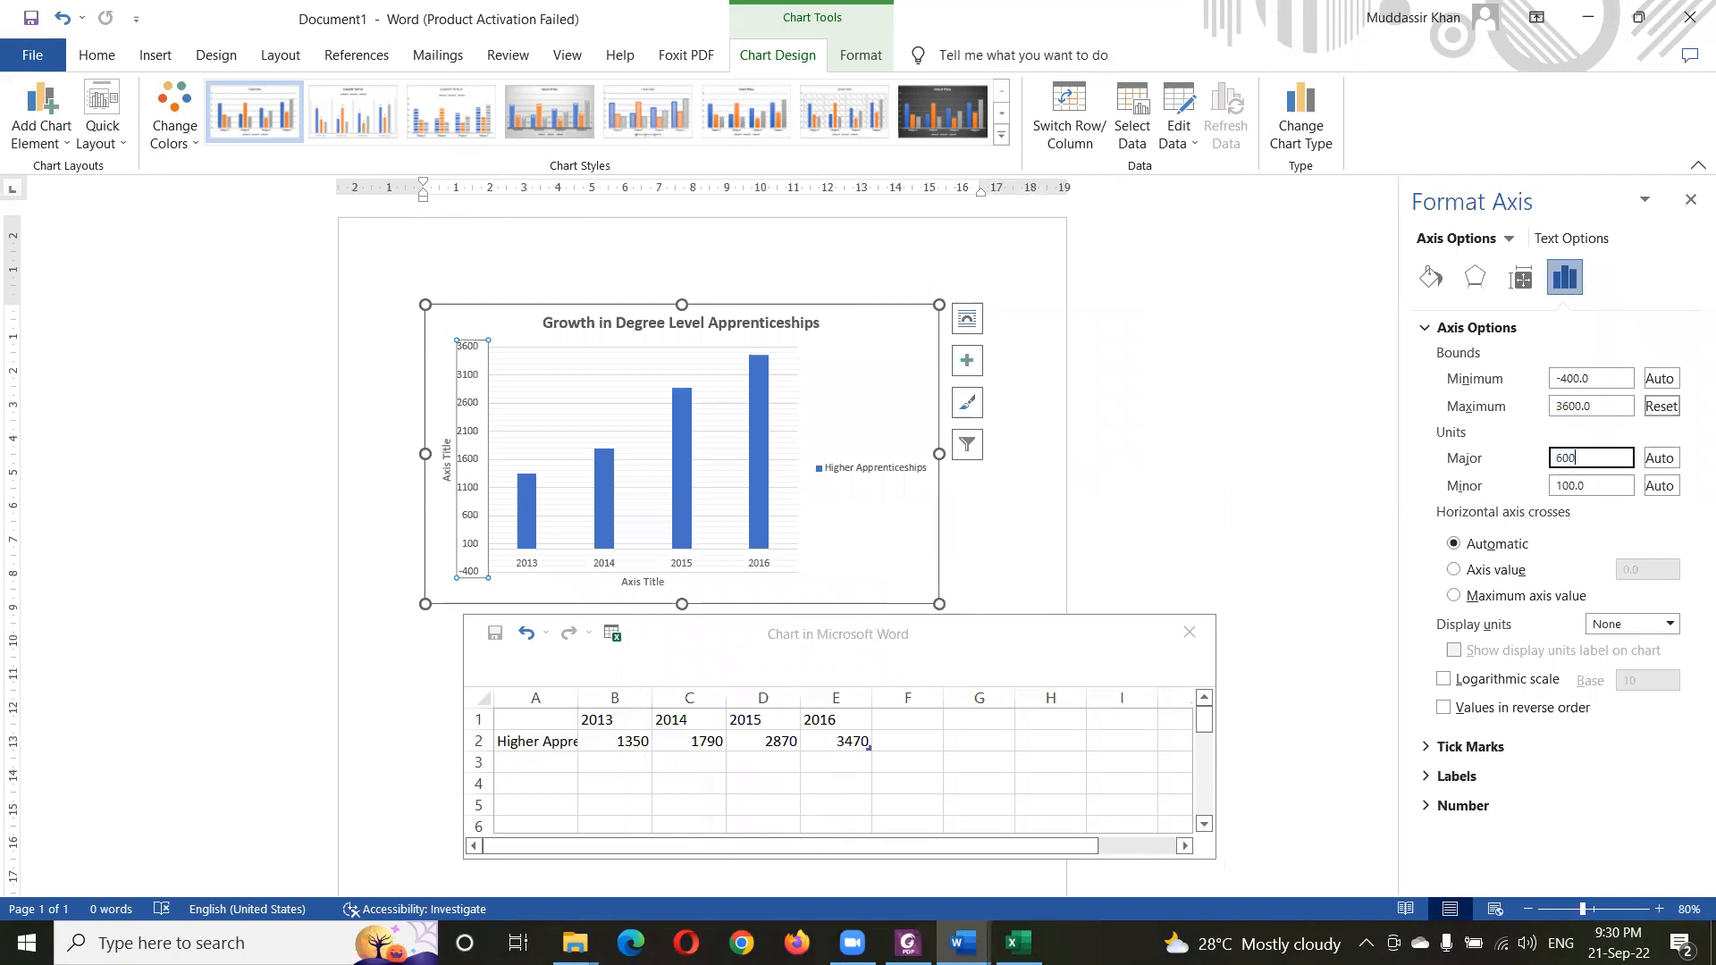
key(Tab)
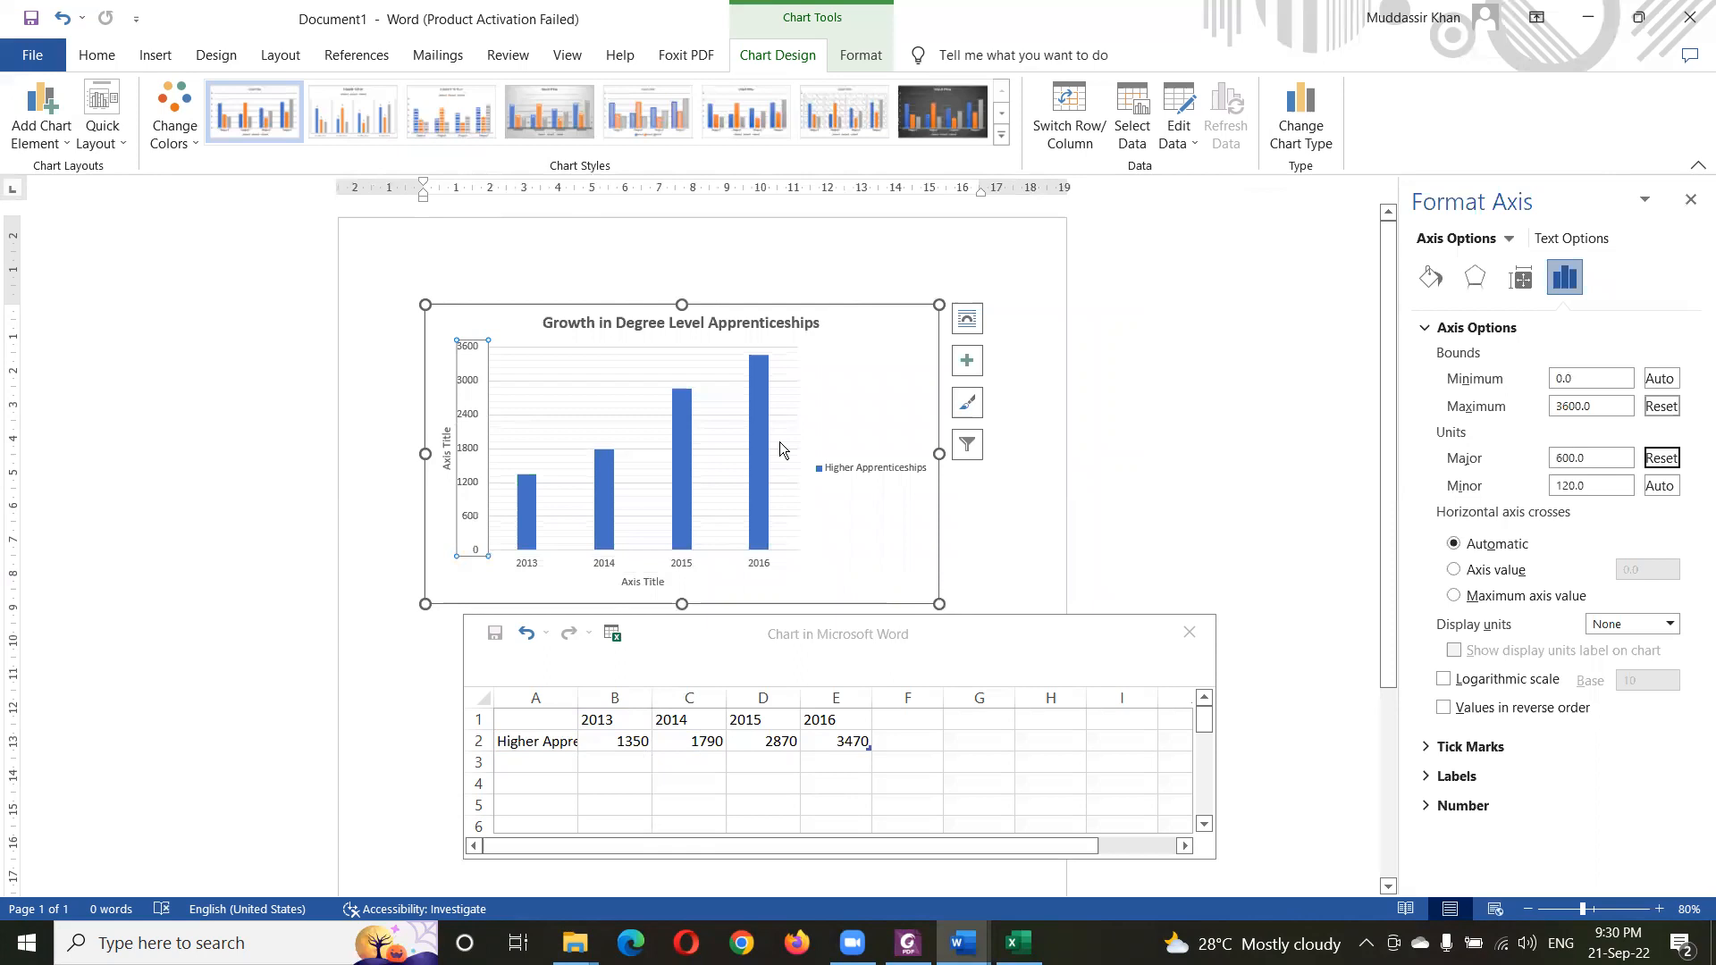
key(alt+Tab)
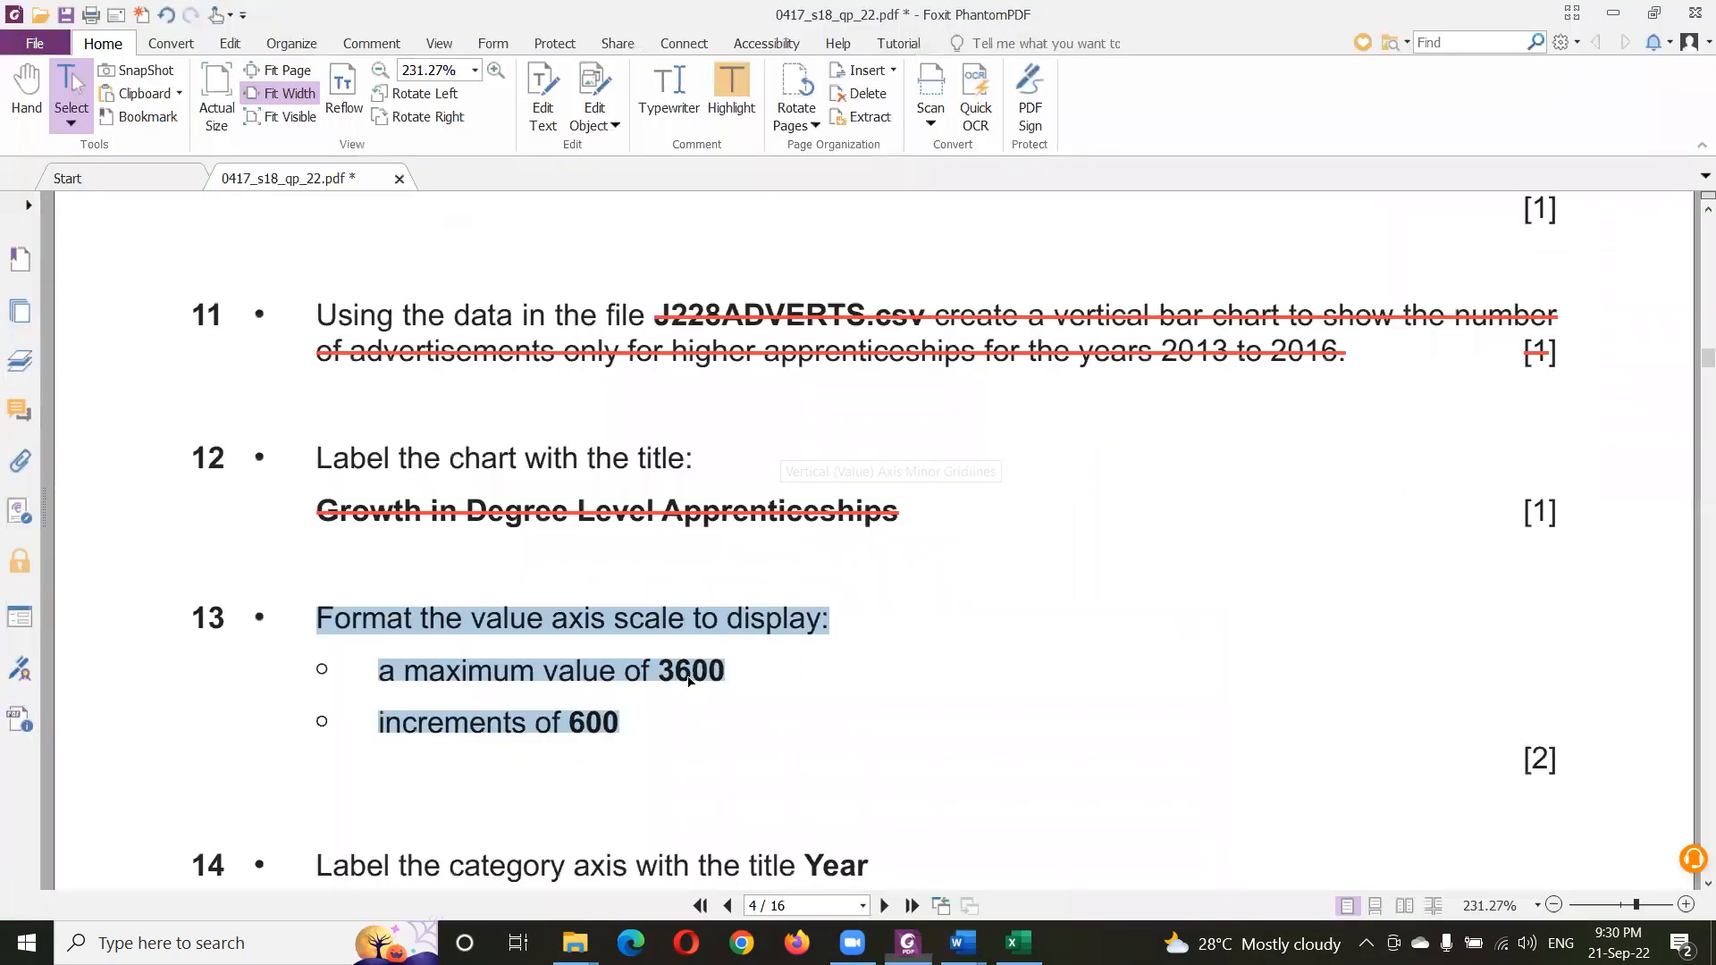
- Strike out question 13 on the question paper and select the word 'Year'
right_click(689, 681)
click(751, 447)
scroll(750, 473, down, 3)
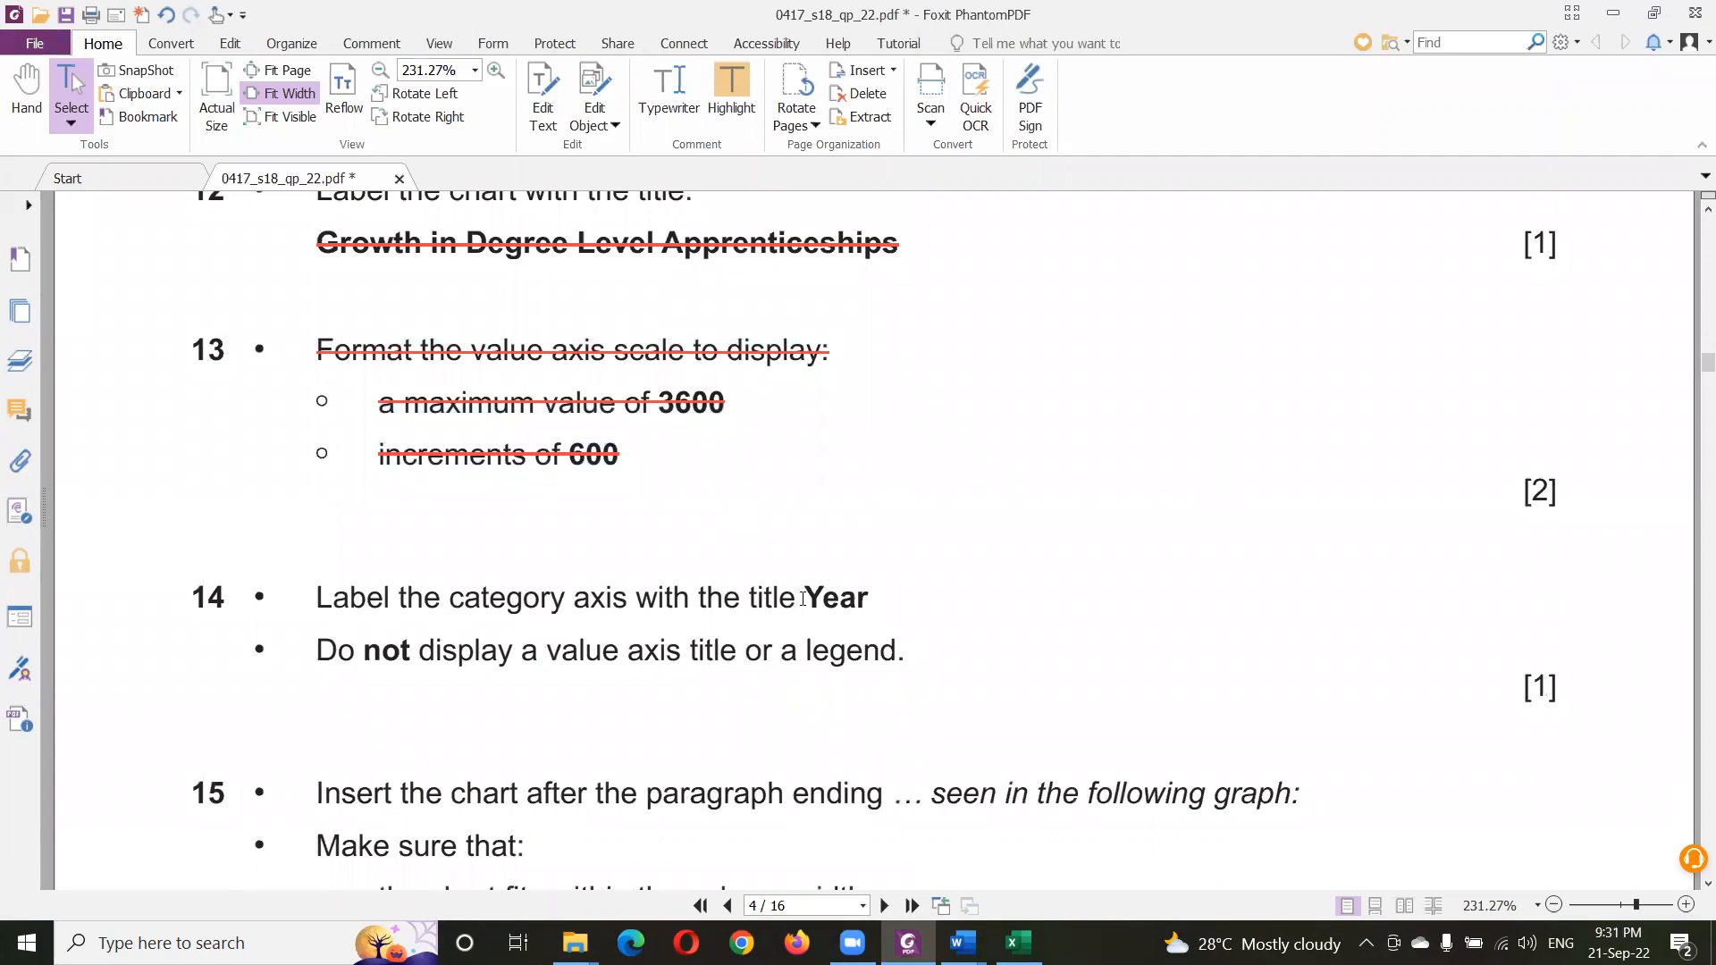
drag(816, 597, 868, 598)
key(ctrl+c)
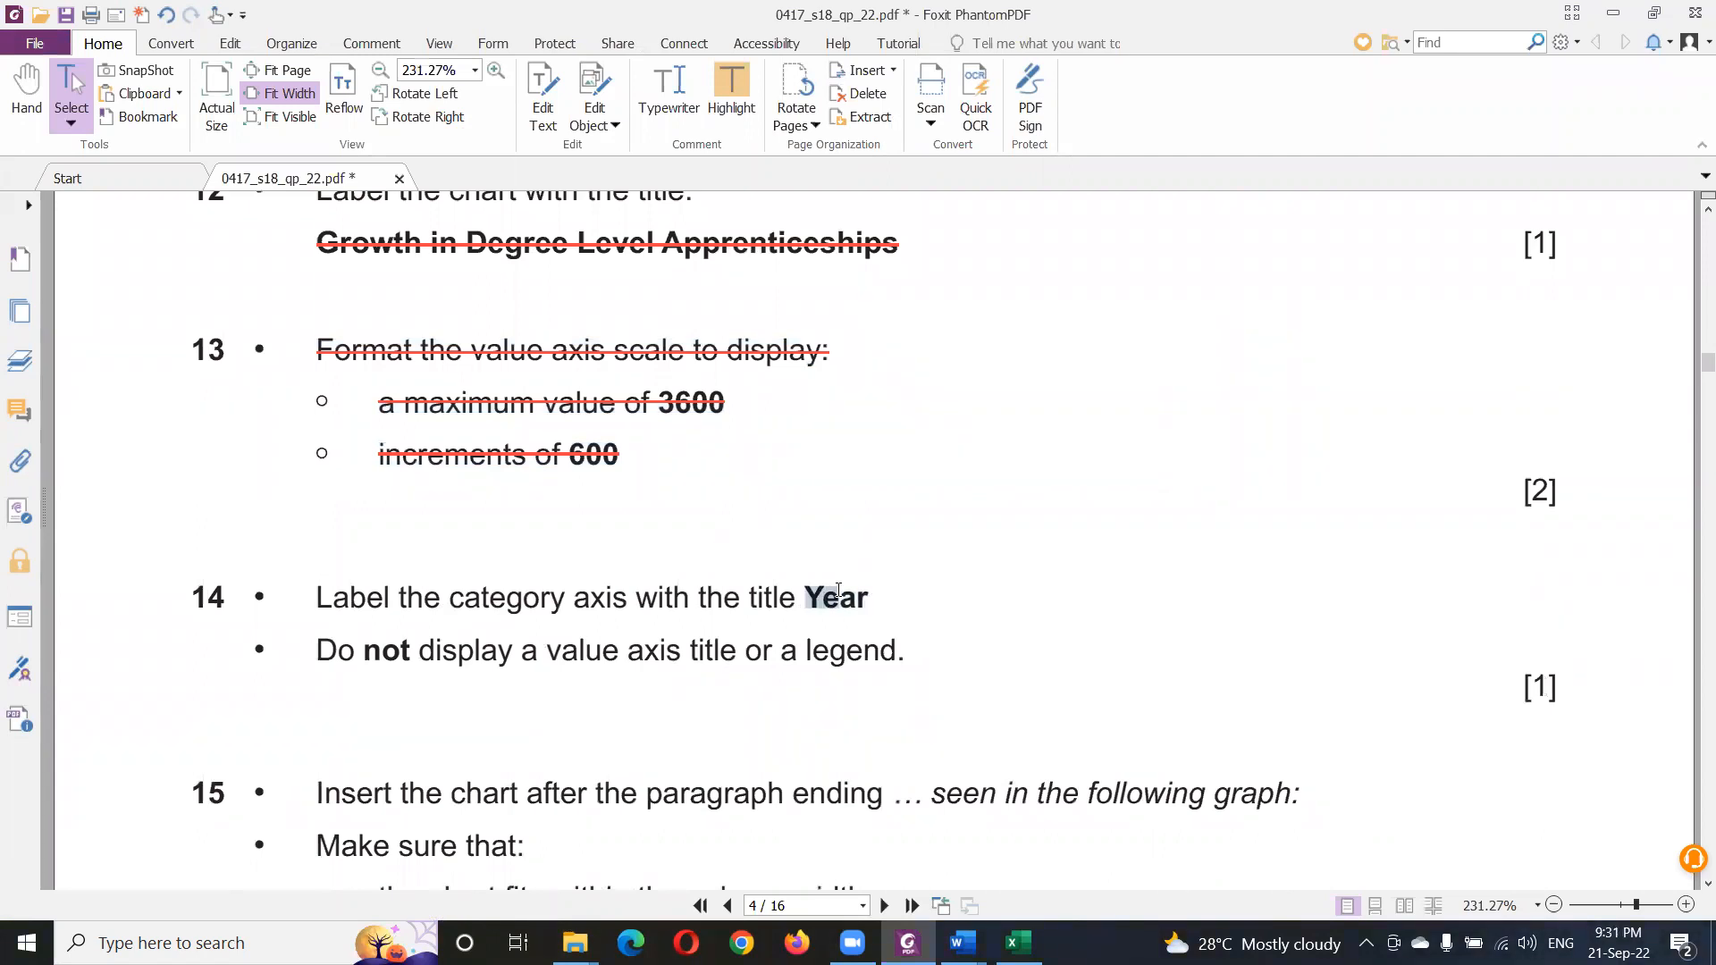
key(alt+Tab)
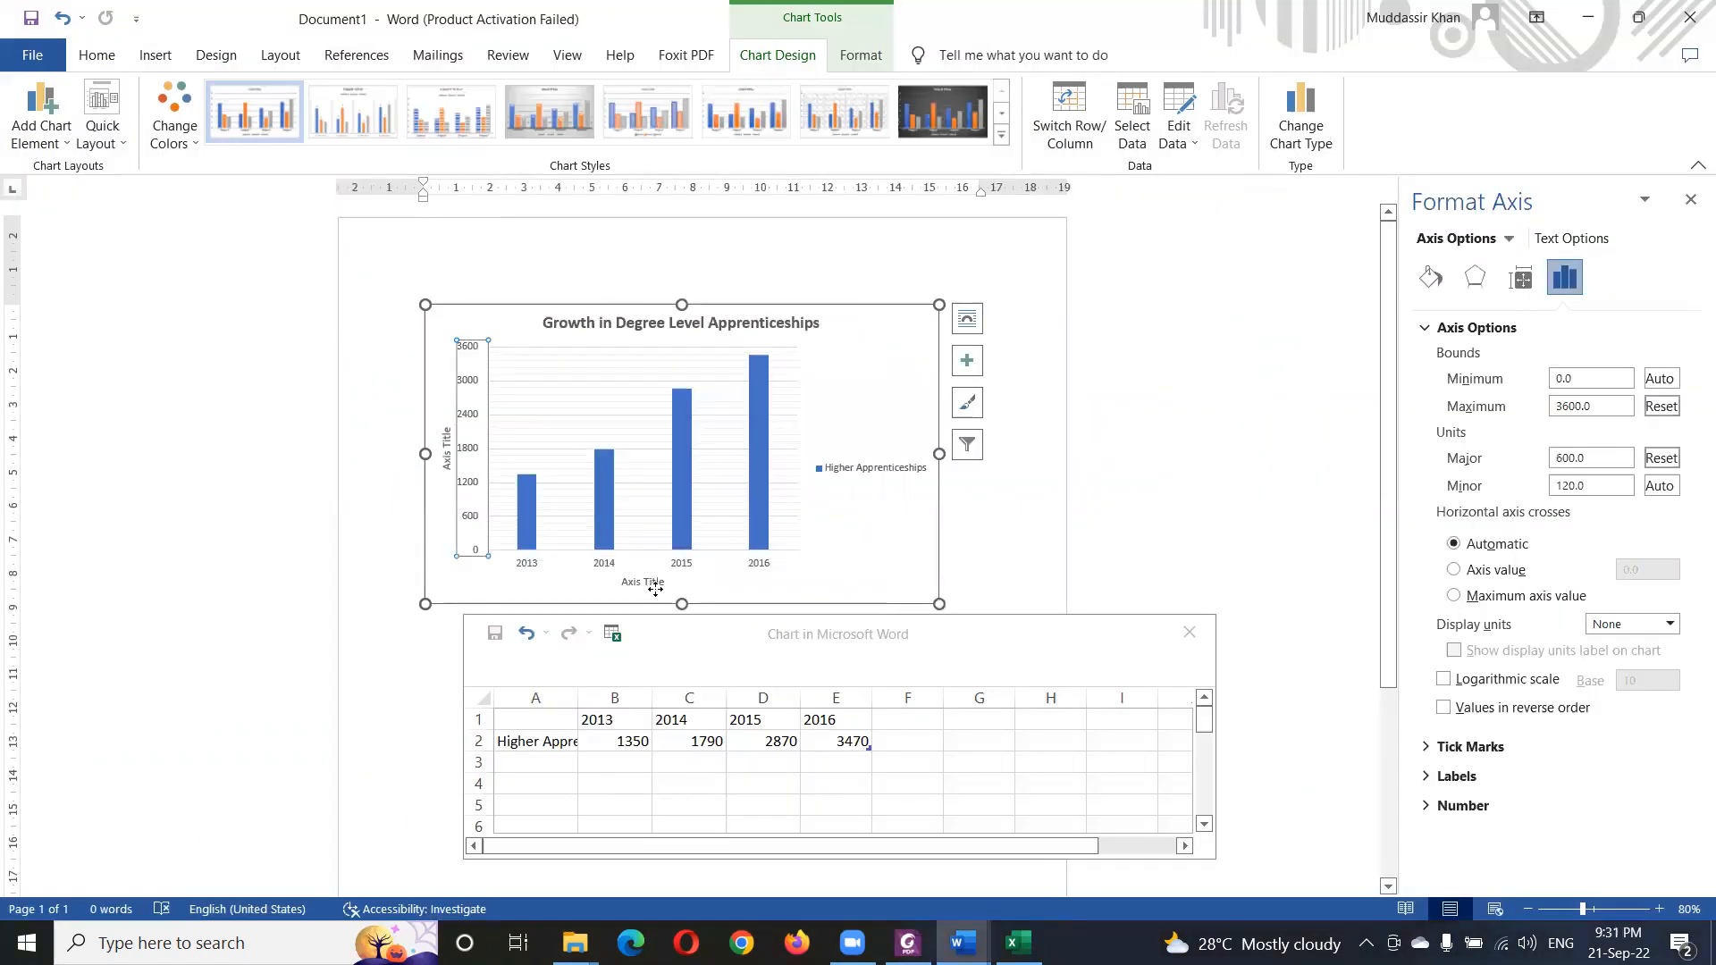
- Replace the horizontal category axis title with 'Year'
click(656, 582)
triple_click(657, 583)
key(ctrl+v)
click(885, 581)
- Delete the vertical value axis title and the chart legend, as the question paper requires
key(alt+Tab)
drag(317, 650, 917, 653)
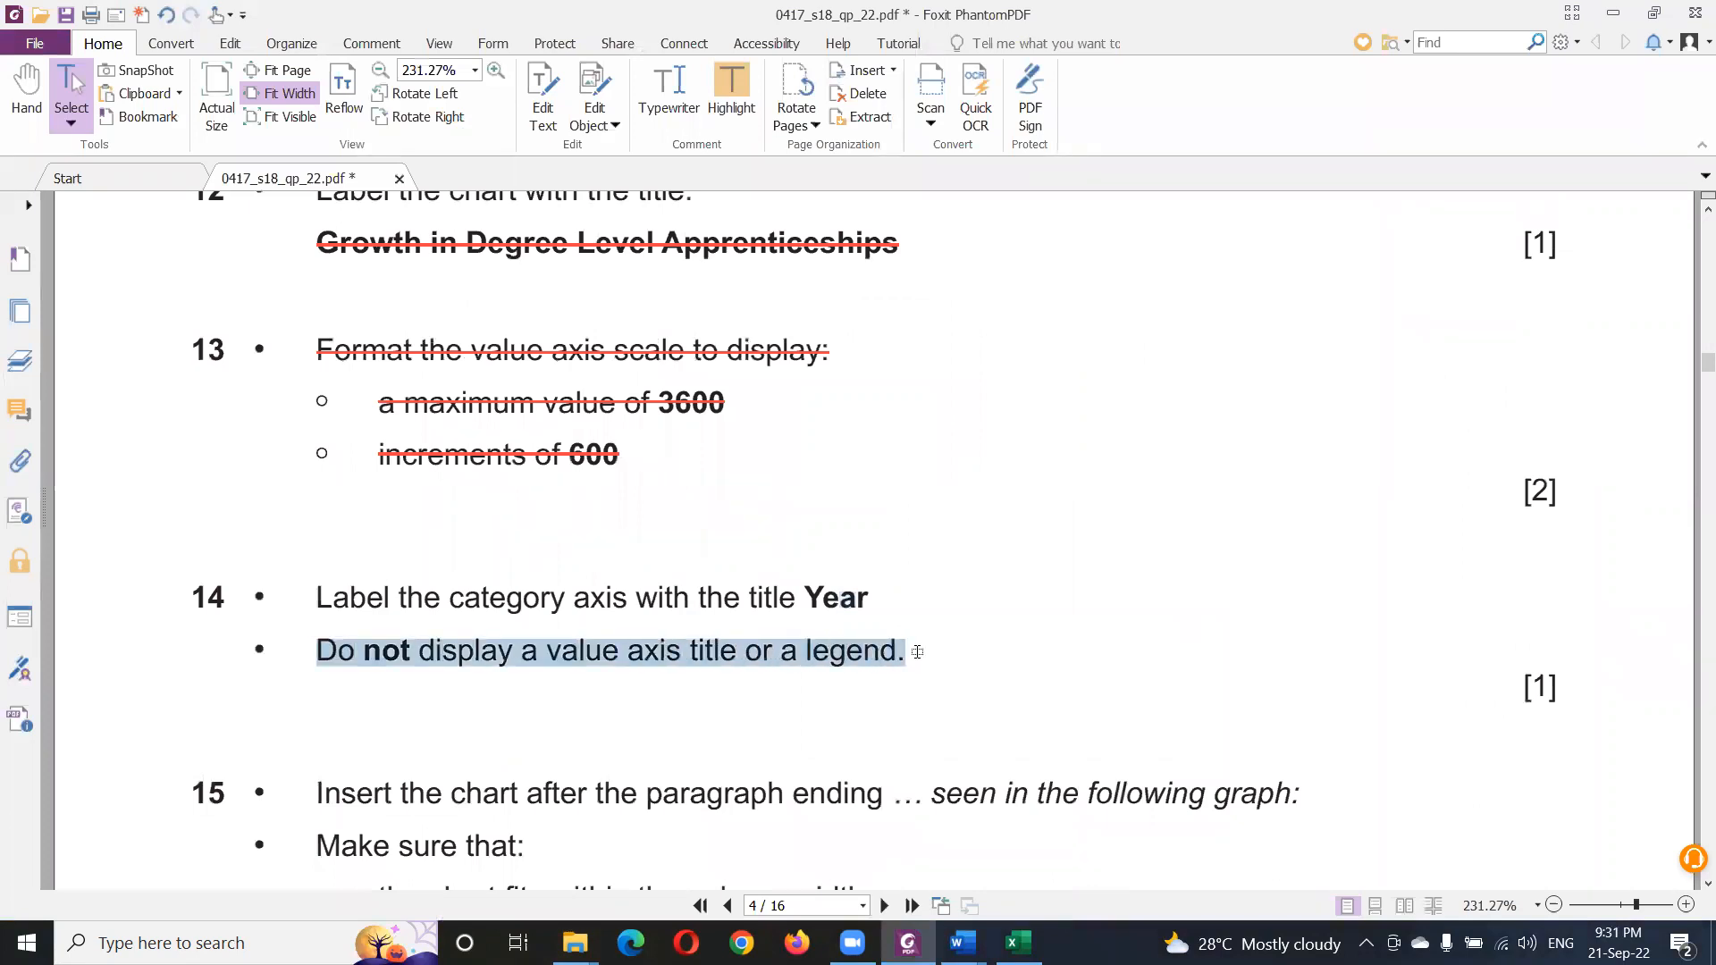
key(alt+Tab)
click(442, 449)
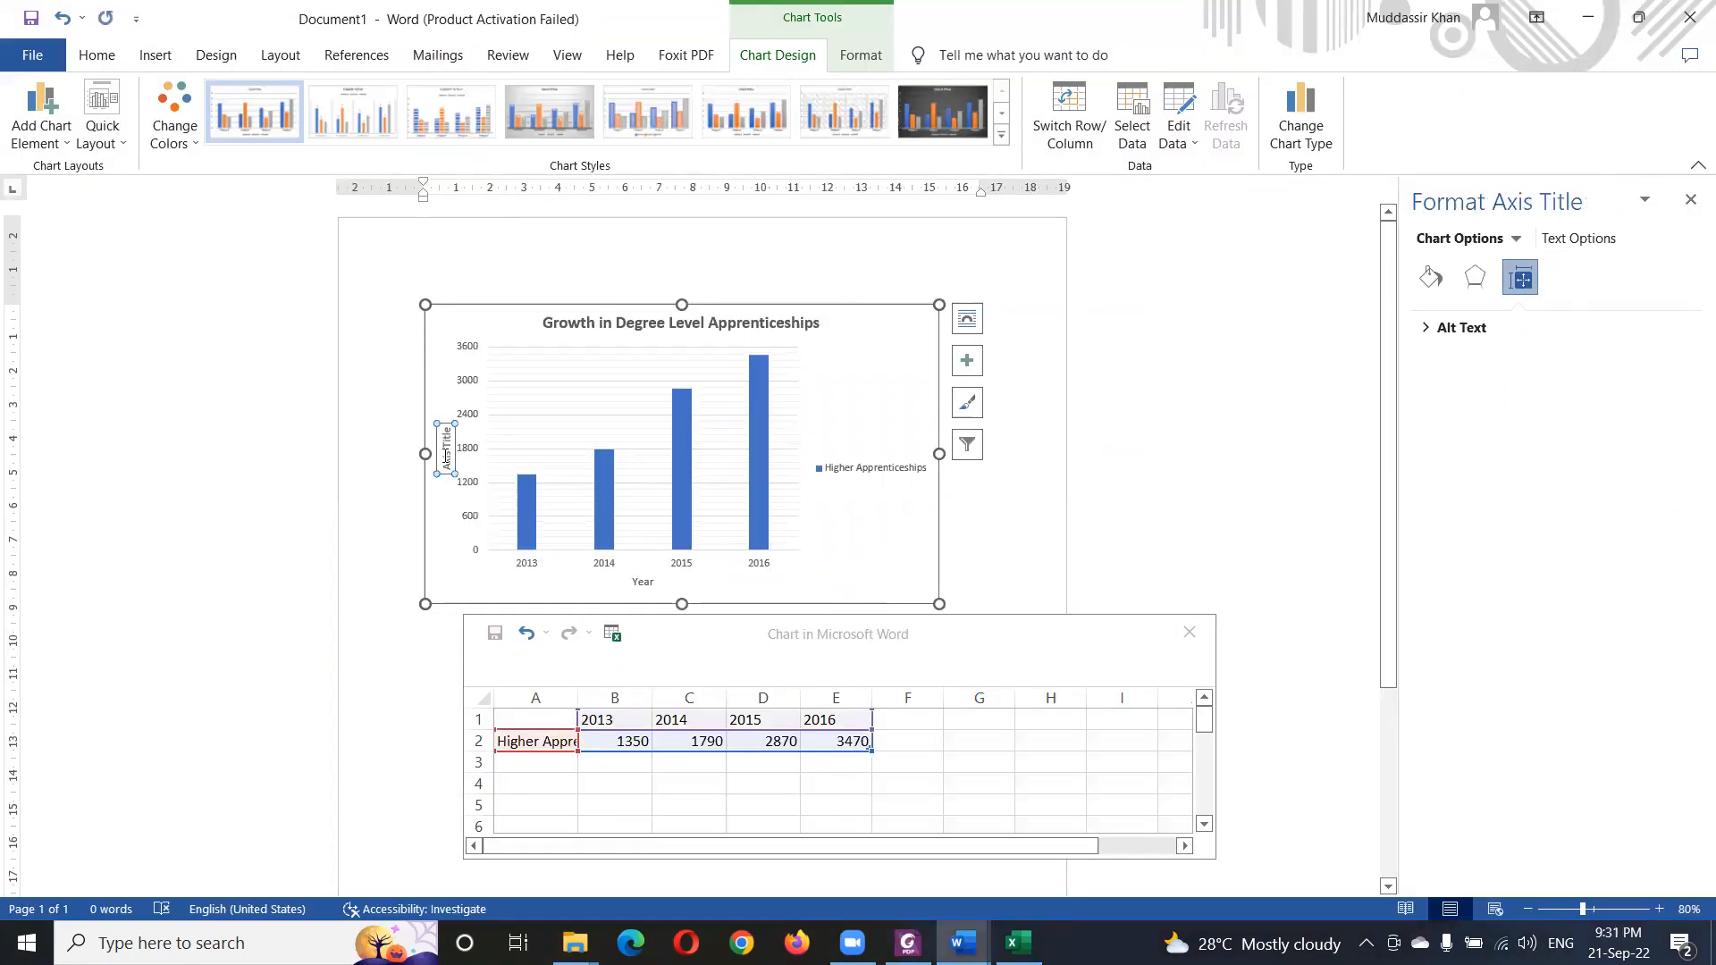
key(Delete)
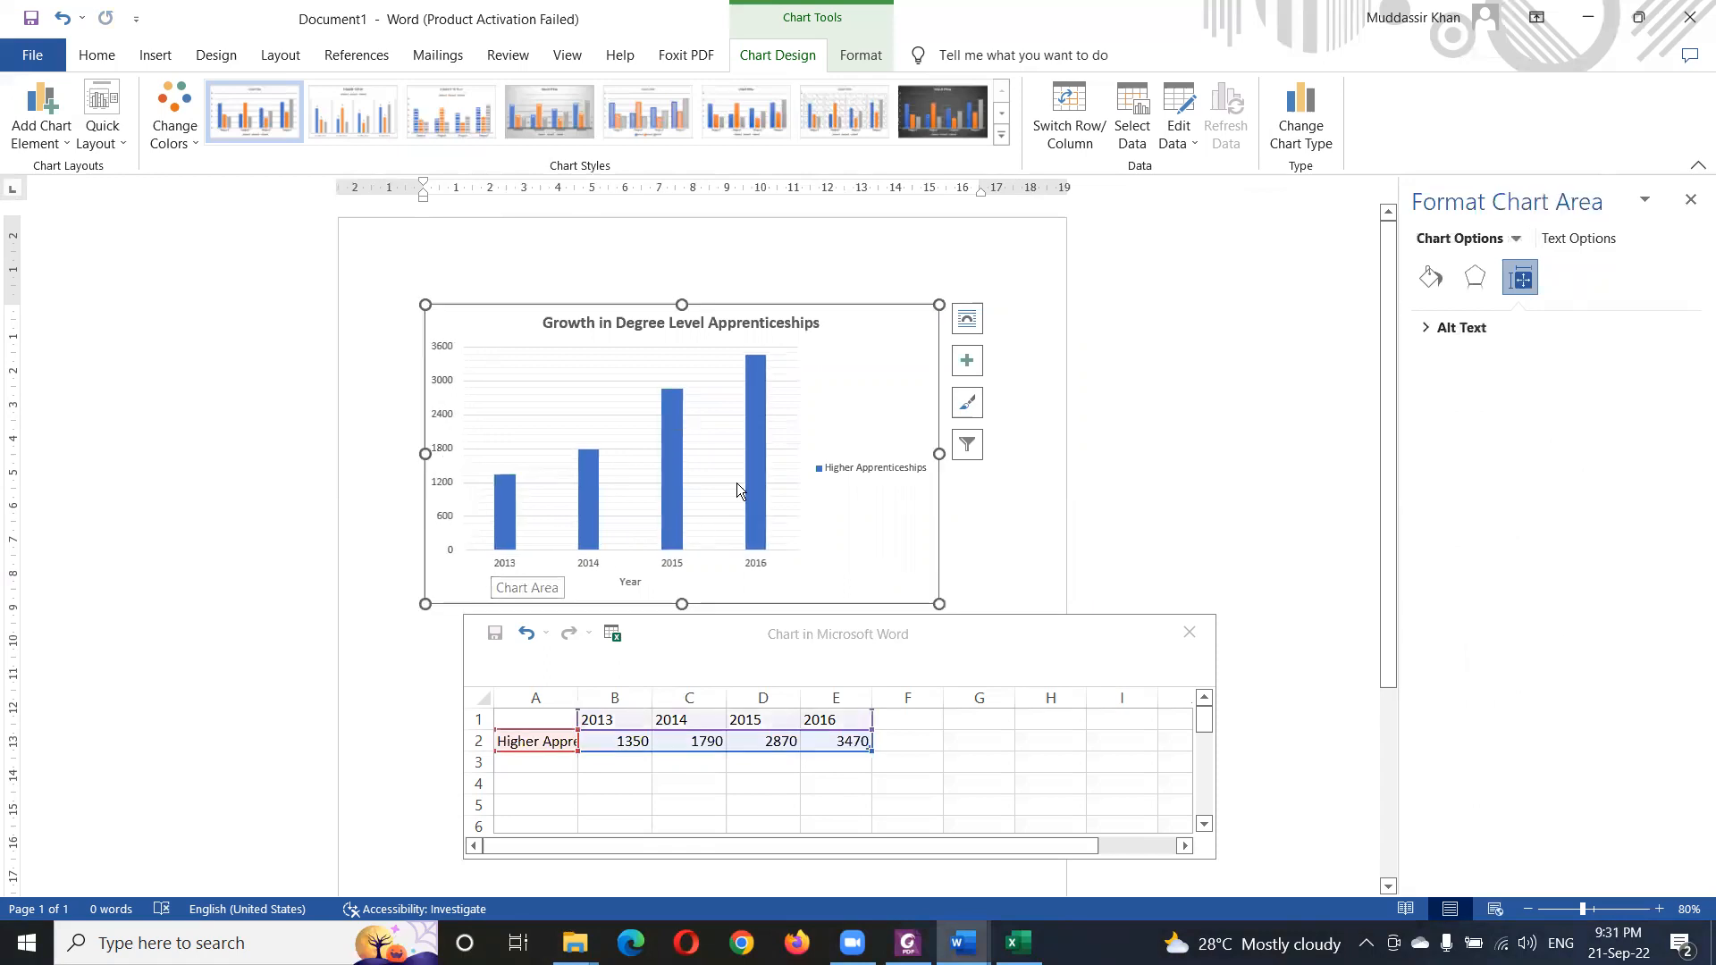
click(832, 470)
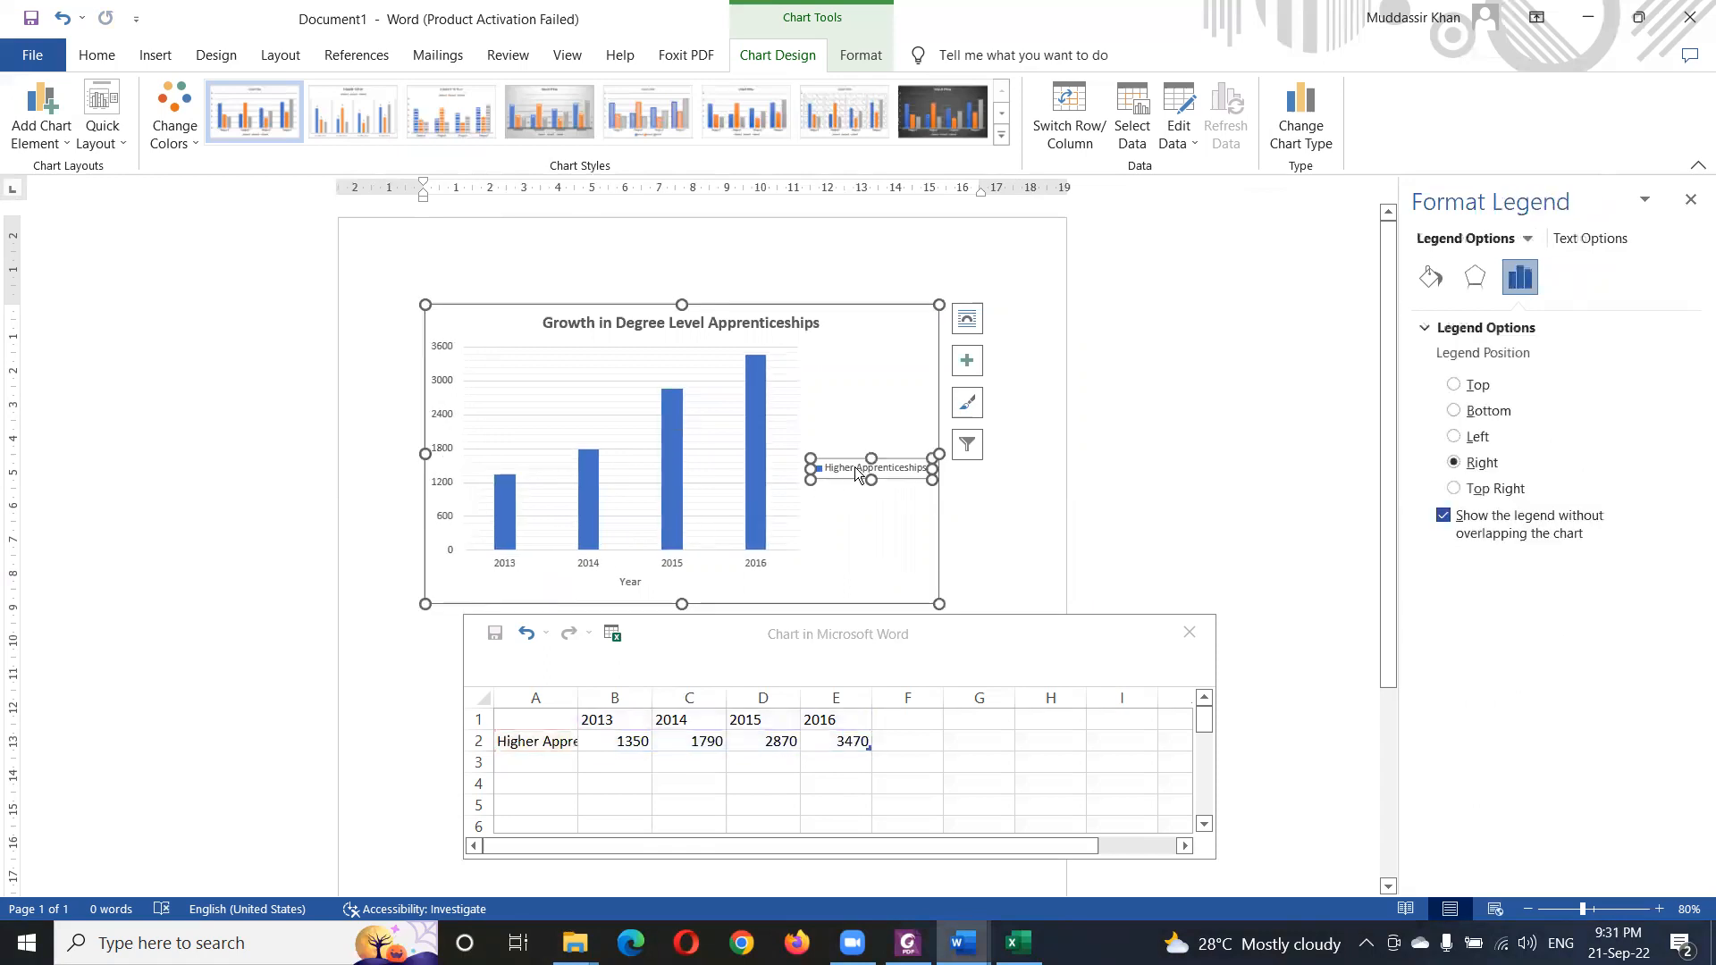
key(Delete)
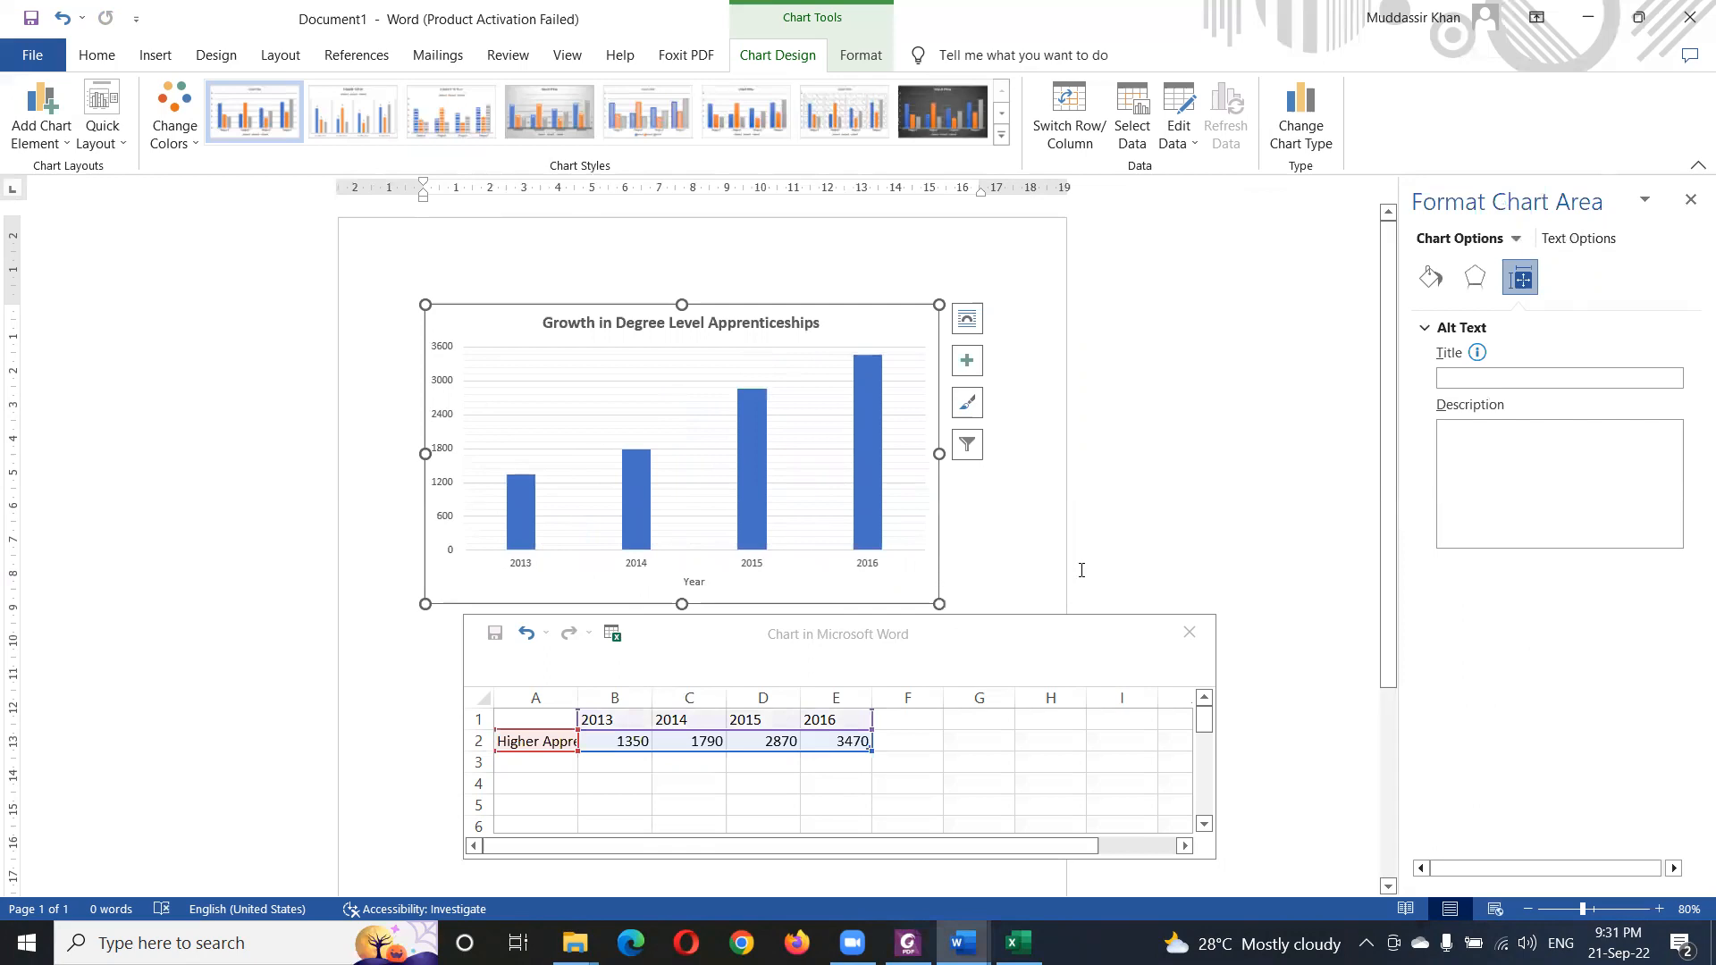
key(alt+Tab)
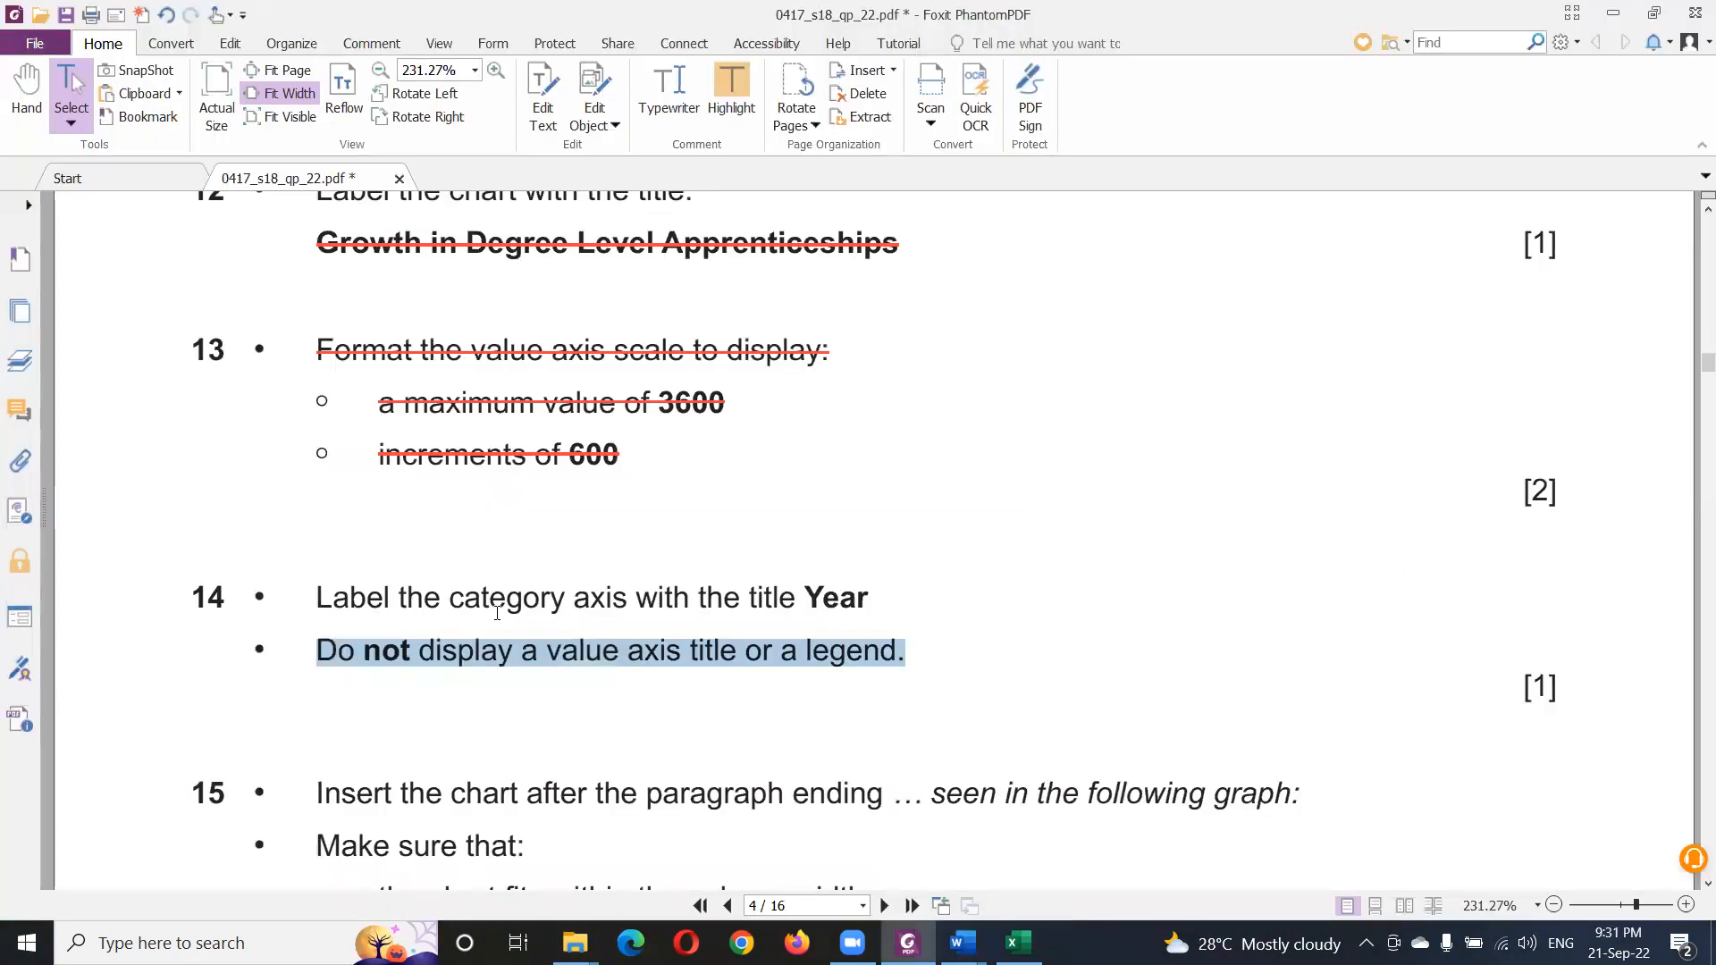
- Strike through item 14's axis title and legend instructions
drag(785, 657, 907, 645)
right_click(907, 645)
click(921, 418)
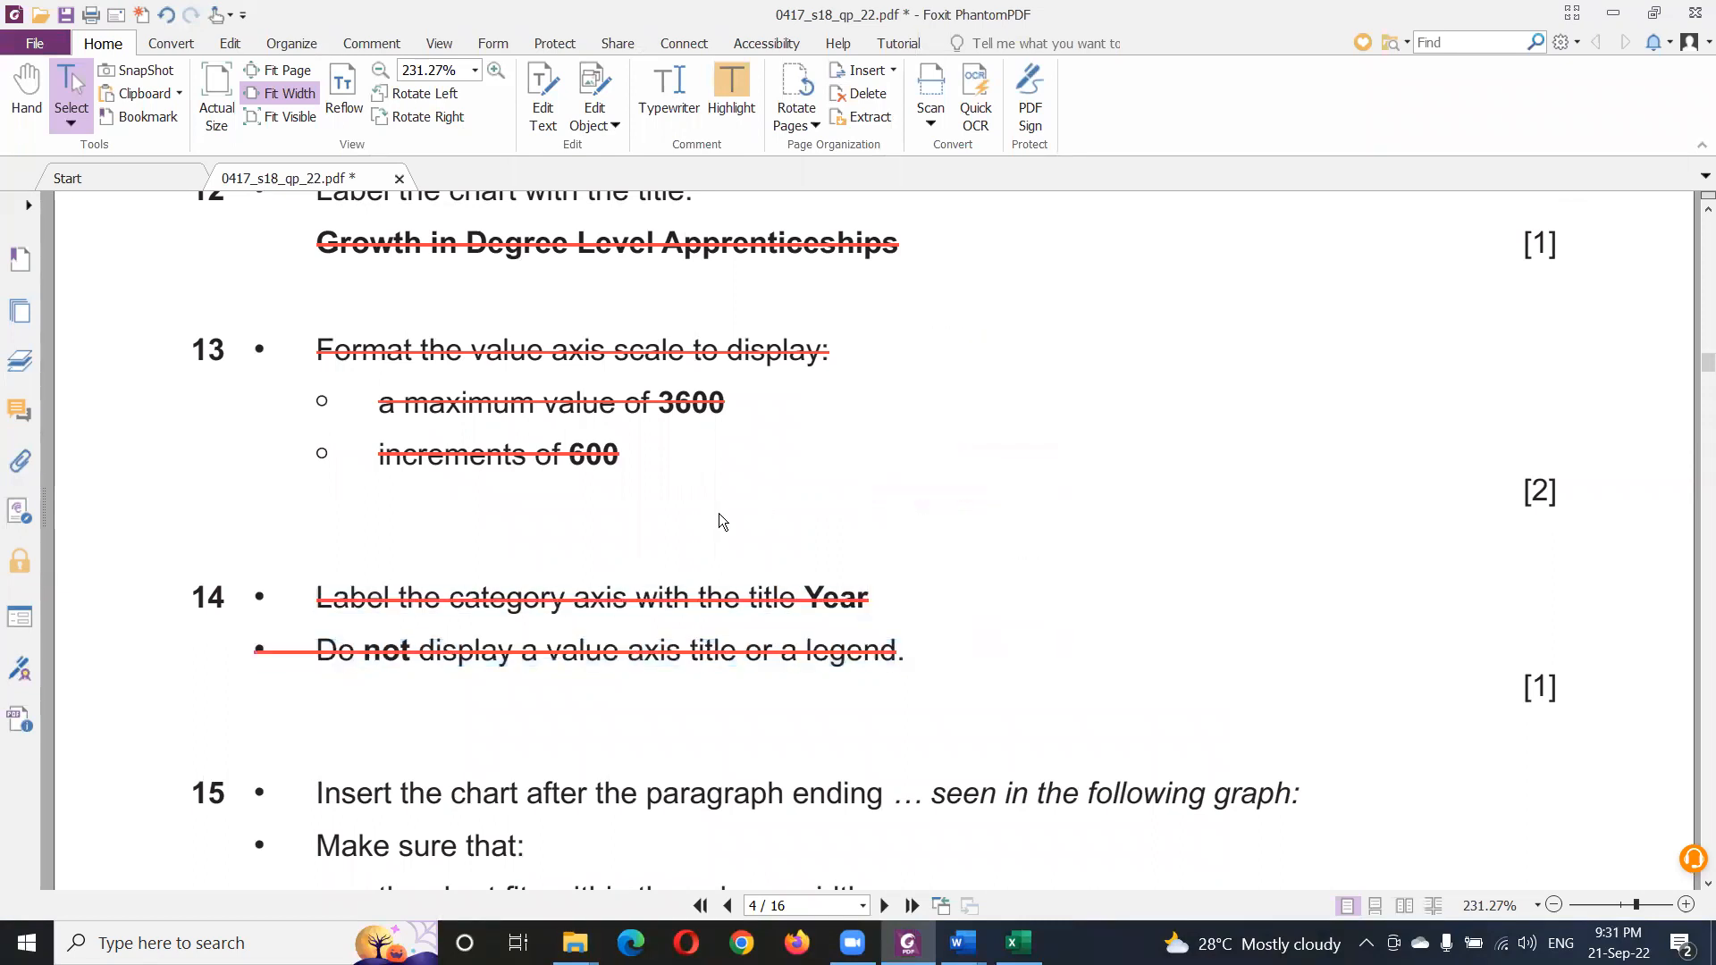
- Select the phrase 'the following graph' in item 15 for copying
scroll(715, 521, down, 5)
drag(317, 412, 925, 420)
drag(1037, 420, 1324, 401)
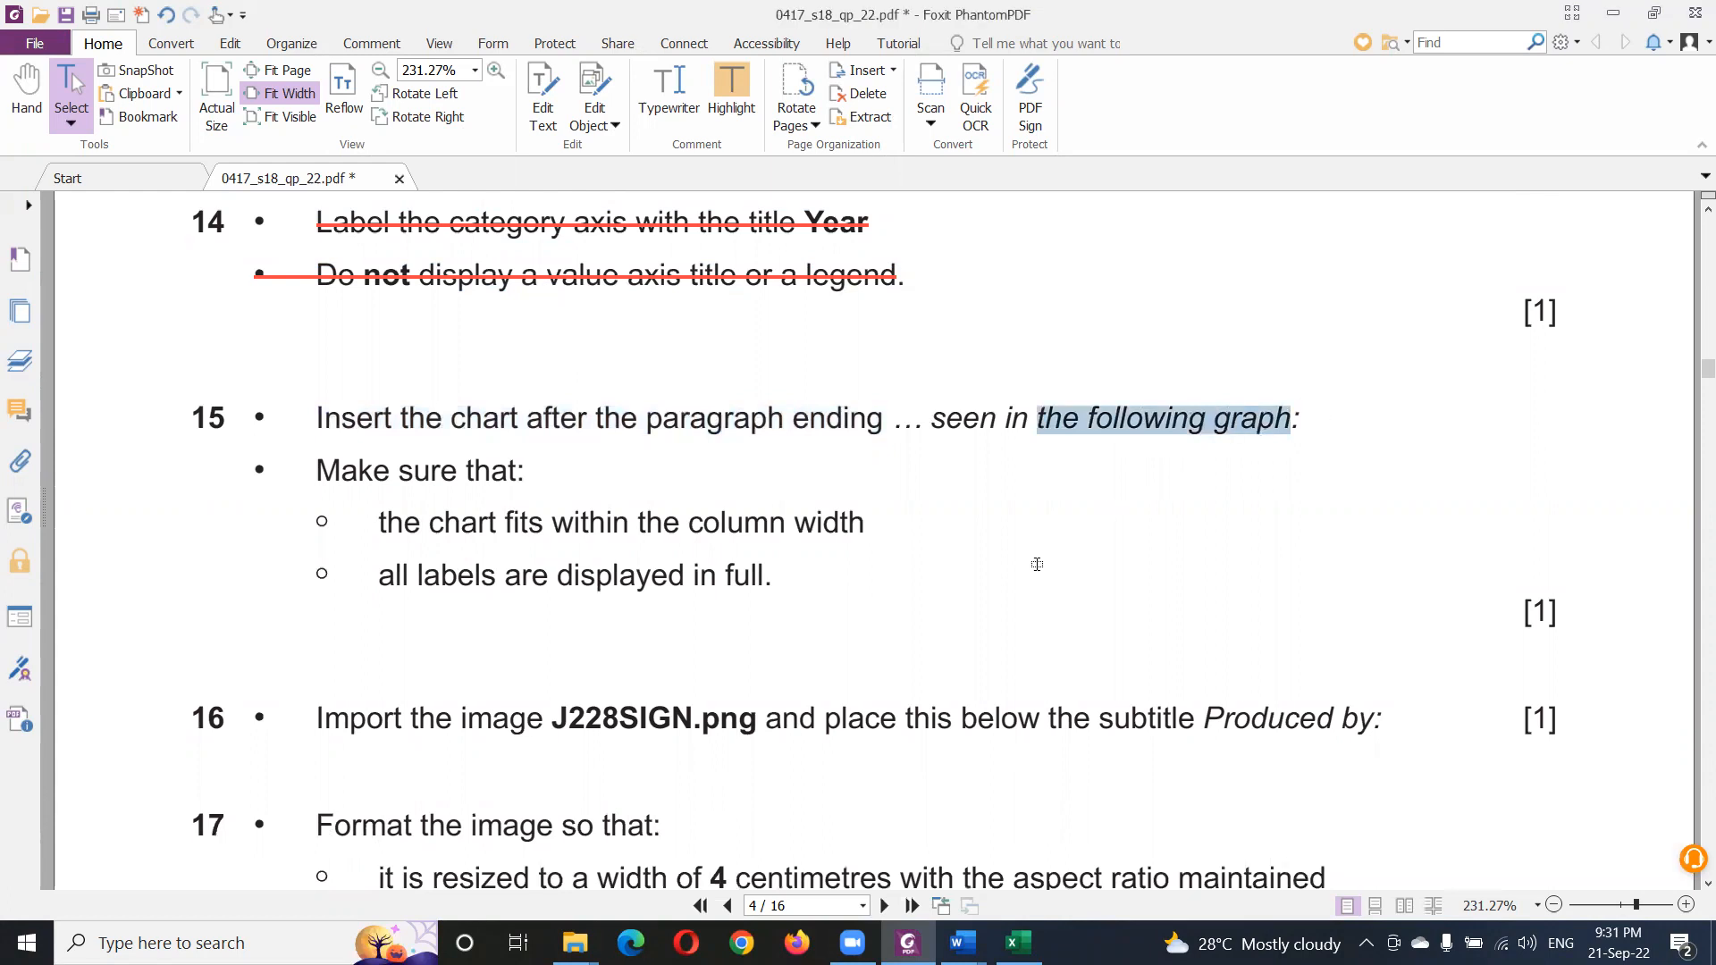
key(alt+Tab)
key(alt+Tab)
key(alt+Tab)
key(alt+Tab)
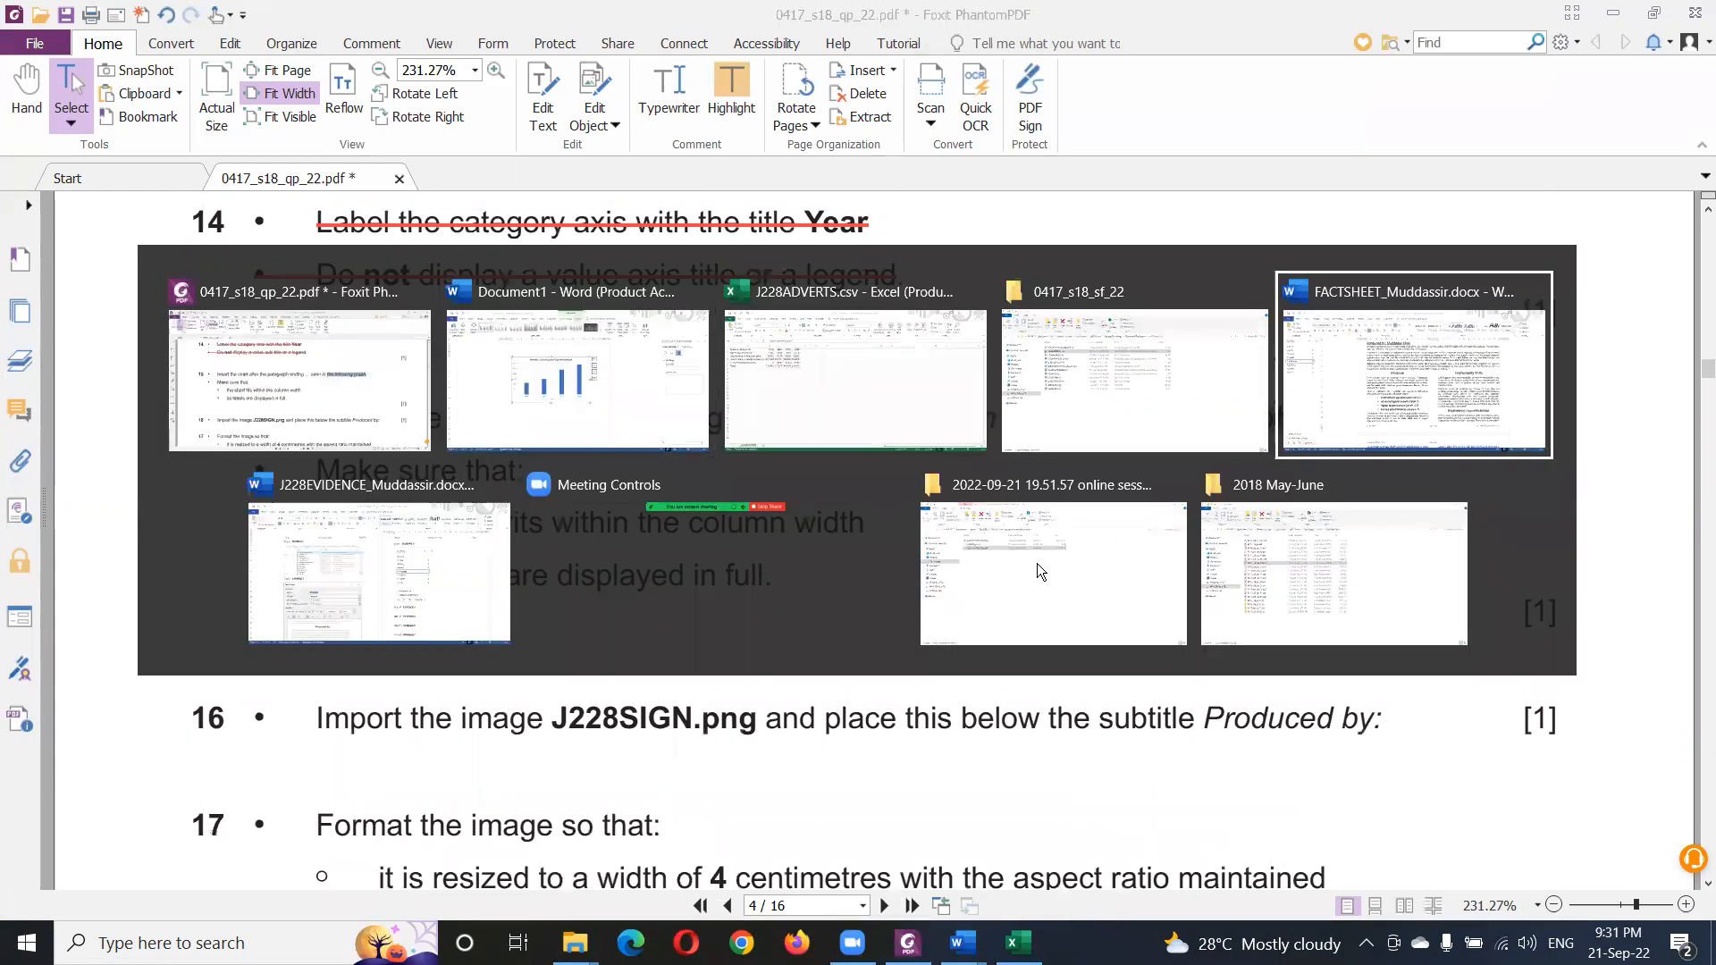
- Find 'the following graph' in the FACTSHEET and start a new line after 'graph:'
click(774, 547)
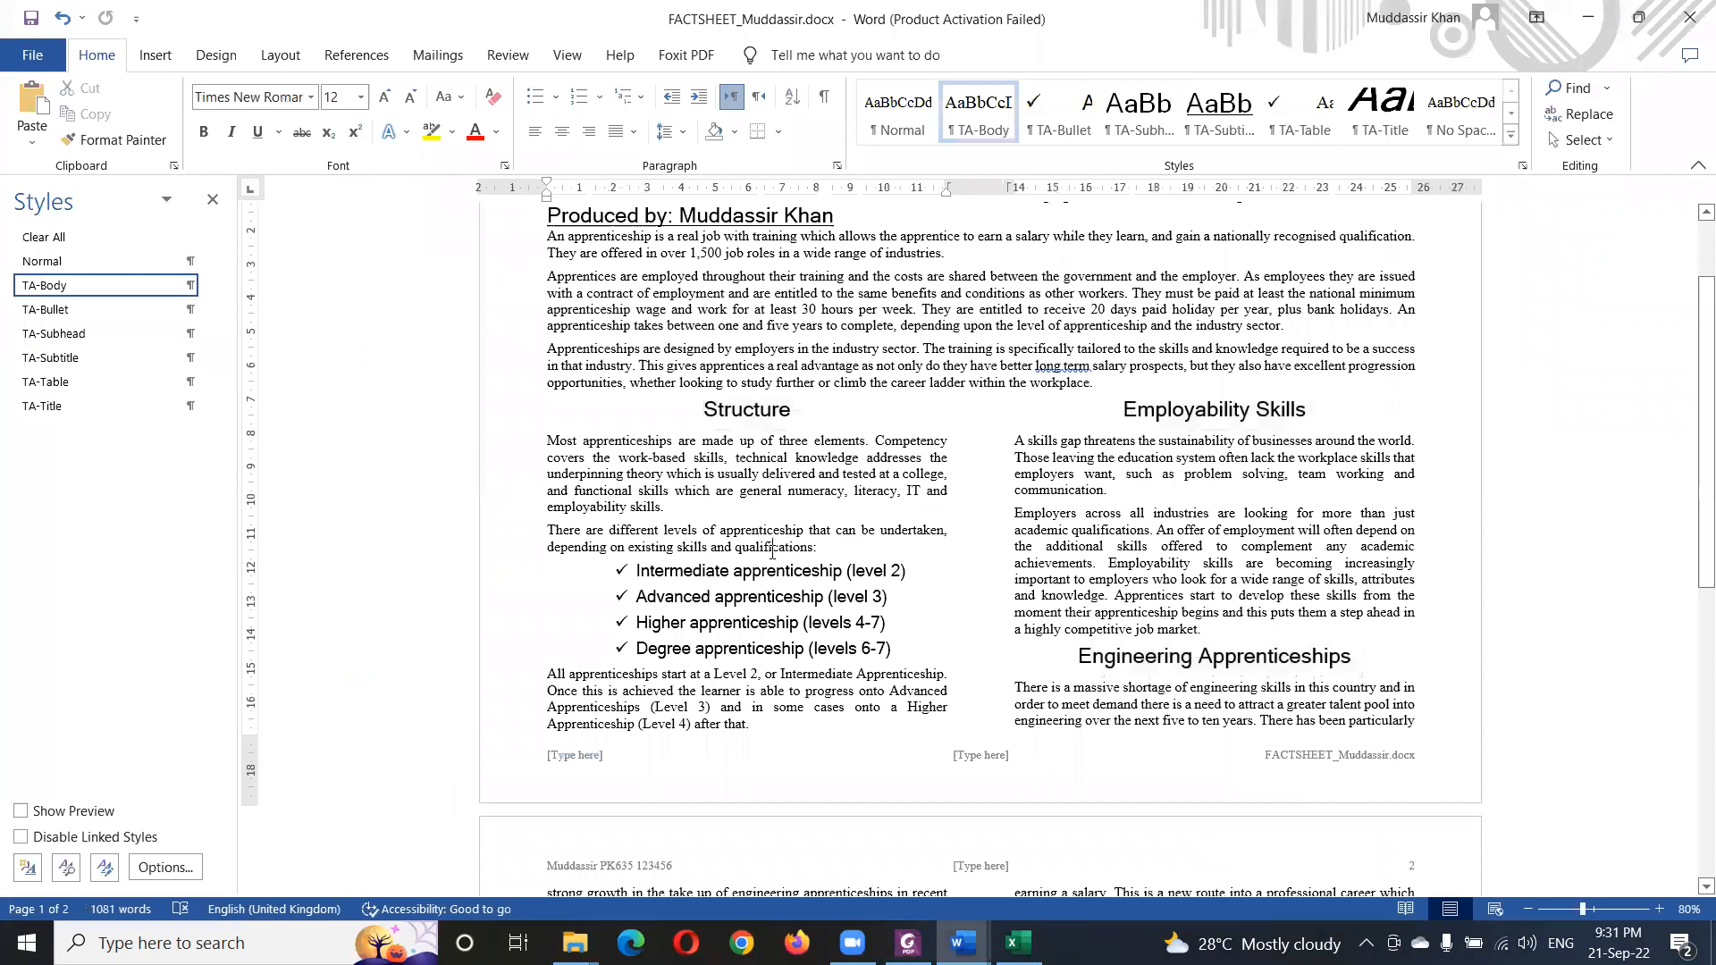
key(ctrl+f)
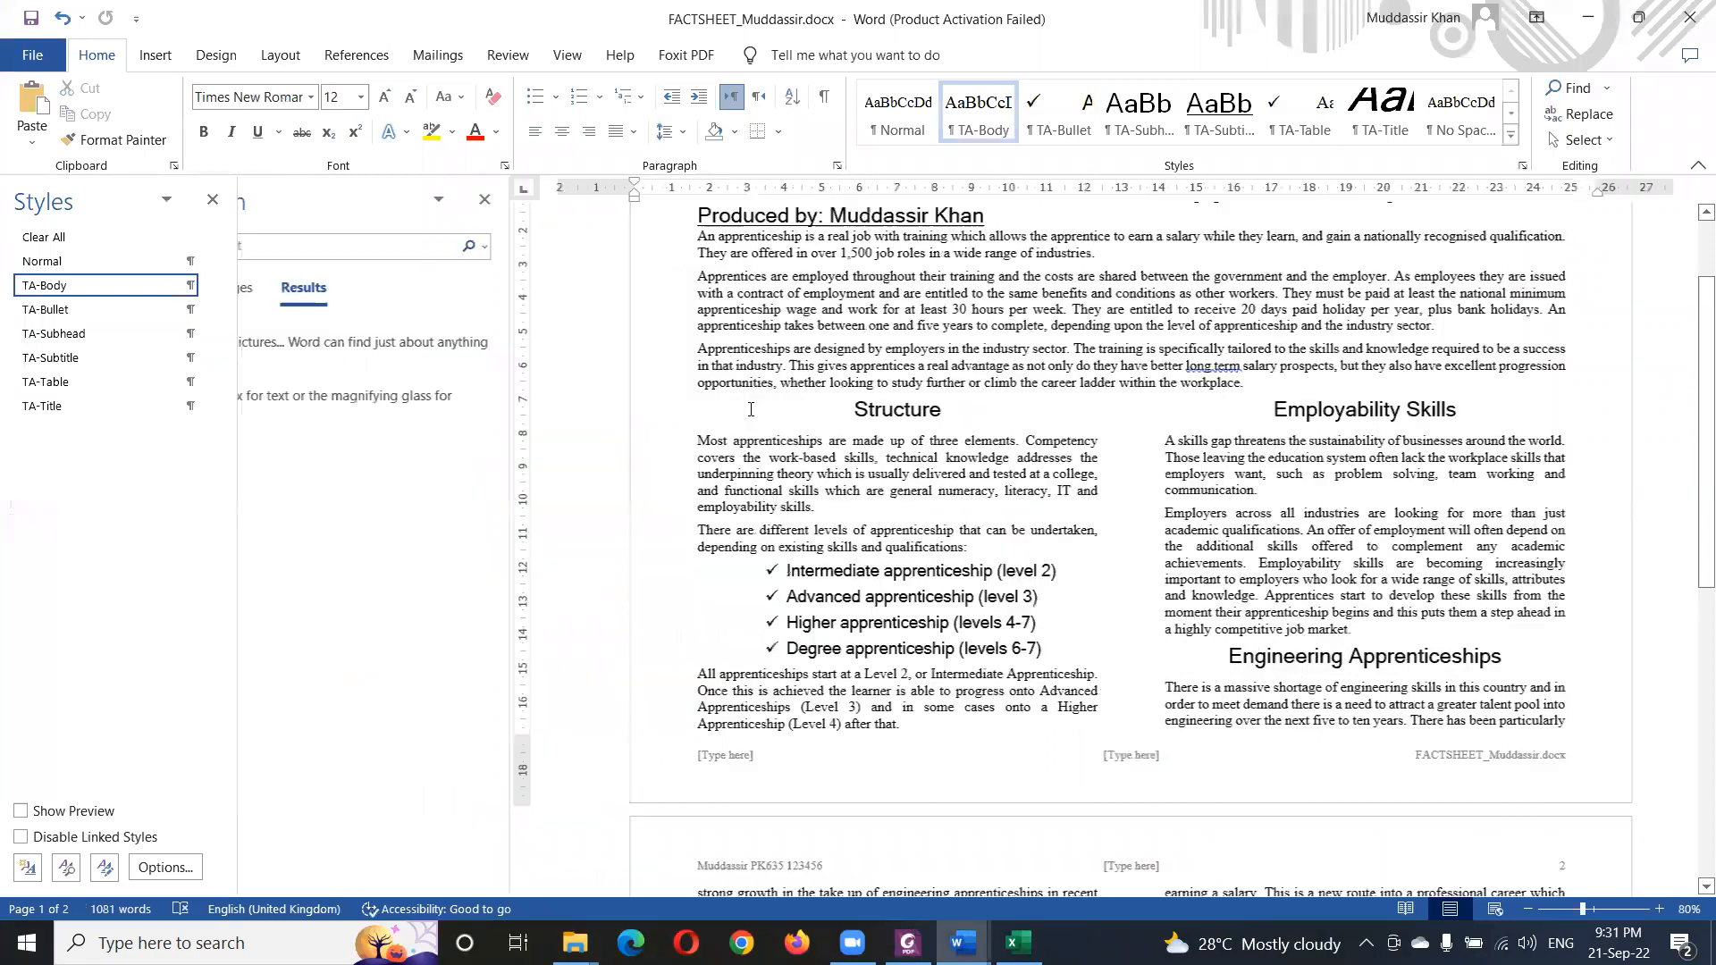
key(ctrl+v)
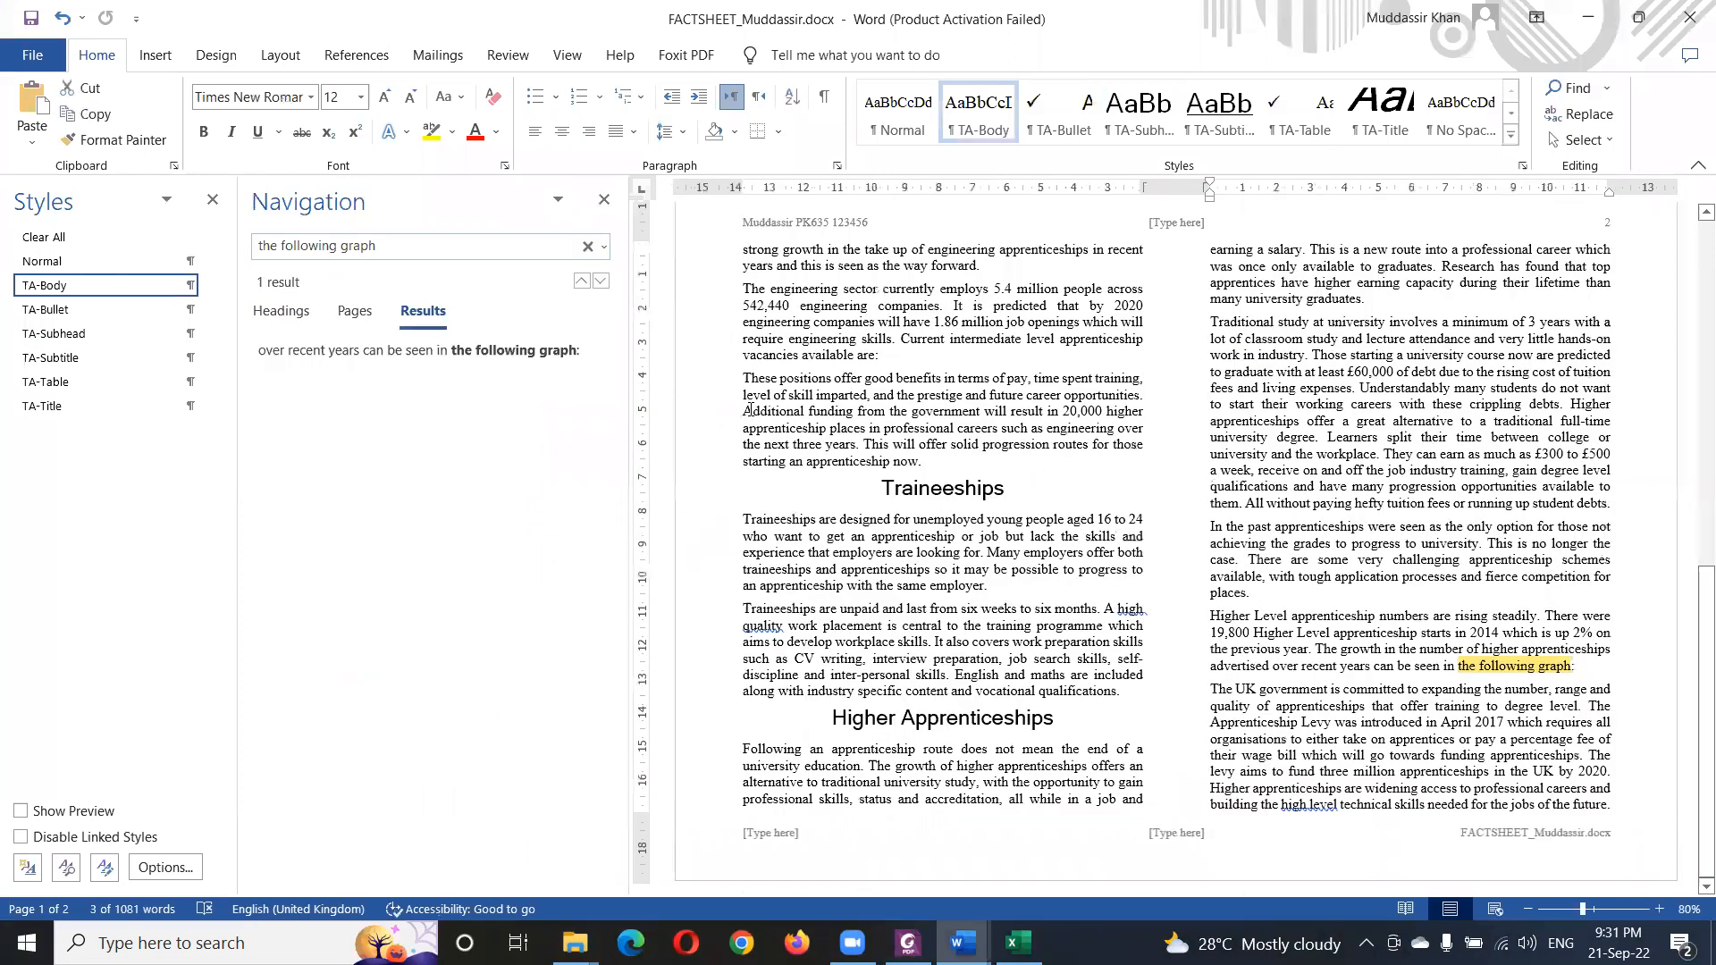
key(Return)
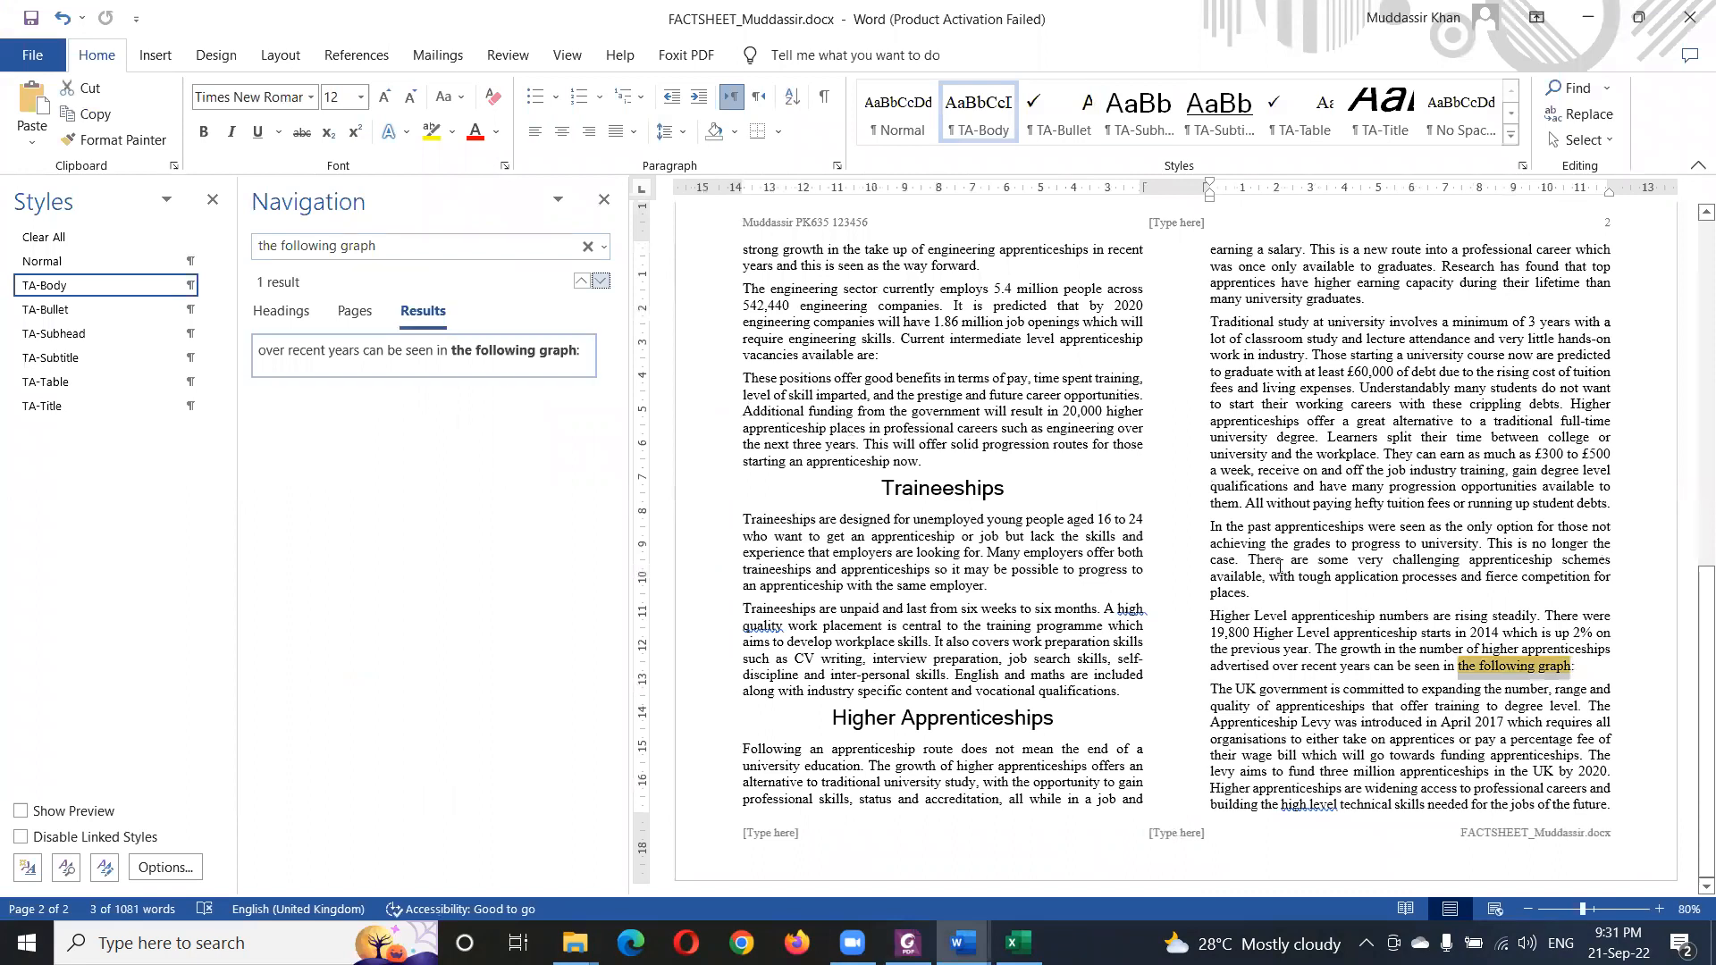
click(1604, 672)
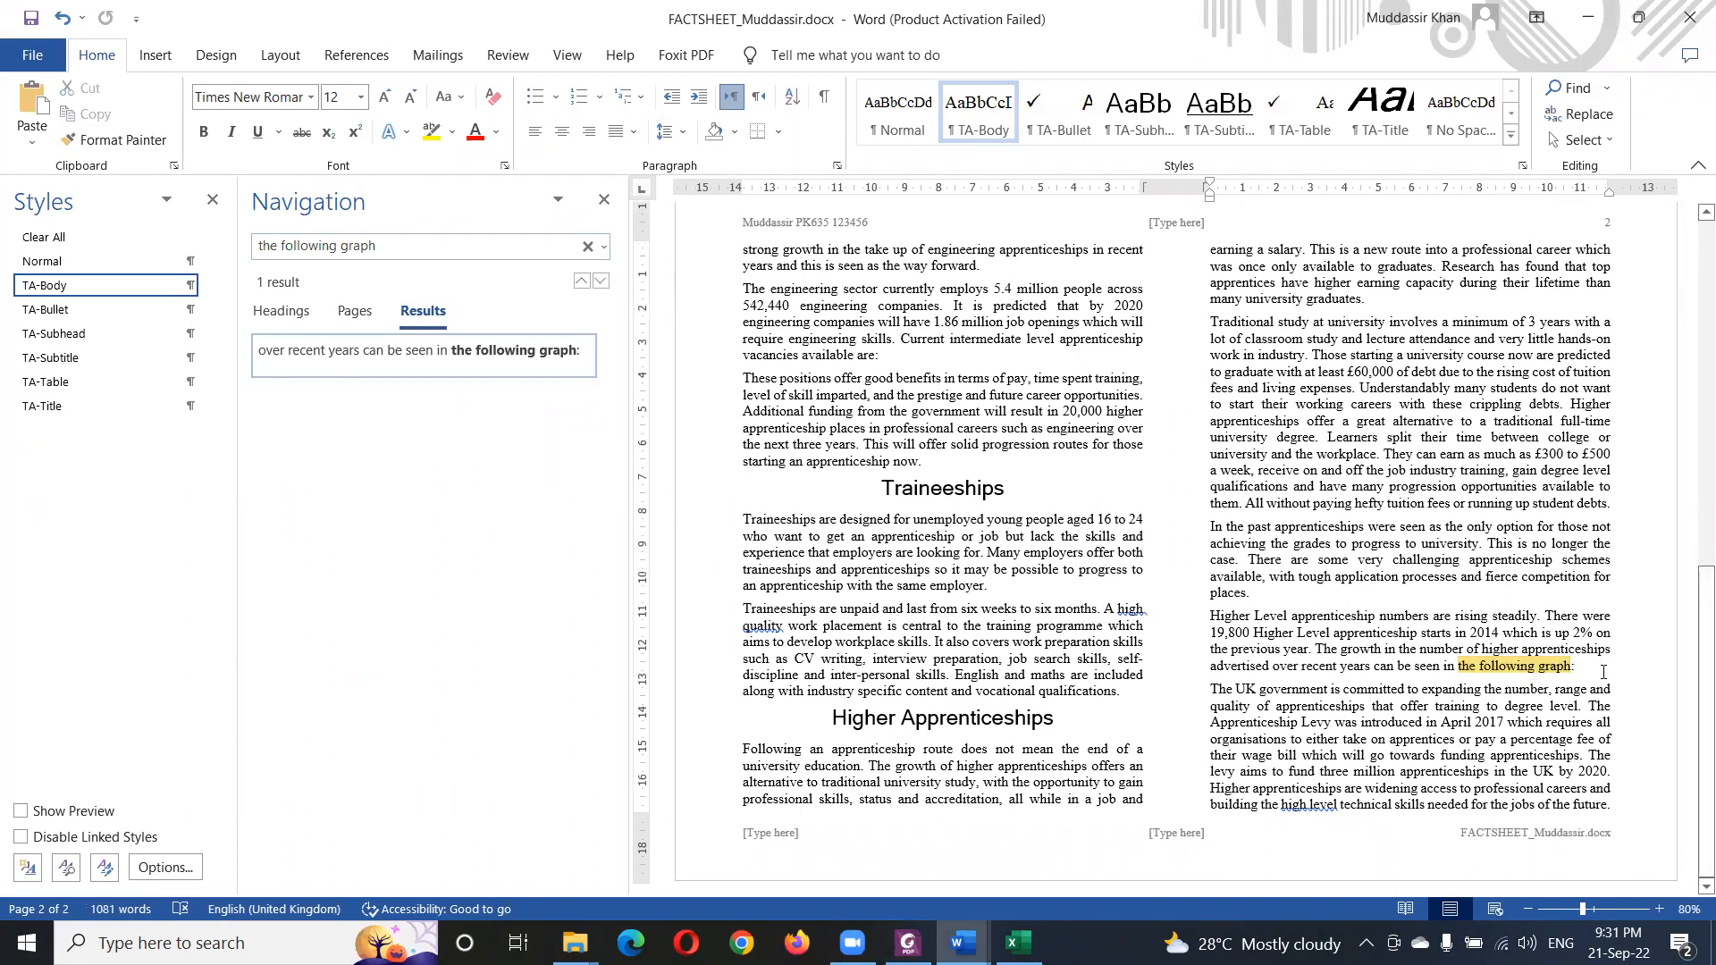
key(Return)
- Paste the Growth in Degree Level Apprenticeships chart from Document1 onto the new empty line
key(alt+Tab)
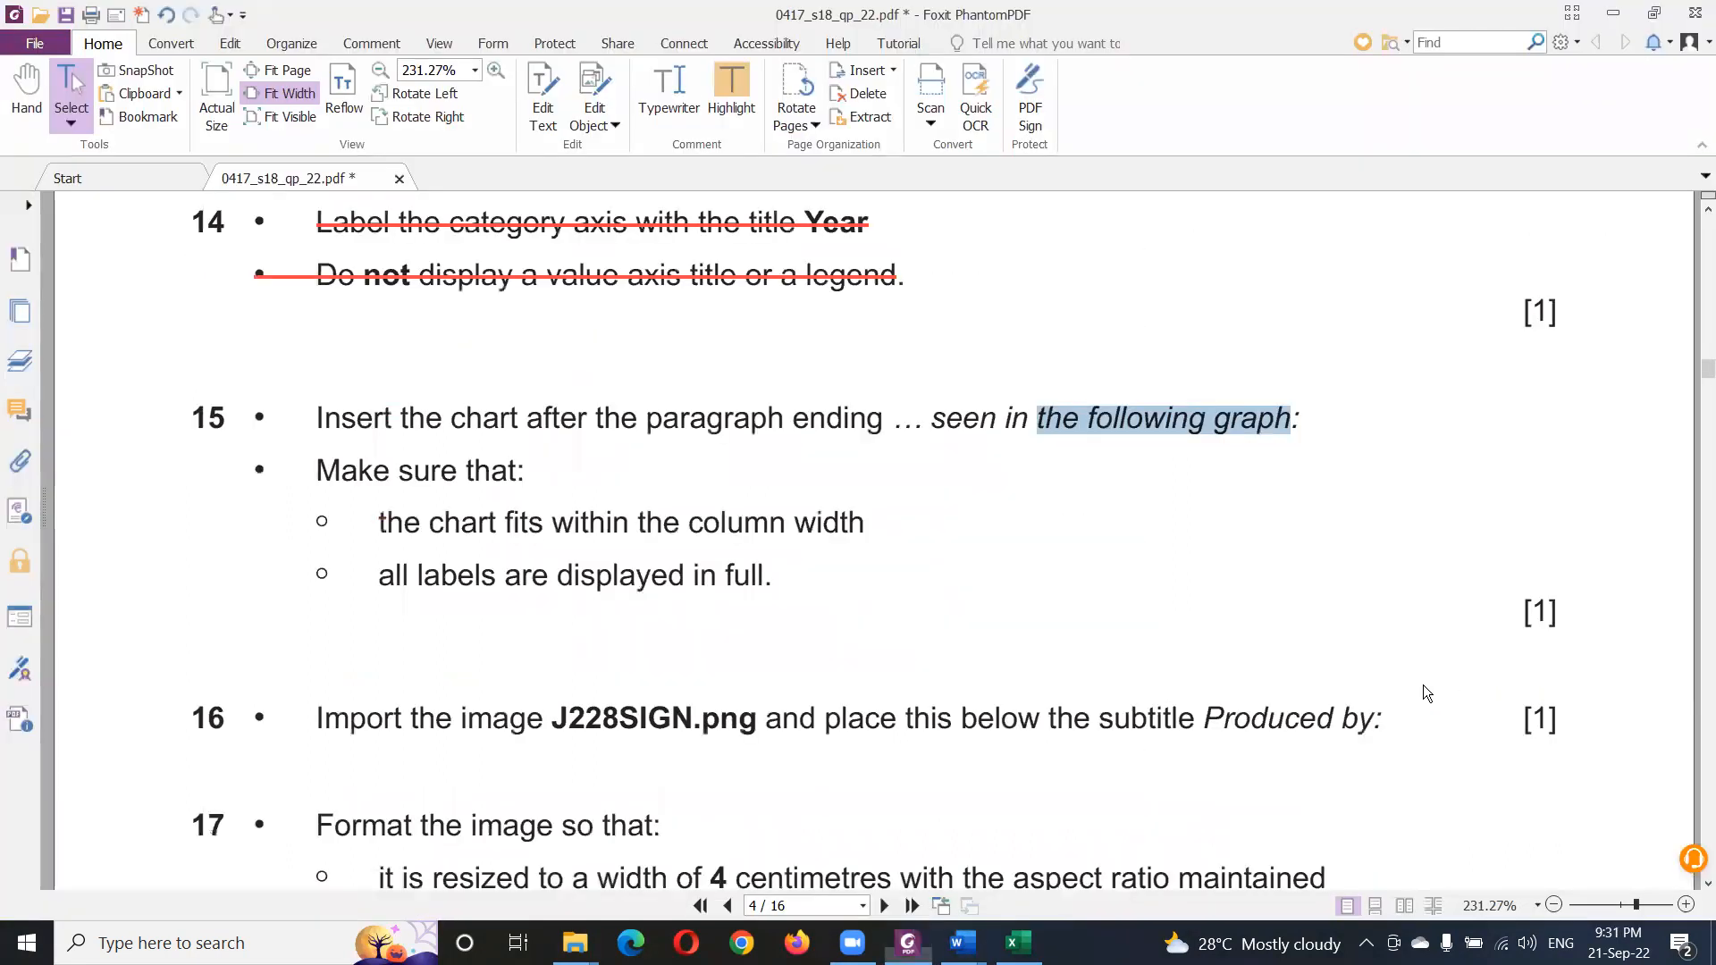
key(alt+Tab)
key(Tab)
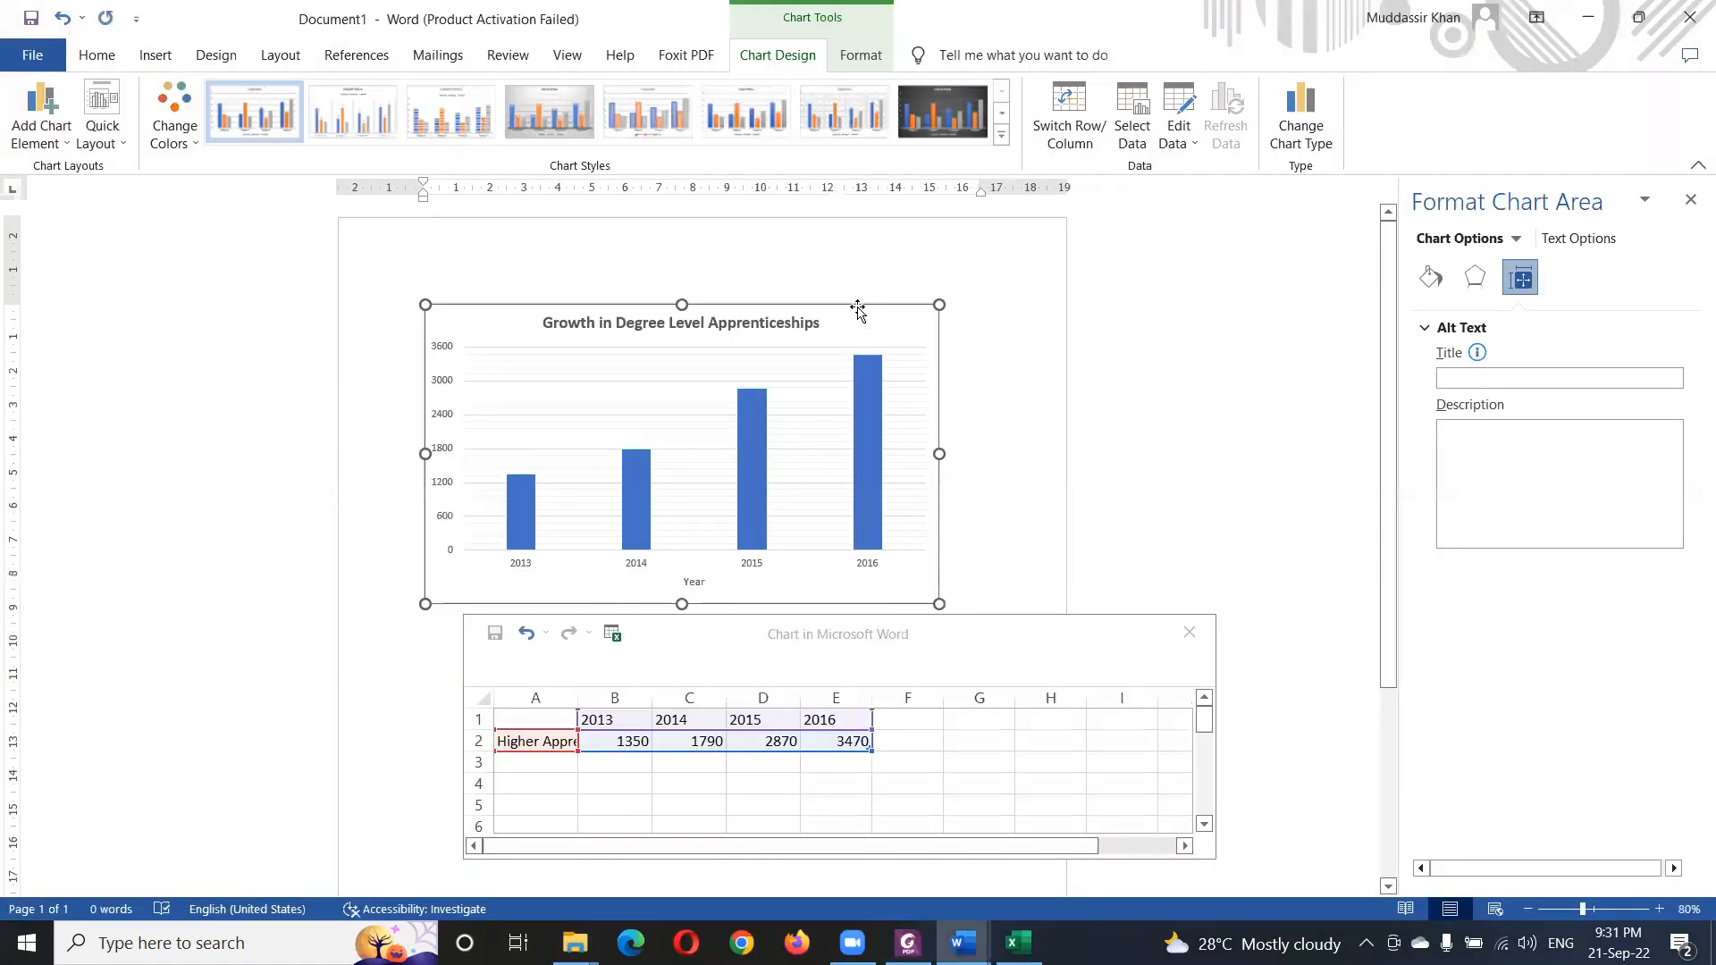
key(alt+Tab)
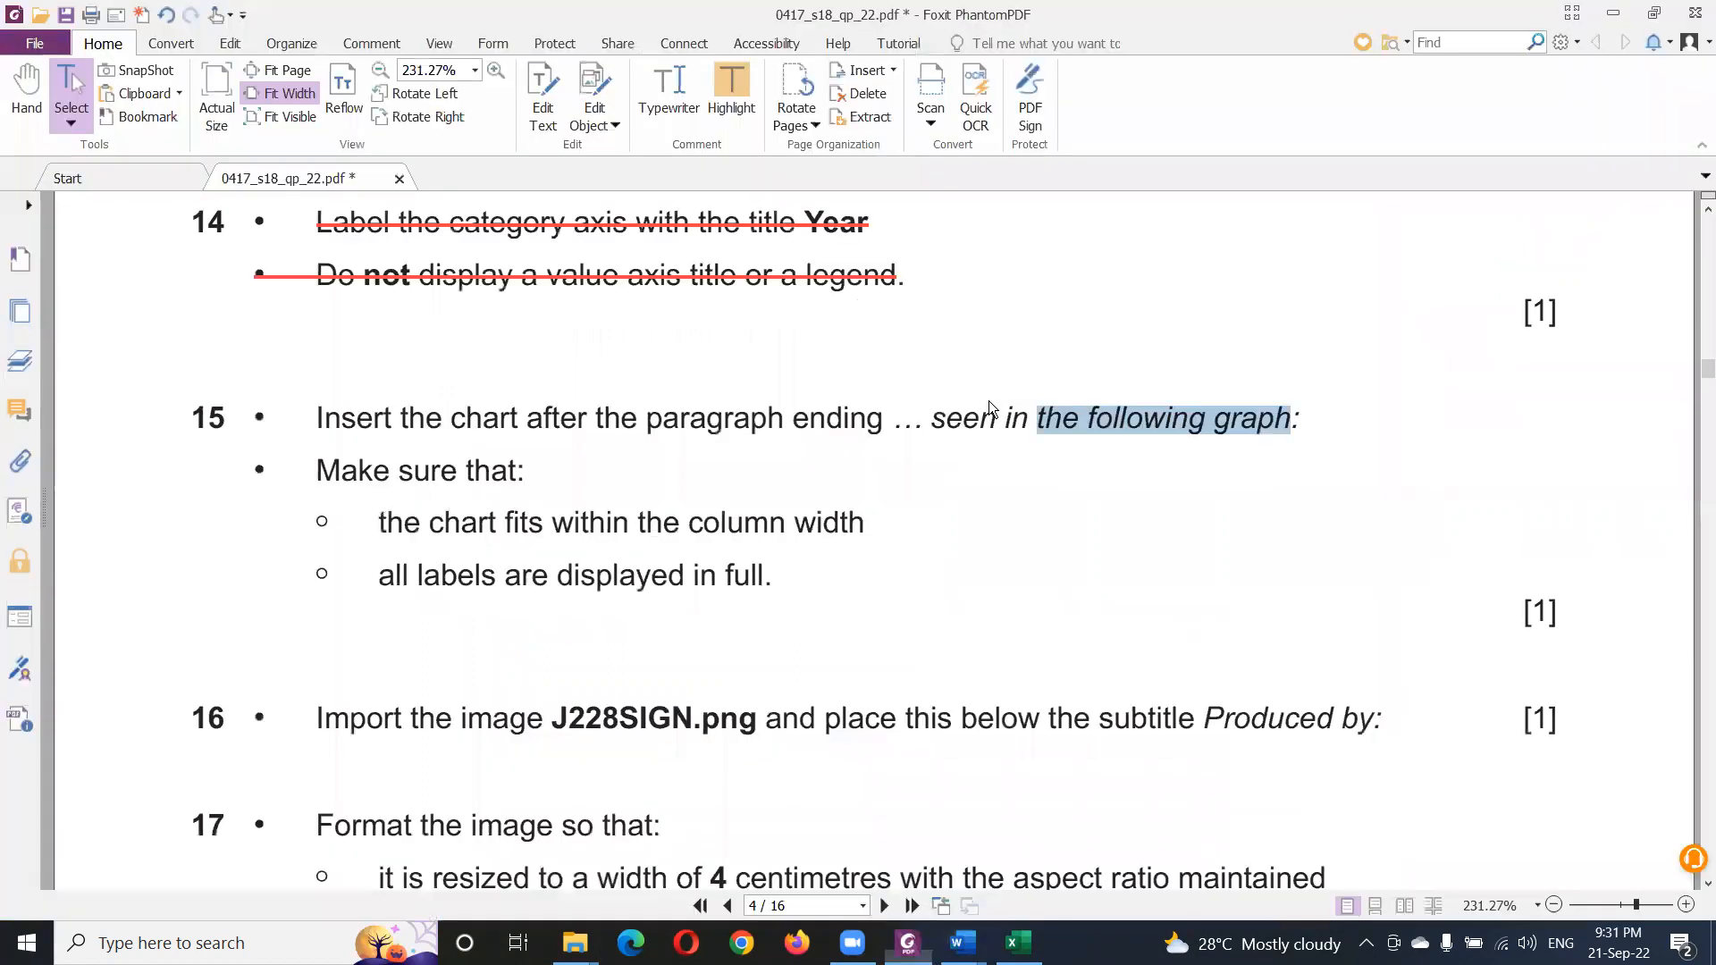
key(alt+Tab)
key(alt+Tab)
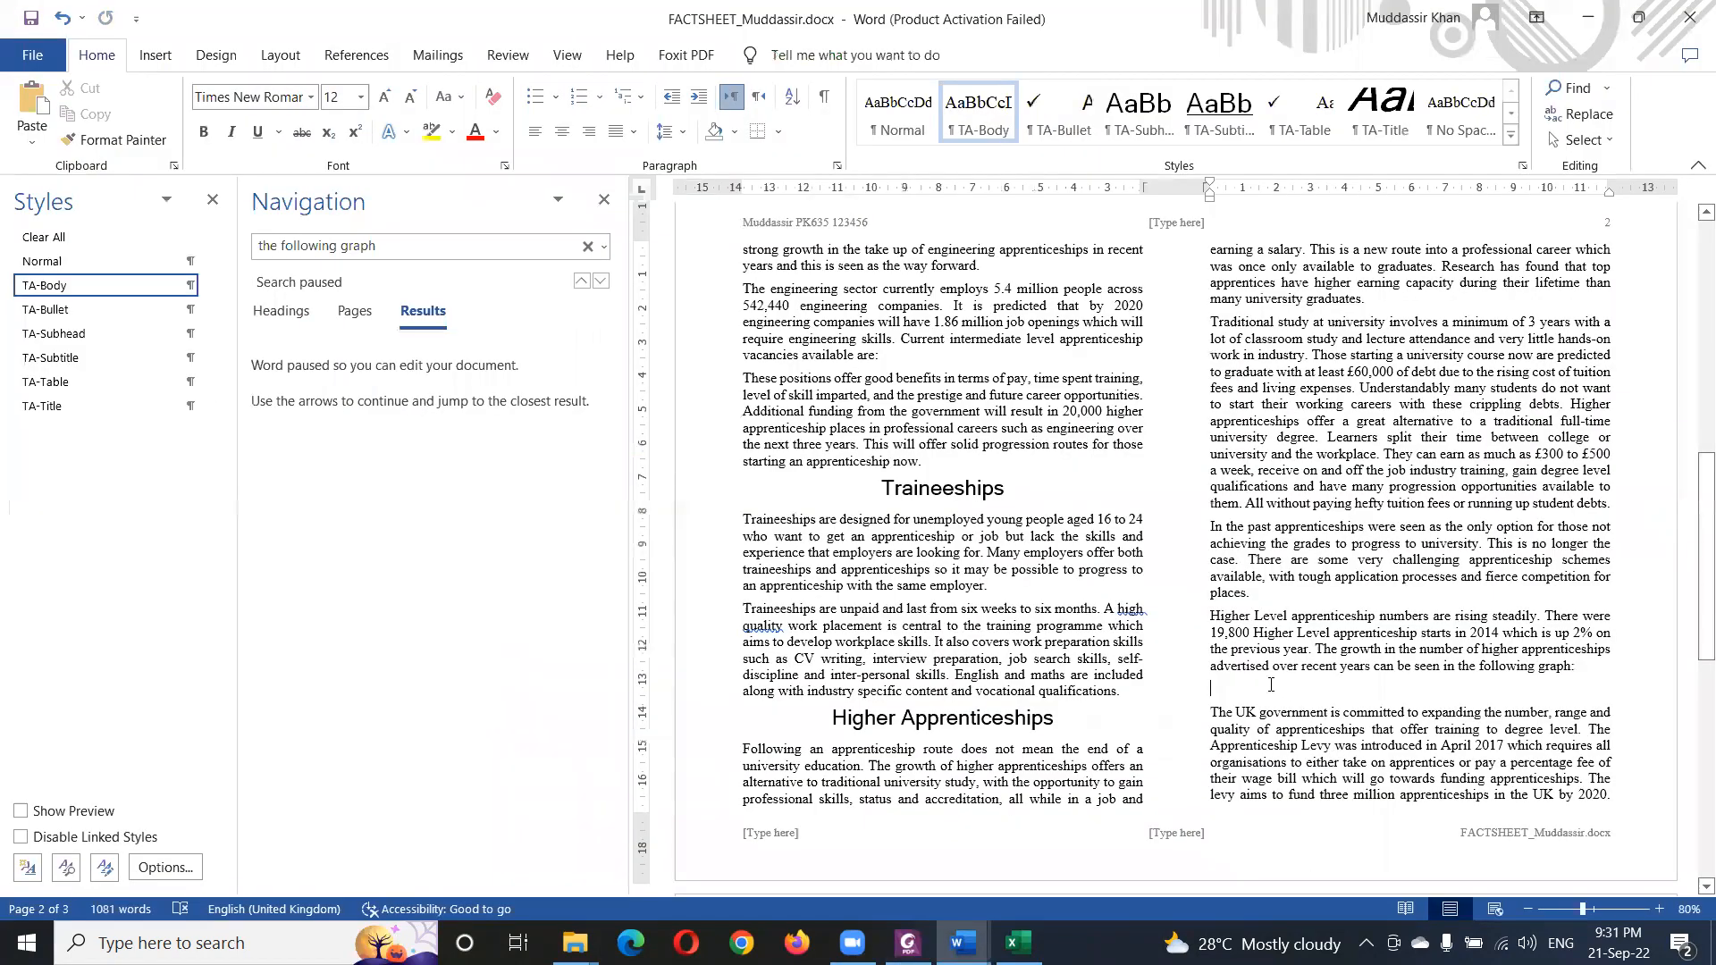
key(ctrl+v)
scroll(889, 686, down, 3)
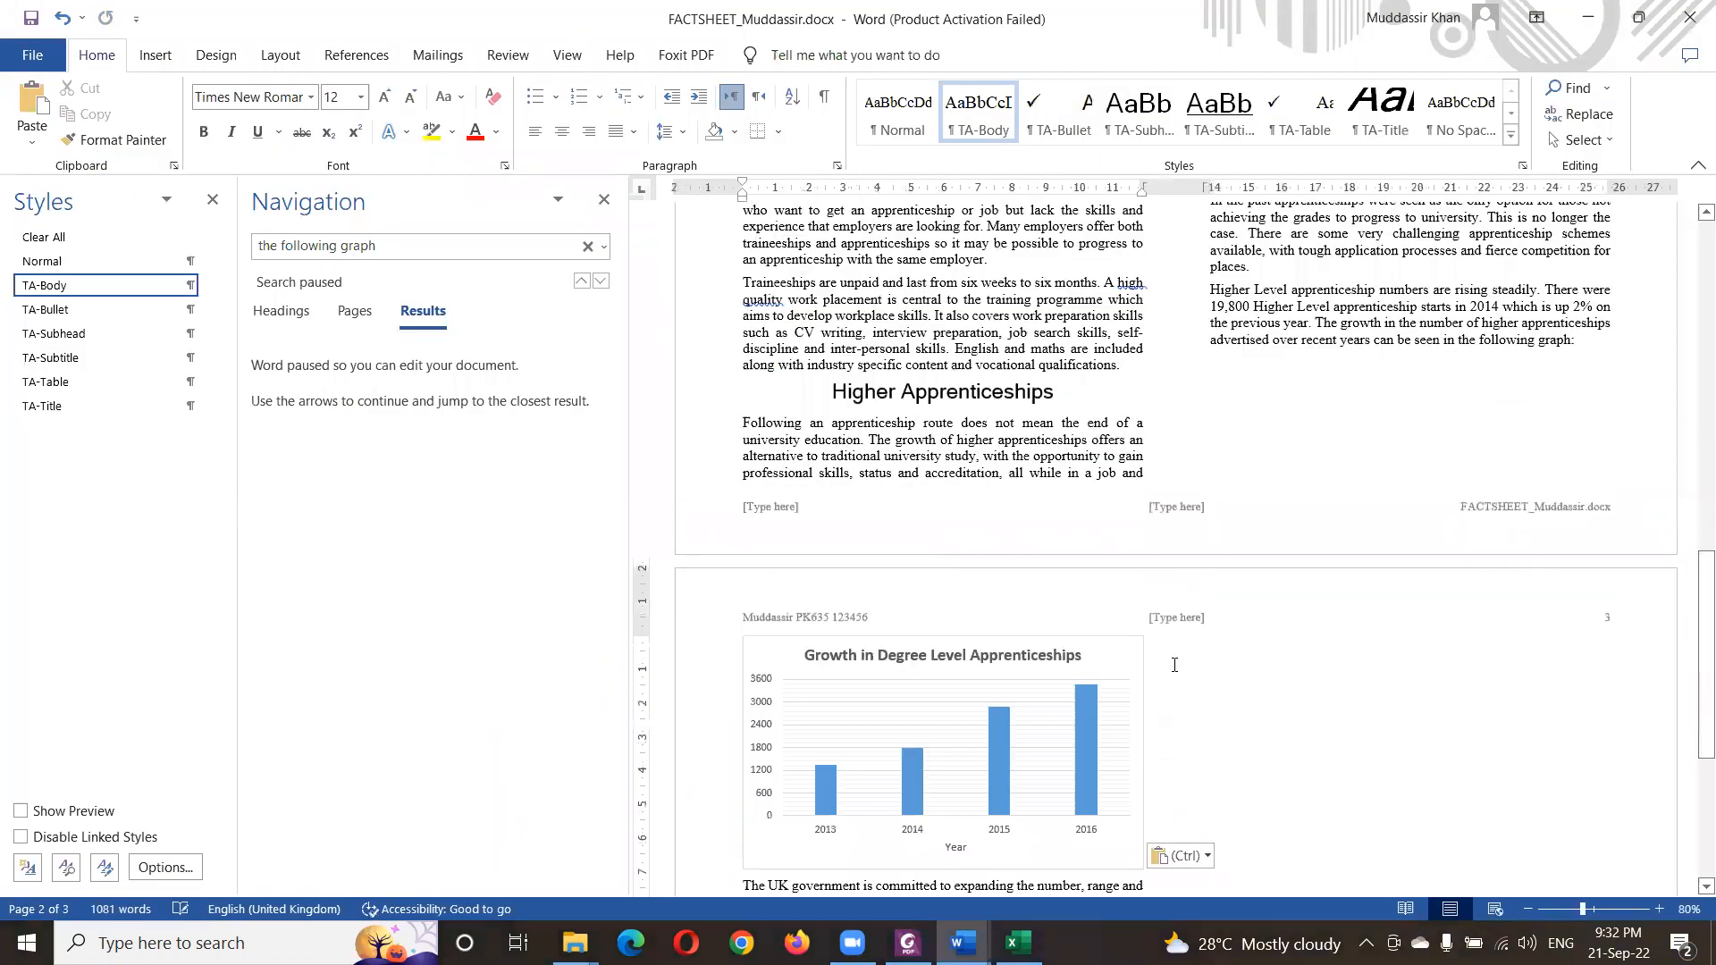
scroll(747, 615, up, 1)
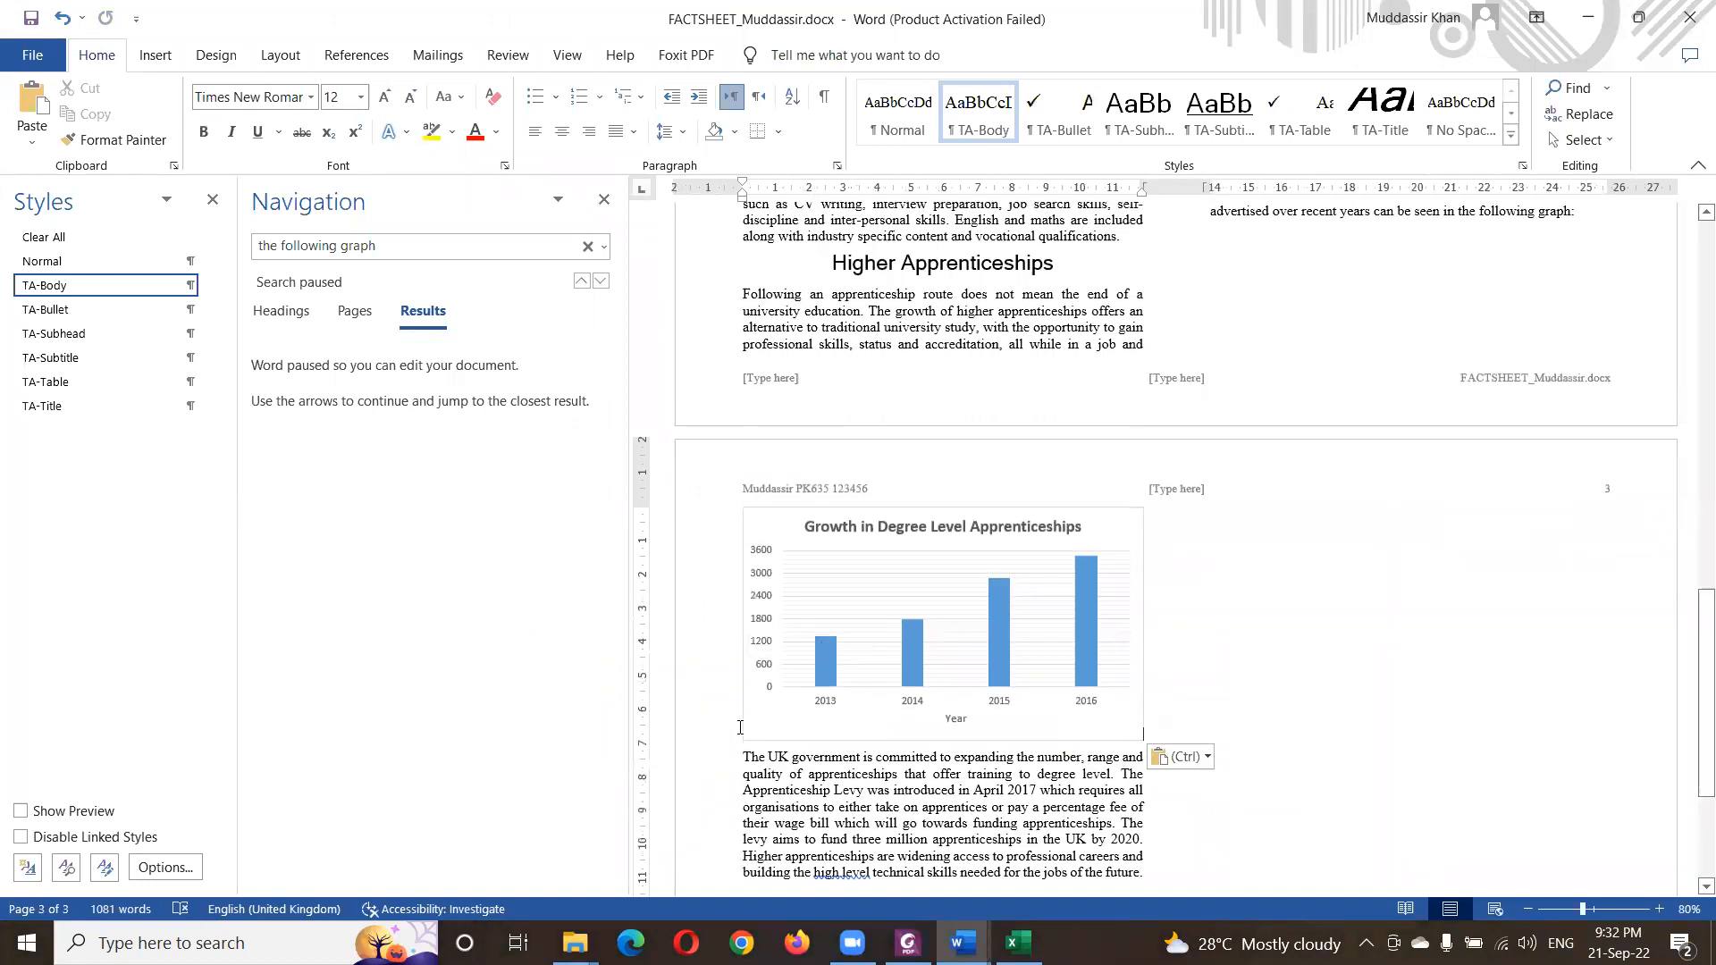
scroll(740, 726, up, 3)
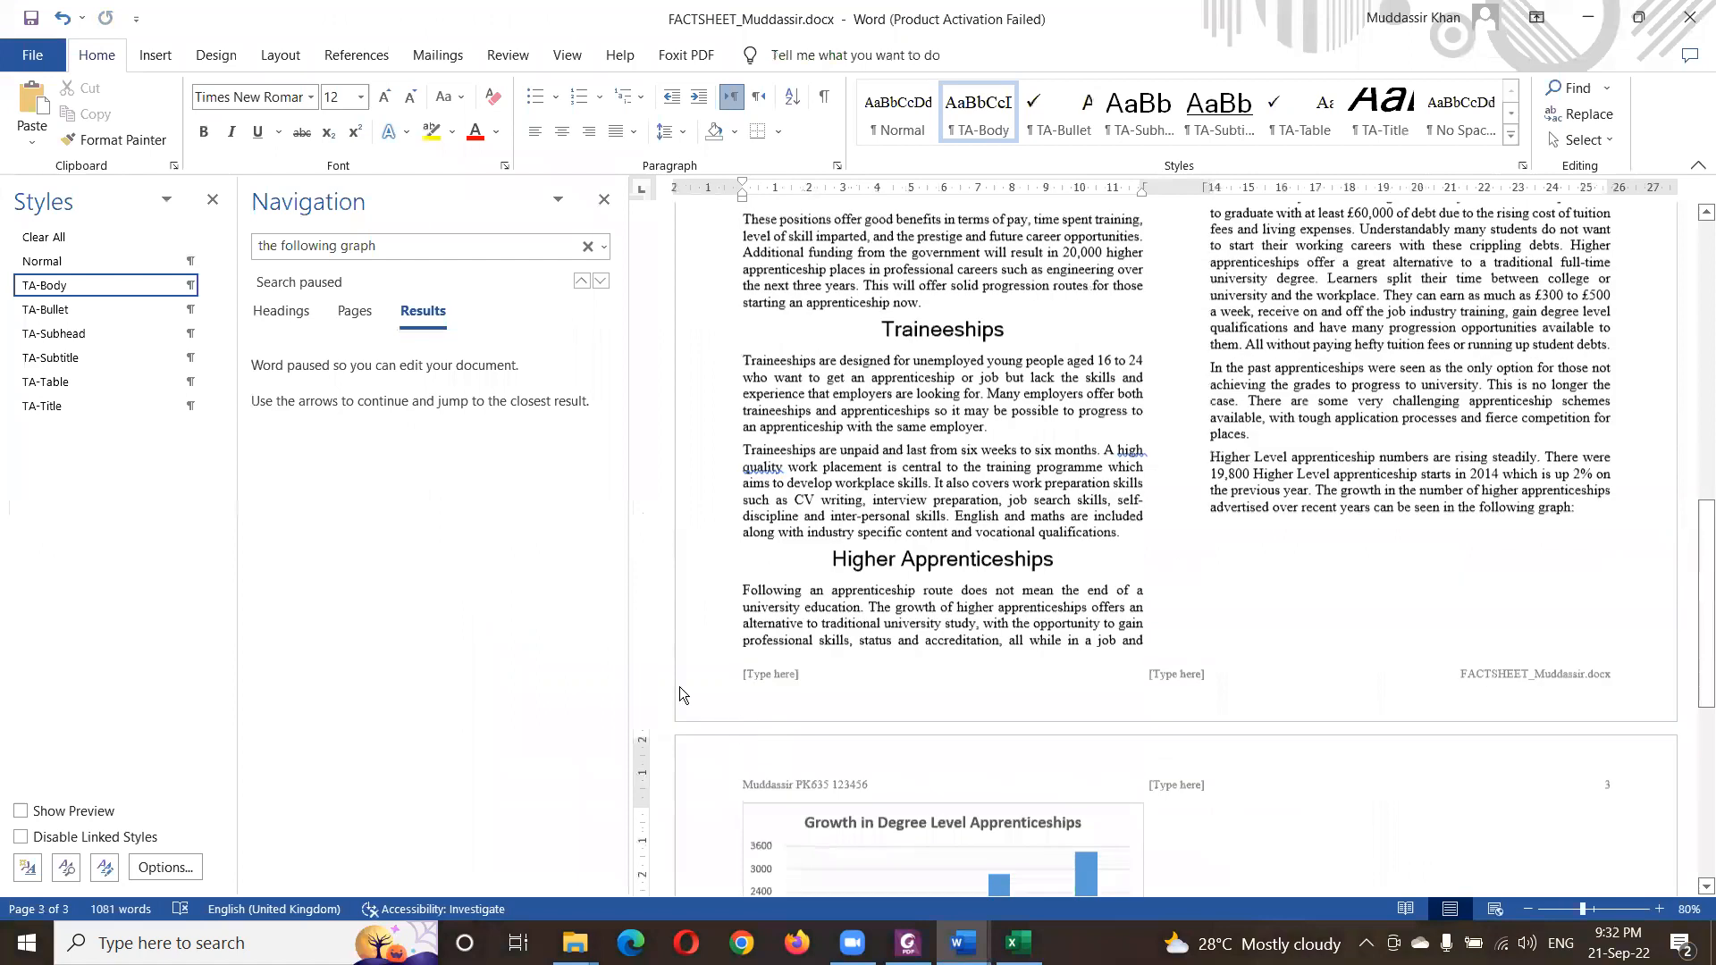
key(alt+Tab)
drag(324, 417, 785, 579)
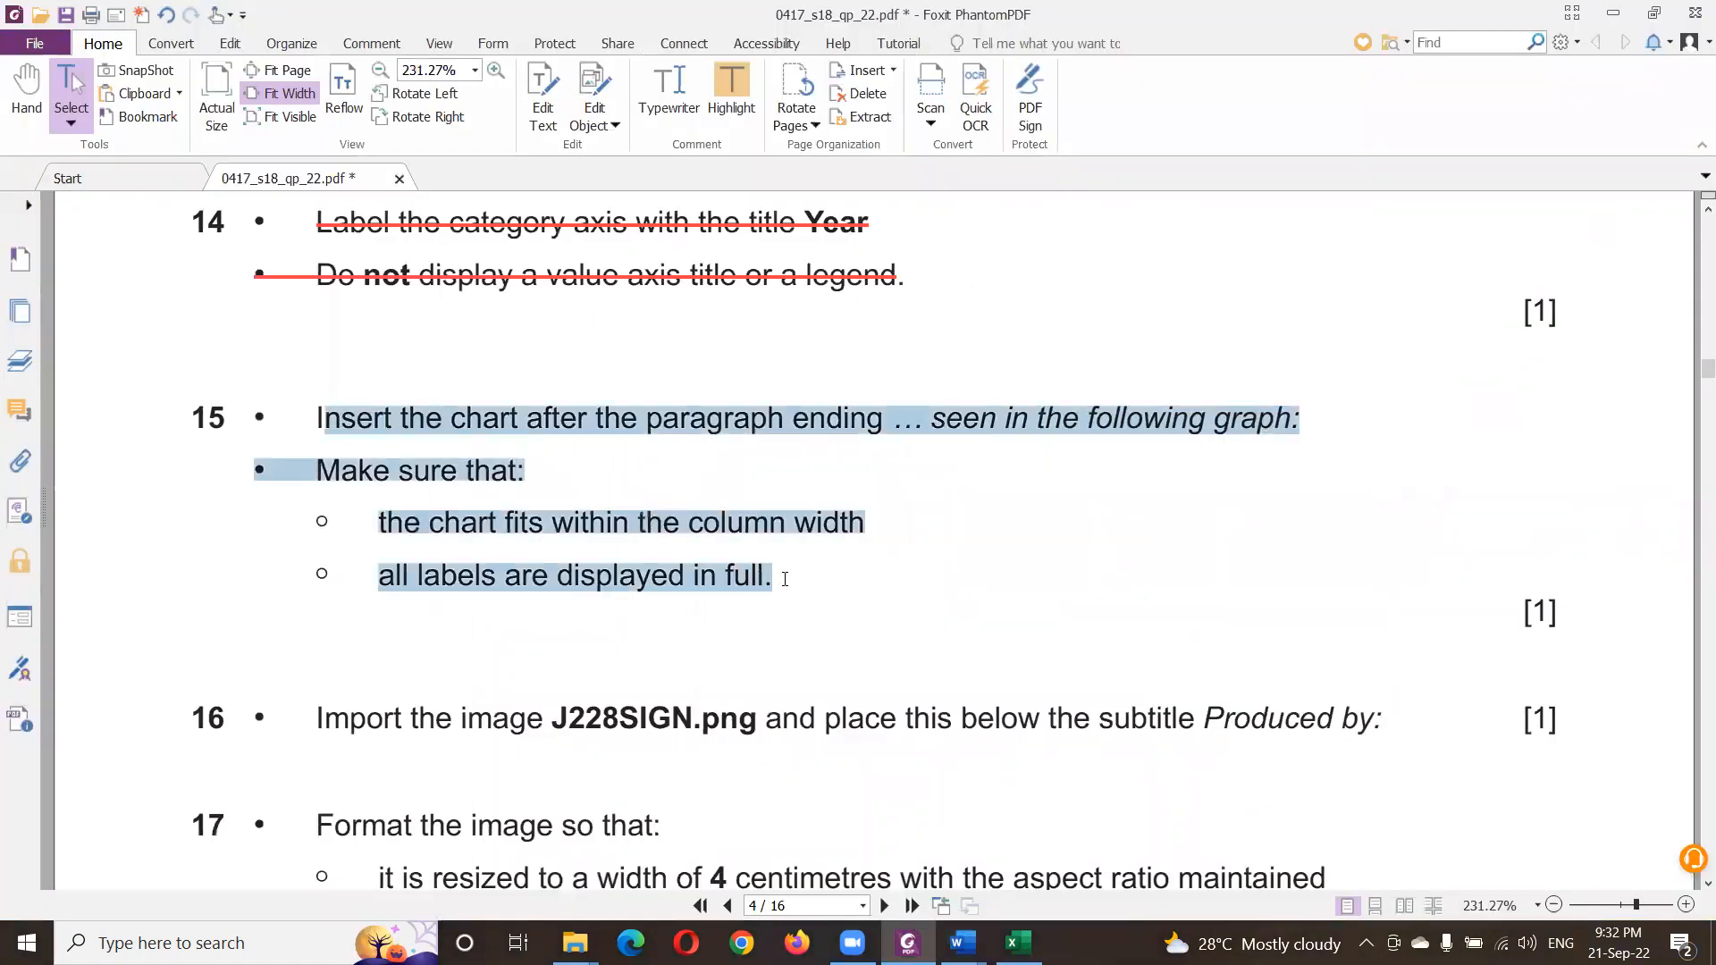
- Strike through item 15's instructions and select the file name J228SIGN.png in item 16
right_click(677, 578)
click(740, 342)
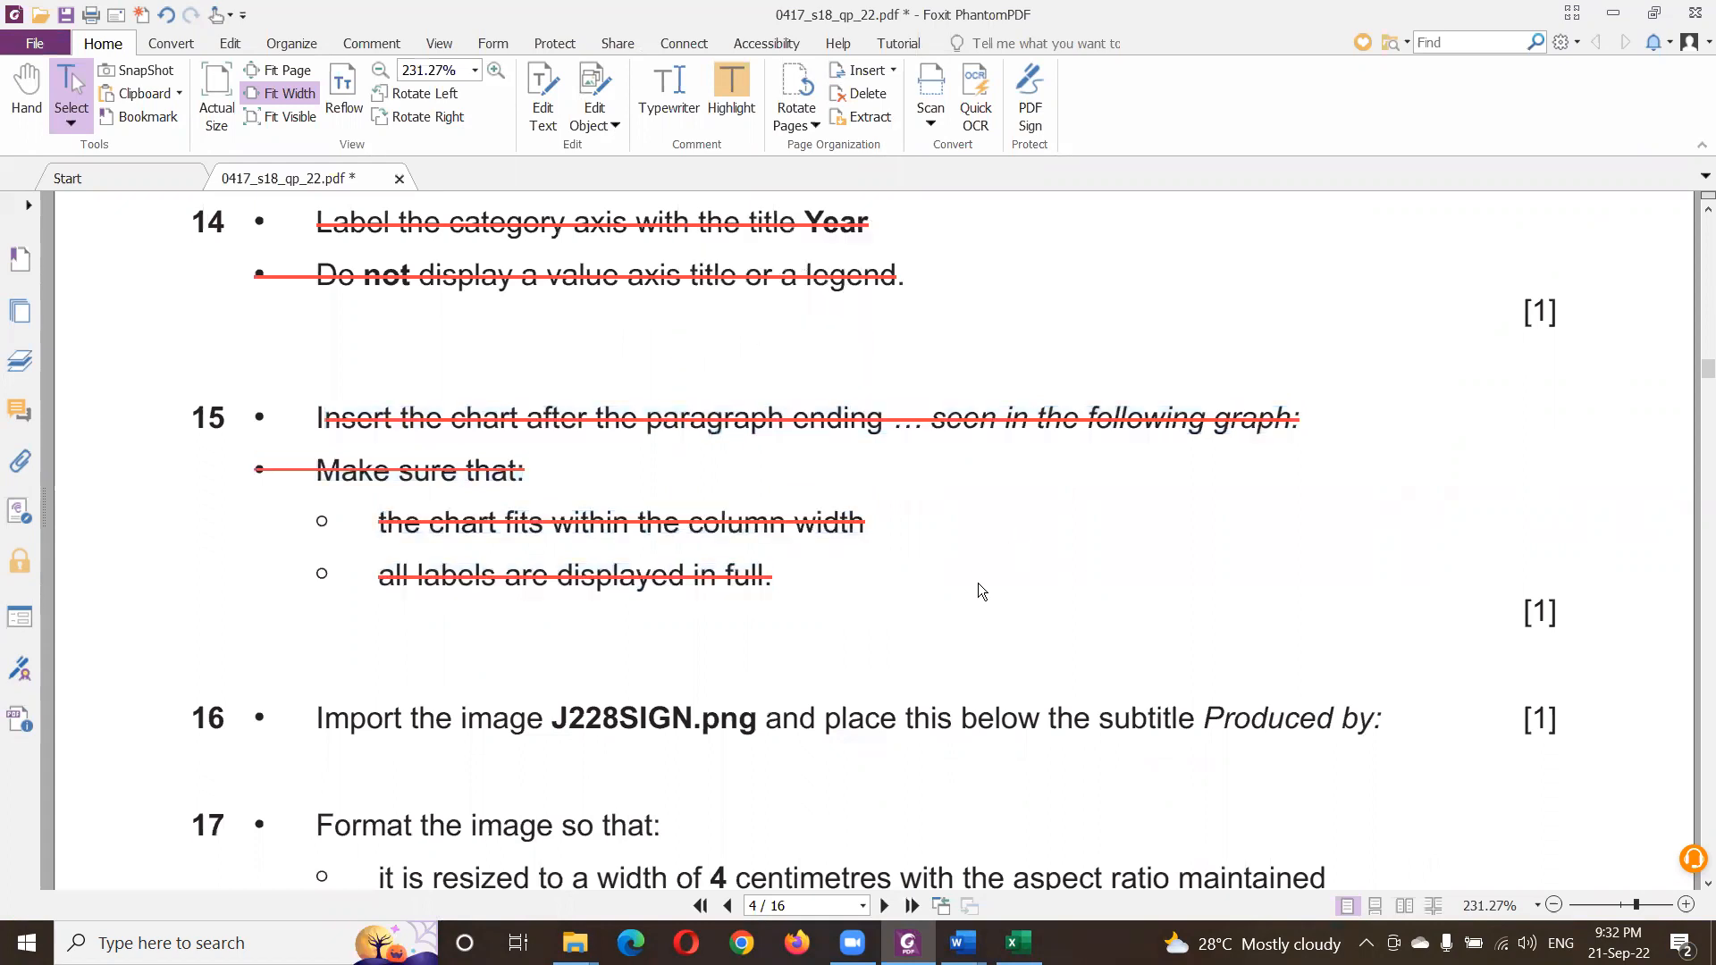
scroll(978, 585, down, 5)
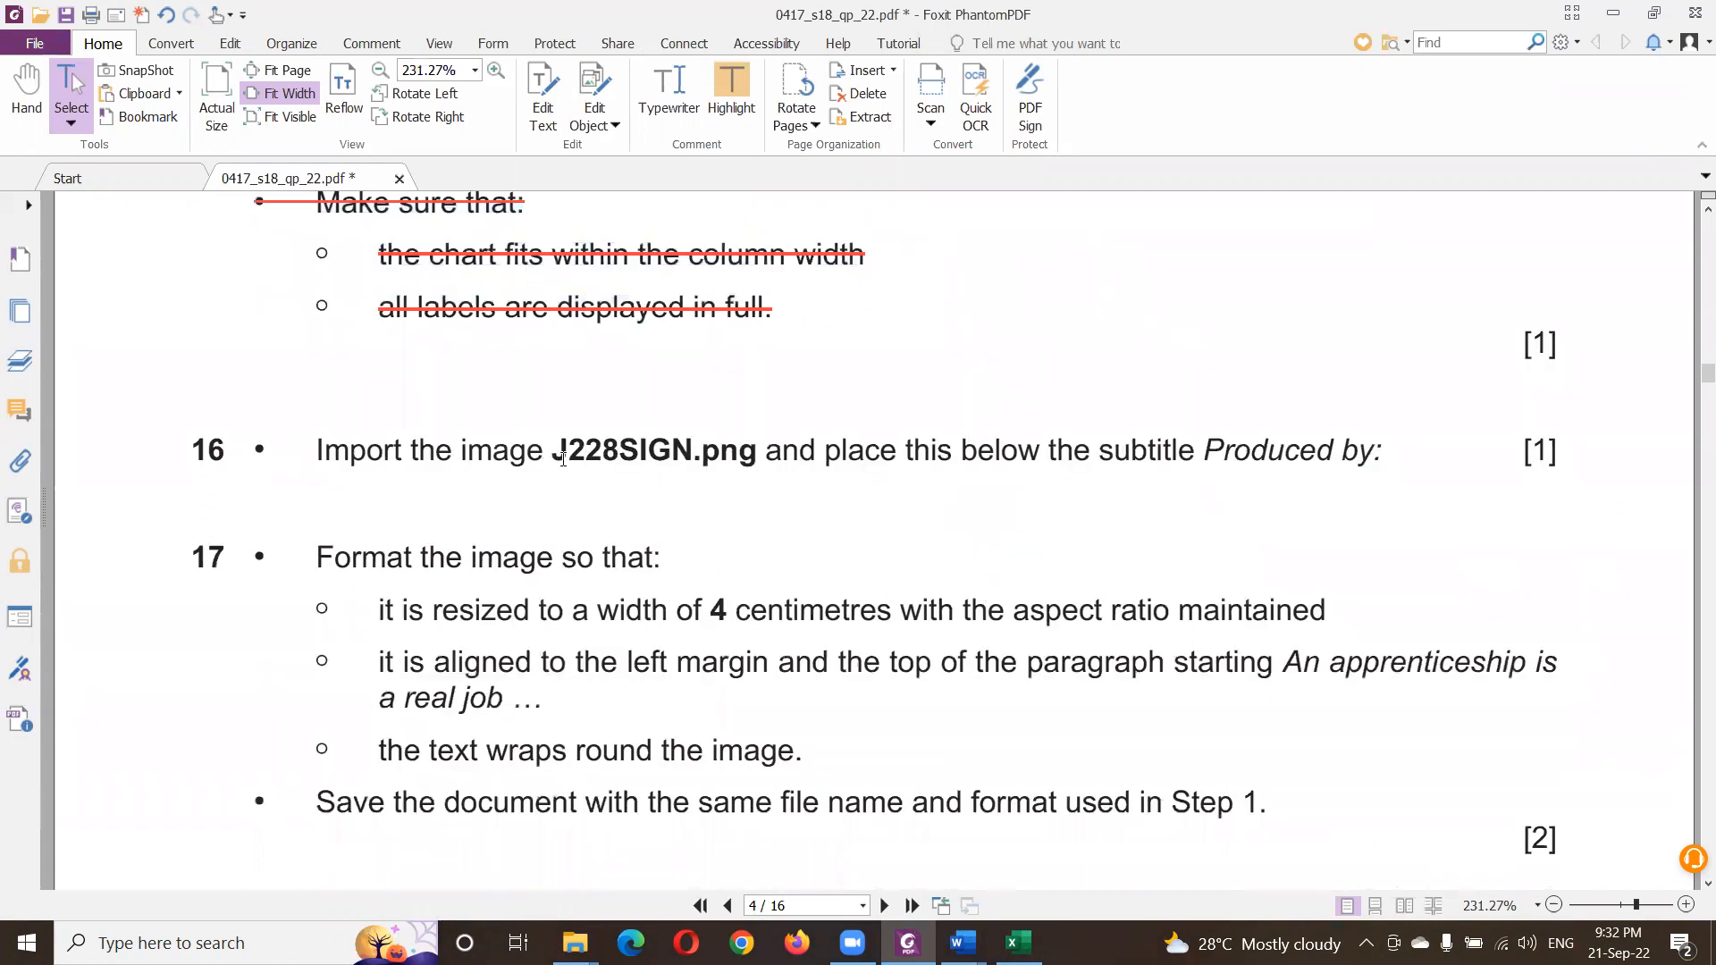
drag(547, 451, 753, 458)
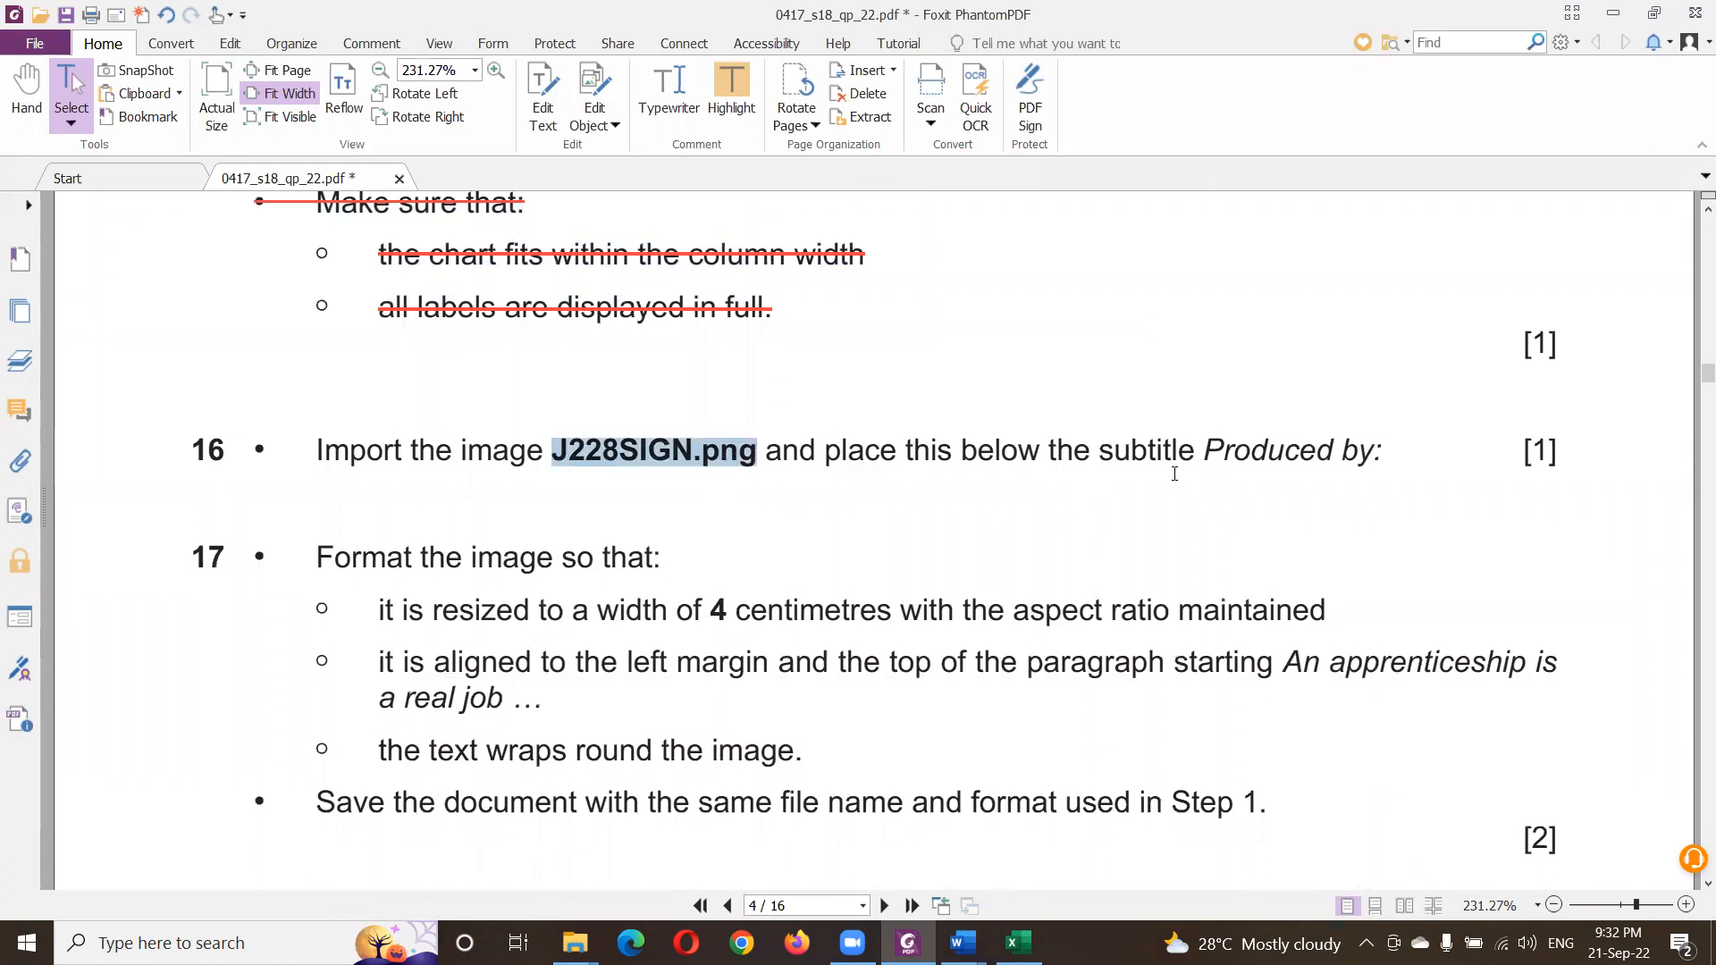
key(alt+Tab)
key(alt+Tab)
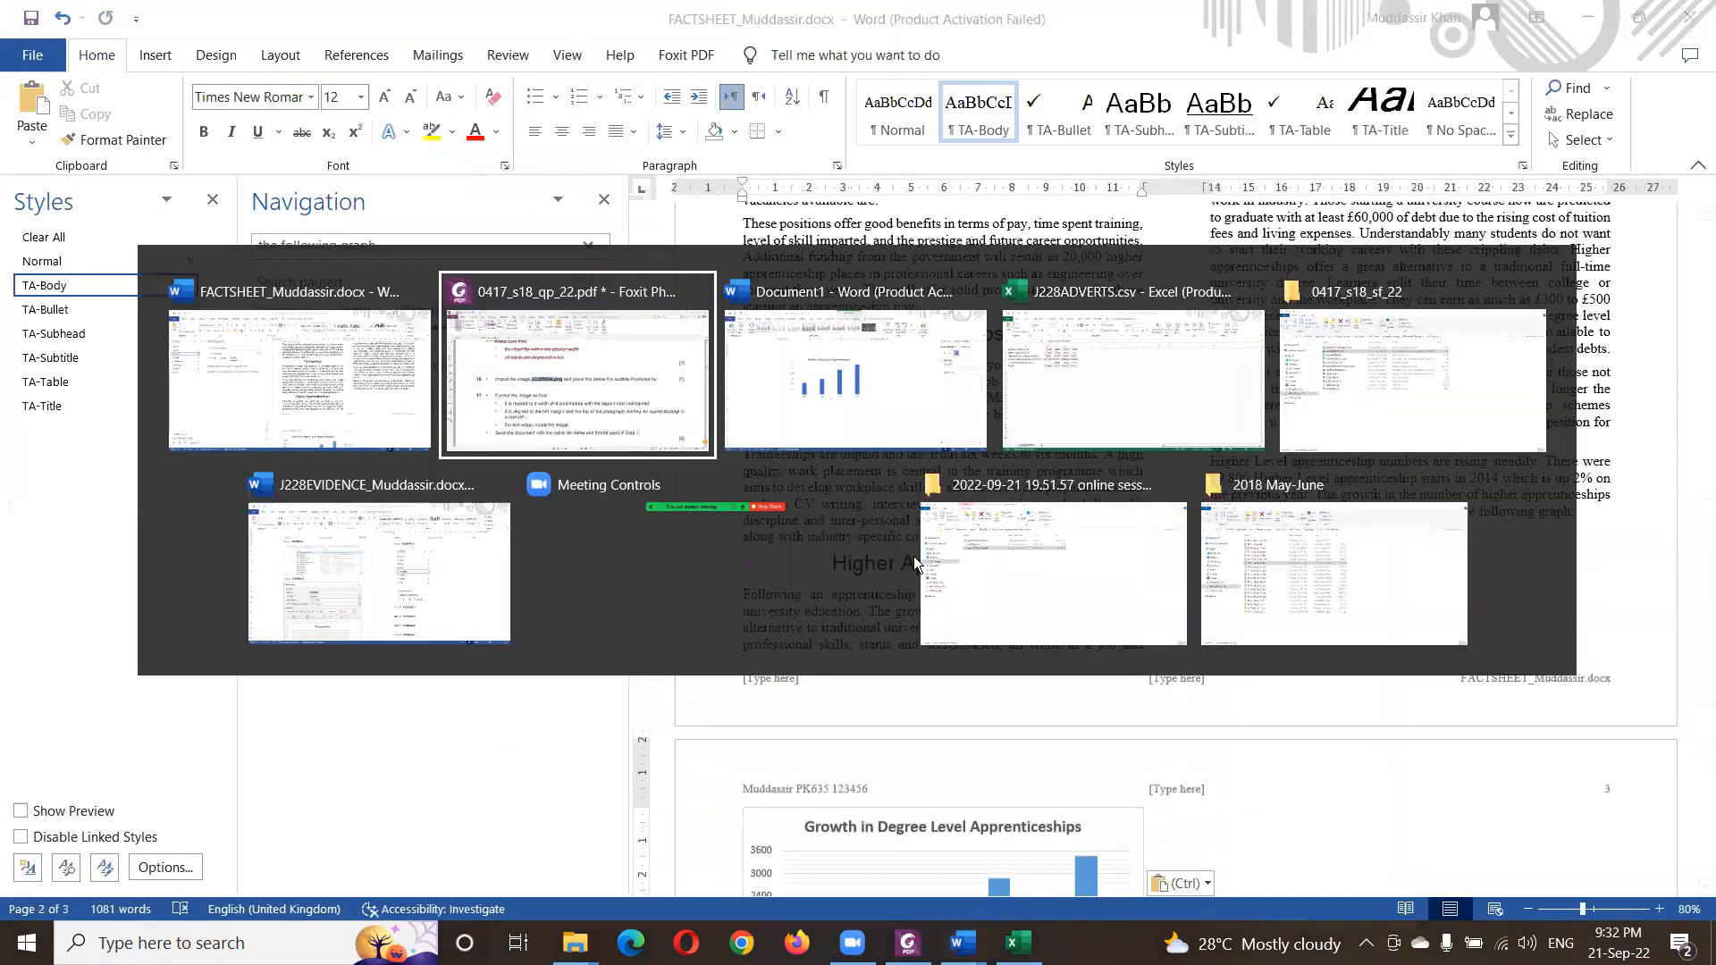
- Locate J228SIGN.png in the 0417_s18_sf_22 folder and start dragging it out
key(Tab)
key(Tab)
key(Tab)
key(Tab)
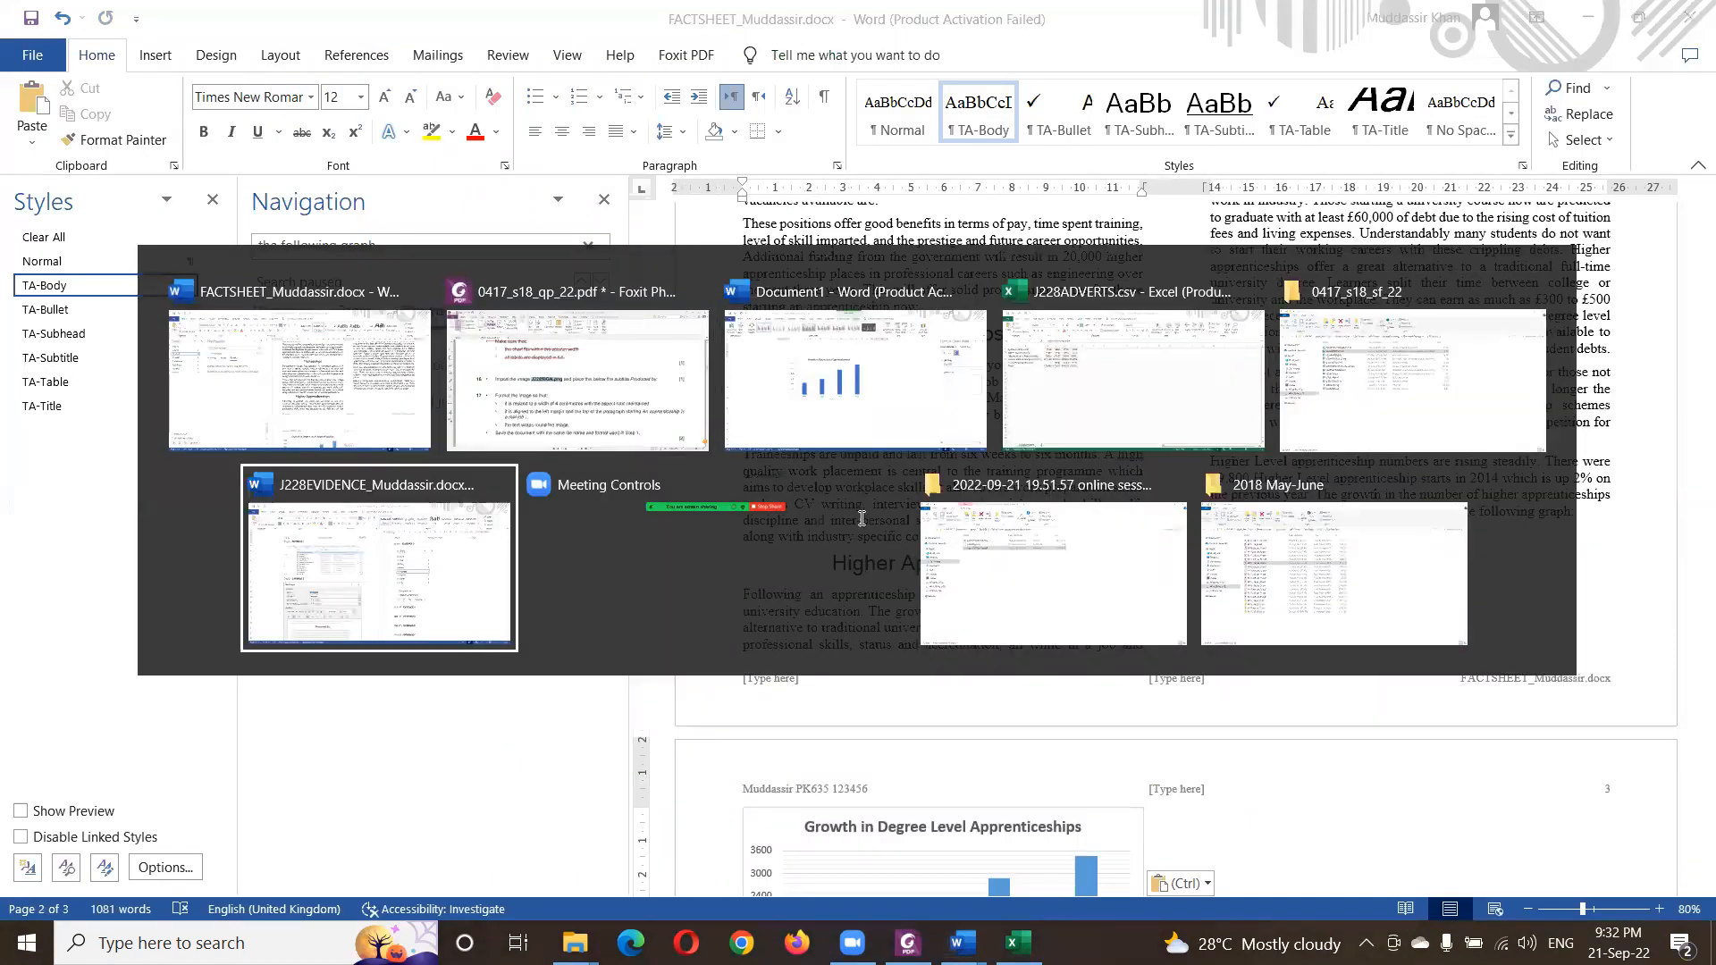
key(alt+Tab)
key(Tab)
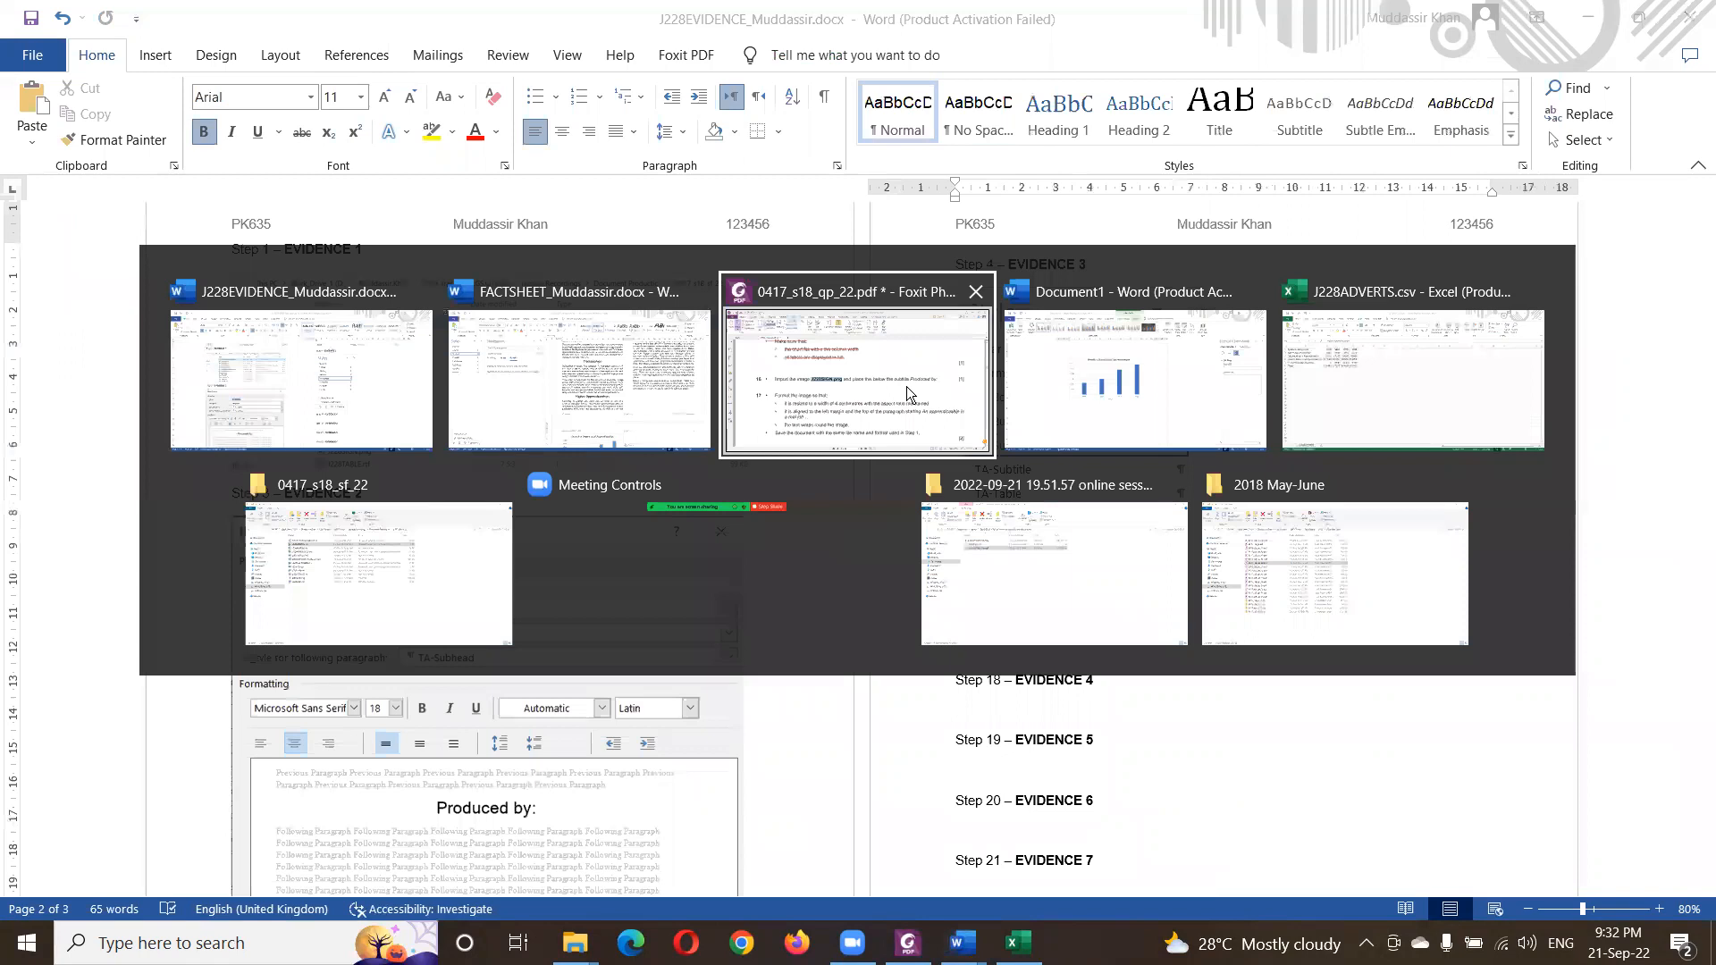
click(1262, 568)
key(alt+Tab)
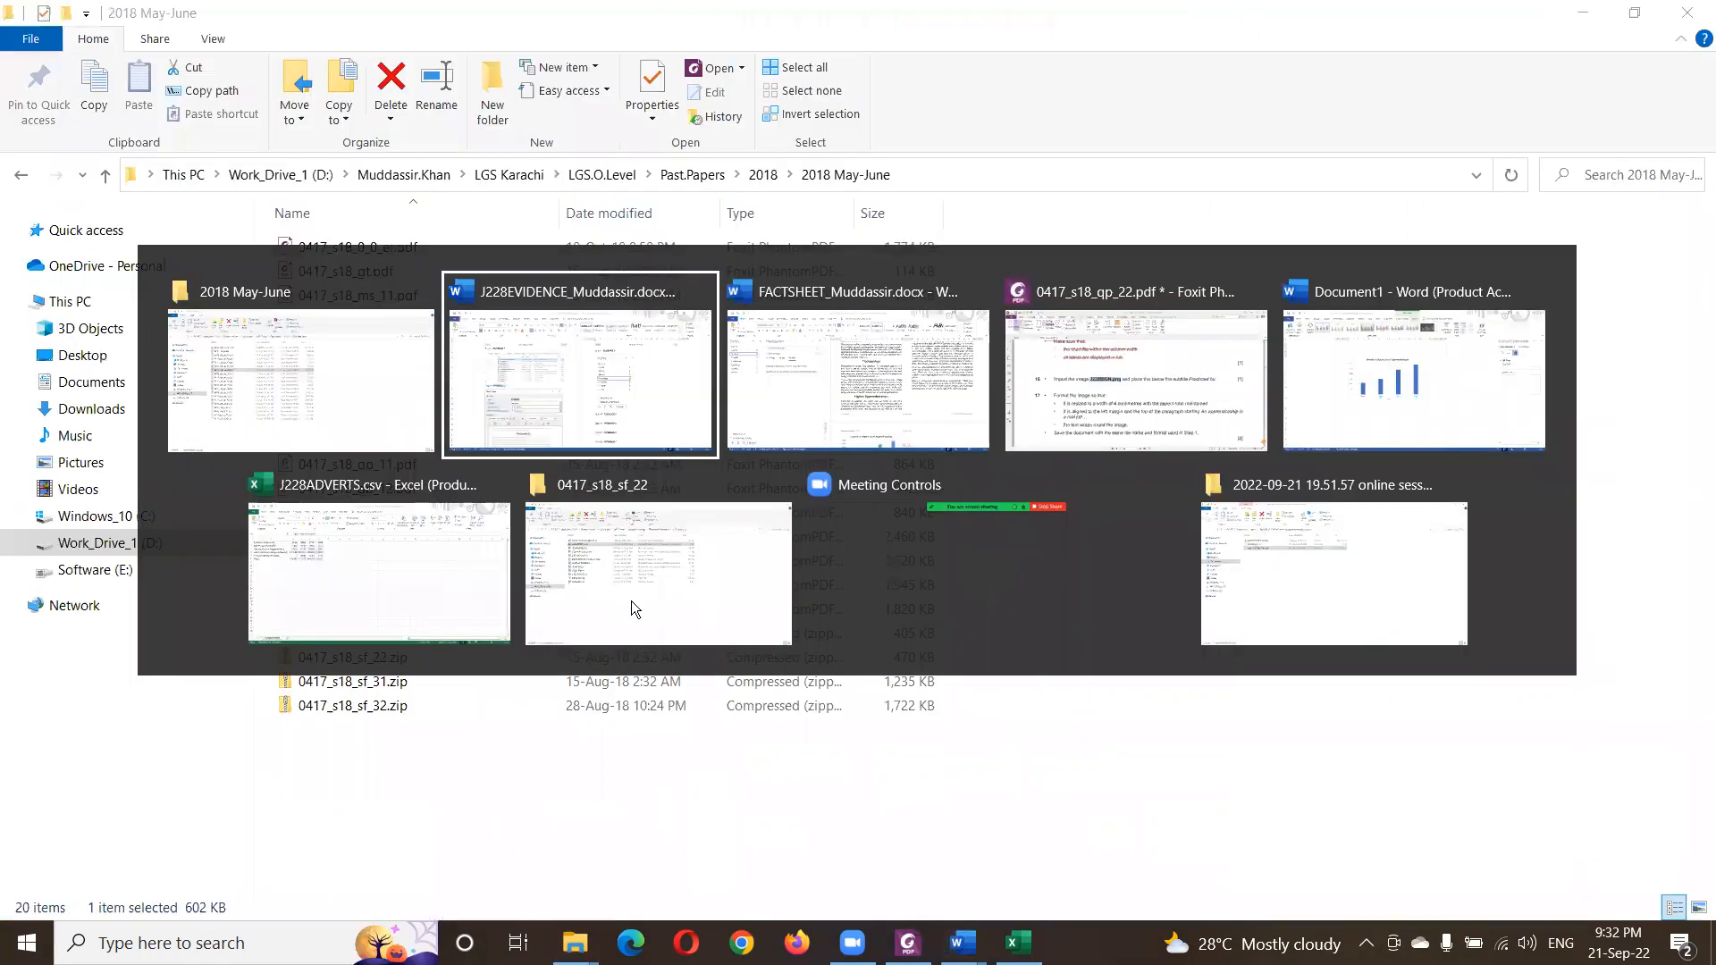
click(579, 574)
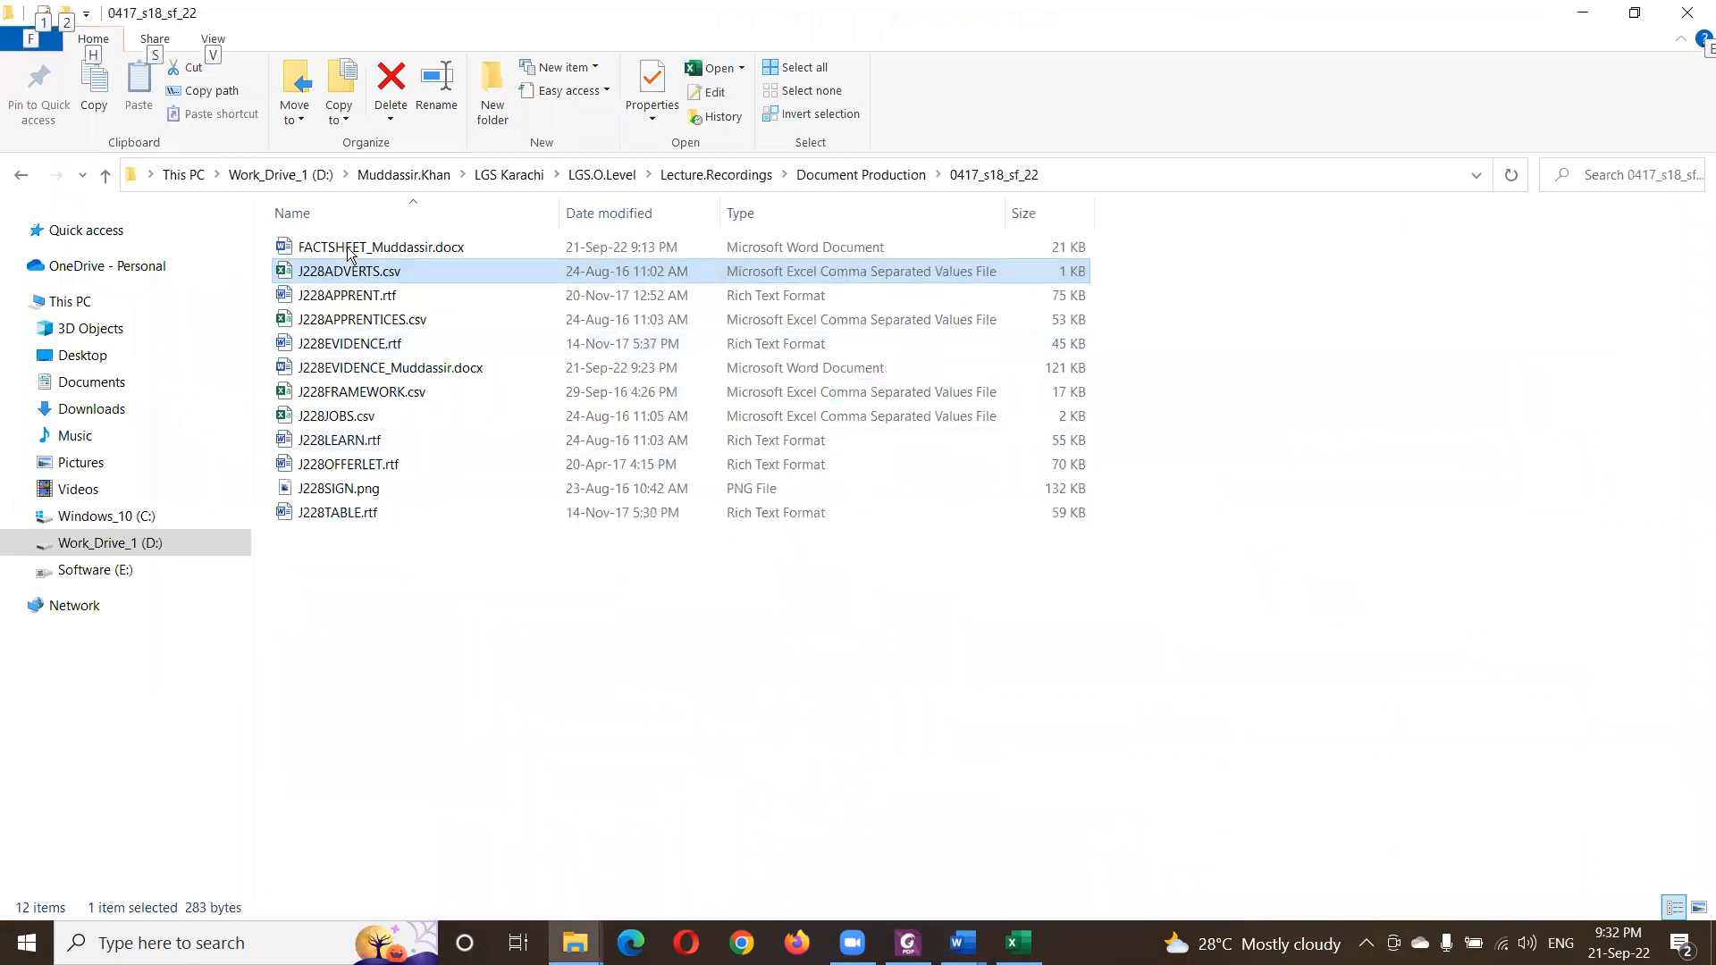
click(323, 490)
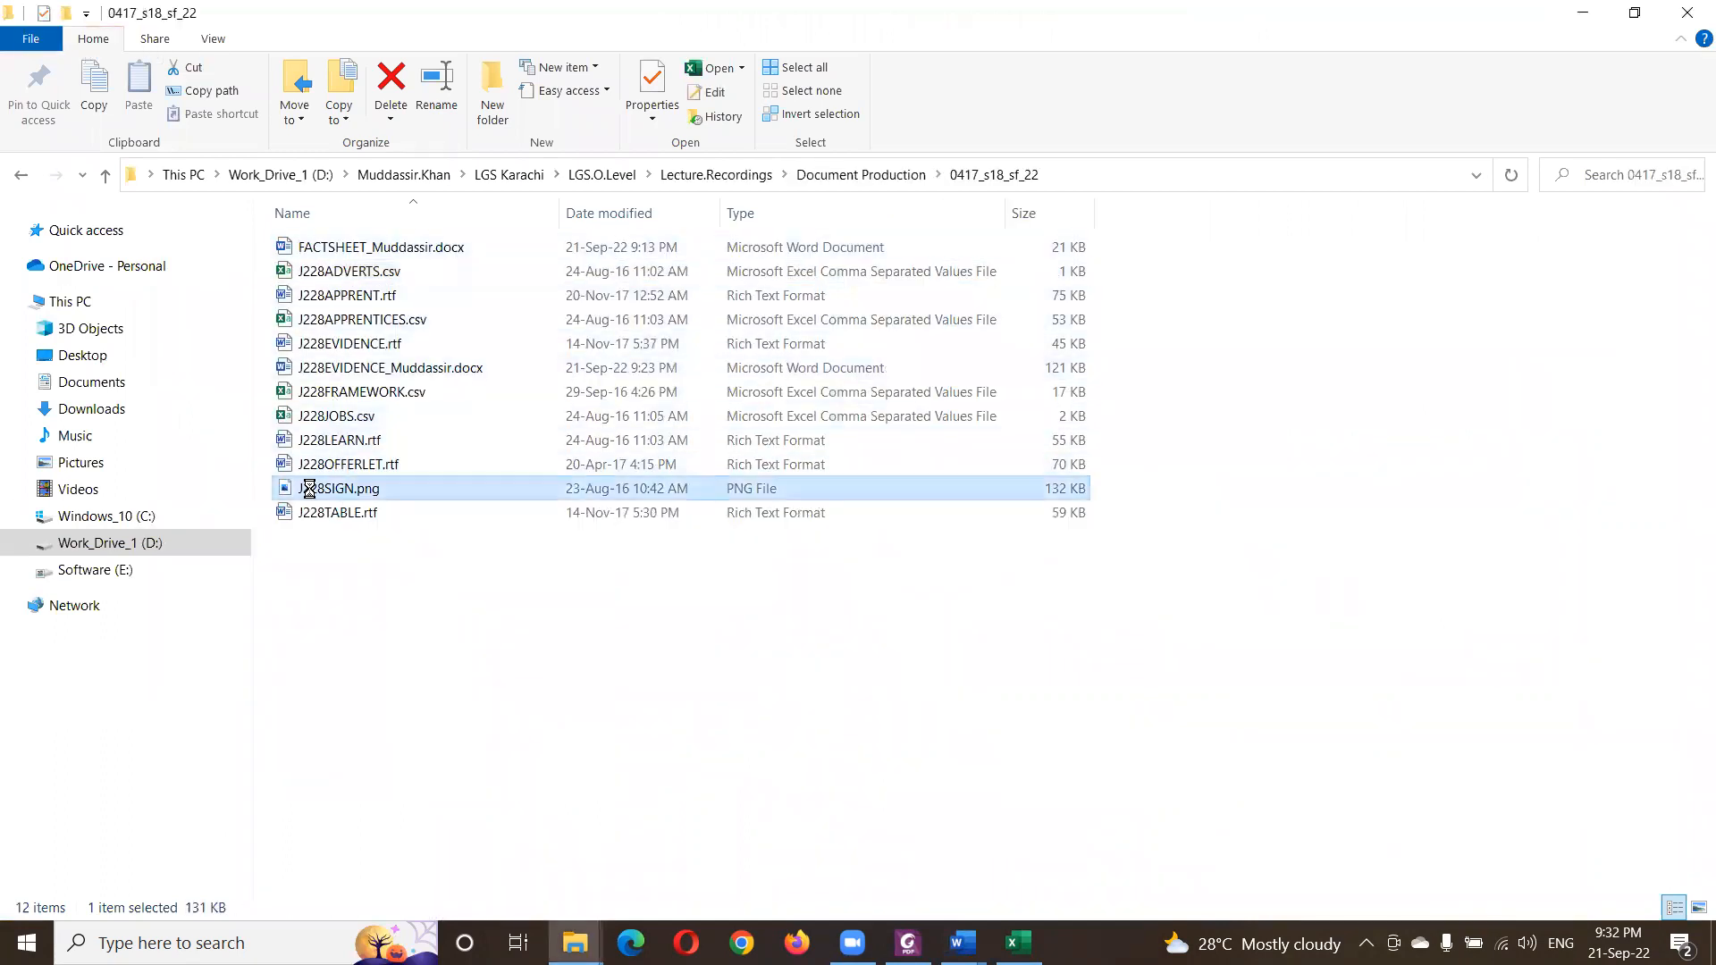
drag(340, 489, 744, 359)
- Drop J228SIGN.png into the FACTSHEET before 'An apprenticeship' and select the picture
key(alt+Tab)
key(alt+Tab)
key(alt+Tab)
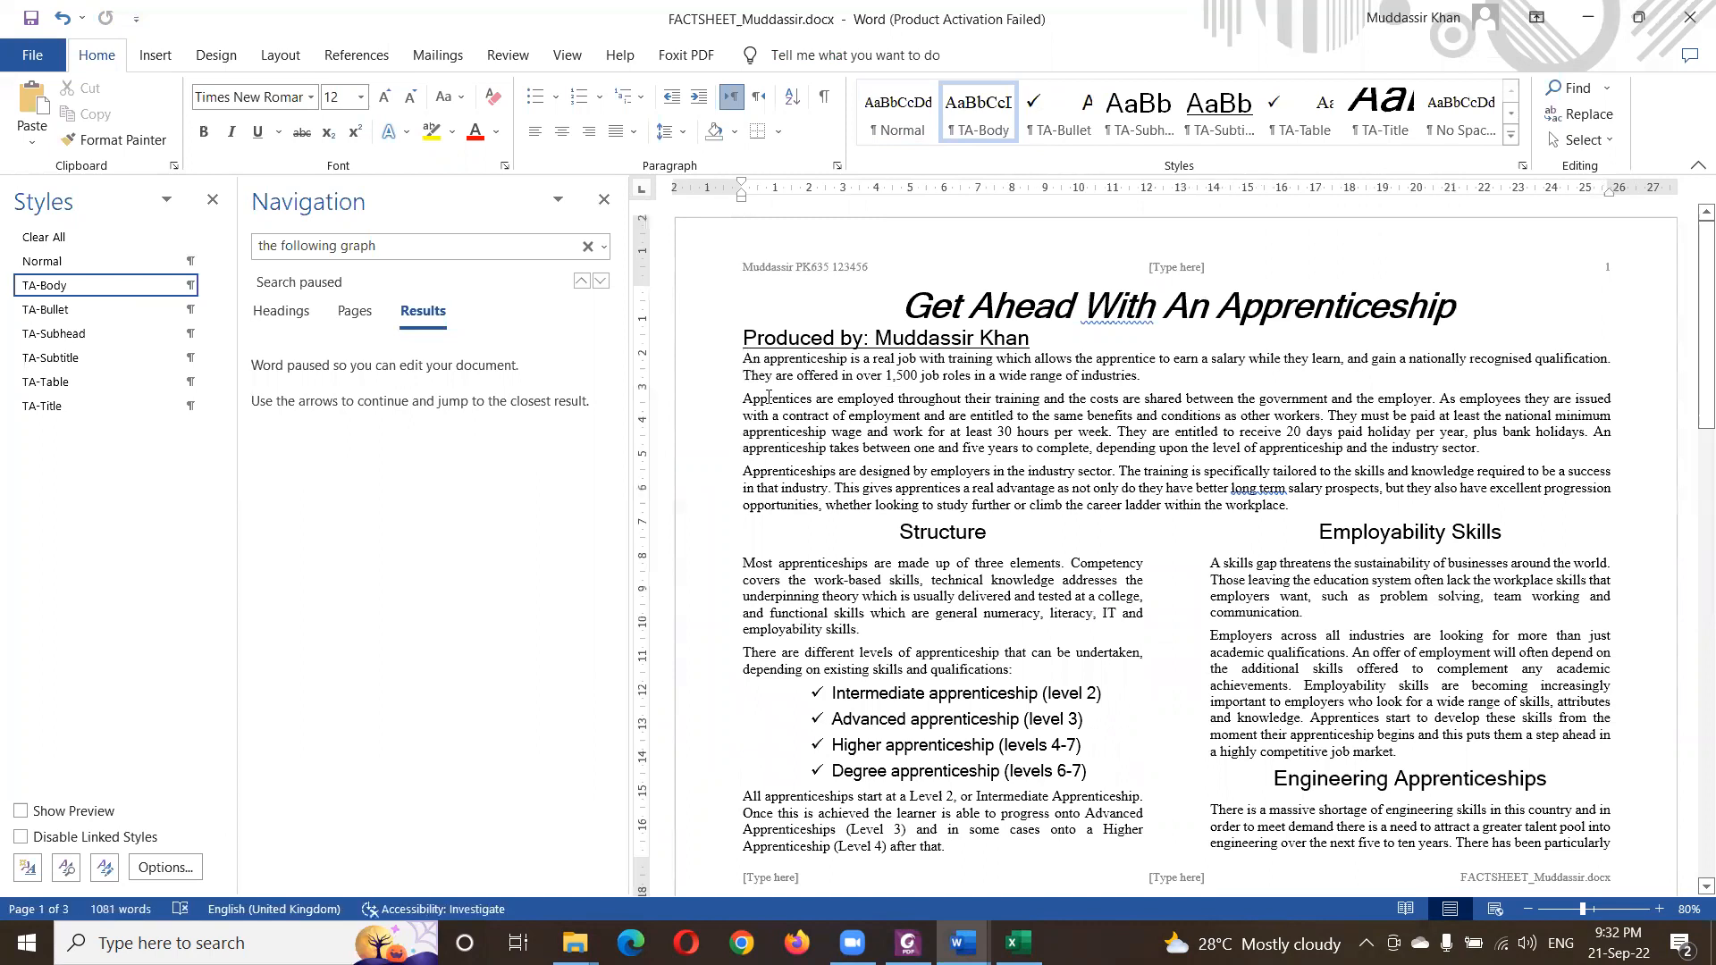
key(alt+Tab)
drag(327, 490, 732, 367)
key(alt+Tab)
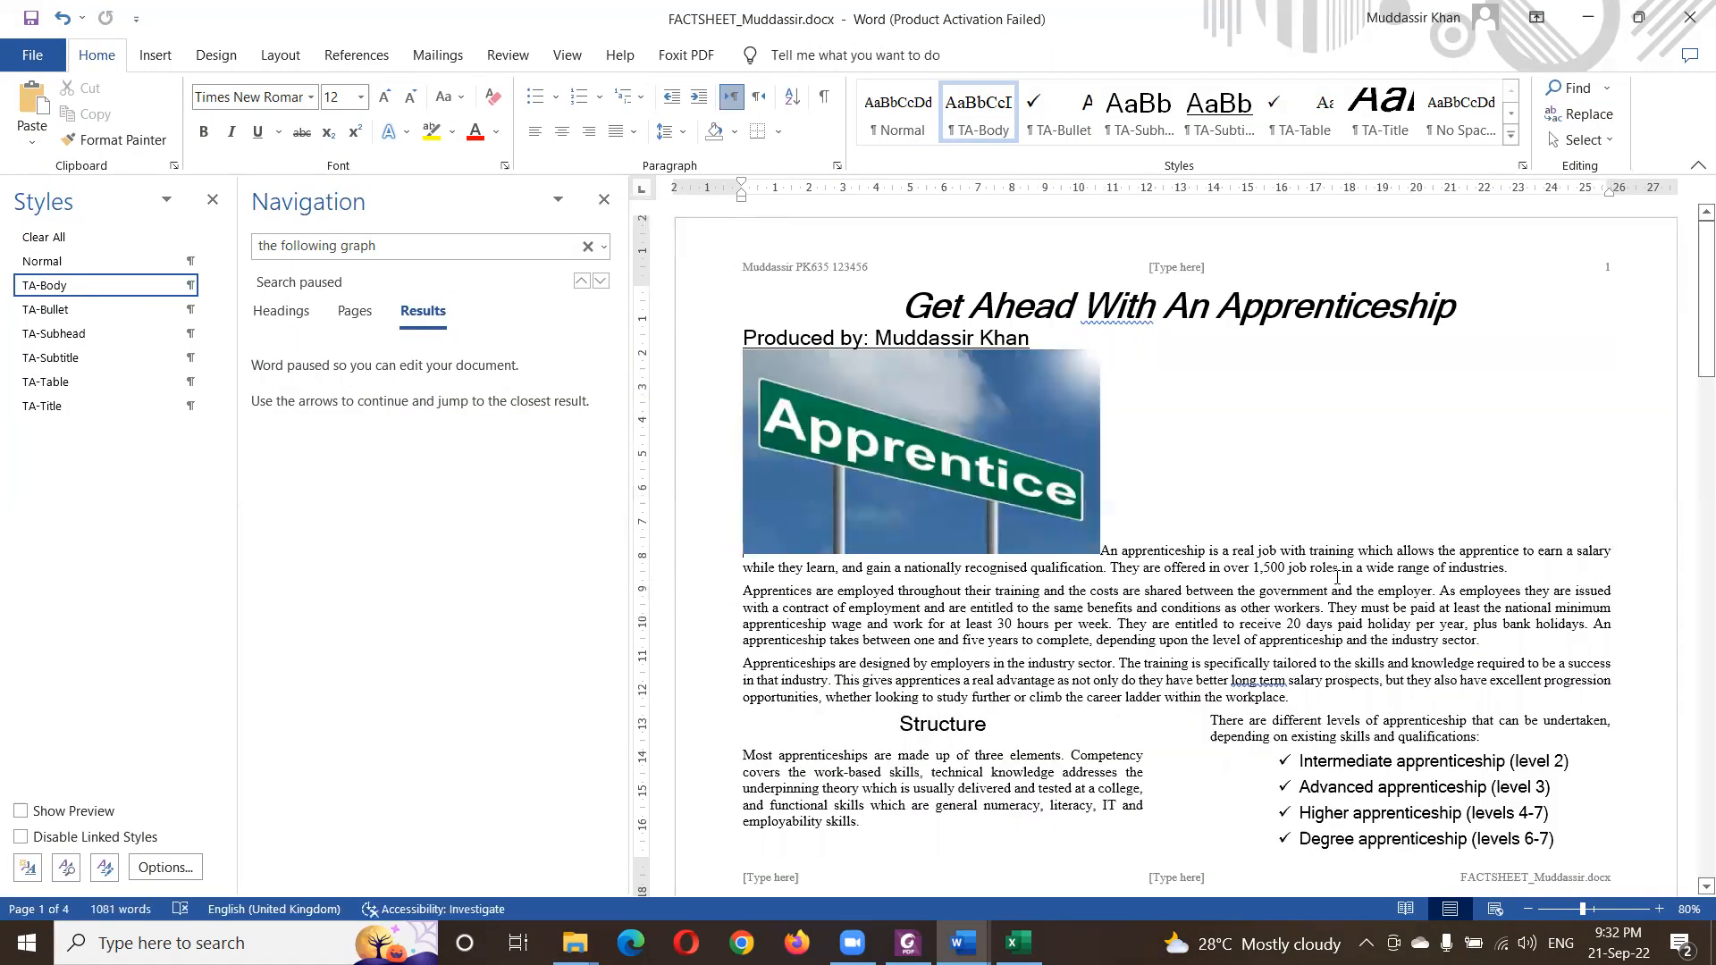
click(877, 509)
- Select item 17's resize instruction in the question paper
key(alt+Tab)
key(alt+Tab)
key(alt+Tab)
key(alt+Tab)
drag(386, 612, 1342, 630)
key(alt+Tab)
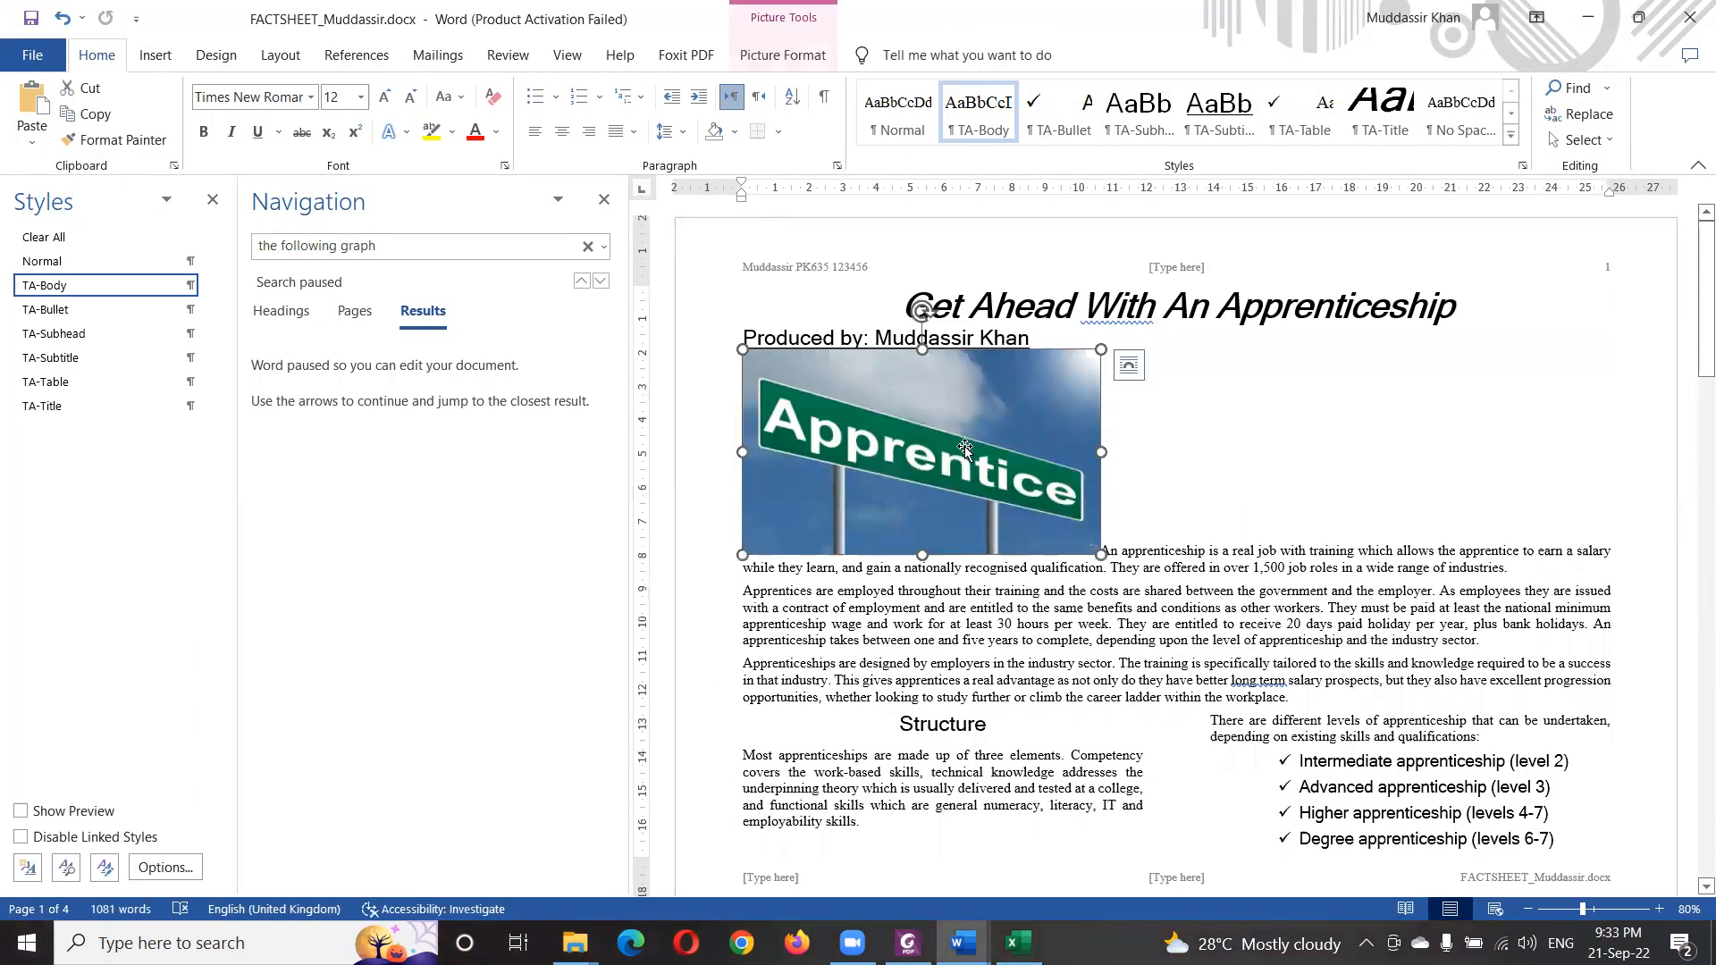
- Change the Apprentice picture's width from 10.58 cm to 4 cm
click(796, 62)
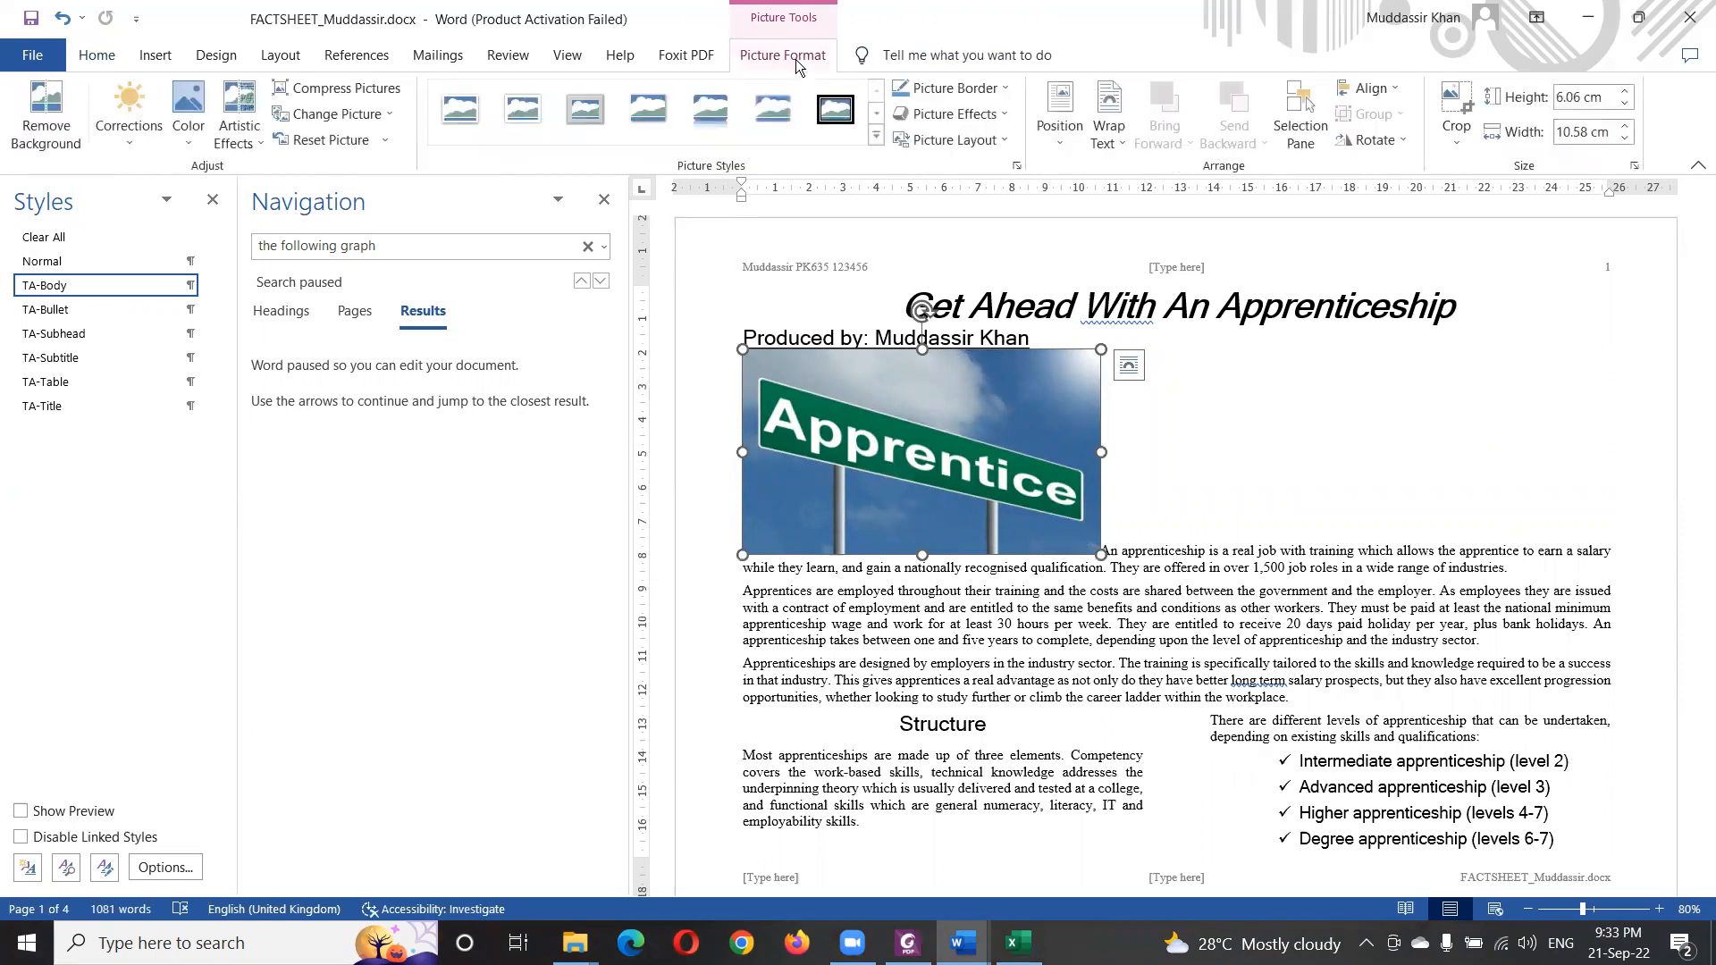
click(1605, 133)
triple_click(1606, 133)
text(4)
key(Return)
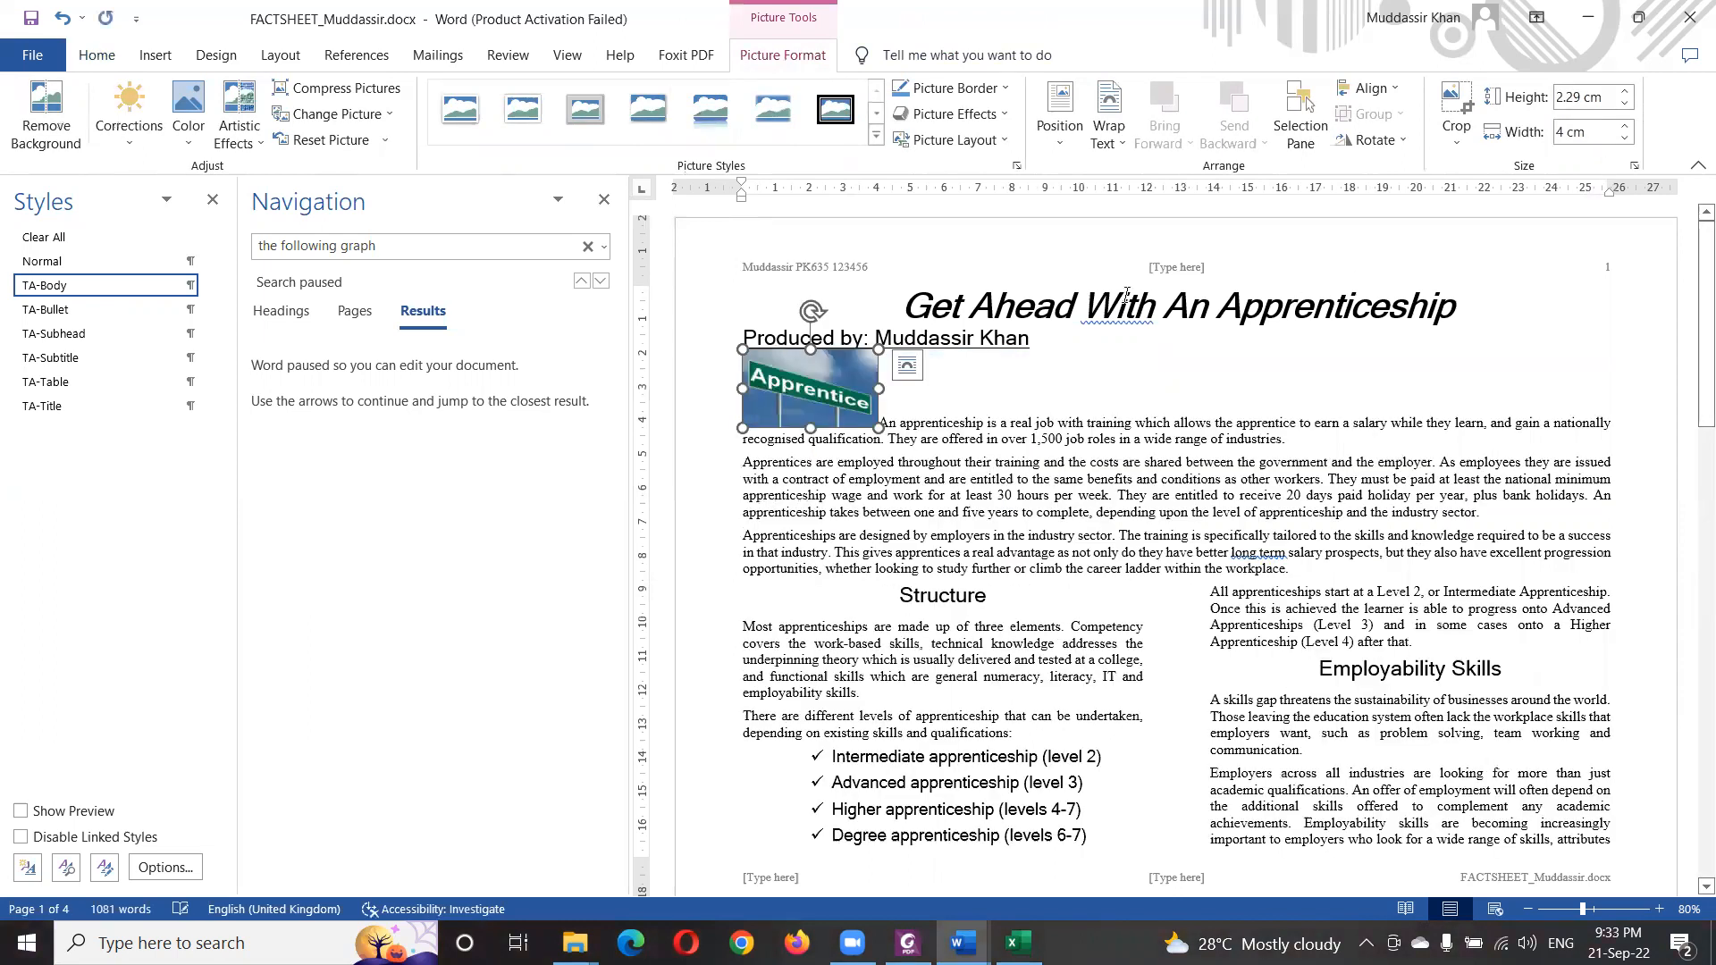
- Strike through the completed resize and text-wrap instructions in the question paper
key(alt+Tab)
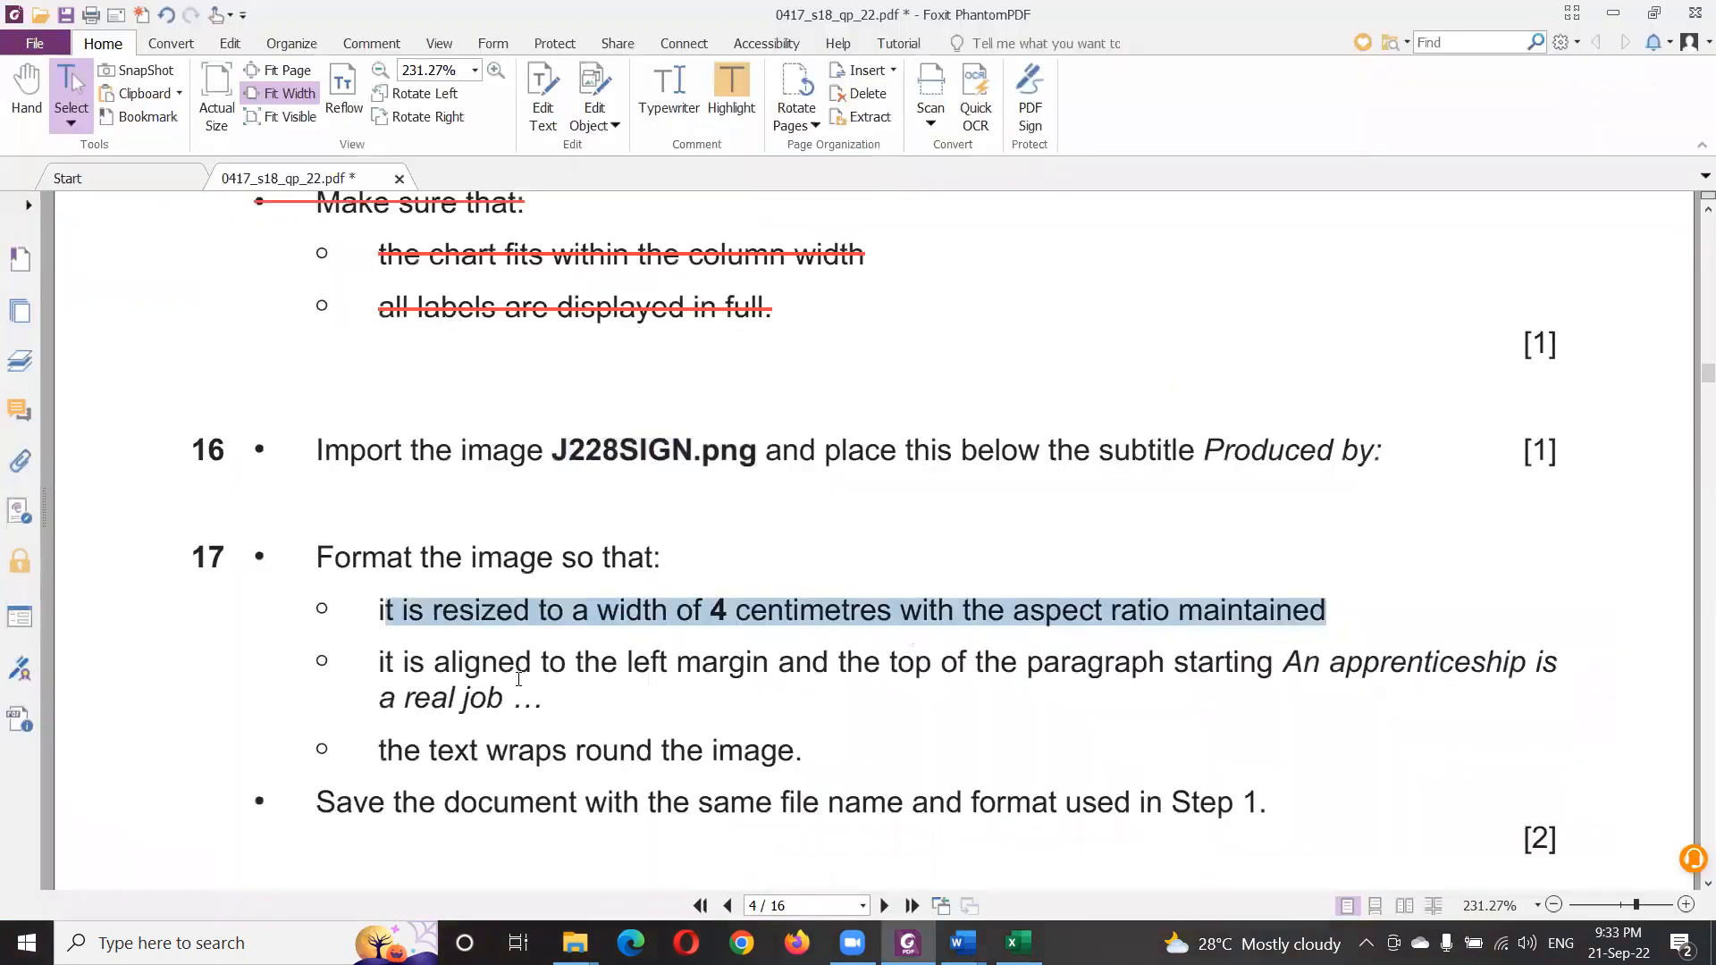
right_click(629, 613)
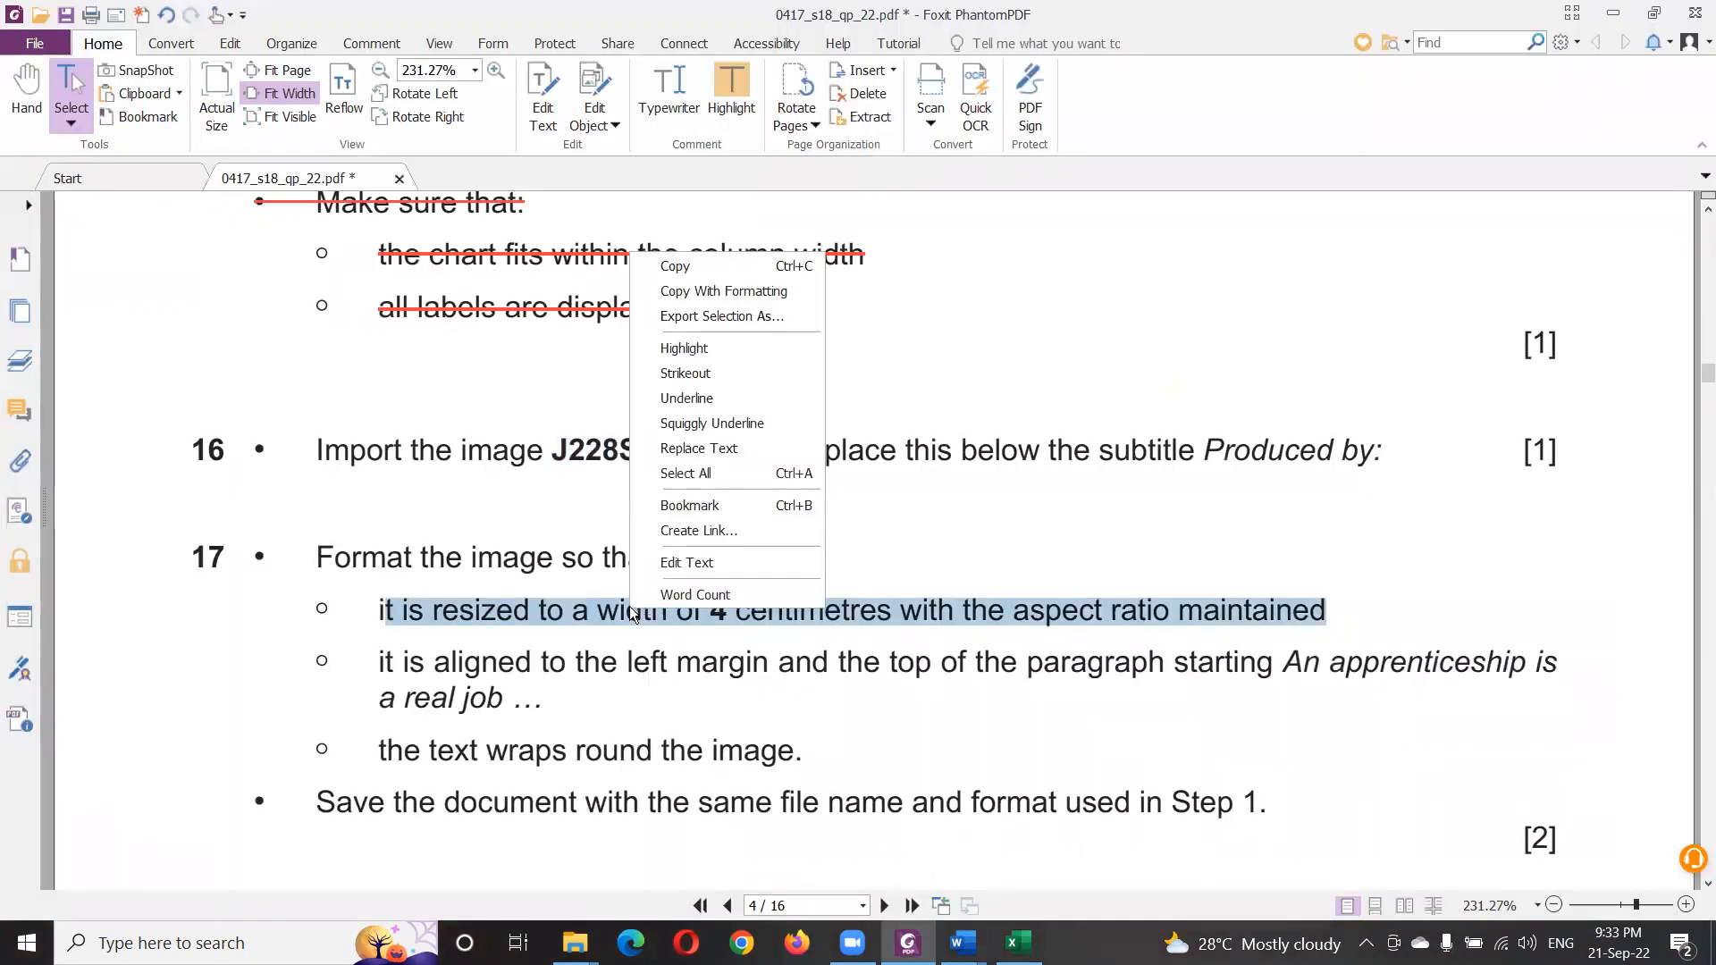
click(719, 371)
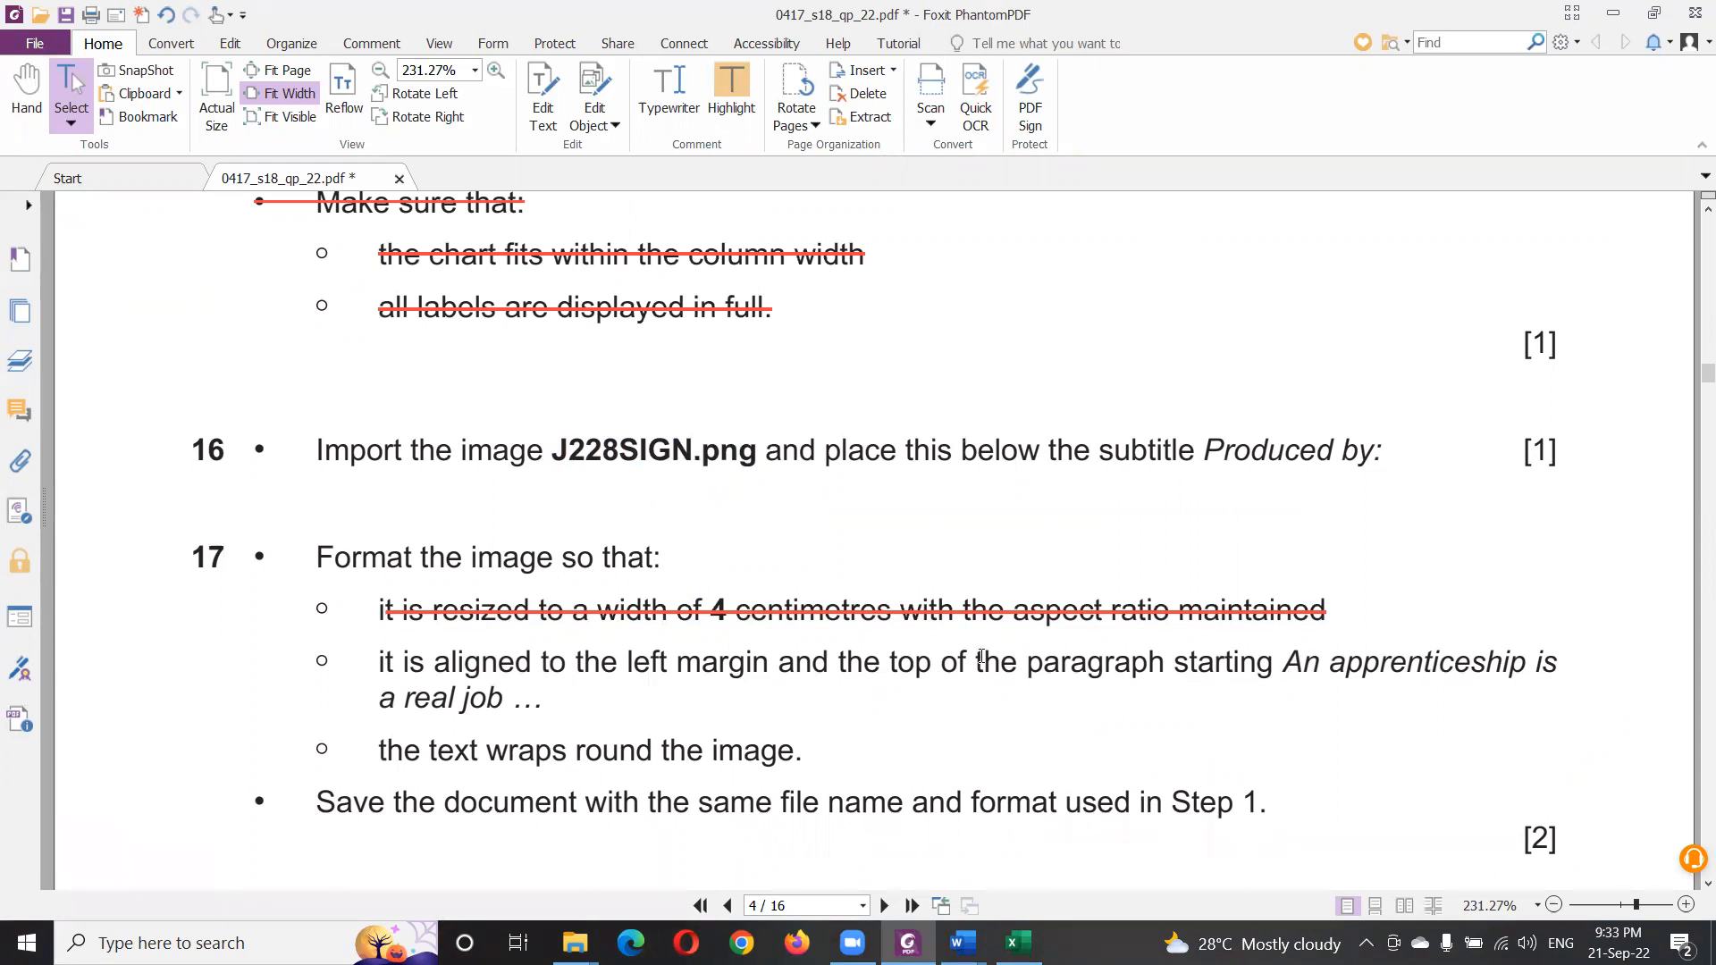
key(alt+Tab)
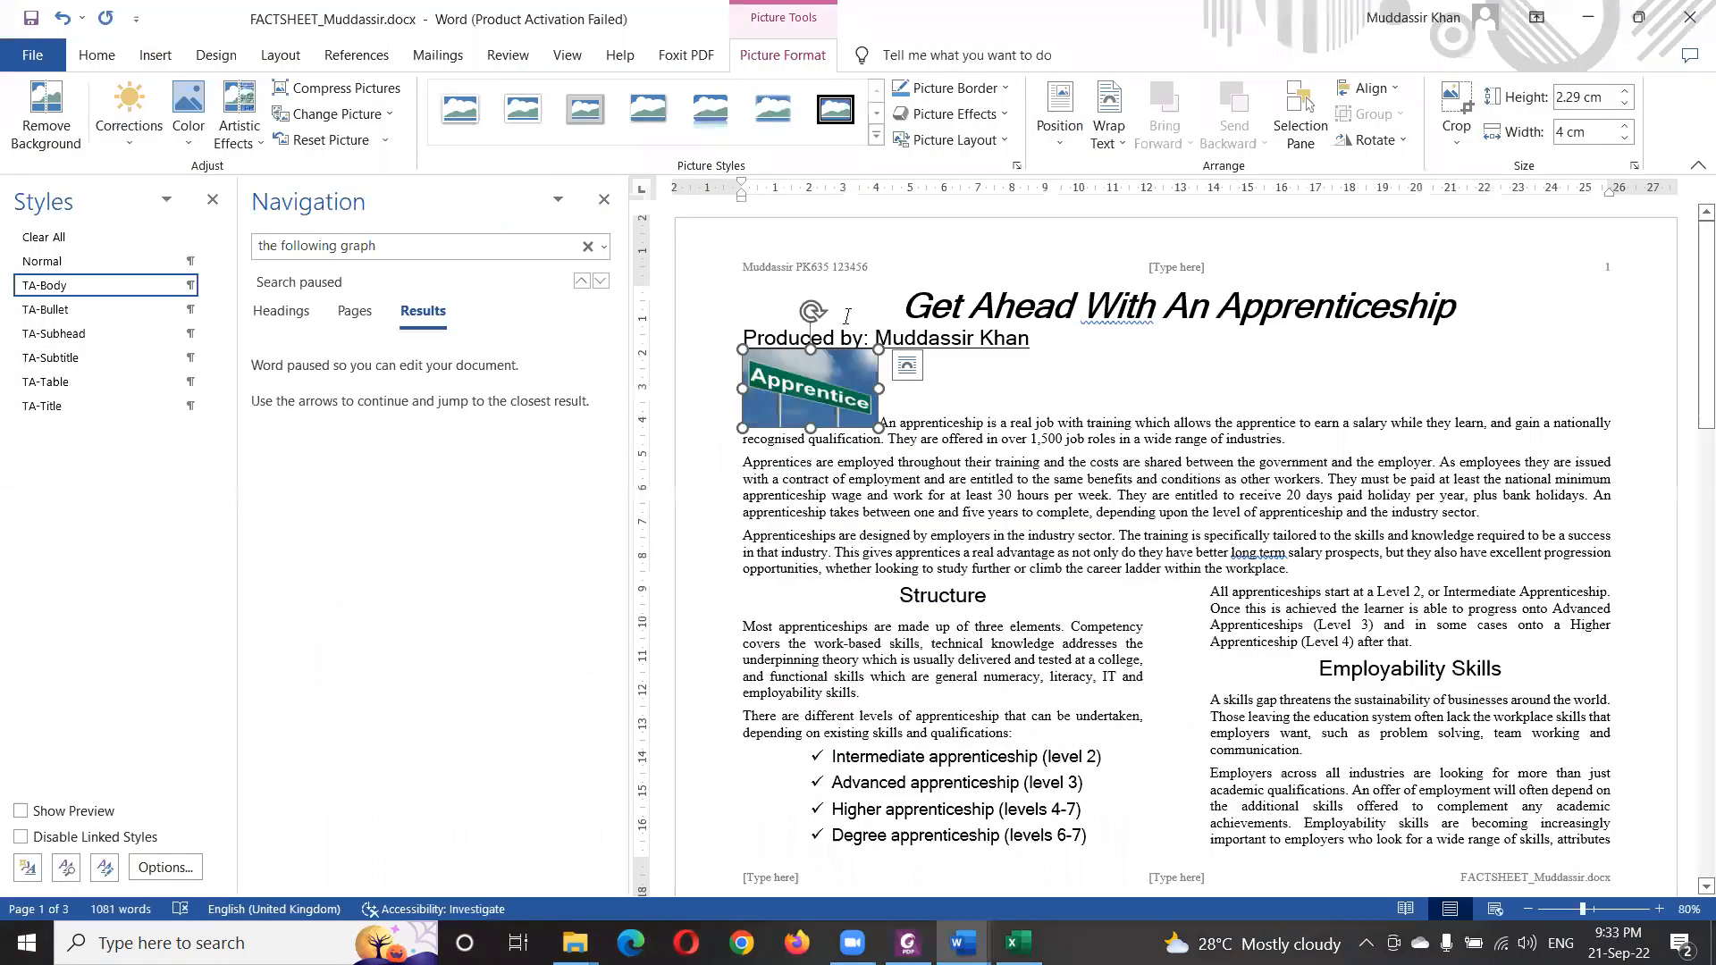
key(alt+Tab)
drag(386, 751, 866, 753)
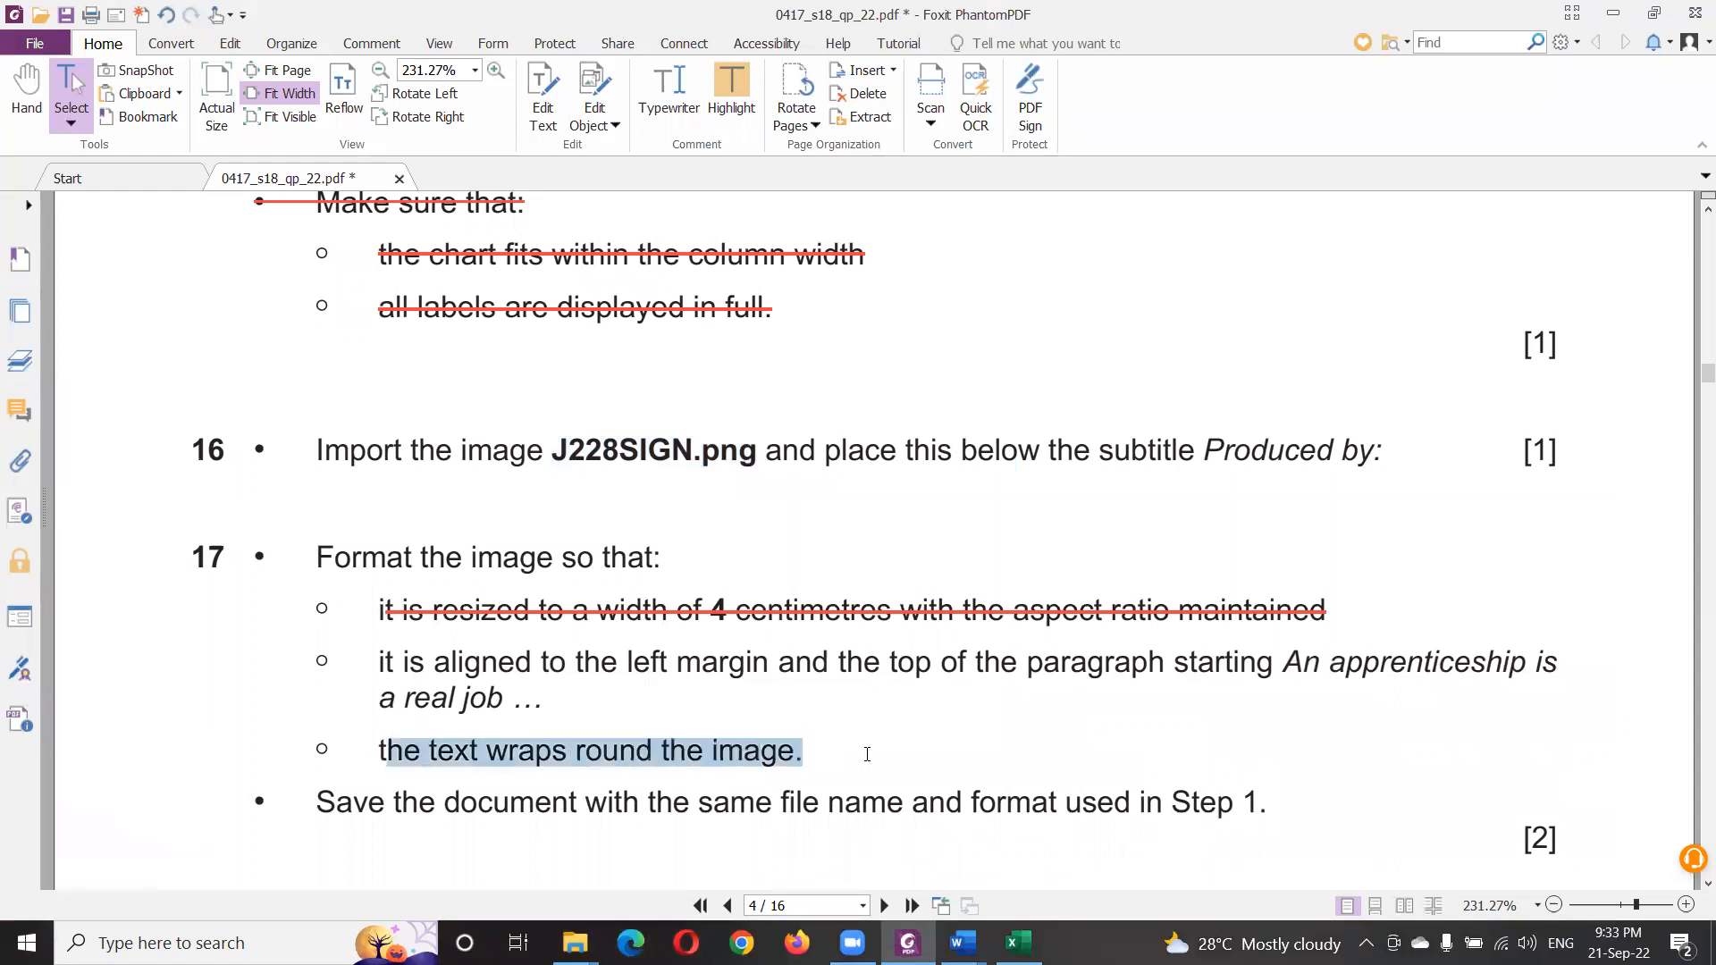
right_click(749, 758)
click(840, 525)
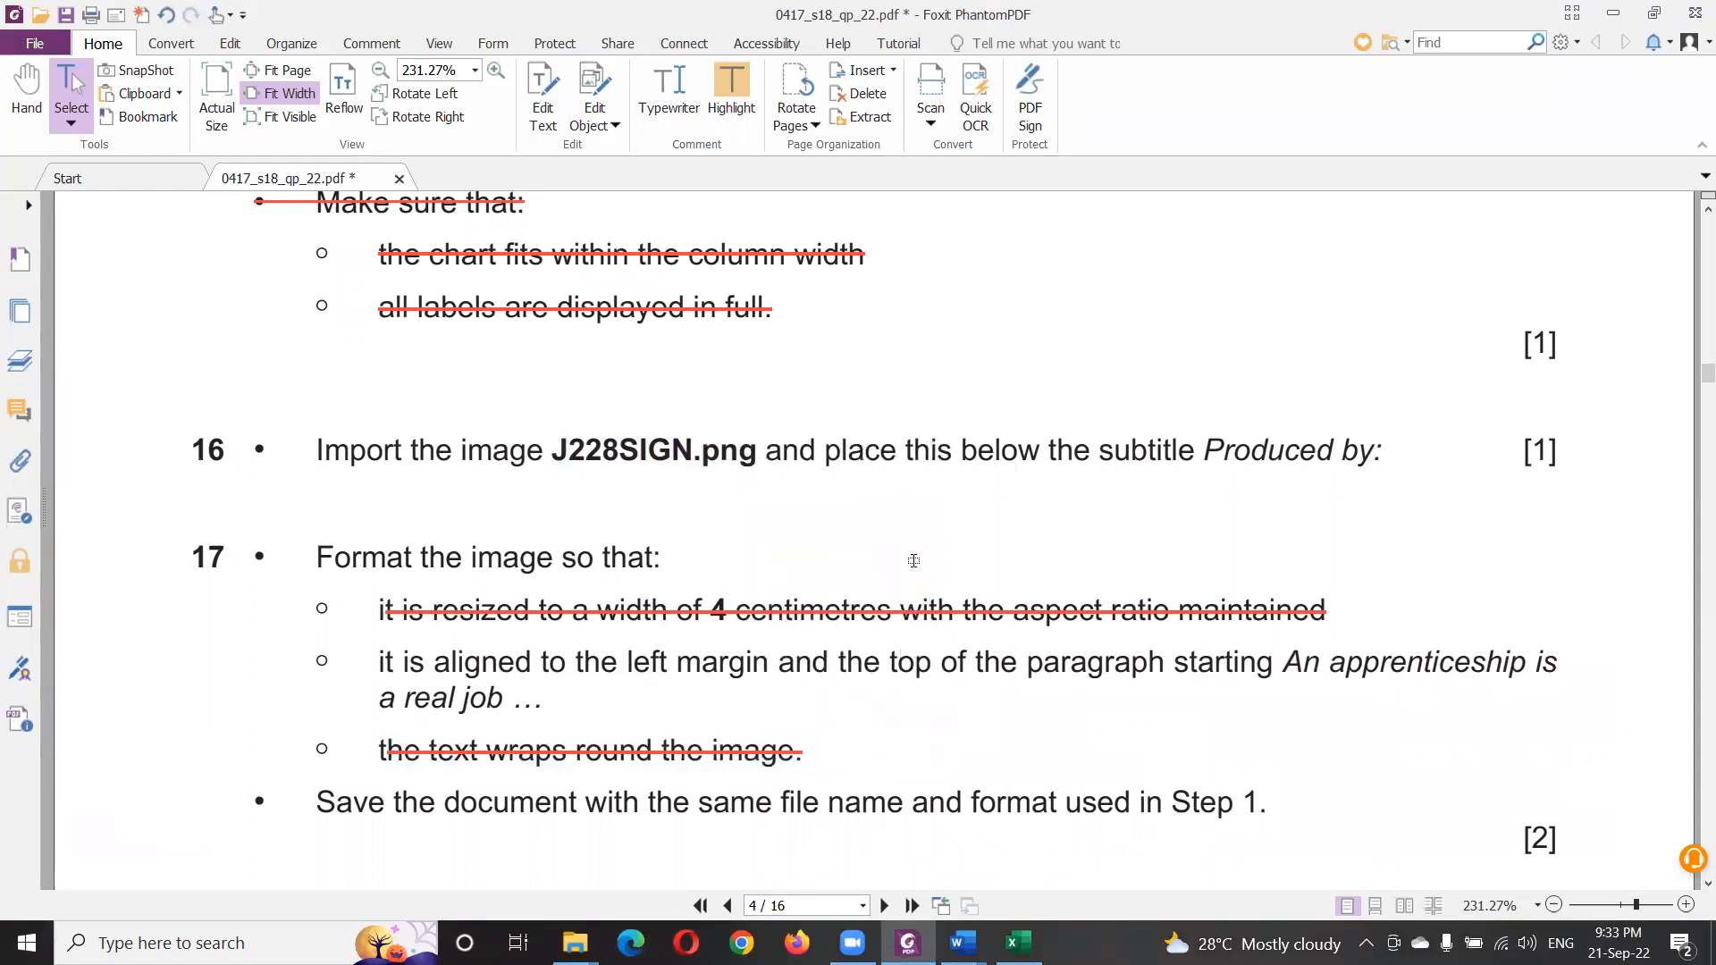
key(alt+Tab)
- Set Square text wrapping on the Apprentice picture and move it to the left margin
click(907, 365)
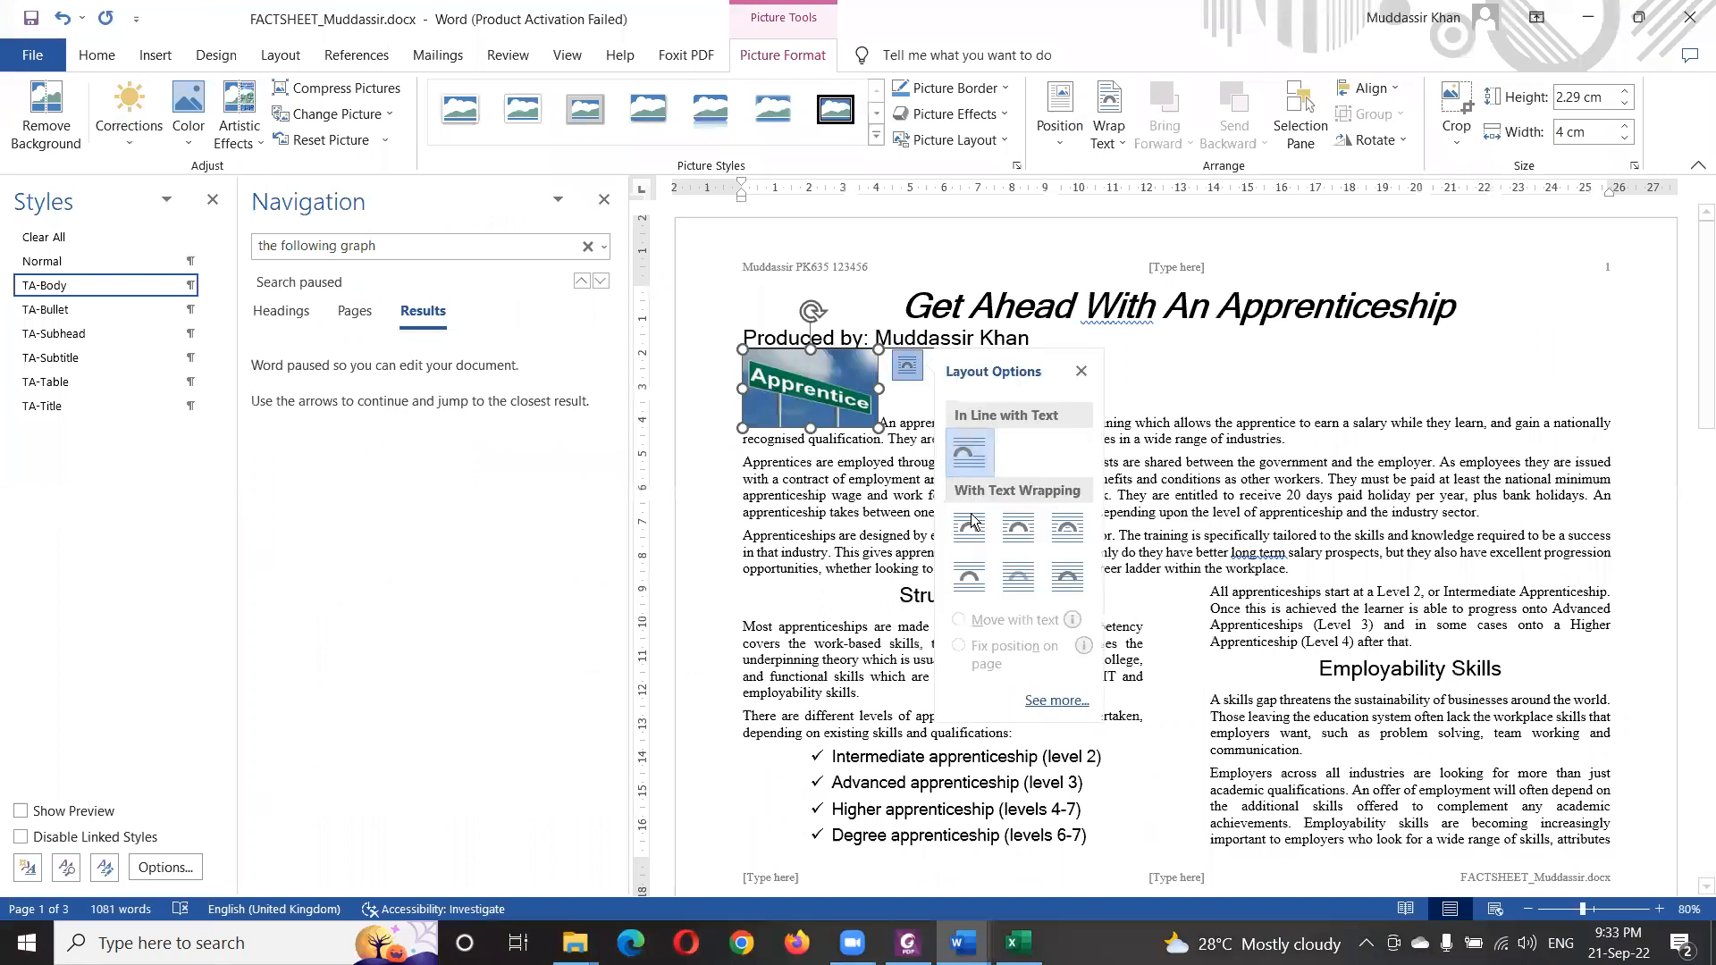
click(964, 537)
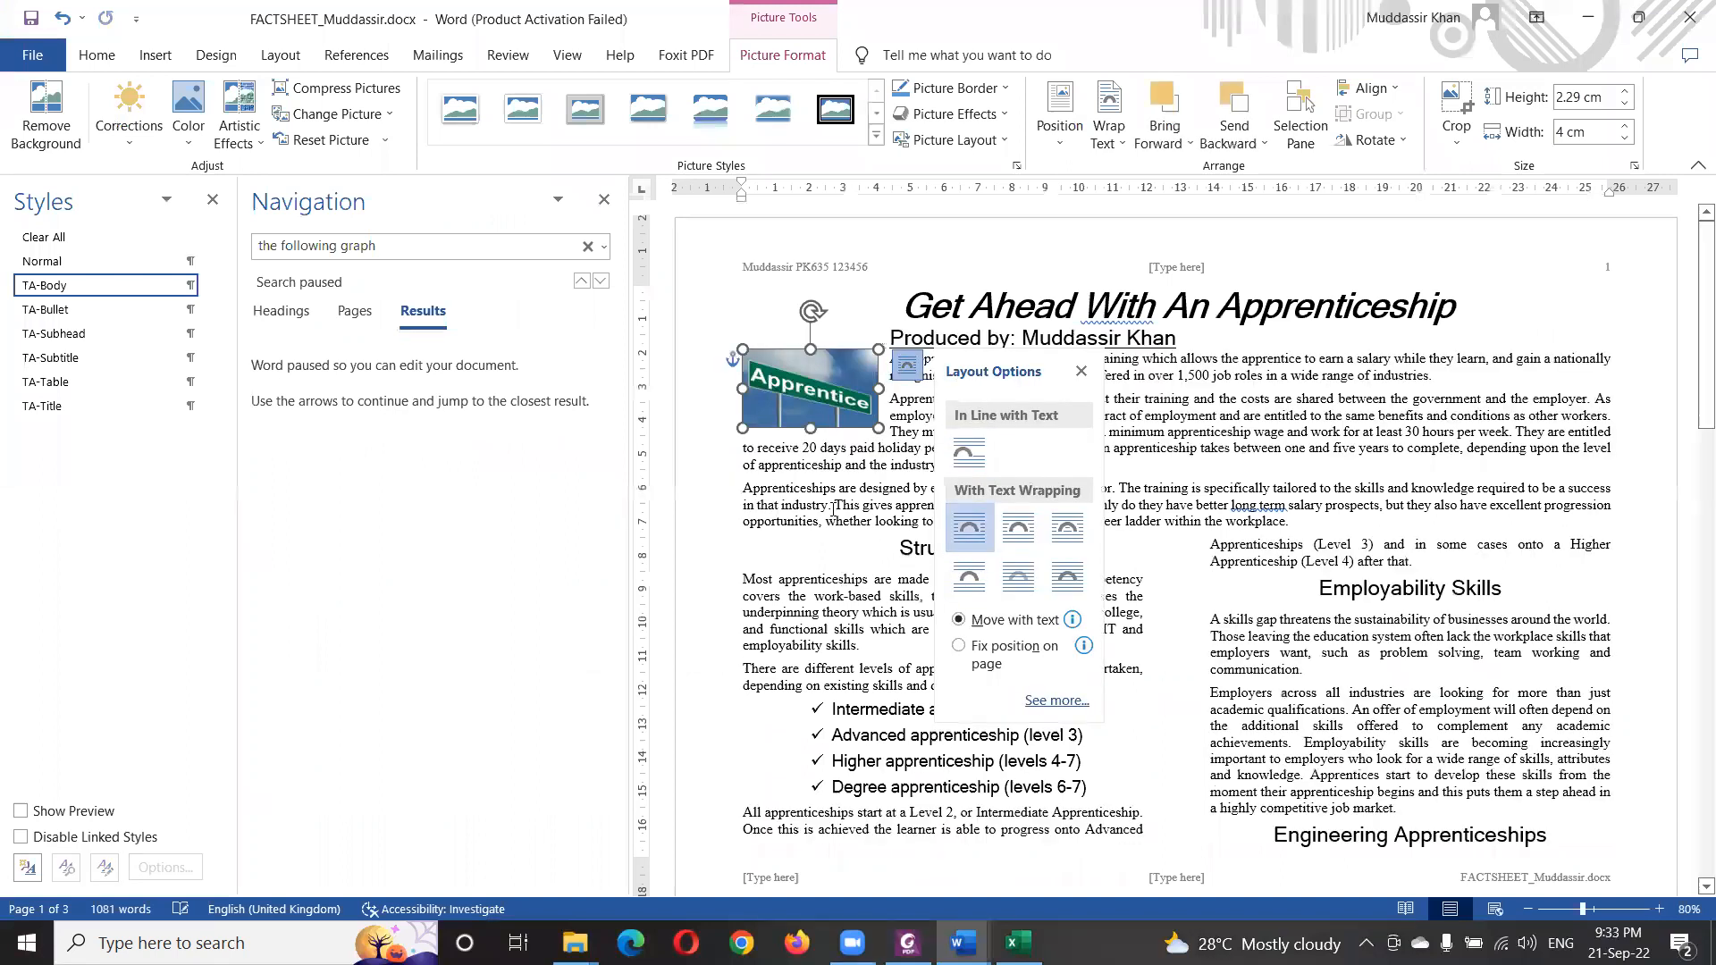
click(824, 402)
drag(823, 408, 823, 398)
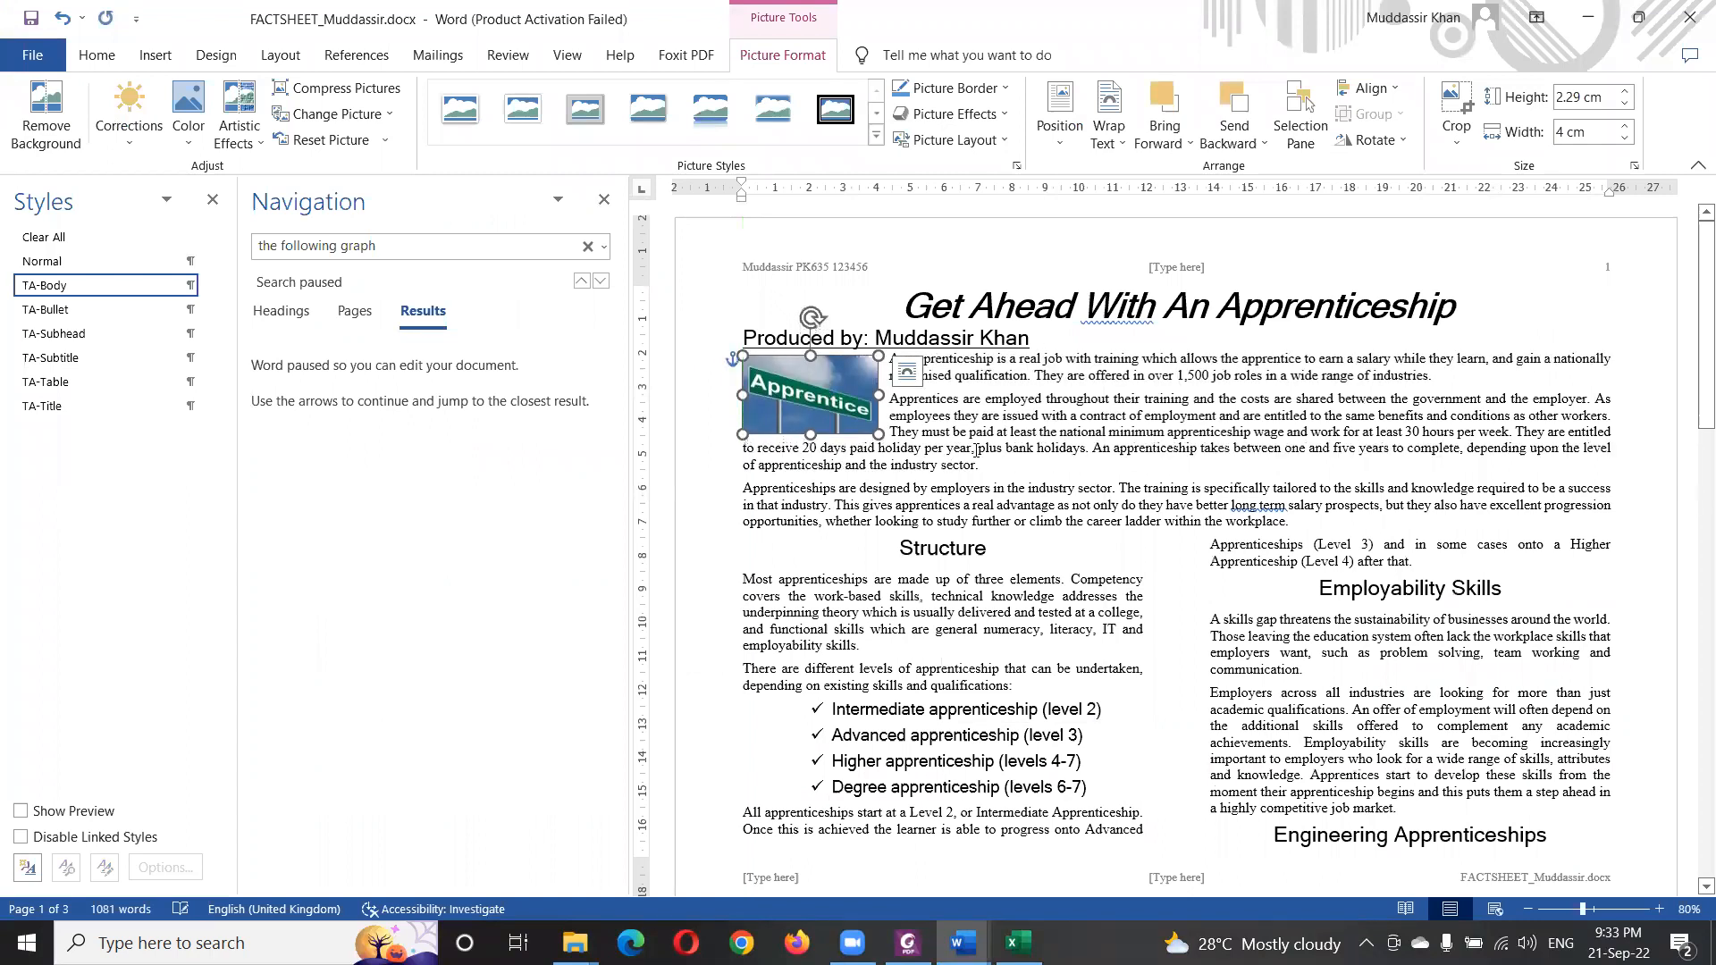
click(974, 451)
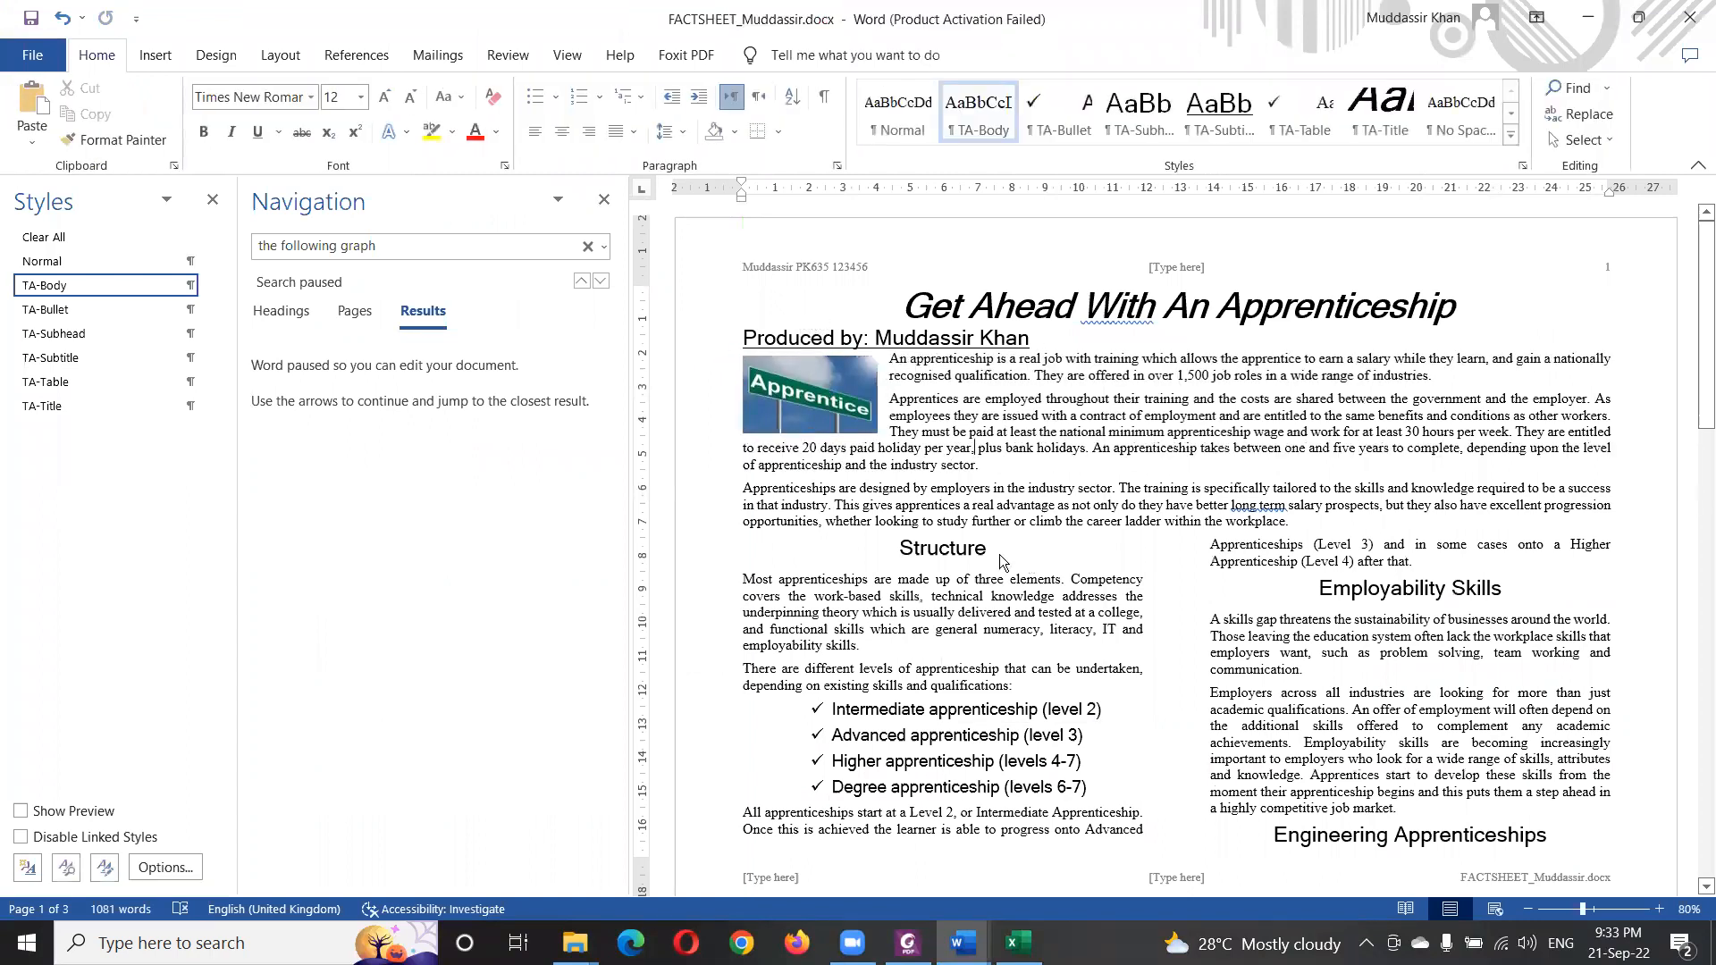
- Strike through the save instruction in the question paper and close Word's Navigation pane
key(alt+Tab)
drag(319, 640, 1279, 643)
right_click(1106, 645)
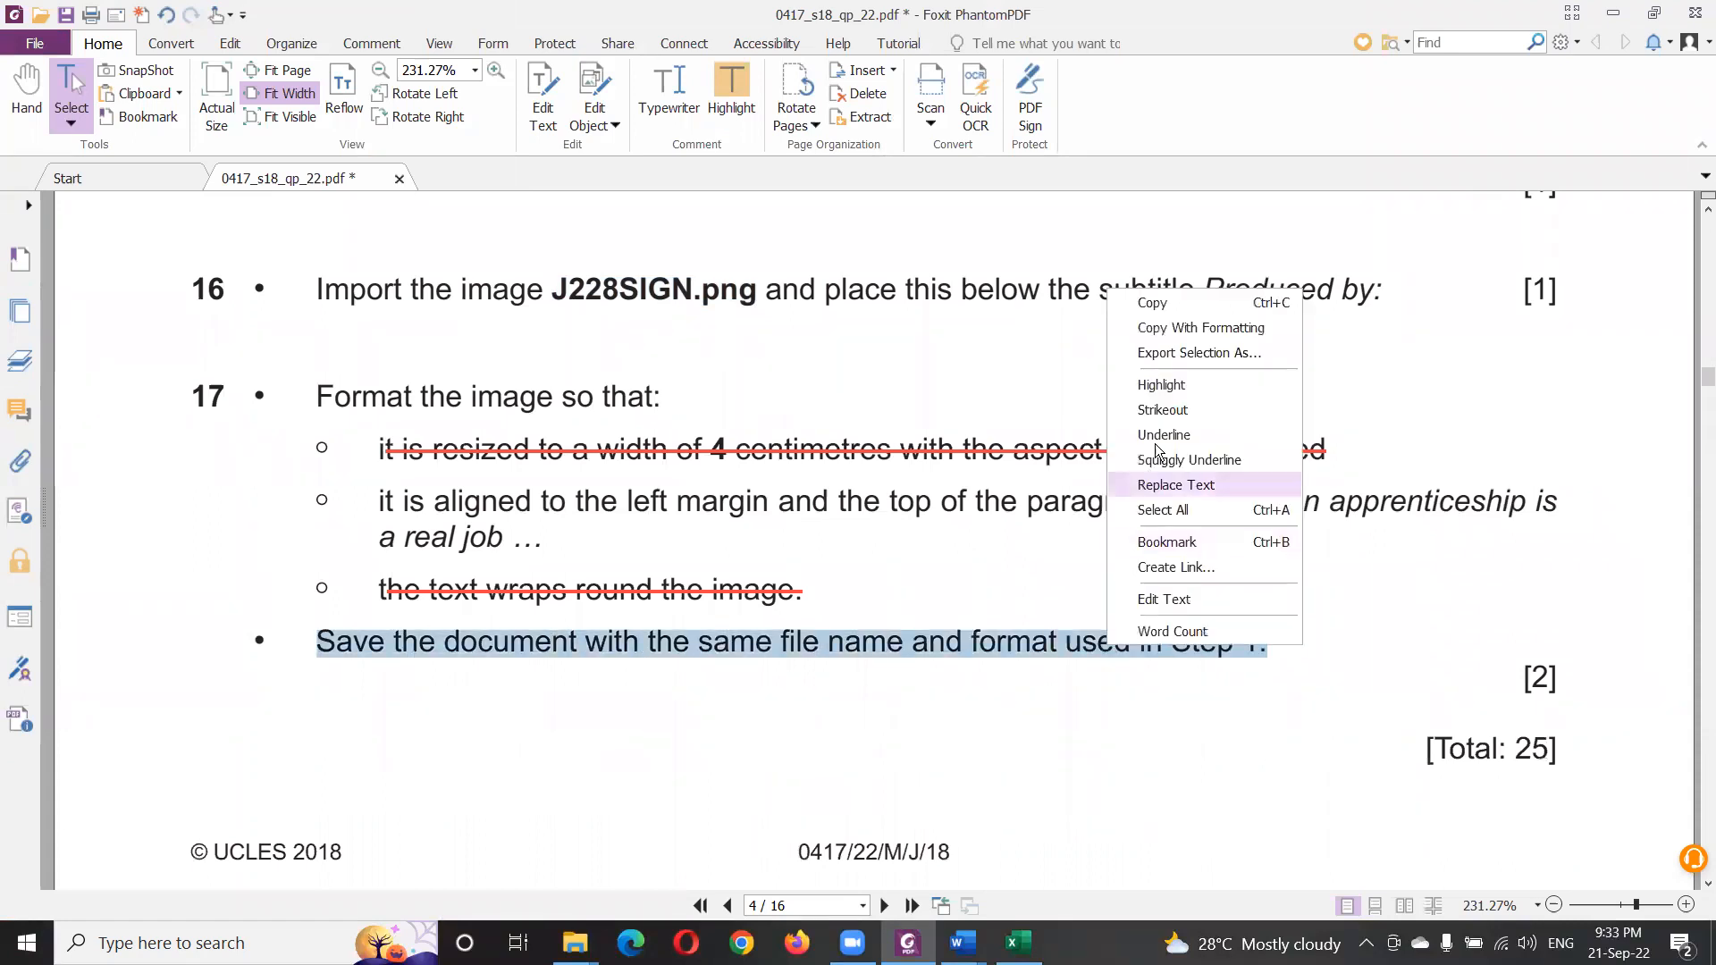
click(1162, 417)
key(alt+Tab)
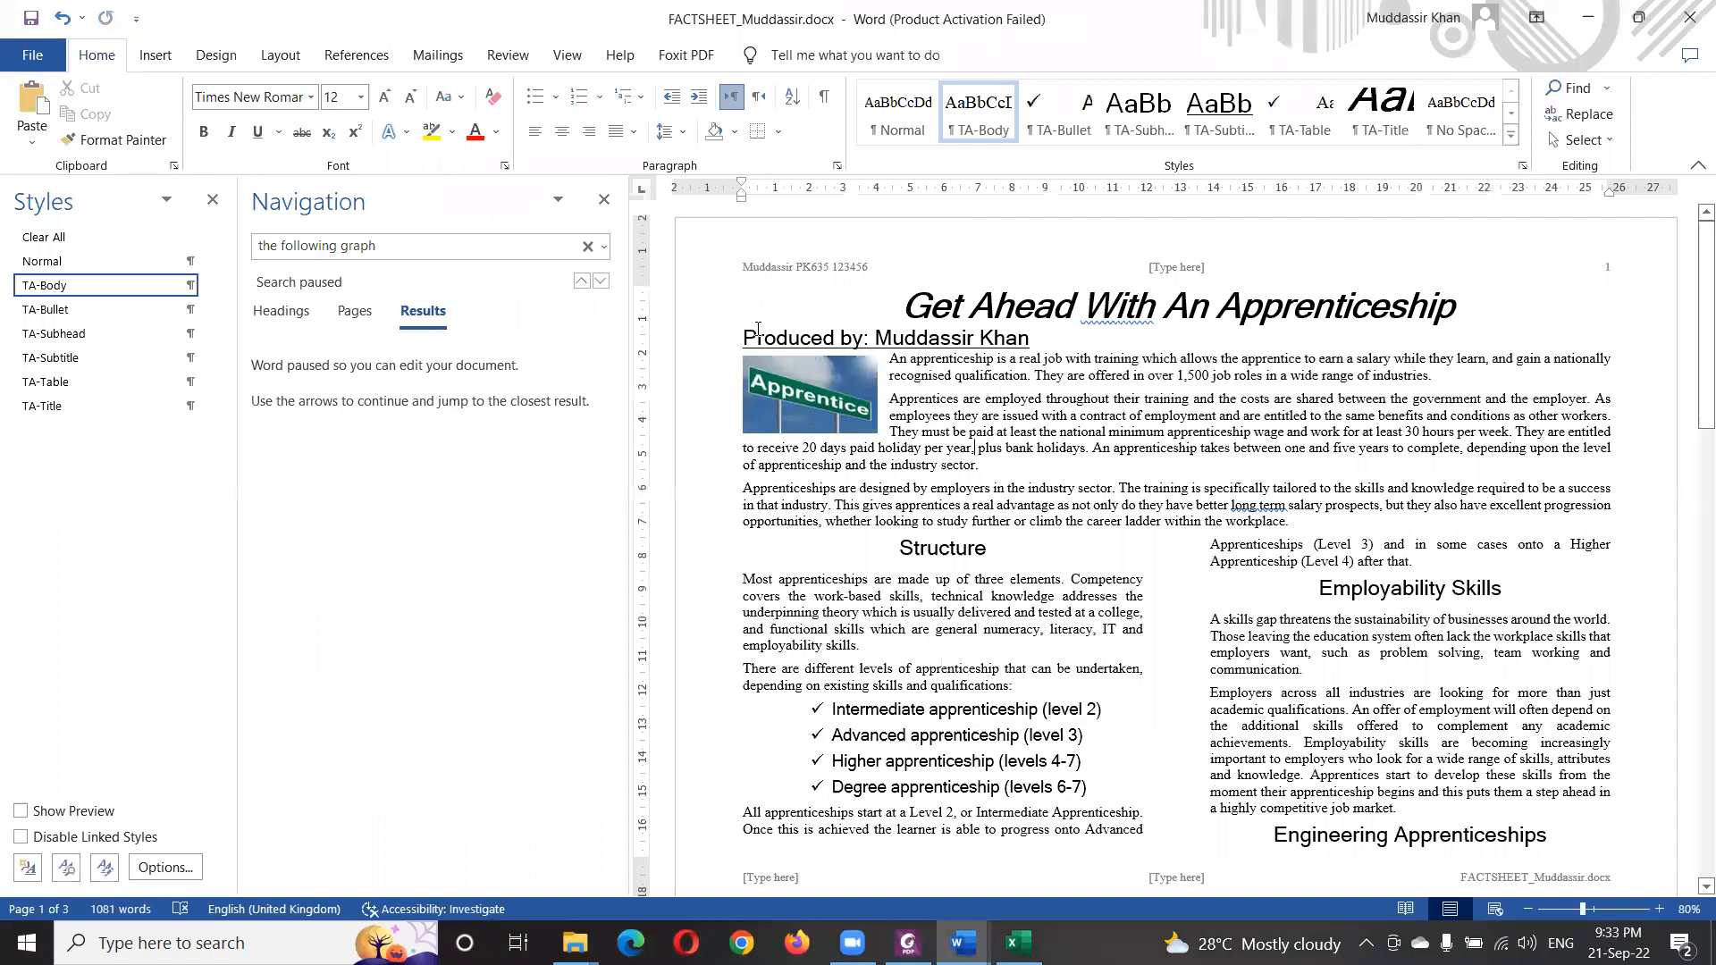
click(604, 200)
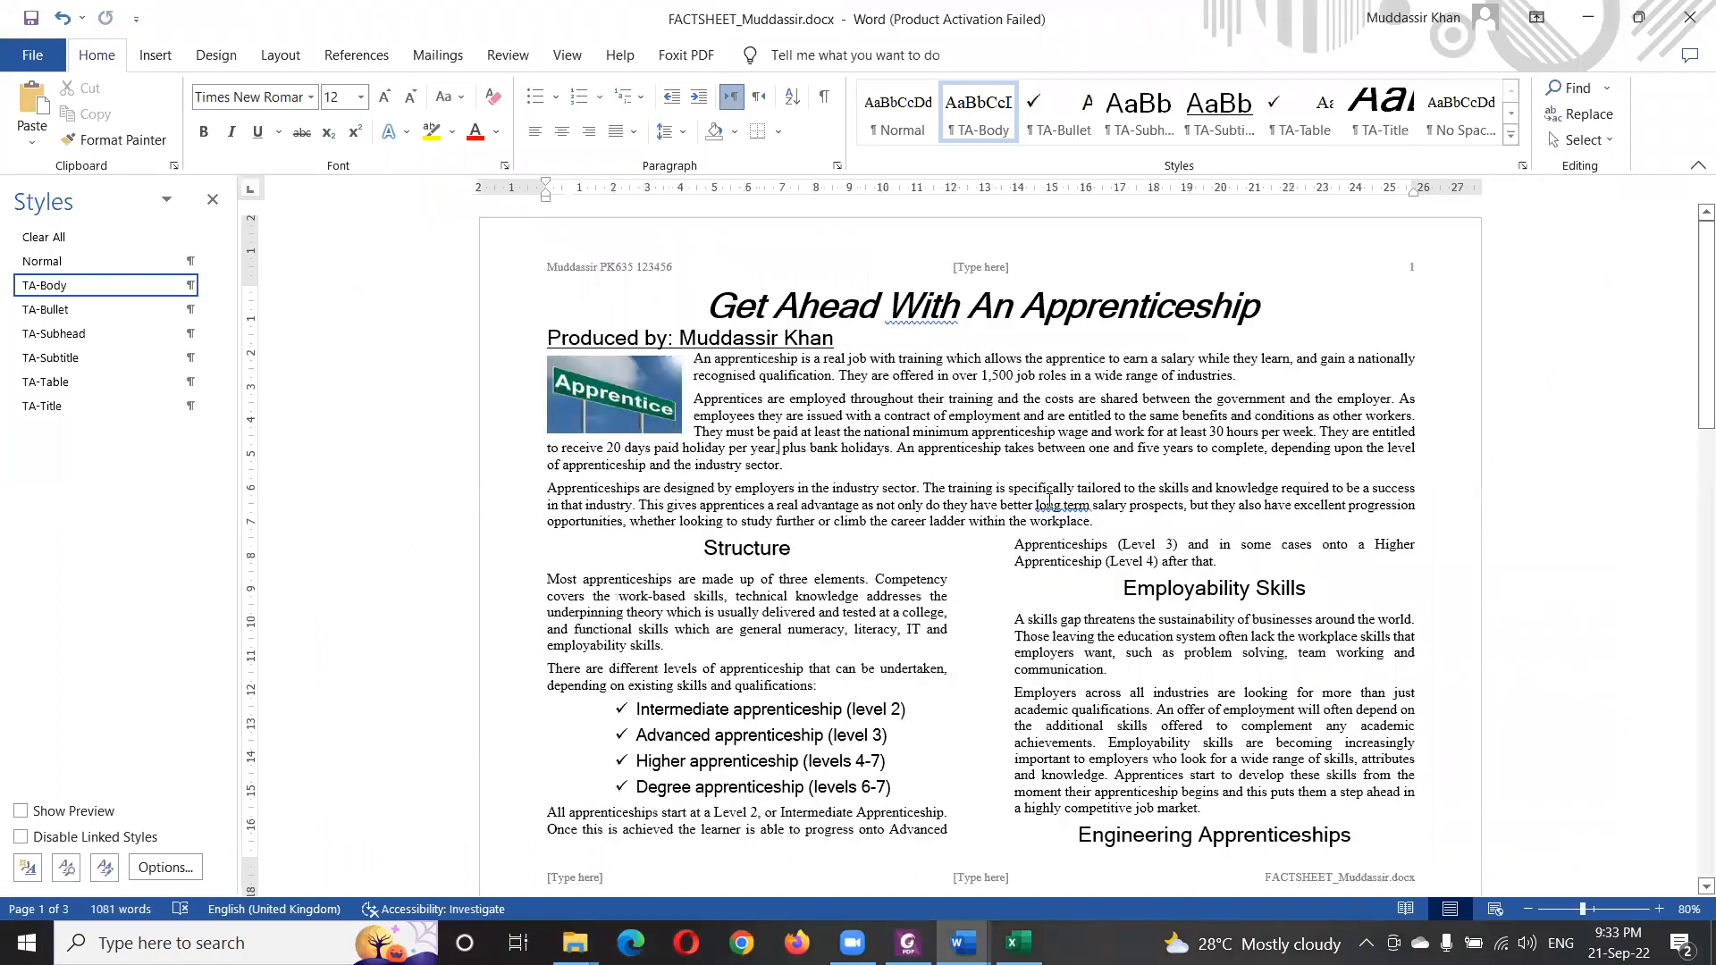
- Add paragraph breaks after 'market.' and before 'All apprenticeships' so it starts the right column
scroll(1106, 562, down, 3)
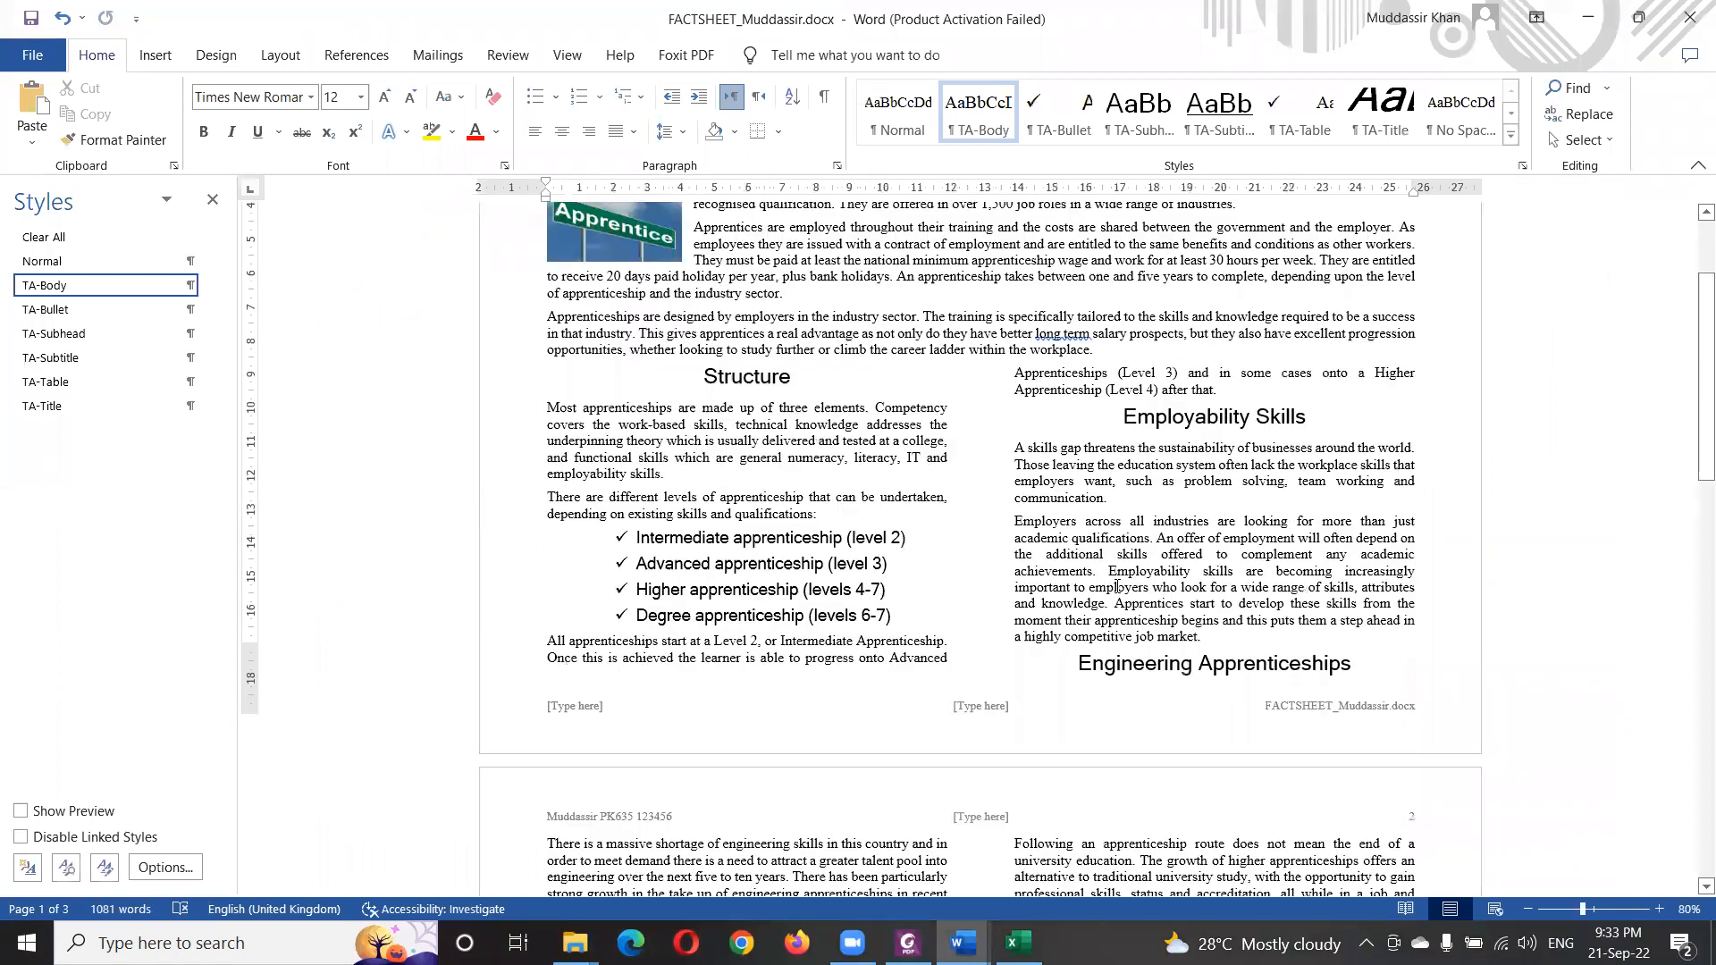
scroll(1181, 555, down, 1)
scroll(1114, 379, up, 5)
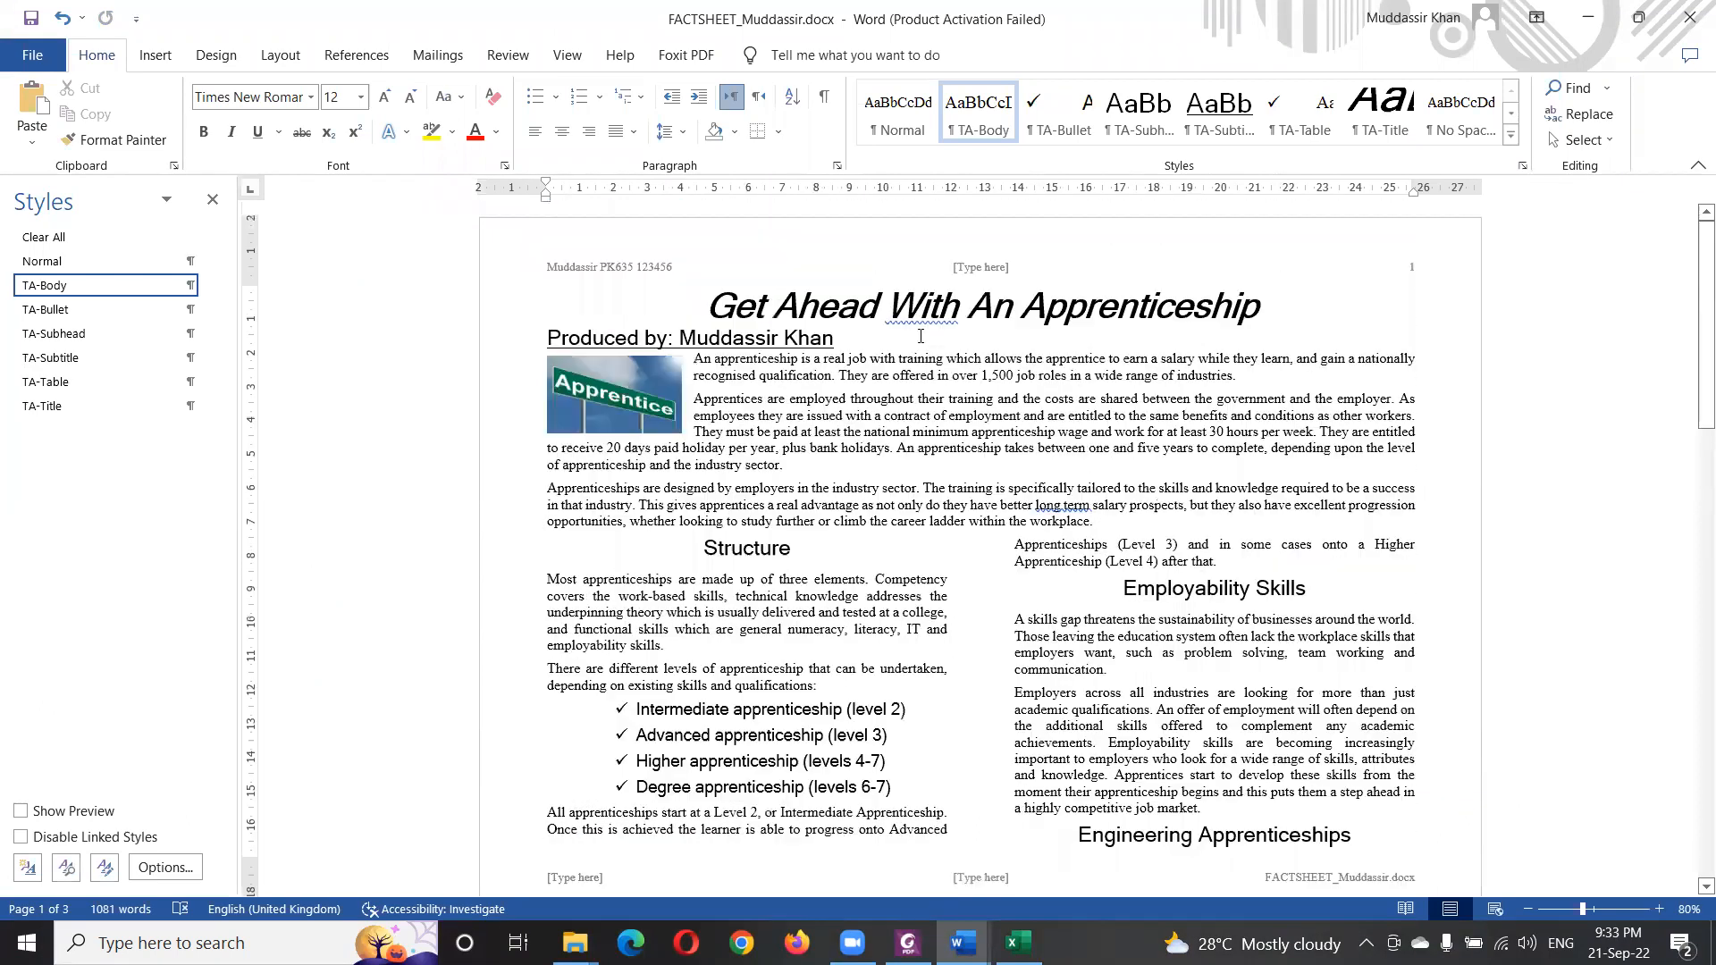
scroll(967, 421, down, 5)
scroll(1231, 481, down, 2)
click(1222, 464)
key(Return)
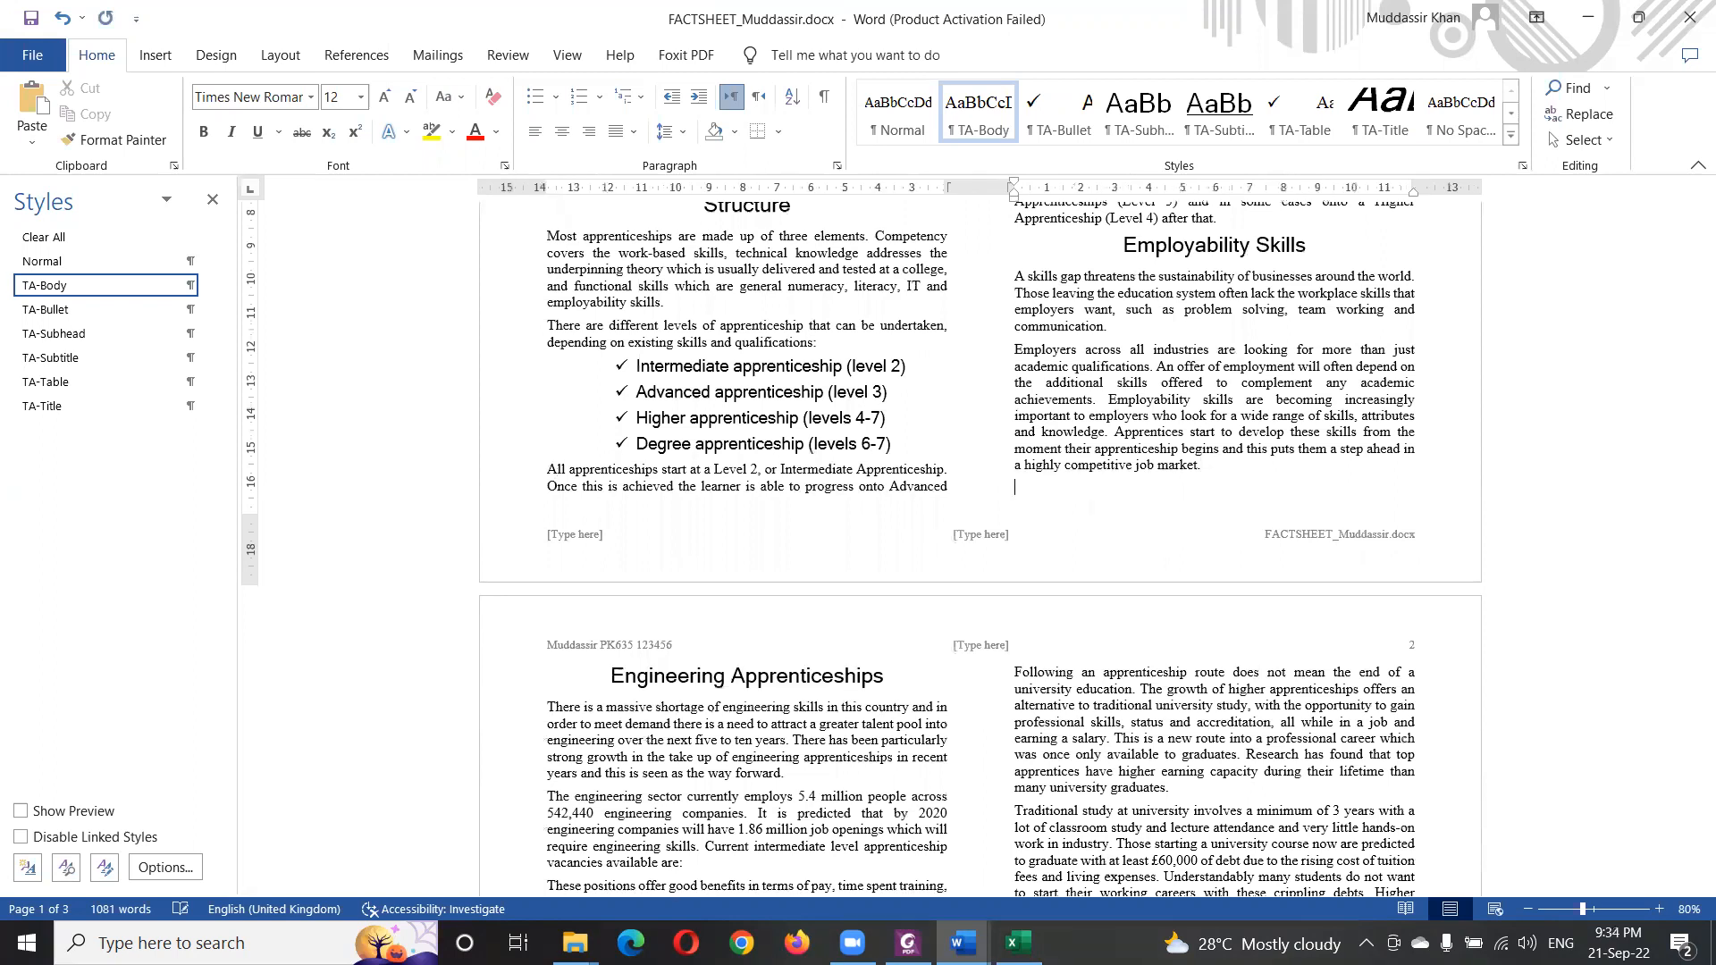
scroll(1114, 548, down, 4)
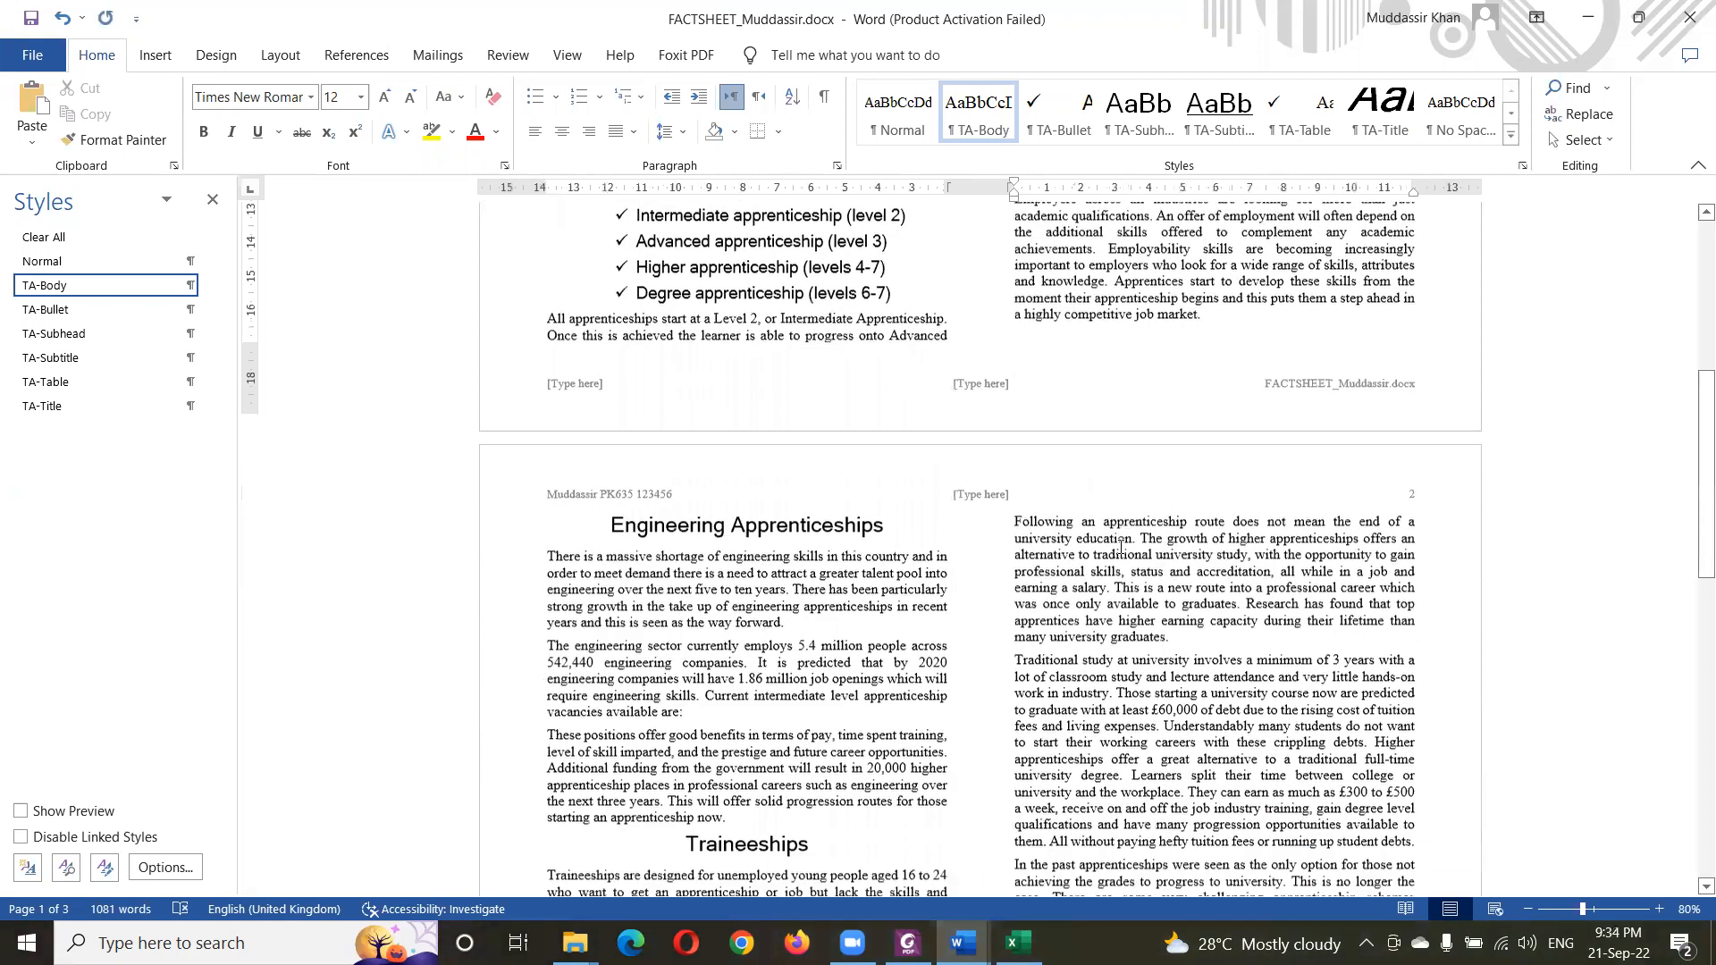
scroll(1114, 548, up, 8)
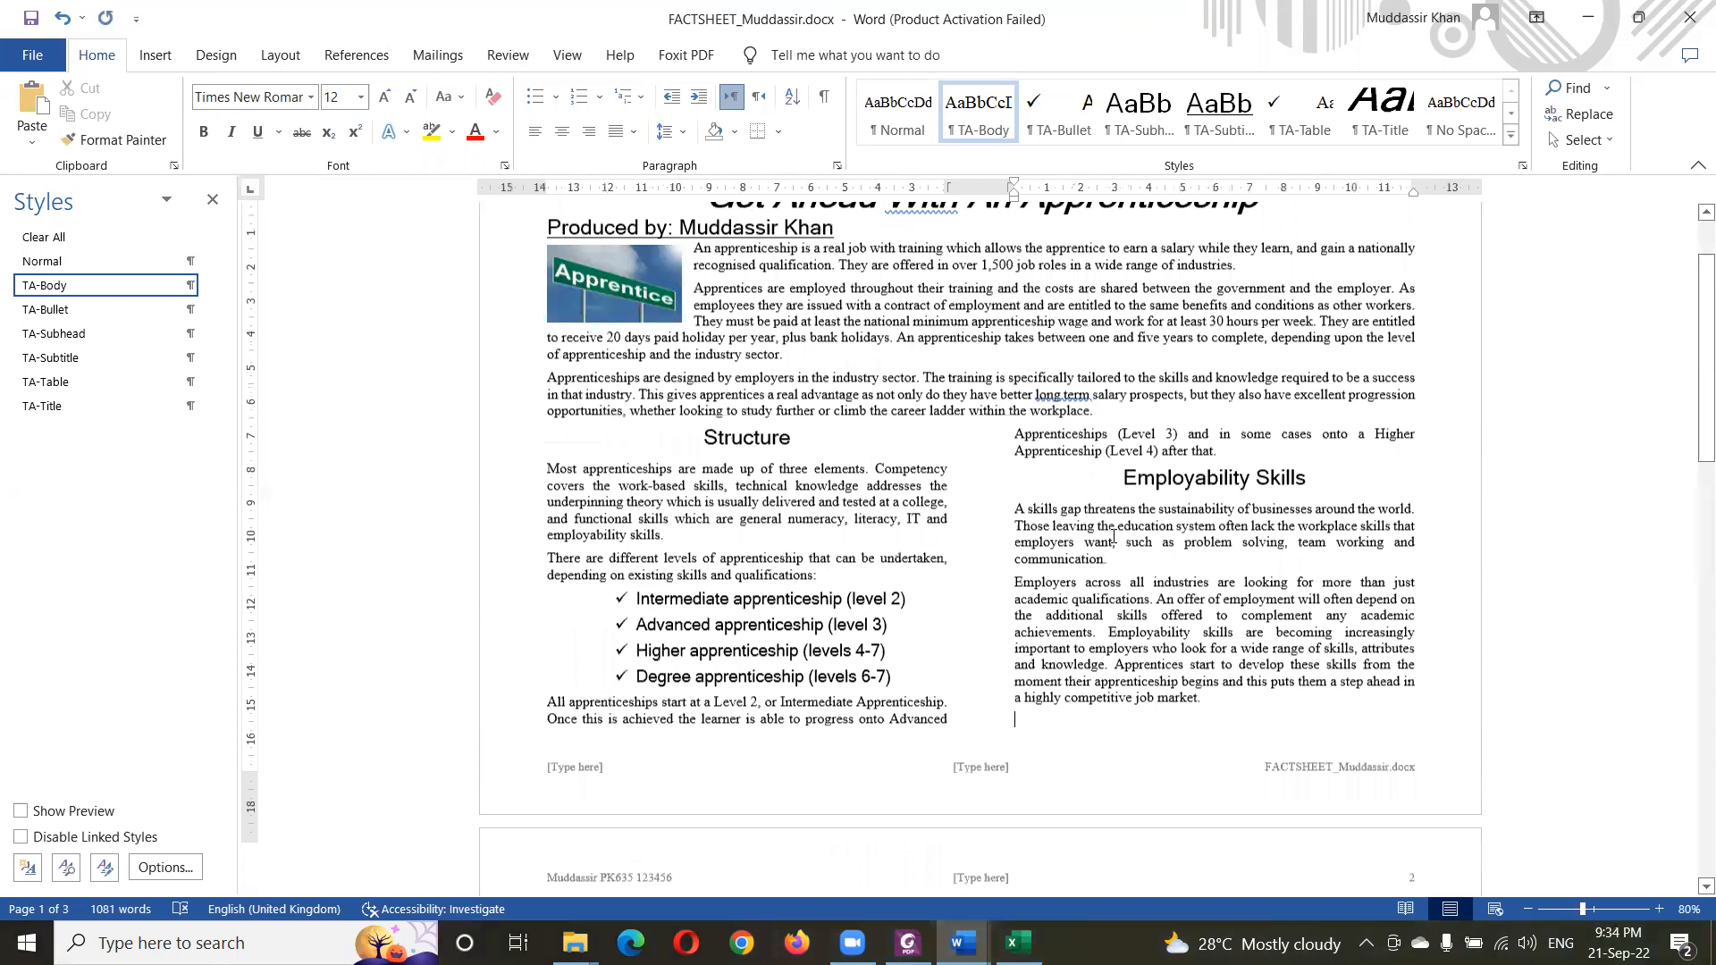
scroll(1114, 537, down, 1)
click(545, 682)
key(Return)
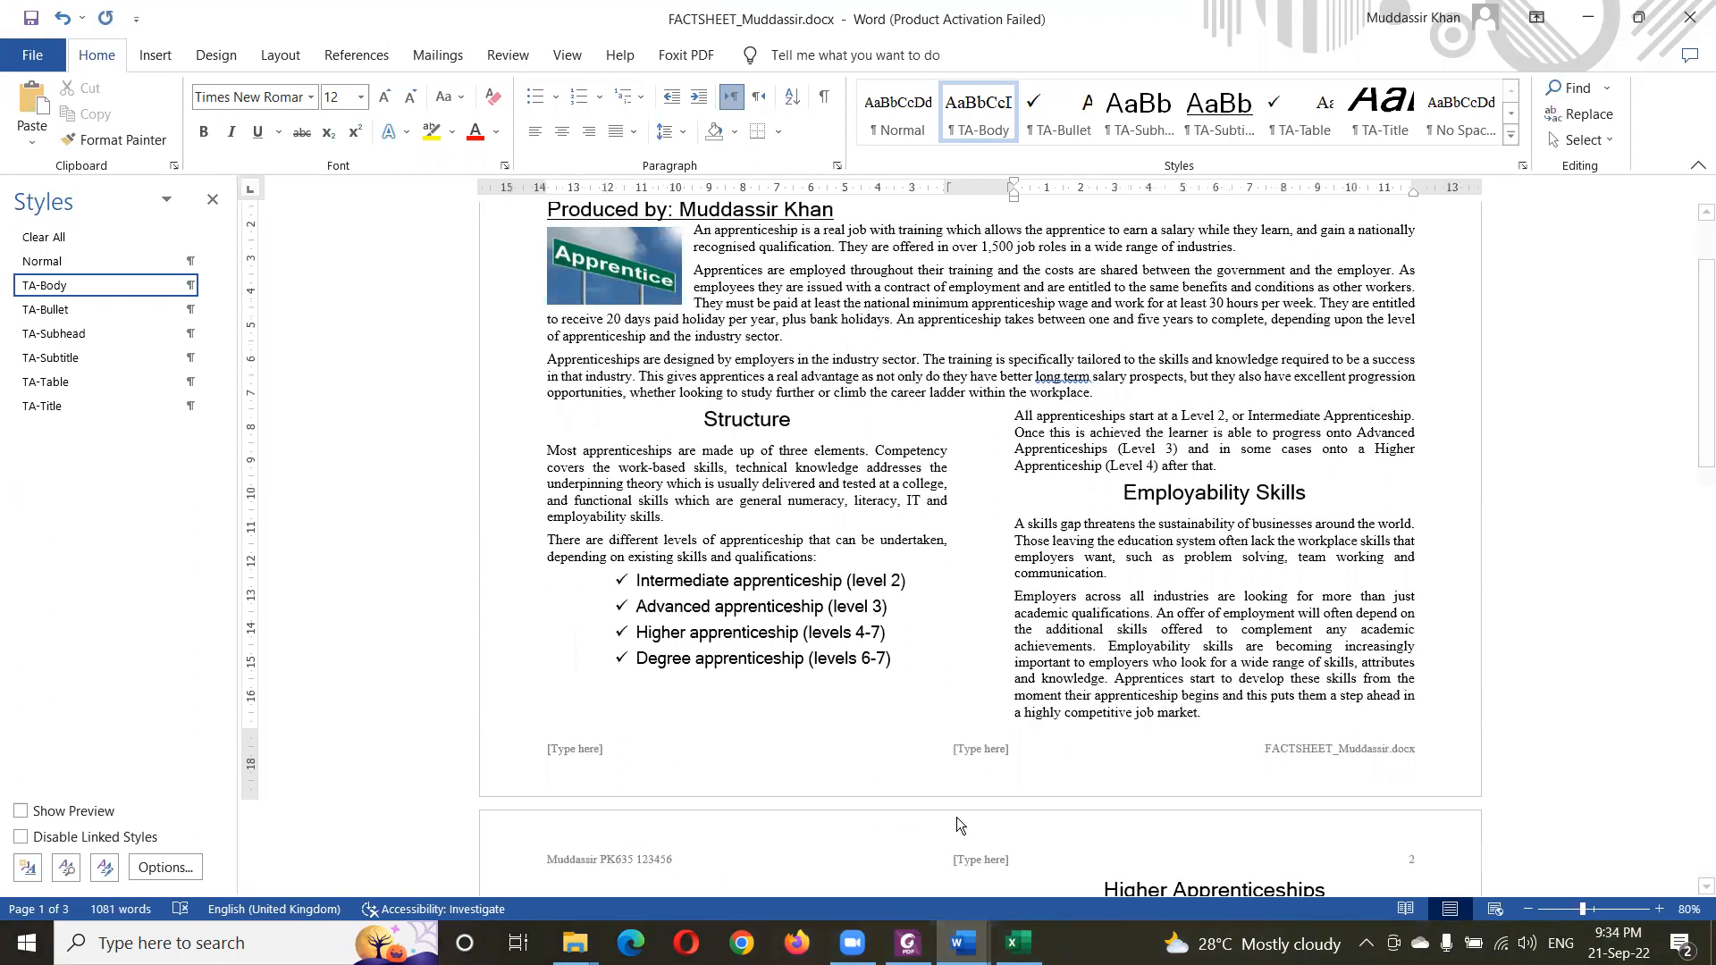
- Delete the extra large Apprentice picture below the chart on page 3
scroll(956, 817, up, 3)
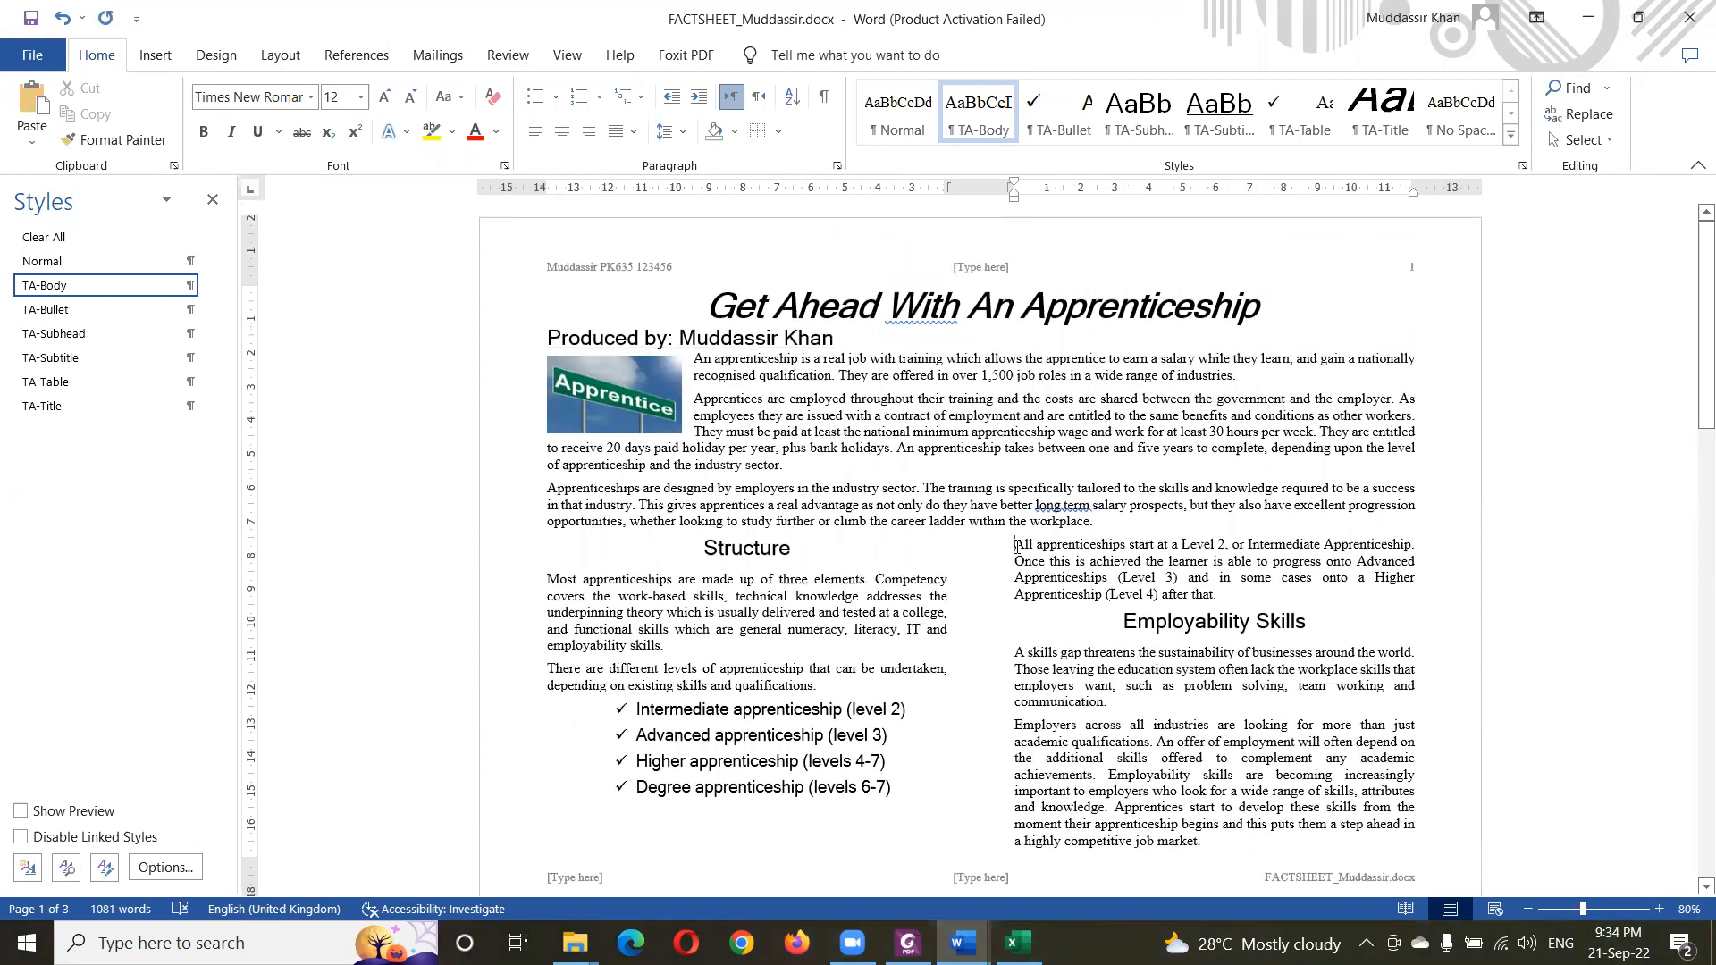
scroll(915, 656, down, 4)
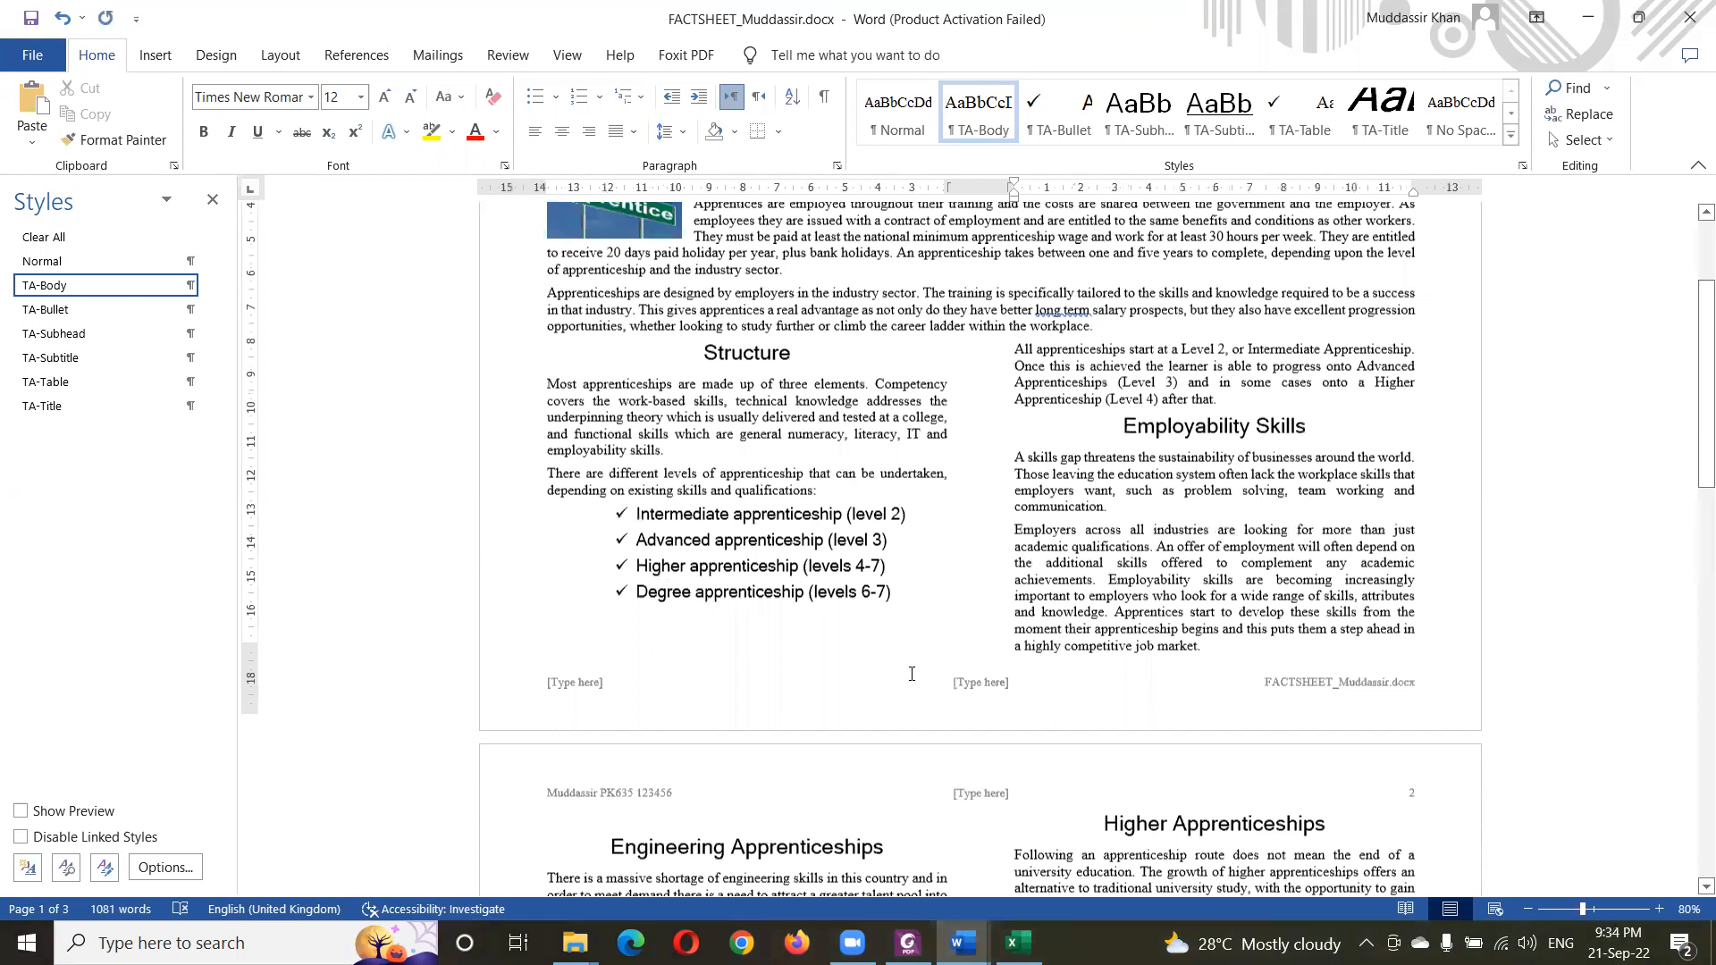
scroll(911, 673, down, 9)
scroll(657, 730, down, 4)
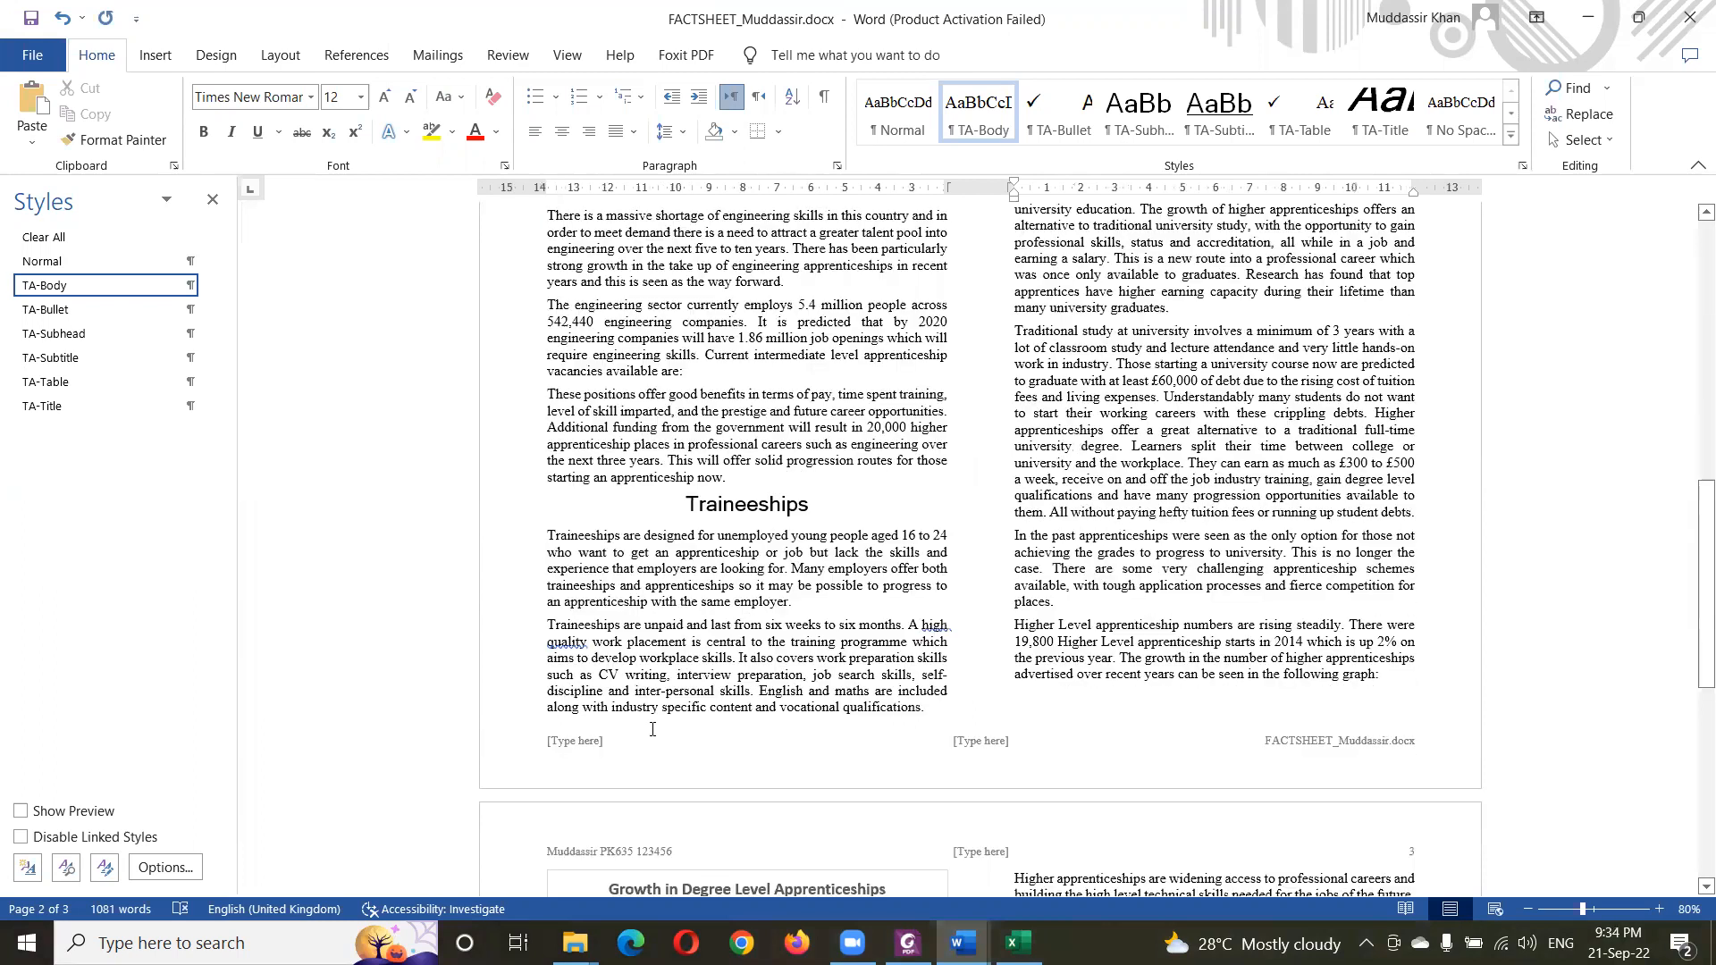
scroll(827, 703, down, 10)
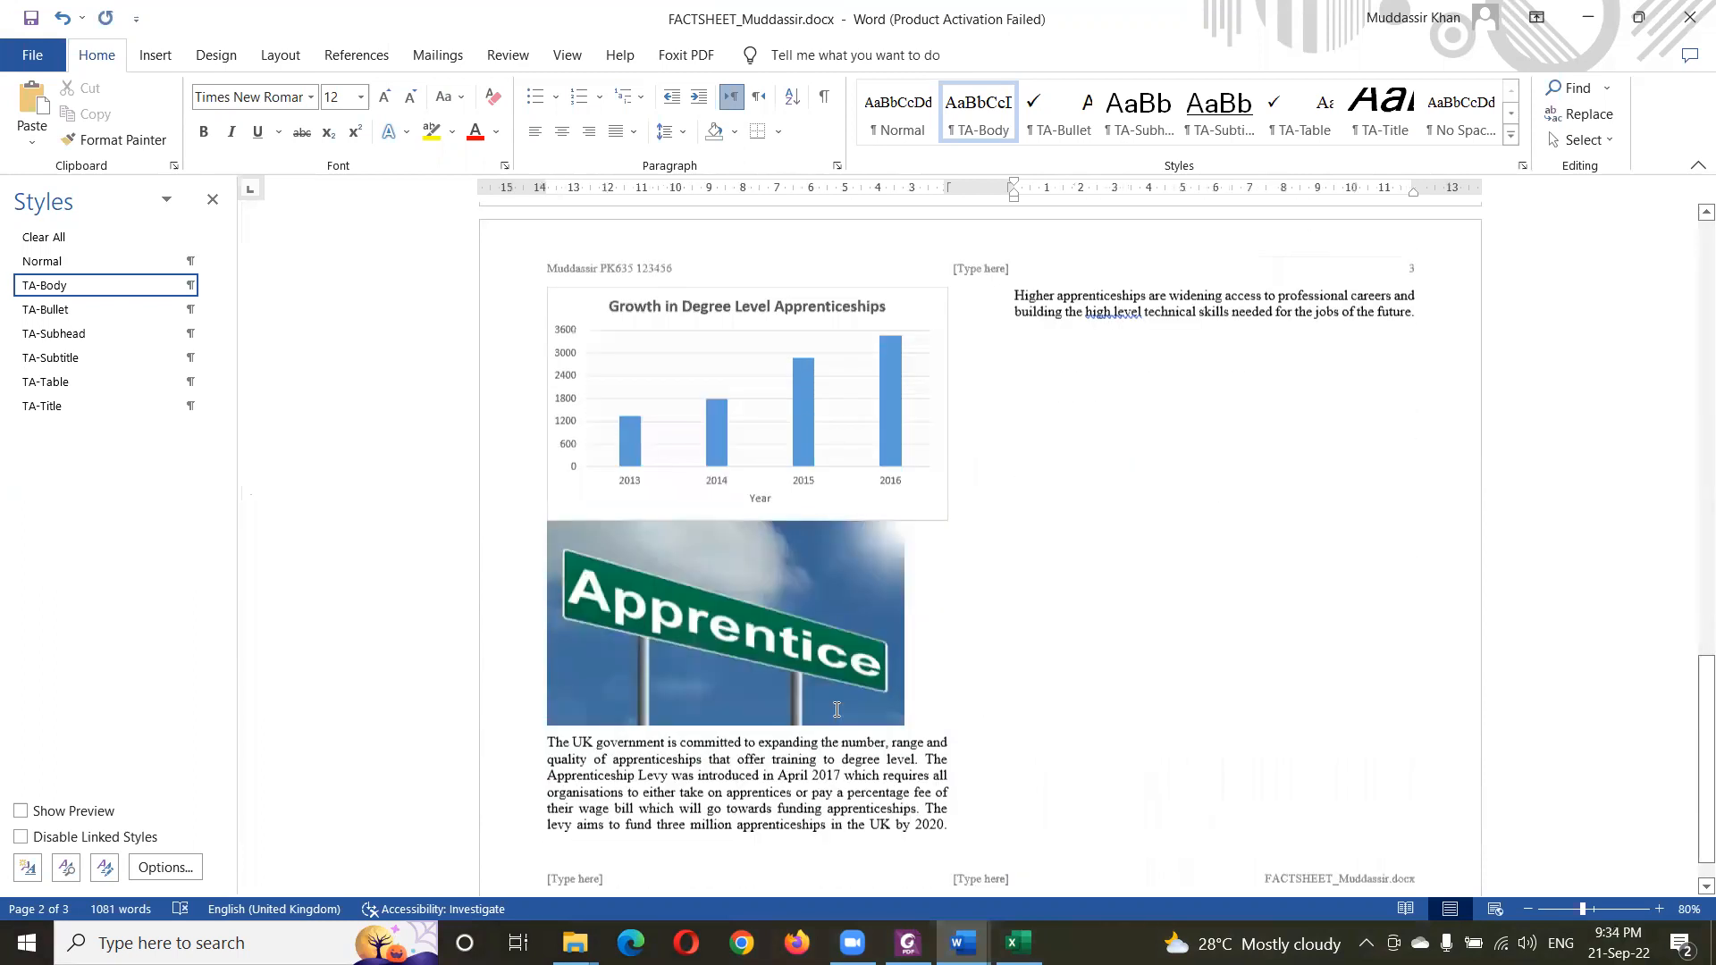
scroll(811, 684, up, 12)
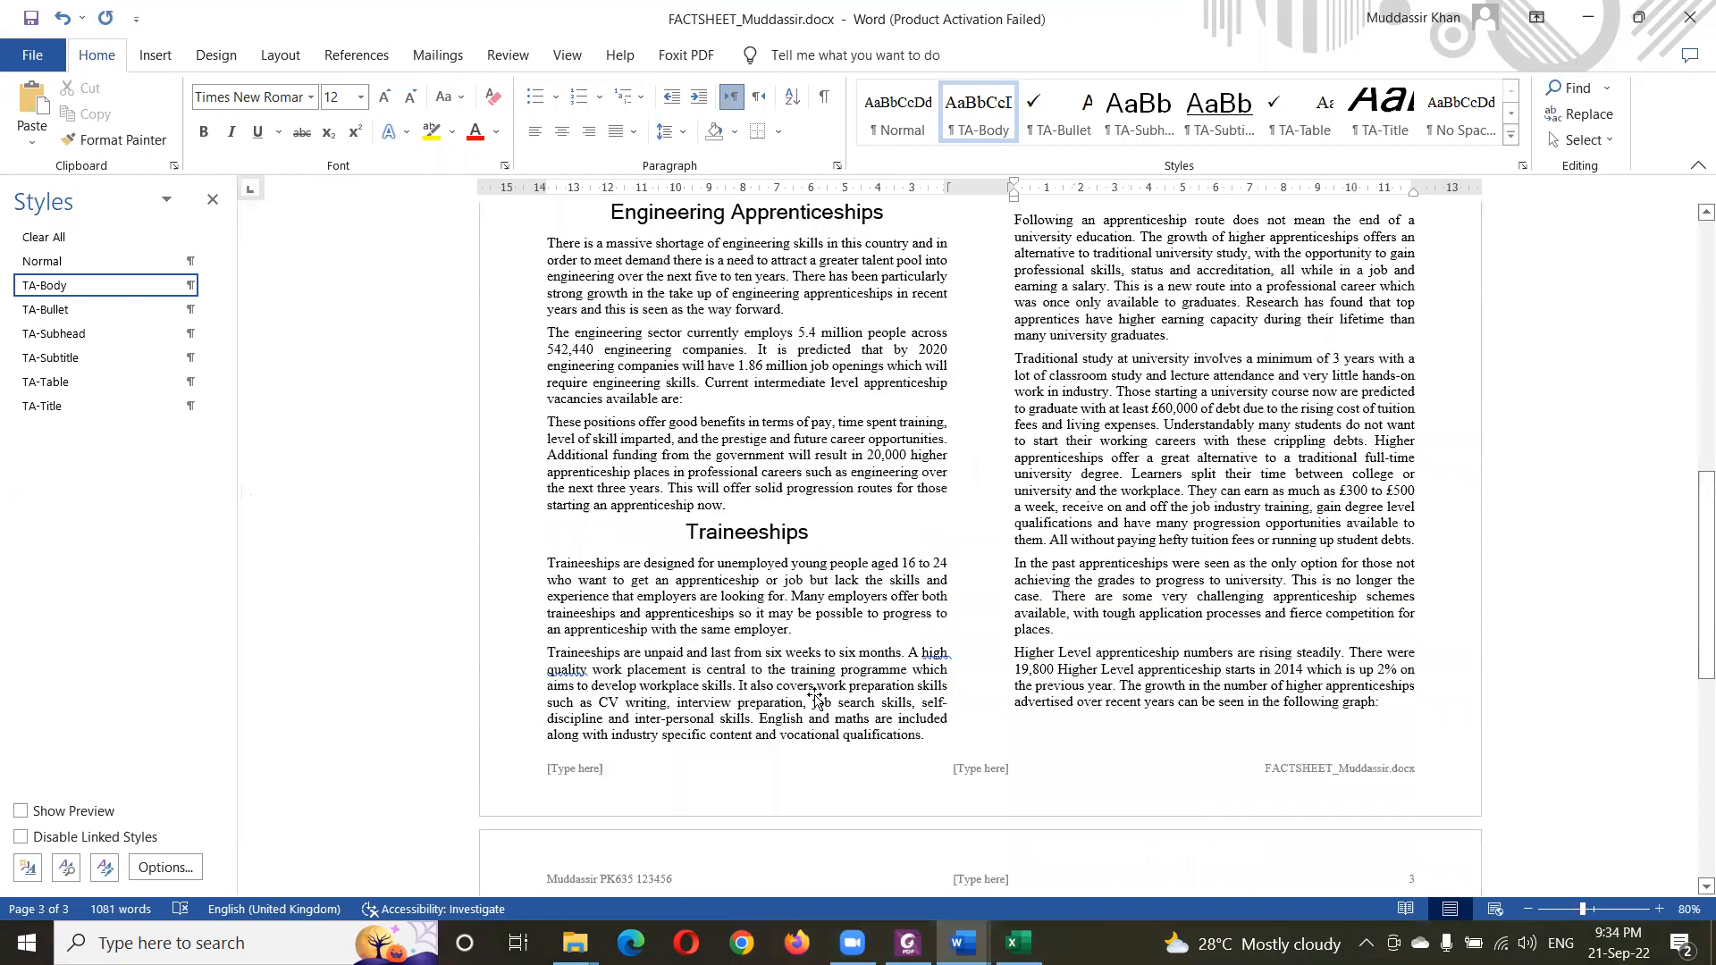
scroll(811, 685, down, 13)
click(790, 623)
key(Delete)
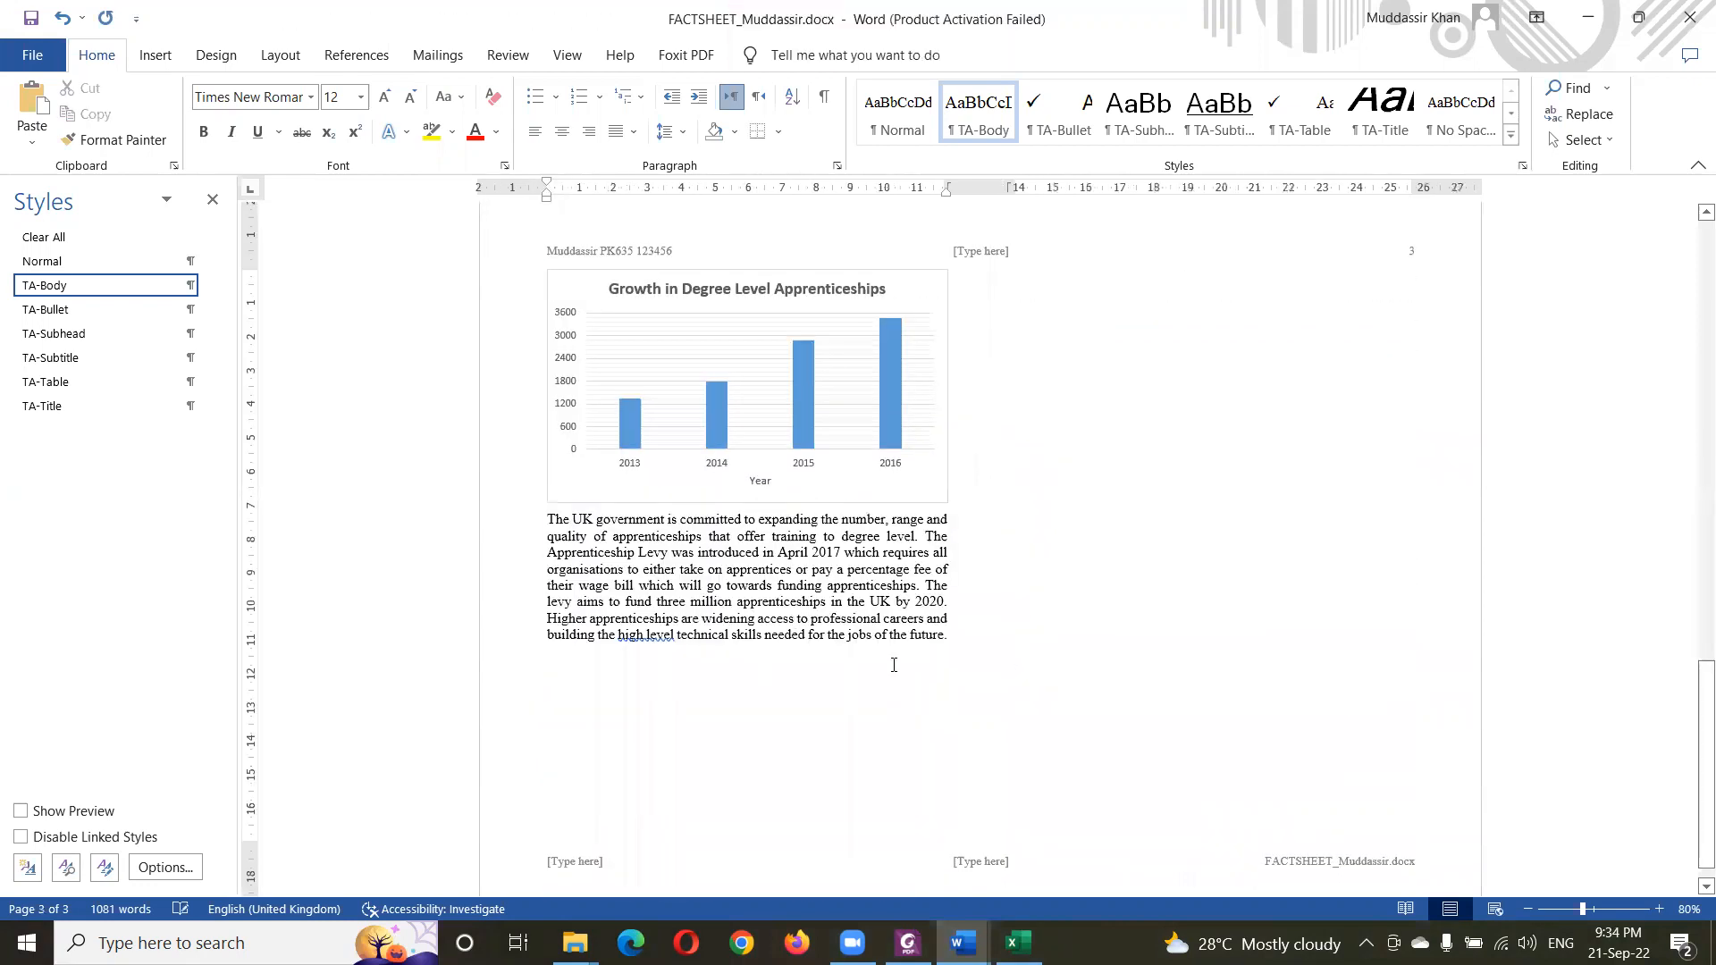
scroll(891, 664, up, 6)
scroll(892, 664, down, 7)
scroll(1102, 740, up, 6)
- Delete the three [Type here] placeholders from the footer and page 3 header, then save
scroll(983, 496, down, 3)
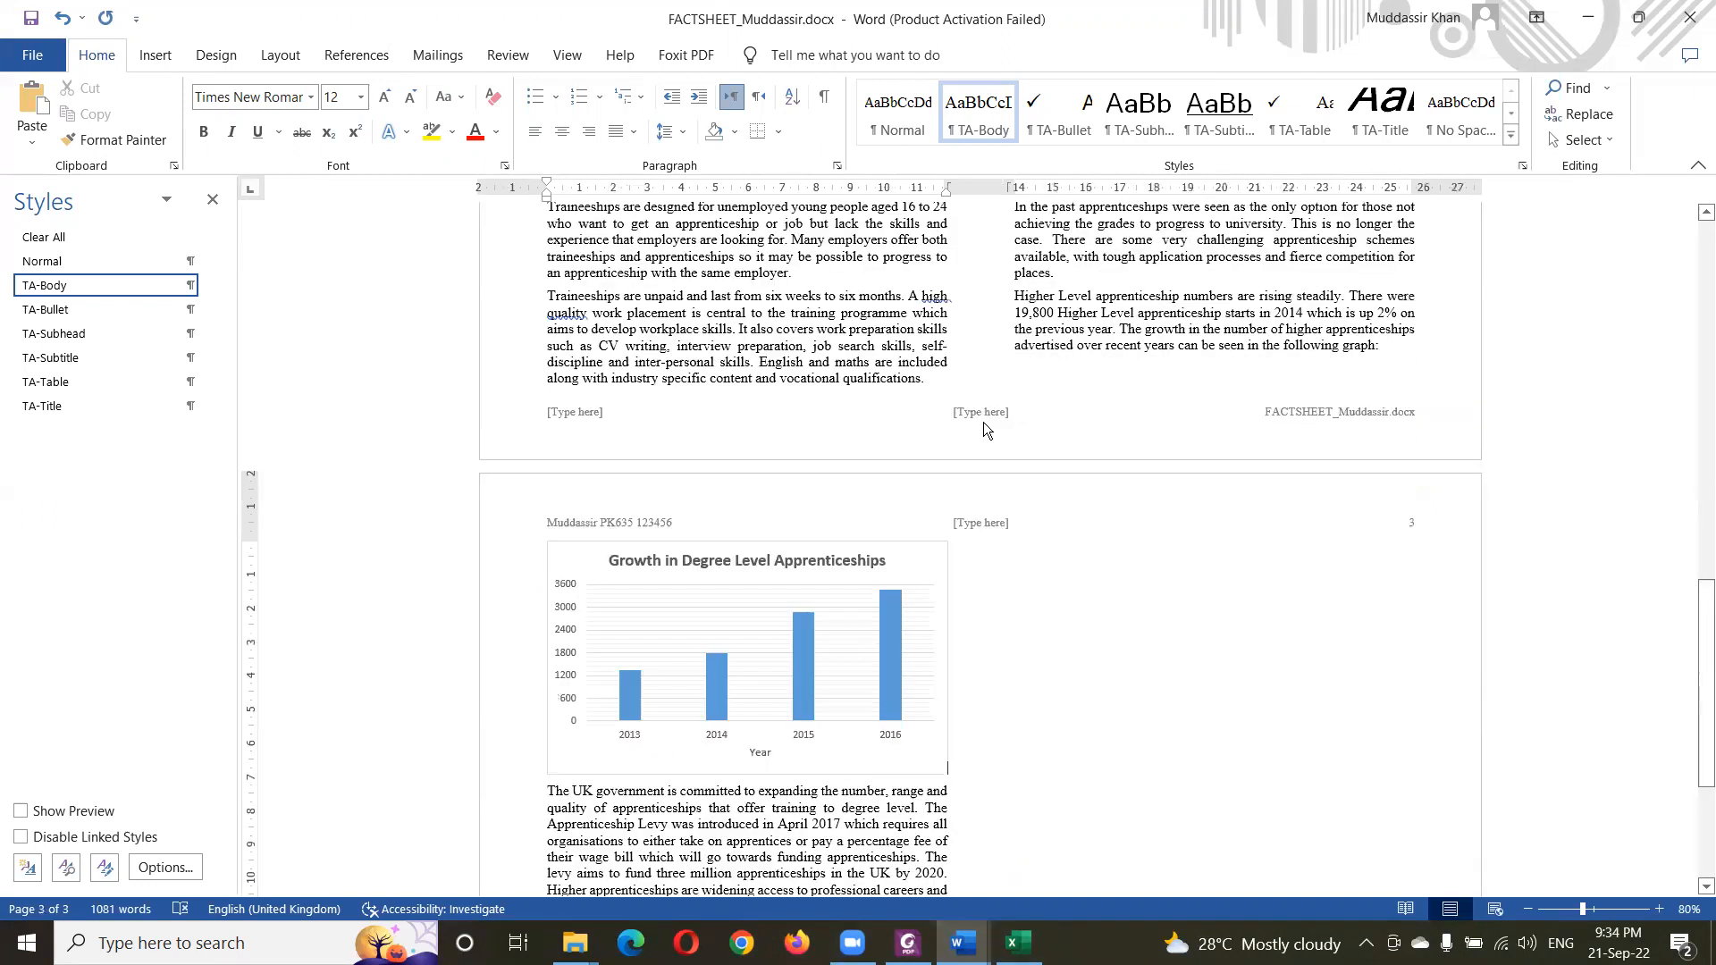
double_click(983, 422)
click(561, 414)
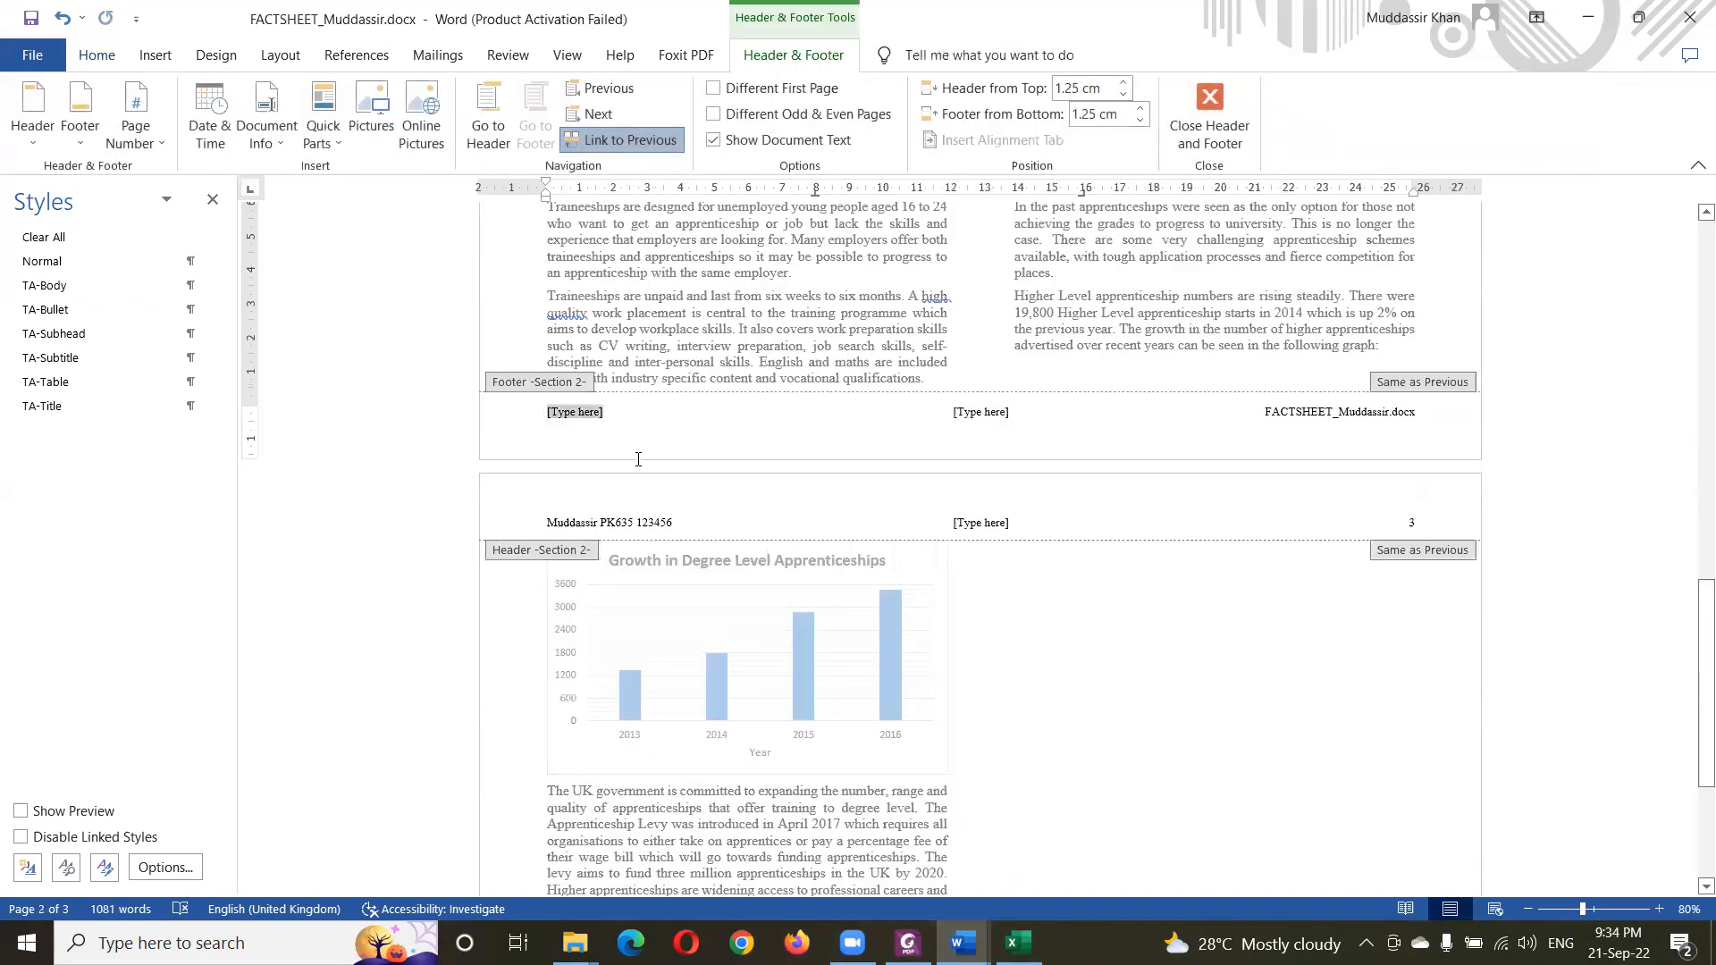
key(Delete)
click(965, 418)
key(Delete)
click(988, 523)
key(Delete)
double_click(1233, 694)
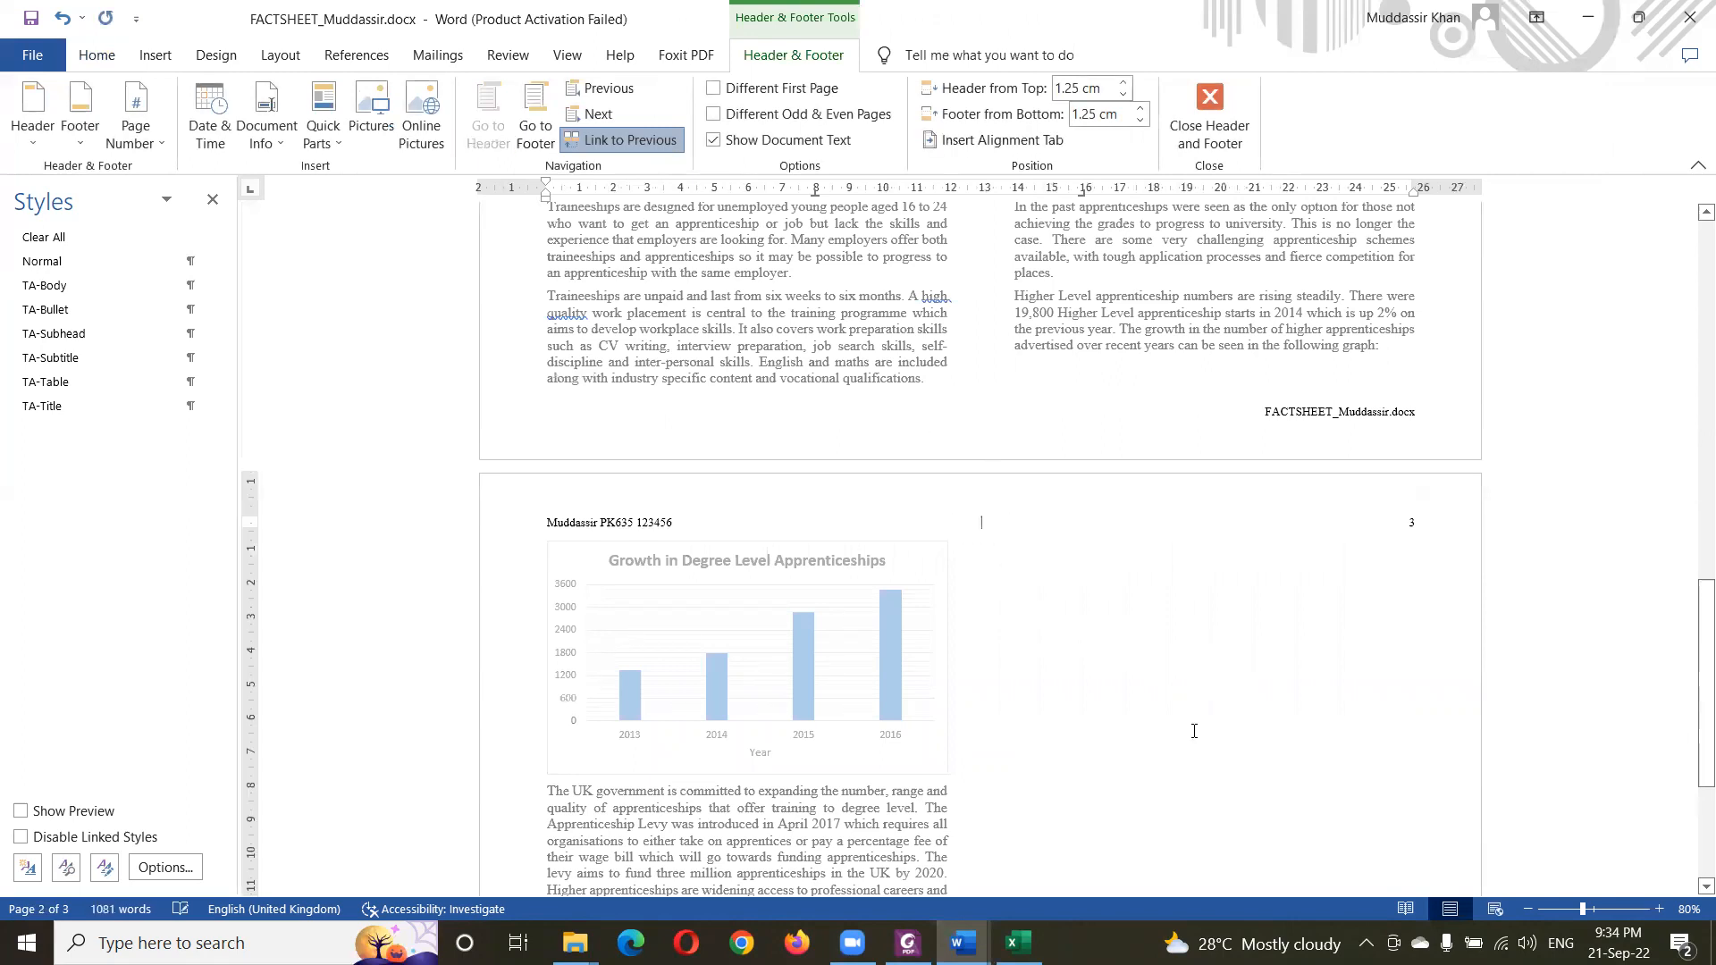
key(ctrl+s)
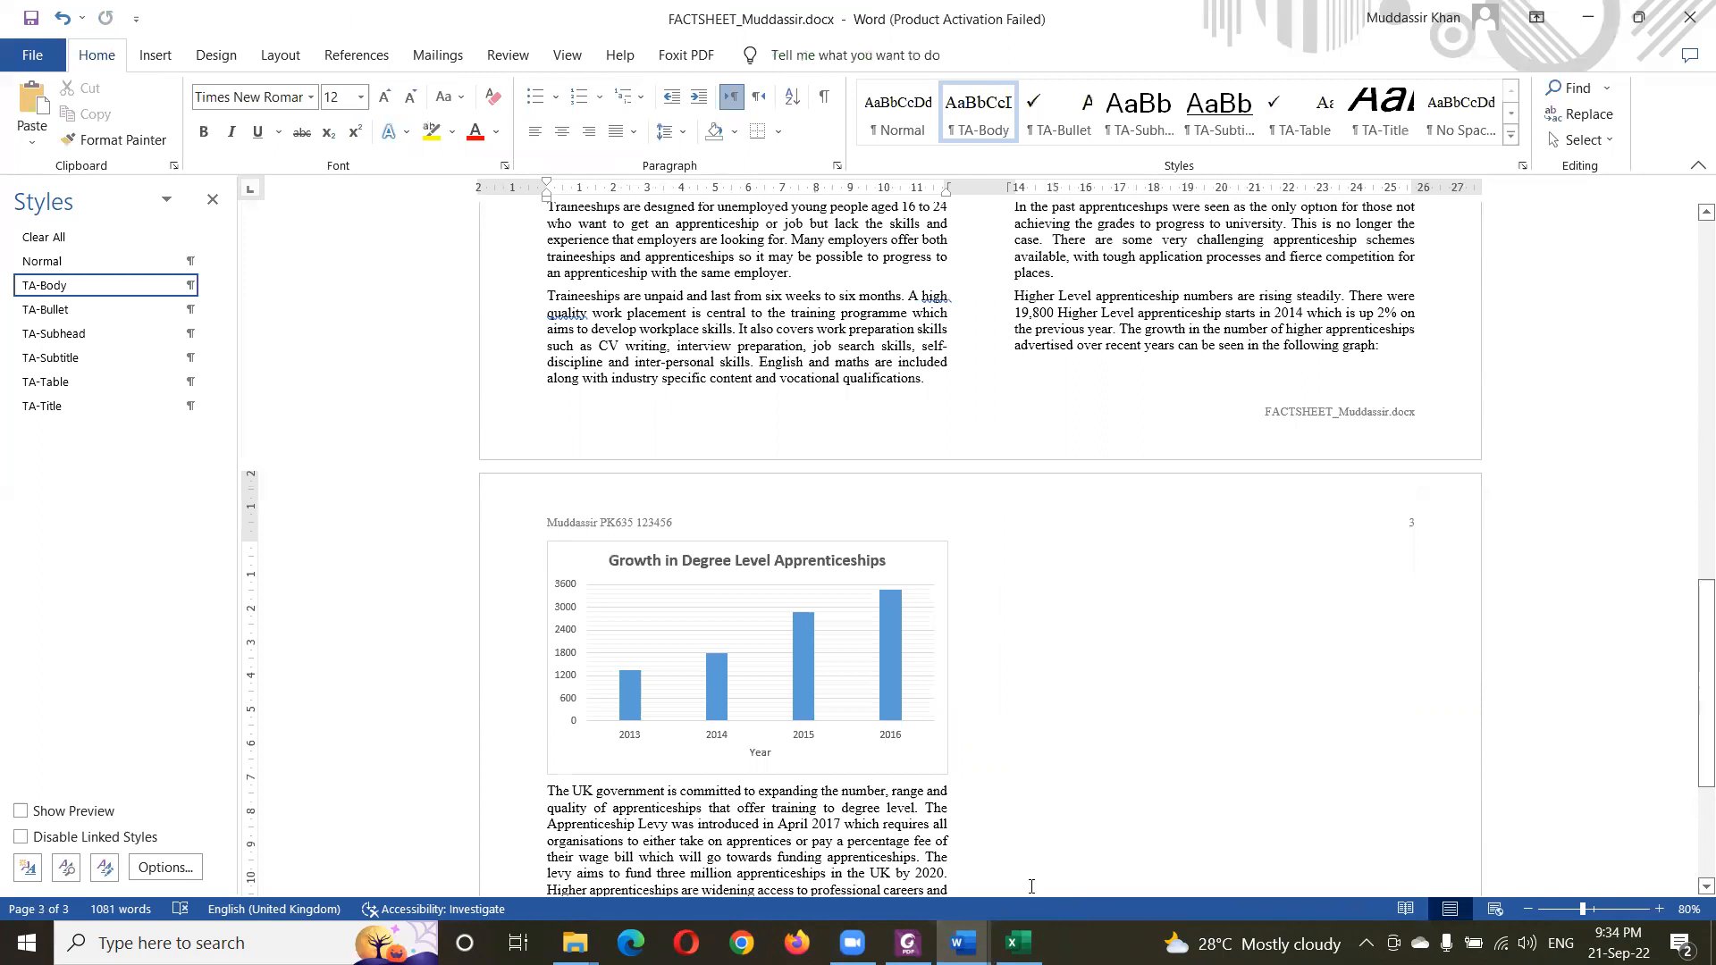